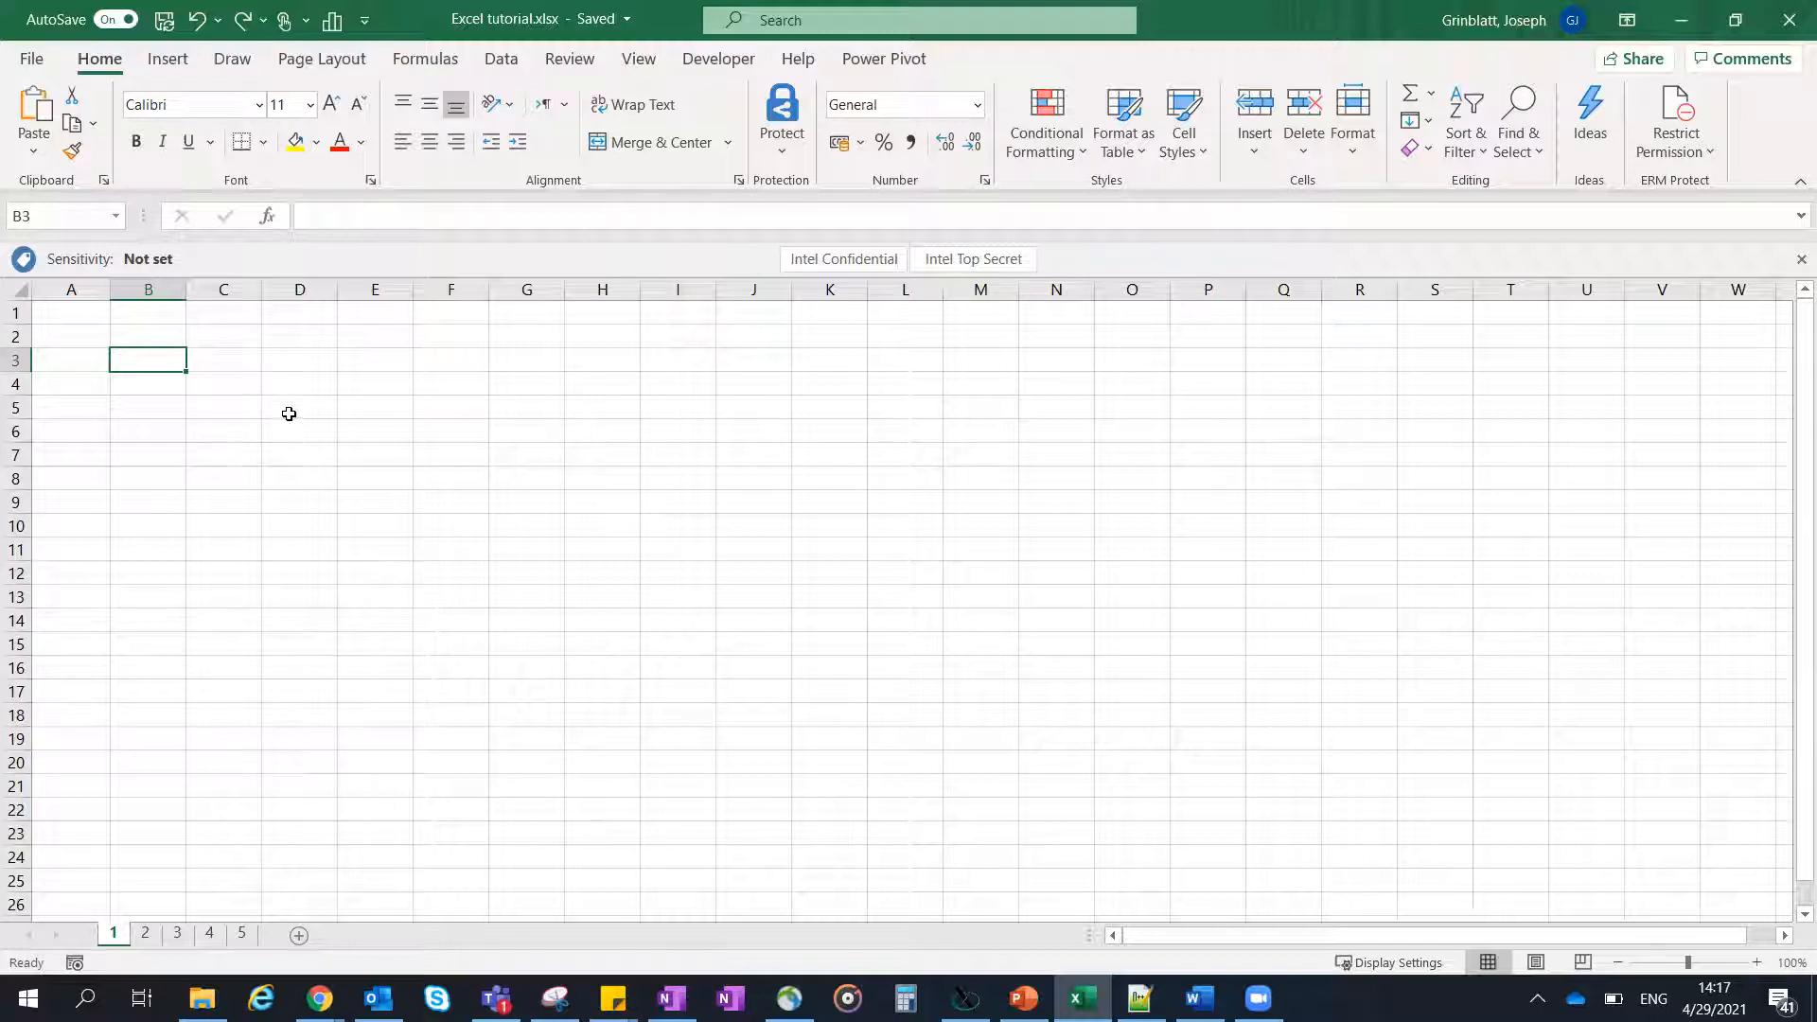
- Switch to the browser and copy the student names in D7:D20 of the lecture schedule sheet
left_click(225, 359)
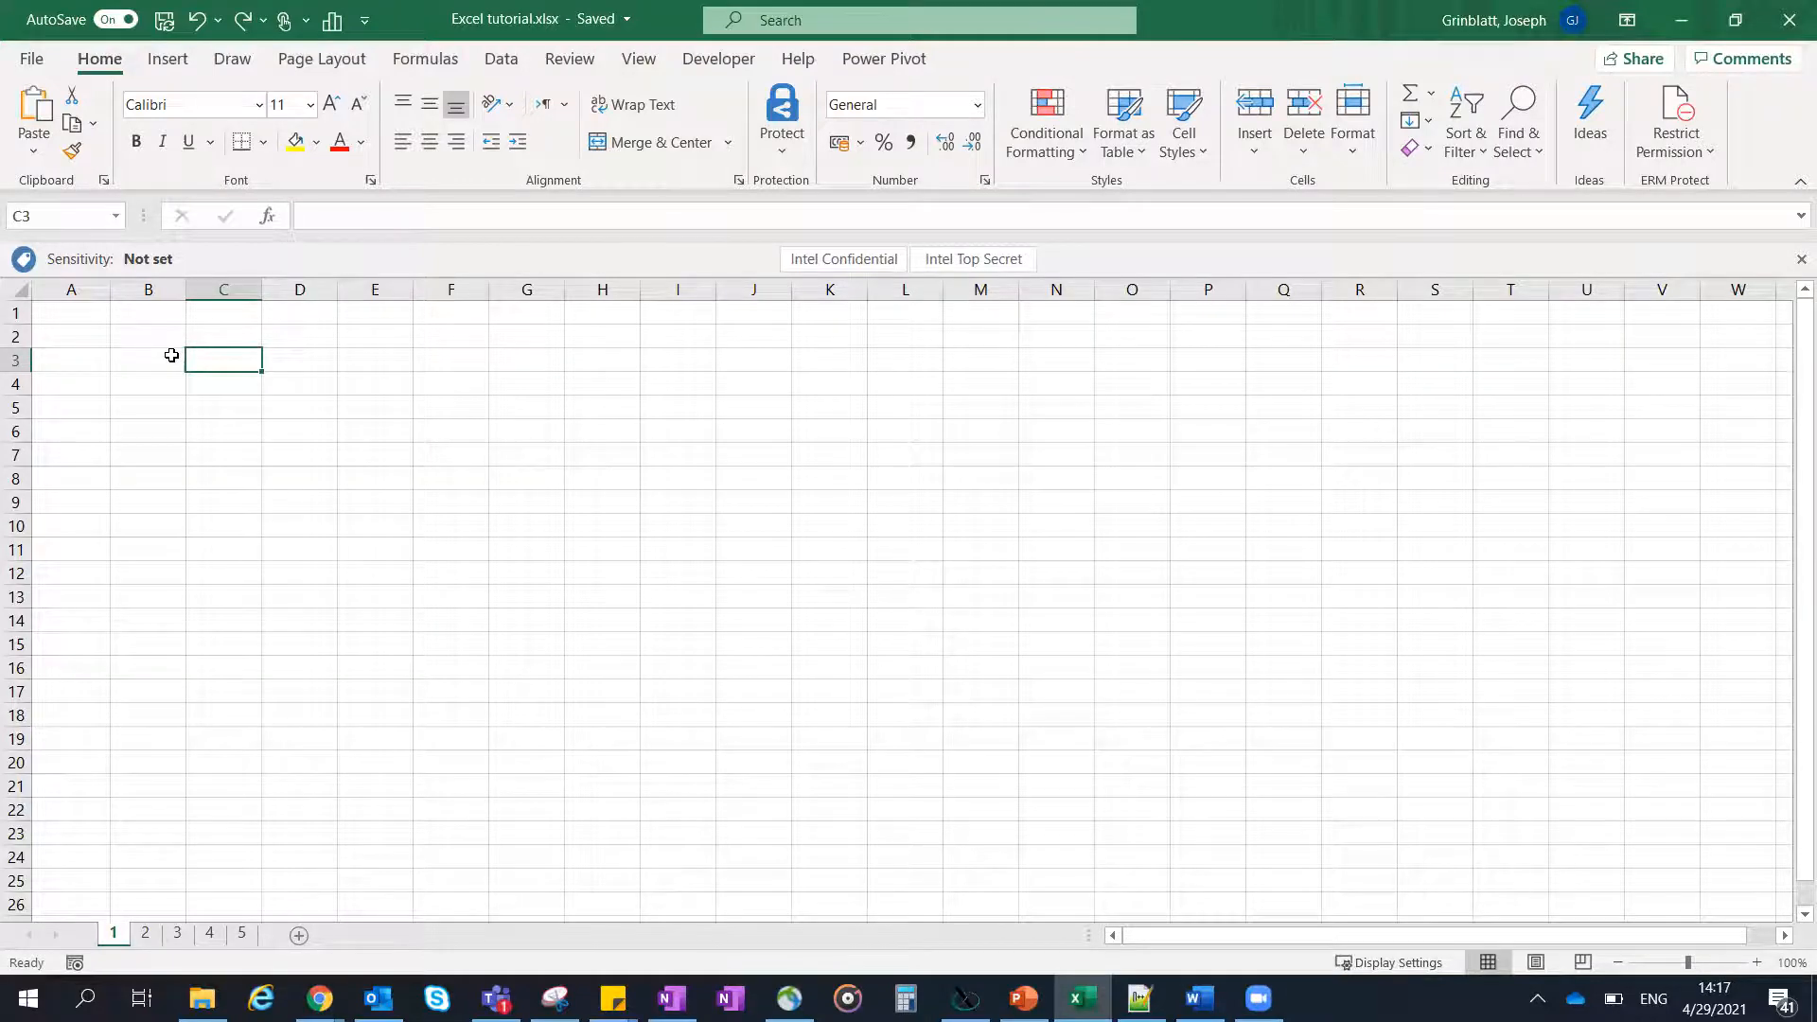
key("alt+Tab")
key("alt+Tab")
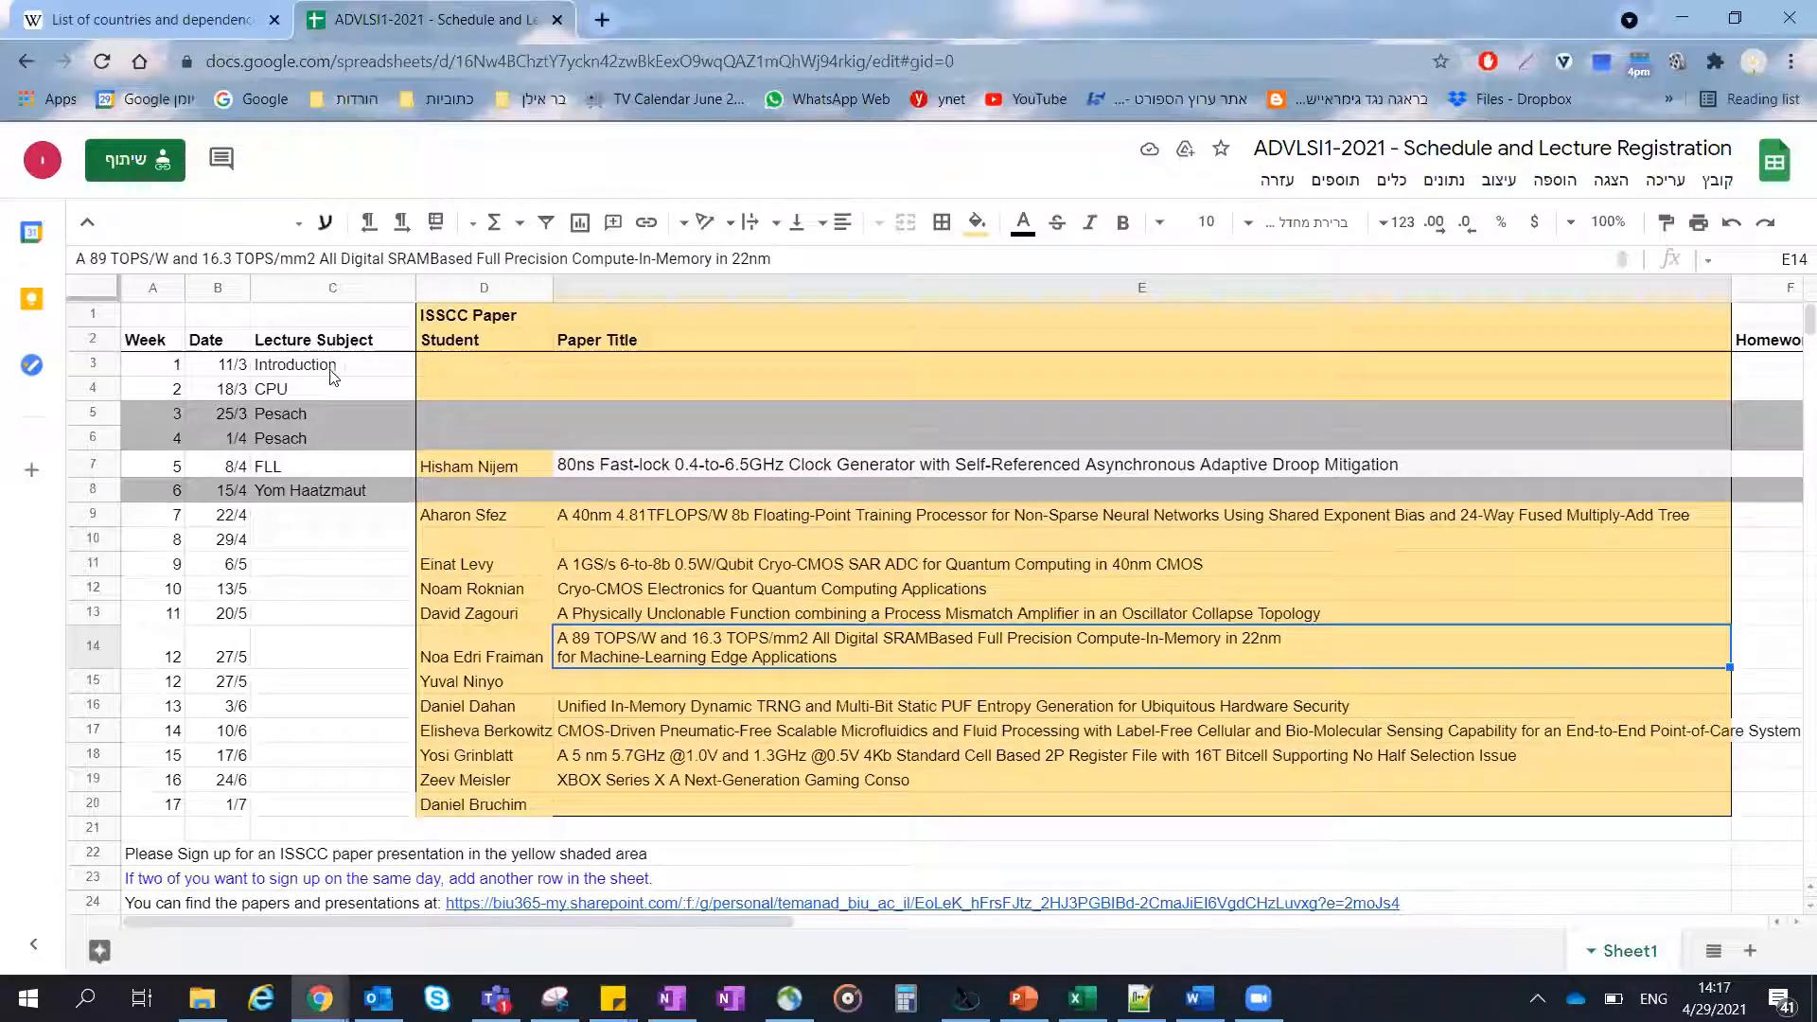
left_click(460, 466)
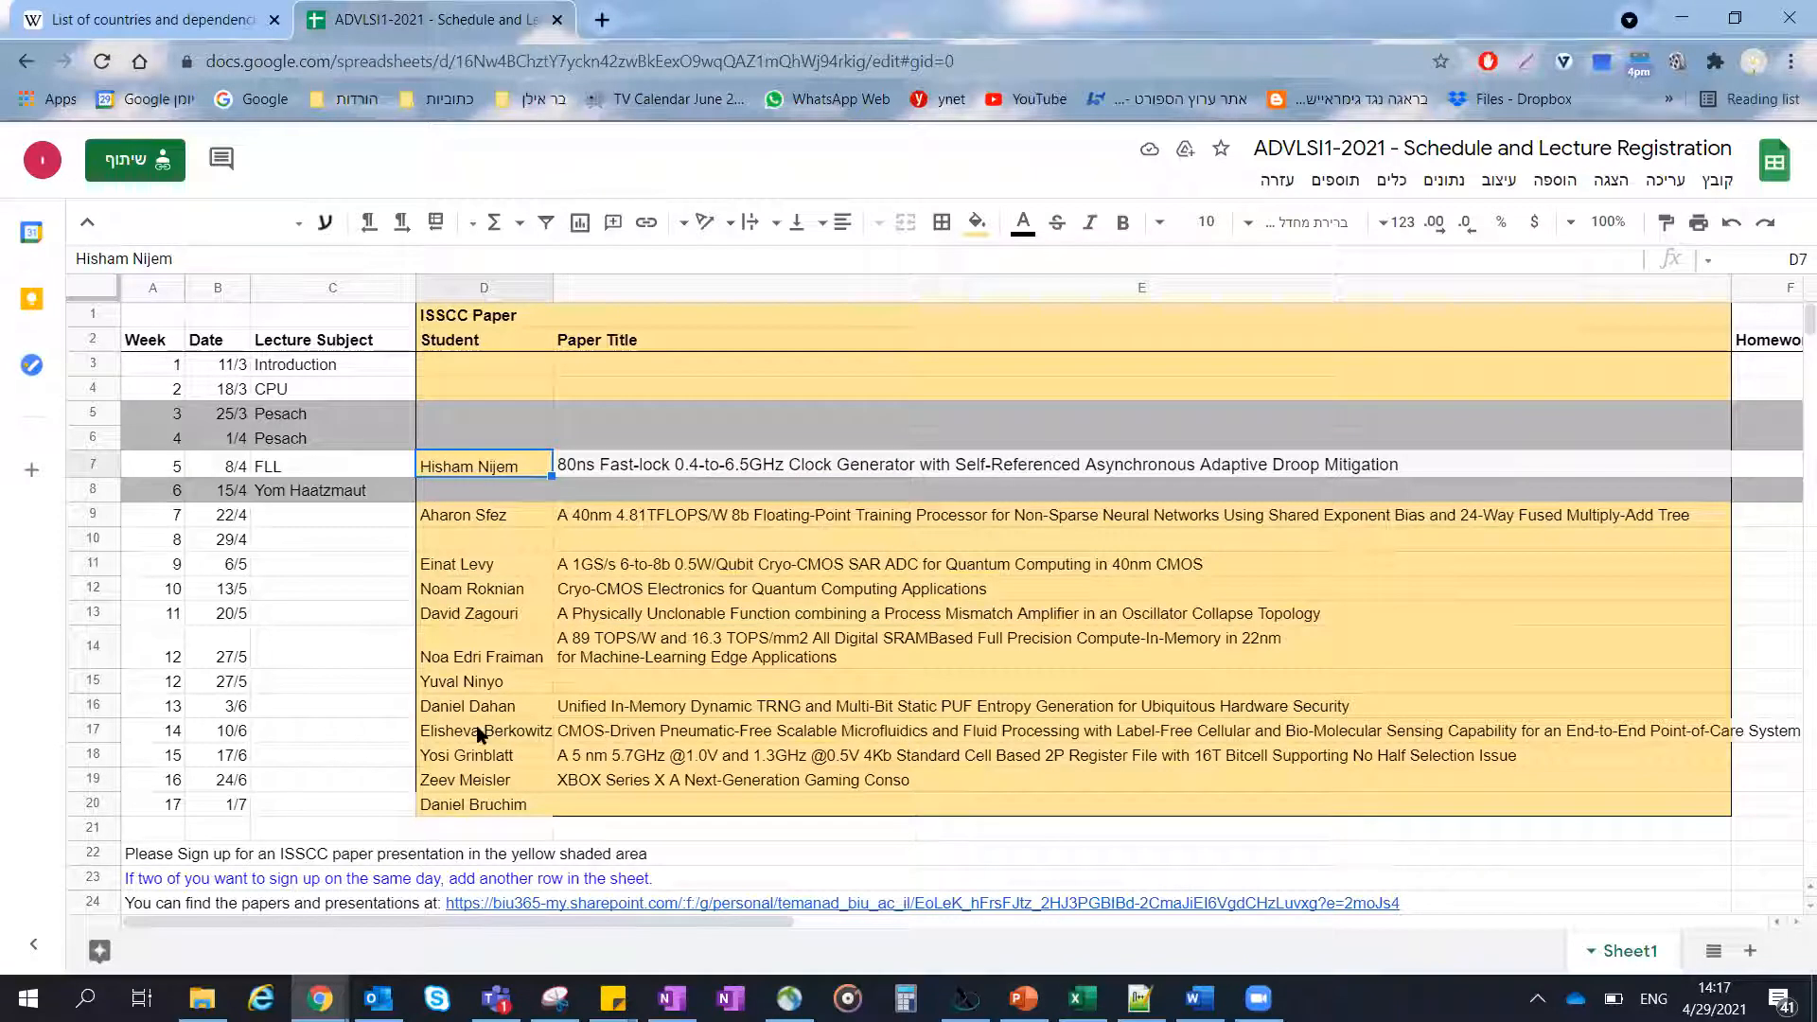
left_click(466, 812, "shift")
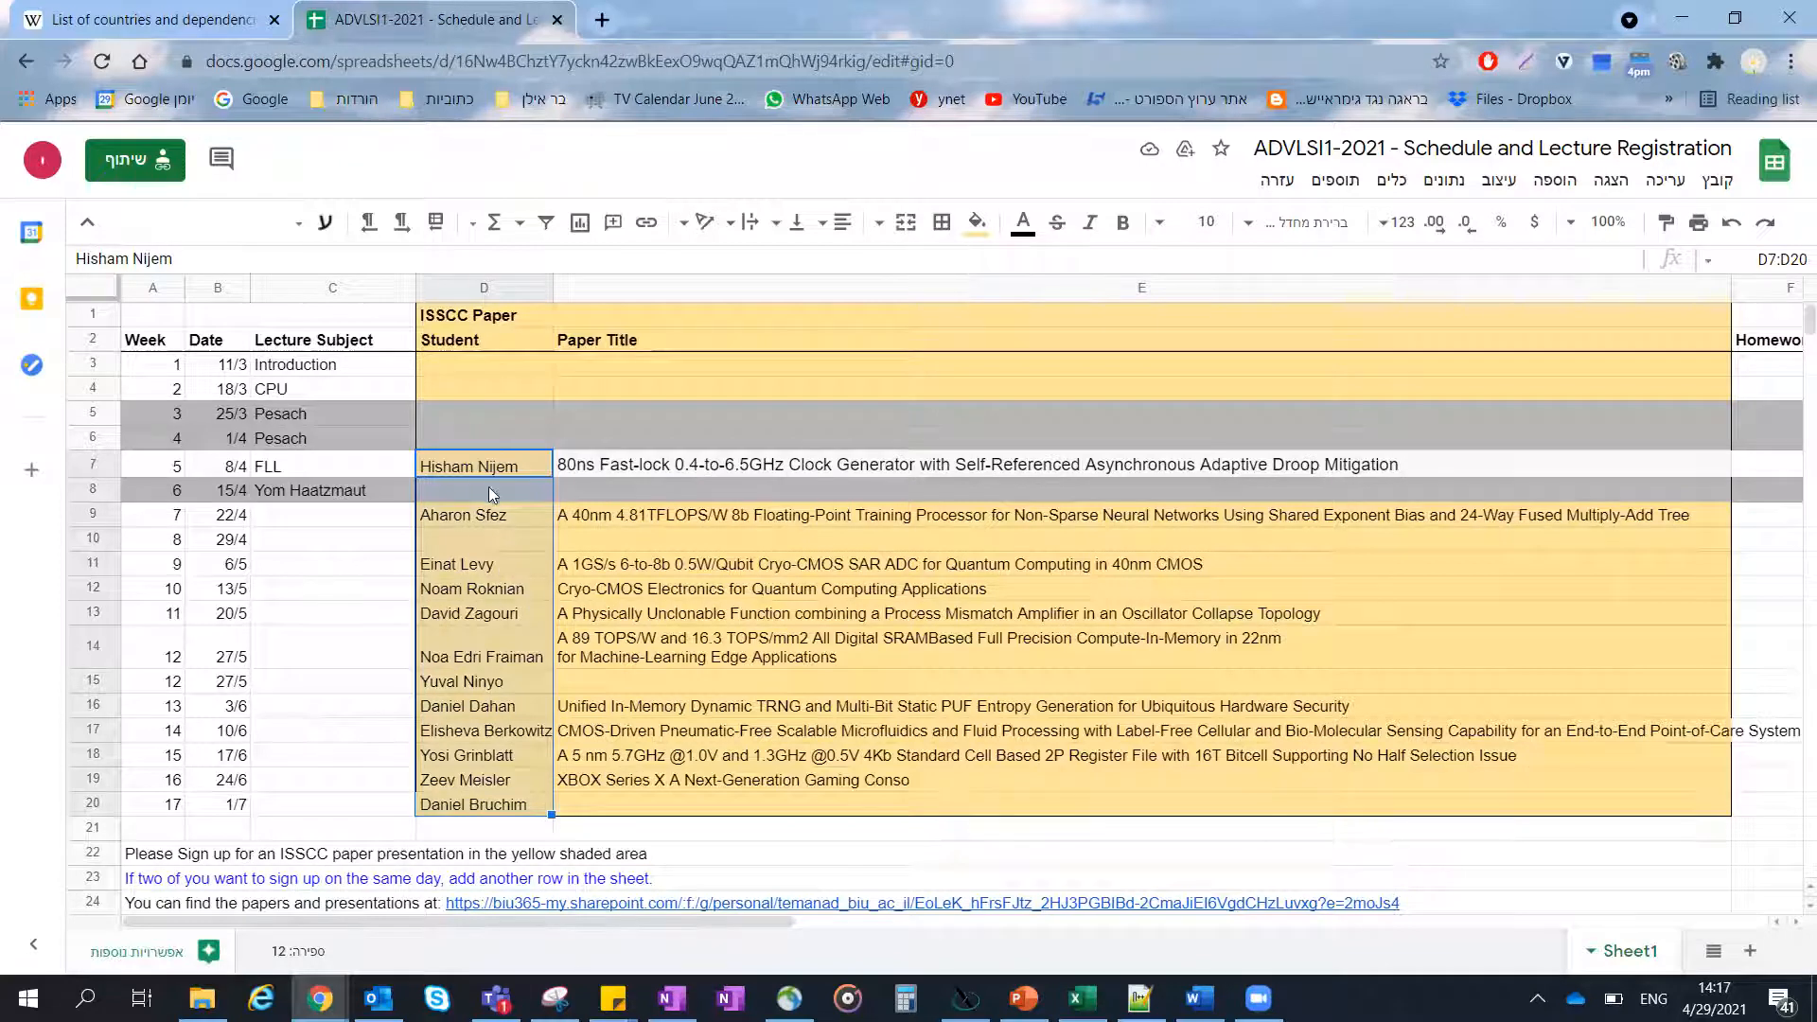
key("ctrl+c")
- Switch back to Excel and paste the copied student names into column B starting at B3
key("alt+Tab")
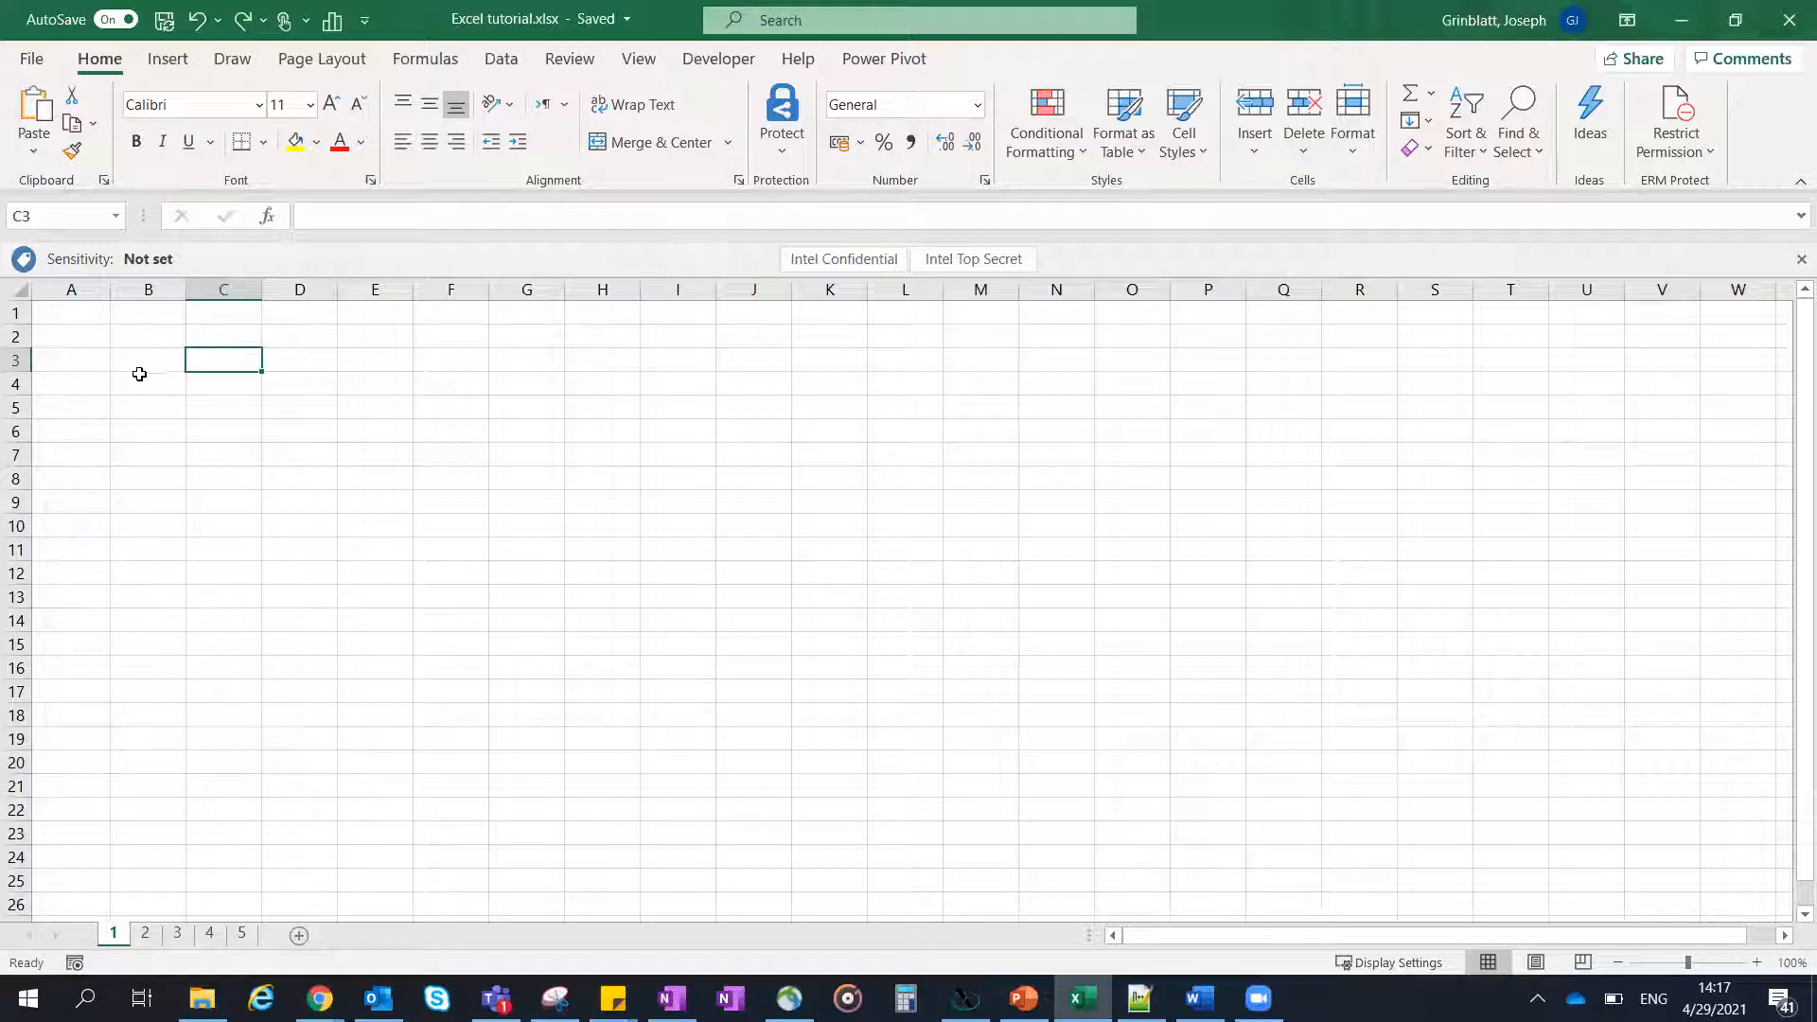
left_click(146, 361)
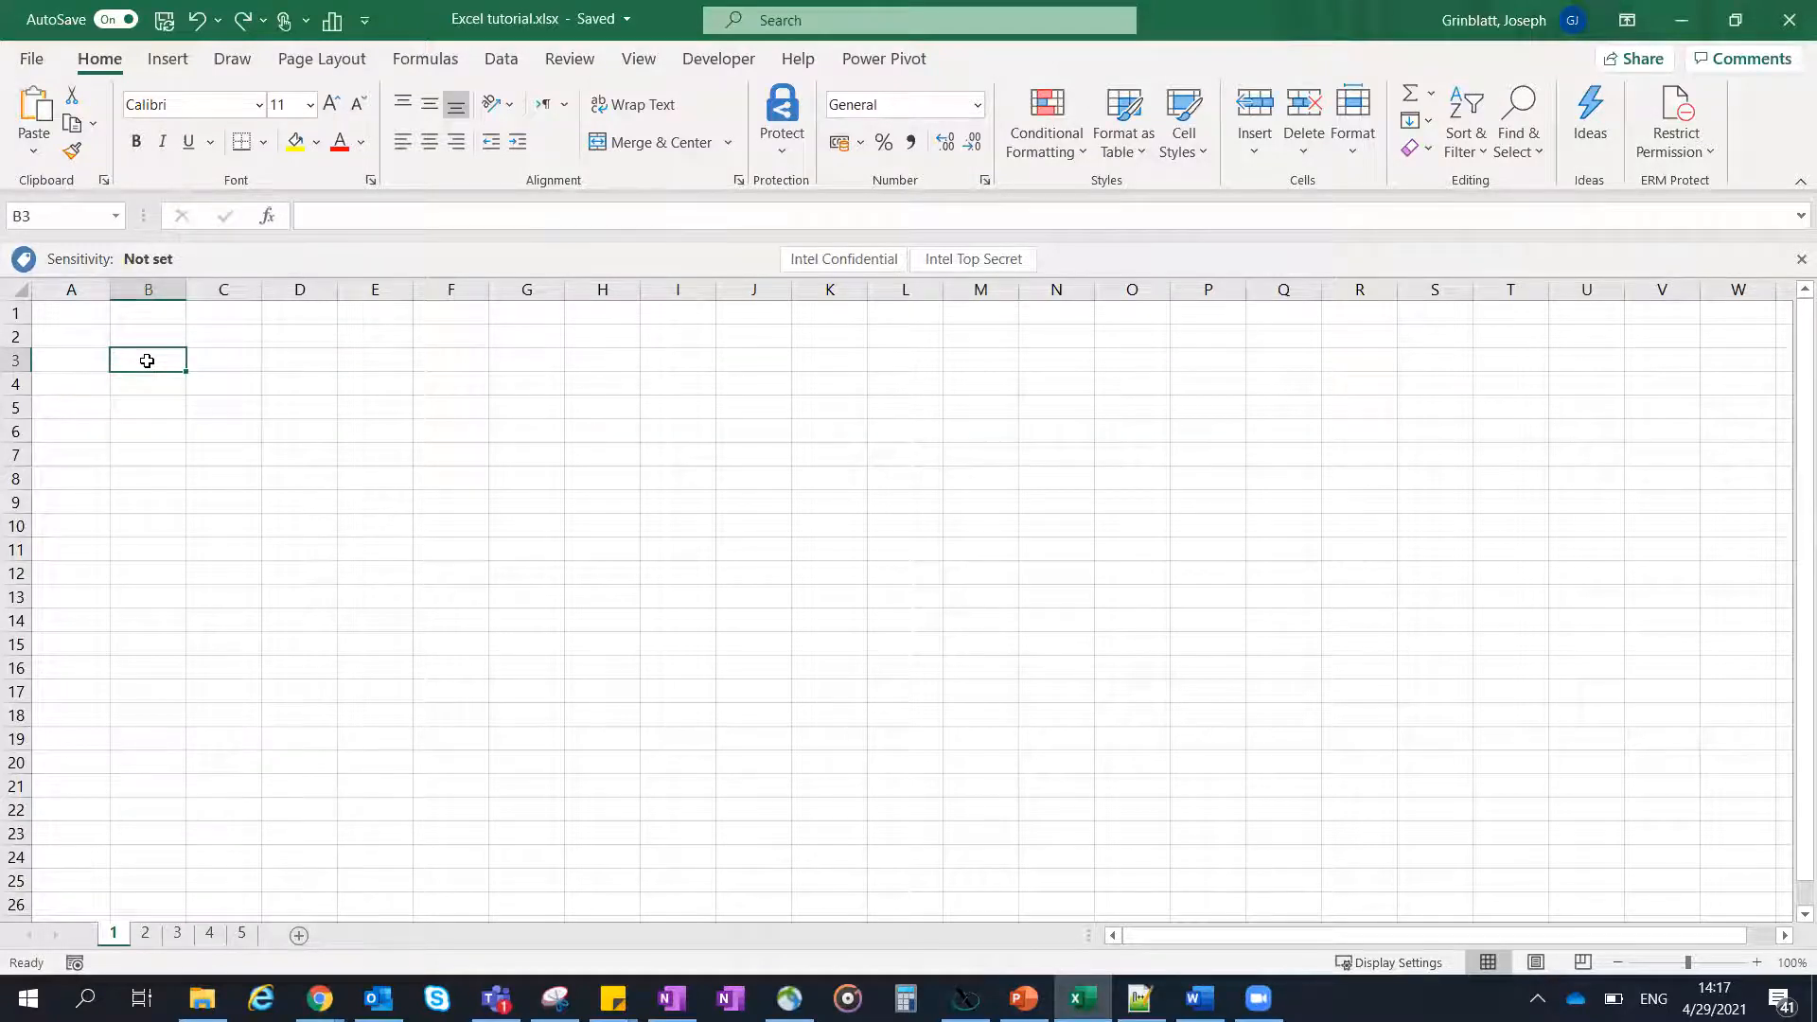
key("ctrl+v")
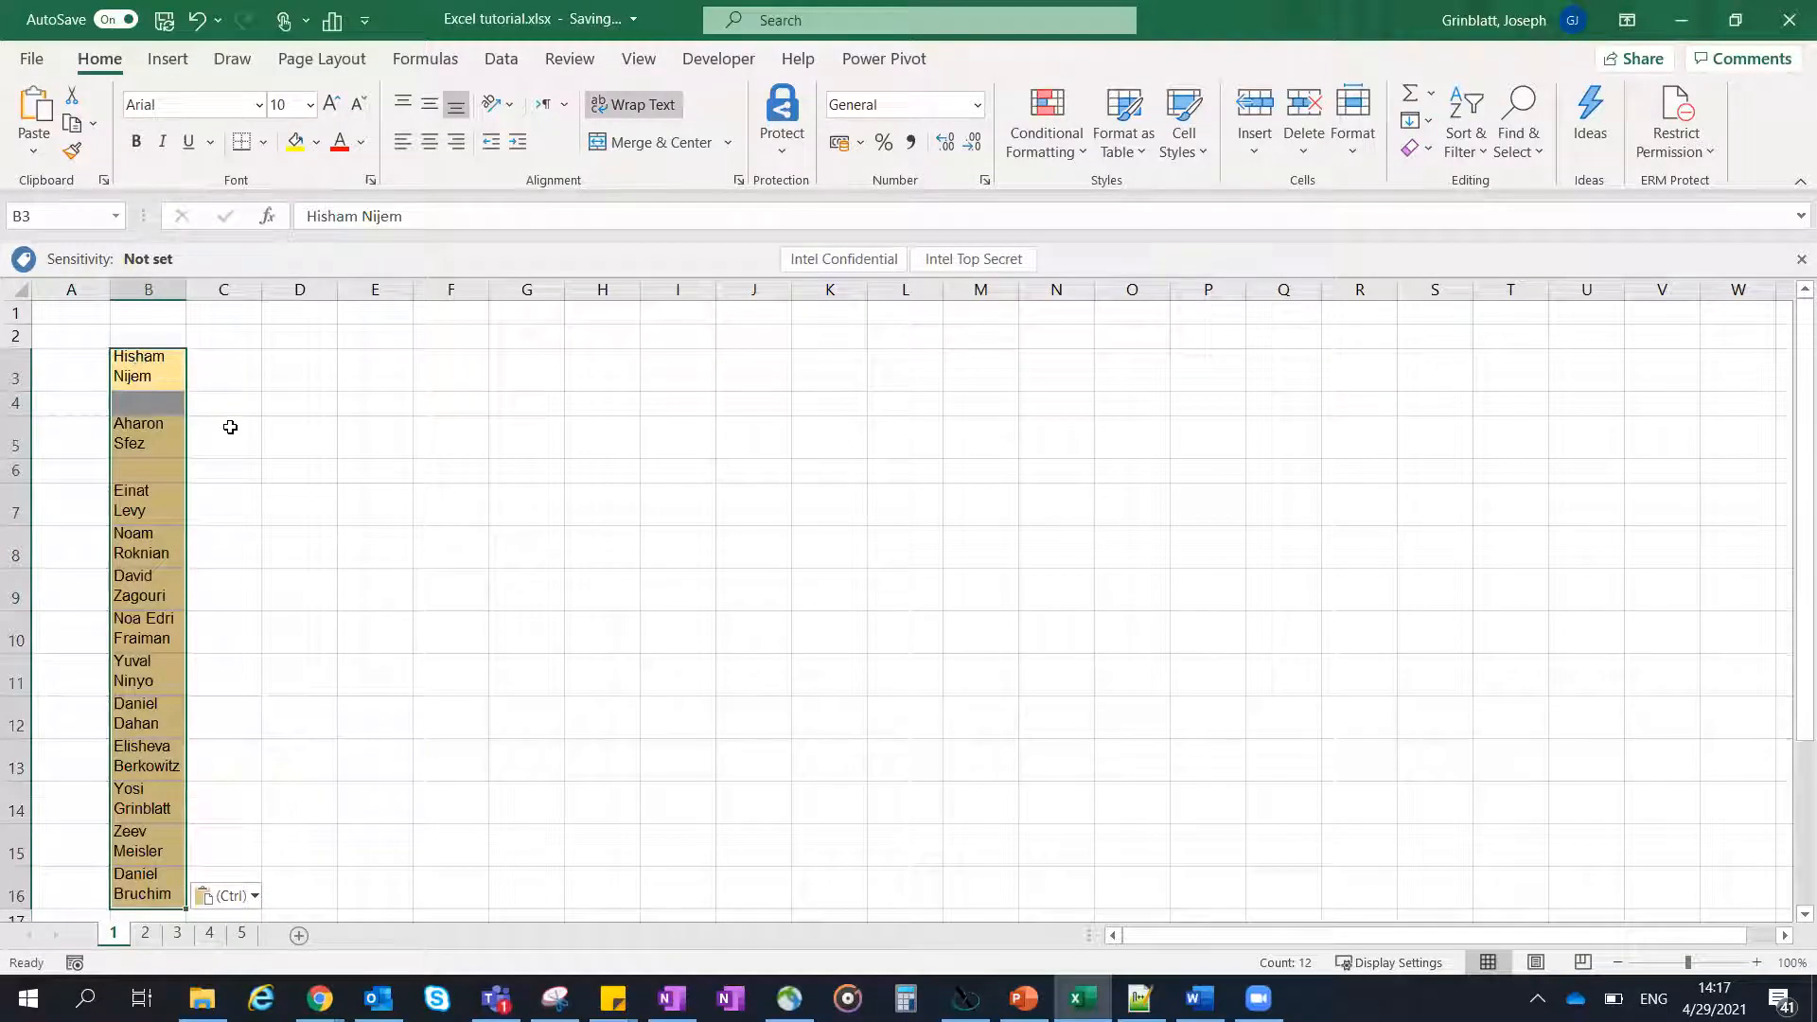
left_click(230, 427)
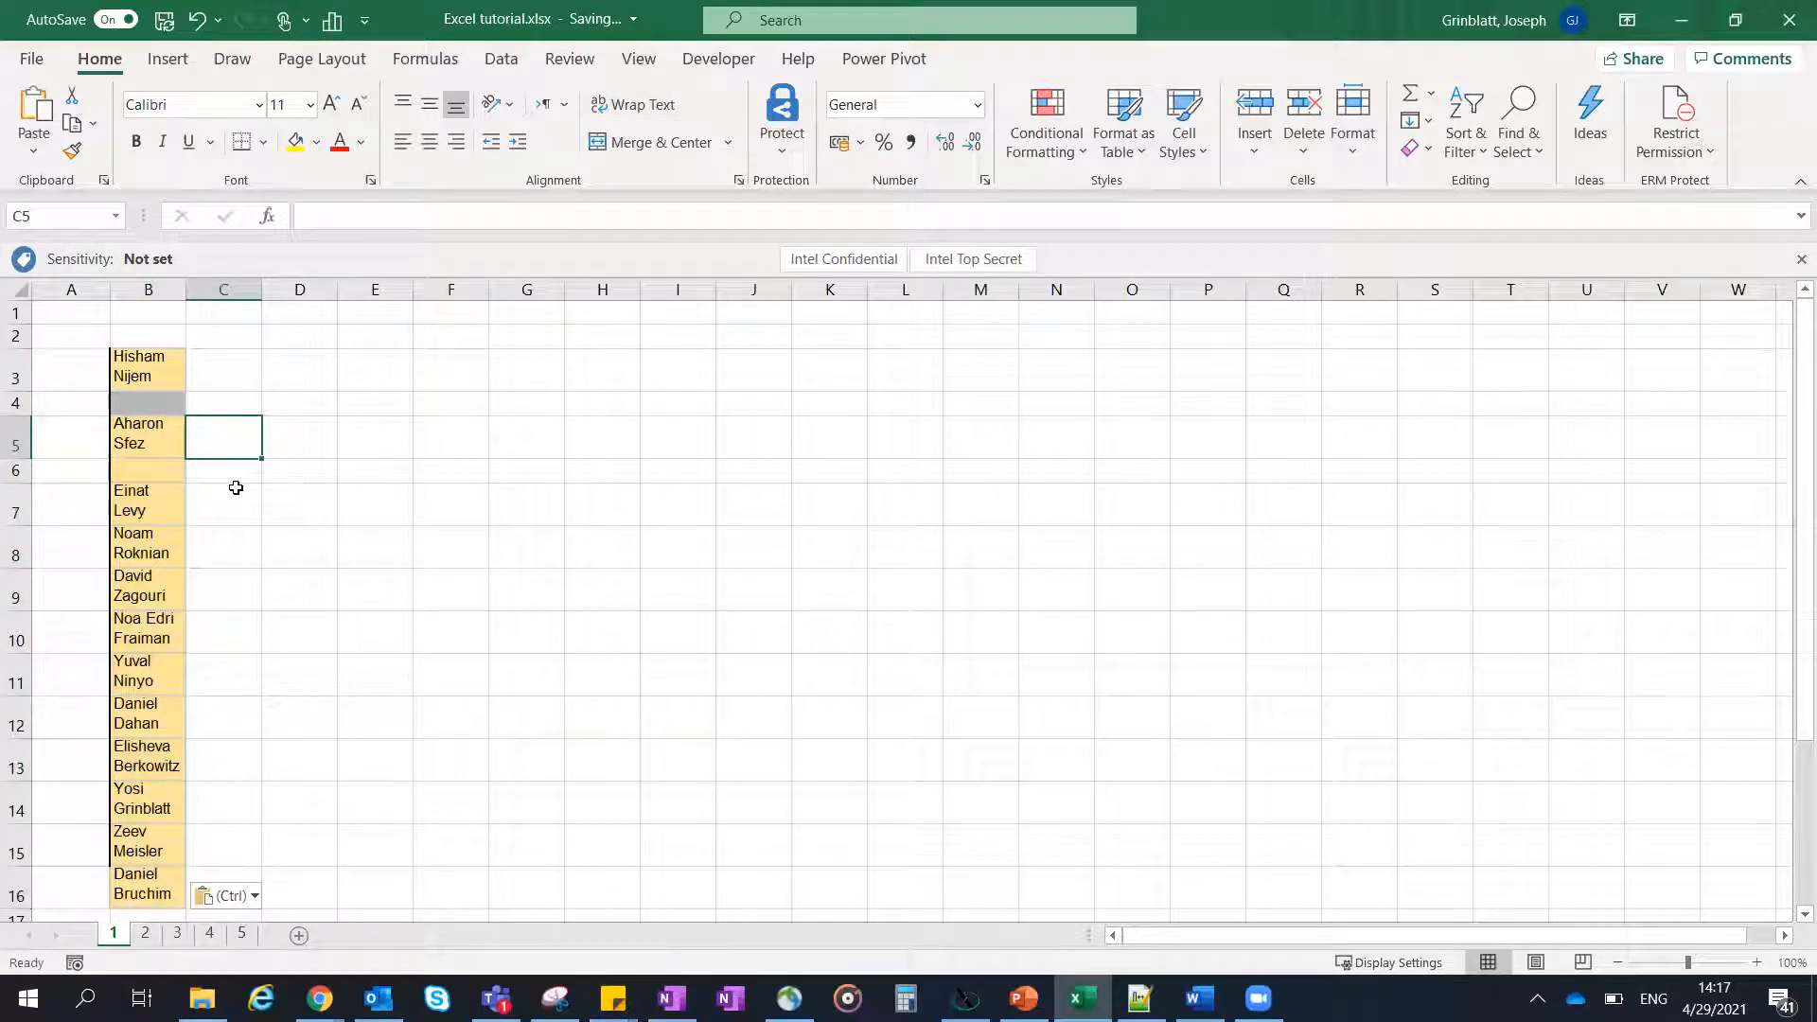
- Turn off text wrapping for the whole of column B
left_click(160, 371)
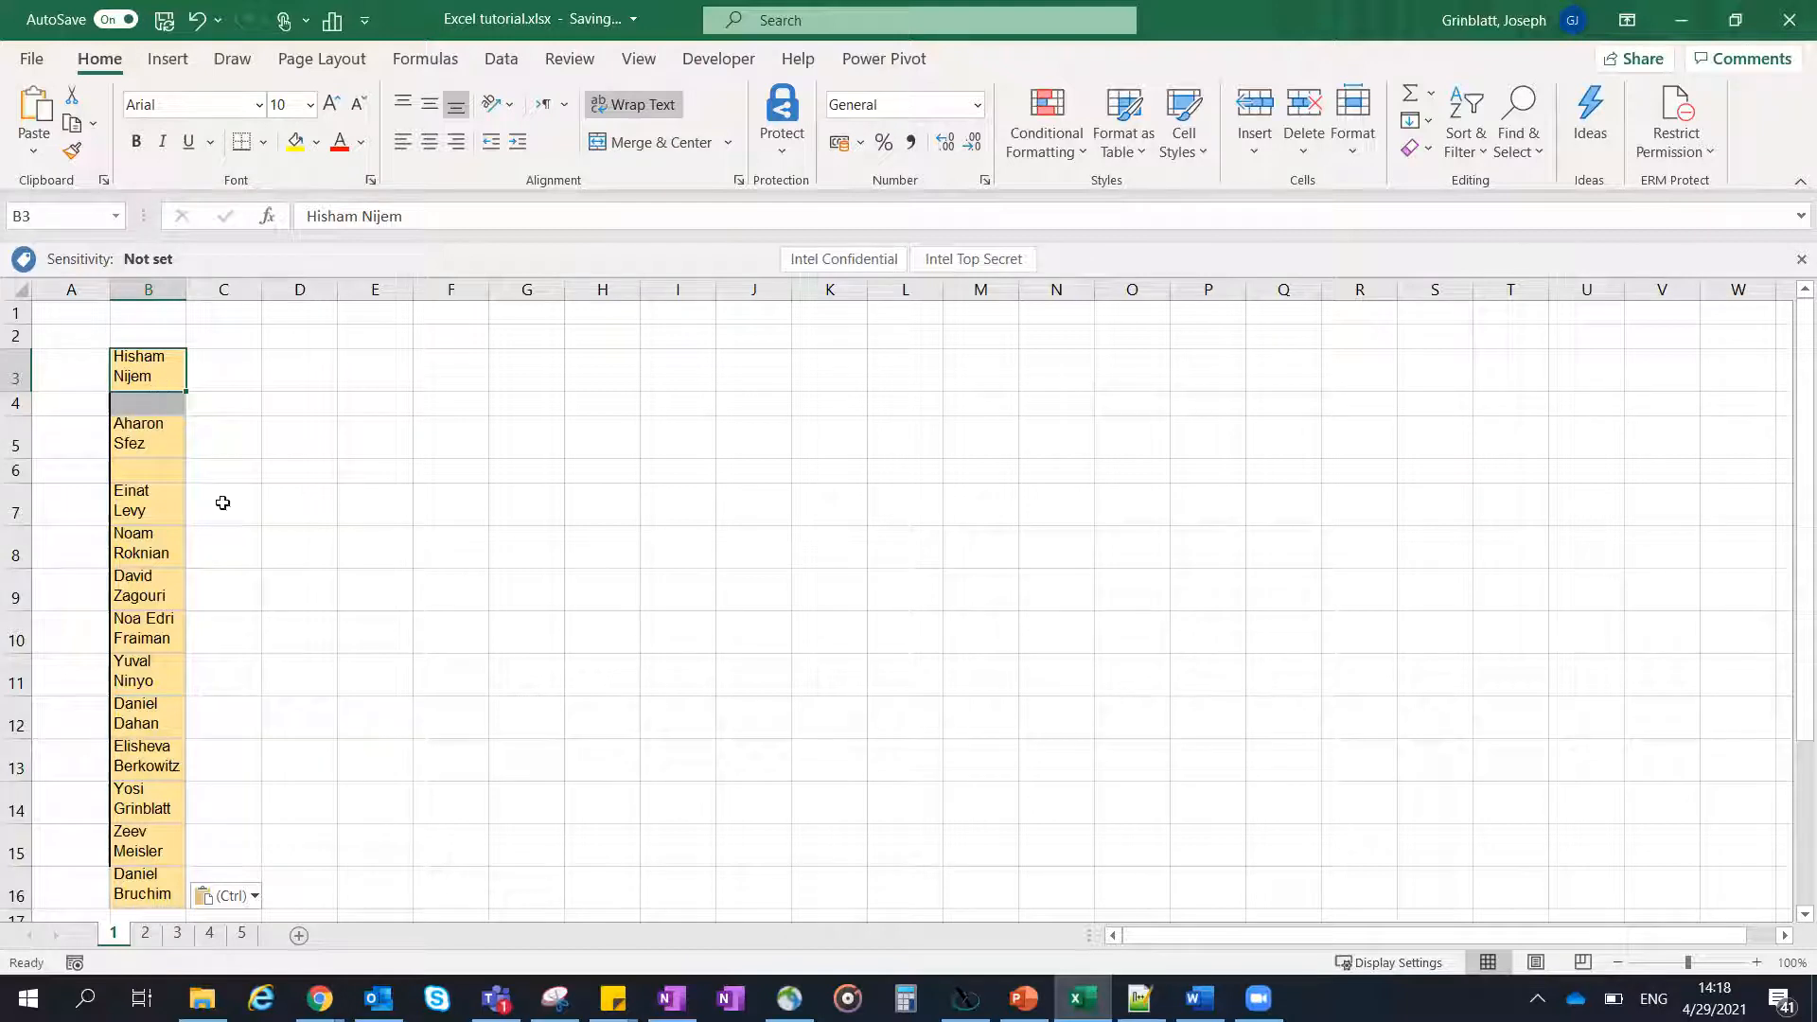
left_click(142, 287)
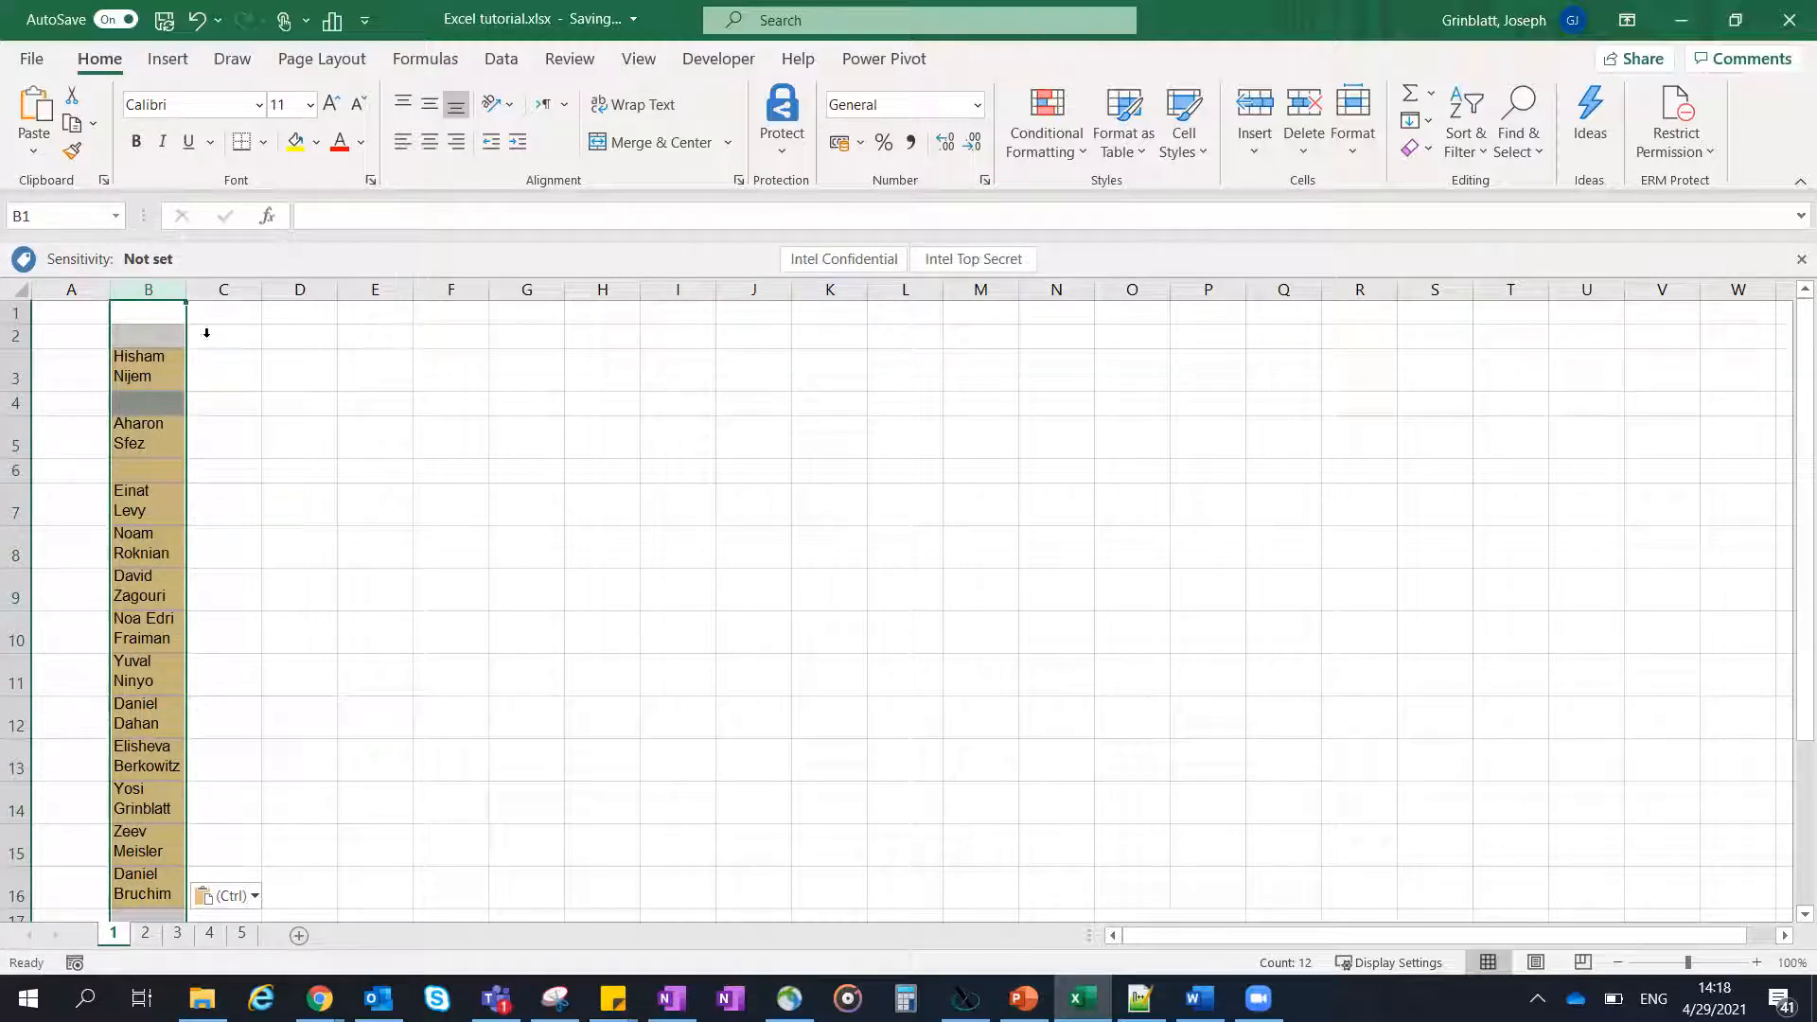
left_click(648, 113)
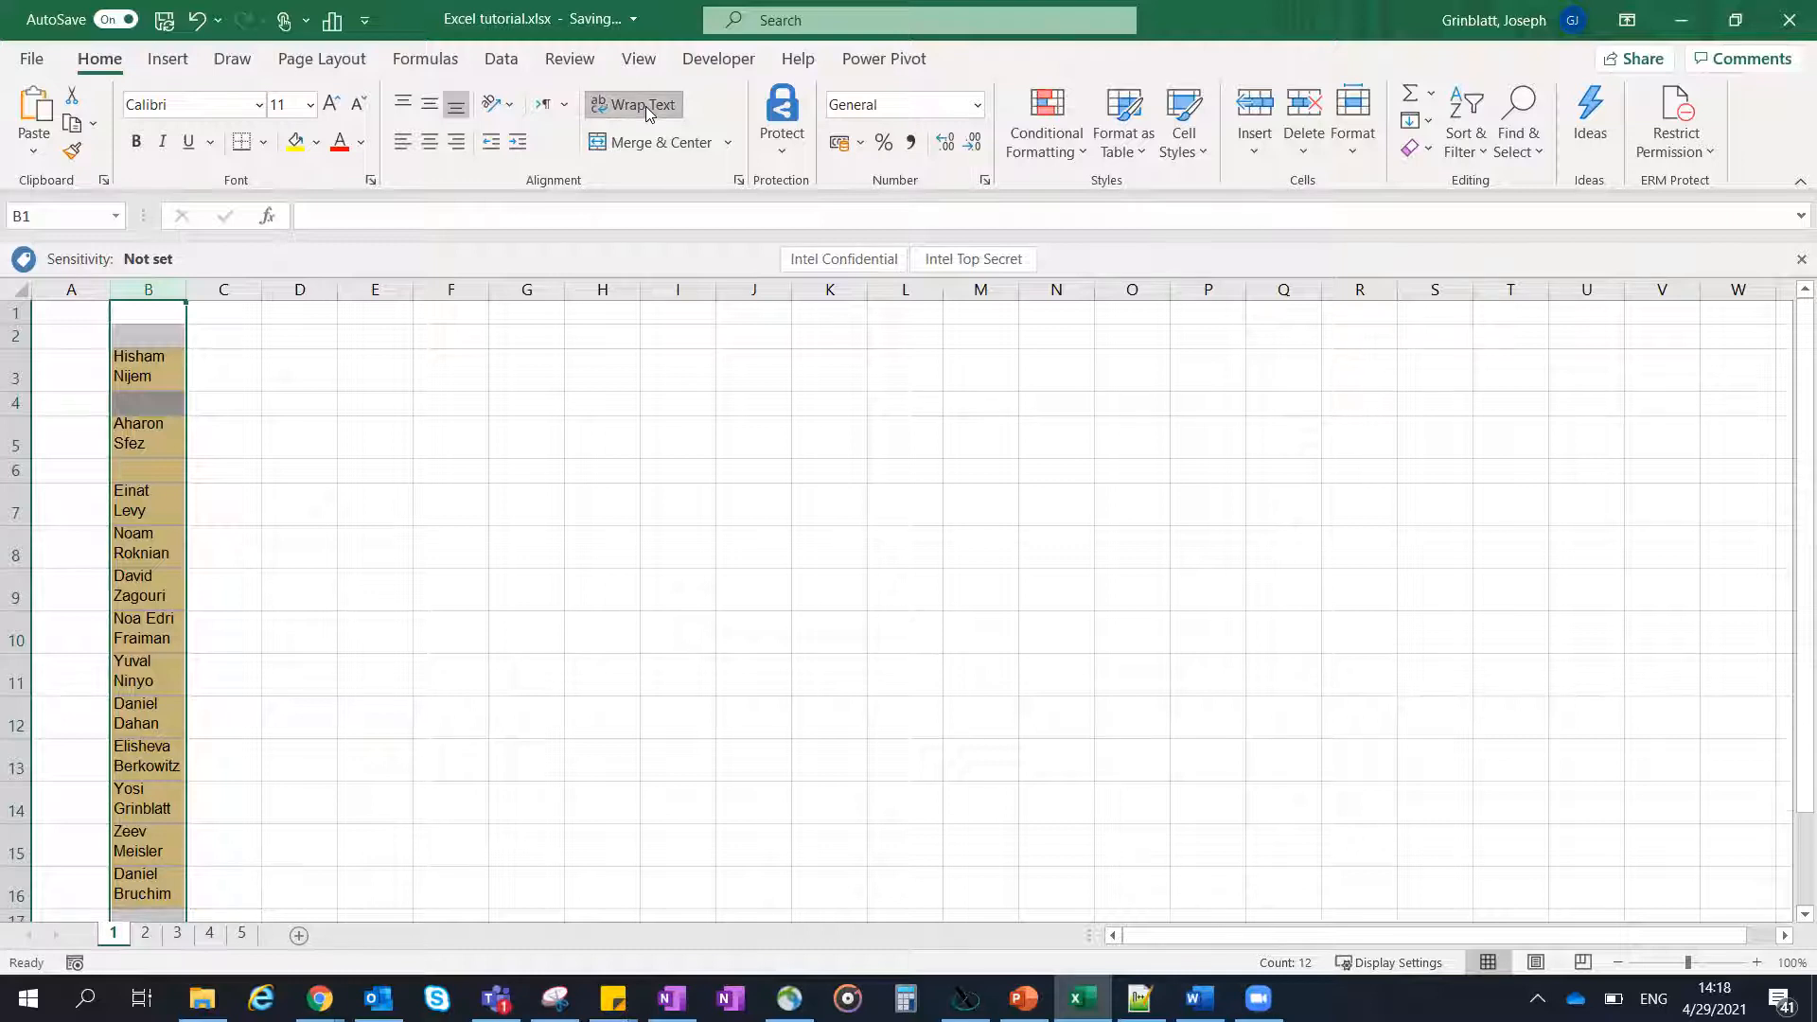
left_click(644, 113)
left_click(640, 115)
left_click(641, 115)
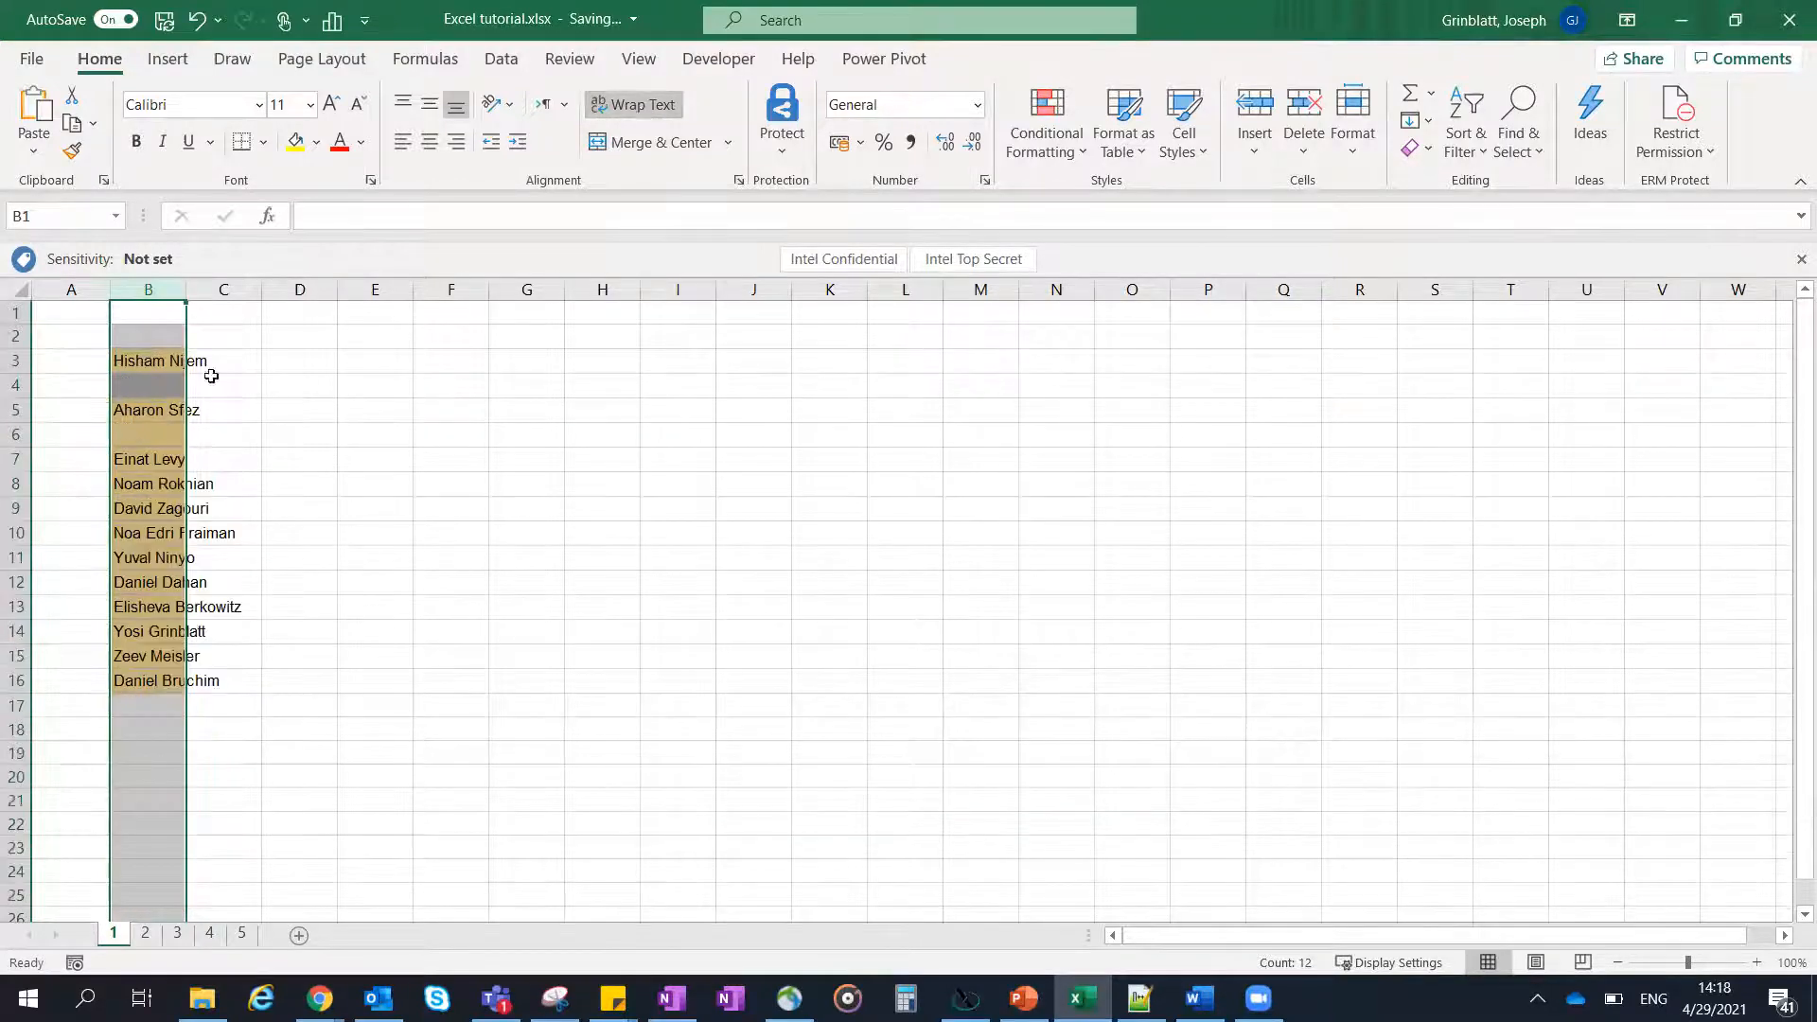
left_click(73, 365)
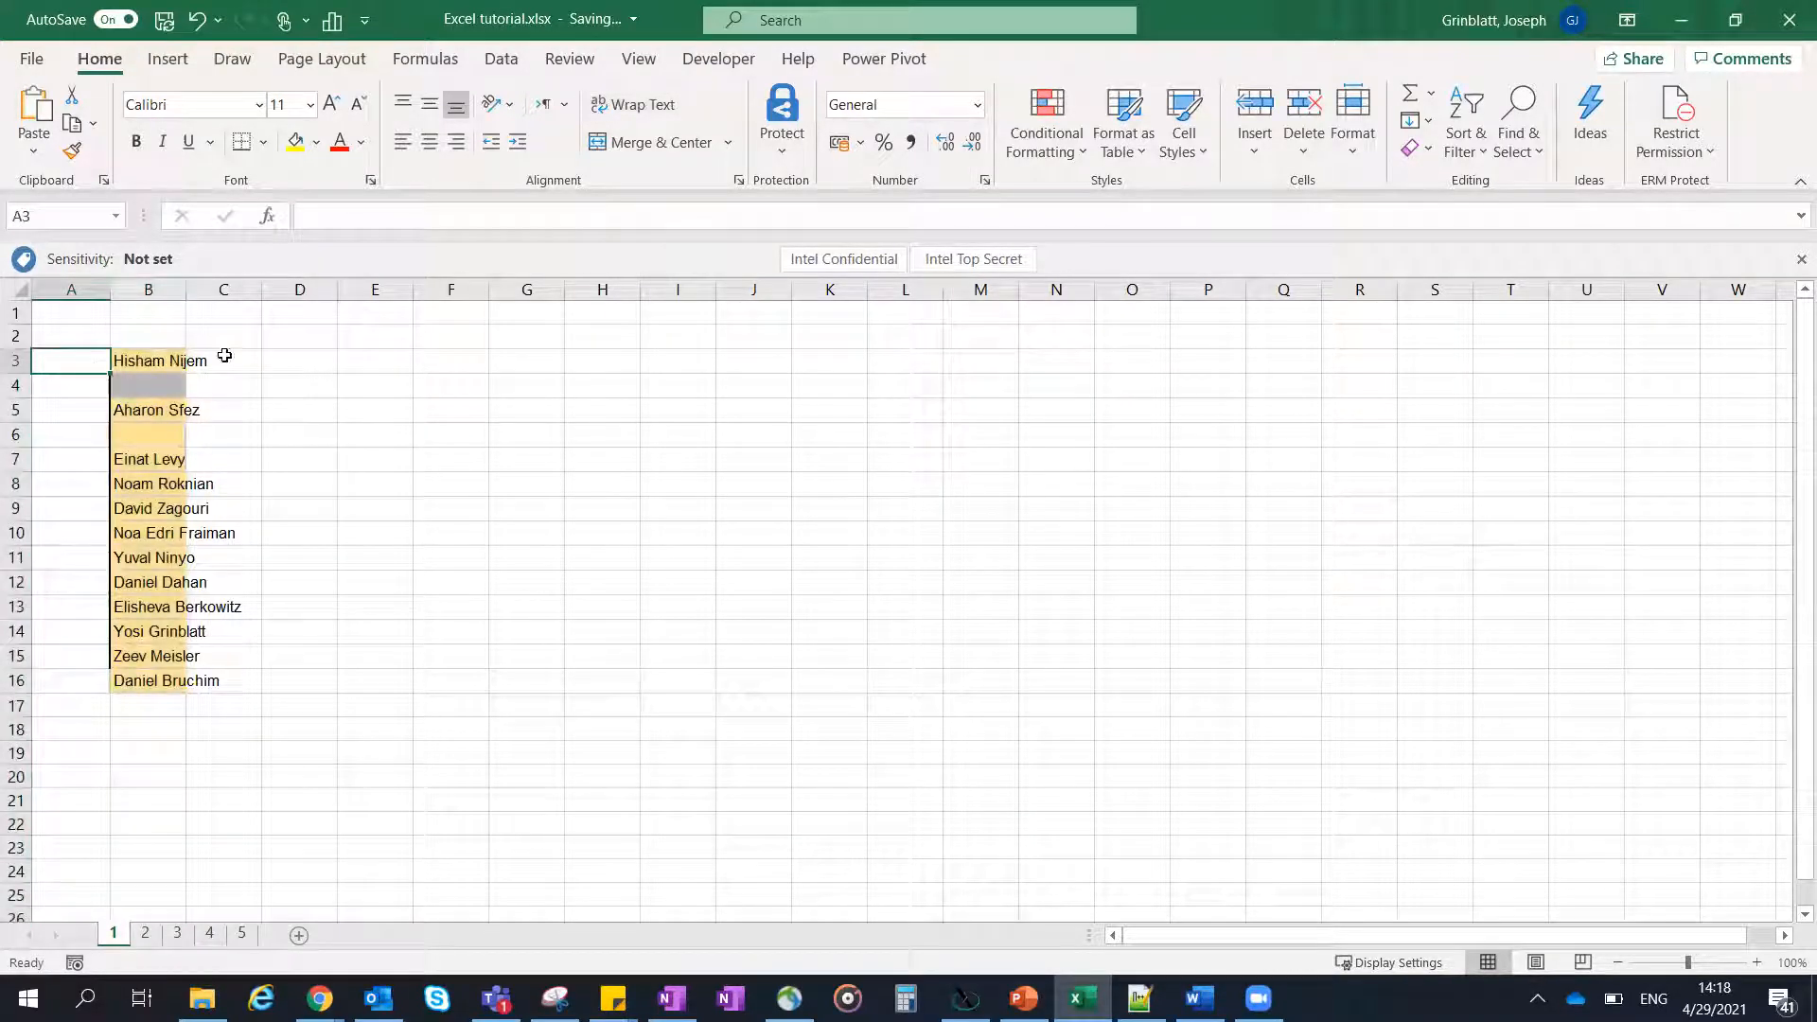
left_click(133, 363)
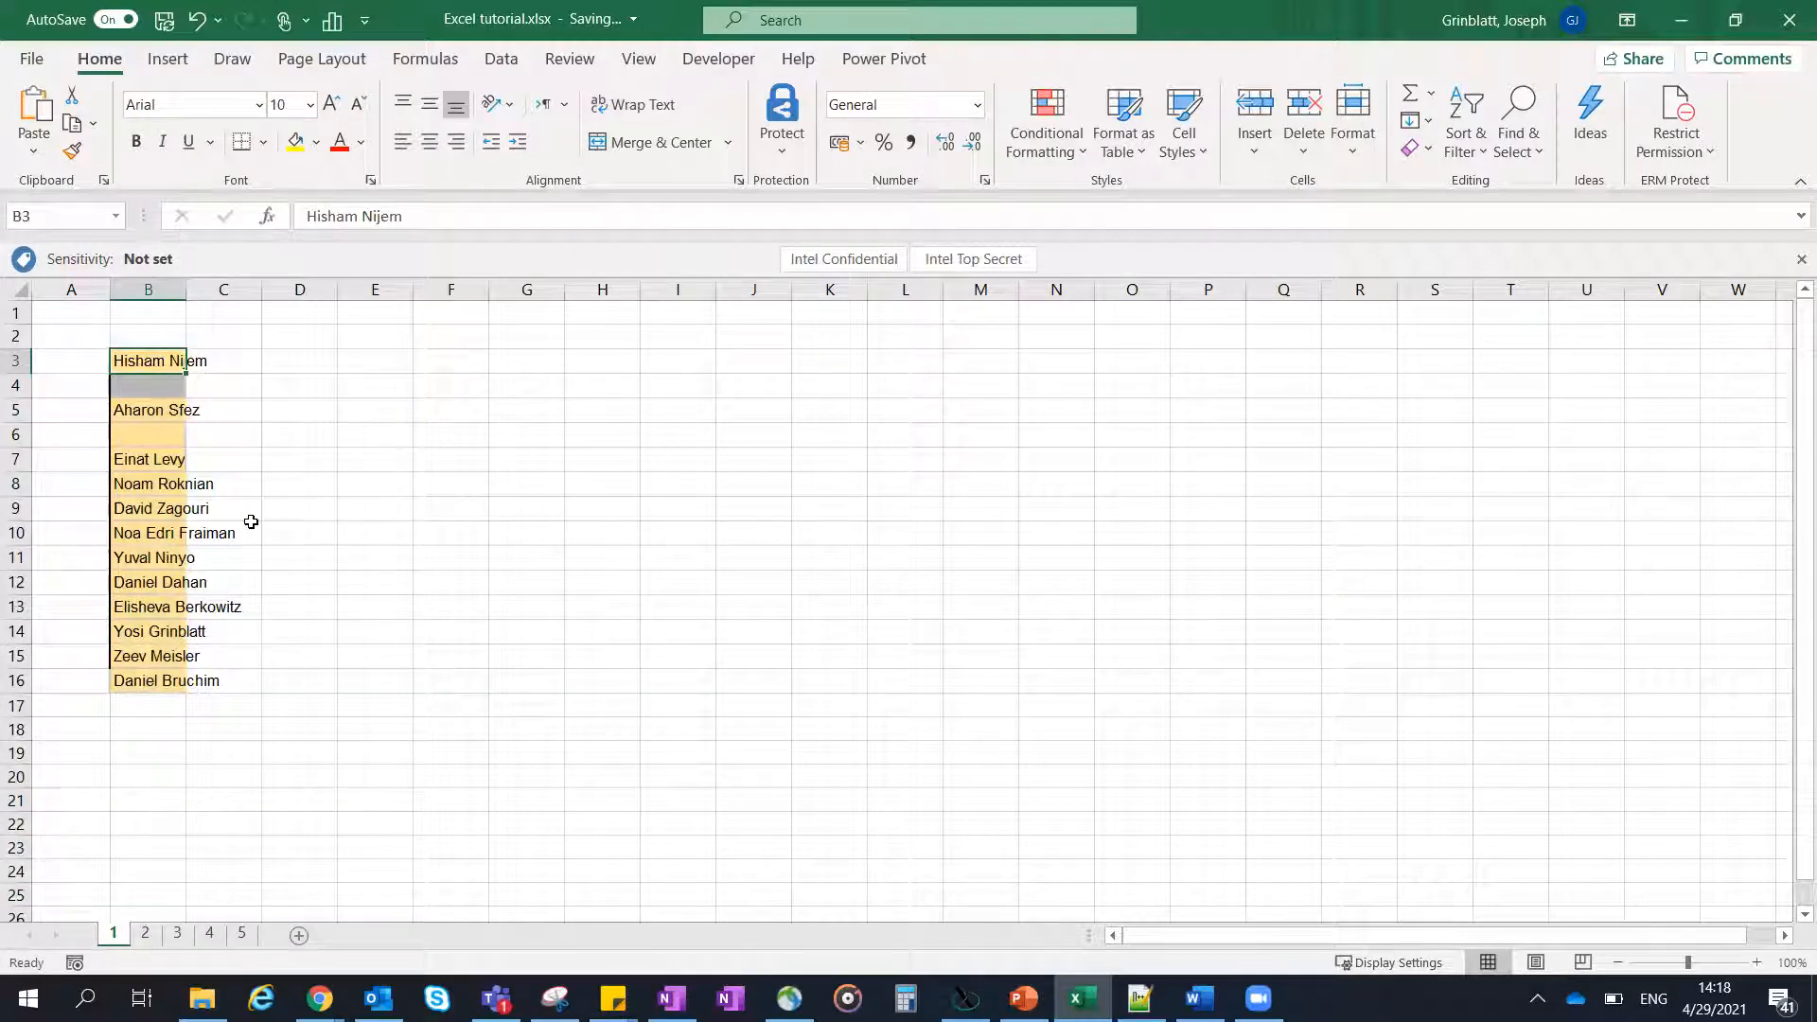
left_click(163, 337)
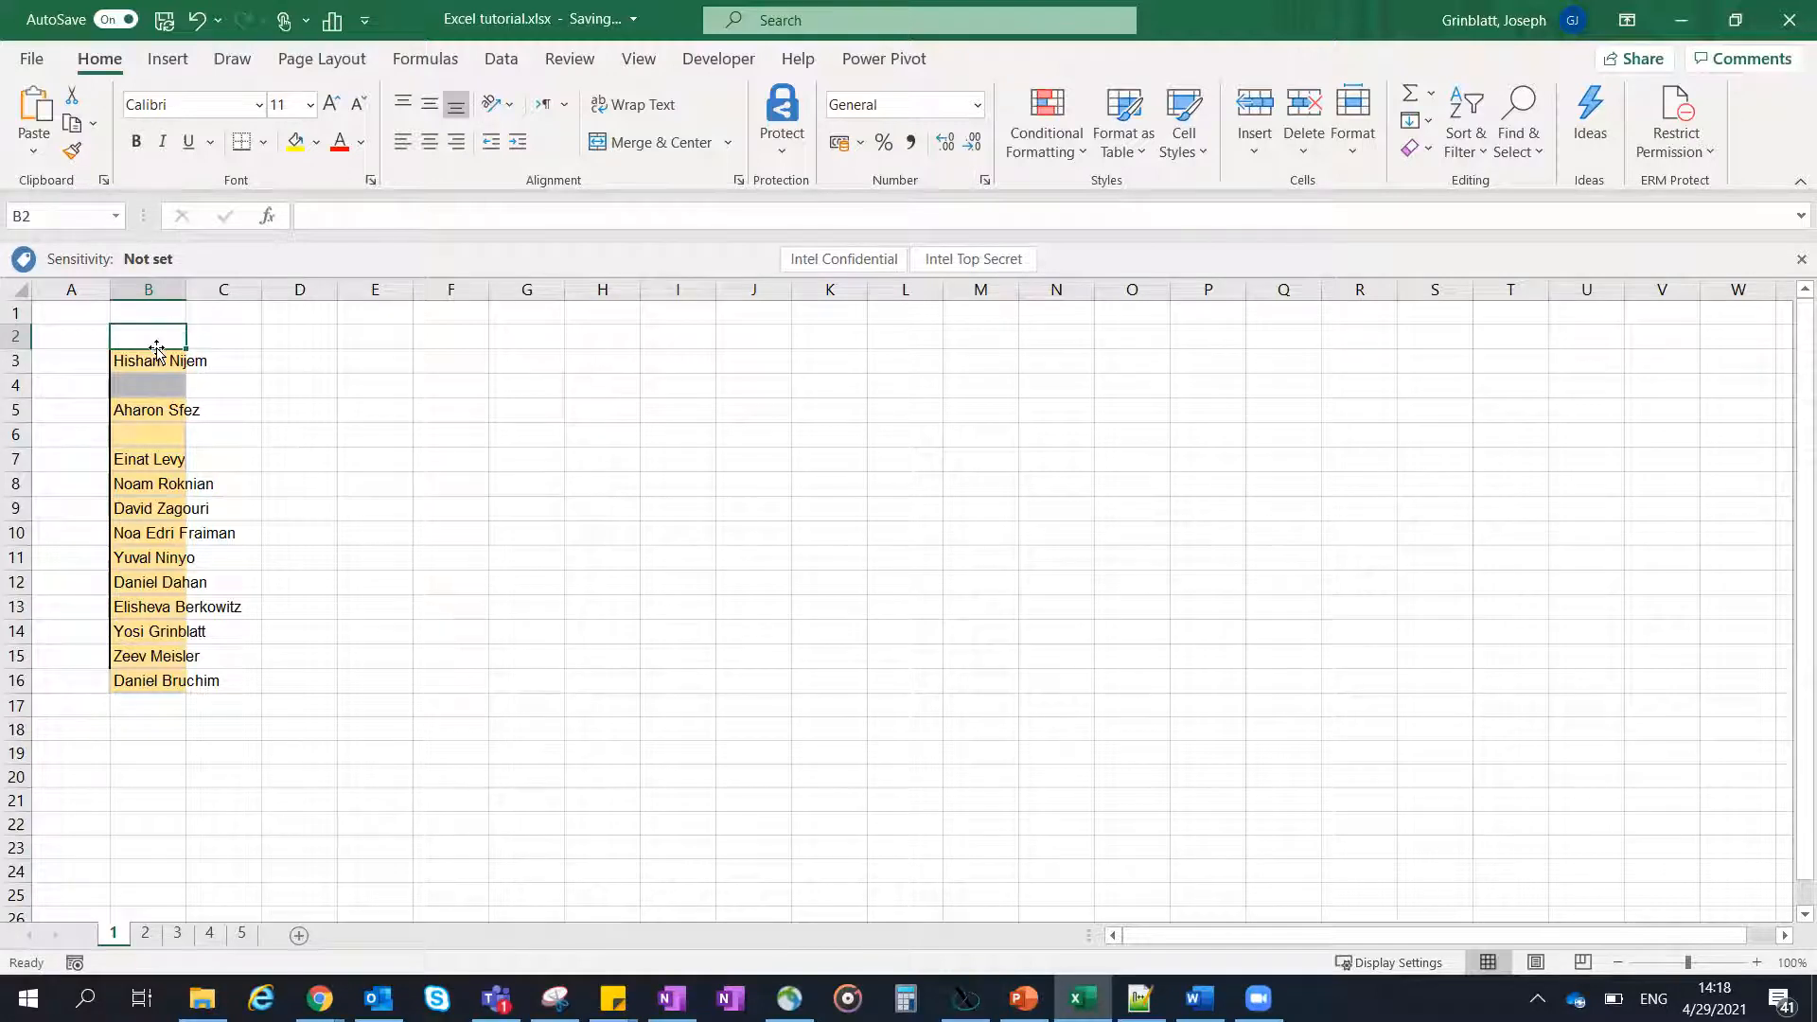
- Turn text wrapping back on for column B and reduce the height of row 3 to about one line
left_click(171, 286)
key("alt+h")
key("w")
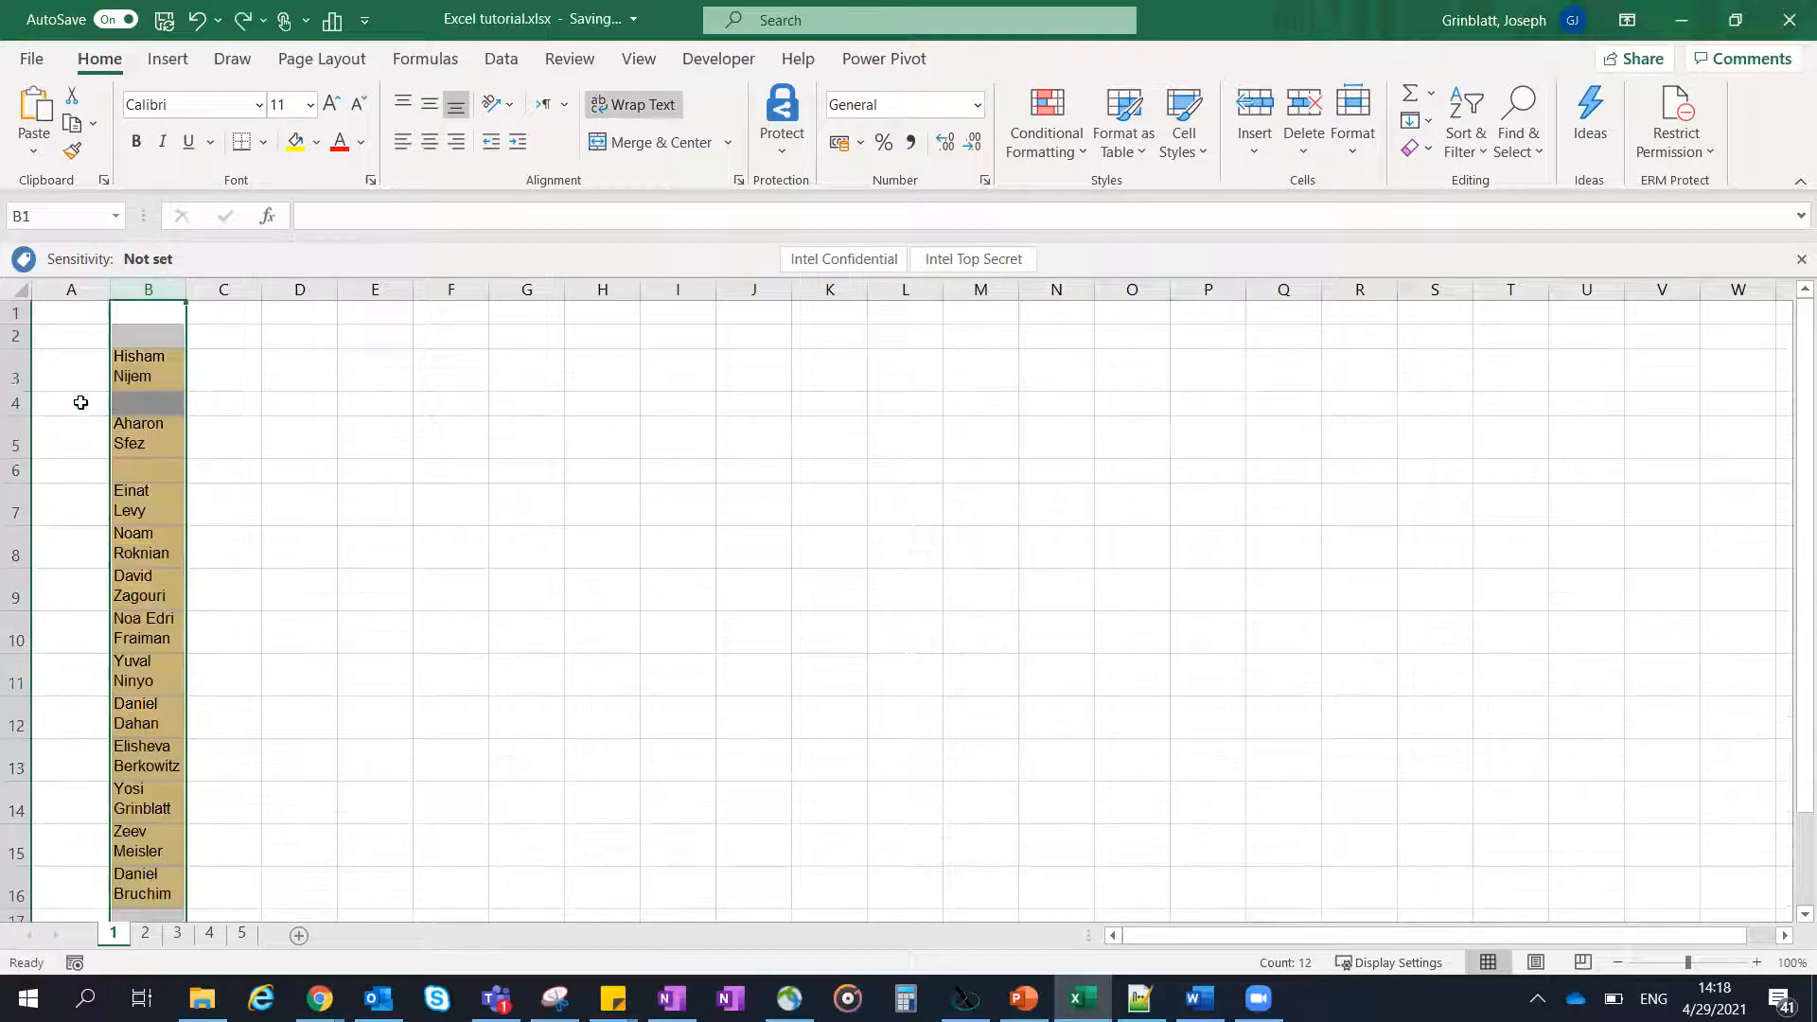
left_click_drag(10, 391, 12, 367)
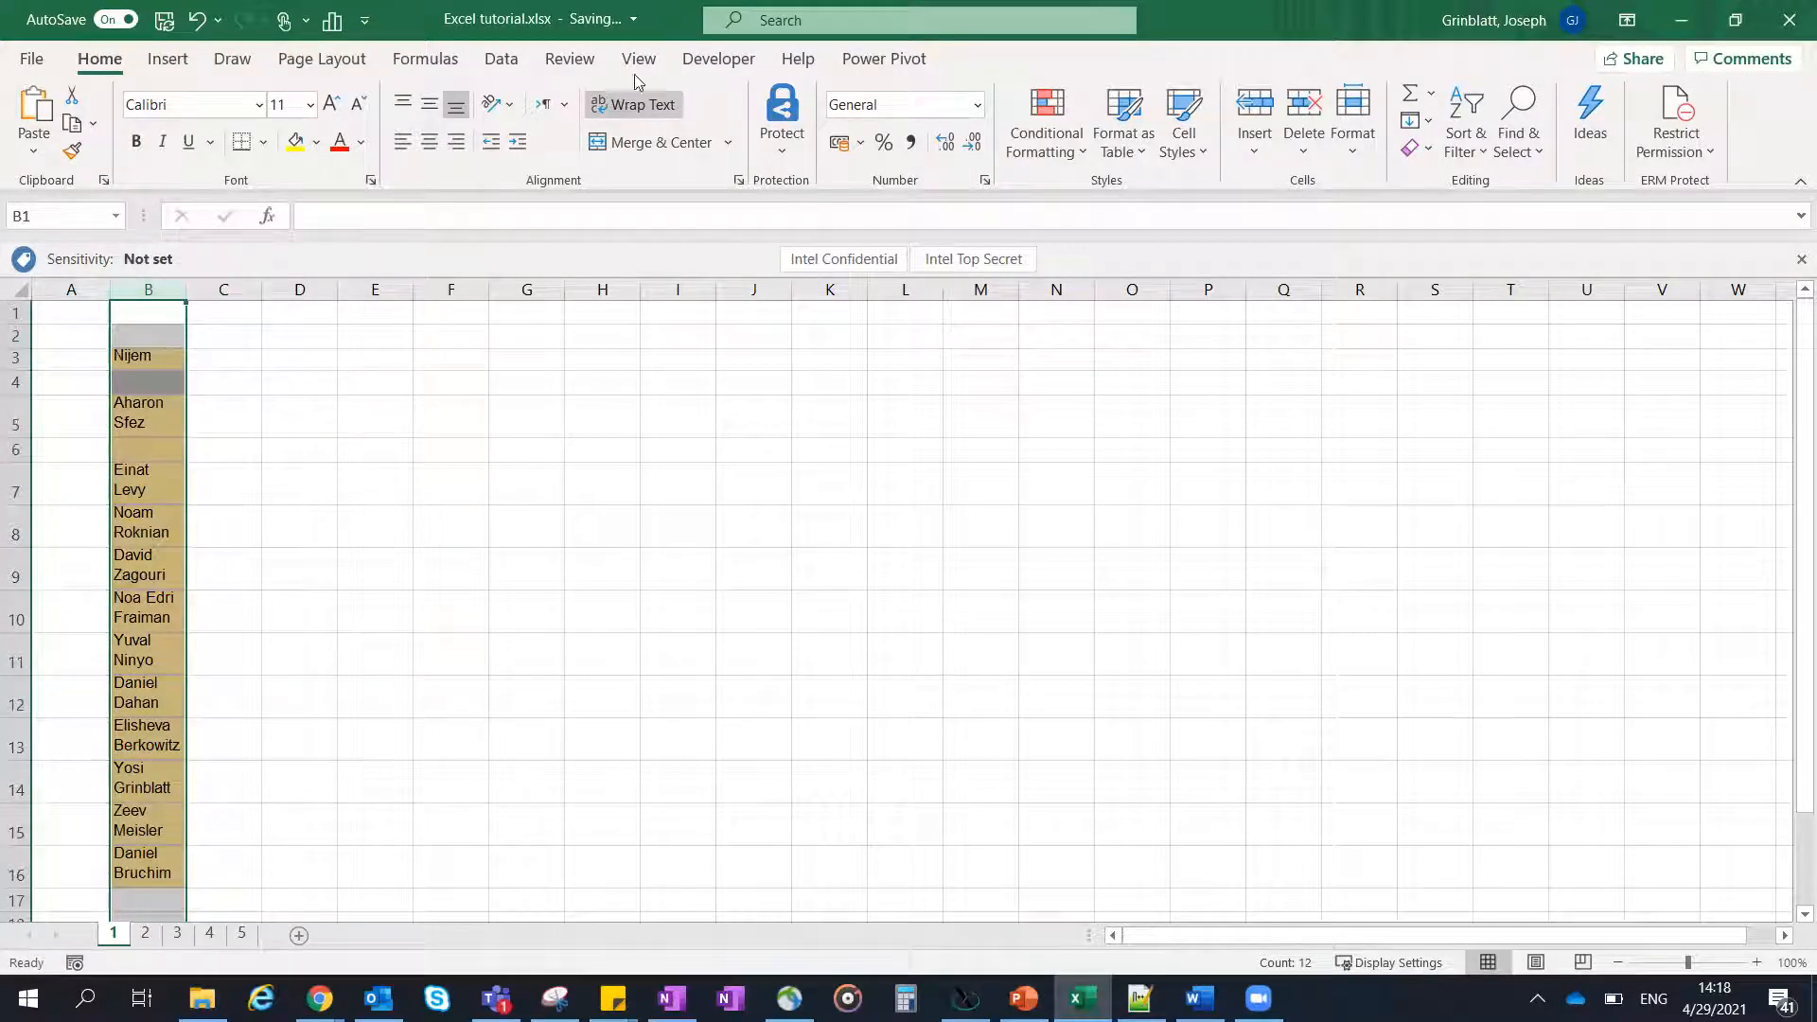
- Turn off text wrapping for column B and autofit its width to the names
left_click(634, 105)
left_click(274, 429)
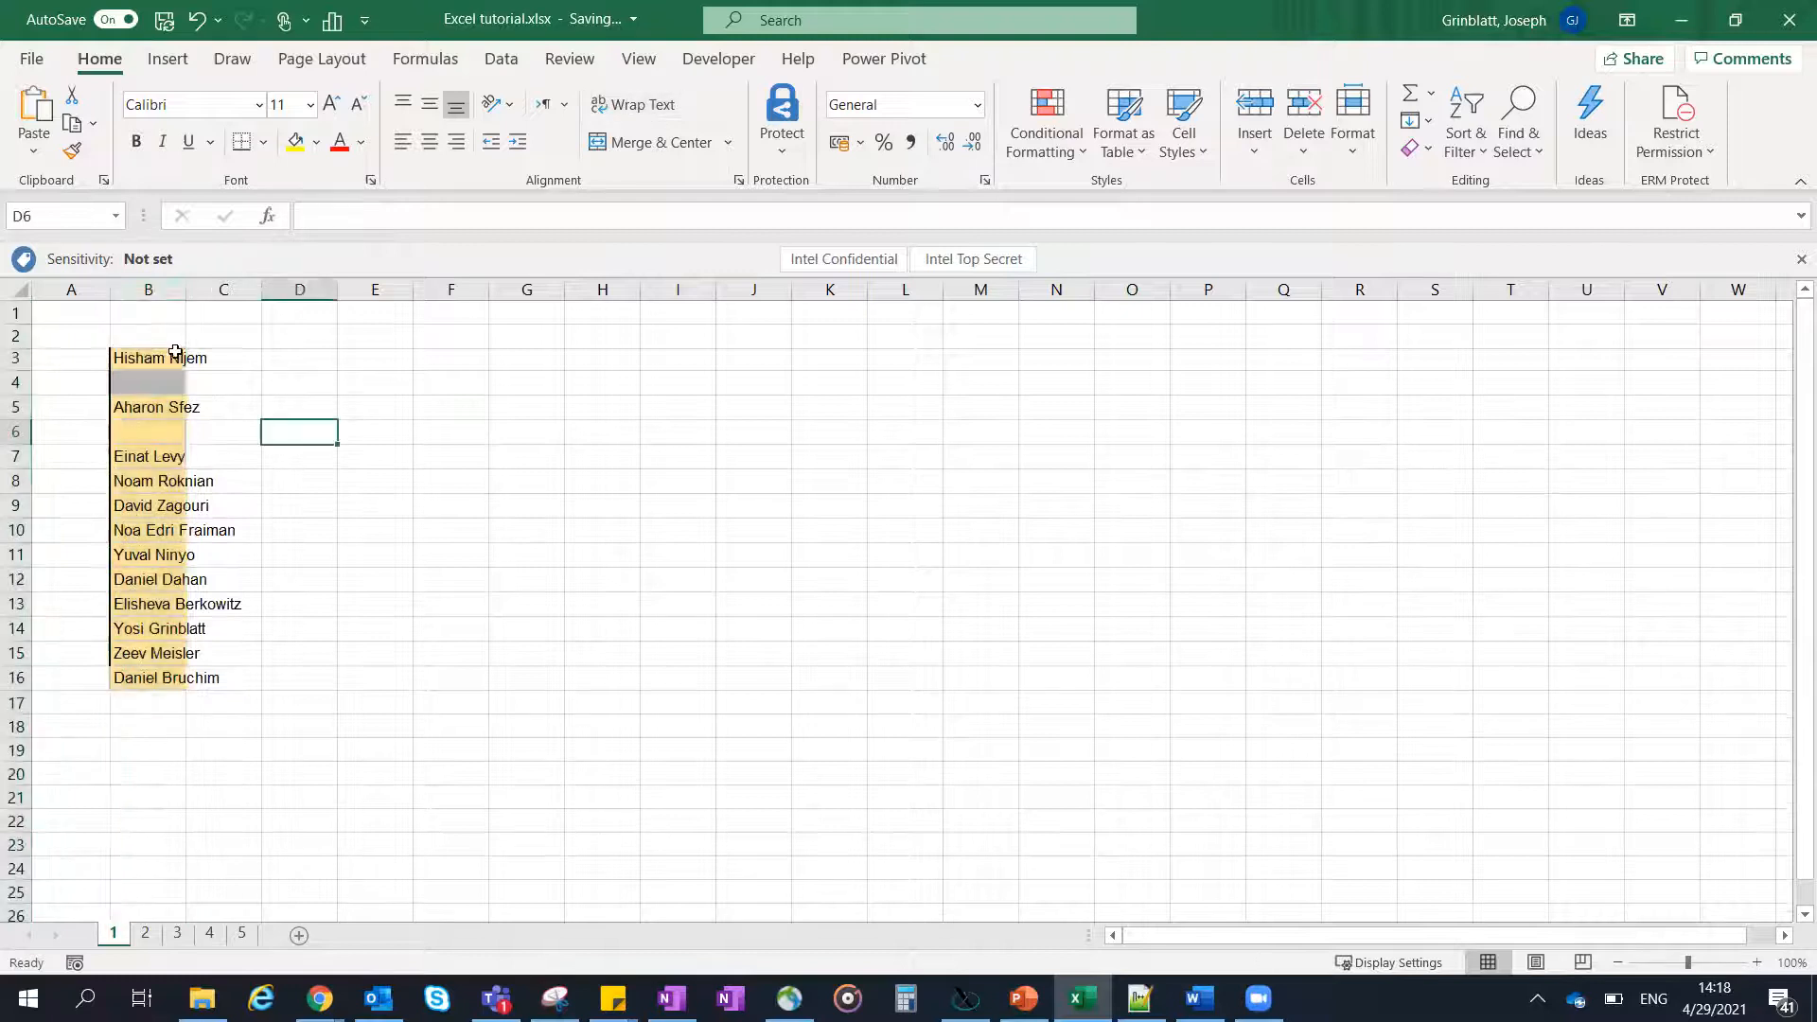
left_click(170, 289)
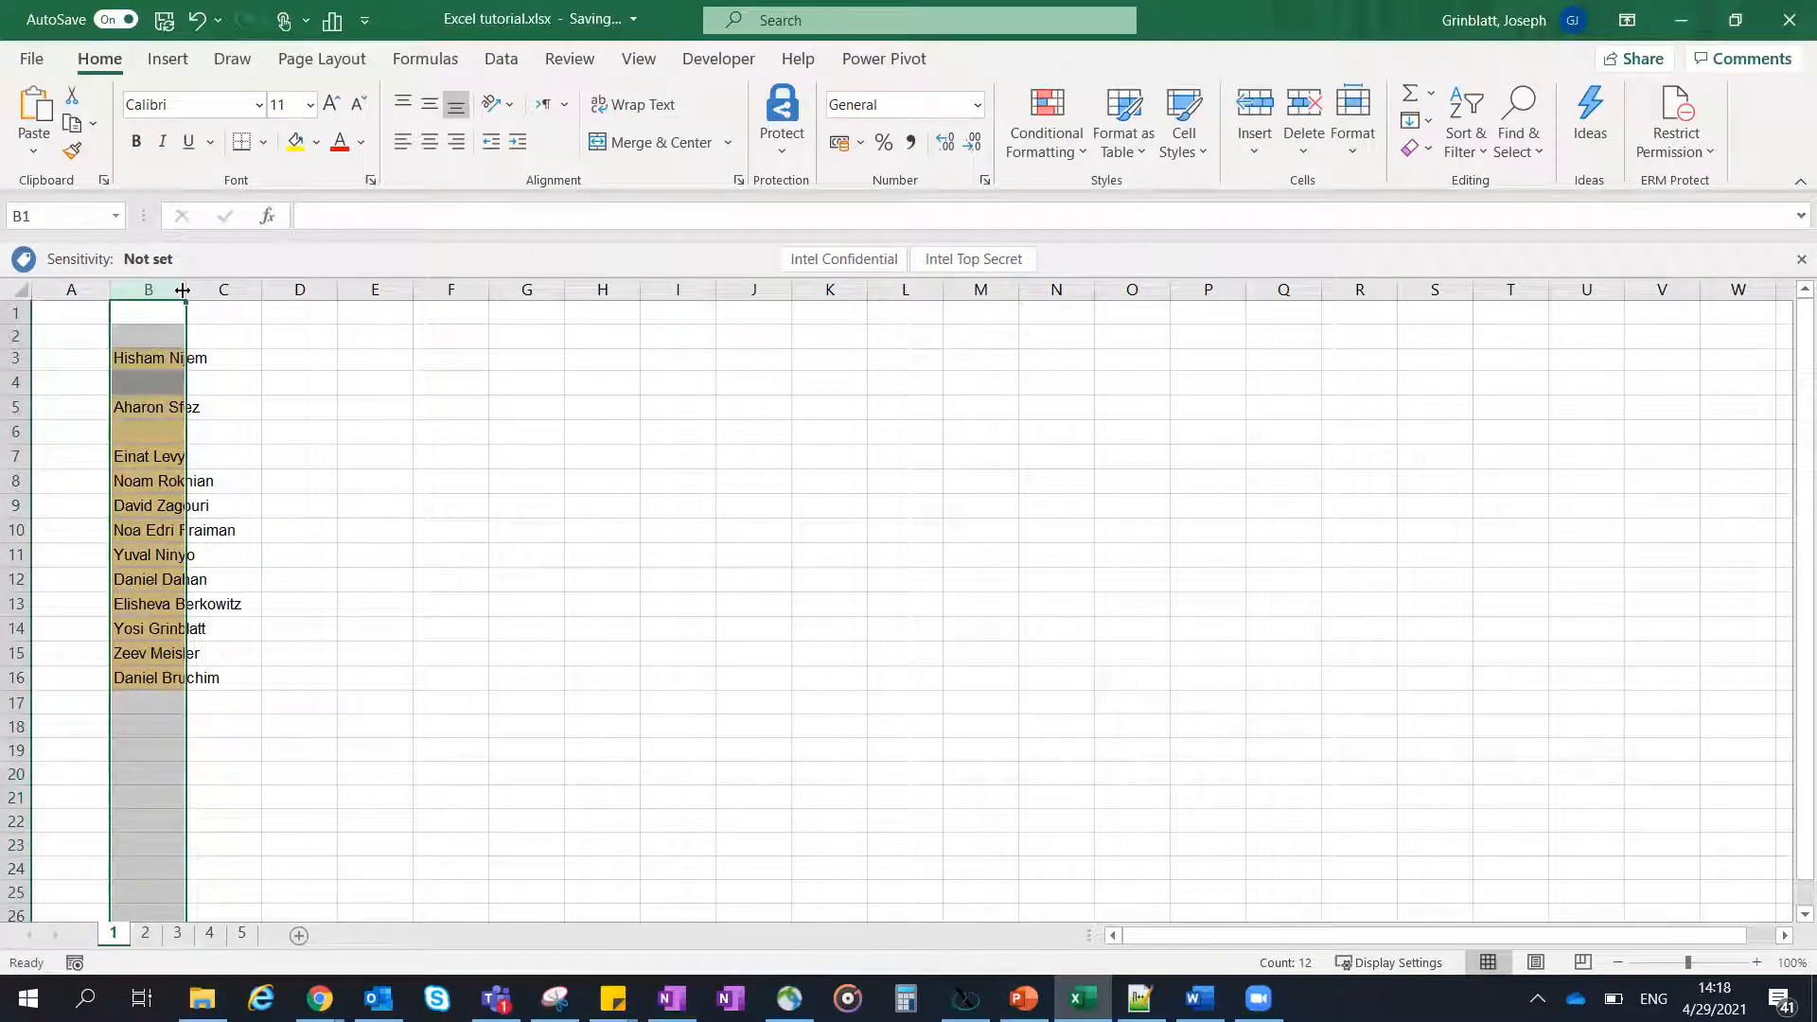
double_click(183, 289)
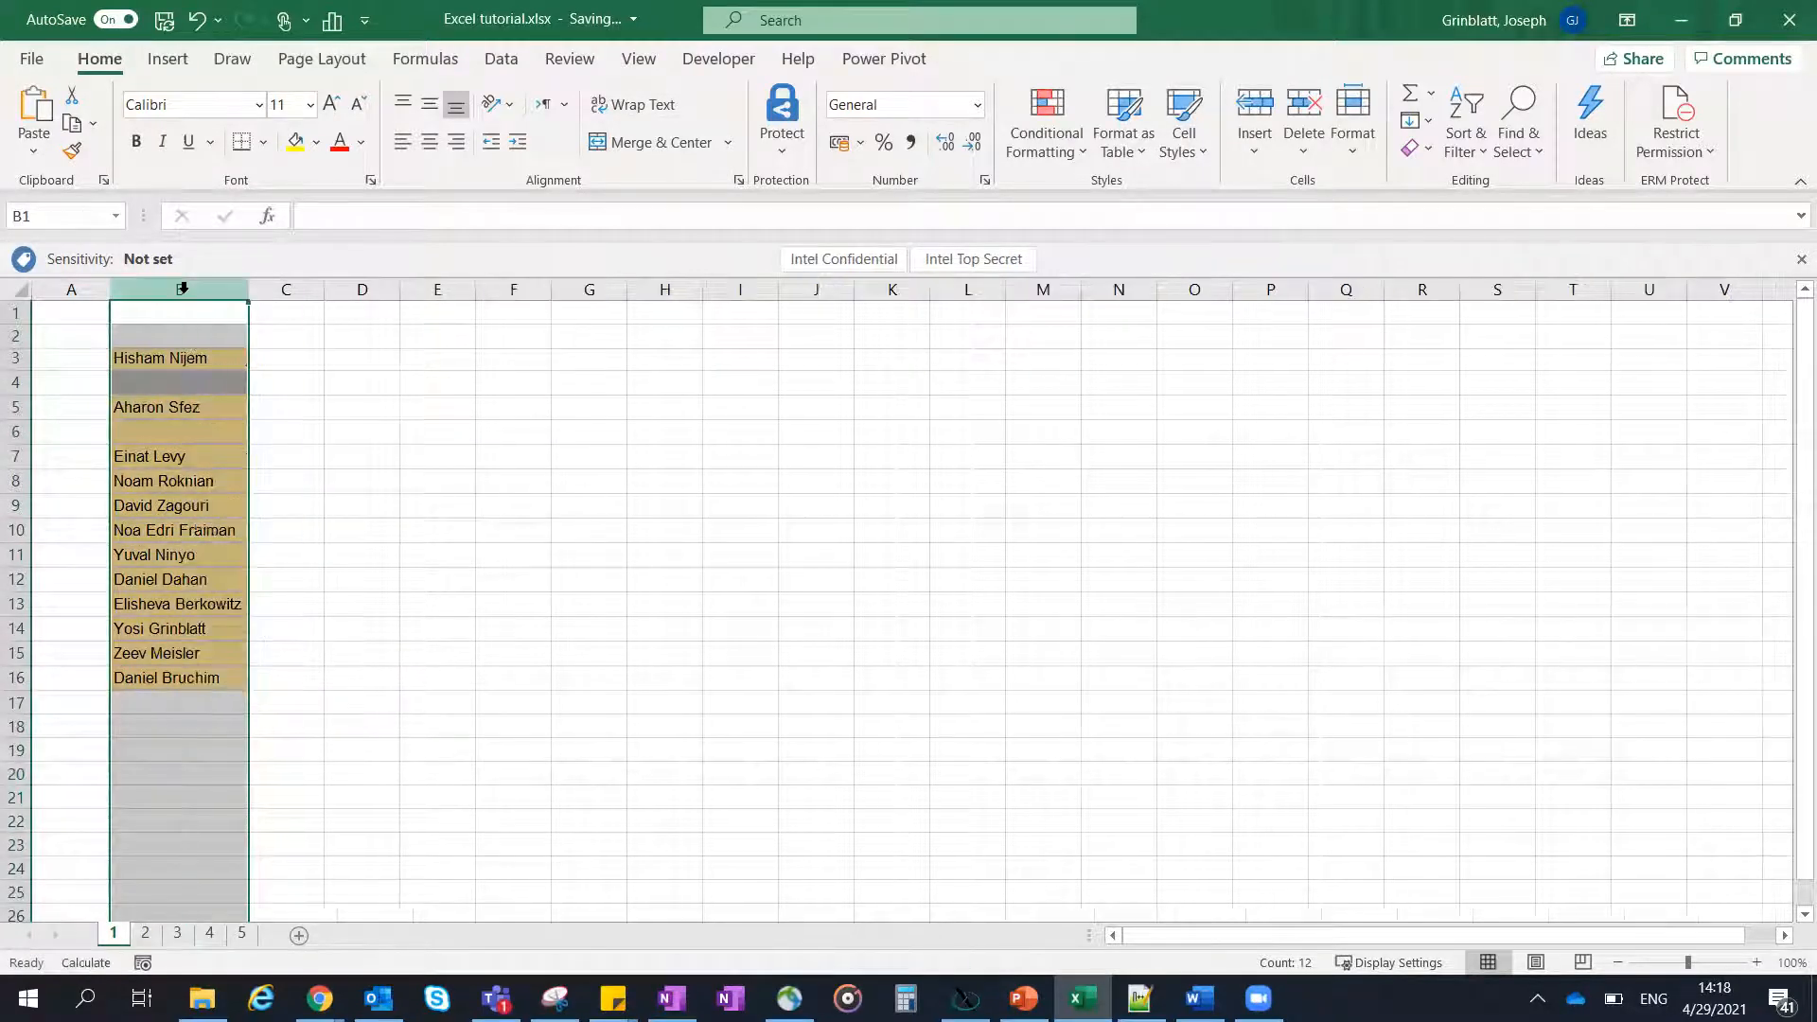
- Split the names in B3:B16 with Text to Columns, as delimited data using a space as the delimiter
left_click(242, 358)
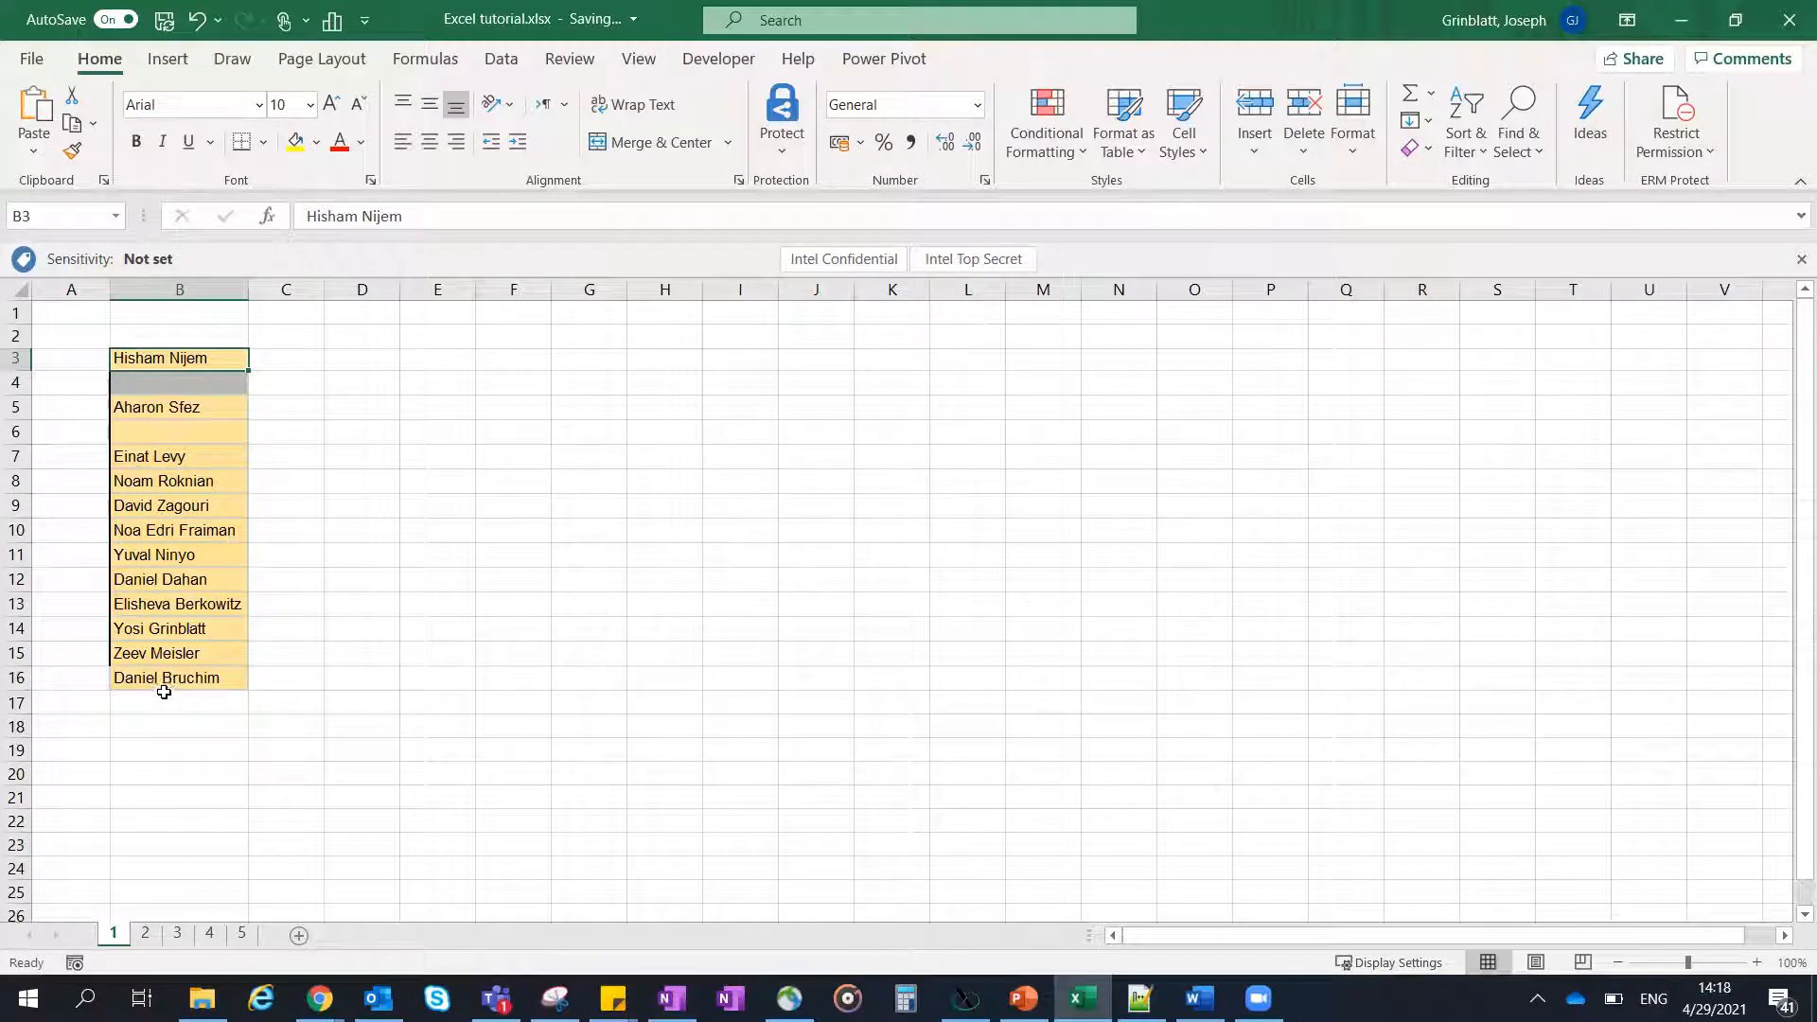
left_click(174, 682, "shift")
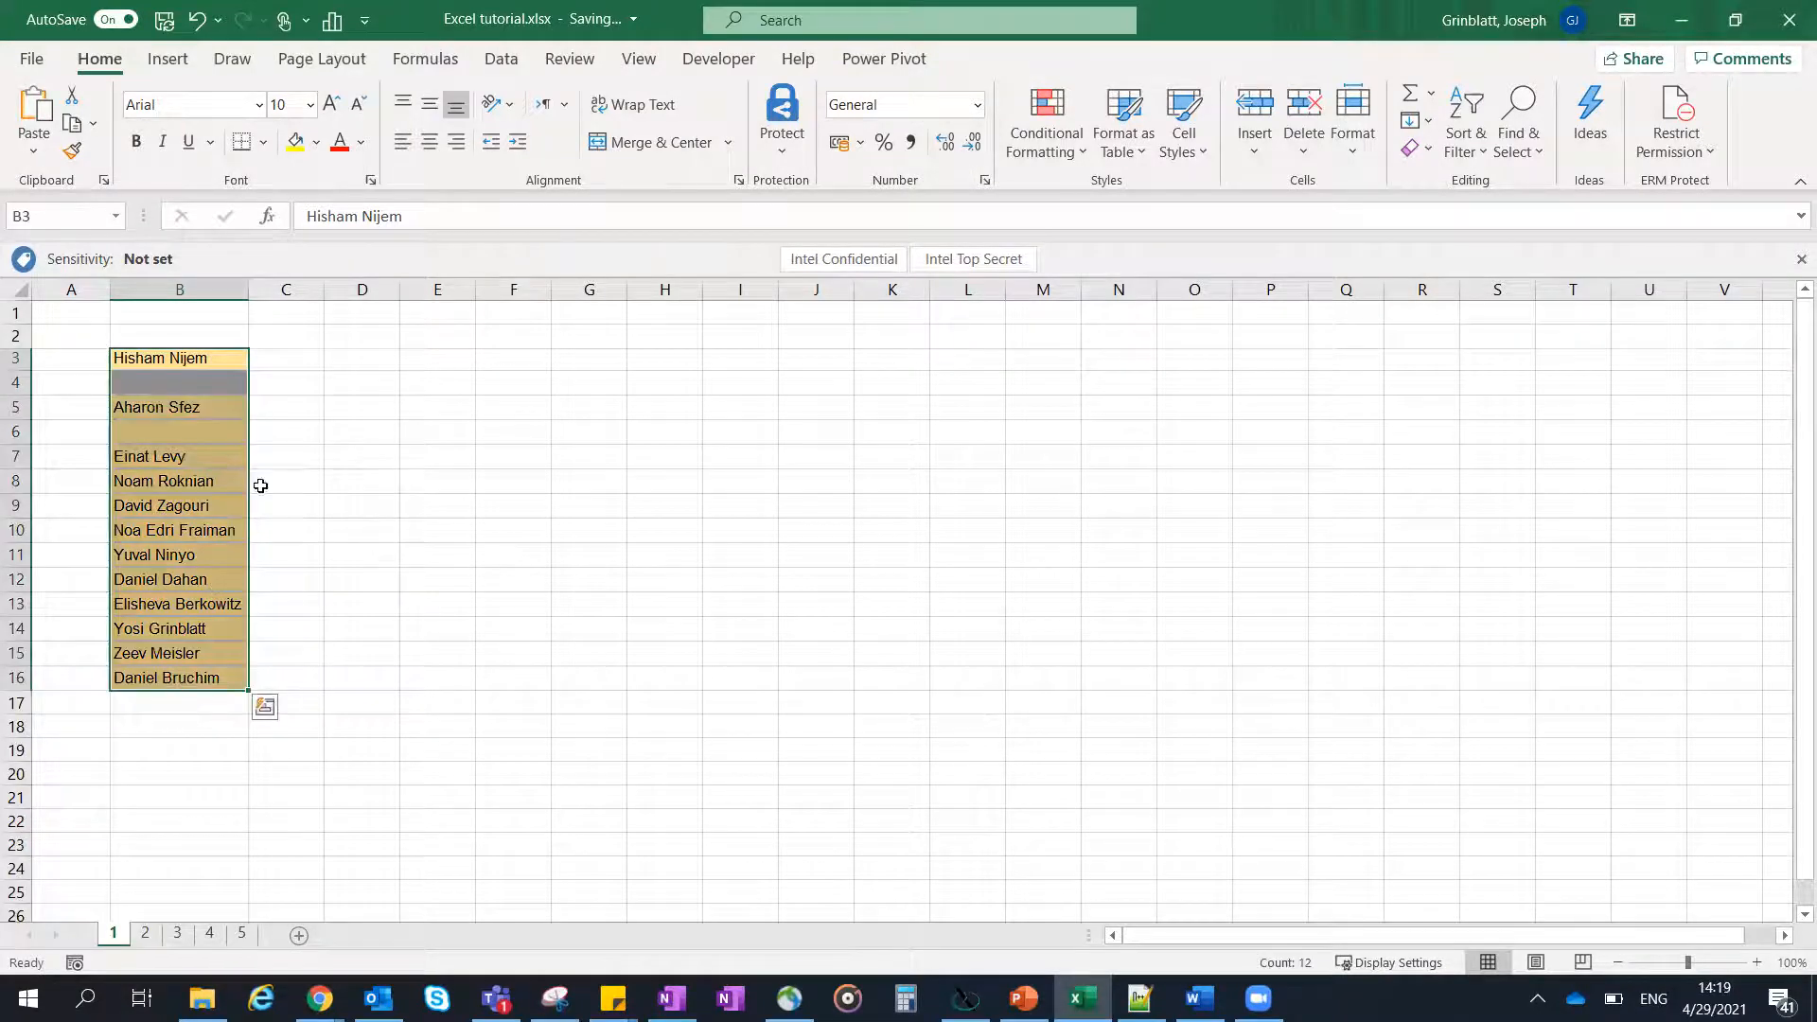
left_click(517, 61)
left_click(1146, 149)
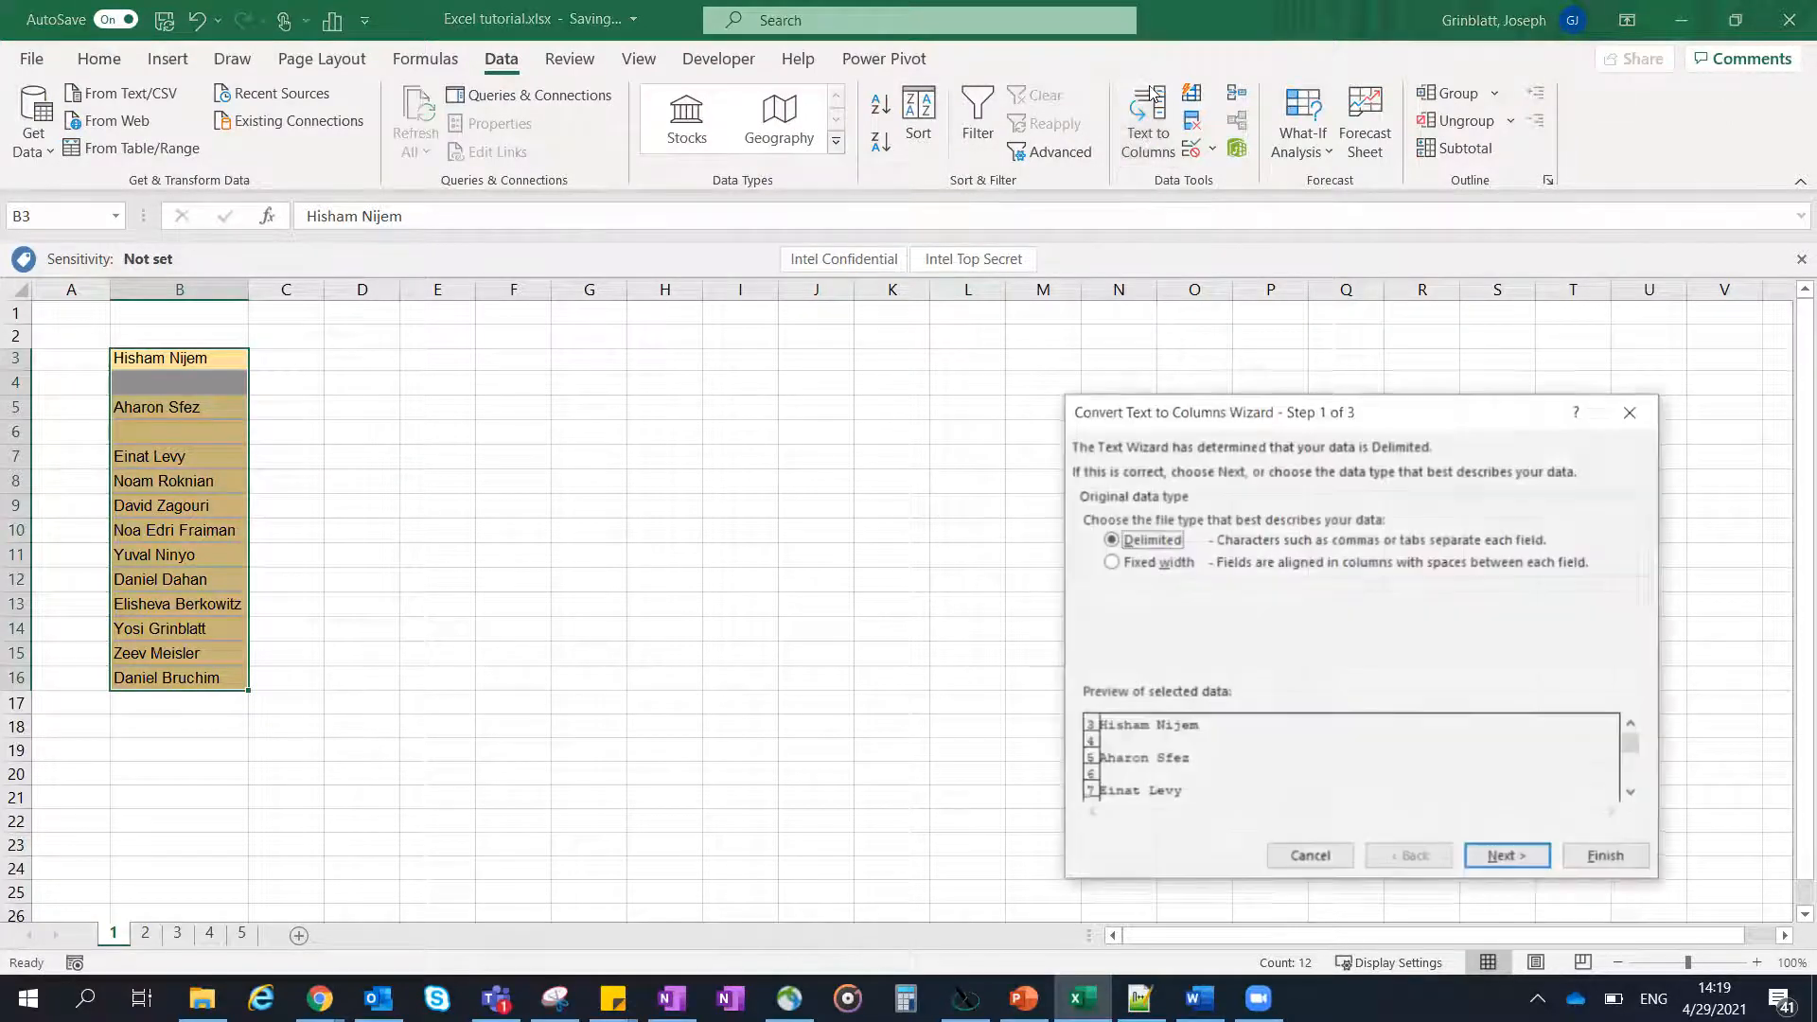
left_click_drag(1151, 410, 920, 314)
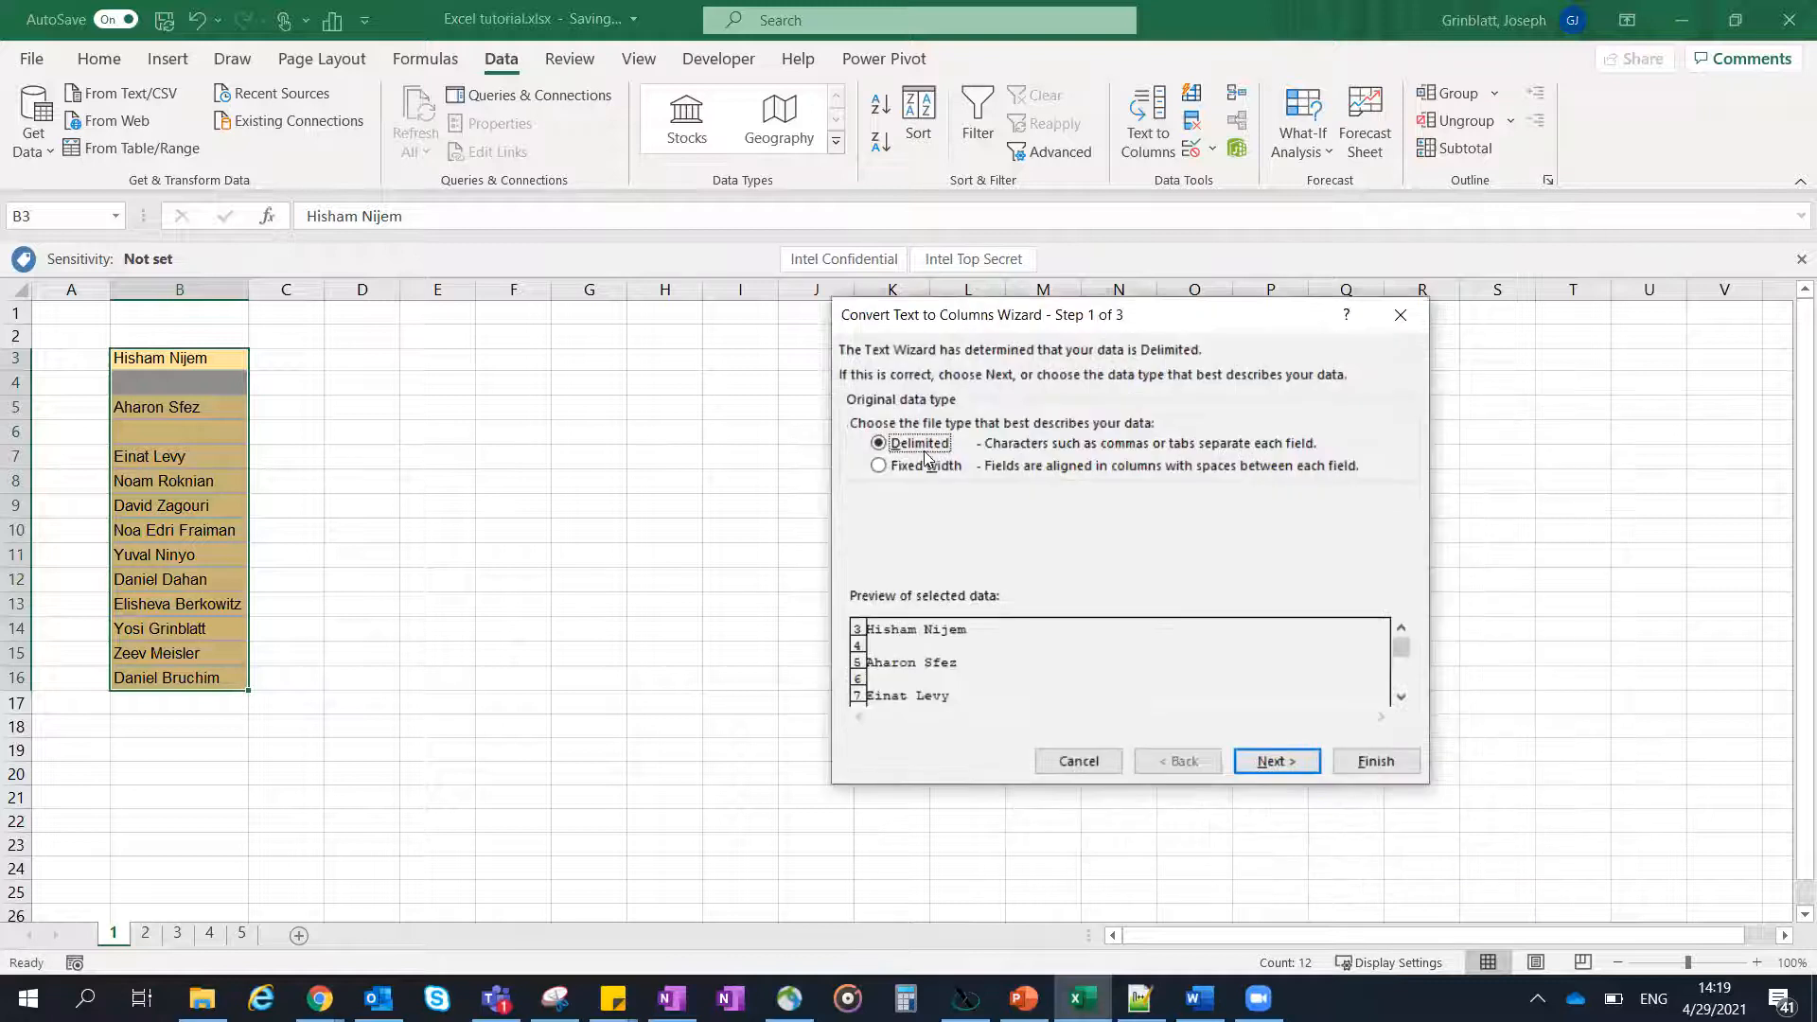
left_click(1266, 760)
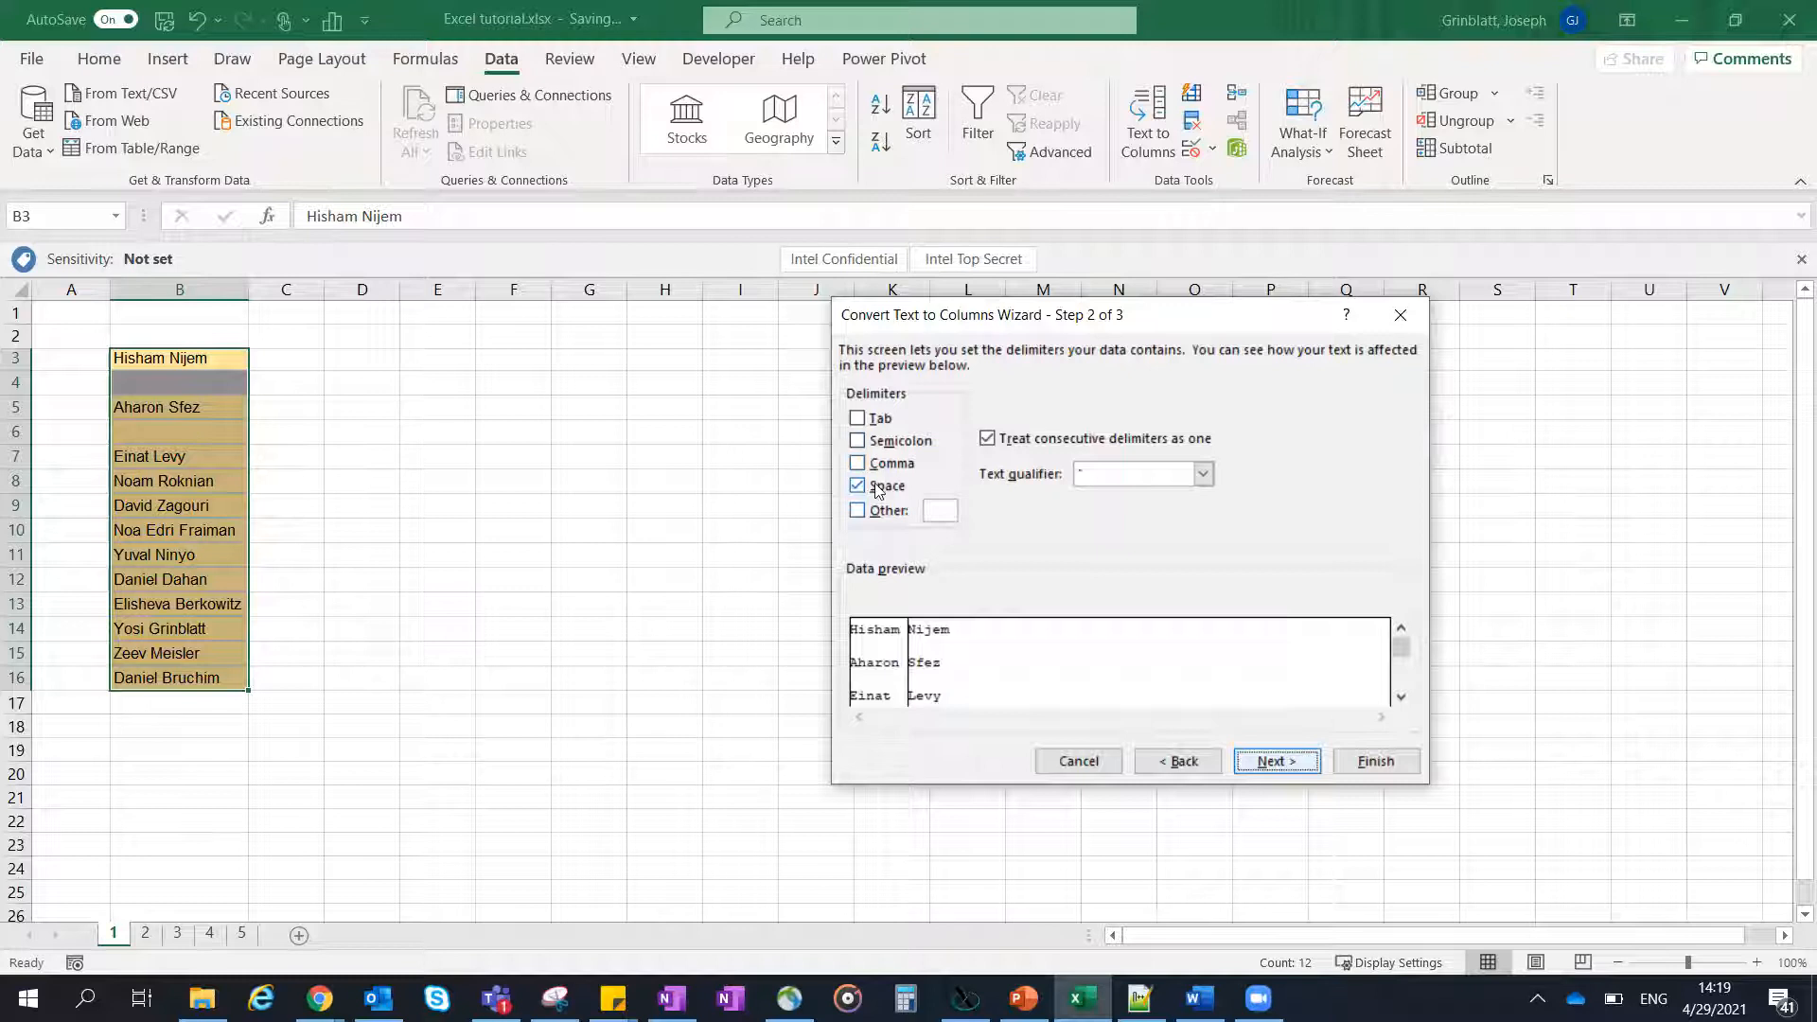
left_click(1361, 772)
left_click(414, 380)
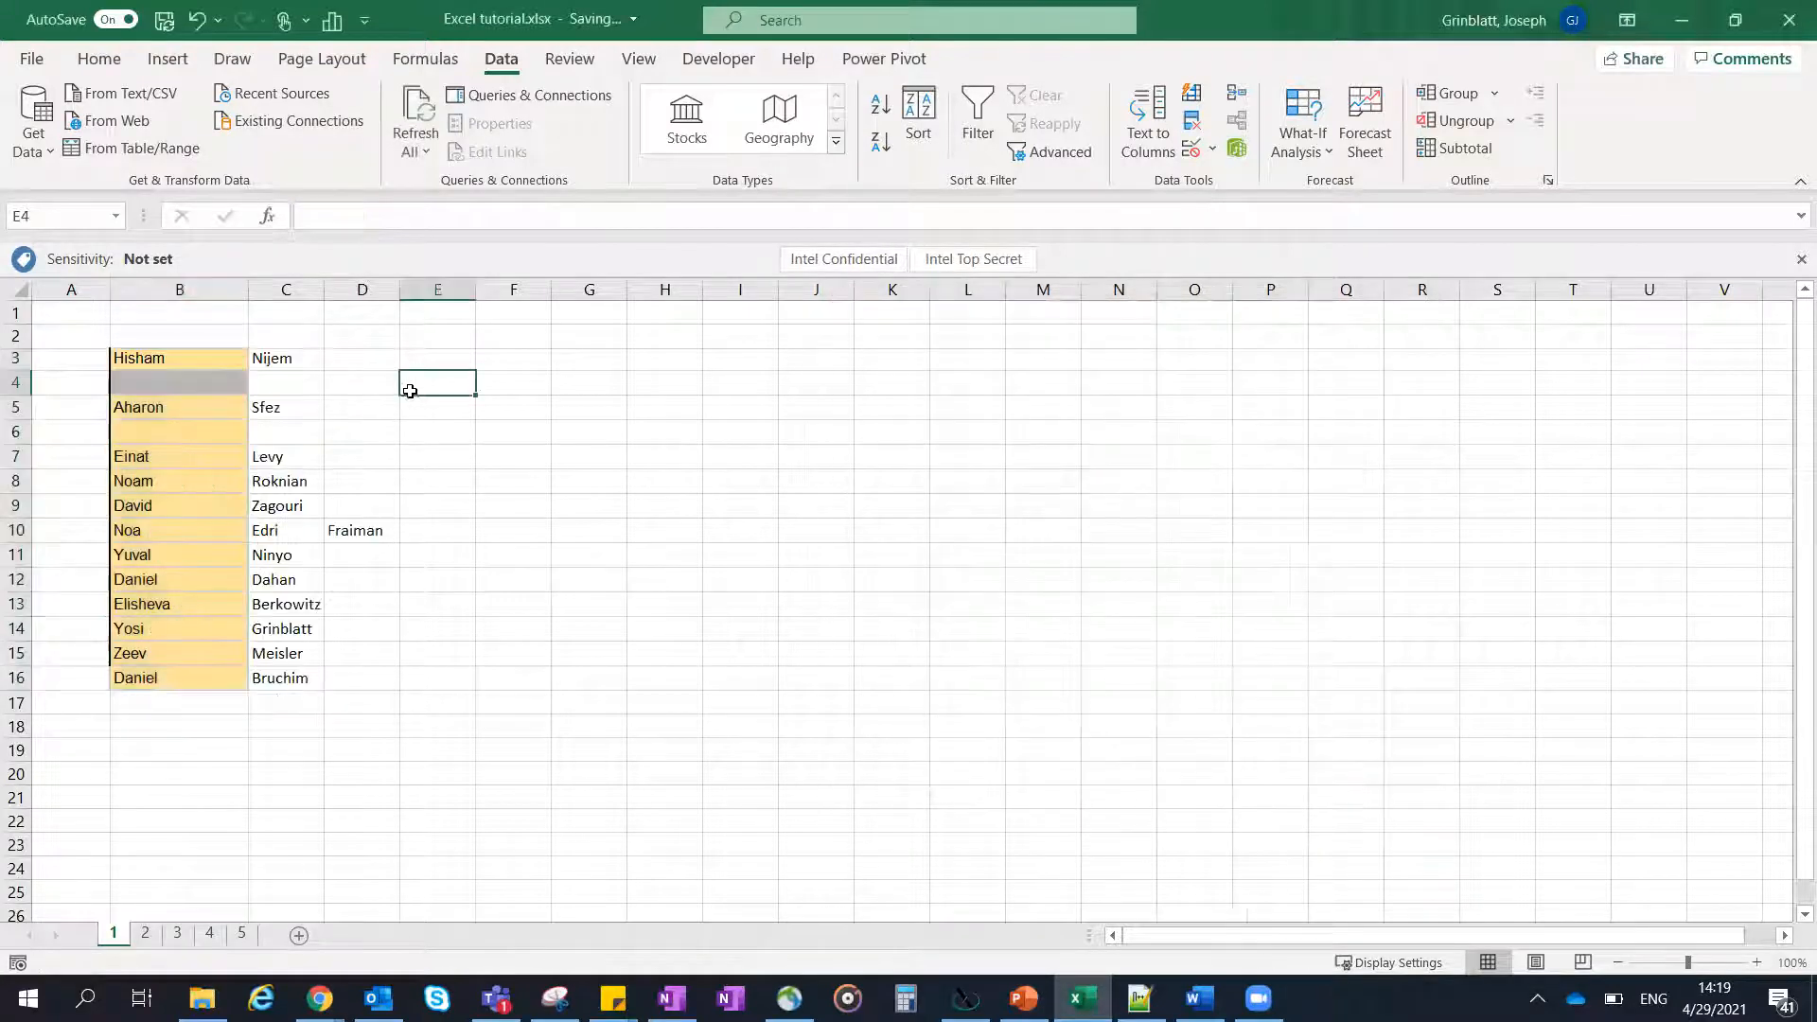
left_click(175, 330)
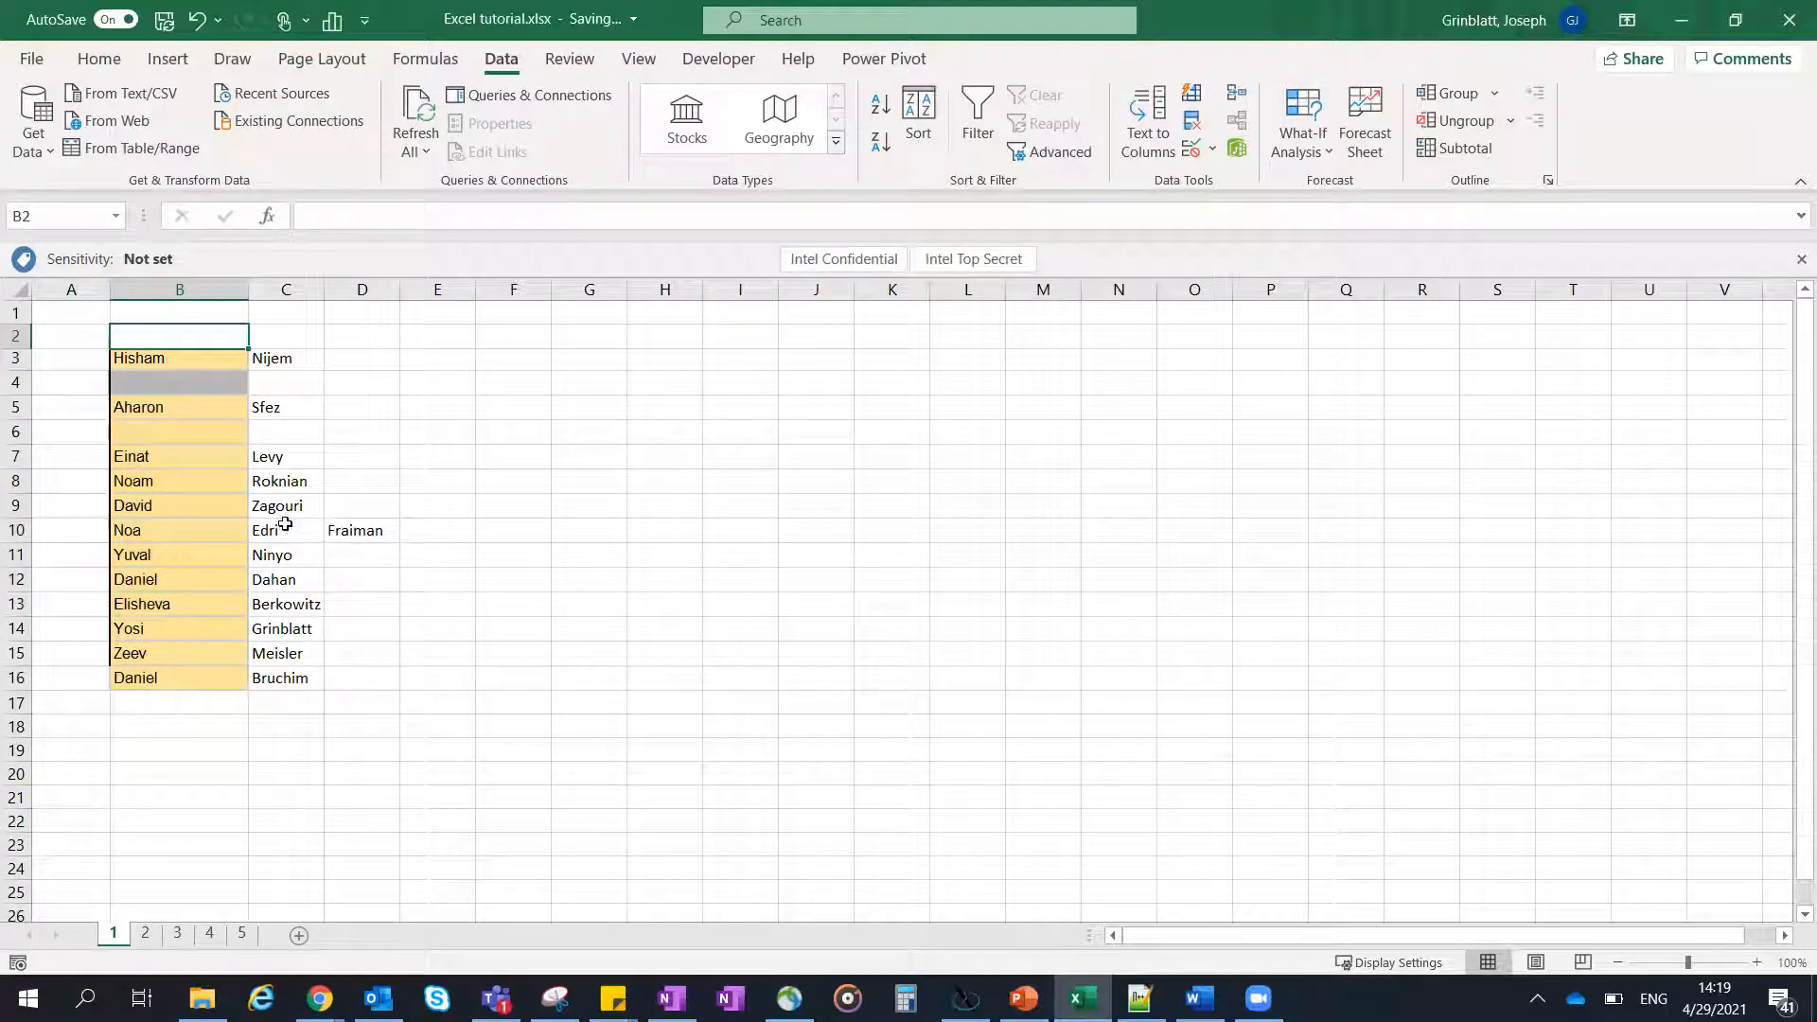
left_click_drag(310, 528, 333, 532)
left_click(352, 533)
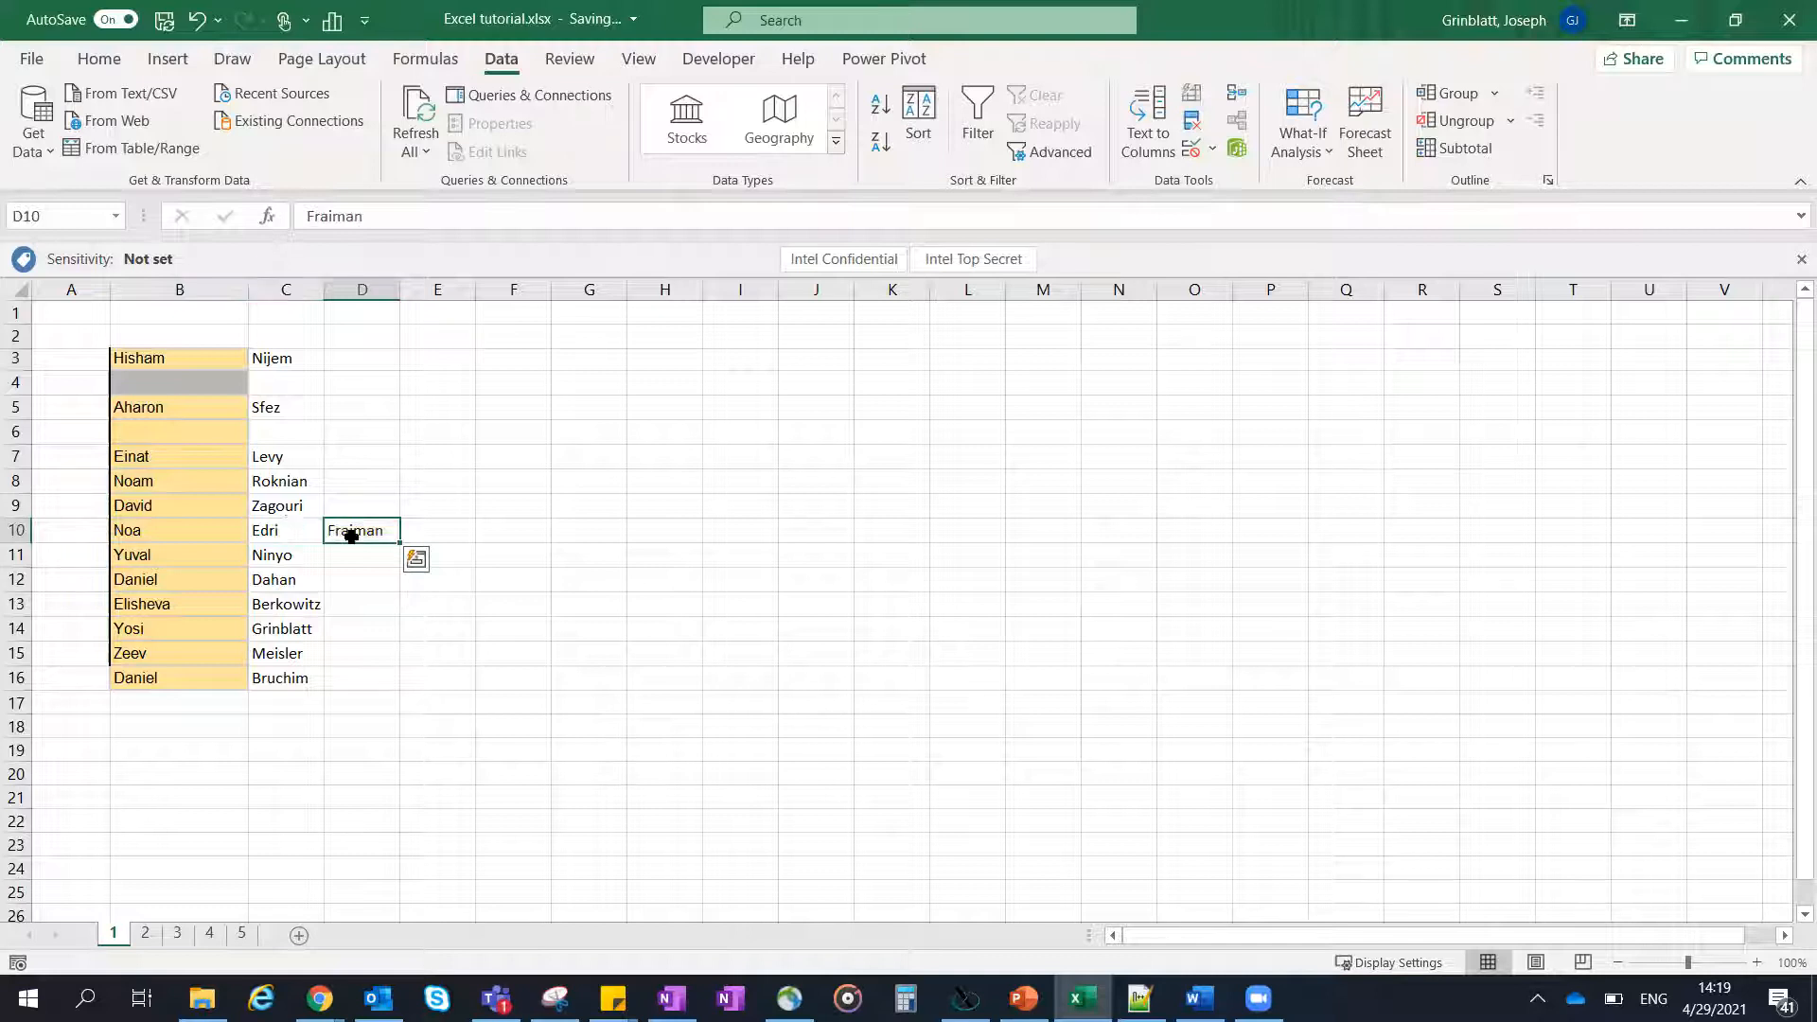
left_click(277, 528)
left_click_drag(329, 530, 350, 533)
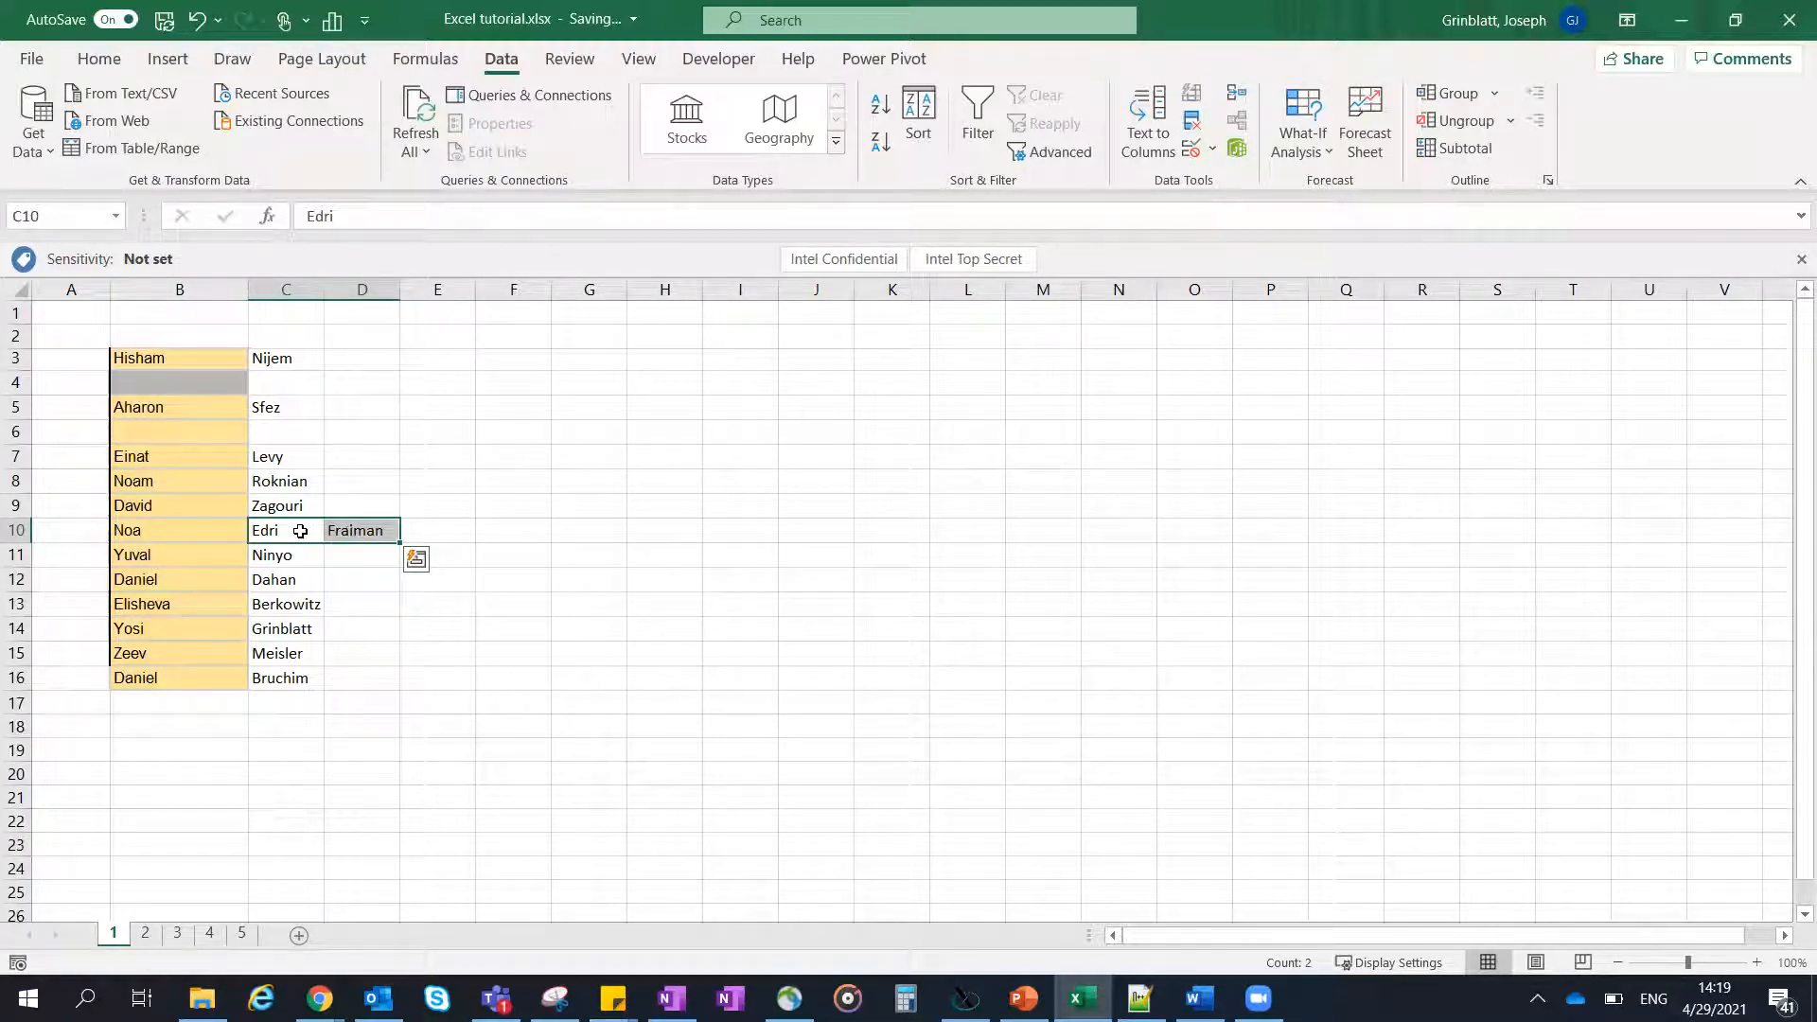
- Enter the formula =C10&" "&D10 in E10 to join the two surname parts with a space
left_click(417, 524)
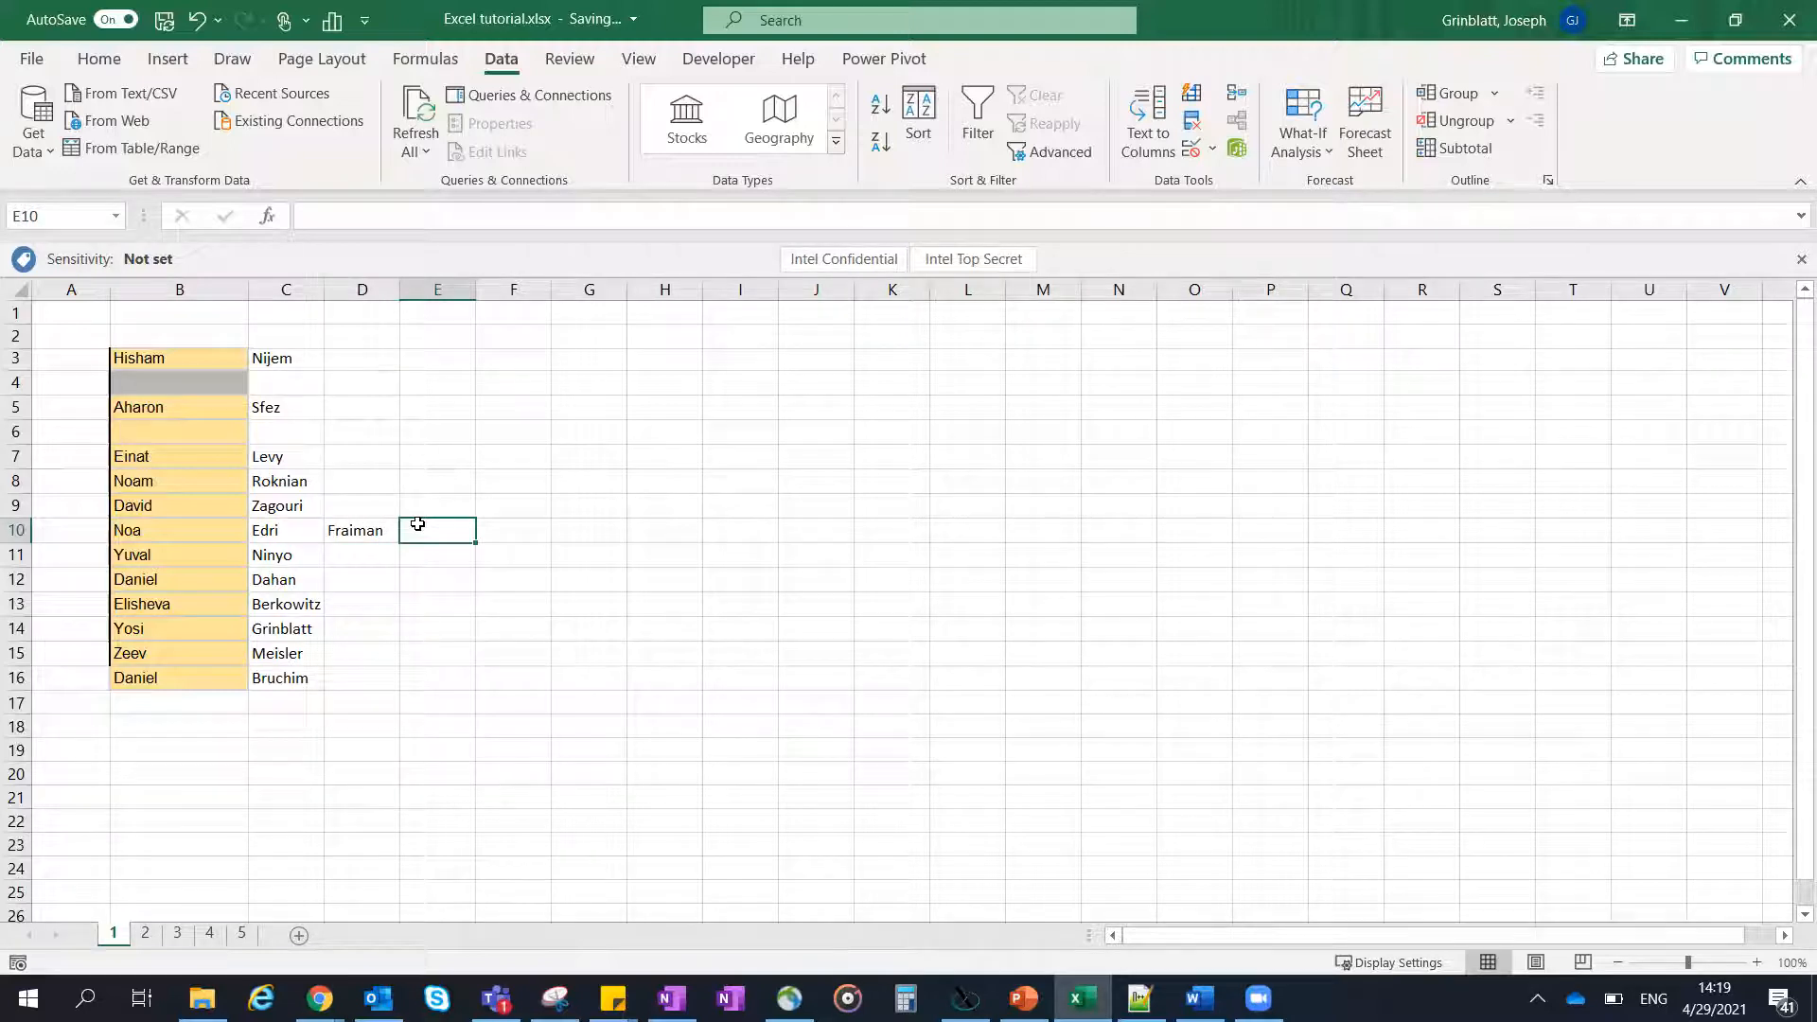
type("=")
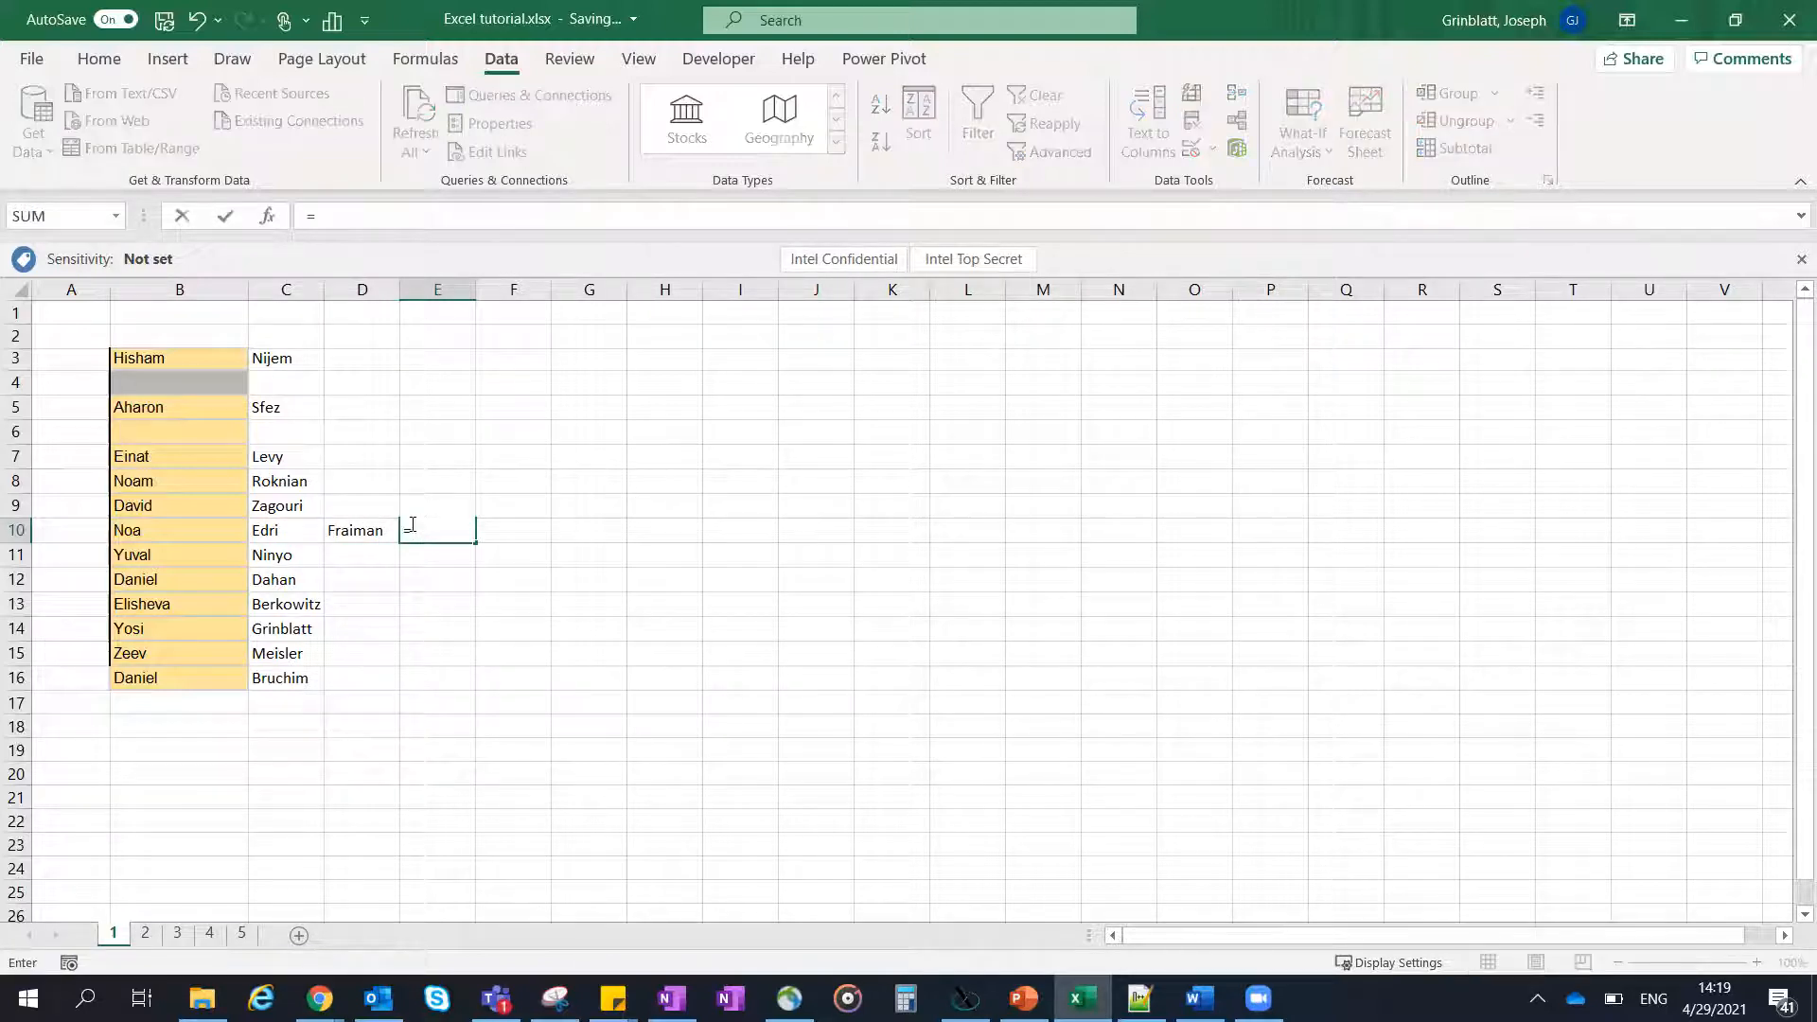
left_click(275, 530)
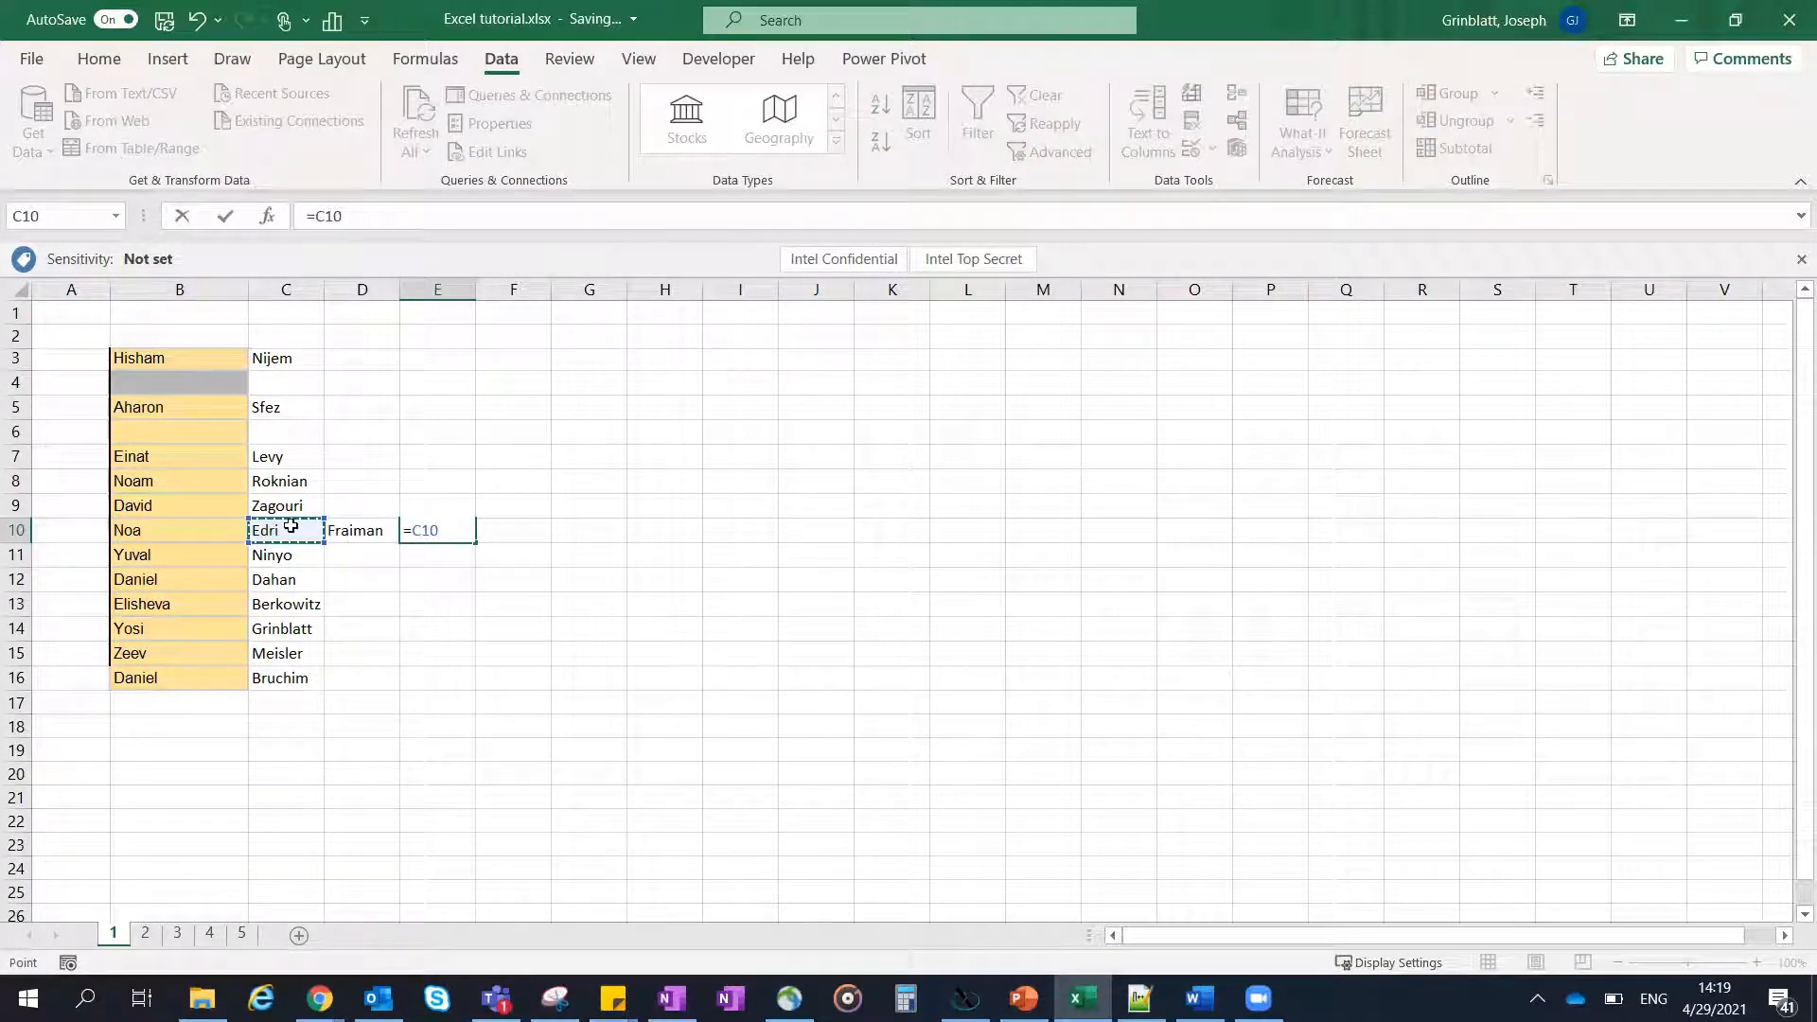
type("&\" \"&")
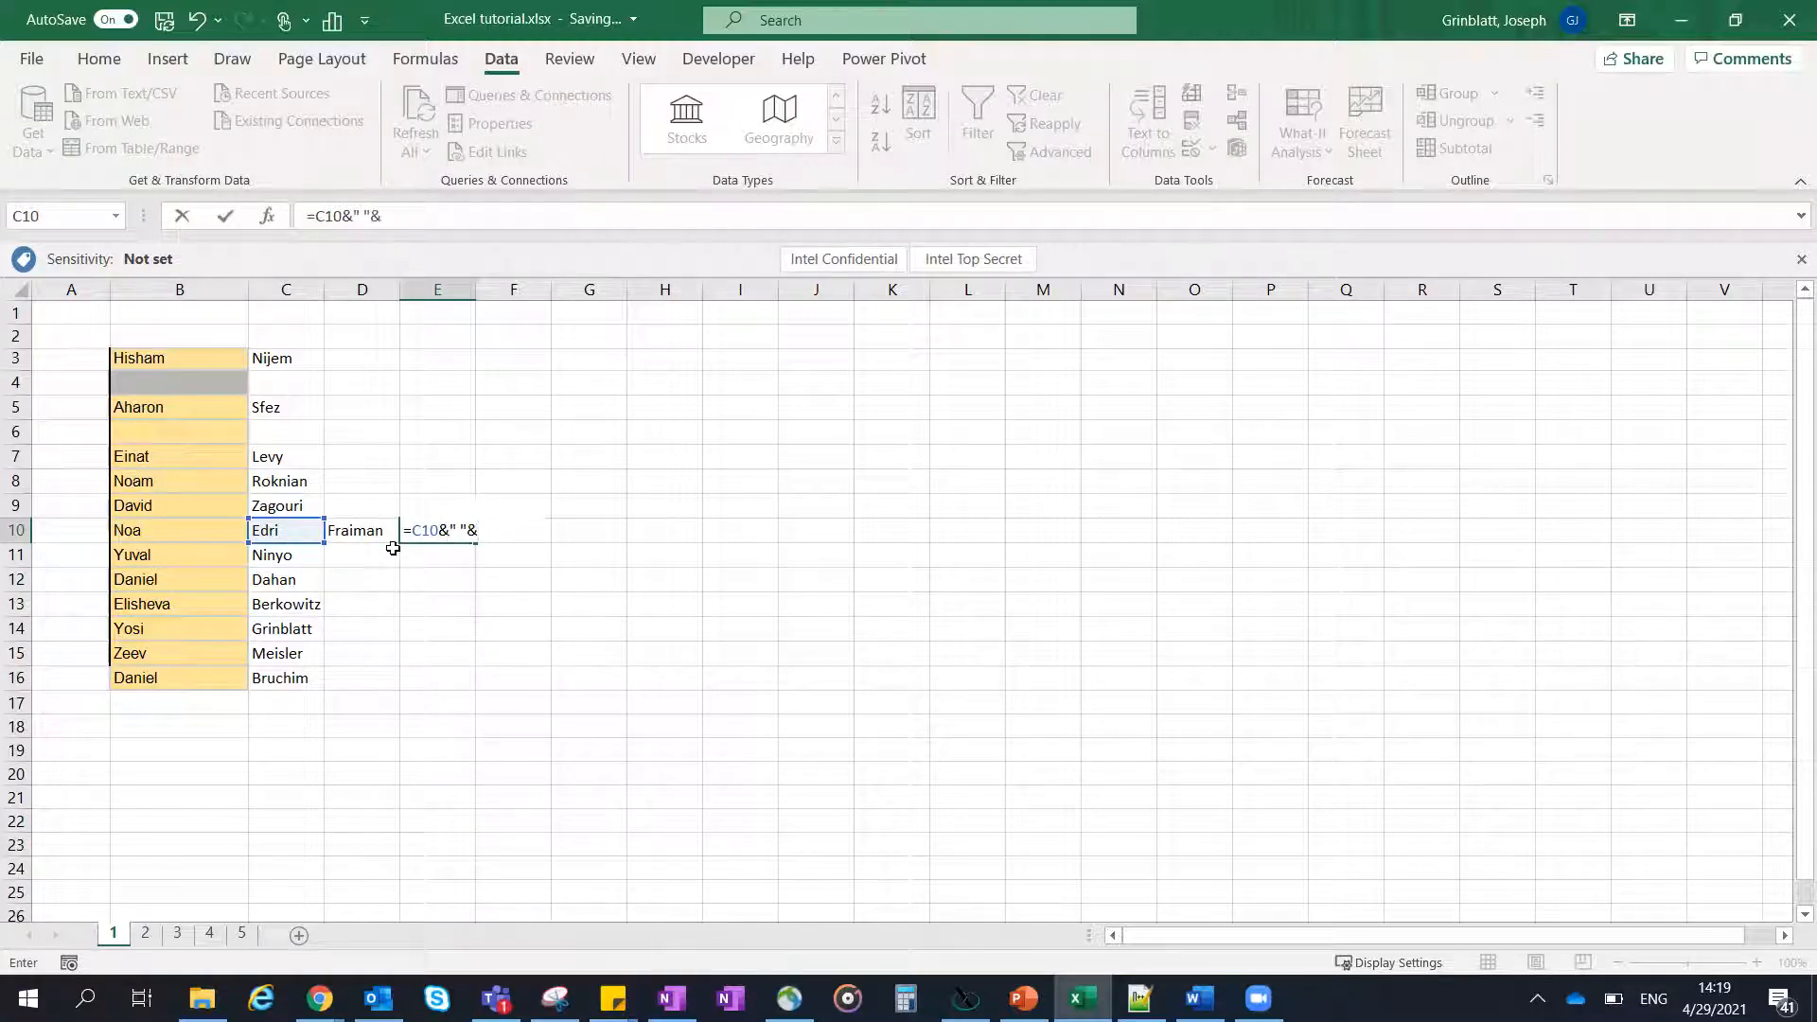
left_click(378, 533)
key("Return")
- Fill the surname formula in E10 down to E16 and up to E3
left_click(452, 527)
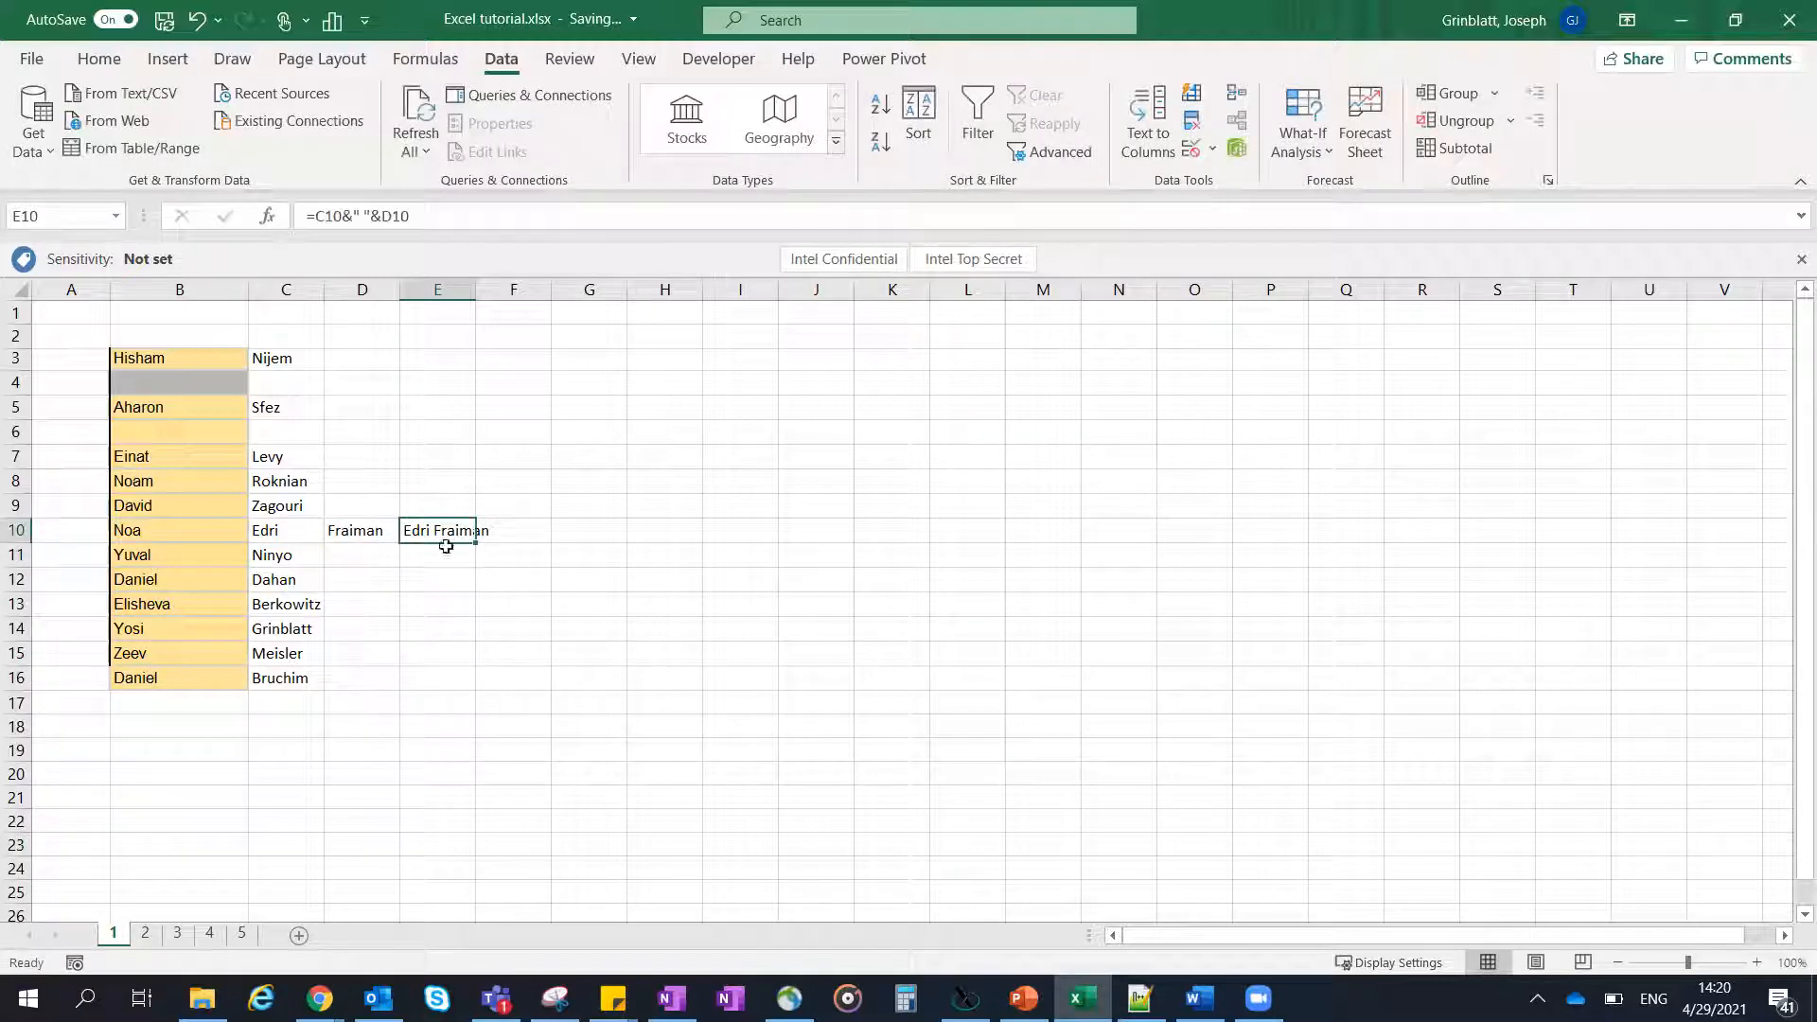
left_click_drag(474, 543, 478, 684)
left_click(455, 536)
left_click_drag(478, 547, 477, 352)
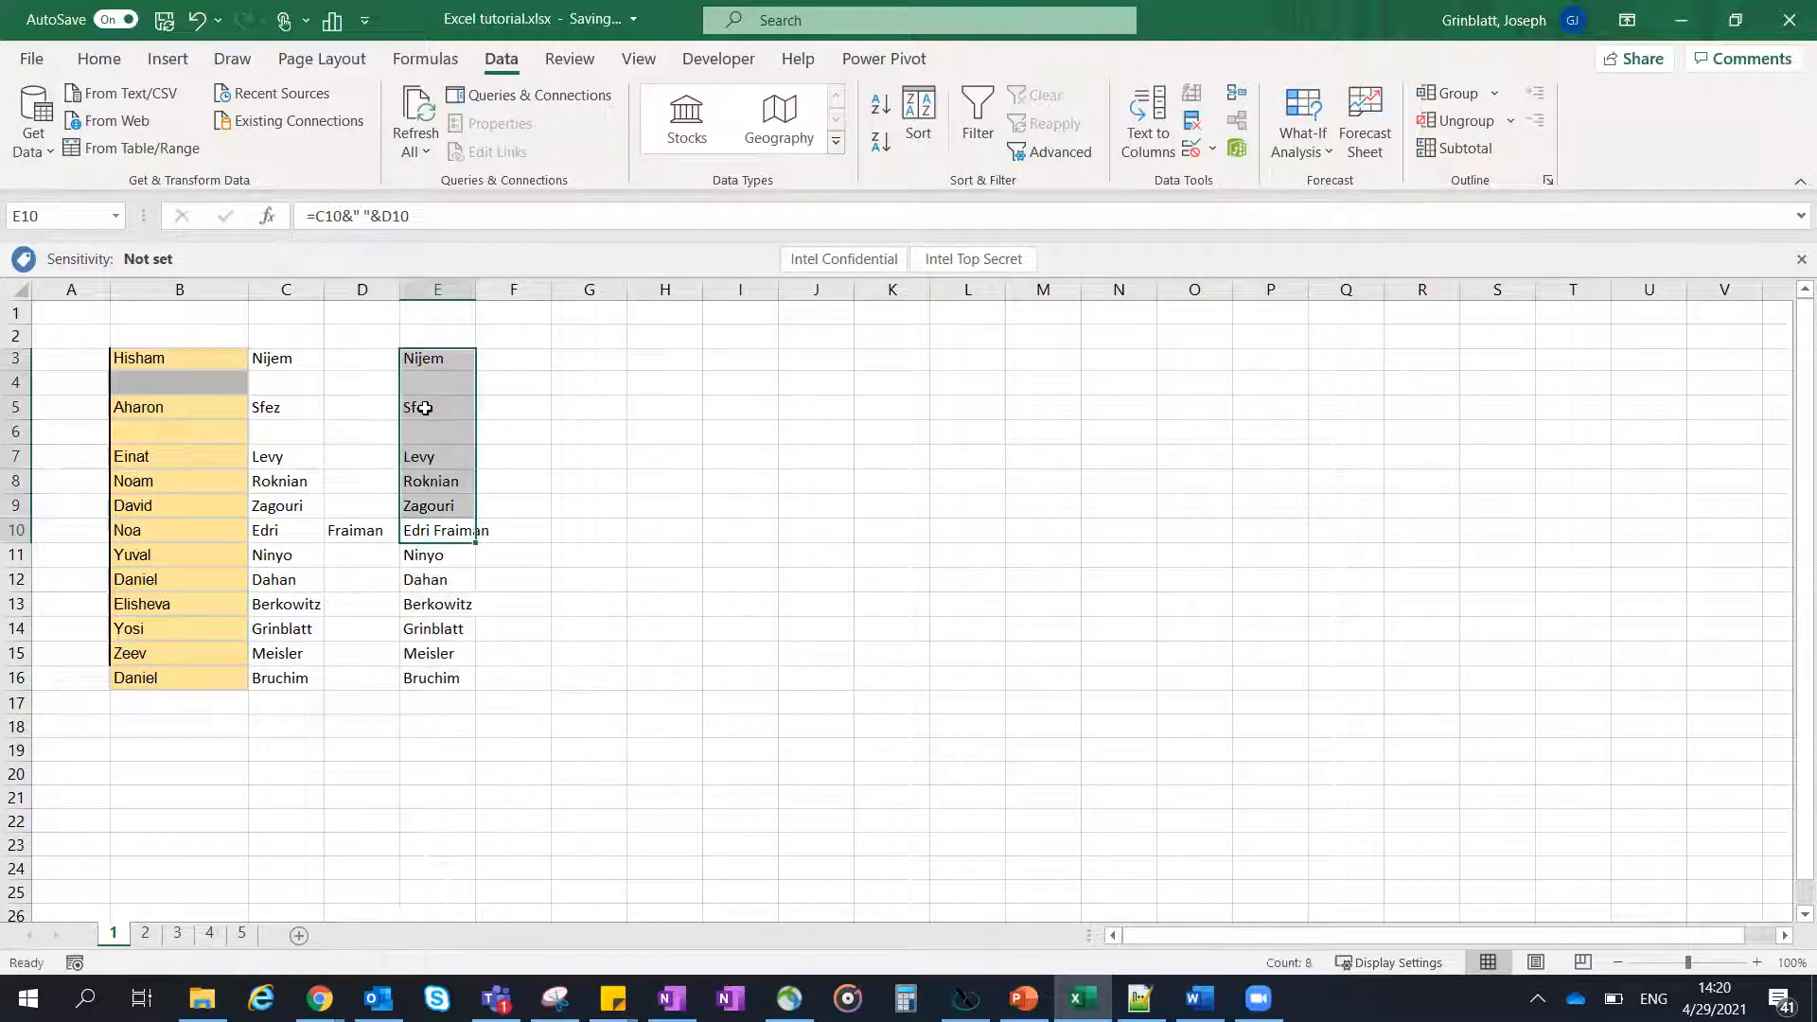
- Widen column E slightly so that the longest combined surname fits
left_click(444, 364)
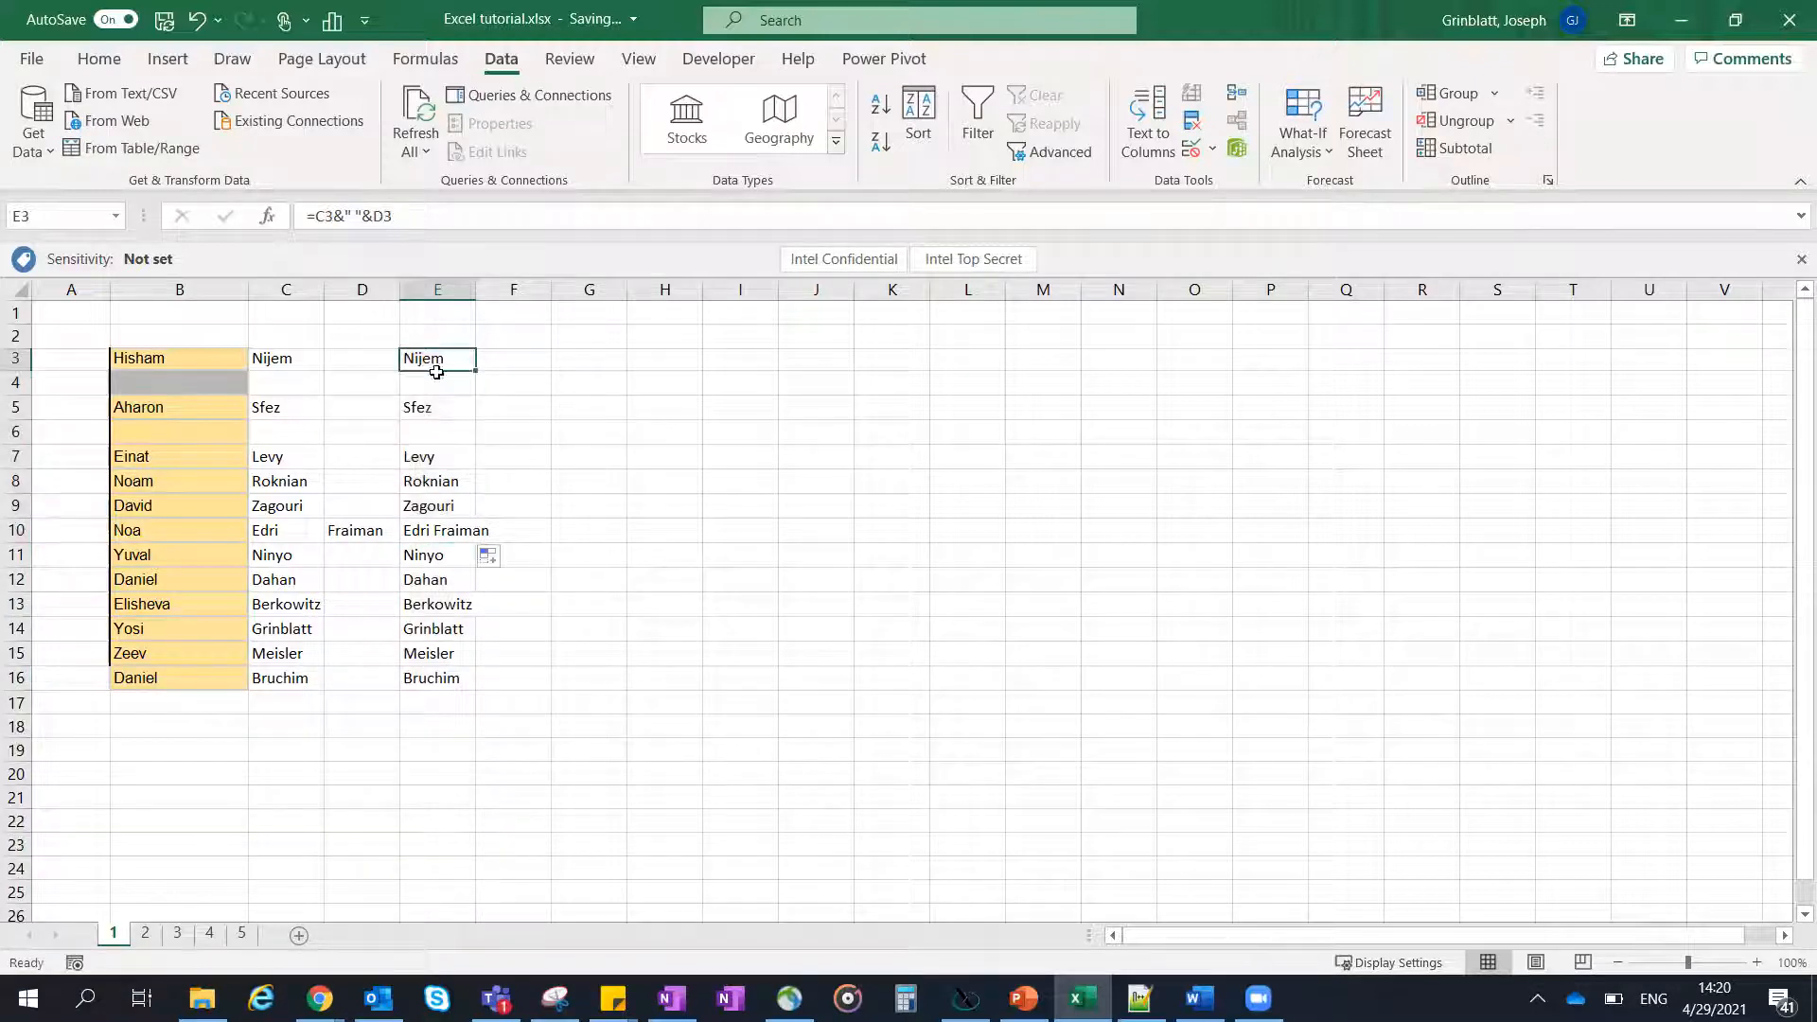
left_click(451, 292)
left_click_drag(478, 301, 500, 301)
left_click(445, 481)
left_click(466, 363)
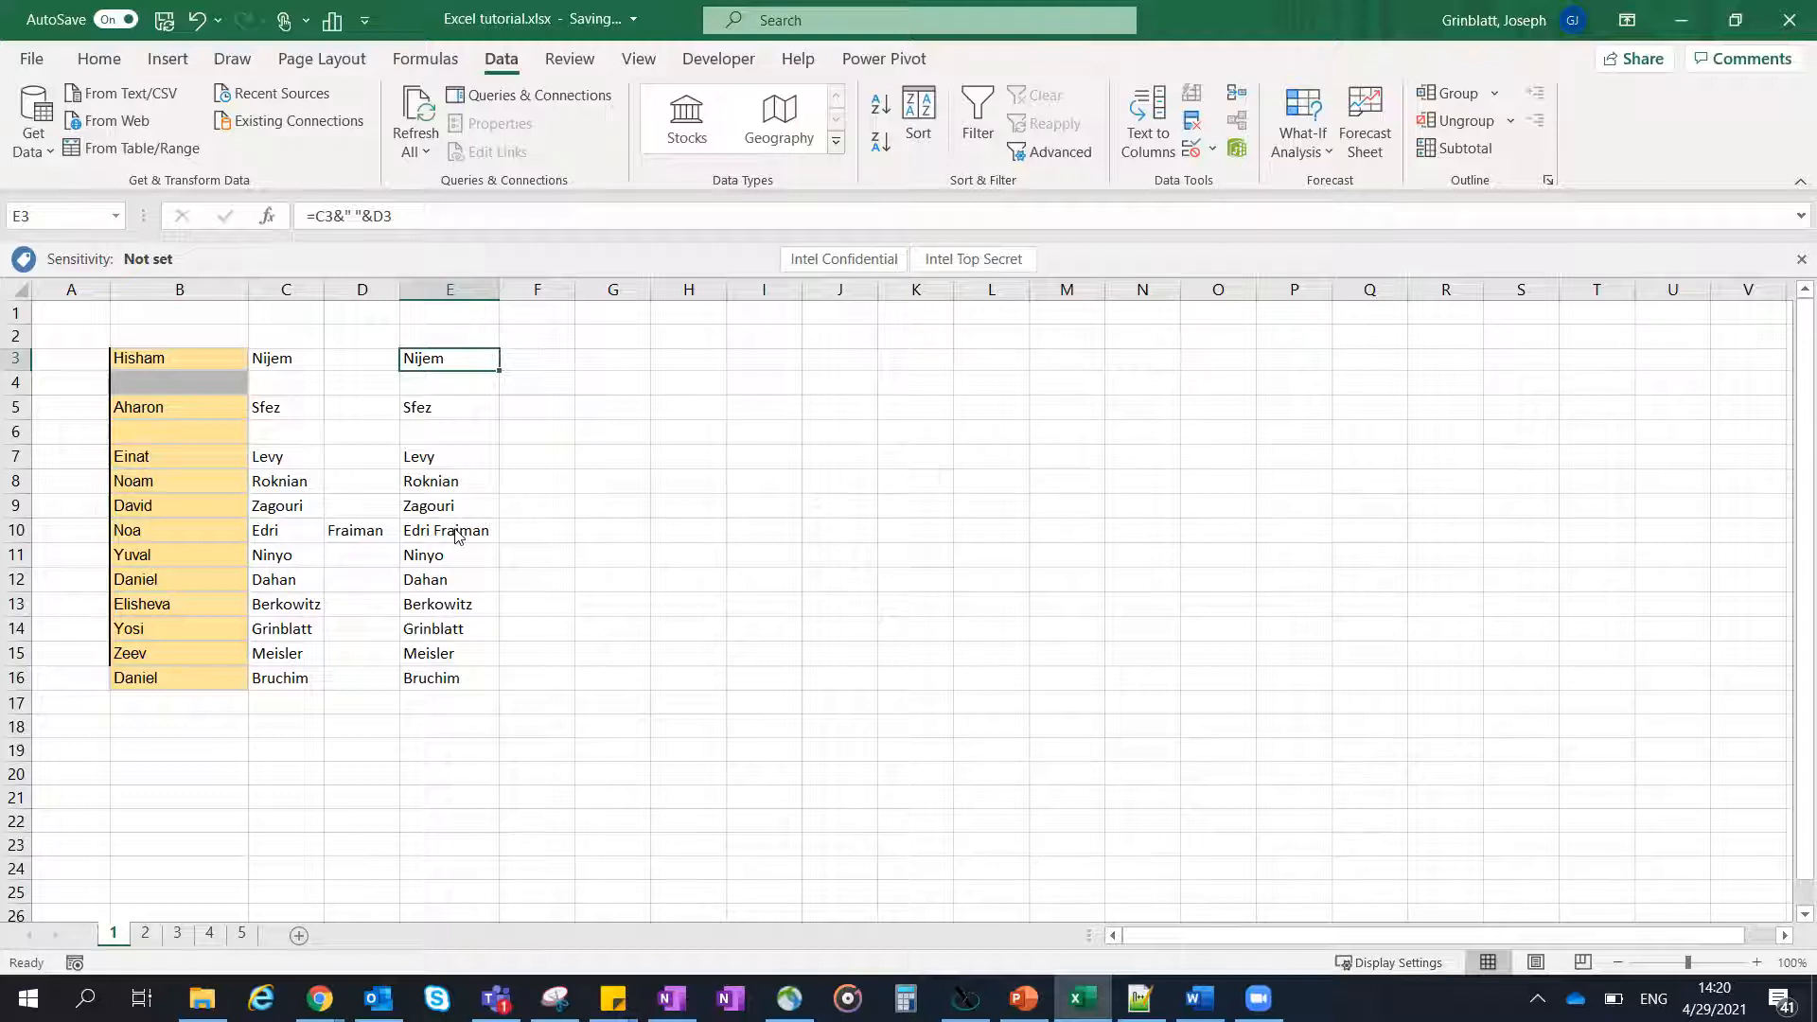
- Switch to PowerPoint to check the list of tutorial topics, and return to the Excel workbook
key("alt+Tab")
key("alt+Tab")
key("alt+Tab")
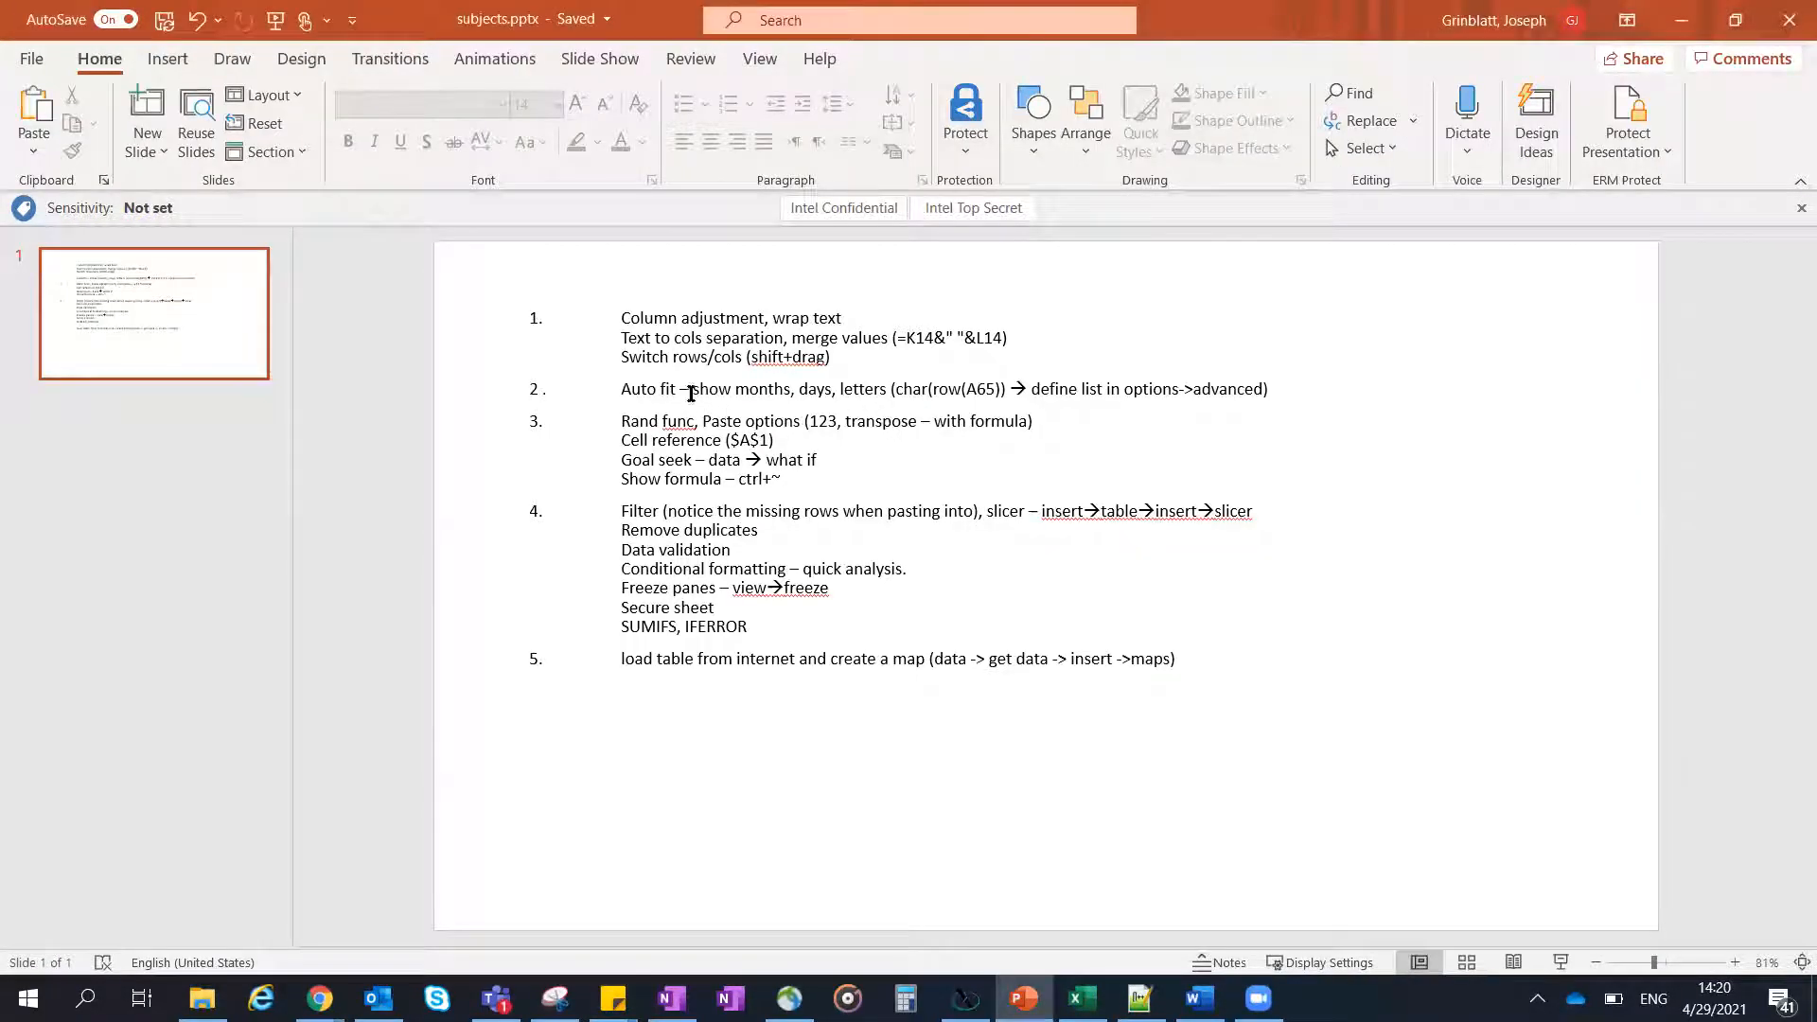
key("alt+Tab")
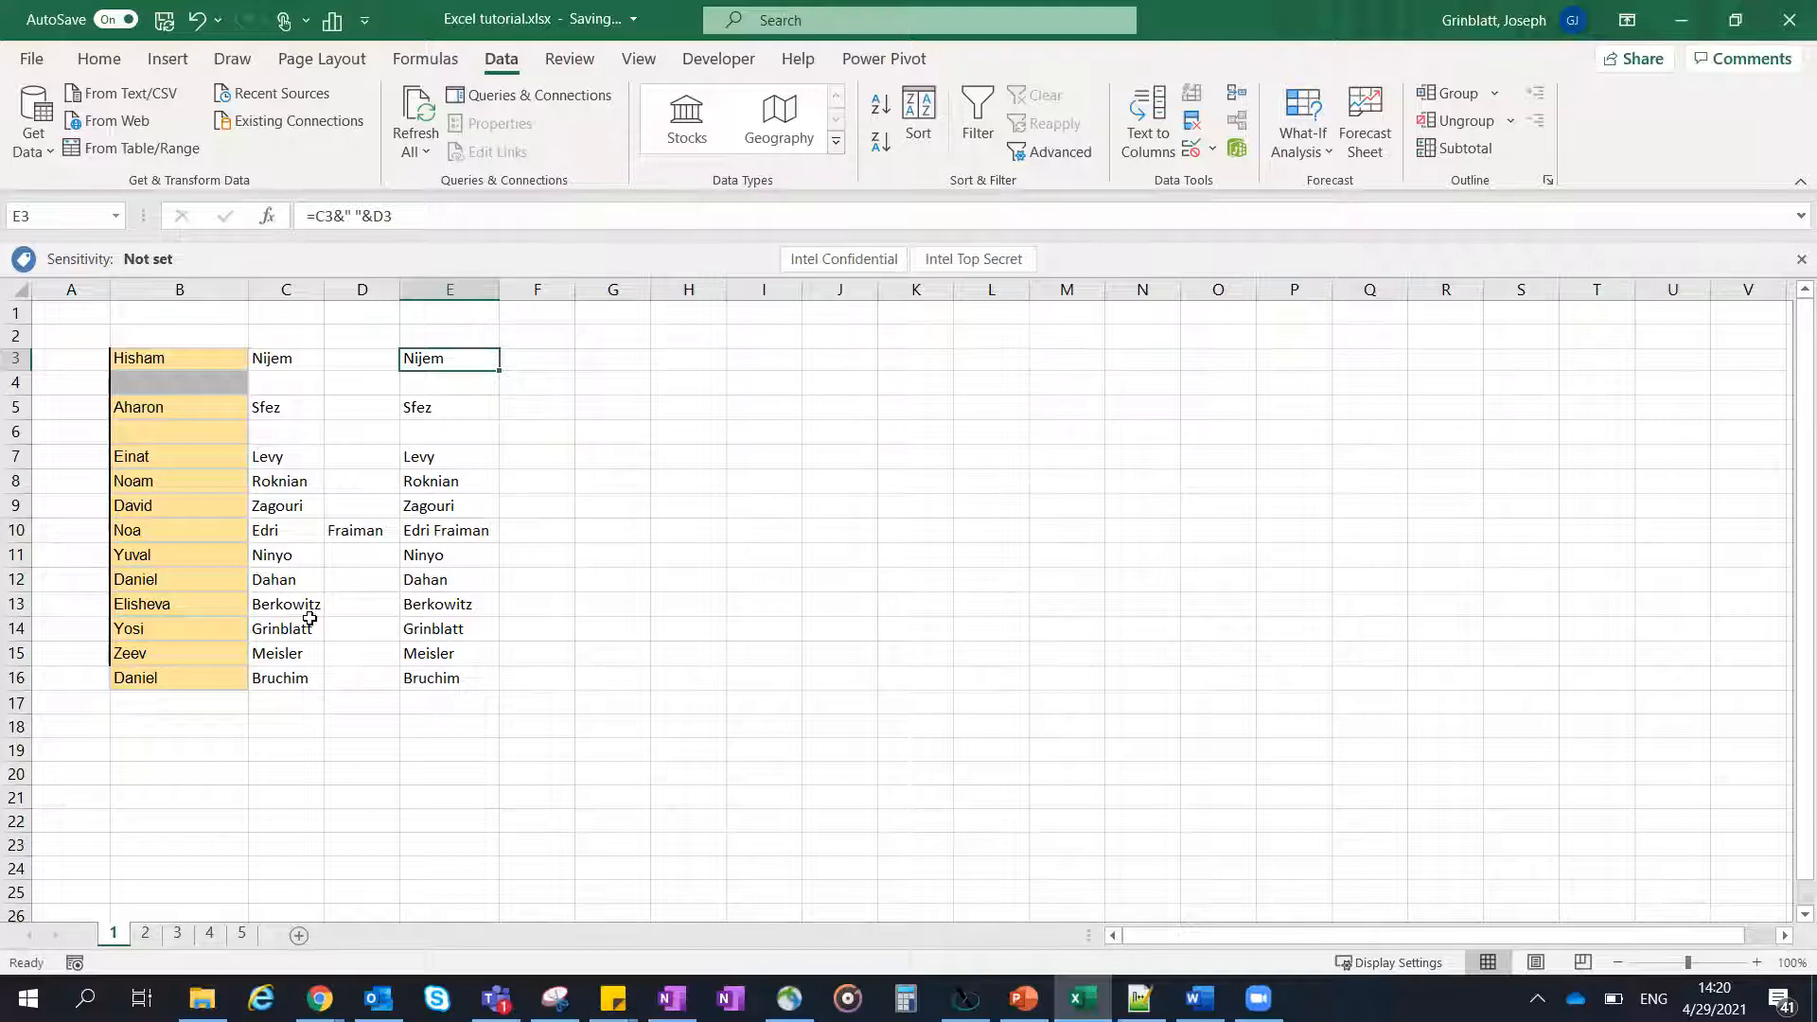
- Cut the names in B13:C16 and paste them one row lower, starting at B14
left_click_drag(286, 609, 222, 624)
left_click(168, 579)
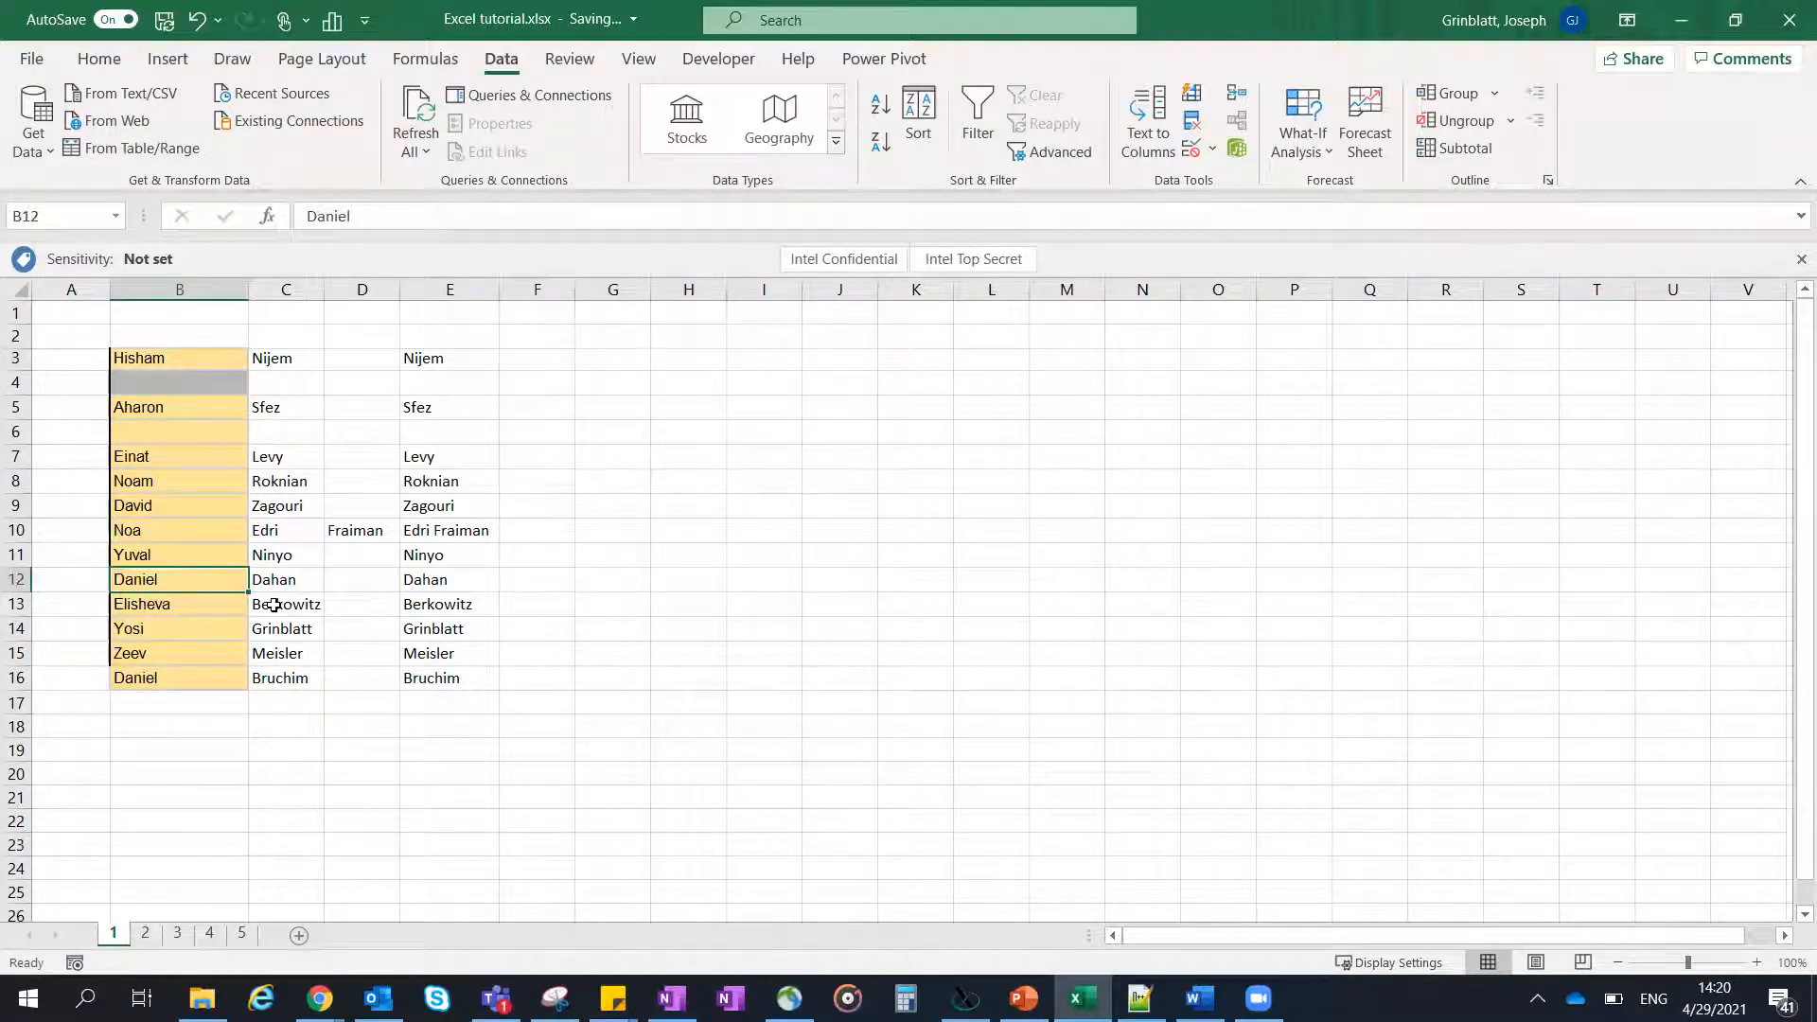
left_click(184, 610)
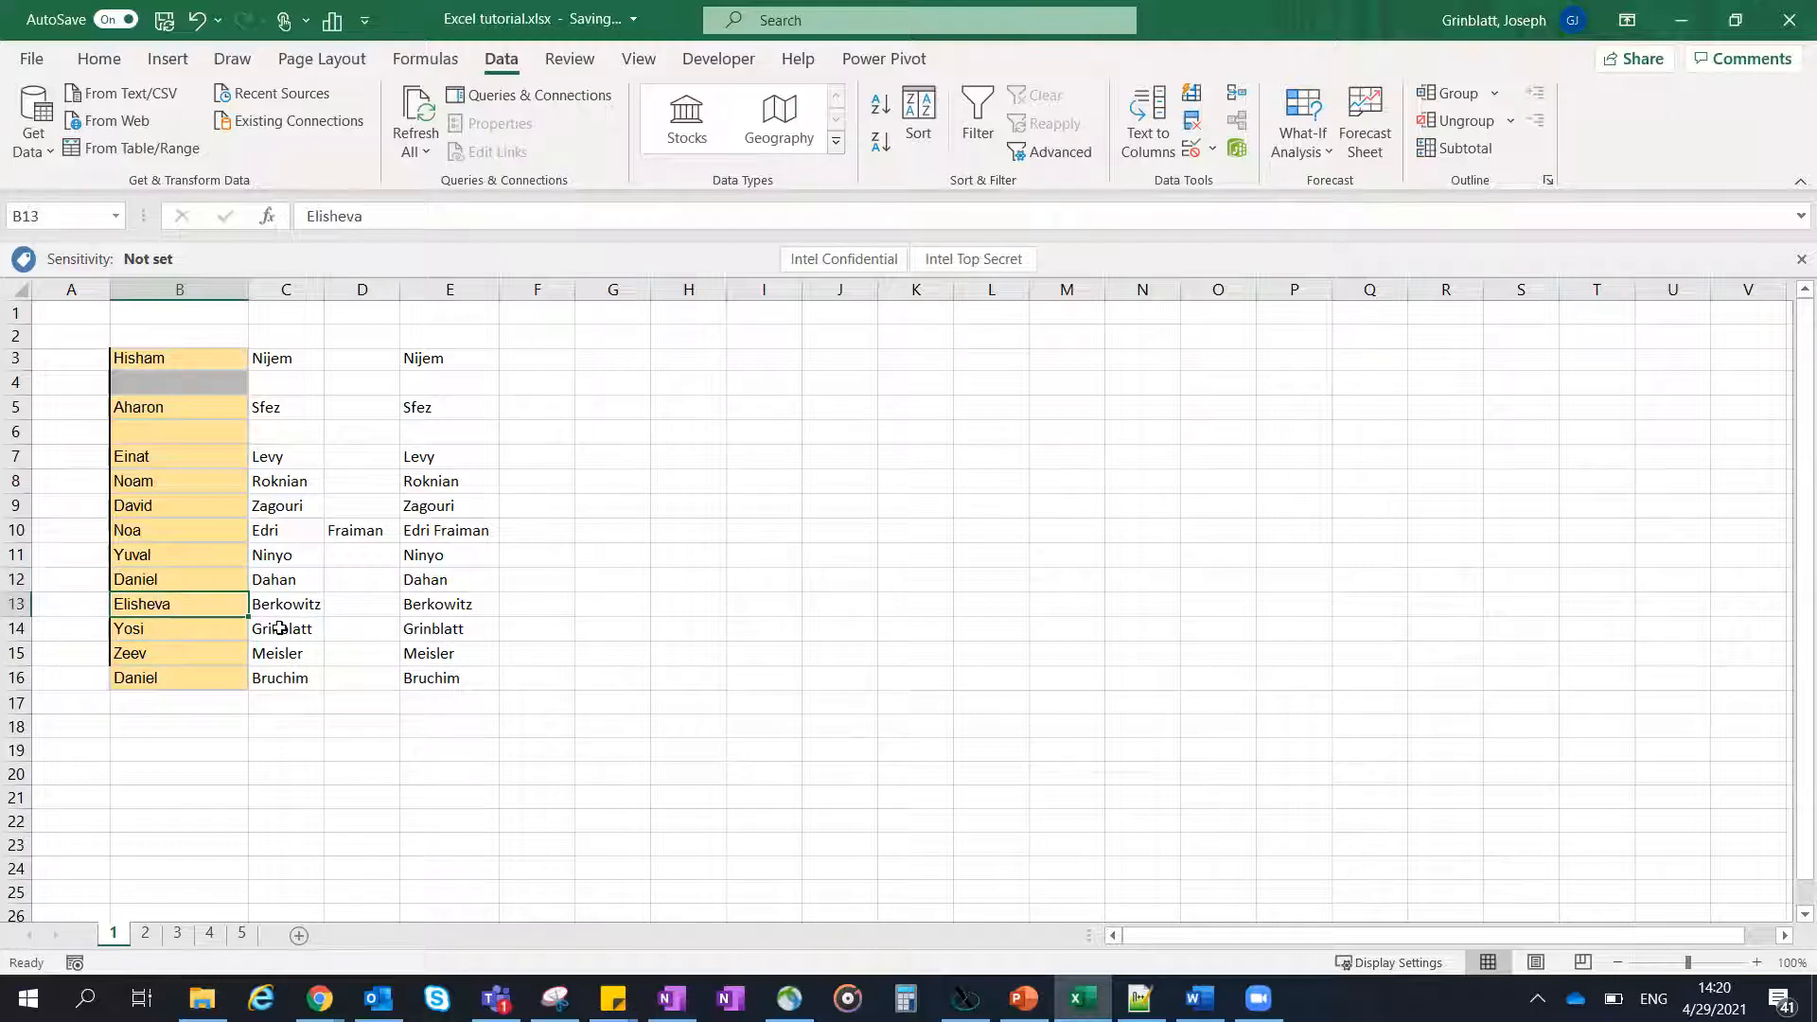
left_click(285, 680, "shift")
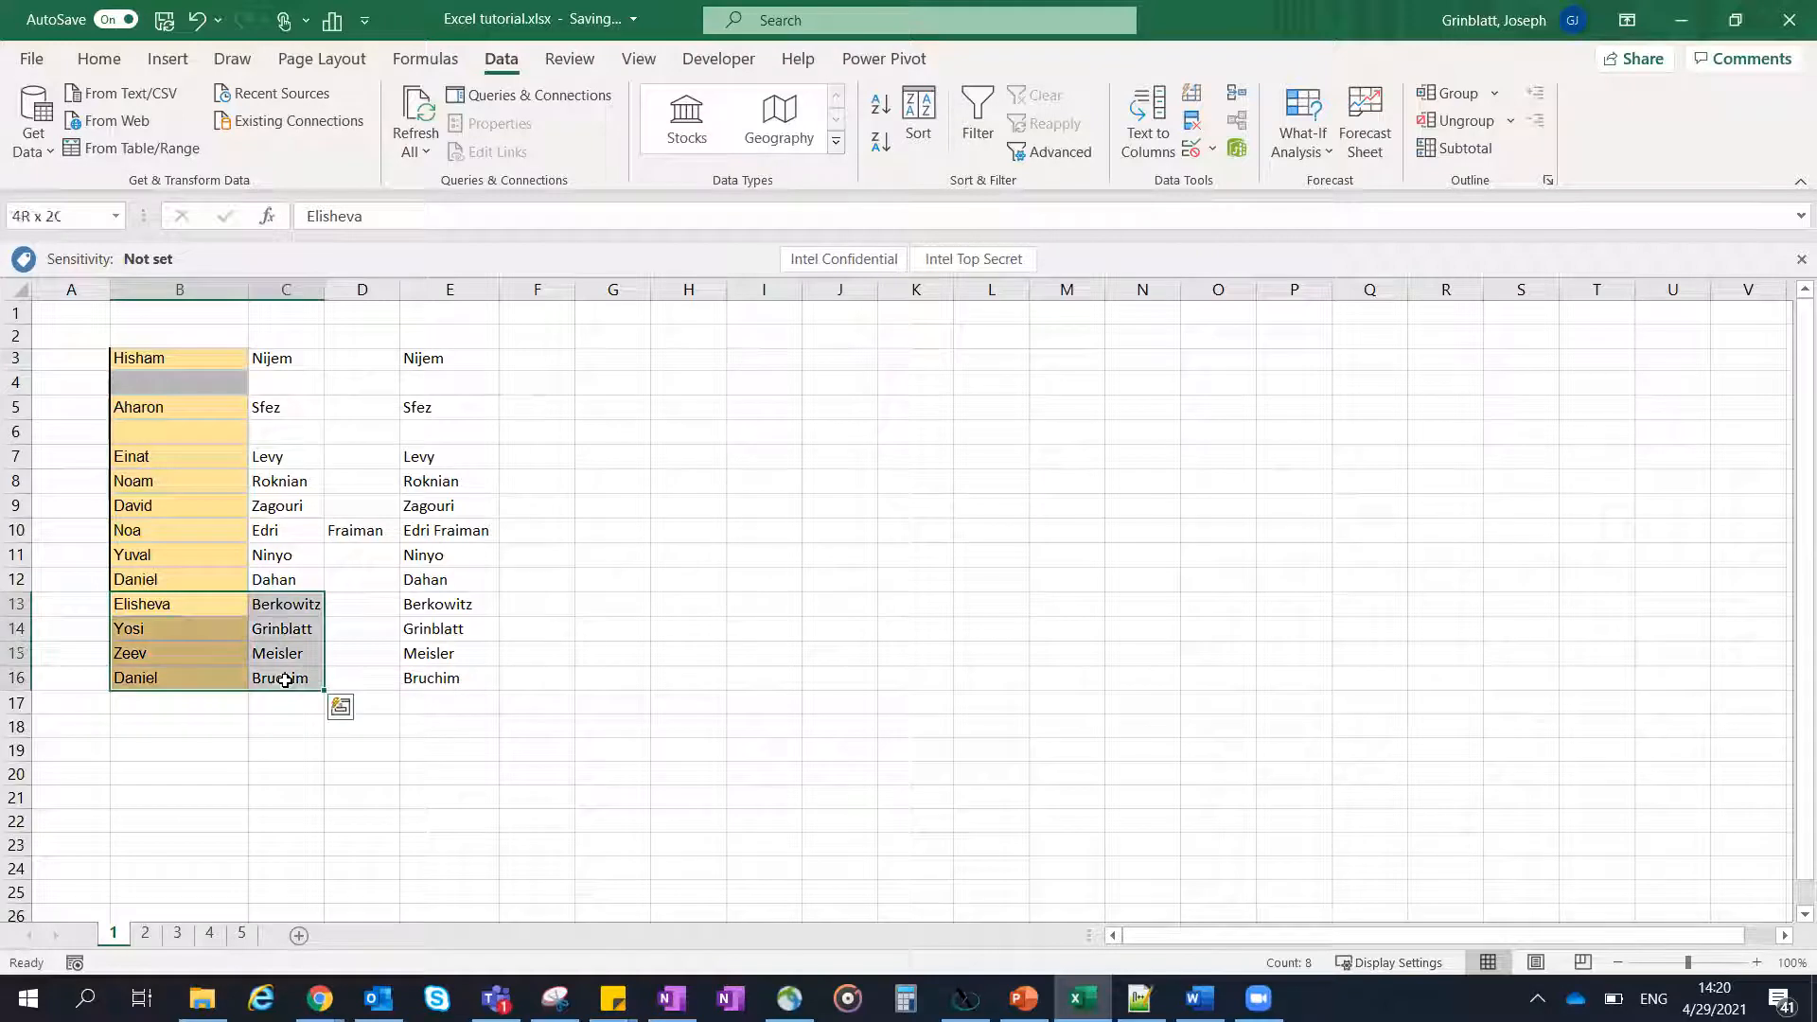
key("ctrl+x")
left_click(180, 635)
key("ctrl+v")
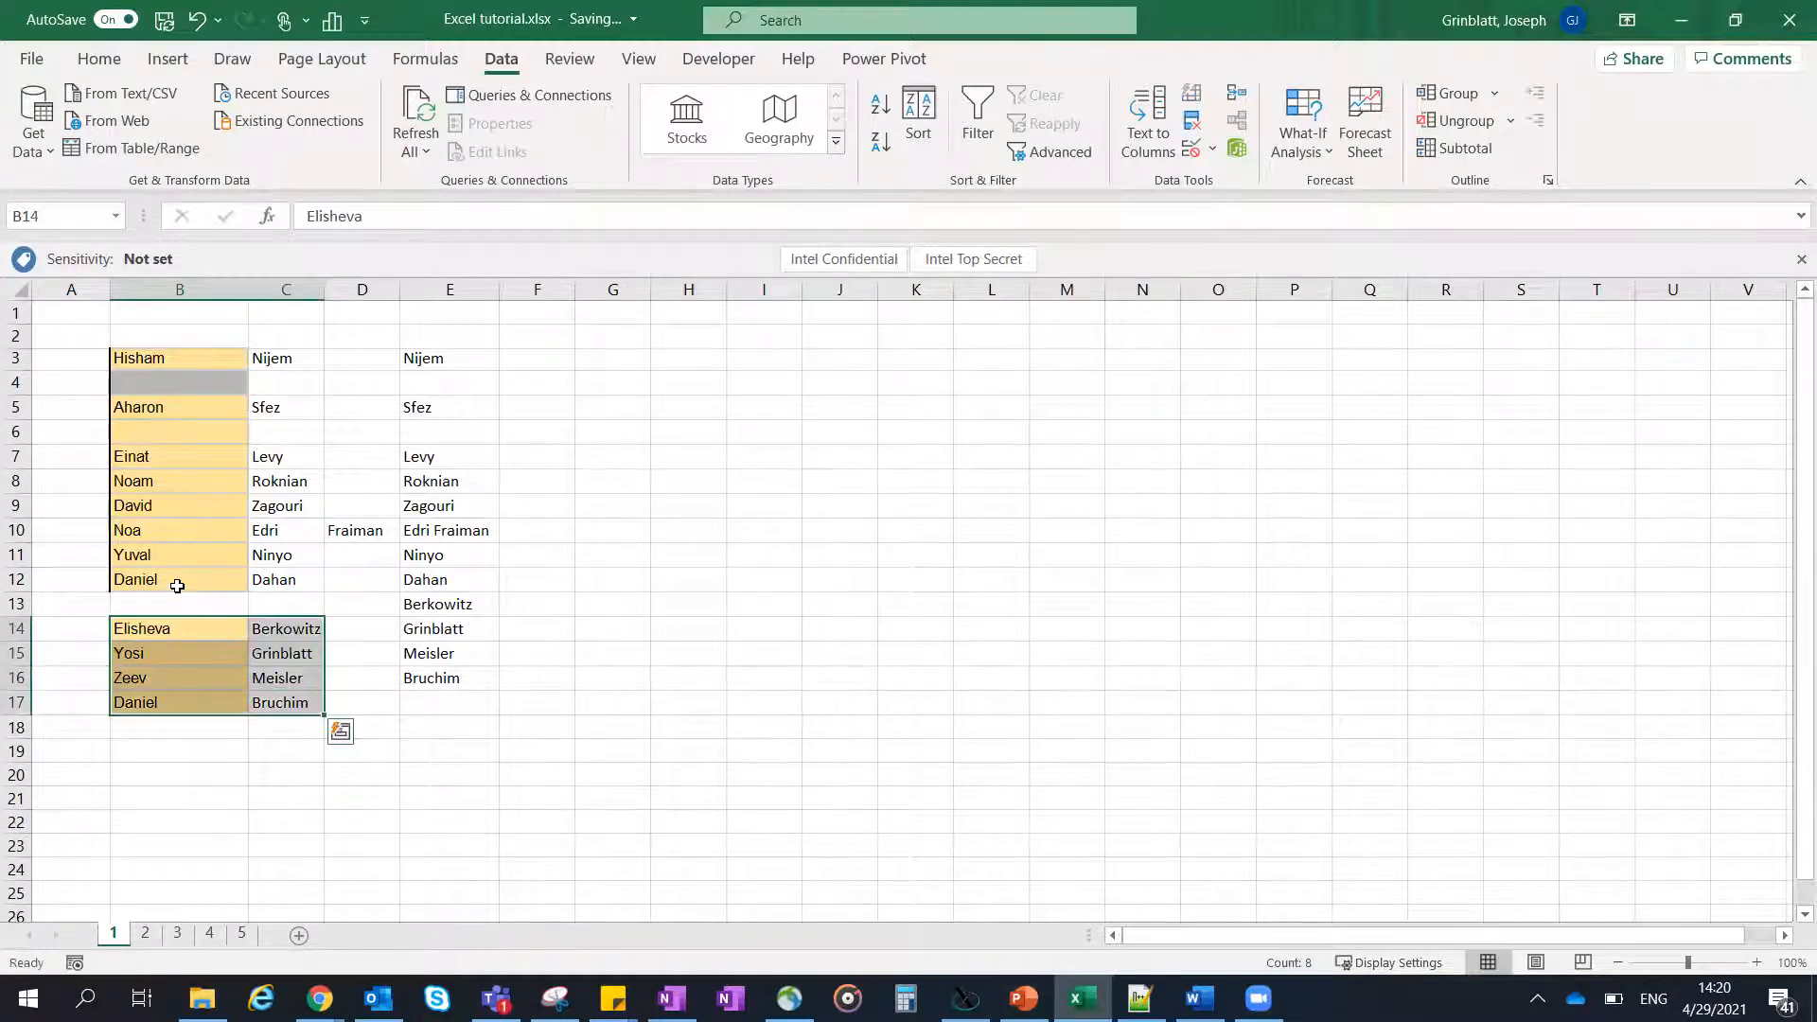
- Cut the name in B12:C12 and paste it into the emptied row 13
left_click_drag(179, 588, 305, 577)
key("ctrl+x")
left_click(170, 607)
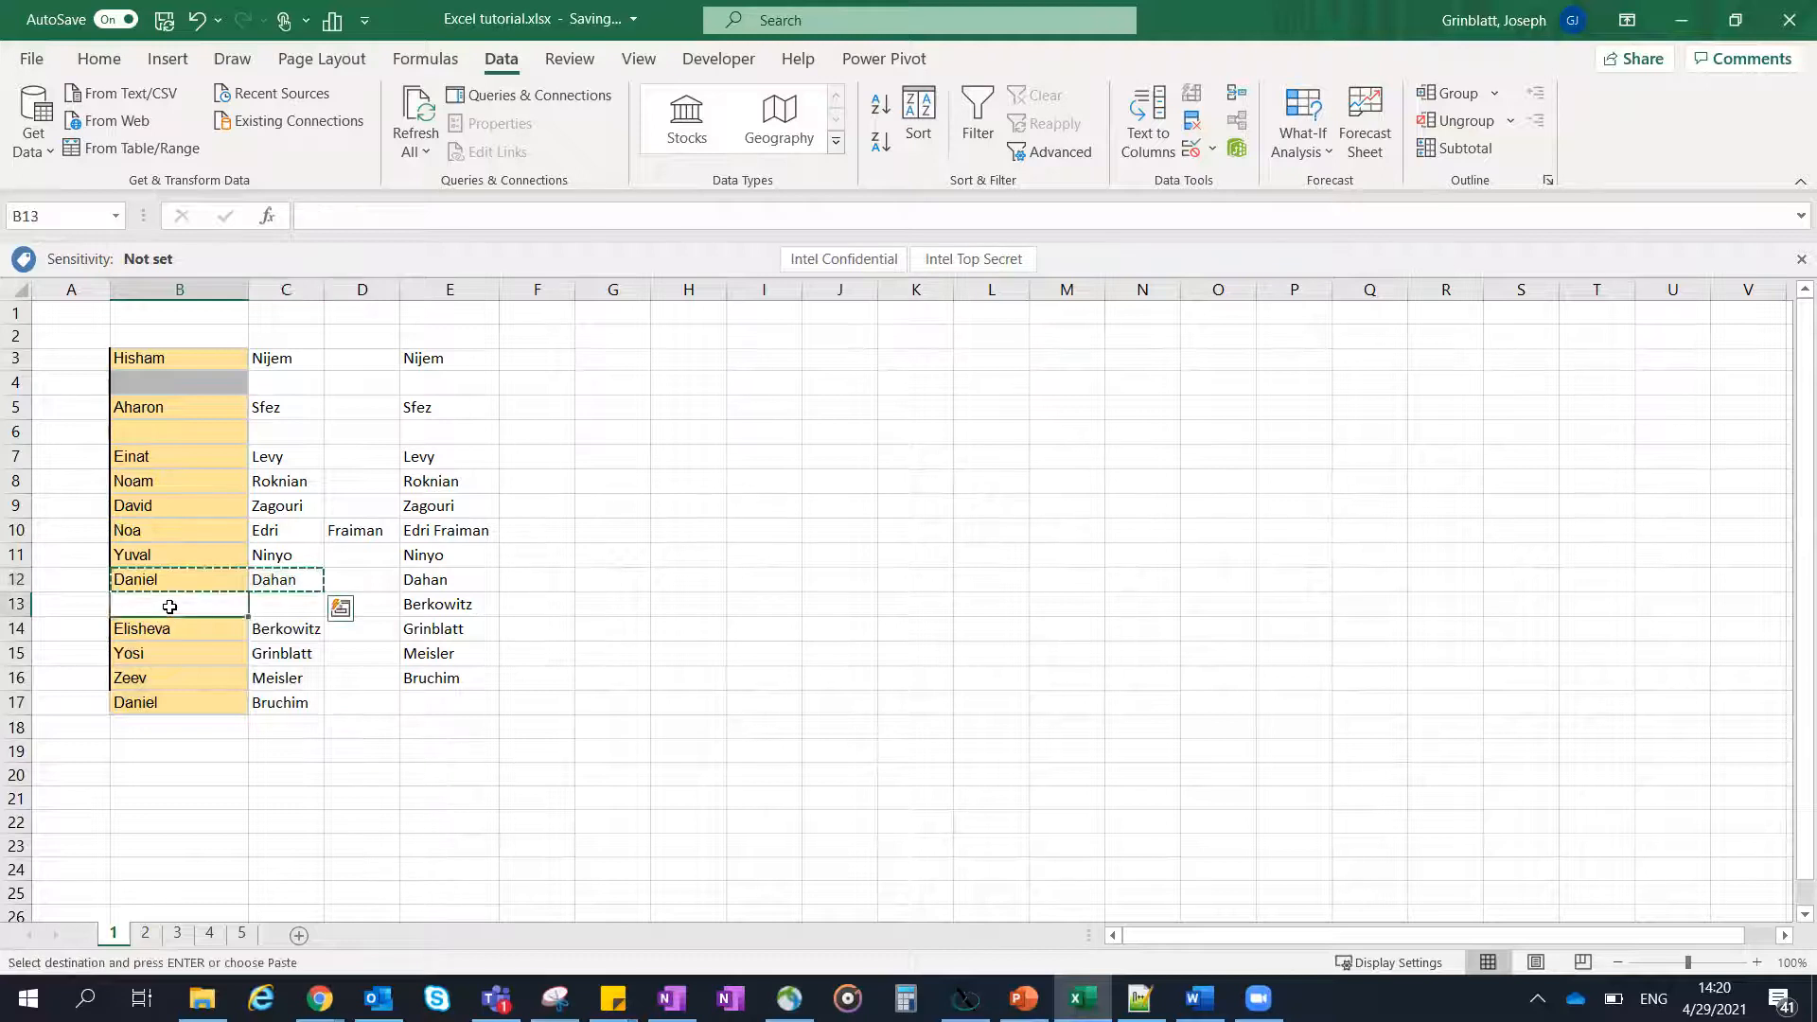
key("ctrl+v")
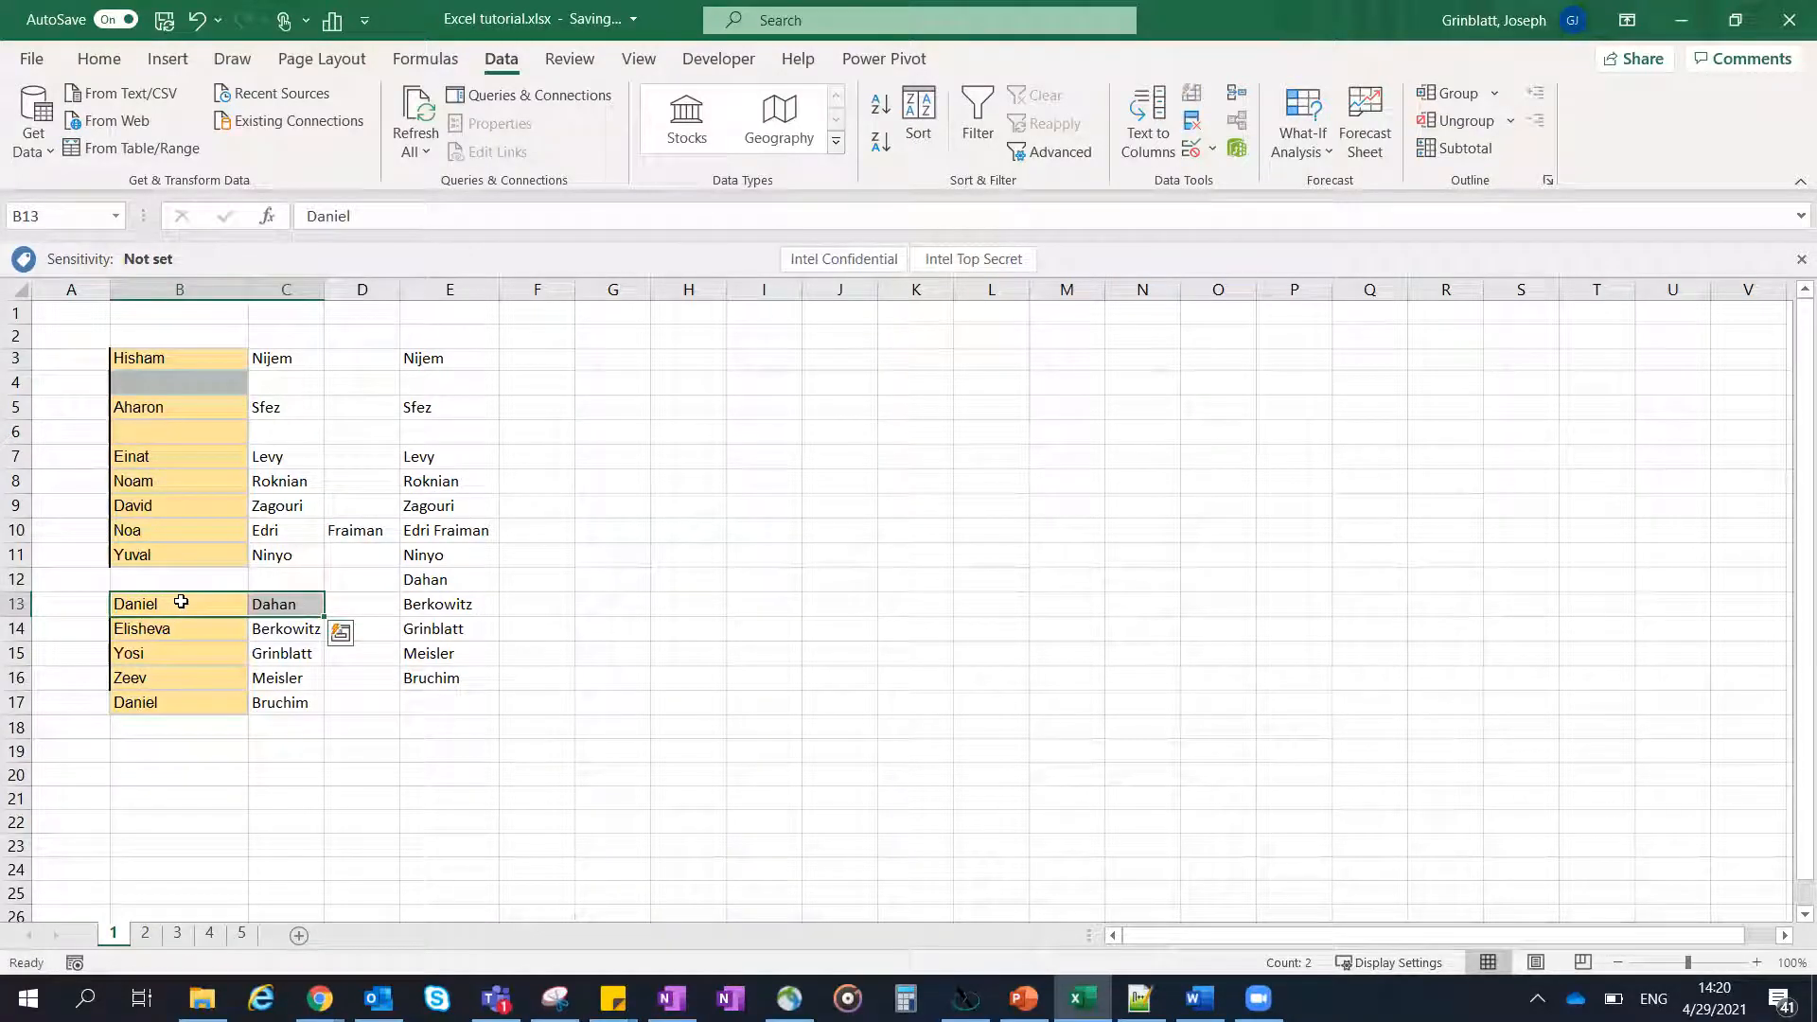
- Undo both cut-and-paste moves of the names and clear the pending cut selection
key("ctrl+z")
key("ctrl+z")
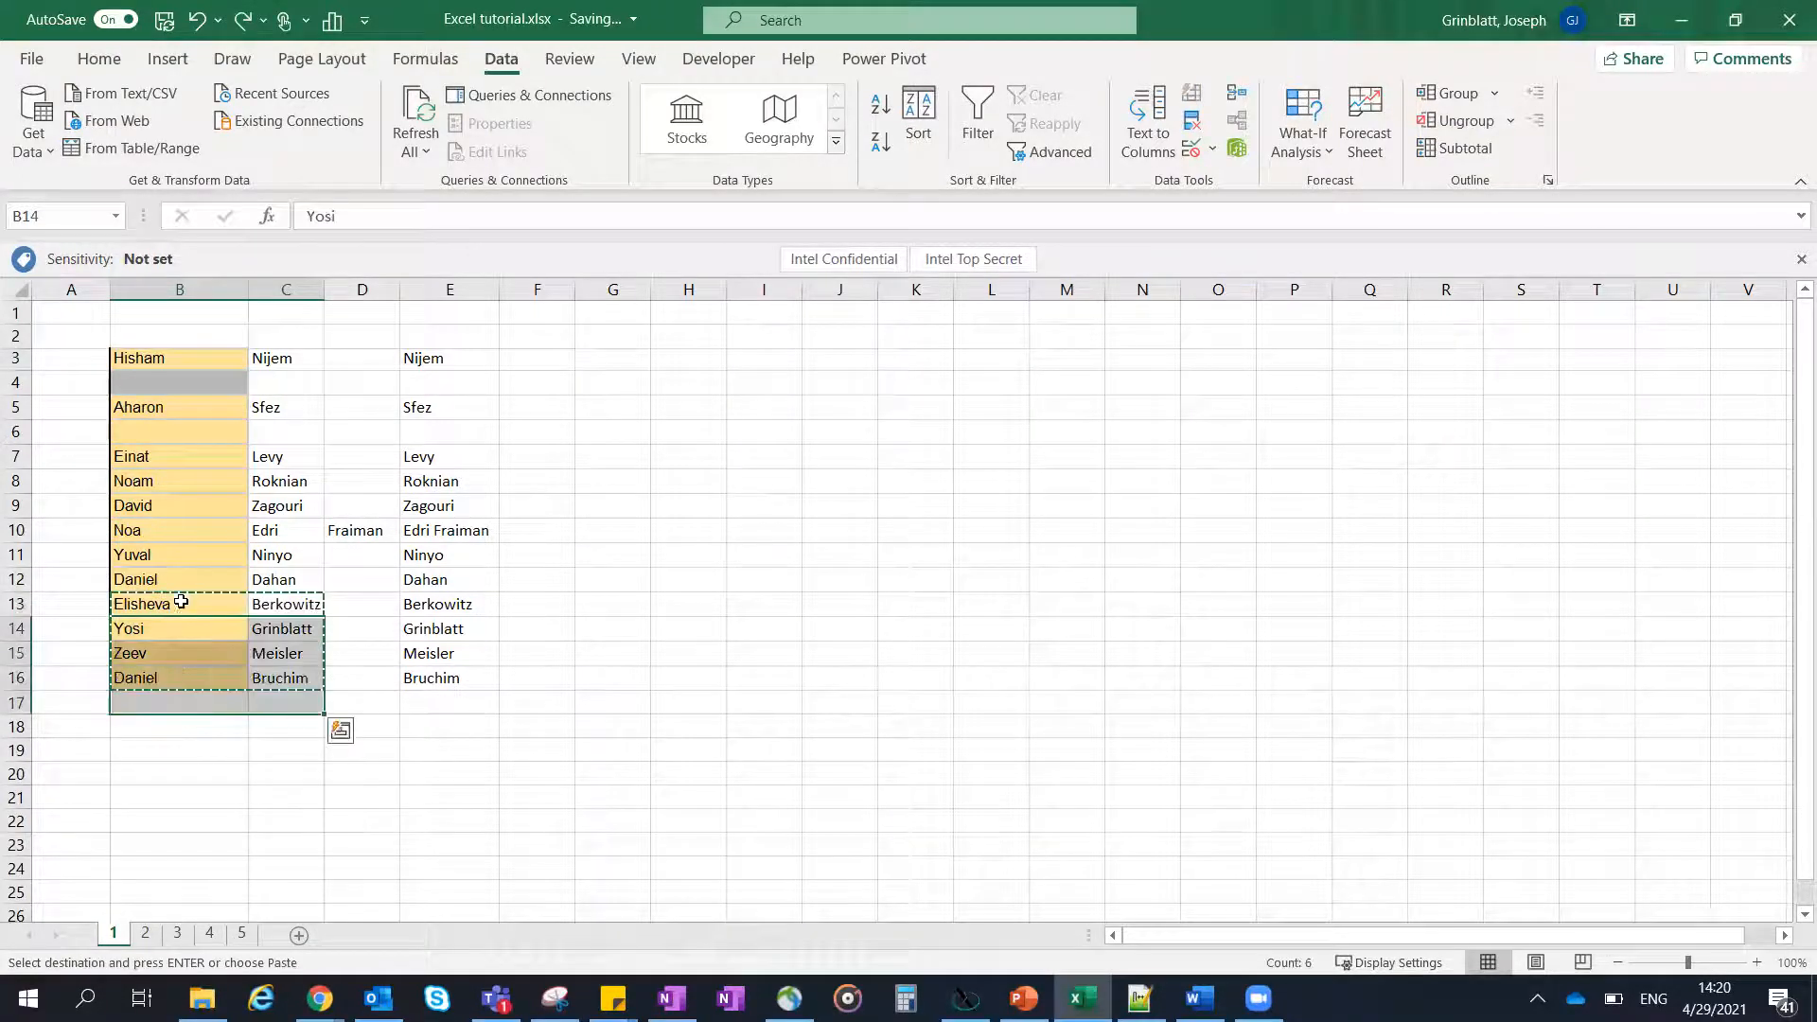
left_click(203, 724)
key("Escape")
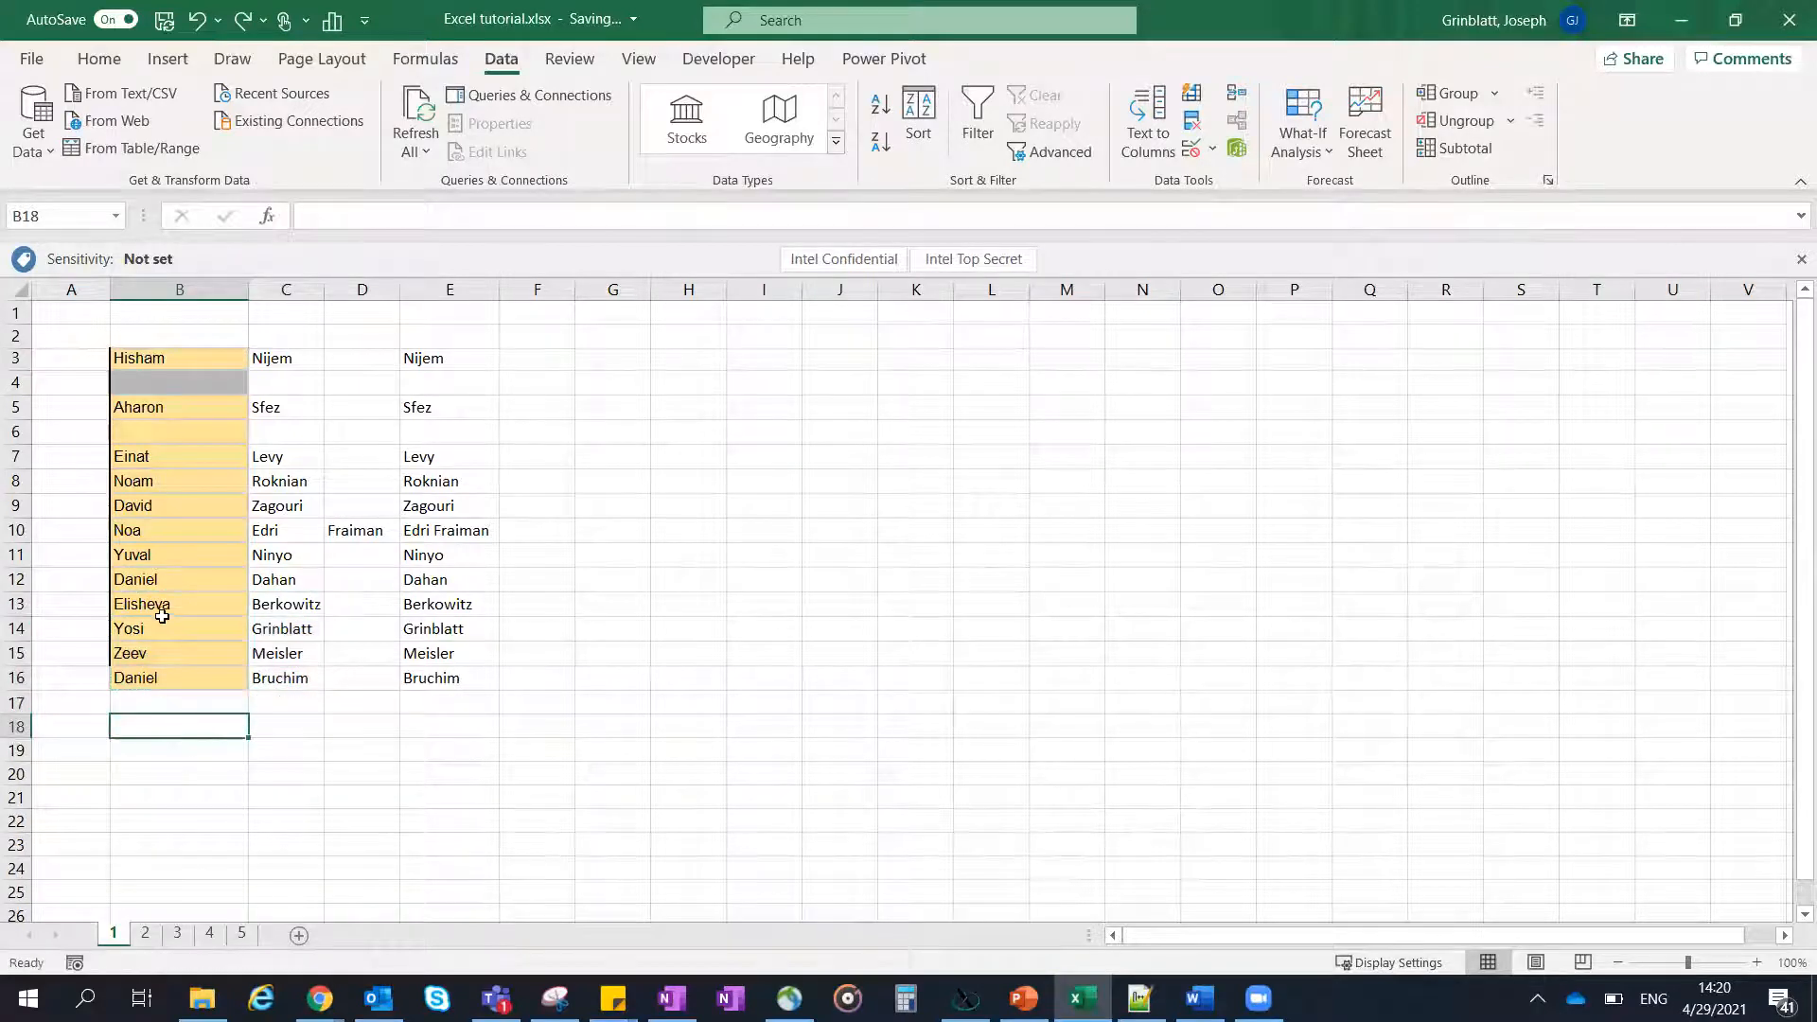
- Move the entry in B13:E13 above row 12 by swapping the cells in place, undo it, and repeat the move and undo
left_click_drag(151, 606, 278, 605)
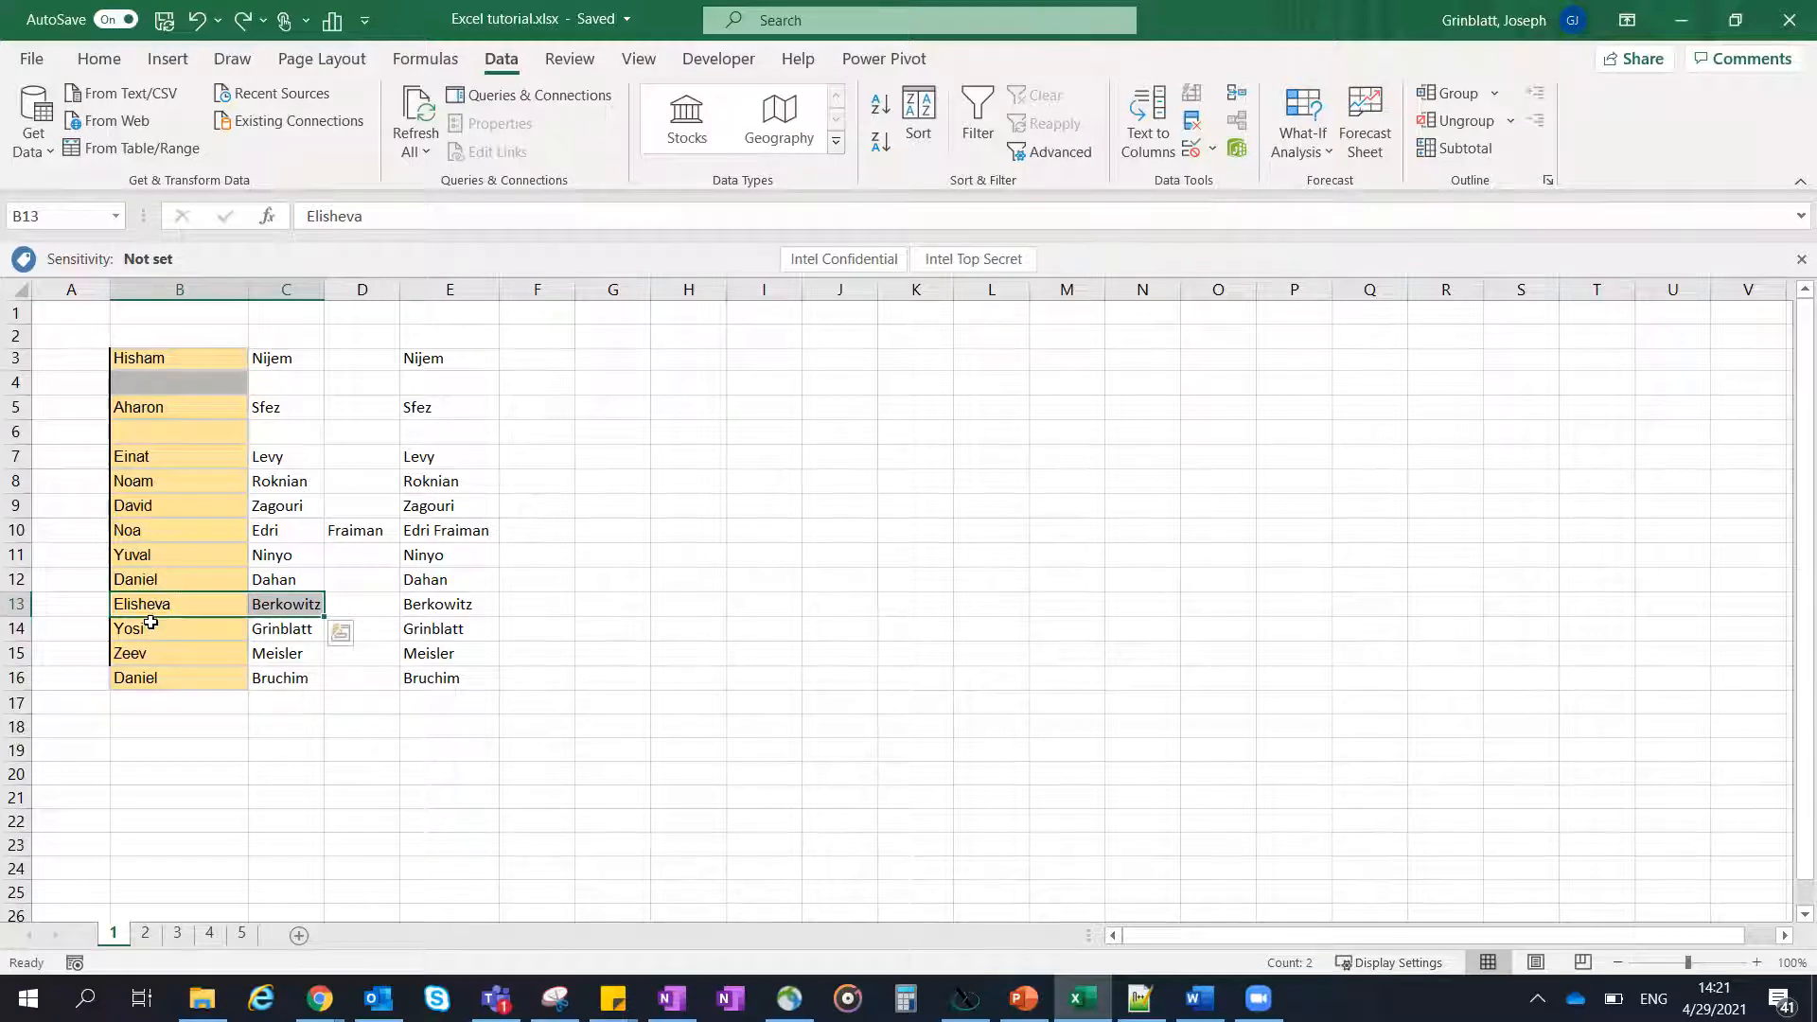
left_click_drag(134, 611, 431, 611)
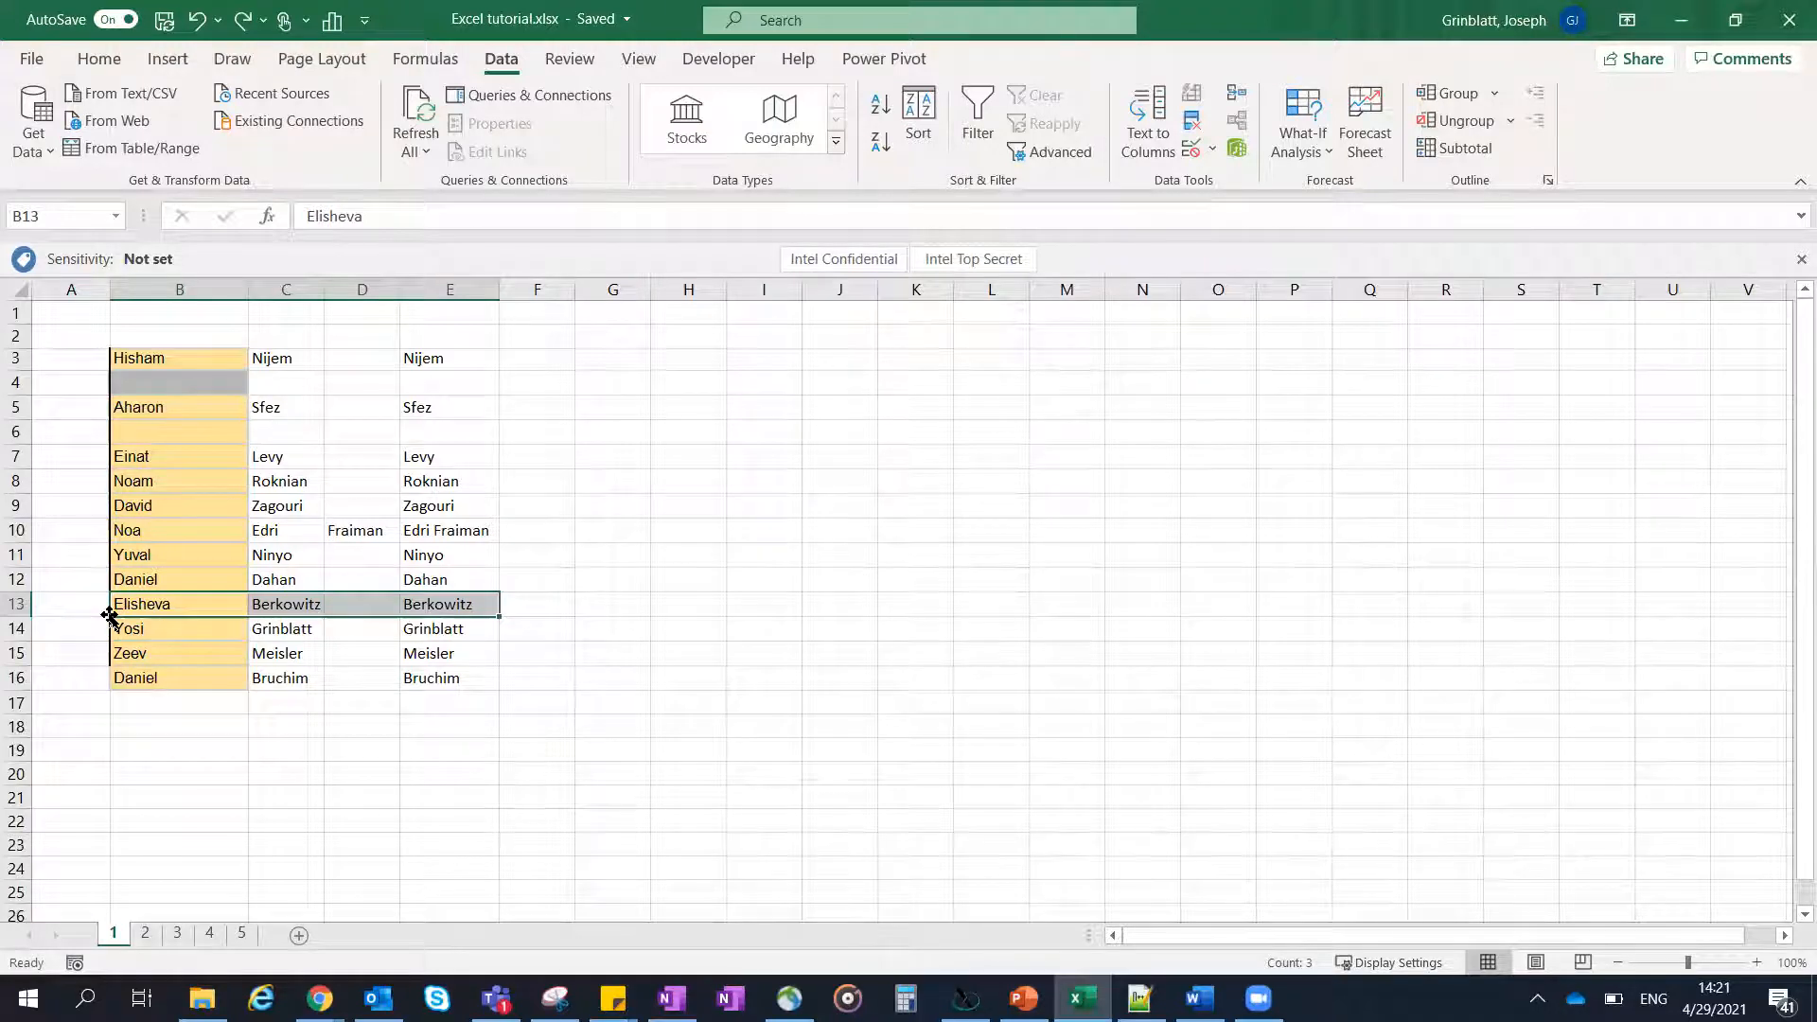
left_click_drag(109, 616, 140, 574)
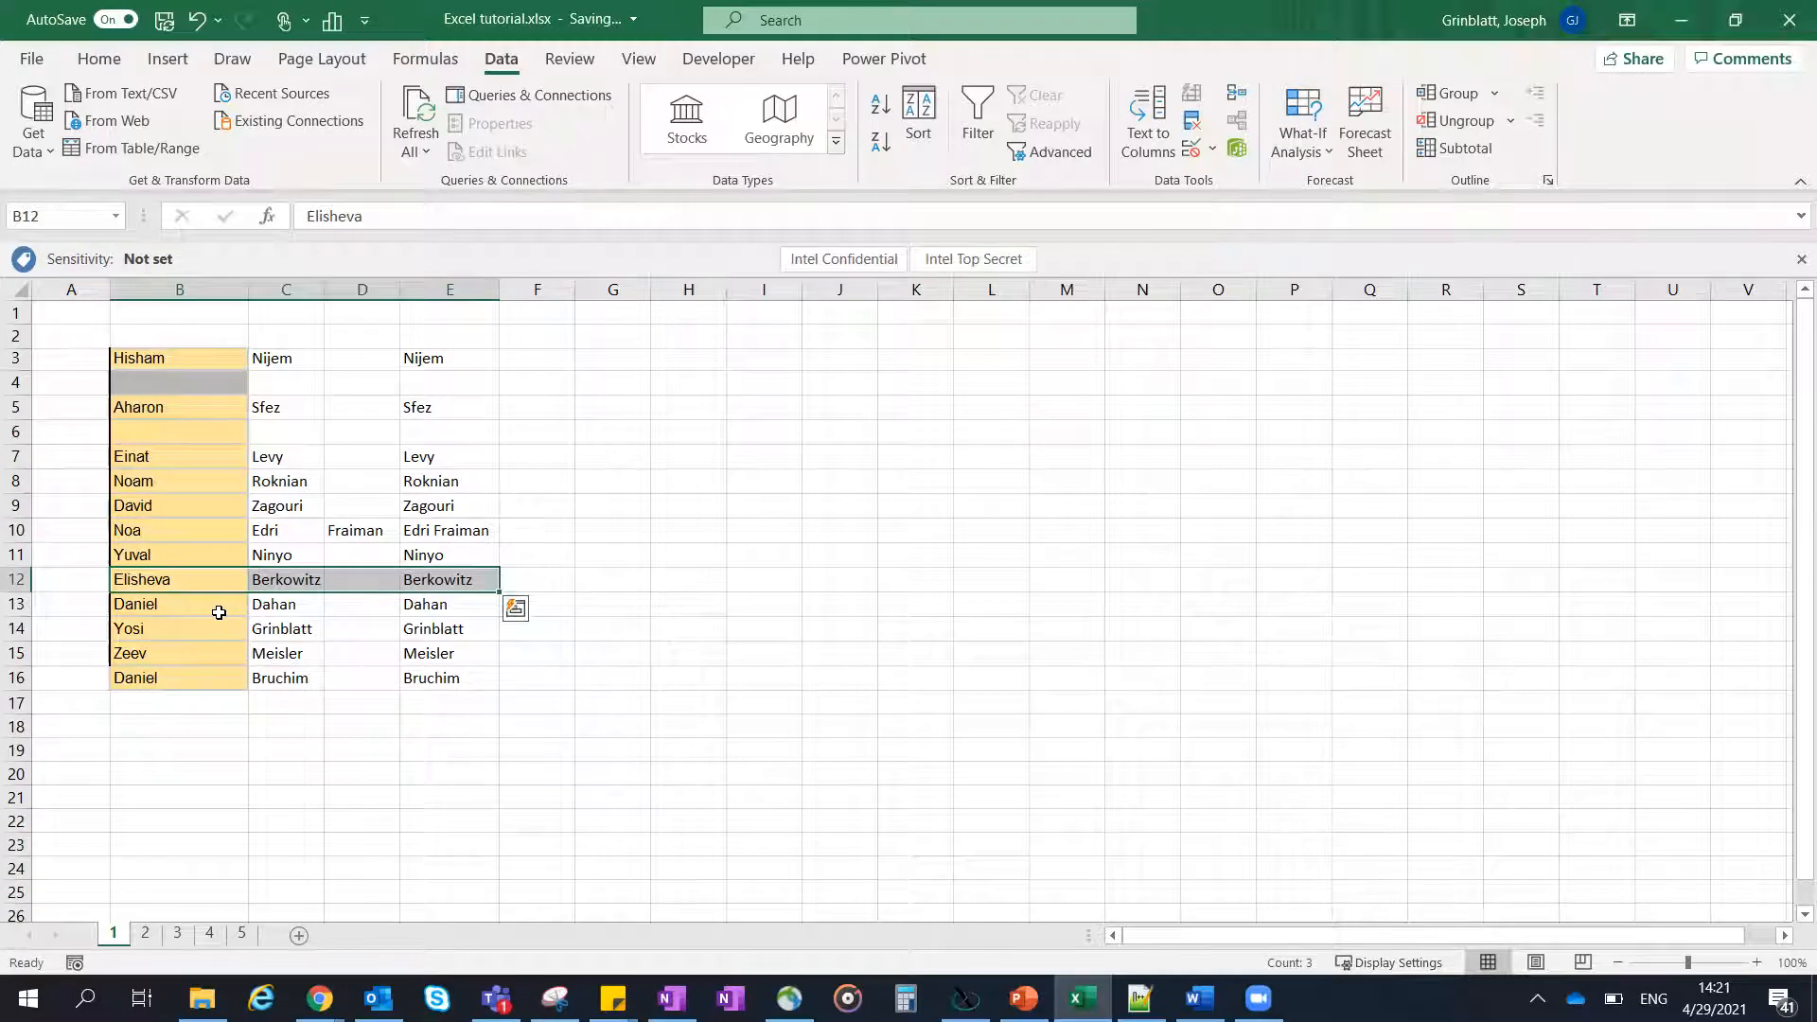
key("ctrl+z")
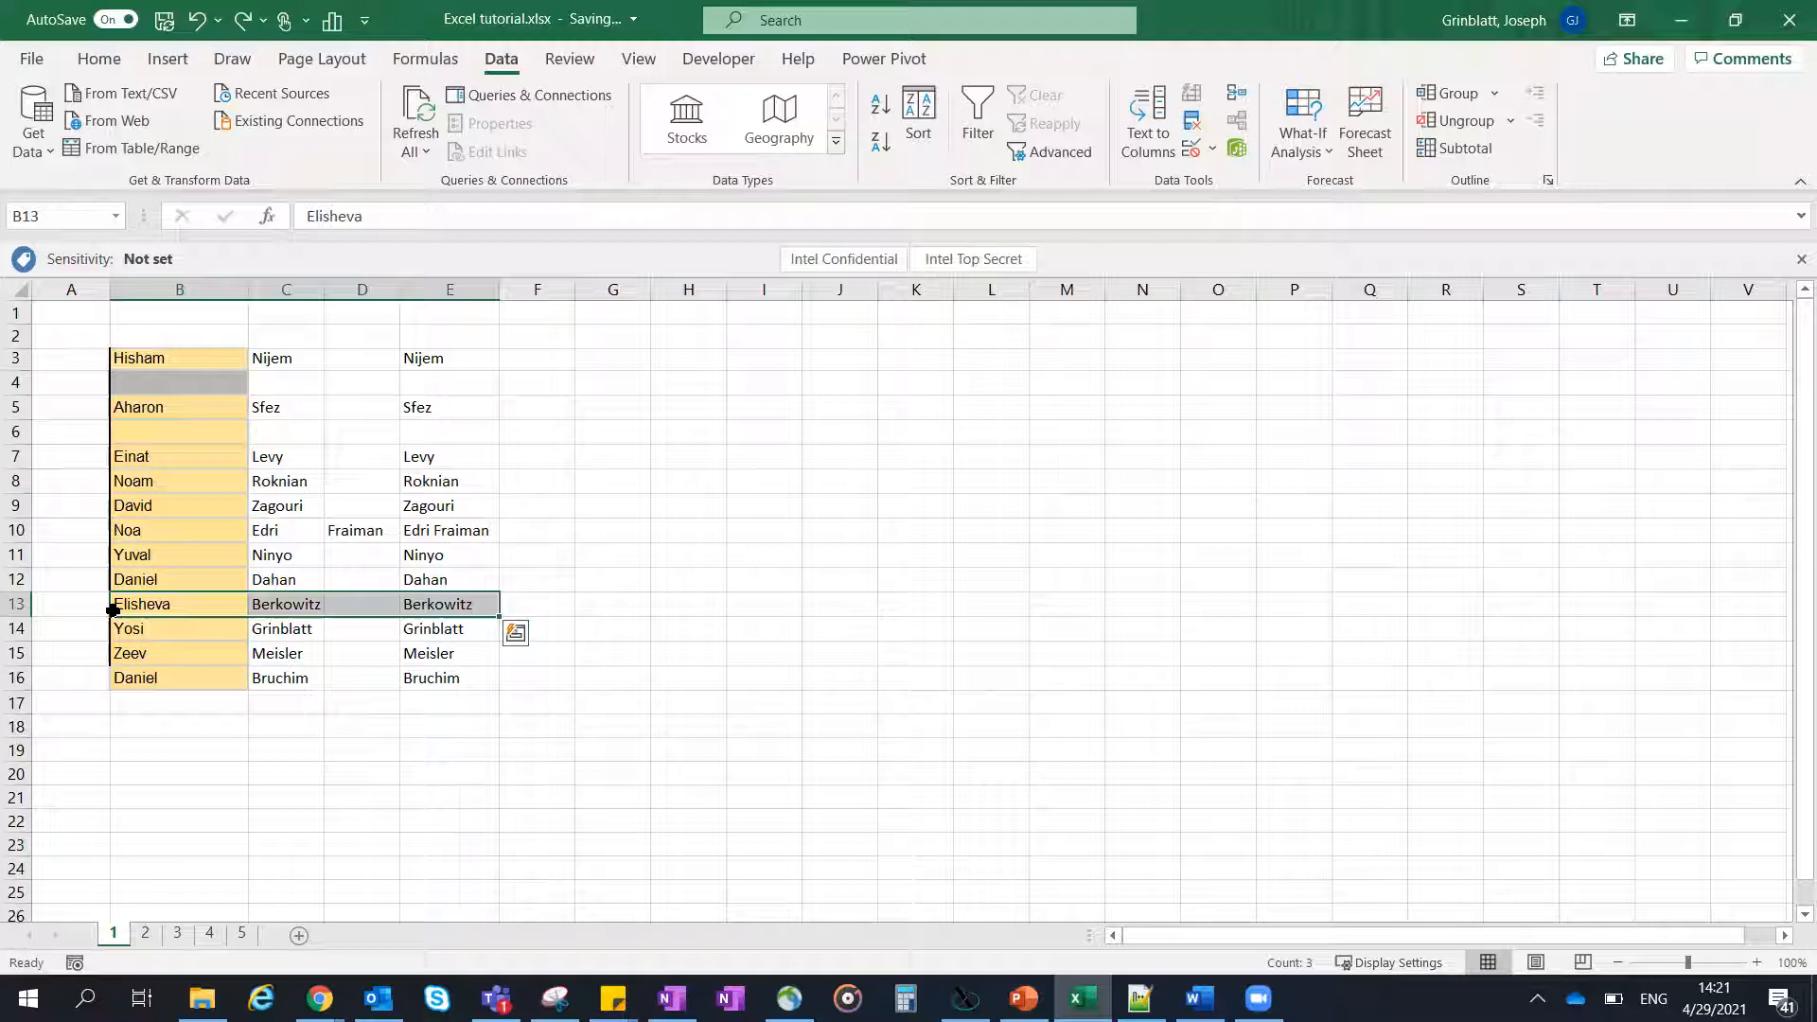
left_click_drag(110, 617, 107, 617)
mouse_move(111, 615)
left_mouse_down()
mouse_move(141, 572)
mouse_move(113, 585)
mouse_move(155, 572)
left_mouse_up()
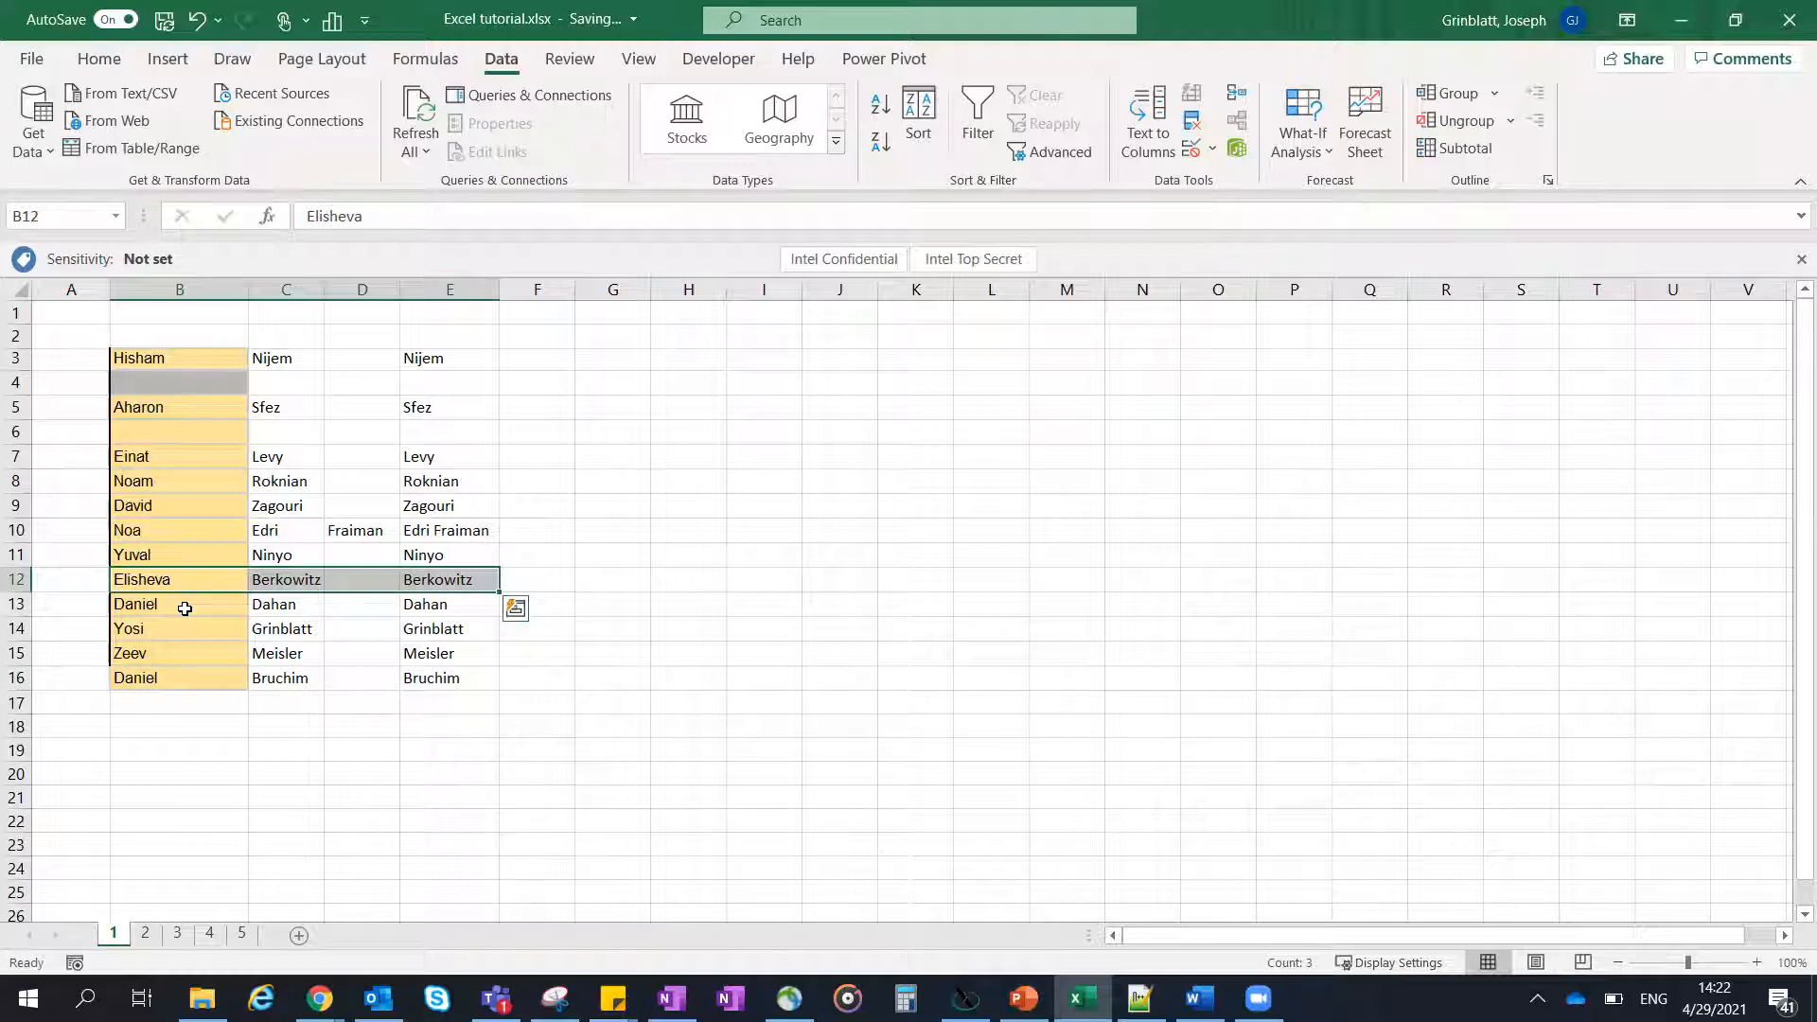
key("ctrl+z")
- Move the entry in B13:E13 up to row 10, shifting the entries in between down one row
left_click_drag(111, 619, 143, 515)
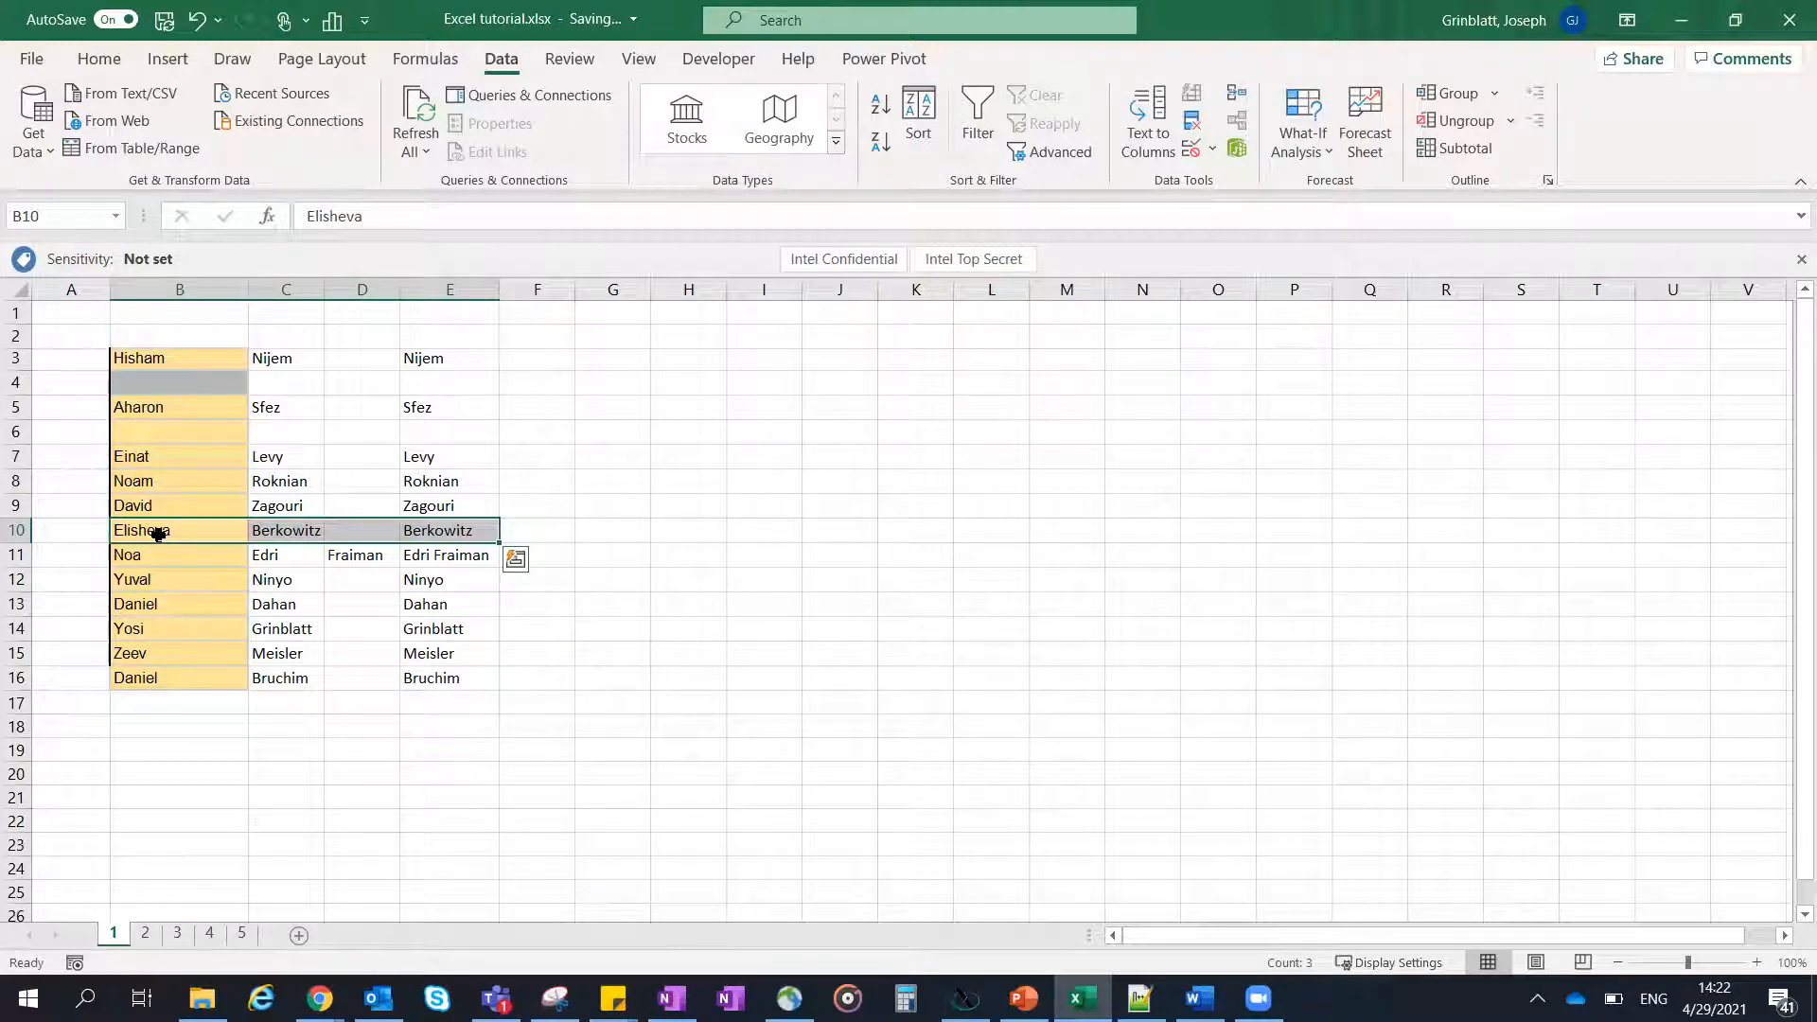
right_click(158, 535)
mouse_move(111, 537)
left_mouse_down()
mouse_move(90, 512)
mouse_move(95, 468)
mouse_move(353, 466)
mouse_move(119, 555)
left_mouse_up()
left_click(208, 338)
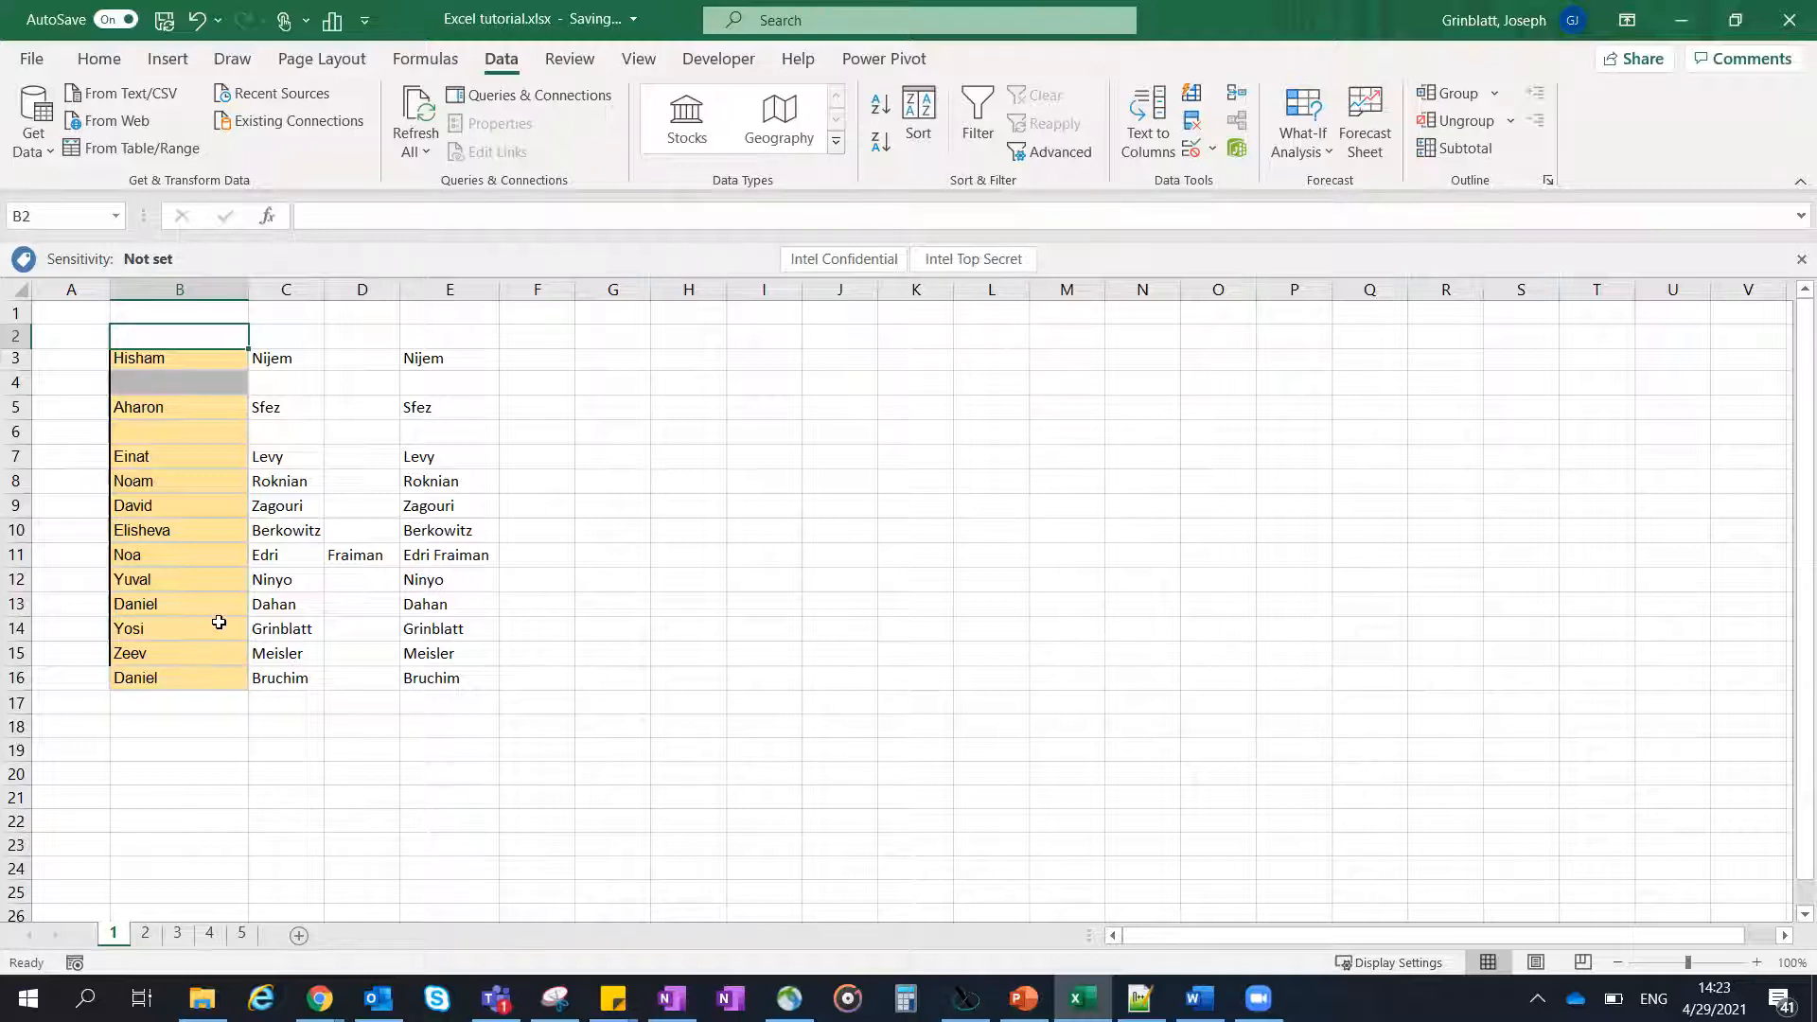
- Check the topic list in PowerPoint, return to Excel and open sheet 2
key("alt+Tab")
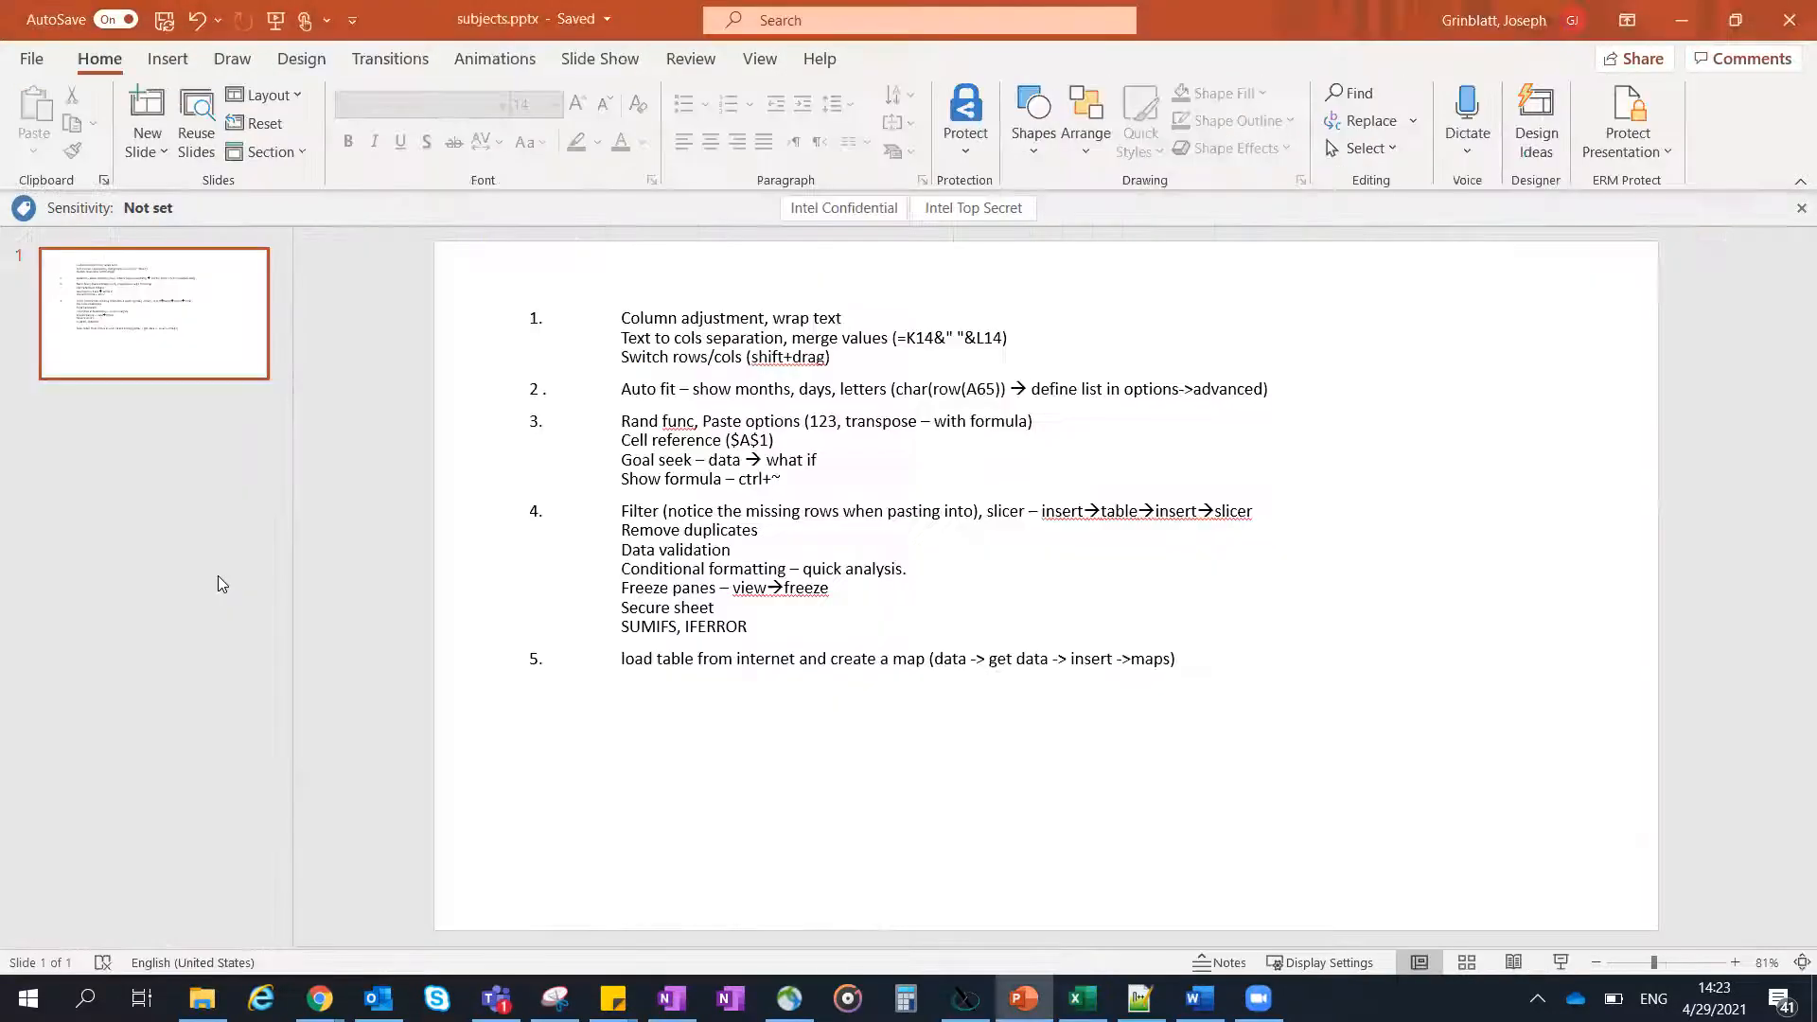
key("alt+Tab")
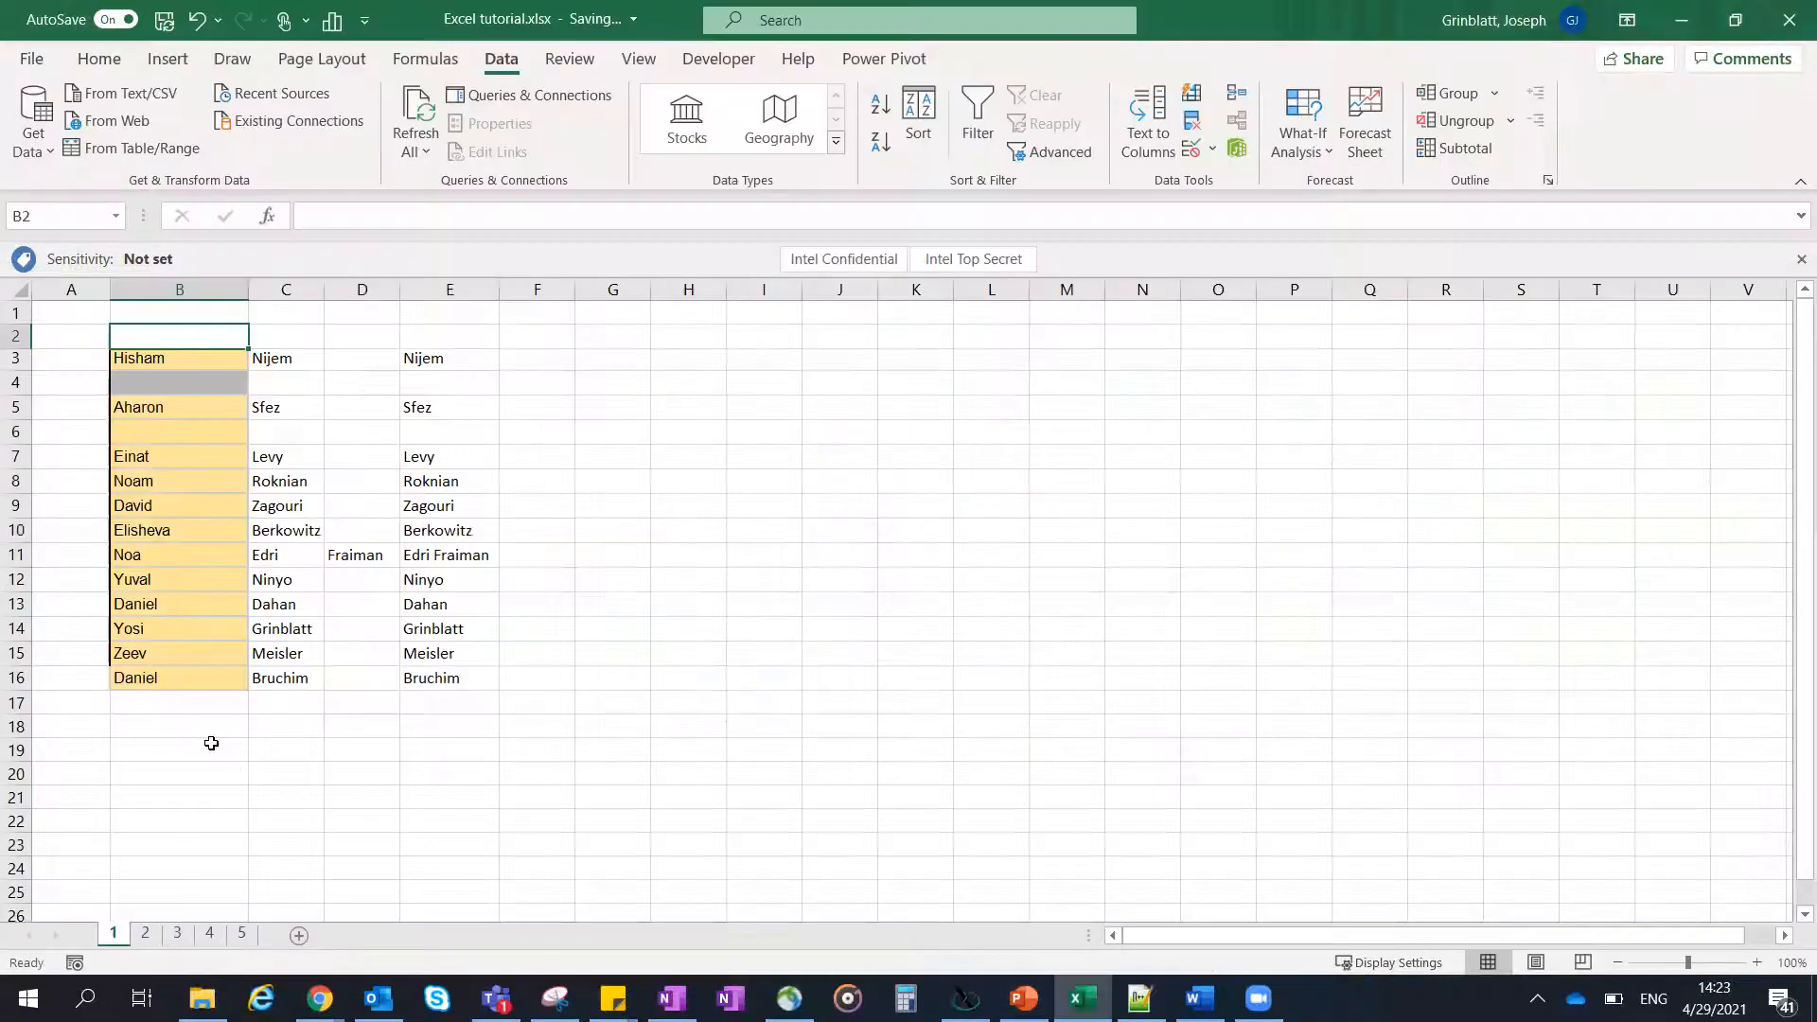
left_click(150, 936)
left_click(105, 401)
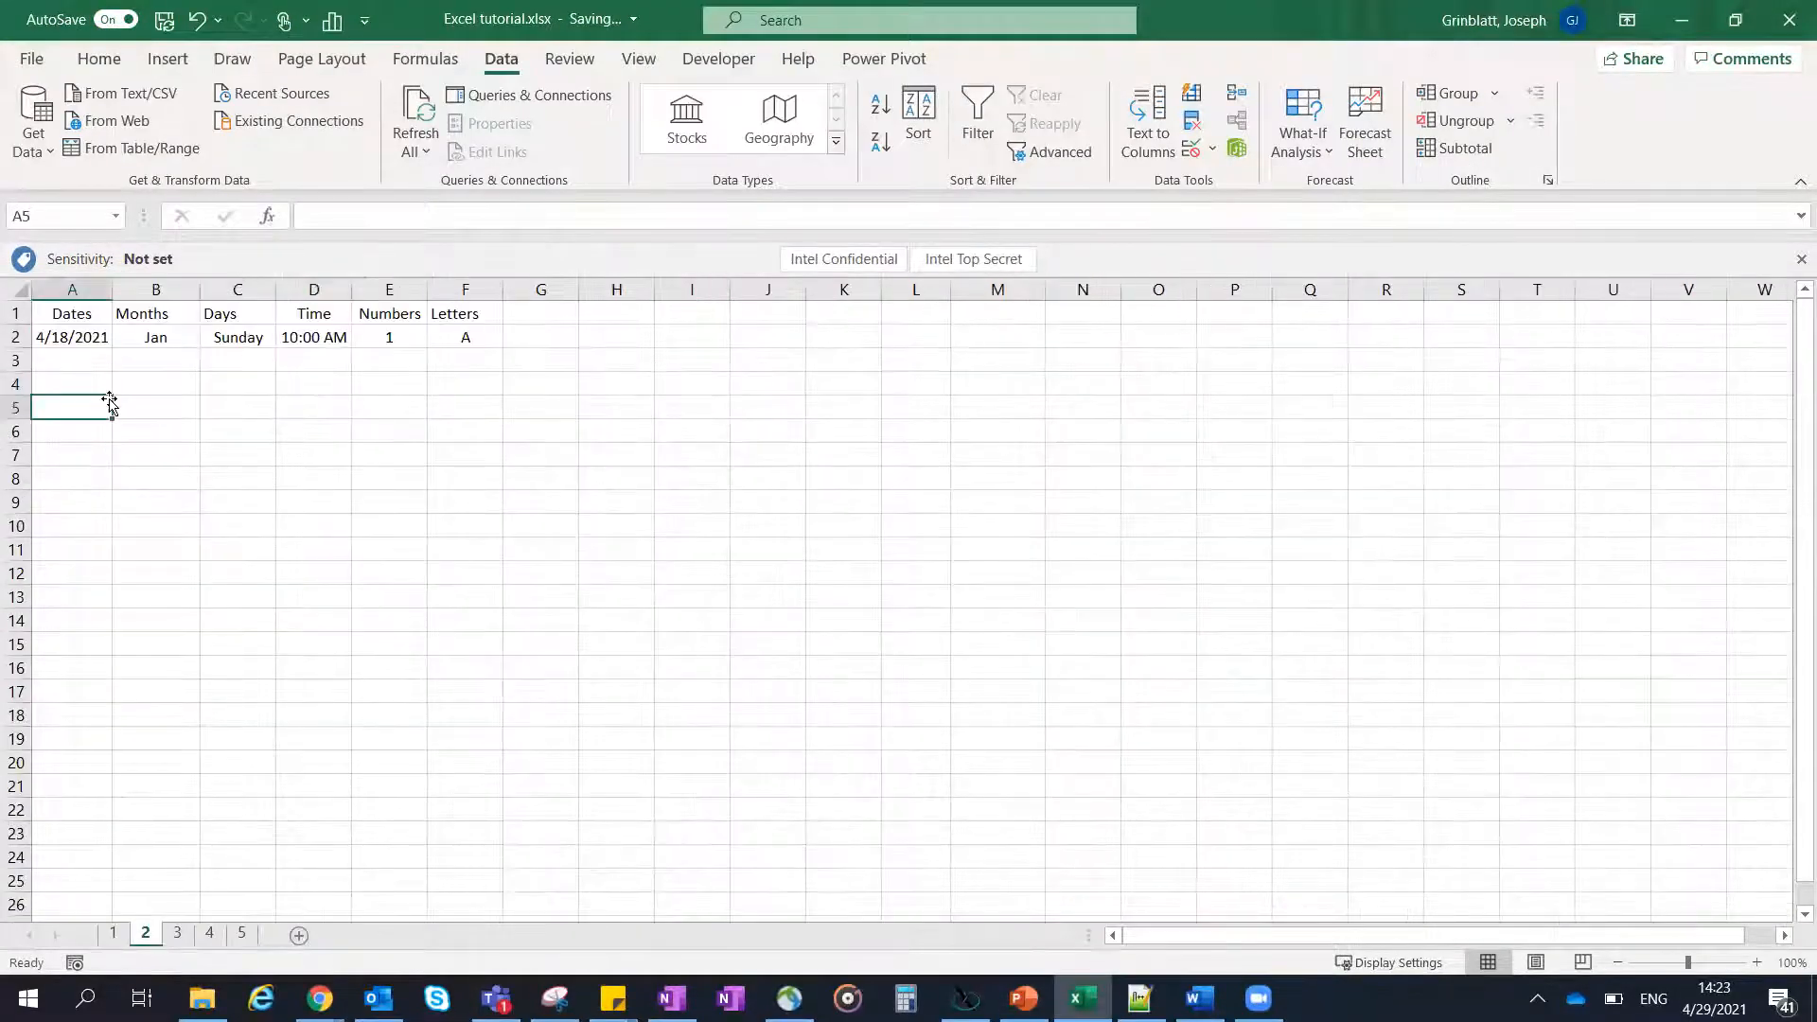
- Fill the Dates column from A2 down to A15 as a daily series
left_click(73, 339)
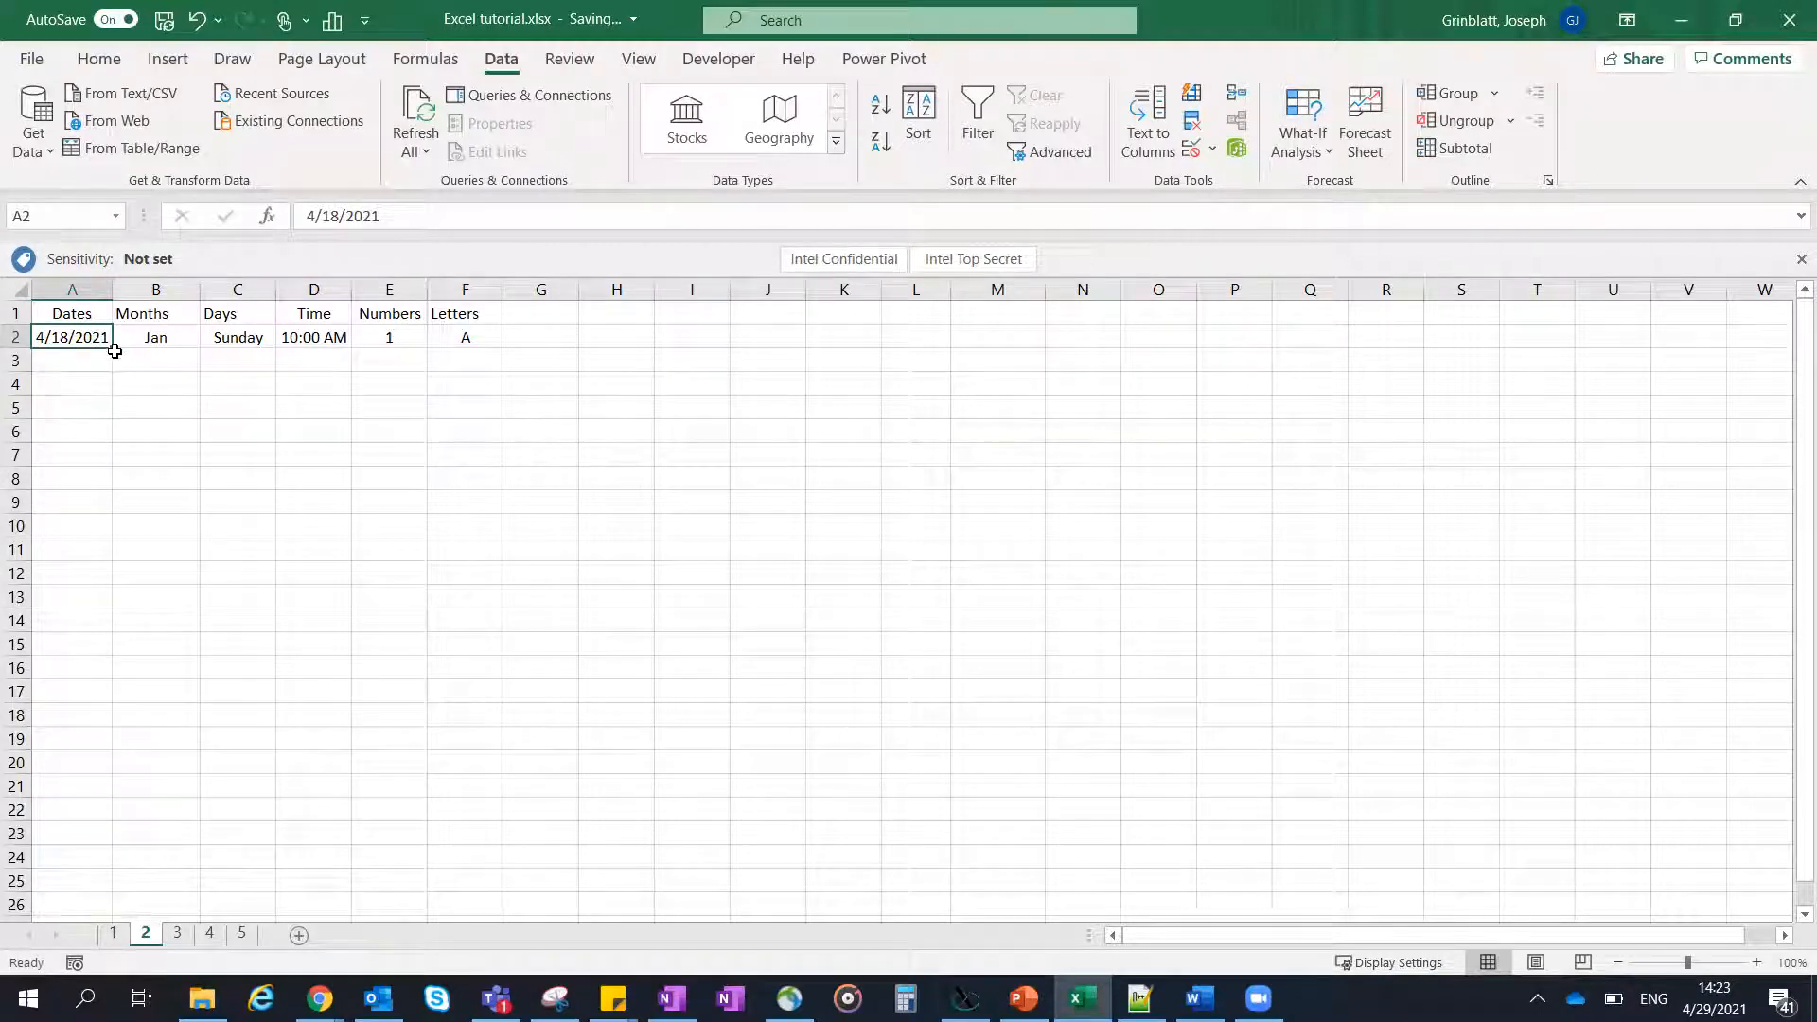
left_click_drag(112, 351, 108, 647)
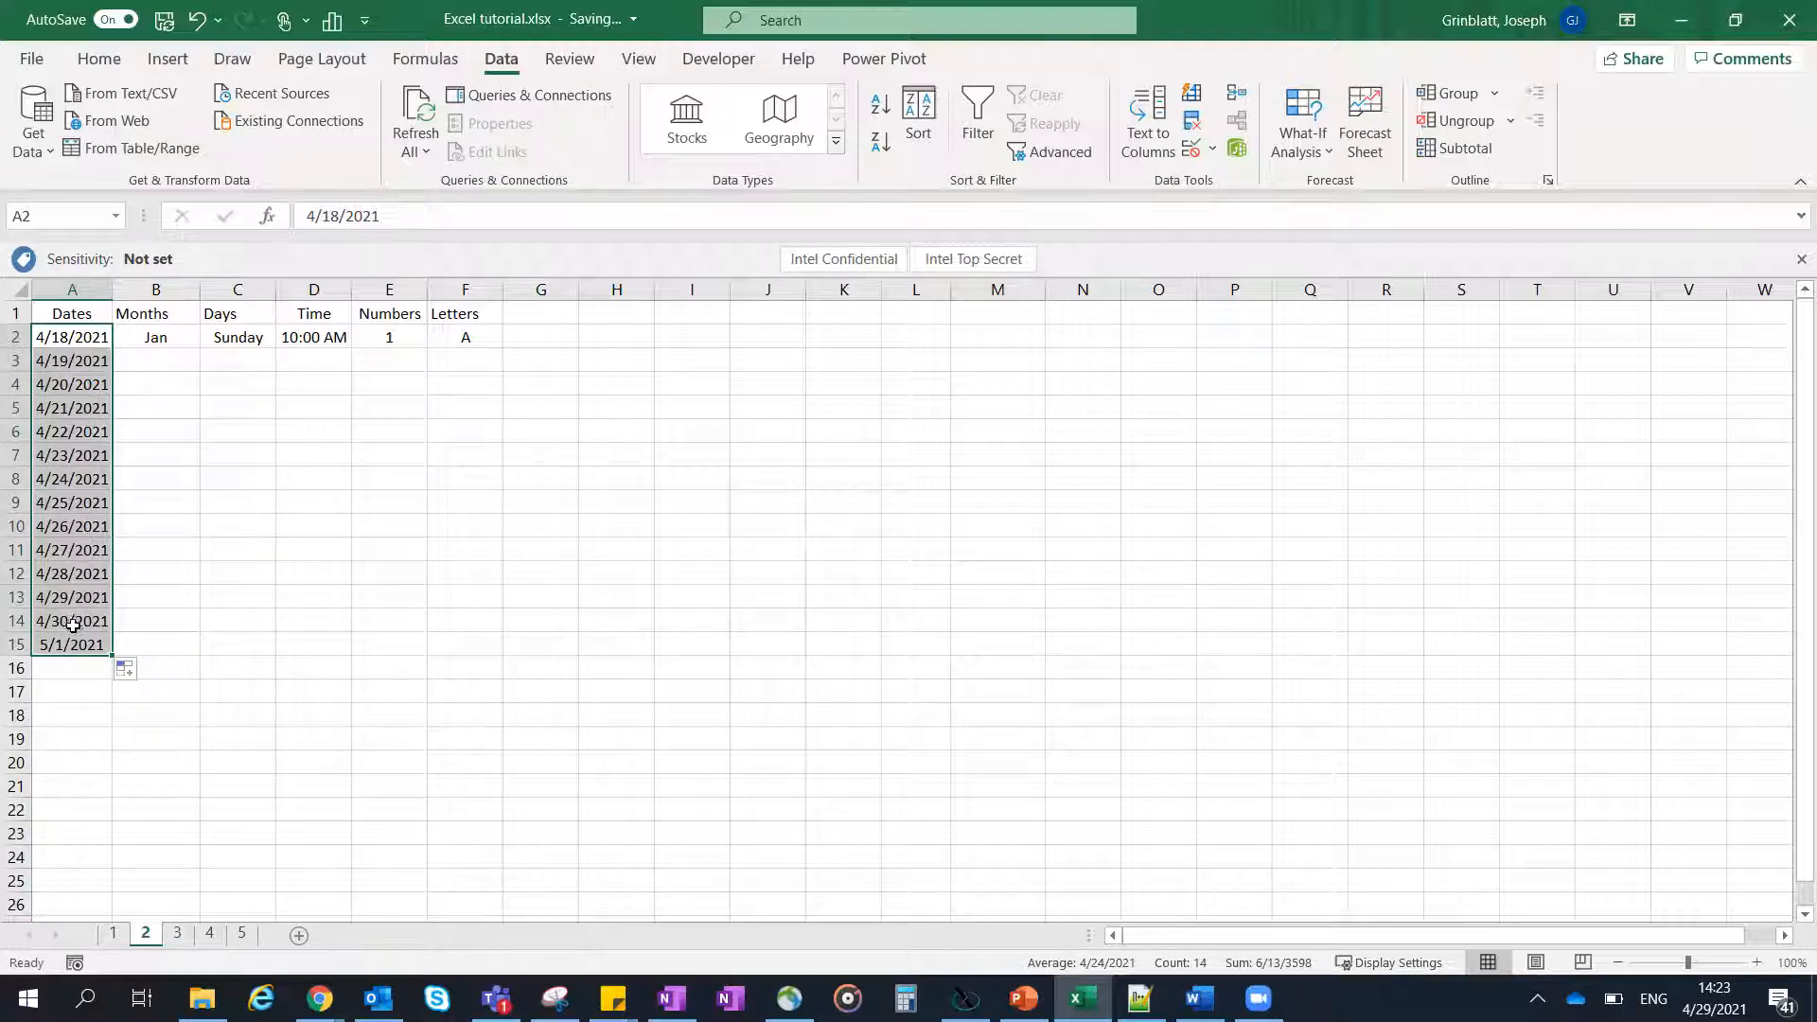
left_click(90, 621)
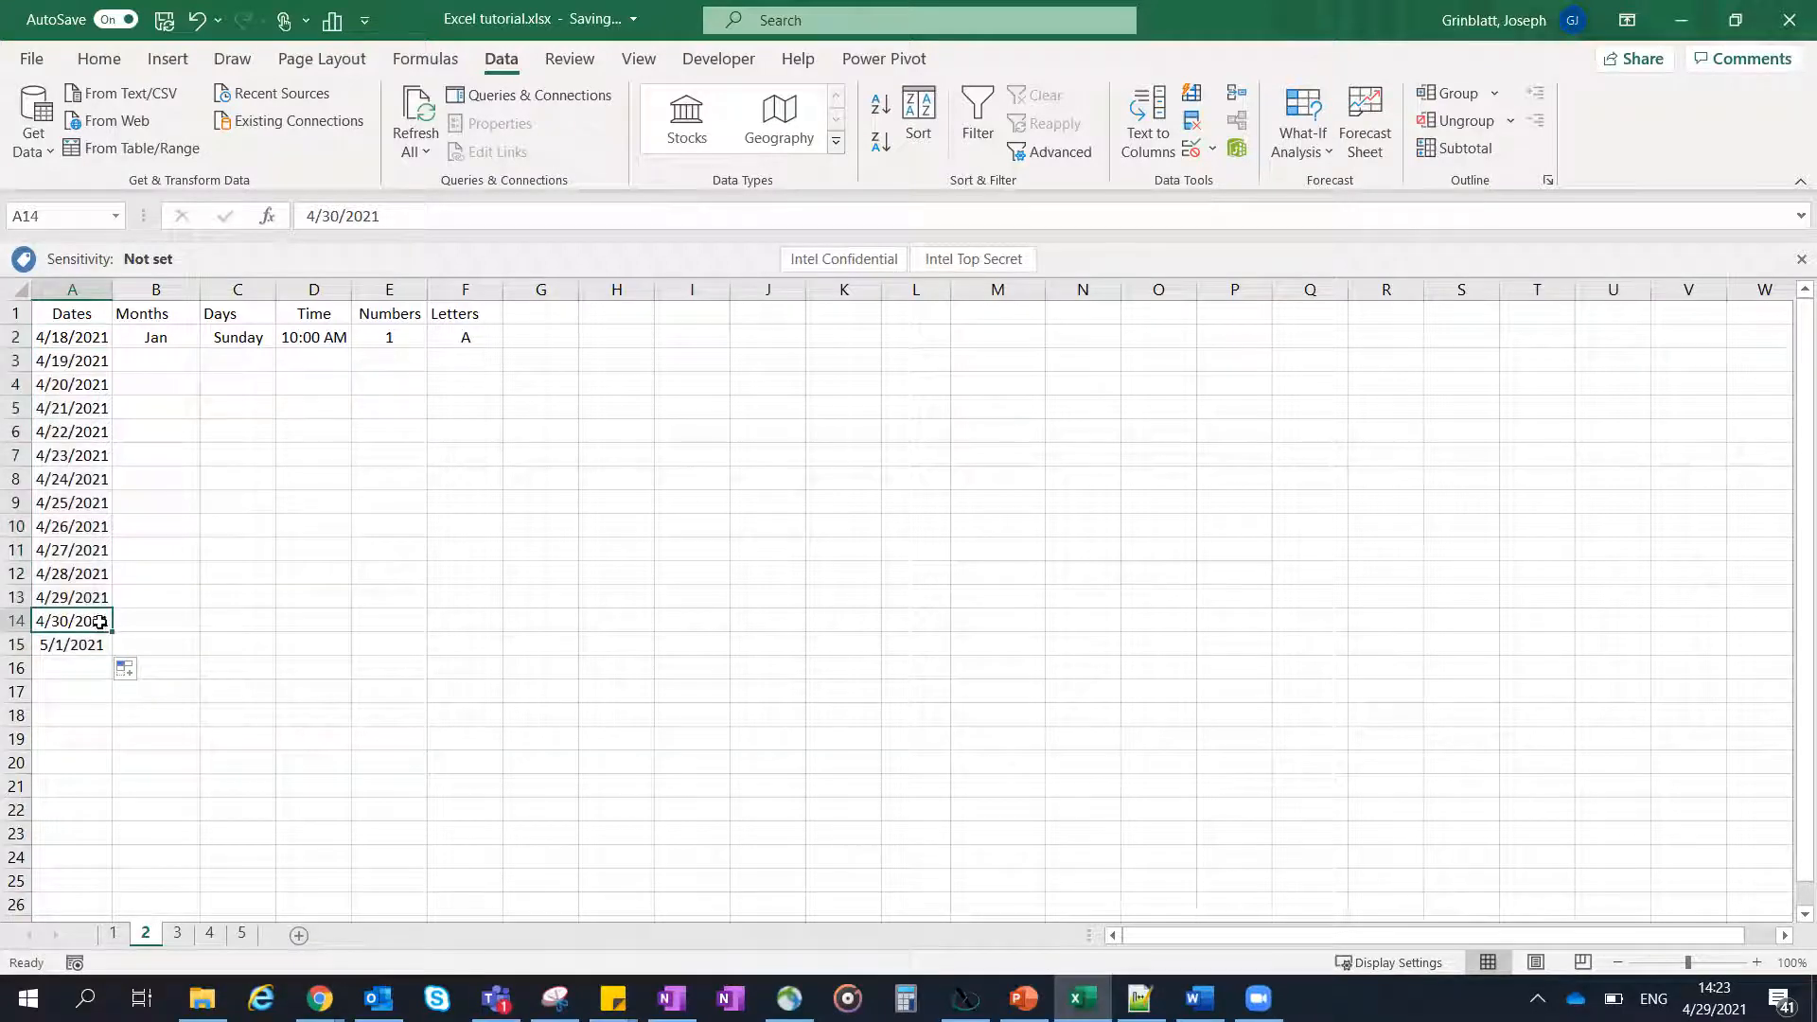
left_click(94, 647)
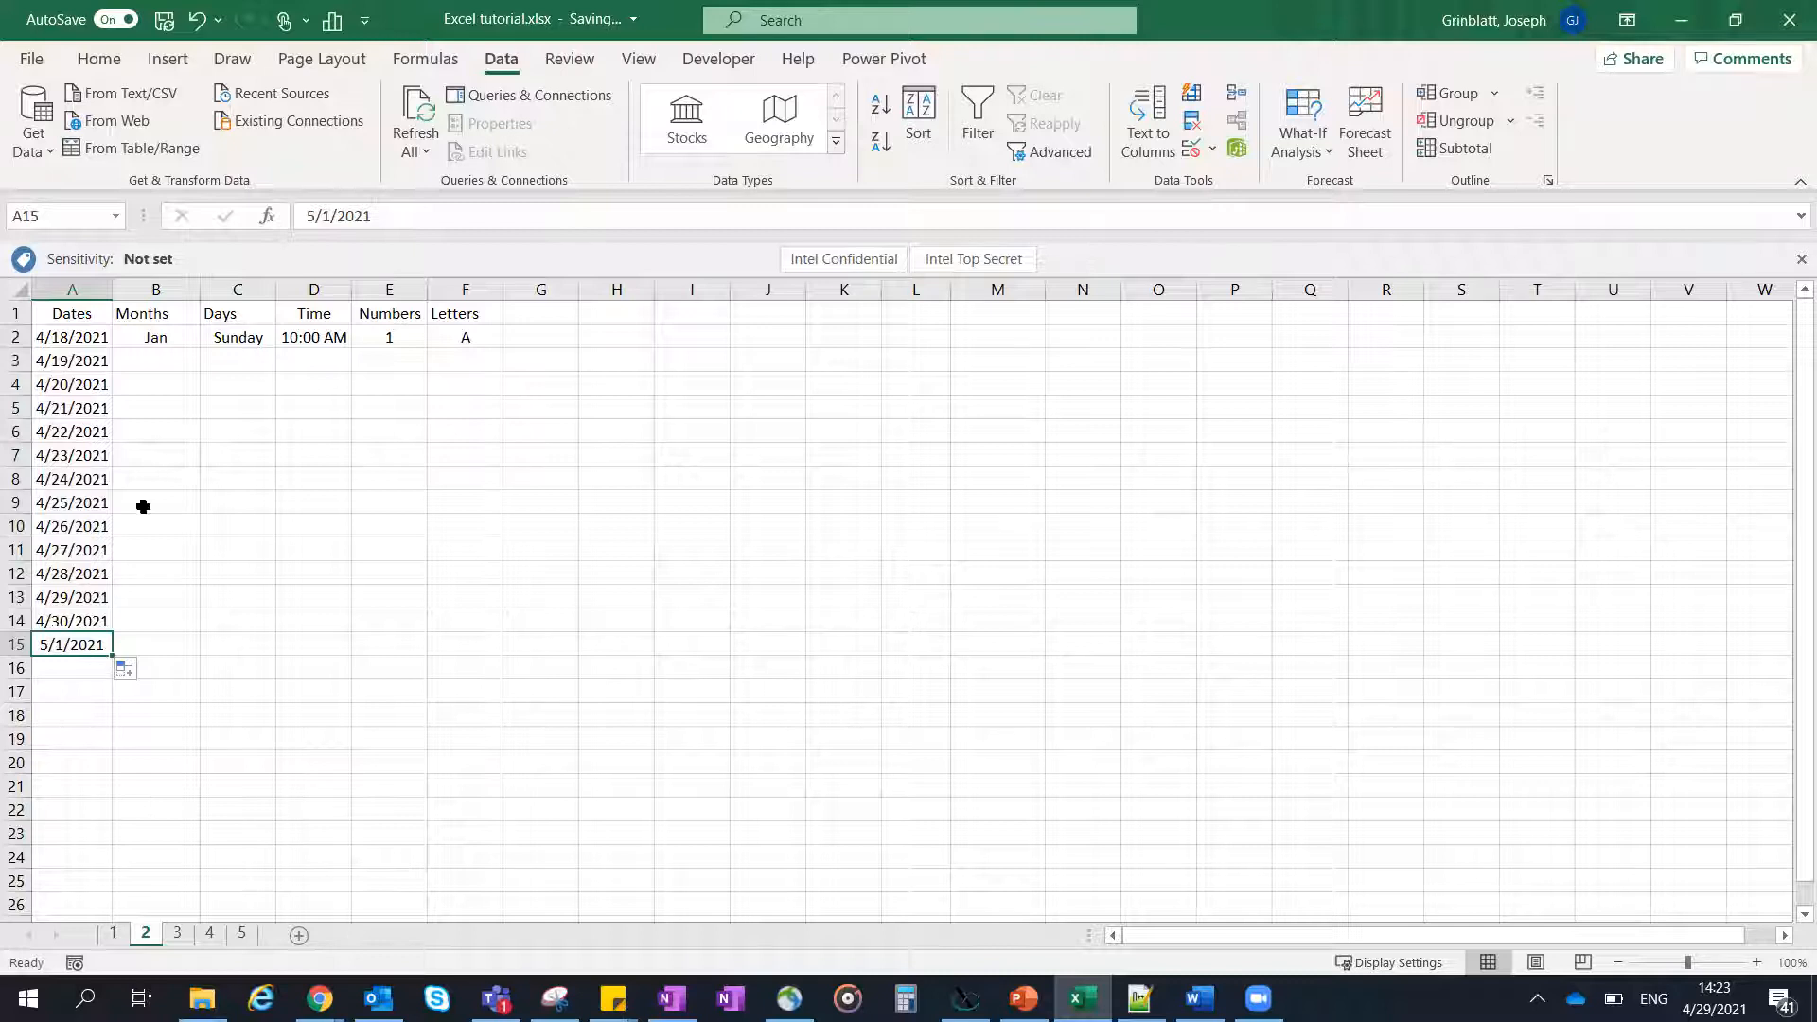
- Fill the abbreviated month names from B2 down to B14
left_click(173, 339)
left_click_drag(200, 351, 197, 625)
- Change B2 to the full month name January and fill the month series down to B15
left_click(179, 342)
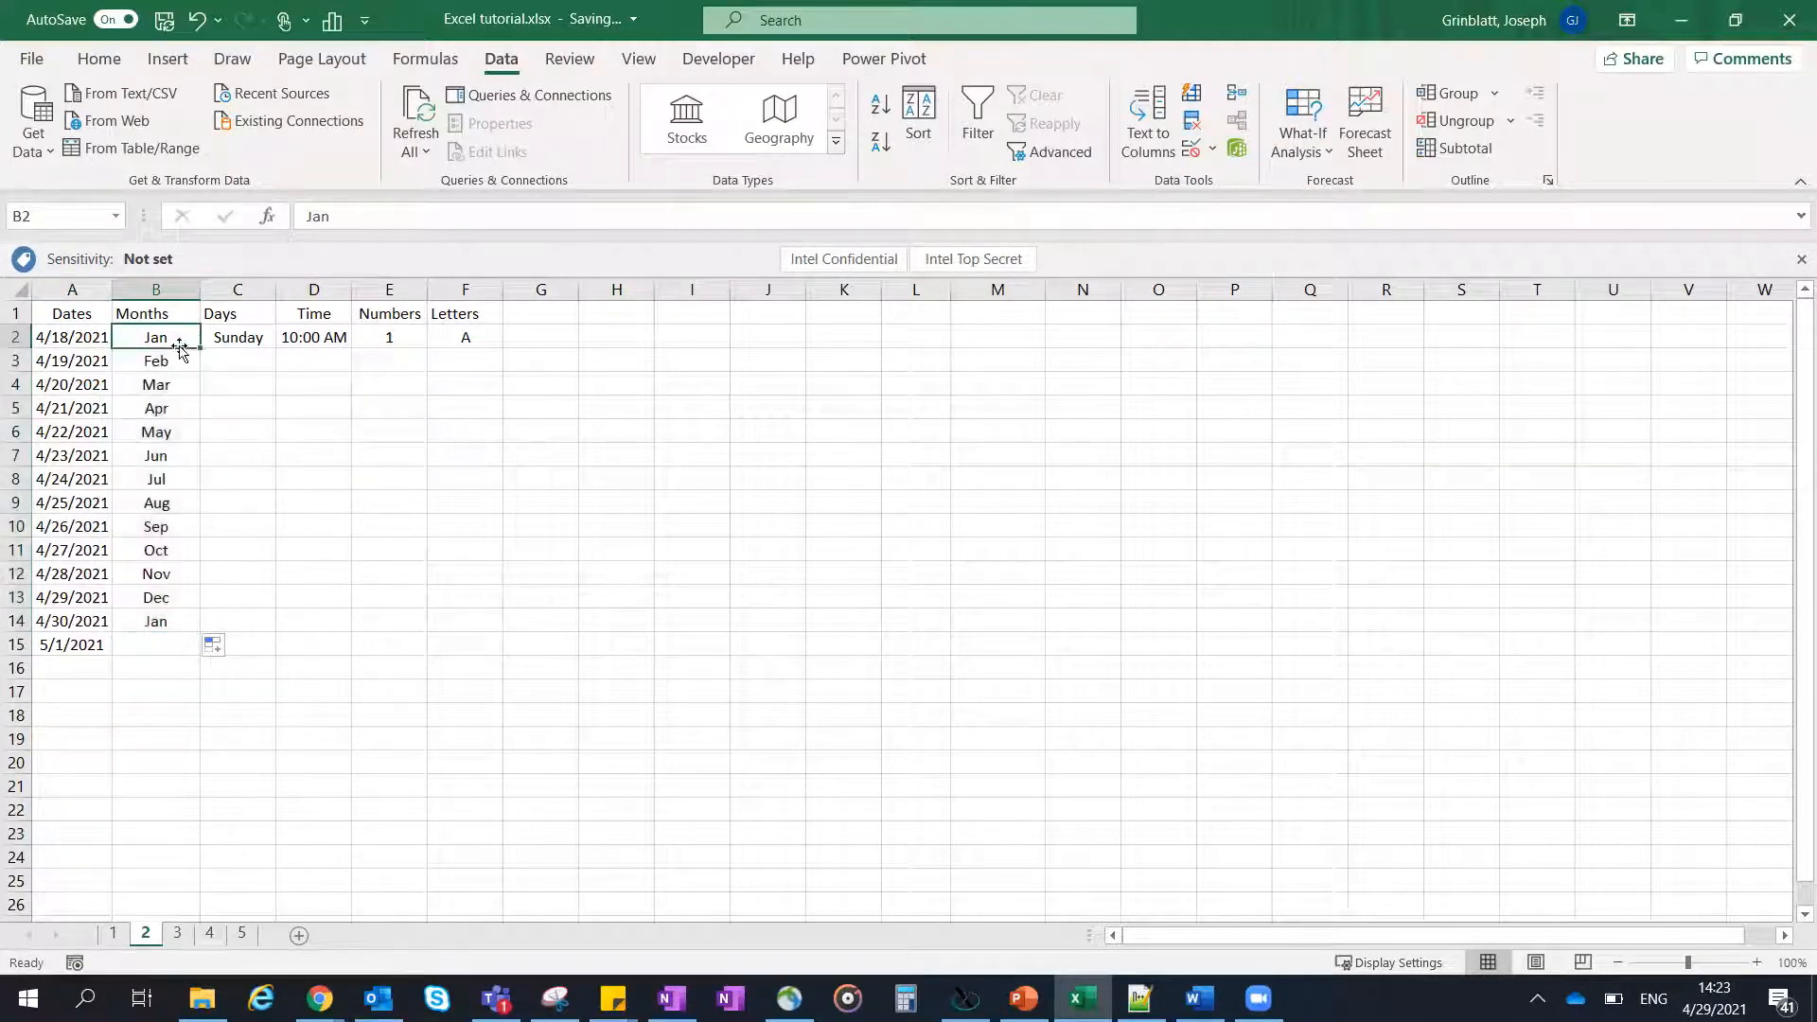
double_click(182, 341)
type("uary")
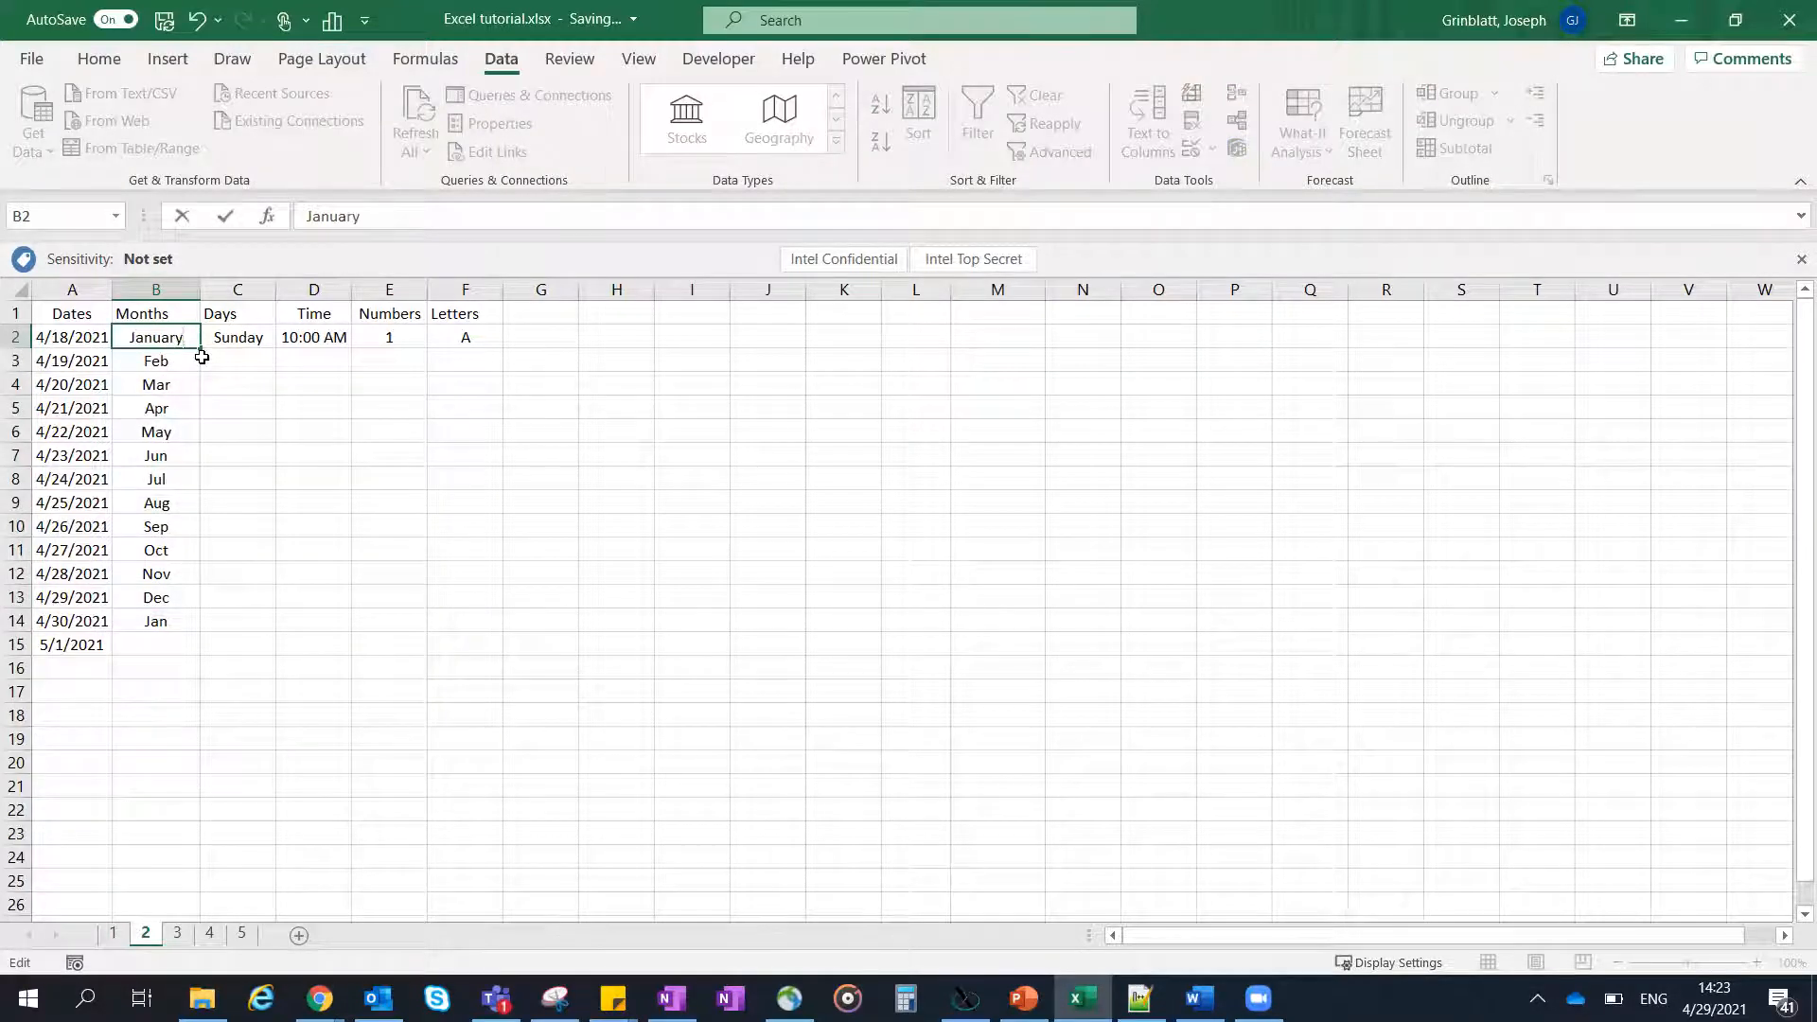
key("Return")
left_click(179, 339)
left_click_drag(200, 349, 174, 654)
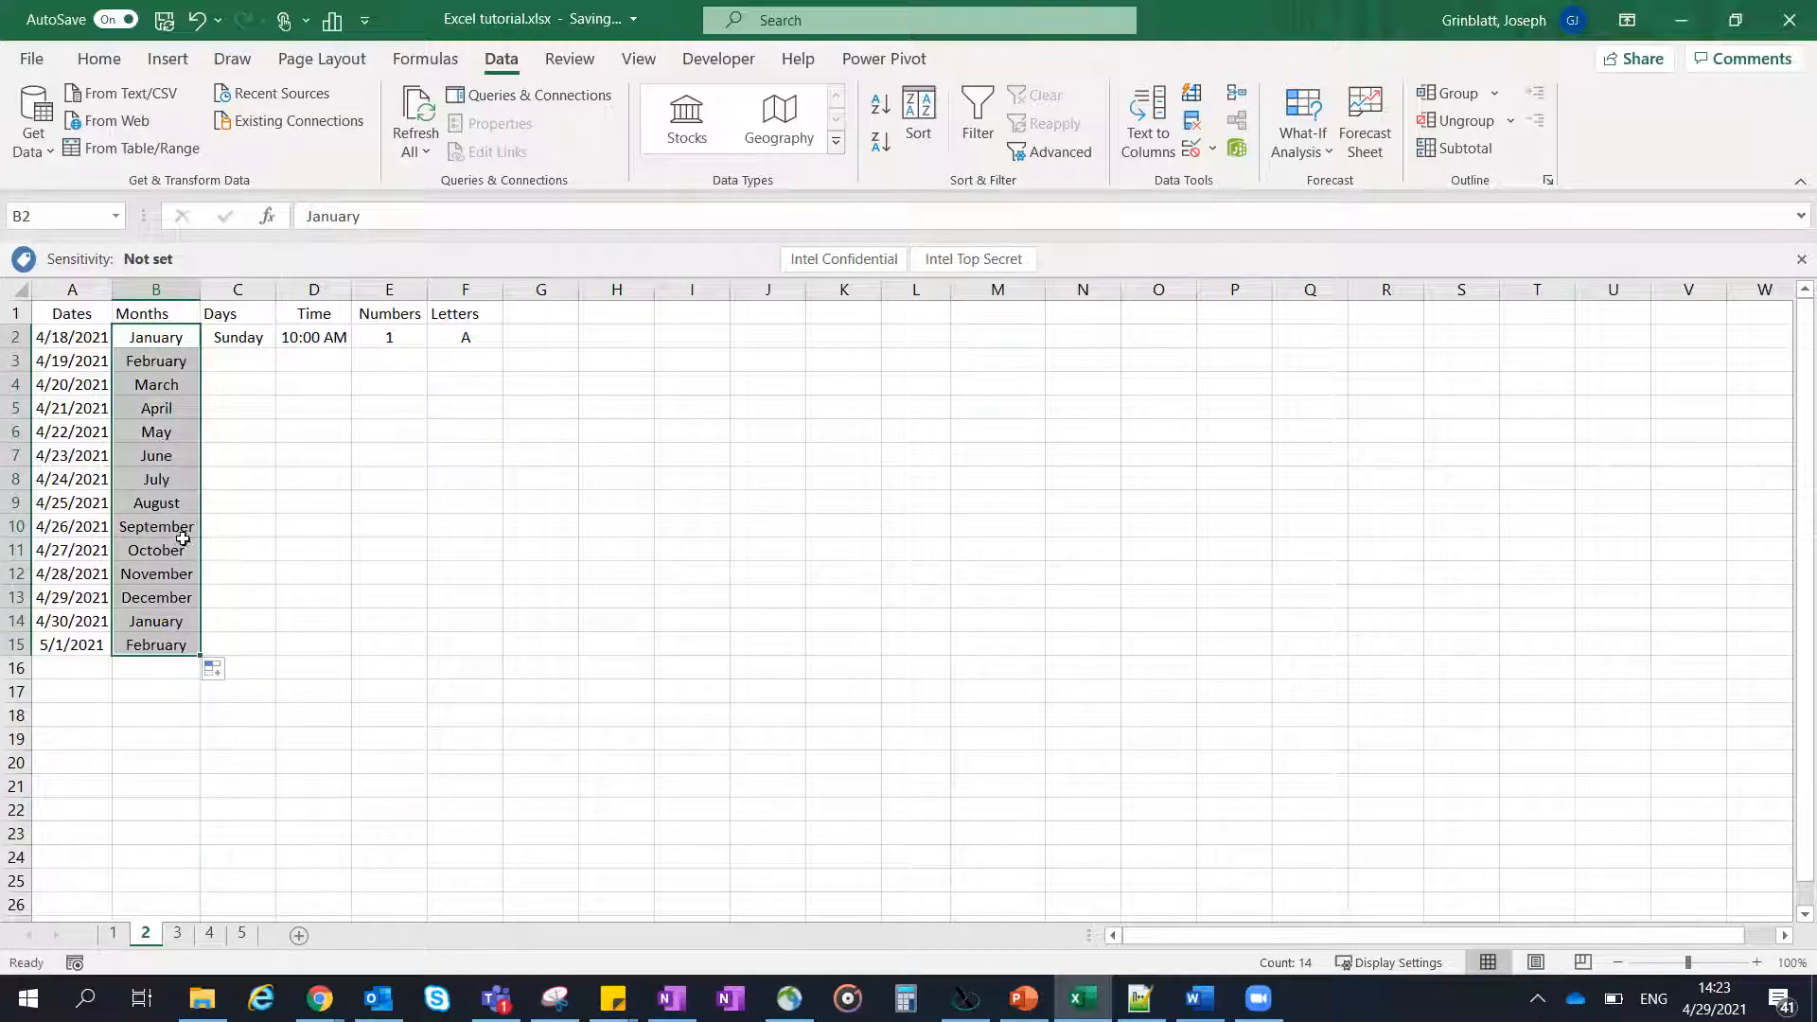
- Fill the weekday series from C2 down to C13 and the hourly time series from D2 down to D10
left_click(236, 338)
left_click_drag(275, 349, 276, 602)
left_click_drag(350, 348, 332, 530)
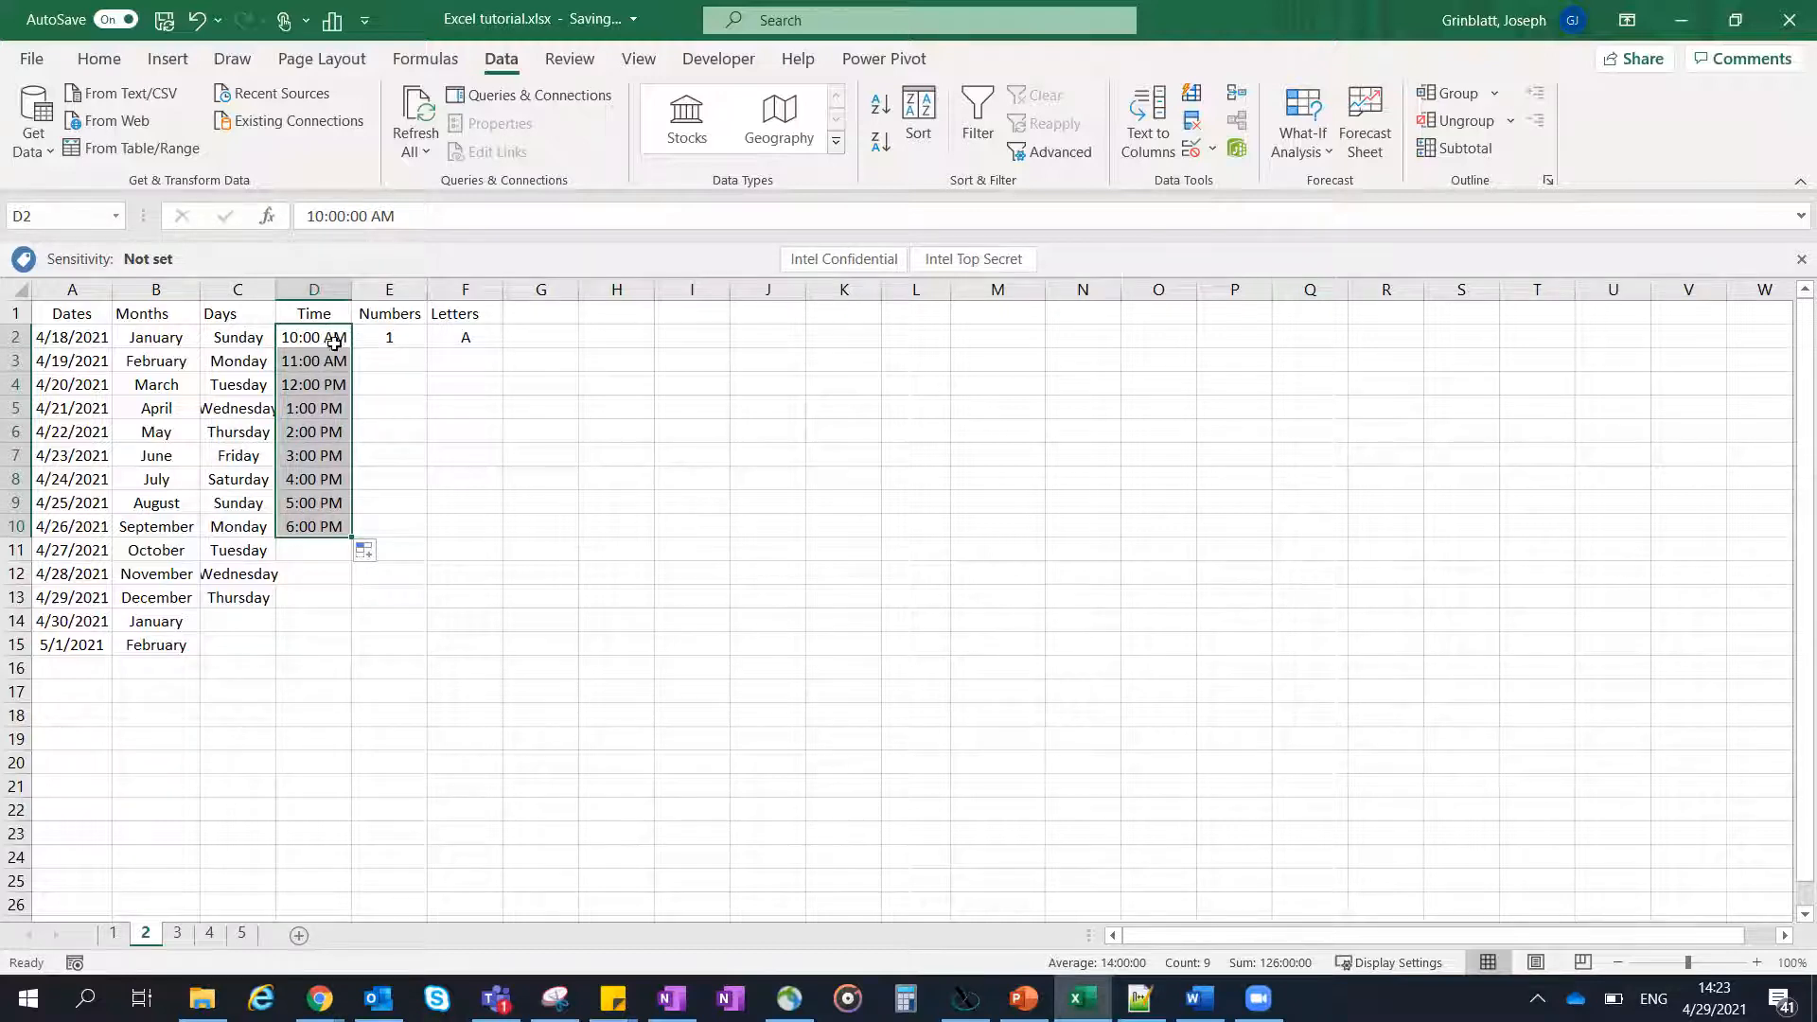
- Fill the number in E2 down to E11 as plain copies, and undo the fill
left_click(378, 338)
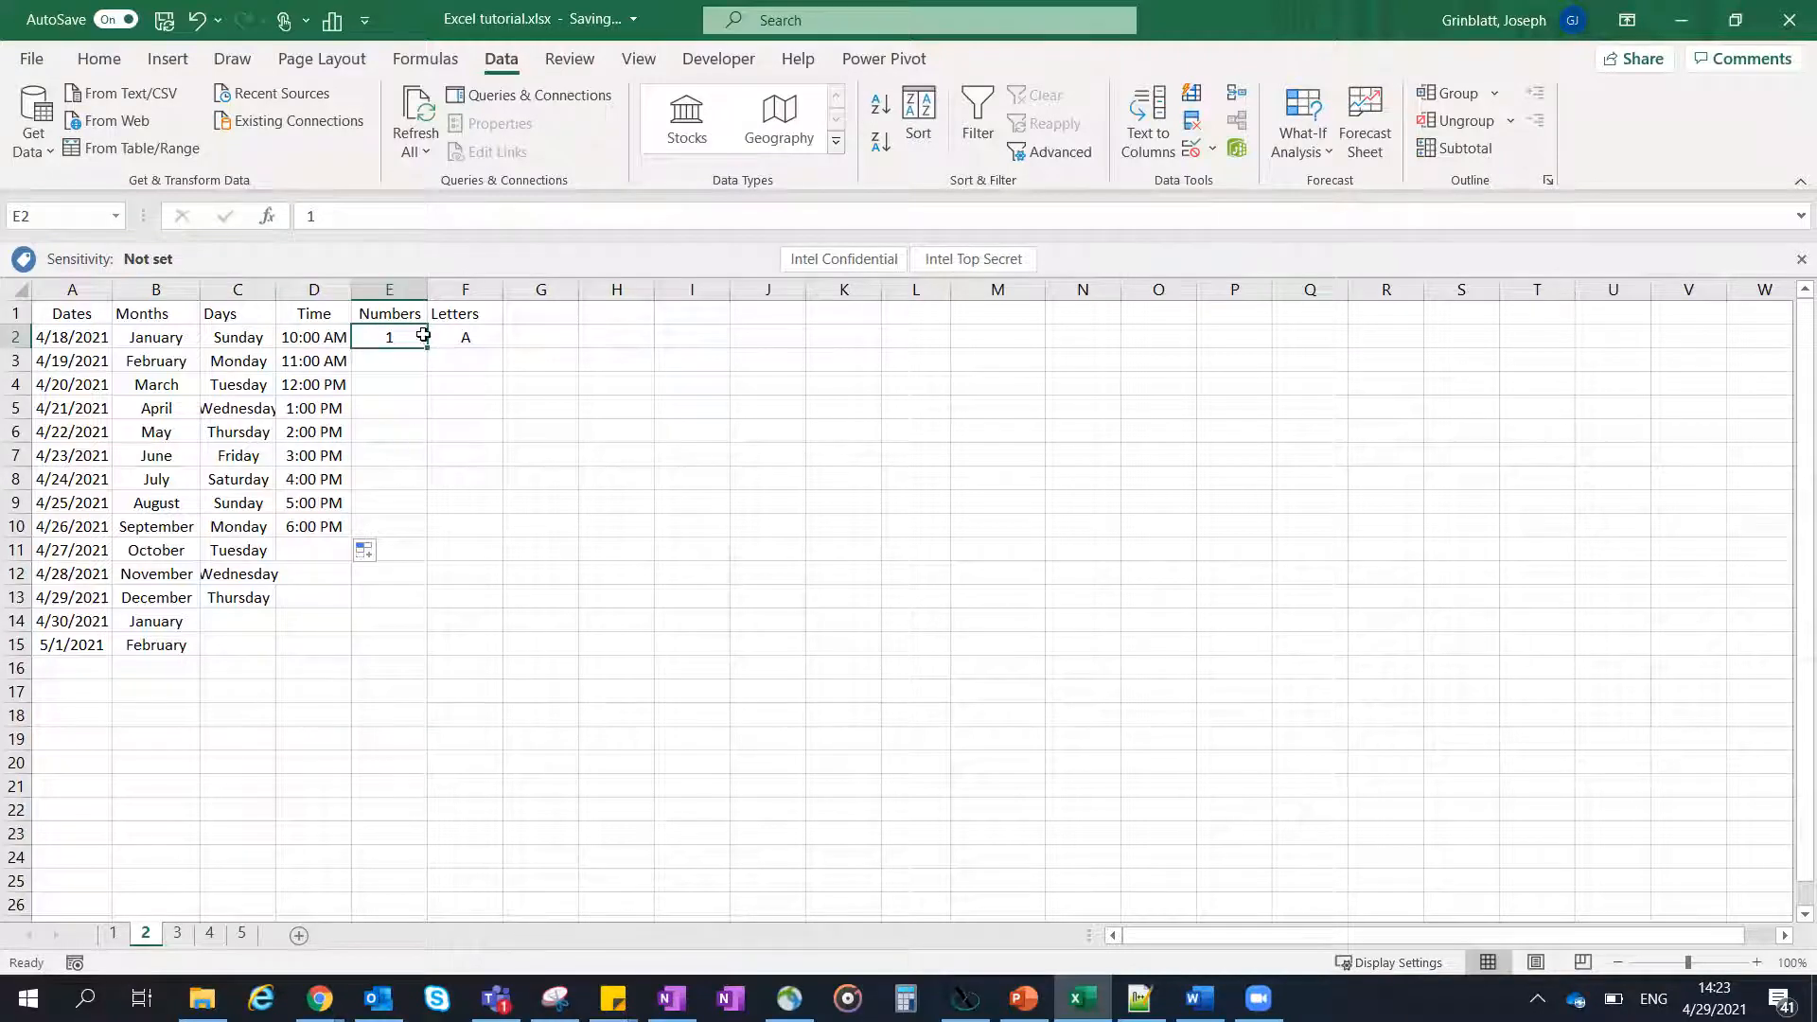
left_click_drag(431, 350, 386, 554)
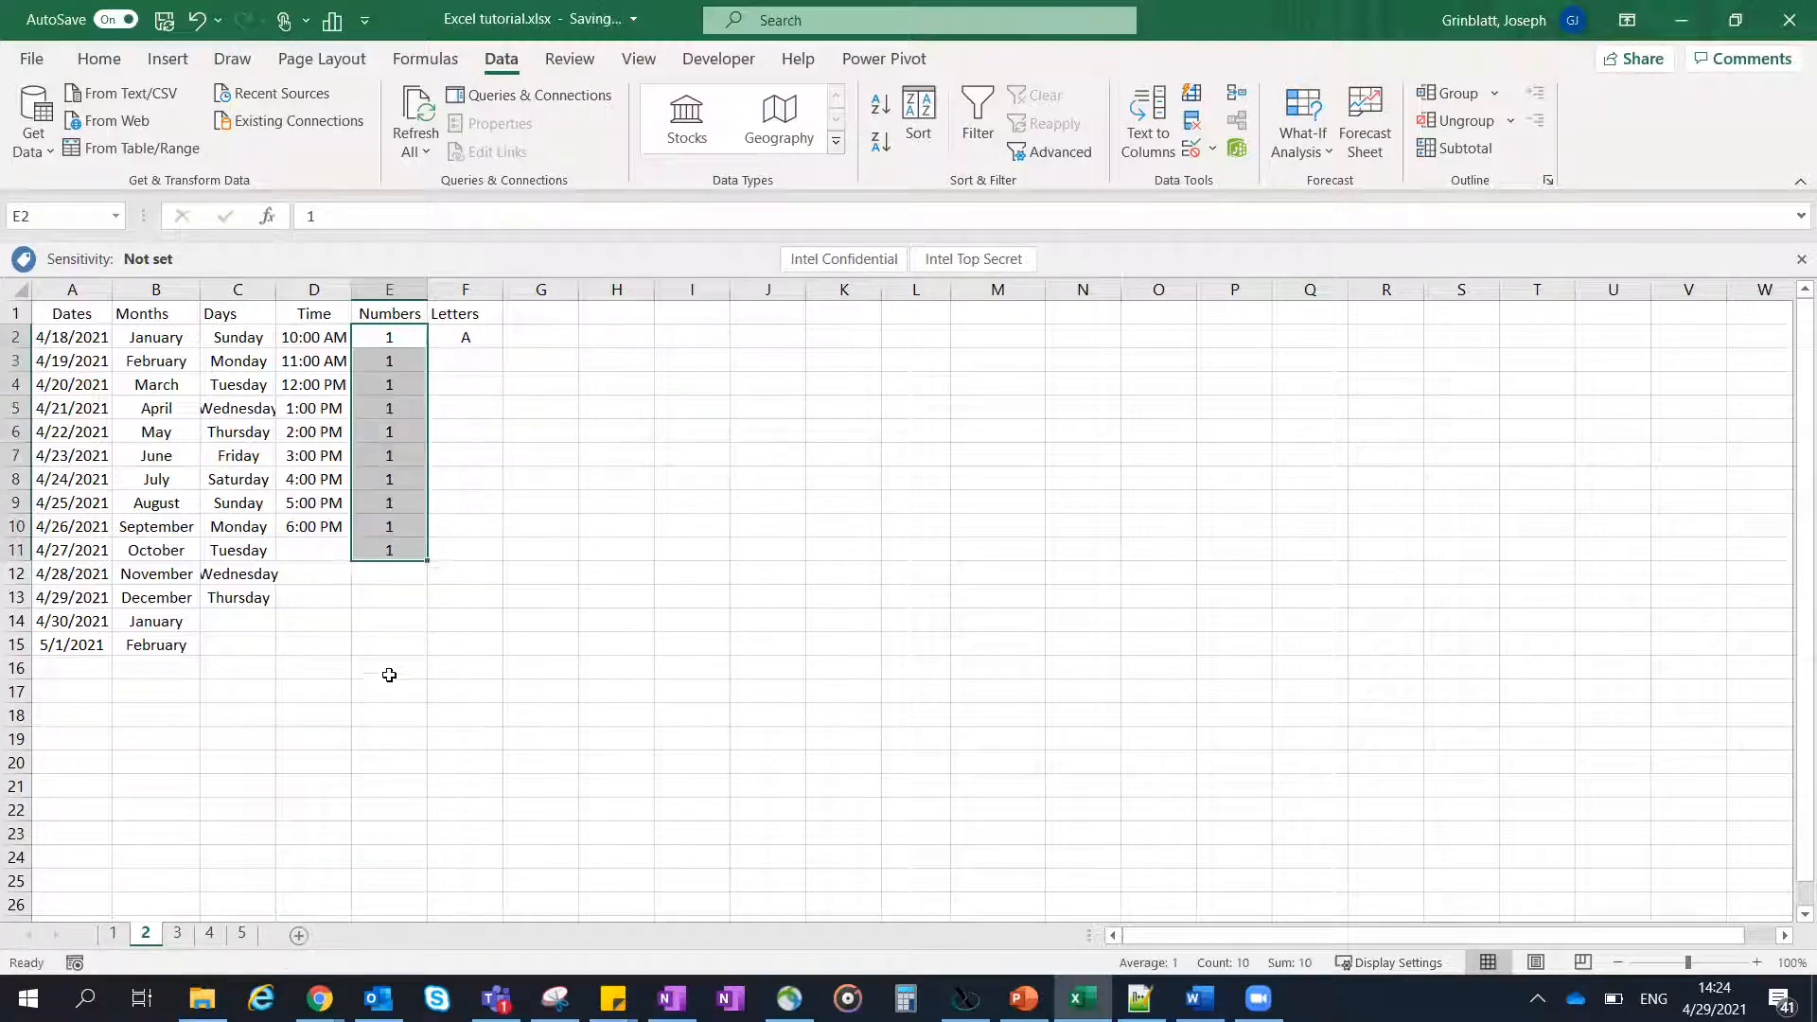
key("ctrl+z")
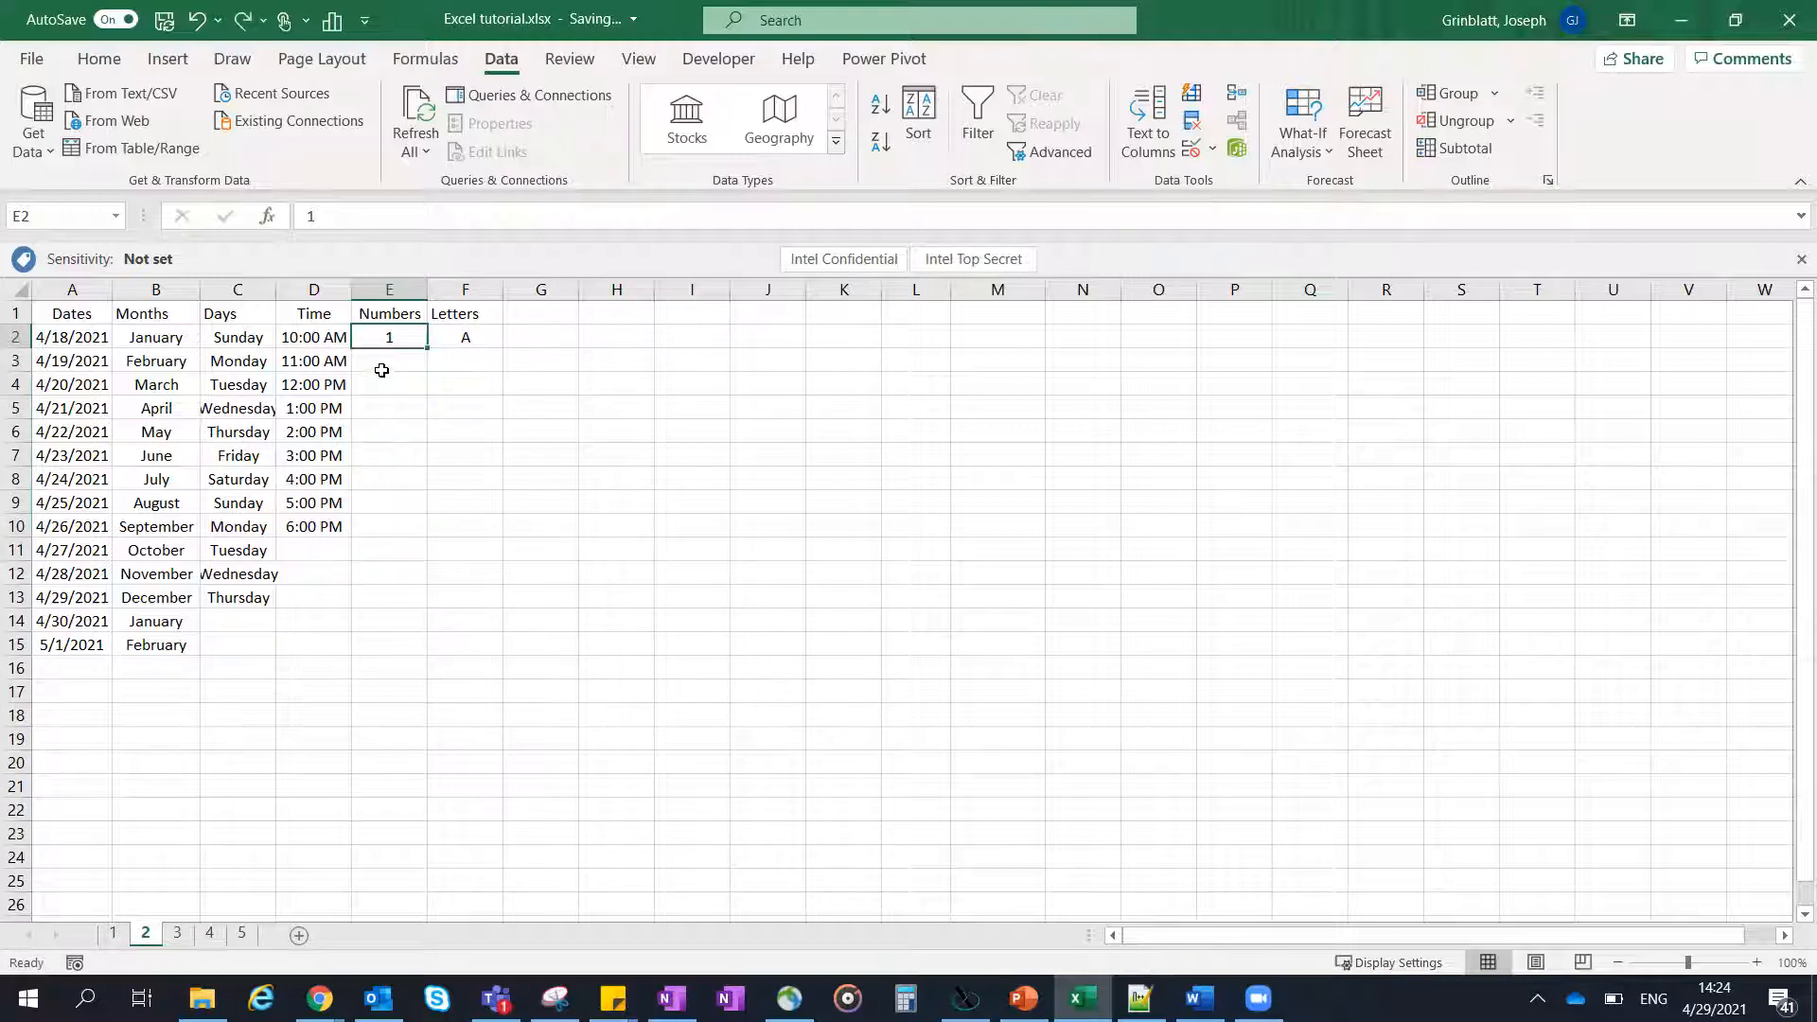
- Fill the Numbers column from E2 down to E11 as a series increasing by one, from 1 to 10
left_click(399, 360)
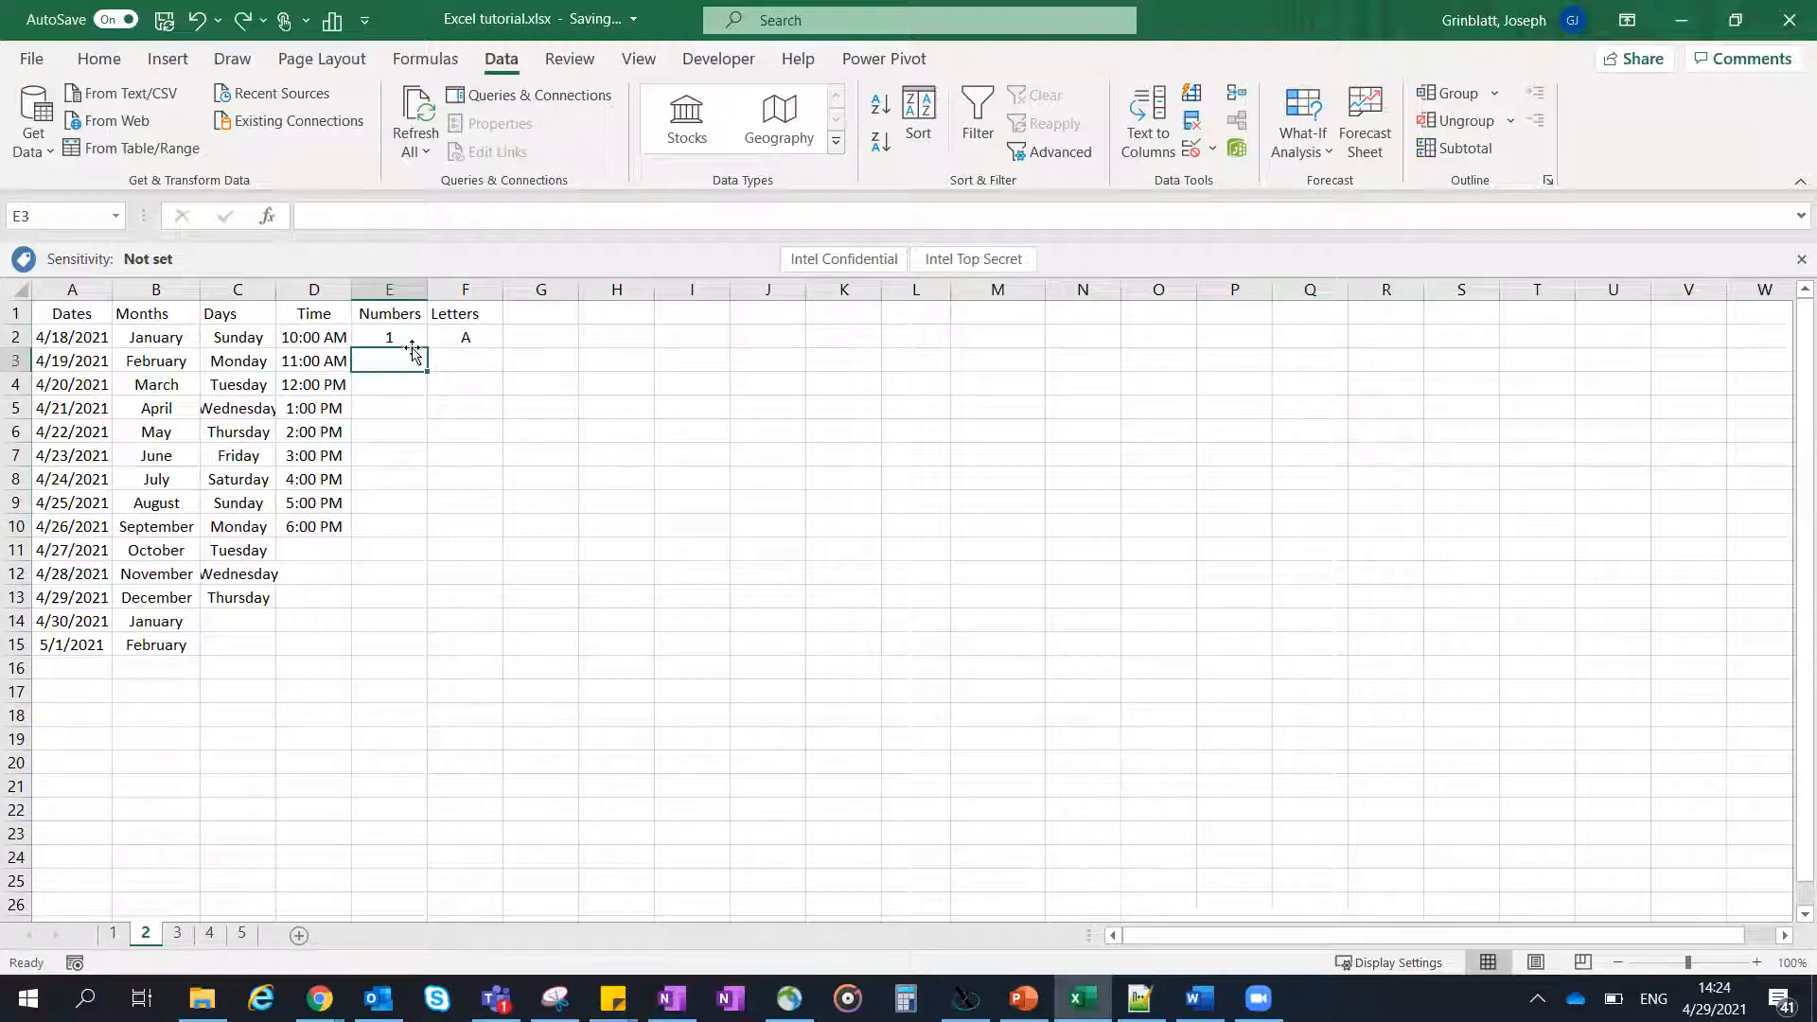
left_click(409, 337)
left_click_drag(425, 348, 416, 566)
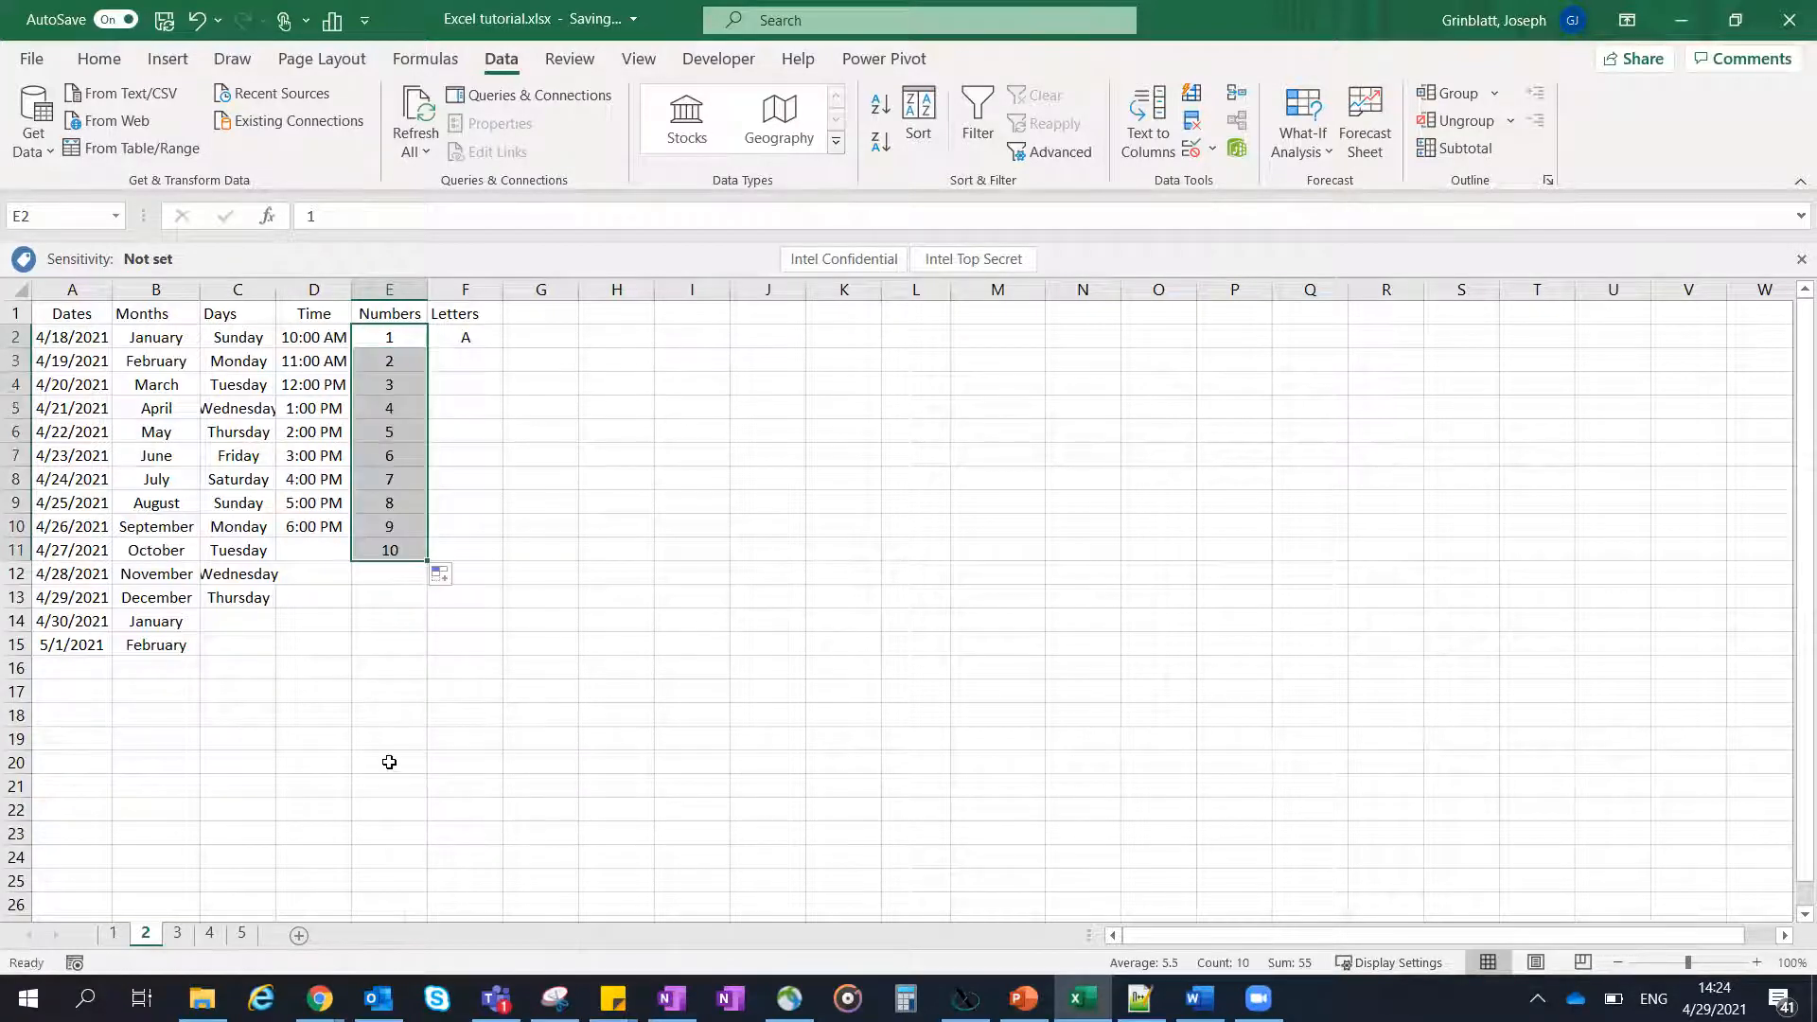
- Undo the Numbers fill, repeat the series from E2 down to E11, and undo it again
key("ctrl+z")
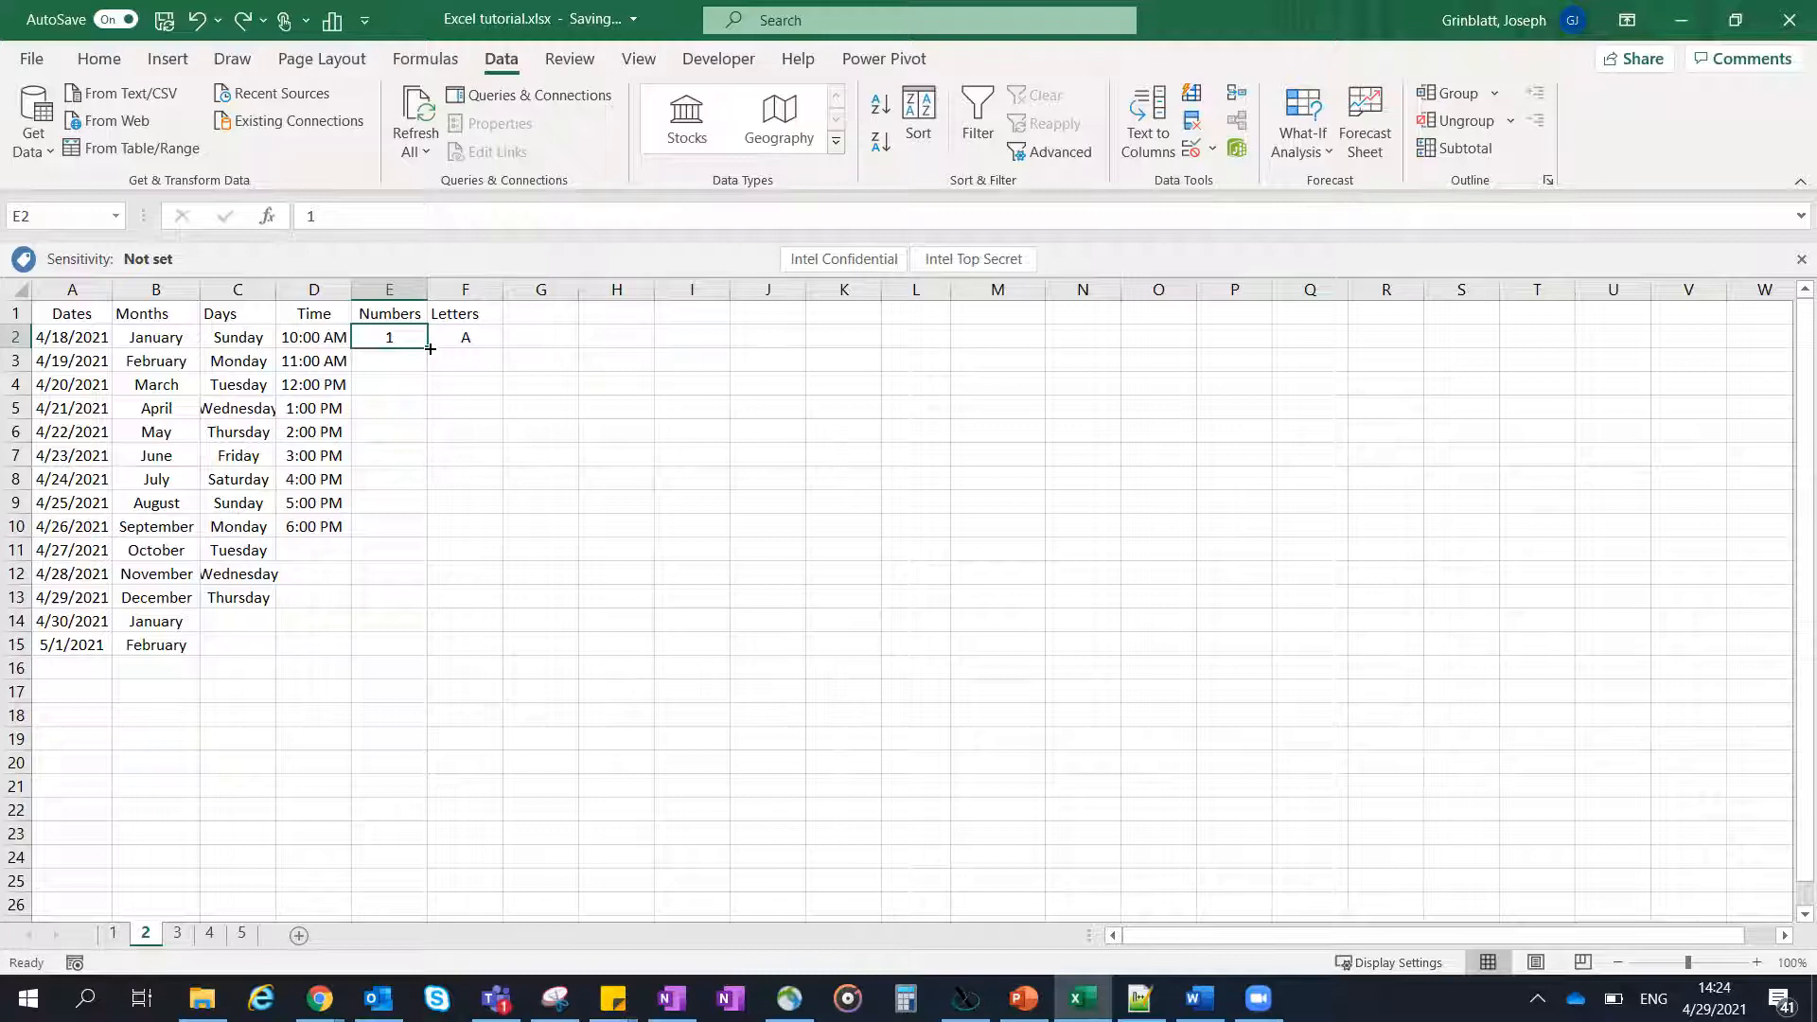
left_click_drag(431, 348, 393, 564)
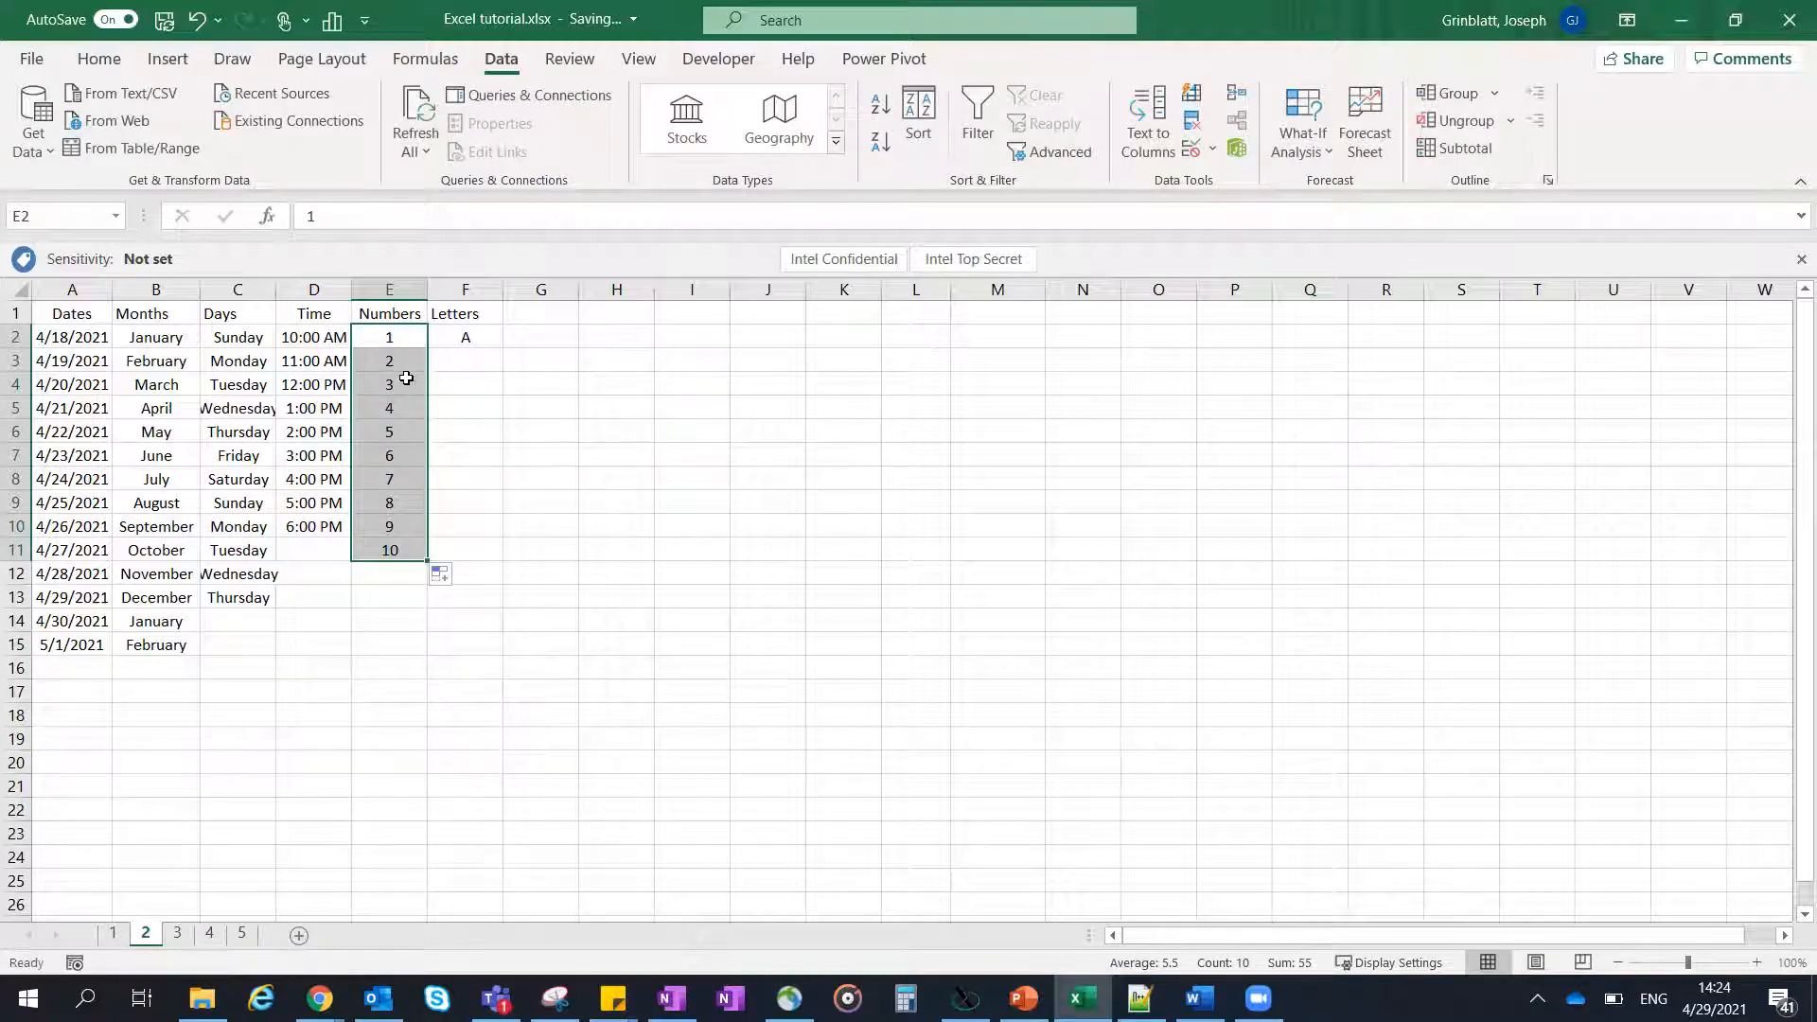
key("ctrl+z")
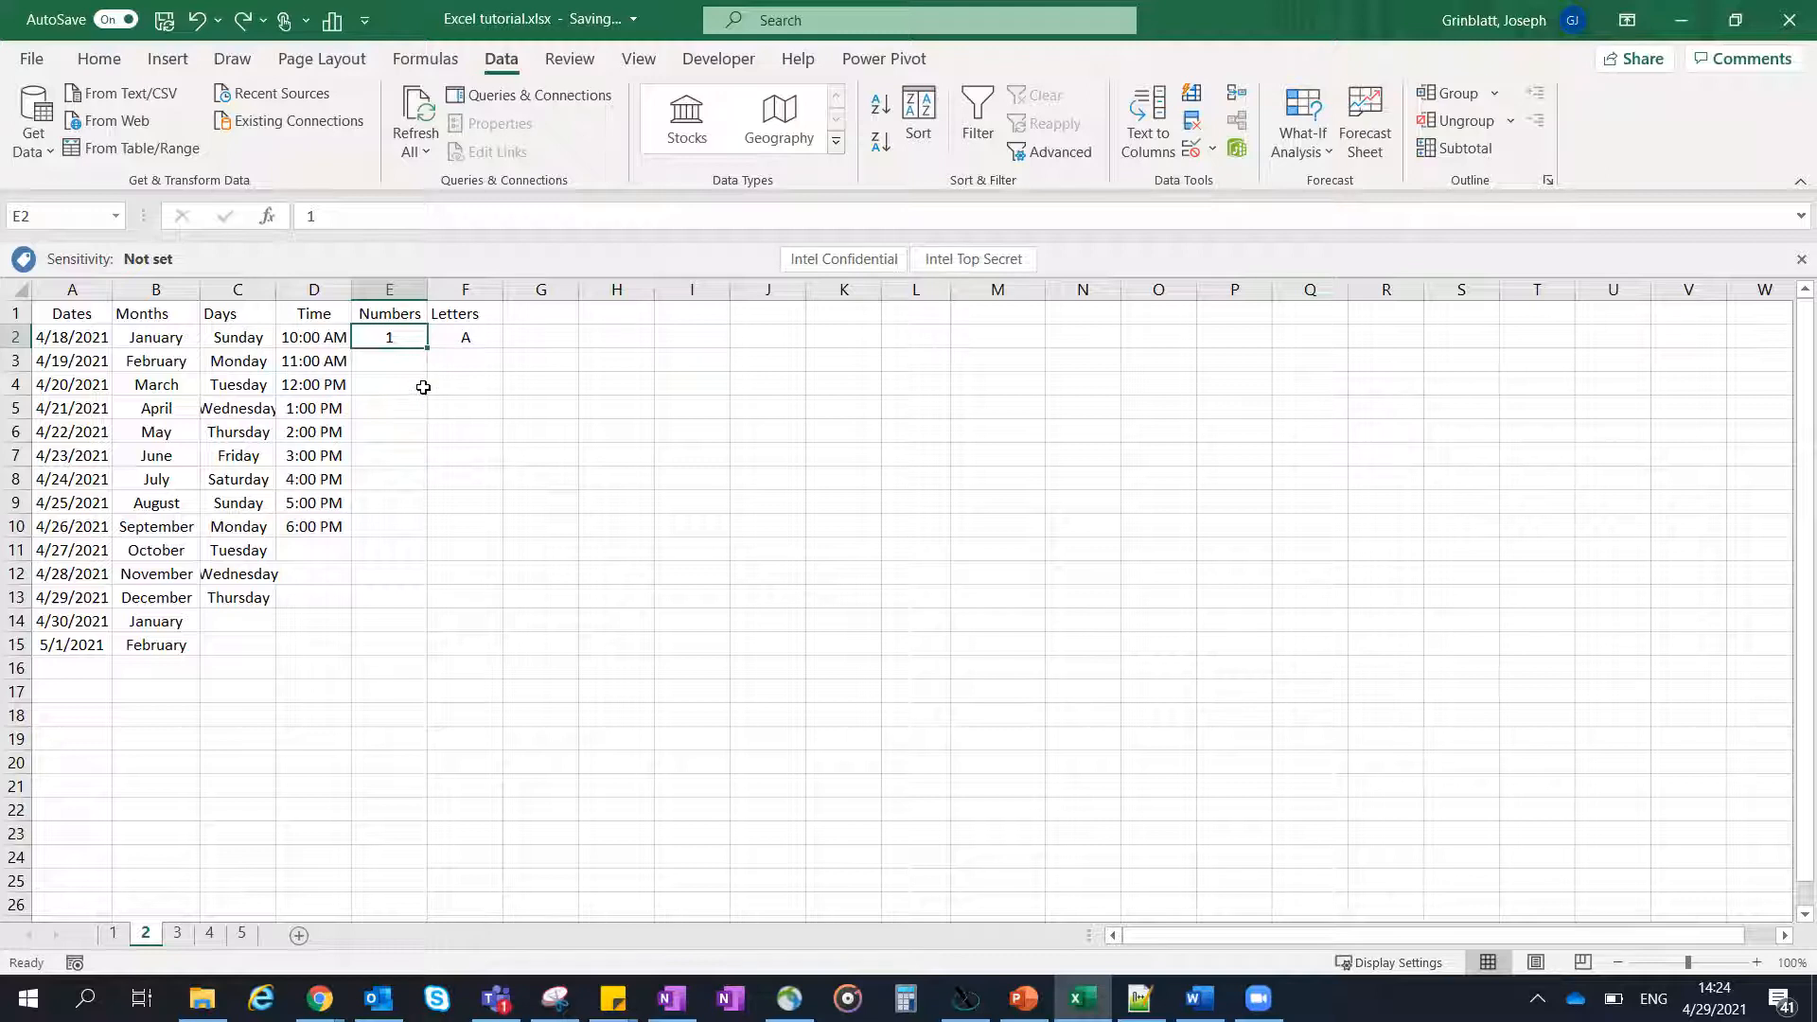
left_click(403, 361)
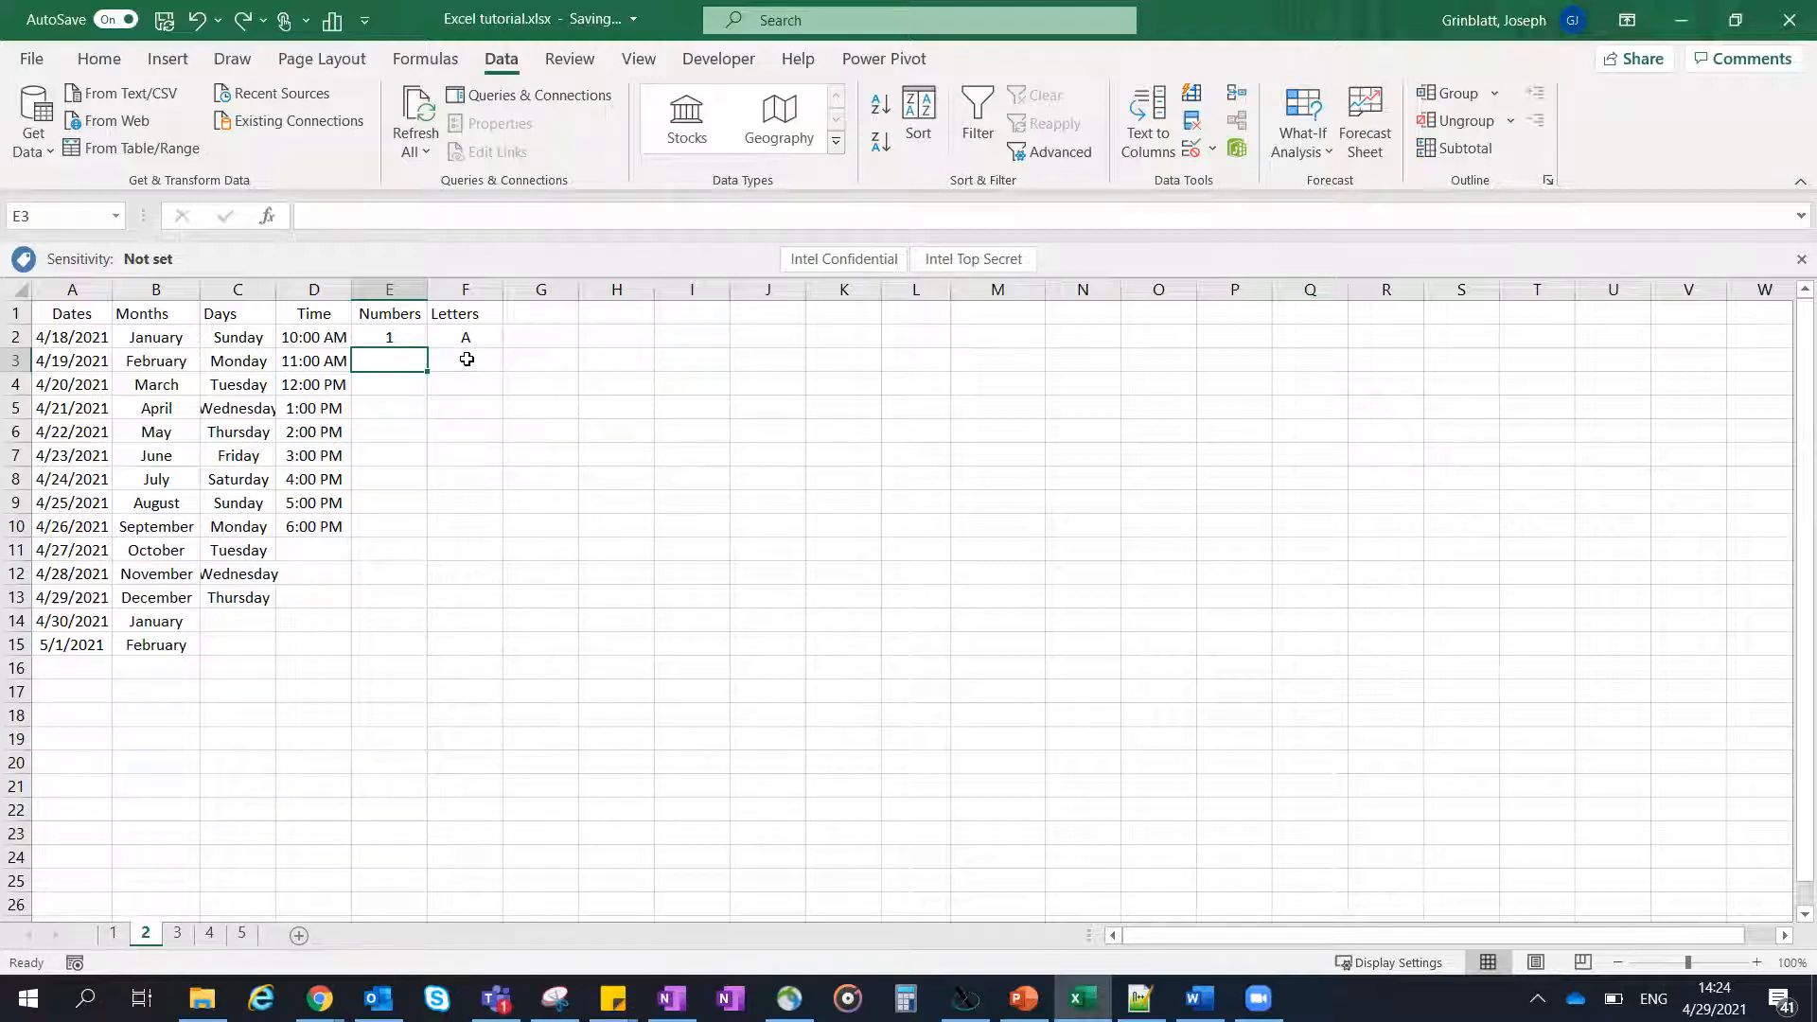
- Enter a lowercase a in H2, try filling it down column H, and undo the entry
left_click(598, 343)
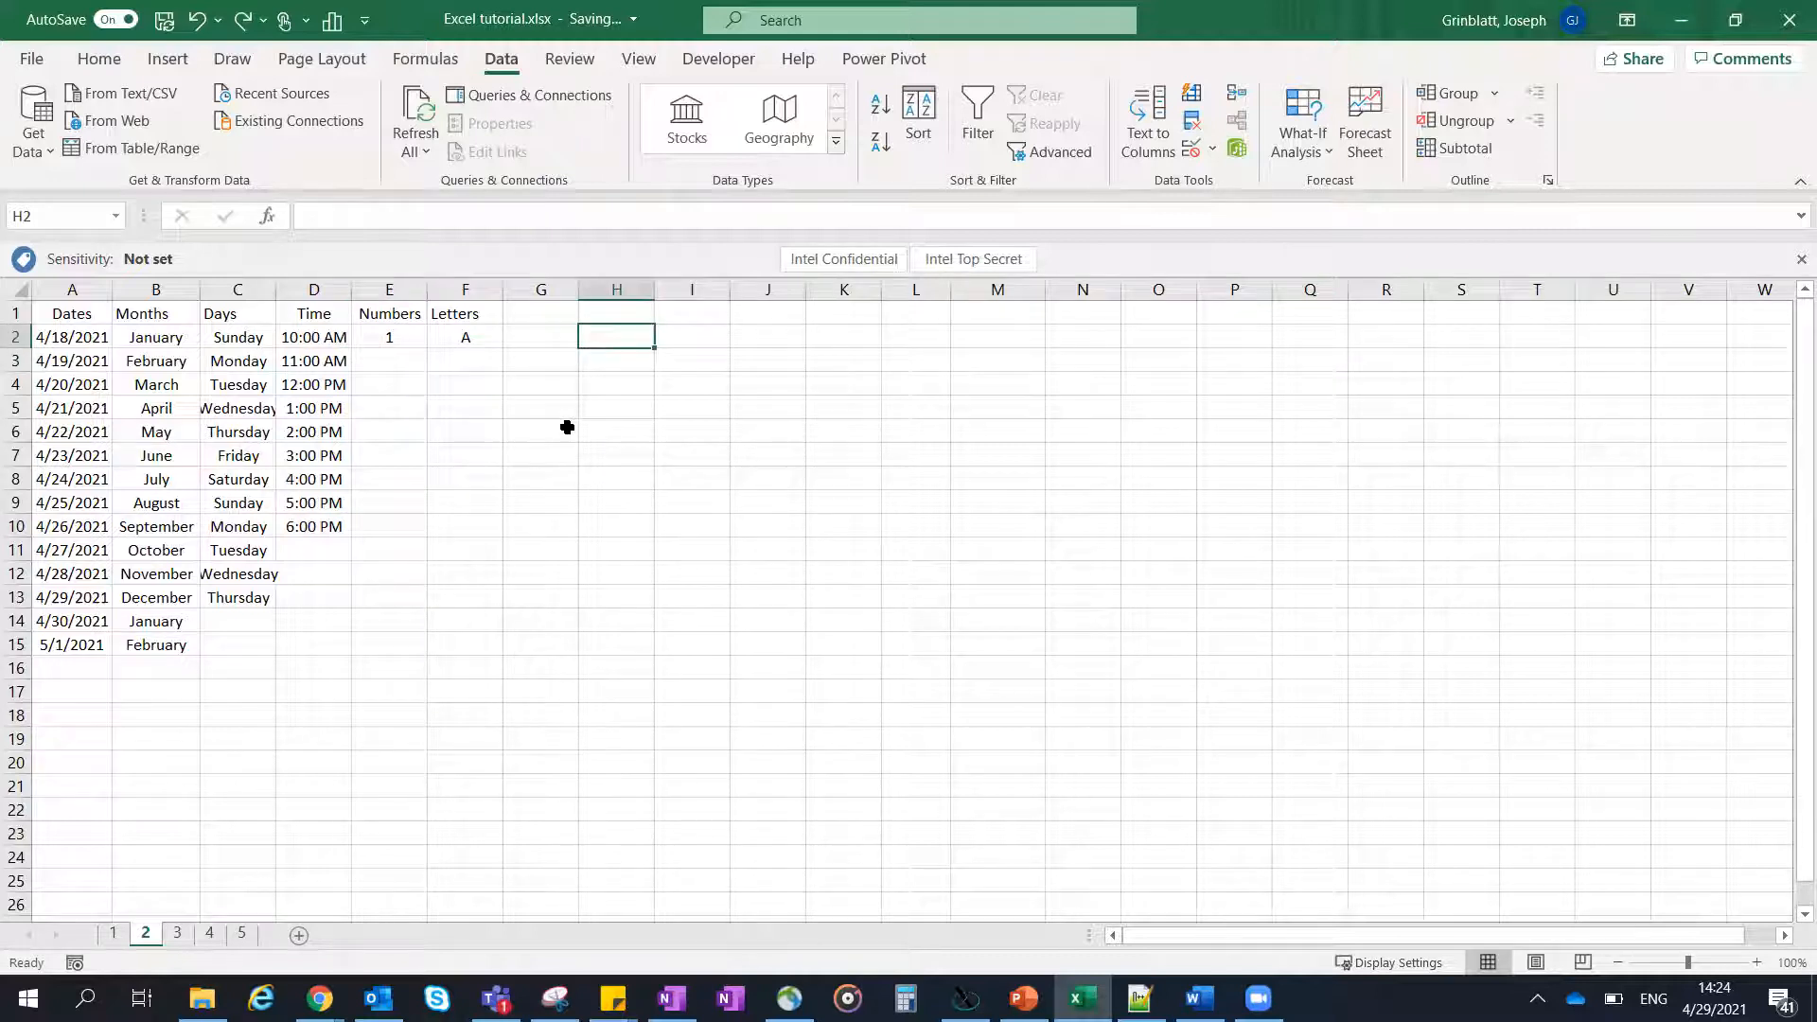
type("a")
left_click(601, 341)
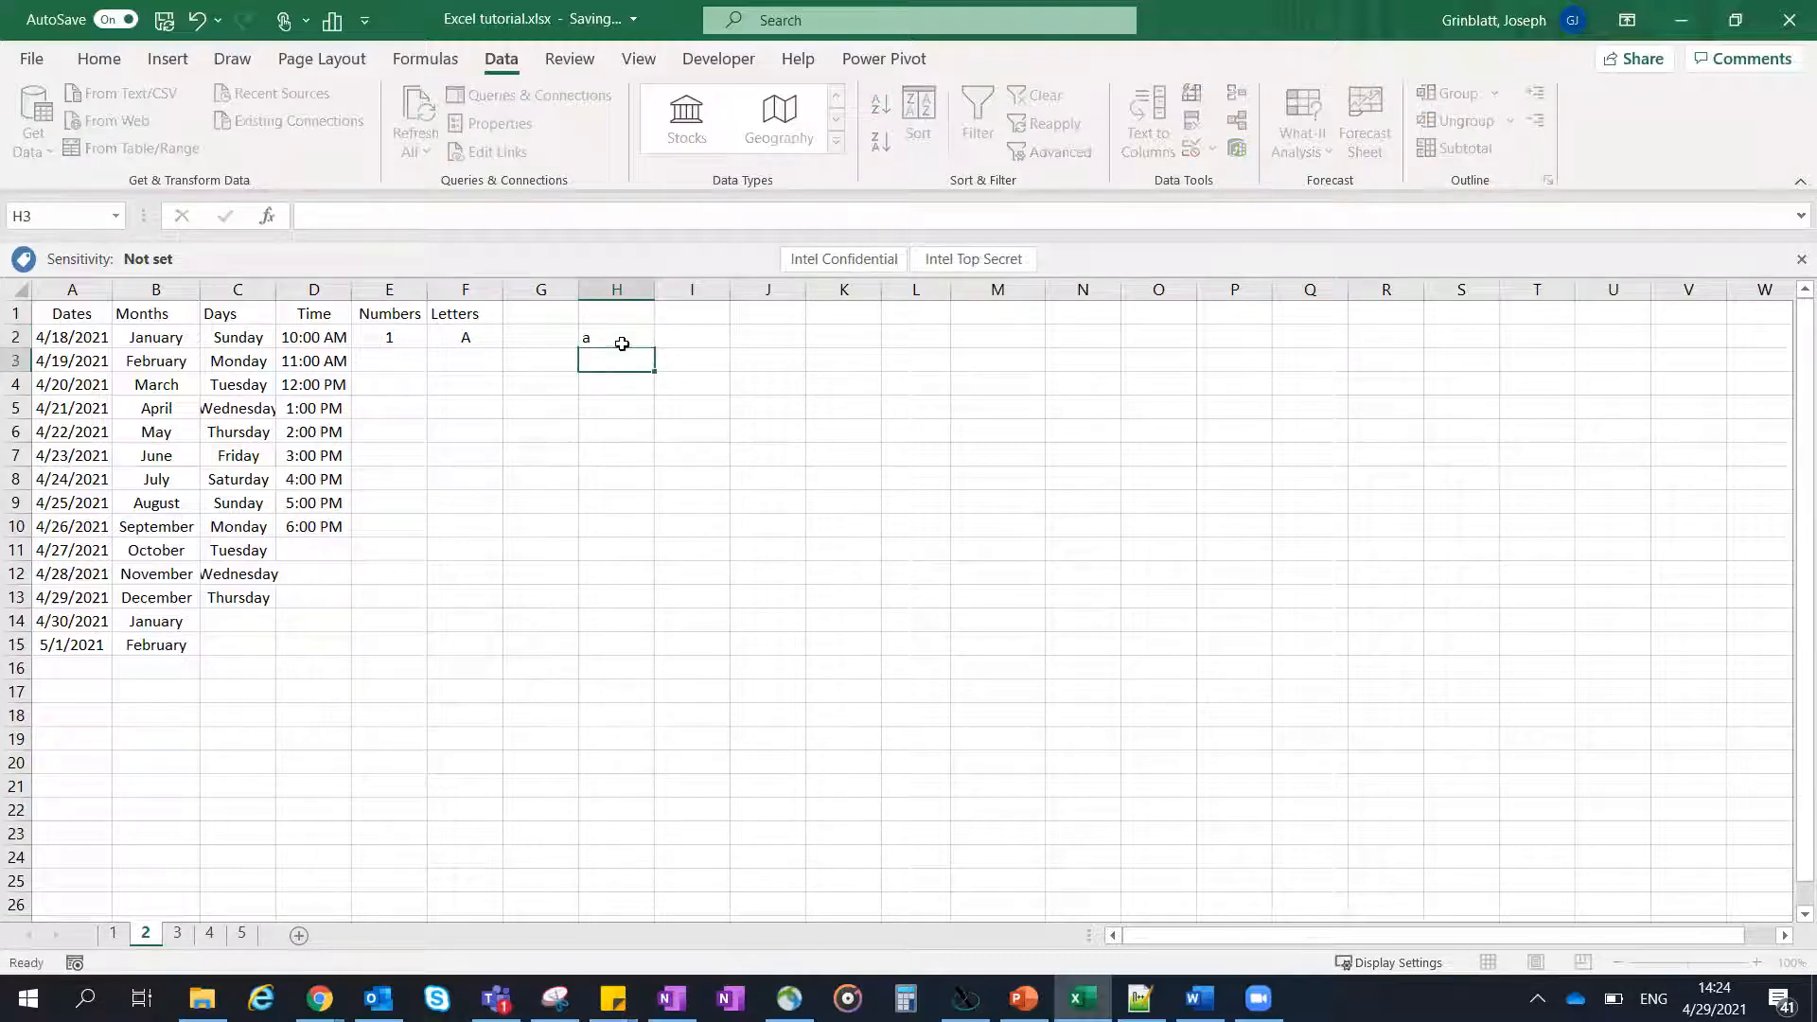
left_click_drag(655, 348, 662, 384)
left_click_drag(650, 450, 651, 445)
key("ctrl+z")
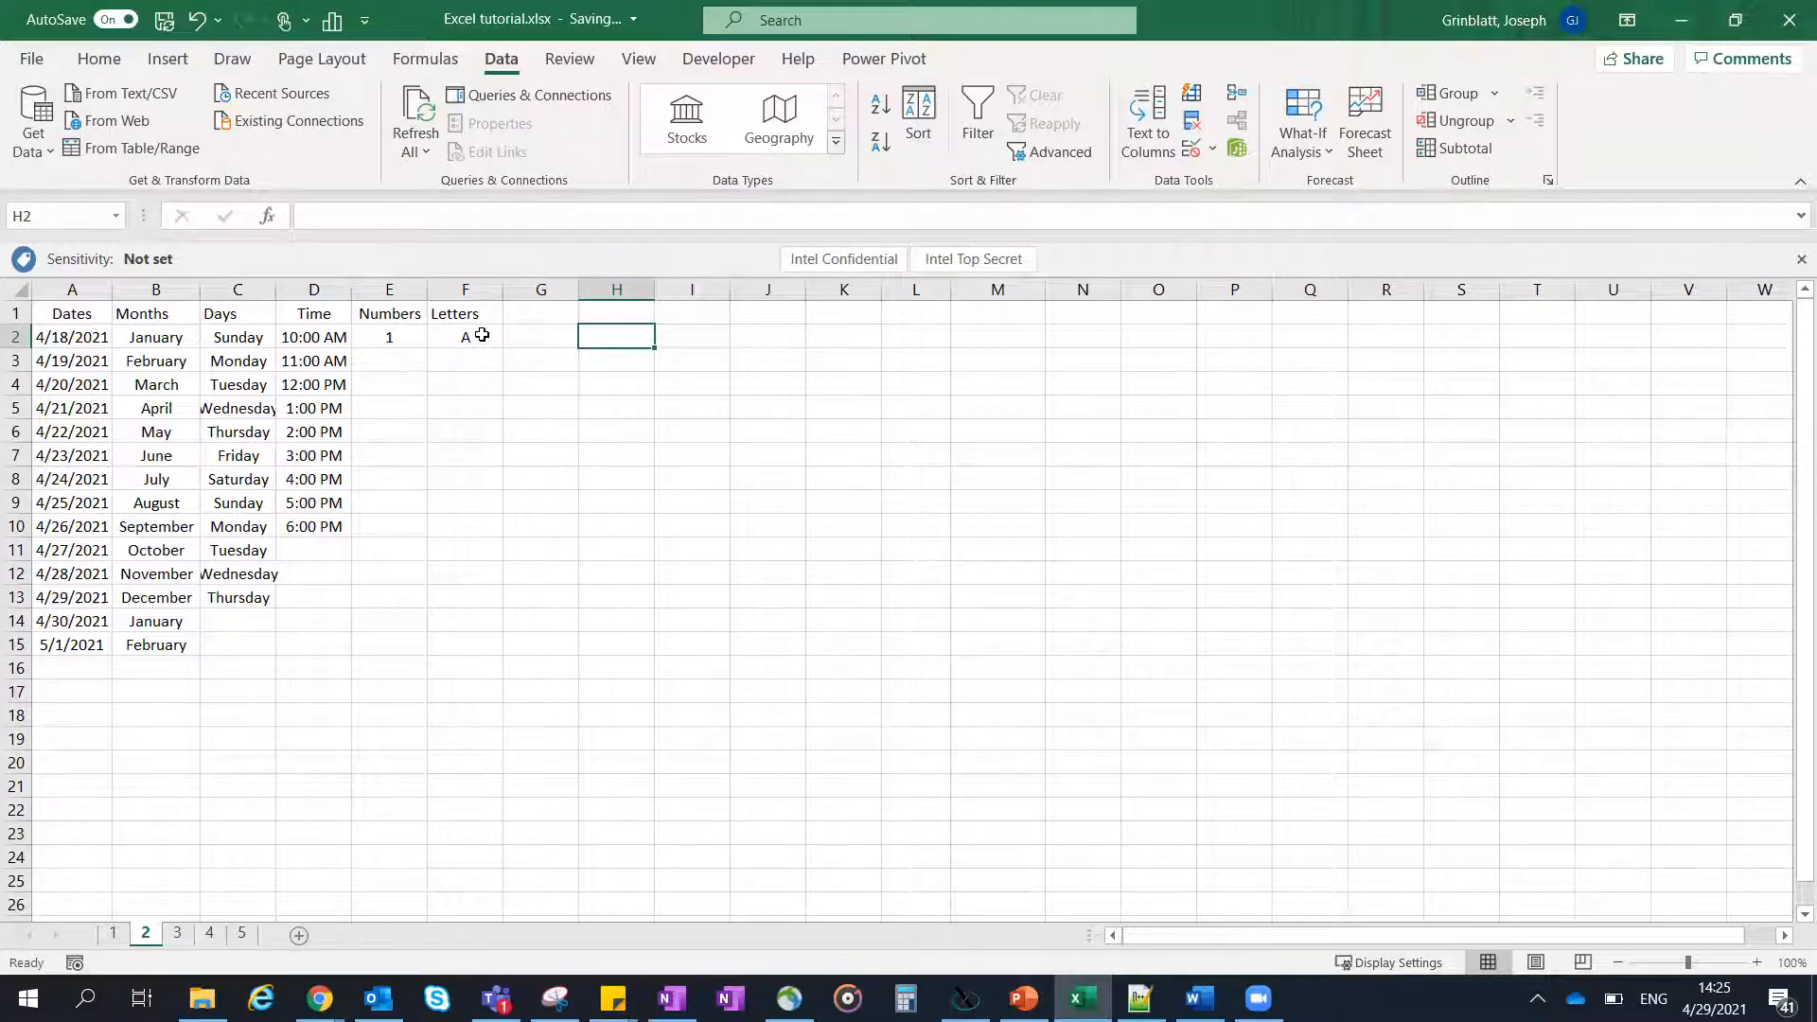
- Inspect the formula =CHAR(ROW(A65)) in F2, fill it down to F16, and undo the fill
left_click(480, 336)
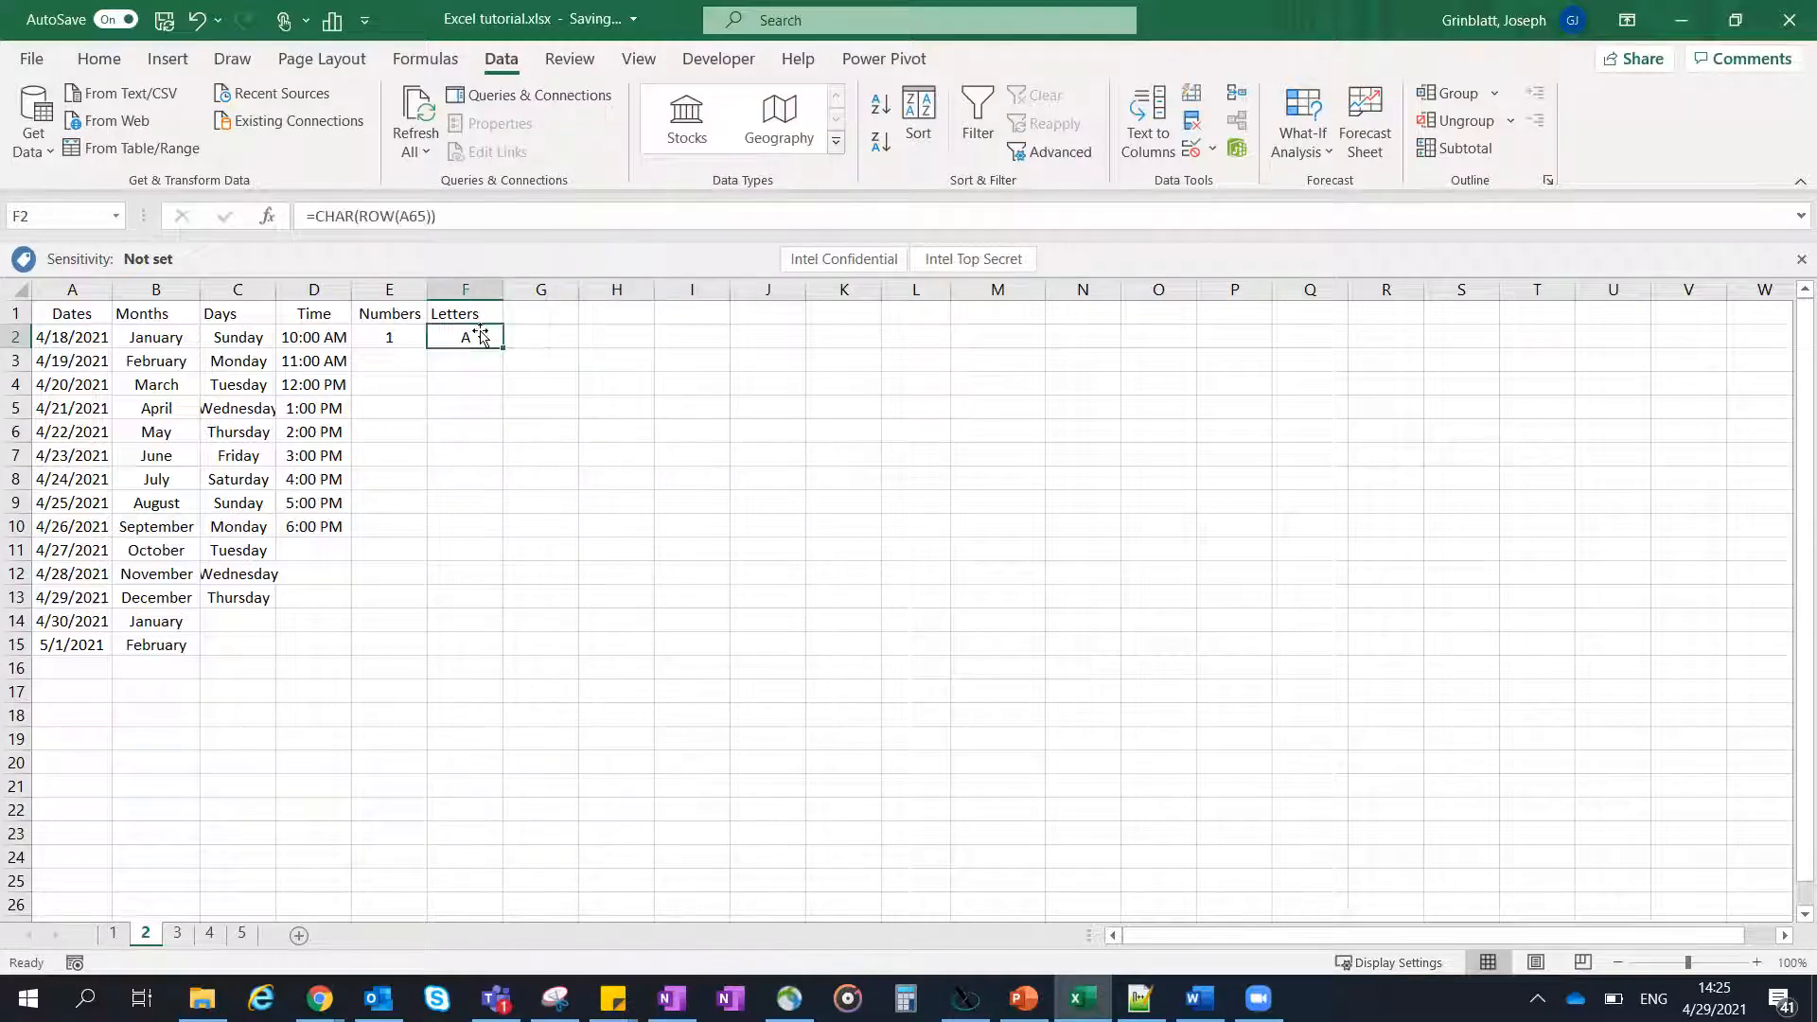
left_click_drag(446, 221, 298, 256)
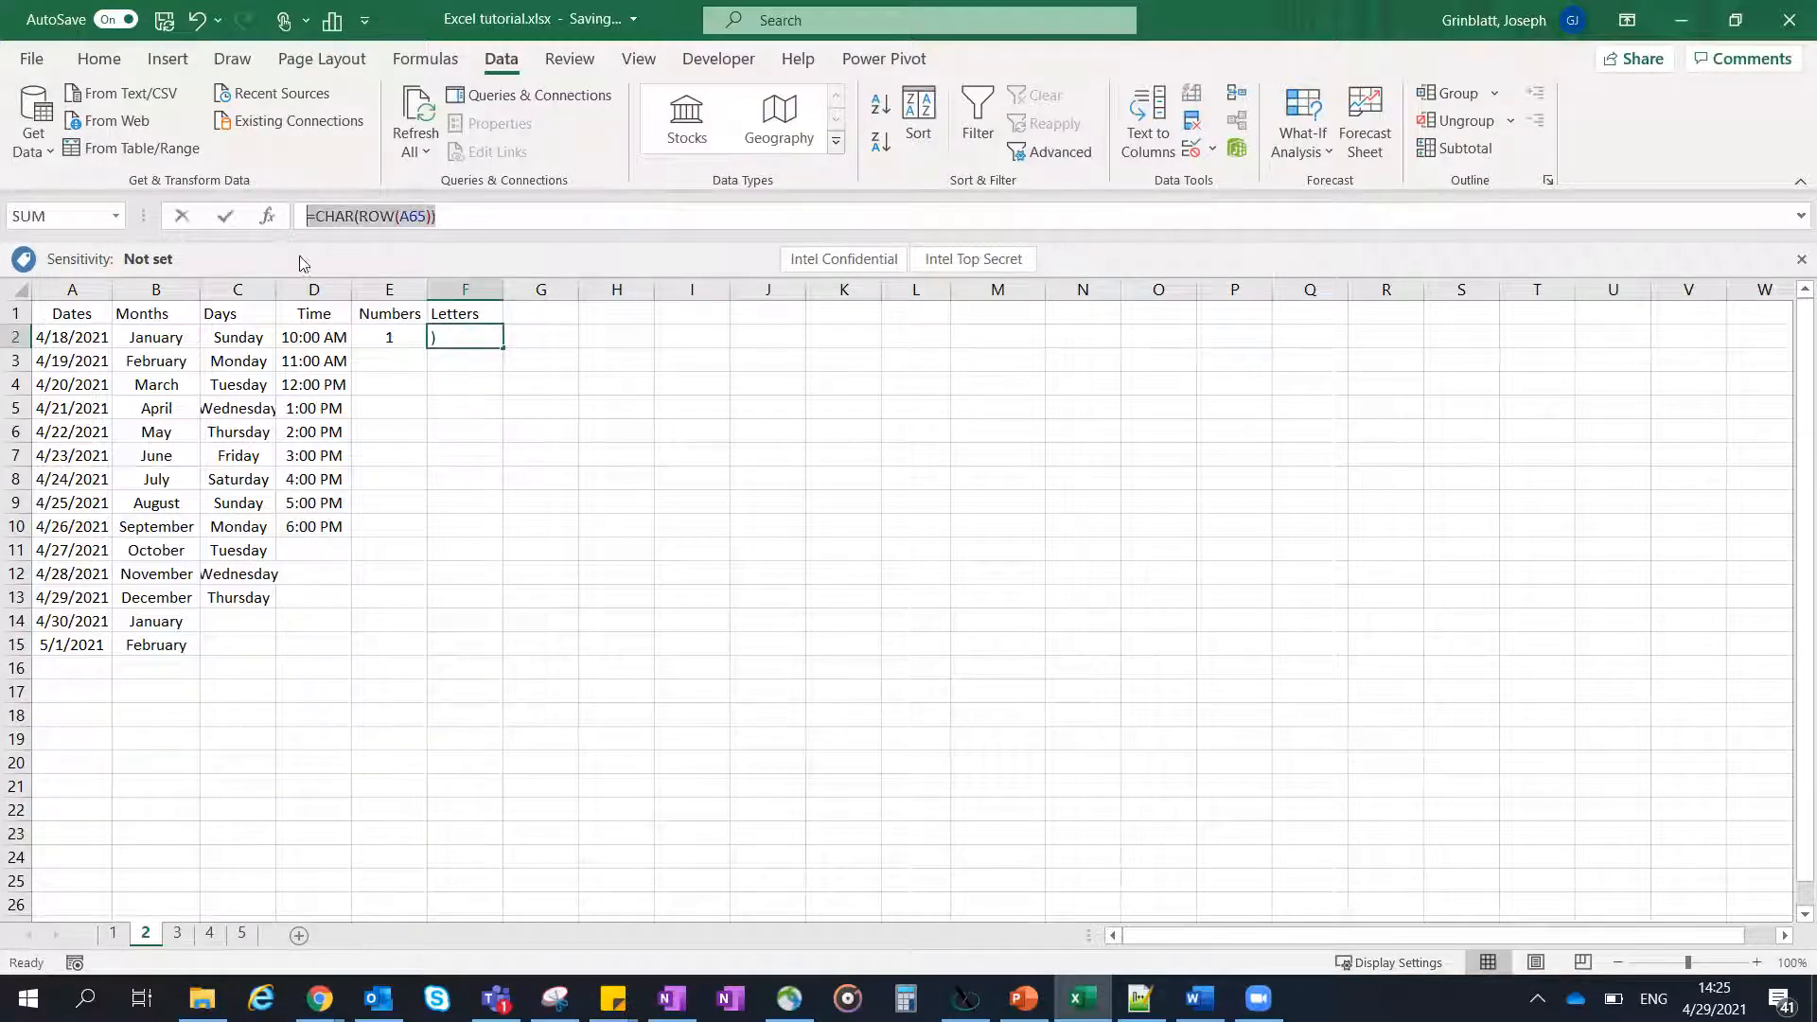
left_click(438, 215)
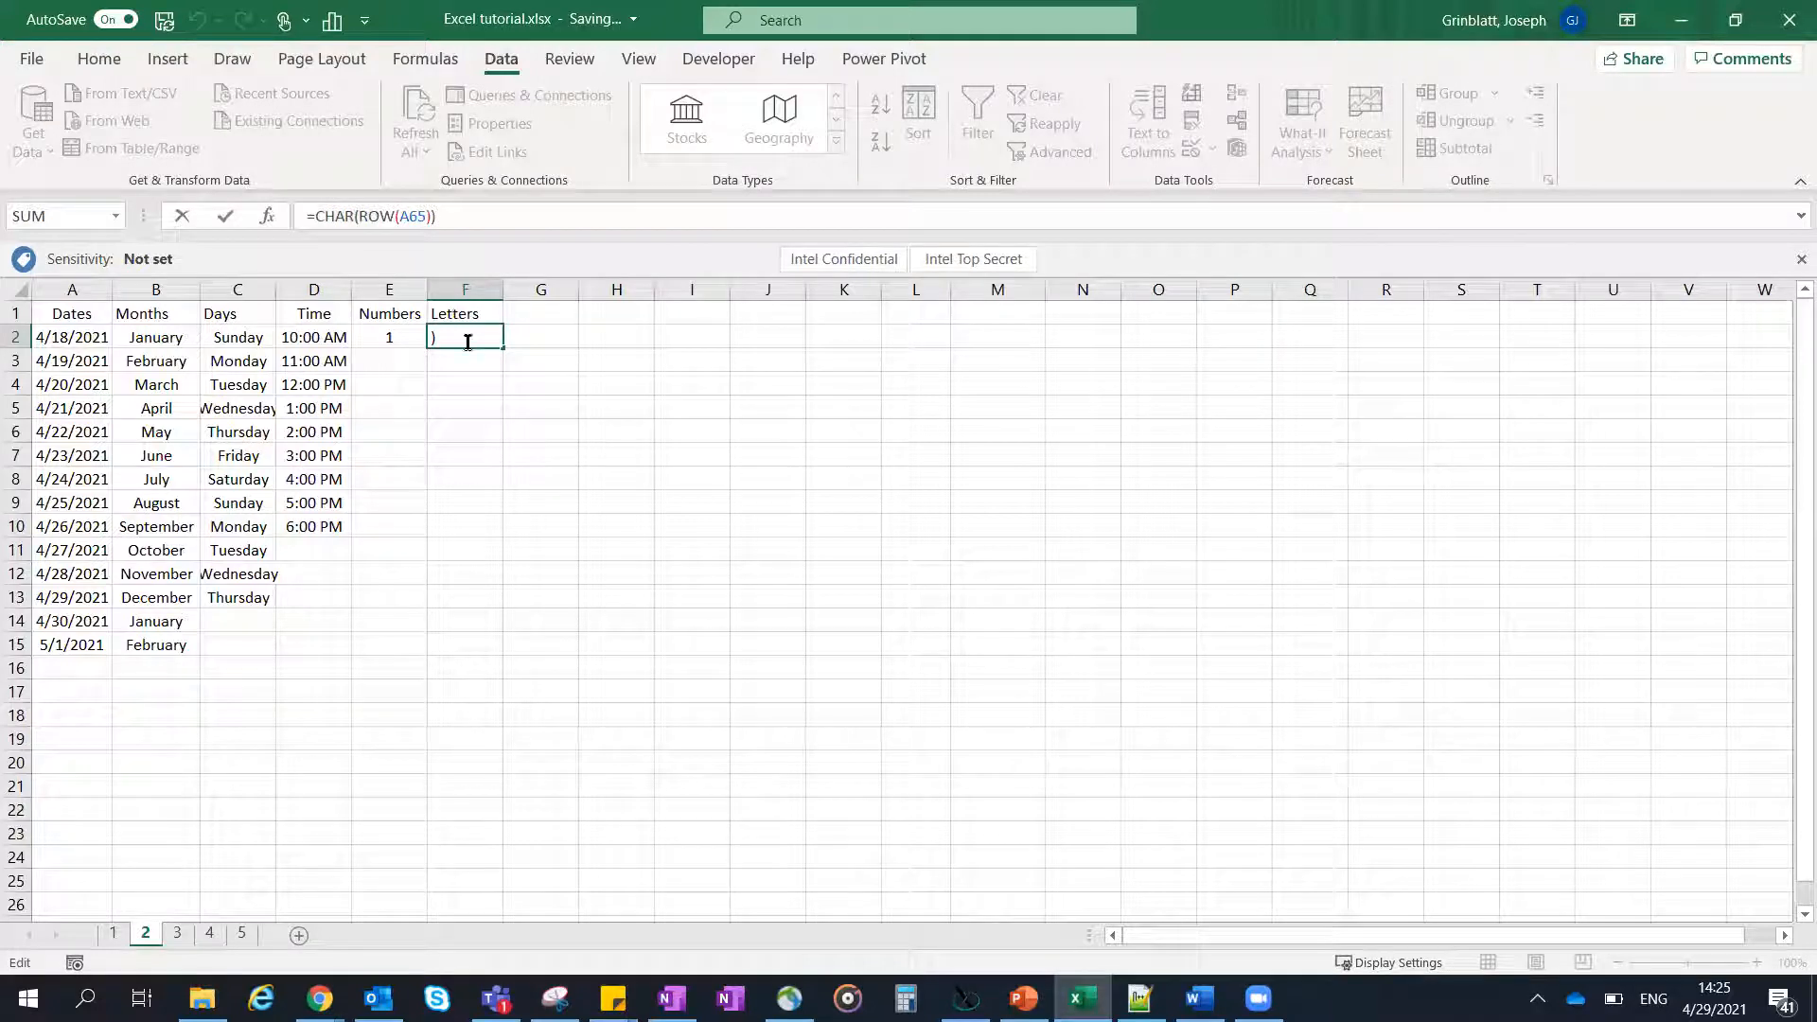
key("ctrl+Return")
left_click_drag(501, 348, 479, 679)
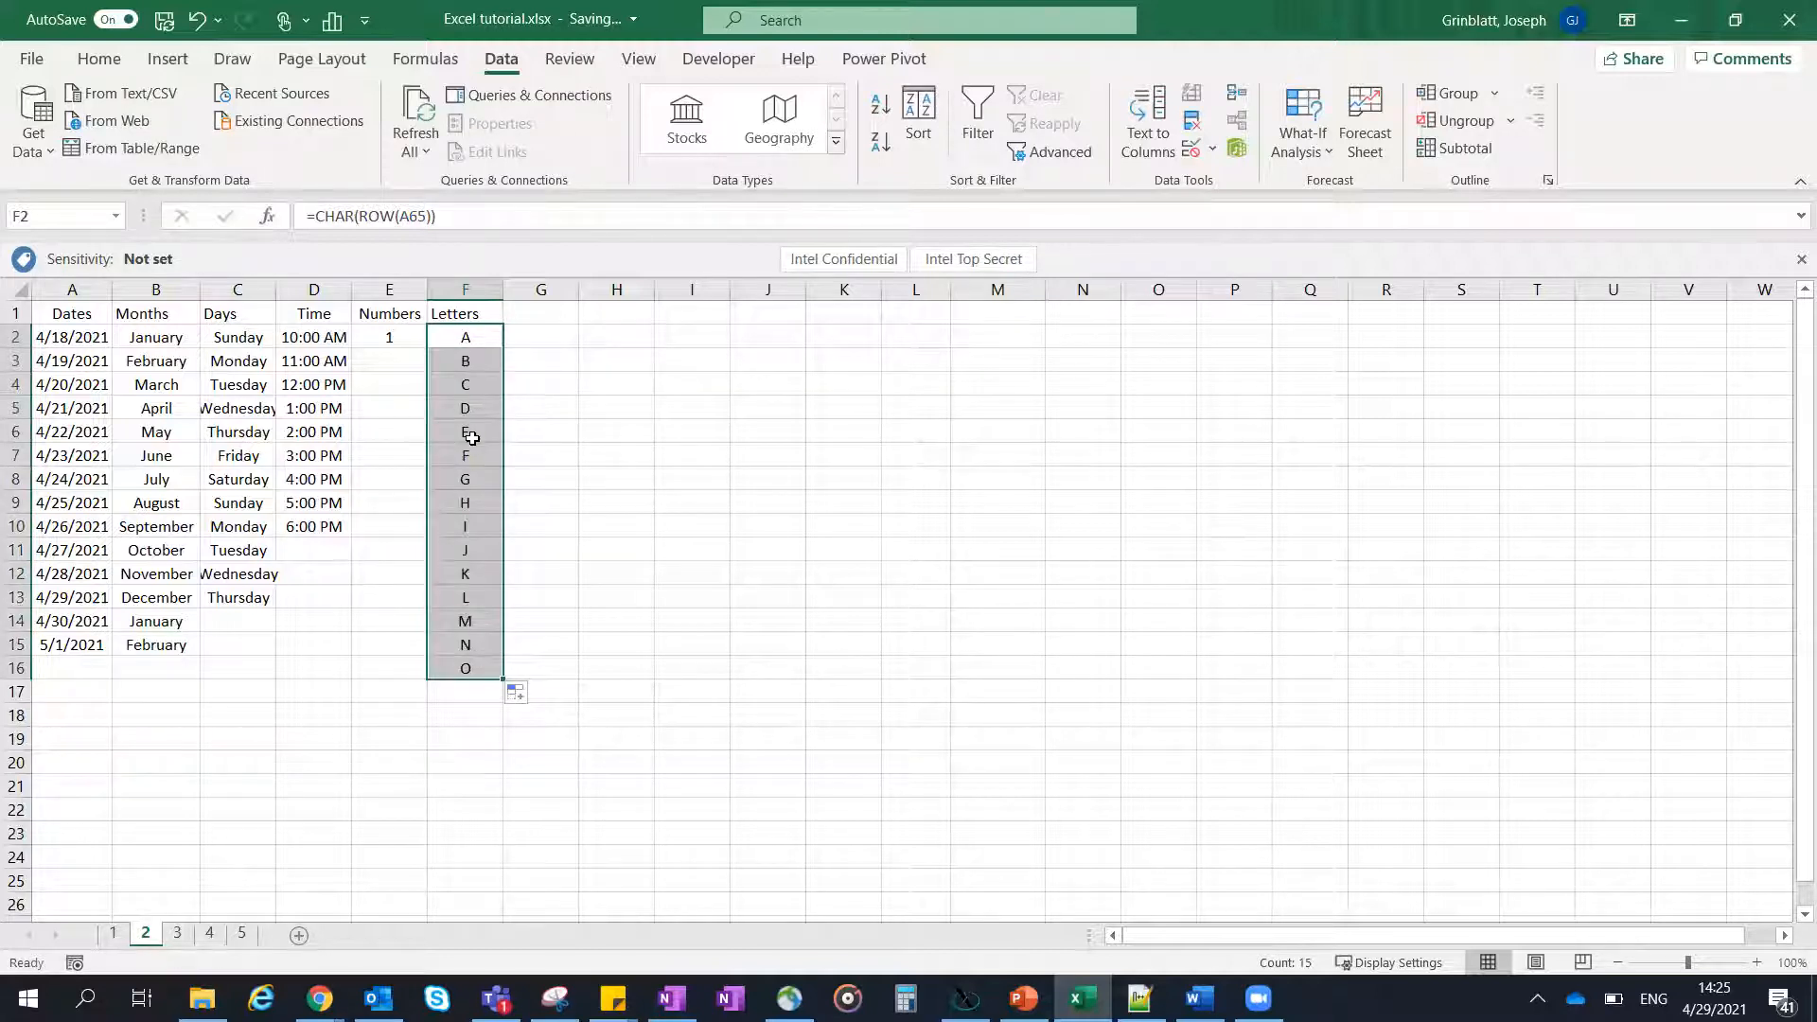
key("ctrl+z")
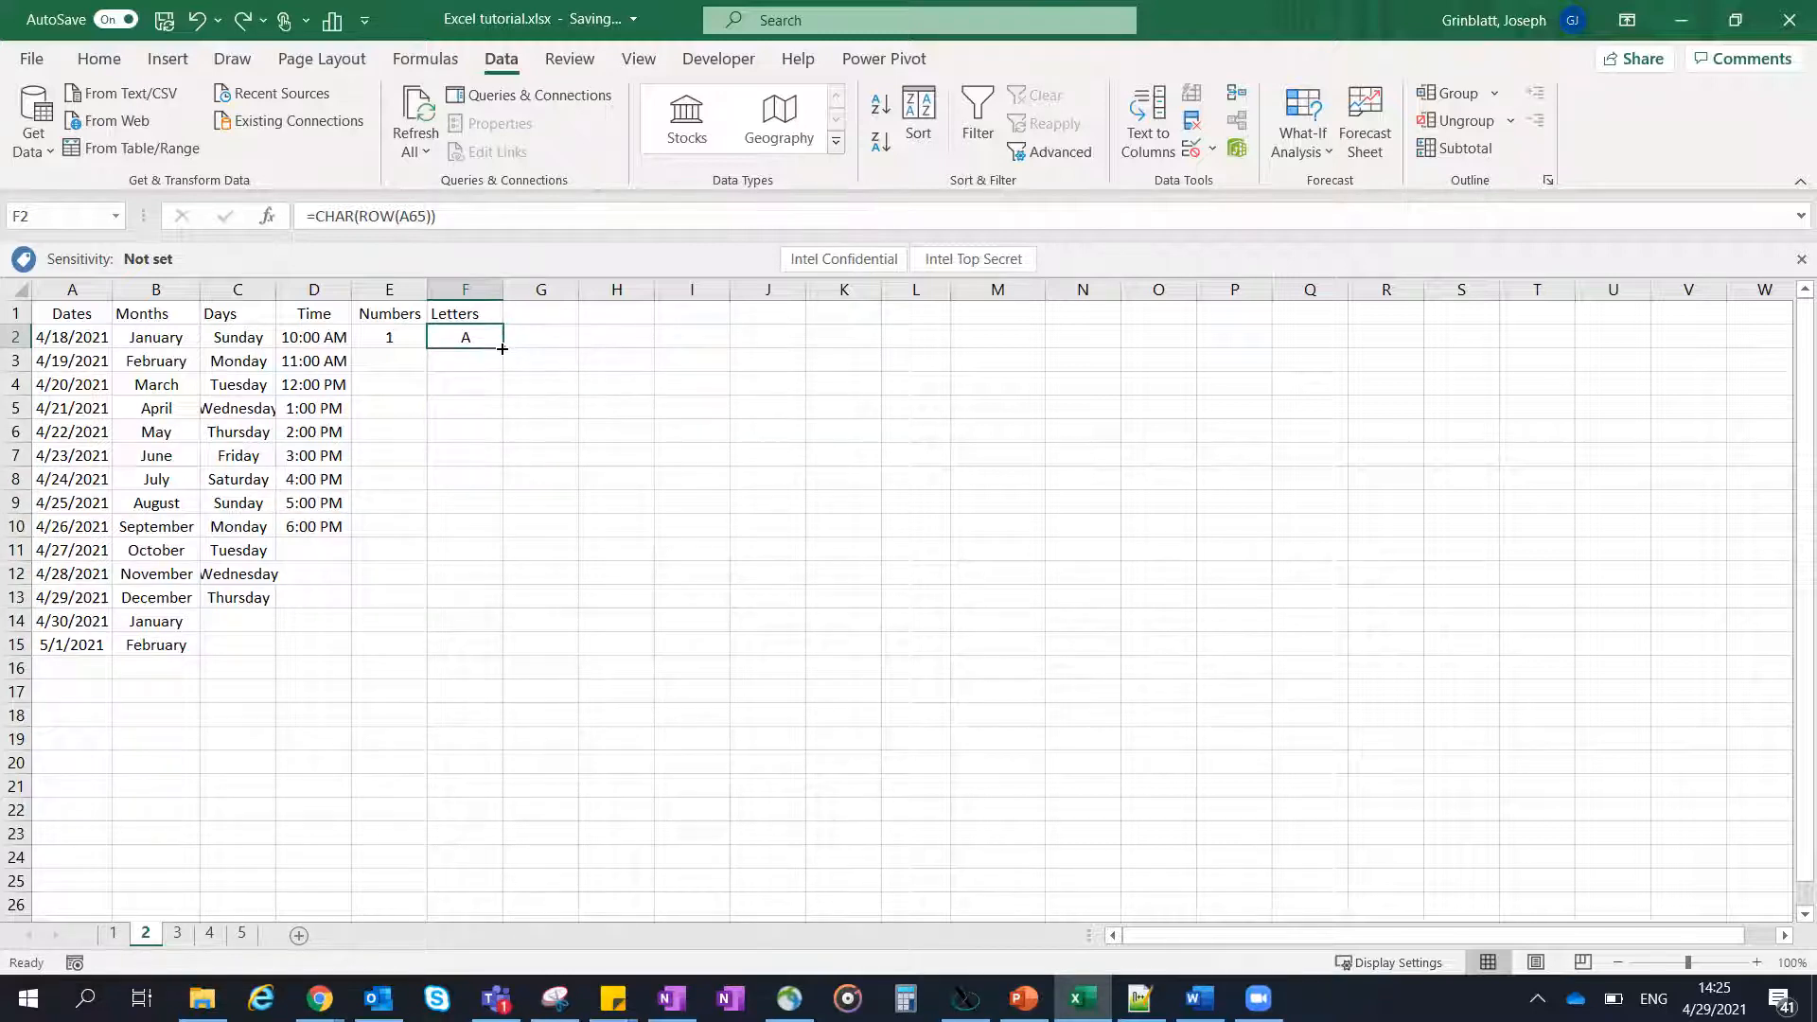
- Enter a capital A in H2, fill the letter series down to H22, and undo only the fill
left_click(620, 348)
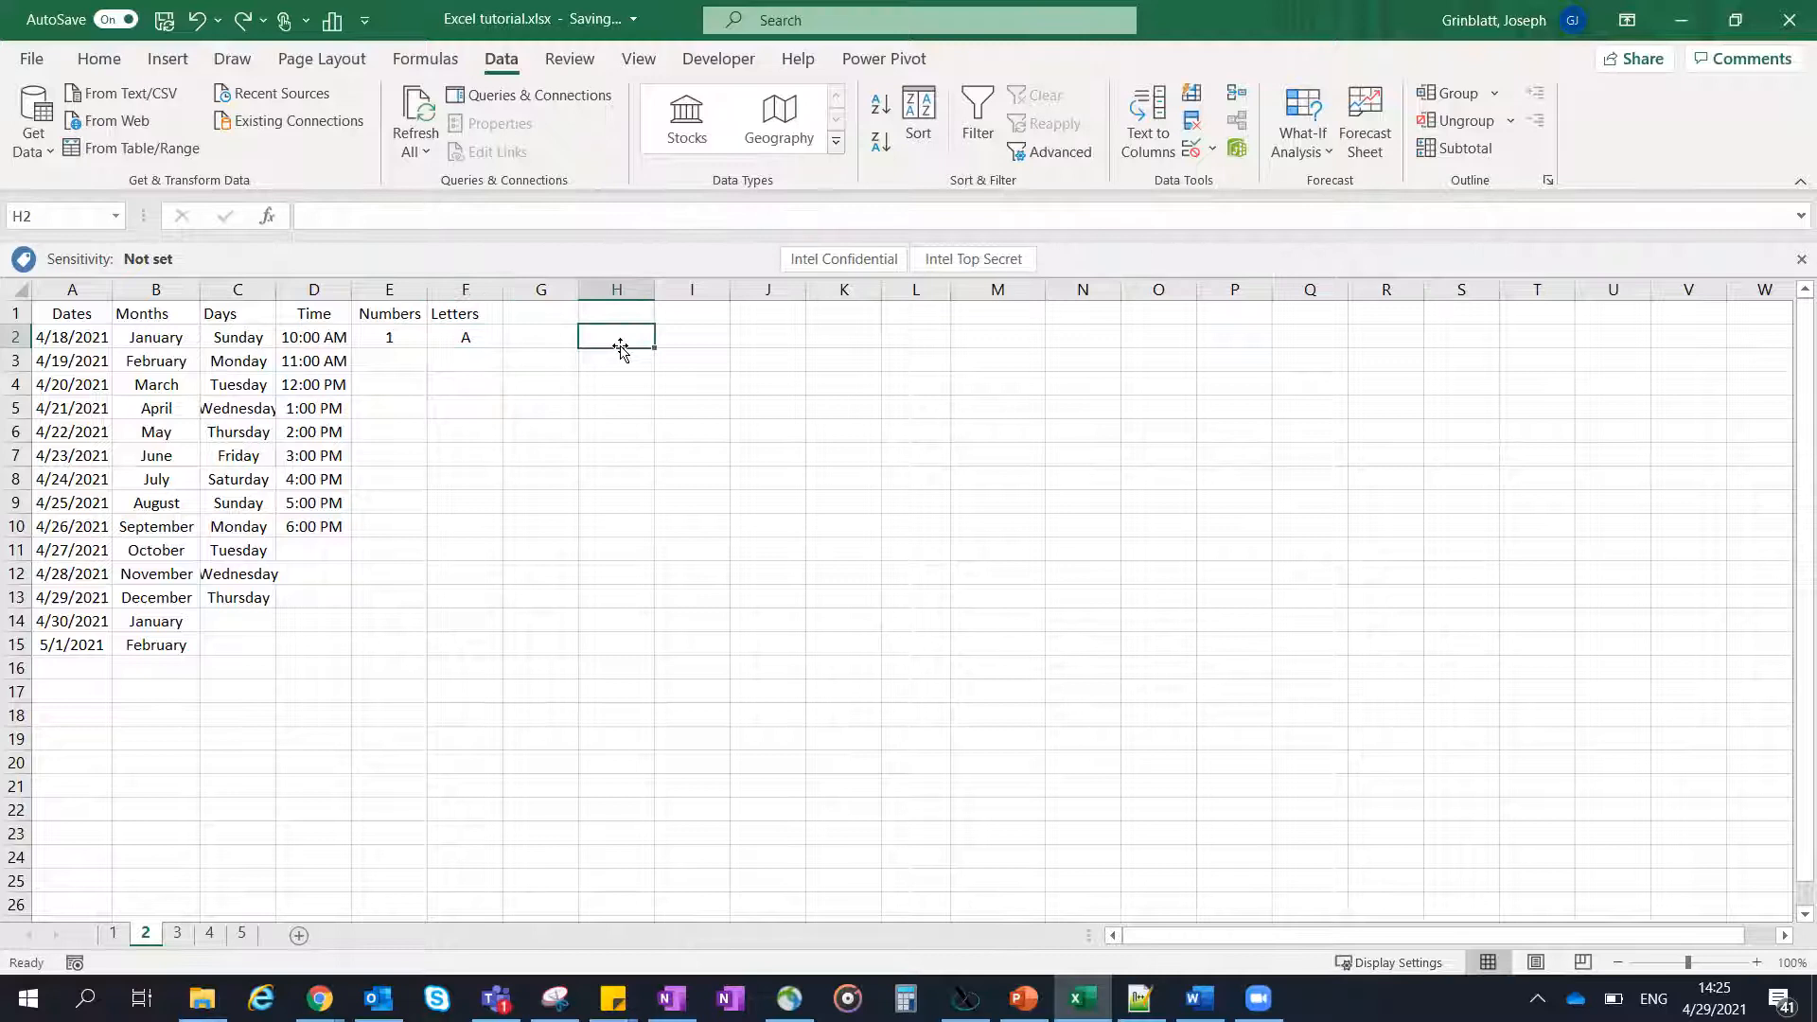
type("A")
key("ctrl+Return")
left_click_drag(653, 349, 616, 813)
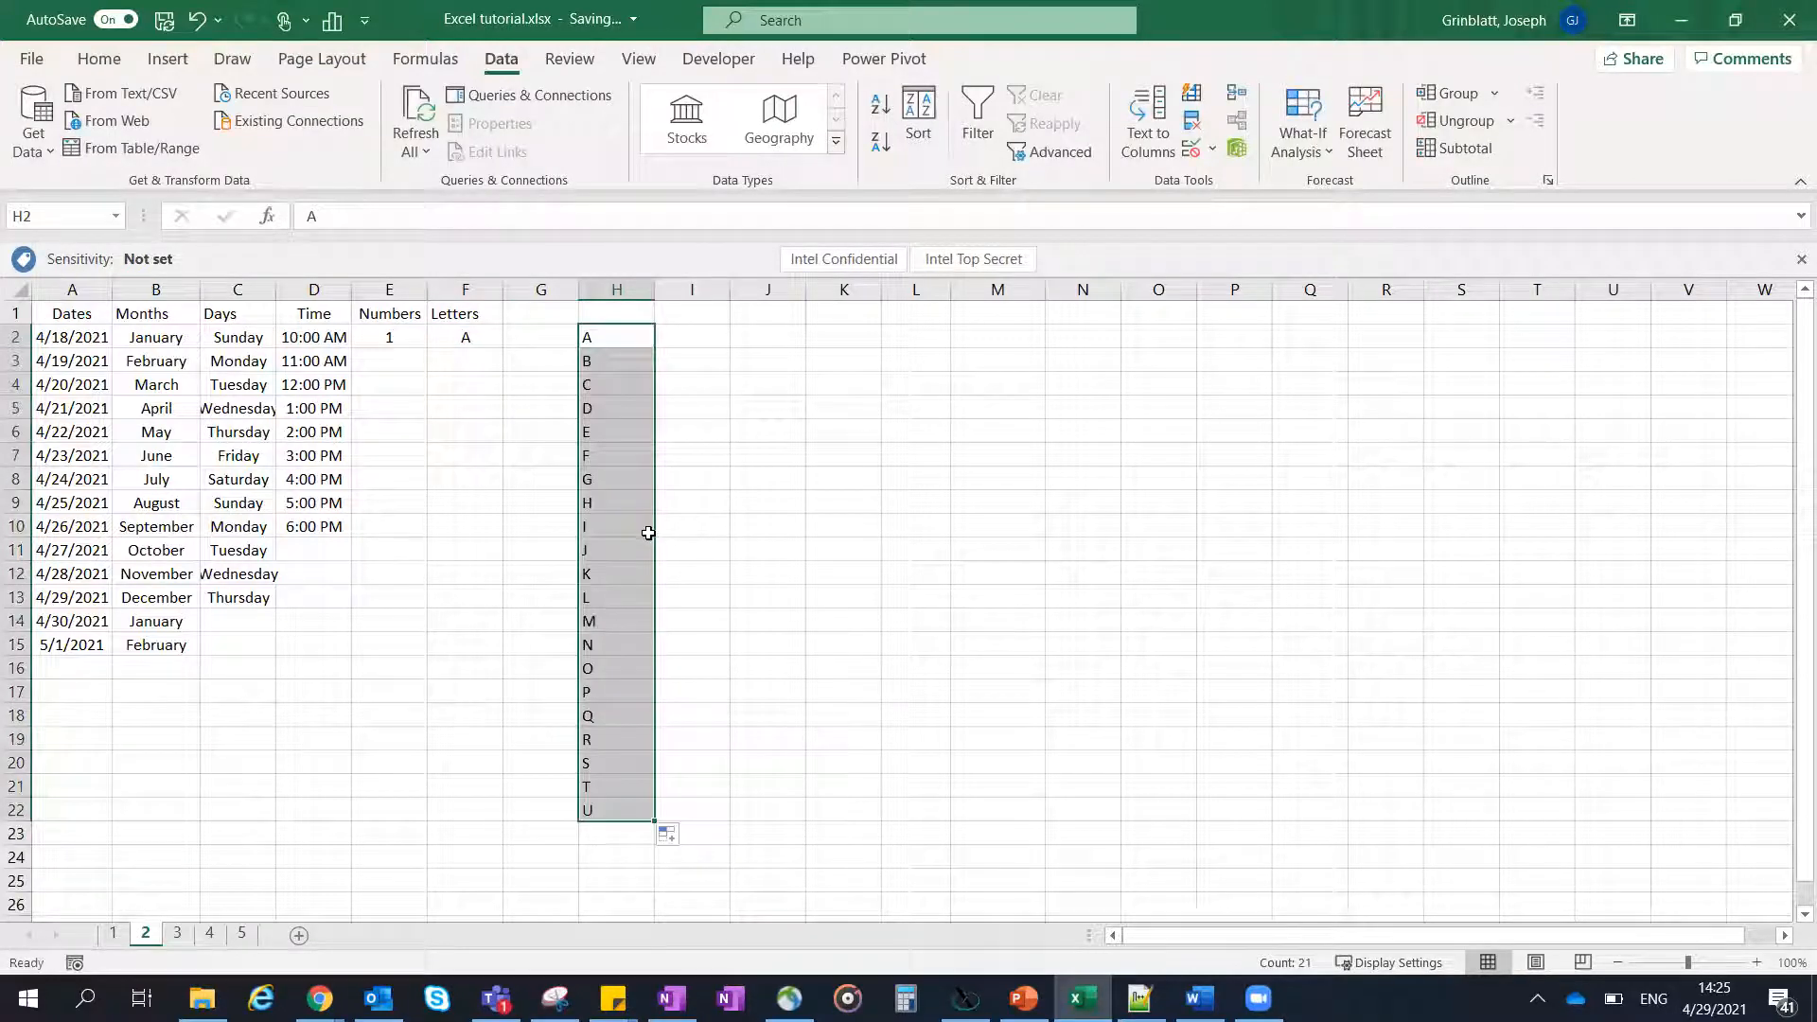
key("ctrl+z")
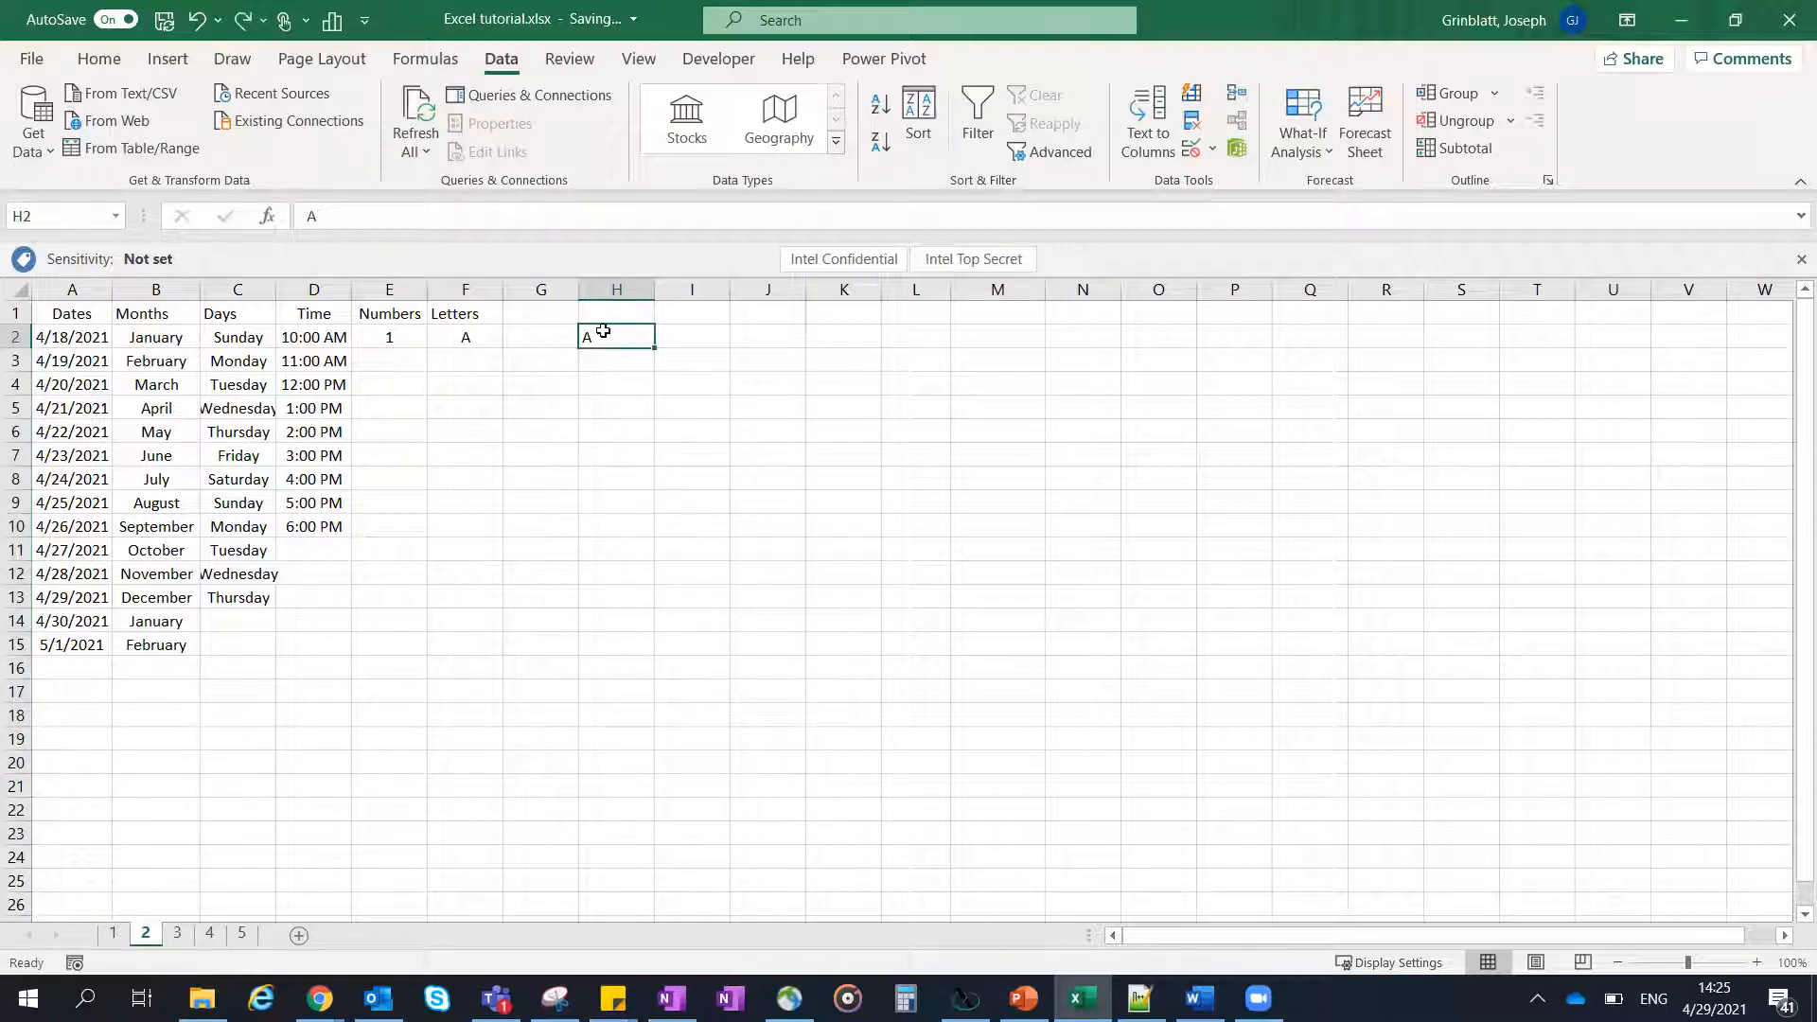
- Fill the letter formula in F2 down to F27 so the Letters column runs from A to Z
left_click(479, 333)
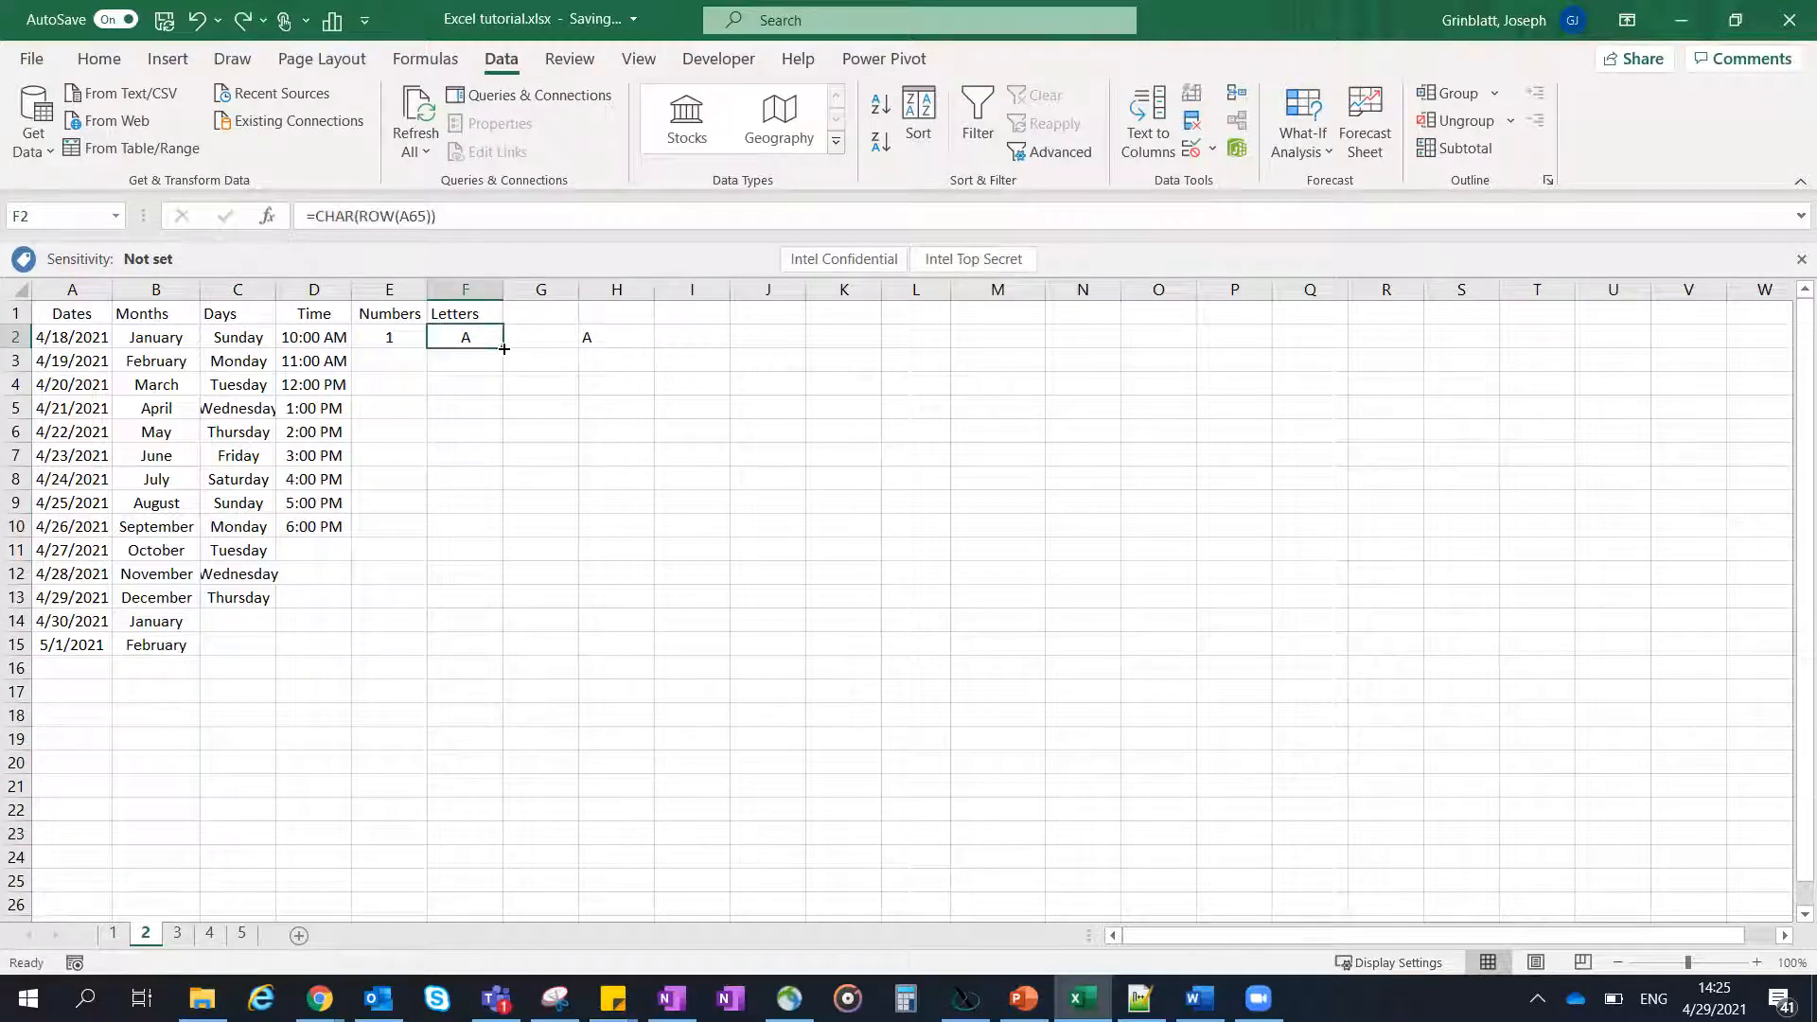
left_click_drag(505, 356, 505, 806)
scroll(457, 398, "up", 2)
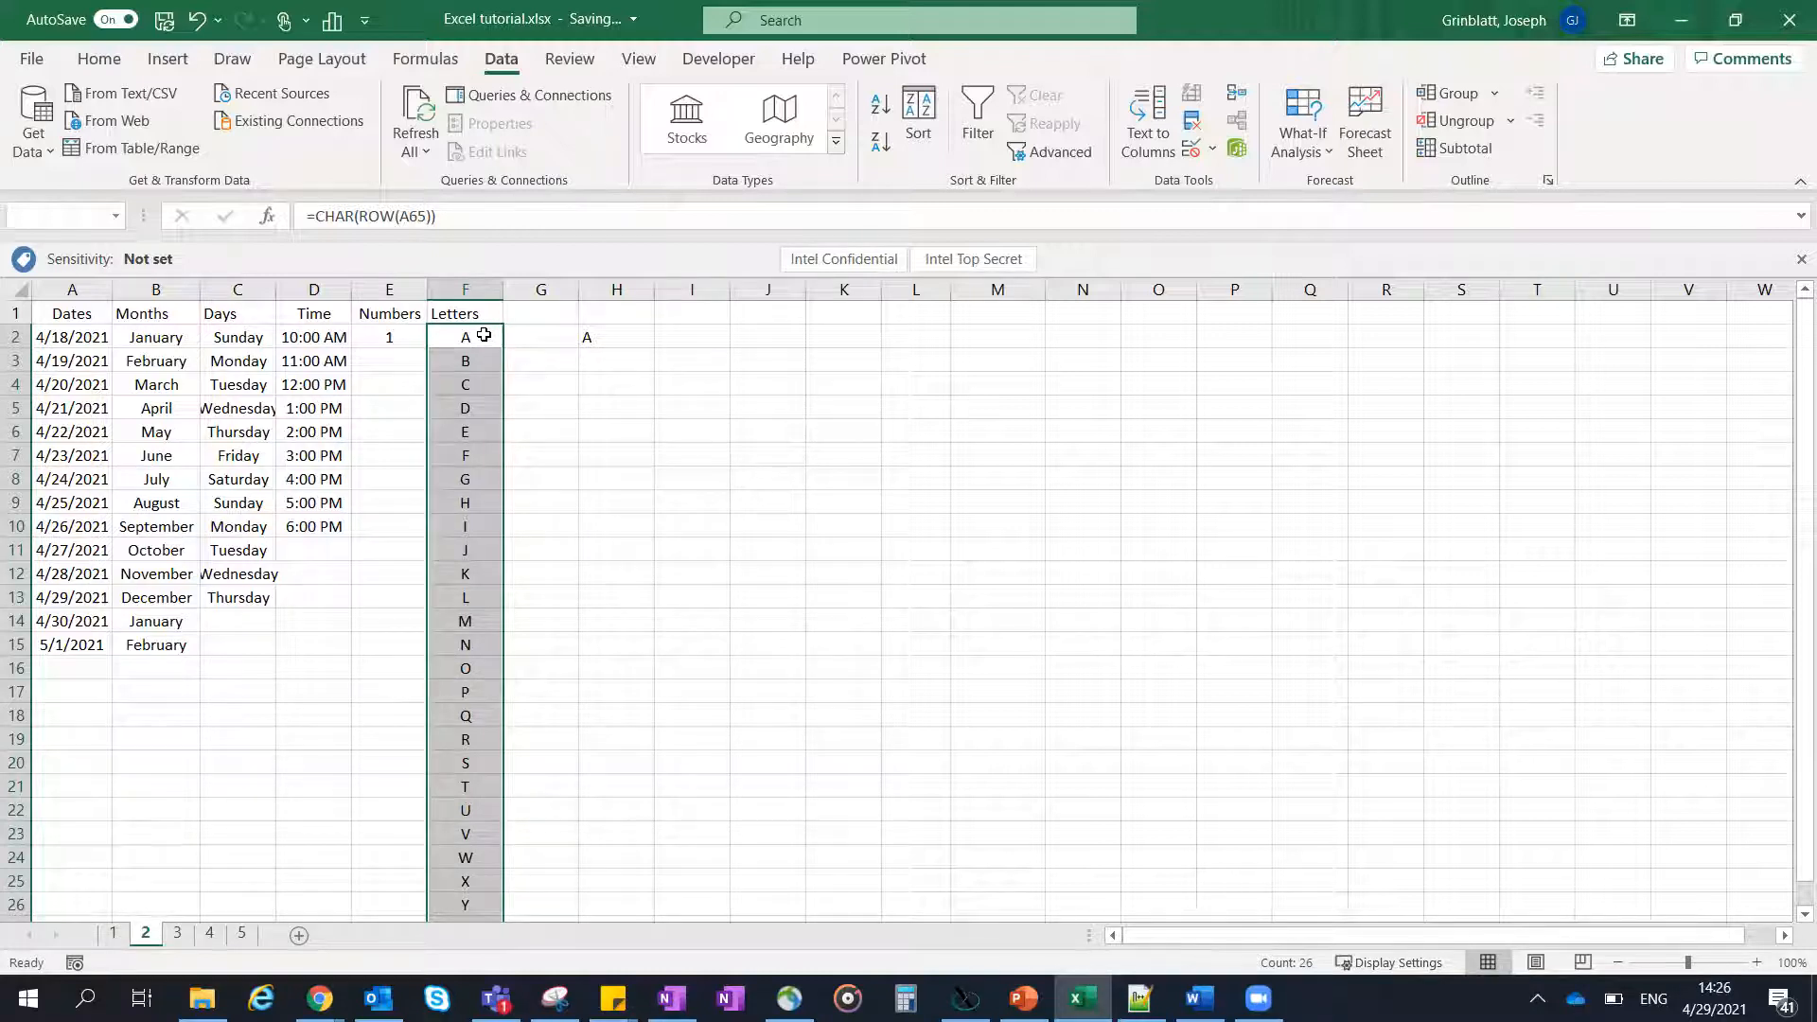
- Copy the letter formulas F2:F27 into column K starting at K2, and clear column K
key("ctrl+c")
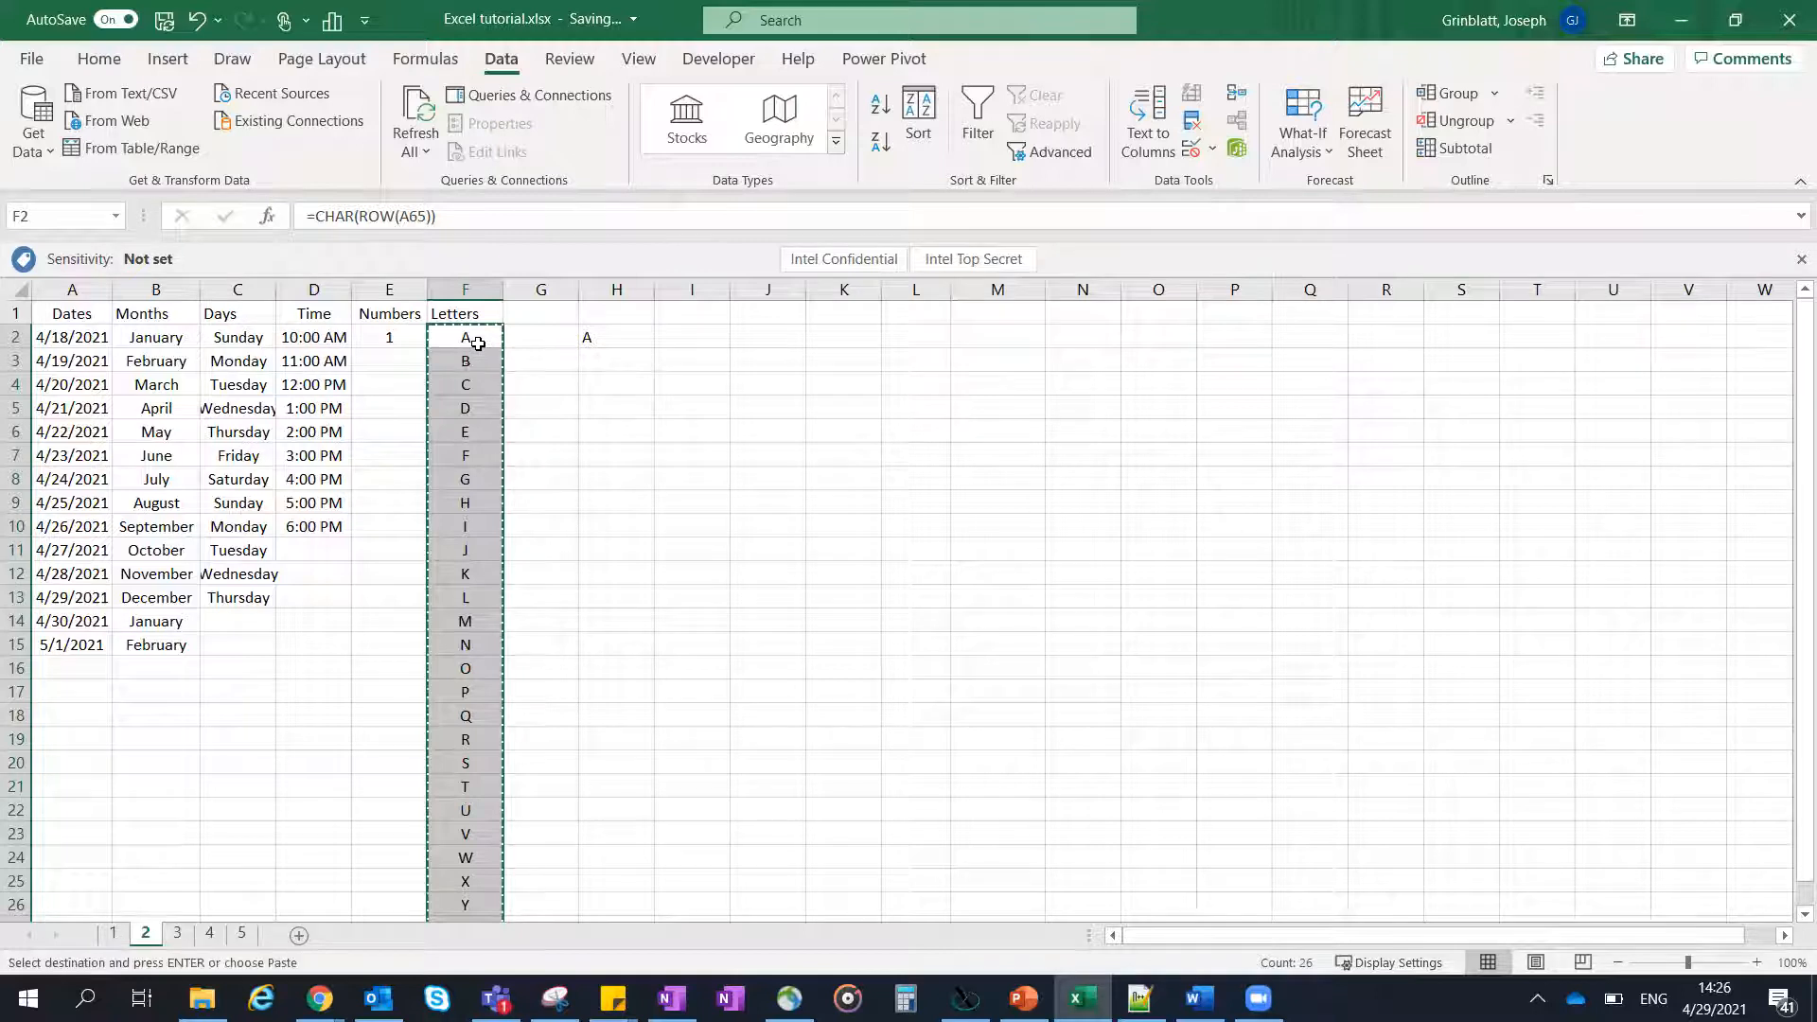
left_click(834, 338)
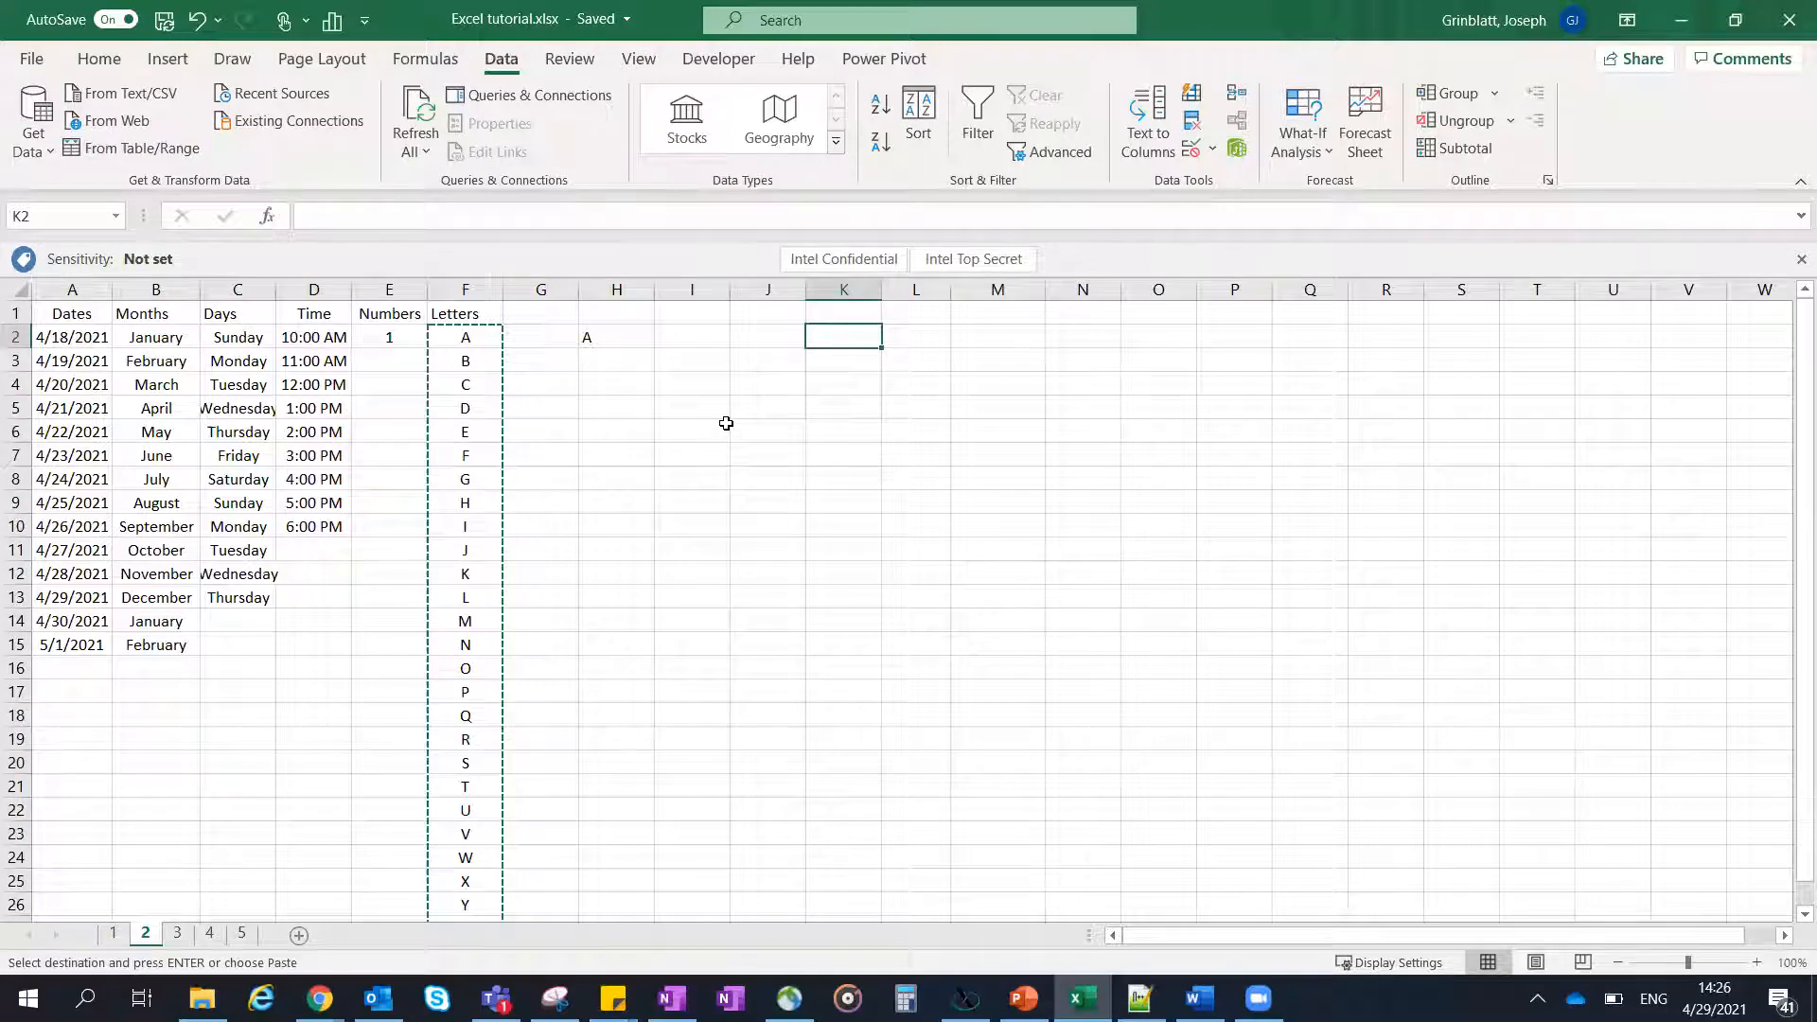
key("ctrl+v")
left_click(841, 356)
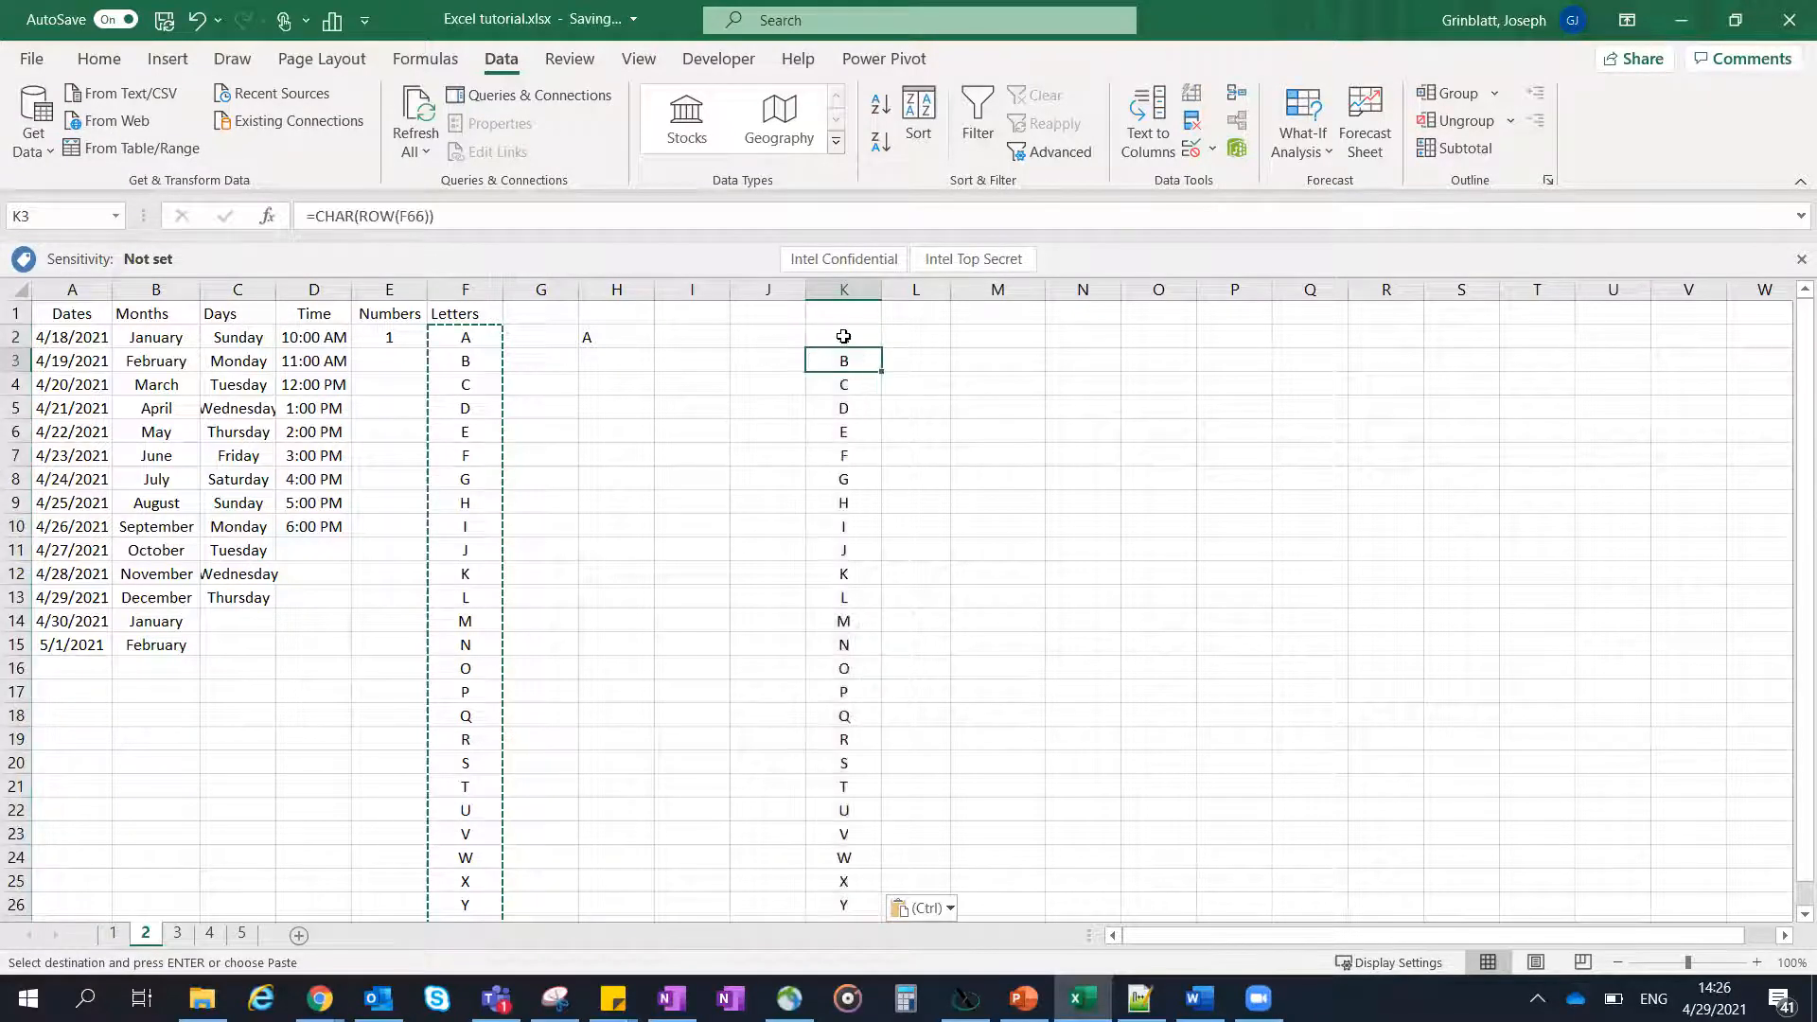
left_click(855, 282)
key("Delete")
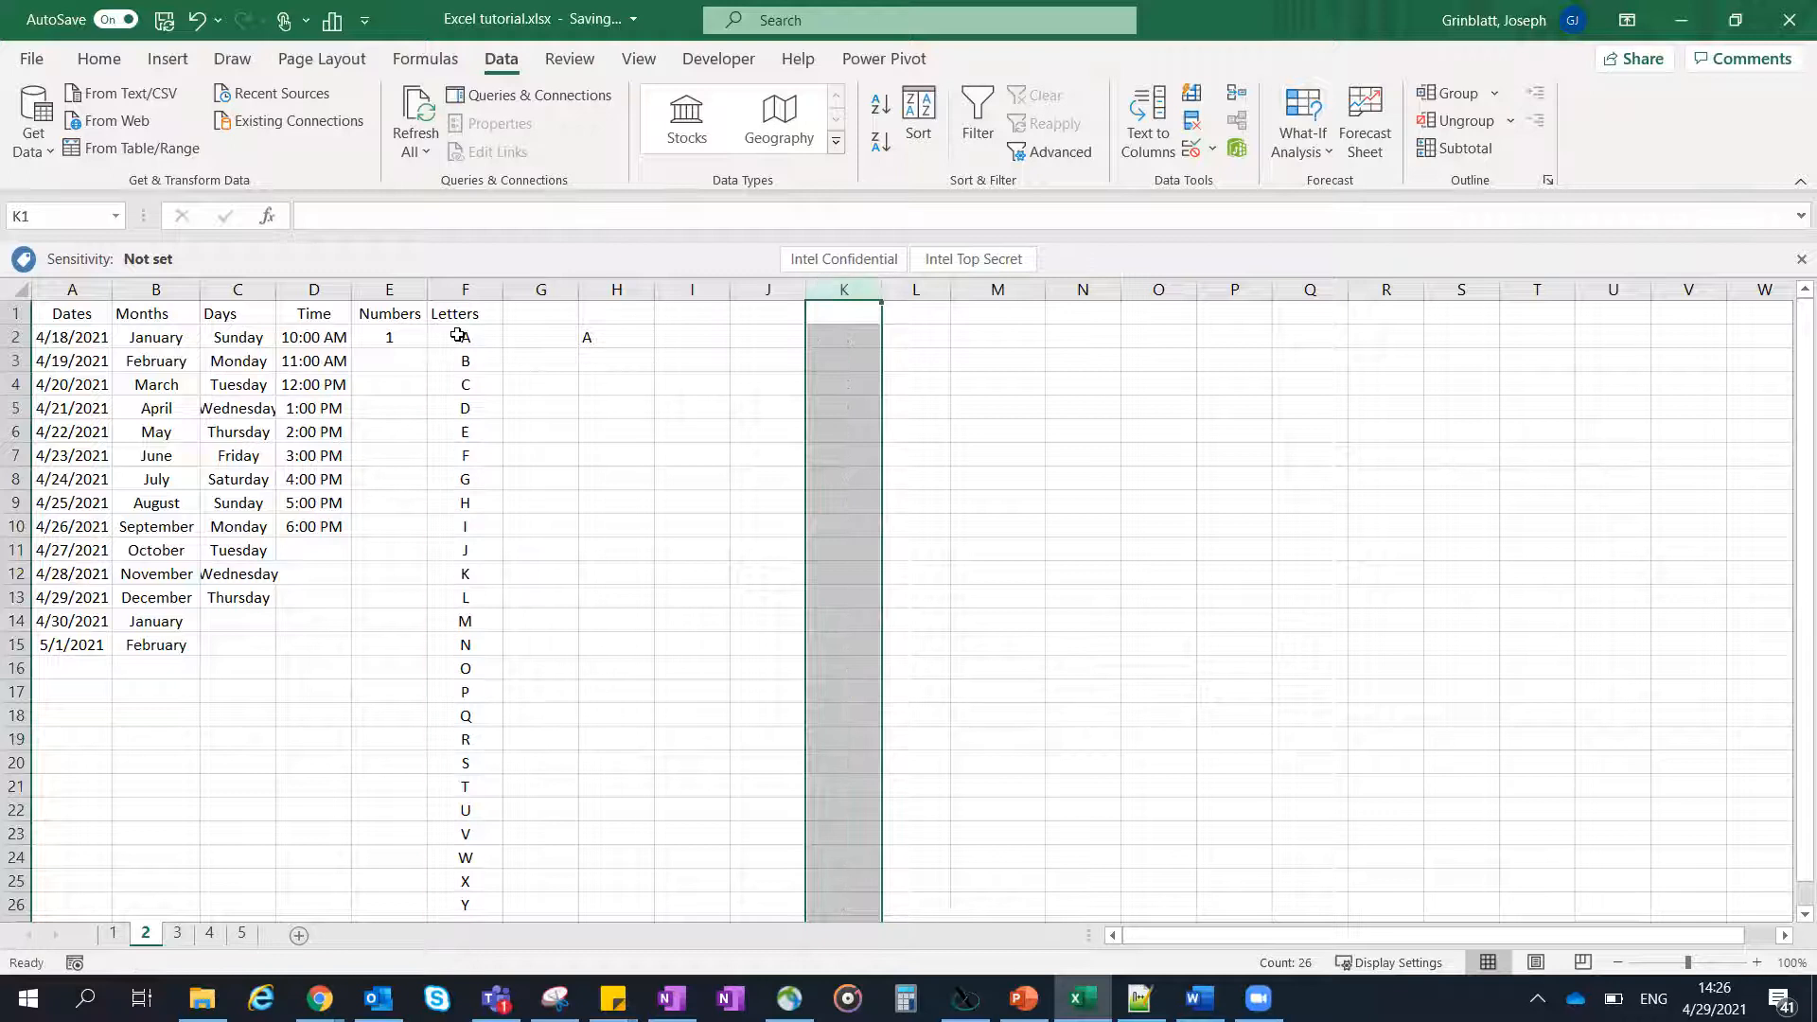
- Copy the letters F2:F27 and paste them as values only, starting at K3
left_click(458, 337)
scroll(442, 476, "down", 1)
scroll(442, 476, "down", 2)
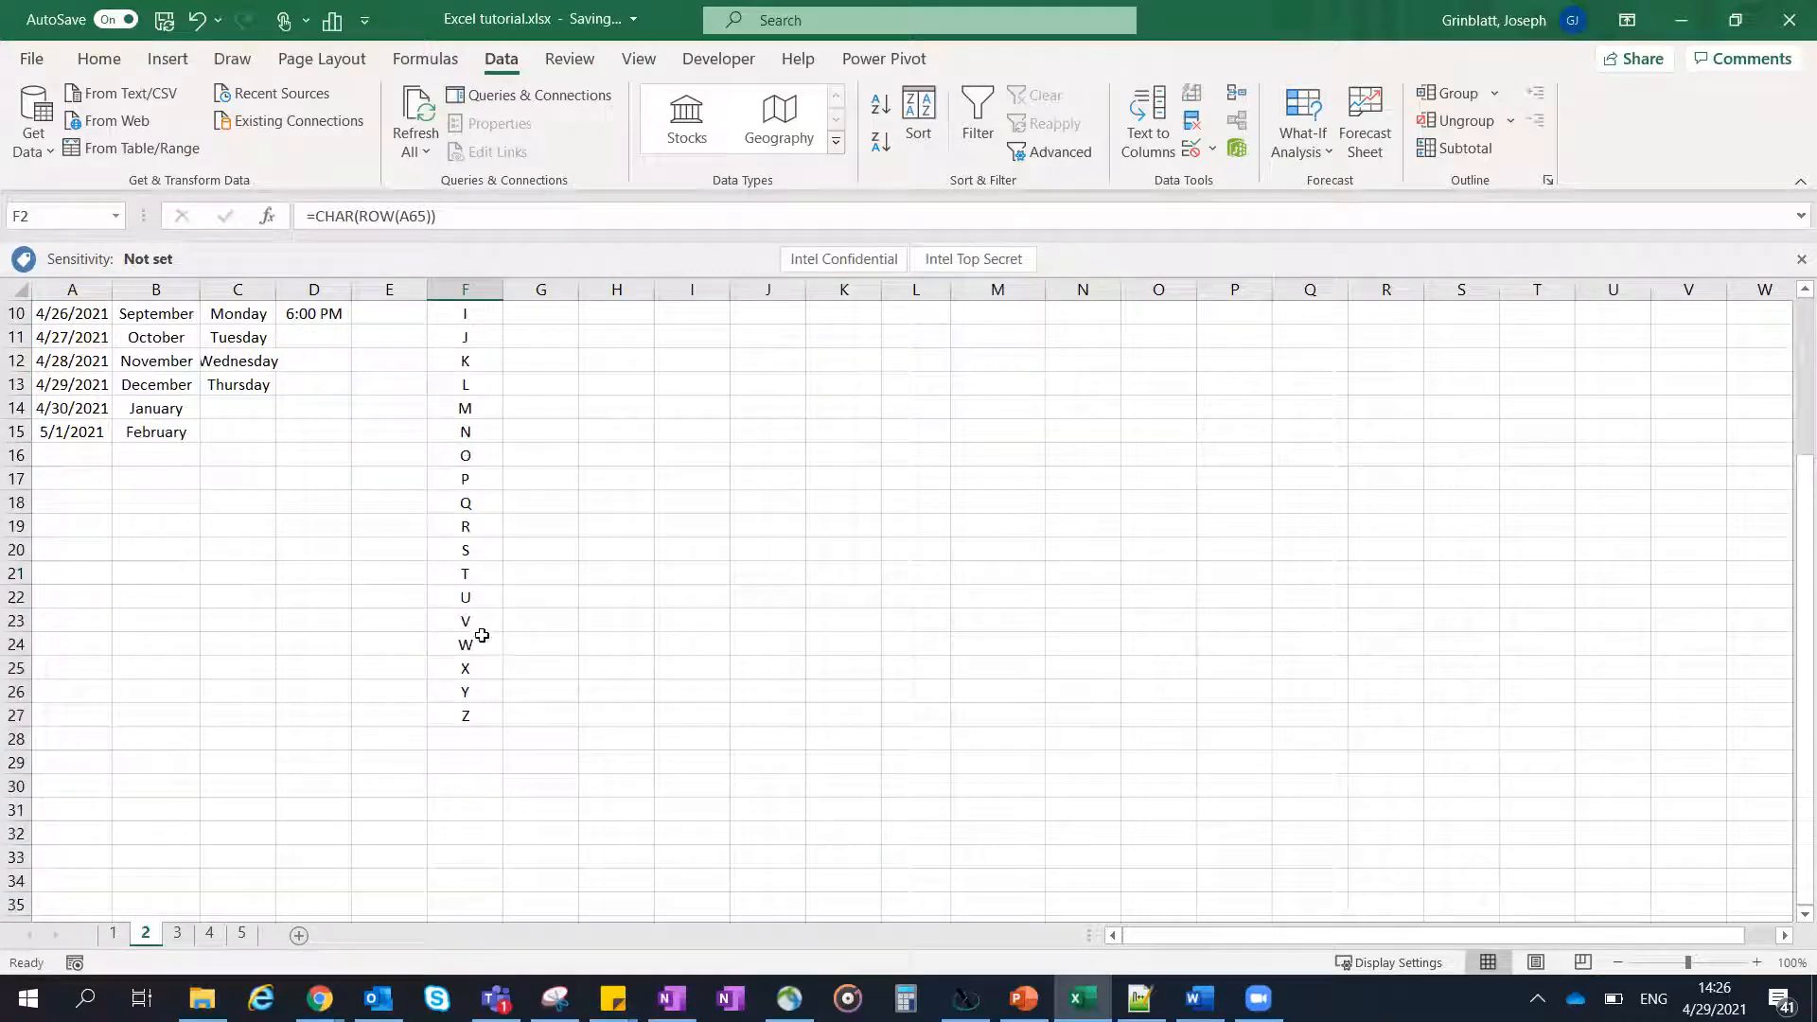
left_click(479, 706, "shift")
key("ctrl+c")
scroll(764, 479, "up", 3)
left_click(834, 359)
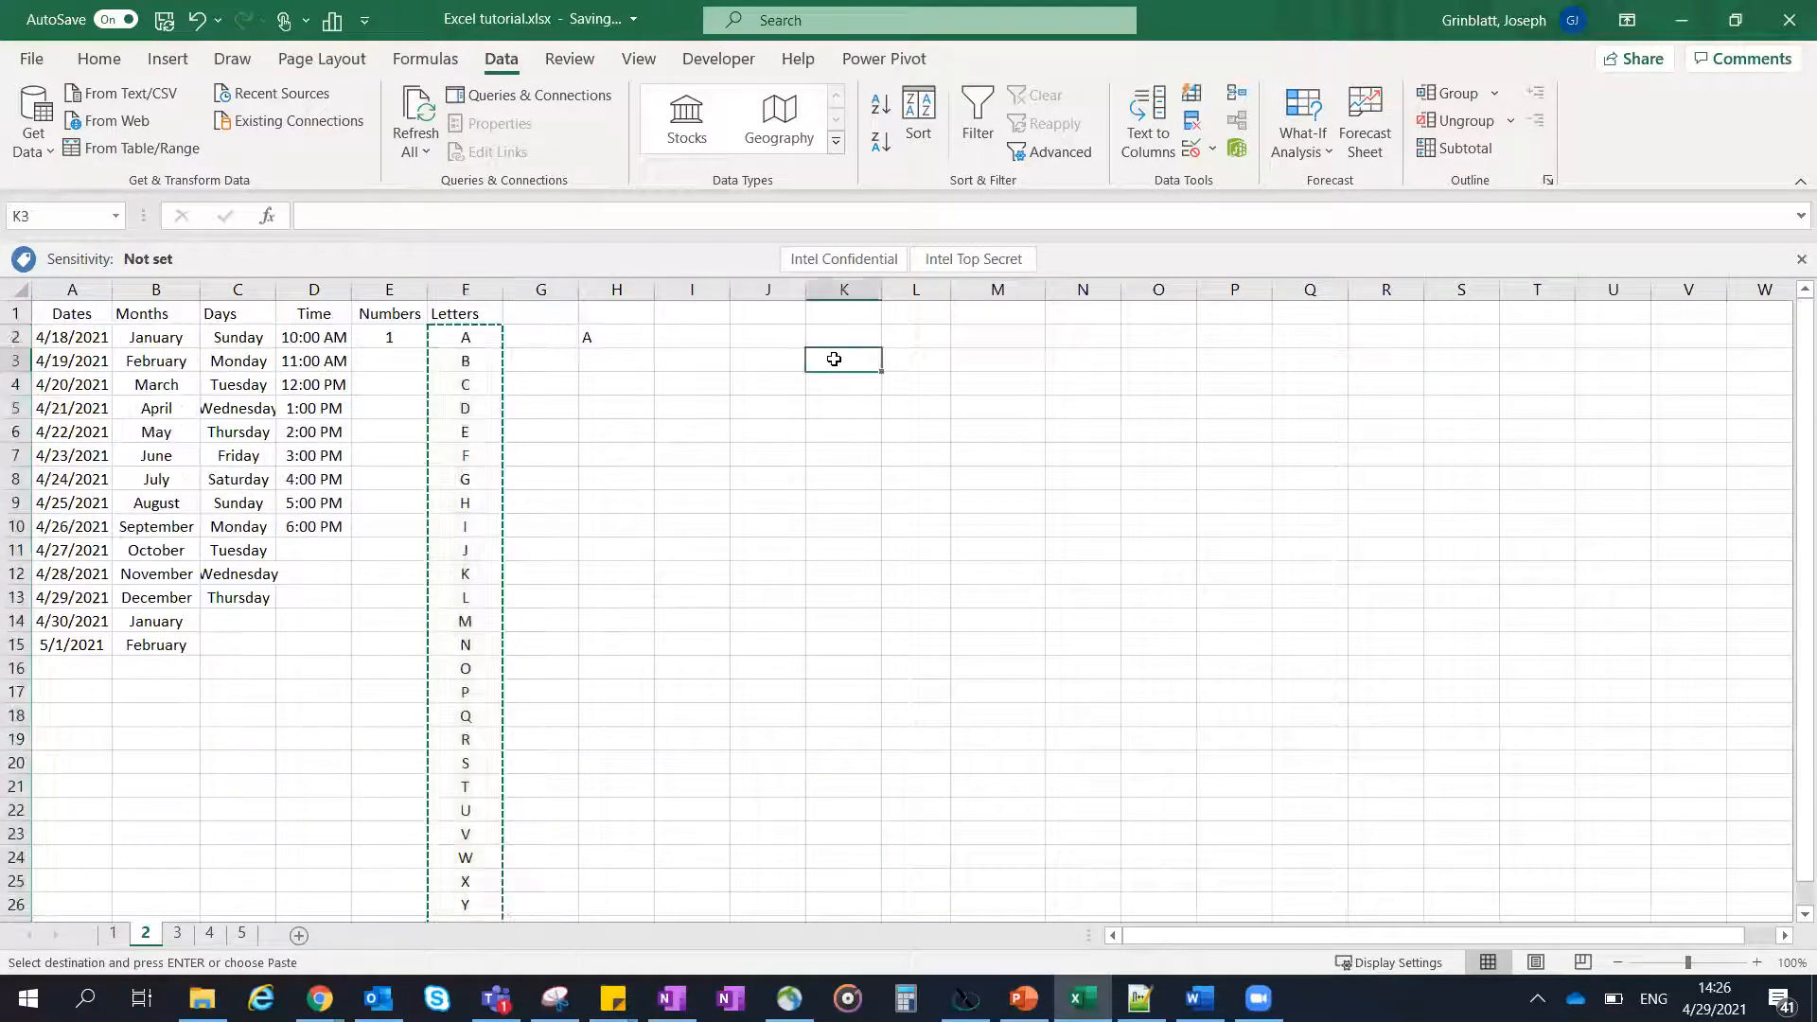
right_click(834, 359)
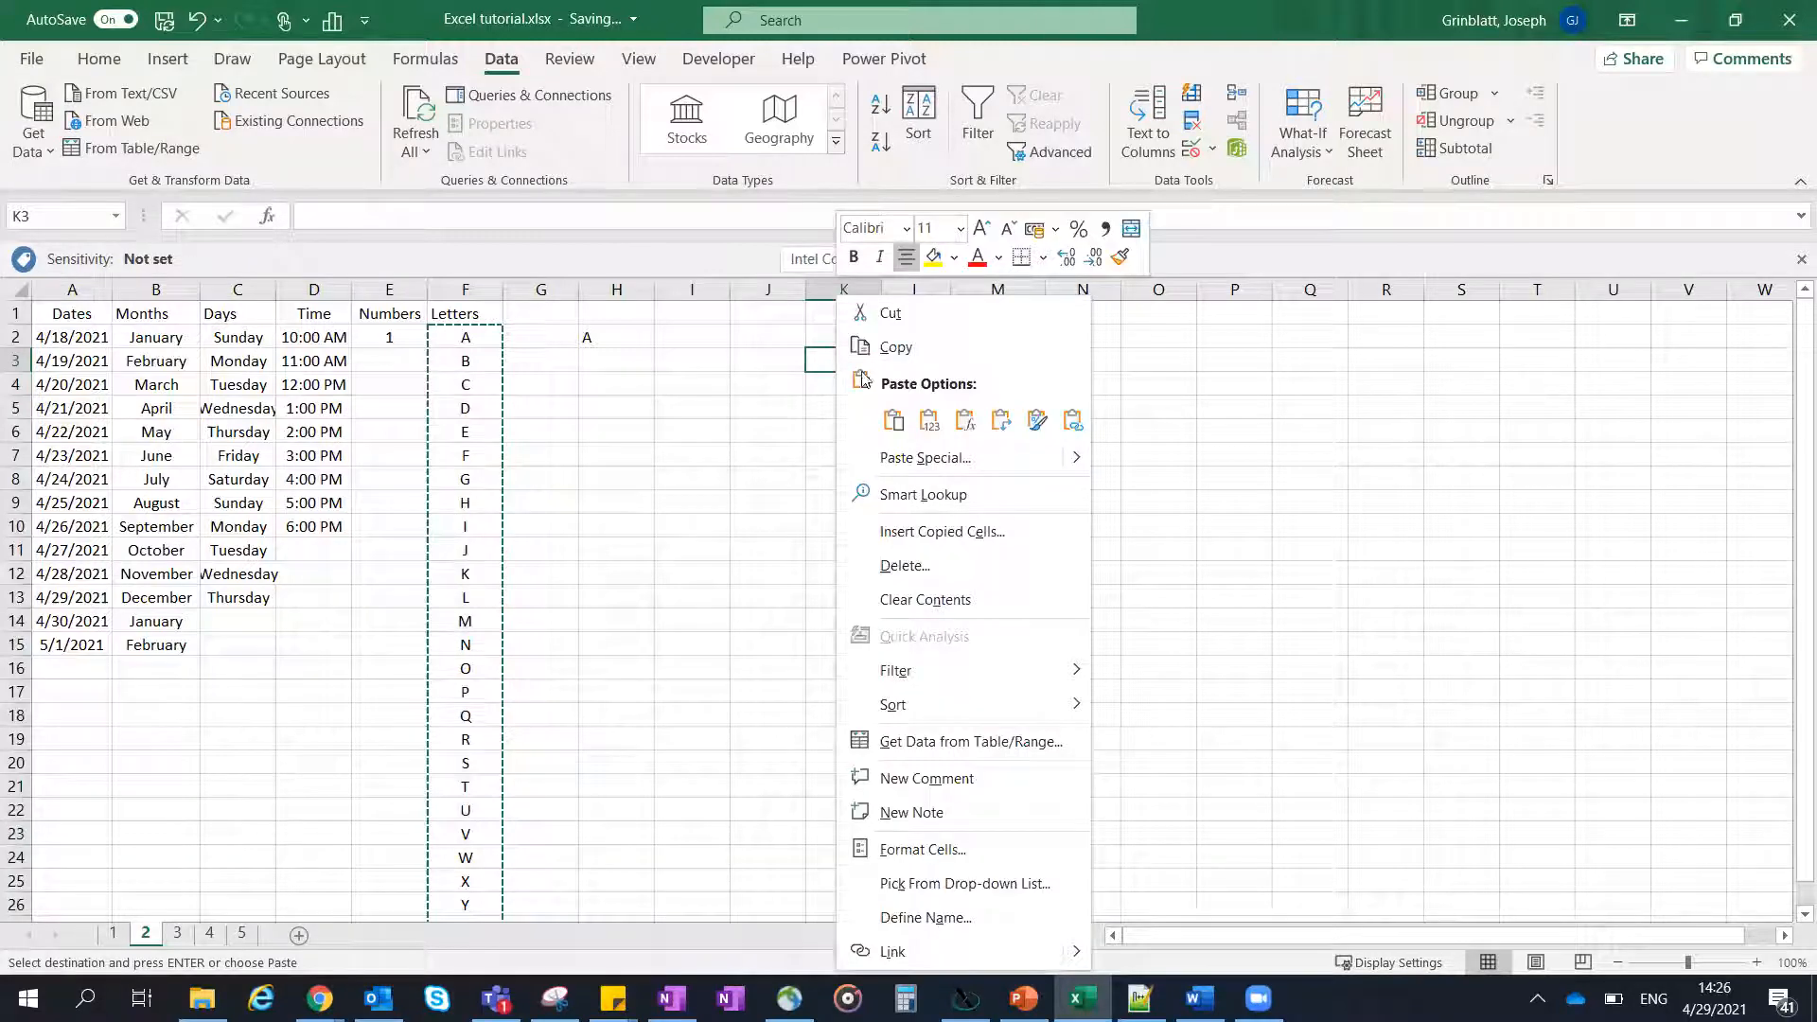
left_click(930, 428)
left_click(853, 362)
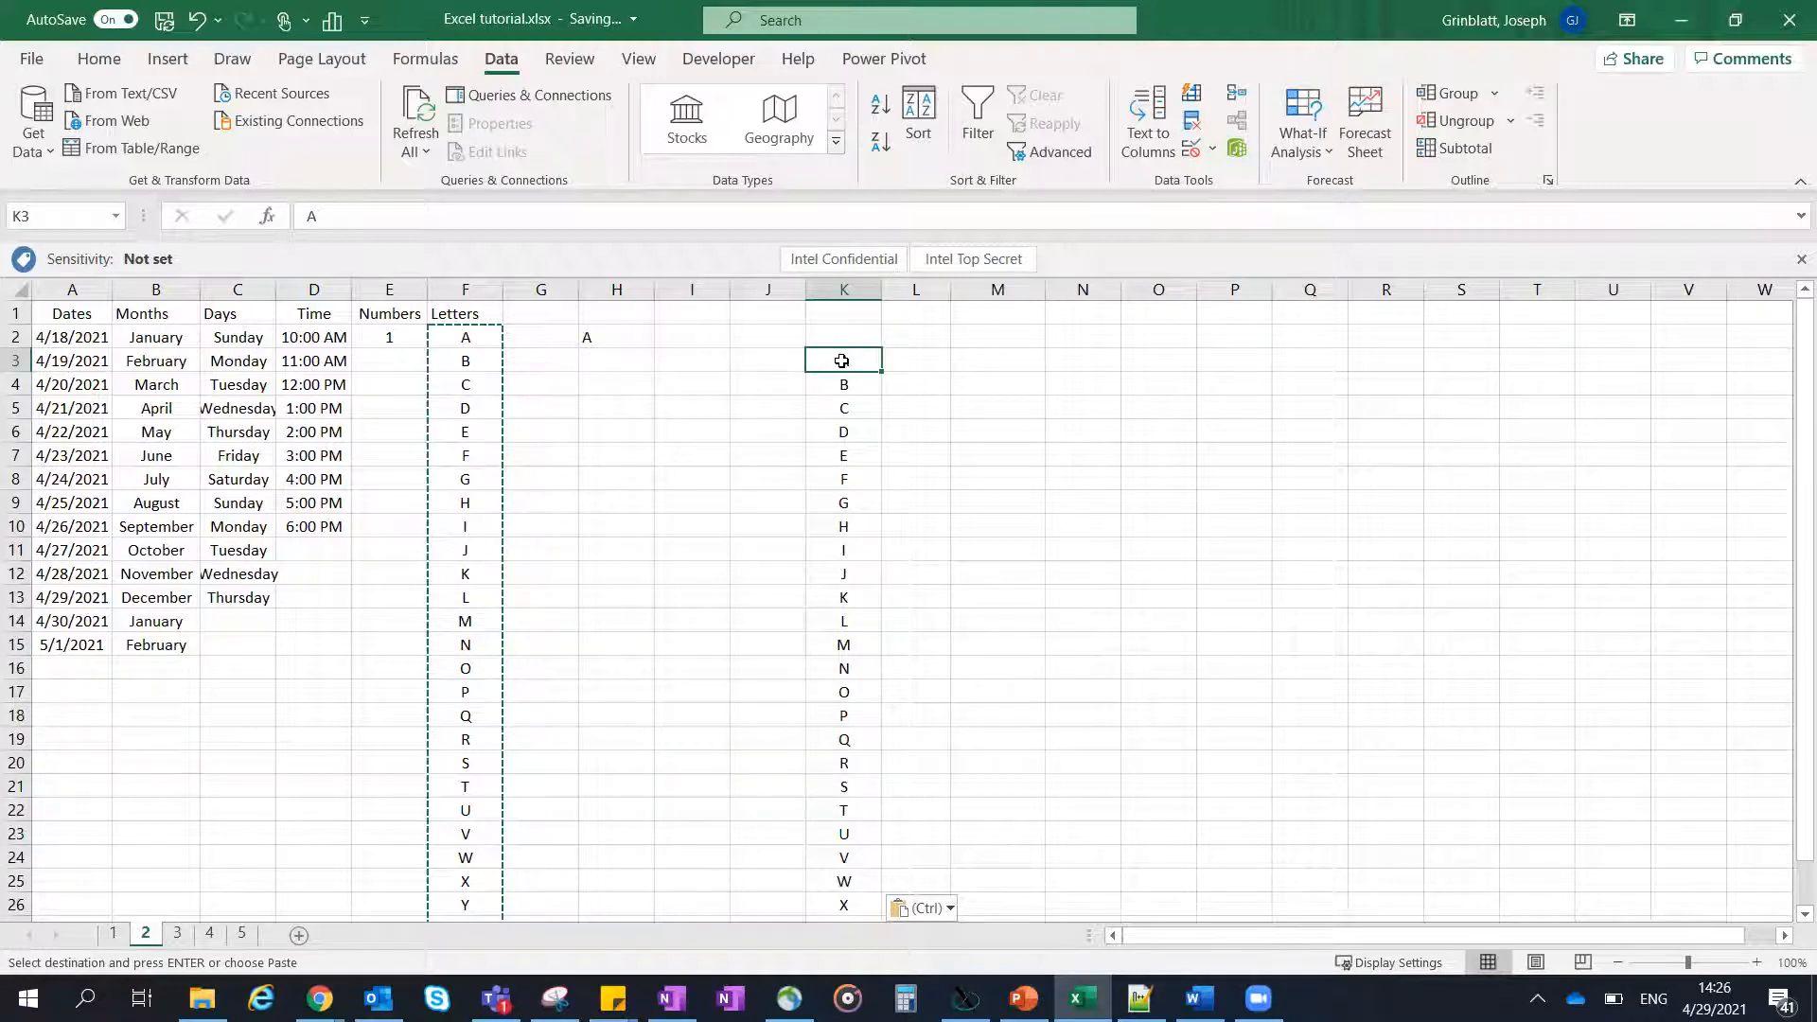
- Open the custom lists editor from the advanced program options and select the A, B, C alphabet list
left_click(31, 60)
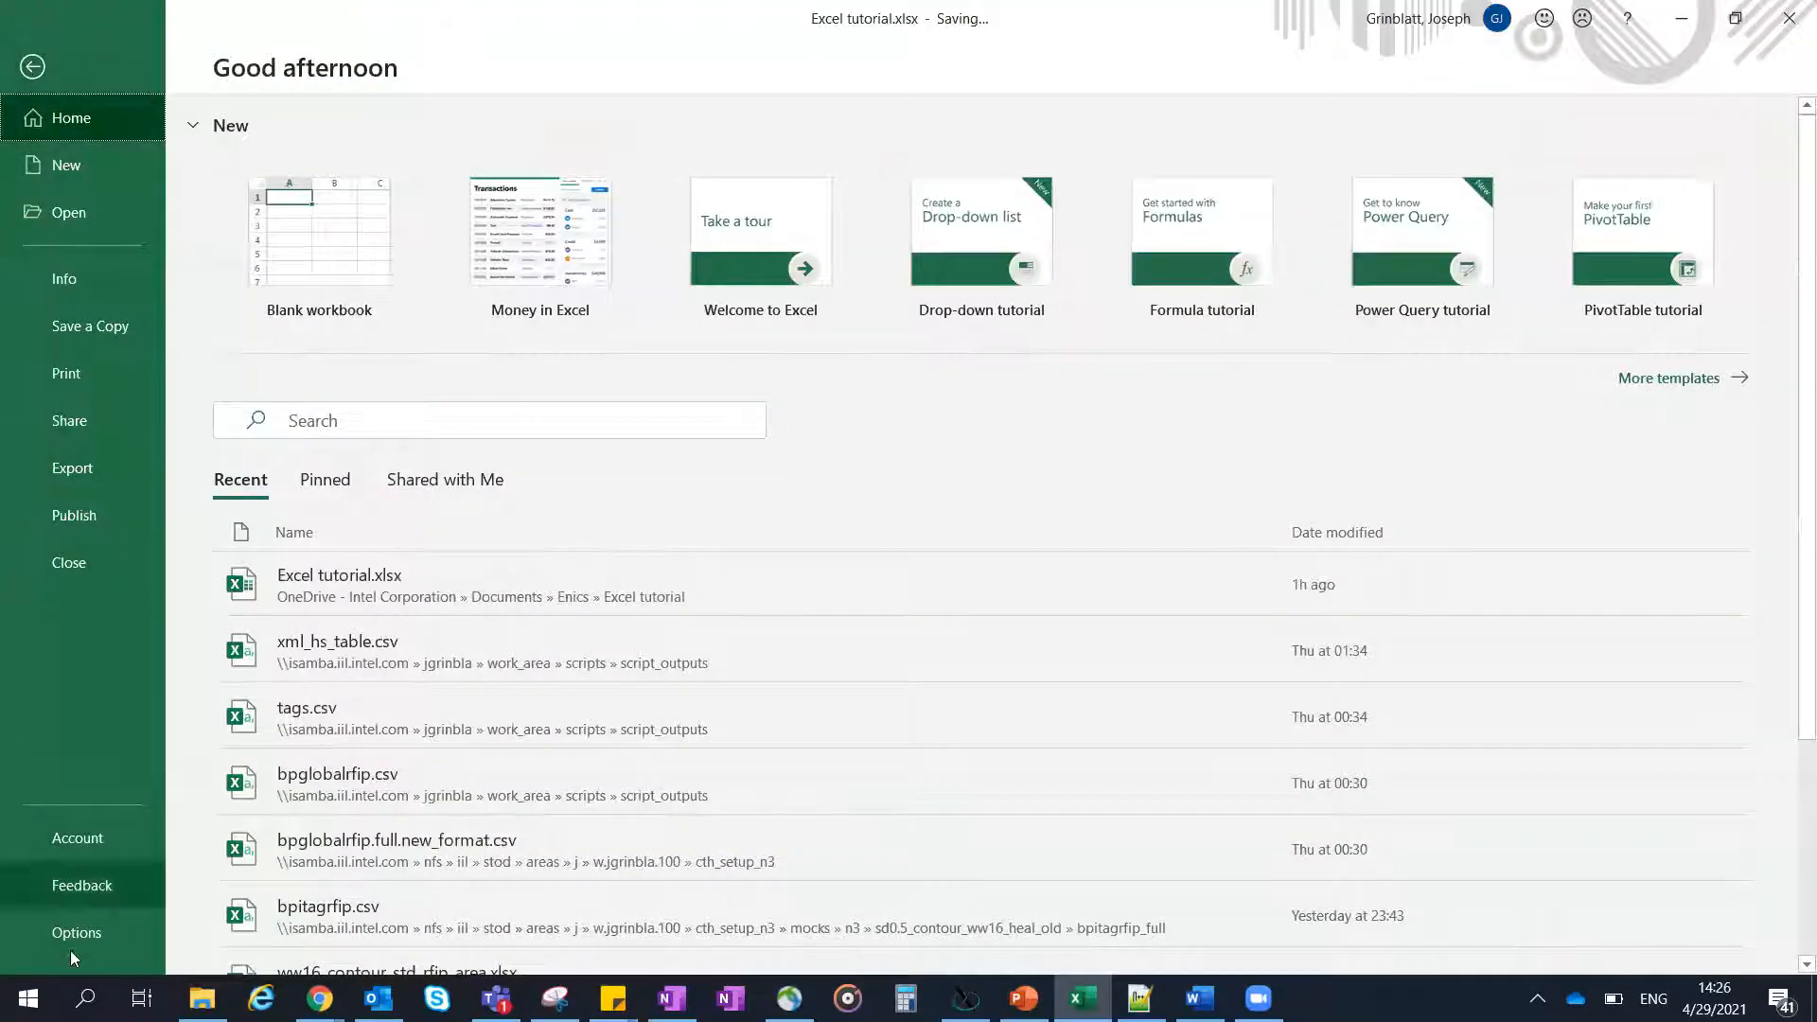
key("Escape")
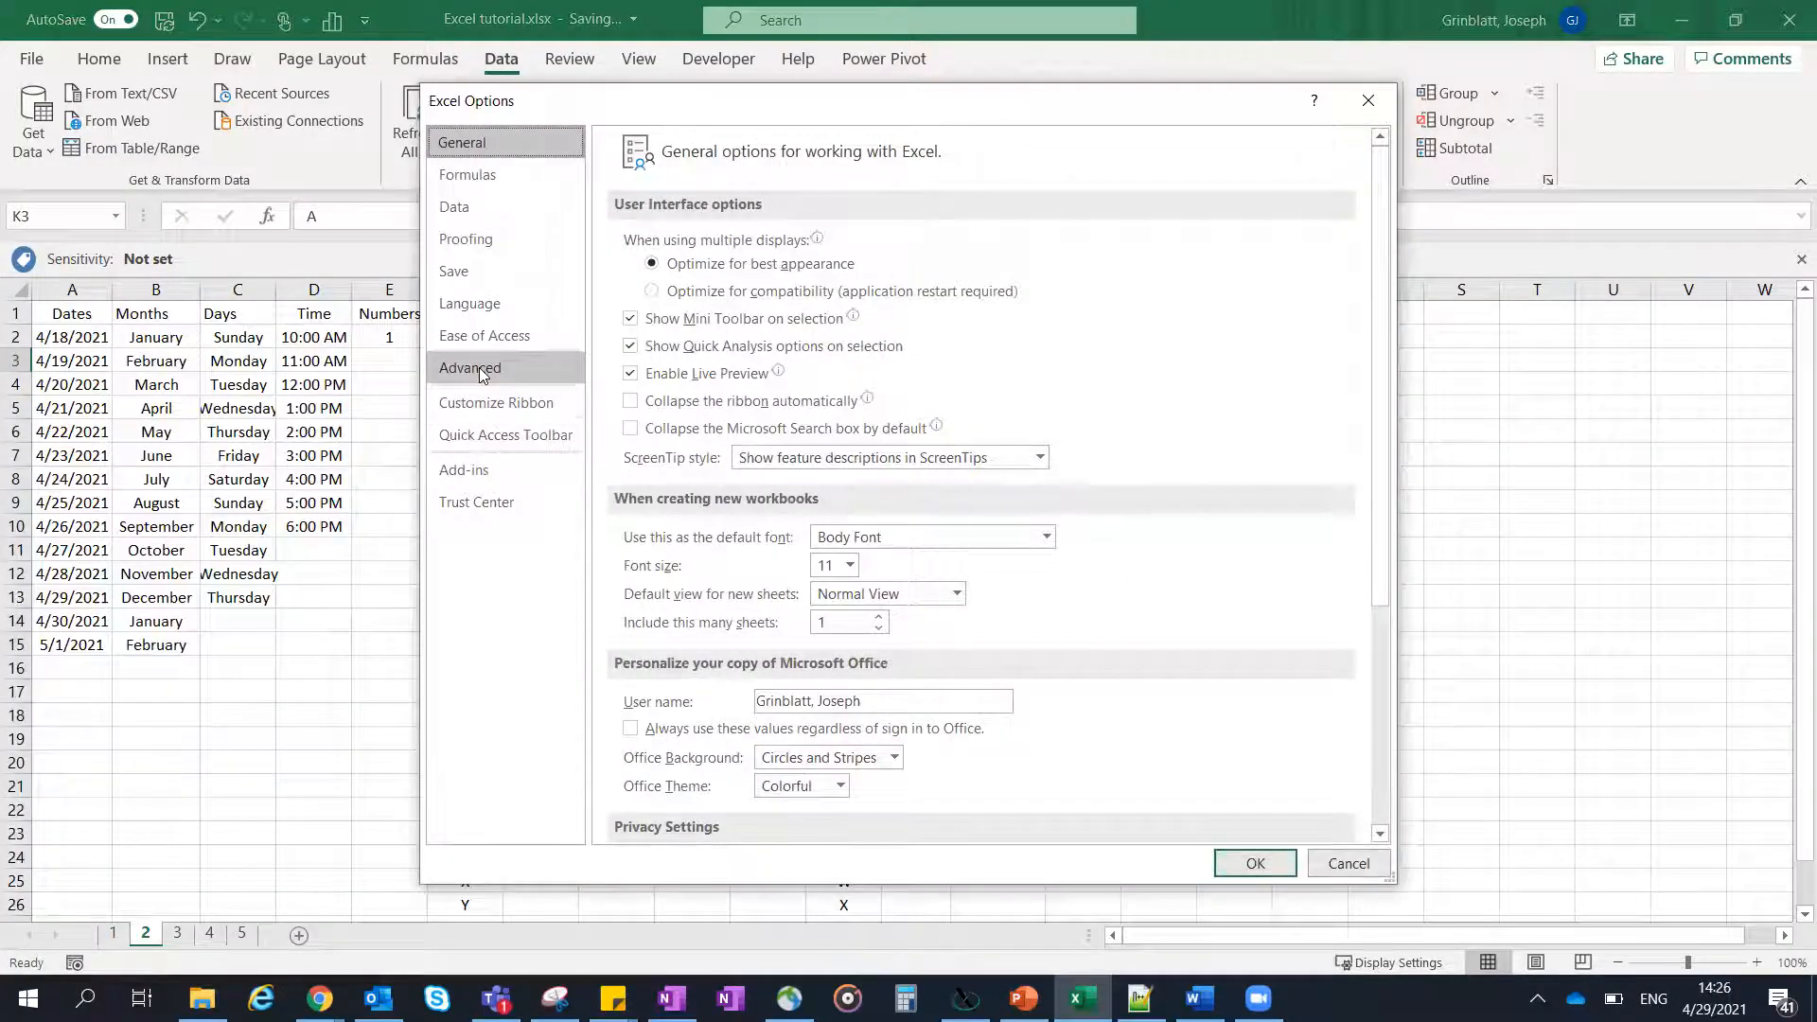
left_click(482, 374)
left_click_drag(1390, 180, 1390, 748)
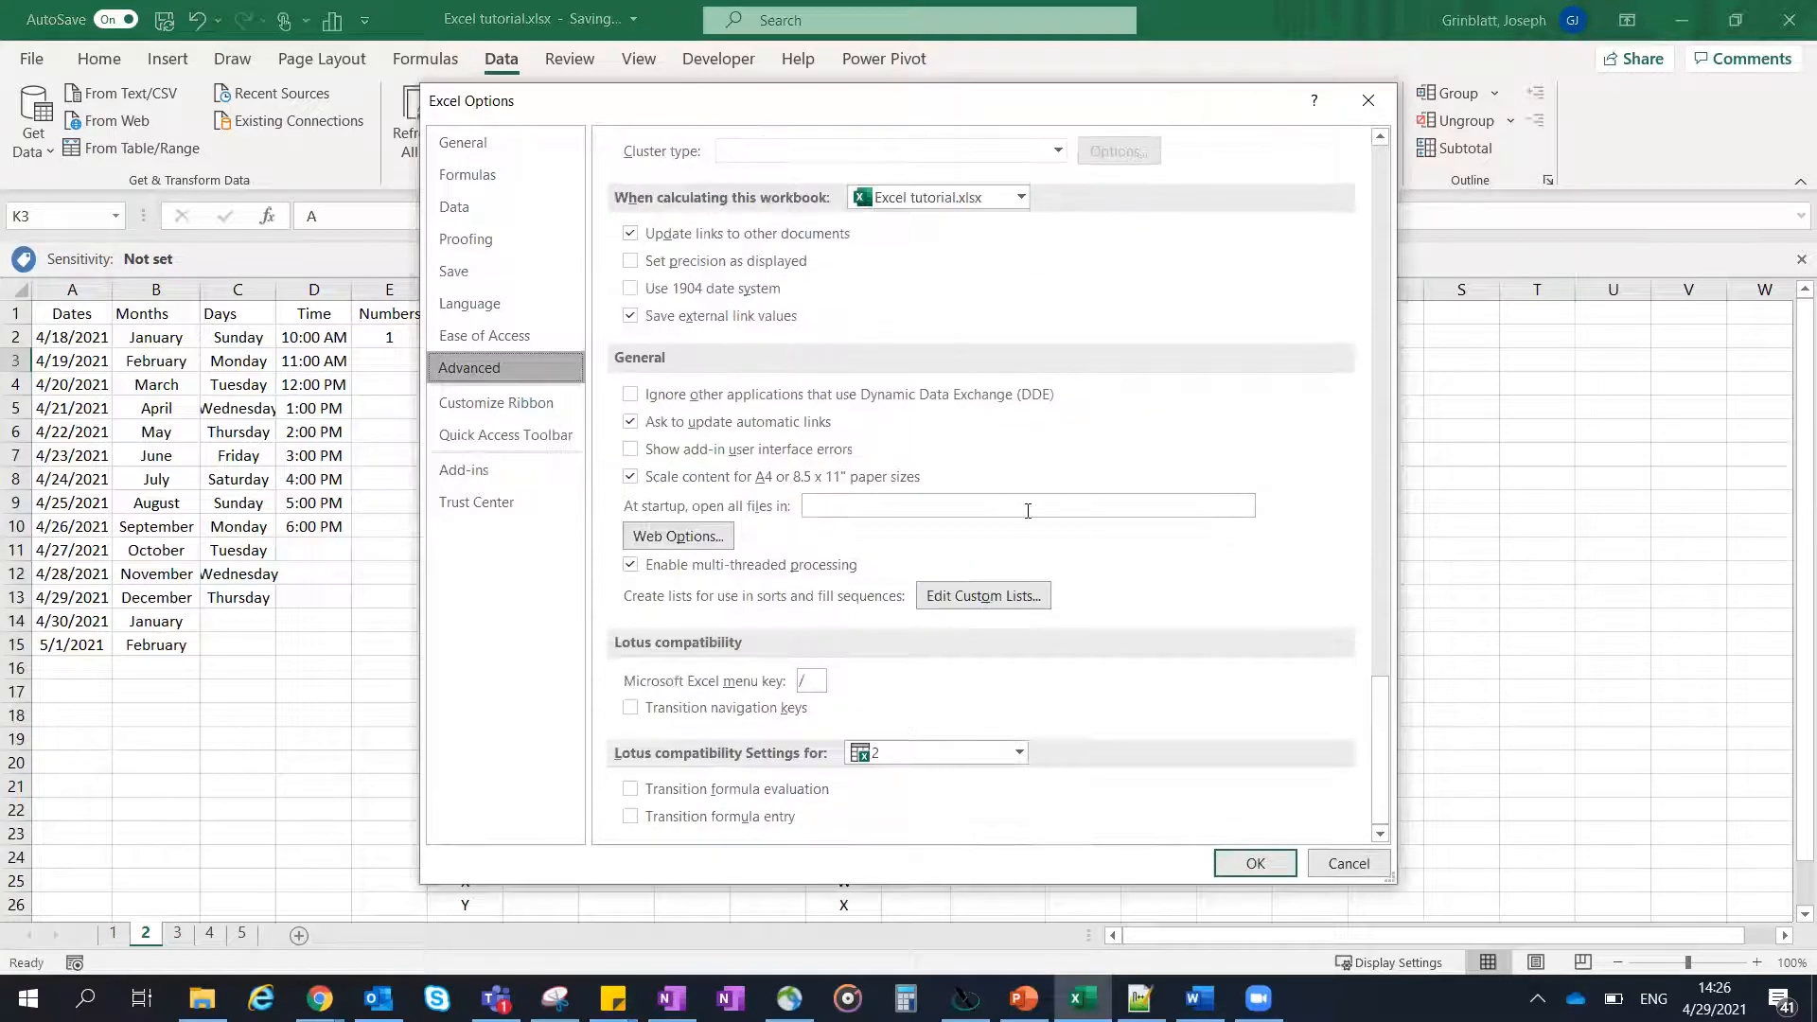
left_click(975, 602)
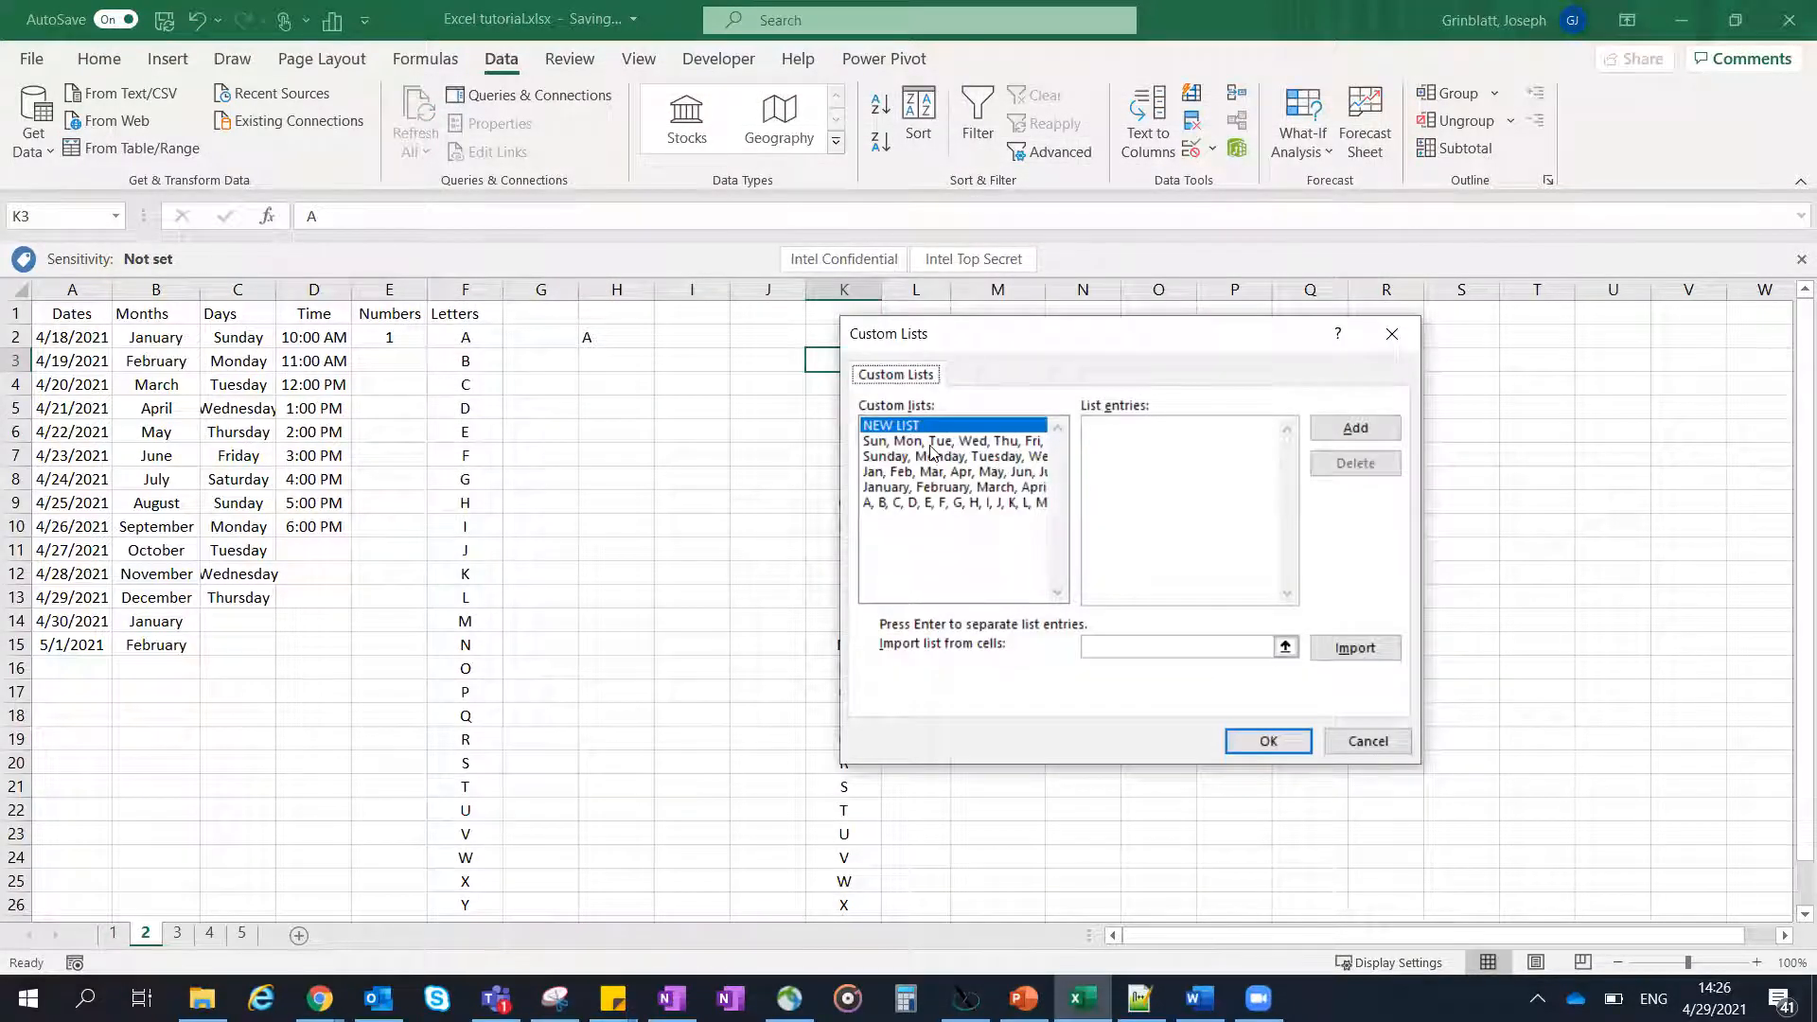
left_click(918, 503)
left_click_drag(1027, 344, 899, 388)
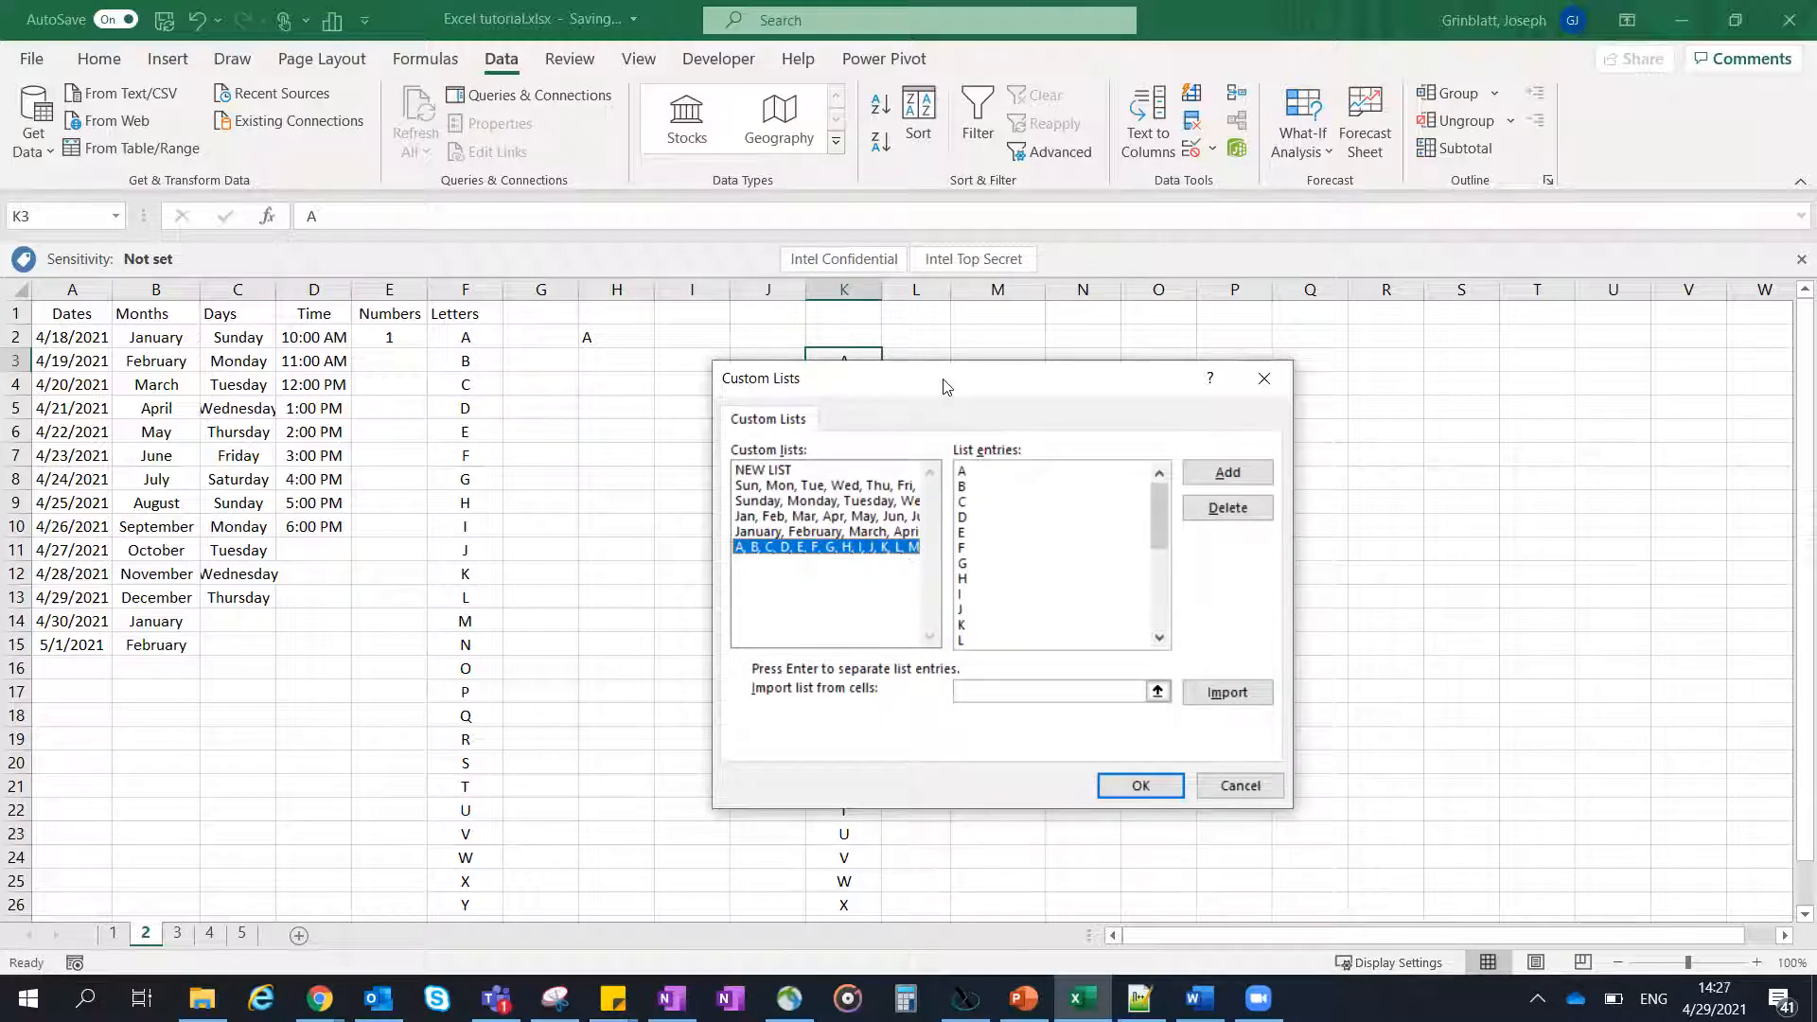
left_click_drag(1045, 389, 1348, 383)
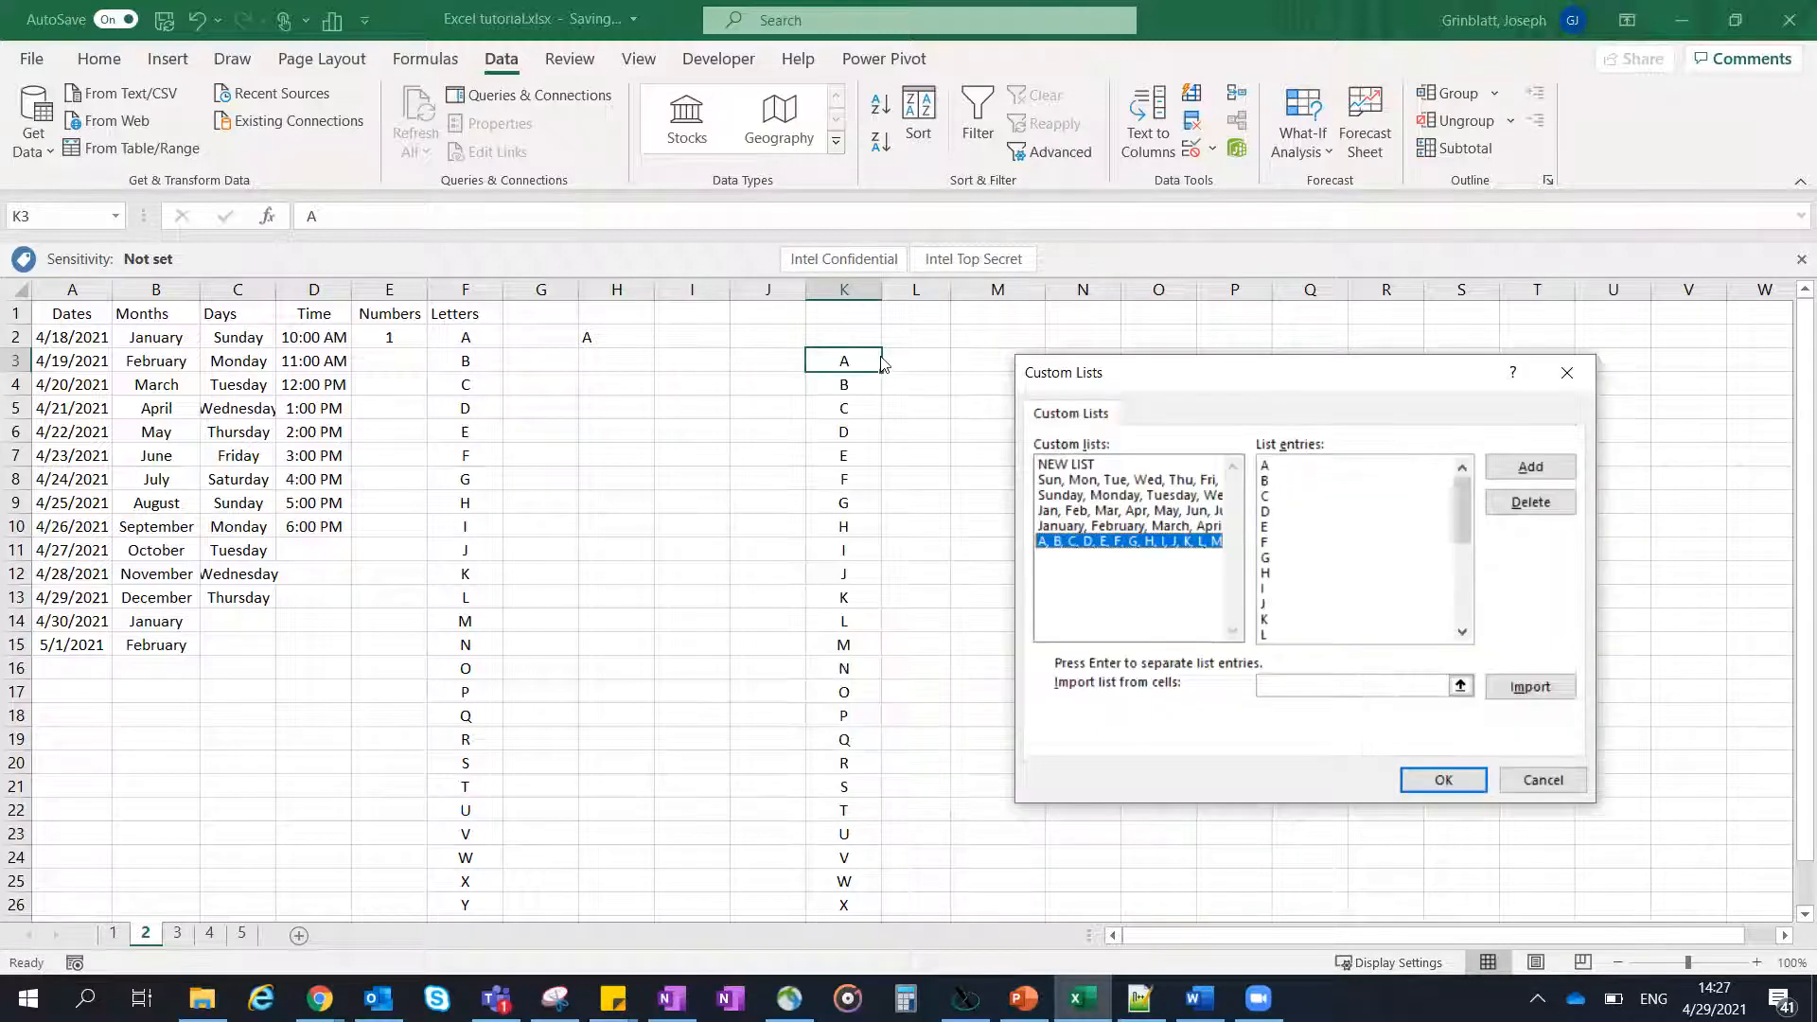
- Set the custom list's import source to cells K3:K28 and add the alphabet list
left_click(1462, 688)
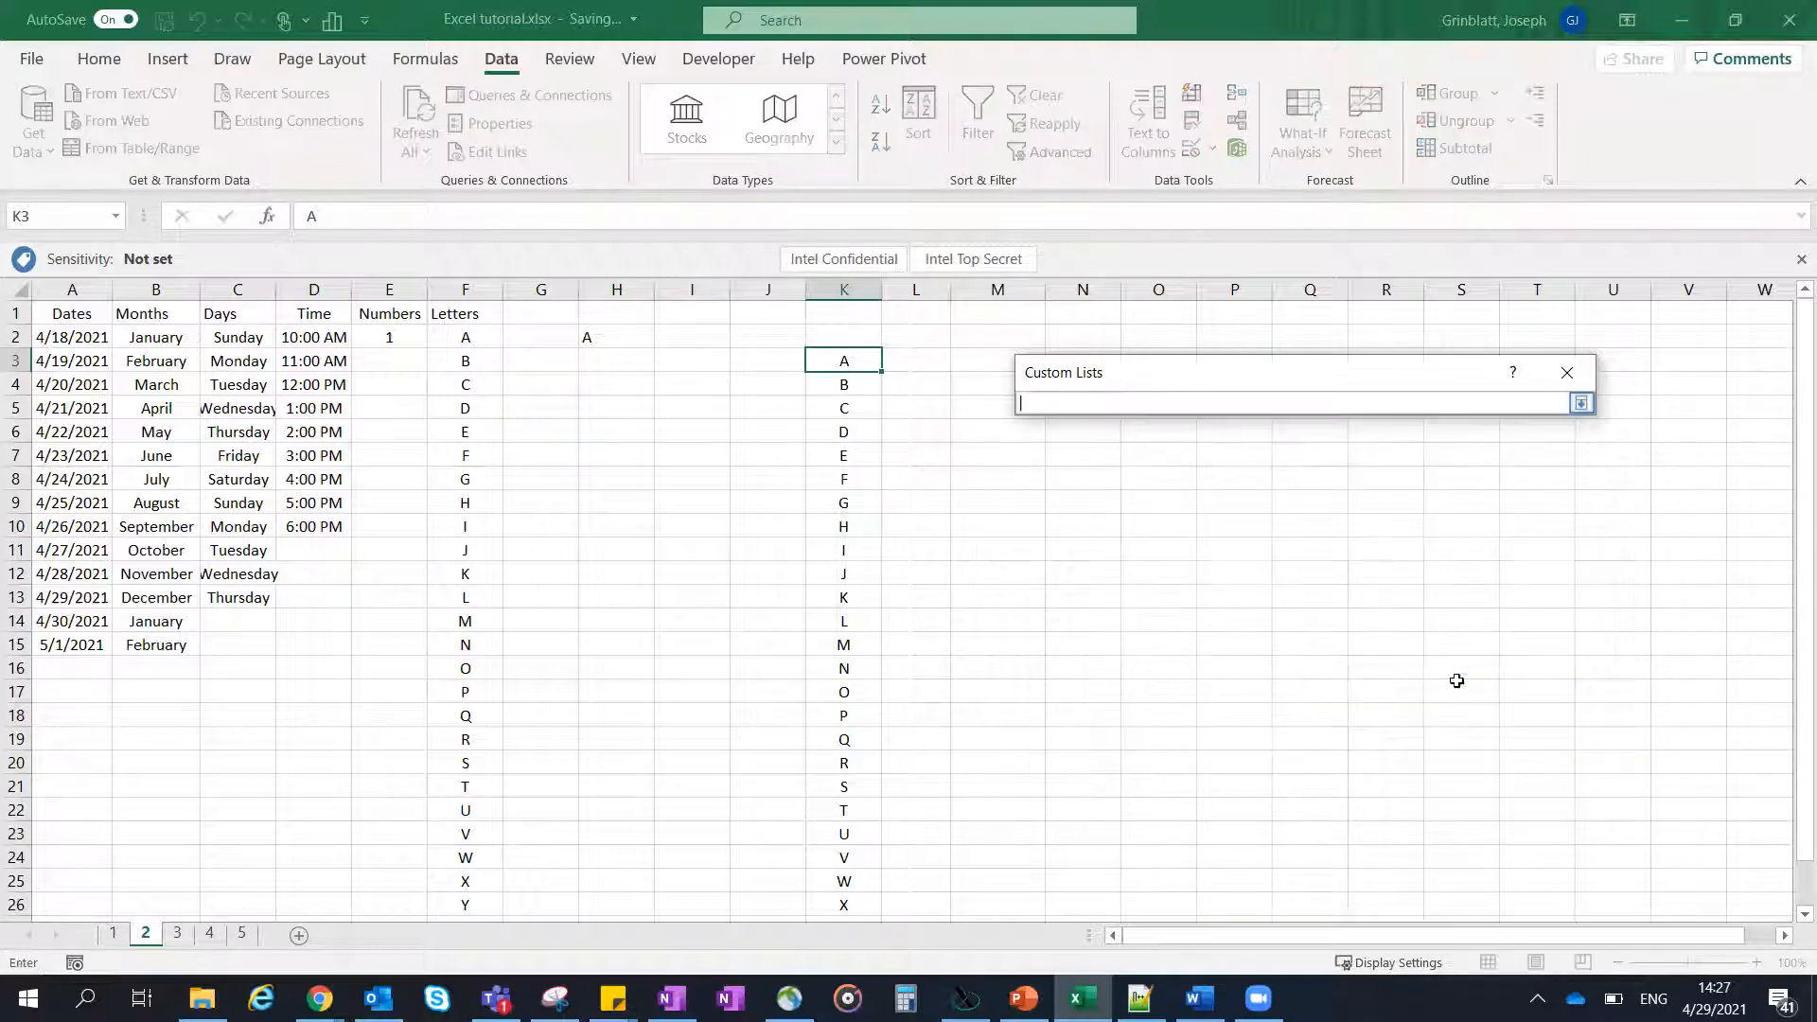
left_click(841, 360)
left_click_drag(843, 391, 845, 906)
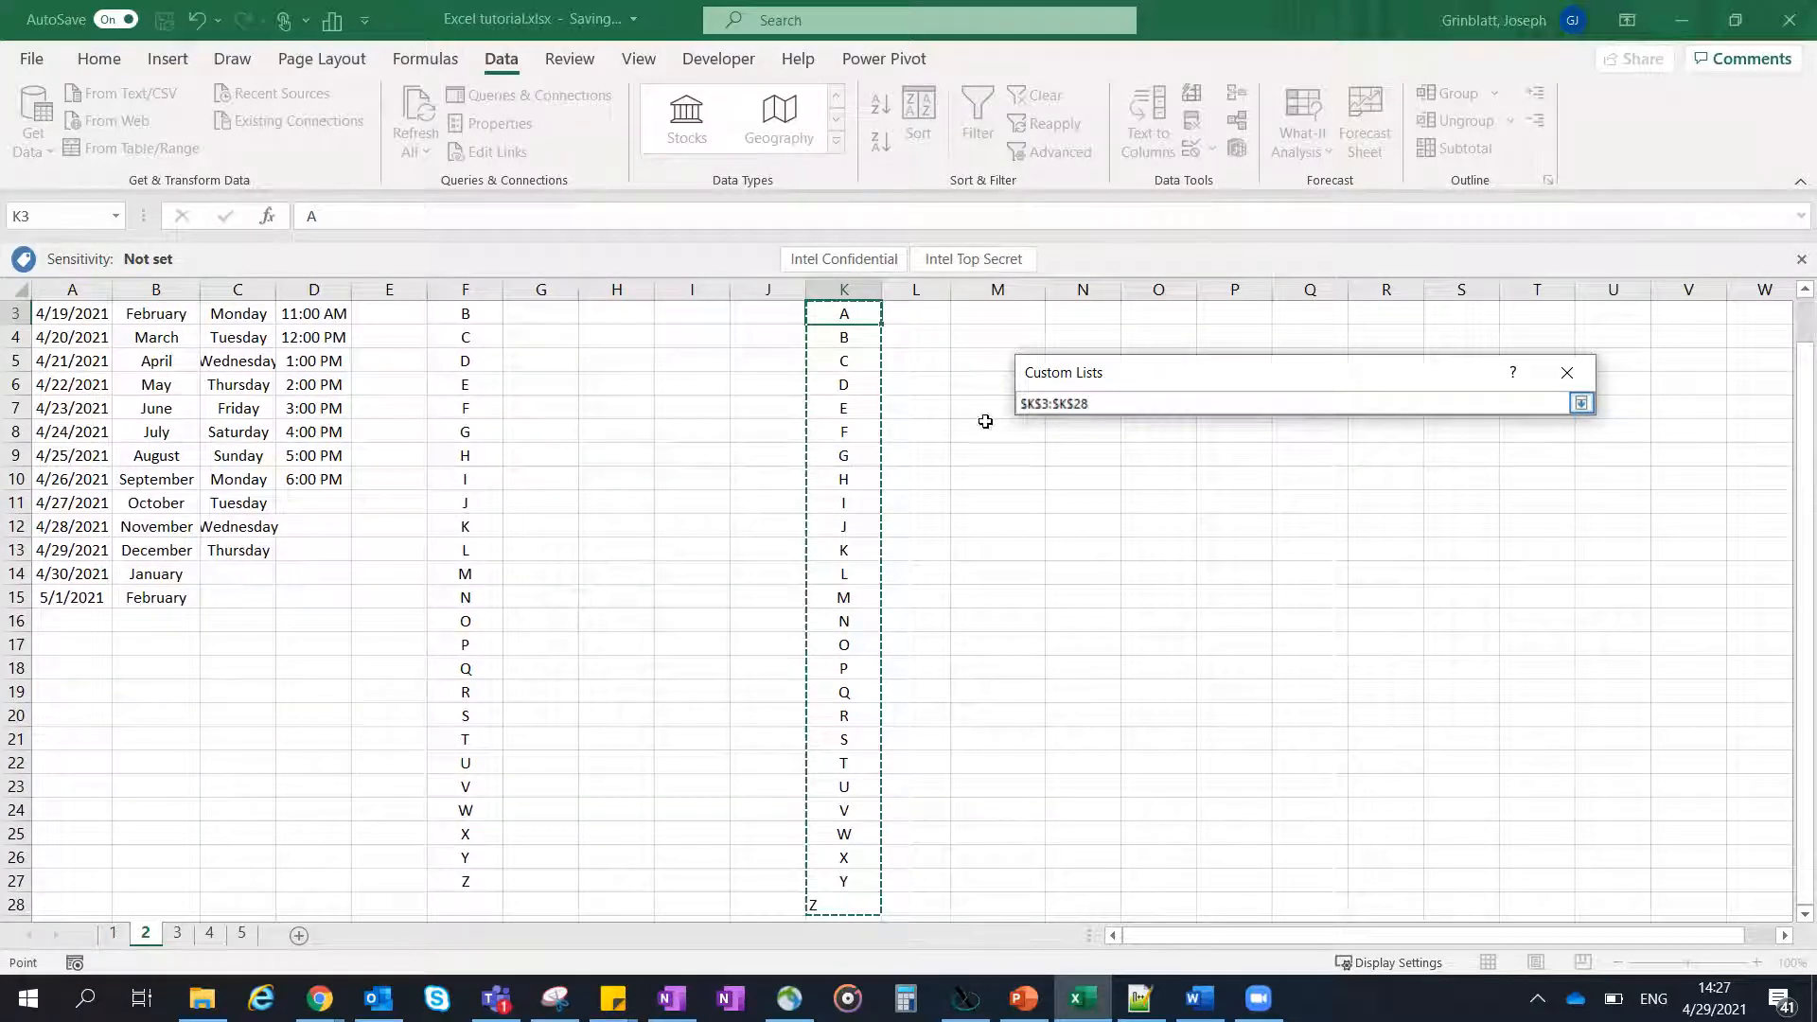
key("Return")
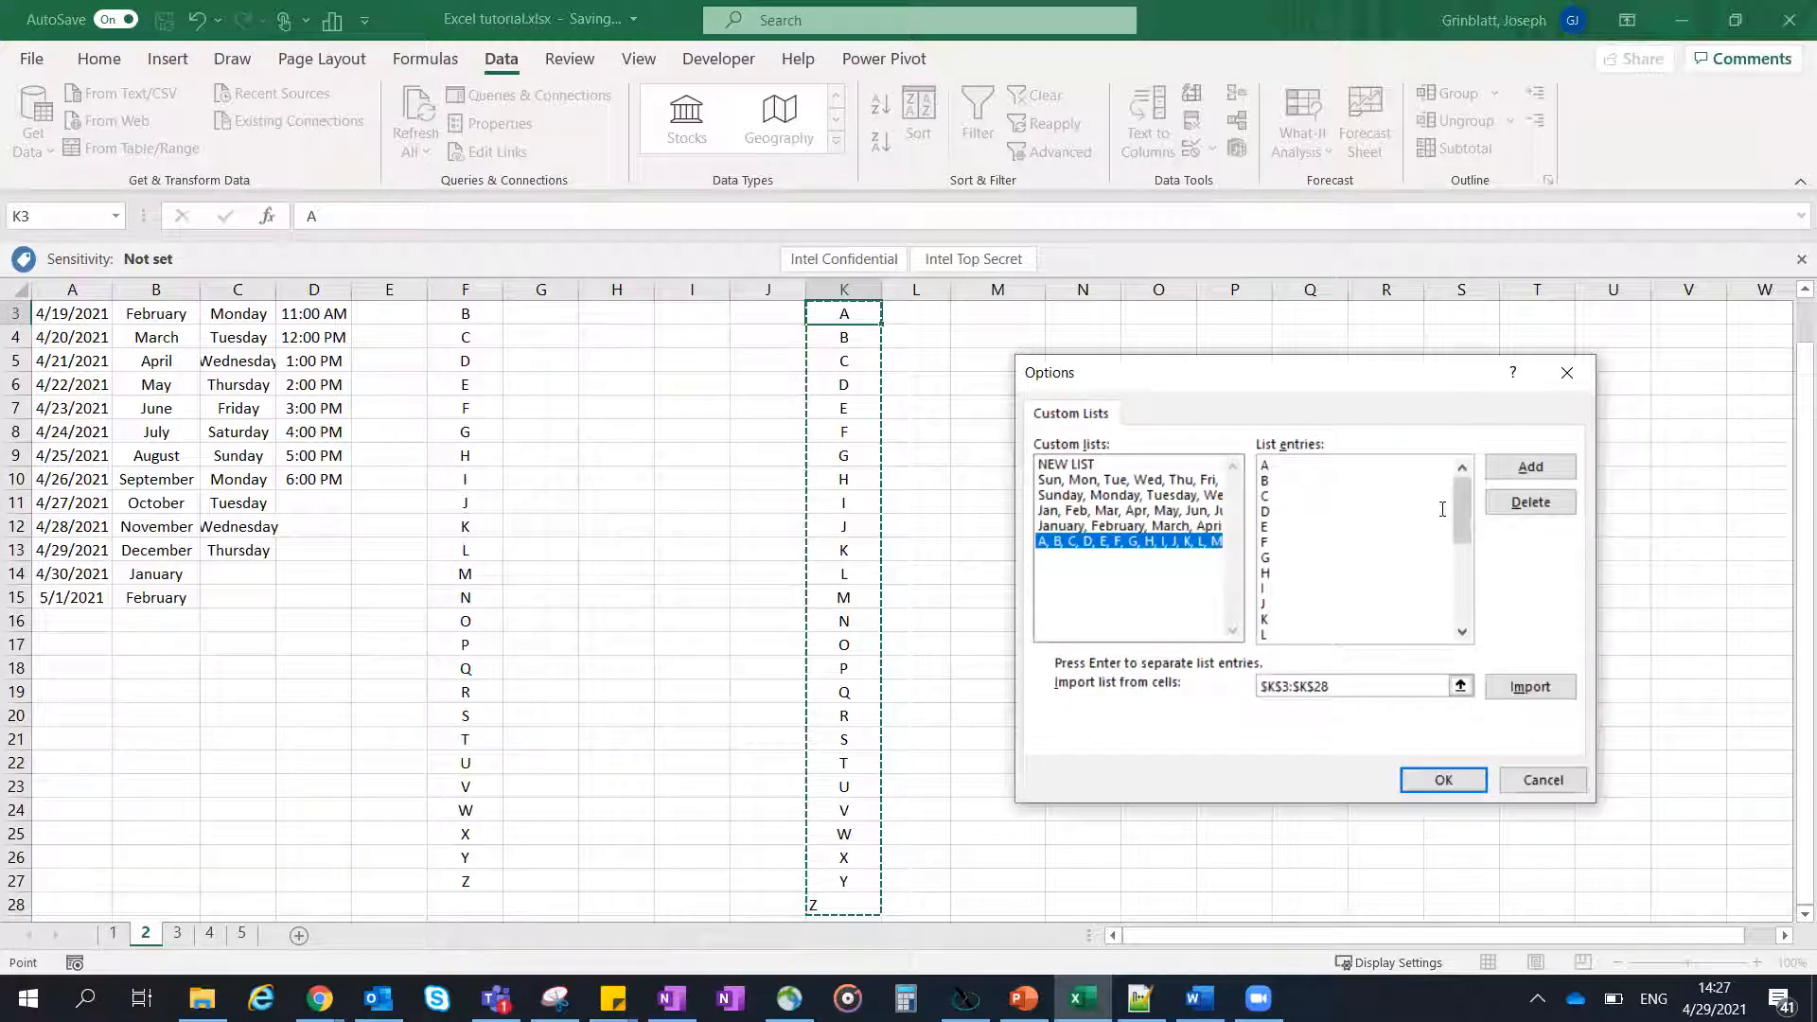
left_click(1513, 470)
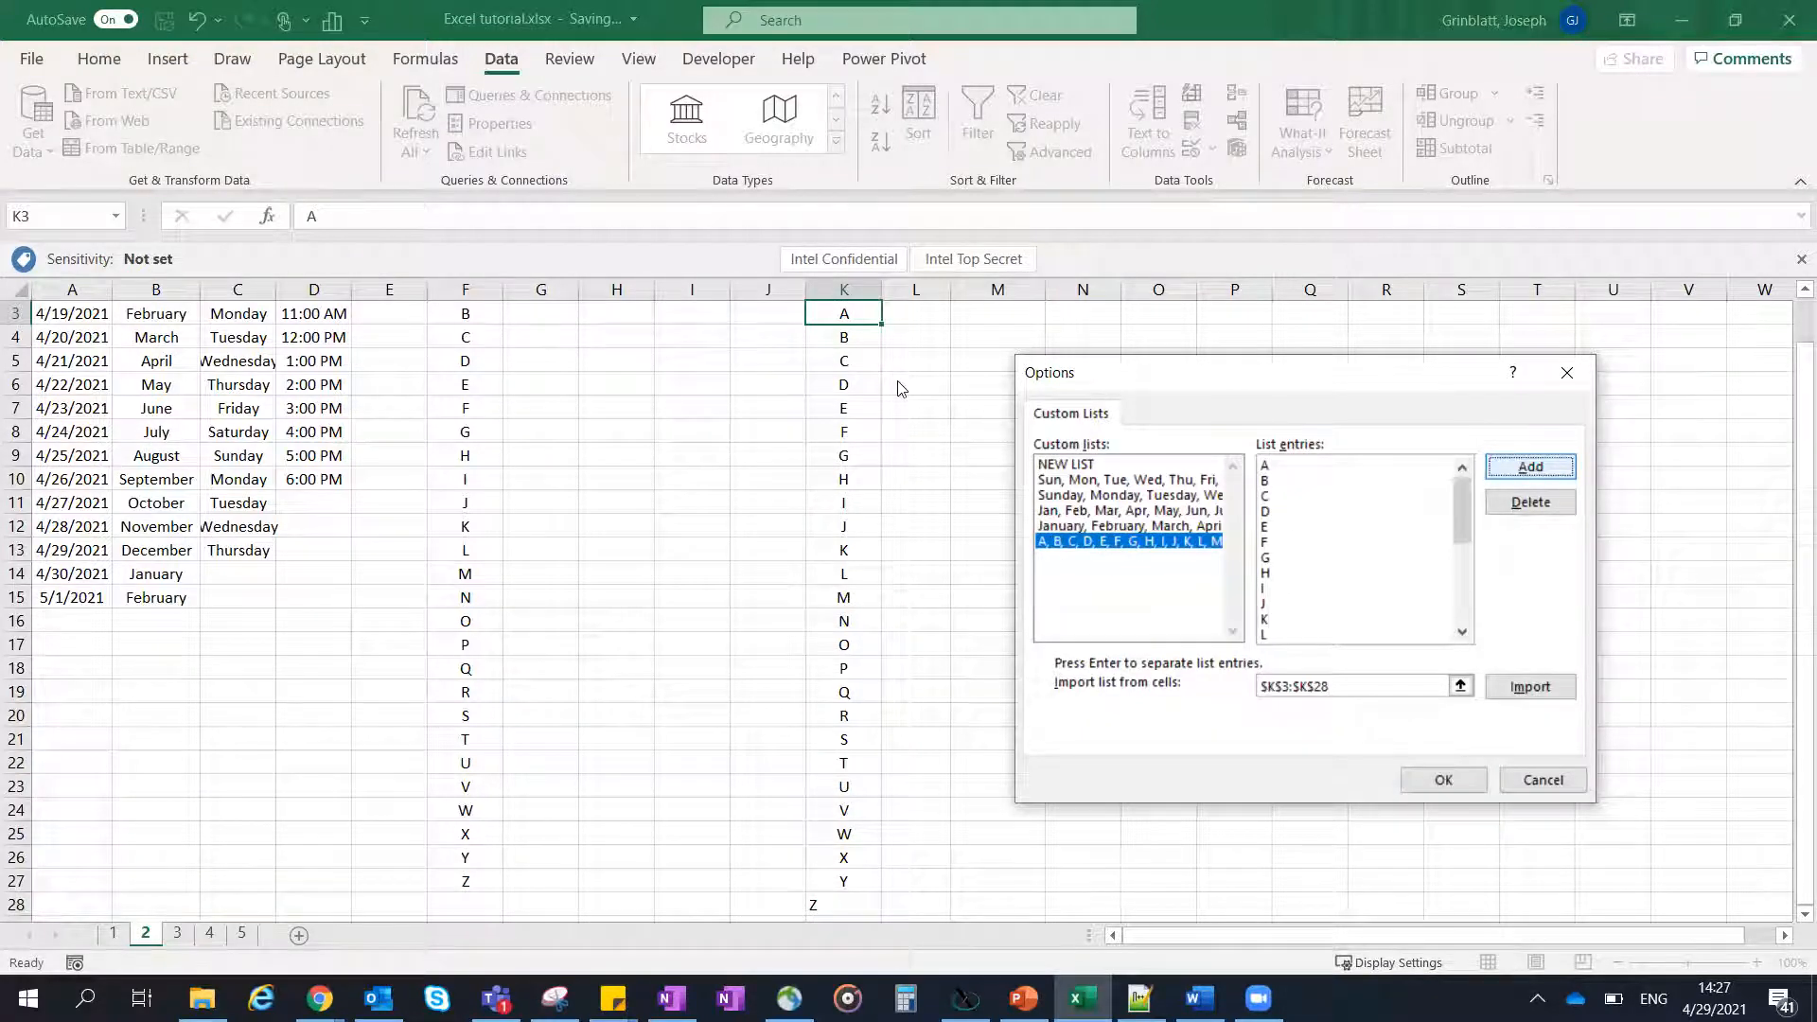
- Close the custom lists editor and cancel out of the program options
left_click(1543, 780)
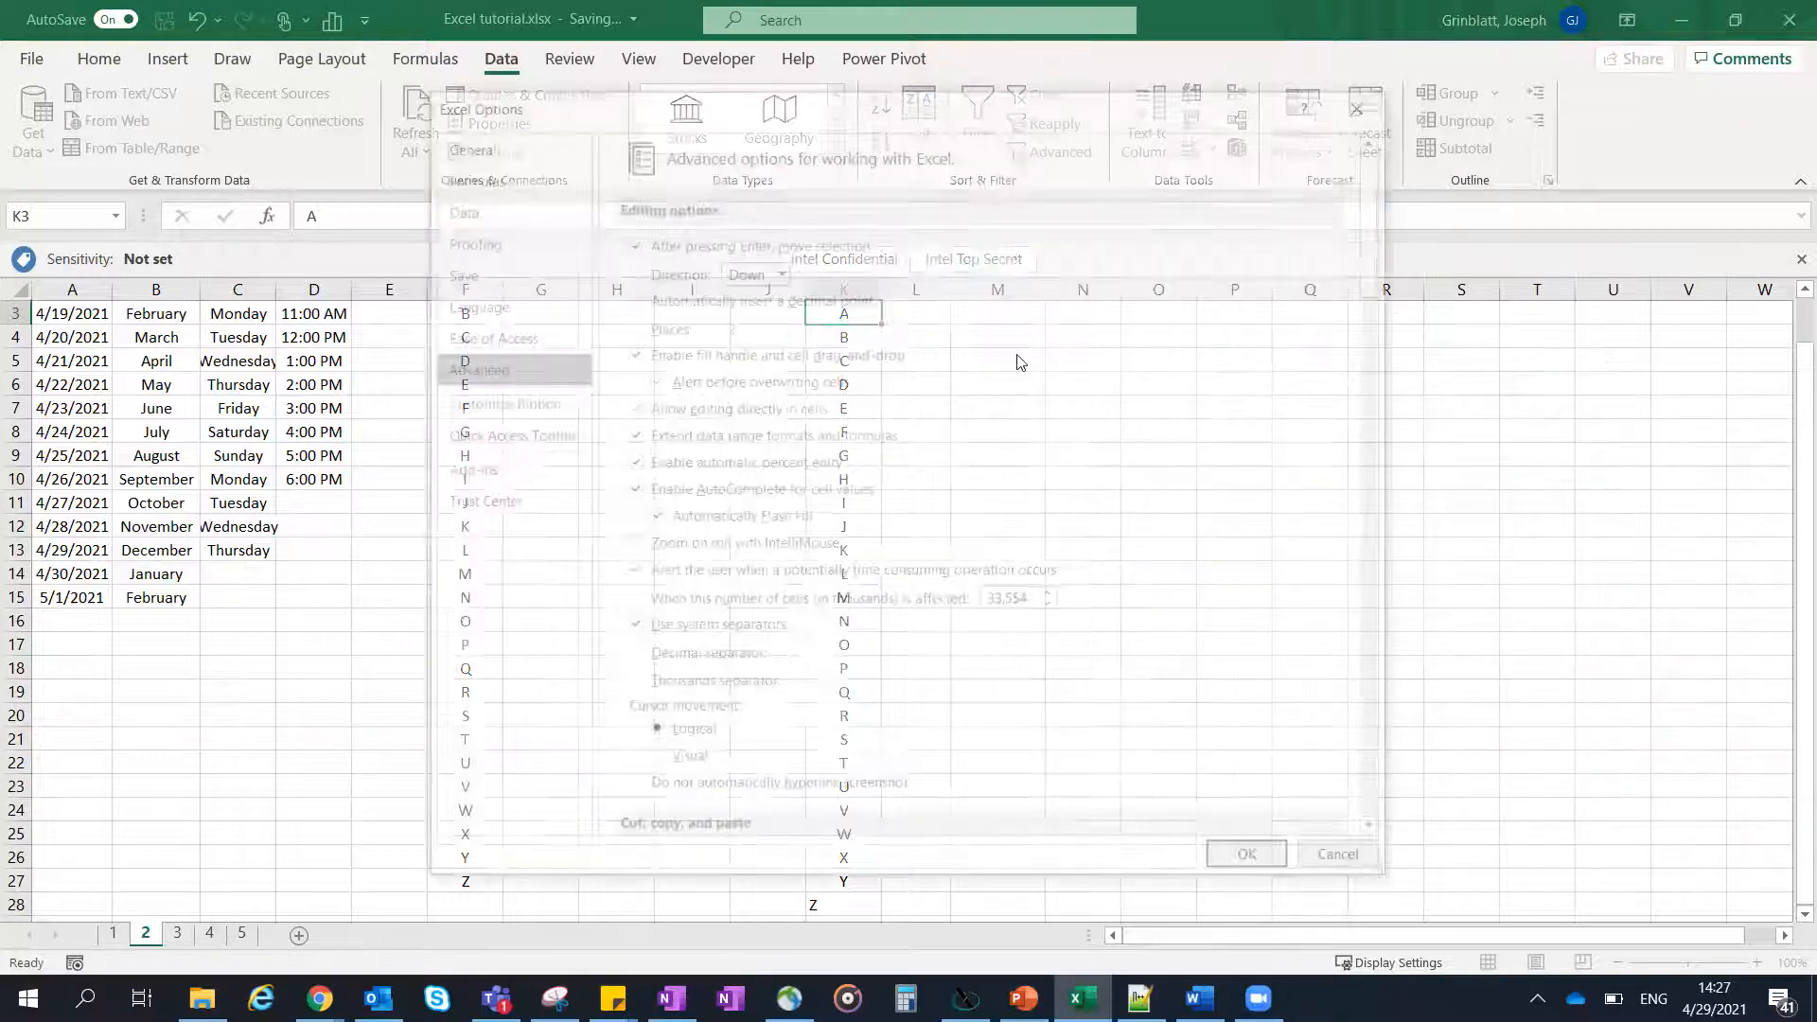
left_click(1342, 861)
left_click(1145, 396)
left_click(1089, 362)
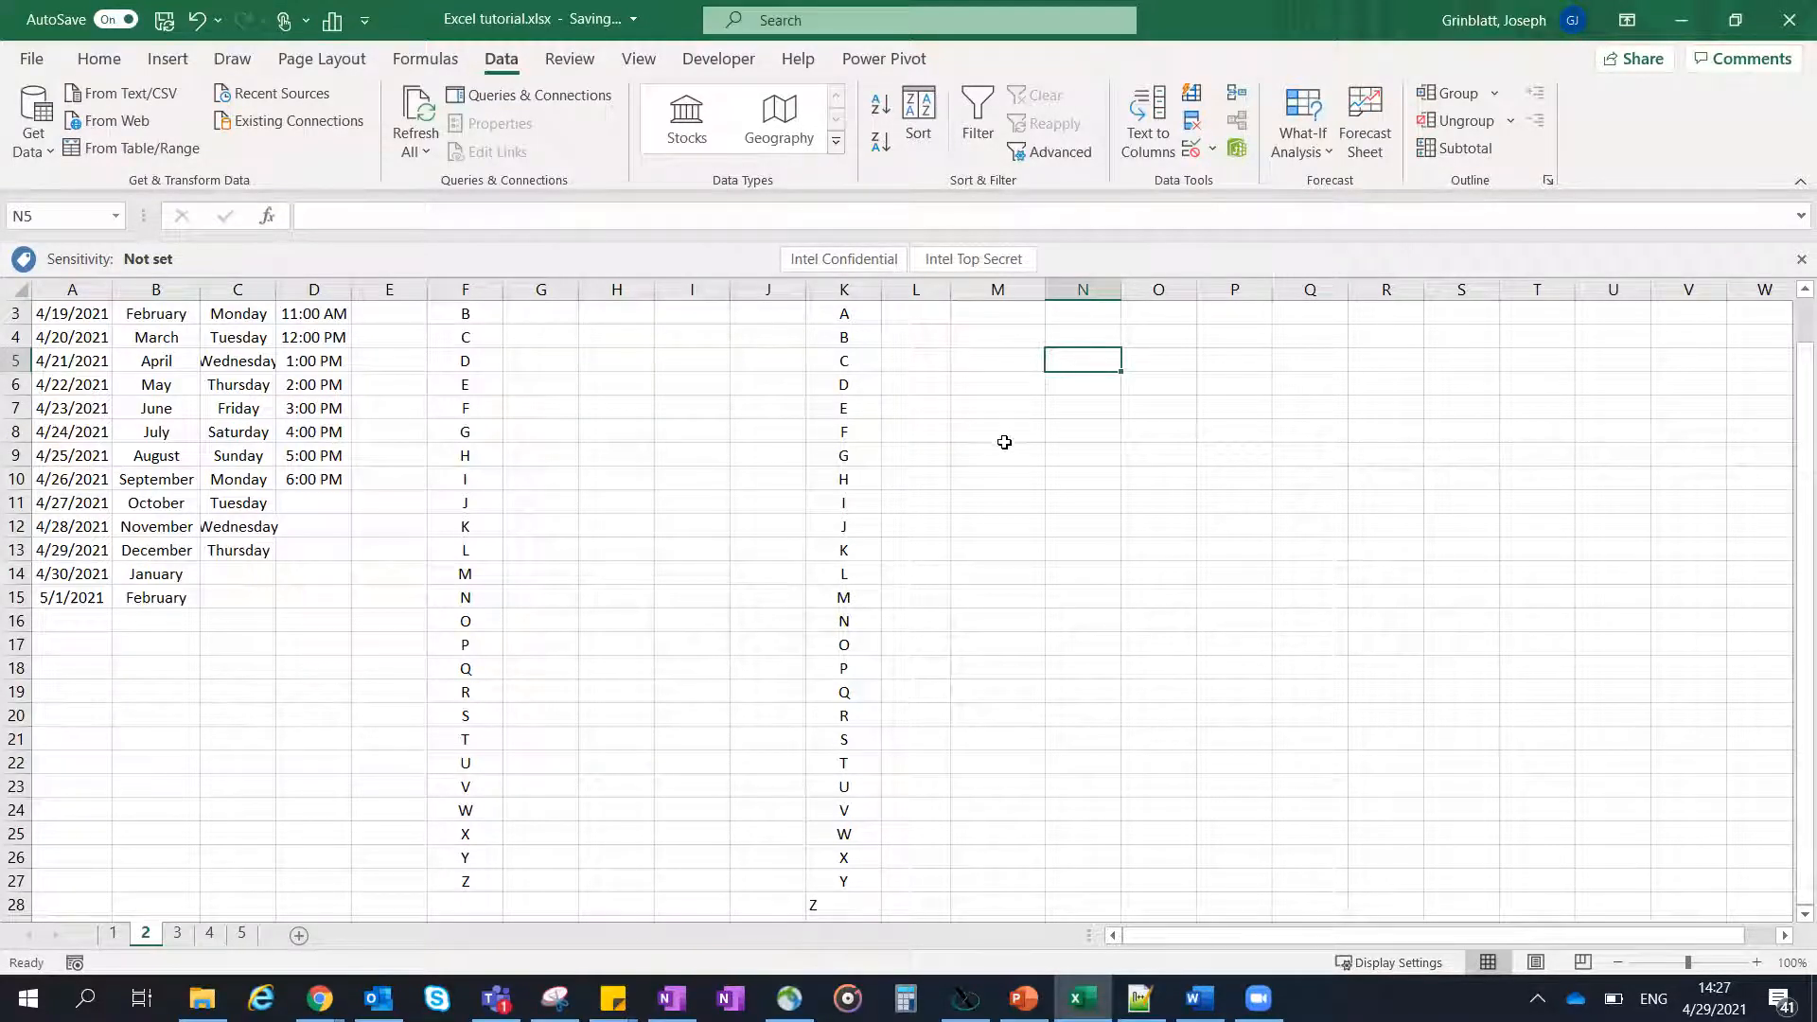
scroll(995, 391, "up", 1)
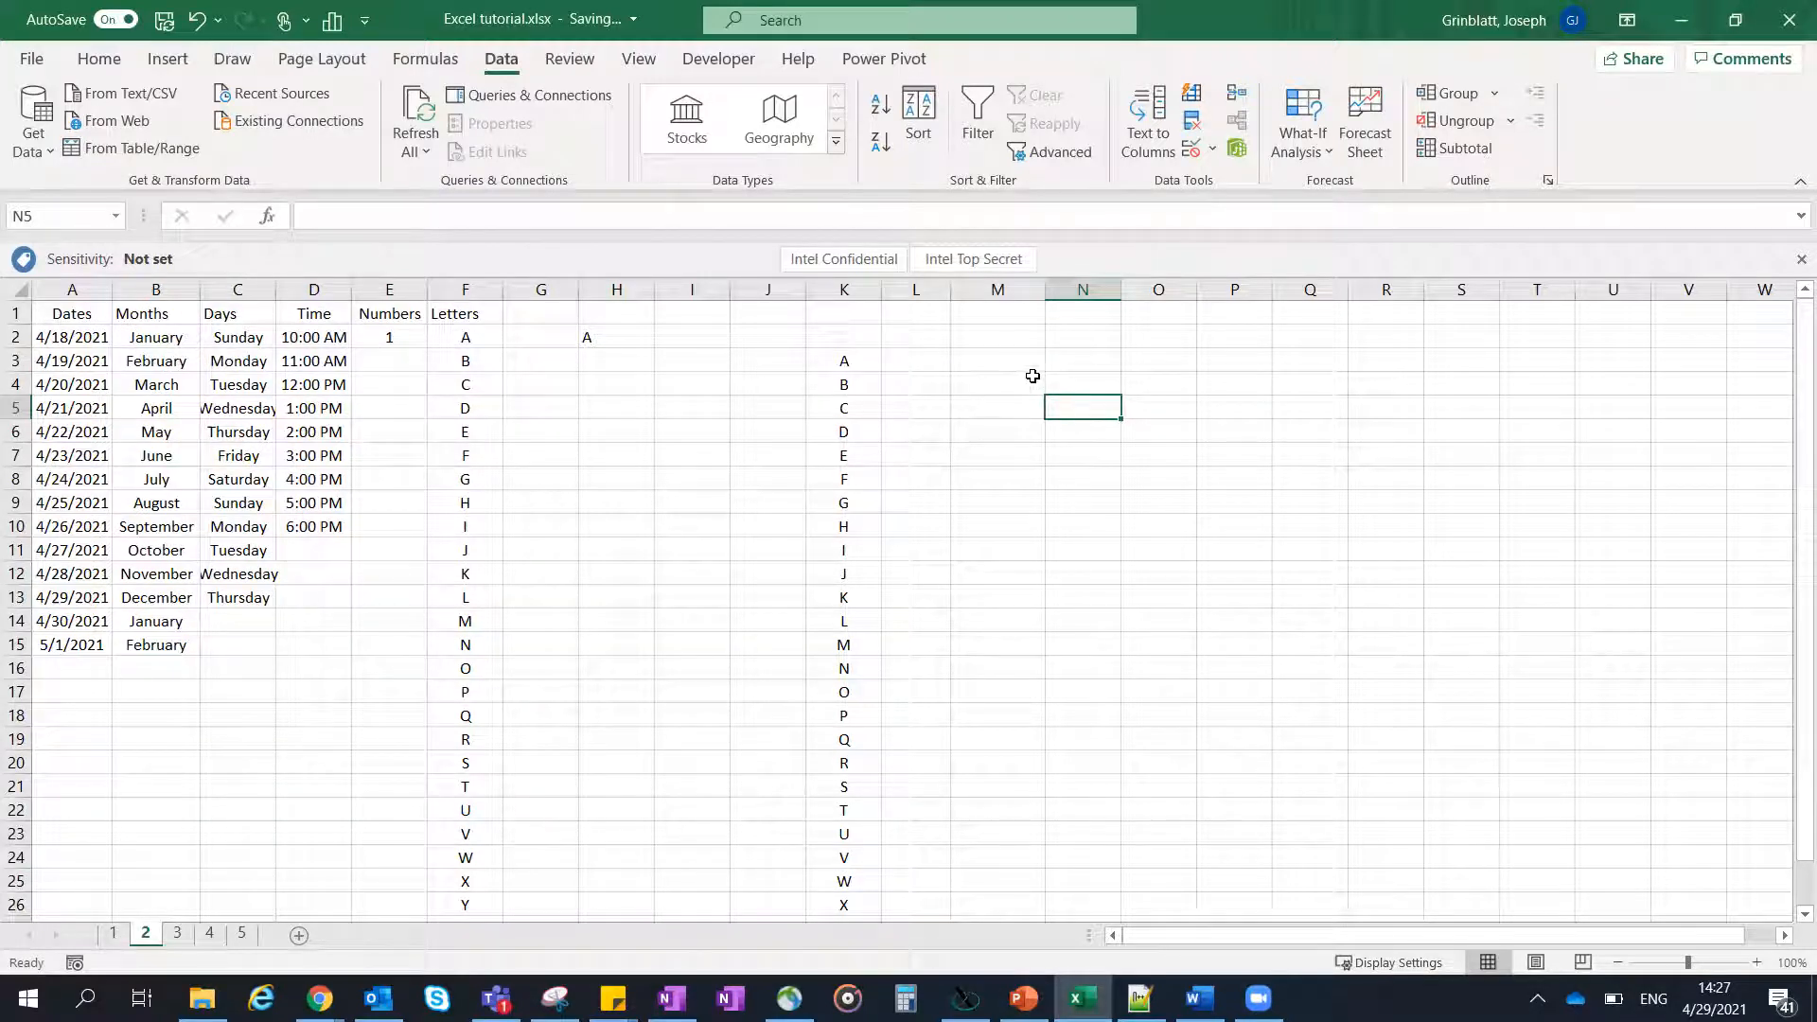
left_click(1078, 382)
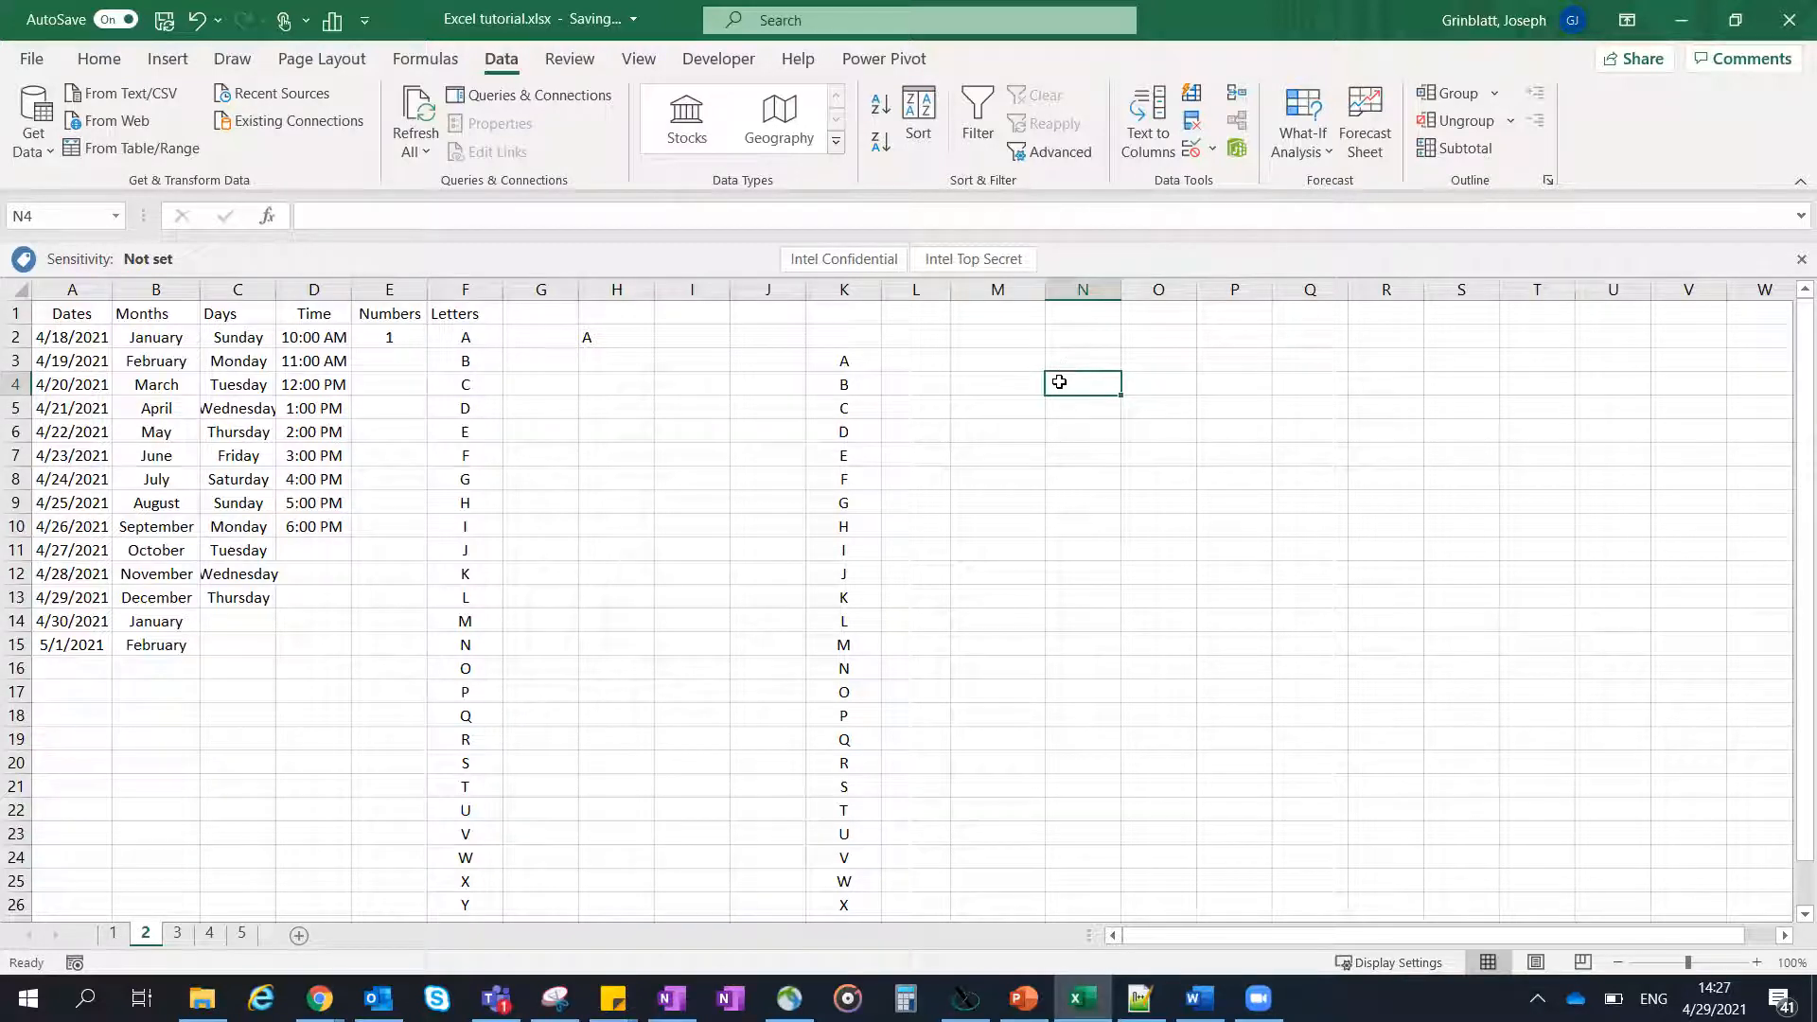
type("!")
key("Return")
type("@")
left_click_drag(1087, 388, 1098, 411)
key("Escape")
- Enter א in N4 and try autofilling it down through N10, undoing the fill
left_click(1101, 385)
type("א")
left_click(1086, 413)
left_click(1099, 383)
left_click_drag(1121, 396, 1098, 555)
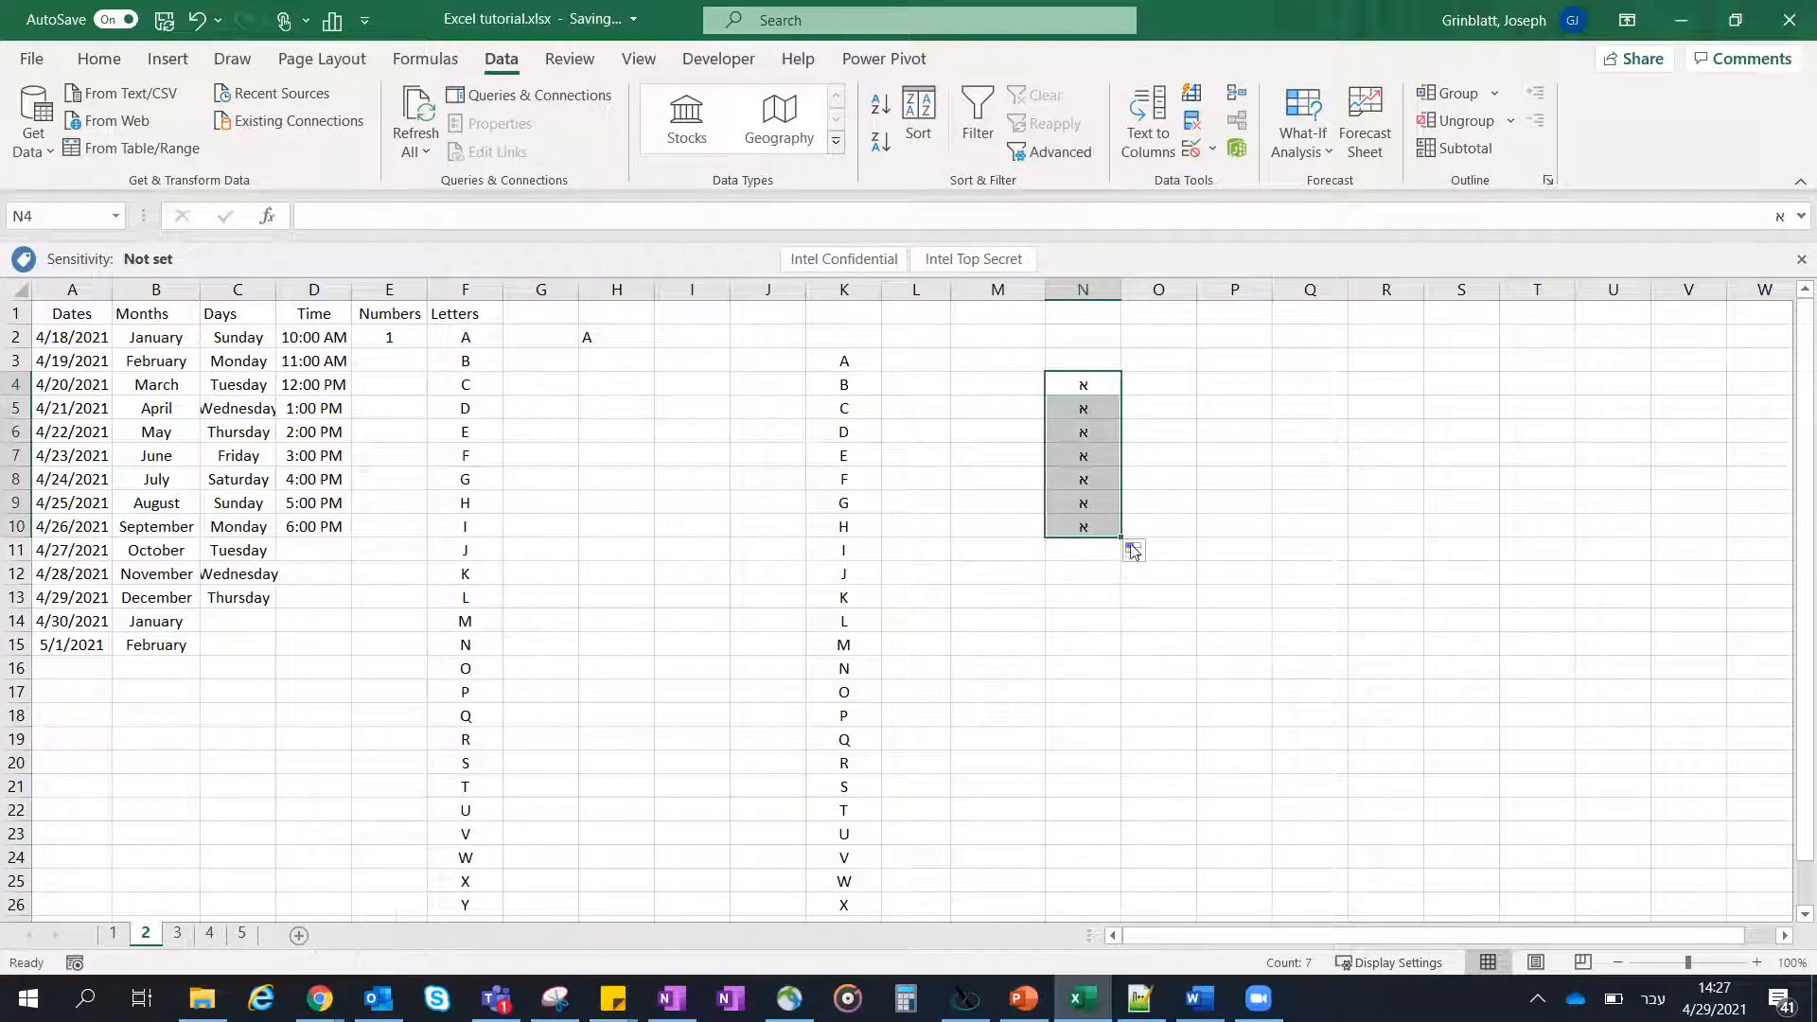
key("ctrl+z")
- Enter ב in N5 and try autofilling the letter pair N4:N5 down through N17, undoing the fill
left_click(1103, 410)
type("ב")
left_click(1094, 447)
left_click_drag(1101, 389, 1120, 418)
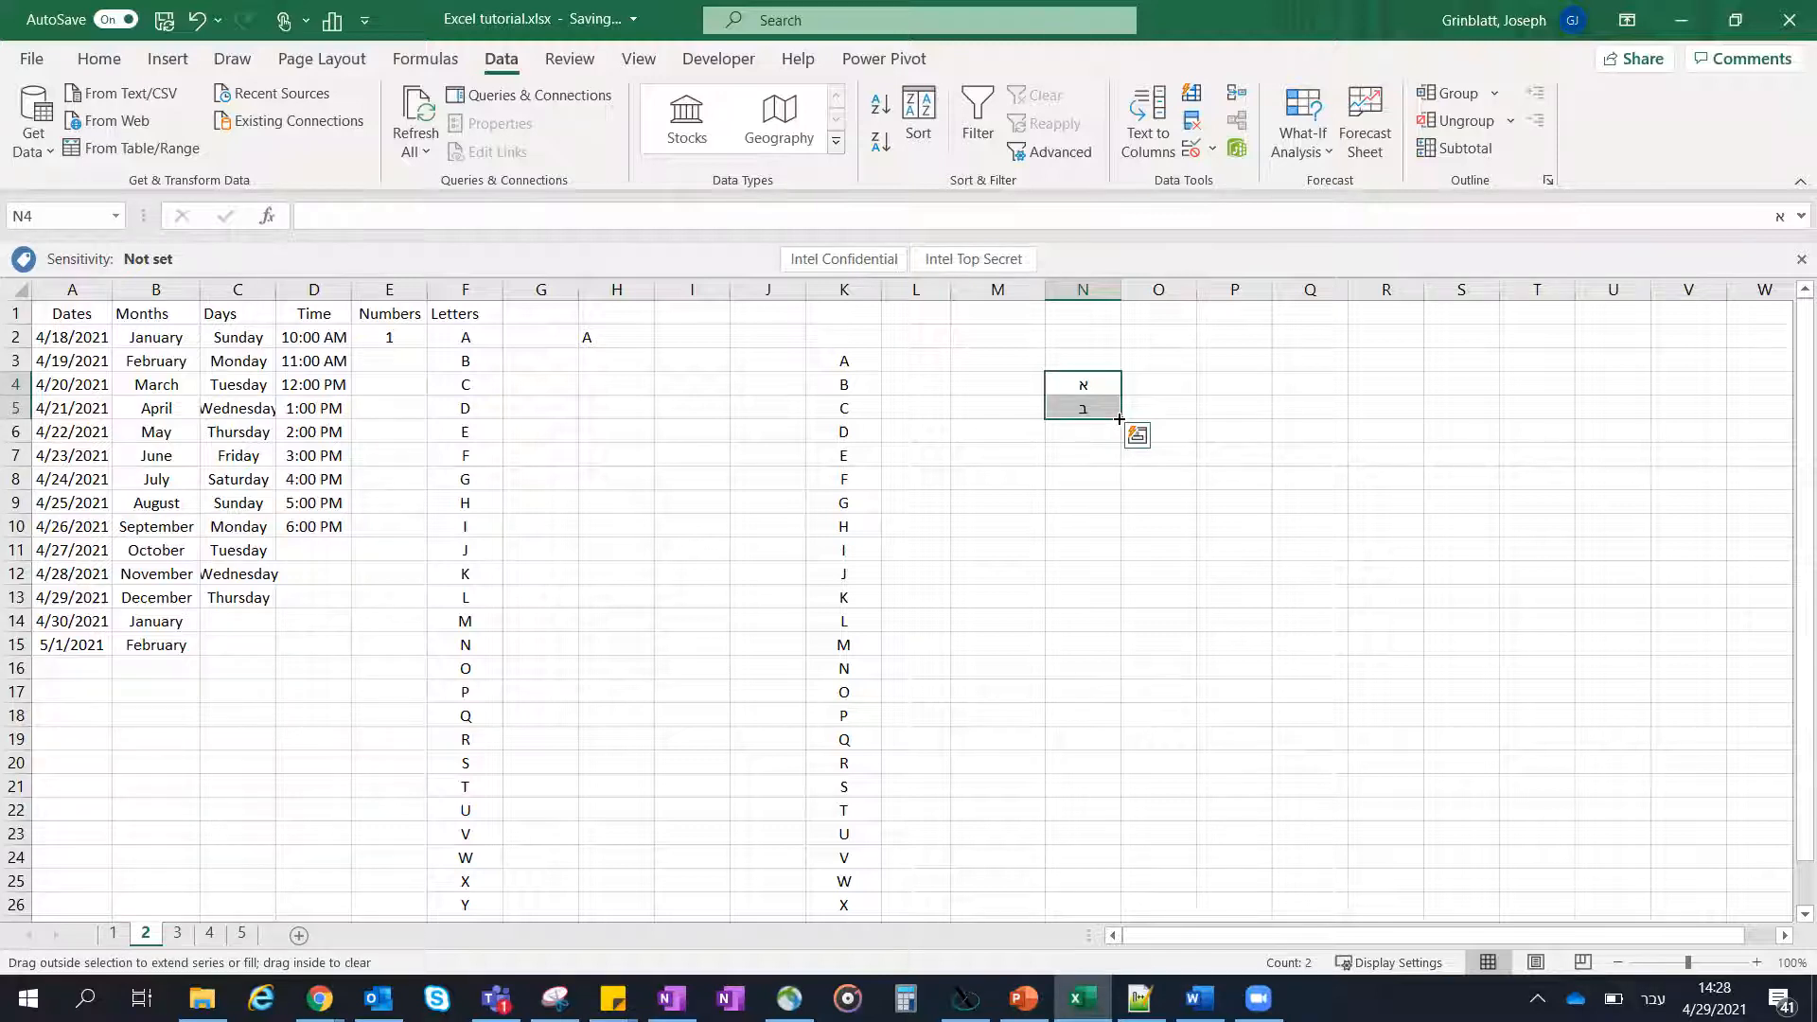
left_click_drag(1124, 438, 1103, 700)
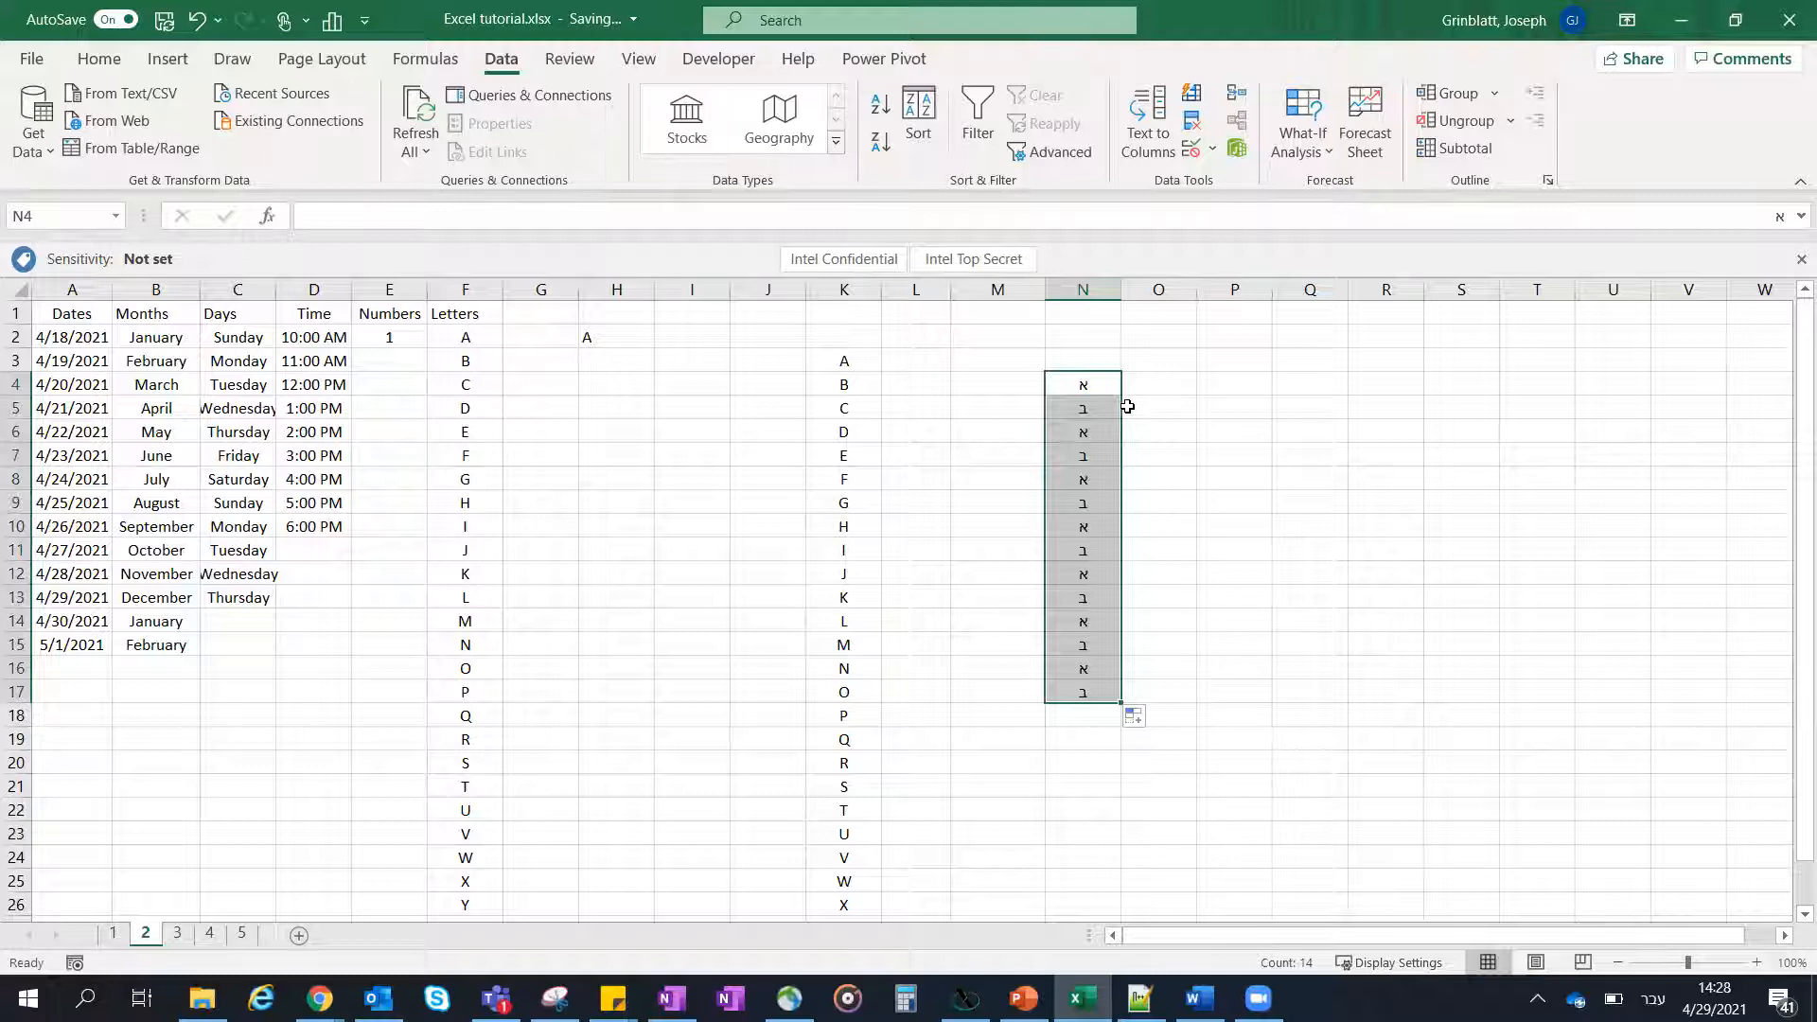
key("ctrl+z")
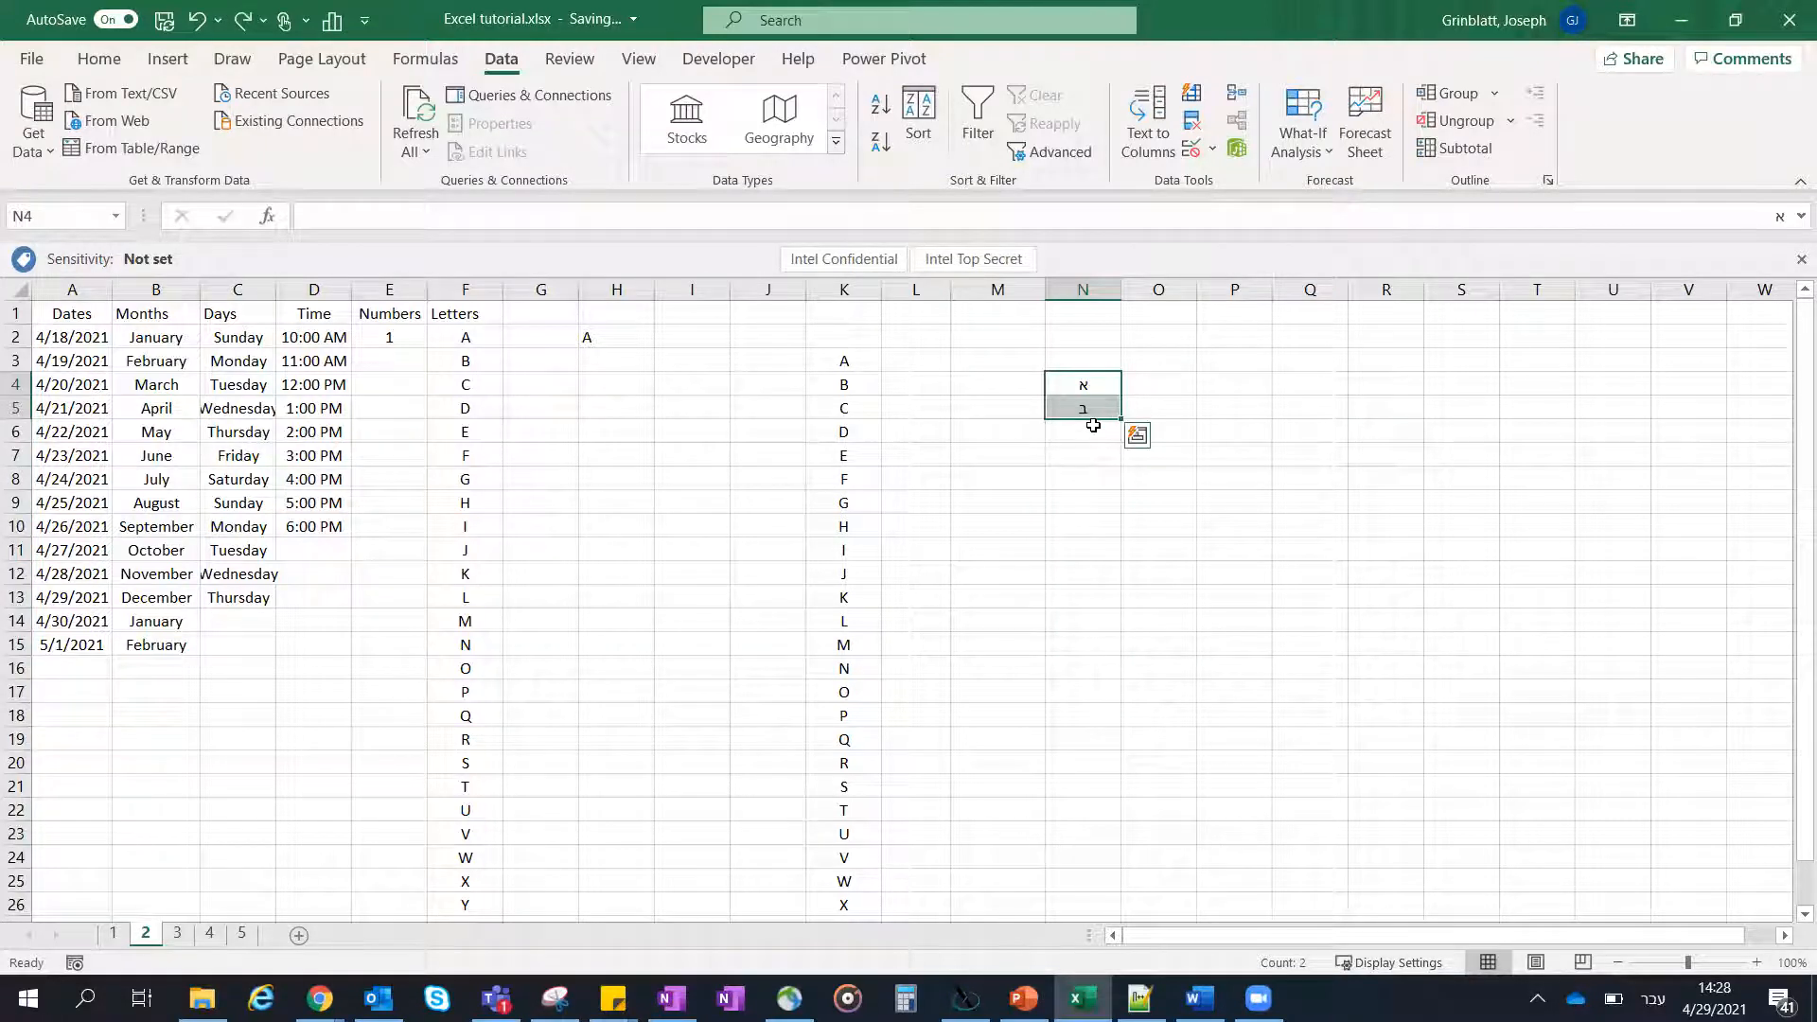
- Enter ג in N6 and fill cell N5 down through N10
left_click(1092, 430)
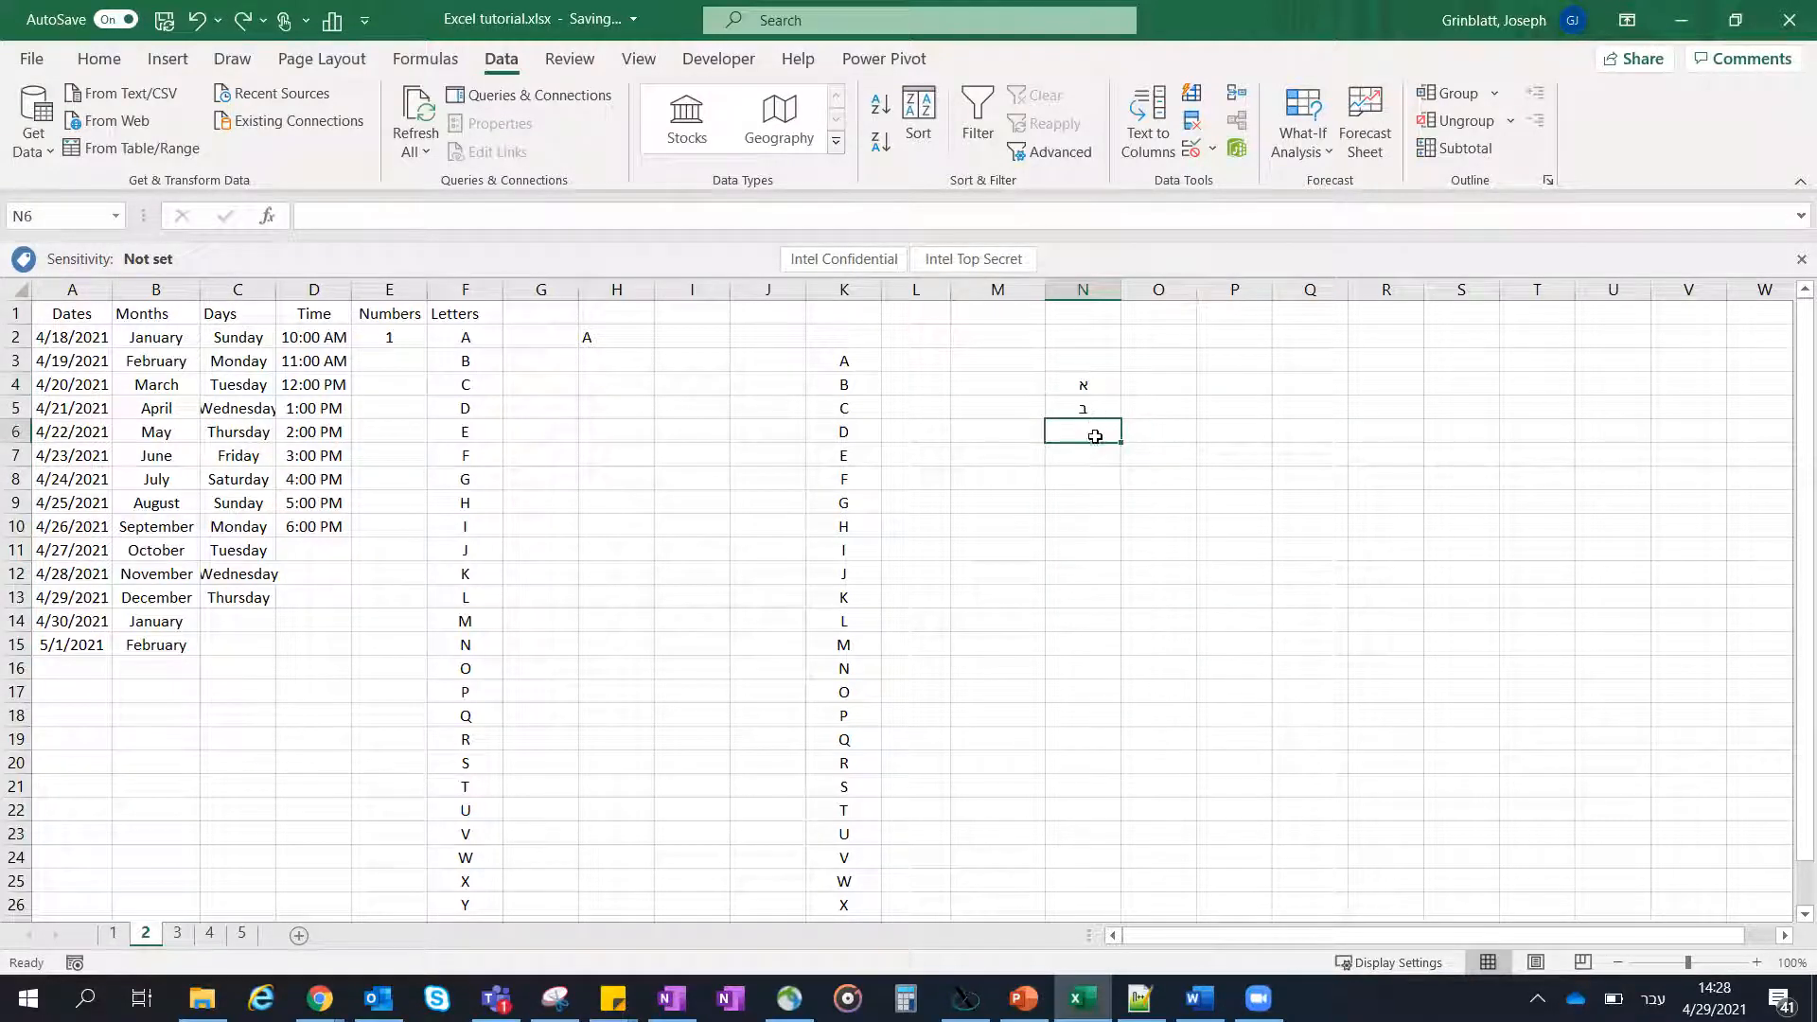
type("ג")
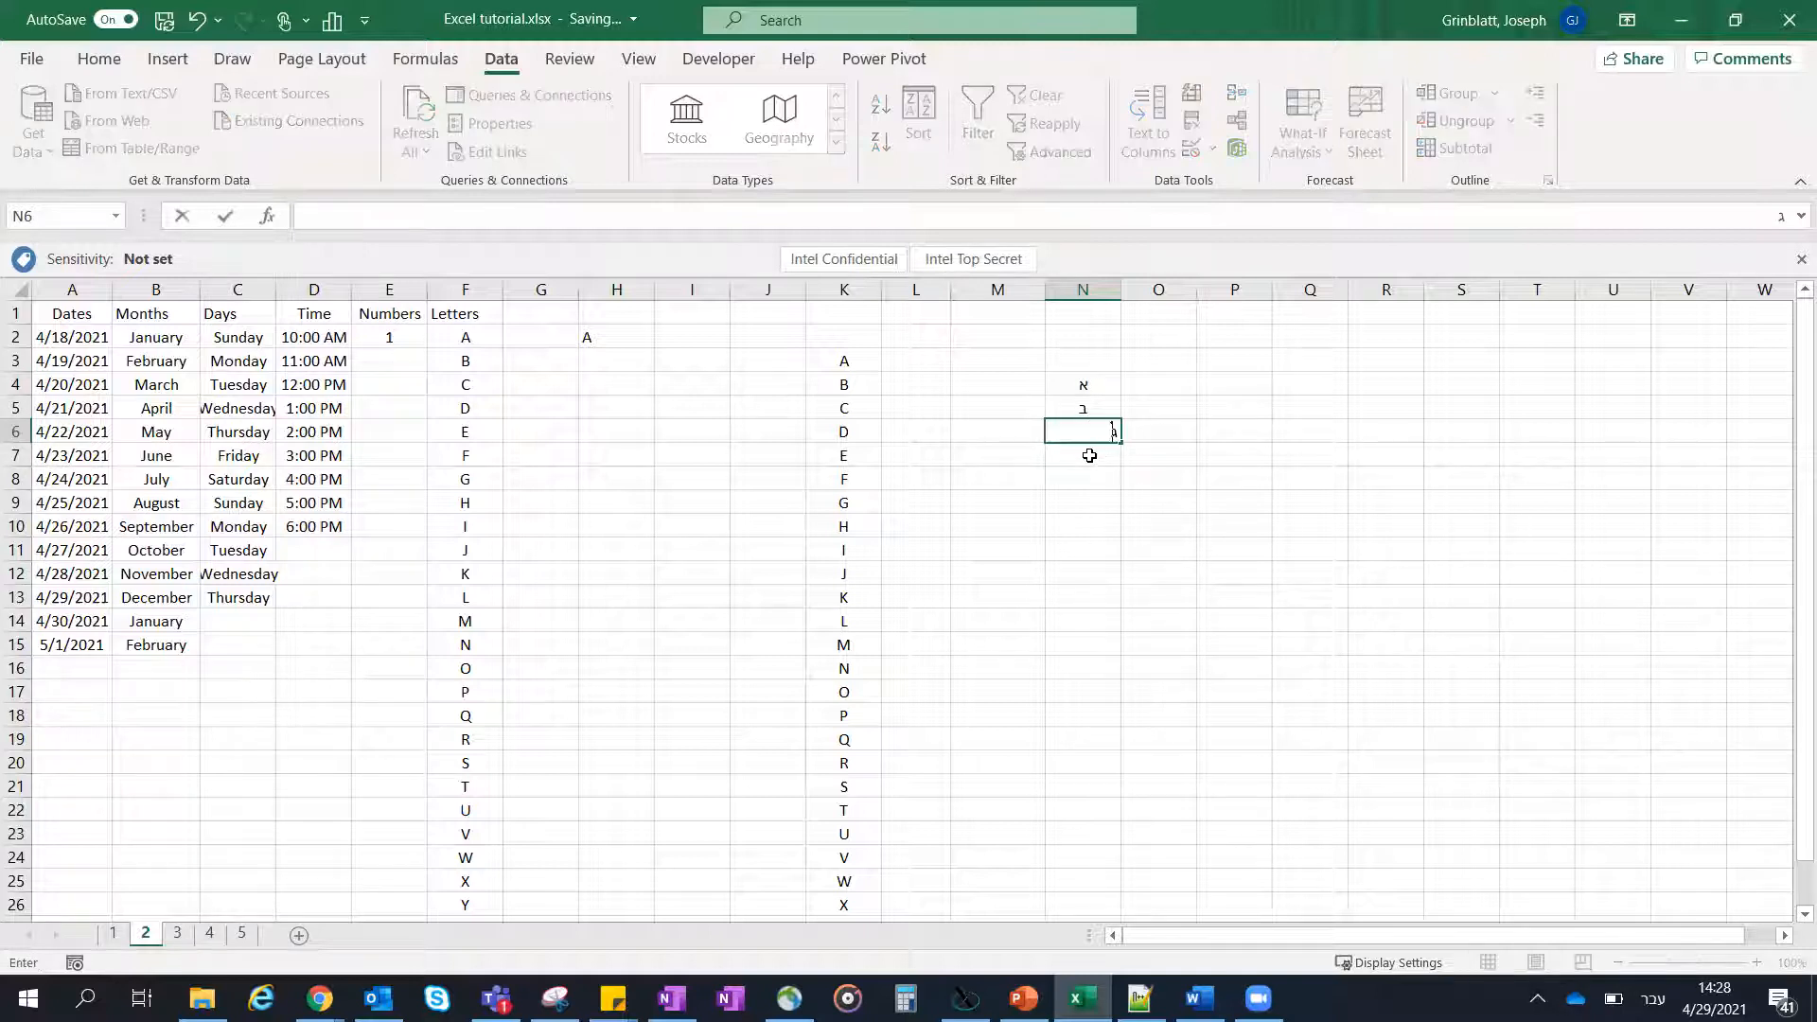
key("Return")
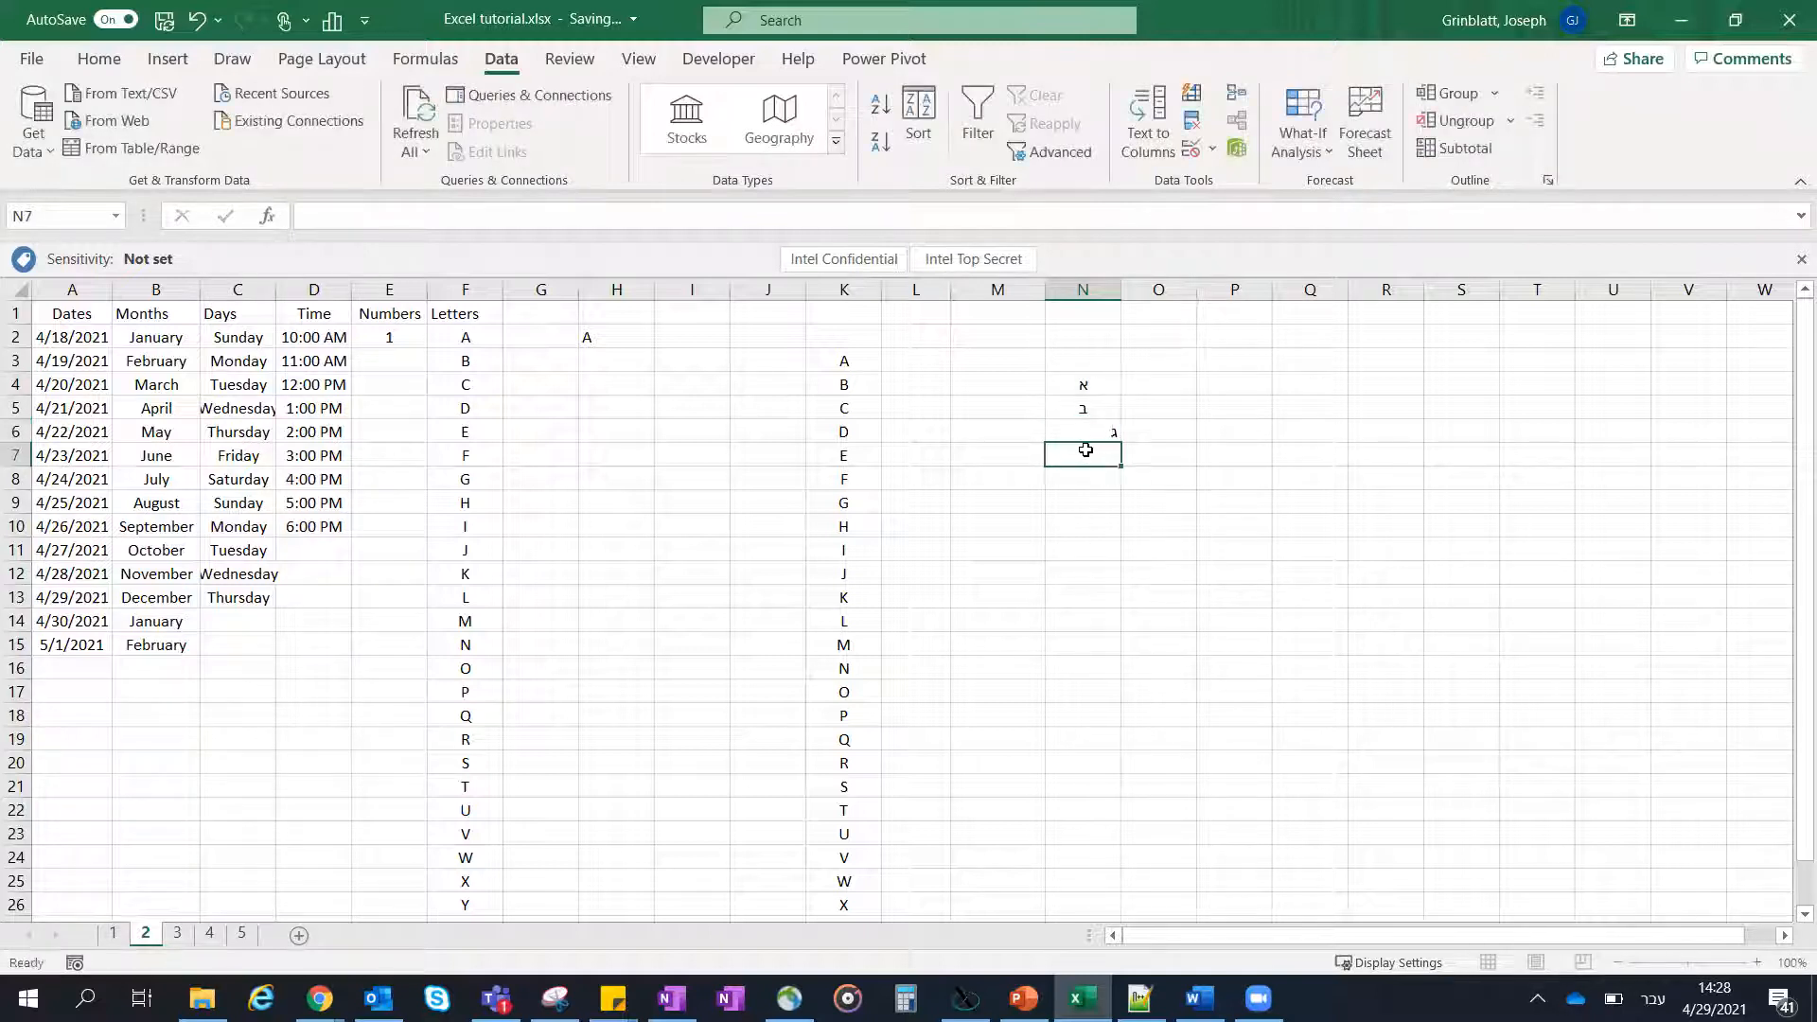
left_click(1106, 409)
left_click_drag(1119, 416, 1116, 530)
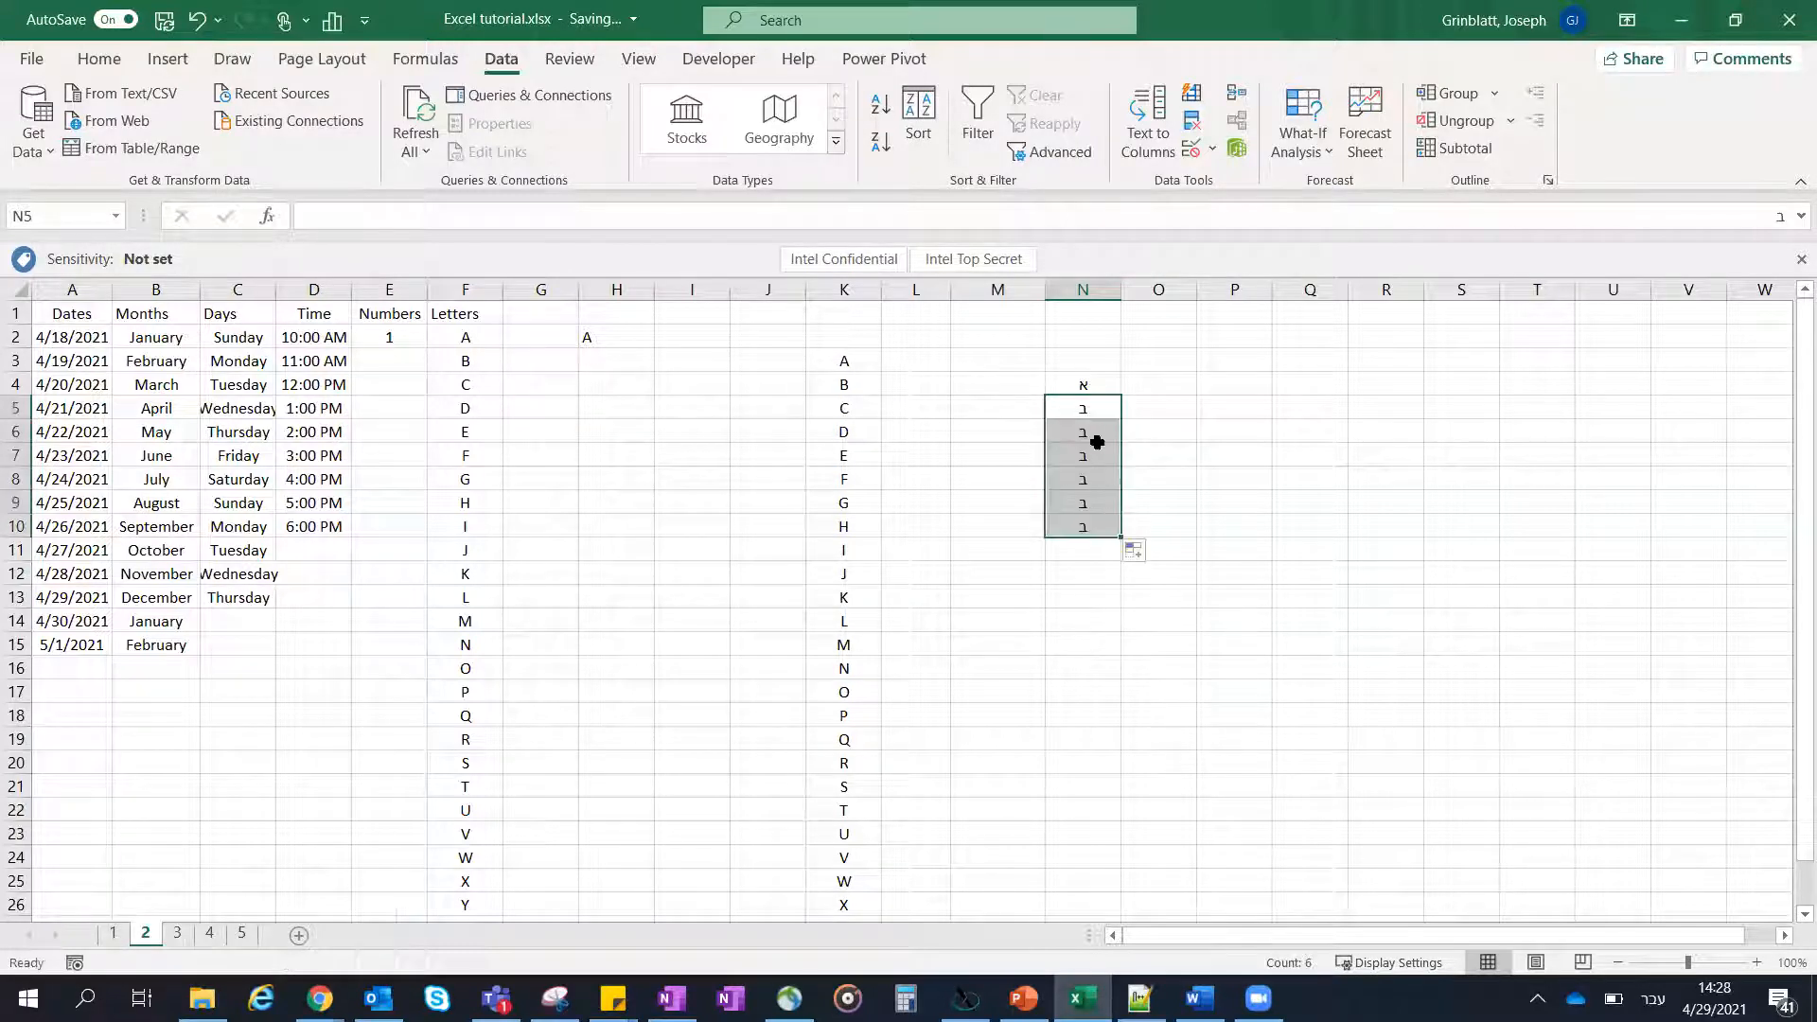
- Replace the content of N6 with ג and clear the filled letters in N7:N10
left_click(1091, 453)
left_click(1095, 432)
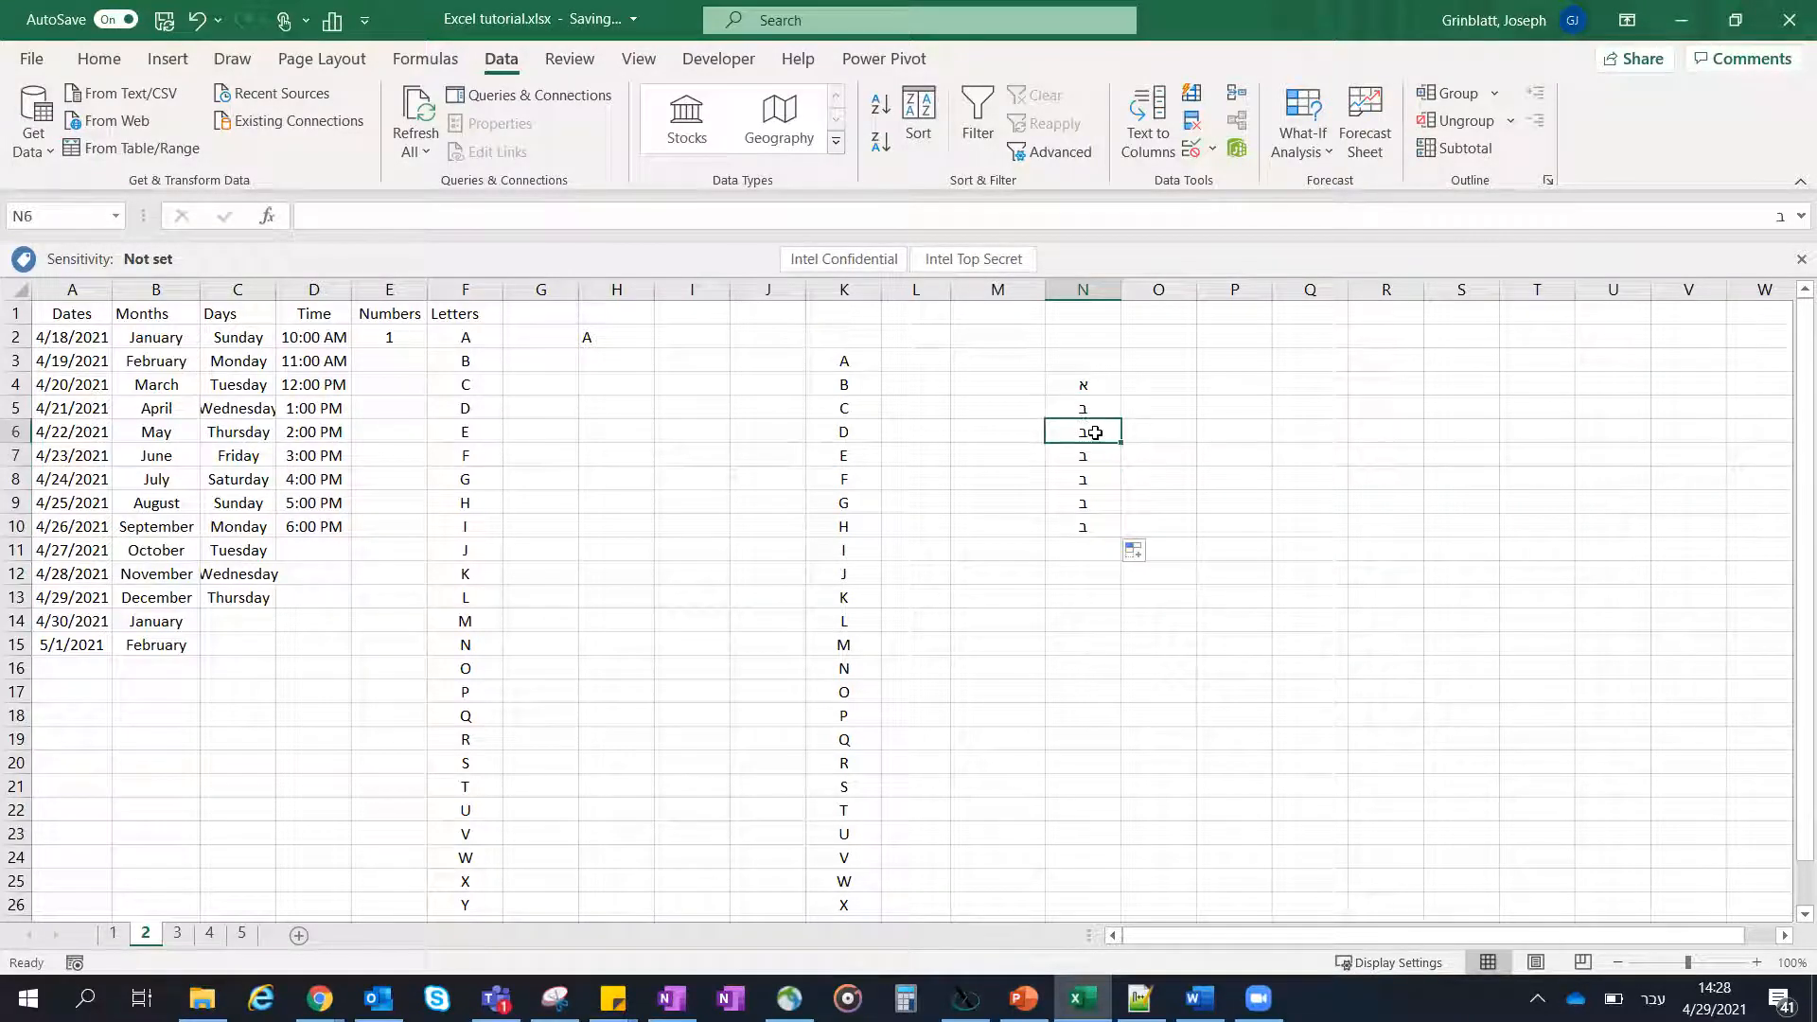
type("ג")
left_click_drag(1104, 454, 1105, 525)
key("Delete")
- Open the custom lists editor from the advanced program options
left_click(1103, 383)
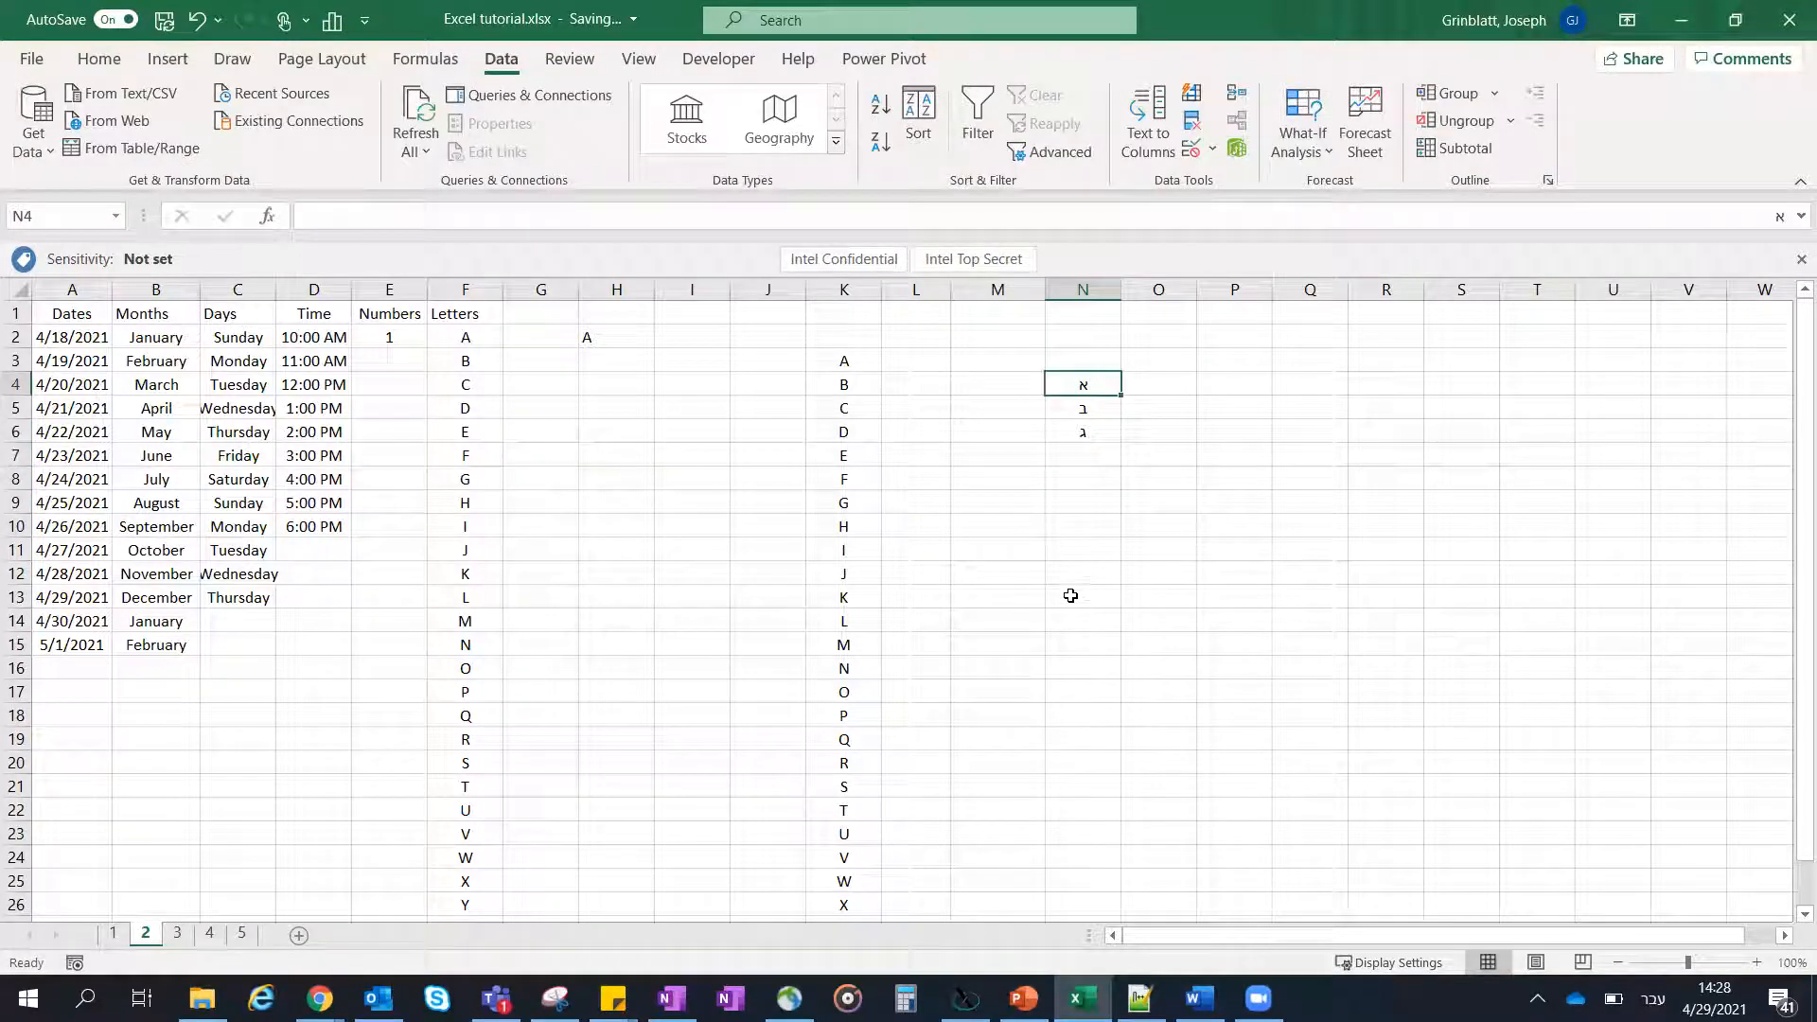
left_click(29, 59)
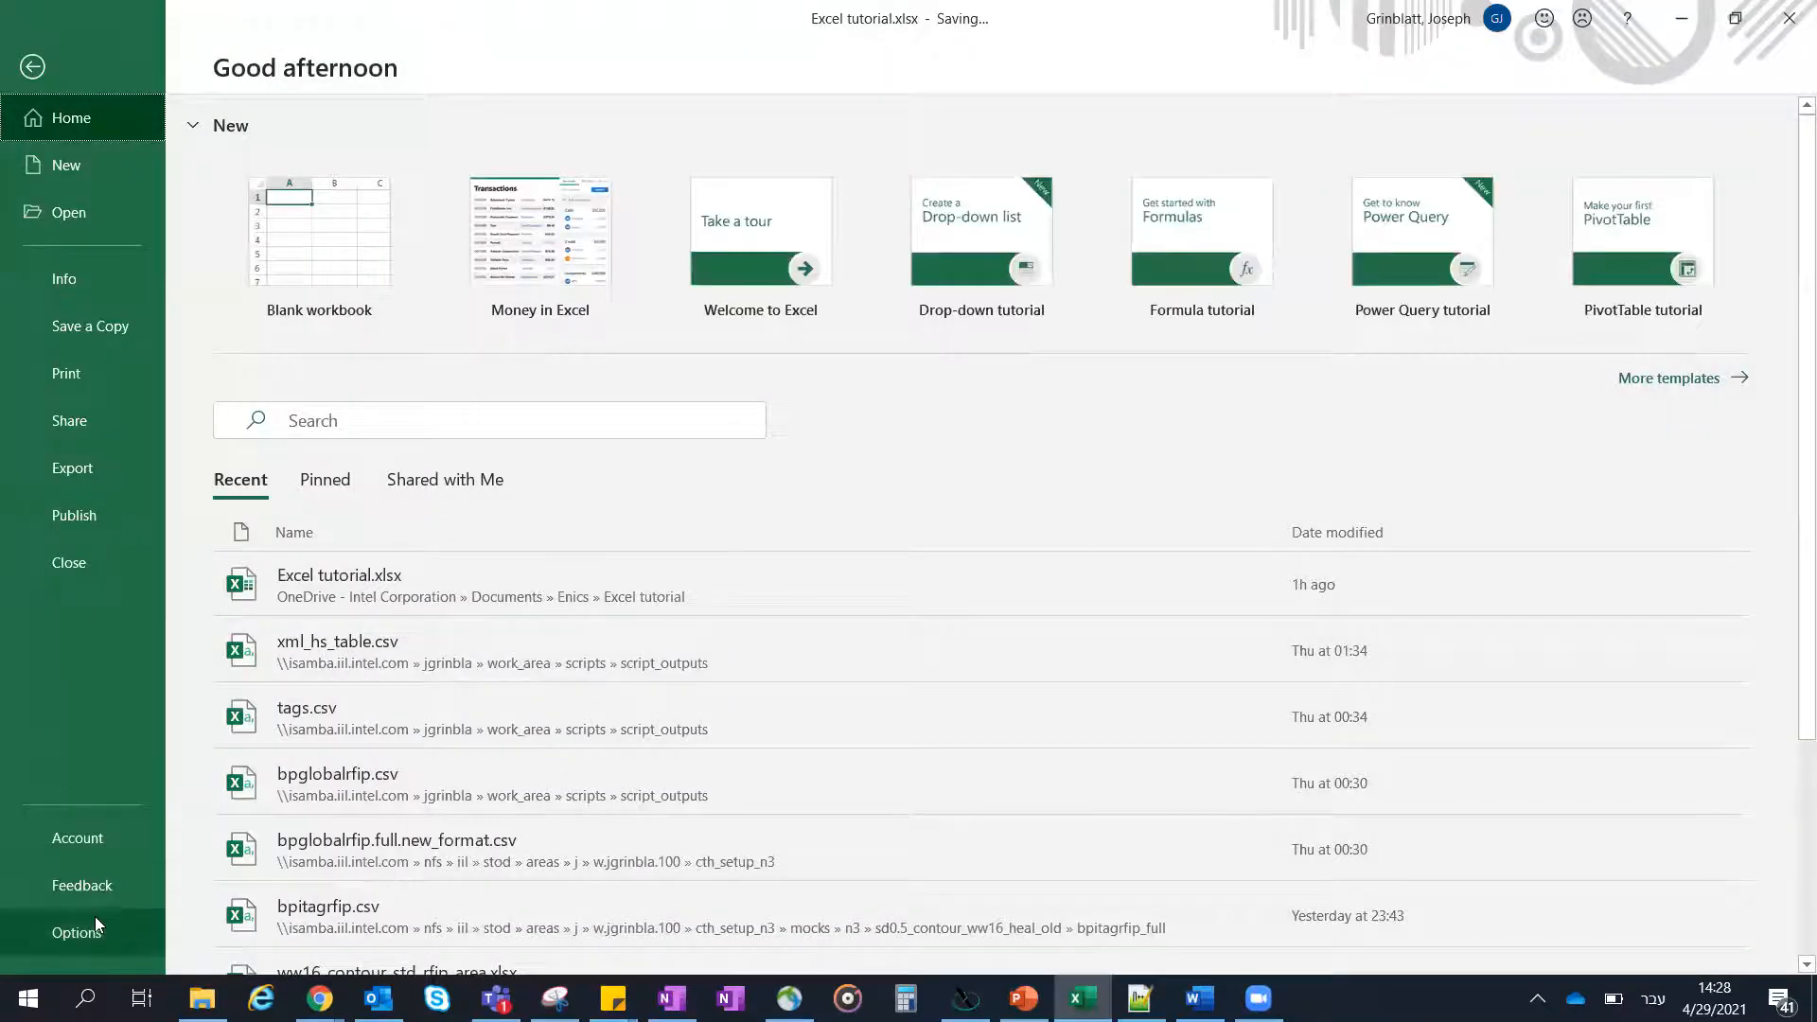
left_click(96, 923)
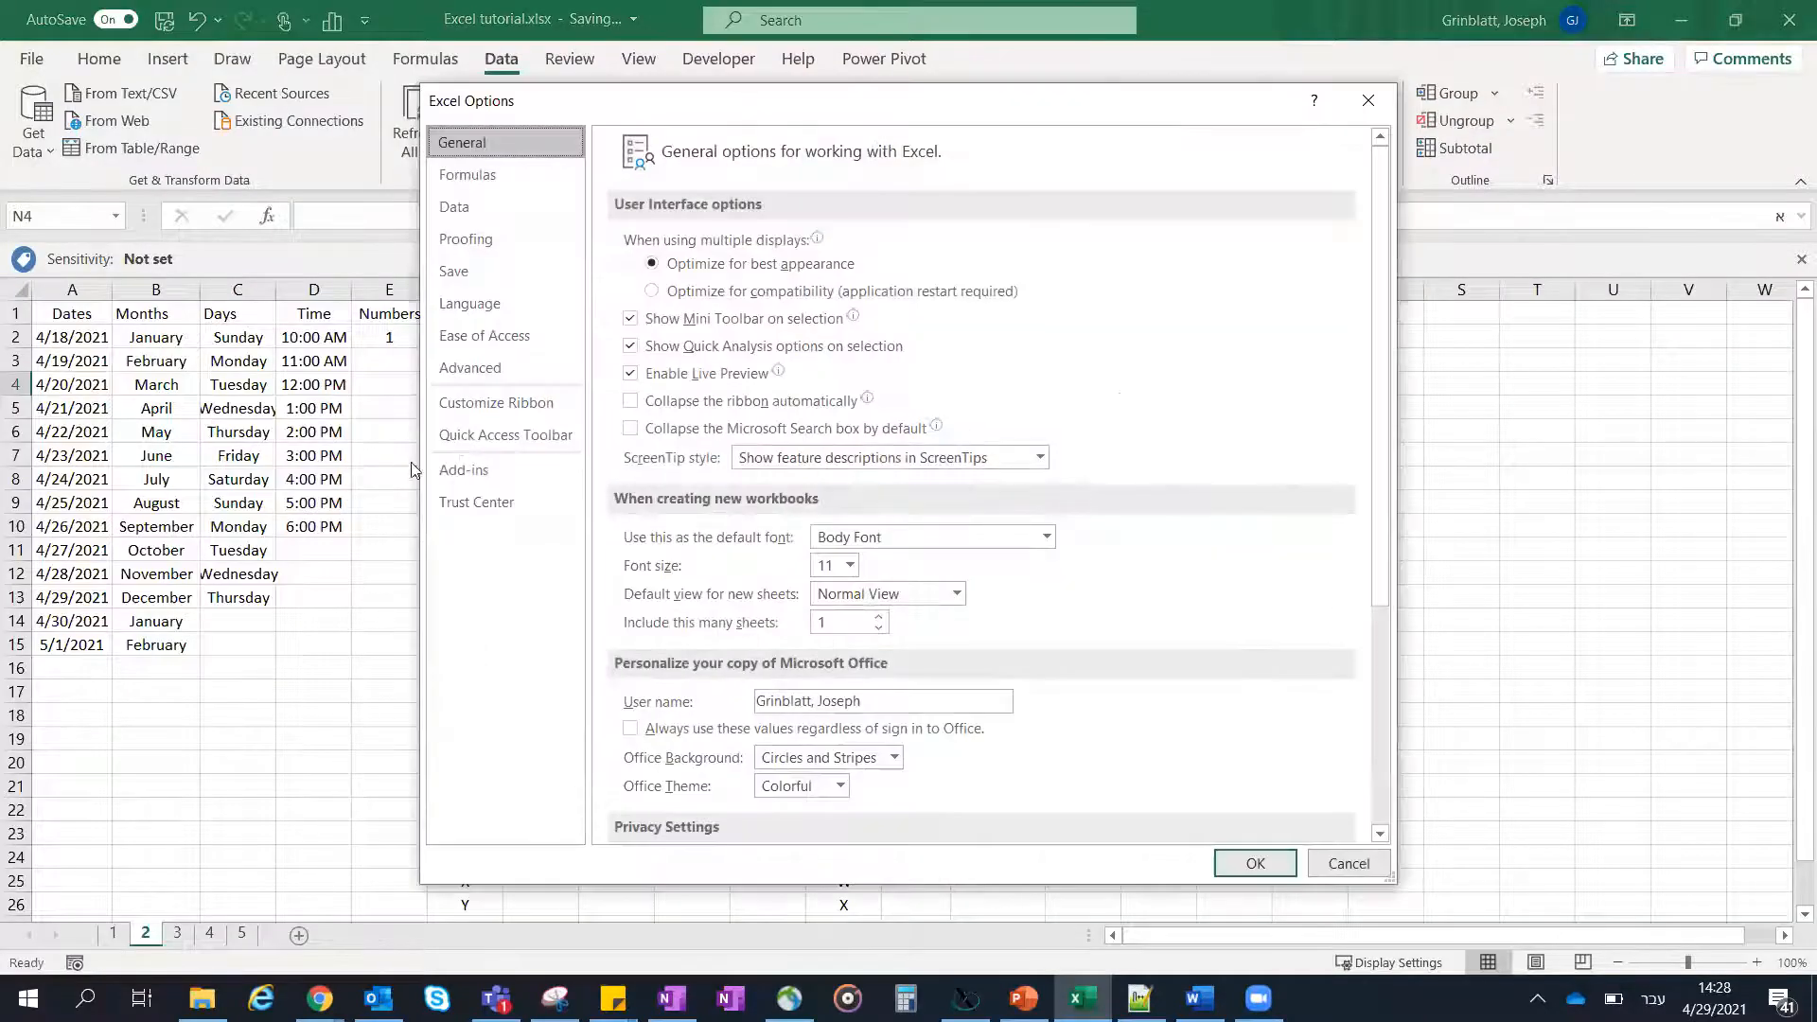
left_click(490, 364)
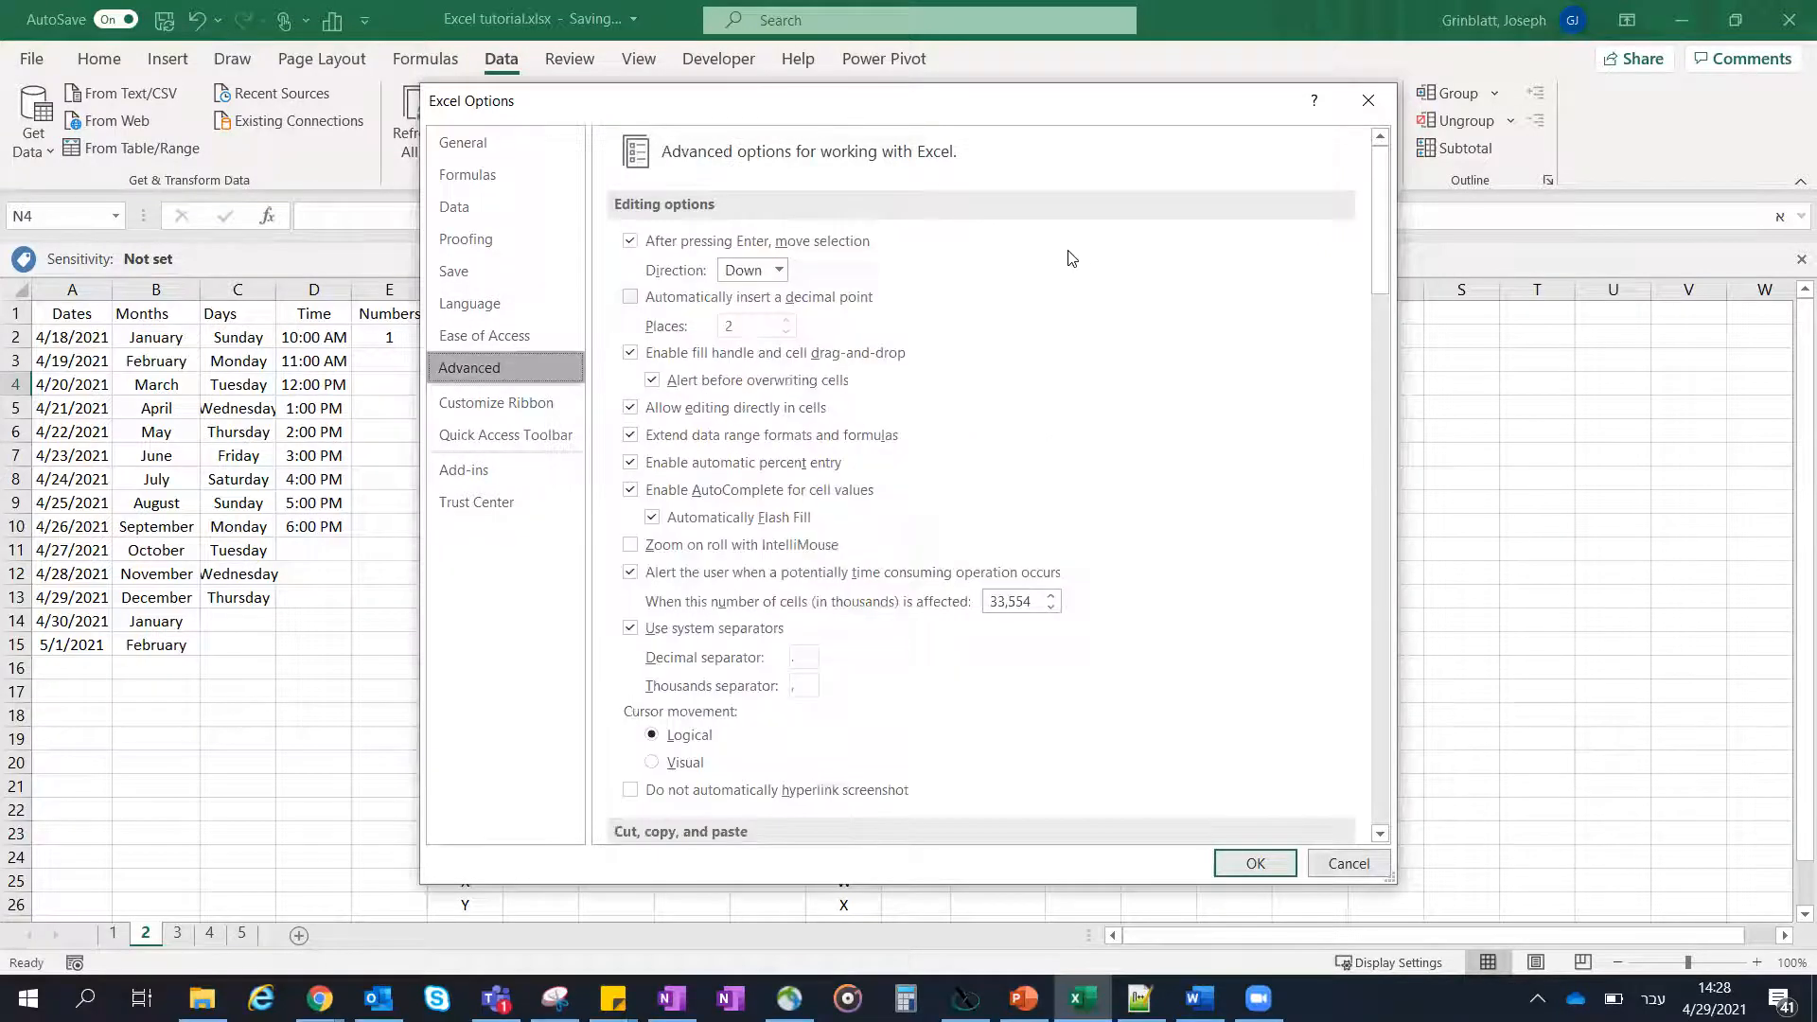
left_click_drag(1380, 190, 1374, 772)
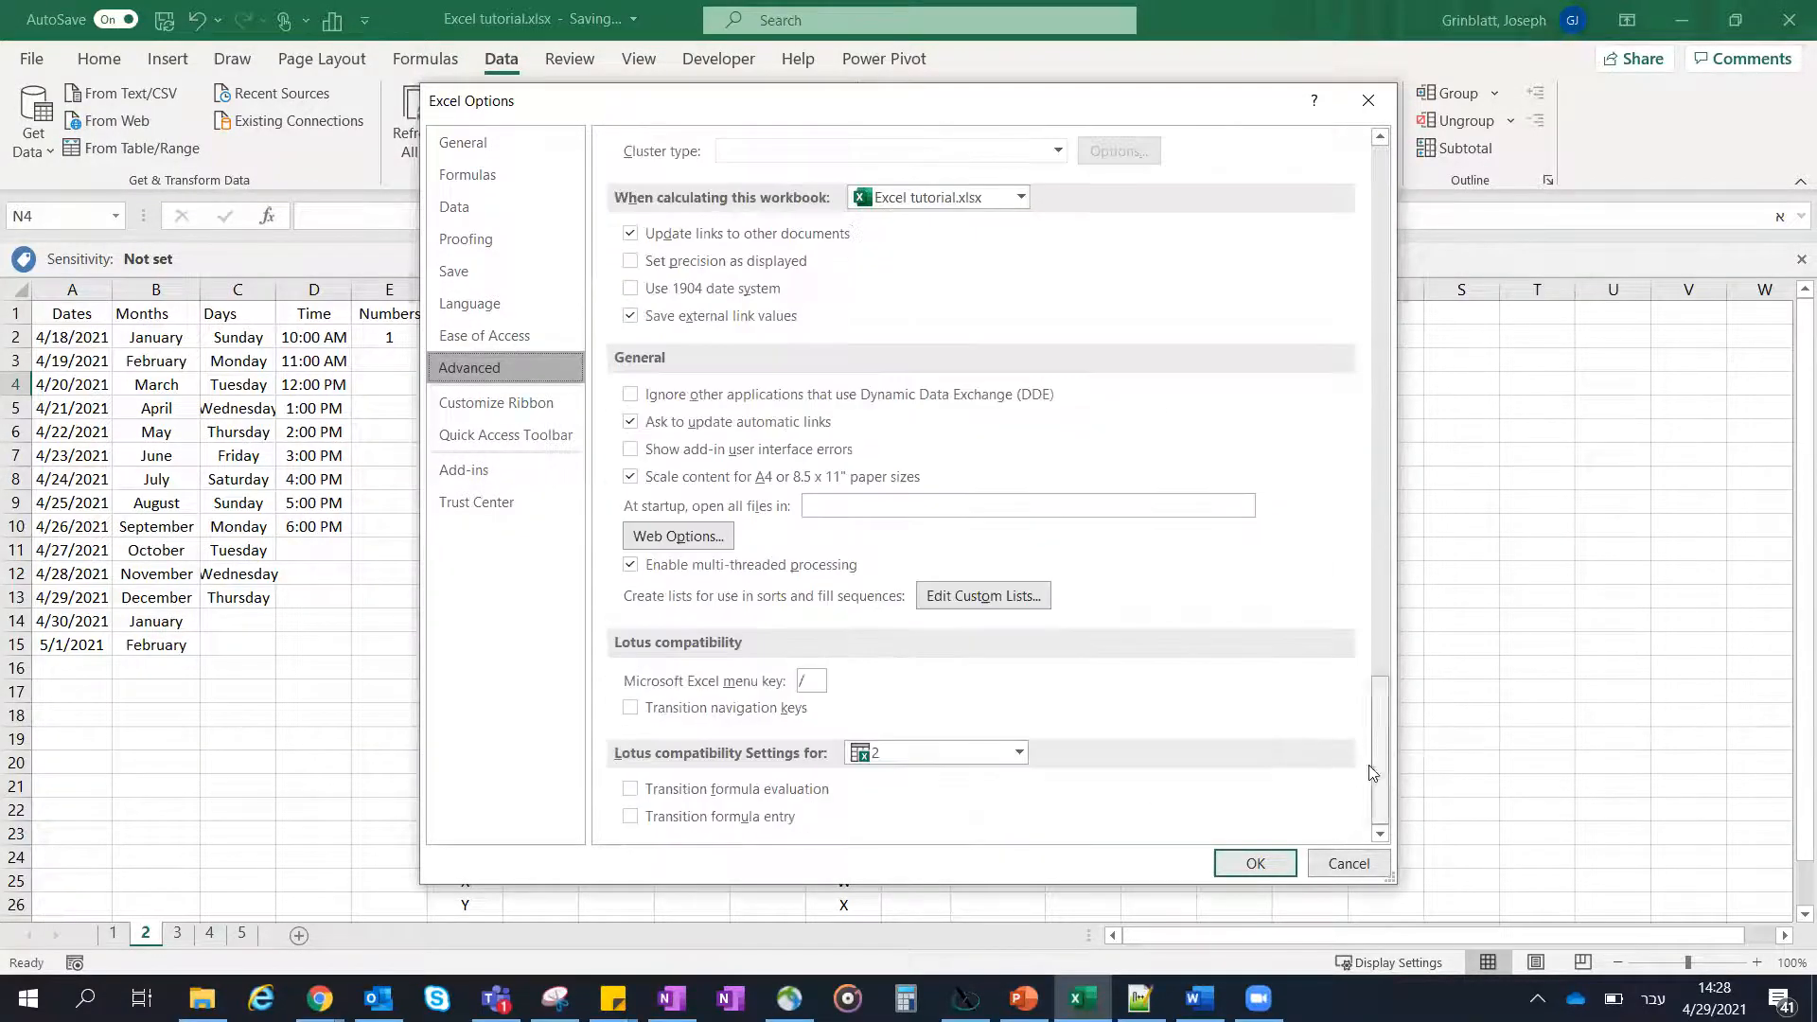
left_click(1011, 595)
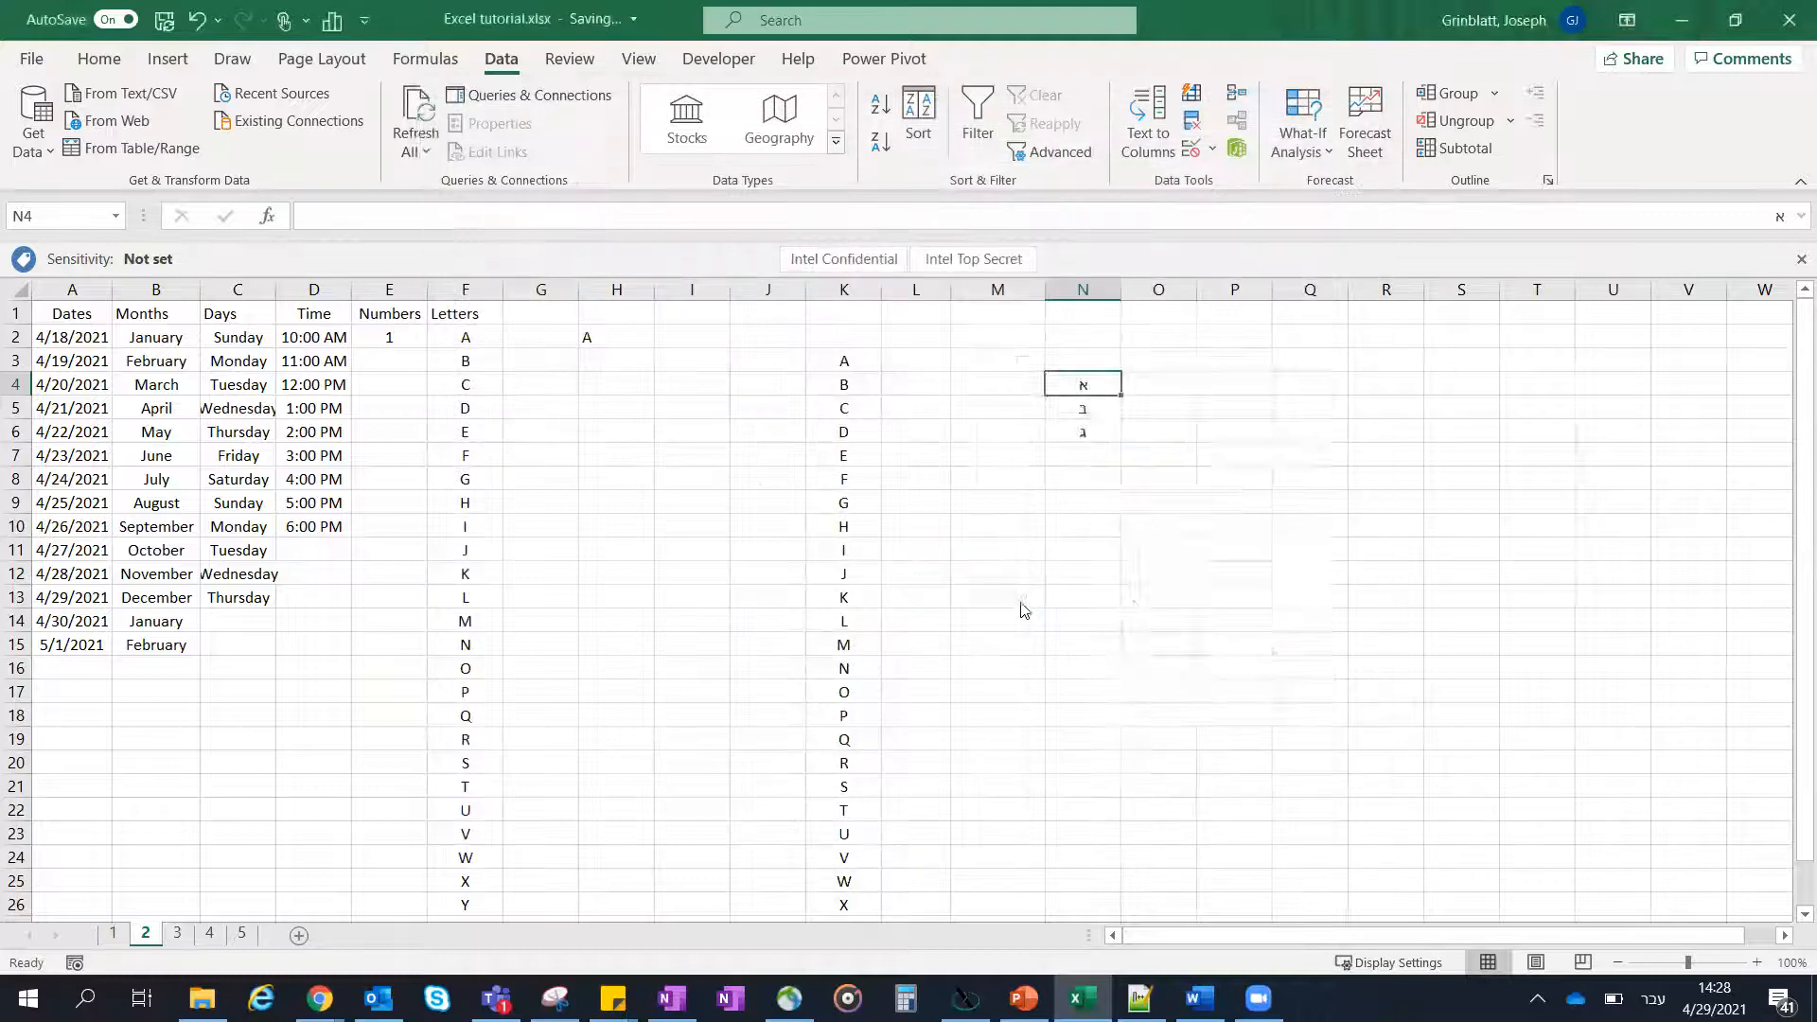
- Import cells N4:N6 as a new custom list and confirm the list and program options
left_click(1461, 687)
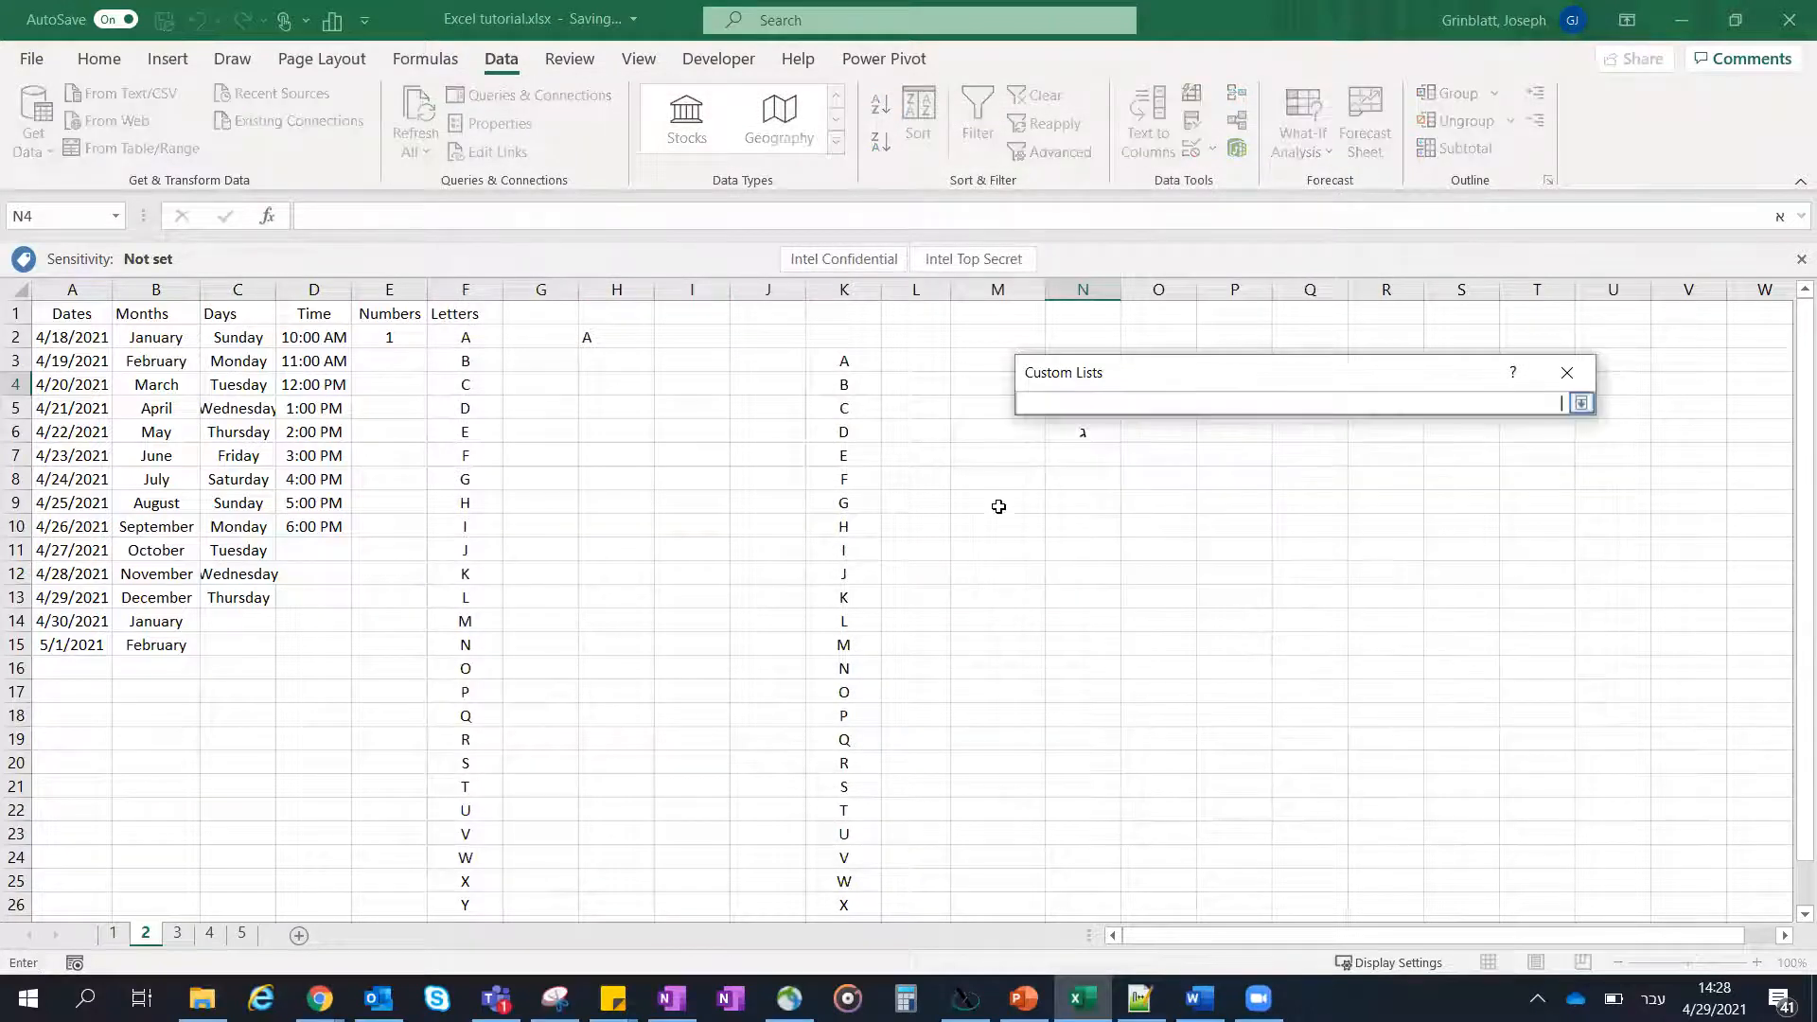
left_click_drag(1136, 382, 1265, 374)
left_click_drag(1086, 383, 1081, 436)
key("Return")
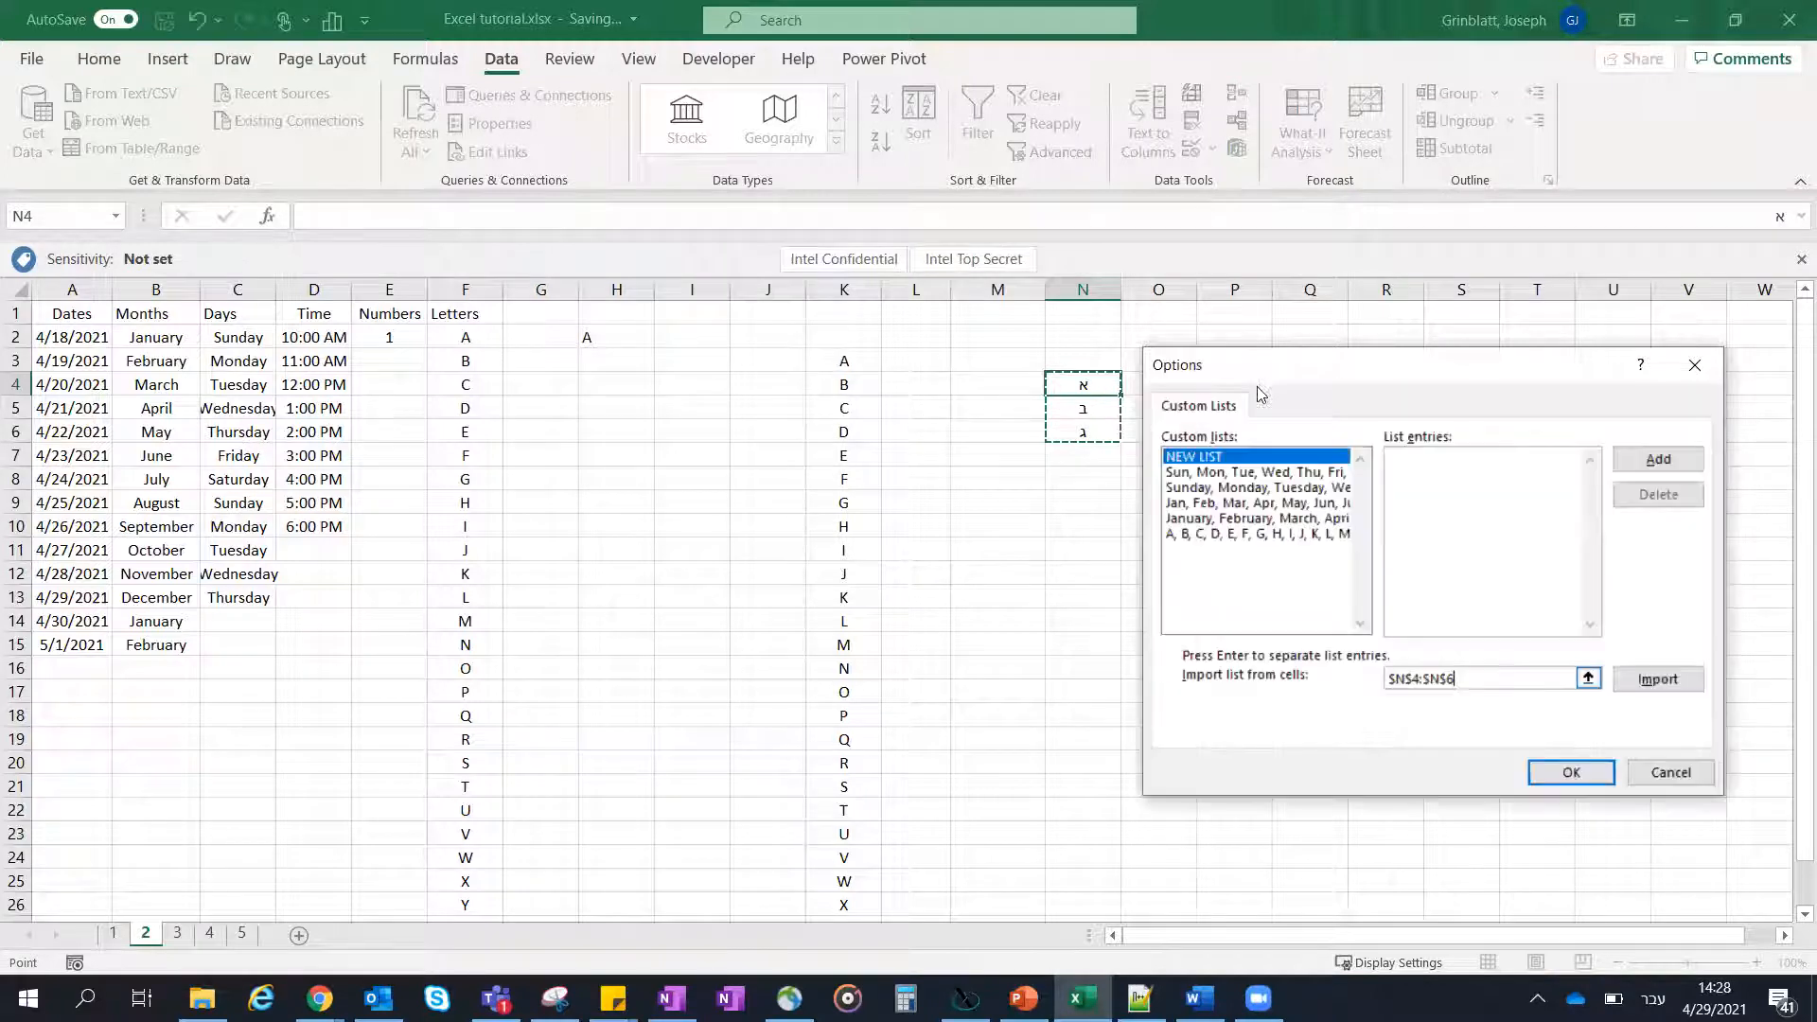
left_click(1660, 464)
left_click(1664, 677)
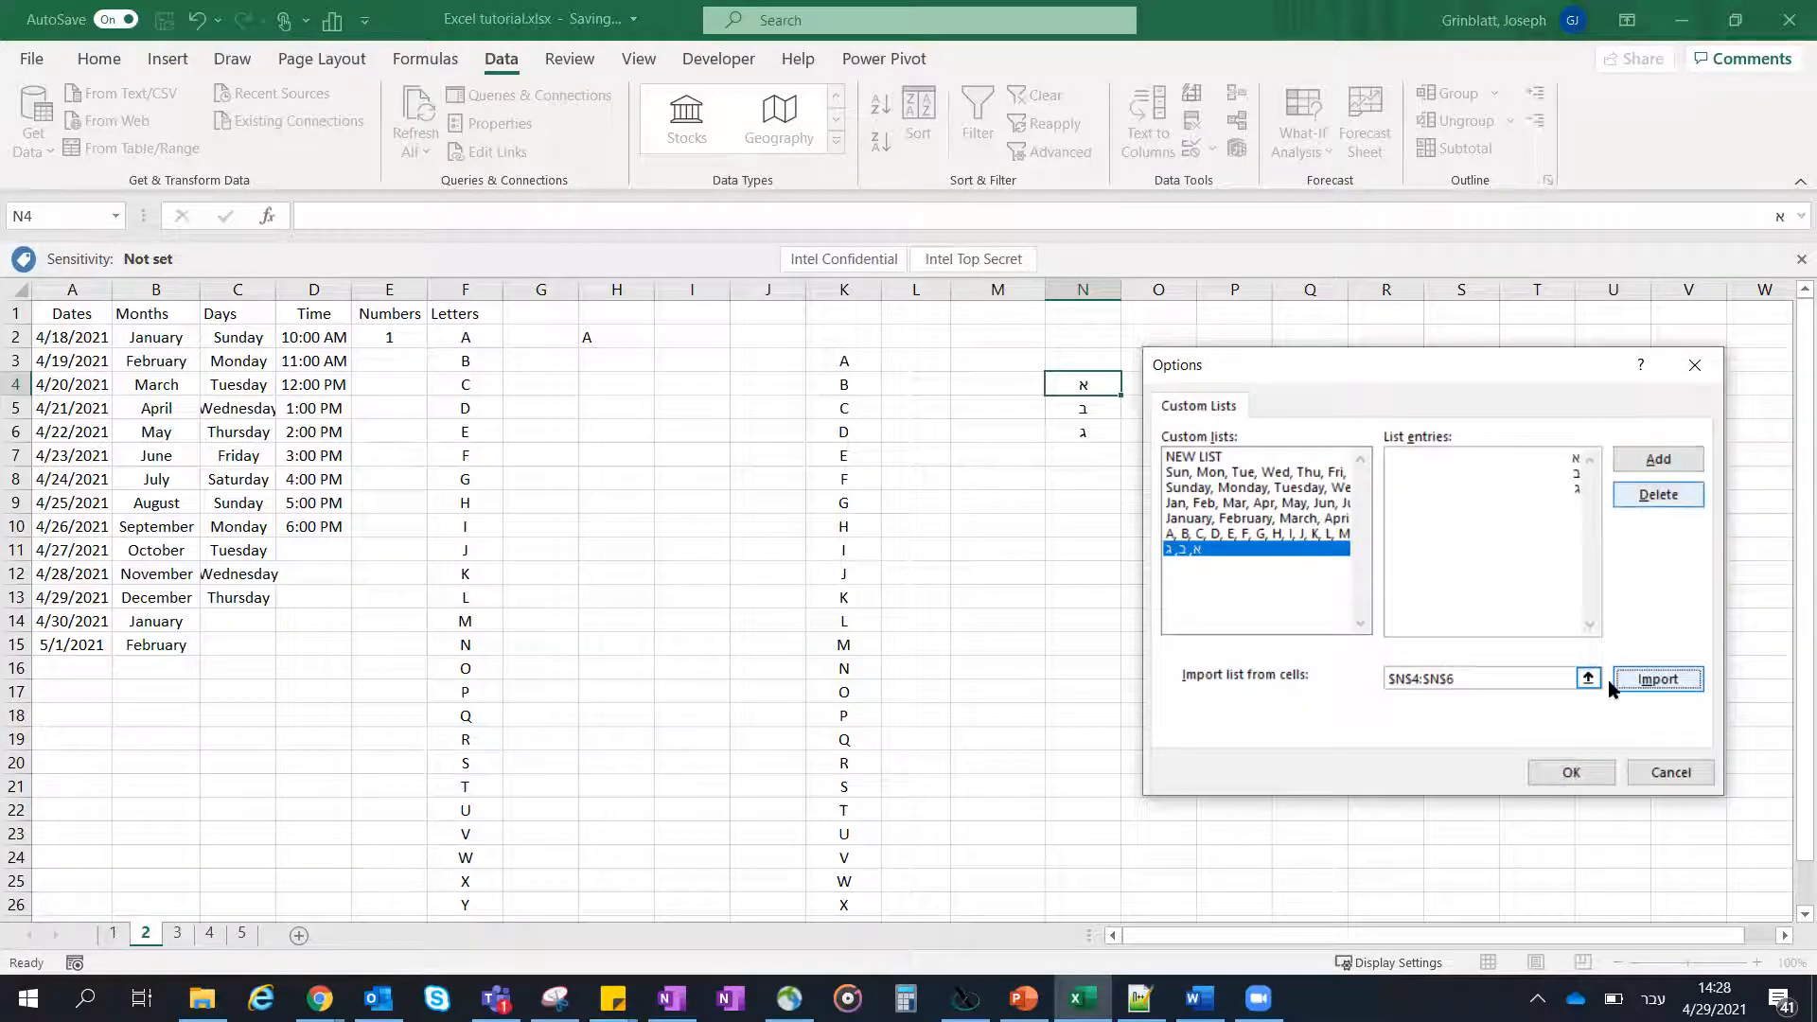
left_click(1579, 778)
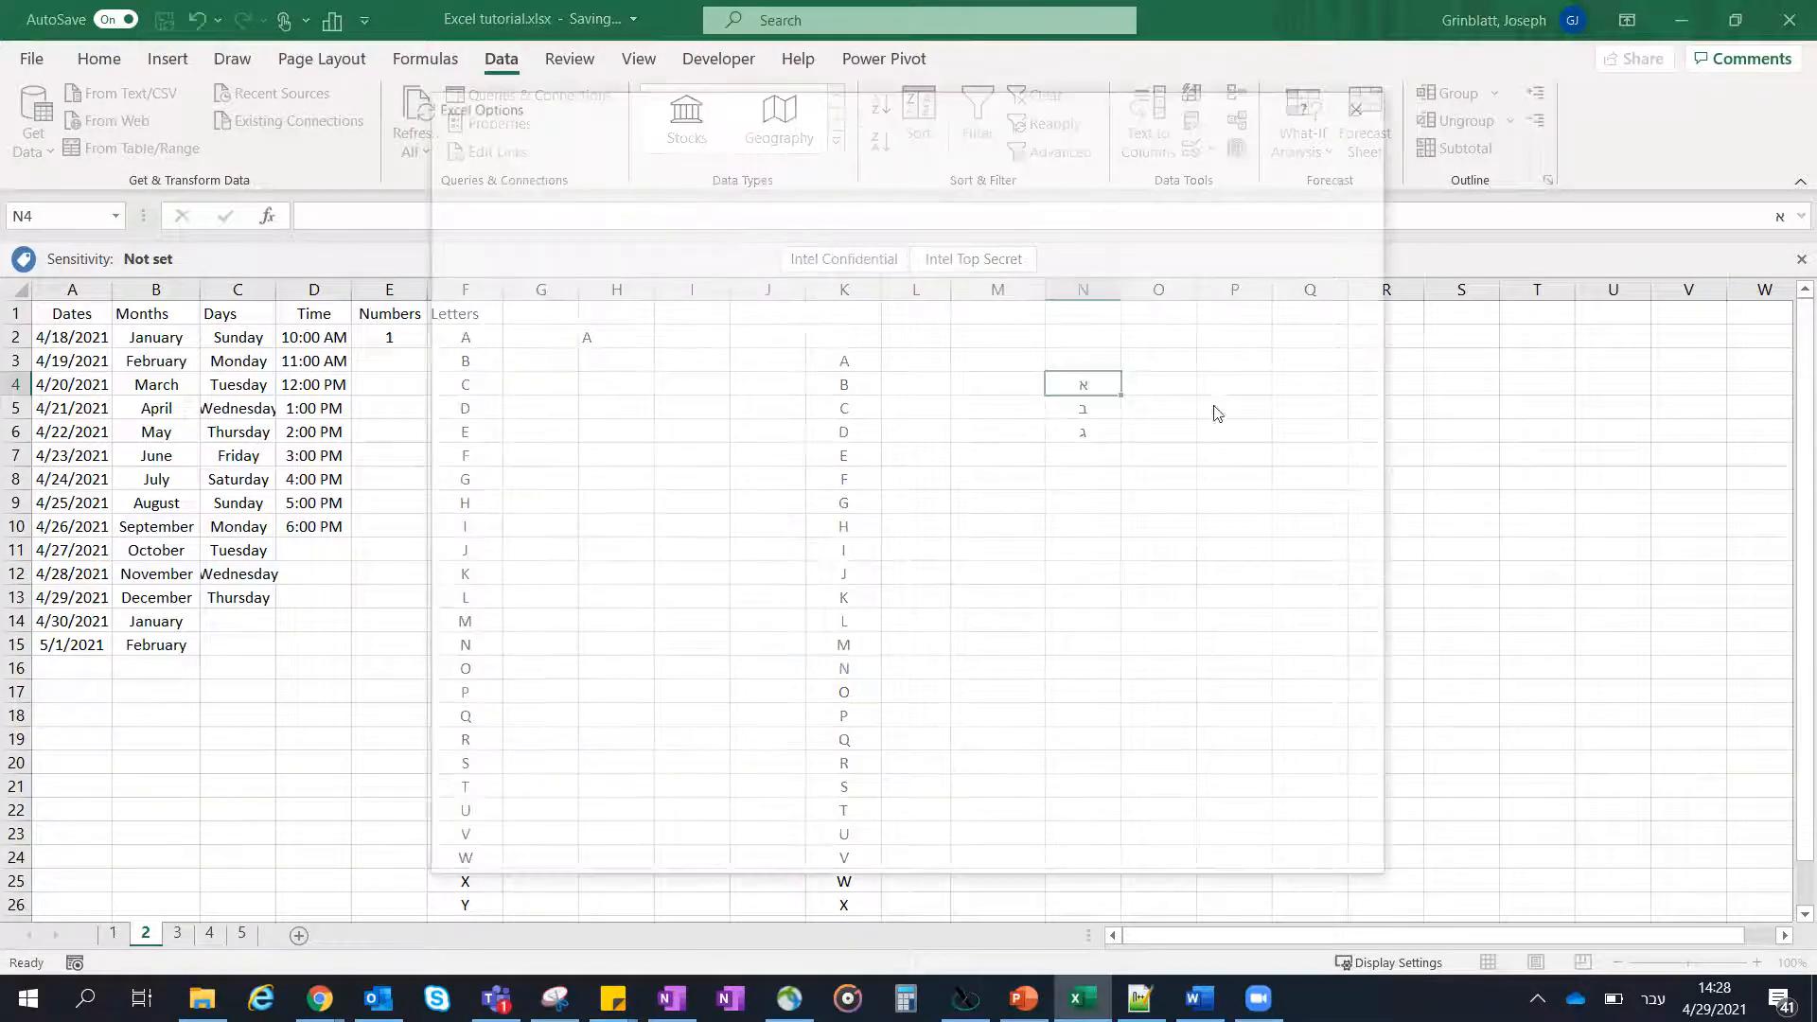
left_click(1253, 861)
- Enter א in Q8 and autofill it down through Q12 using the new custom list
left_click(1312, 479)
type("א")
left_click_drag(1333, 527, 1356, 581)
left_click(1331, 482)
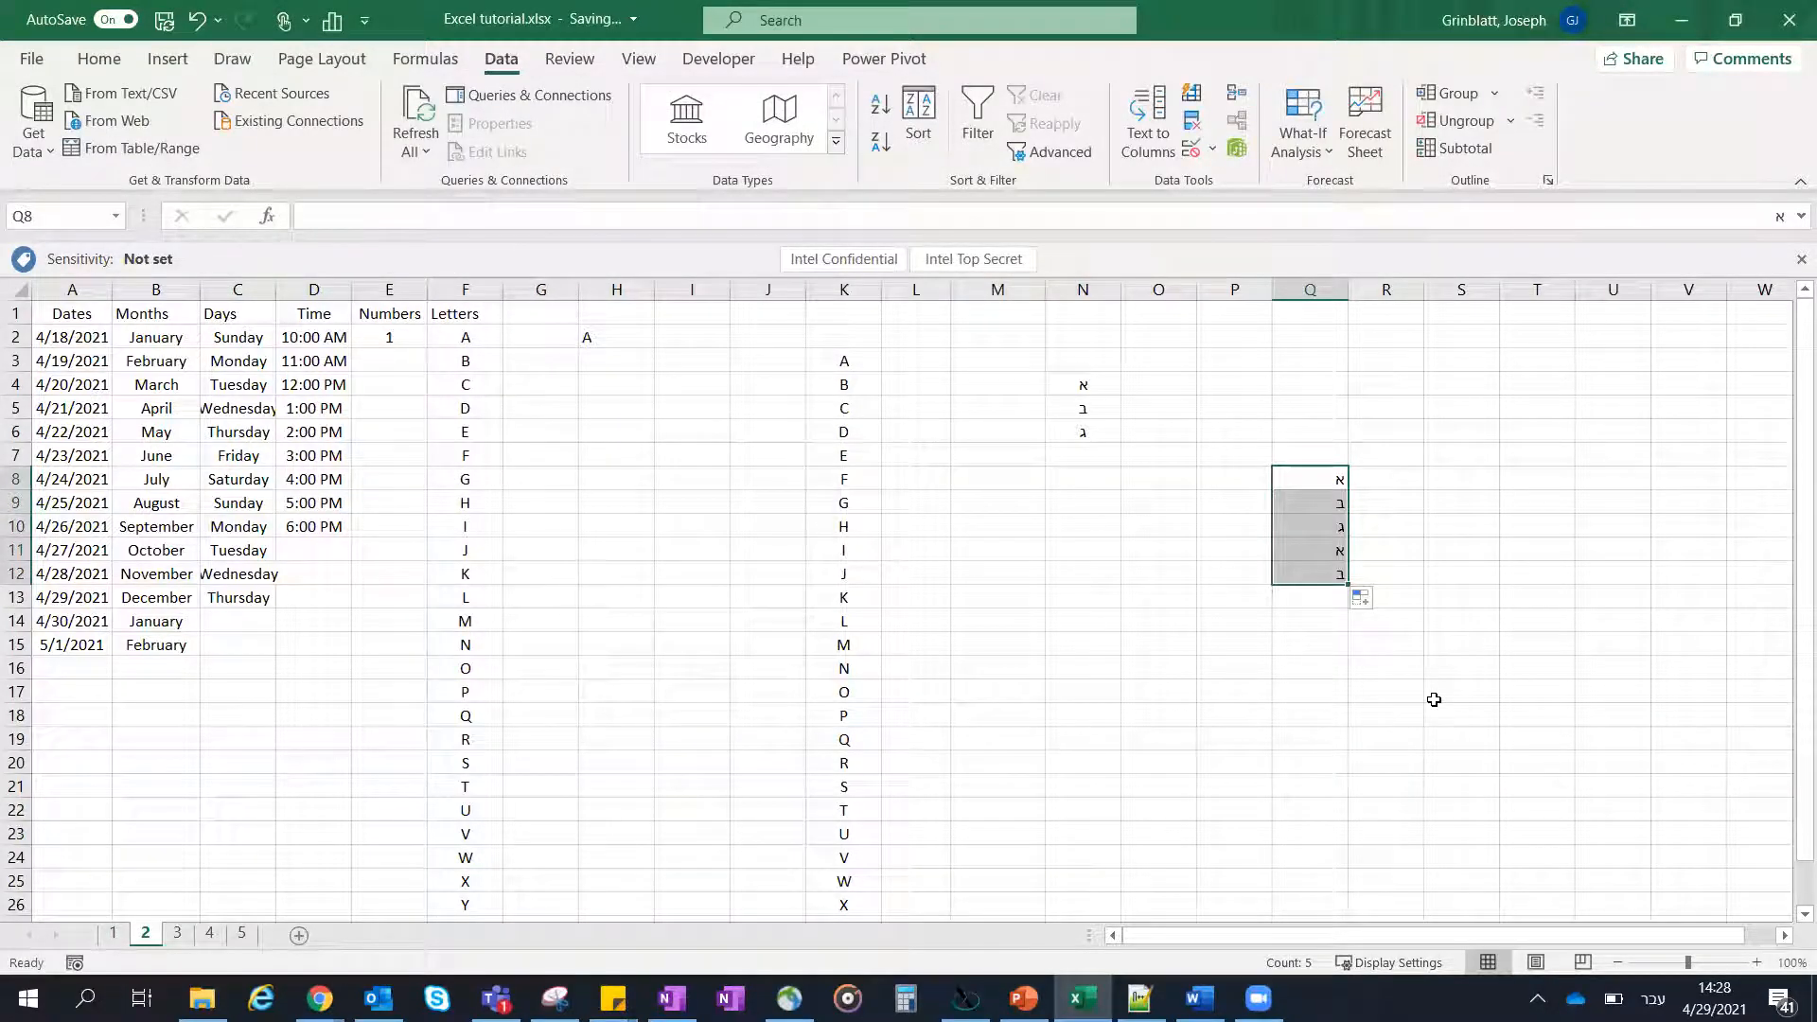
left_click(1387, 557)
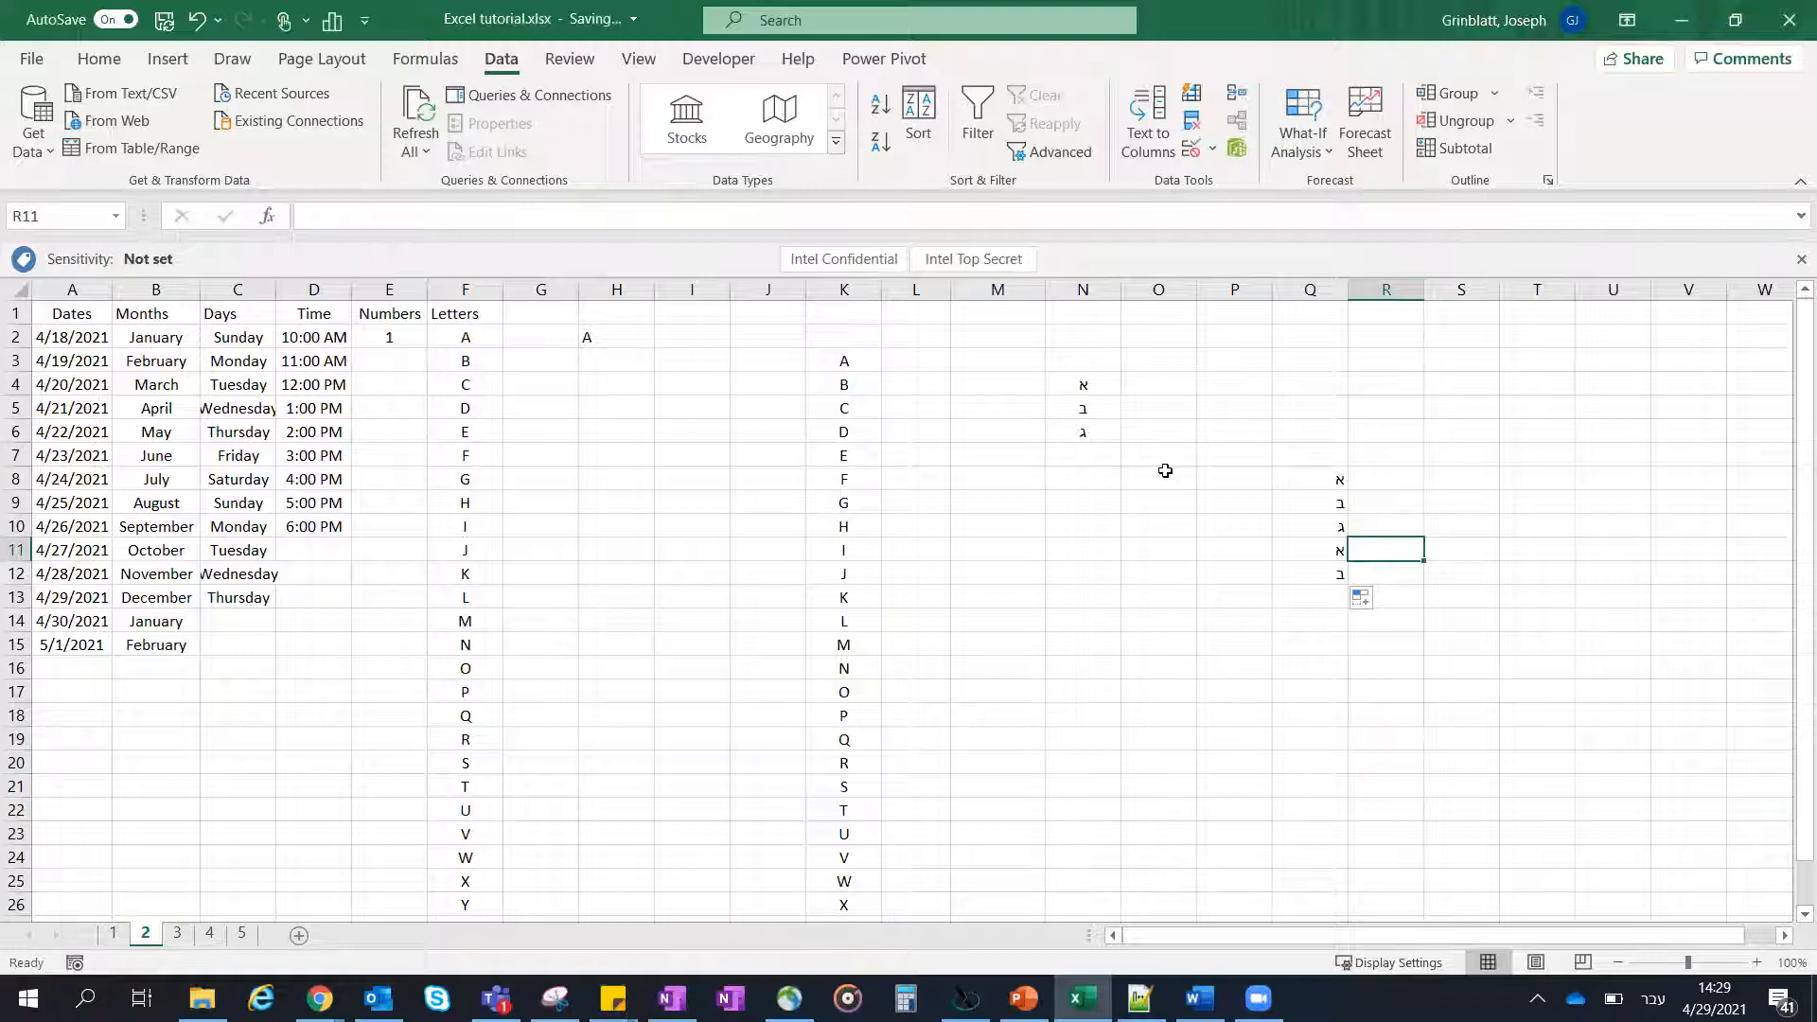
- Clear the practice letters from the range L2:R19
left_click_drag(1359, 327, 933, 728)
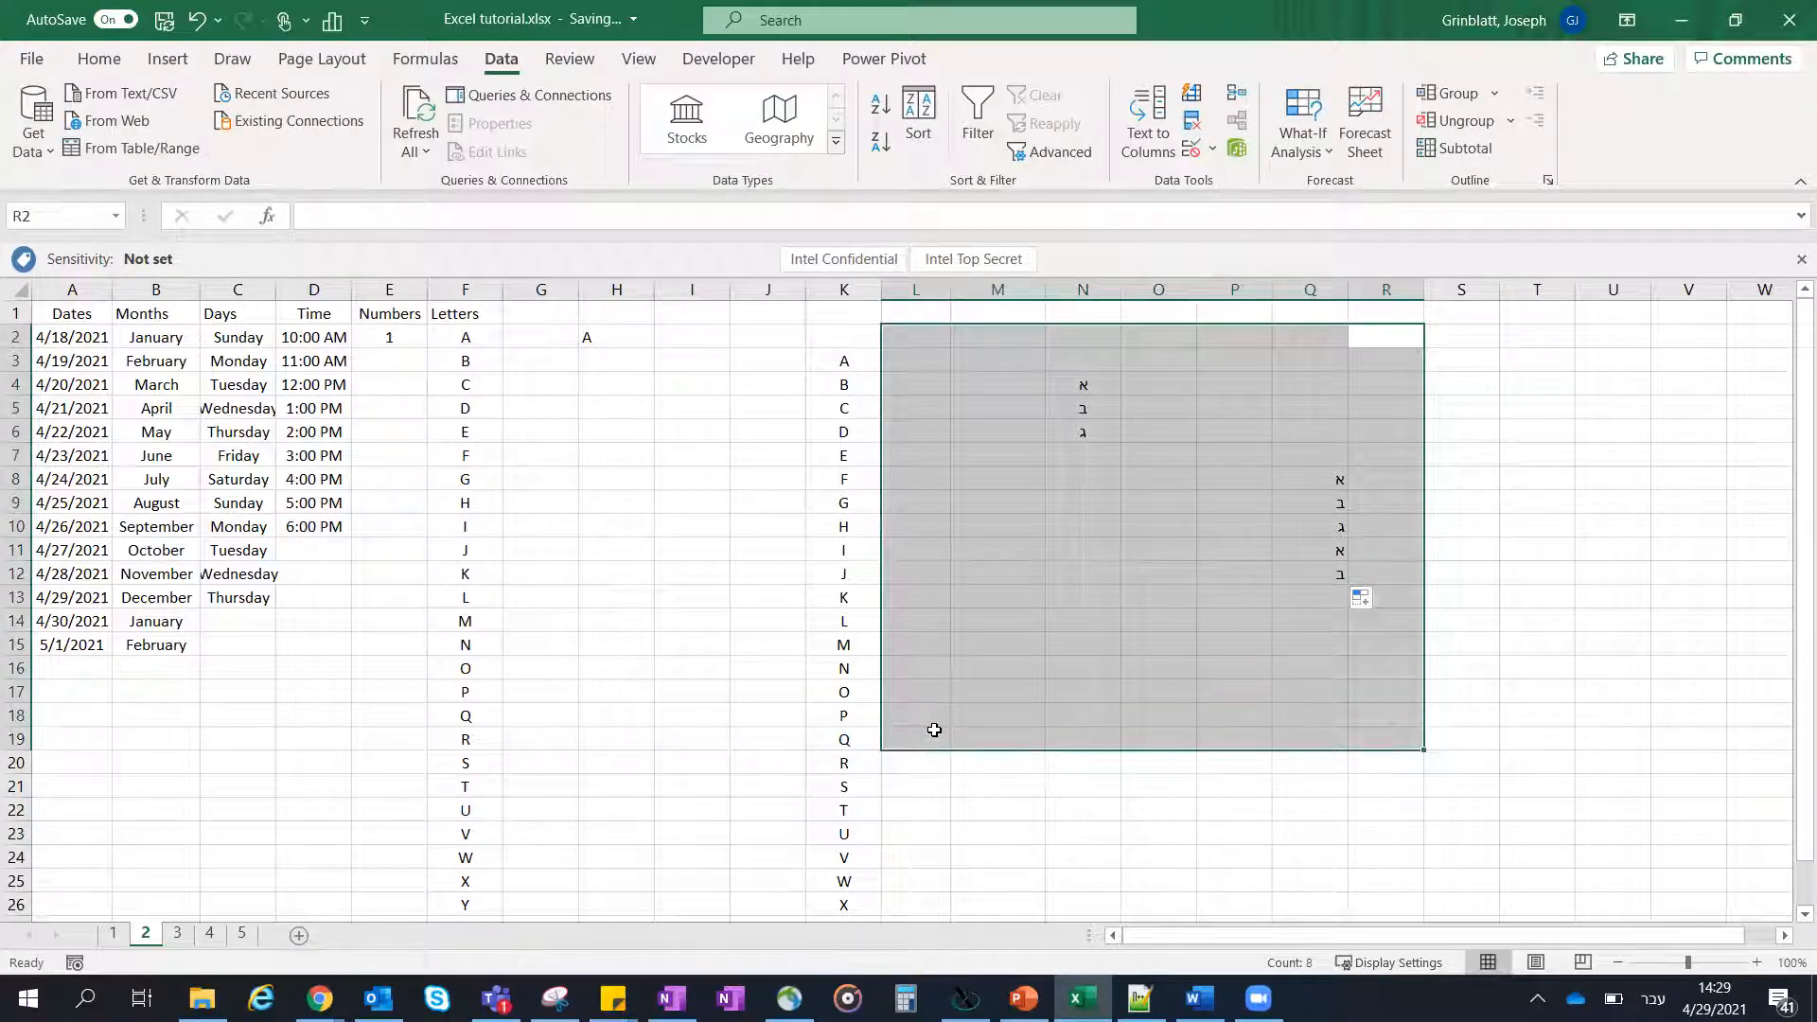
key("Delete")
left_click(996, 485)
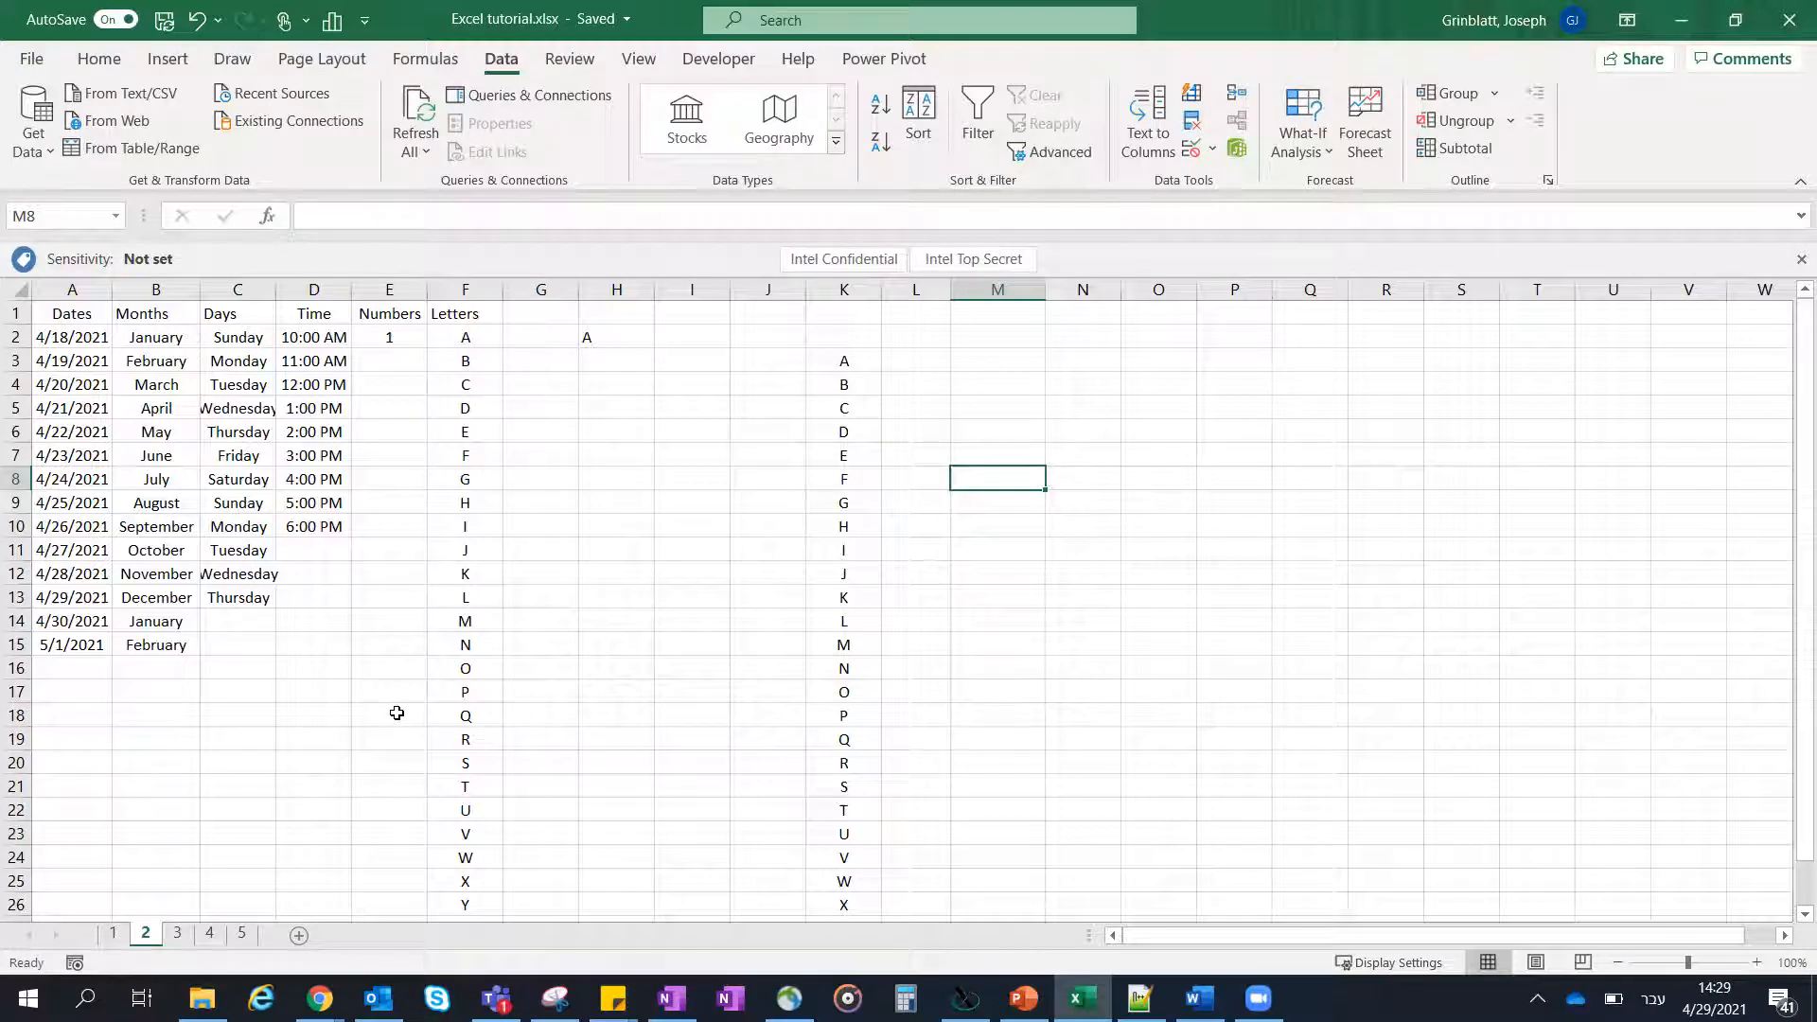
- Check the topic list in PowerPoint and return to Excel to open sheet 3
key("alt+Tab")
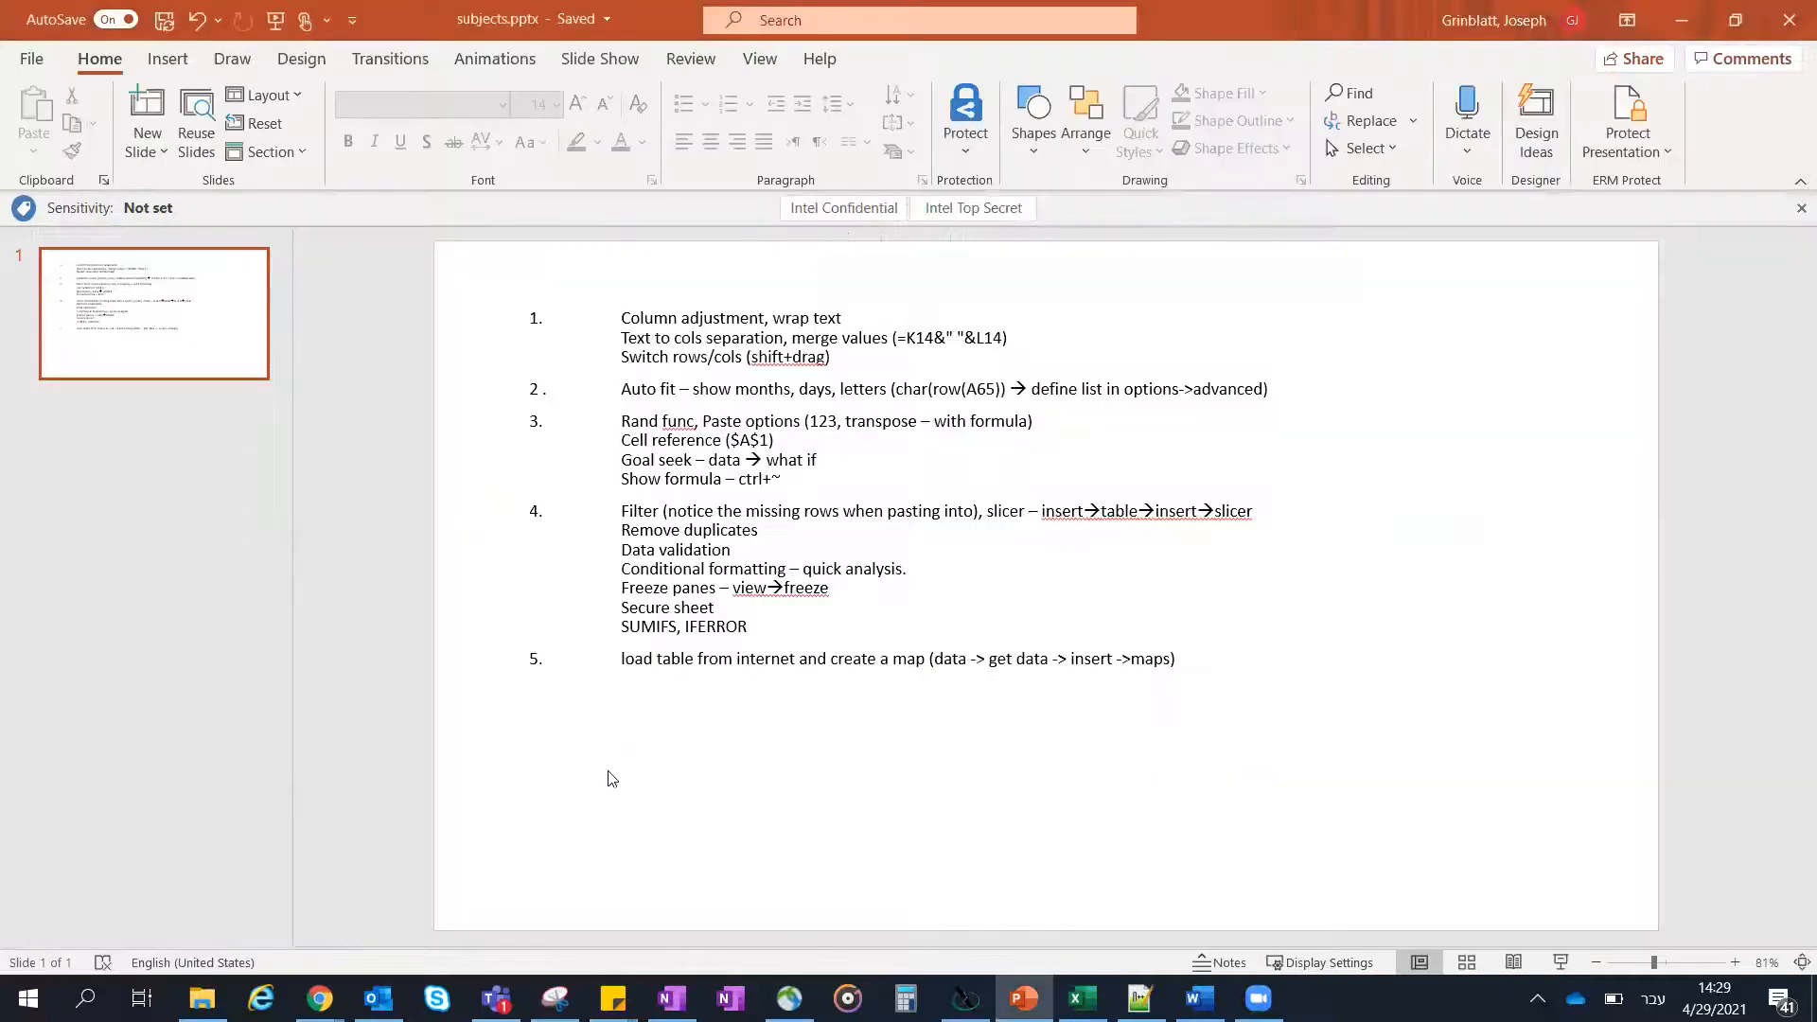
key("alt+Tab")
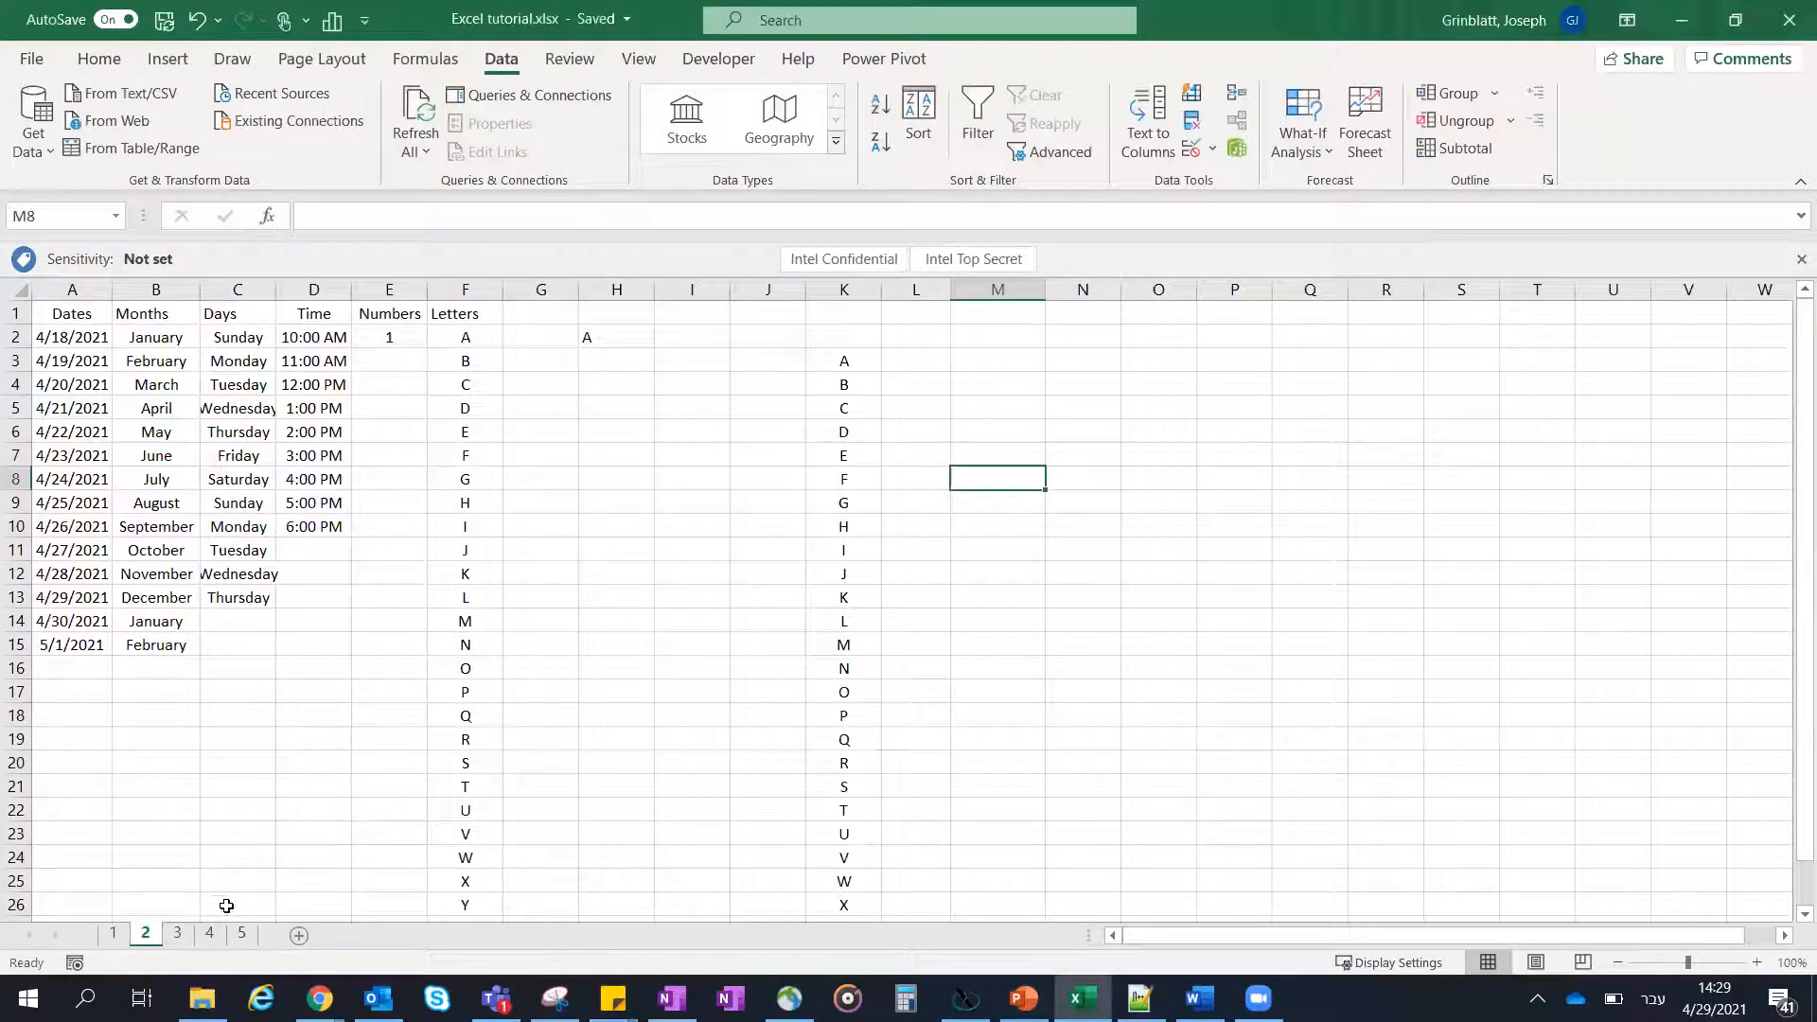
left_click(388, 412)
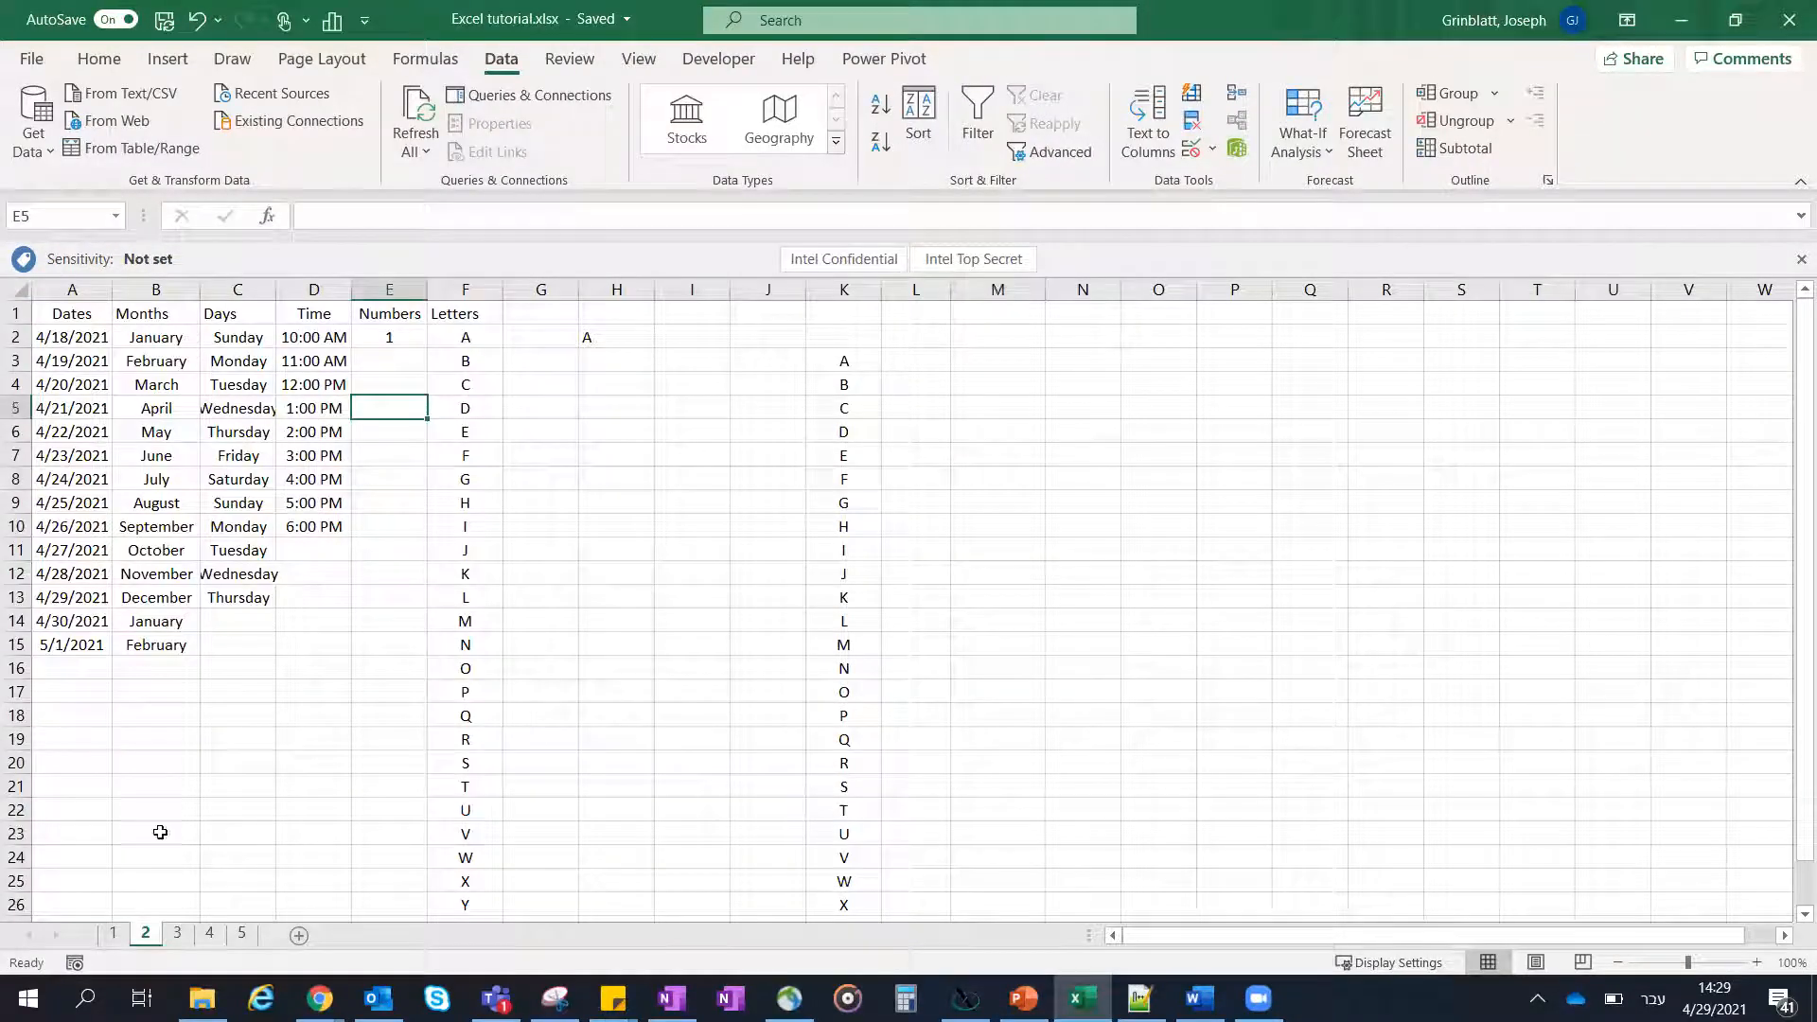
left_click(178, 934)
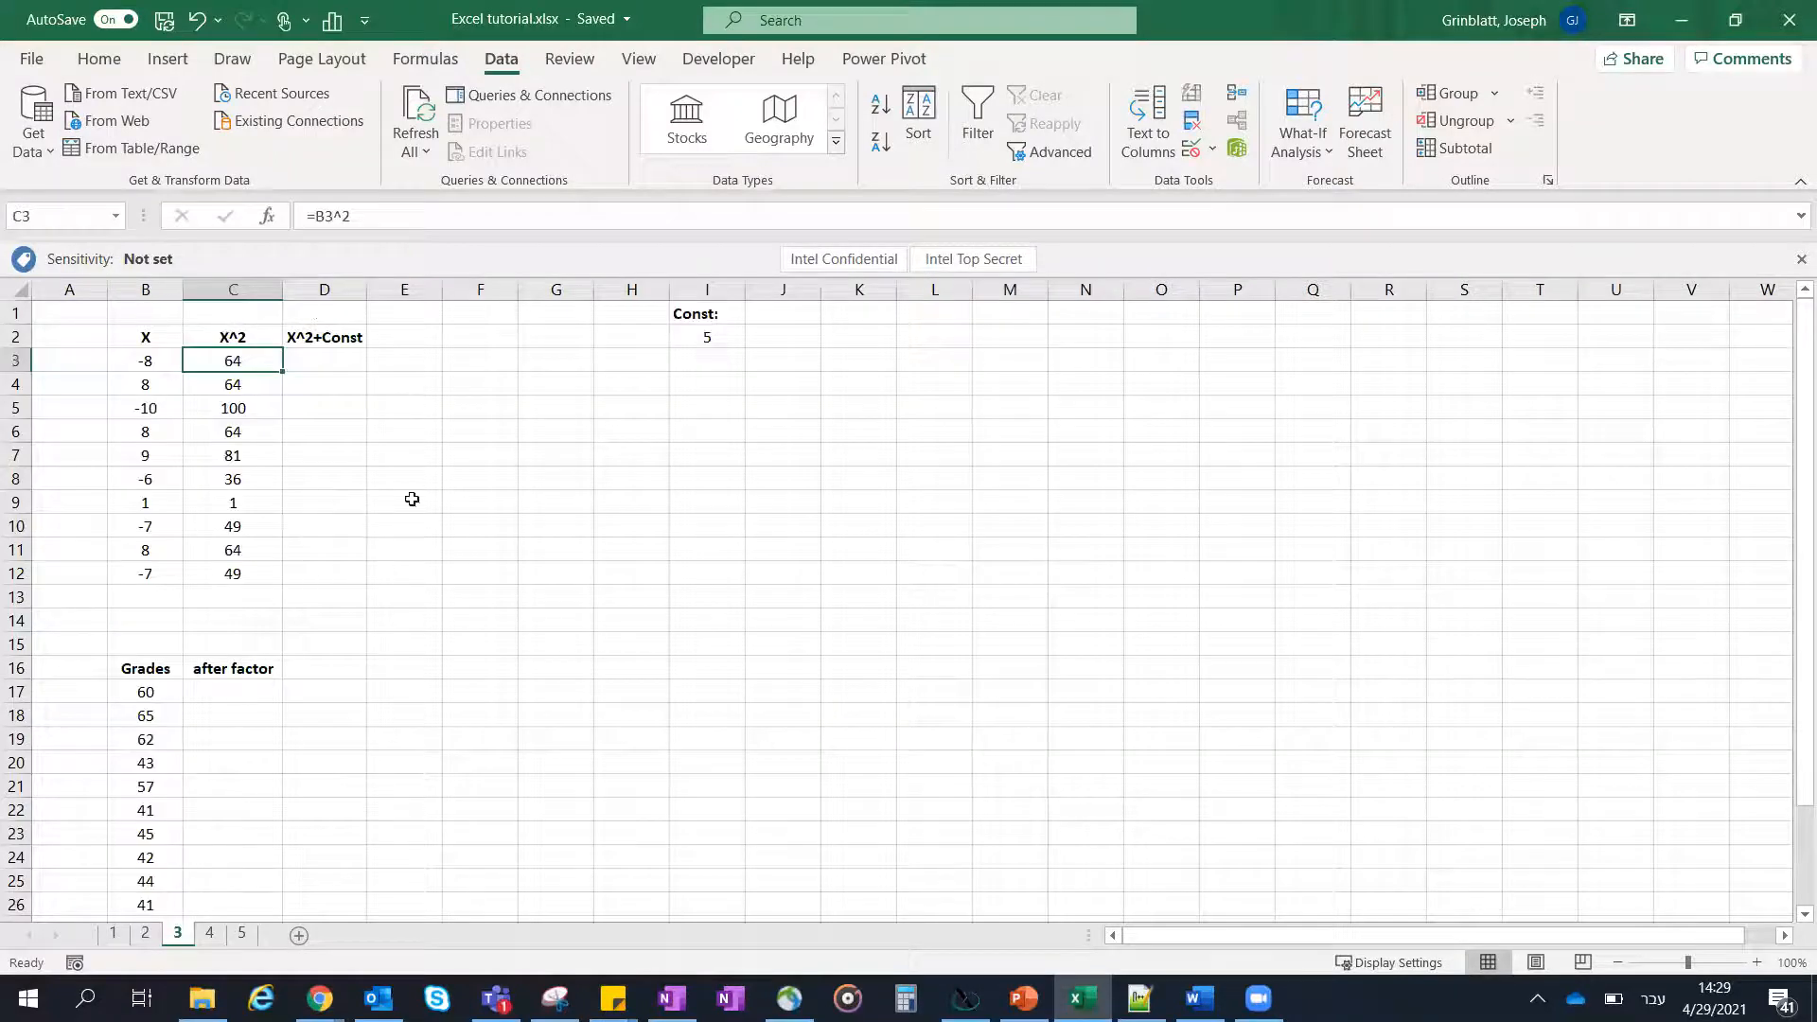
- Examine the X values in B3:B12 and the formula behind cell B3
left_click(425, 549)
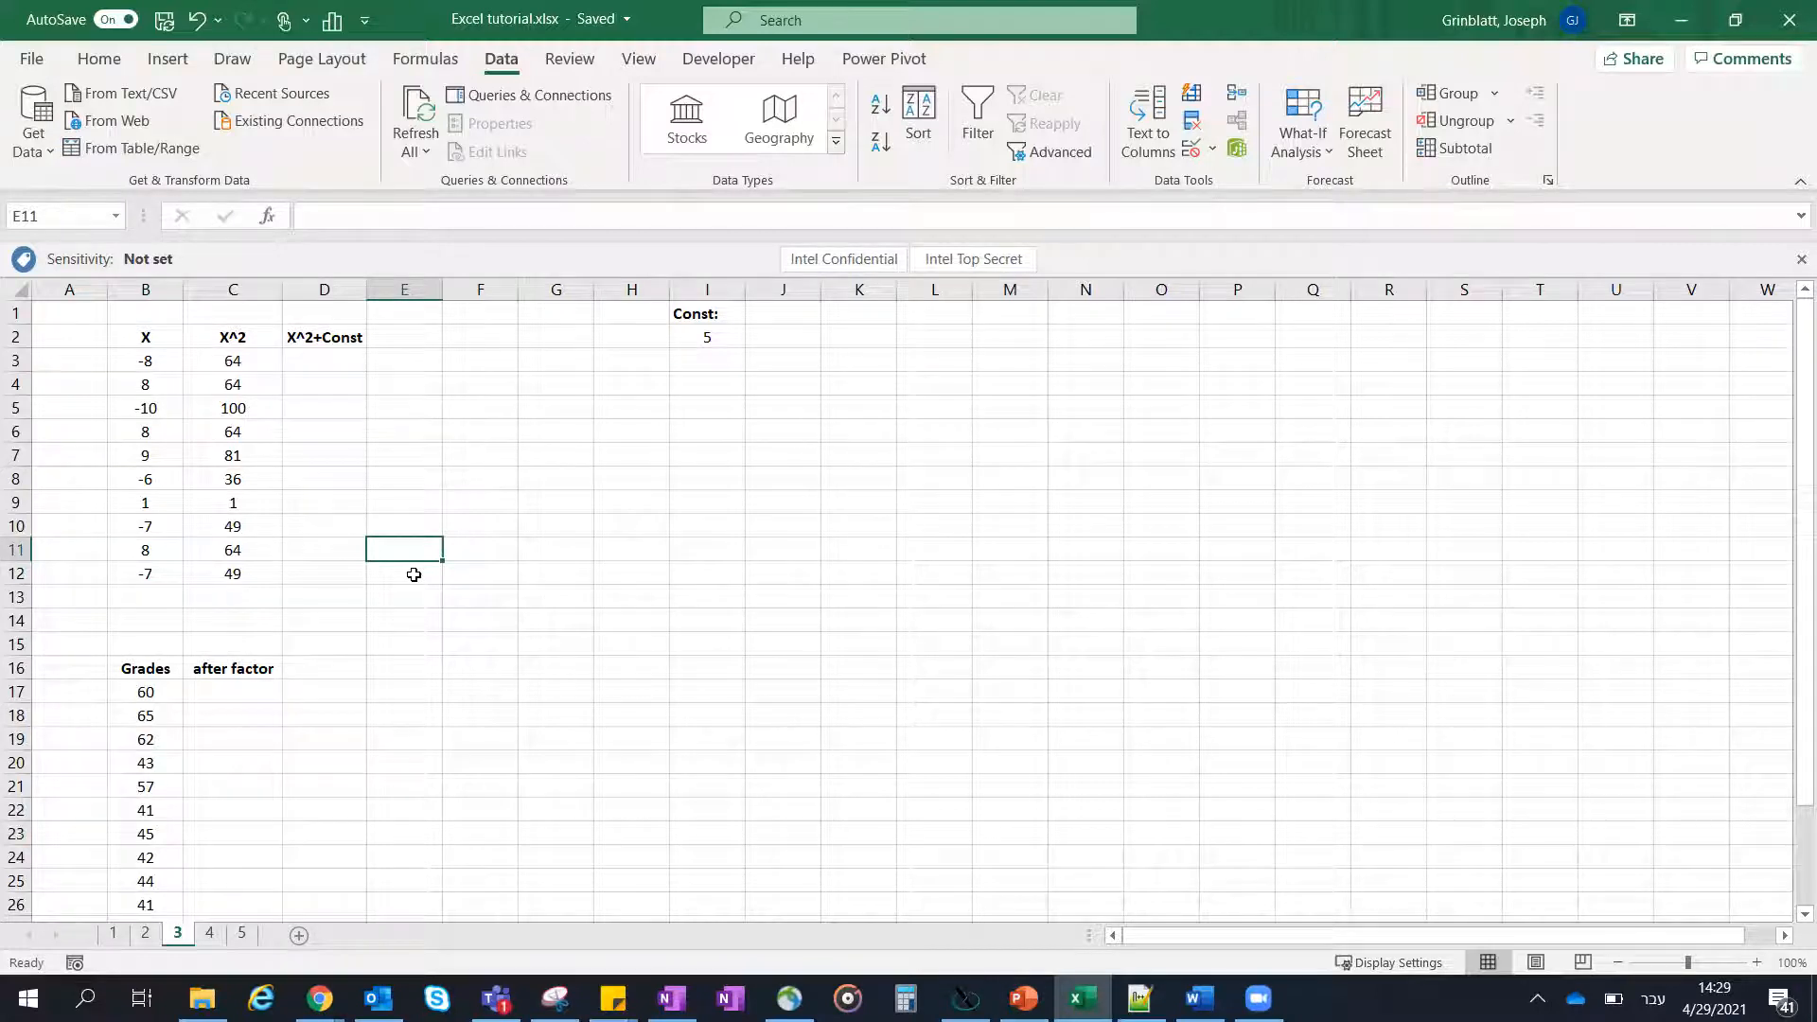
left_click(405, 622)
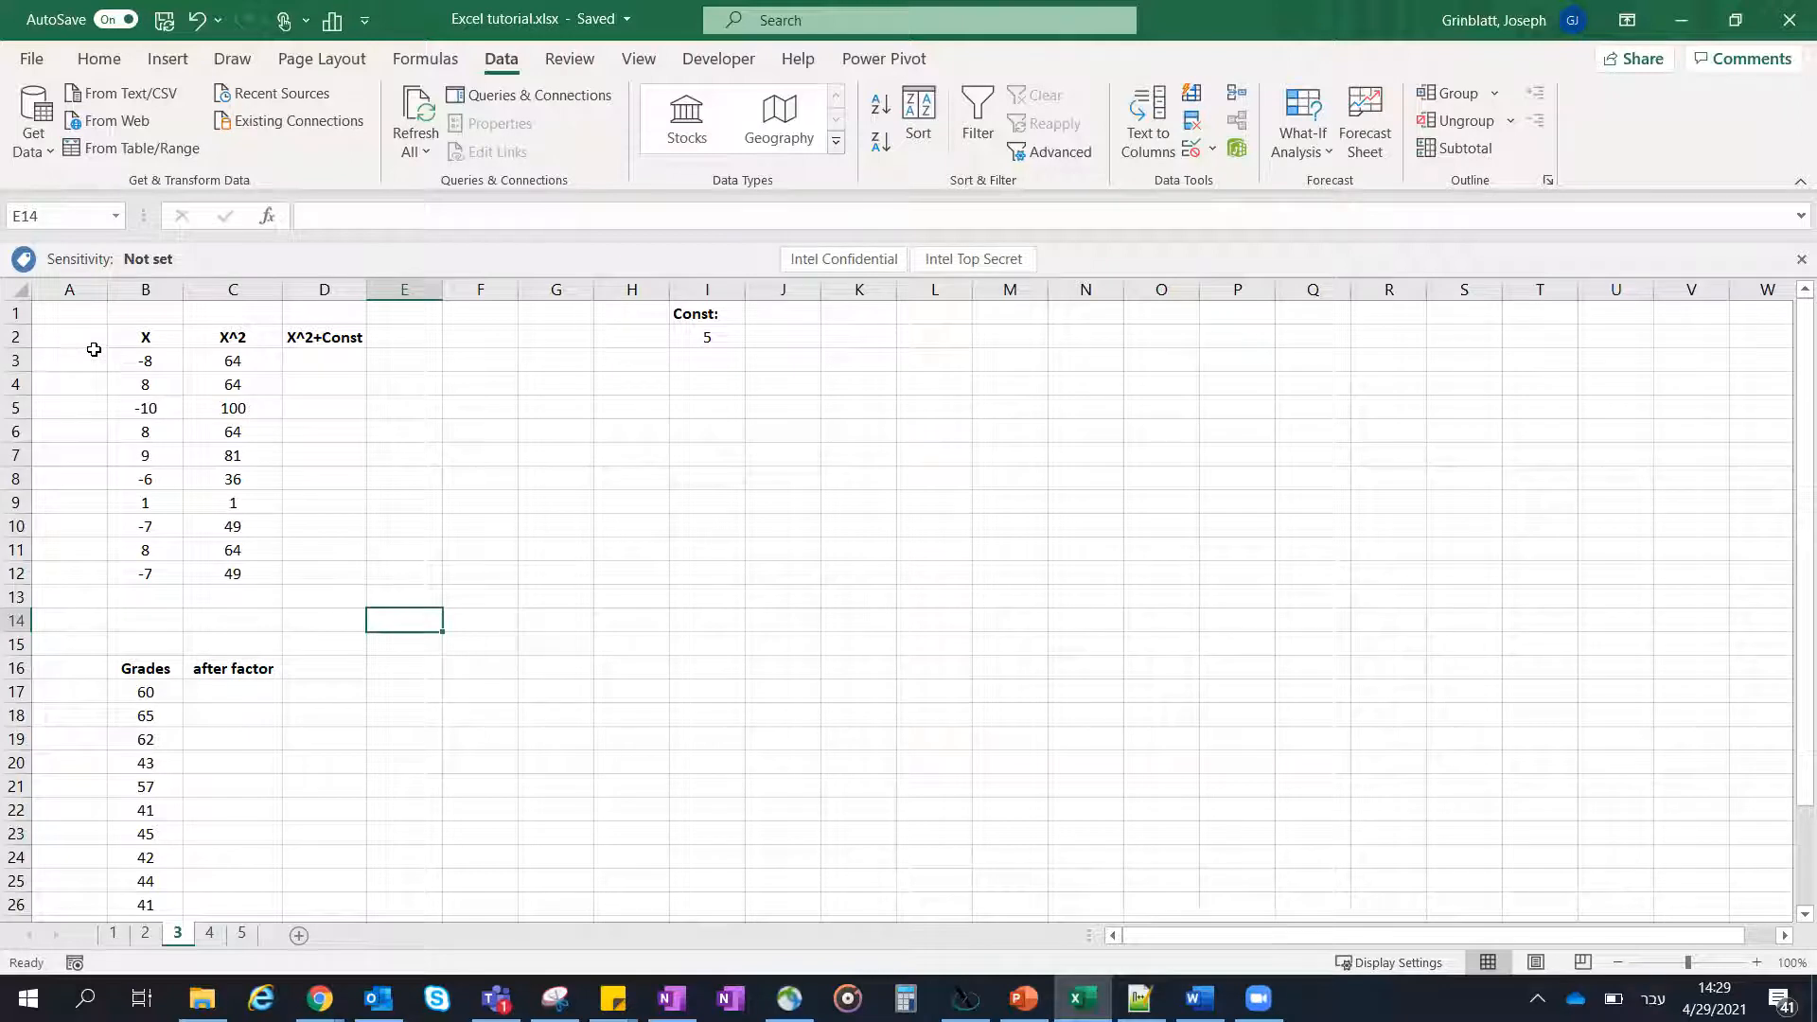
left_click(161, 356)
left_click_drag(161, 356, 146, 568)
left_click(161, 367)
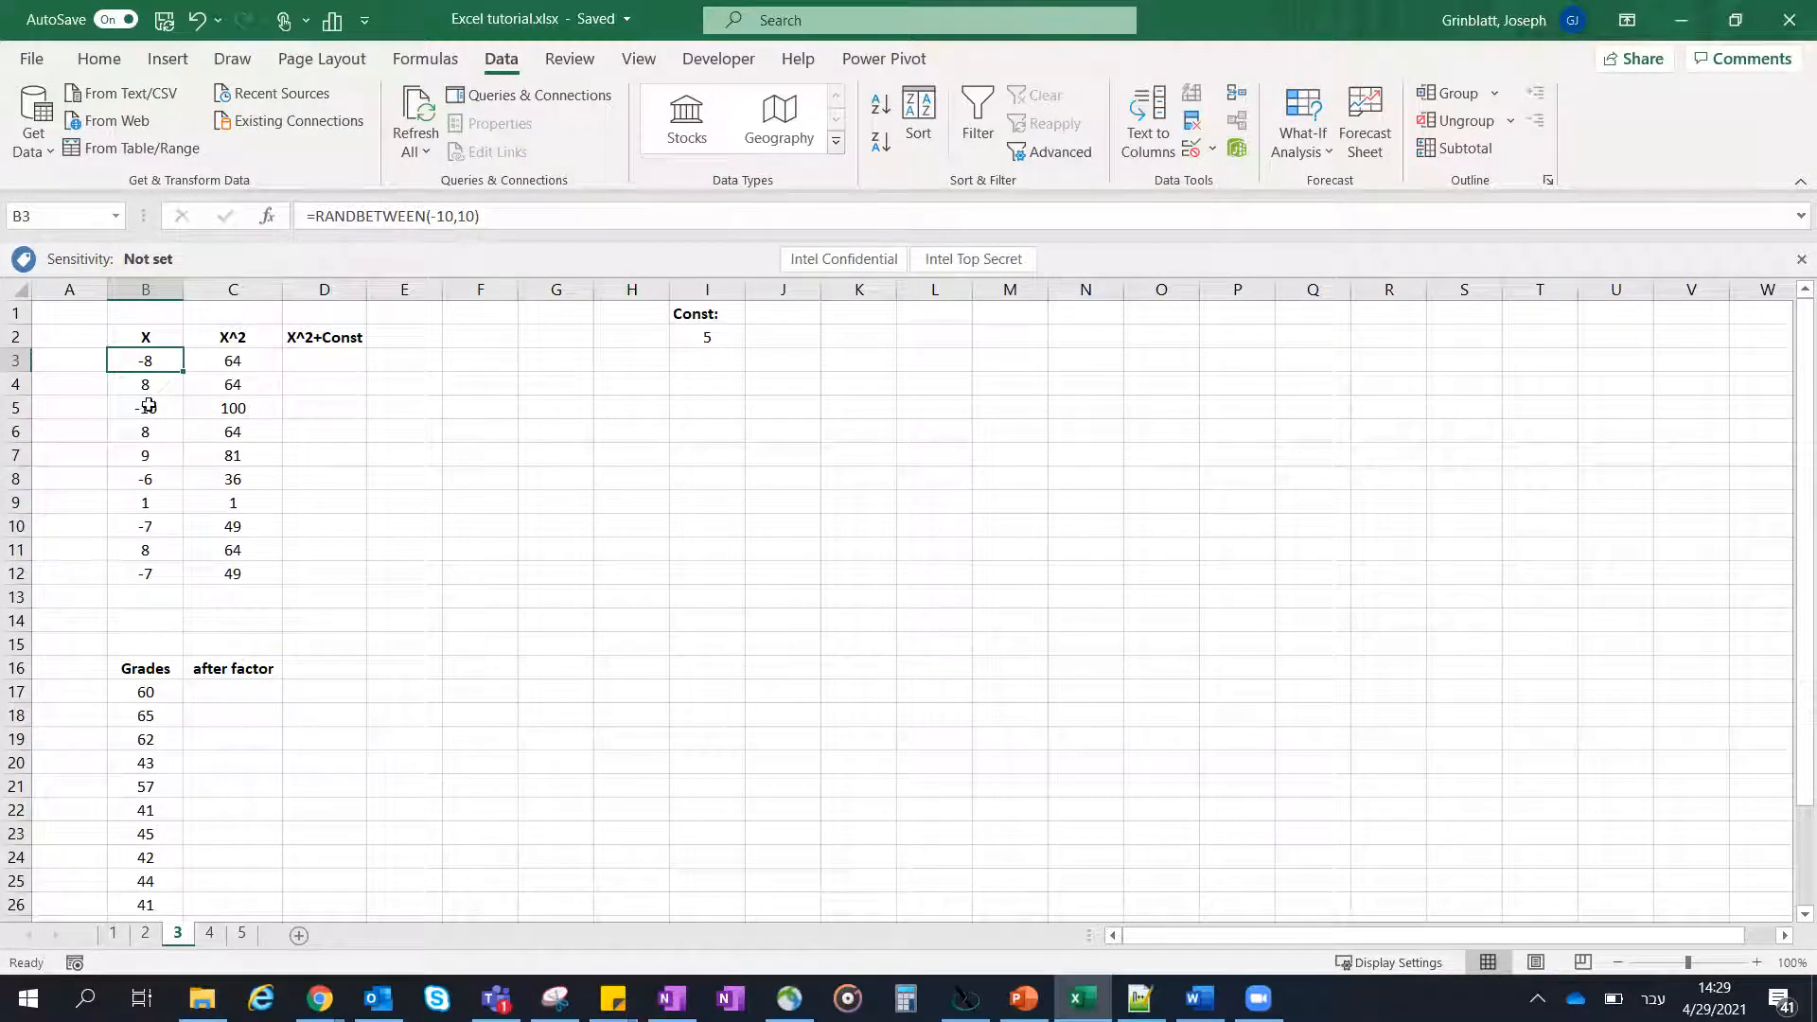
left_click(467, 410)
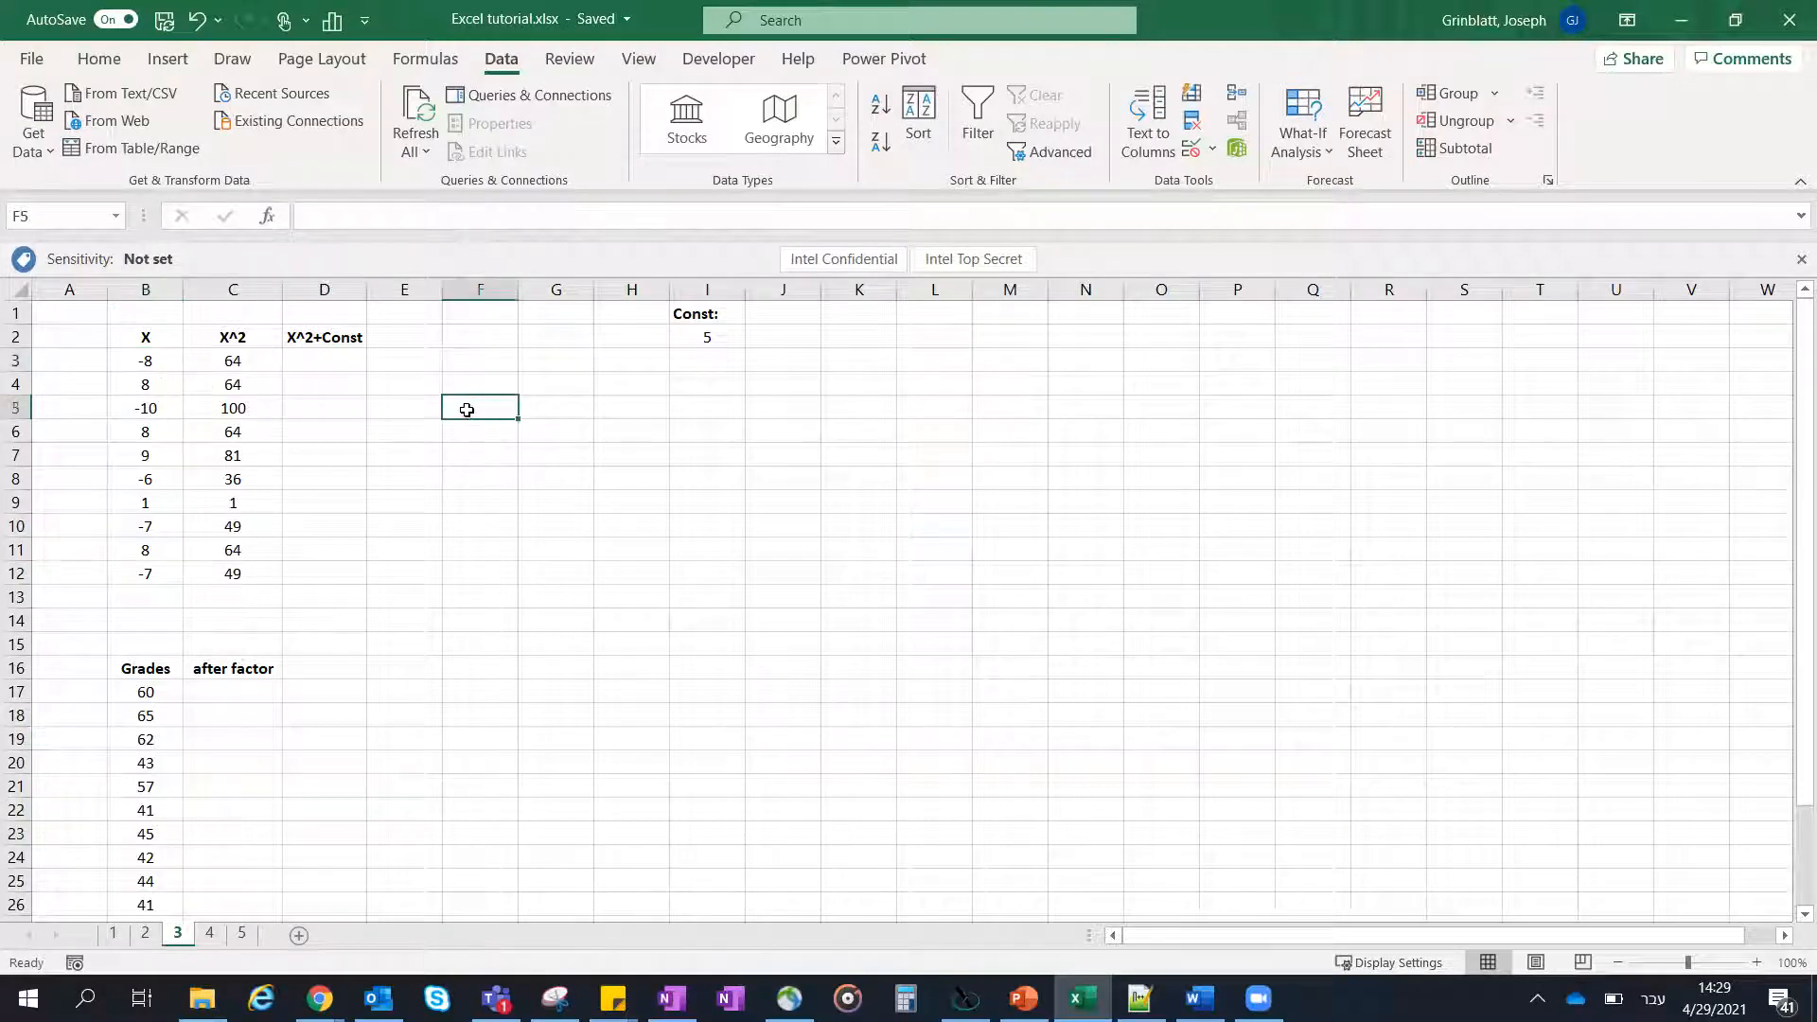
- Enter 1 in F5 and 2 in F6 to recalculate the random X values, and clear both cells
left_click(157, 388)
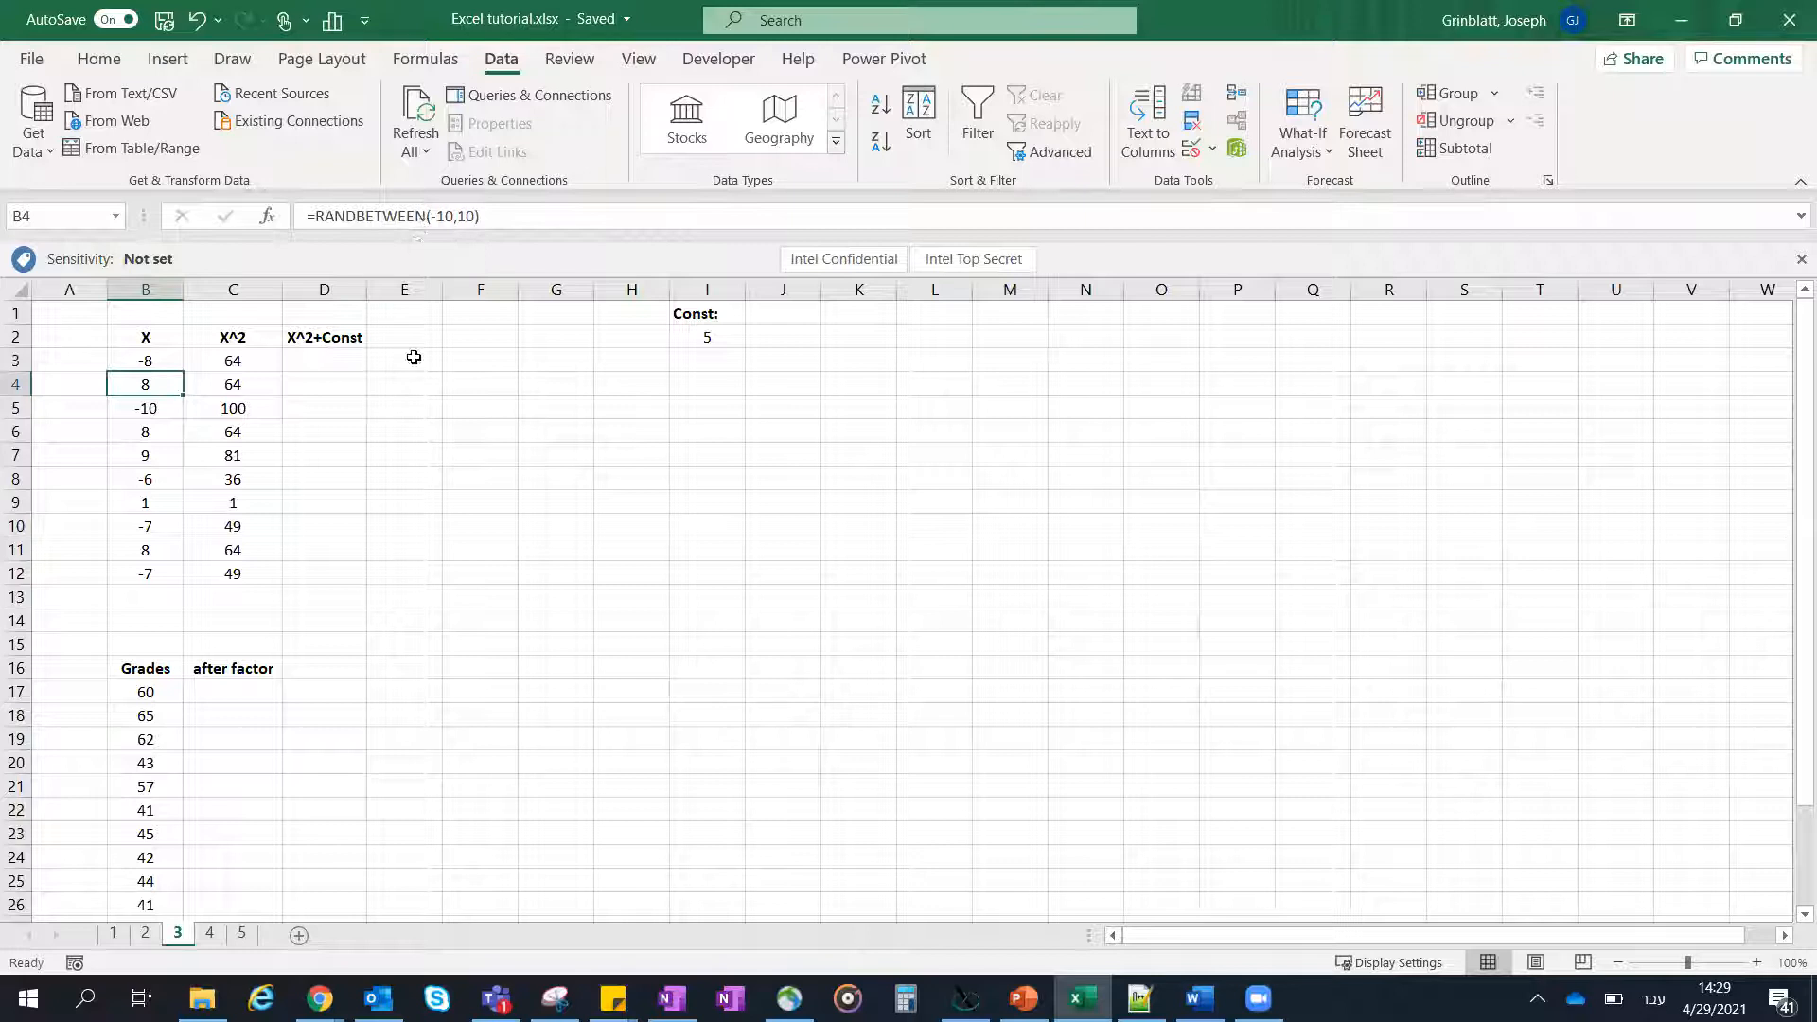
left_click(463, 405)
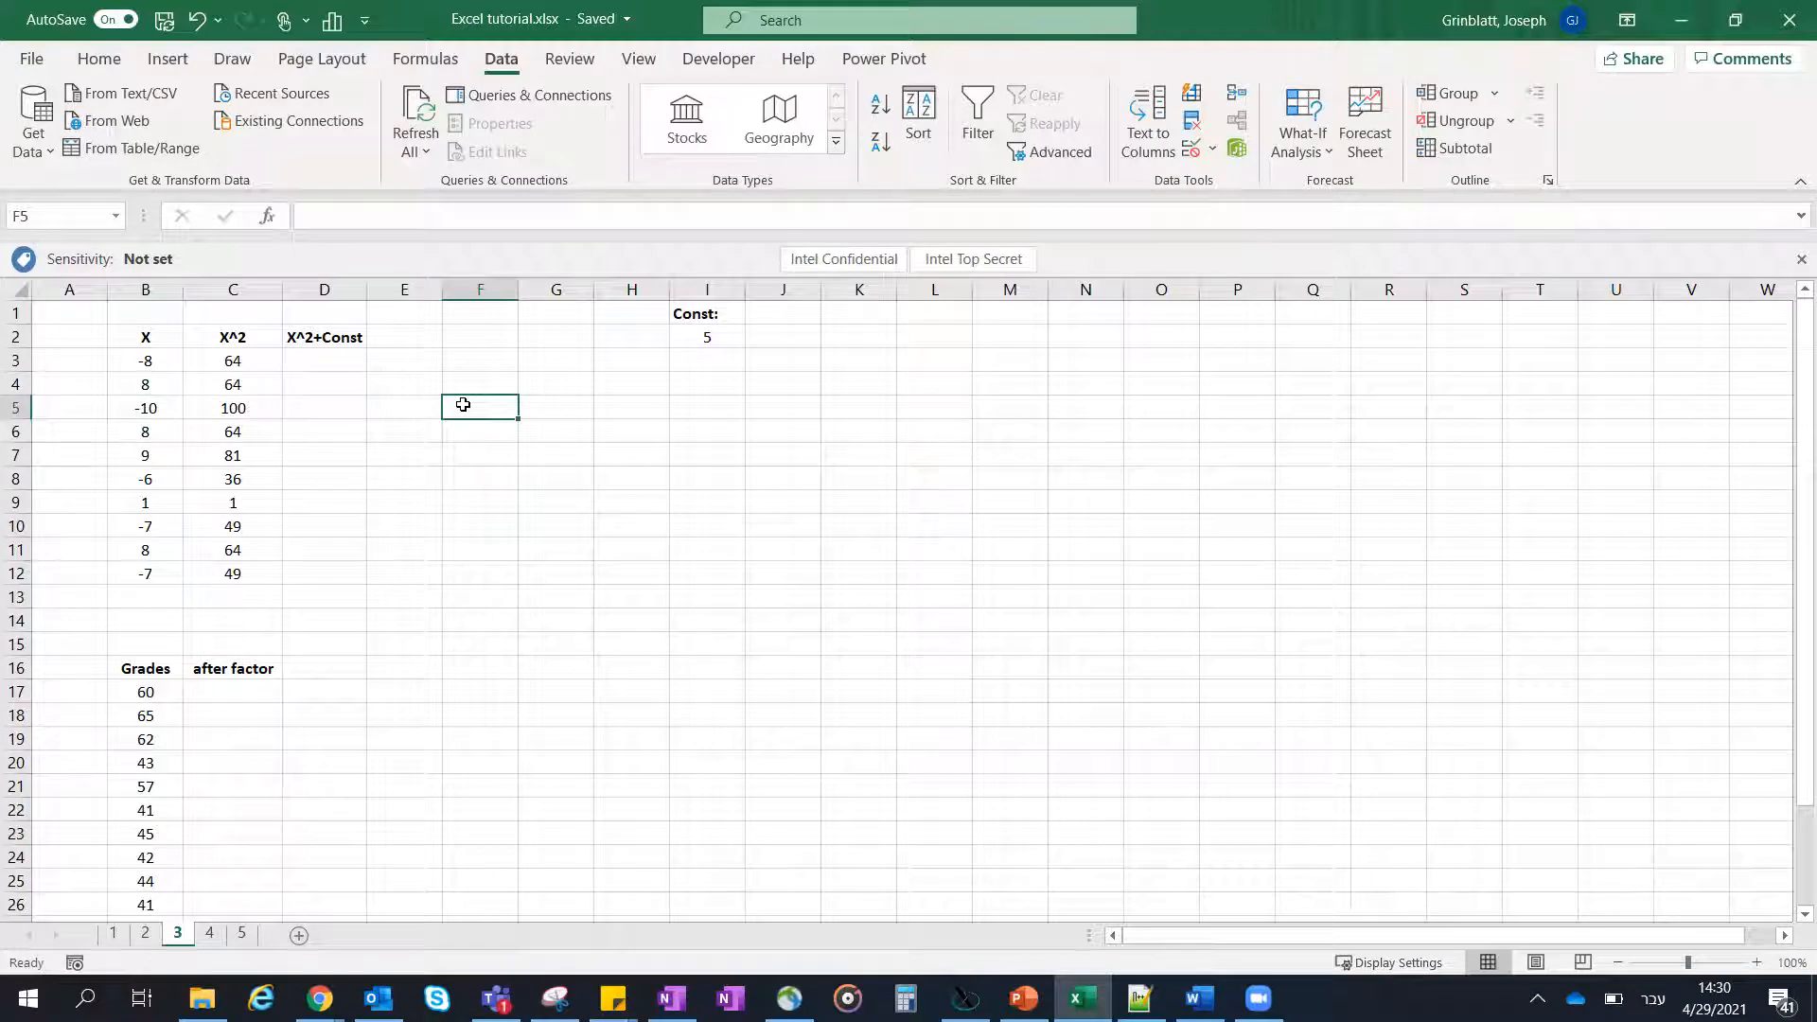
type("1")
key("Return")
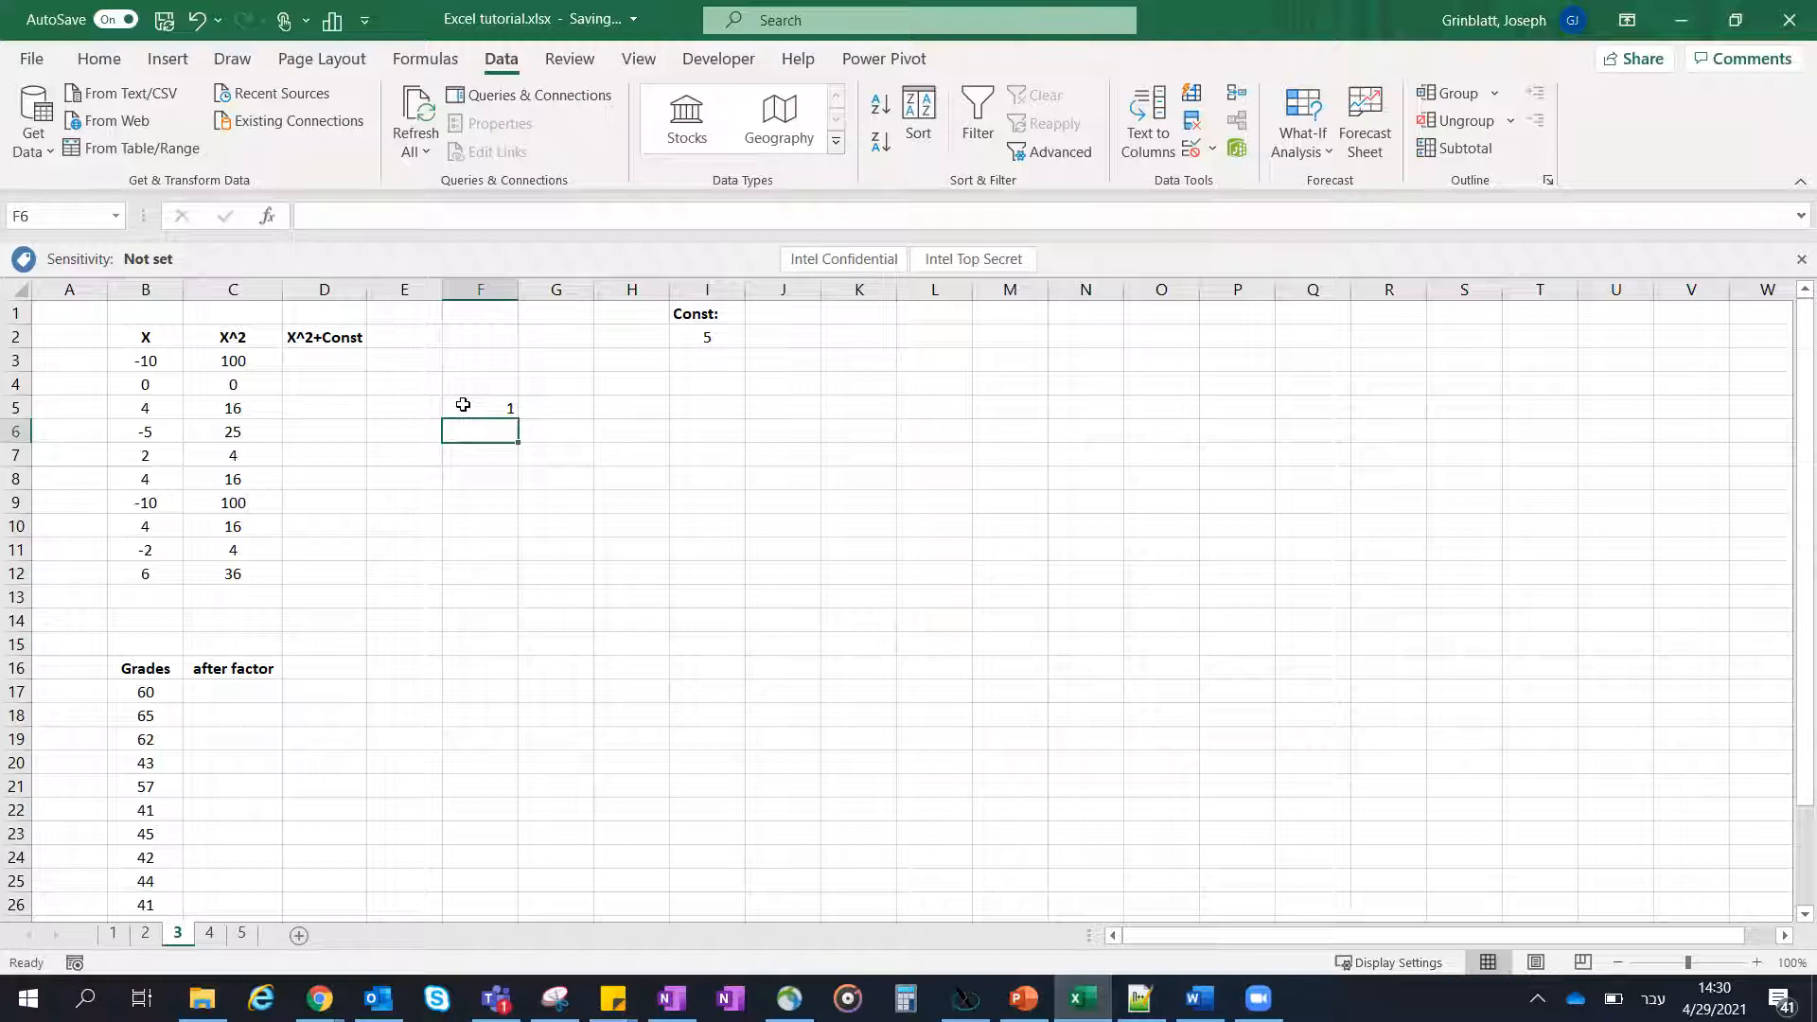
type("2")
key("Return")
key("Up")
key("Up")
key("Down")
key("Up")
key("shift+Down")
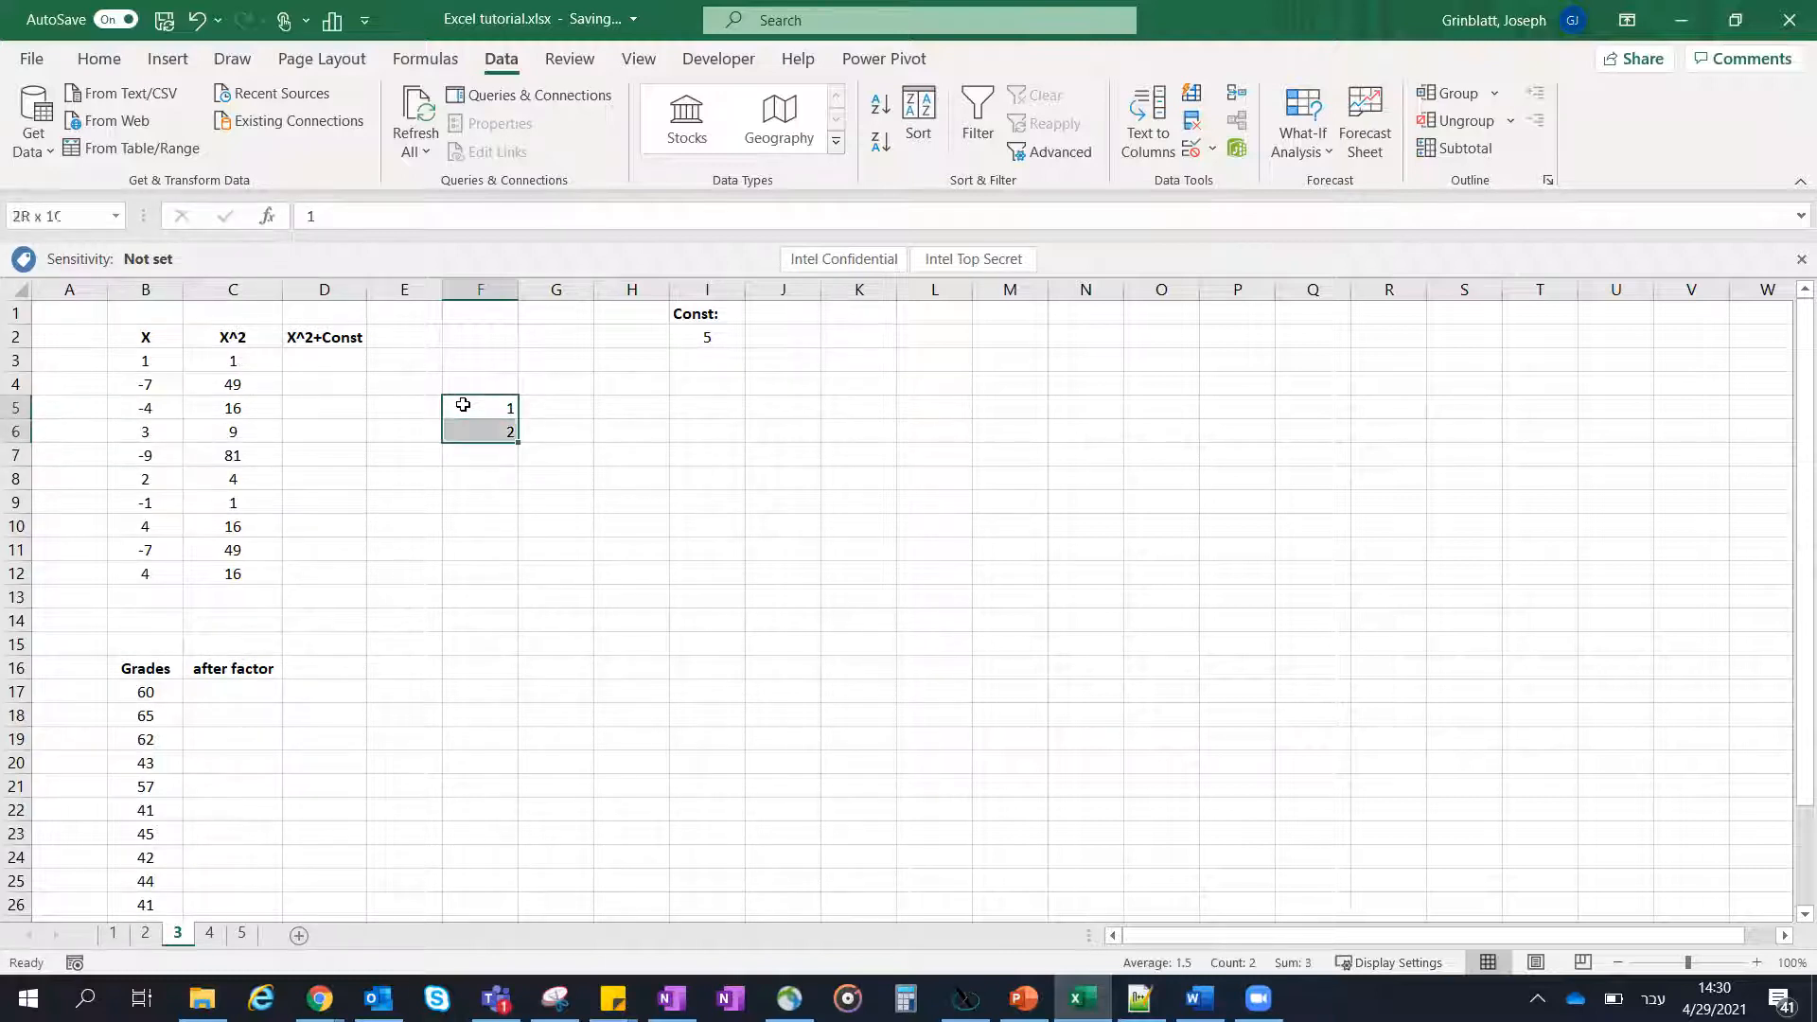
key("Delete")
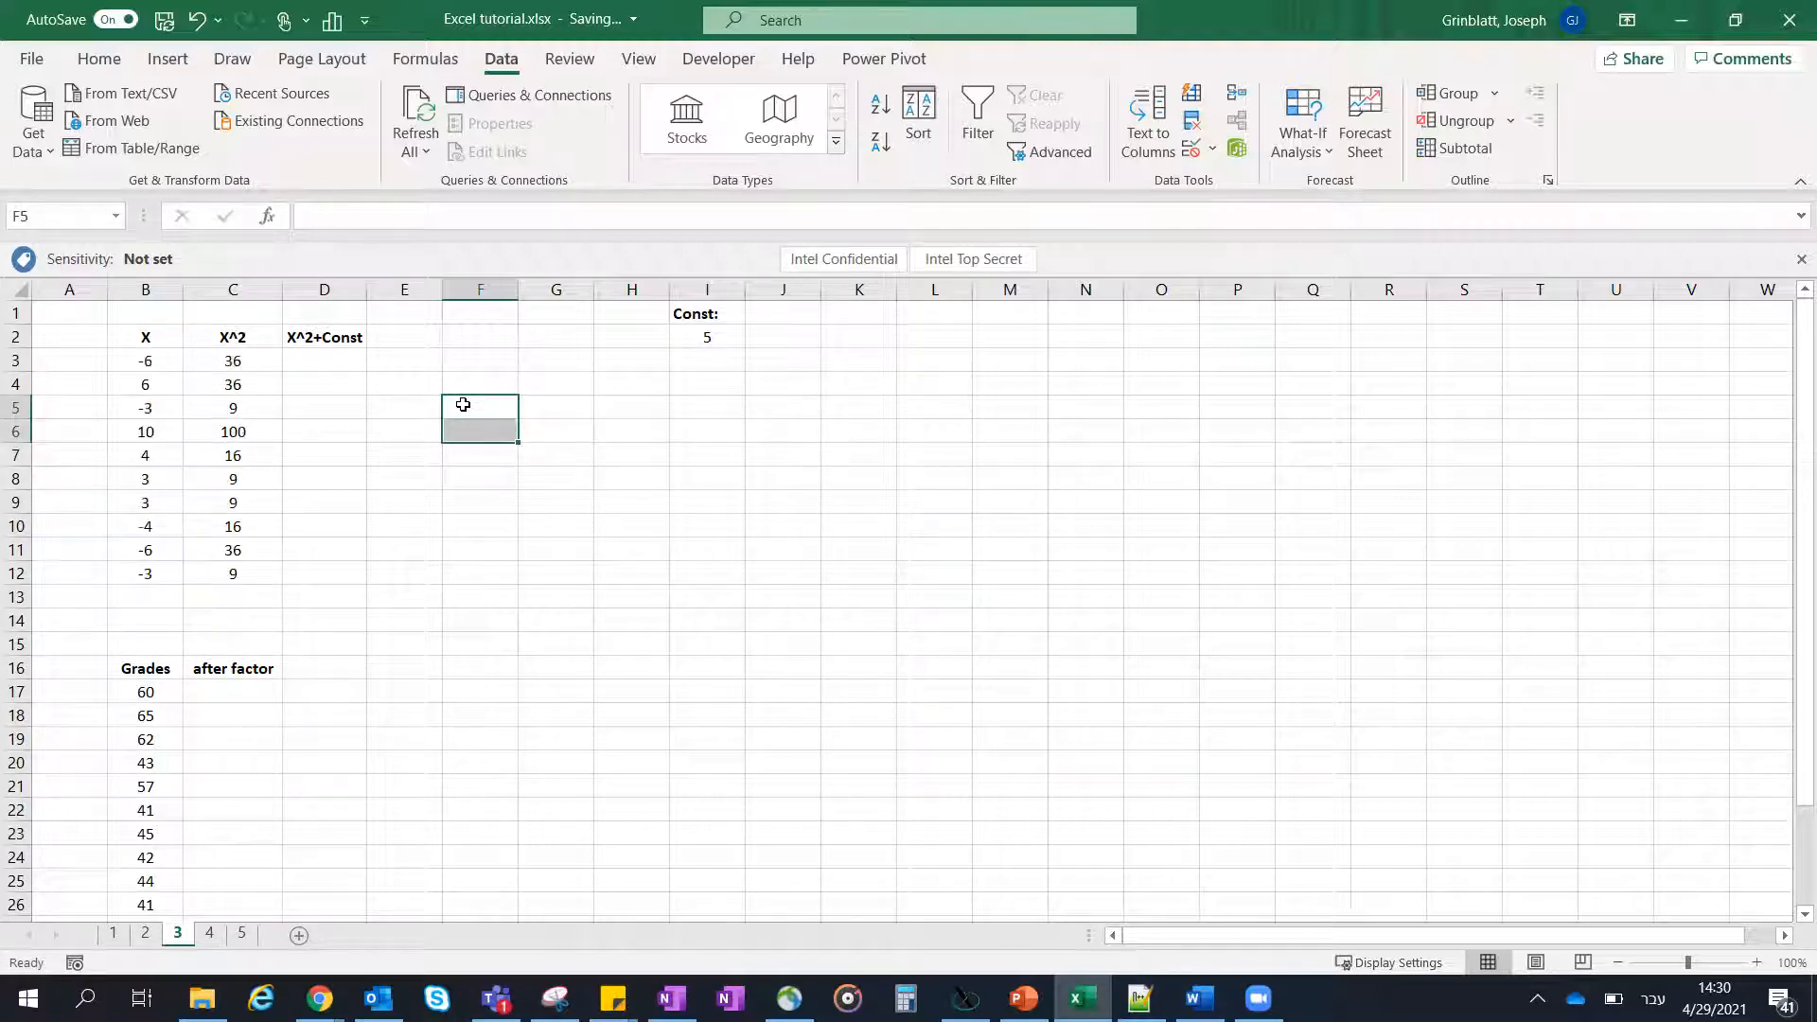
- Copy the X values in B3:B12, paste them as values starting at K4, and clear the pasted copy
left_click(163, 360)
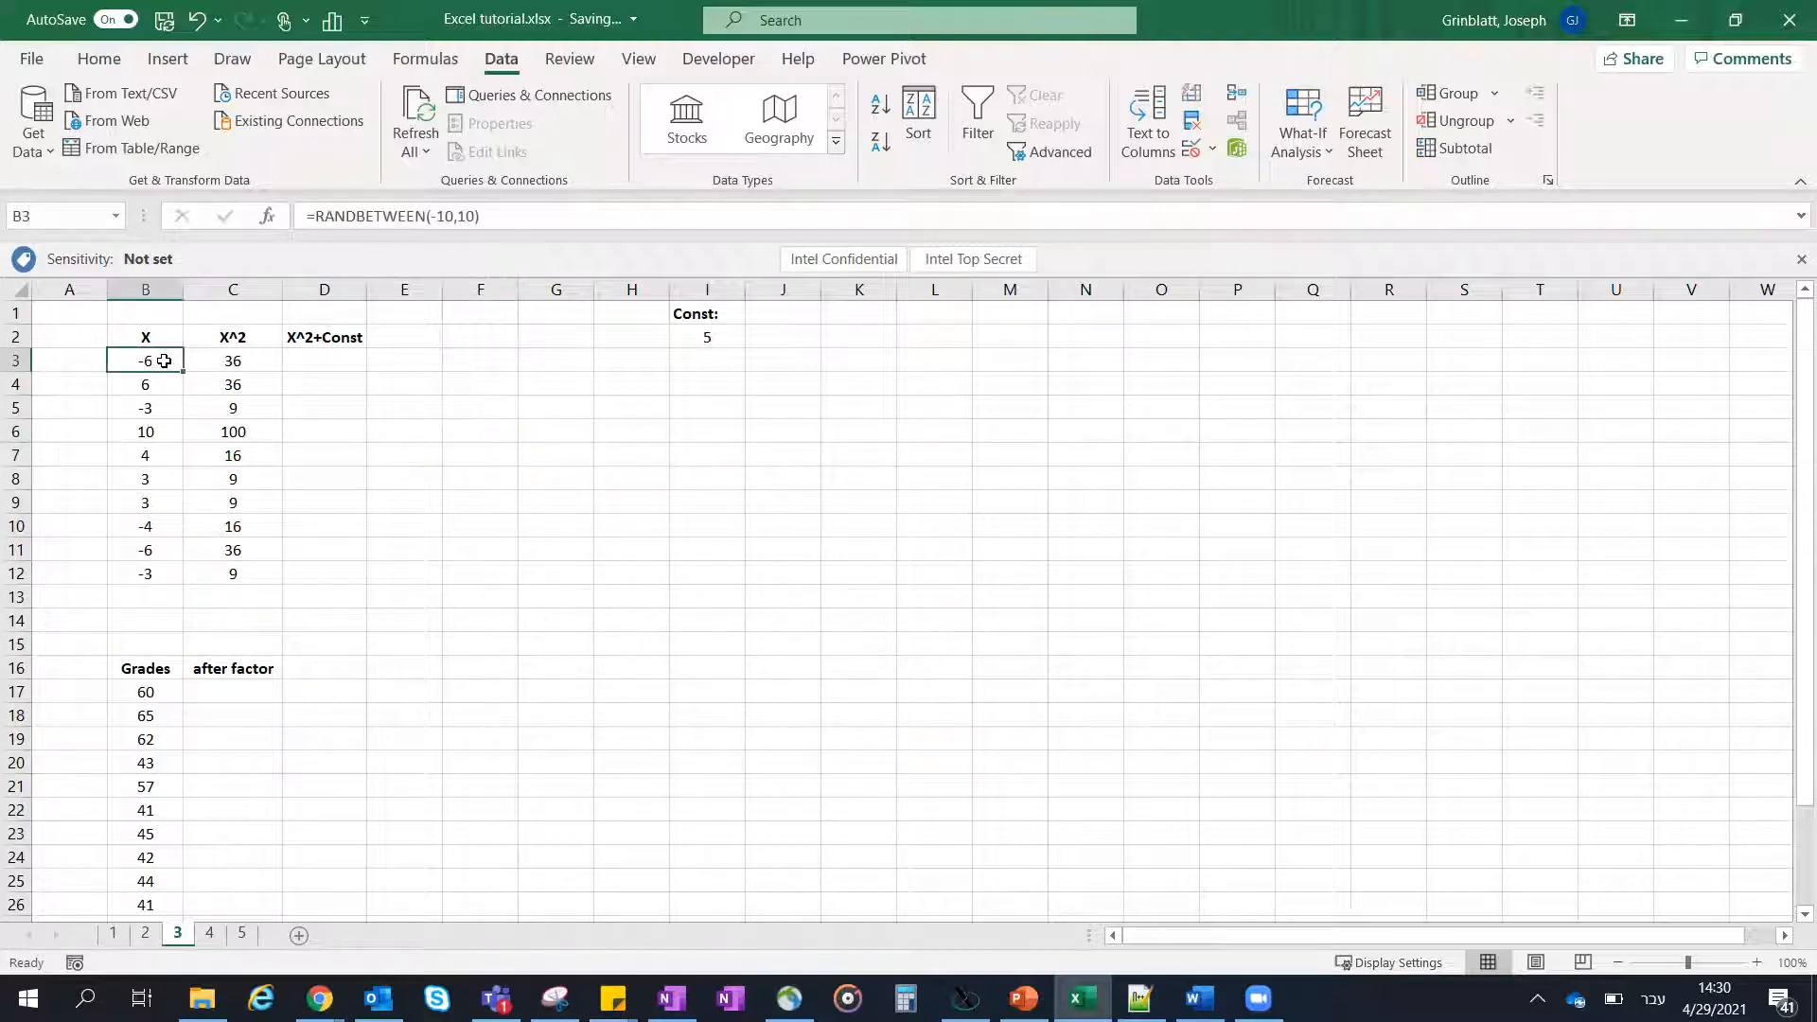
left_click(153, 574, "shift")
key("ctrl+c")
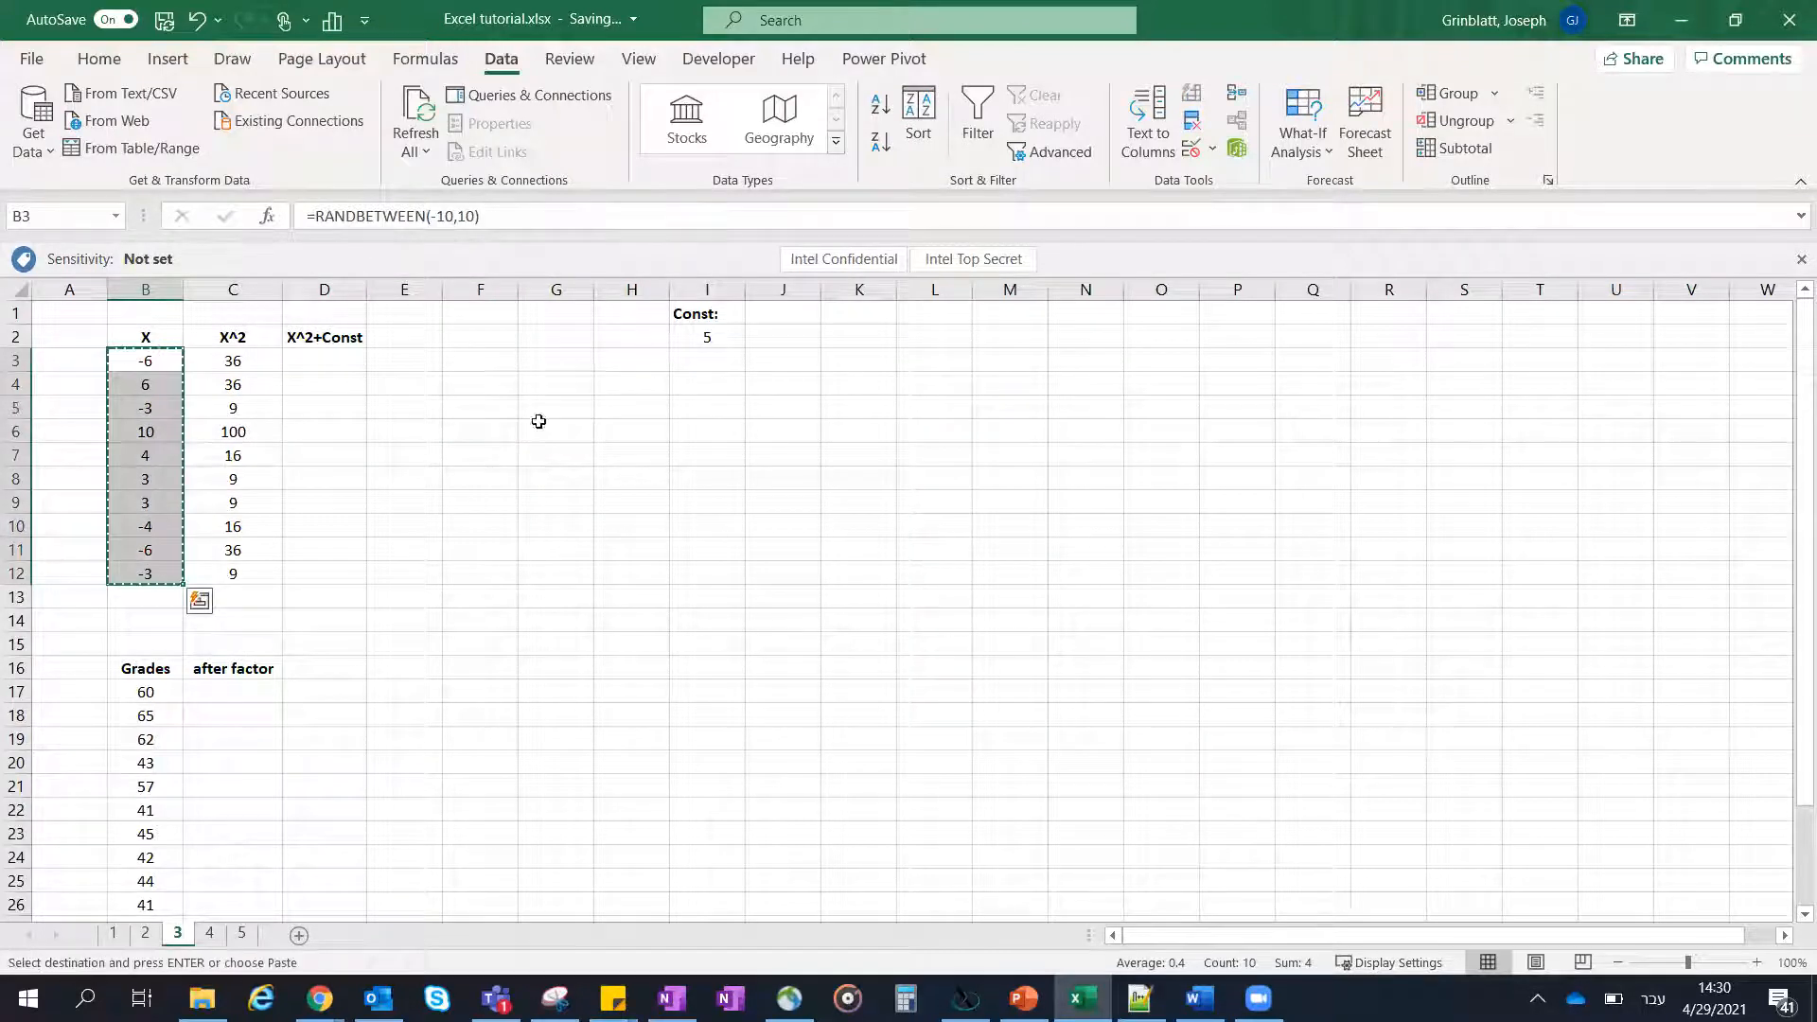
left_click(881, 385)
right_click(882, 385)
left_click(972, 427)
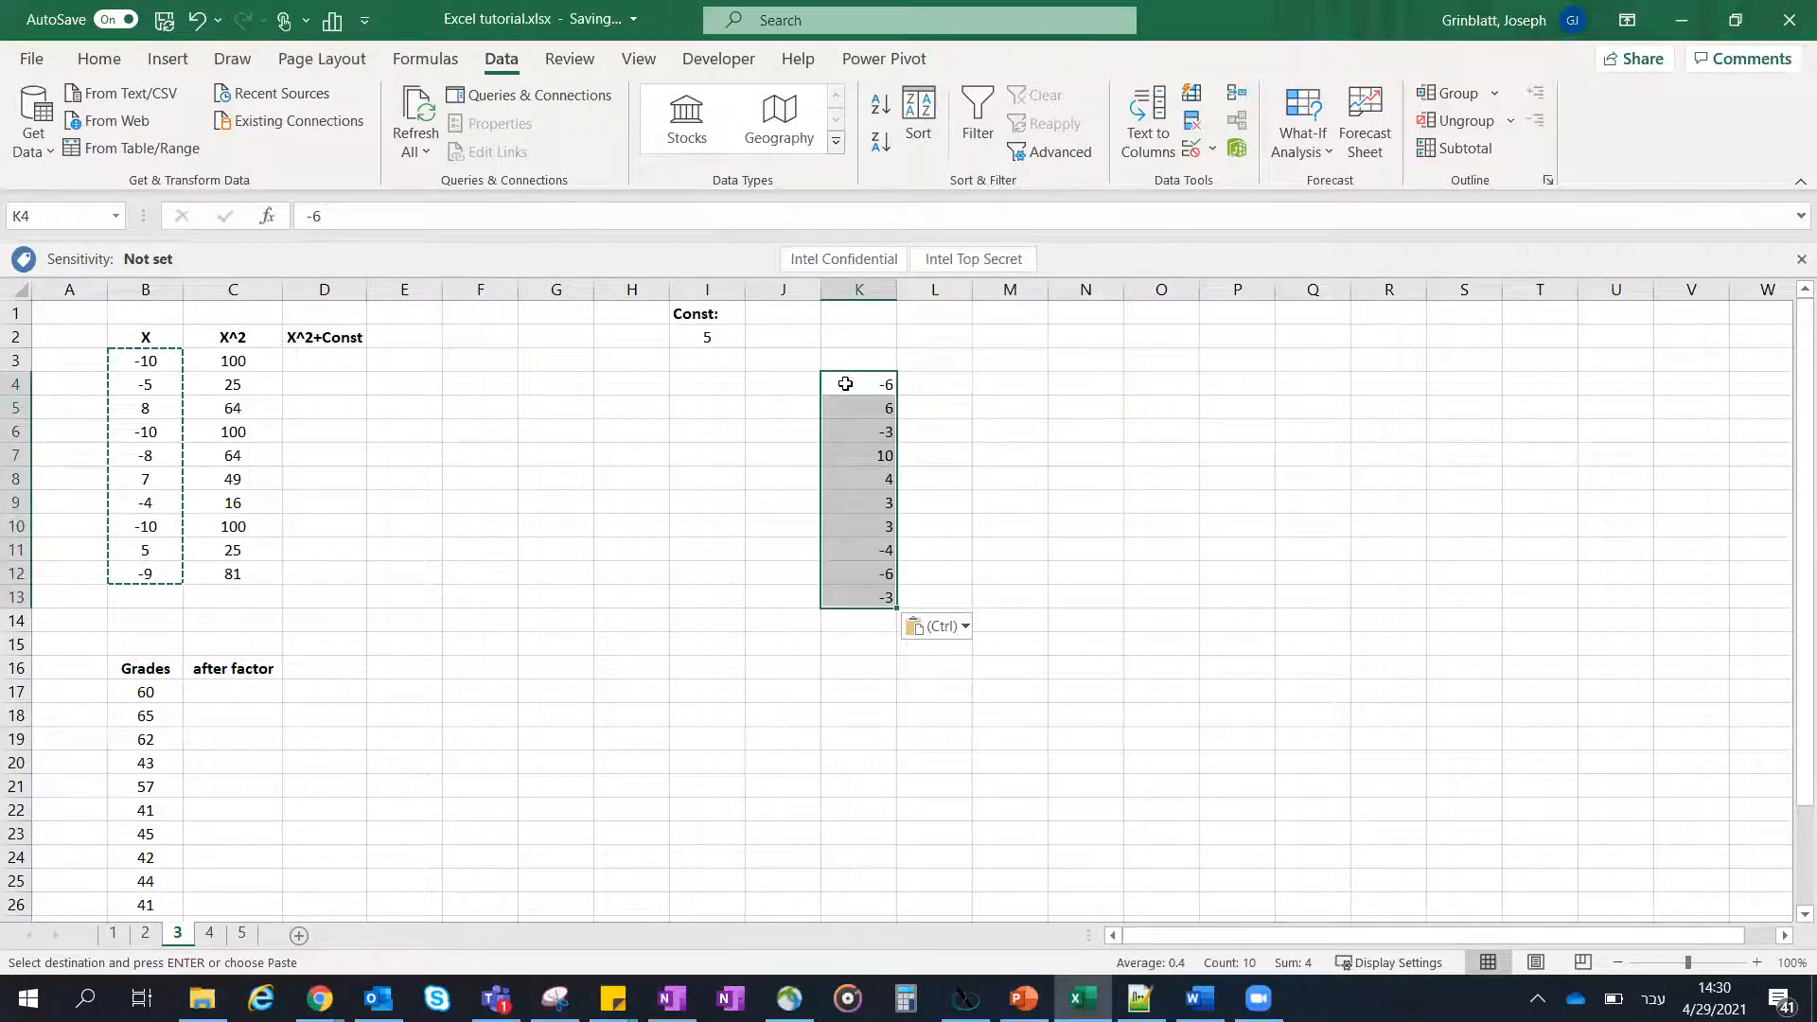
key("Delete")
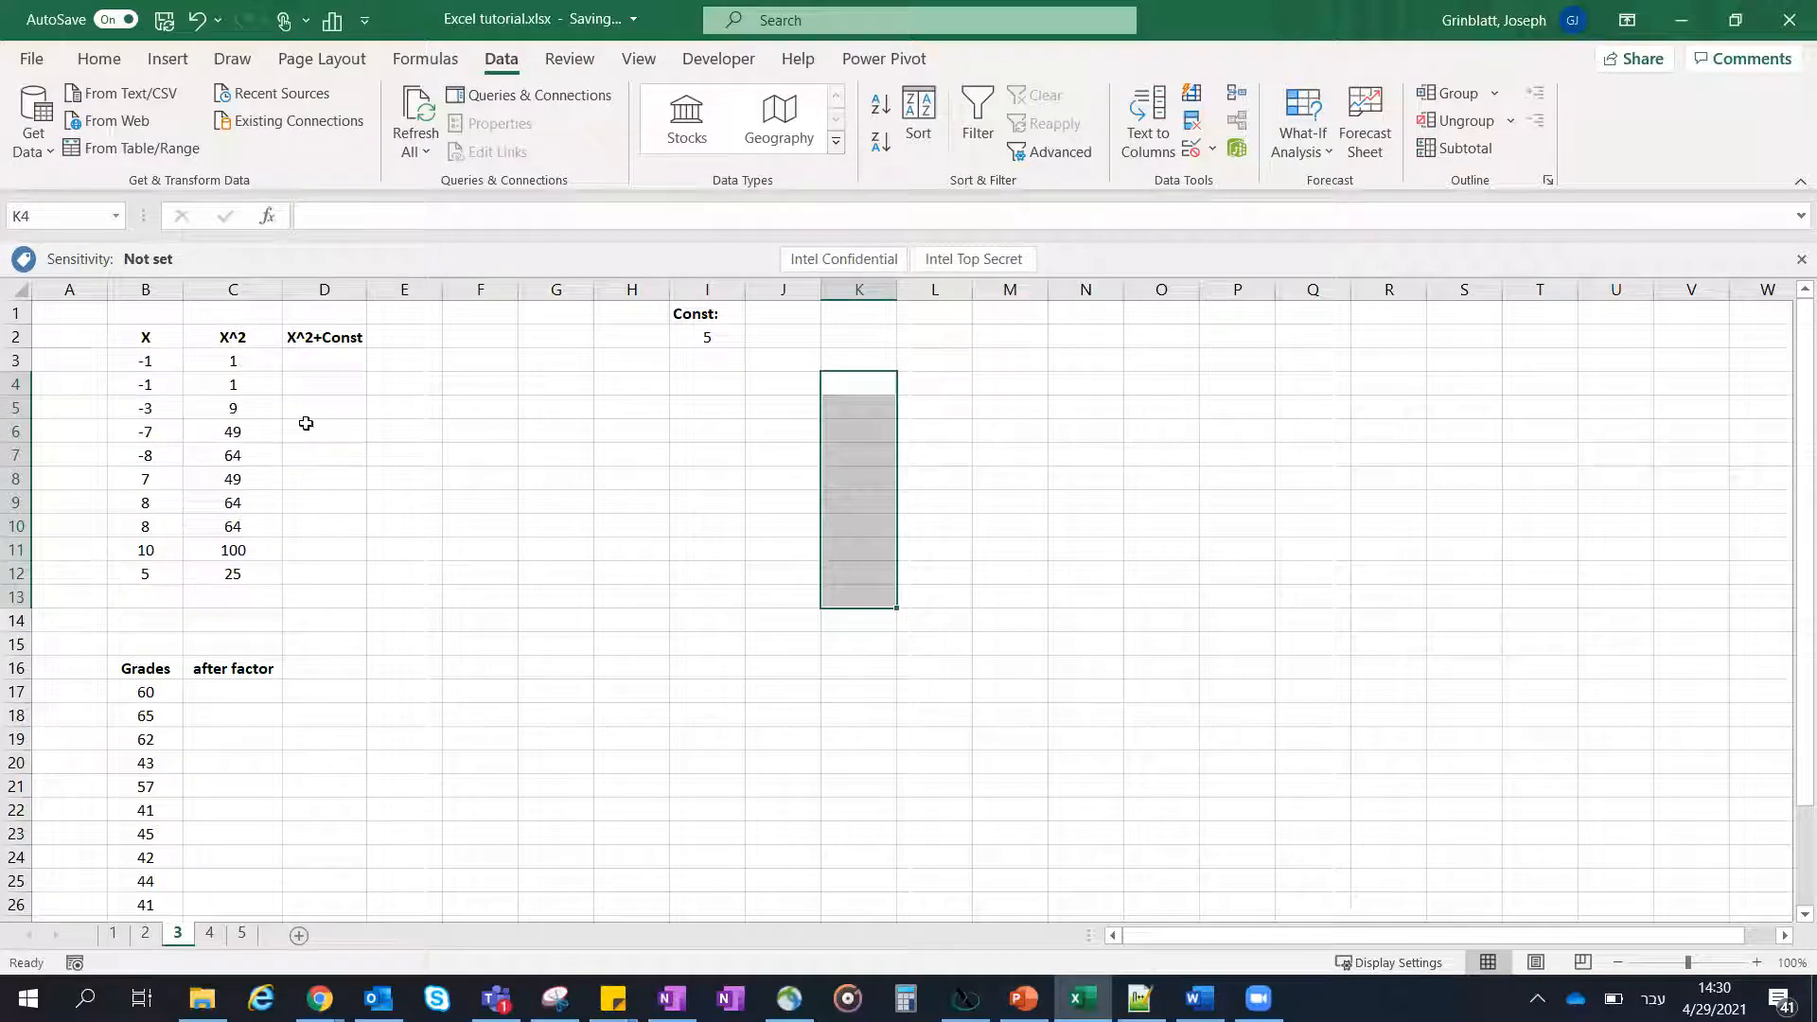
- Check the formula in C3 and enter =C3+I2 in D3 to add the constant to X^2
left_click(480, 452)
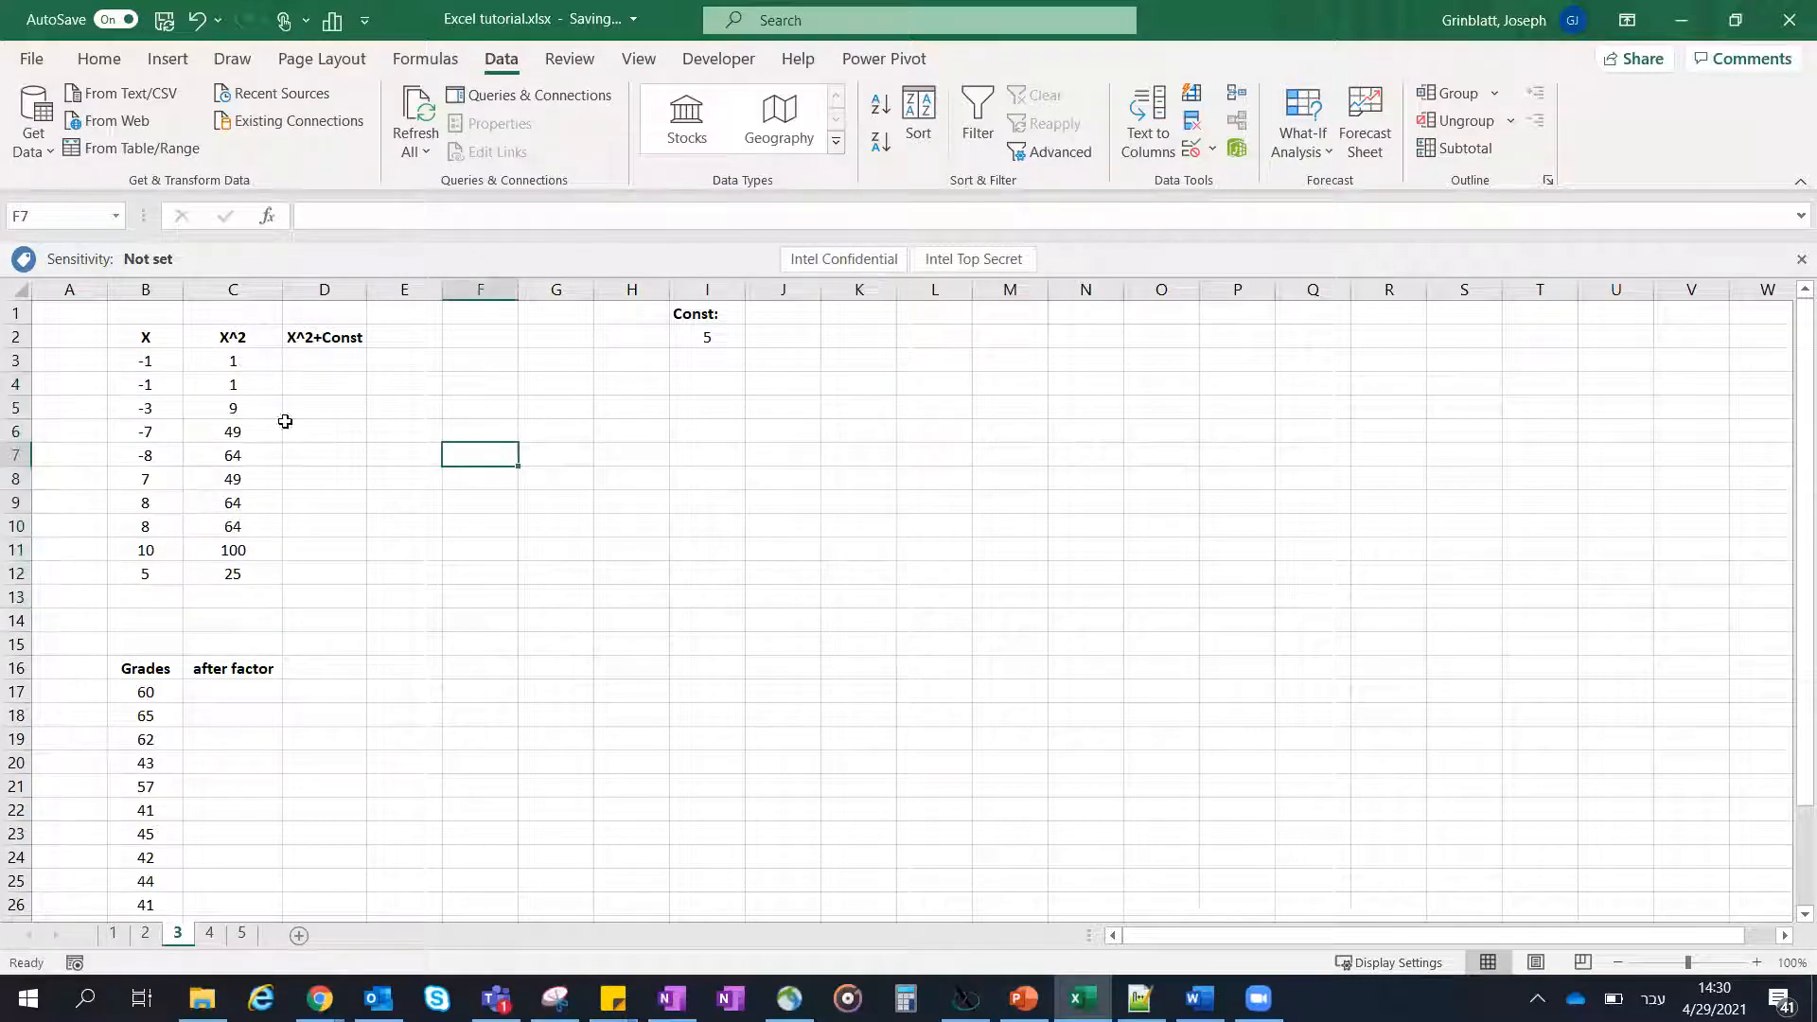
left_click(328, 358)
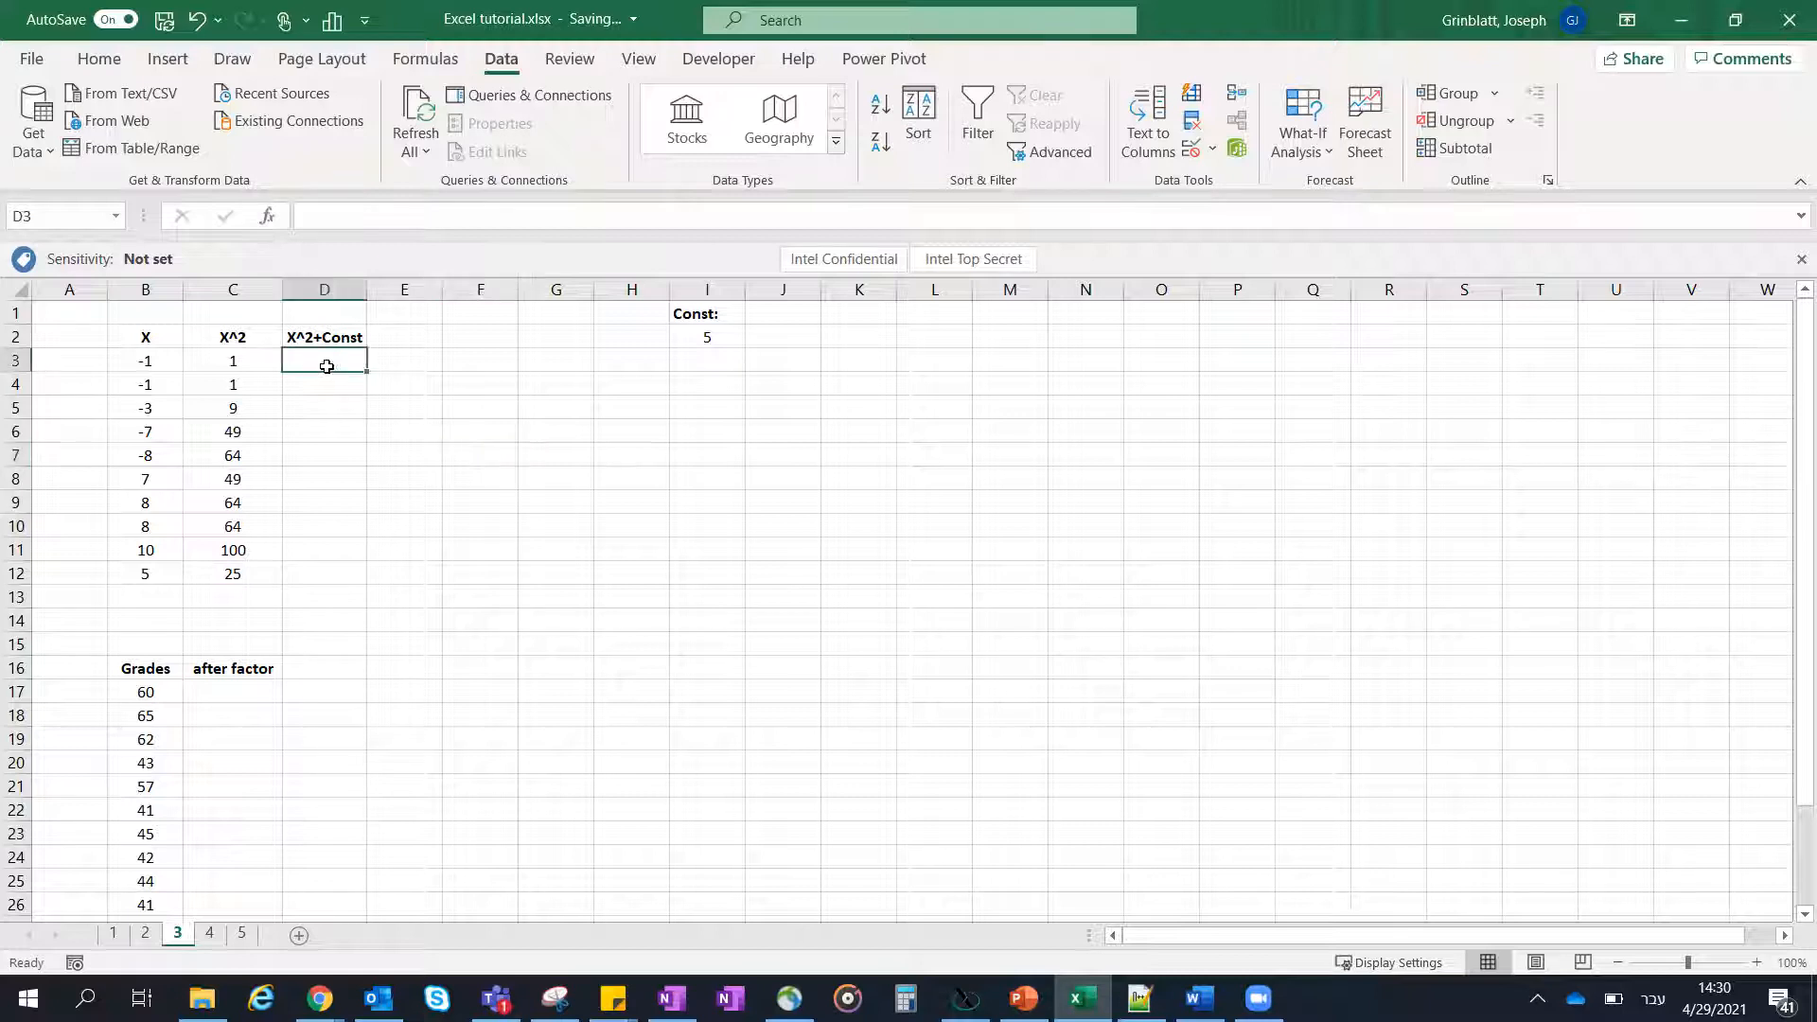
left_click(248, 356)
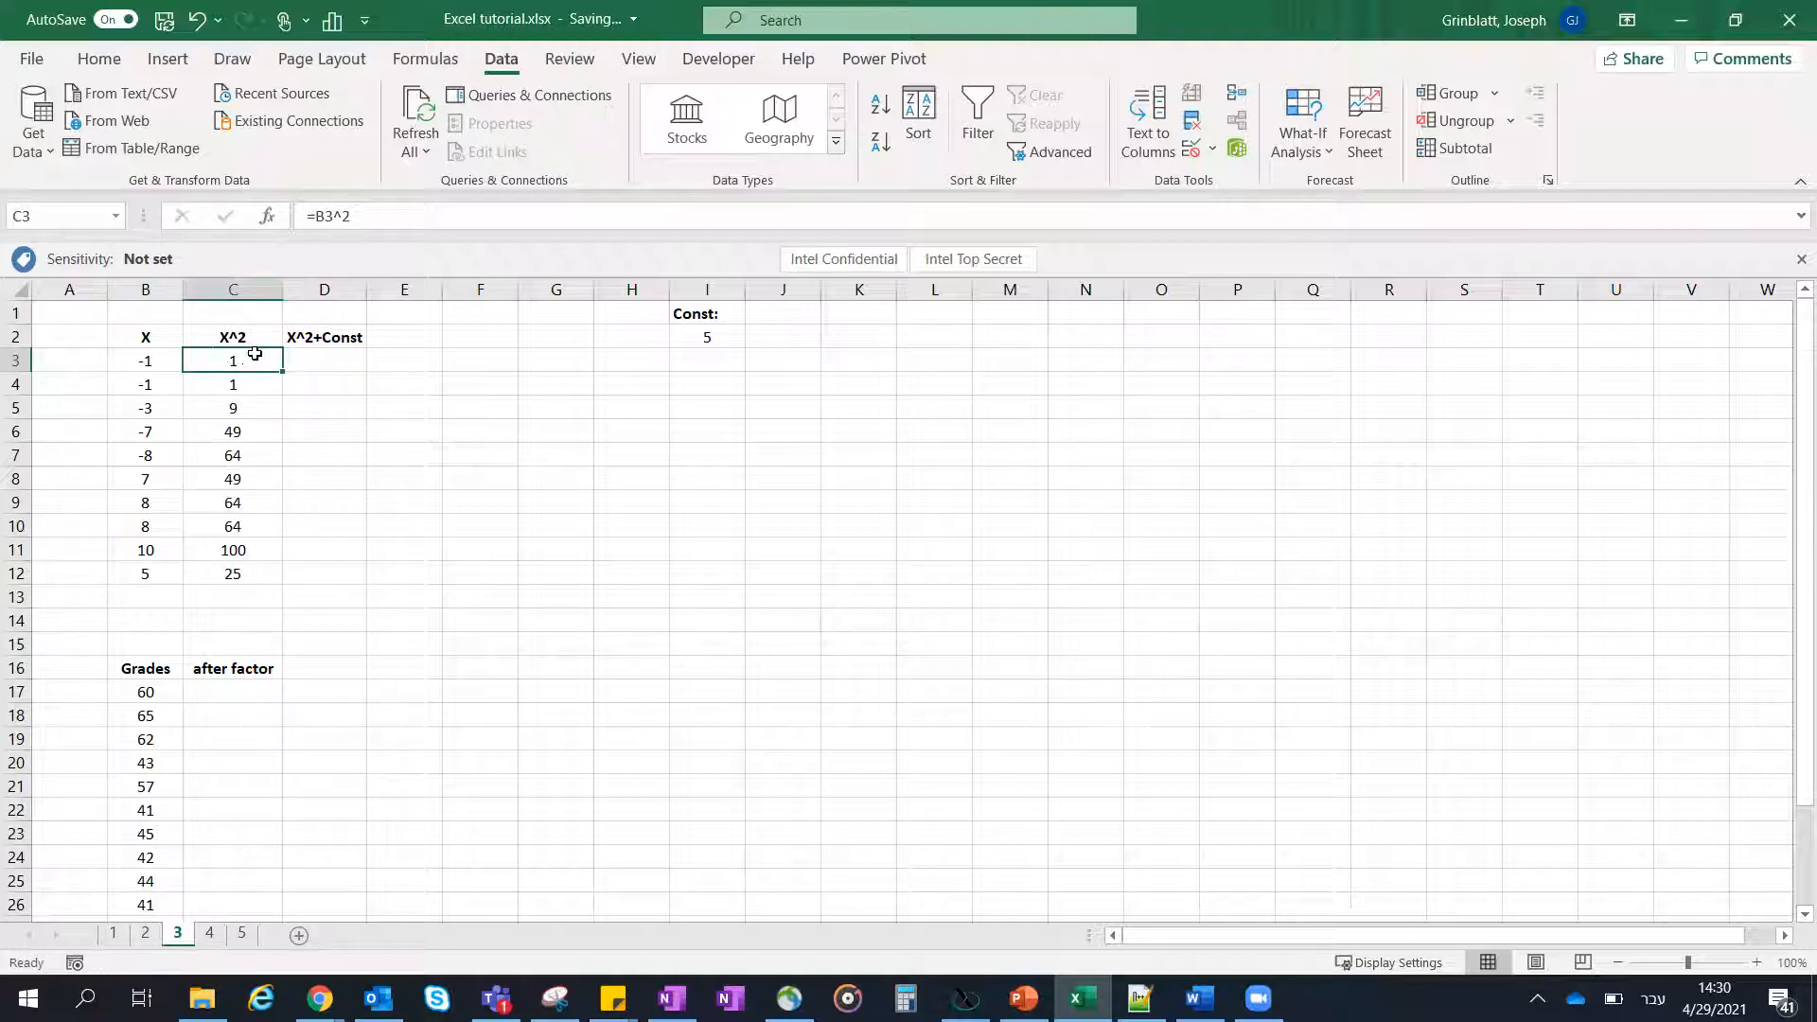
left_click(310, 361)
type("=")
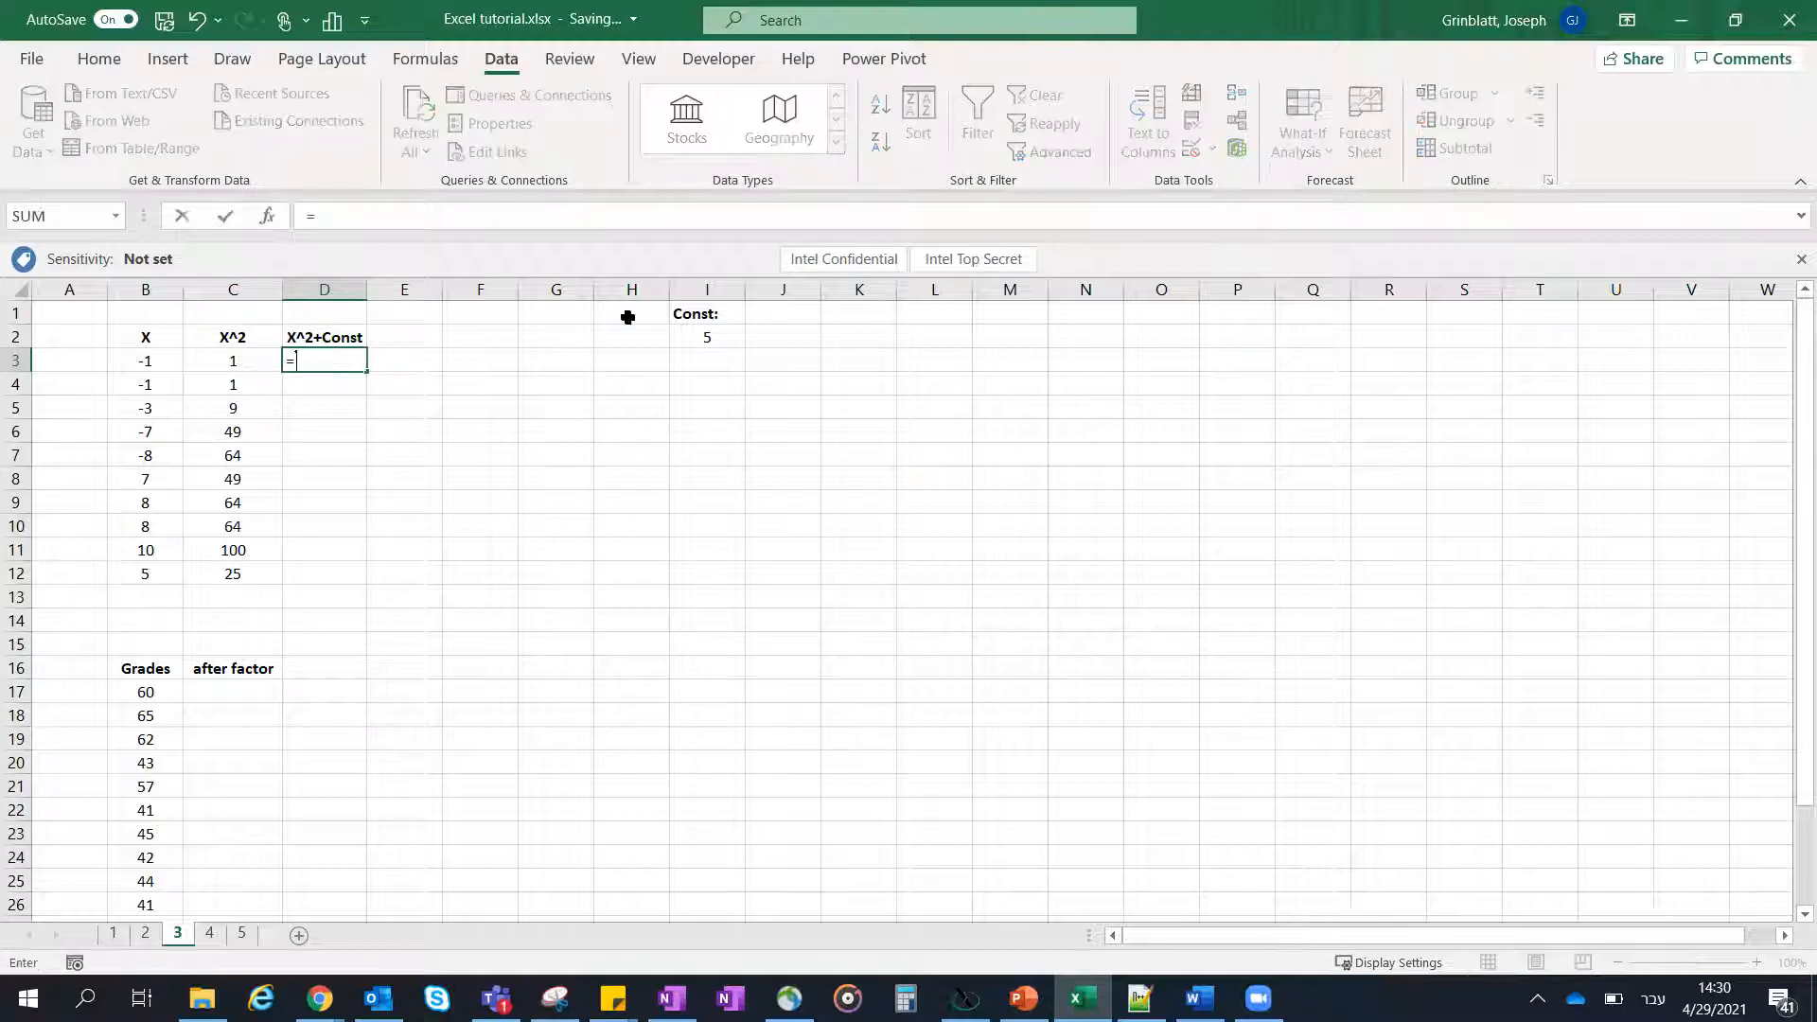
left_click(251, 366)
type("+")
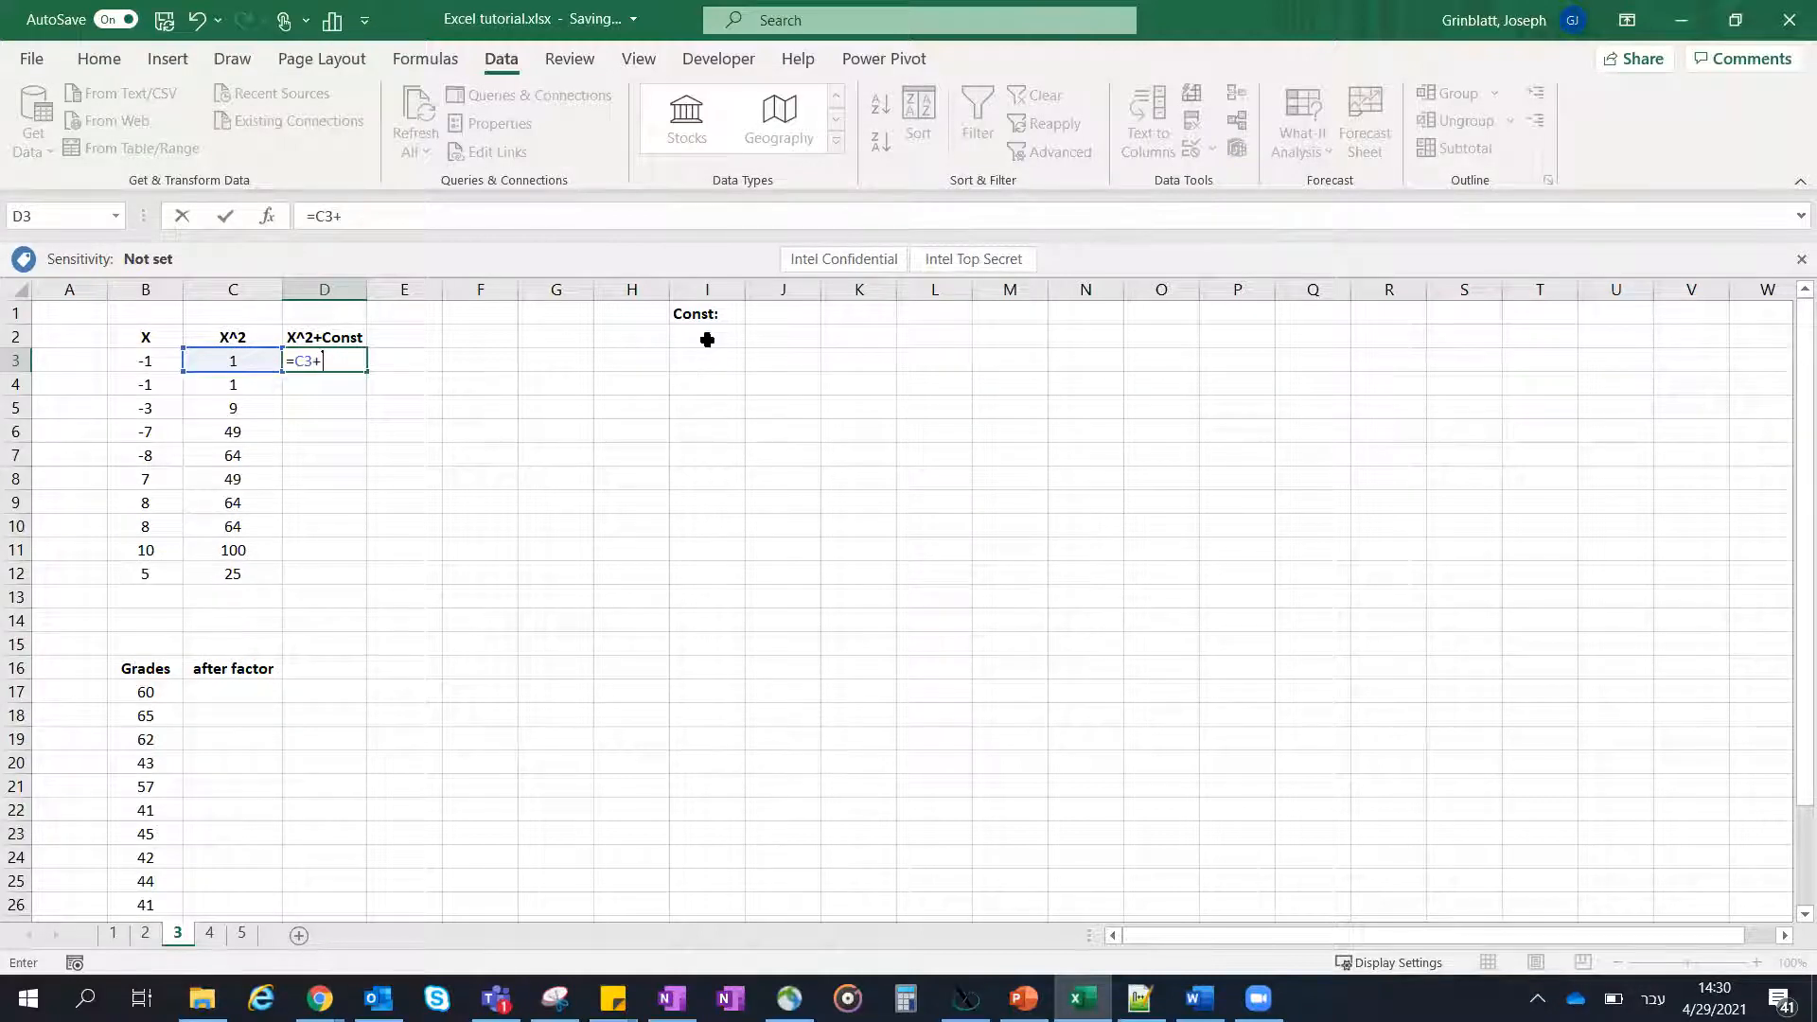
left_click(707, 340)
key("Return")
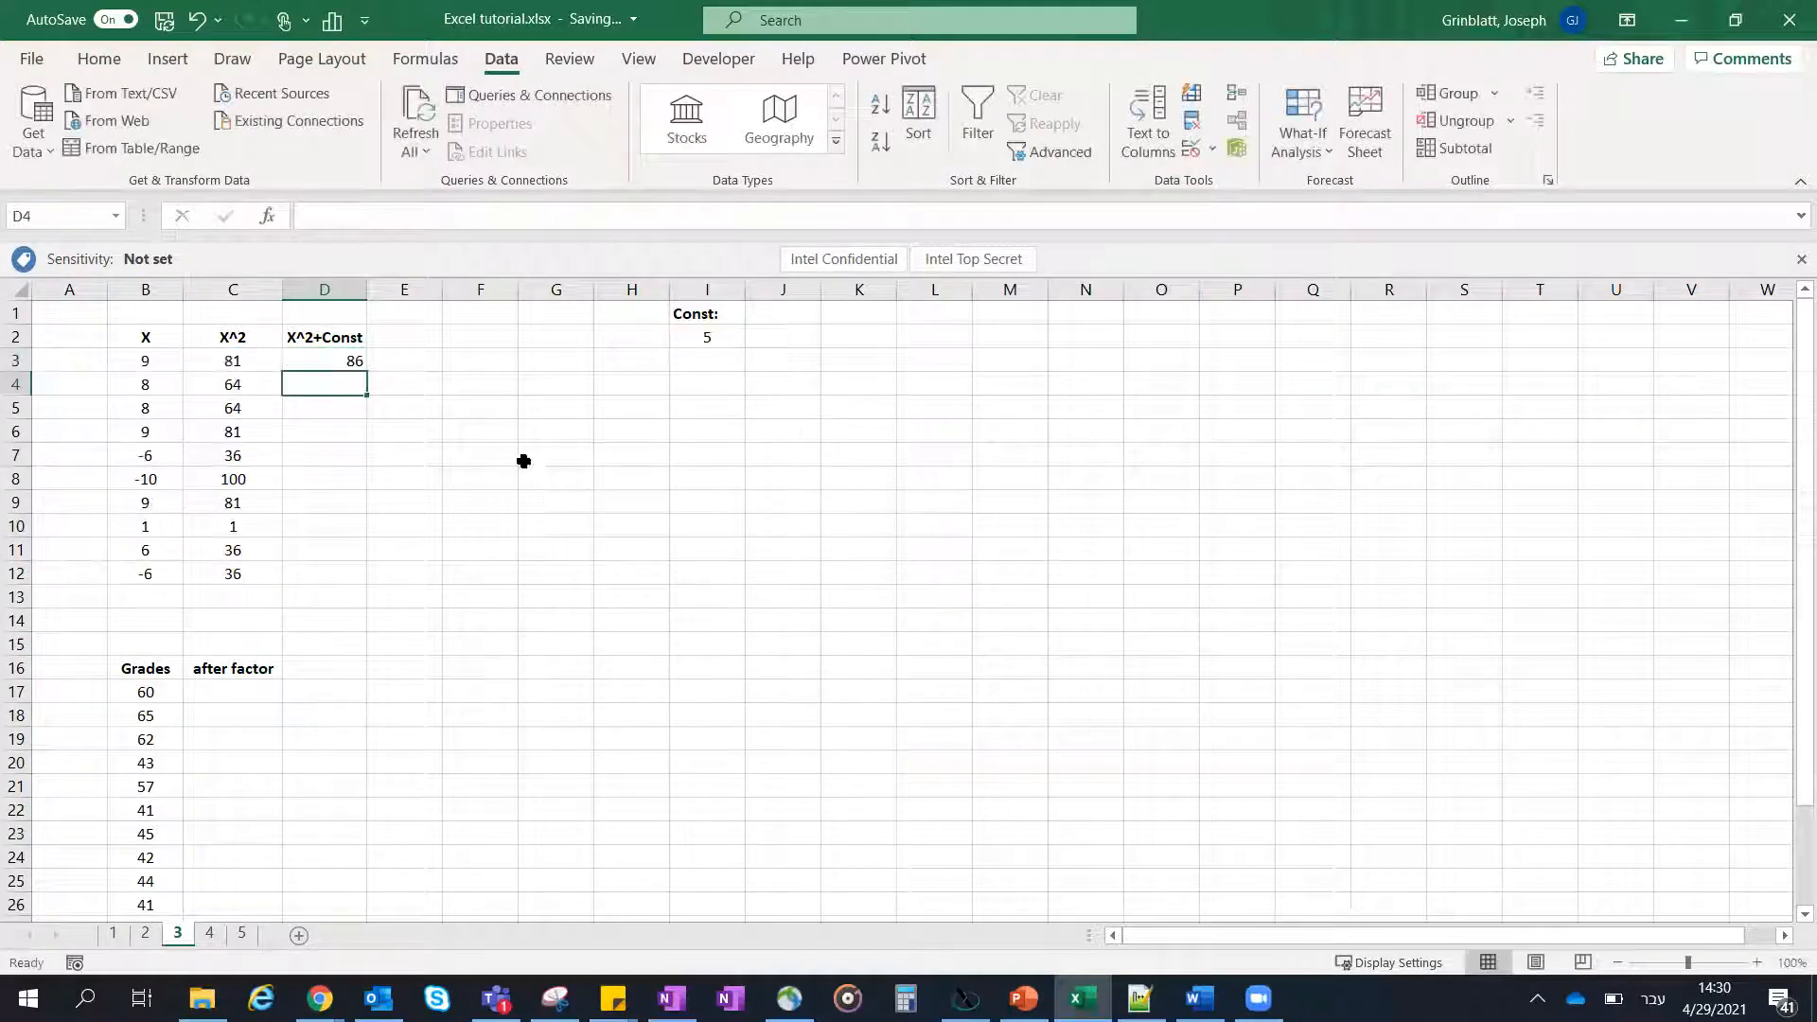
- Autofill the X^2+Const formula from D3 down through D12
left_click(353, 368)
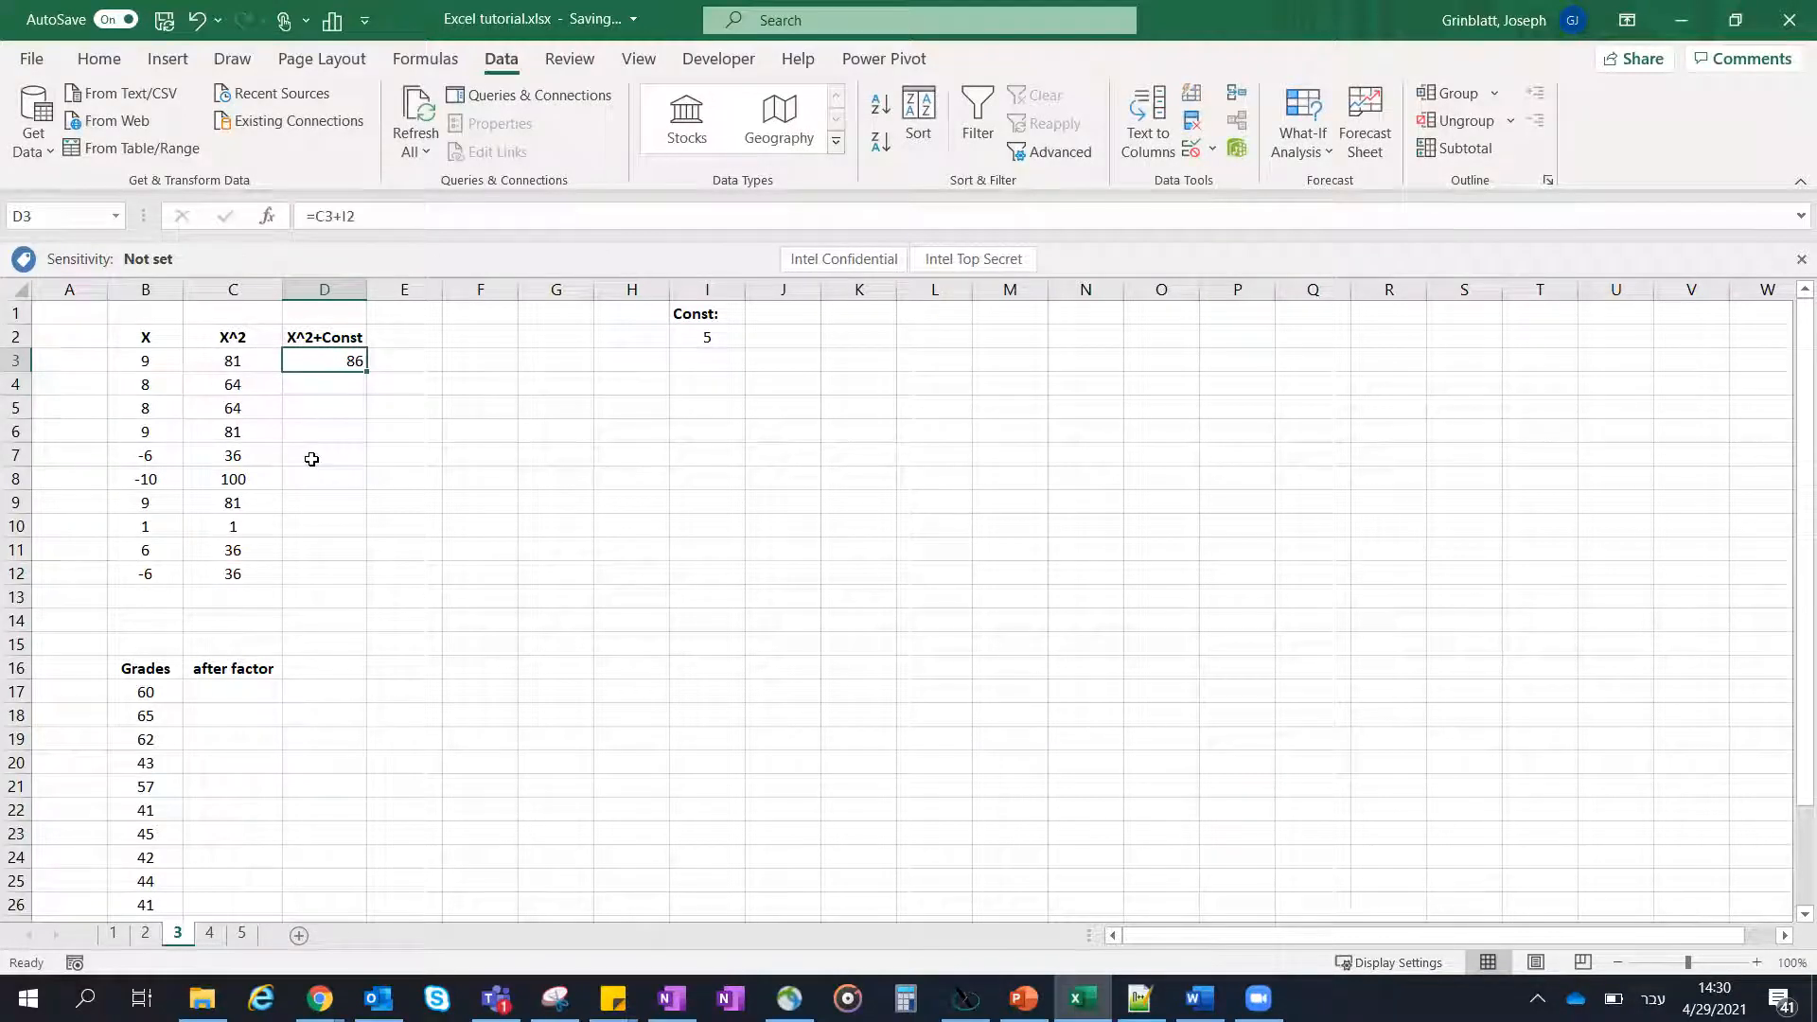
left_click_drag(367, 376, 353, 577)
left_click(386, 379)
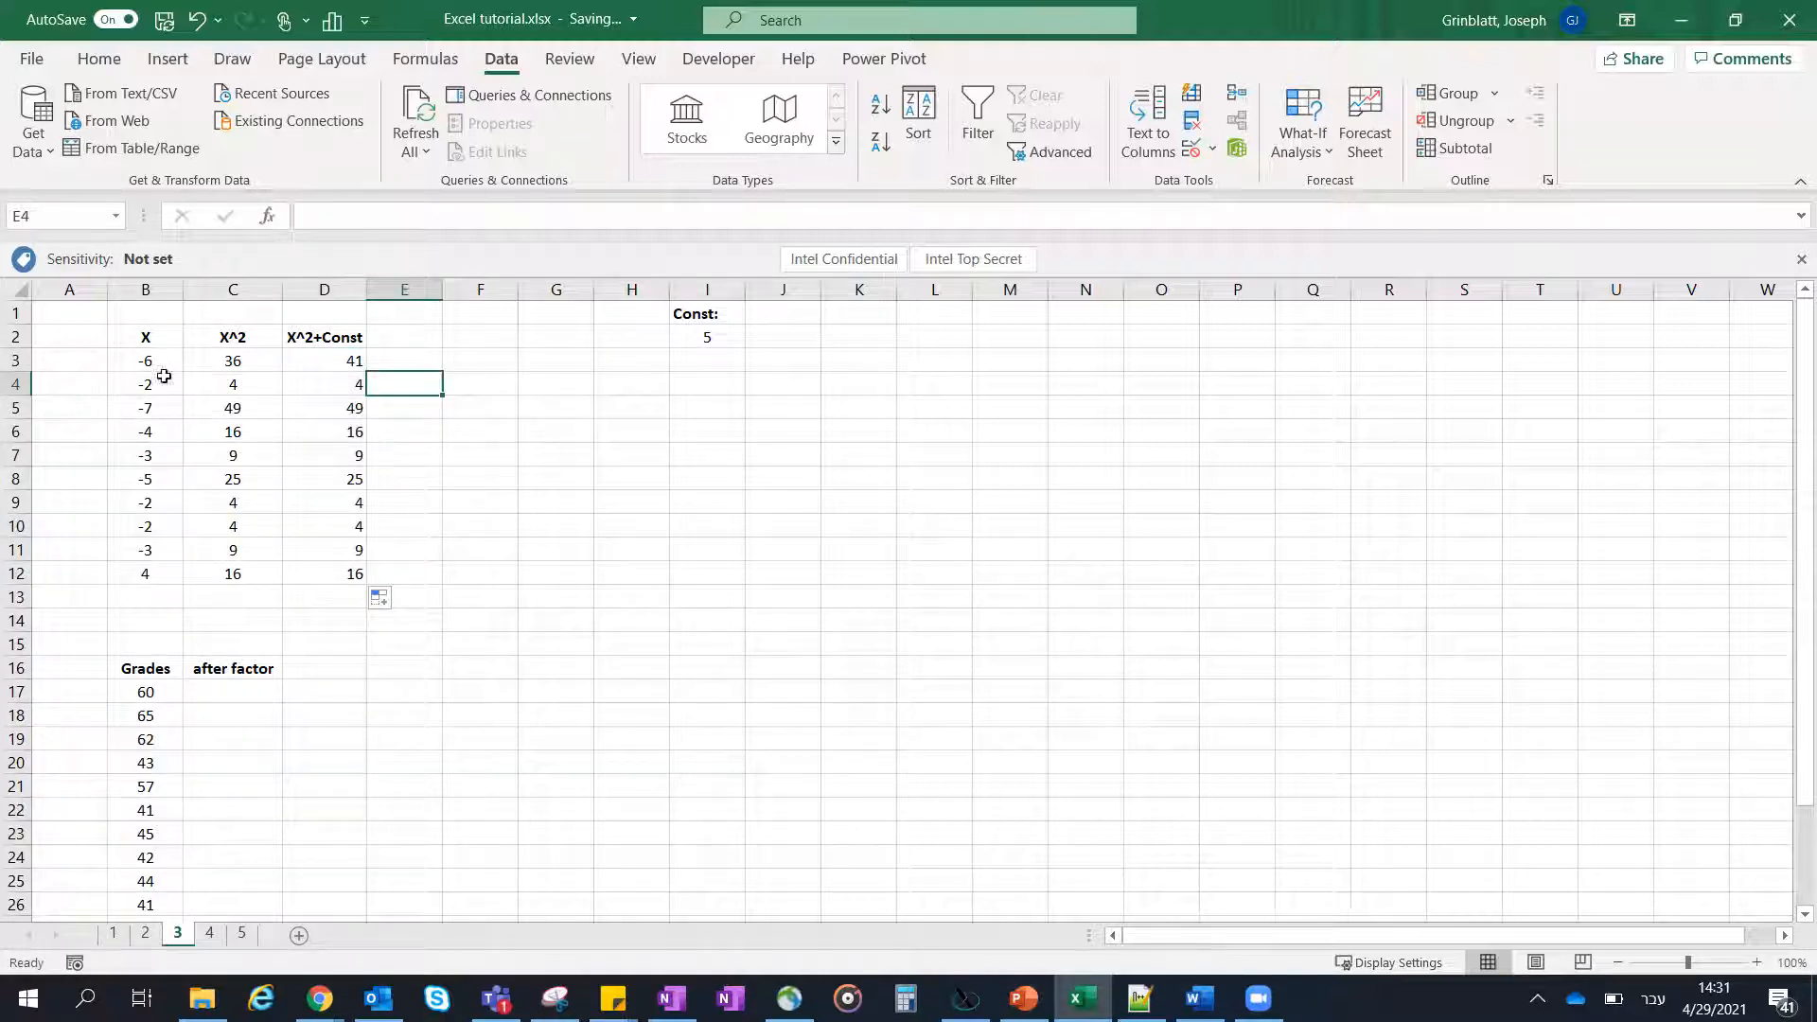
- Replace the random formulas in B3:B12 with their fixed values by way of a values-only copy at I4, and clear the helper copy
left_click_drag(153, 356, 142, 572)
key("ctrl+c")
left_click(710, 379)
right_click(710, 379)
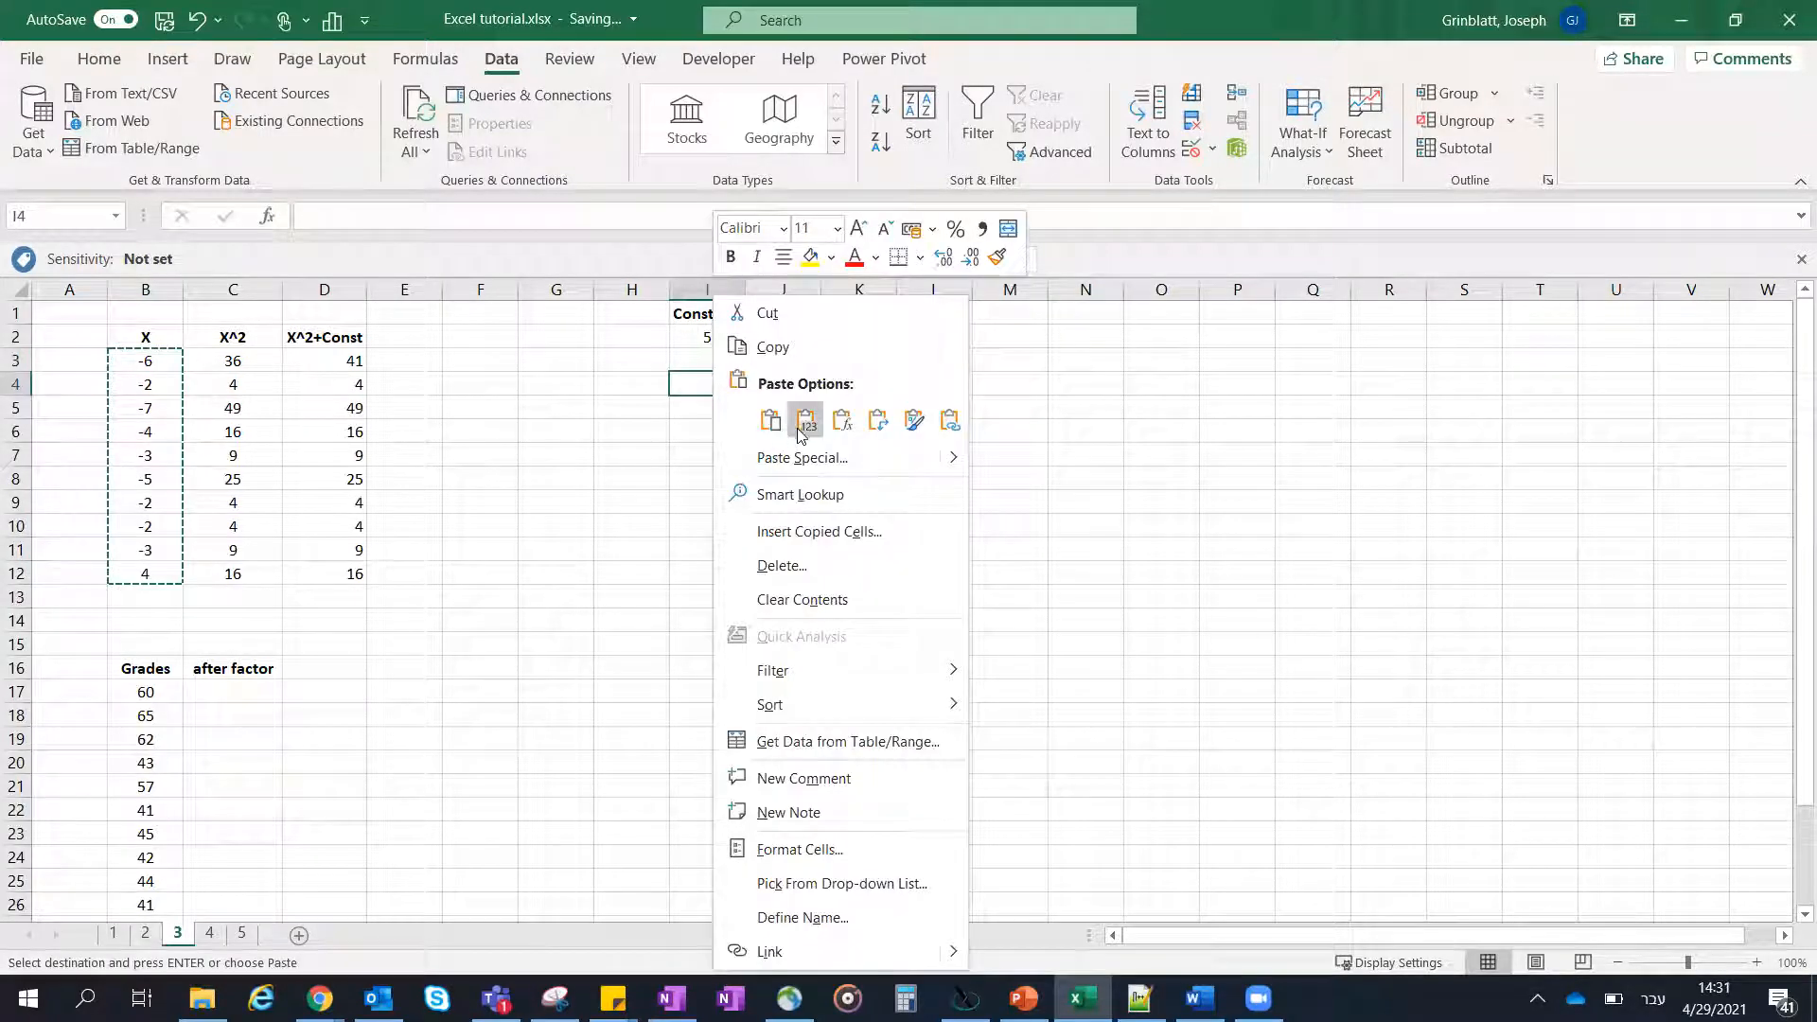
left_click(797, 426)
key("ctrl+c")
left_click(133, 361)
key("ctrl+v")
left_click(557, 409)
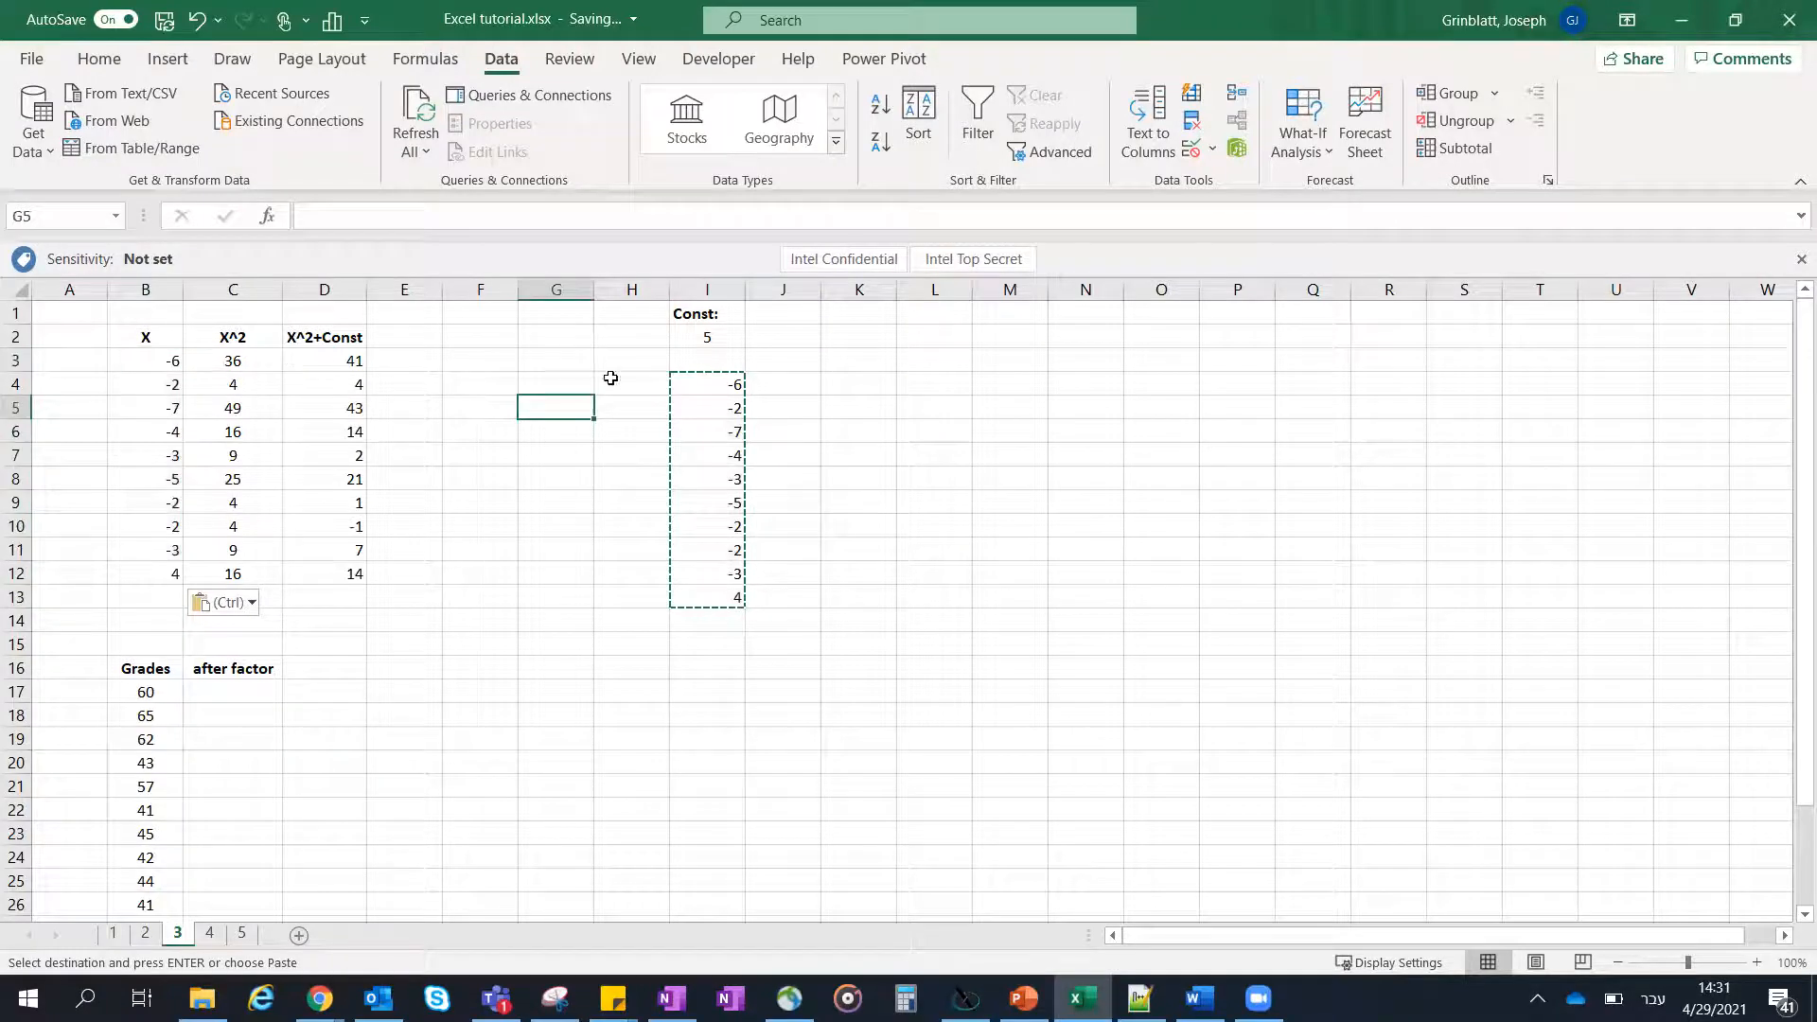
left_click_drag(692, 385, 714, 596)
key("Delete")
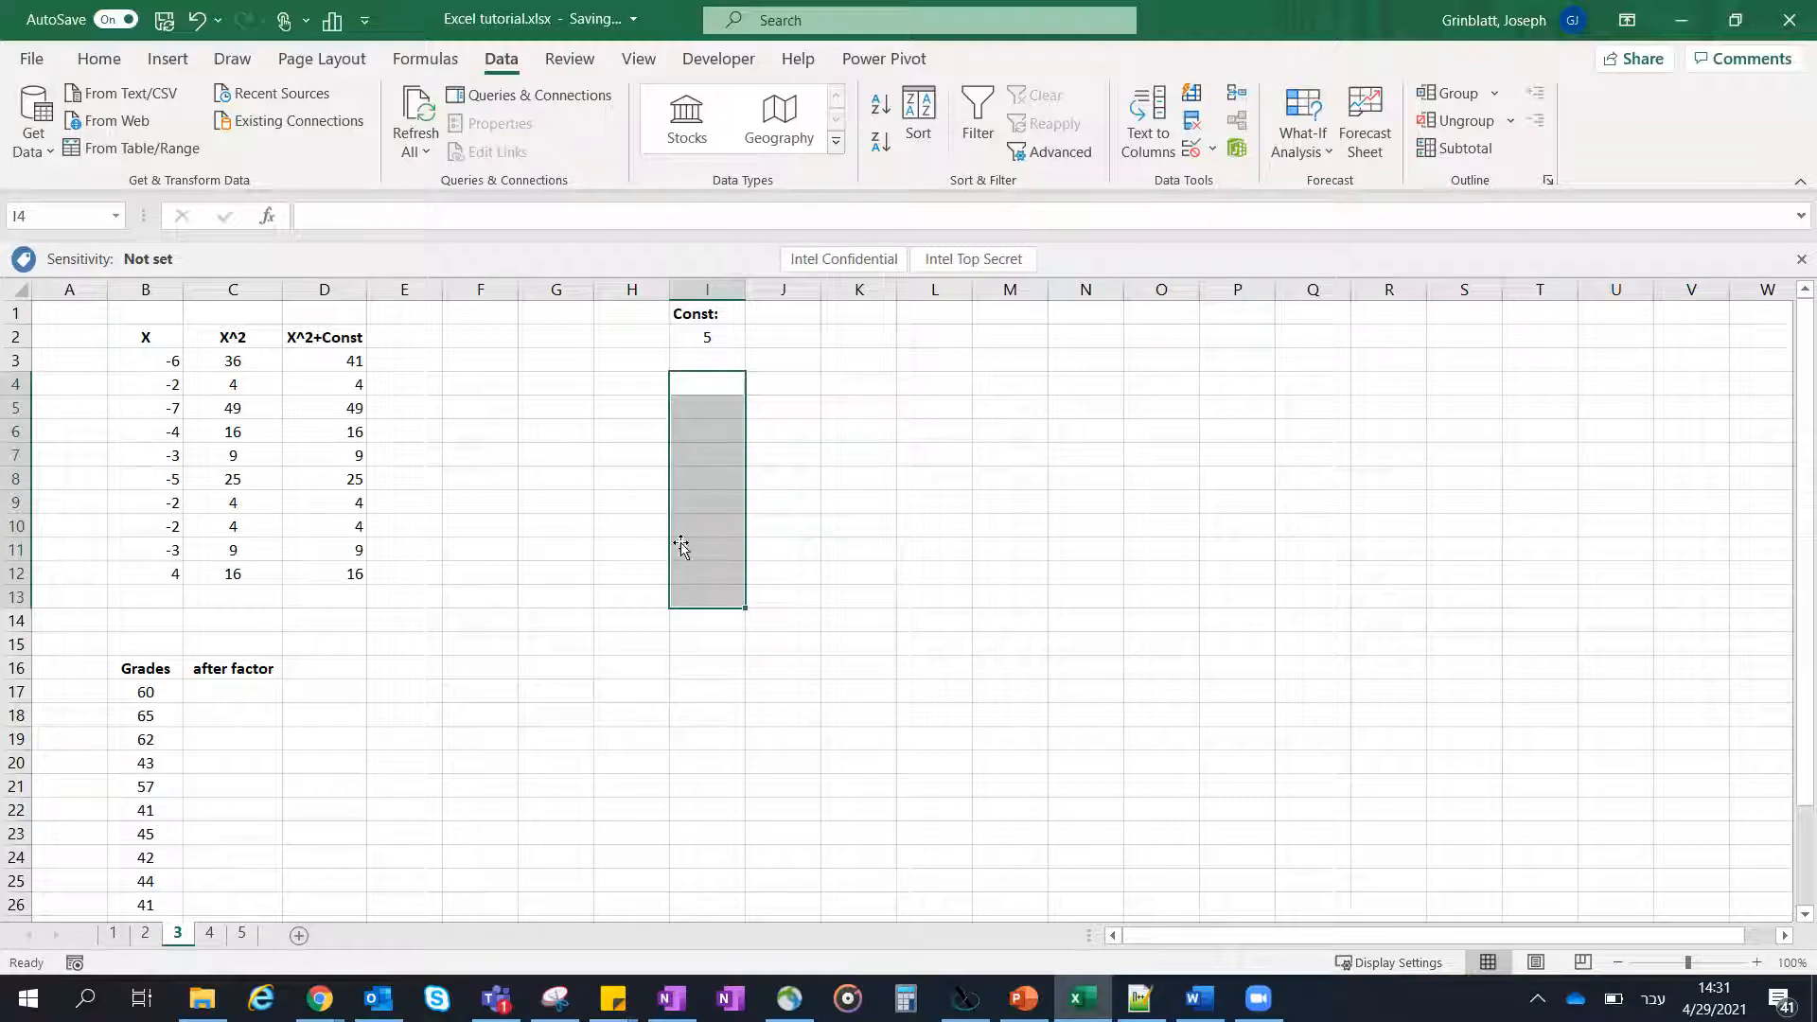
left_click(483, 399)
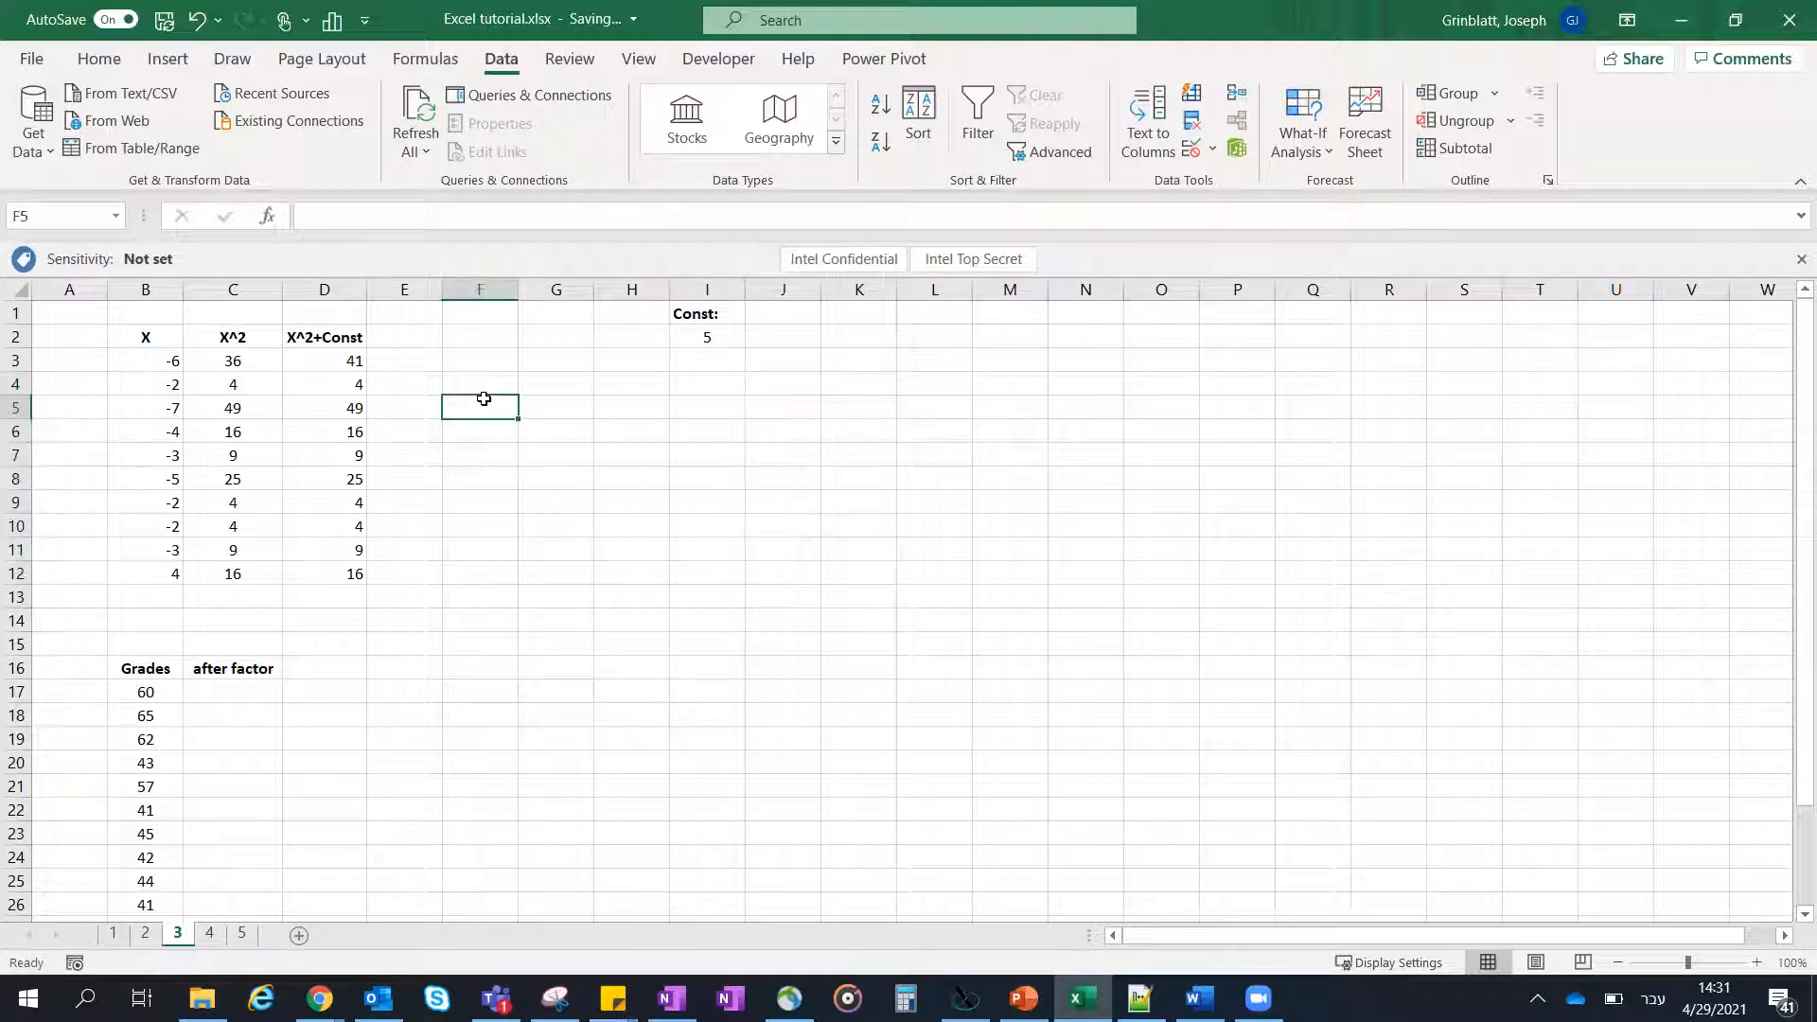
- Compare the cell references in the D3 and D4 formulas, and dismiss the Micropause reminder
left_click(171, 362)
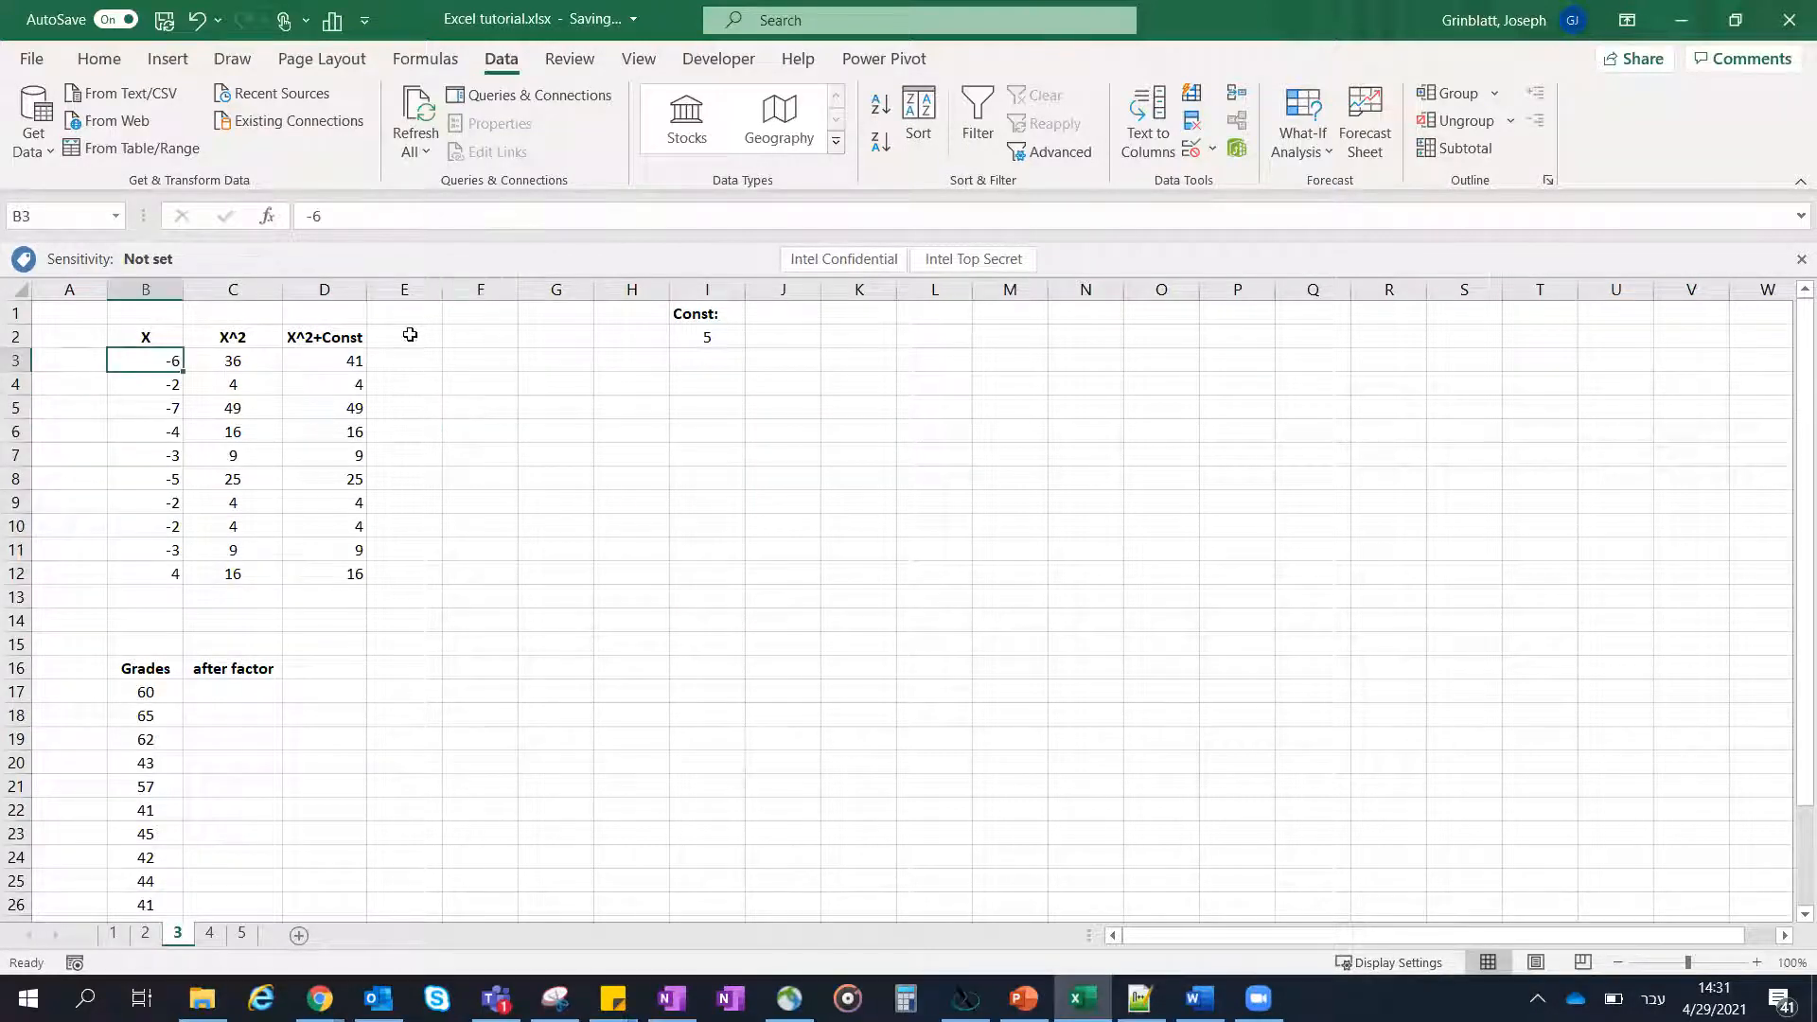
left_click(352, 362)
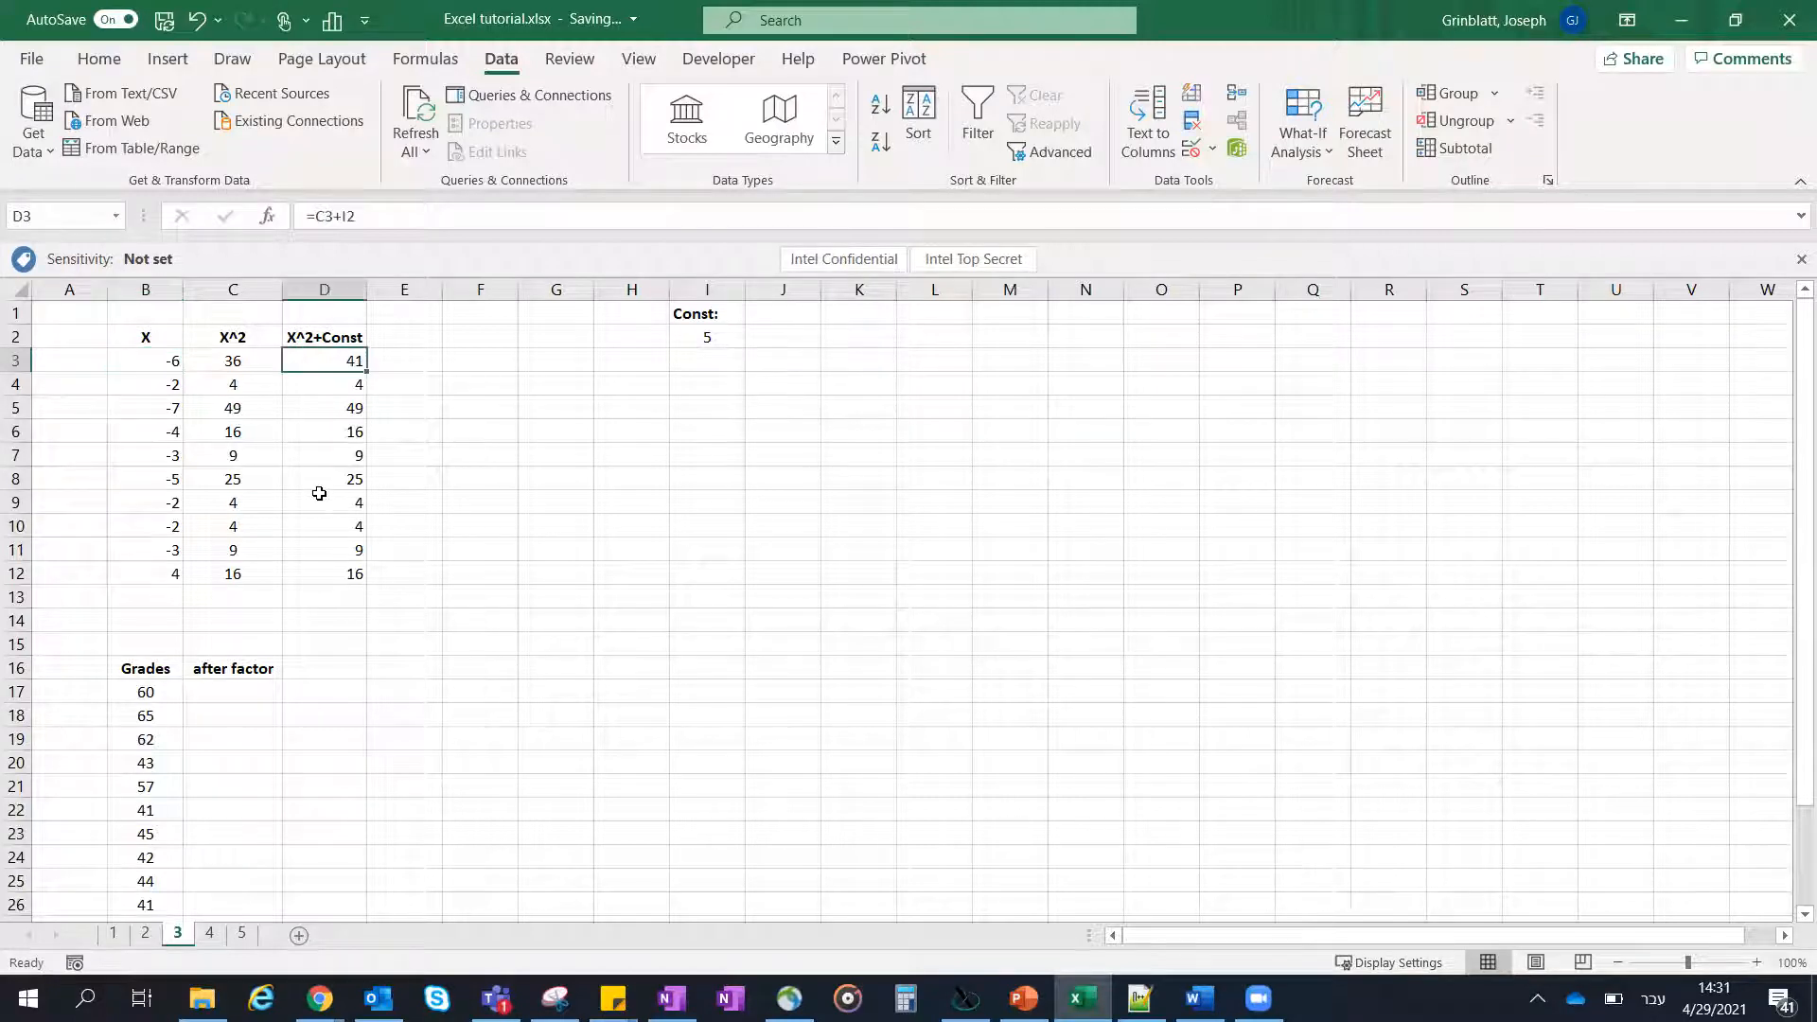
double_click(343, 381)
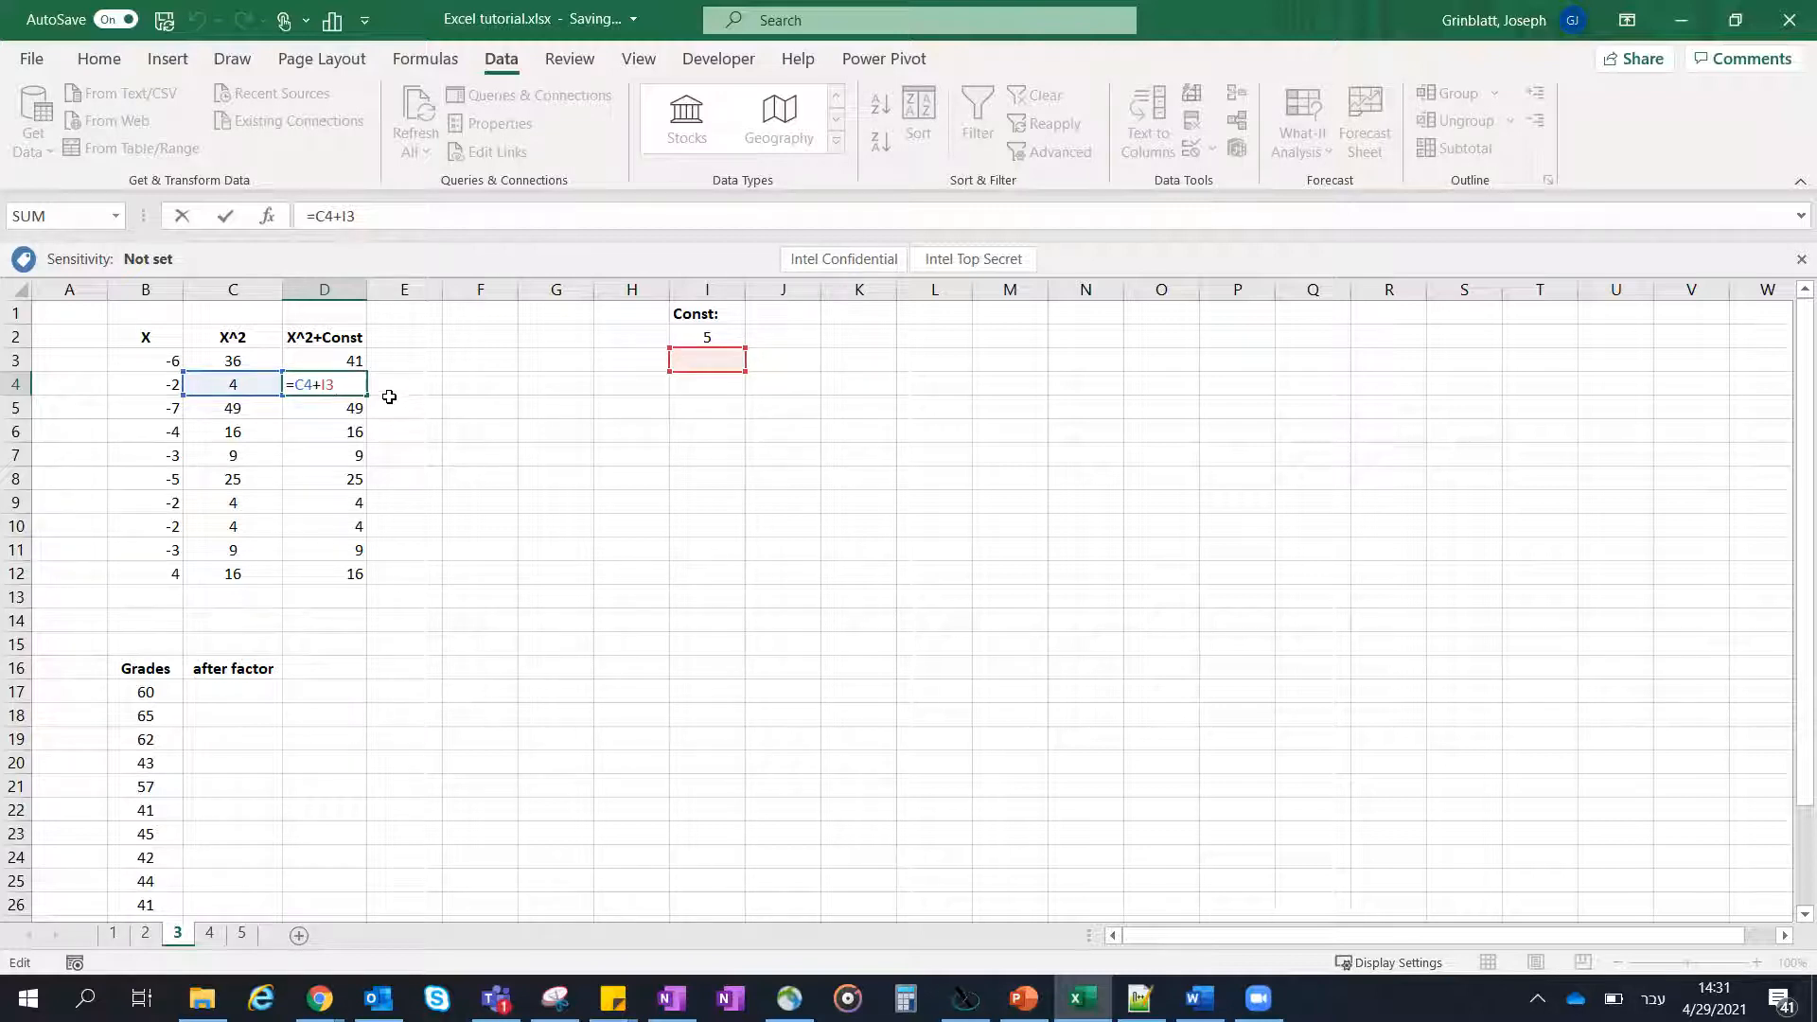
key("ctrl+Return")
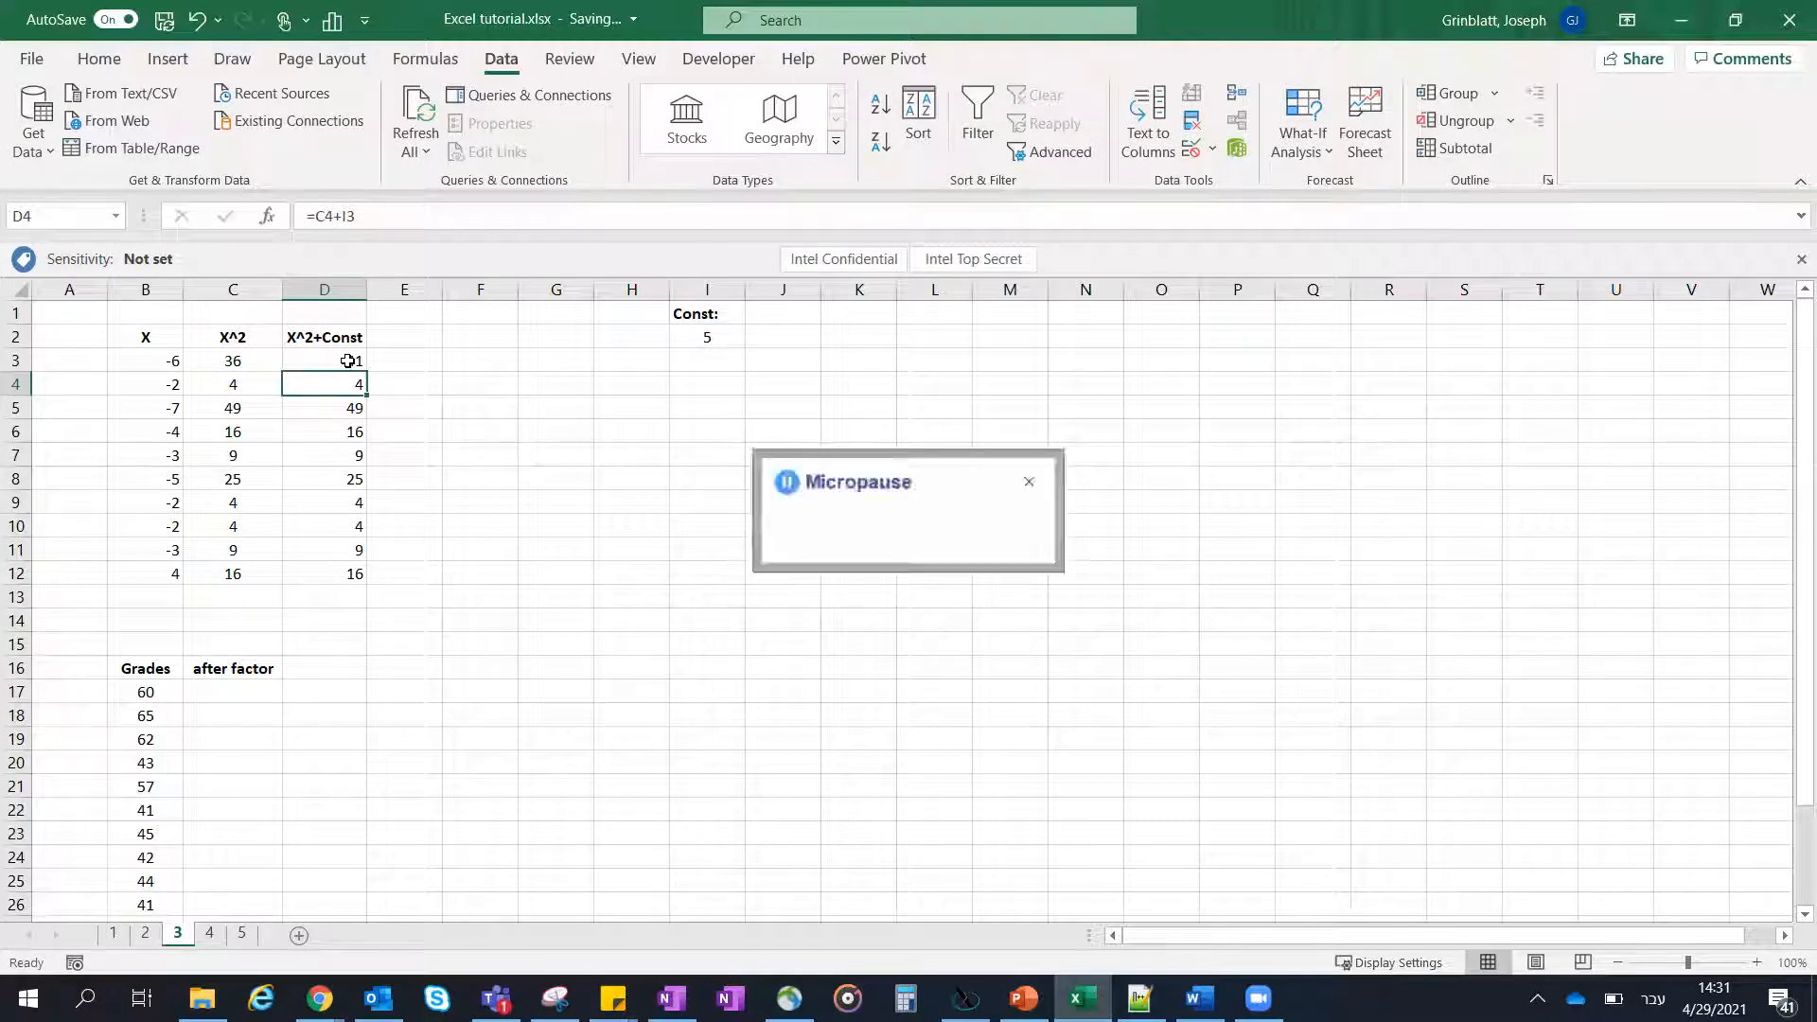
left_click(1032, 383)
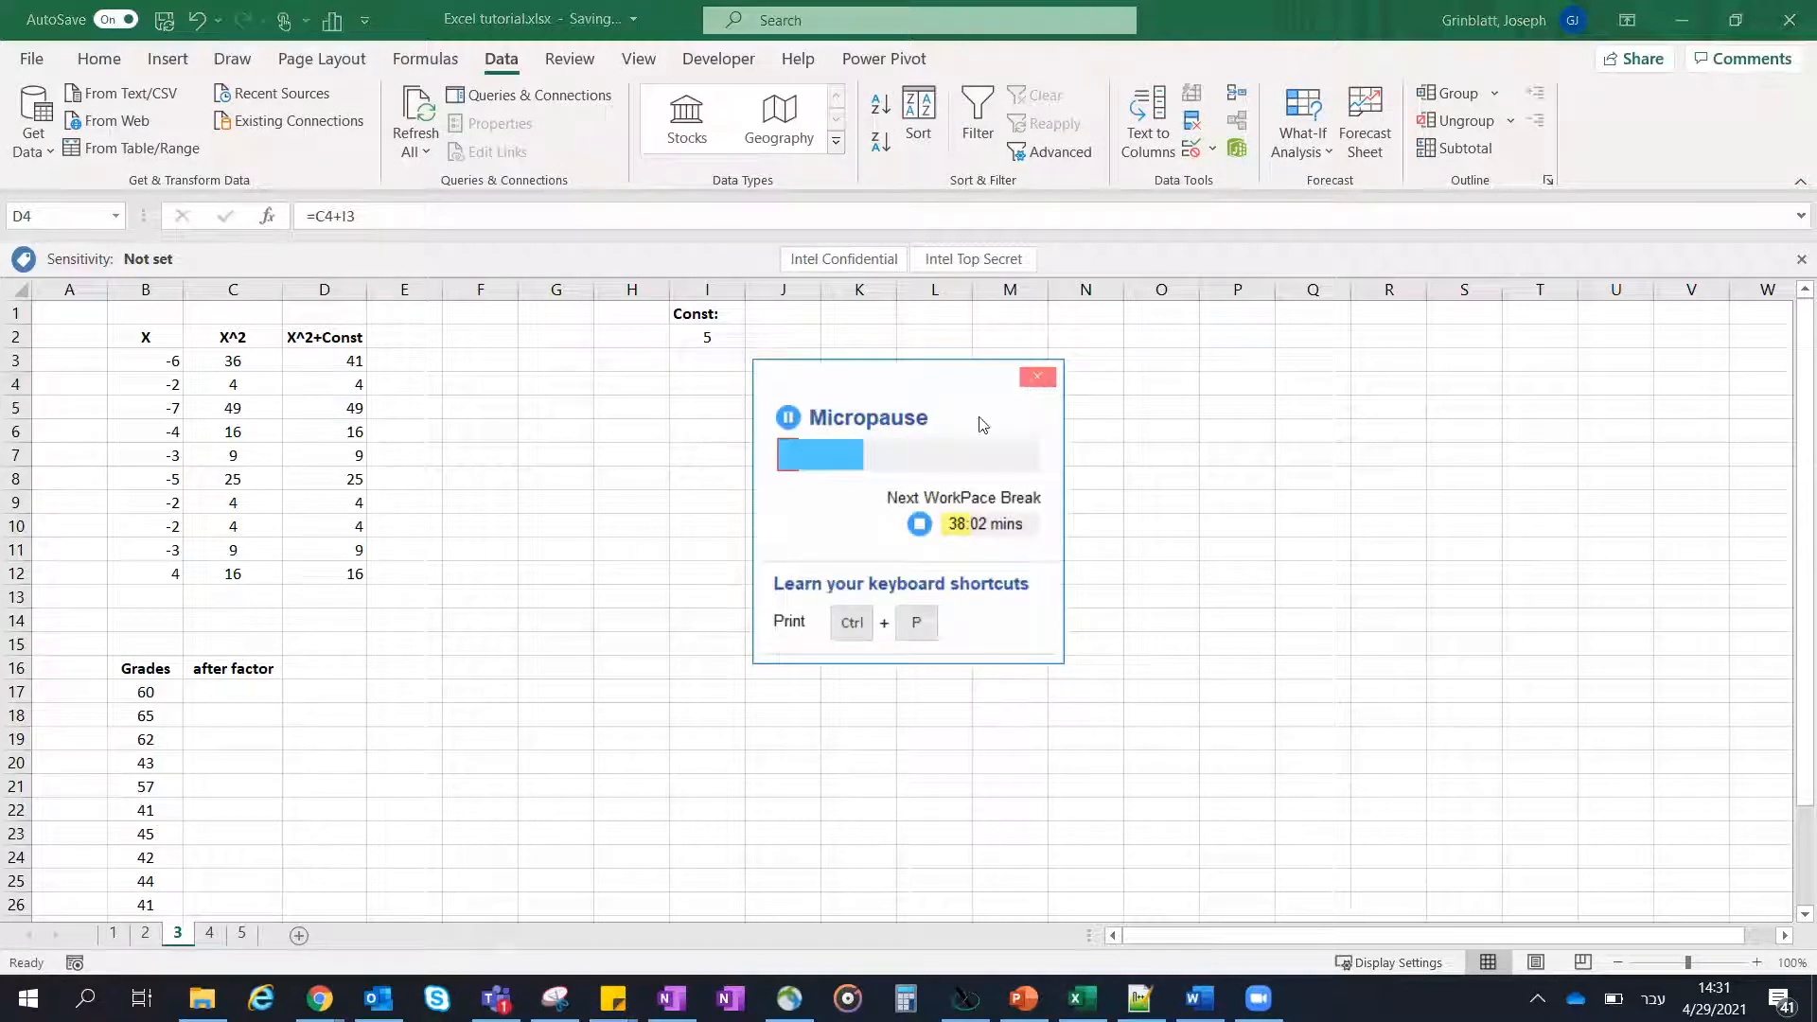
- Make the constant's reference in D3 absolute so the formula reads =C3+$I$2
left_click(341, 365)
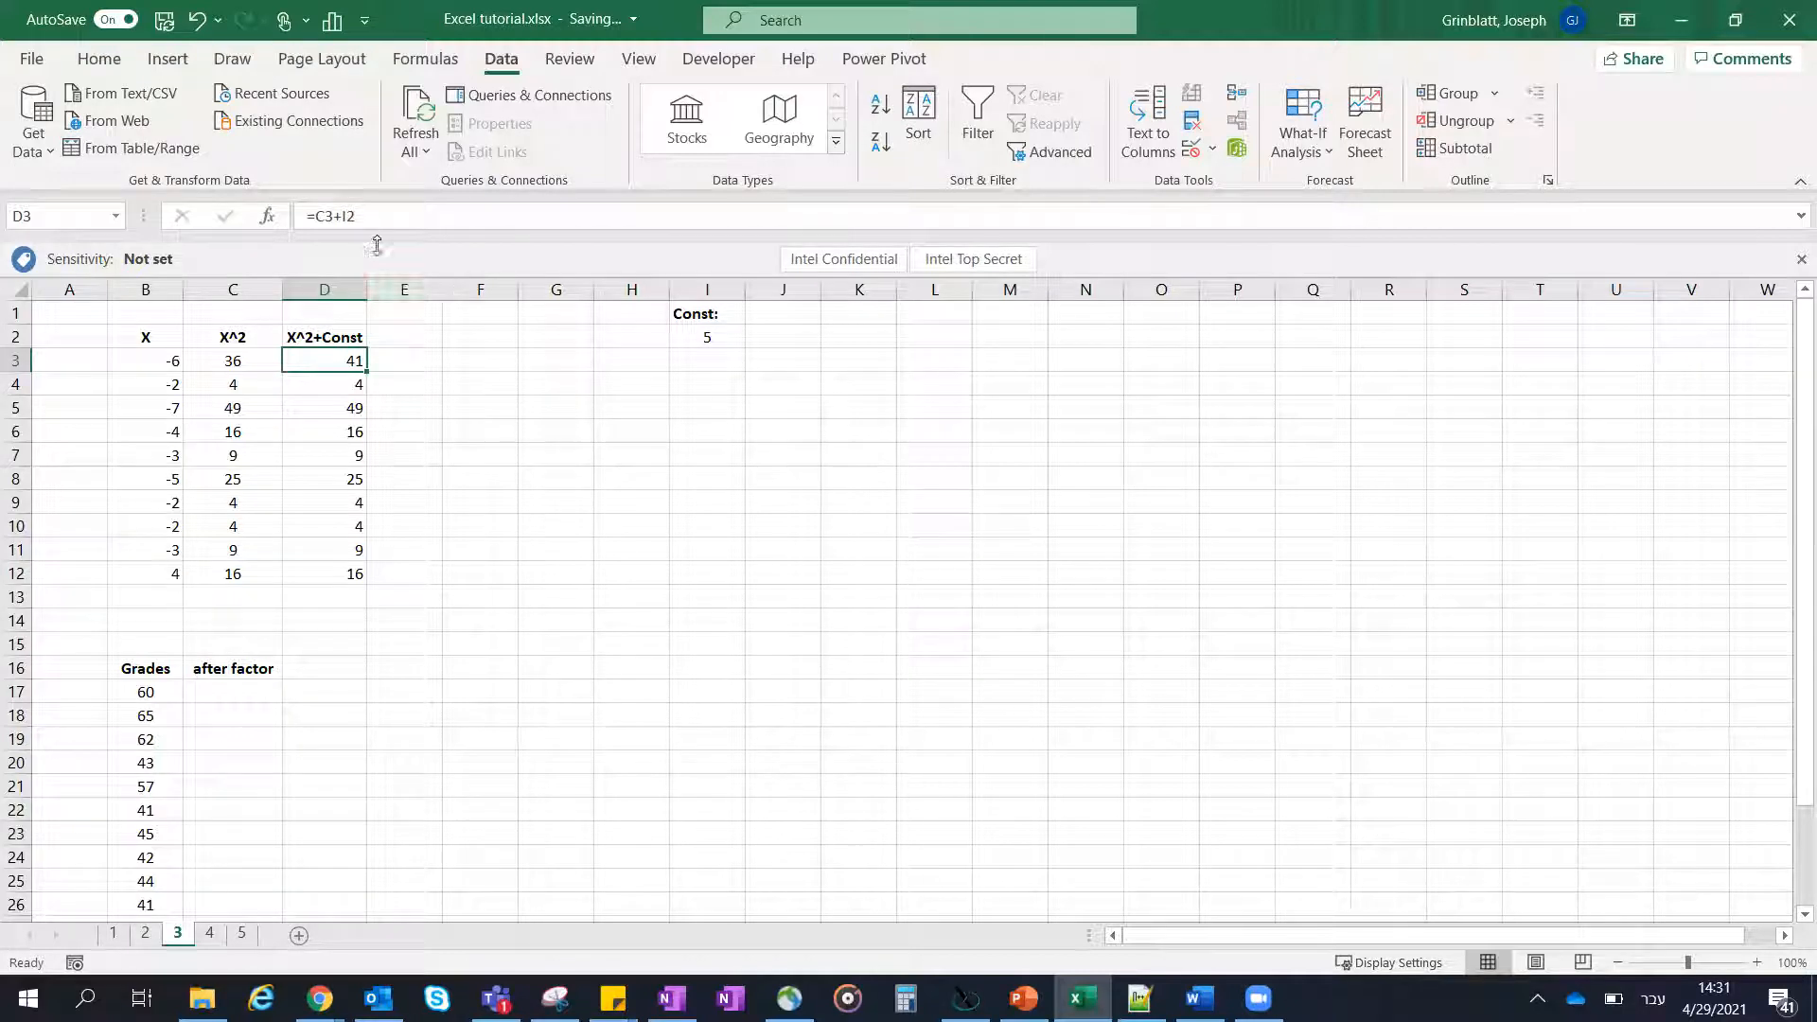
left_click(349, 216)
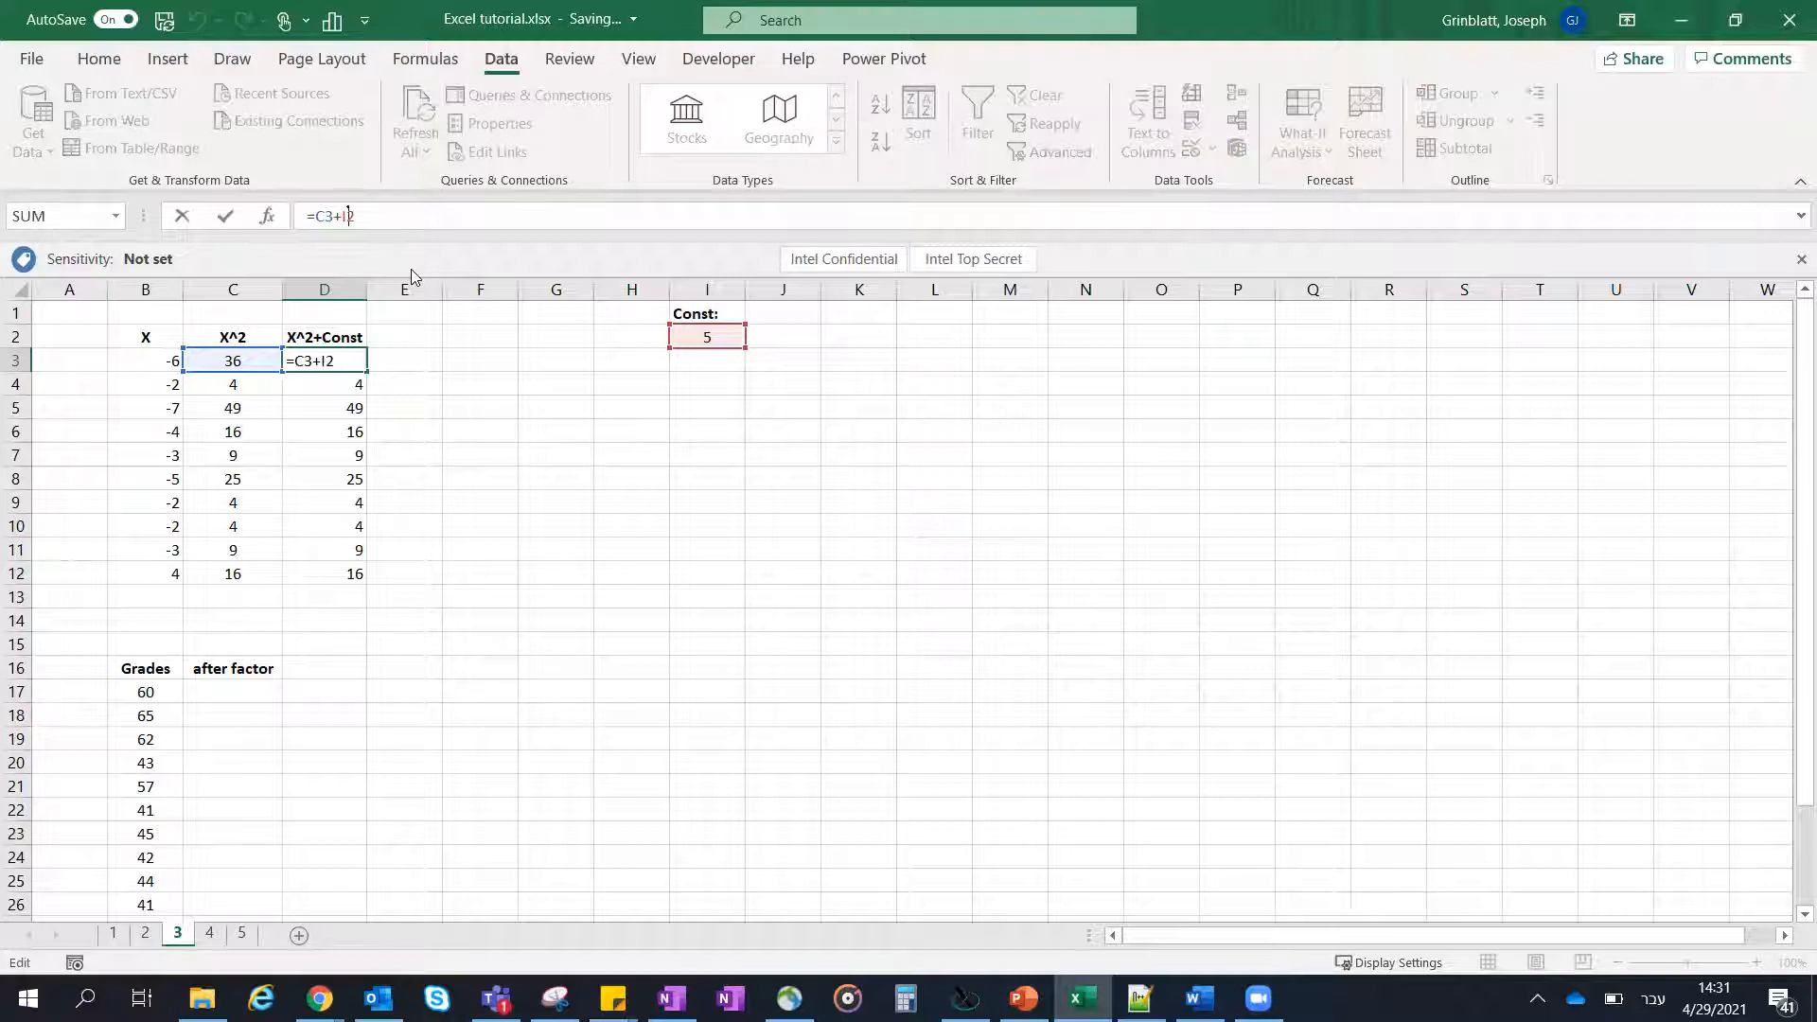
key("alt+shift")
type("$I$")
key("Return")
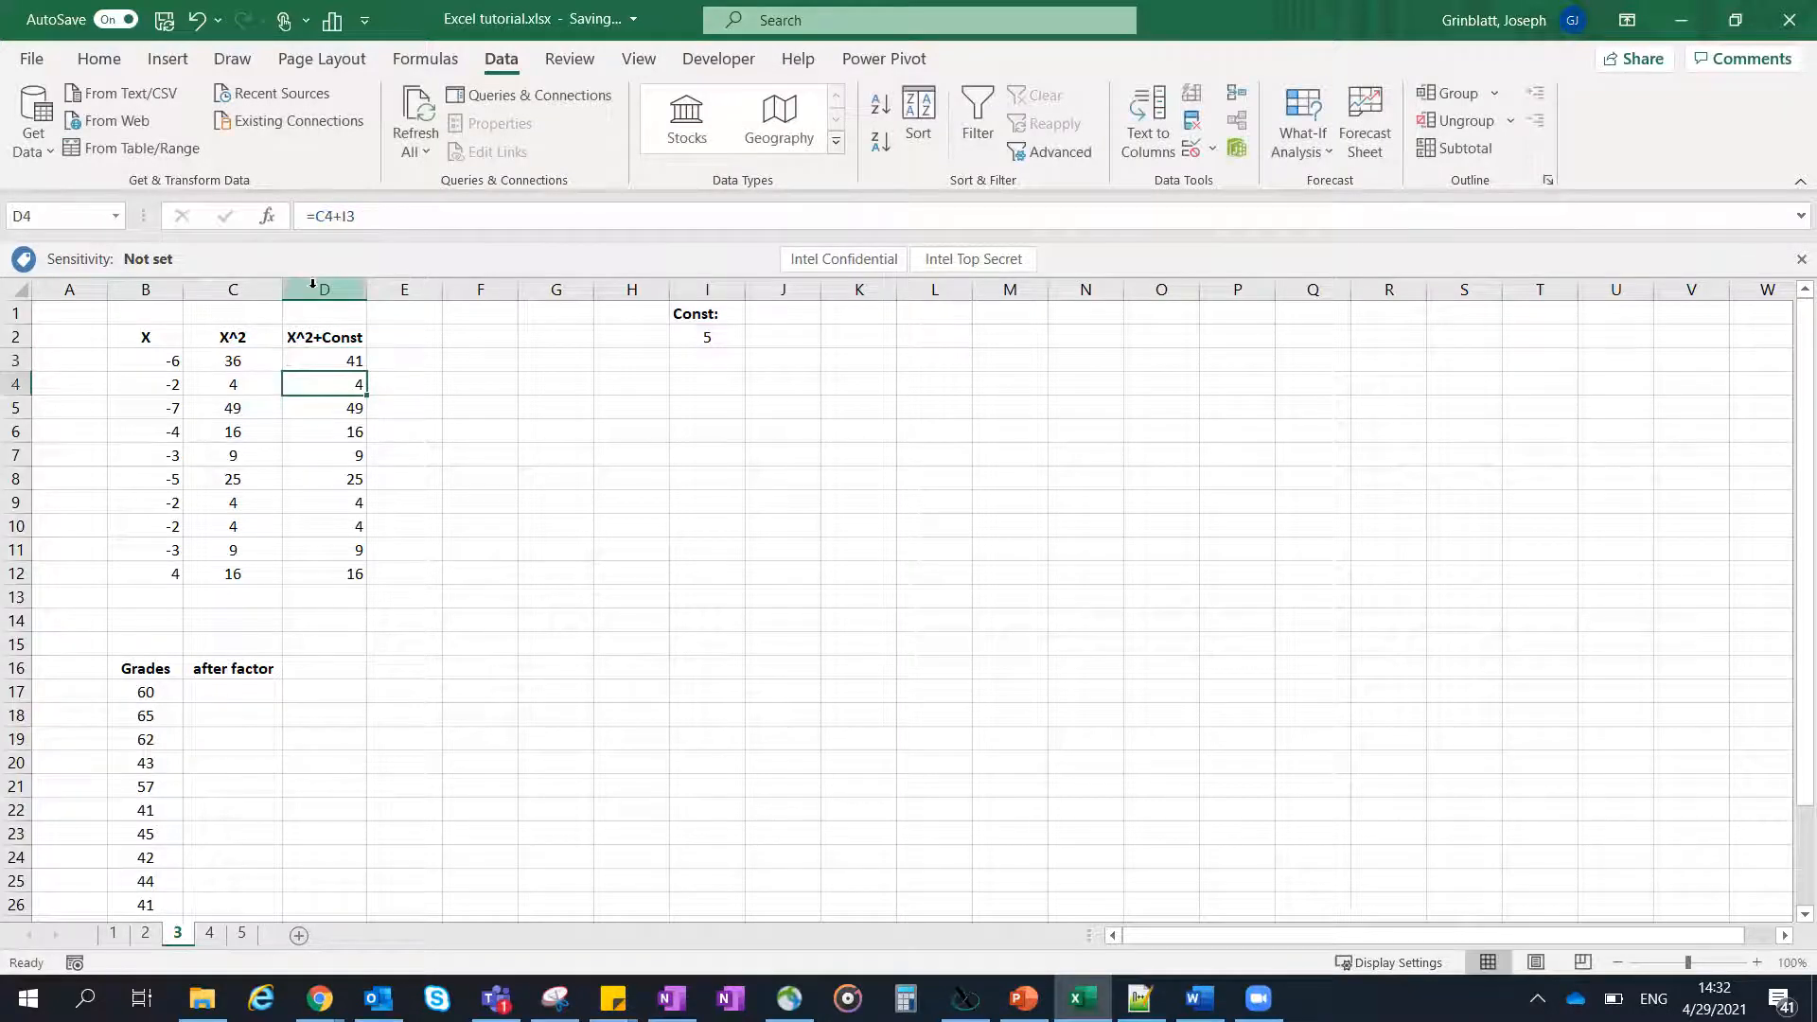
- Autofill the absolute-reference formula from D3 through D12, and undo both the fill and the formula change
left_click(345, 360)
left_click_drag(368, 370, 374, 578)
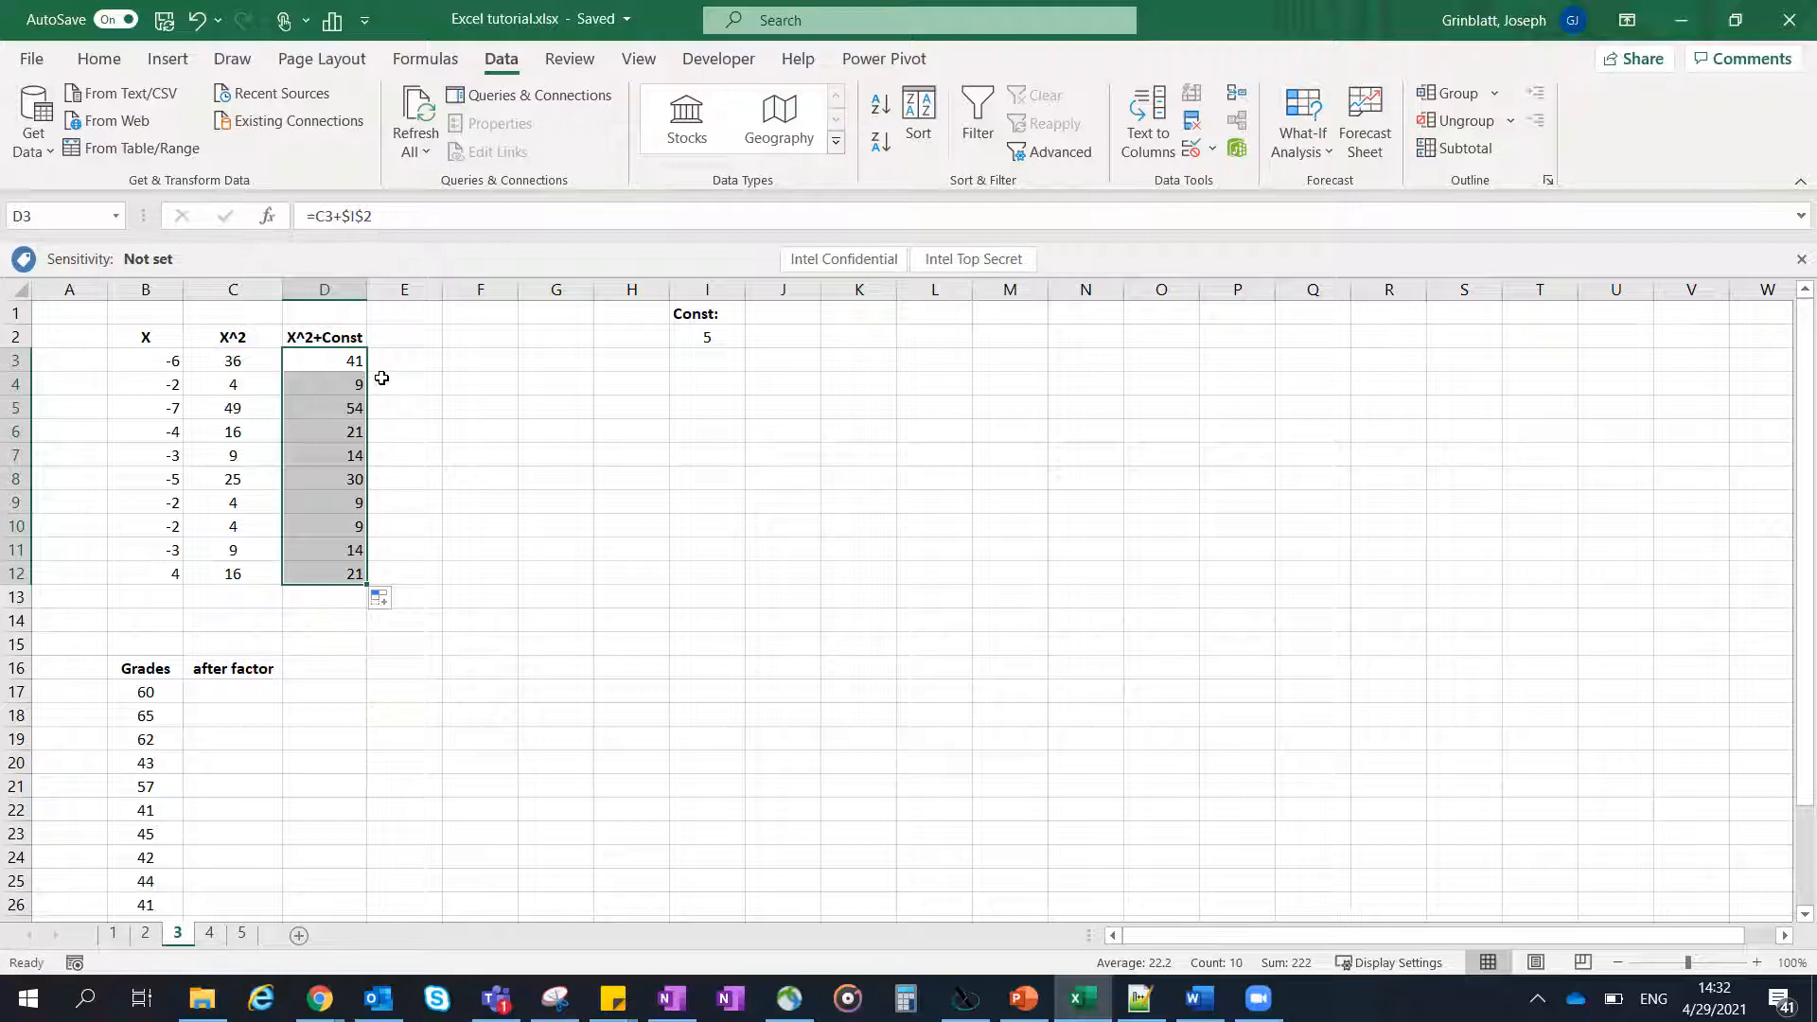
key("ctrl+z")
key("ctrl+z")
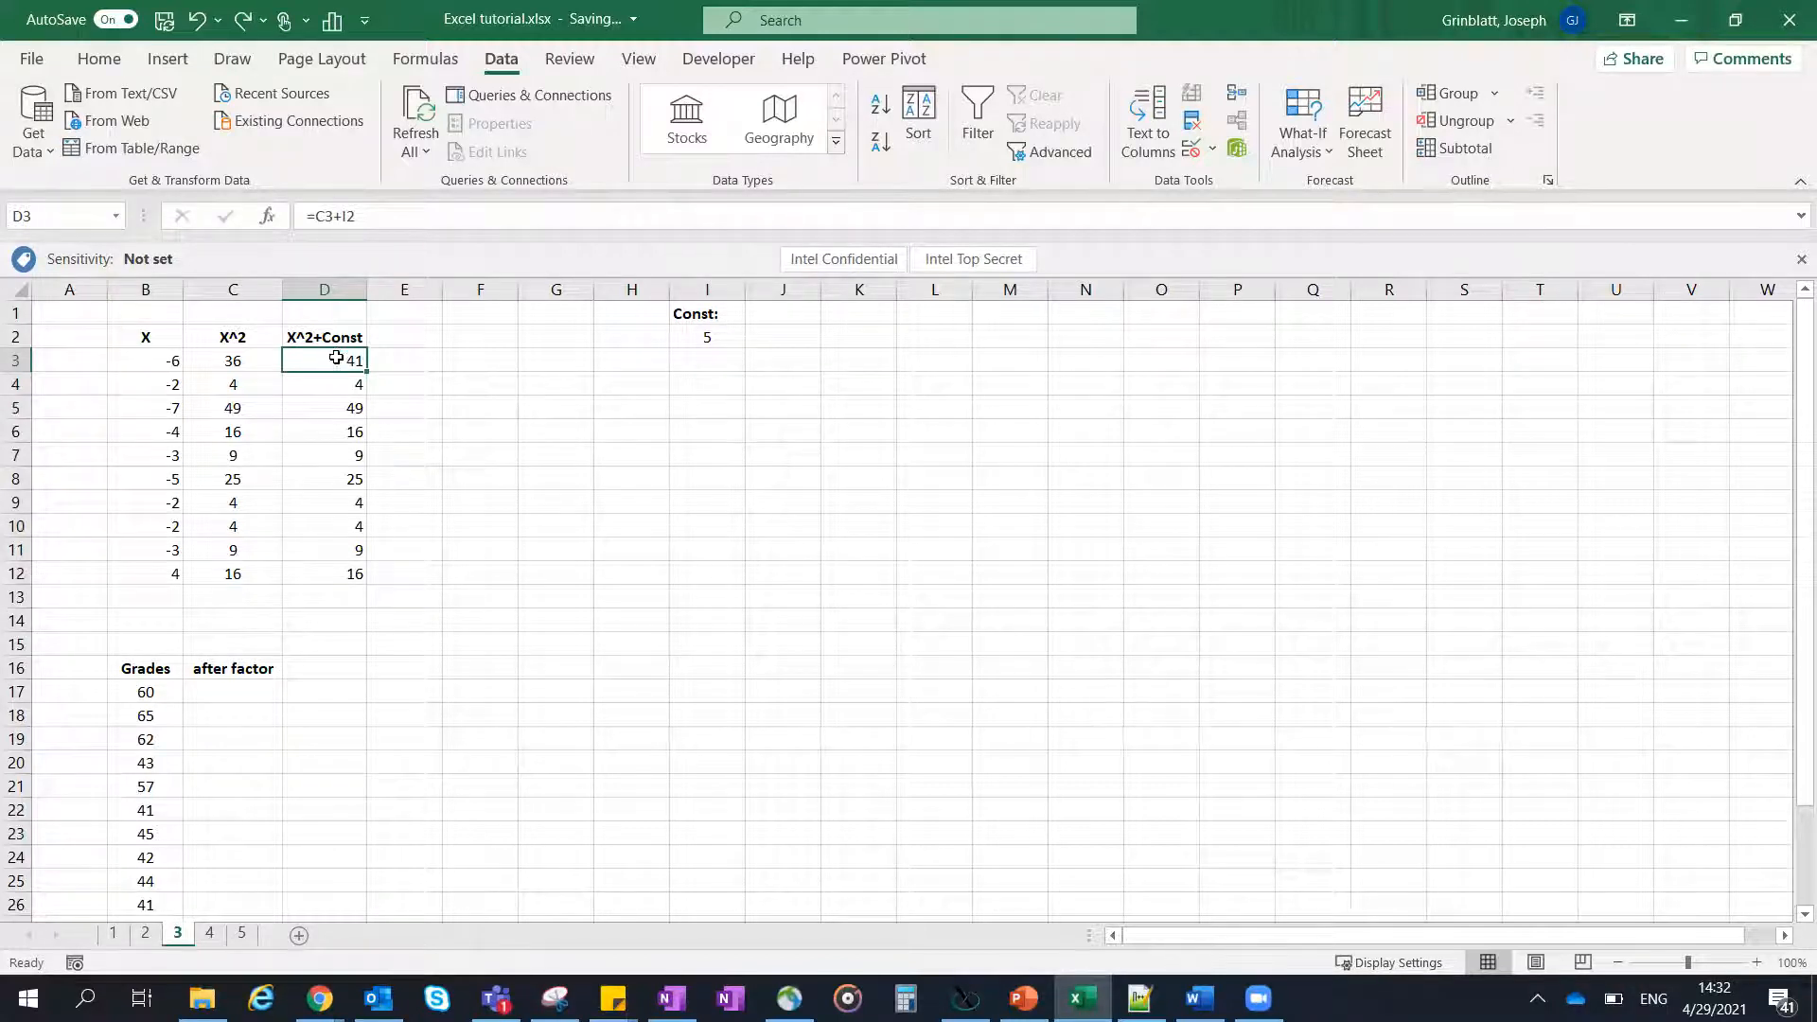
- Cycle the I2 reference in D3's formula through its absolute and mixed forms back to relative, and confirm the formula
left_click(346, 212)
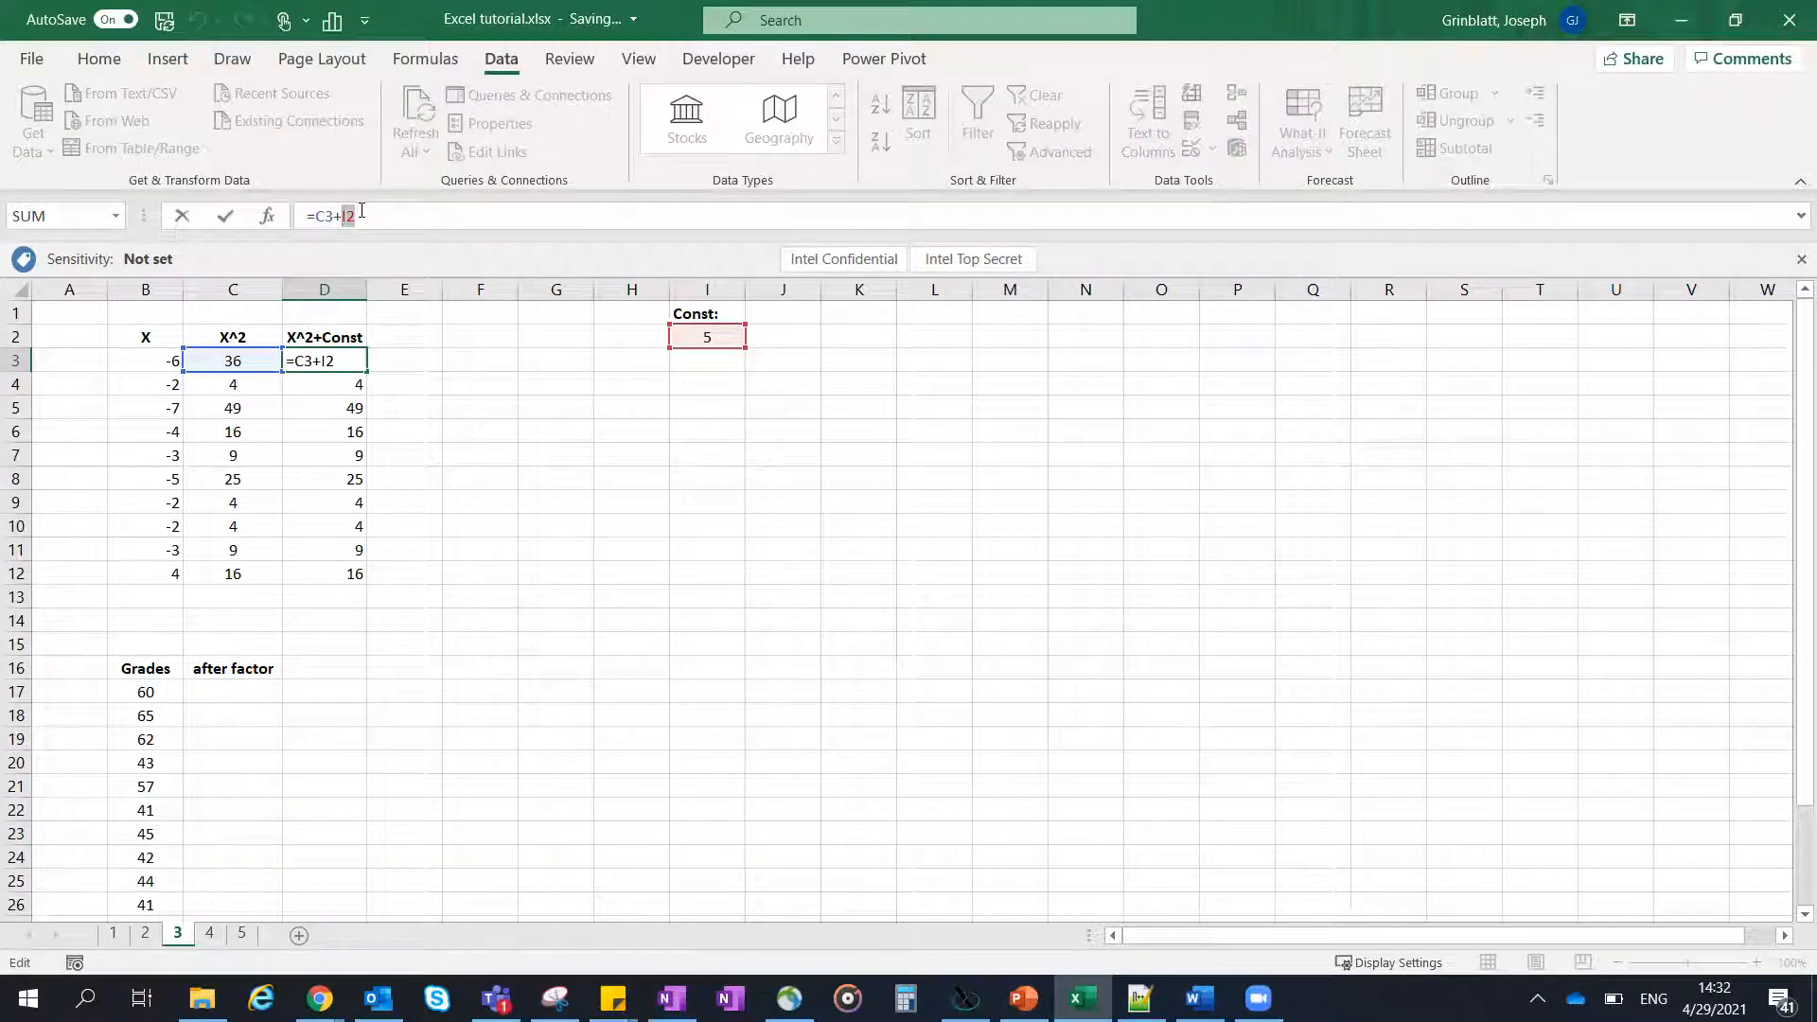
key("F4")
key("F4")
key("F4")
key("F4")
key("ctrl+Return")
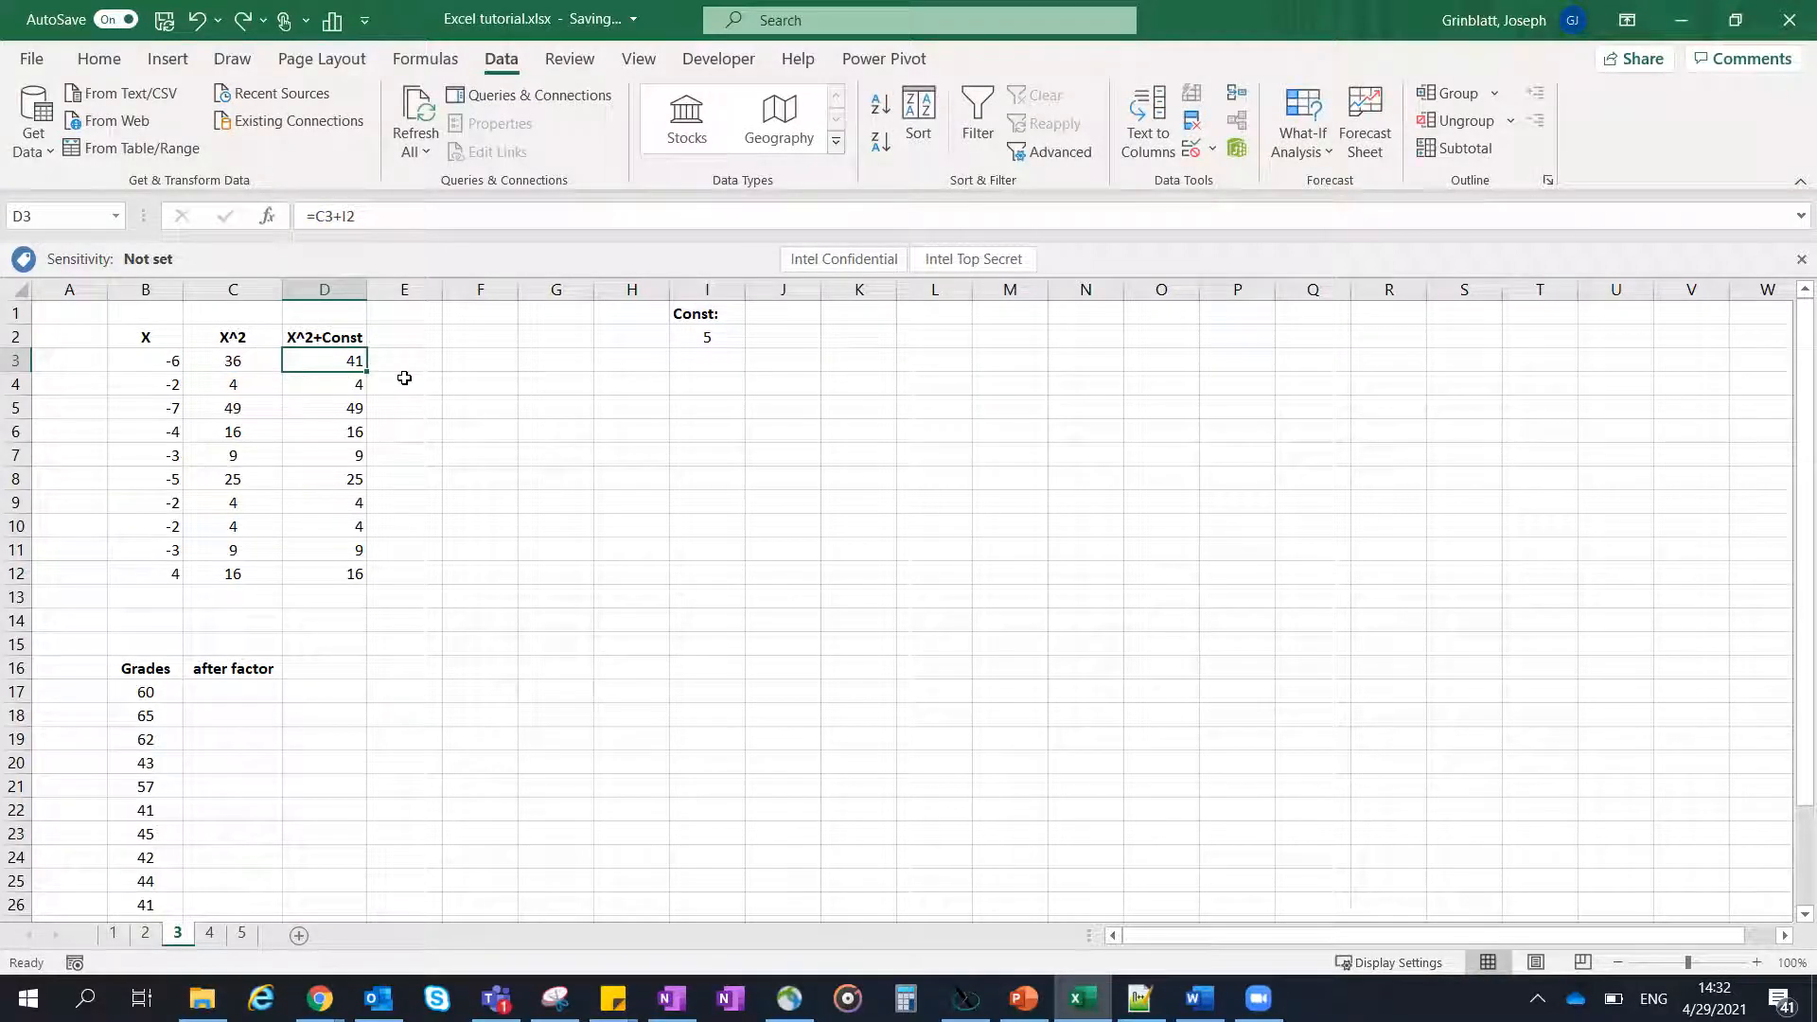
- View the whole Grades table and its after factor column in rows 16 to 31
scroll(405, 377, "down", 2)
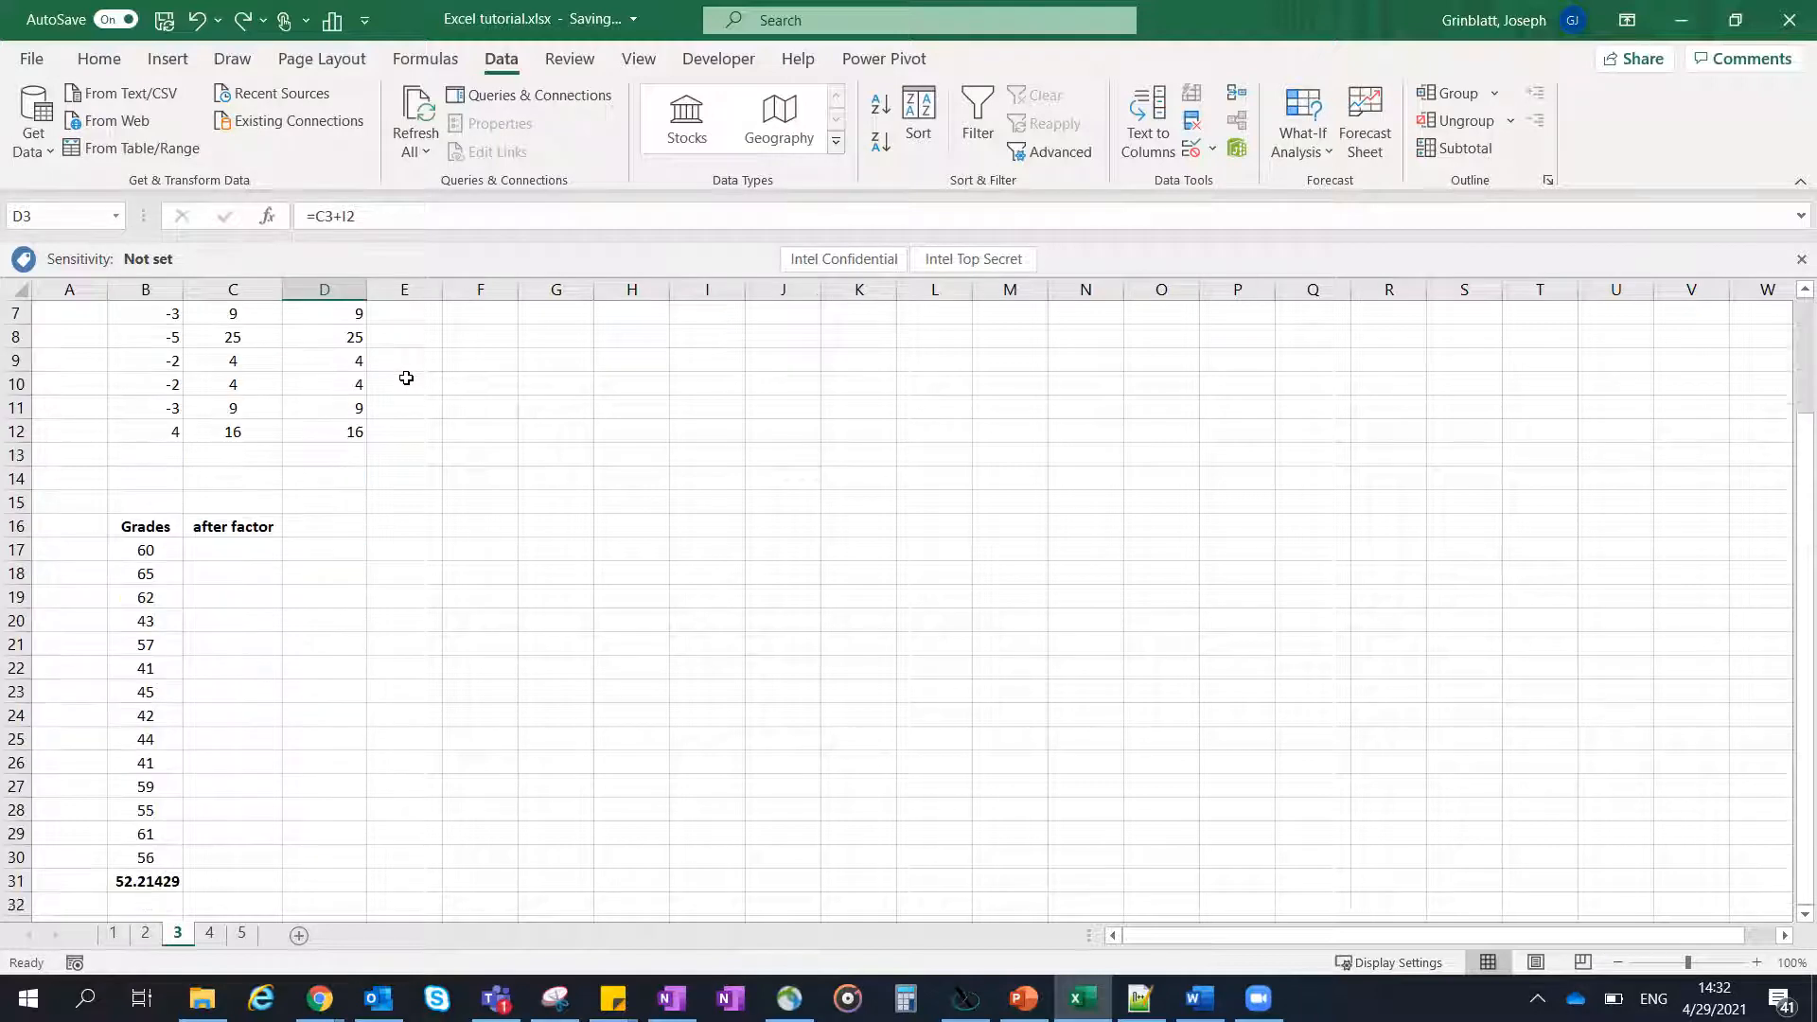
scroll(360, 398, "down", 1)
scroll(353, 408, "up", 1)
scroll(323, 449, "down", 1)
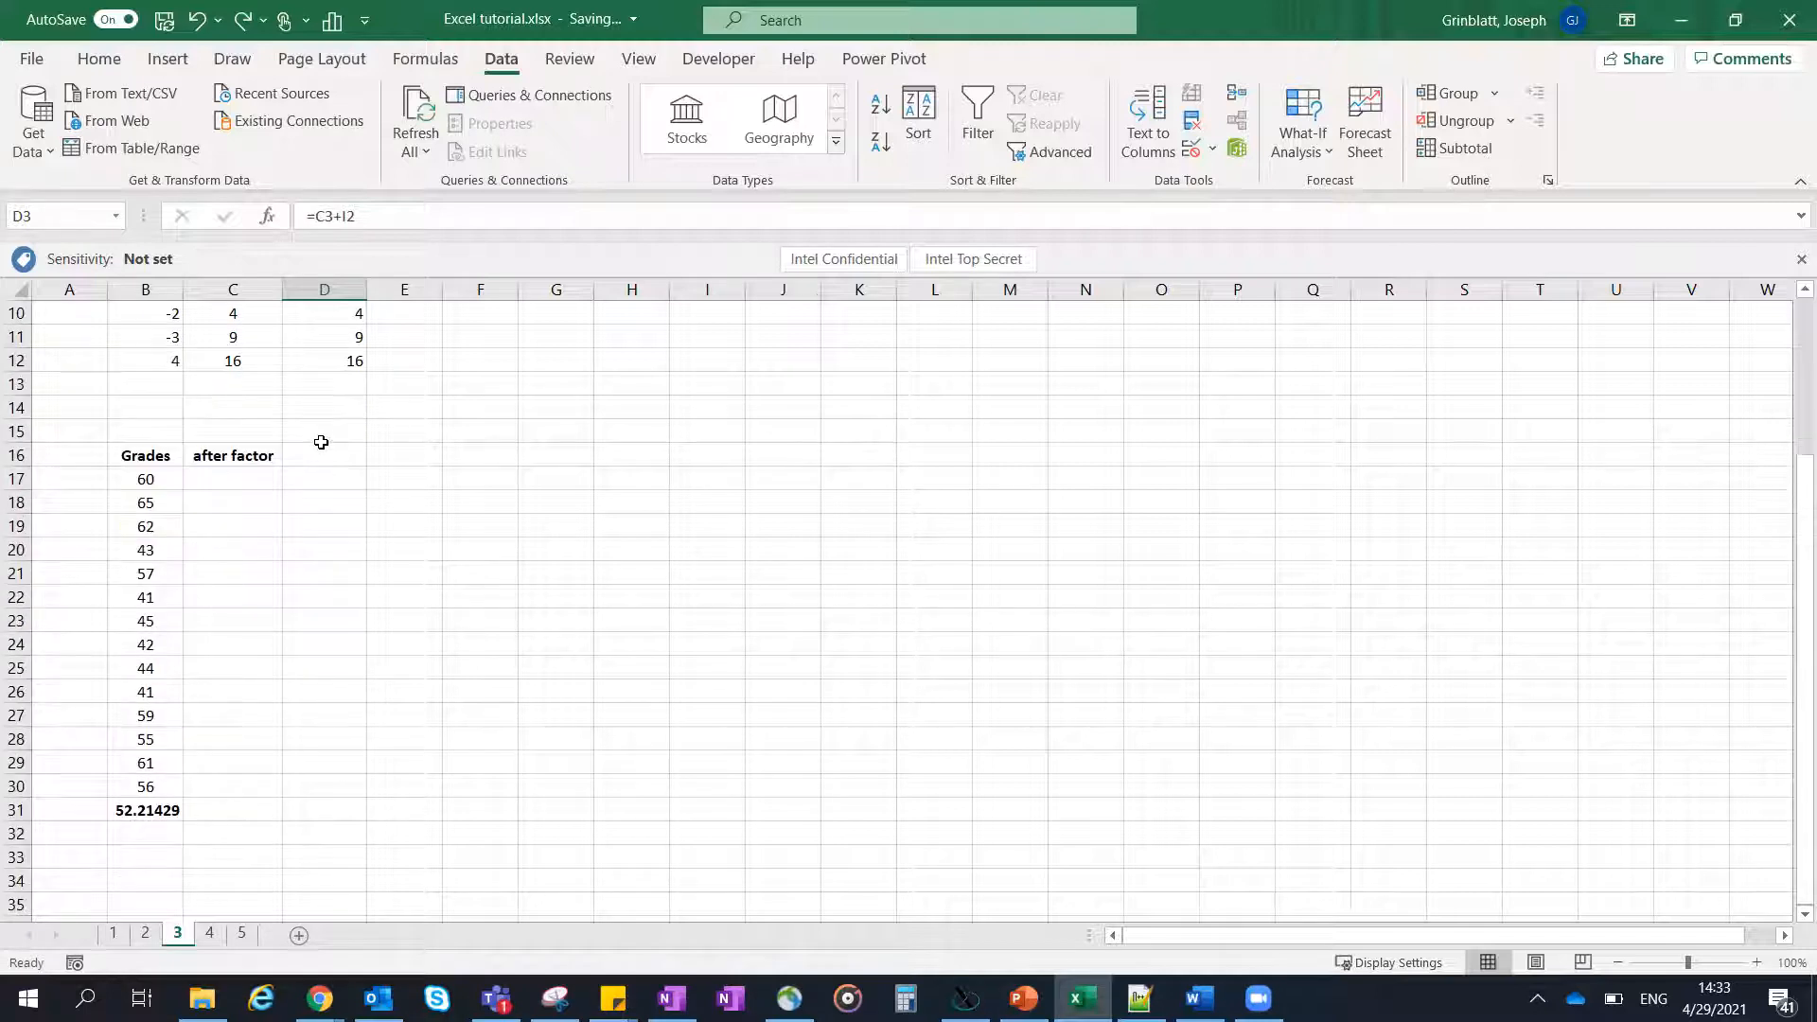
- Examine the grades in B17:B30 and their average formula in B31, and dismiss the mail notification
left_click(149, 486)
left_click_drag(149, 486, 150, 786)
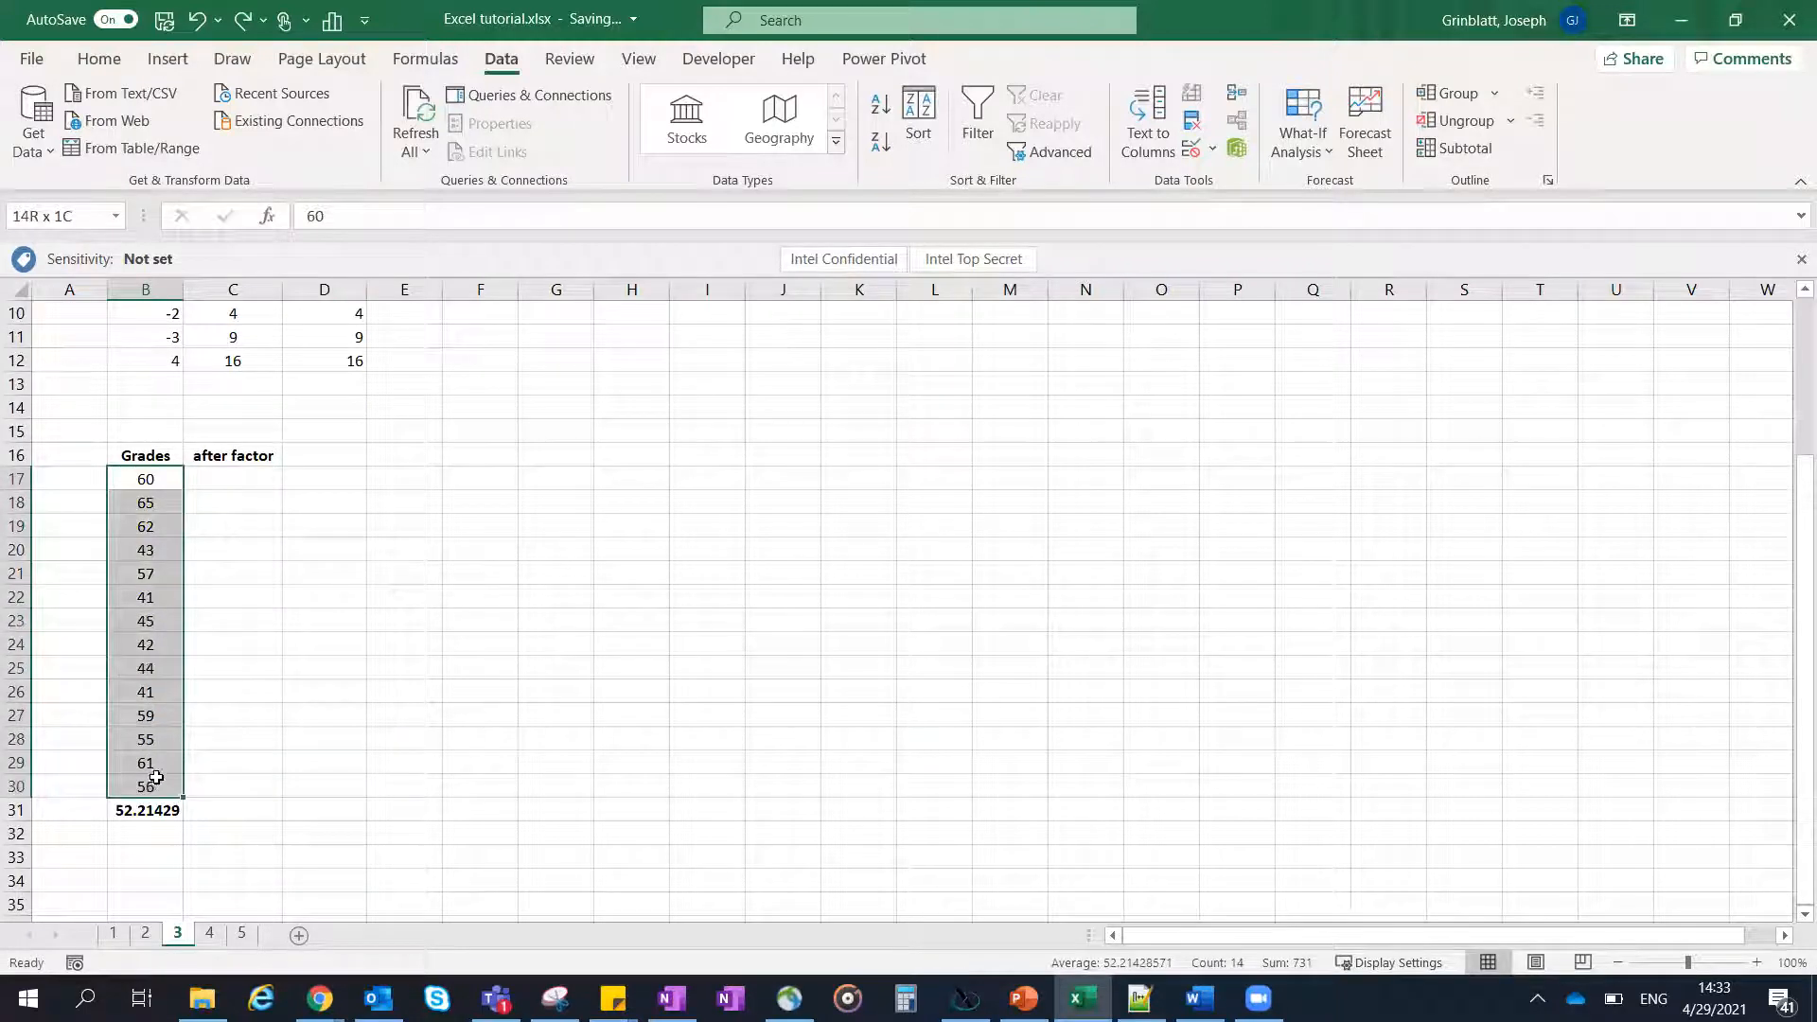
left_click(156, 478)
left_click_drag(156, 478, 150, 790)
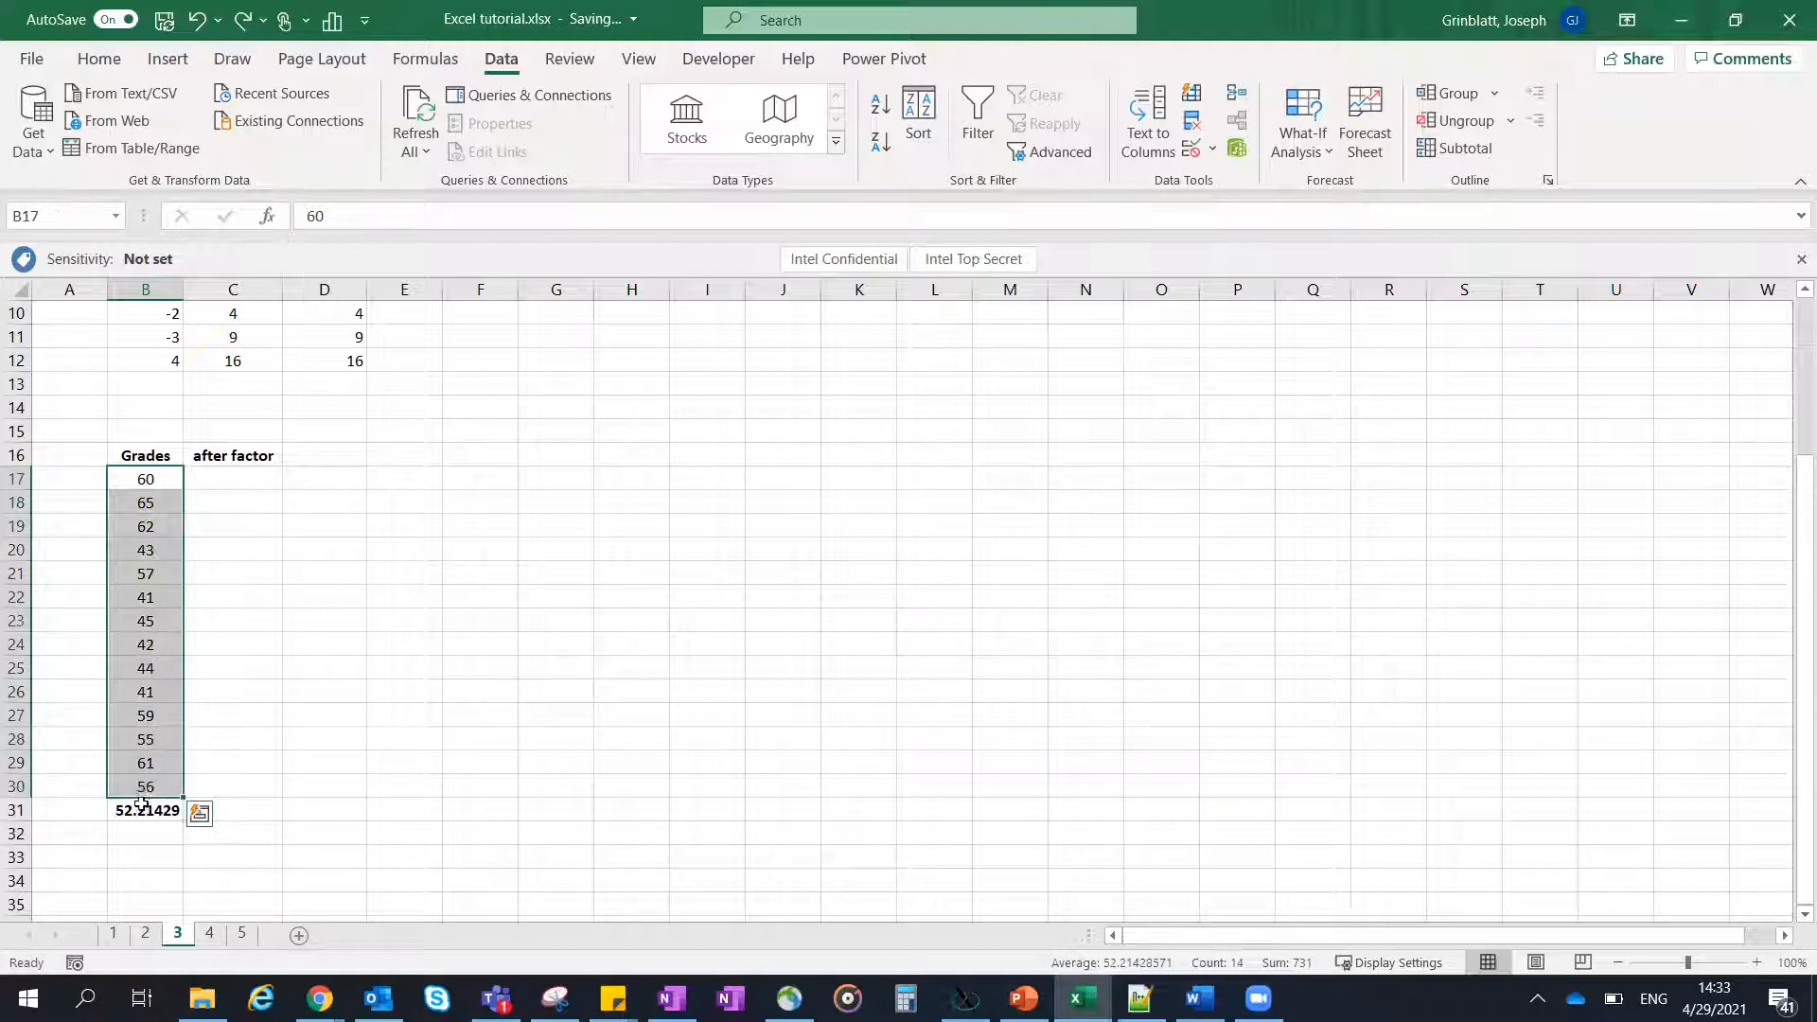
left_click(147, 810)
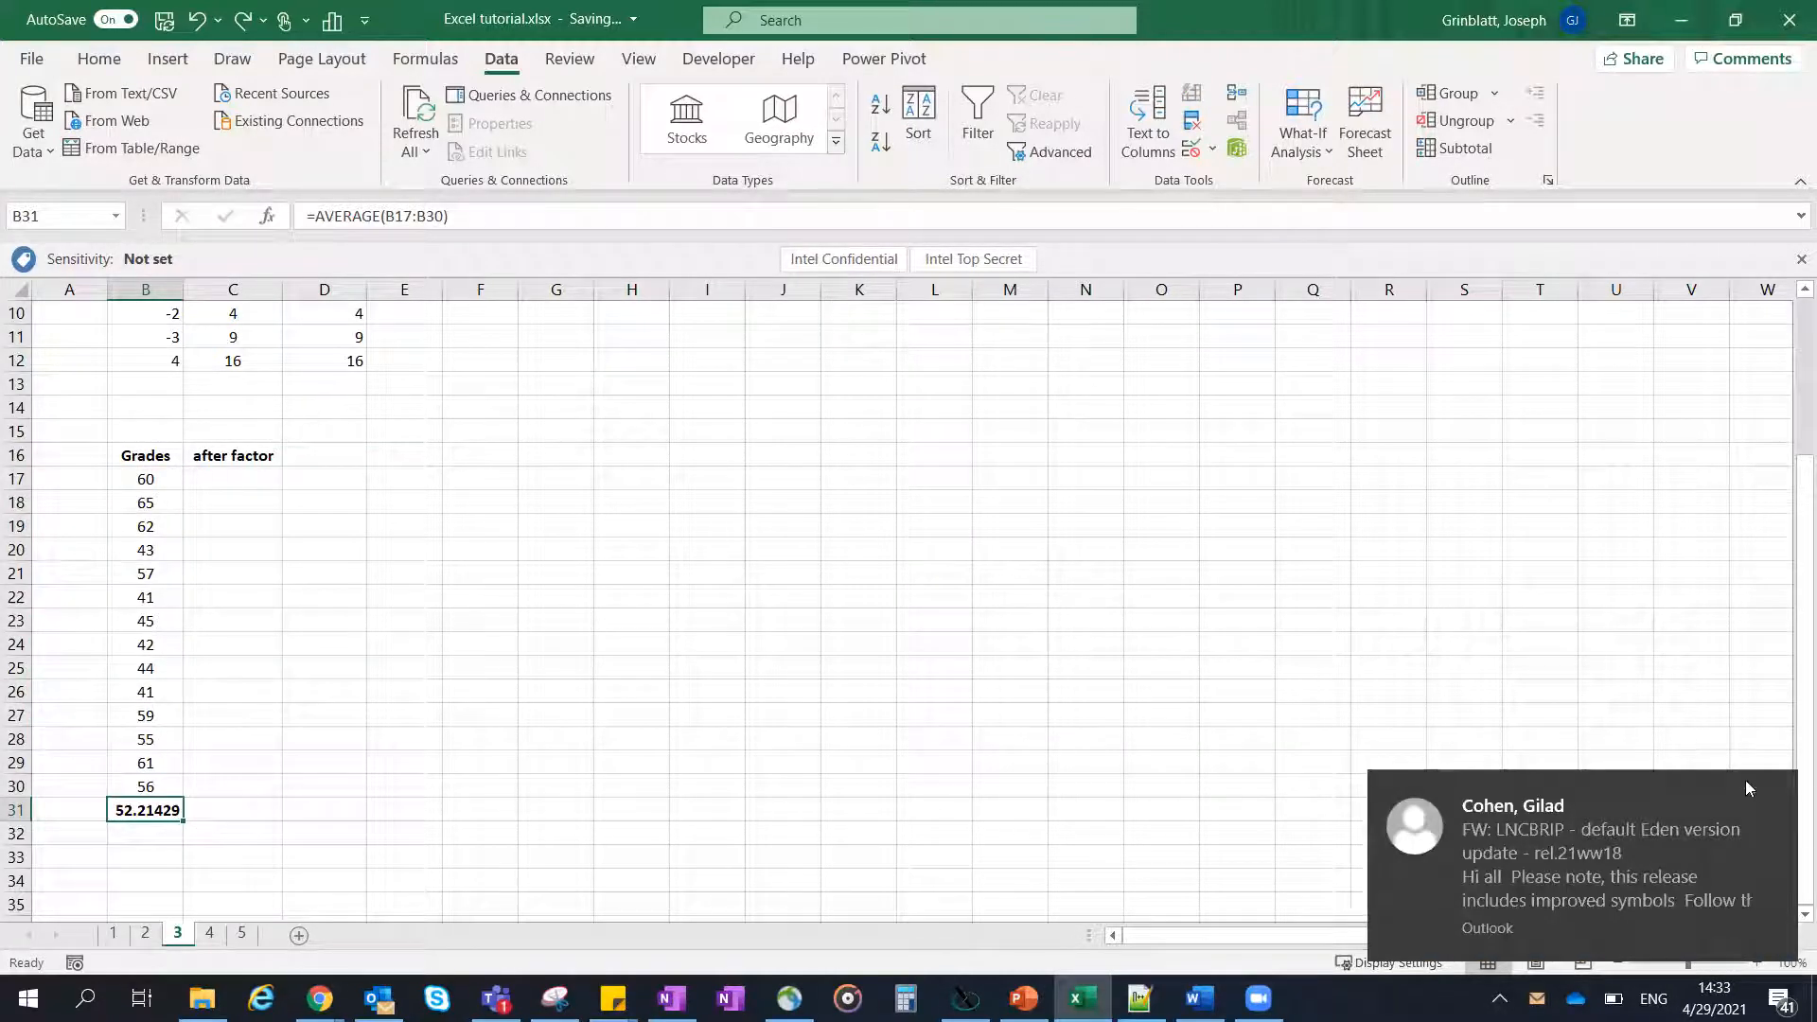
left_click(1775, 797)
left_click_drag(230, 814, 231, 831)
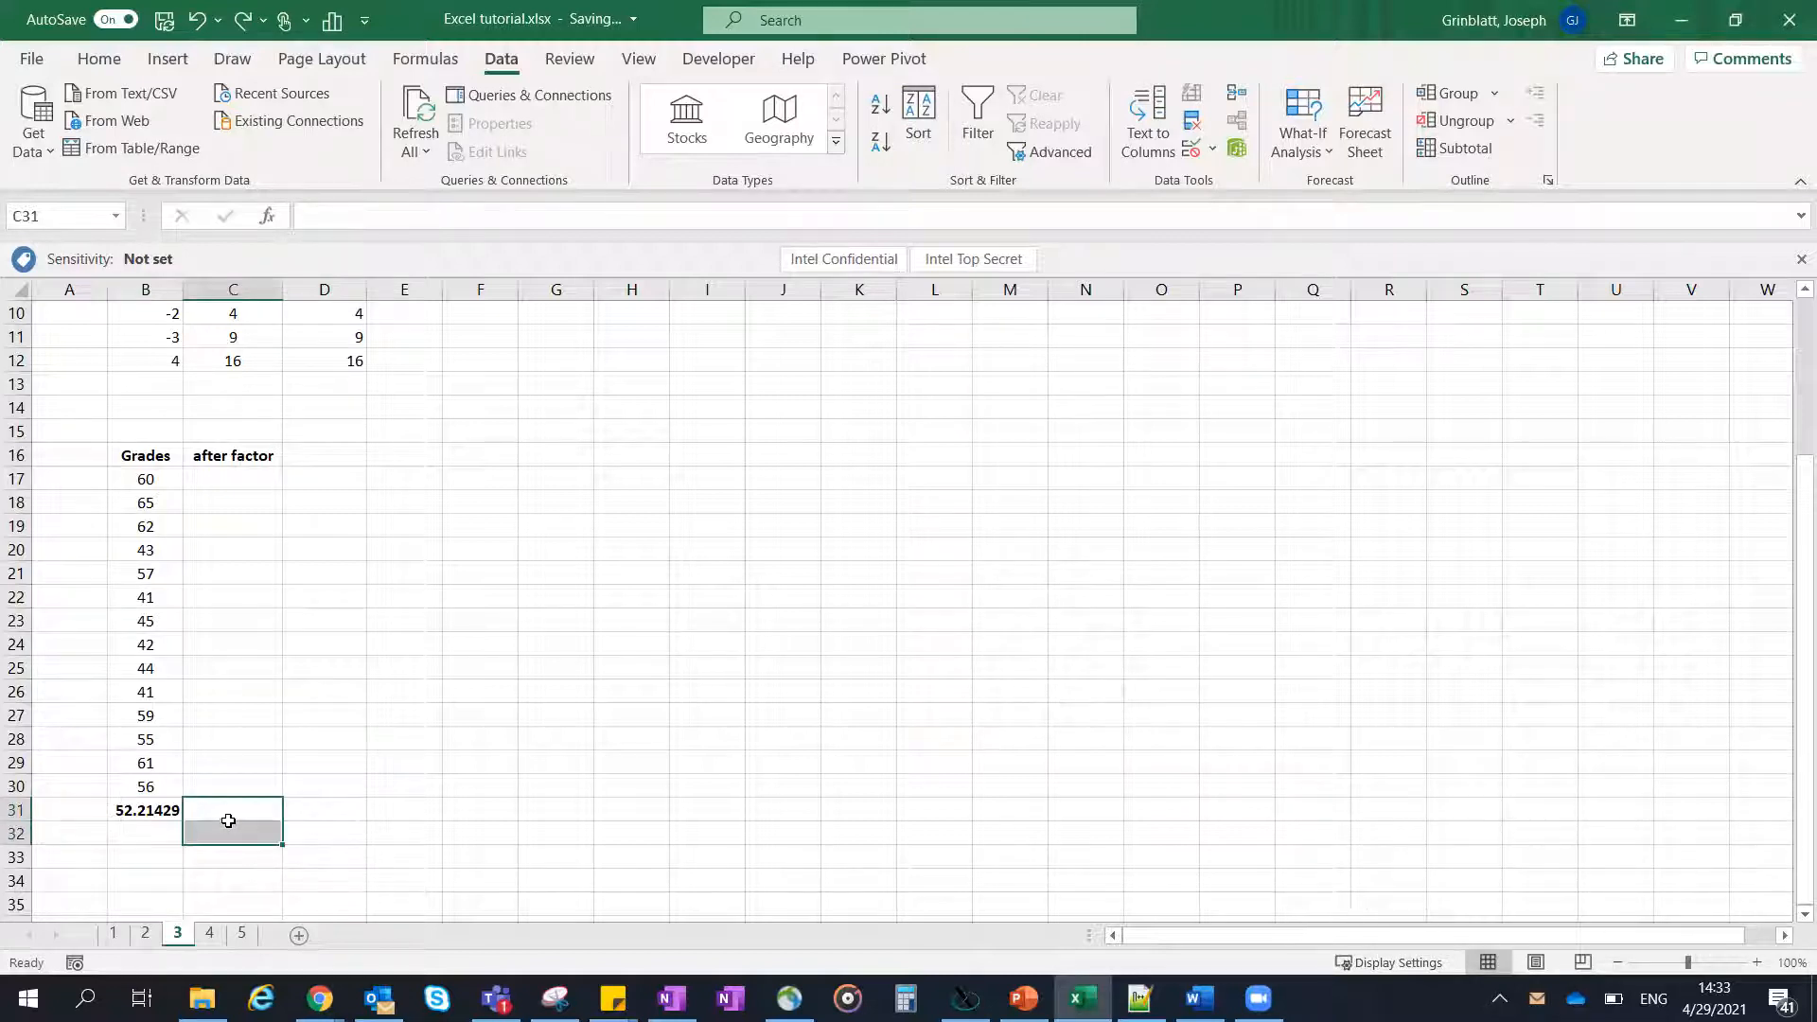
left_click(236, 806)
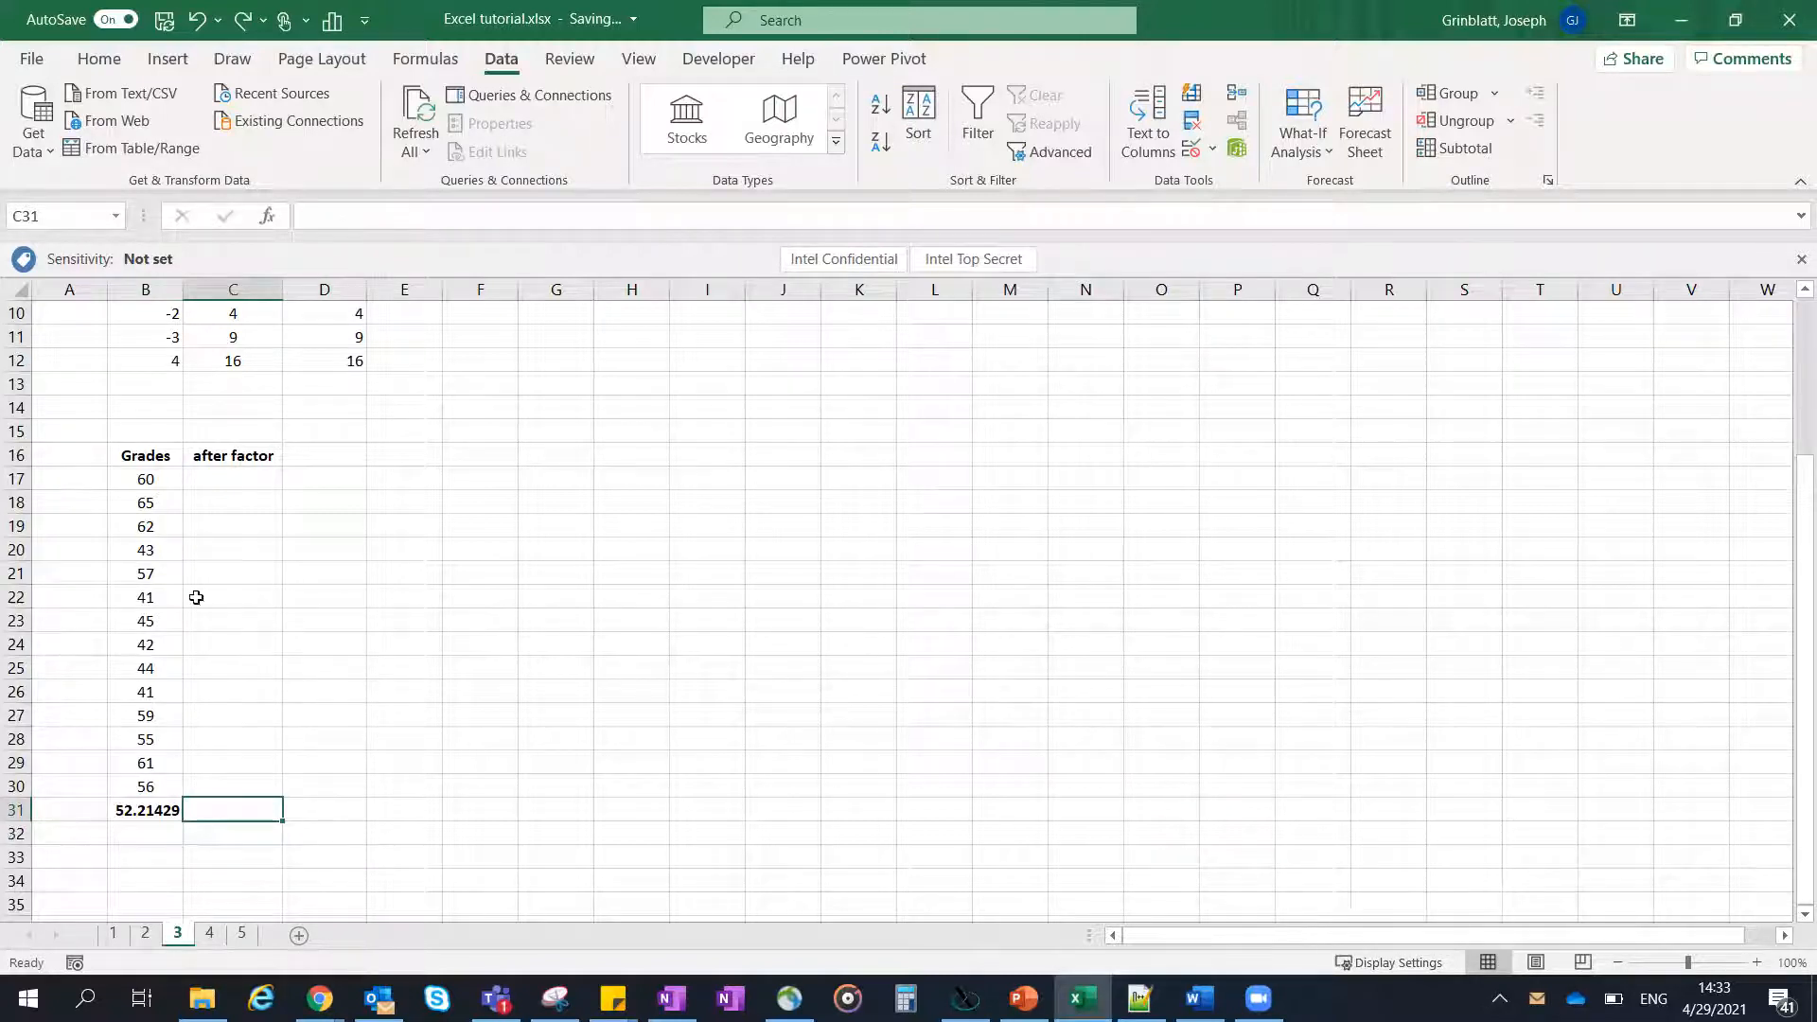
- Enter the formula =SQRT(B17)*I2 in C17 as the first grade's after factor value
left_click(209, 480)
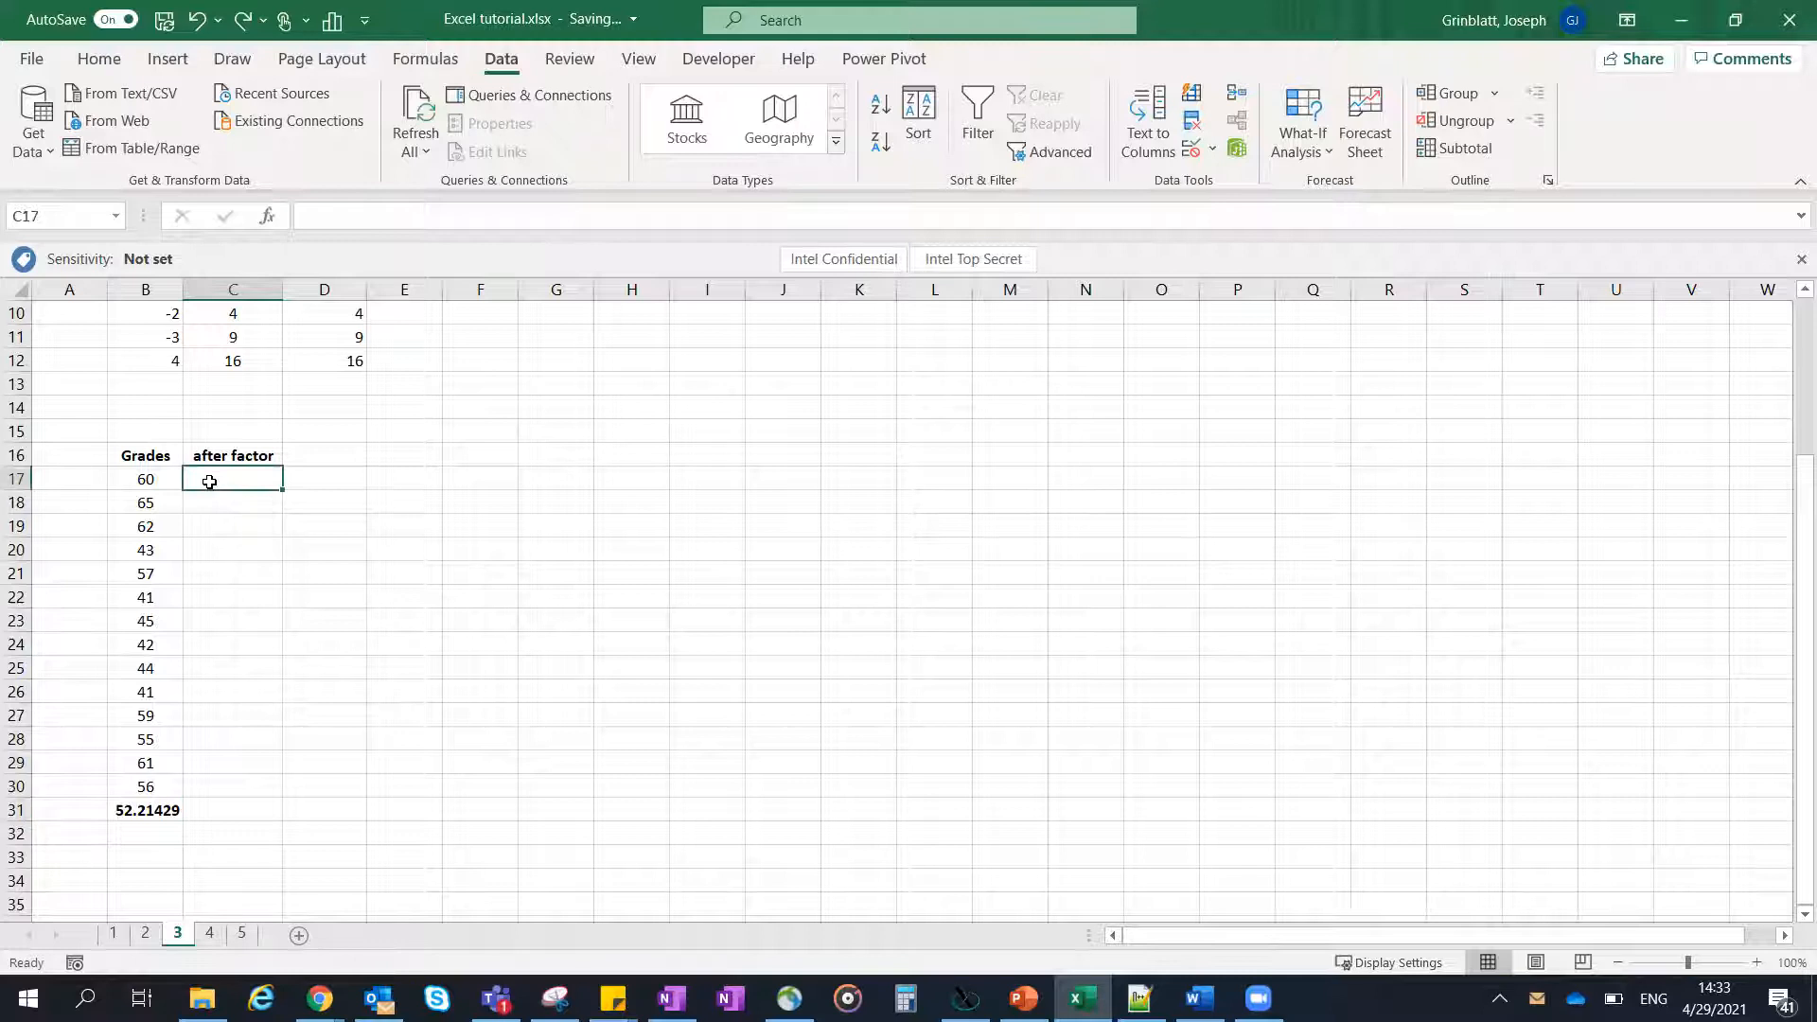
type("=sq")
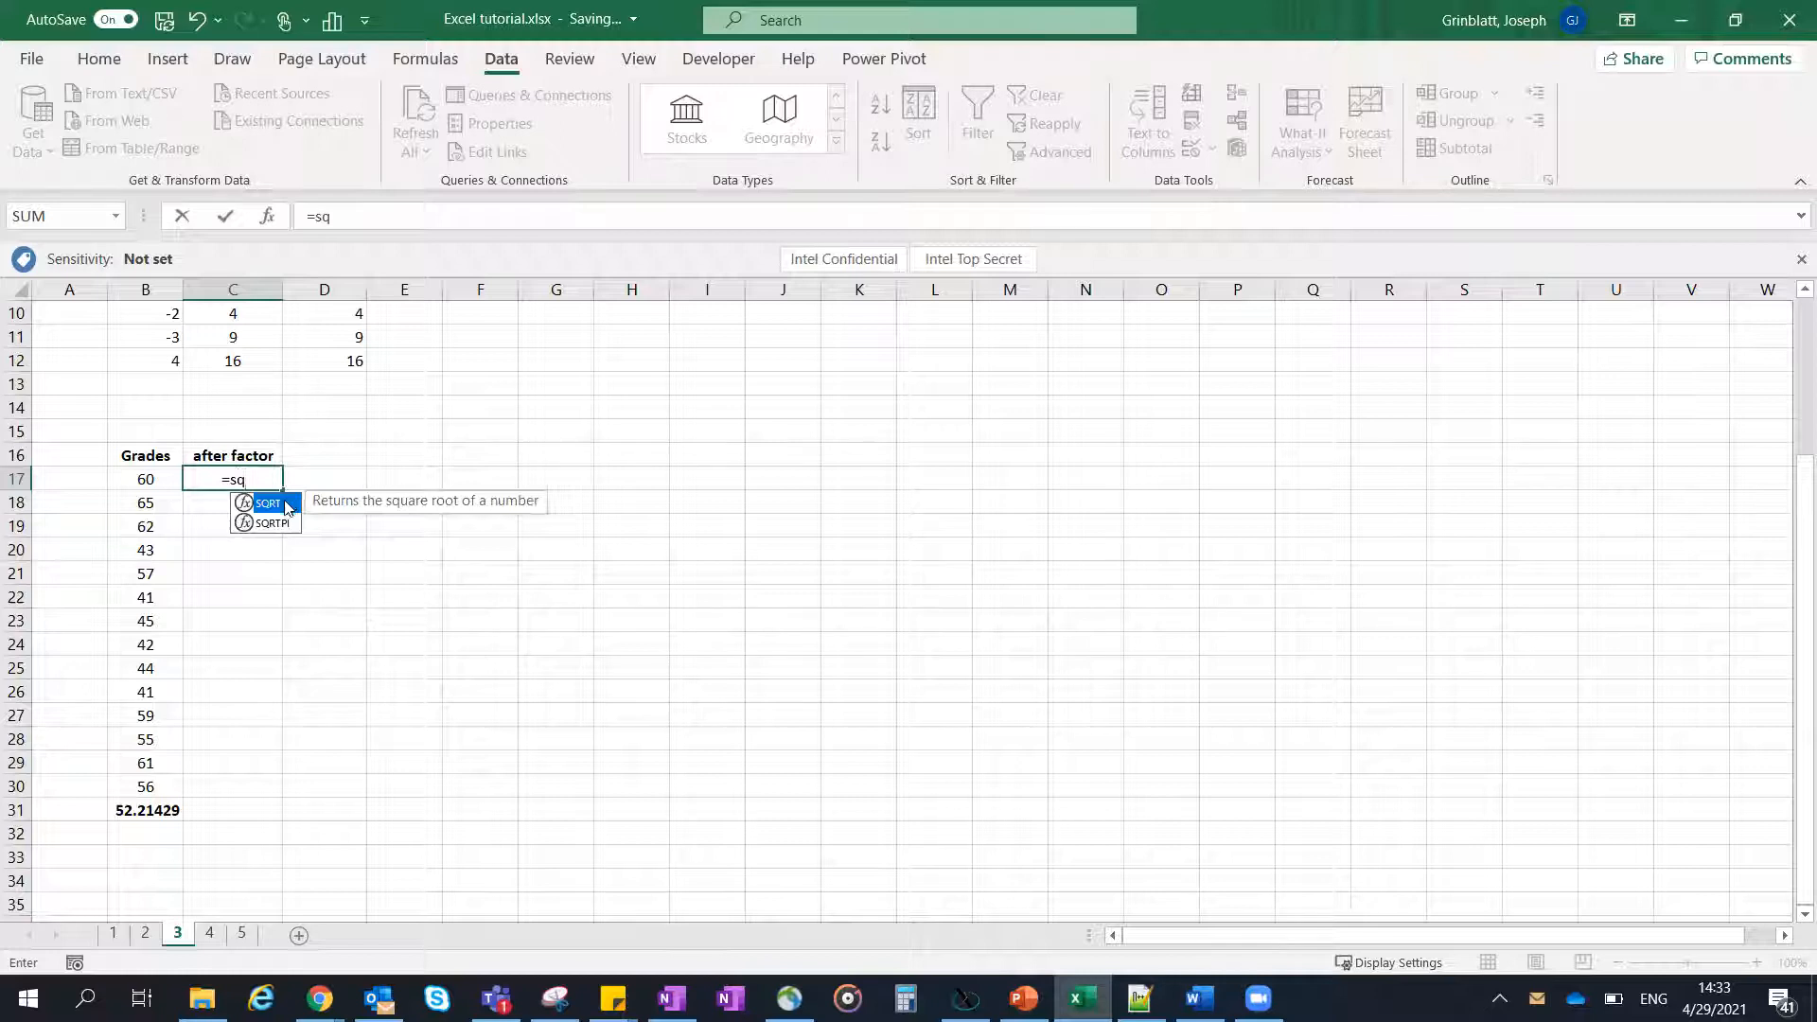
double_click(286, 504)
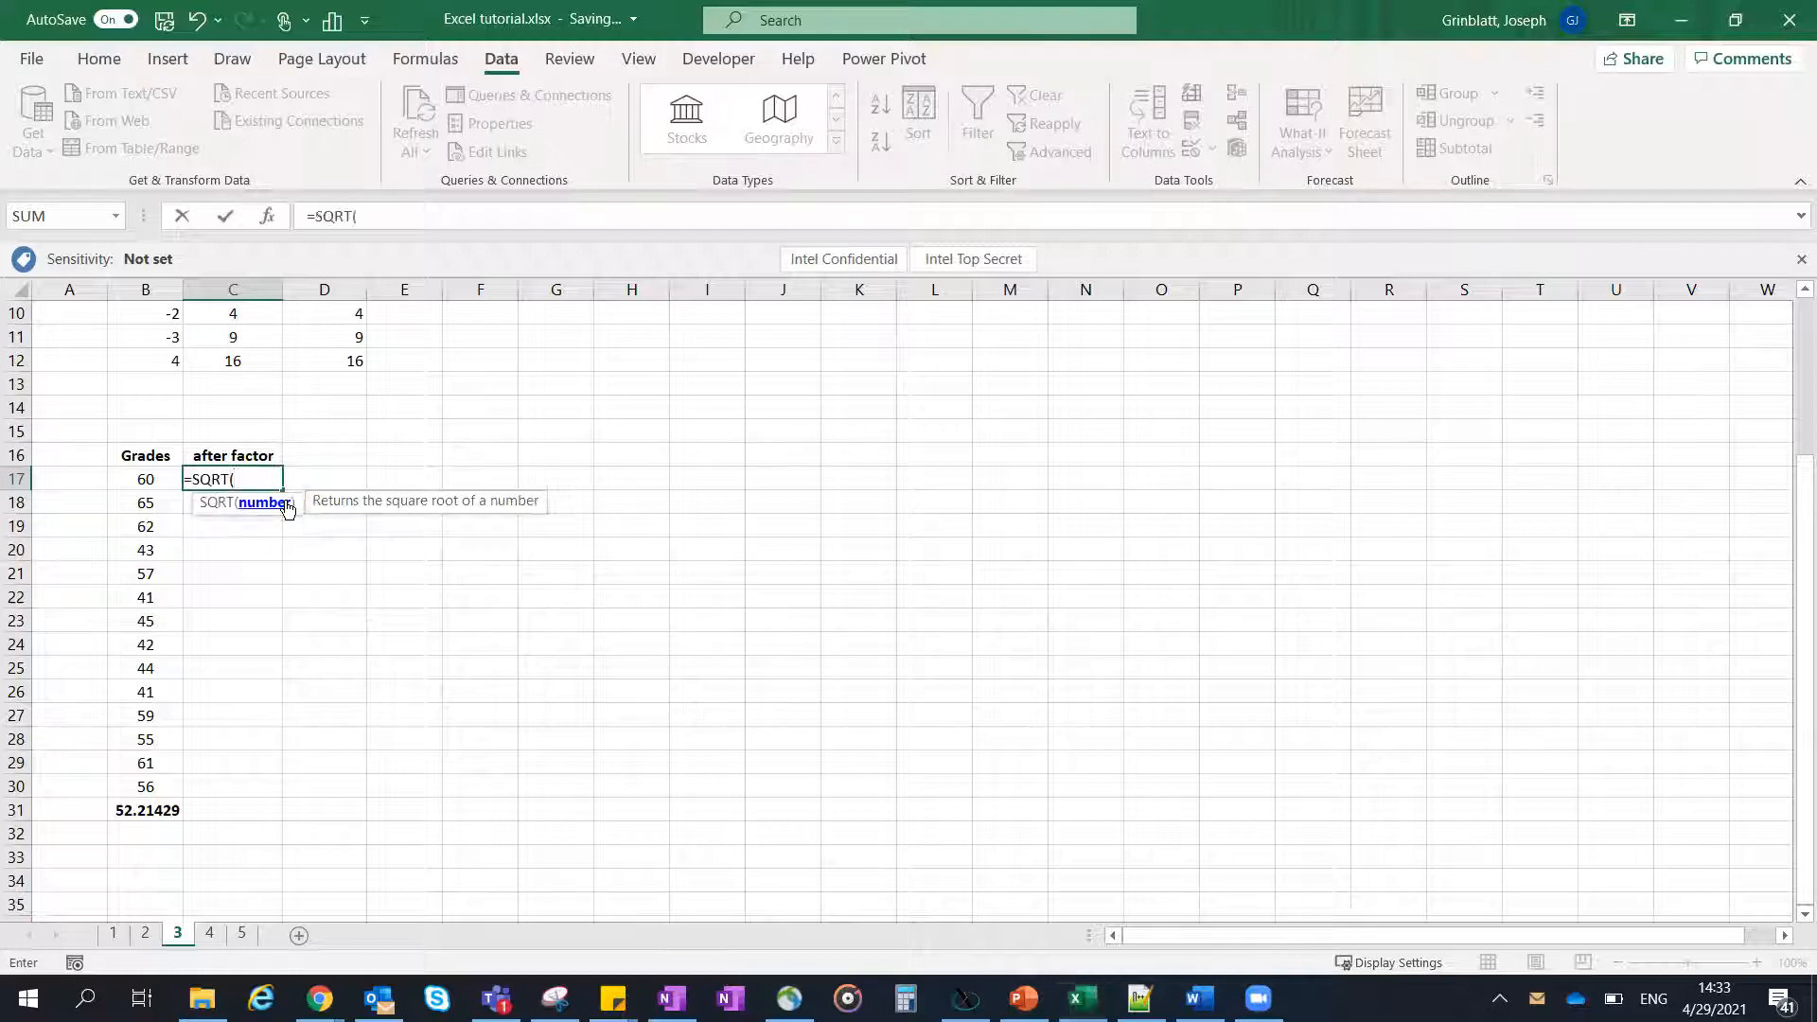
left_click(154, 479)
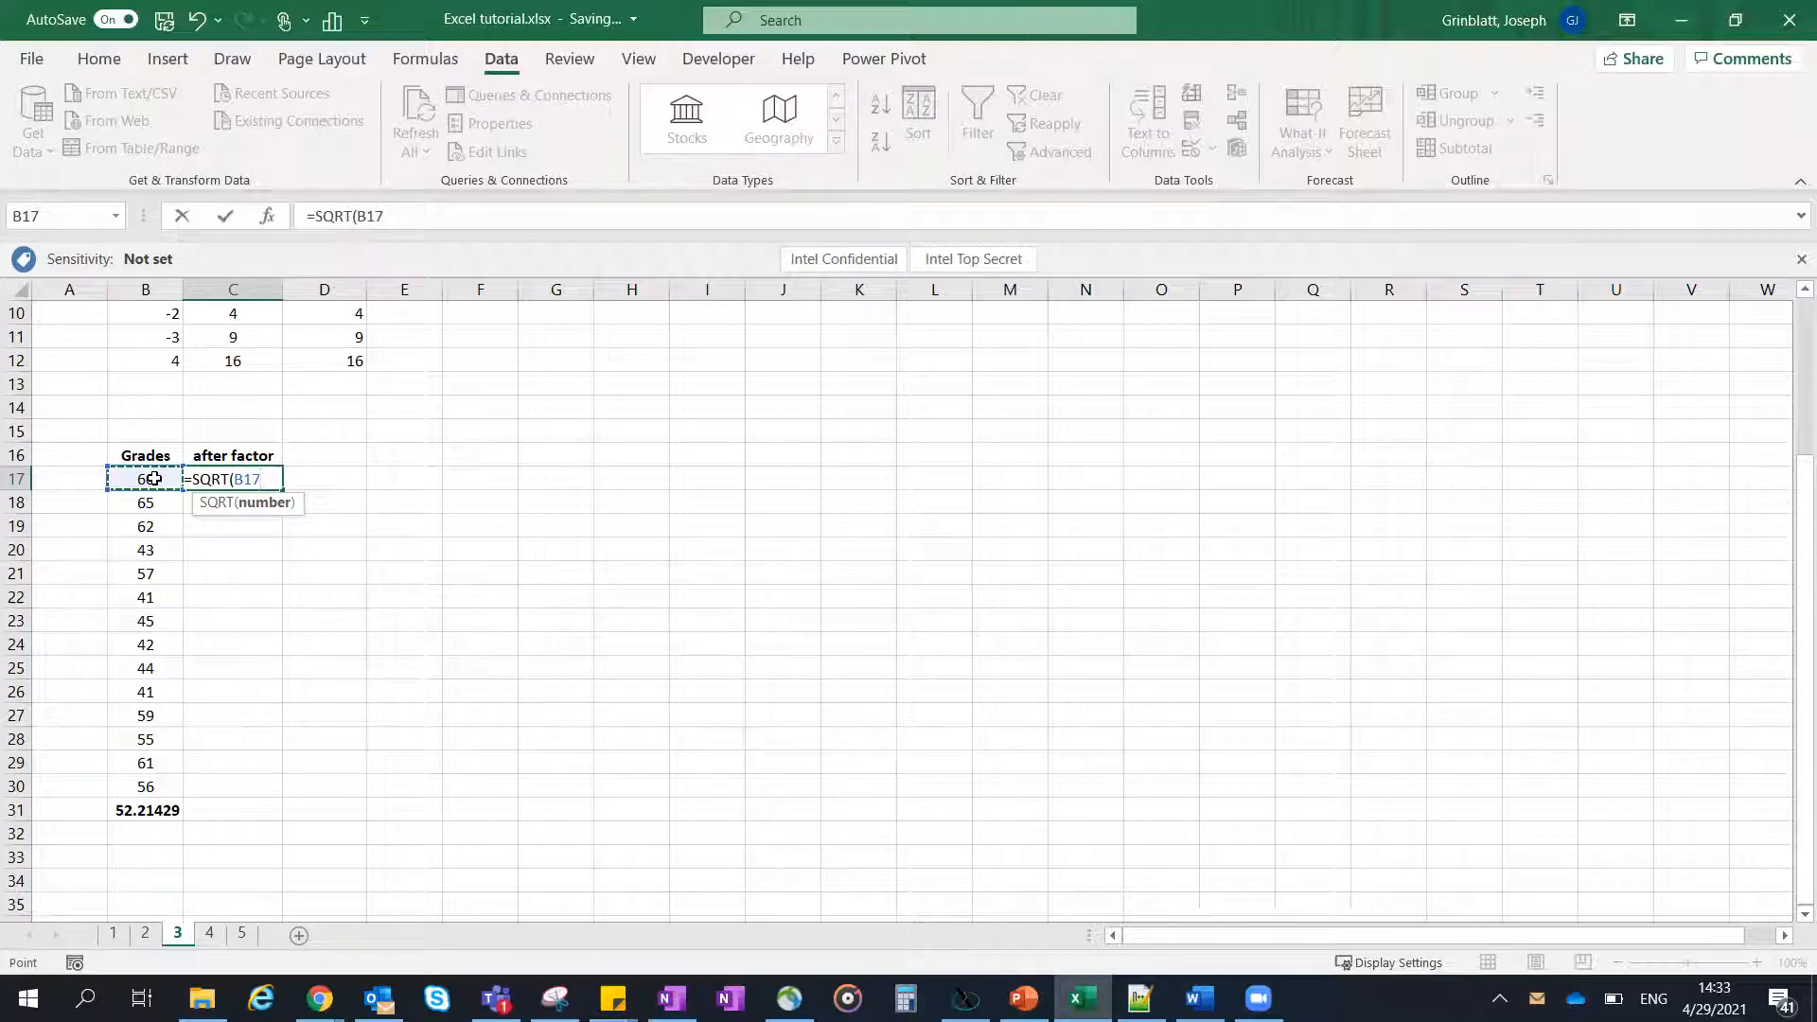
type(")")
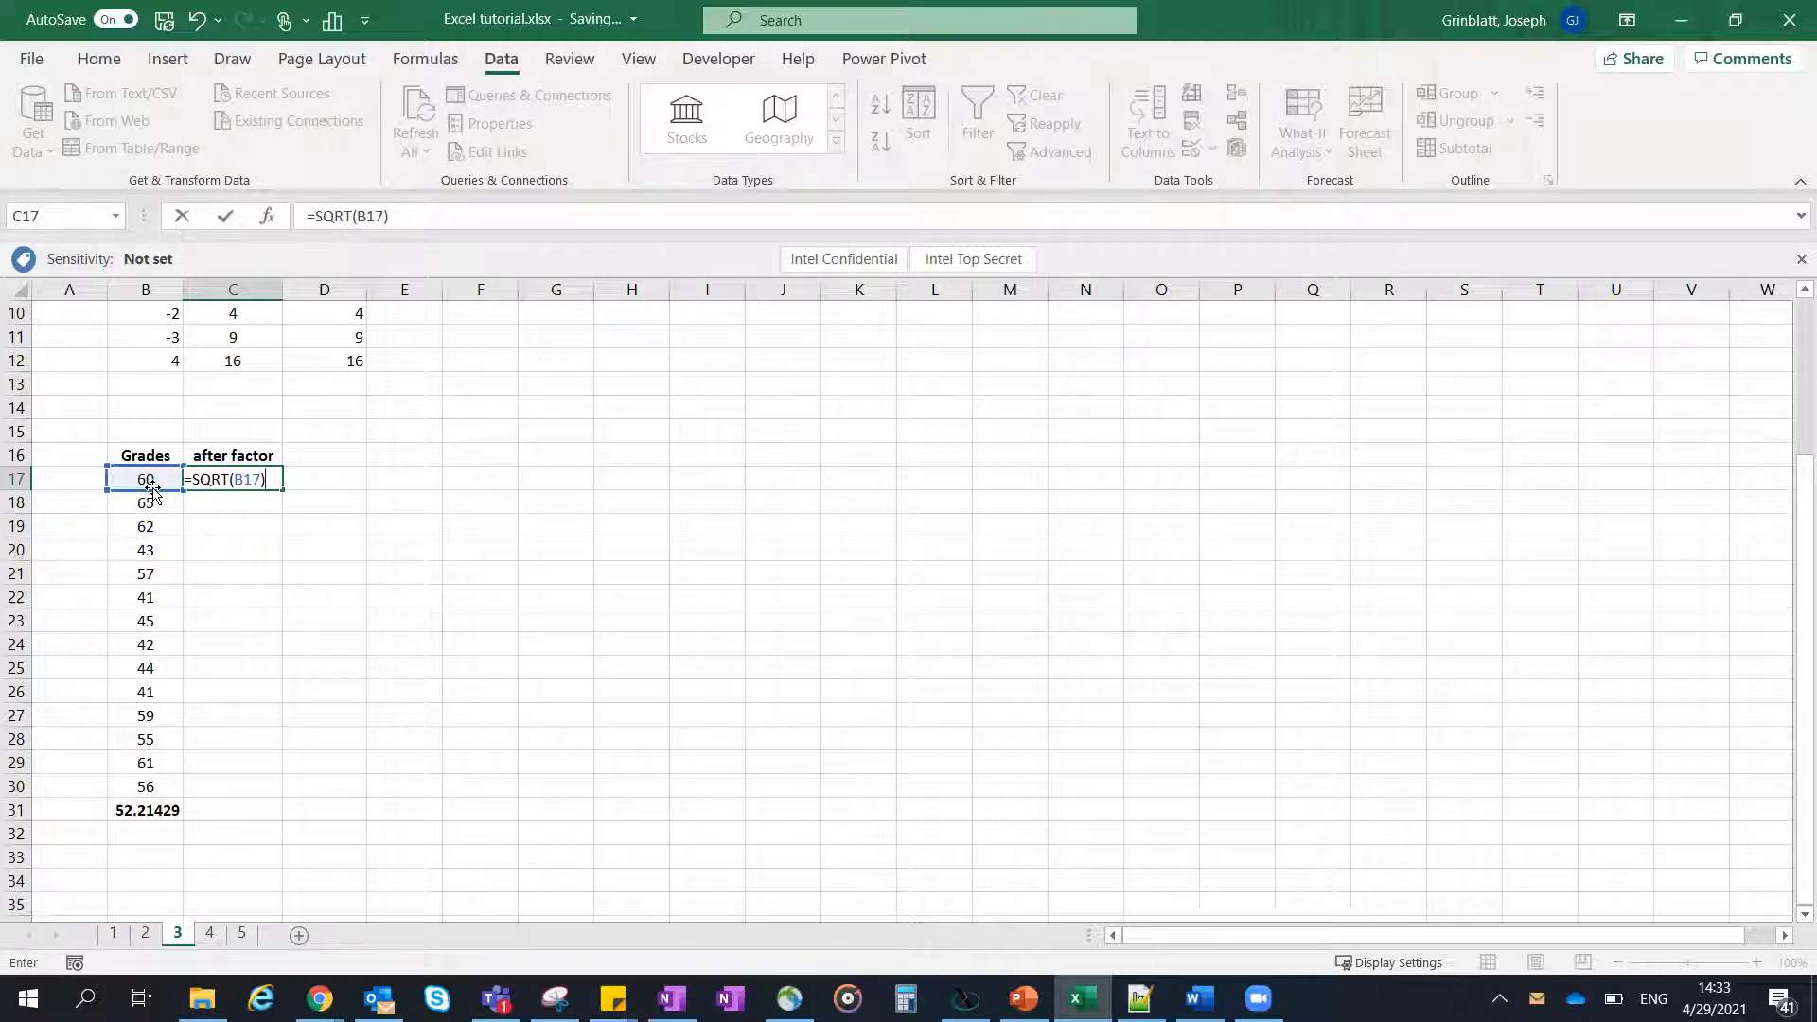
scroll(185, 507, "up", 3)
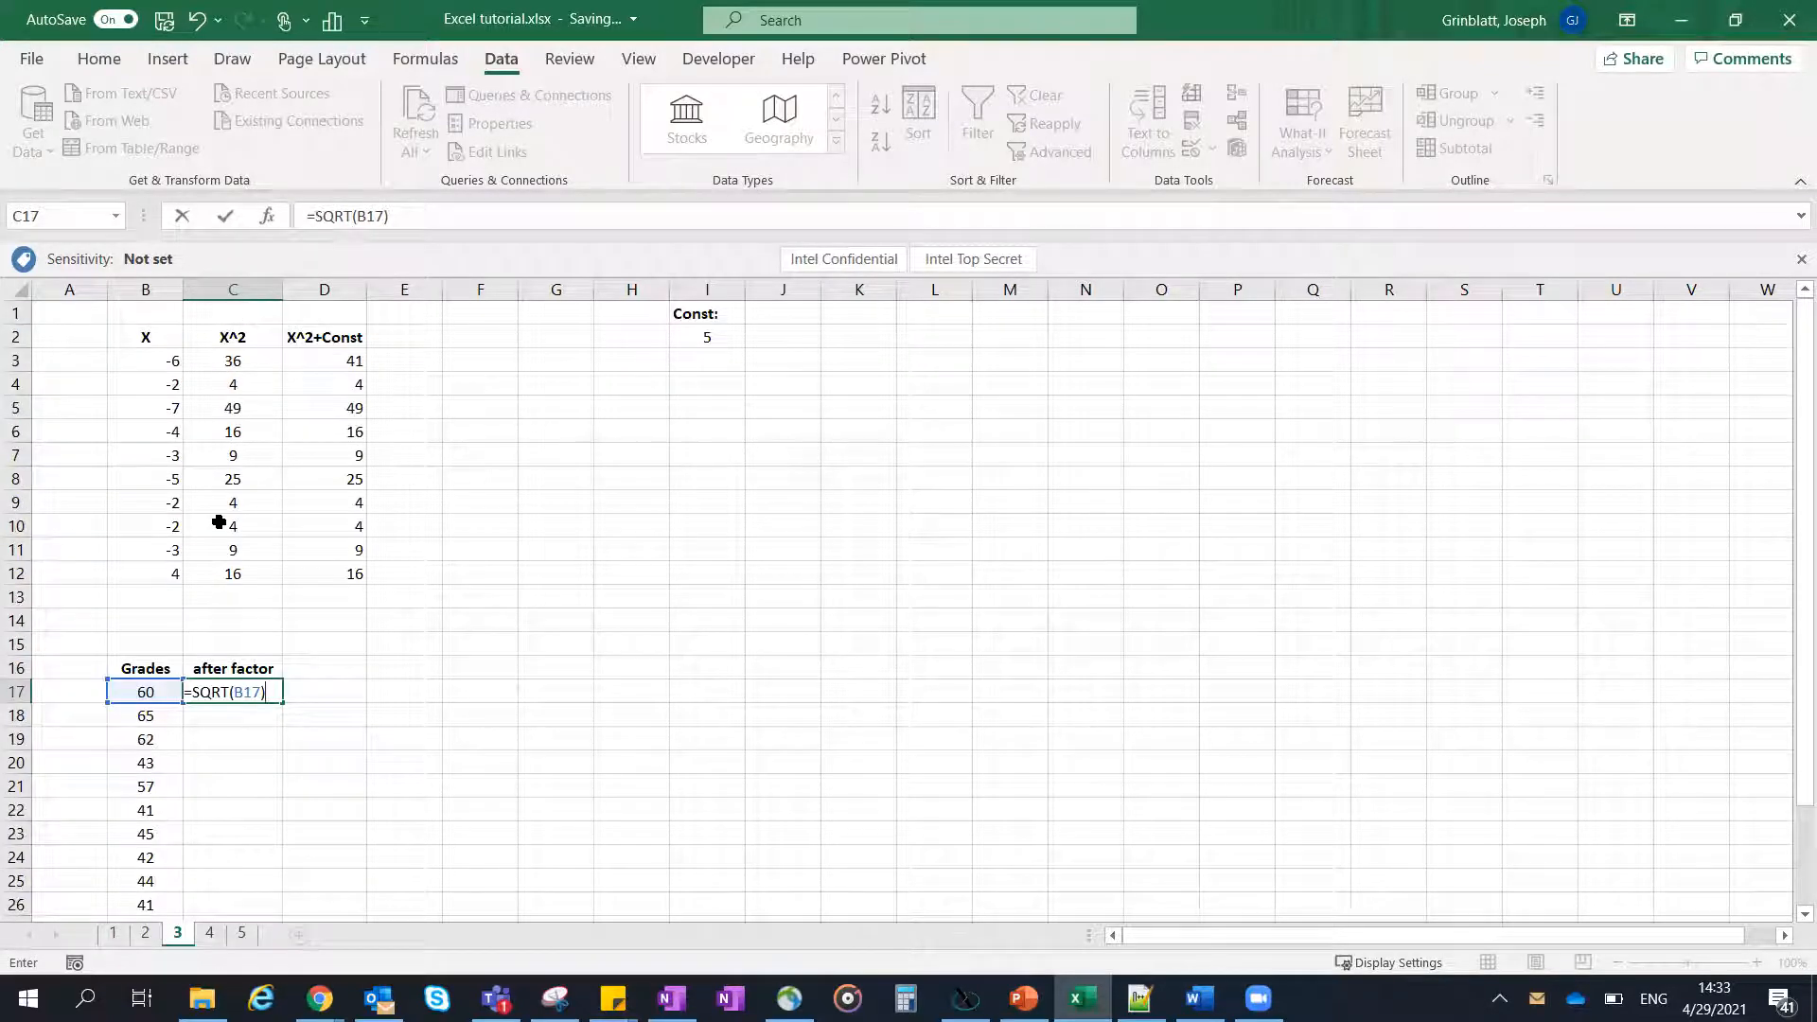
type("*")
left_click(697, 340)
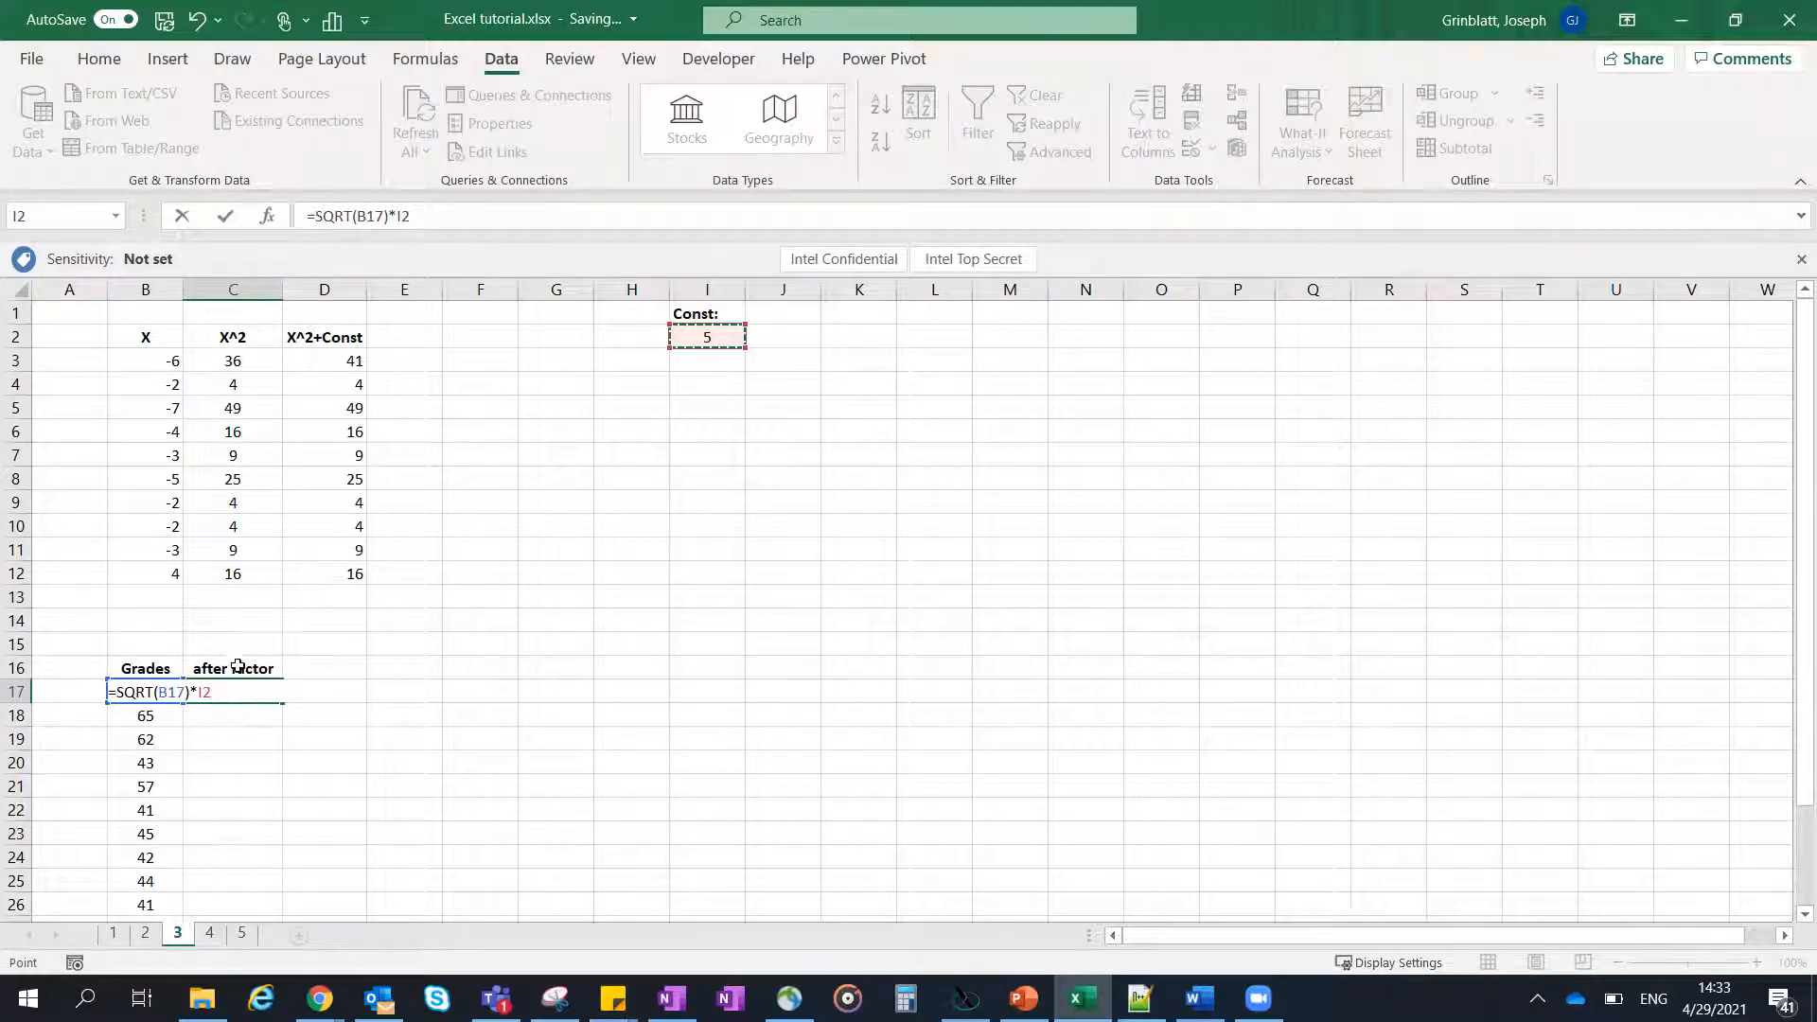
key("Return")
- Compare C17's formula with the constant in I2, and autofill the relative-reference formula from C17 through C30
scroll(235, 672, "down", 3)
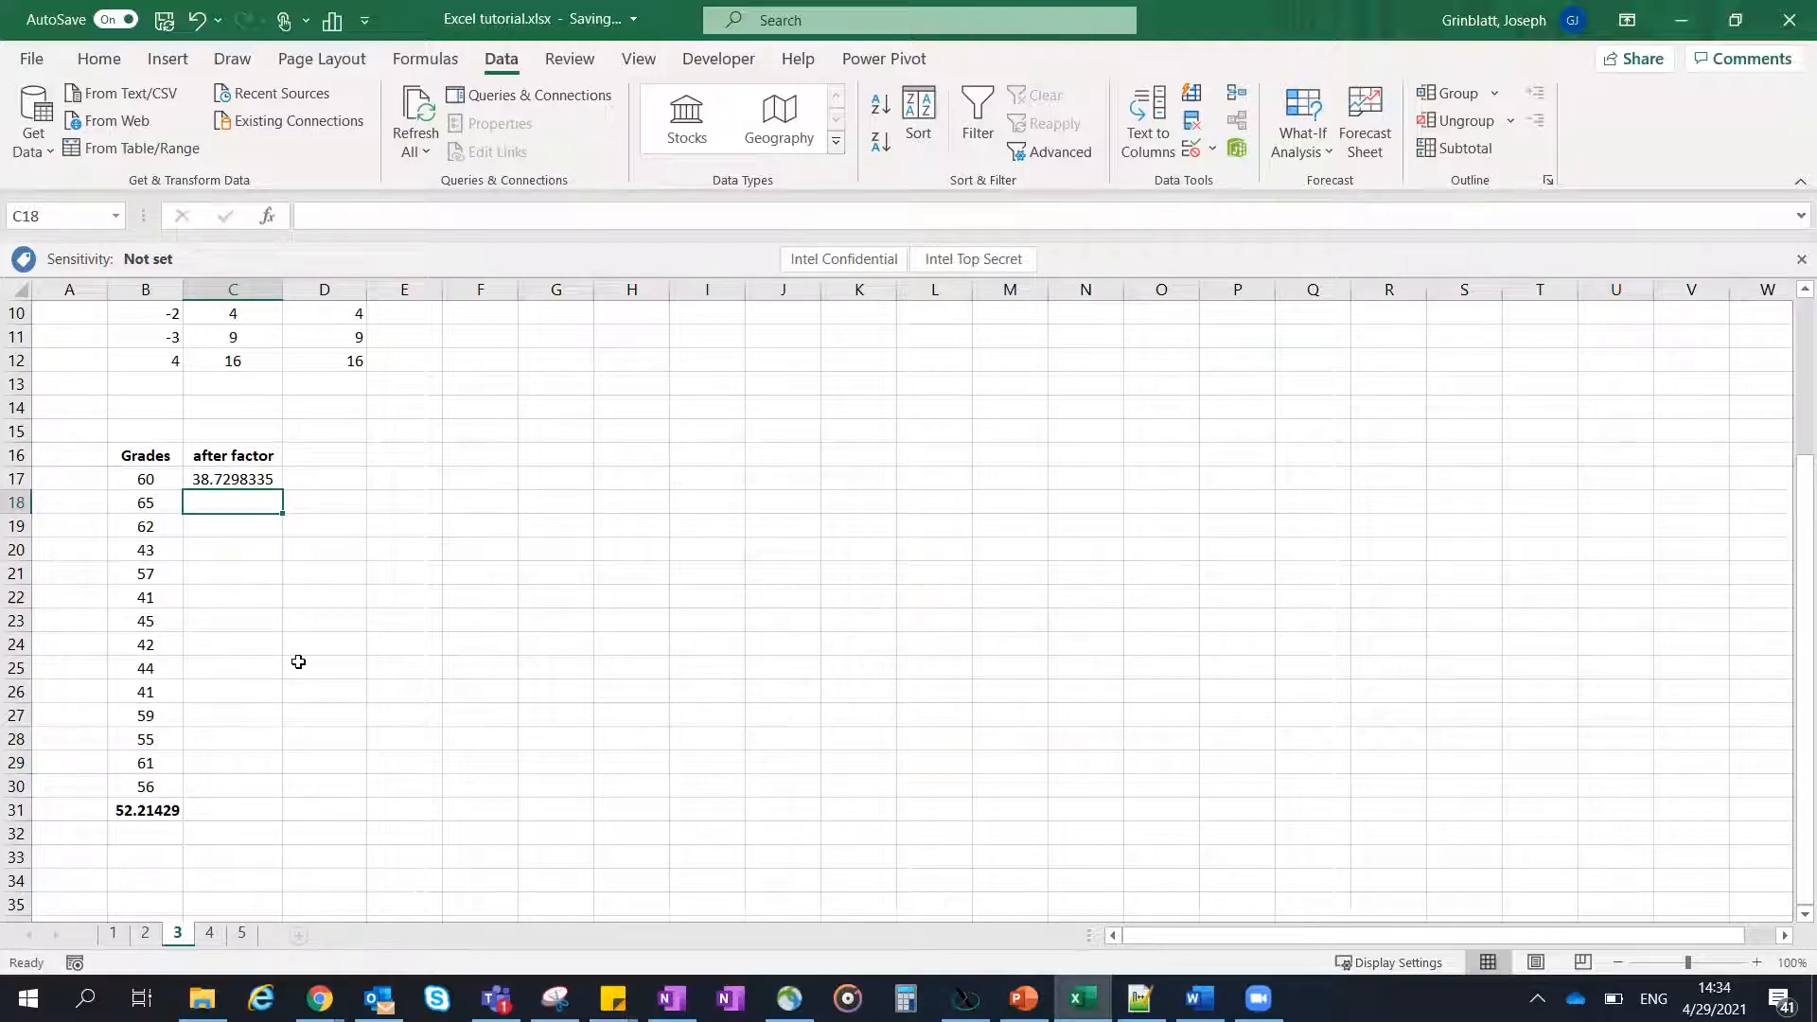
scroll(294, 658, "up", 3)
left_click(719, 339)
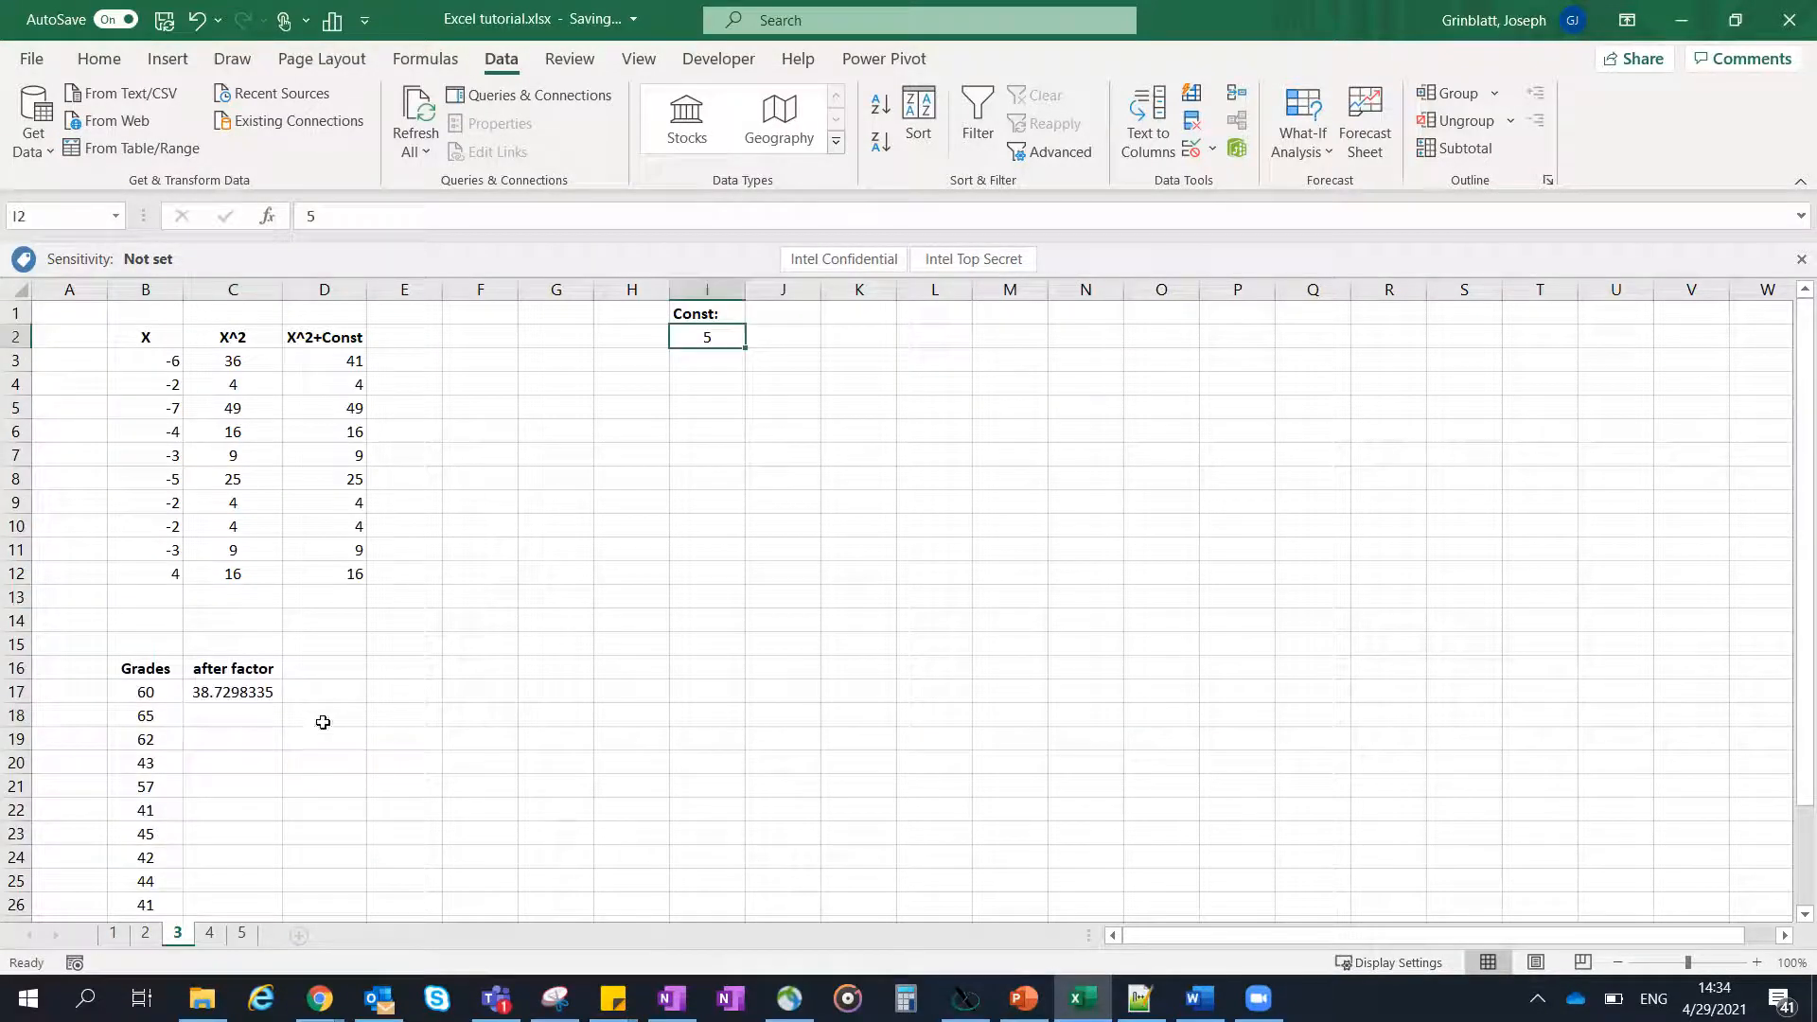
left_click(246, 676)
left_click(243, 686)
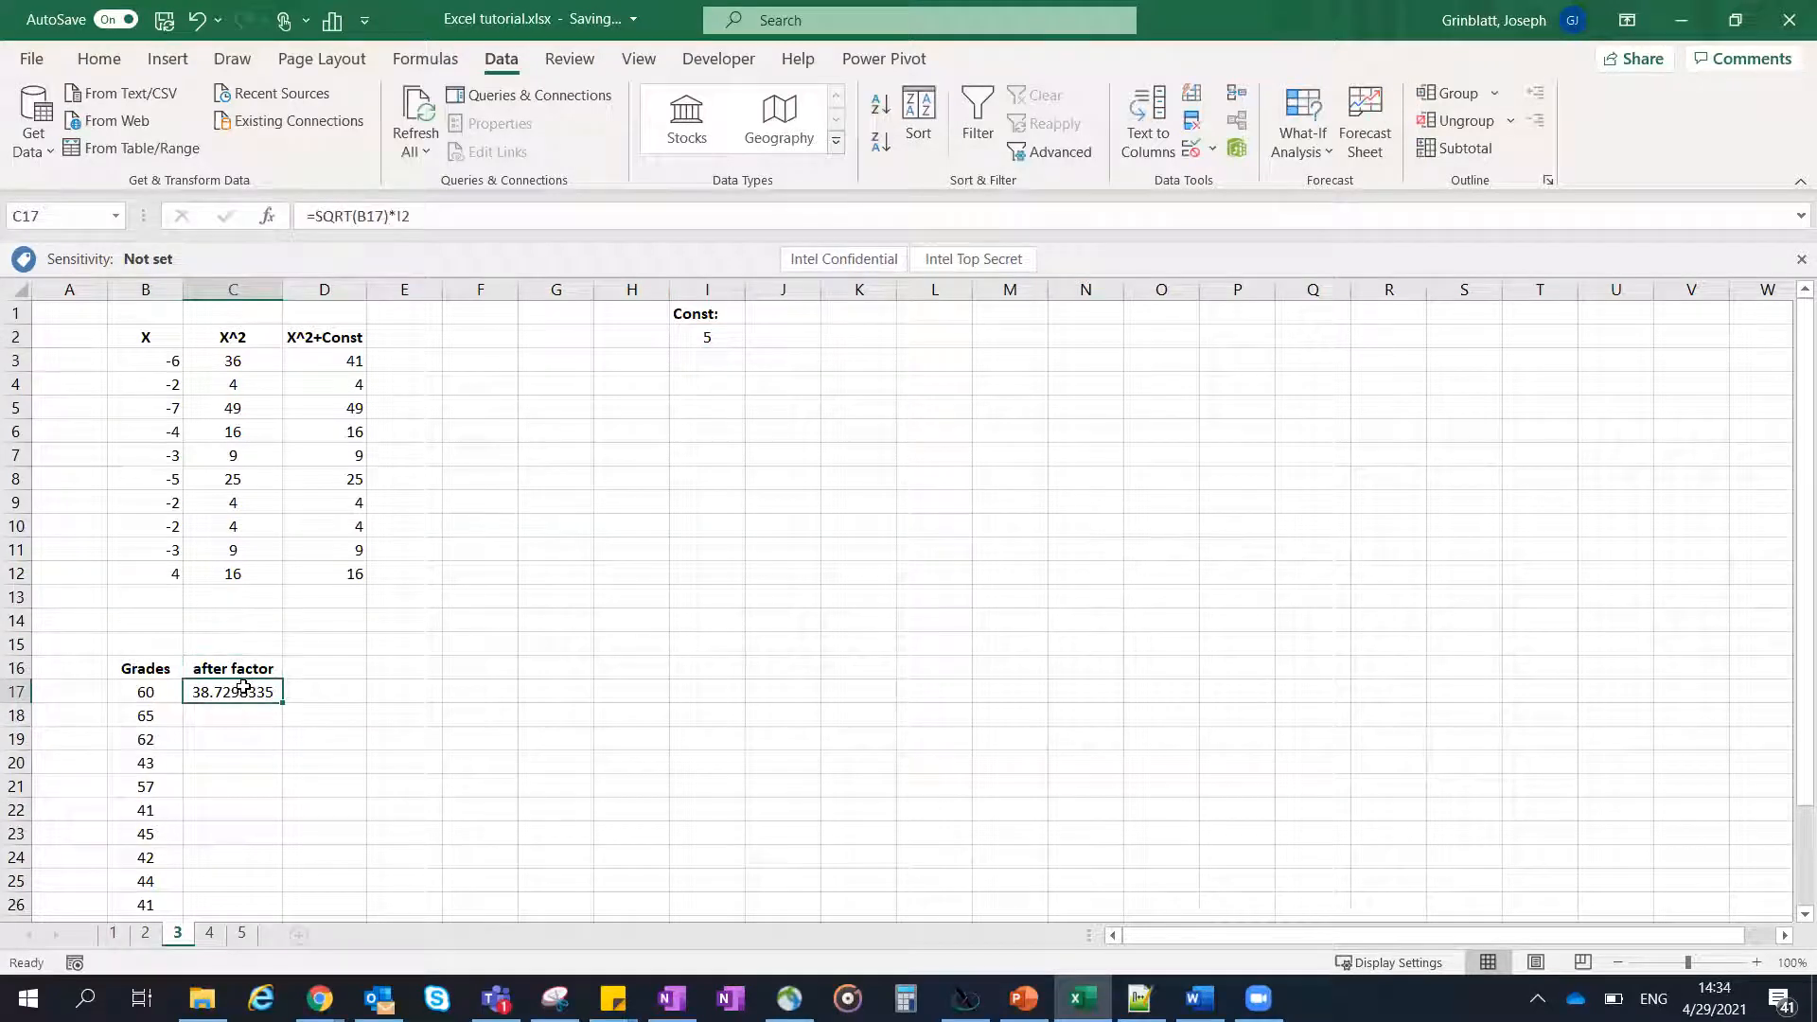
left_click(717, 338)
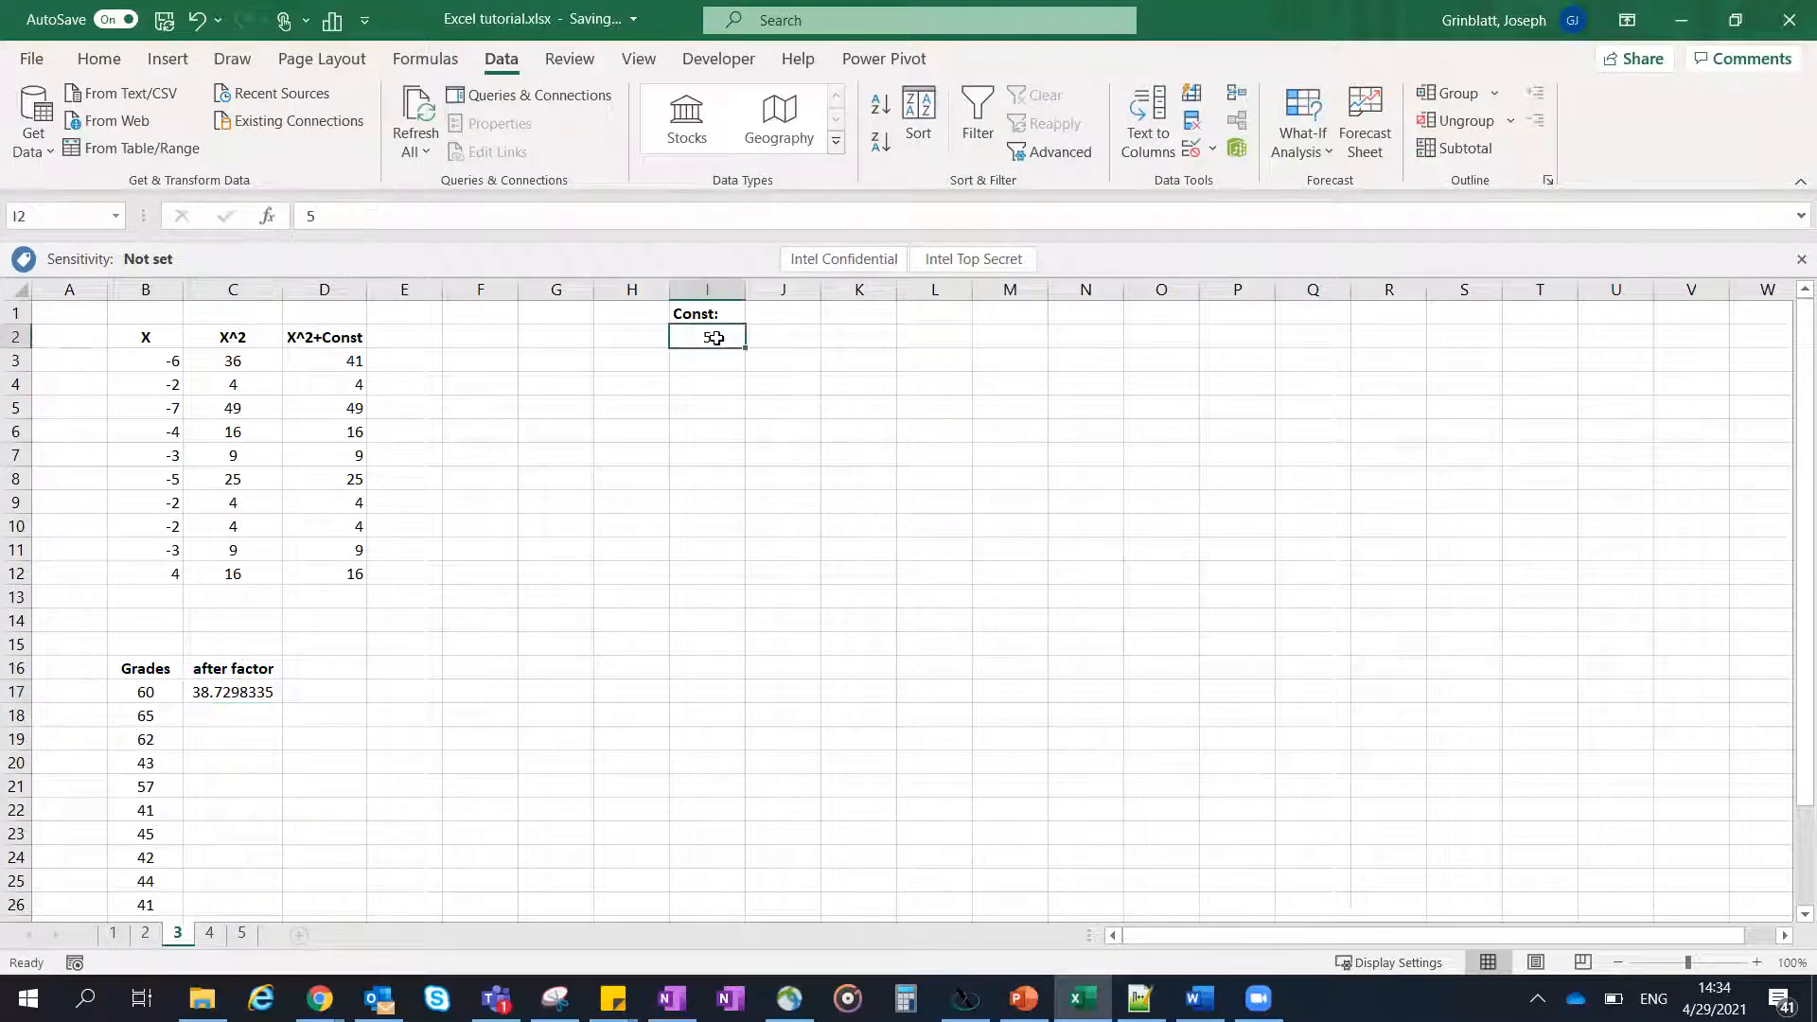
scroll(269, 606, "down", 2)
left_click(250, 547)
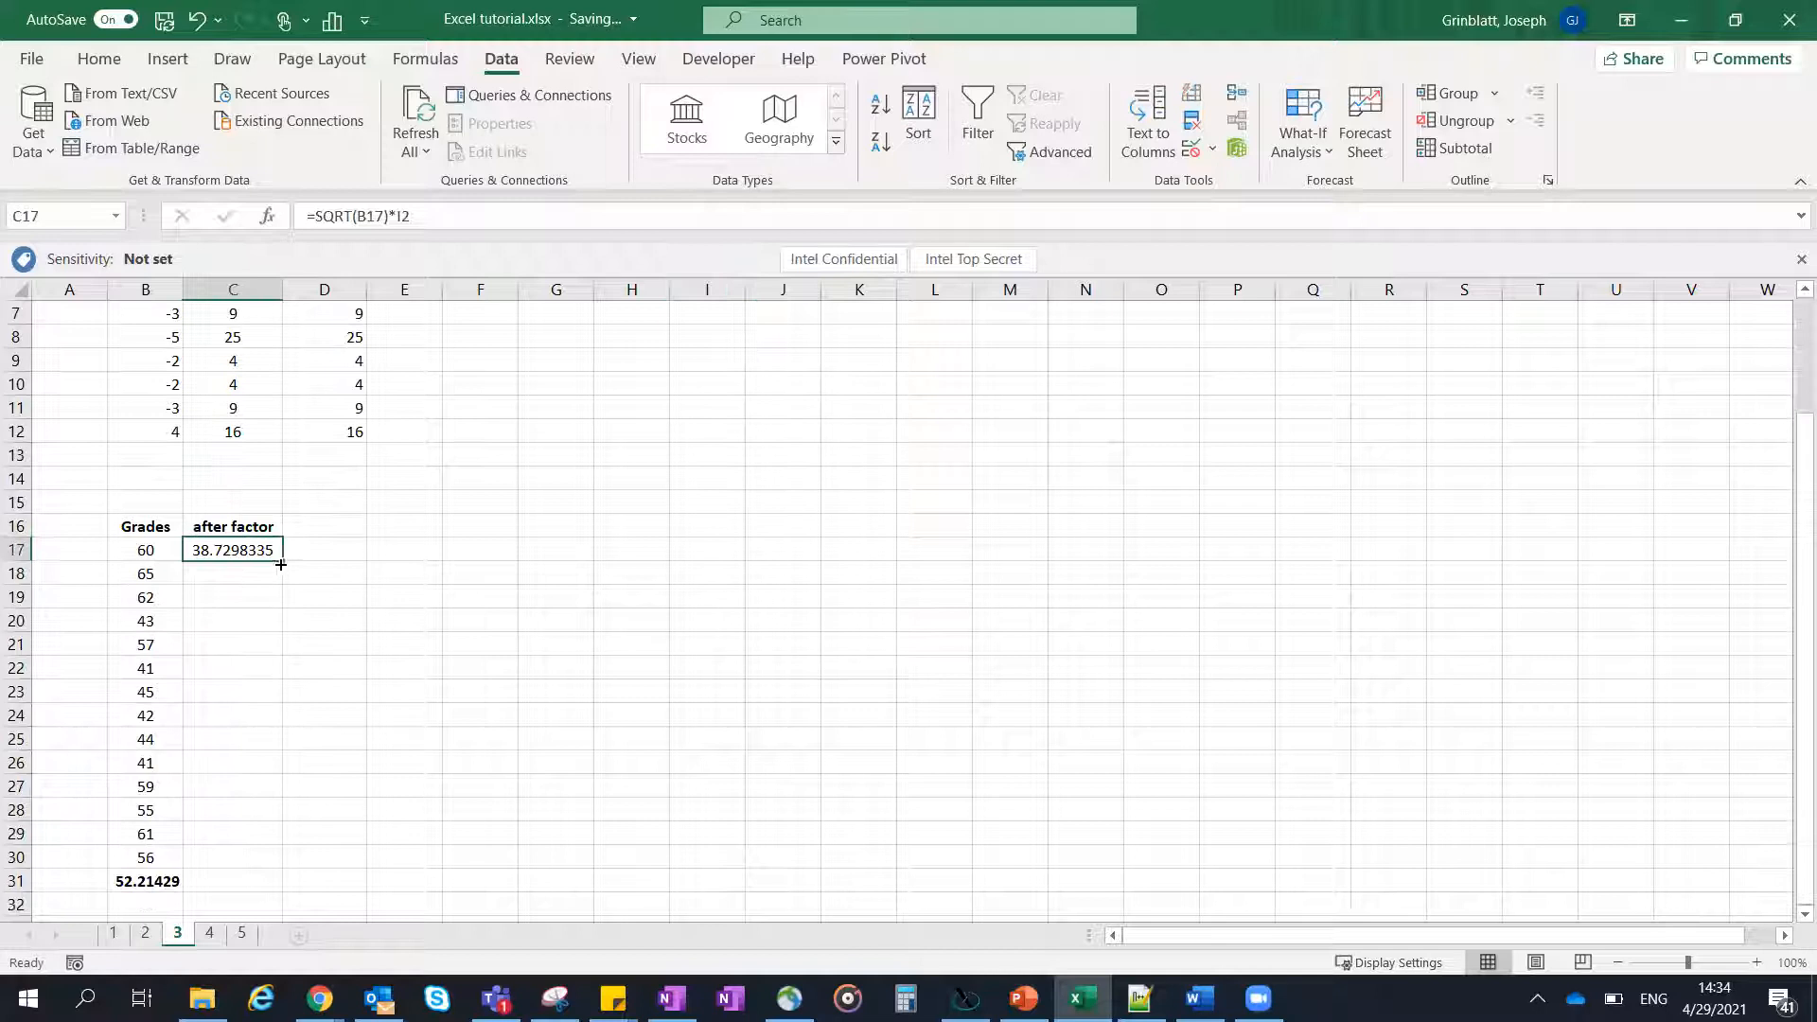
left_click_drag(281, 559, 243, 856)
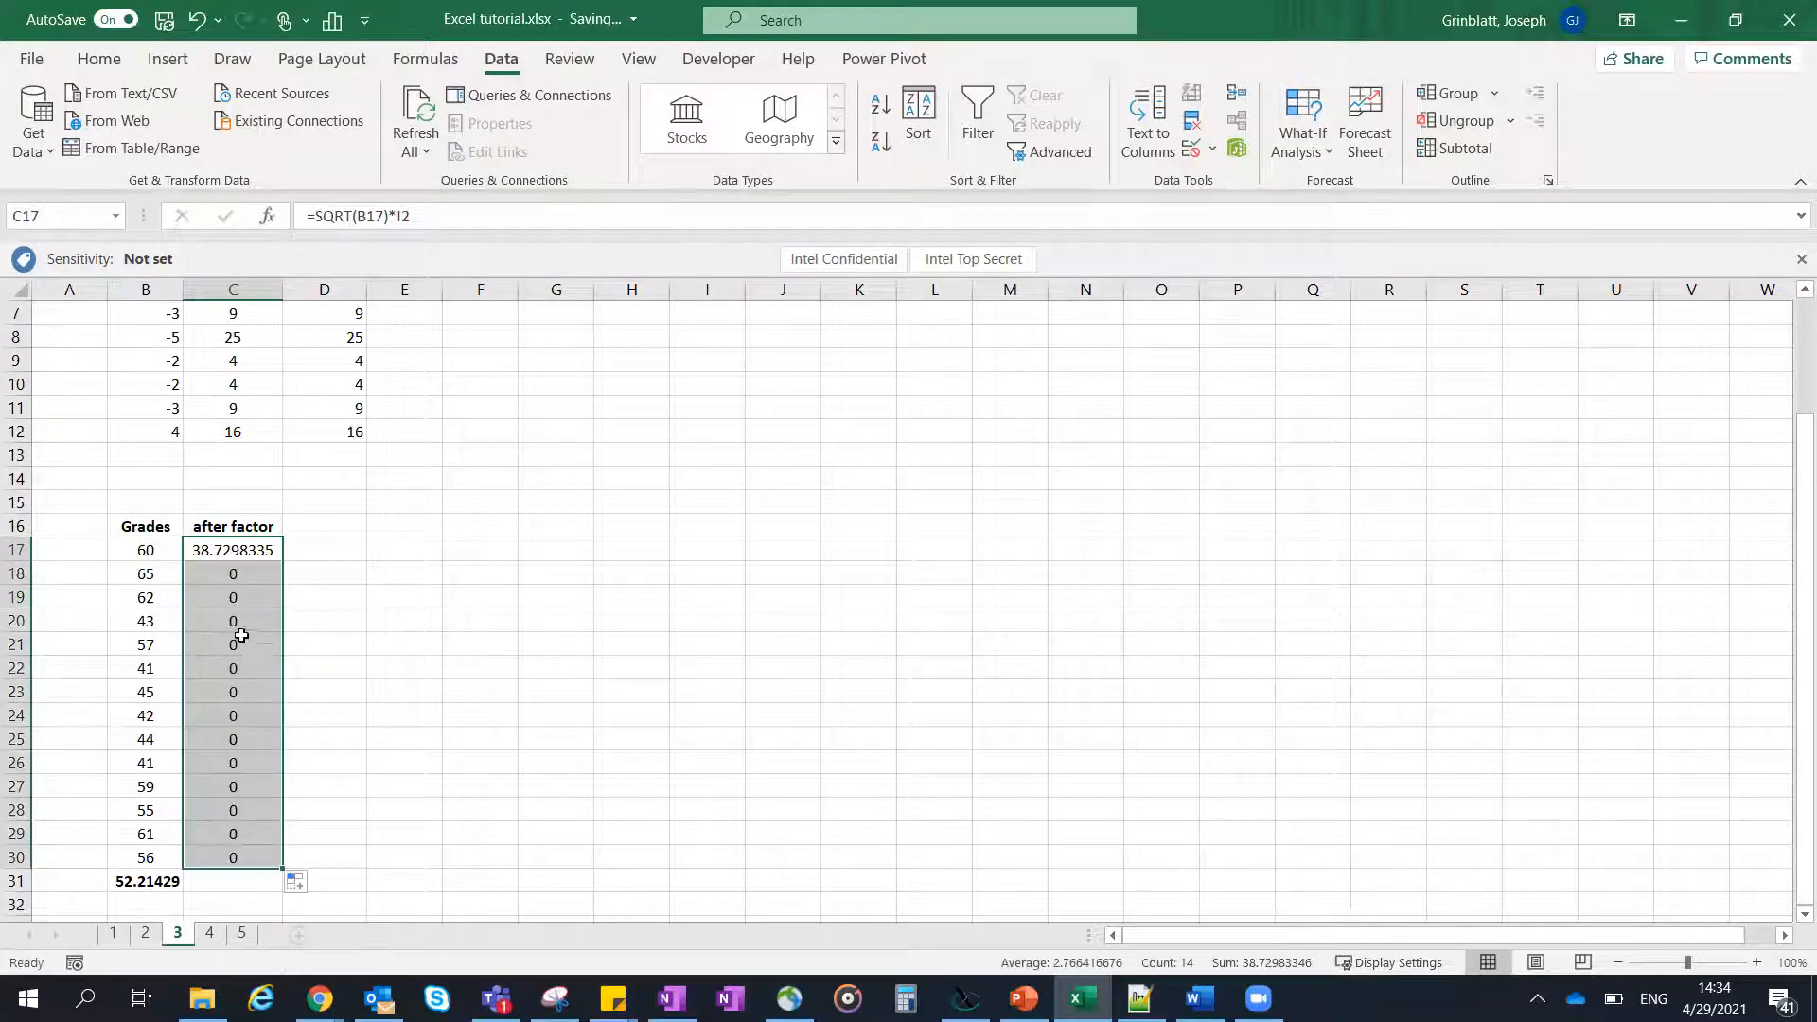
- Make the constant's reference in C17 absolute, giving =SQRT(B17)*$I$2, and autofill the formula through C30
left_click(248, 551)
left_click(398, 215)
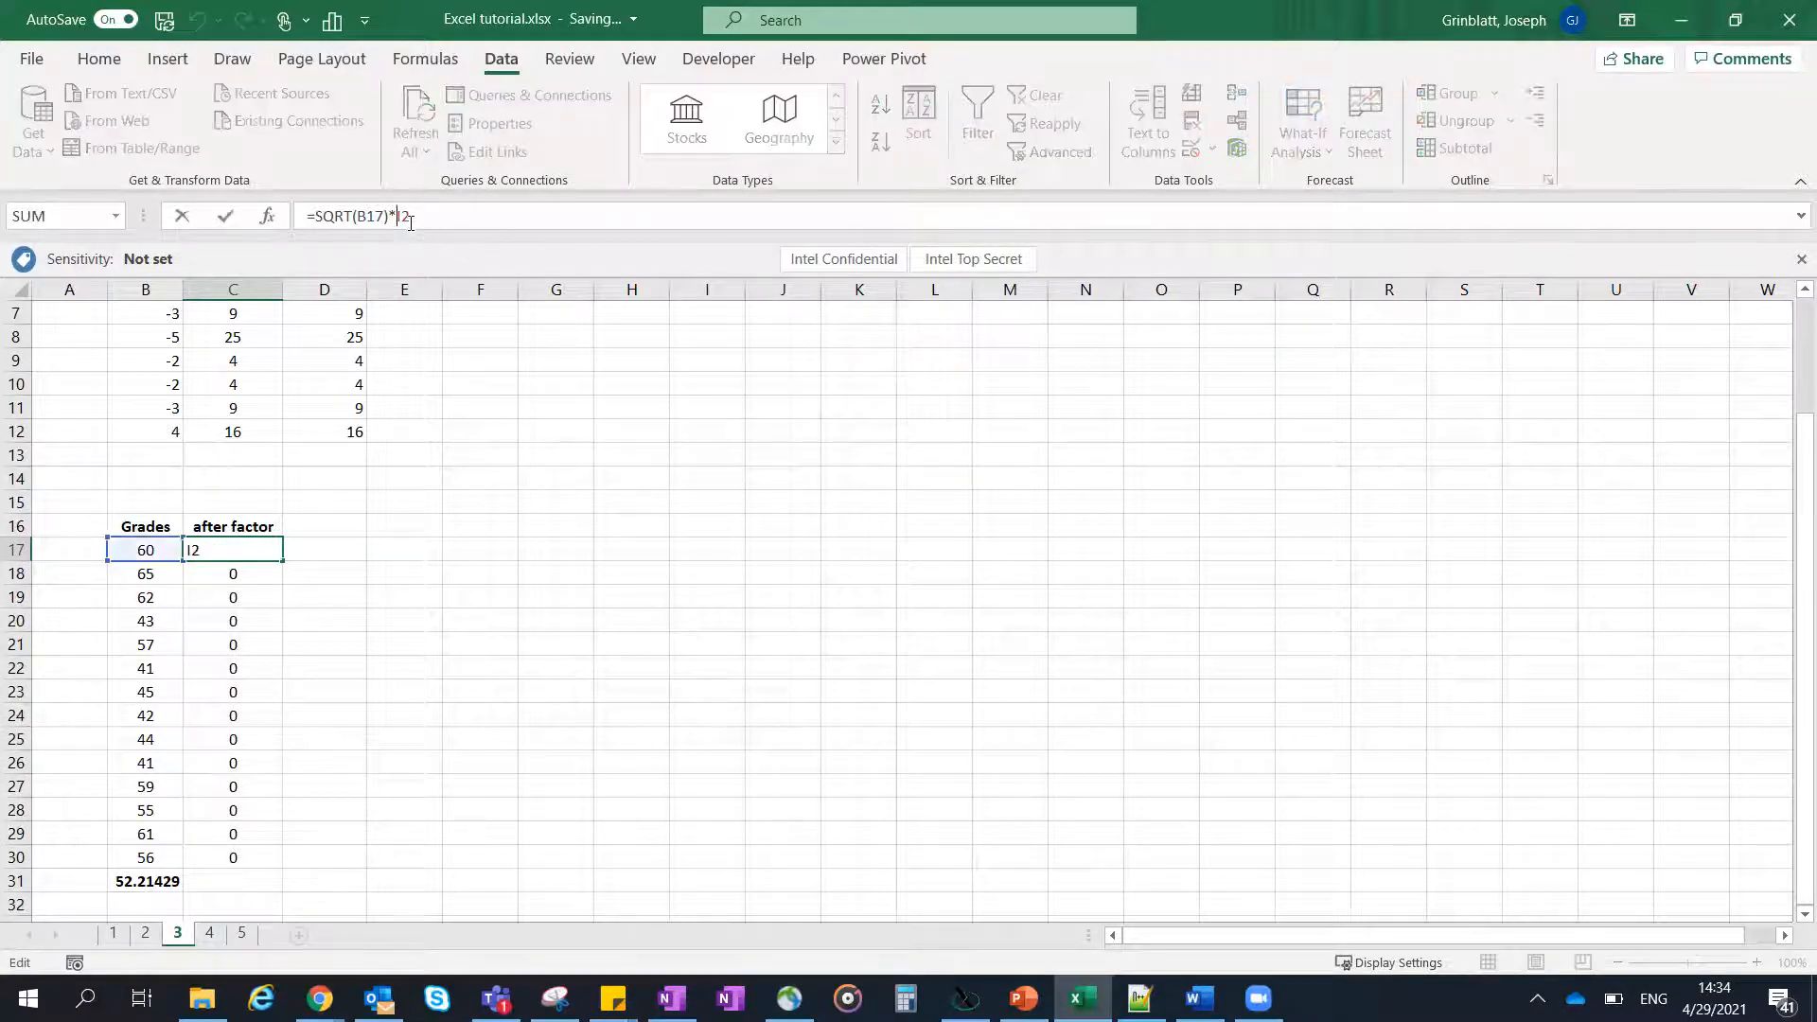
left_click_drag(409, 224, 398, 213)
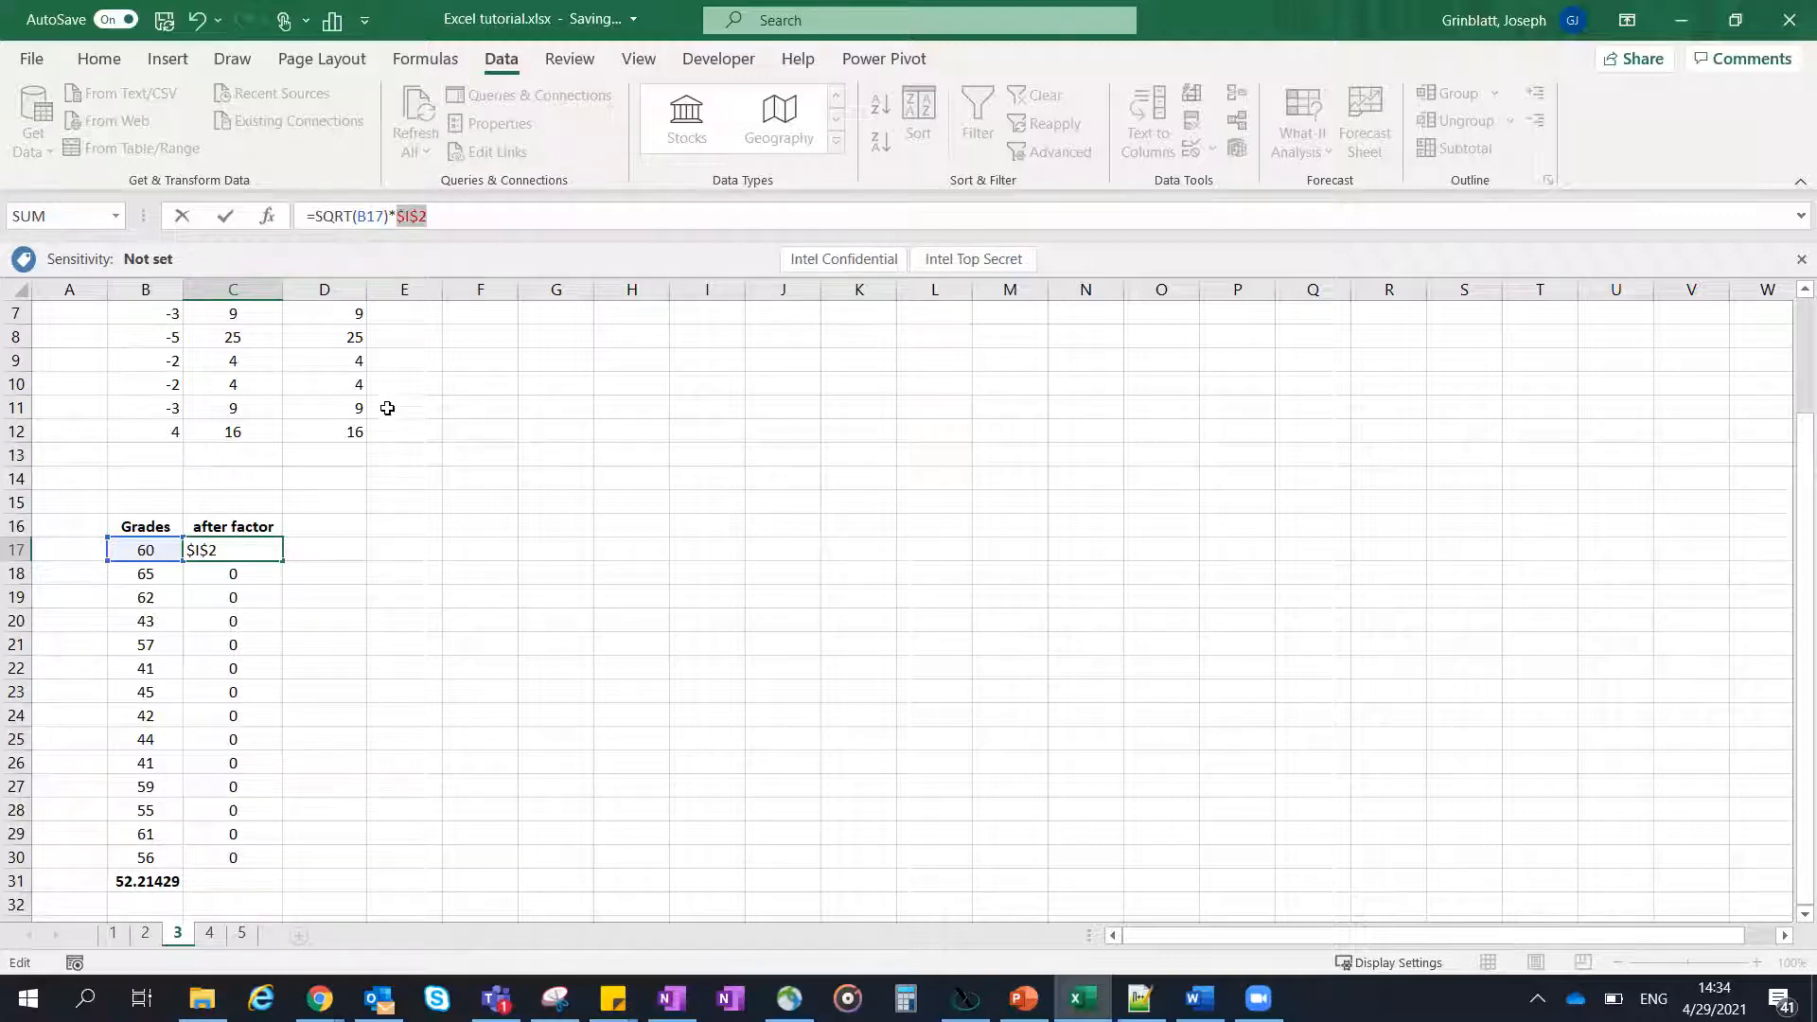
key("Return")
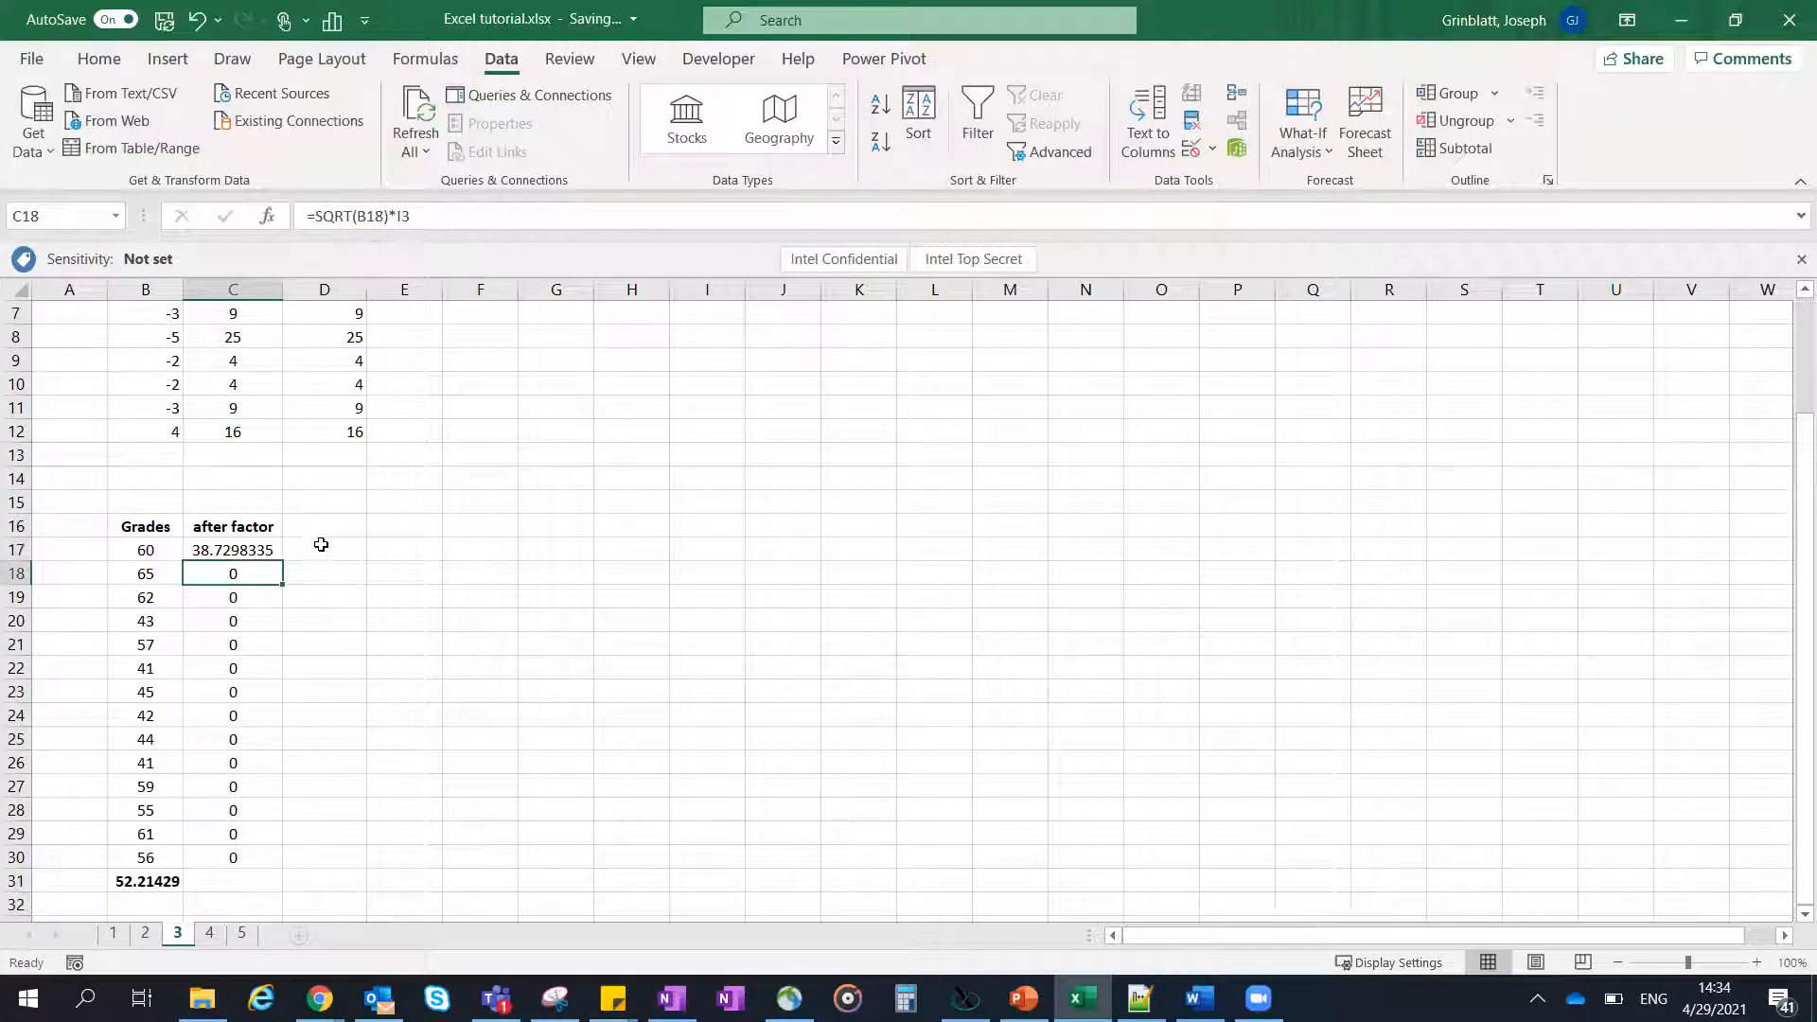
left_click(259, 549)
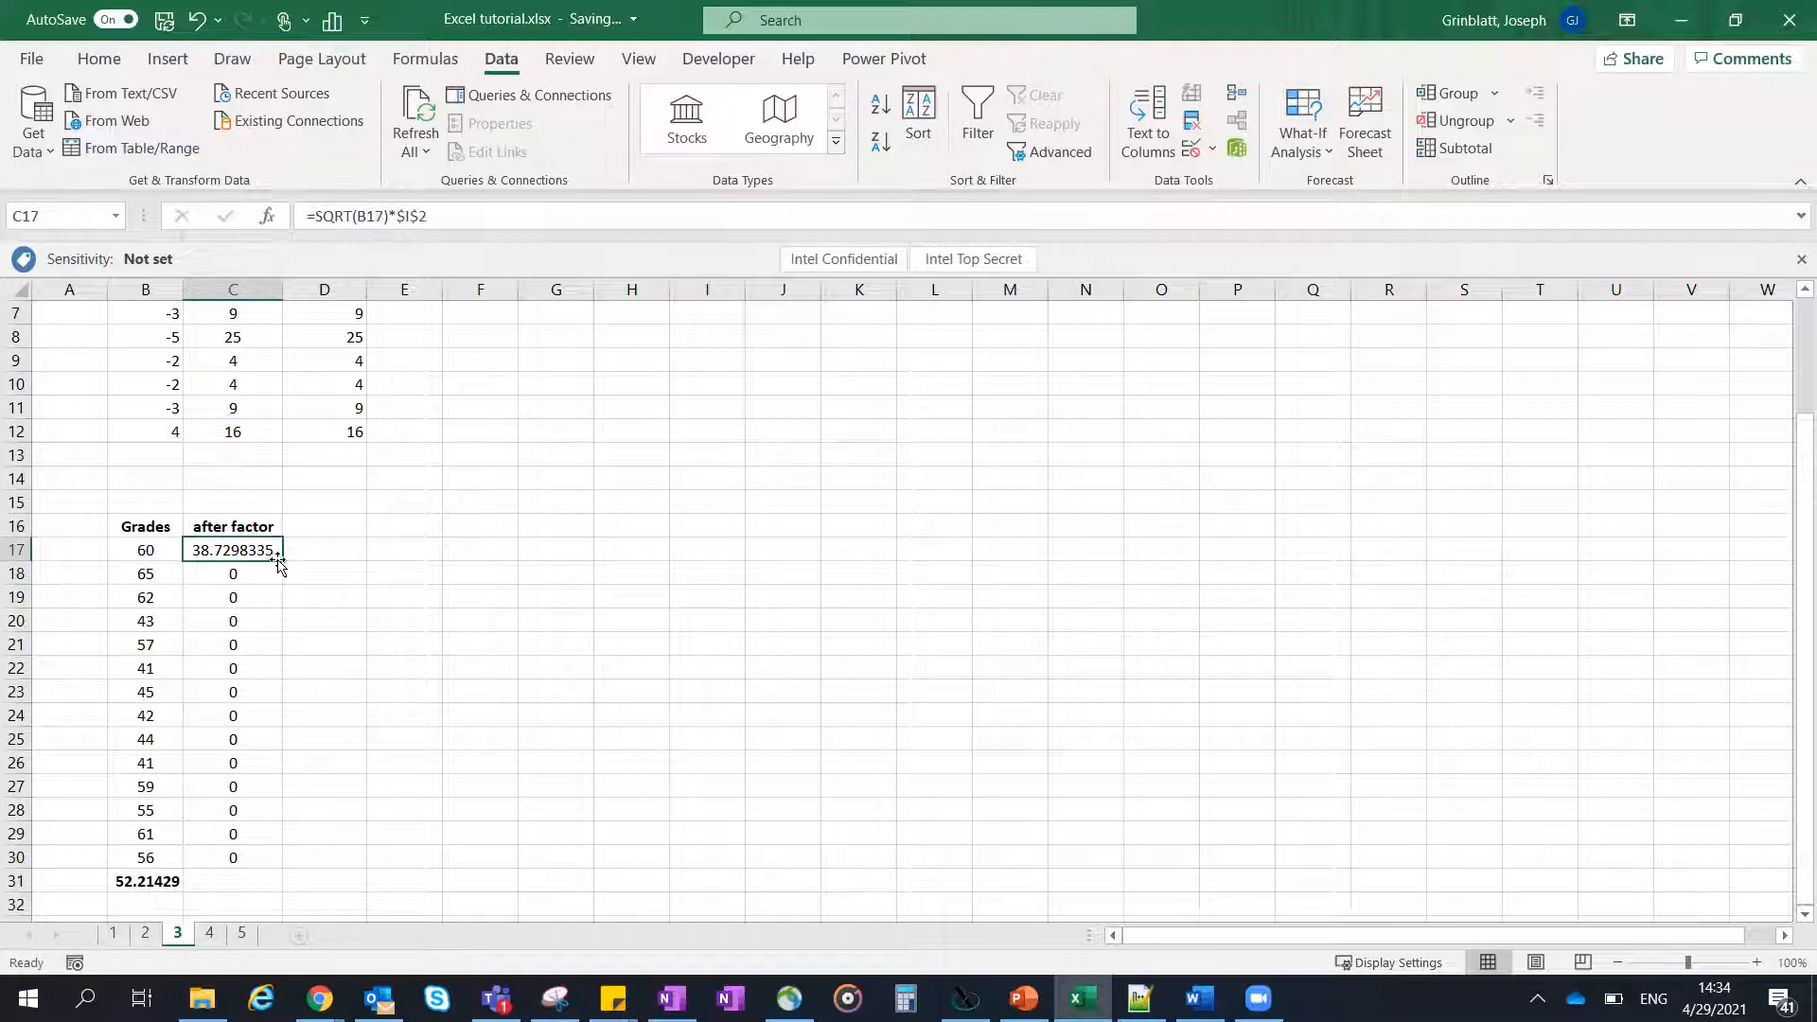
left_click_drag(281, 561, 237, 863)
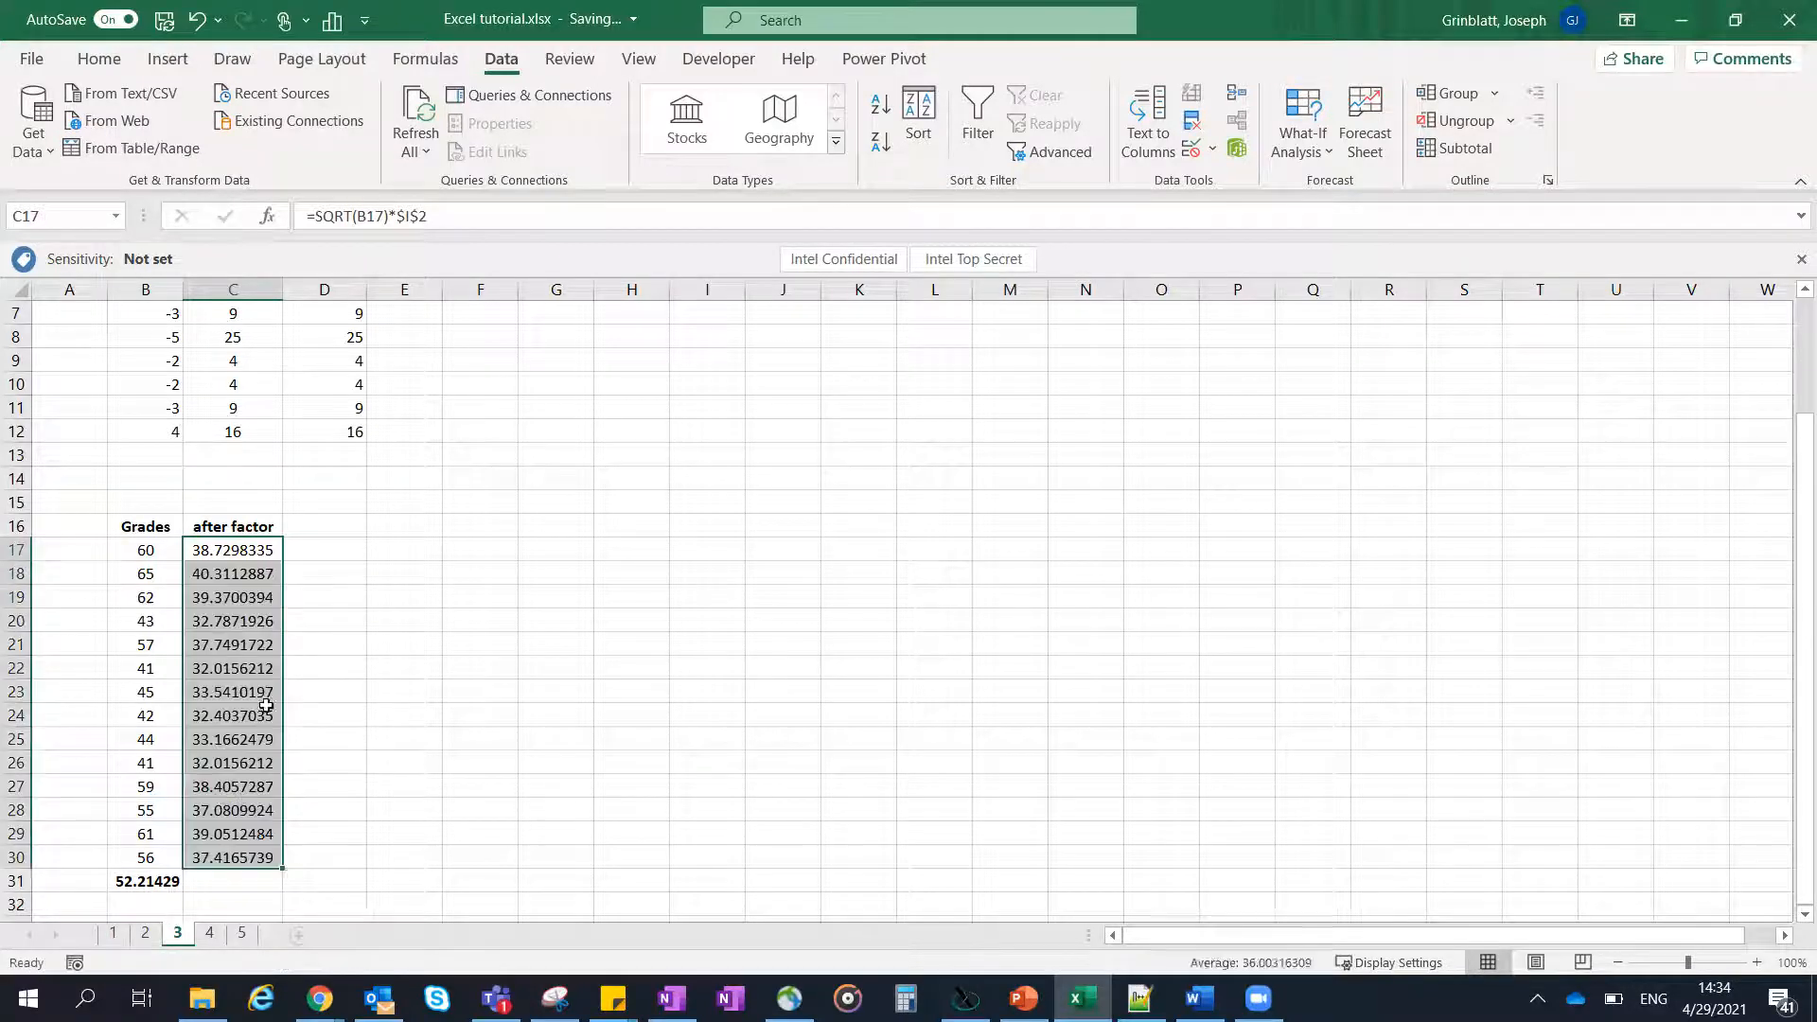
- Autofill the average formula from B31 into C31 to average the after factor column
scroll(248, 625, "down", 1)
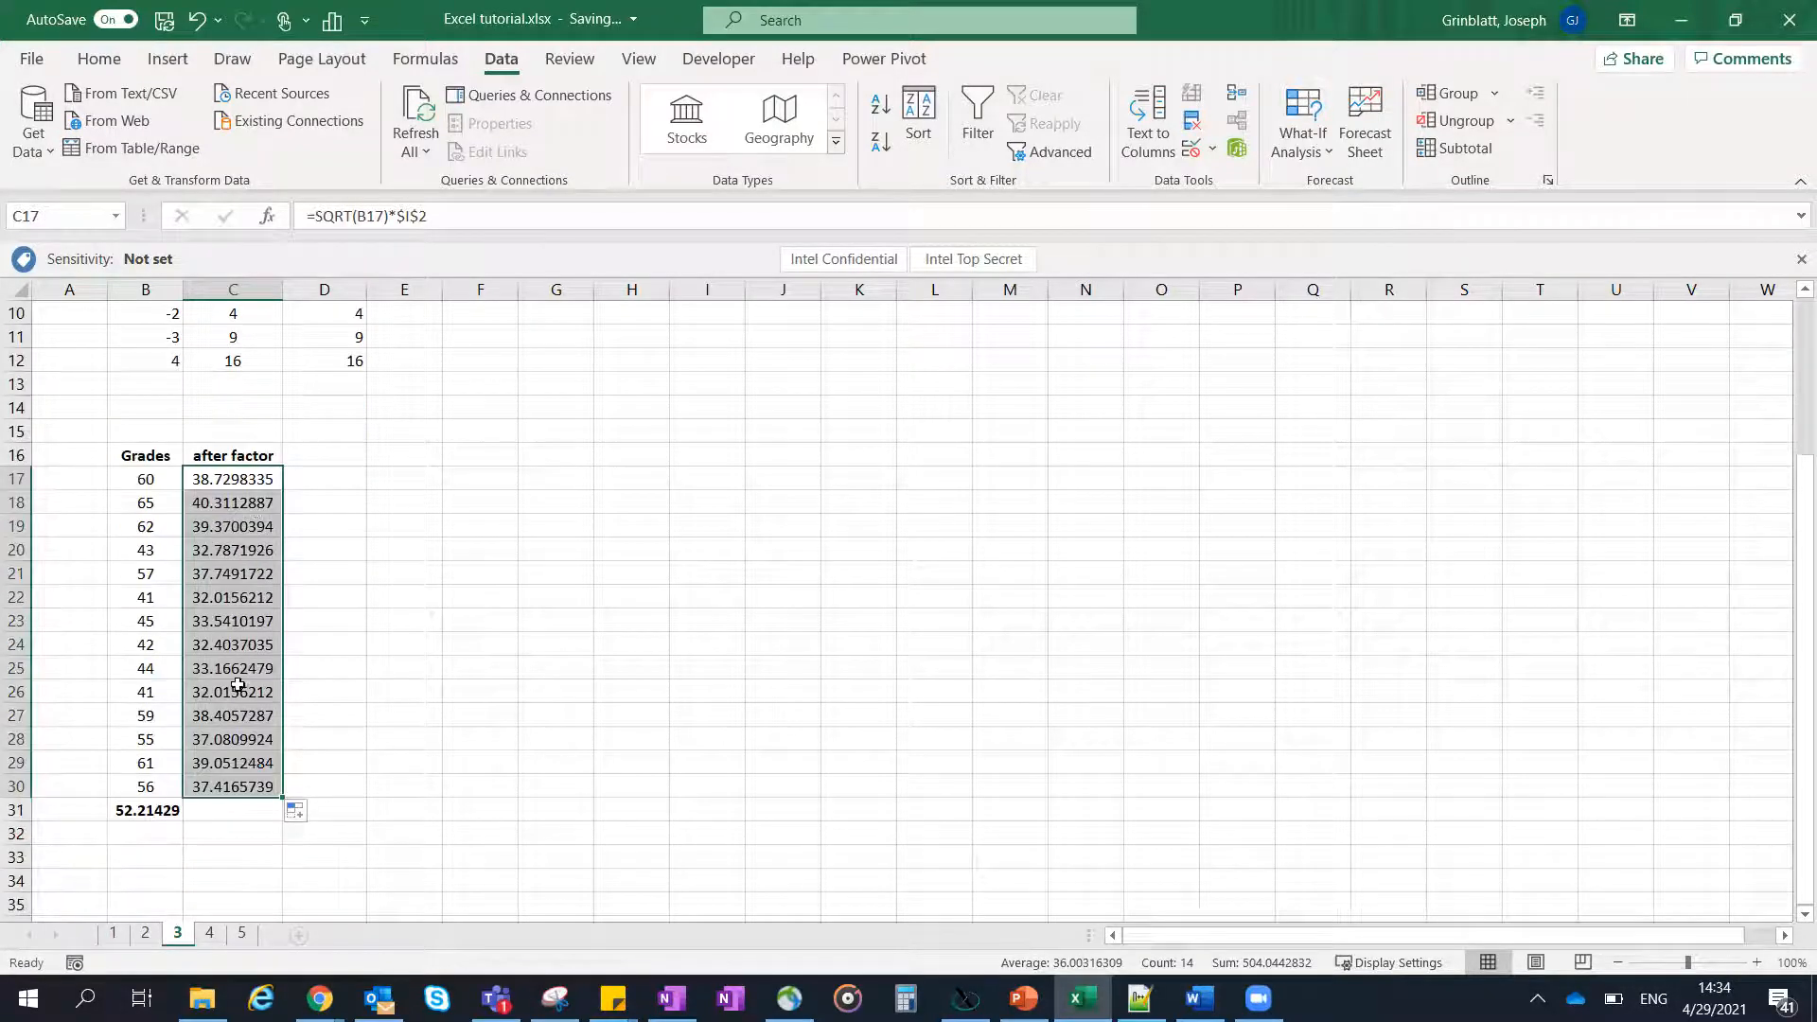
left_click(238, 810)
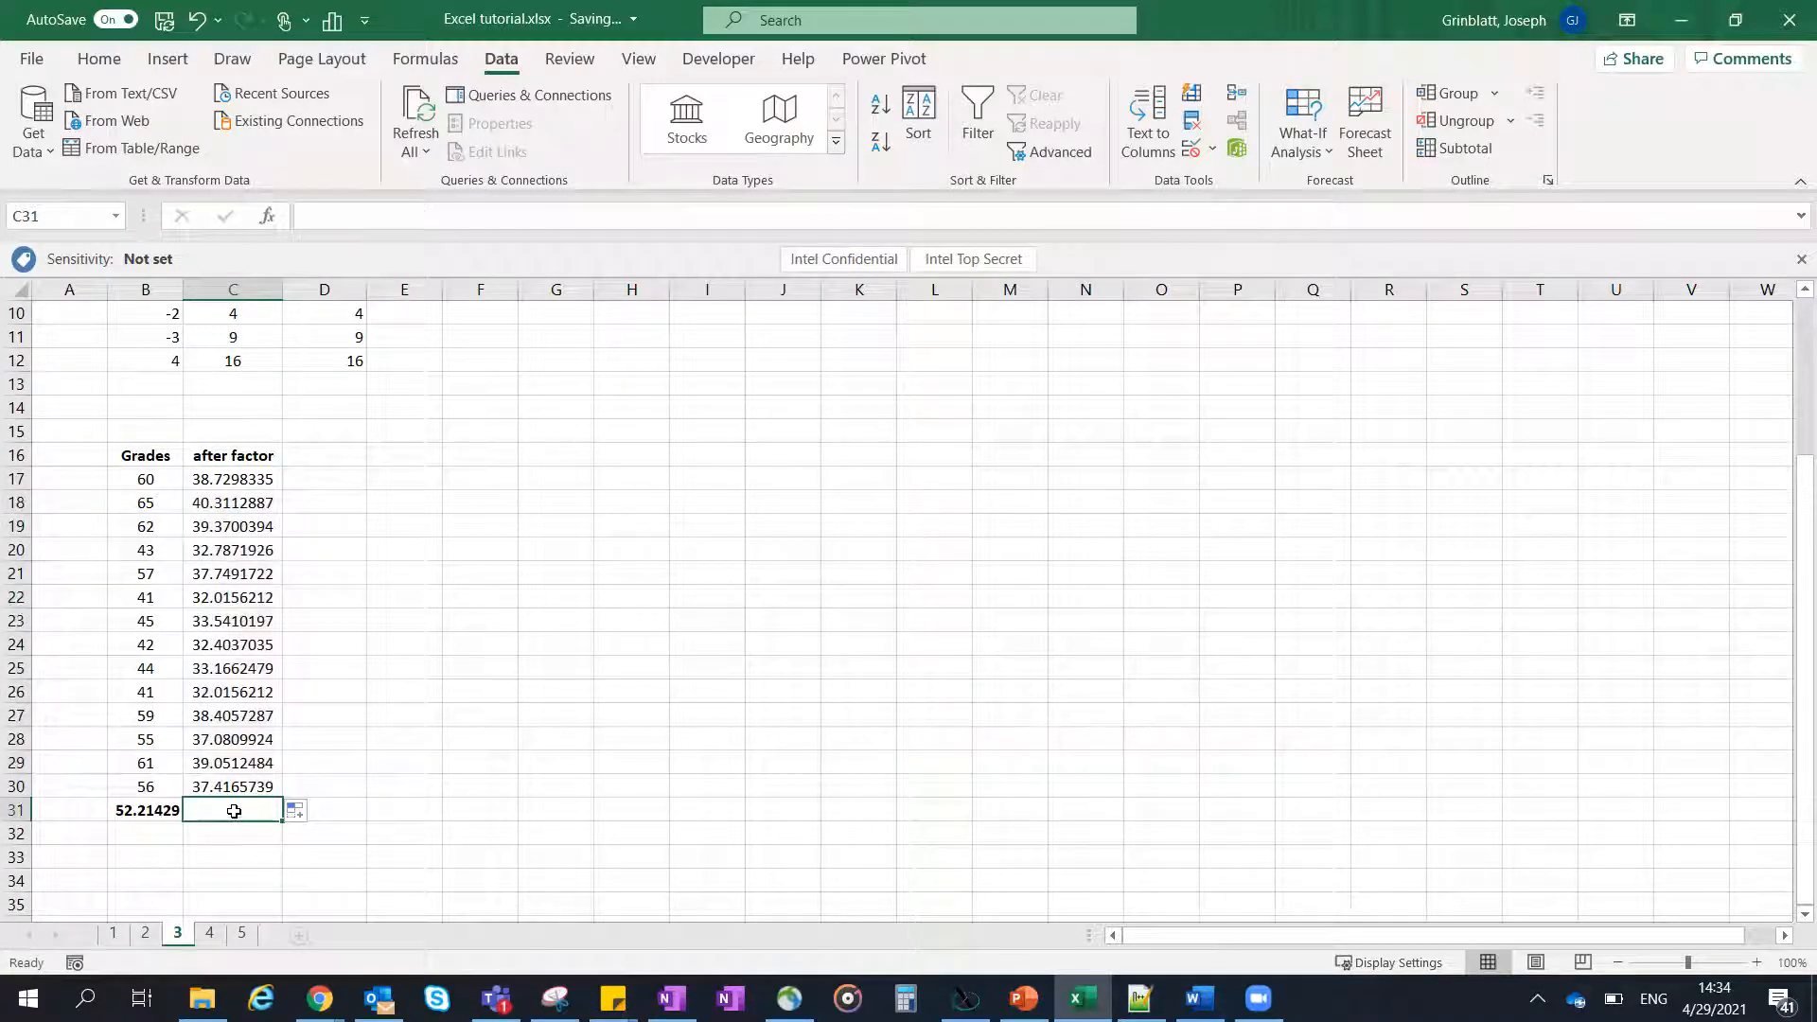
left_click(171, 810)
left_click_drag(183, 822, 254, 825)
left_click(245, 816)
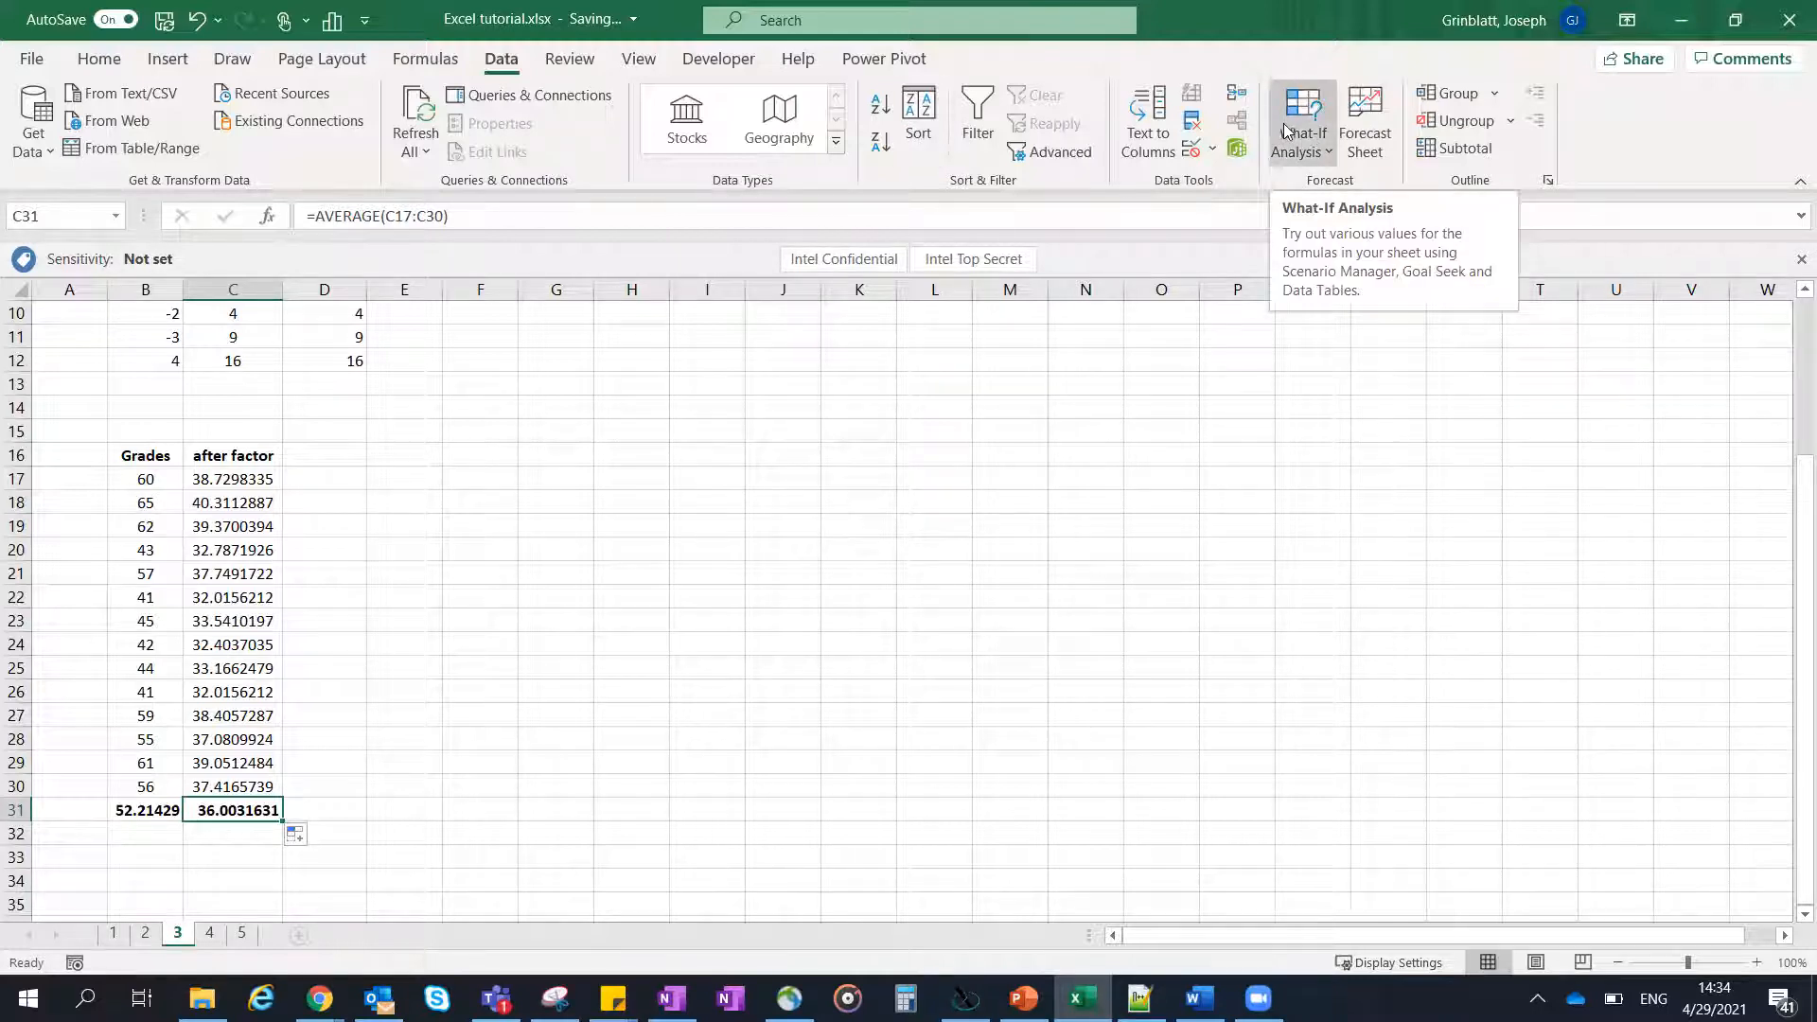
- Start a Goal Seek on the average in C31 with a target value of 80
left_click(1311, 140)
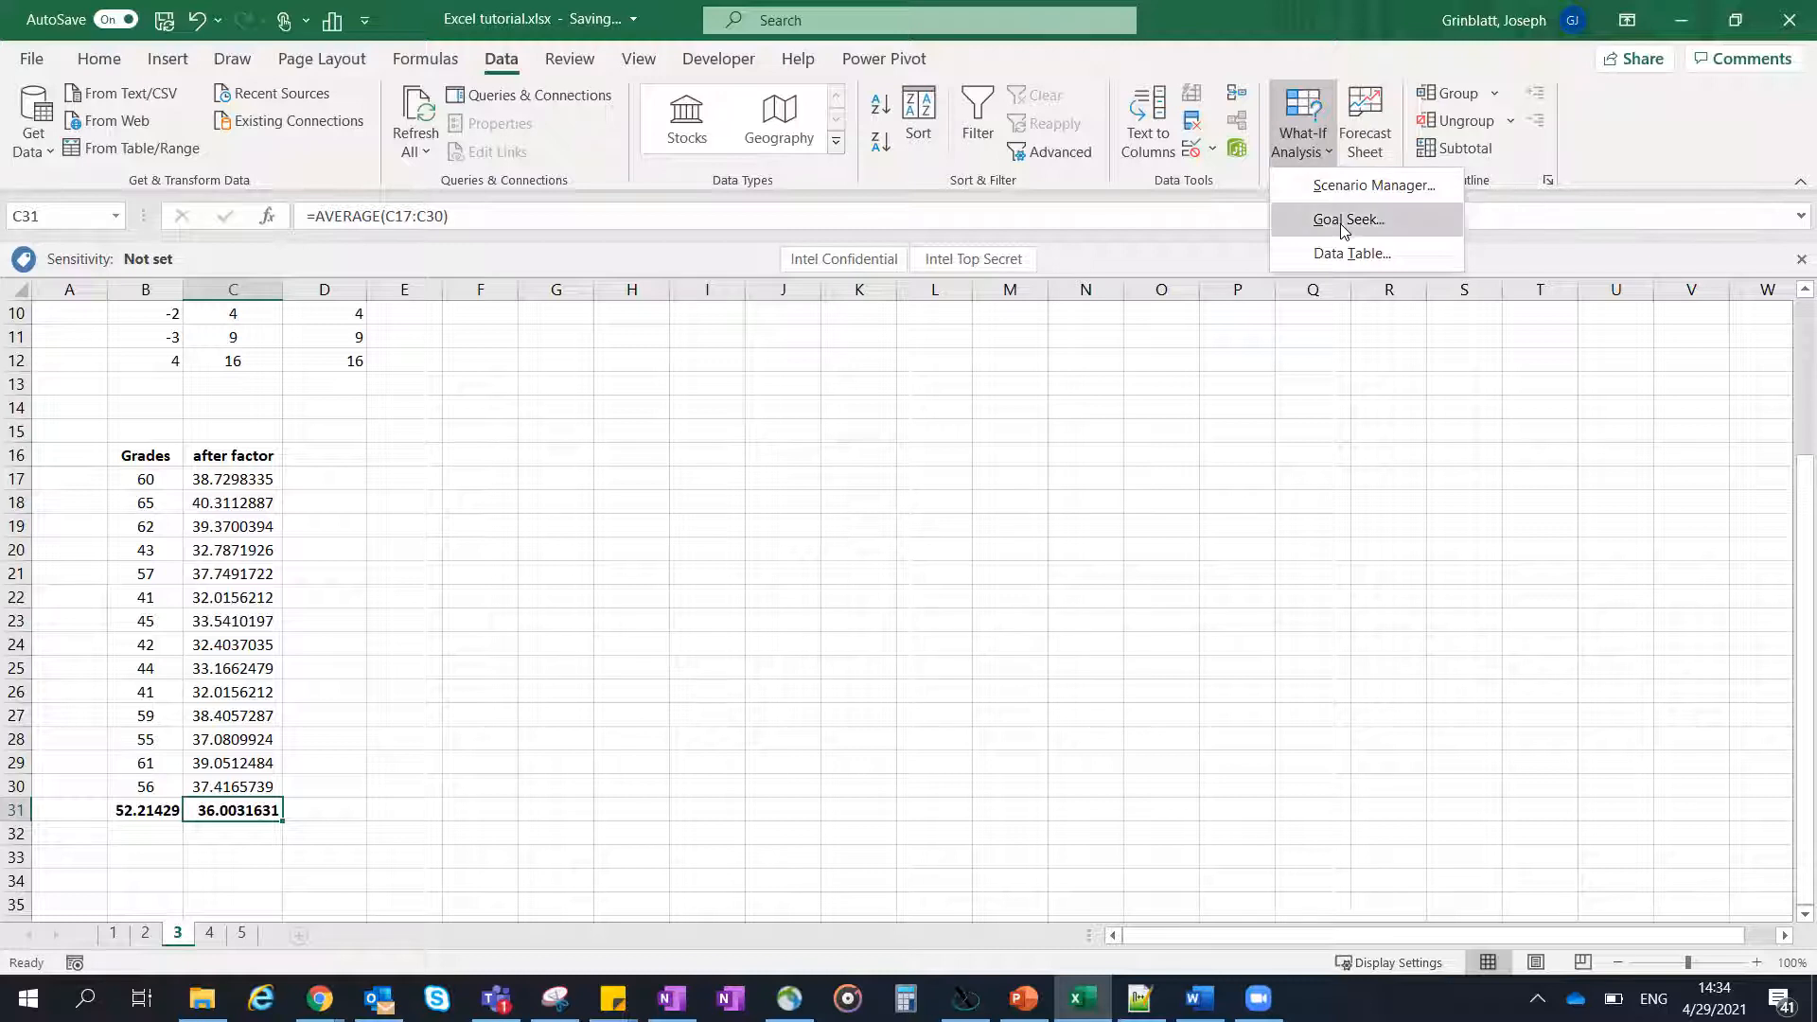
left_click(1349, 219)
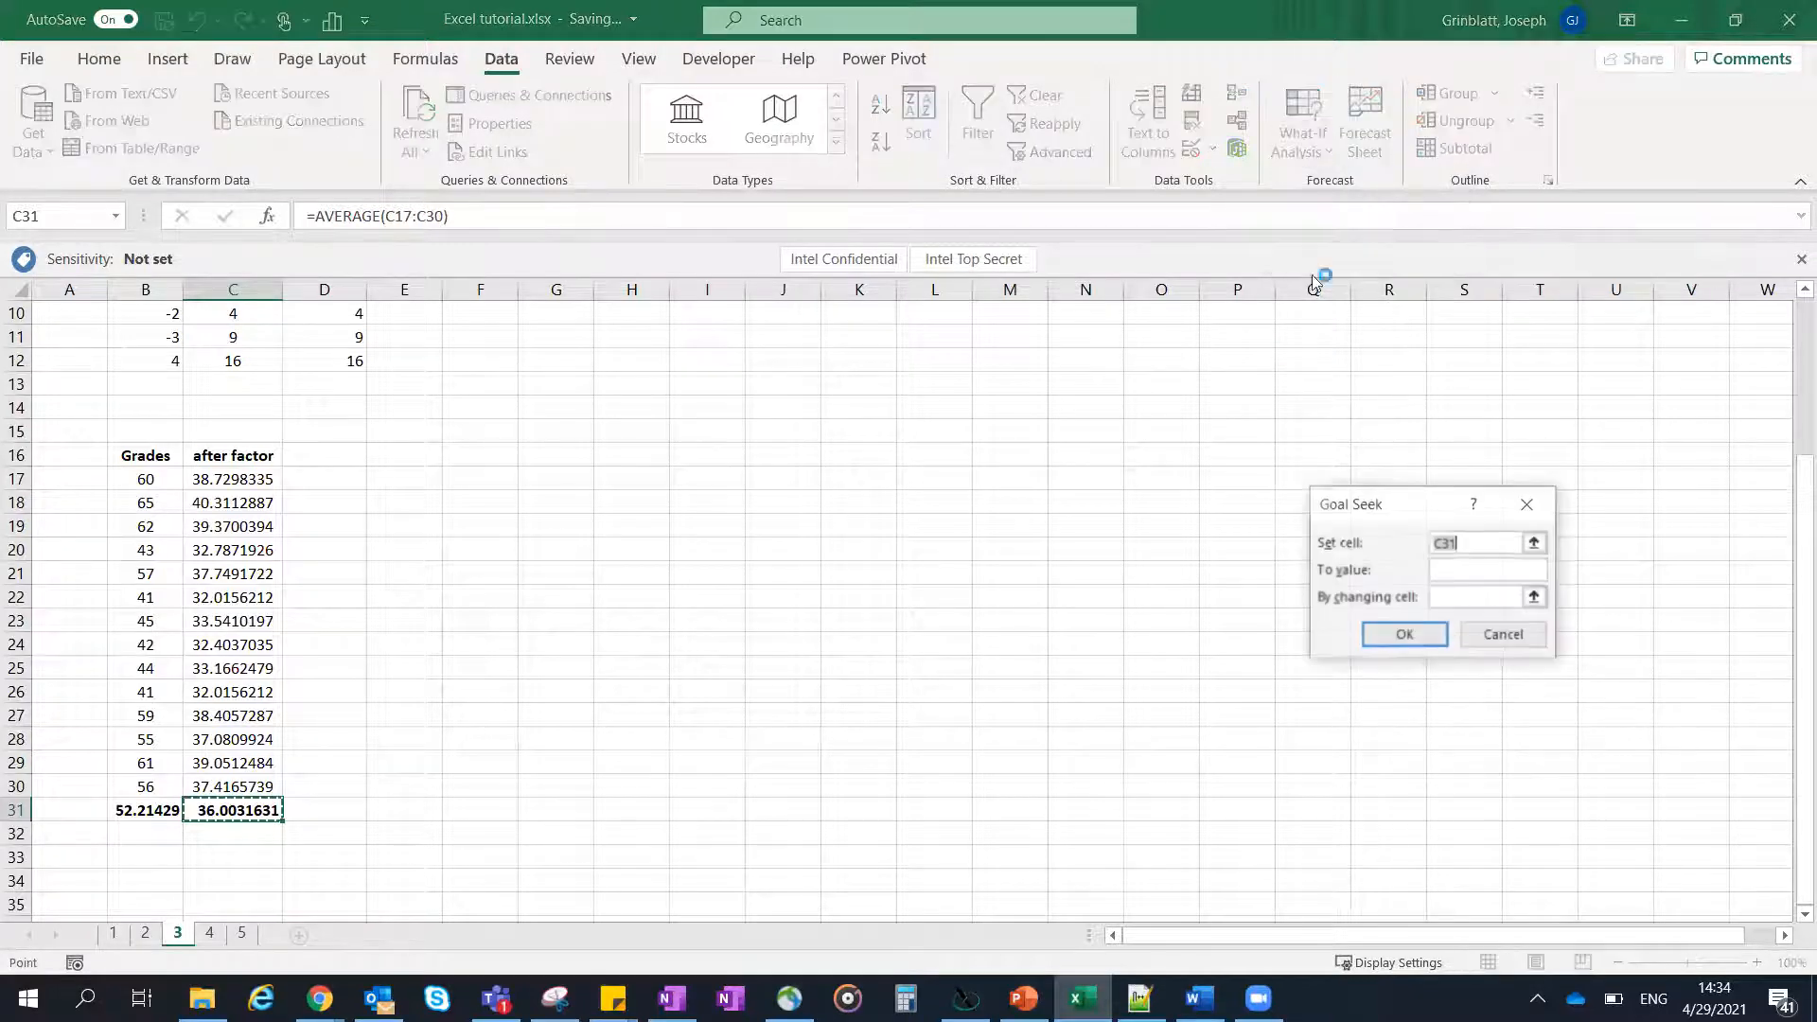
left_click_drag(1380, 504, 1062, 511)
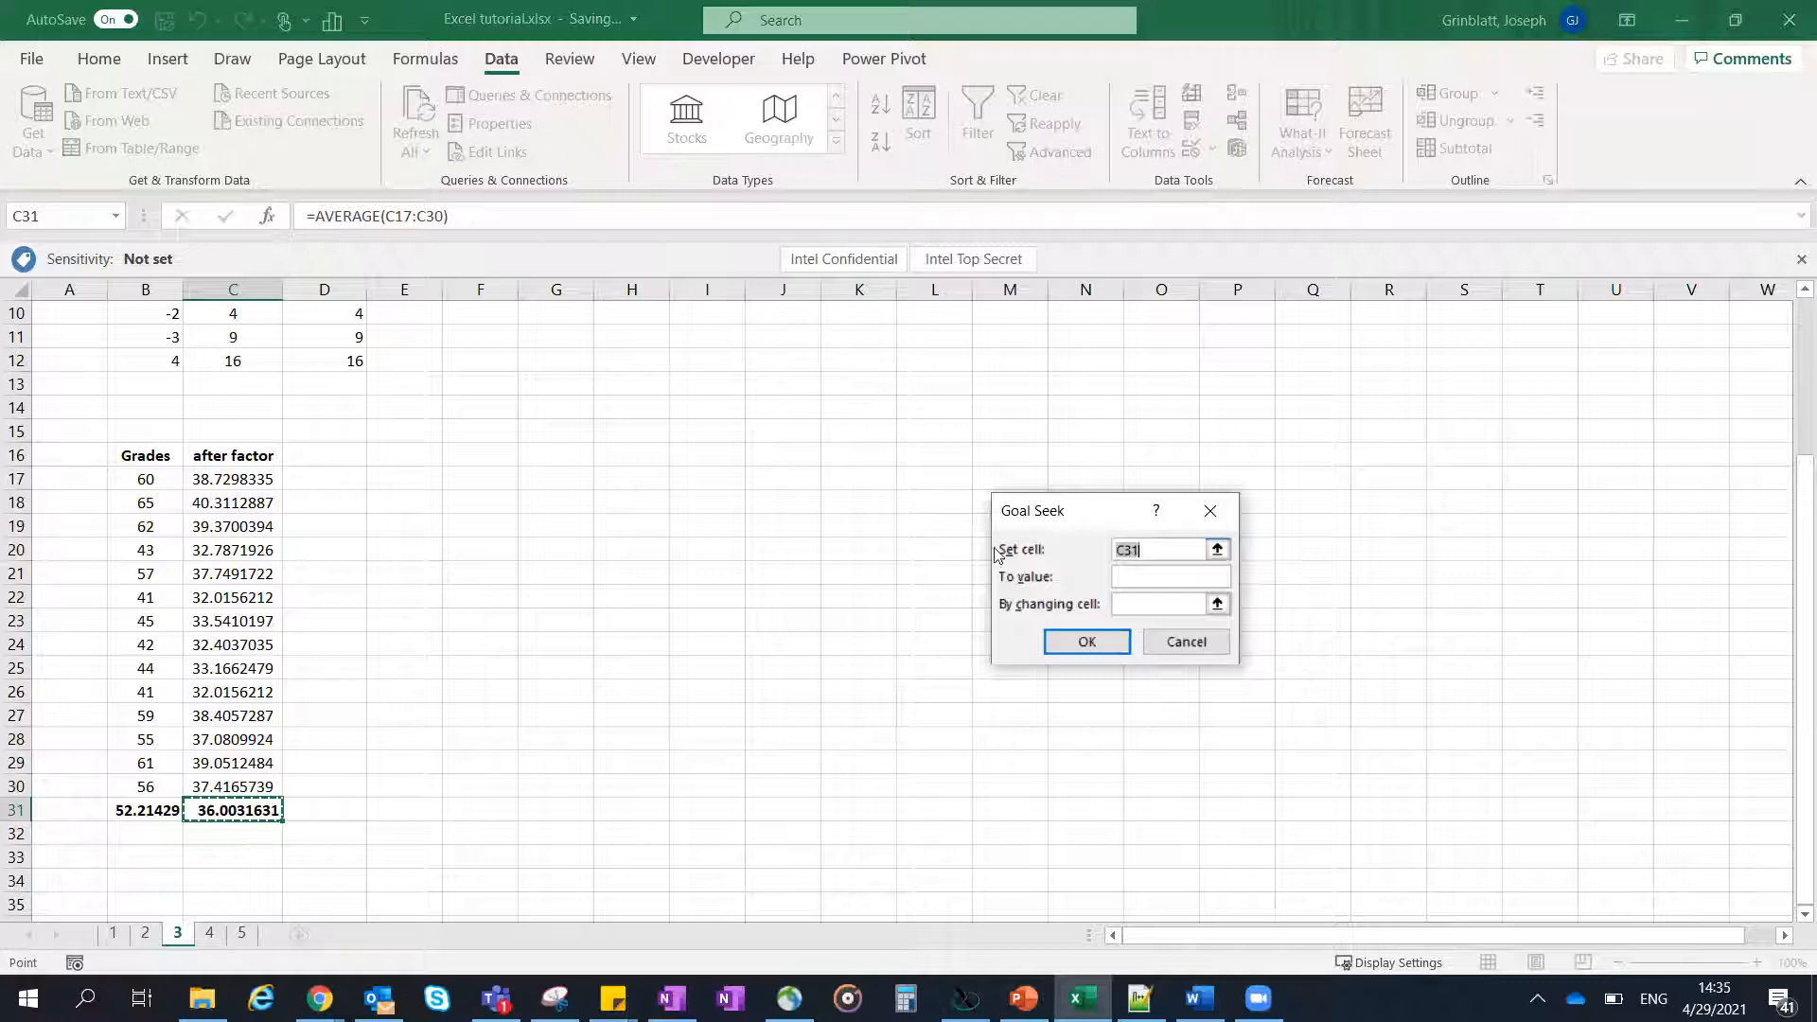
left_click(1147, 579)
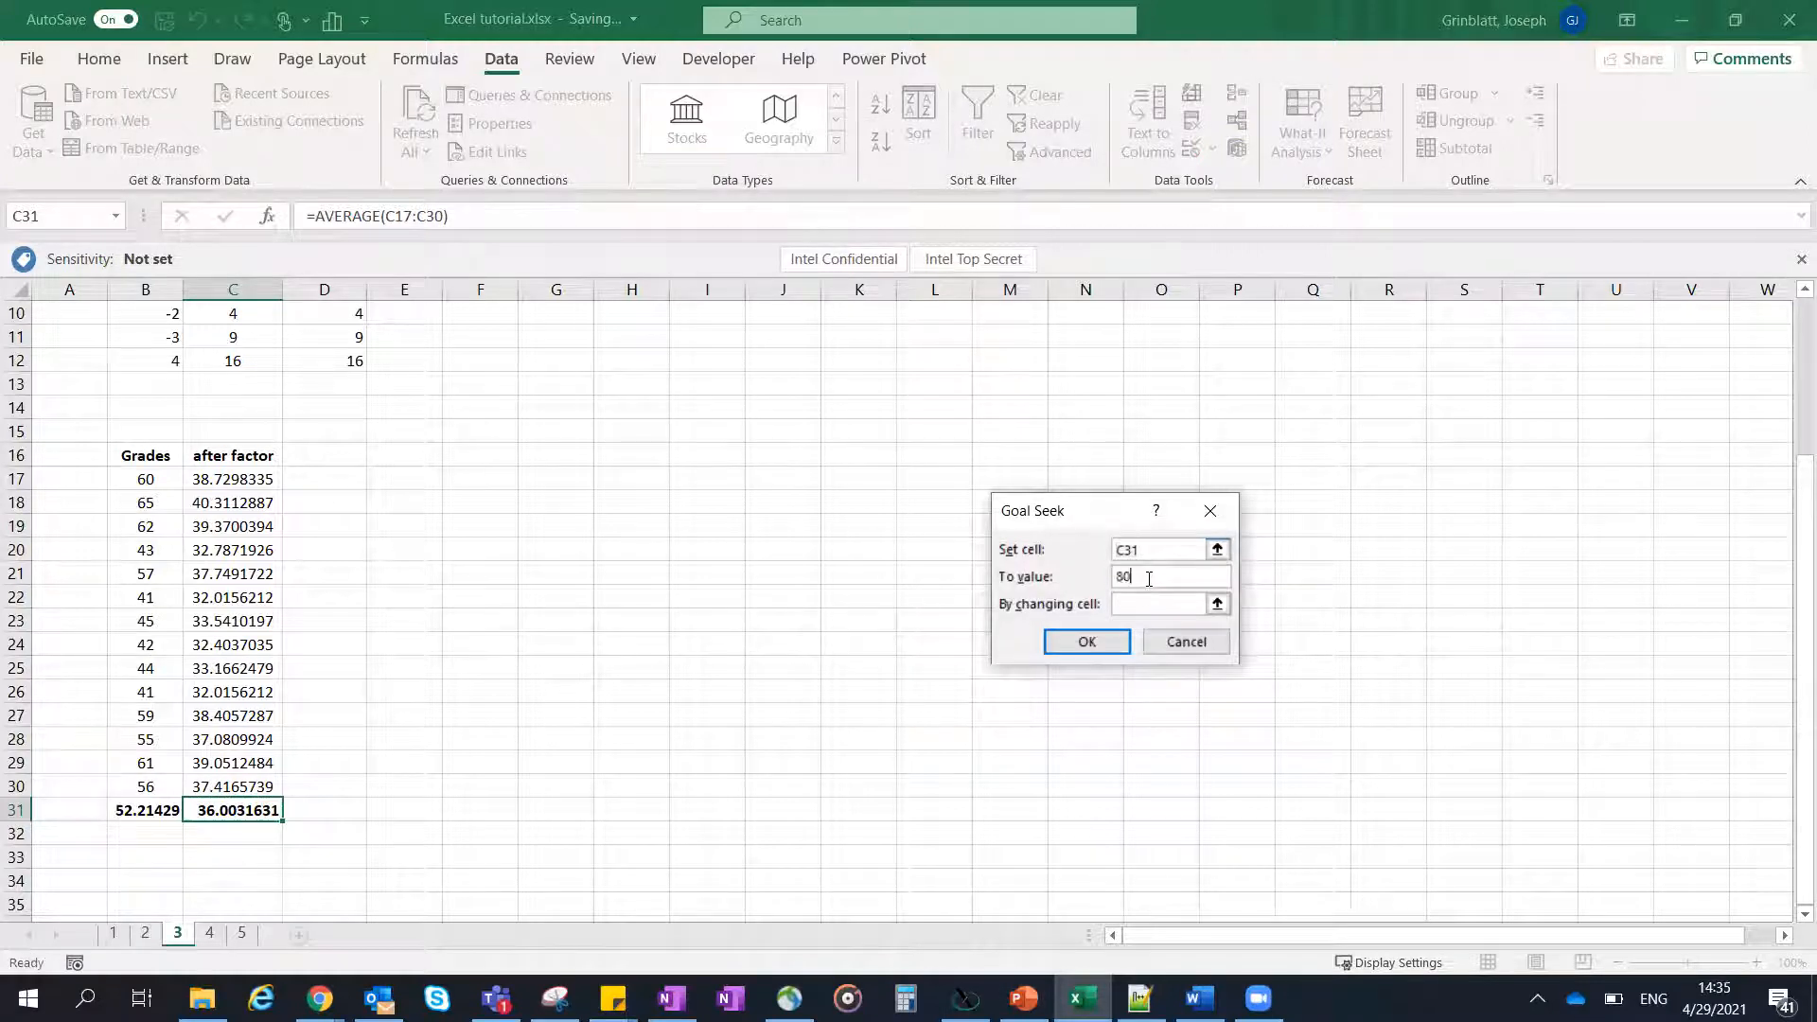
- Choose the constant in I2 as the changing cell, run Goal Seek, accept the solution and inspect I2
scroll(698, 544, "up", 3)
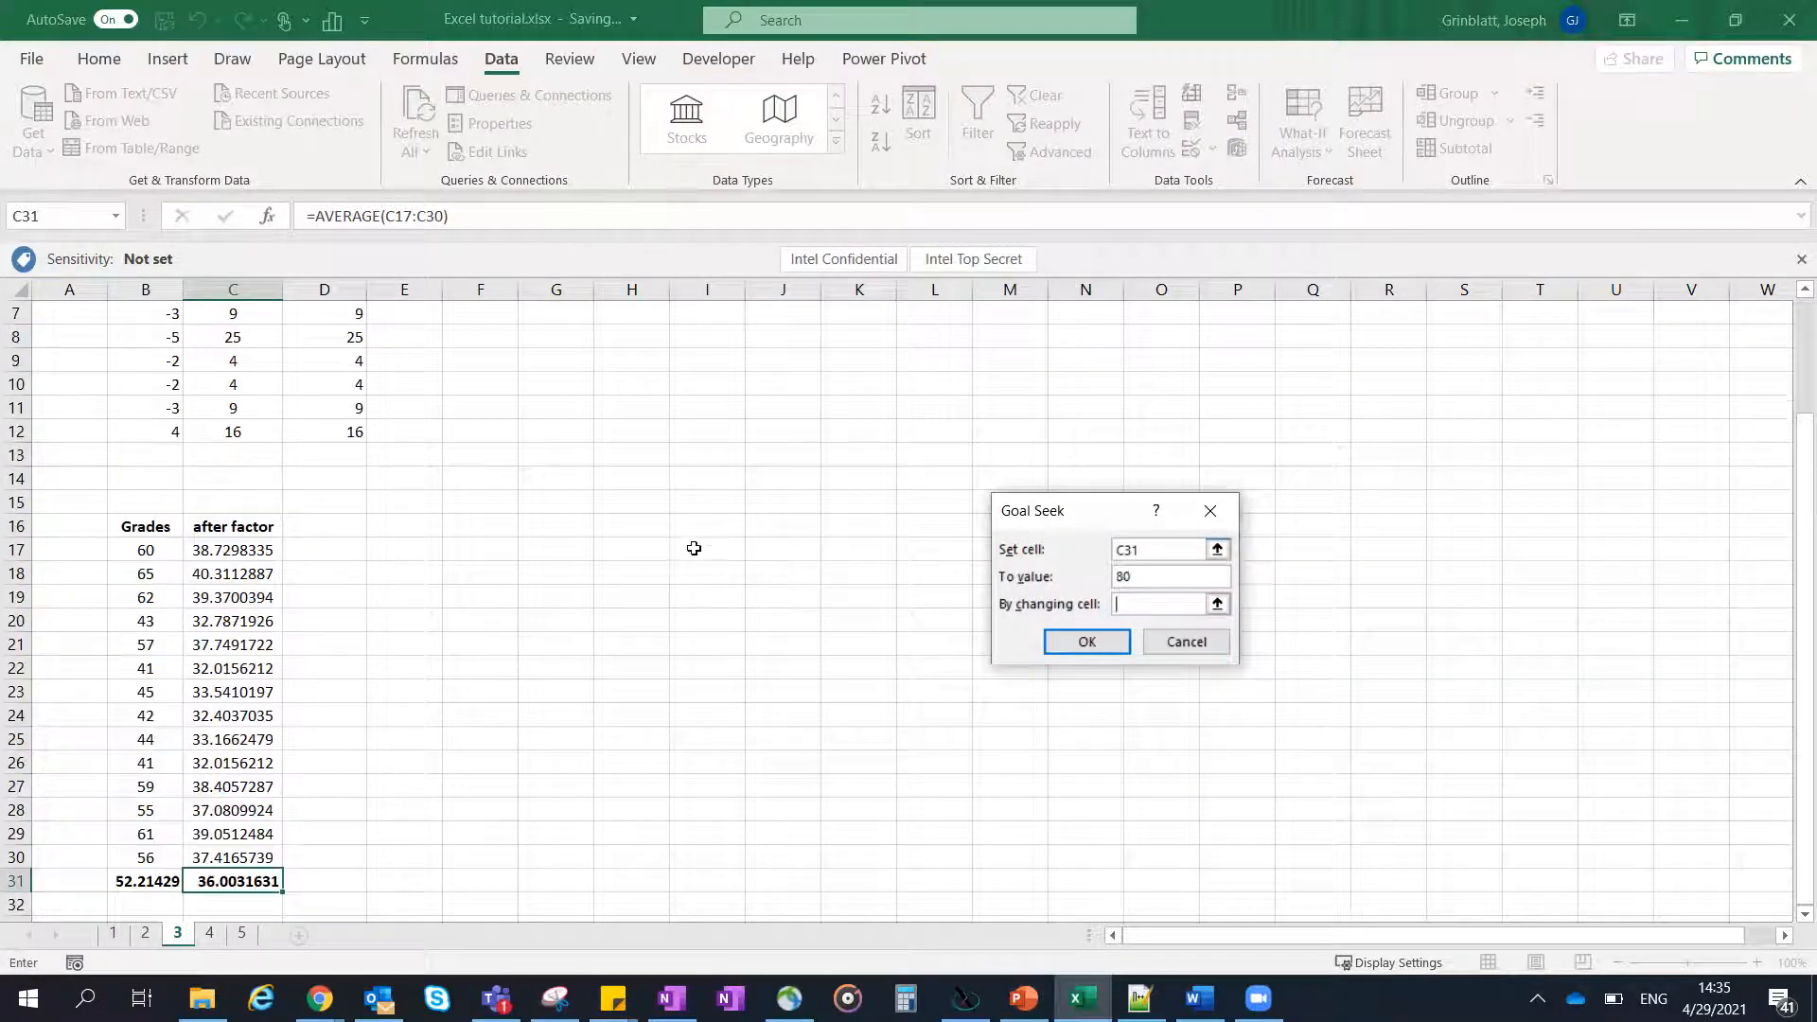
left_click(694, 342)
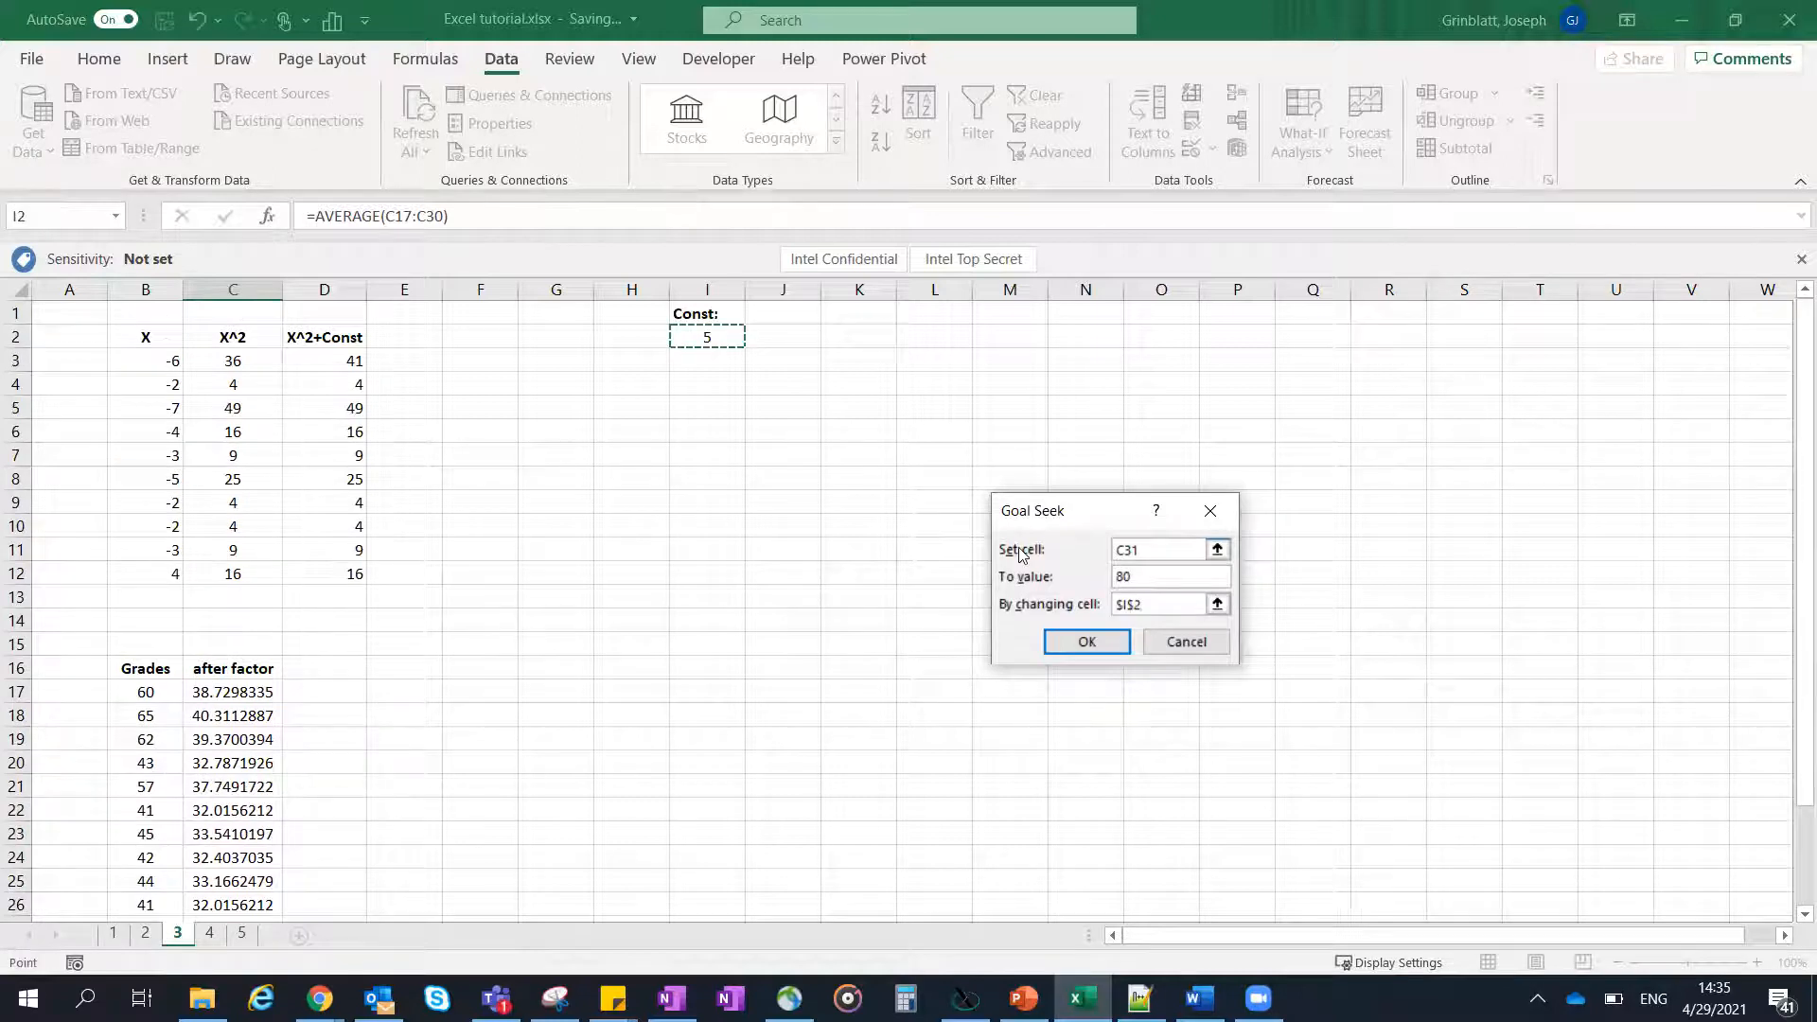
scroll(916, 568, "down", 3)
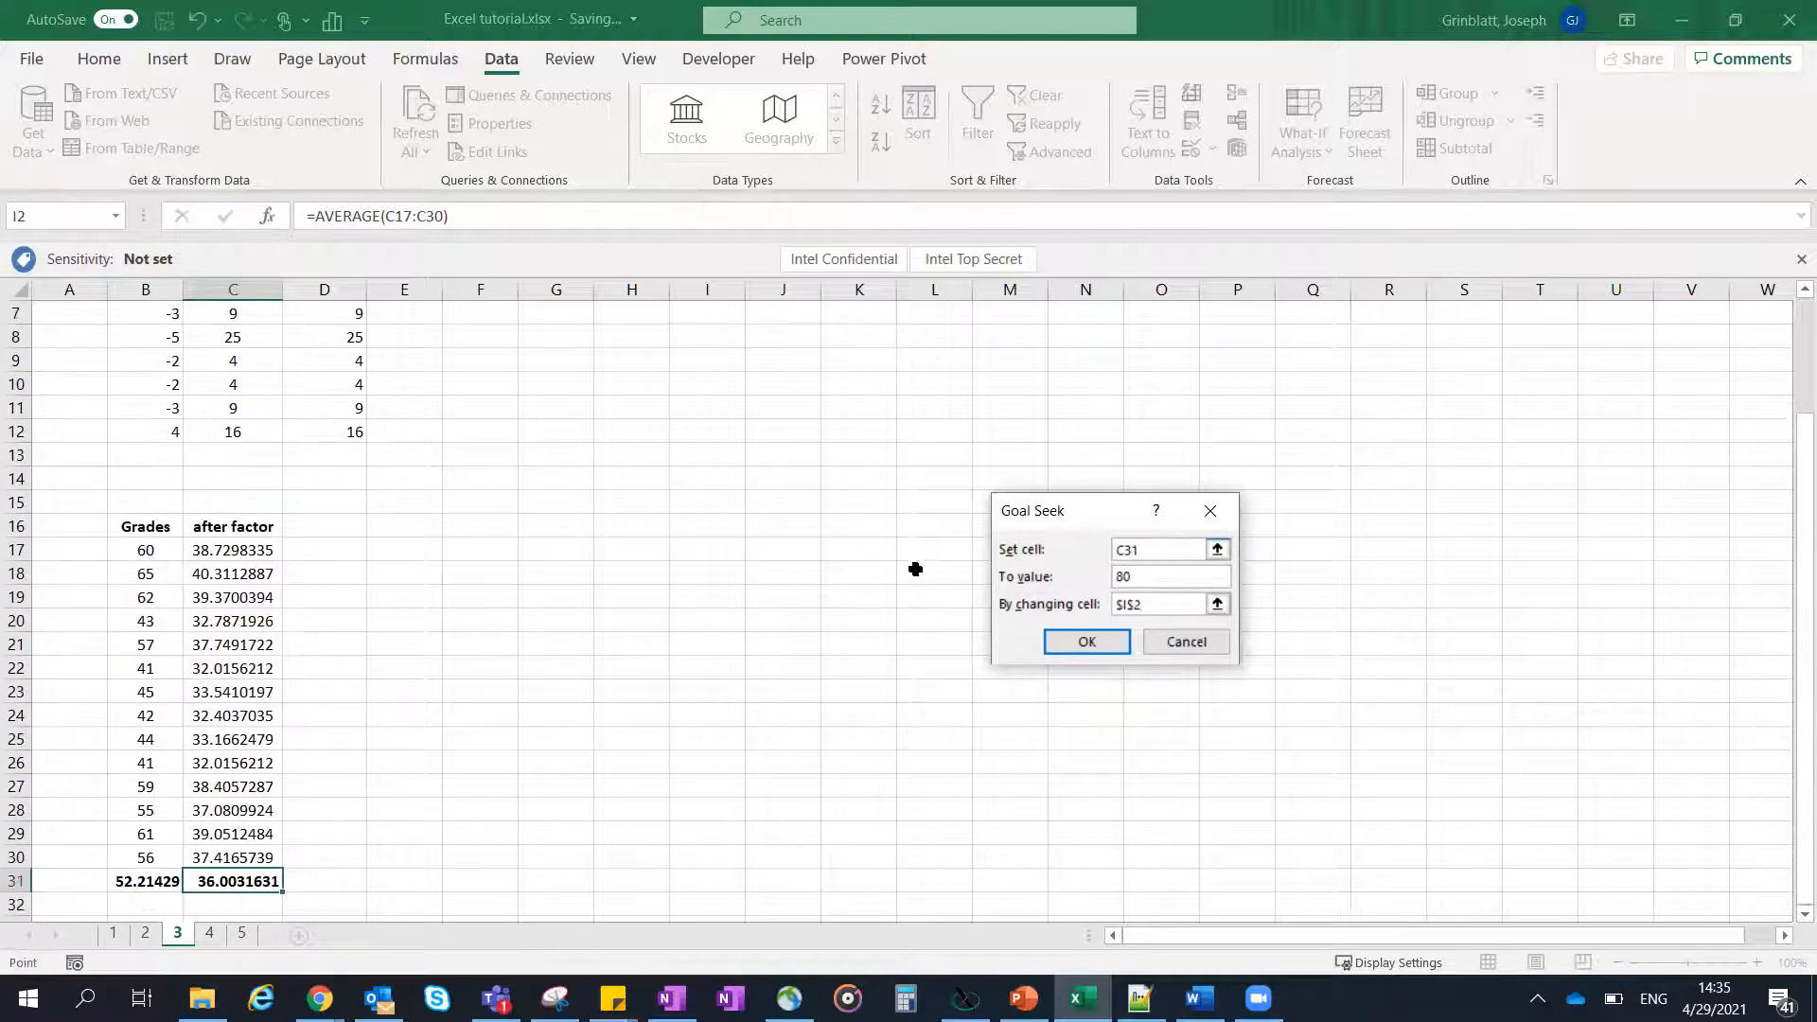
left_click(1080, 643)
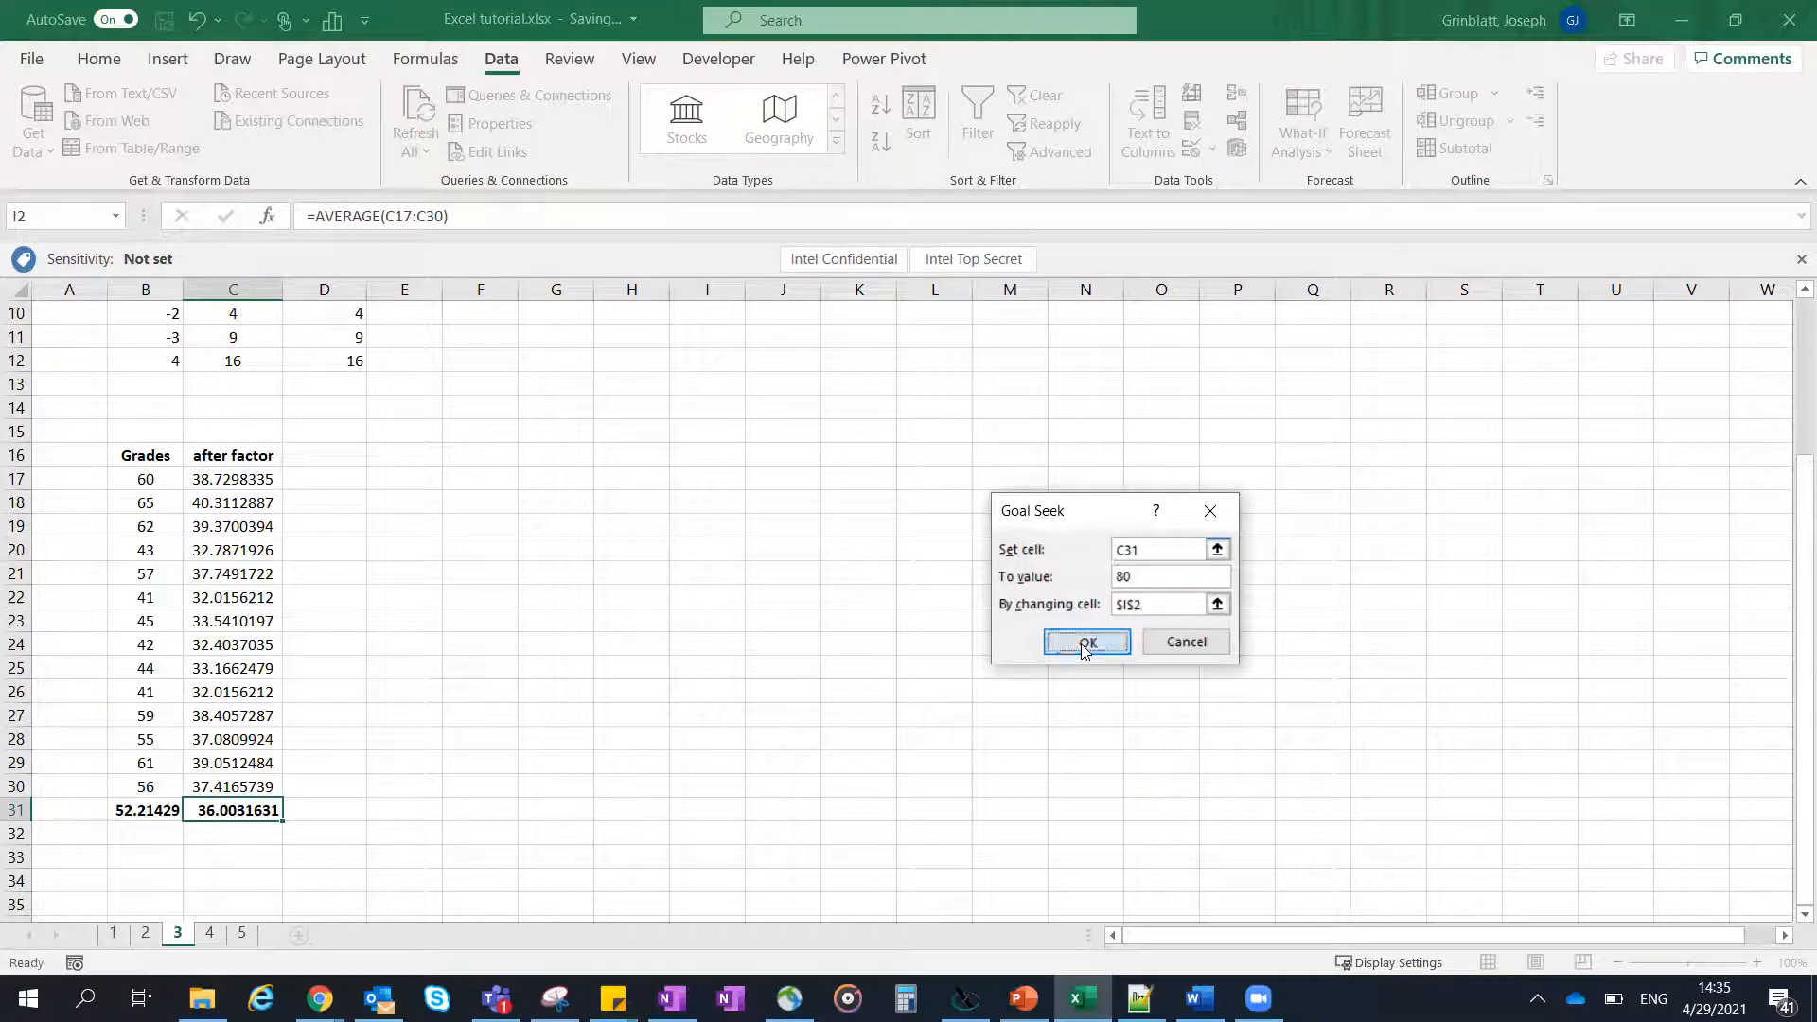
left_click(1081, 643)
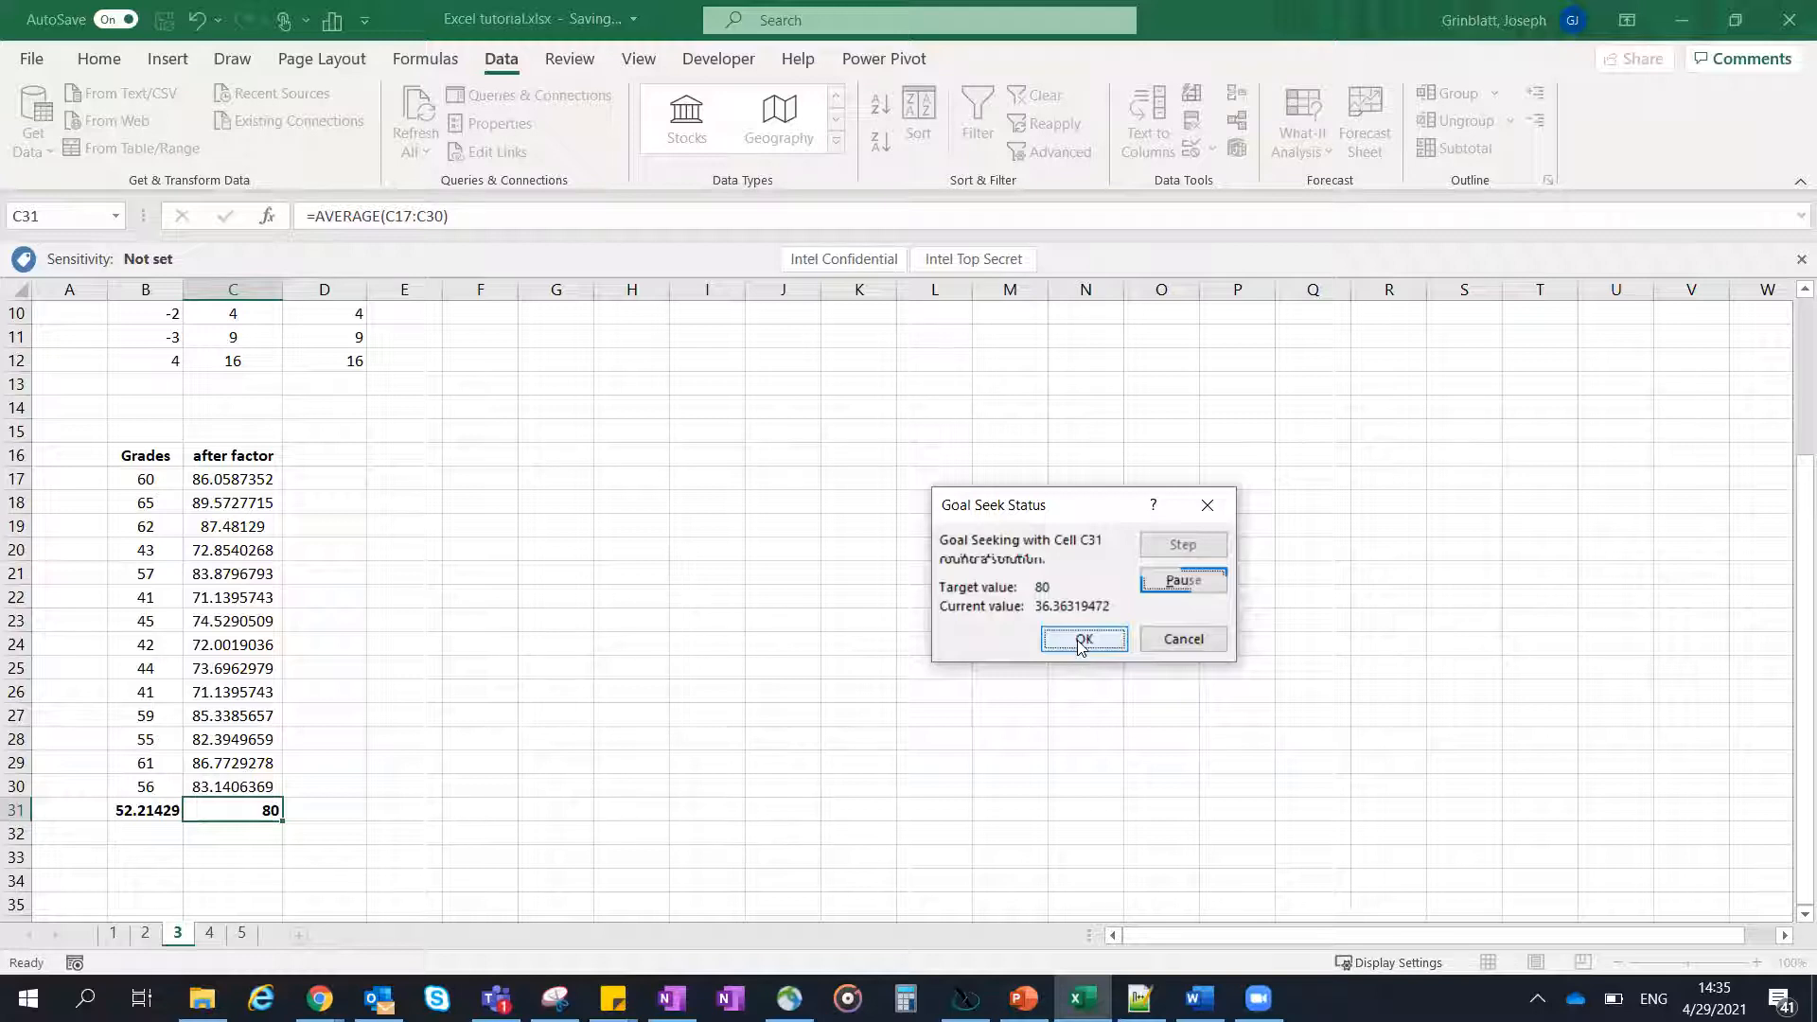
left_click(1083, 640)
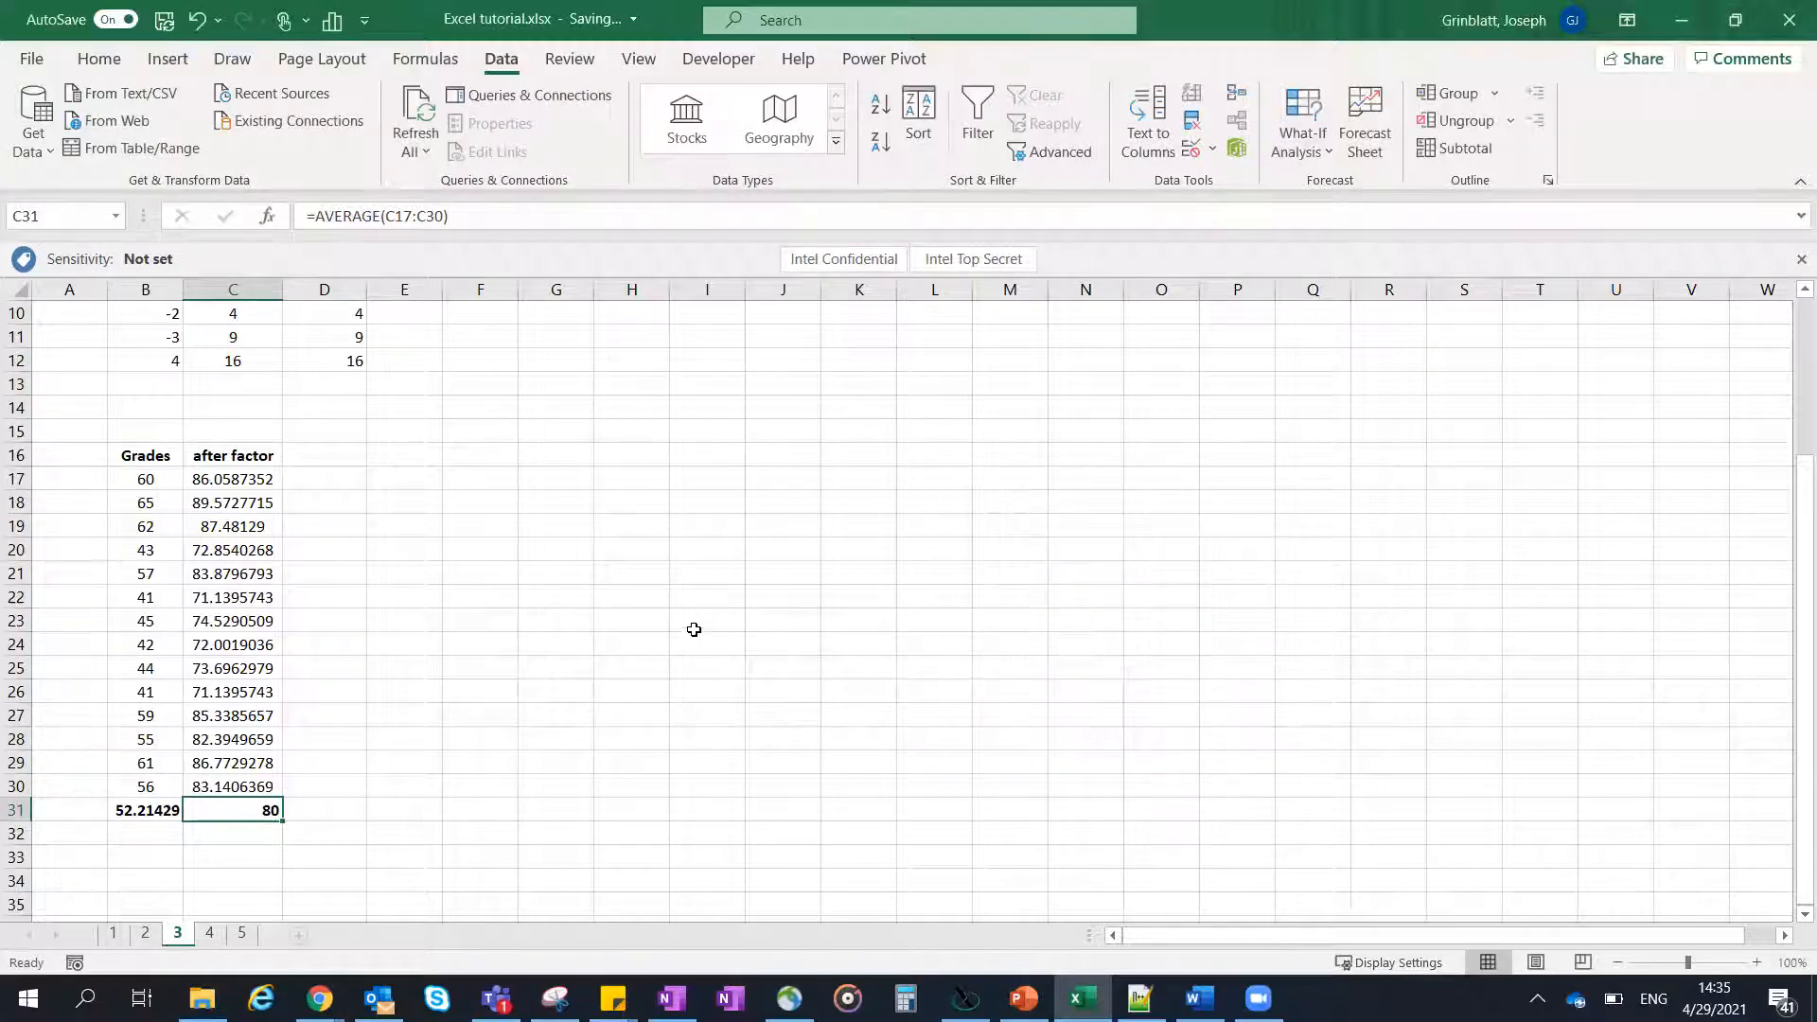
scroll(693, 629, "up", 3)
left_click(710, 338)
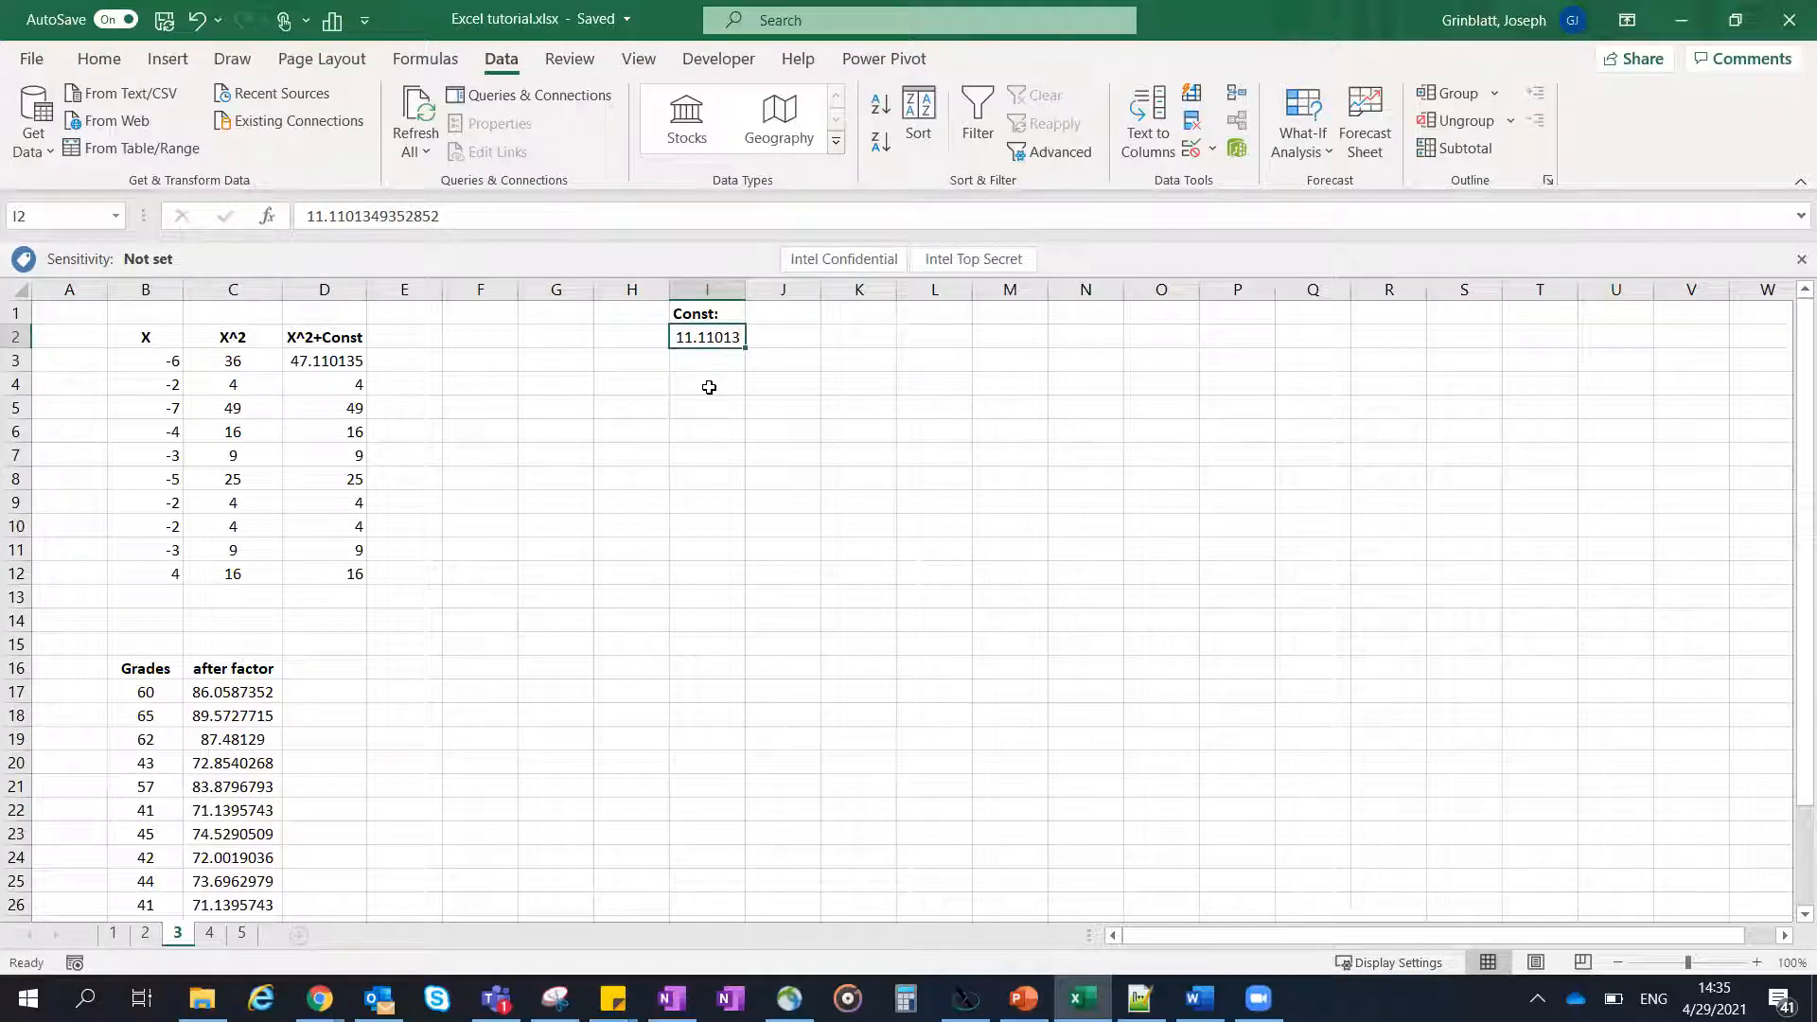
- Switch to the subjects.pptx presentation in PowerPoint to check the topic list, and return to the Excel workbook
scroll(698, 397, "down", 1)
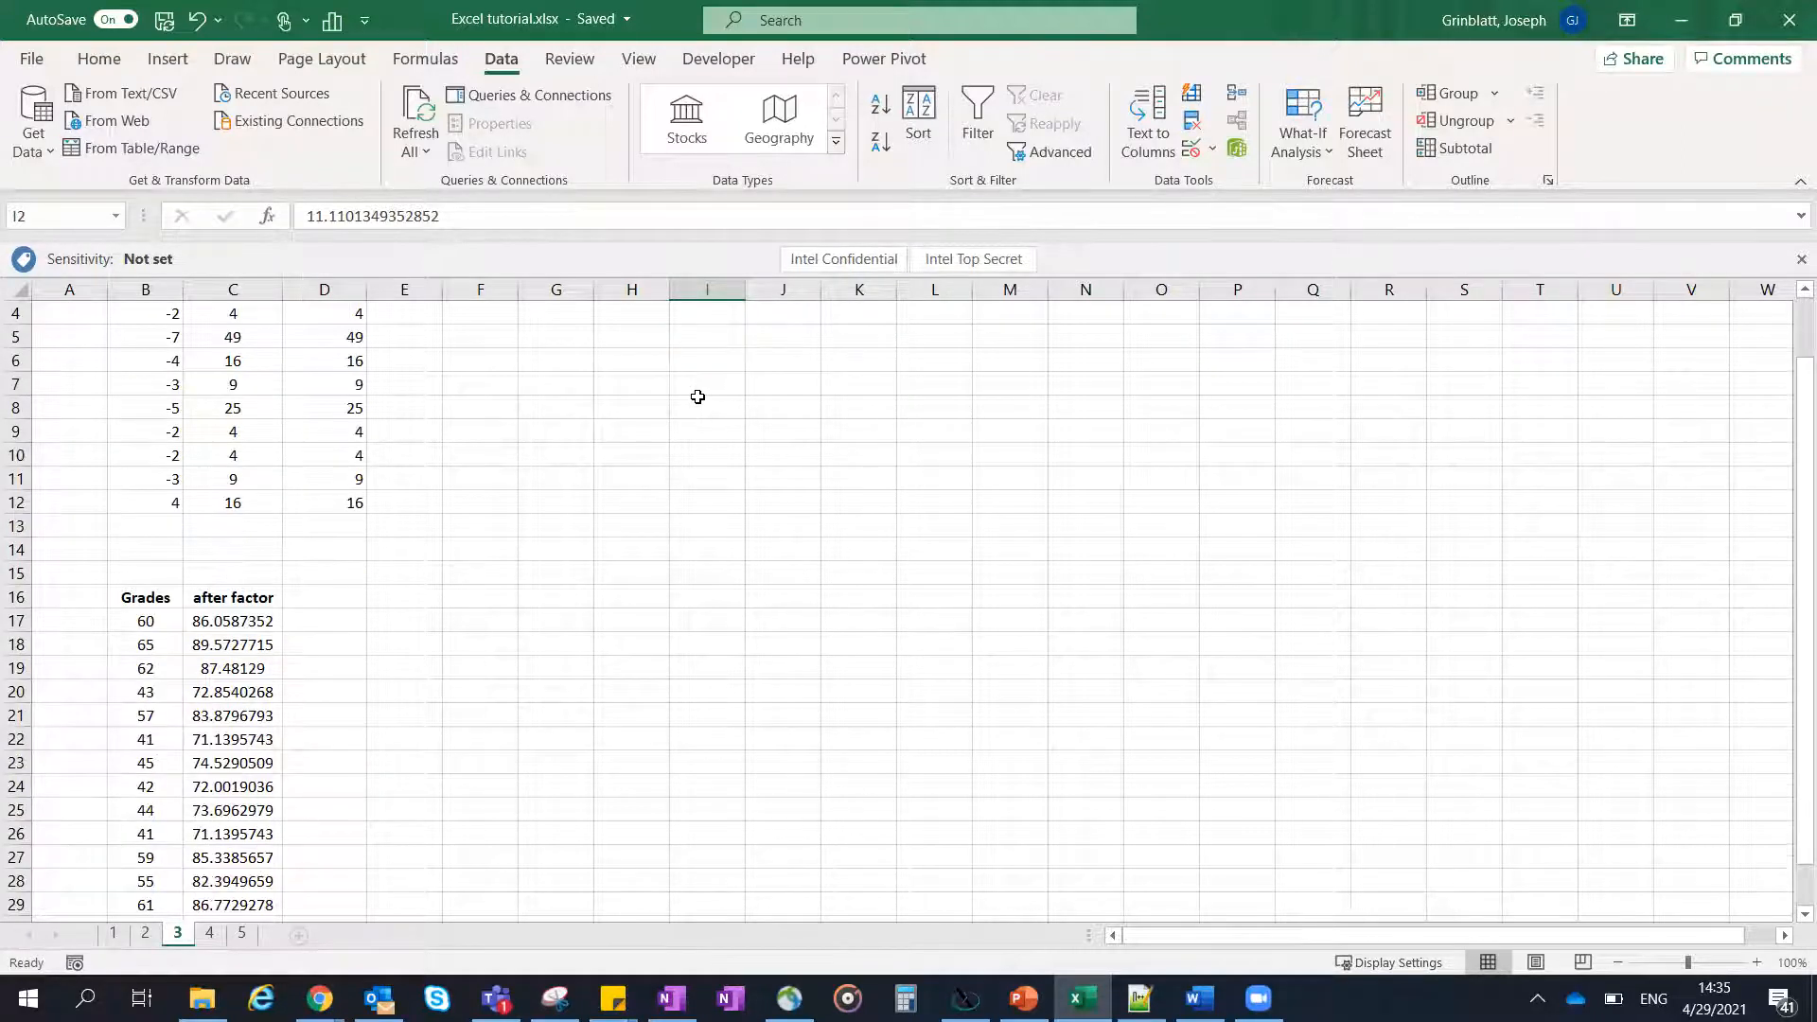
scroll(697, 396, "down", 2)
scroll(660, 442, "up", 3)
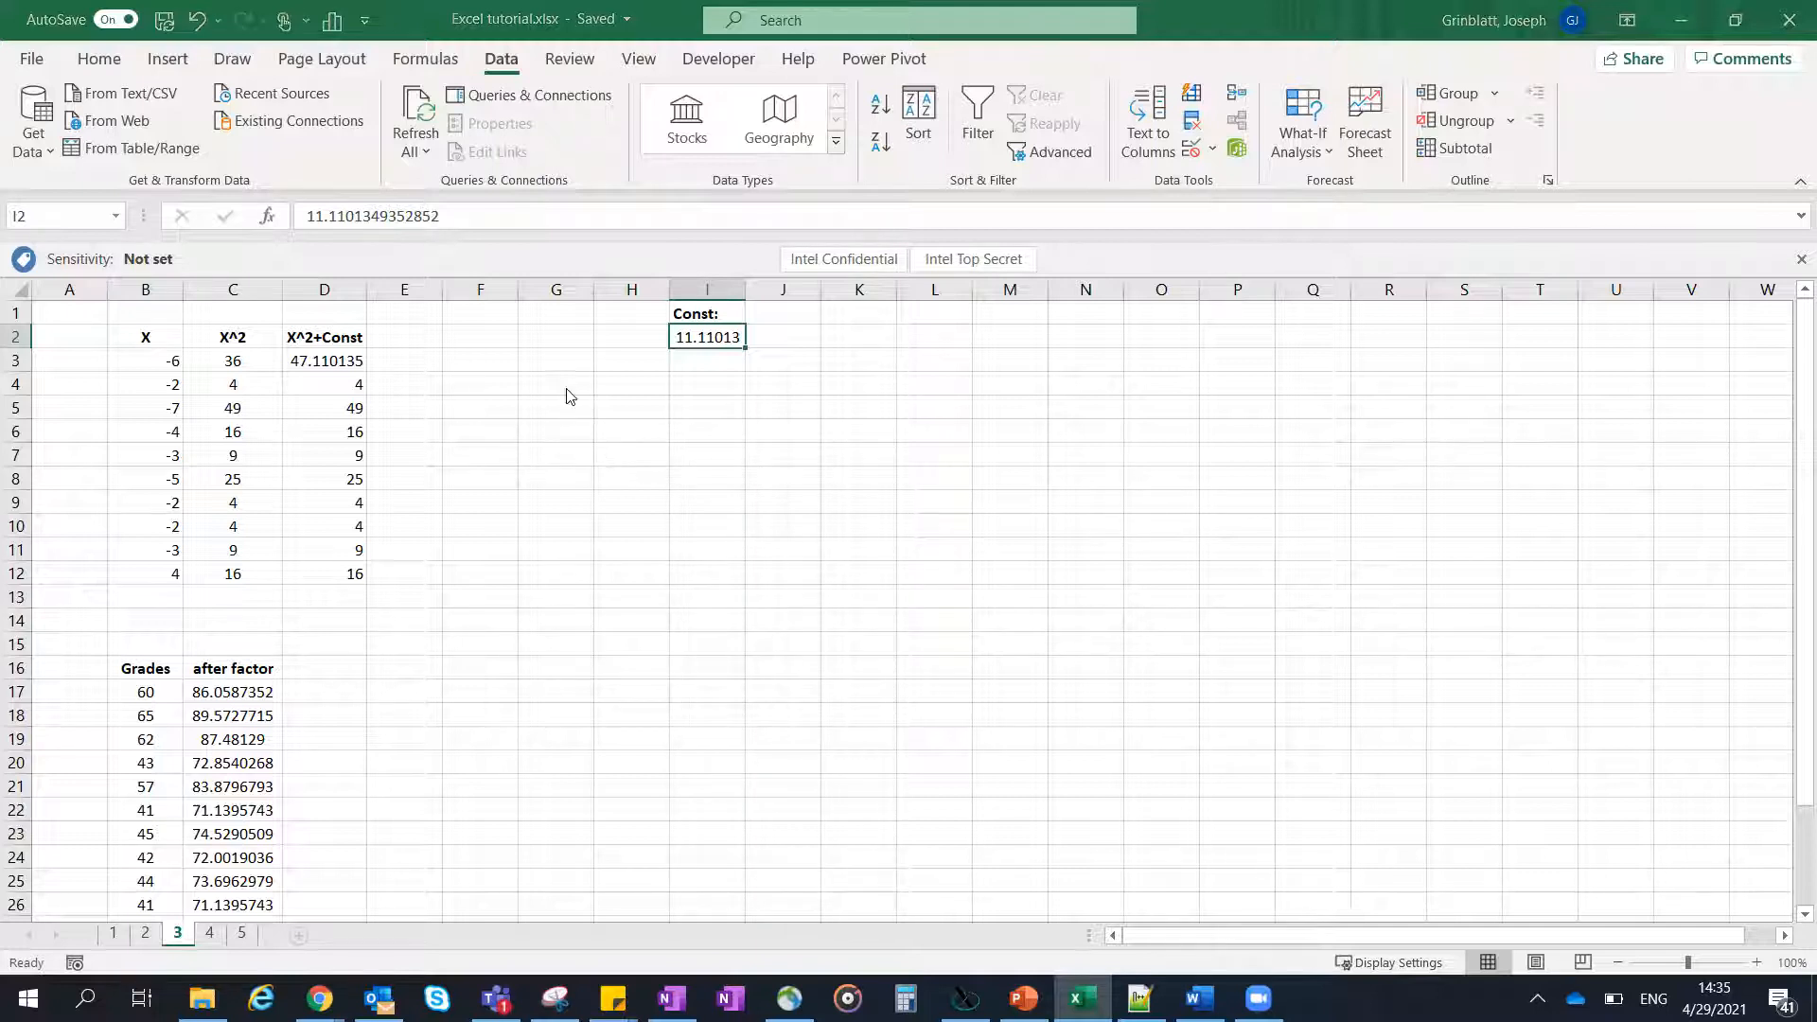
key("alt+Tab")
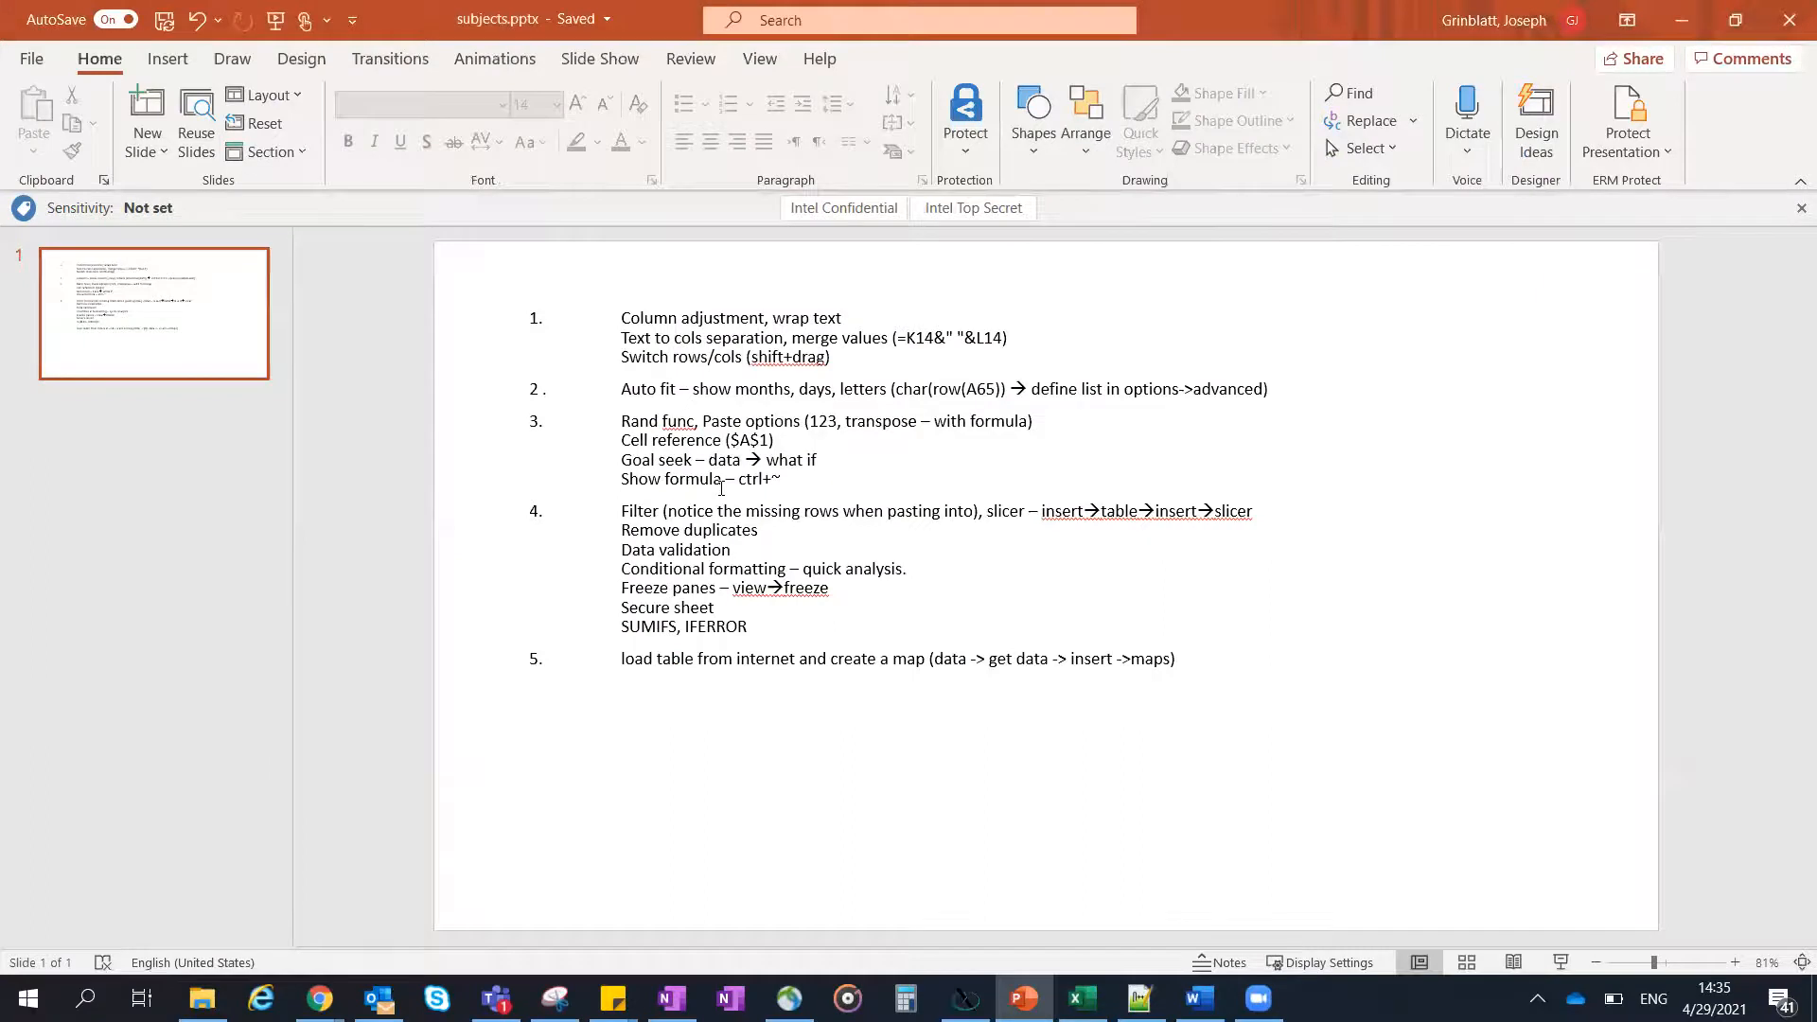
key("alt+Tab")
left_click(677, 525)
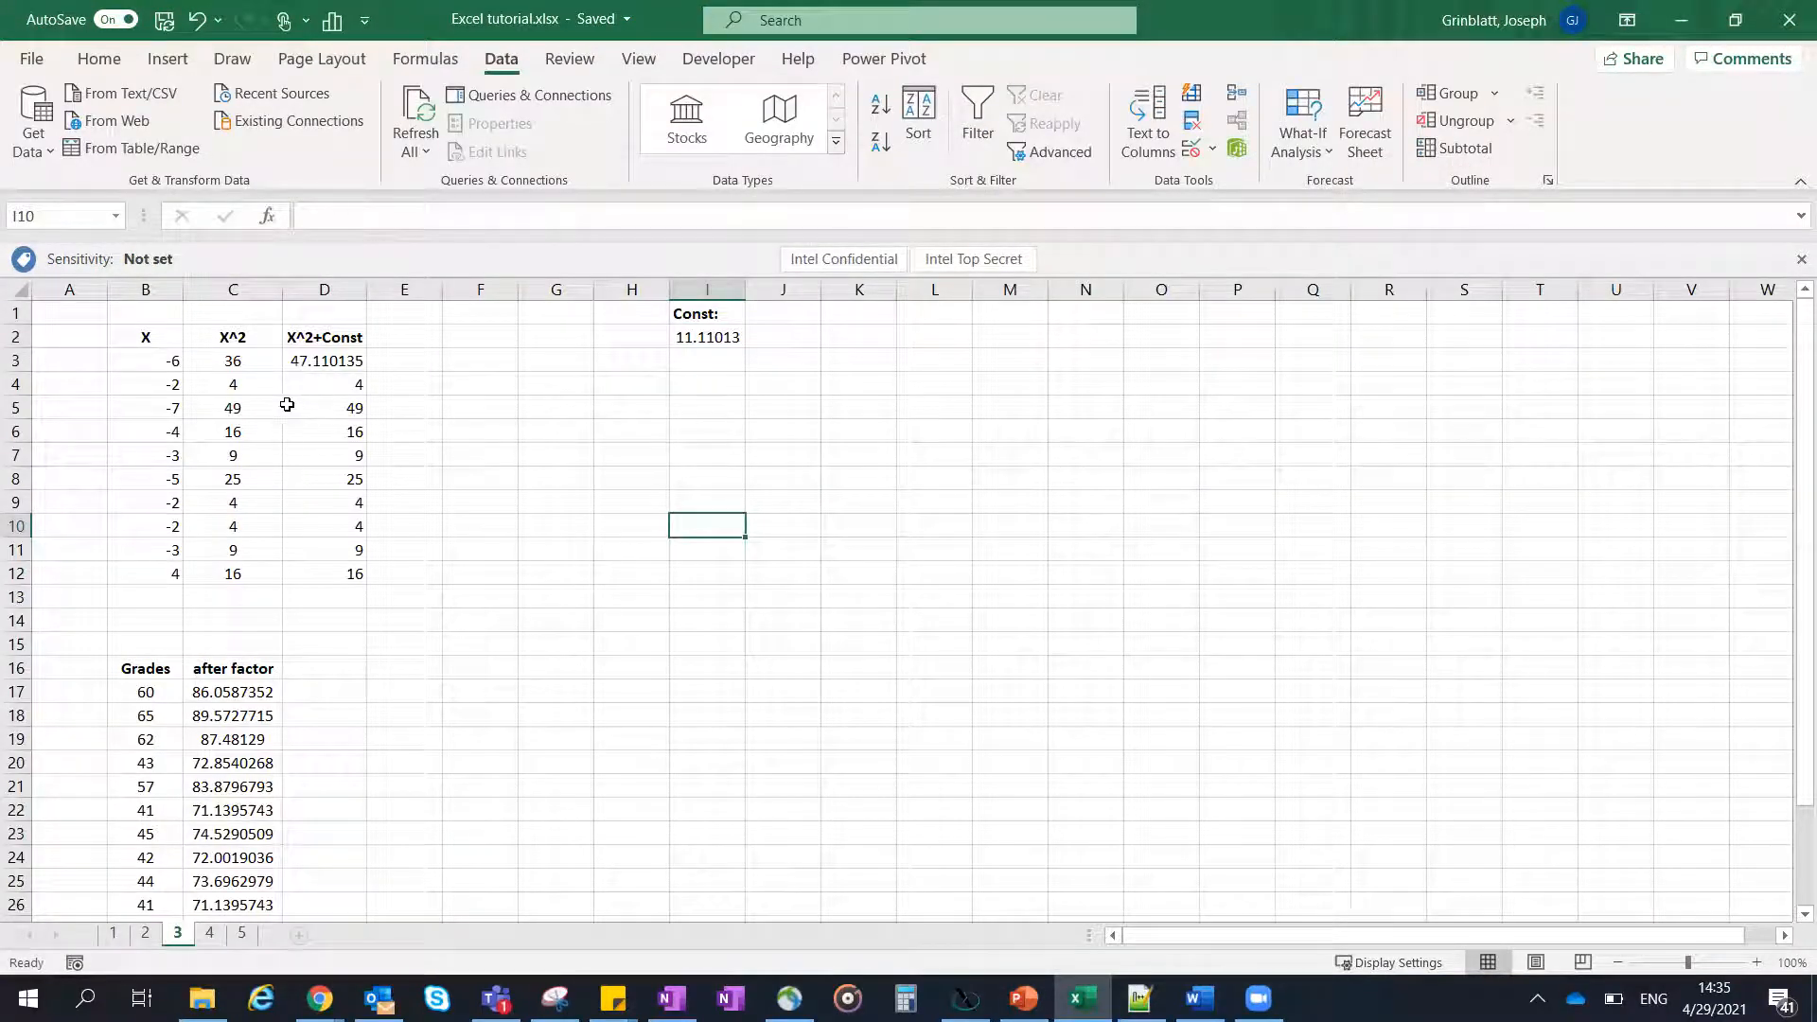
- Inspect the formula in D5 and its cell references, leaving the cell without editing it
scroll(503, 470, "down", 1)
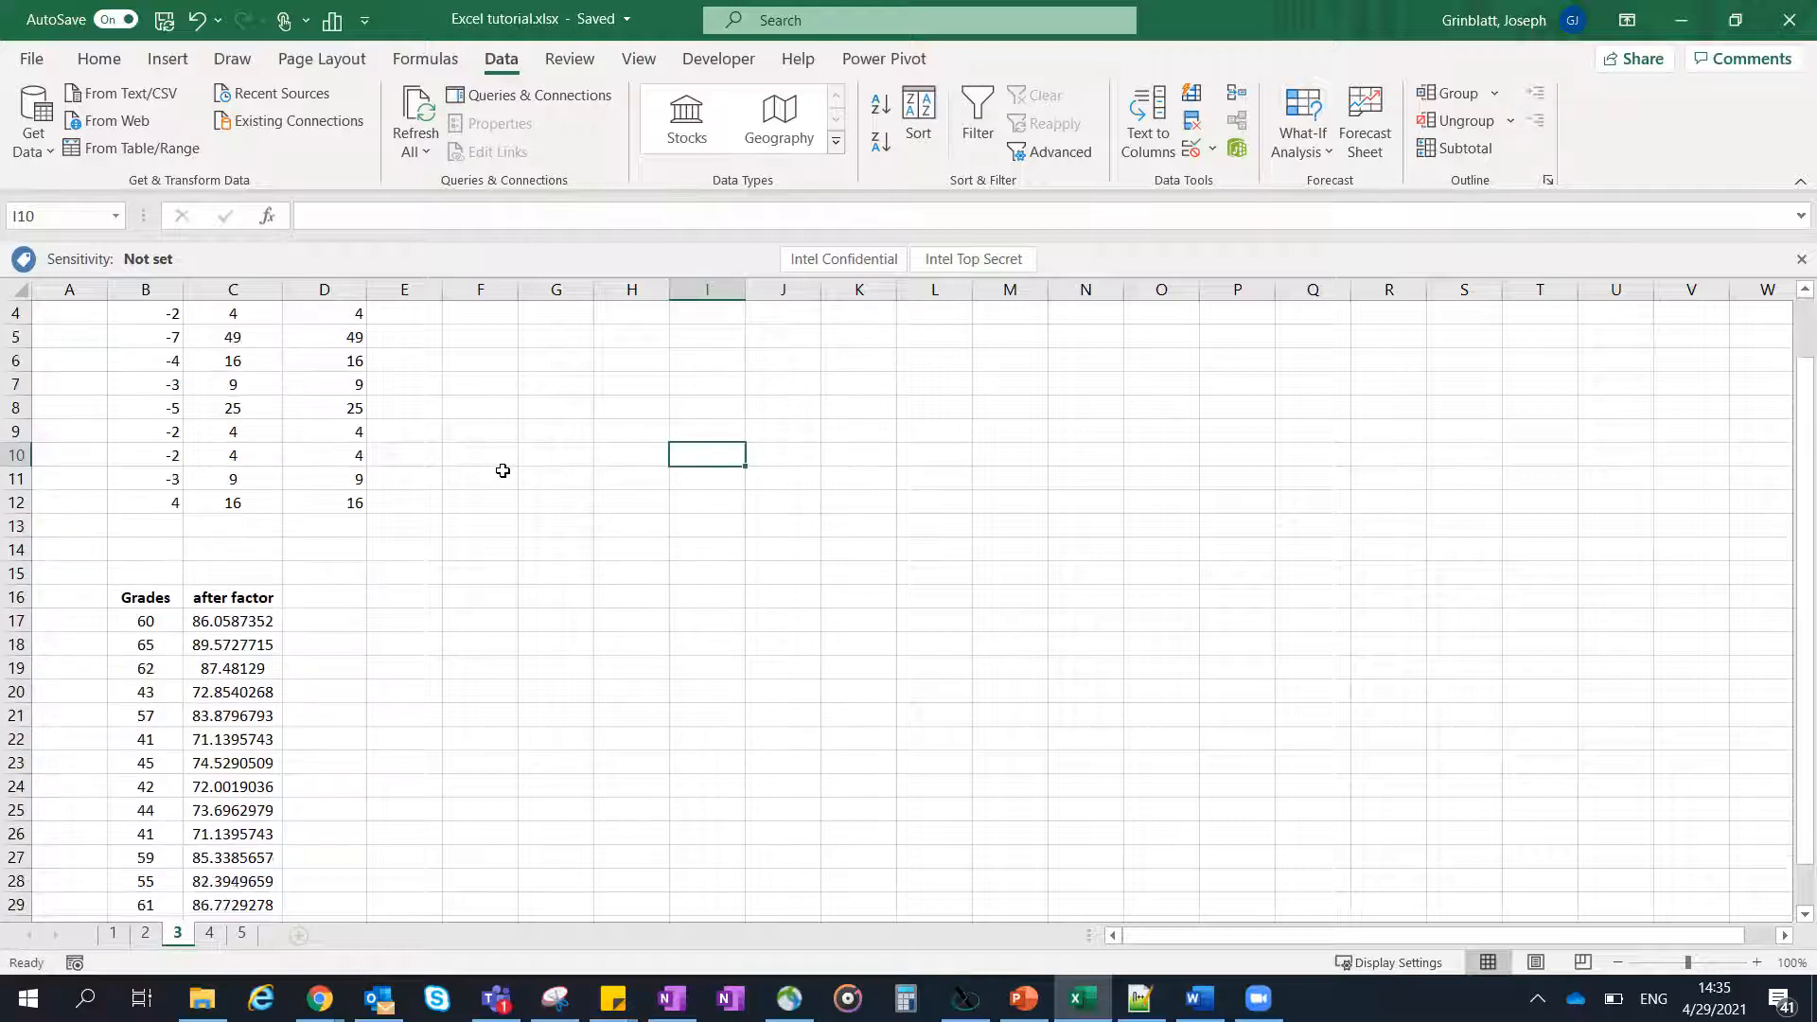
scroll(503, 470, "down", 1)
scroll(503, 471, "up", 2)
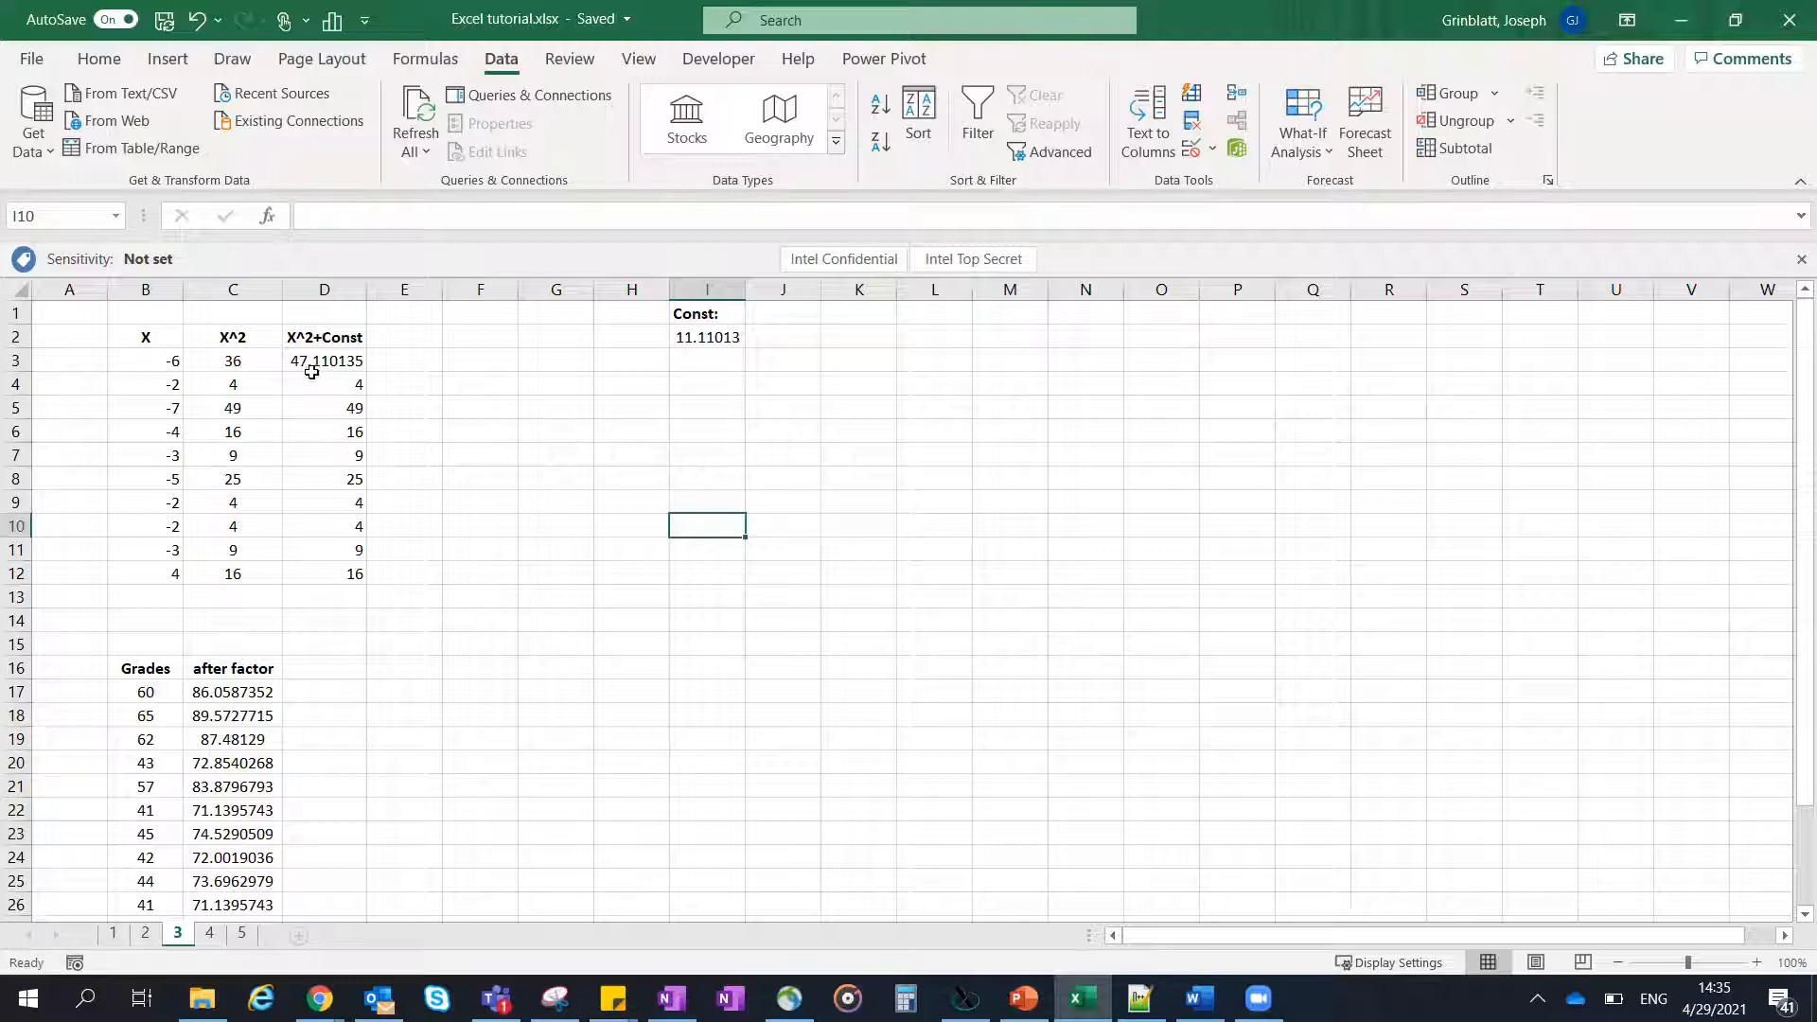
left_click(338, 410)
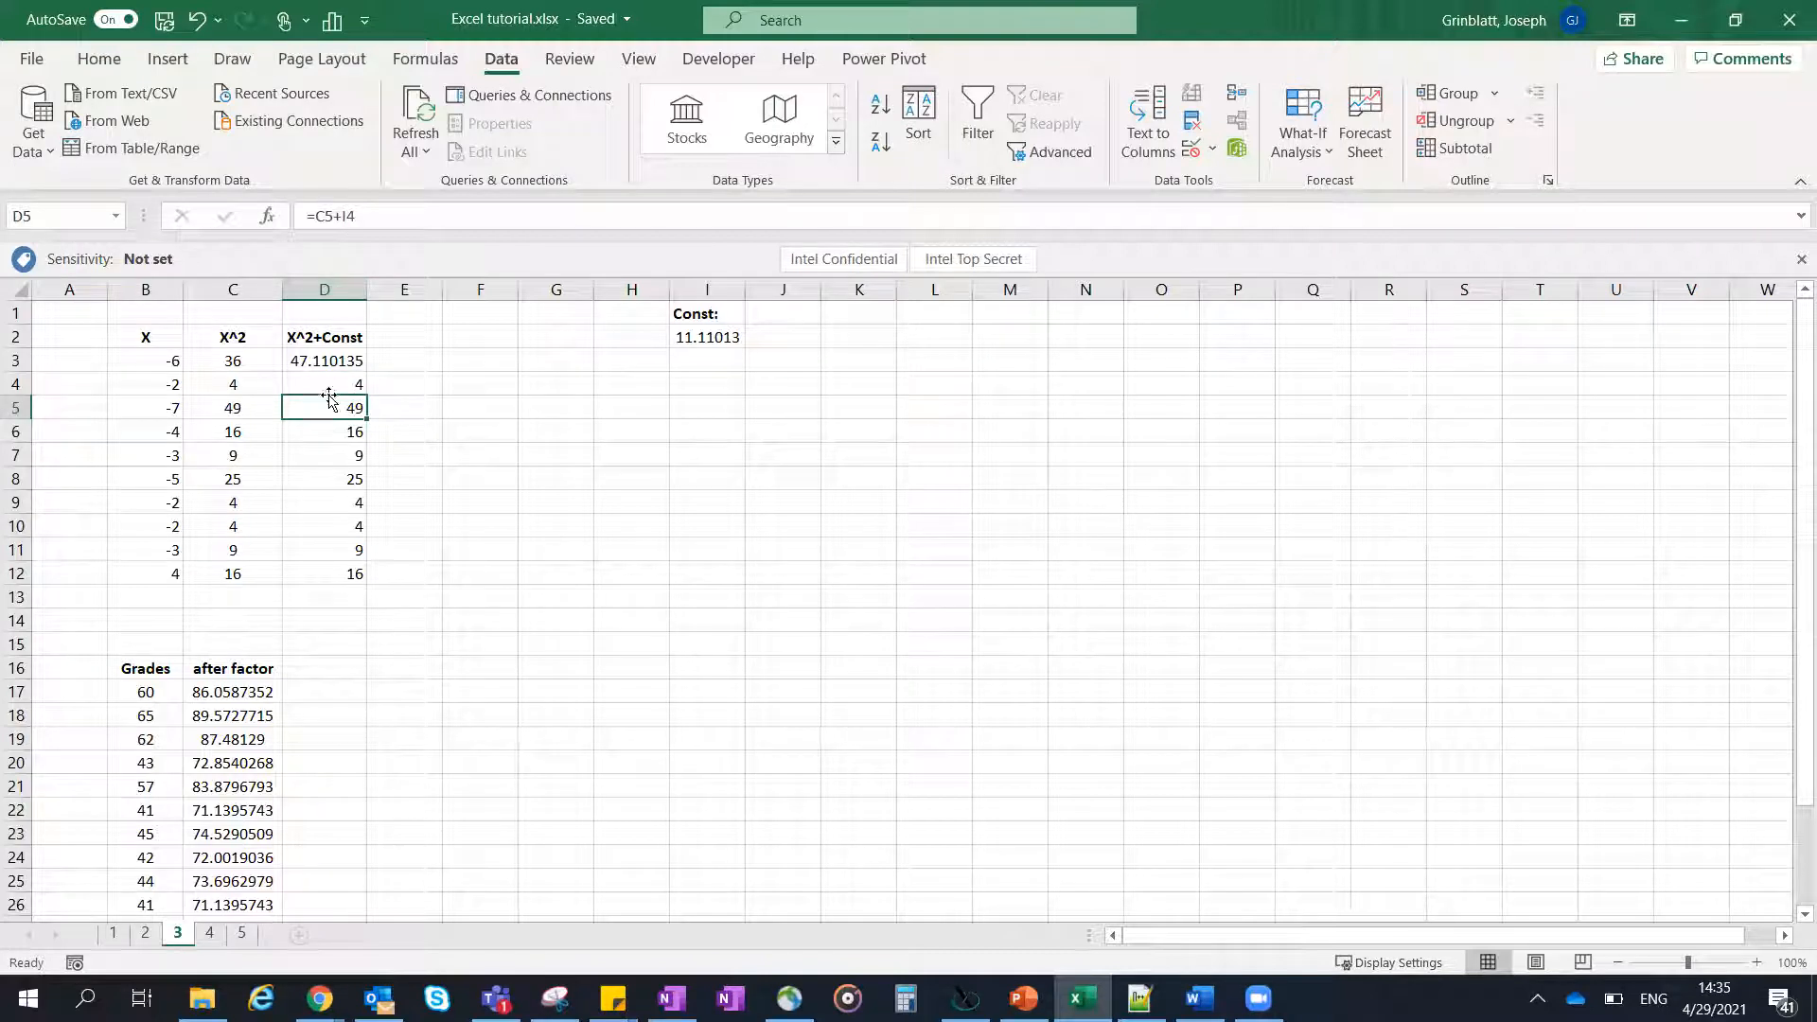
double_click(336, 401)
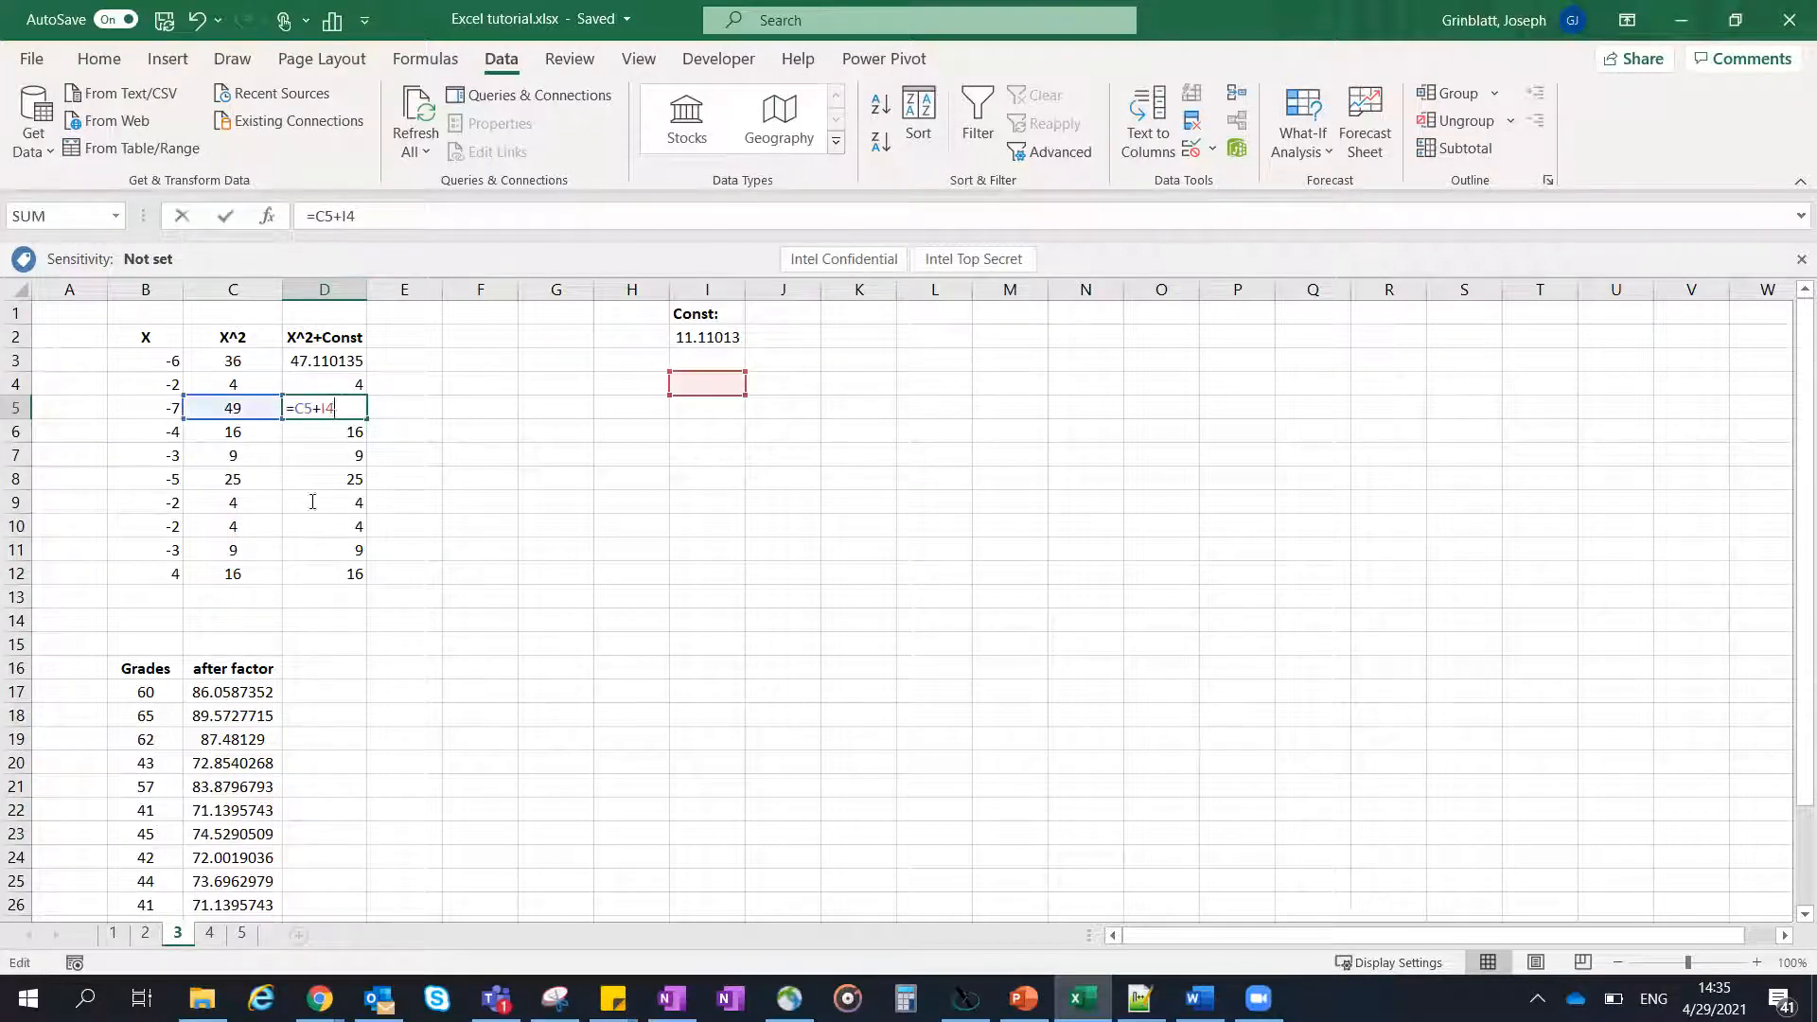
key("Escape")
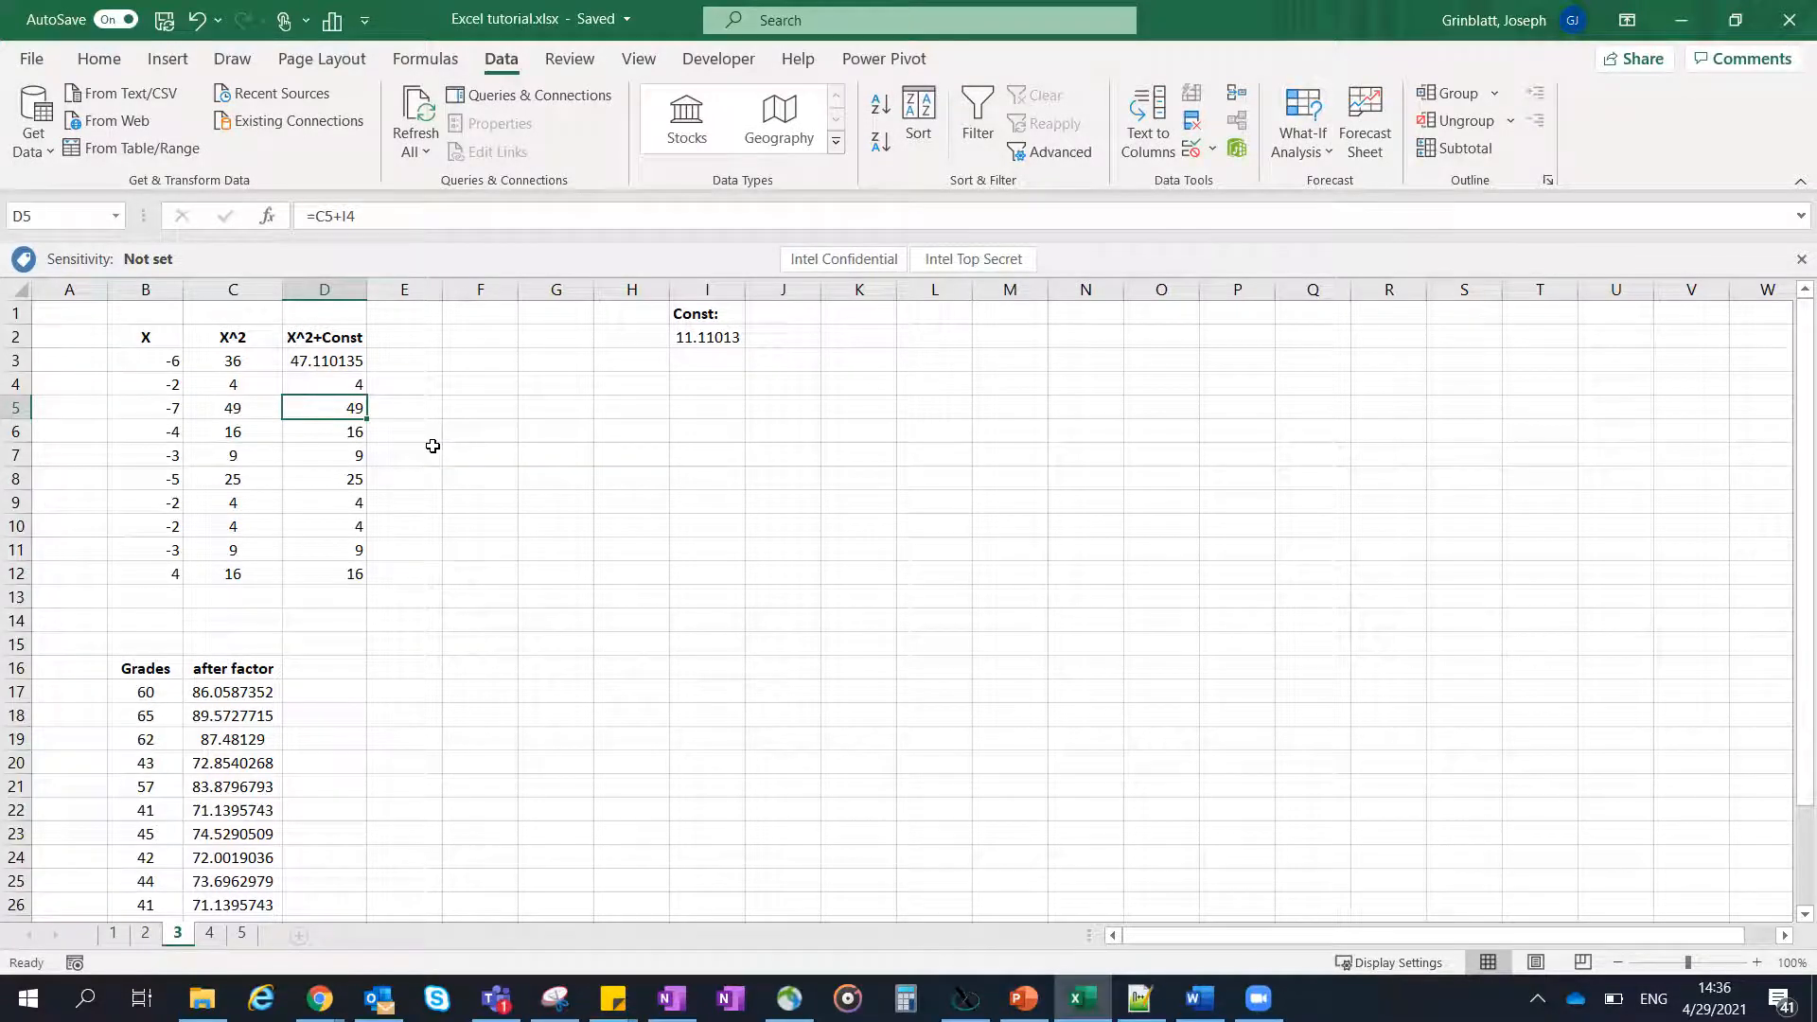
- Toggle the display of formulas in all cells of the sheet on and off, ending with values displayed
key("ctrl+grave")
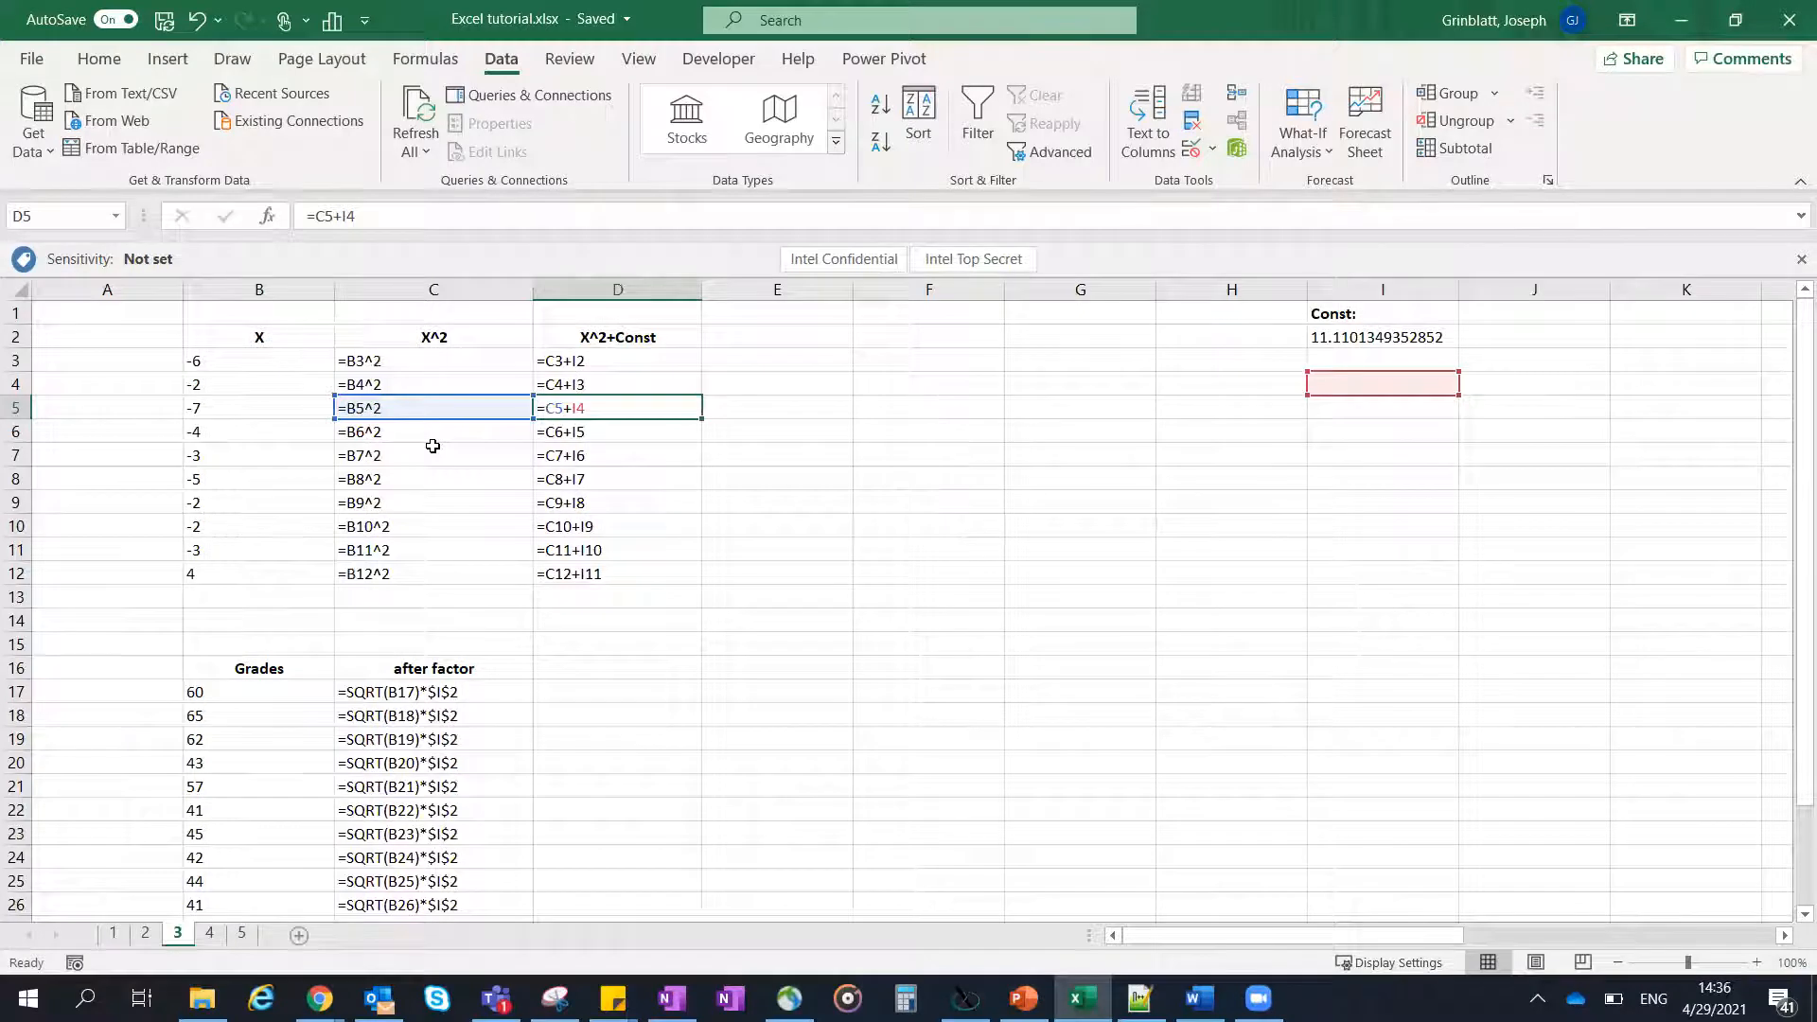
key("ctrl+grave")
key("ctrl+grave")
key("ctrl+grave")
left_click(563, 455)
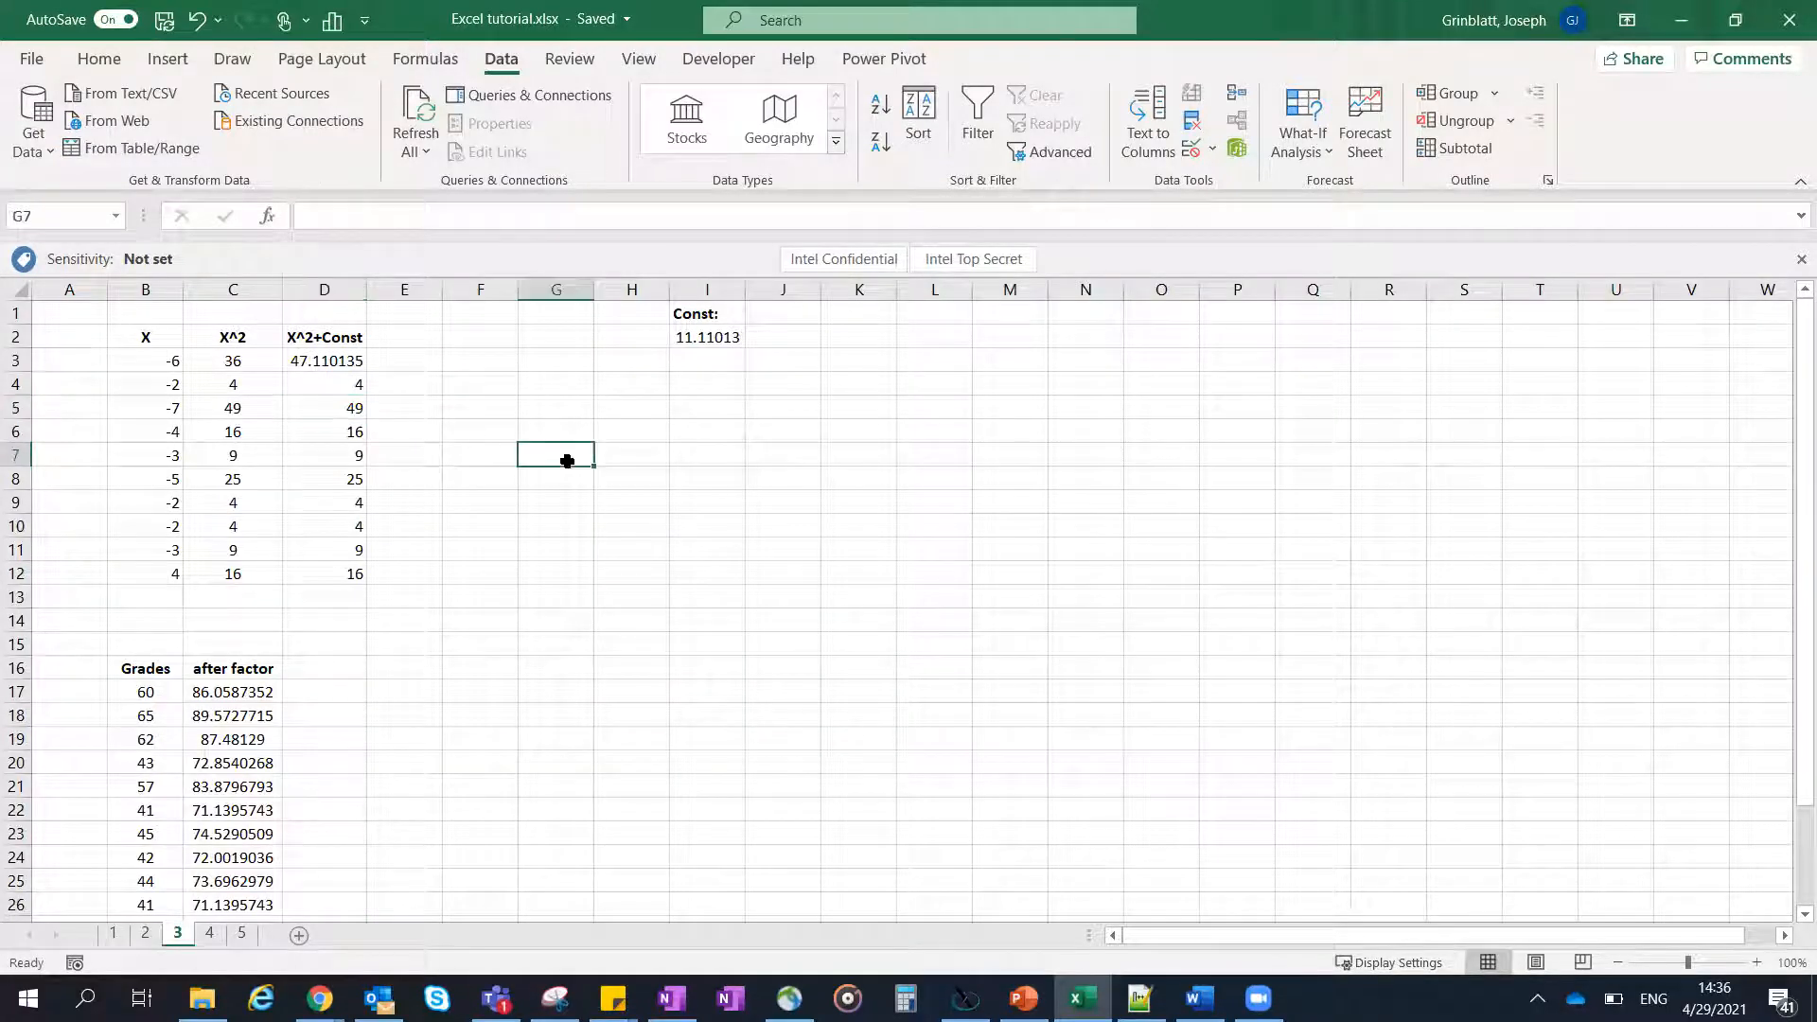
- Copy the range B3:D12 and paste it transposed starting at K4
scroll(397, 482, "down", 2)
scroll(389, 493, "up", 2)
left_click_drag(167, 358, 378, 600)
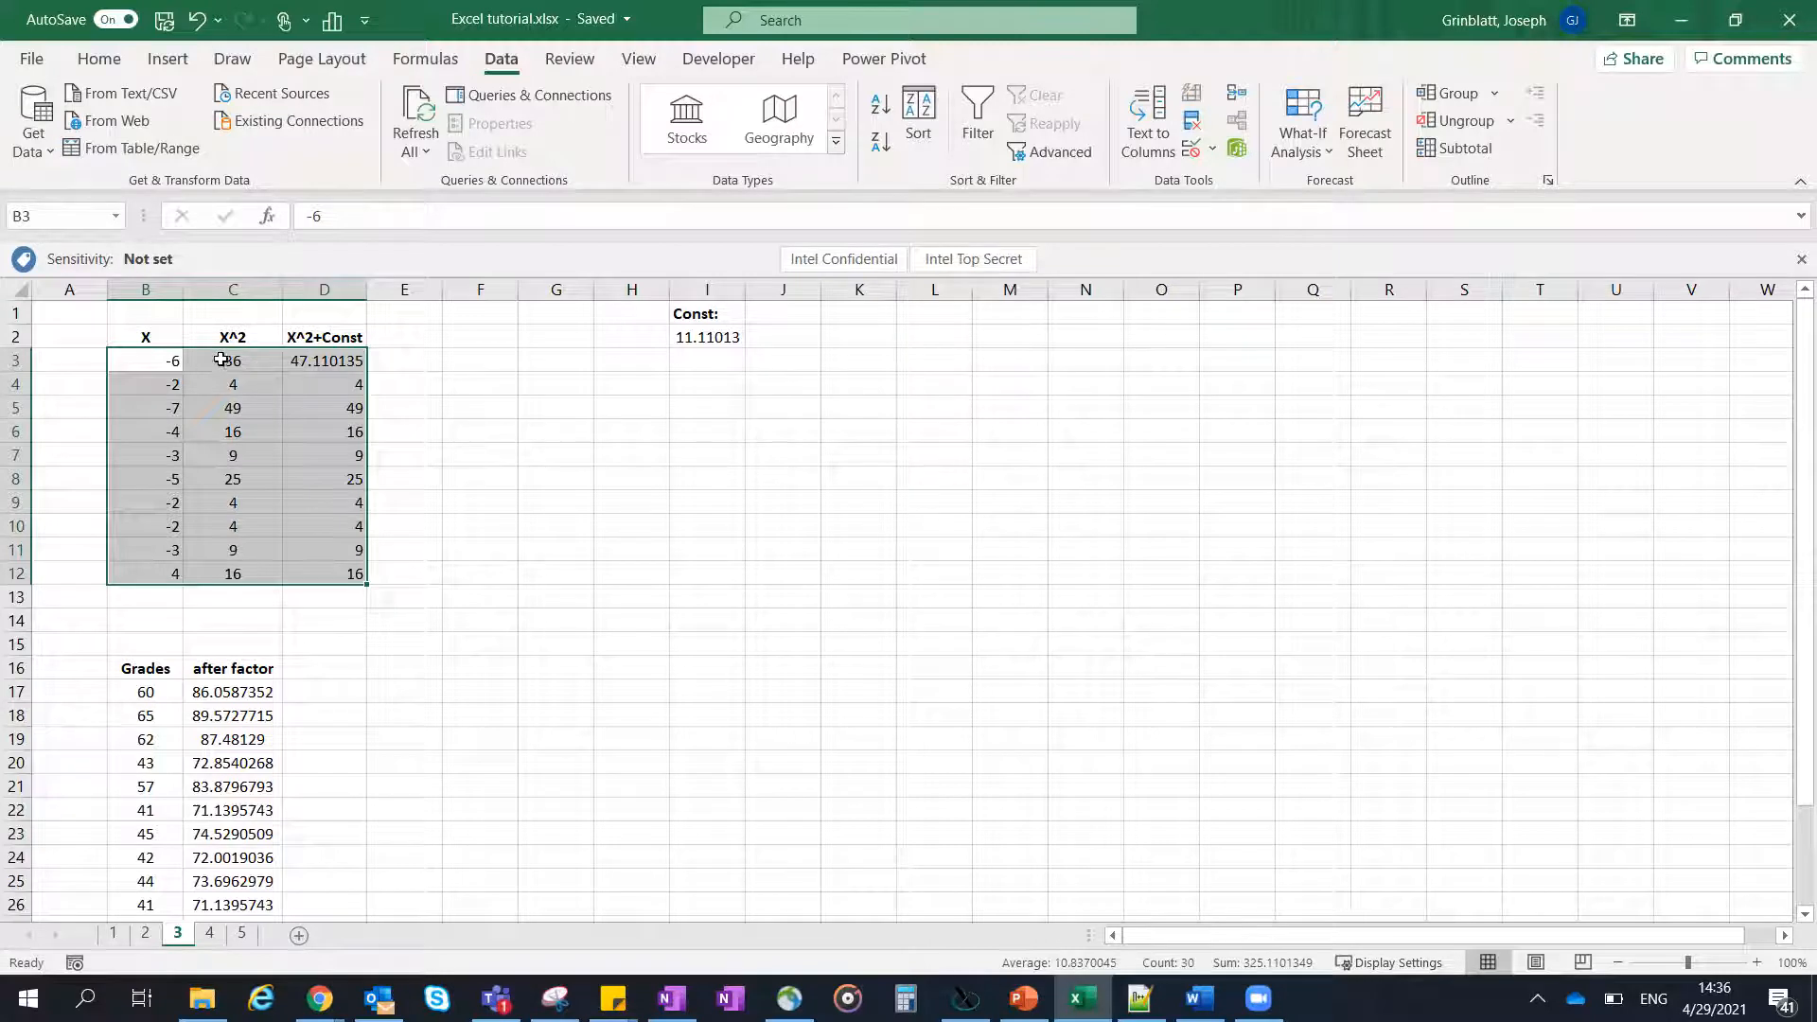
key("ctrl+c")
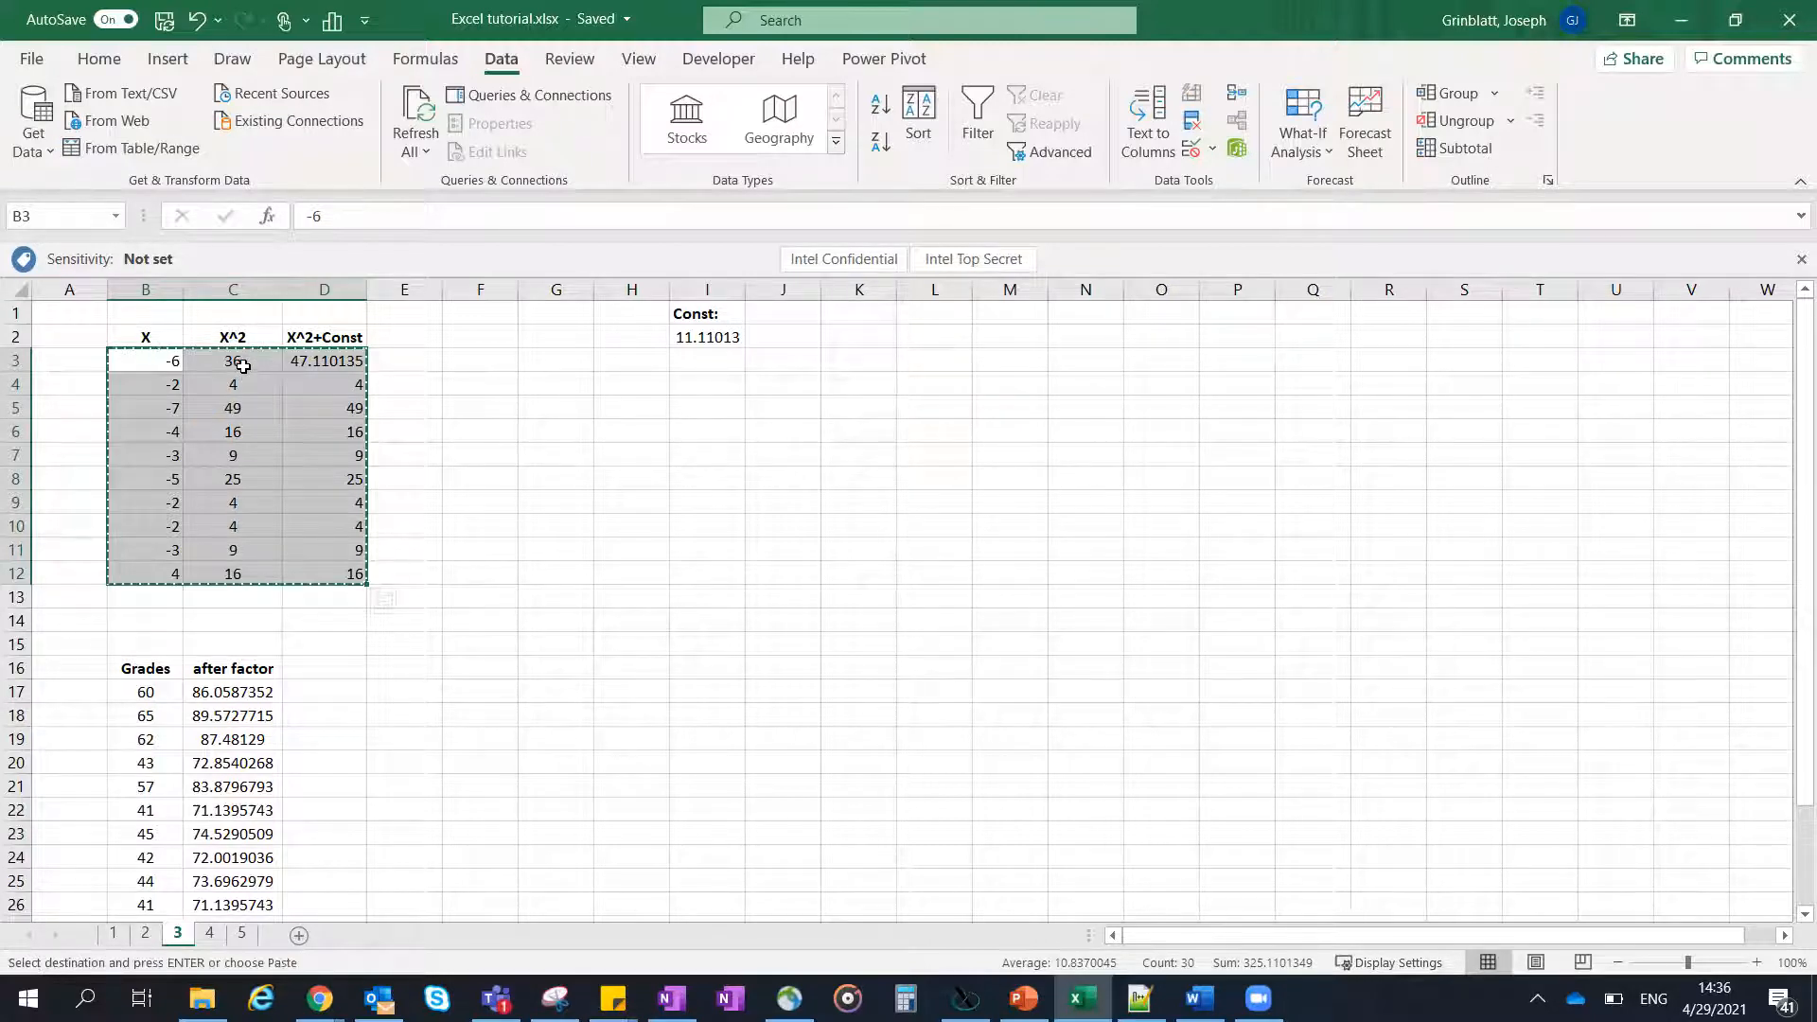
right_click(243, 374)
key("Escape")
left_click(828, 389)
right_click(832, 389)
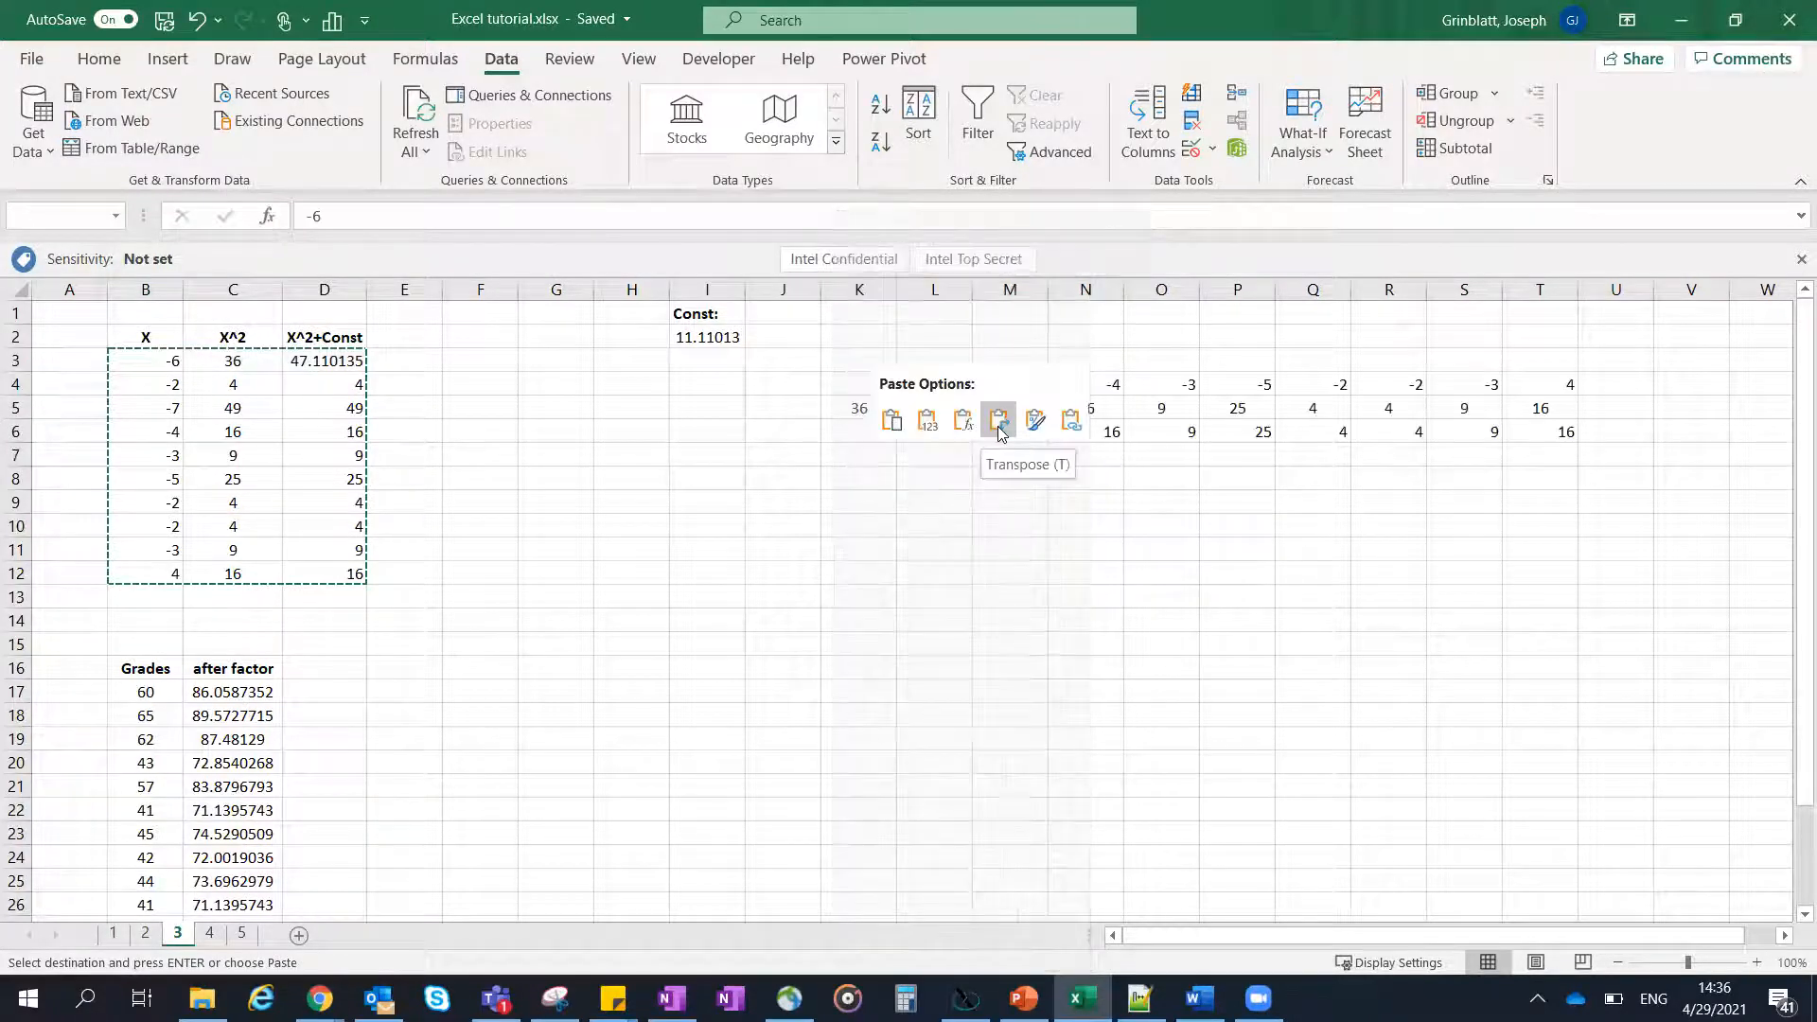
left_click(1000, 420)
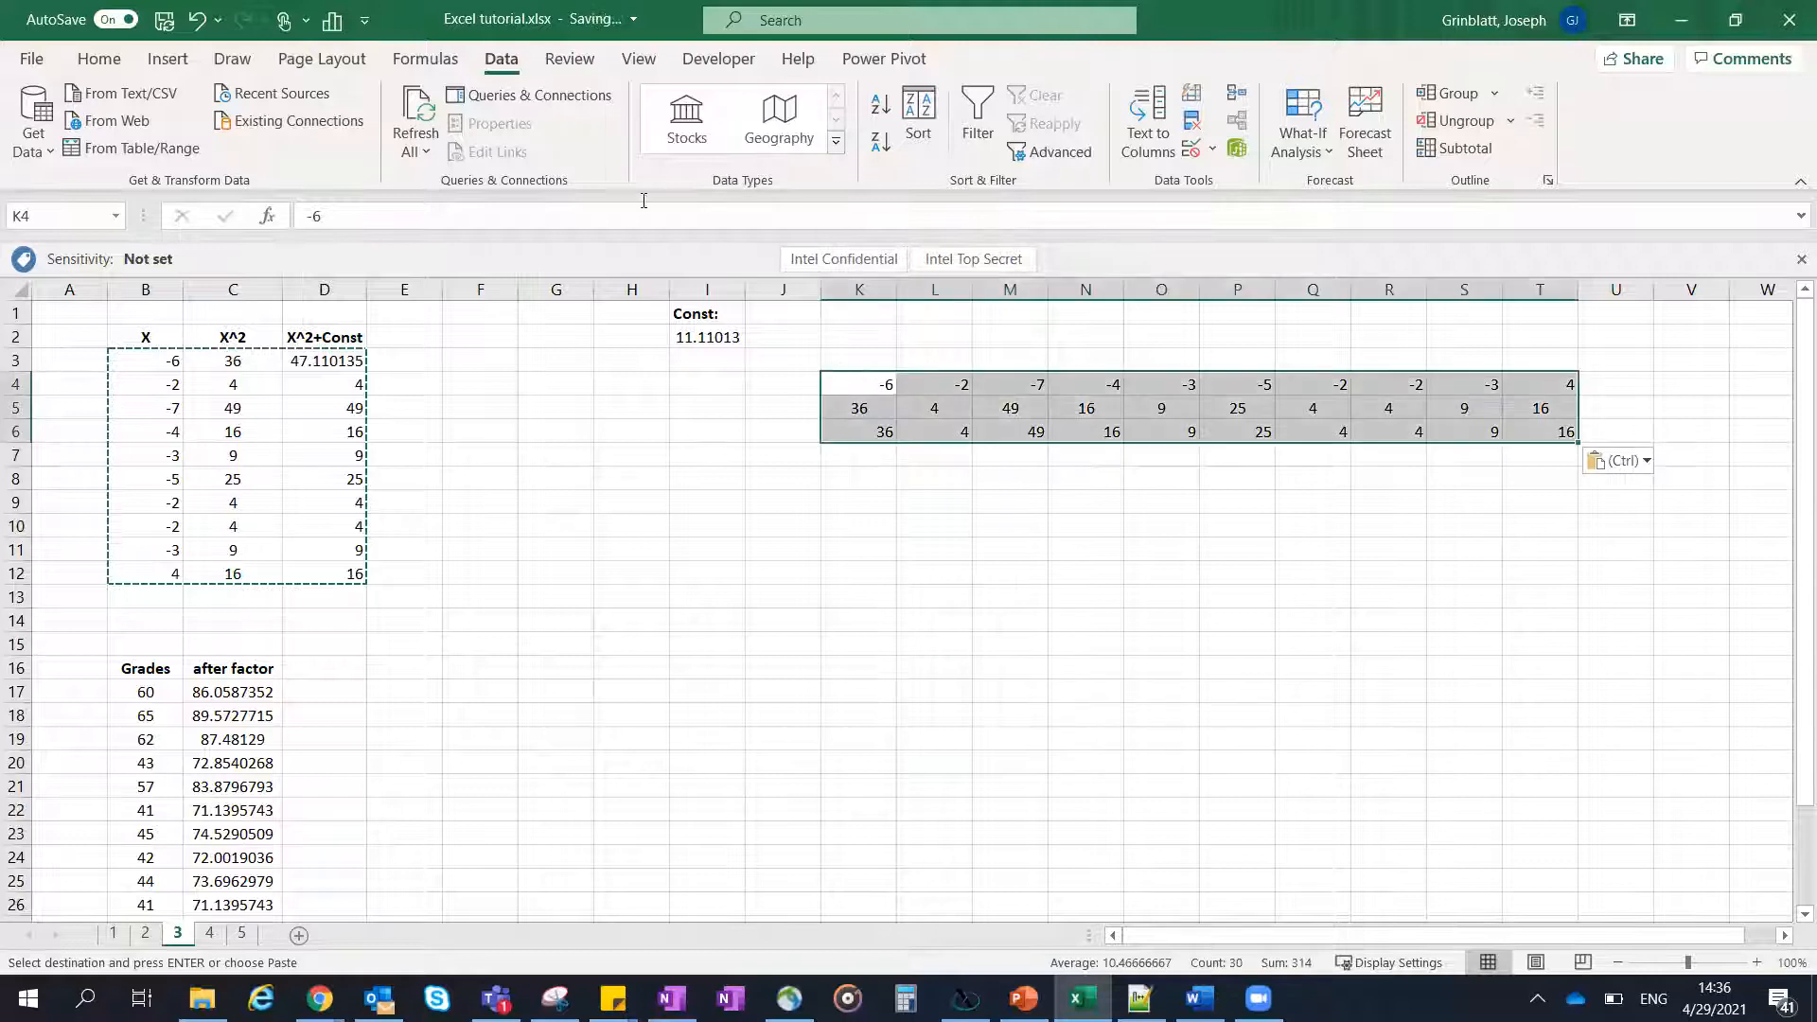
- Center the contents of the transposed range K4:T6 horizontally and select cell M6
left_click(100, 58)
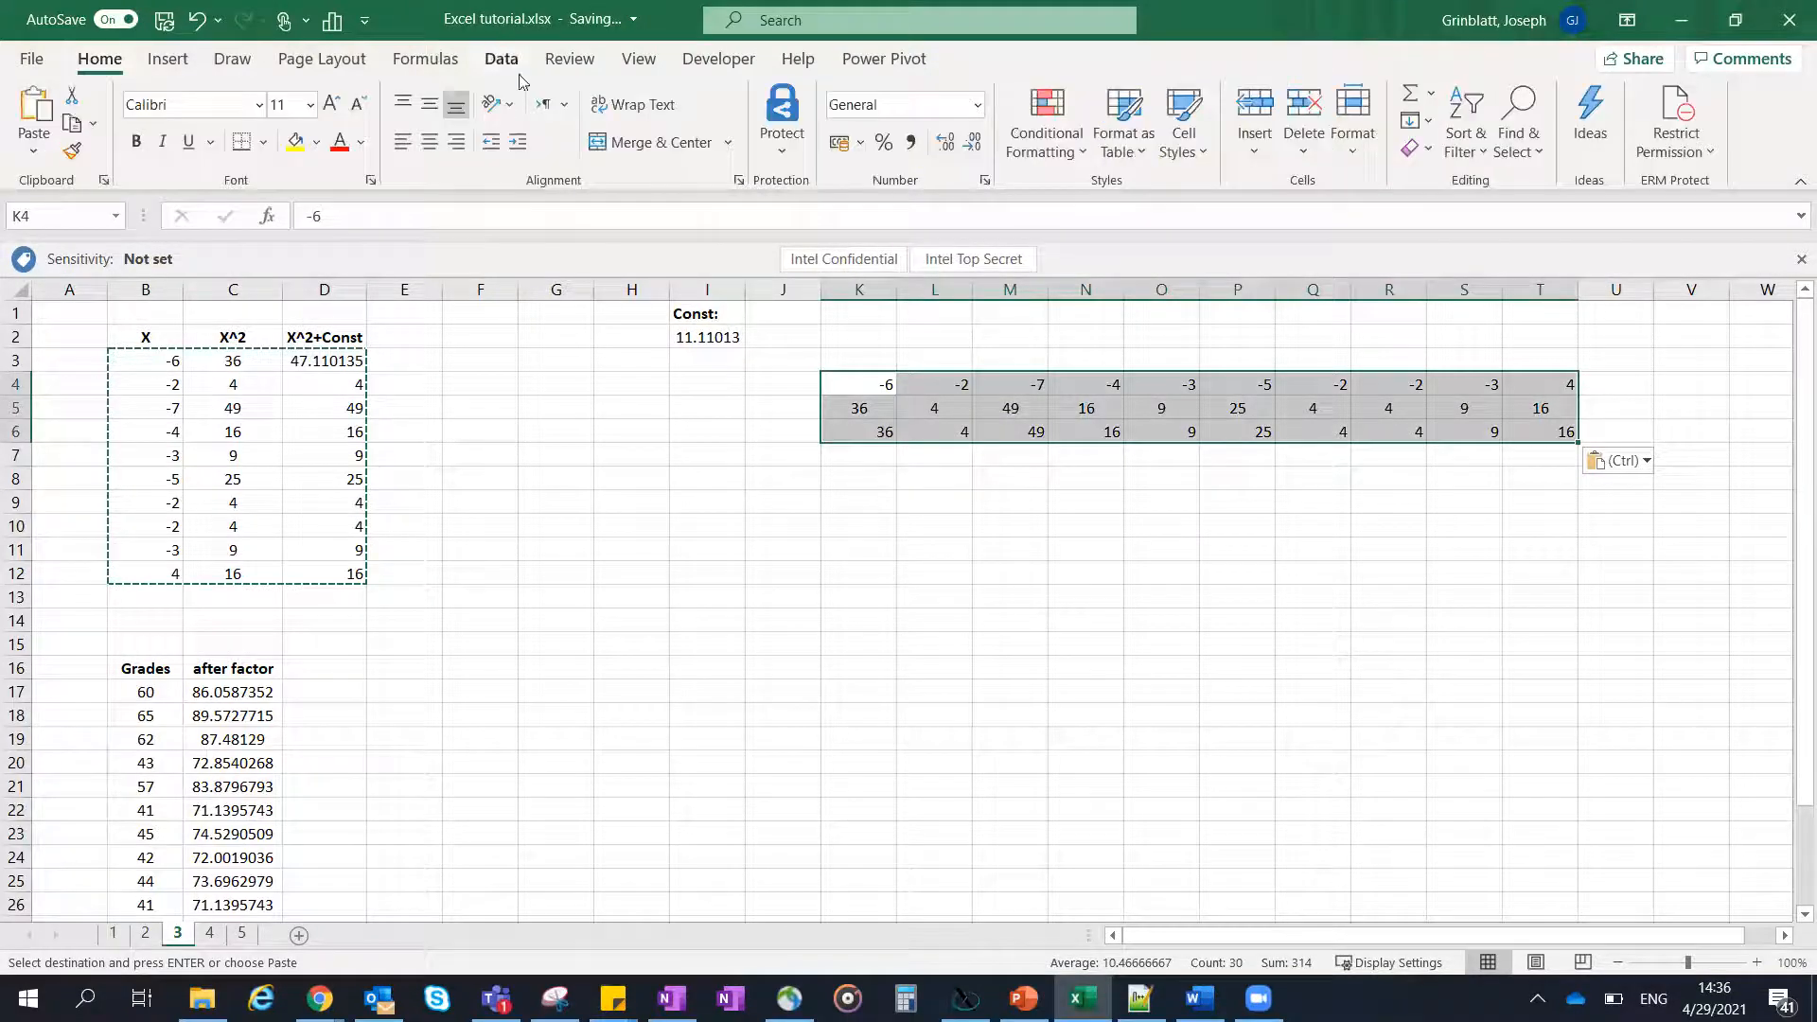
left_click(429, 141)
left_click(984, 430)
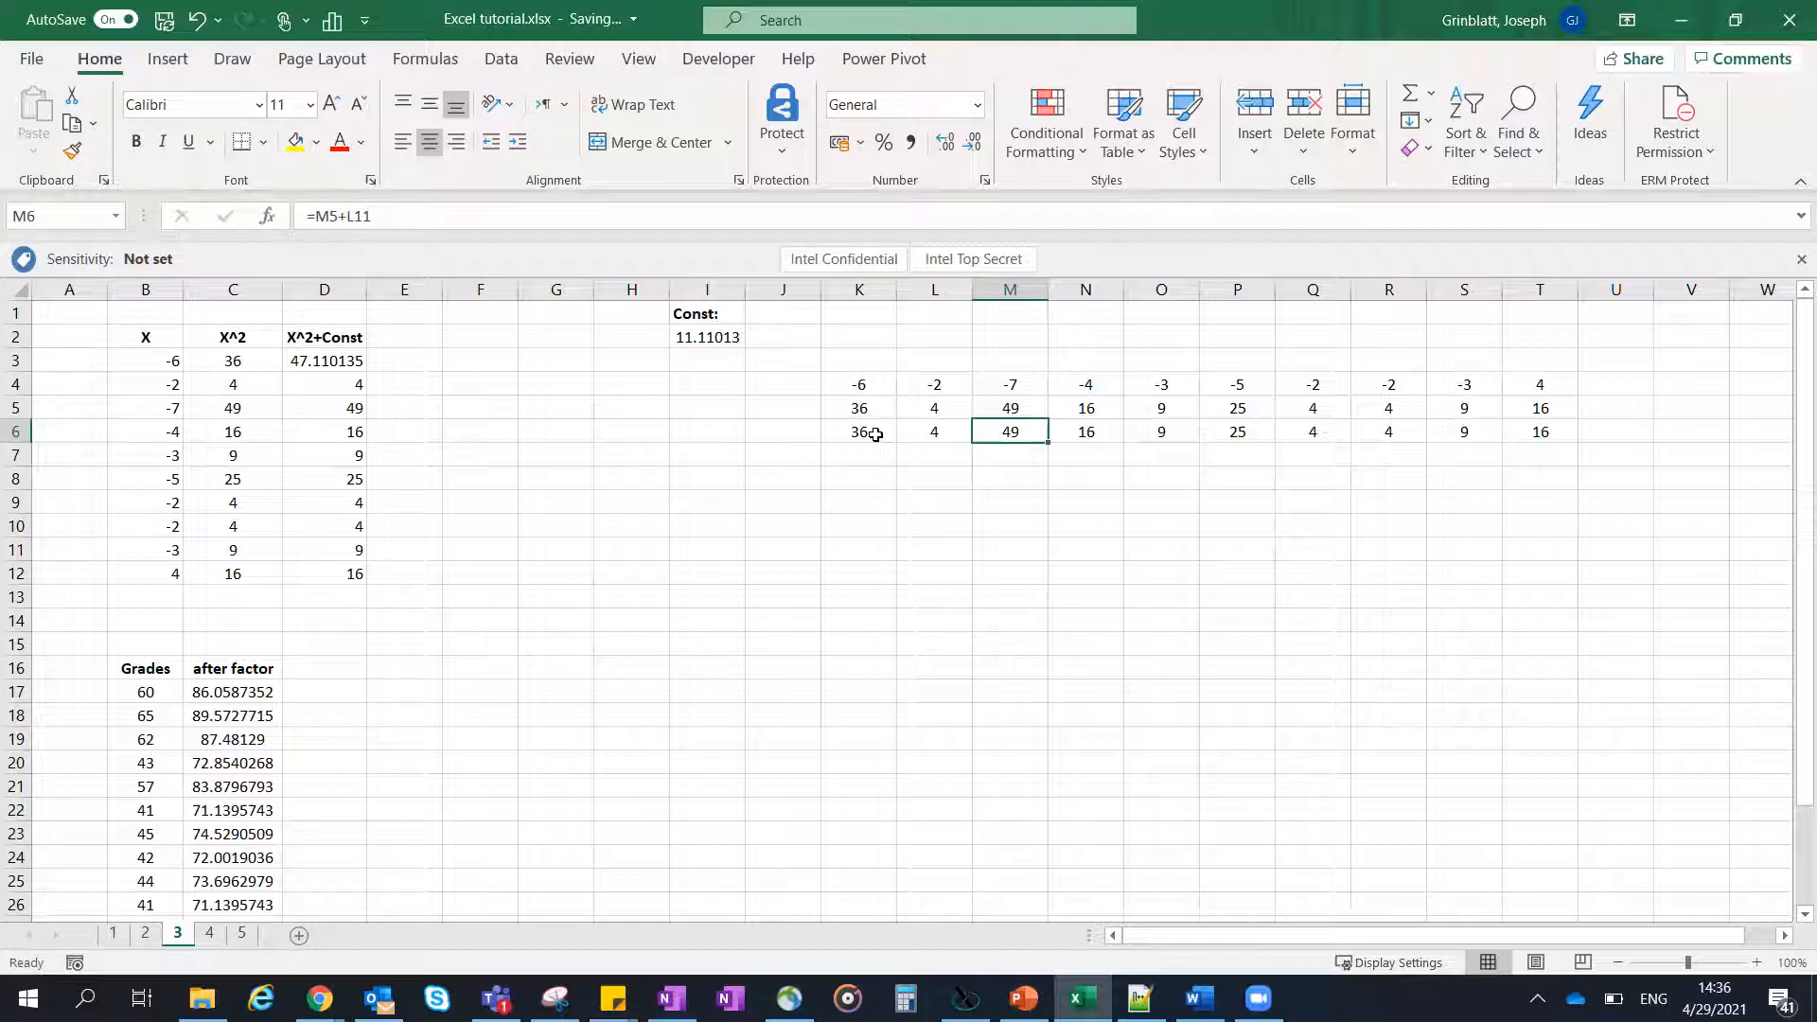
- Inspect cells of the transposed range K4:T6 and compare them with the formulas in the X^2 and X^2+Const columns
left_click(865, 381)
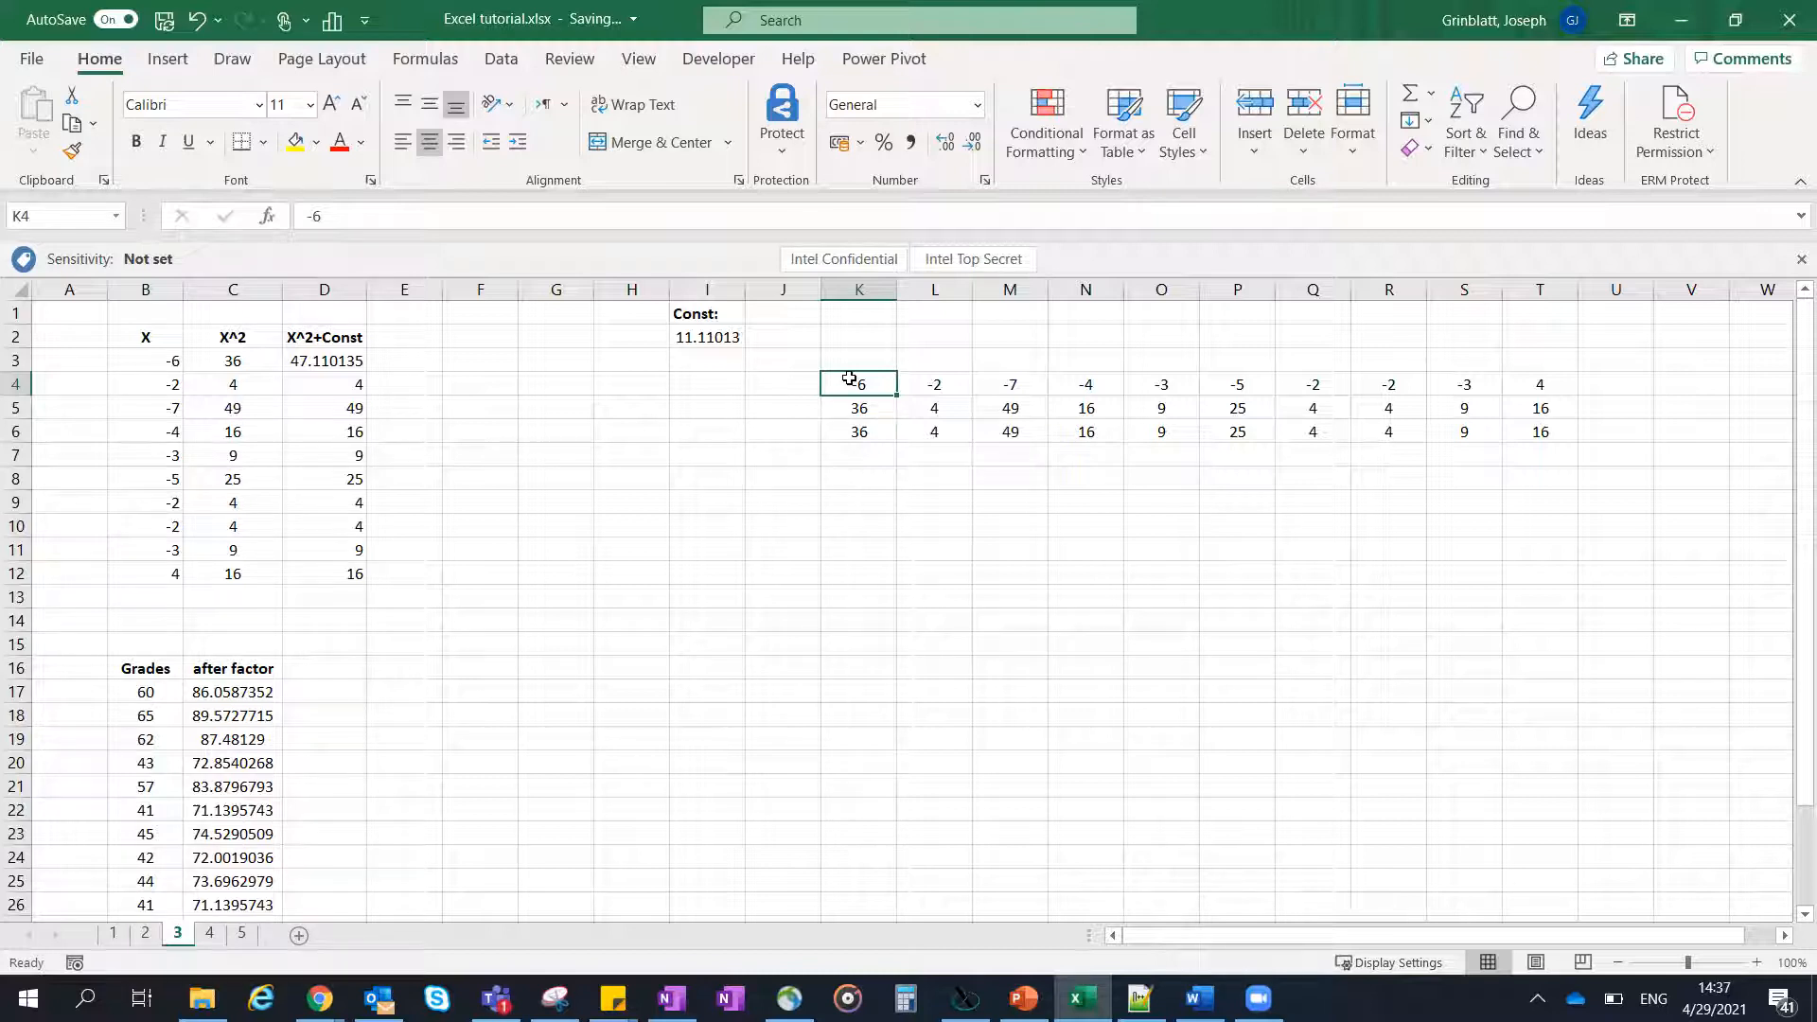
left_click(1524, 432, "shift")
left_click(863, 407)
left_click(246, 500)
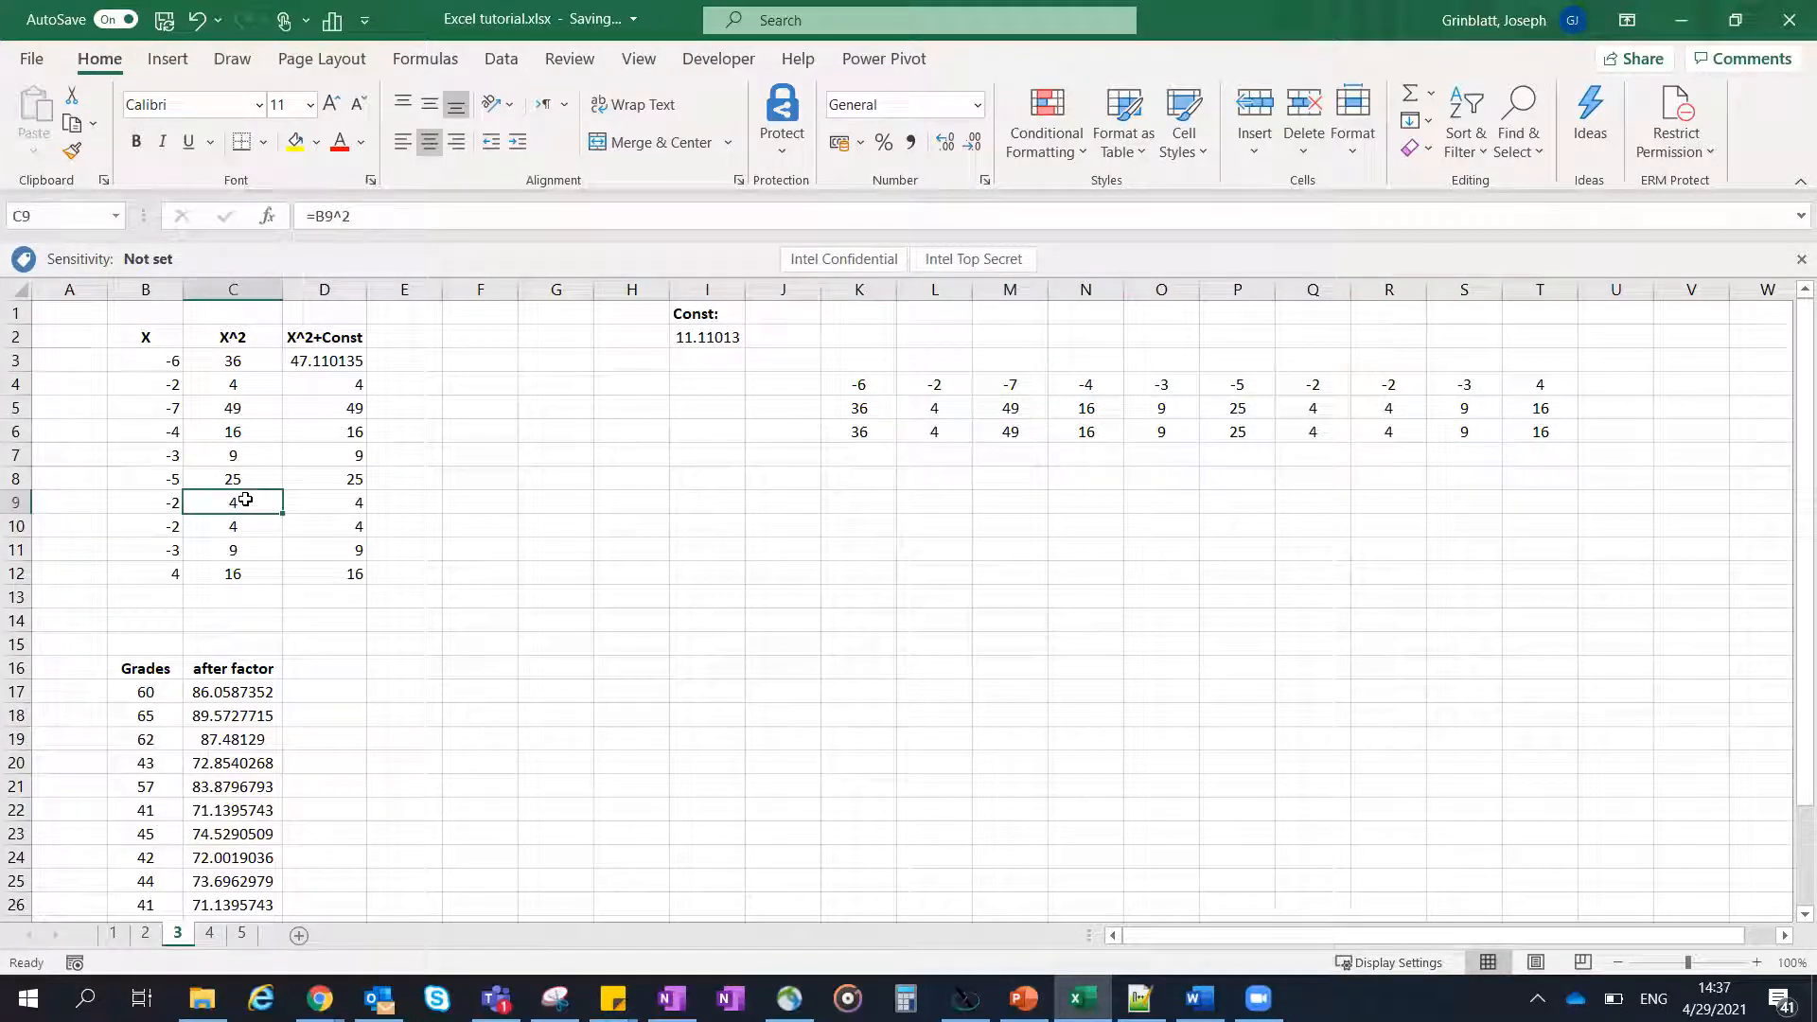
left_click(241, 457)
left_click(246, 432)
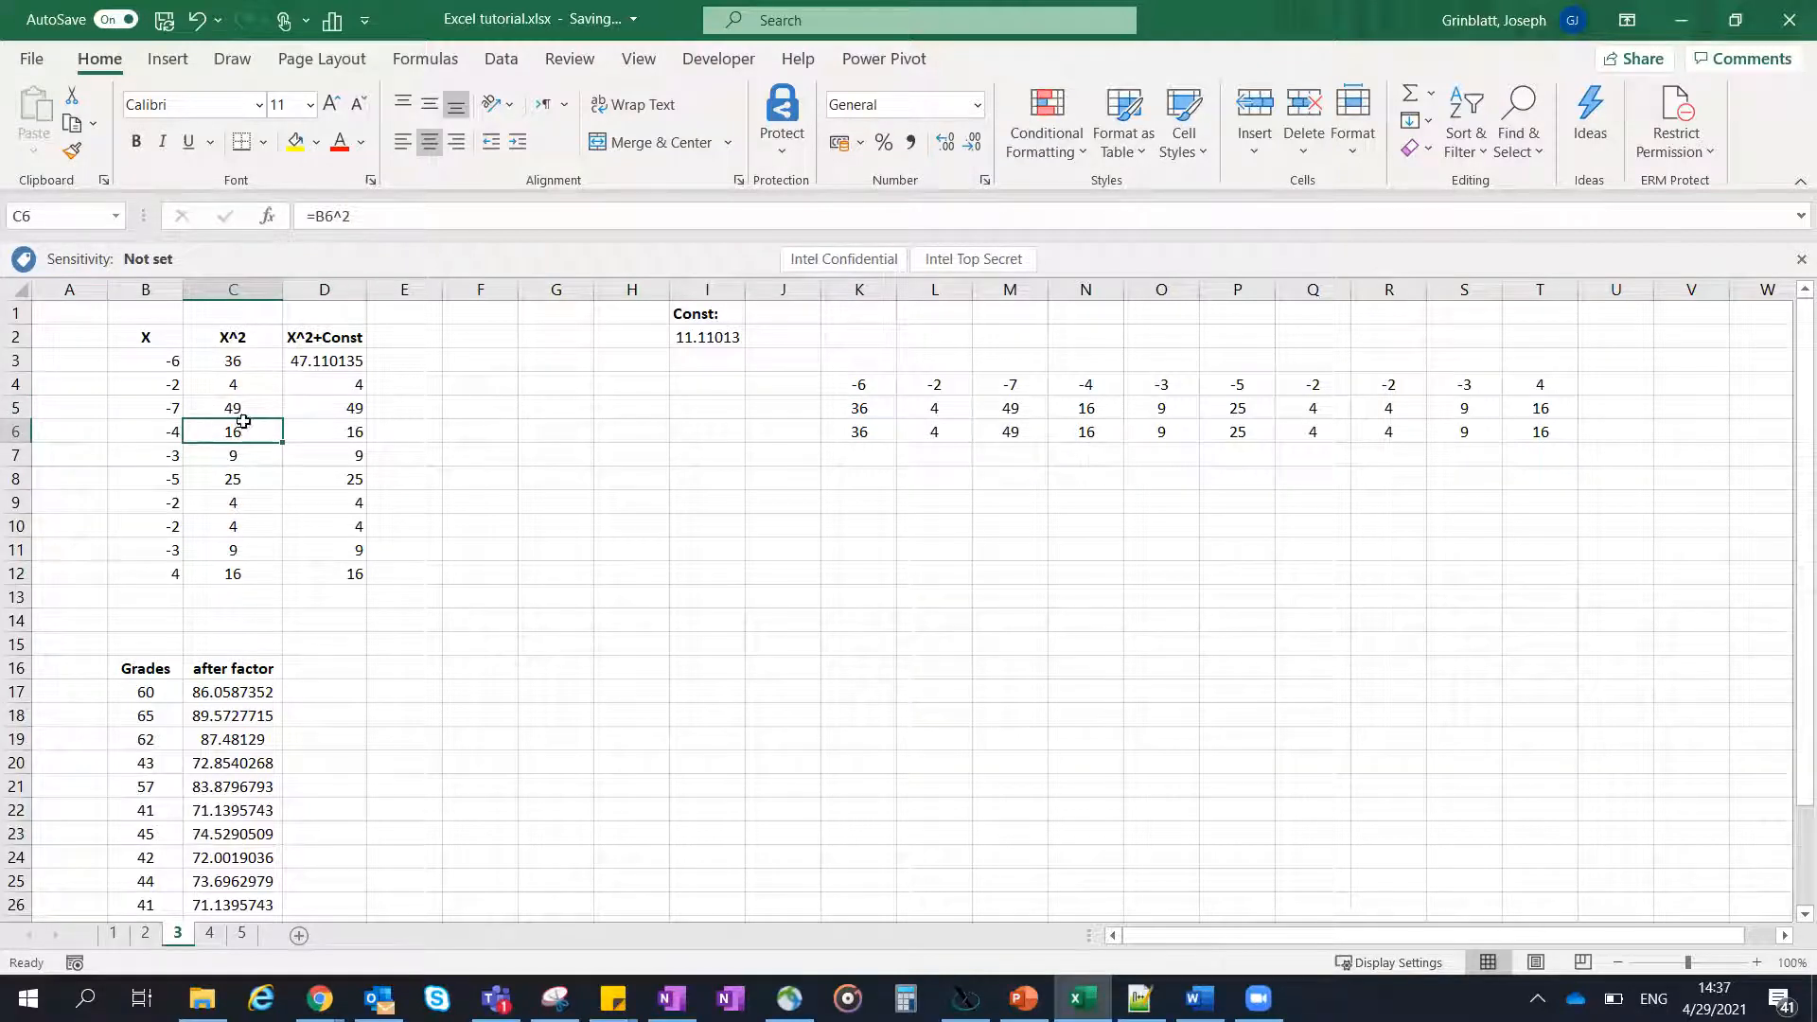
left_click(332, 428)
- Set the X value in B6 to 5, check the matching transposed value in N4, and undo the change
left_click(161, 434)
type("5")
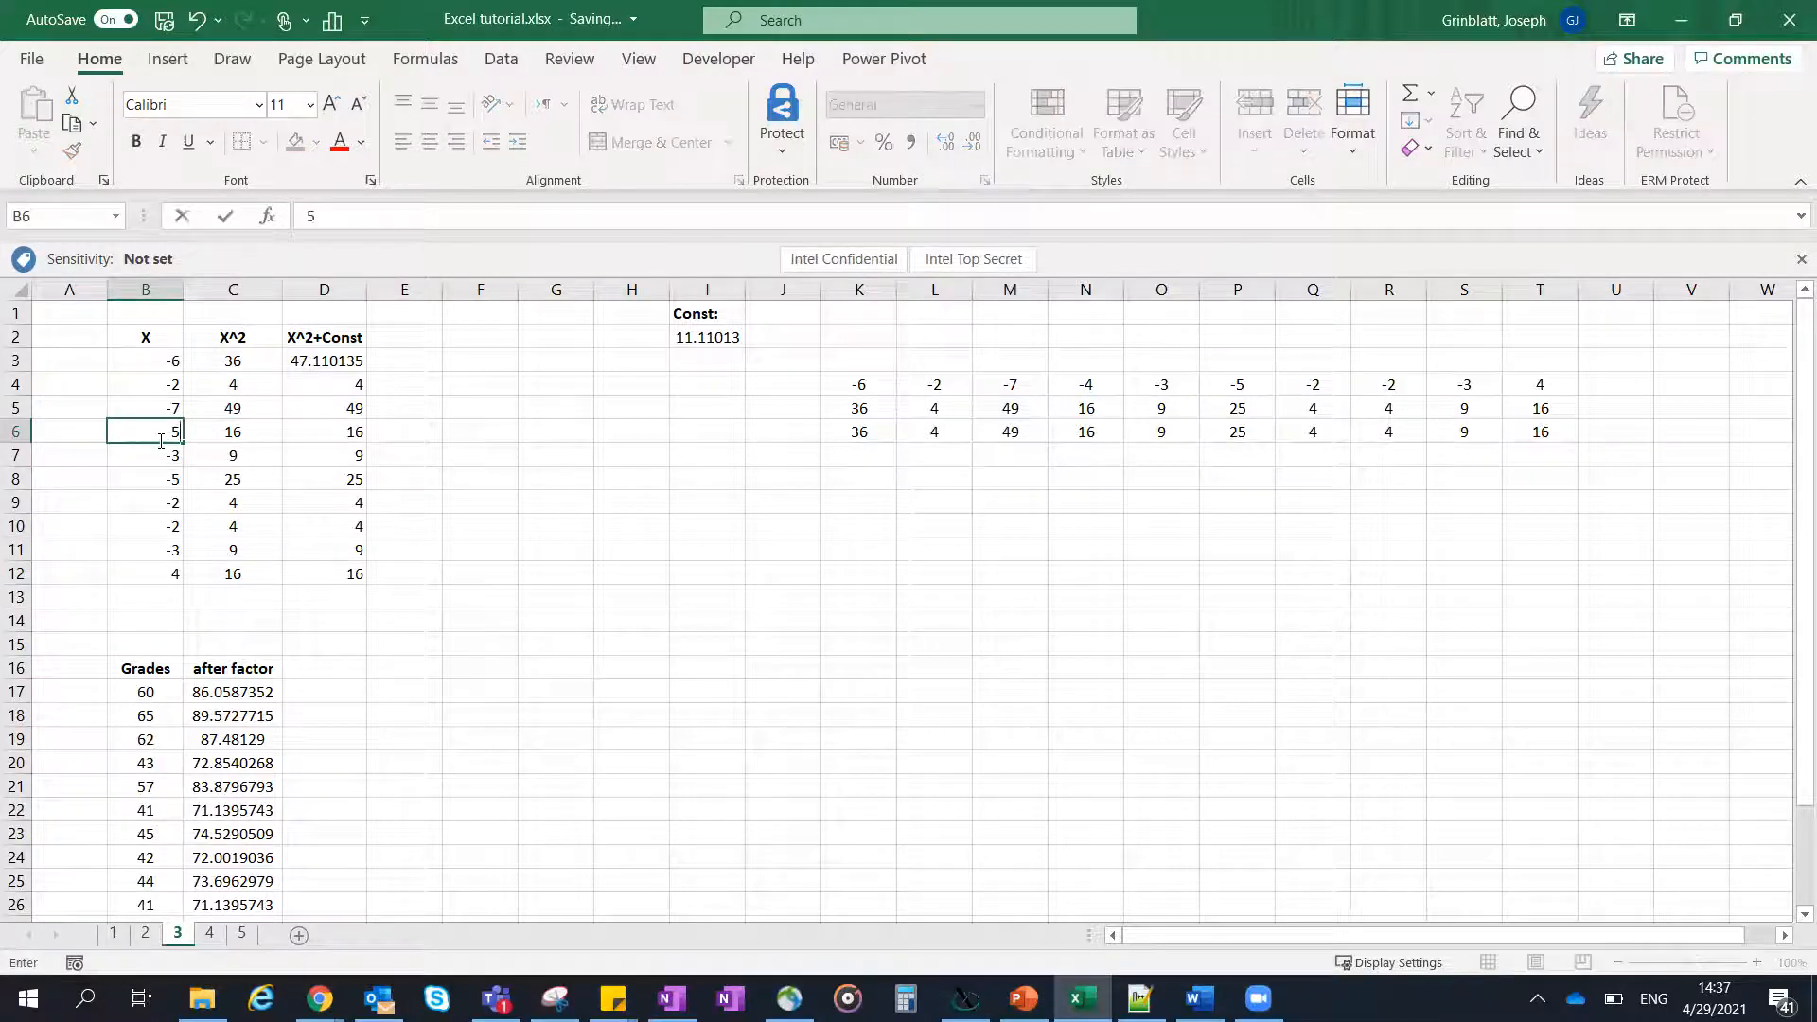
key("Return")
left_click(318, 431)
left_click(1084, 388)
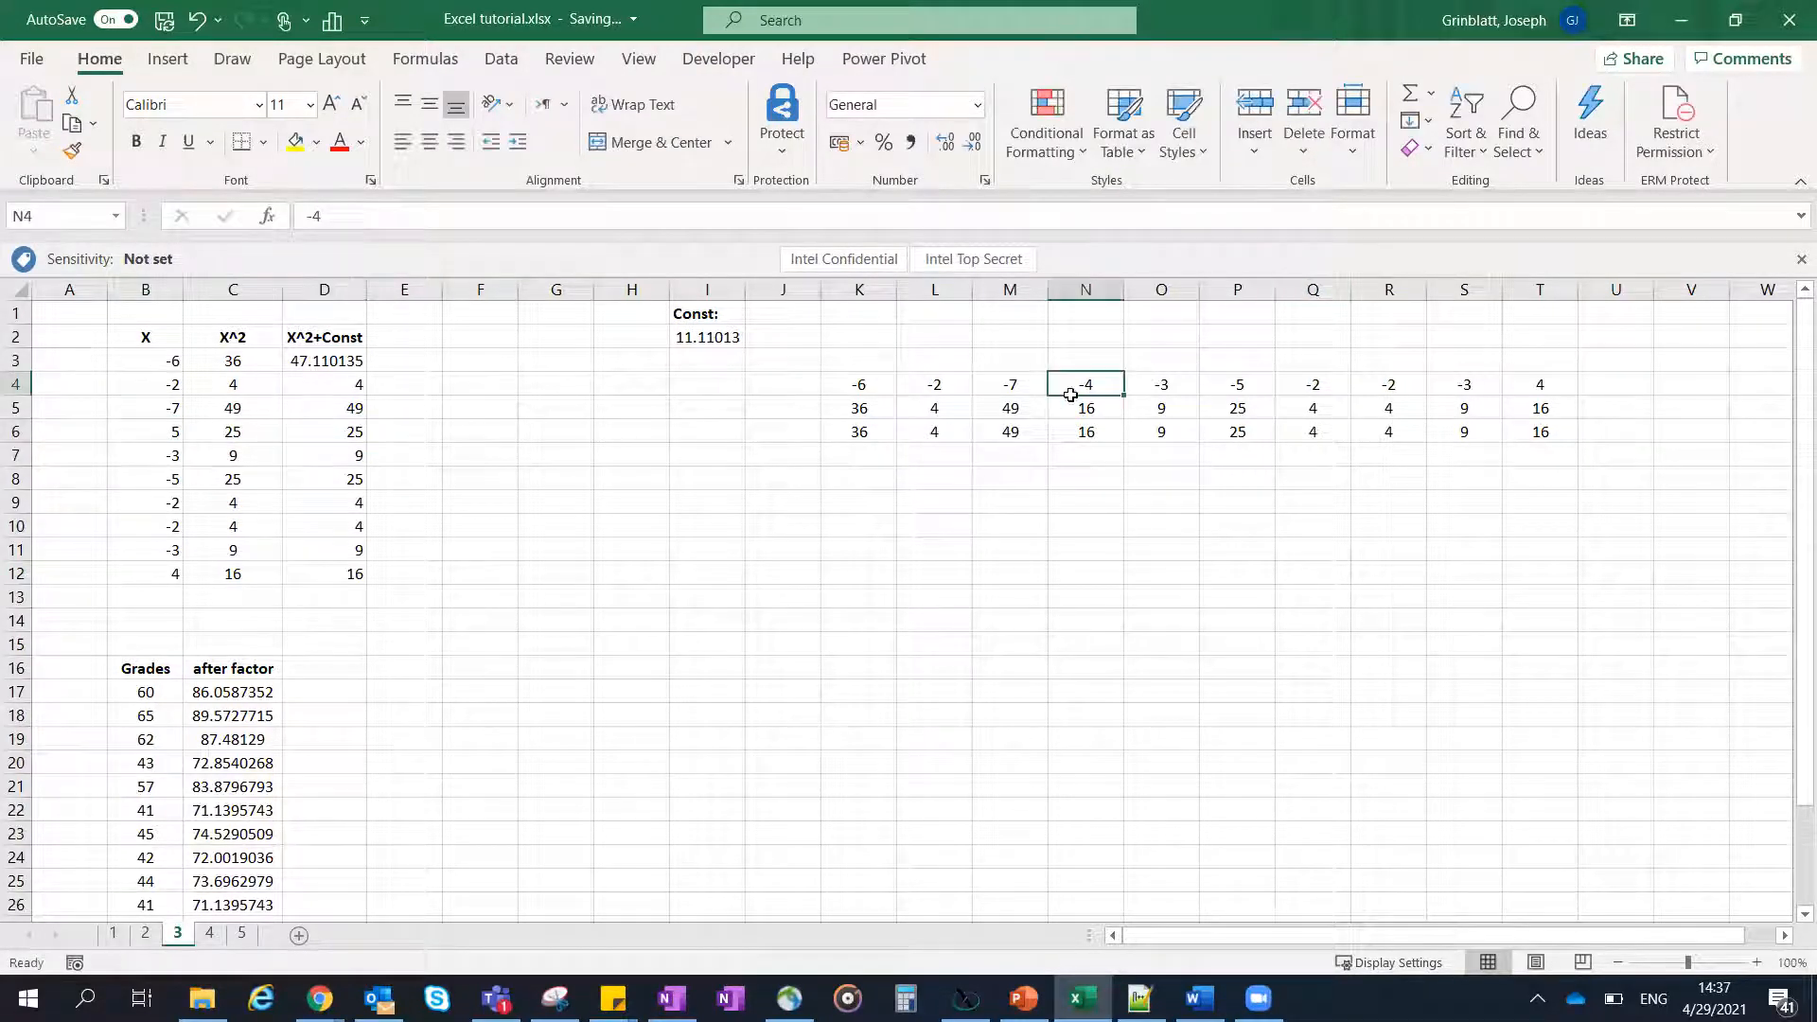
key("ctrl+z")
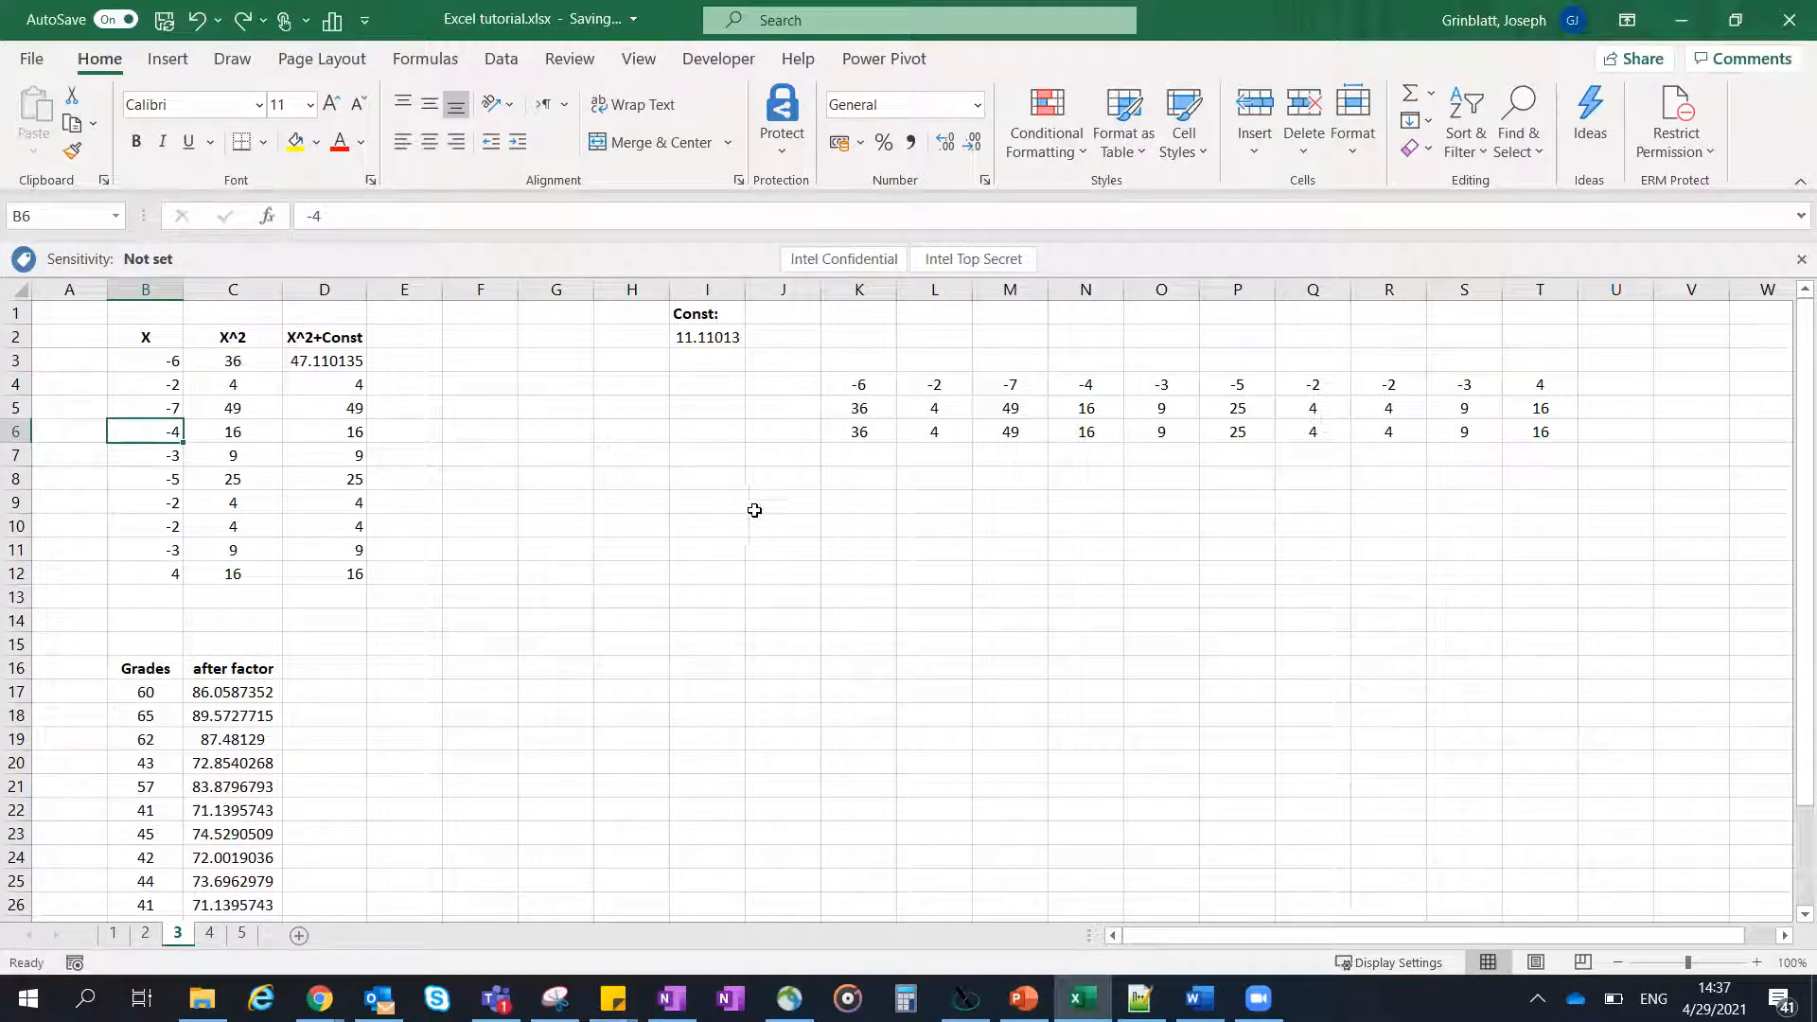
- Enter the formula =TRANSPOSE(B3:D12) in cell J8
left_click(162, 364)
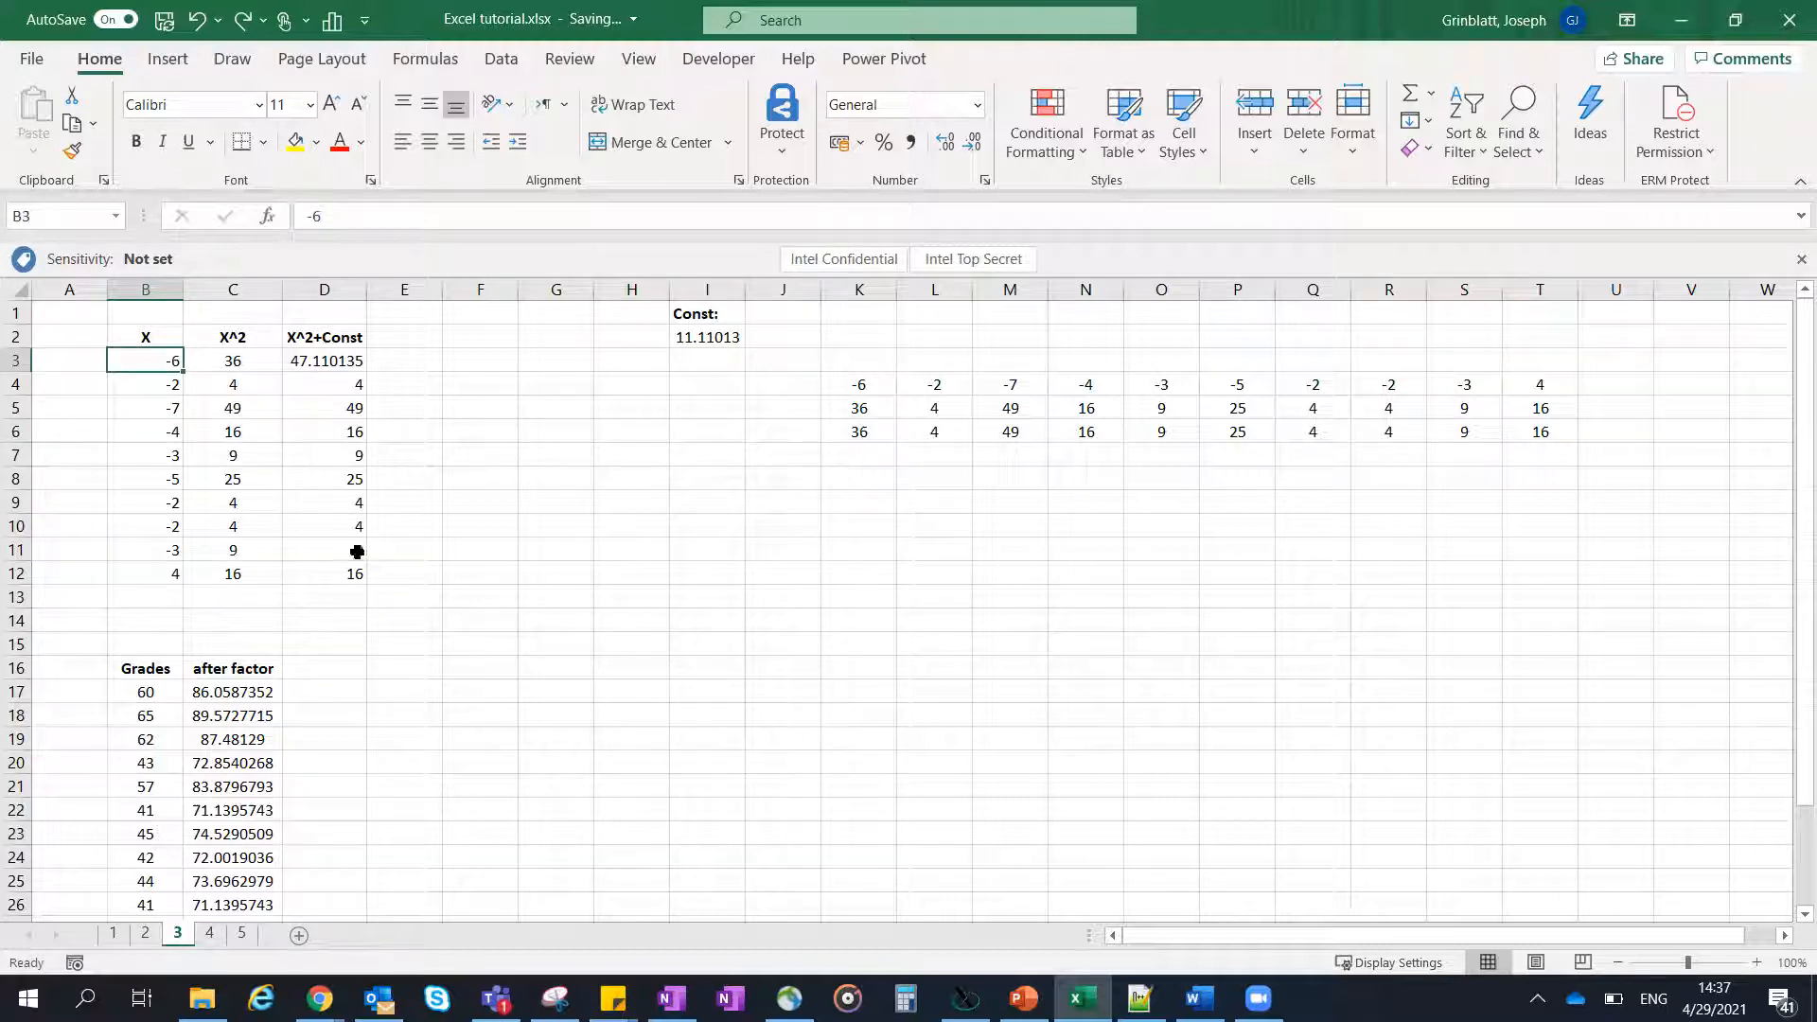
left_click(795, 478)
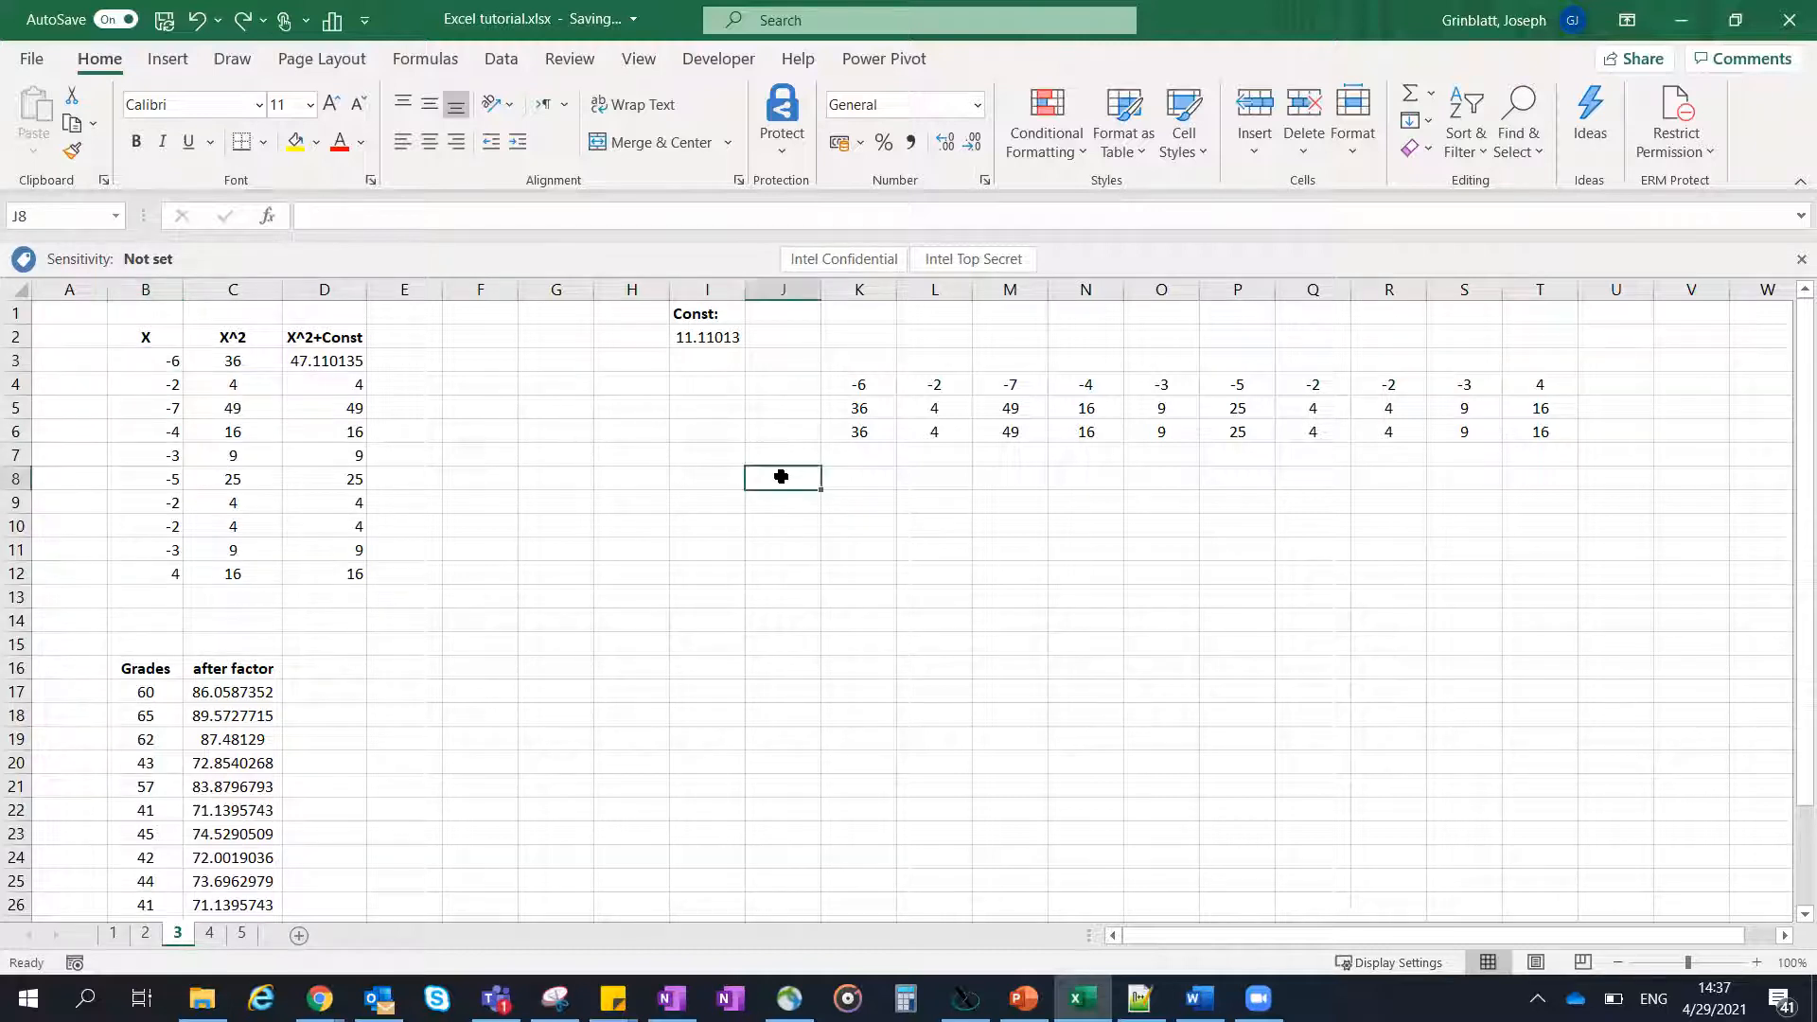
type("=tra")
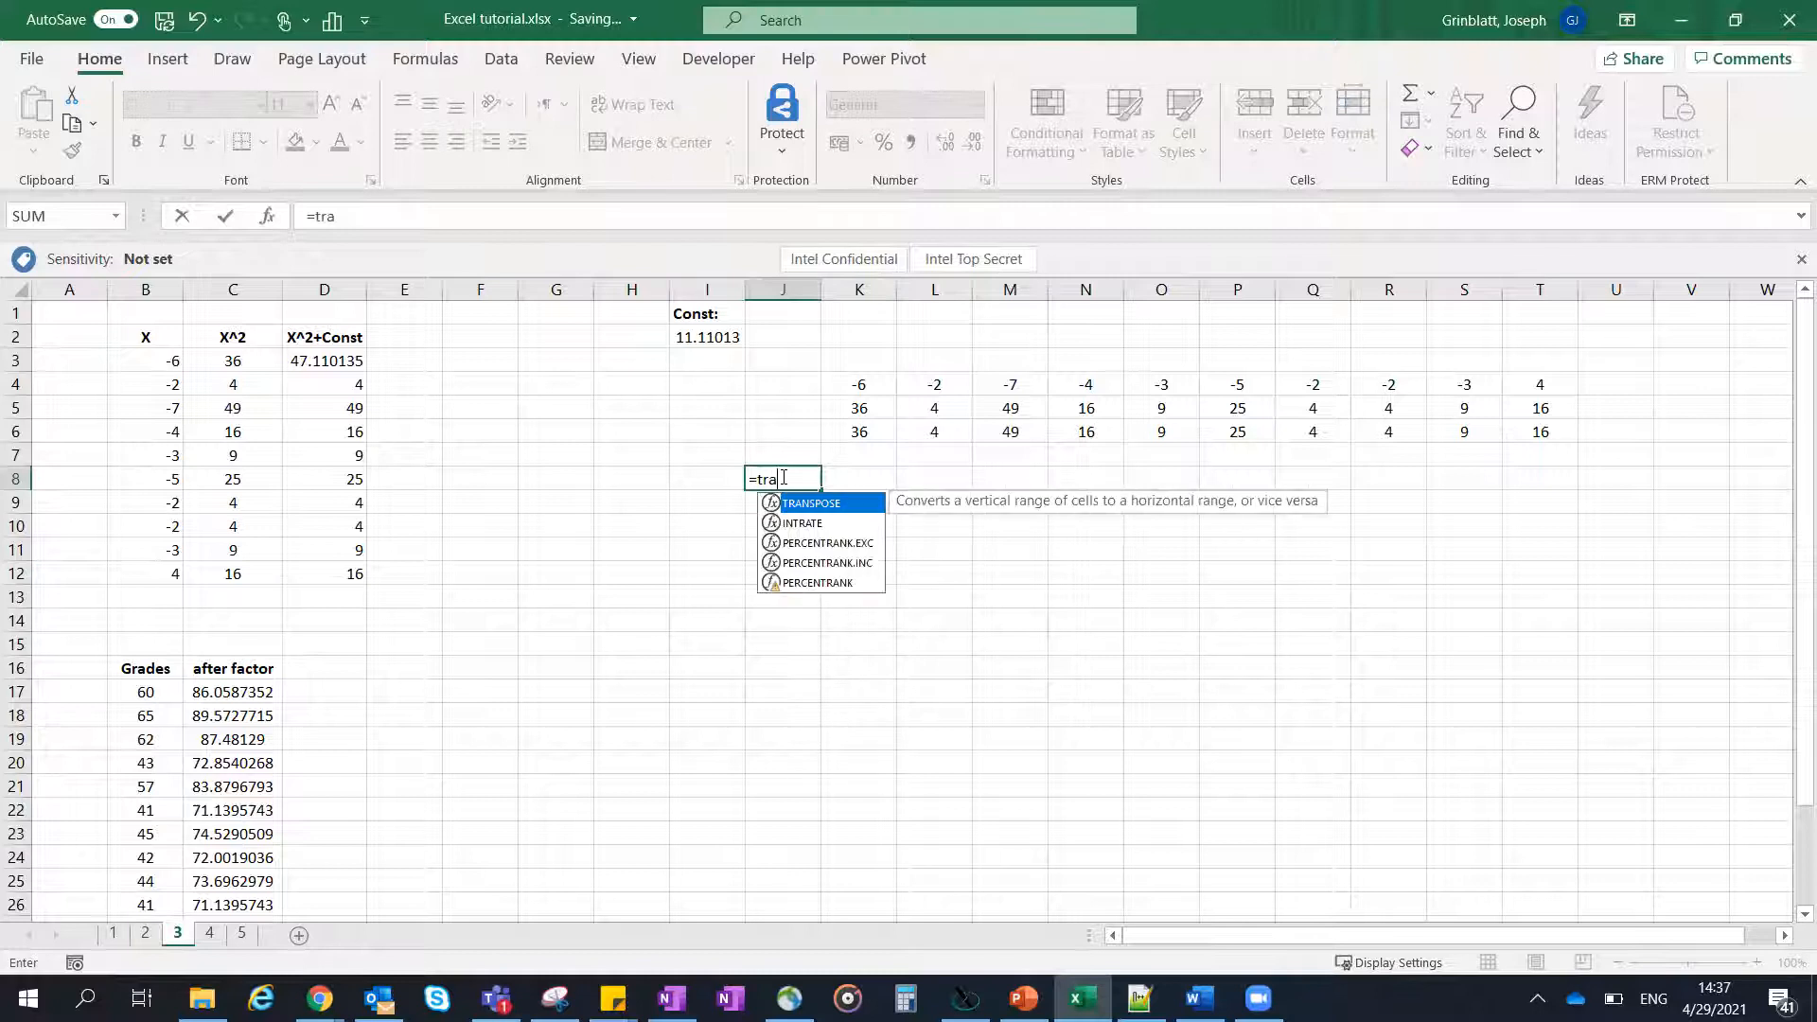
double_click(811, 504)
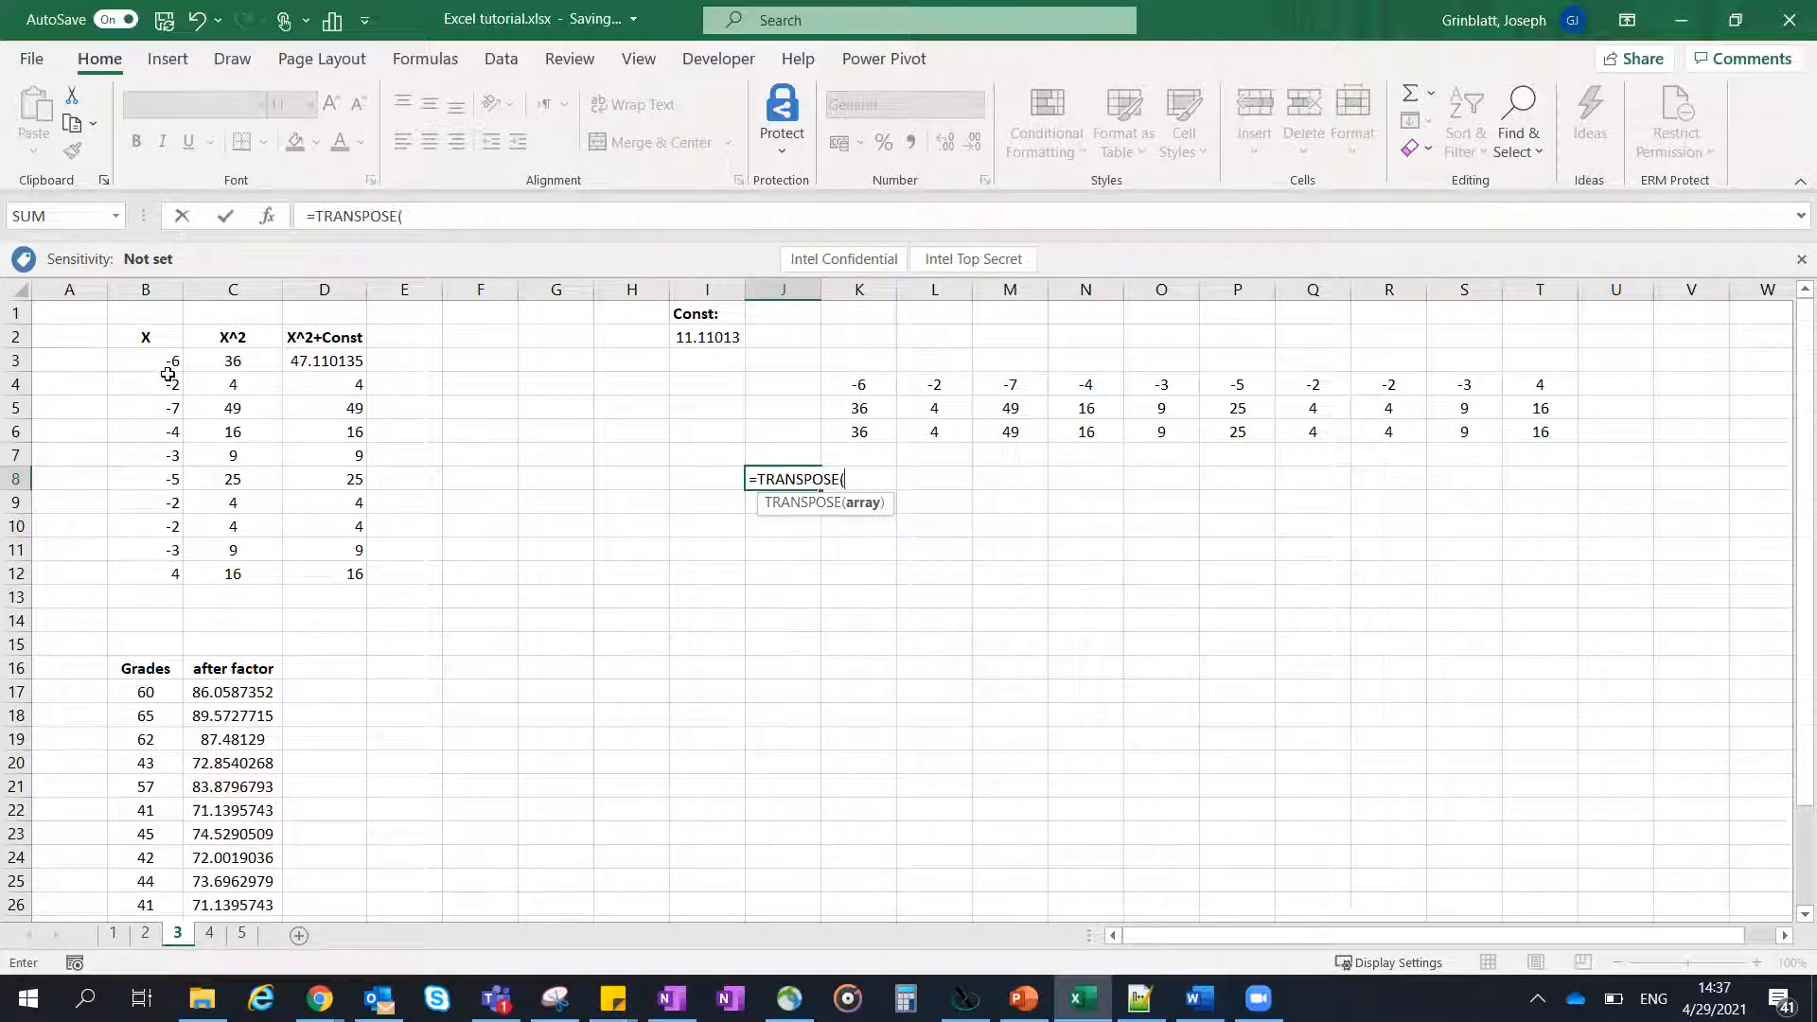
left_click_drag(169, 360, 360, 568)
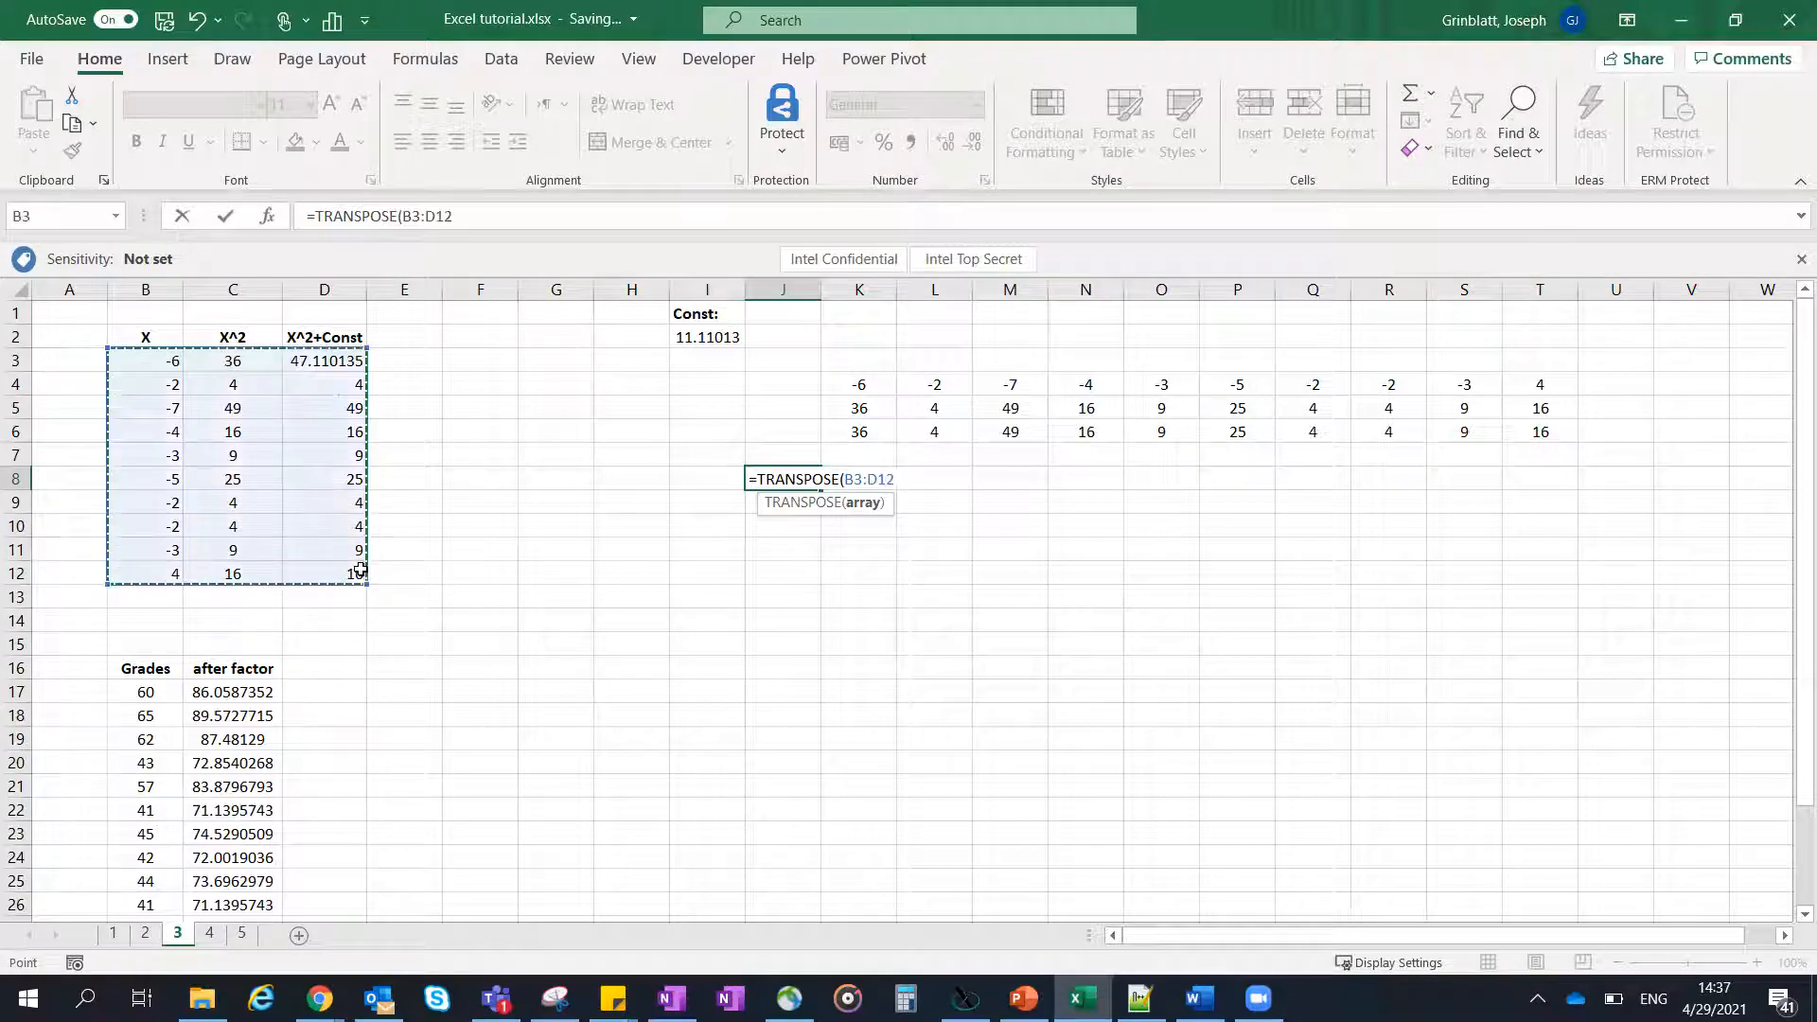
type(")")
key("Return")
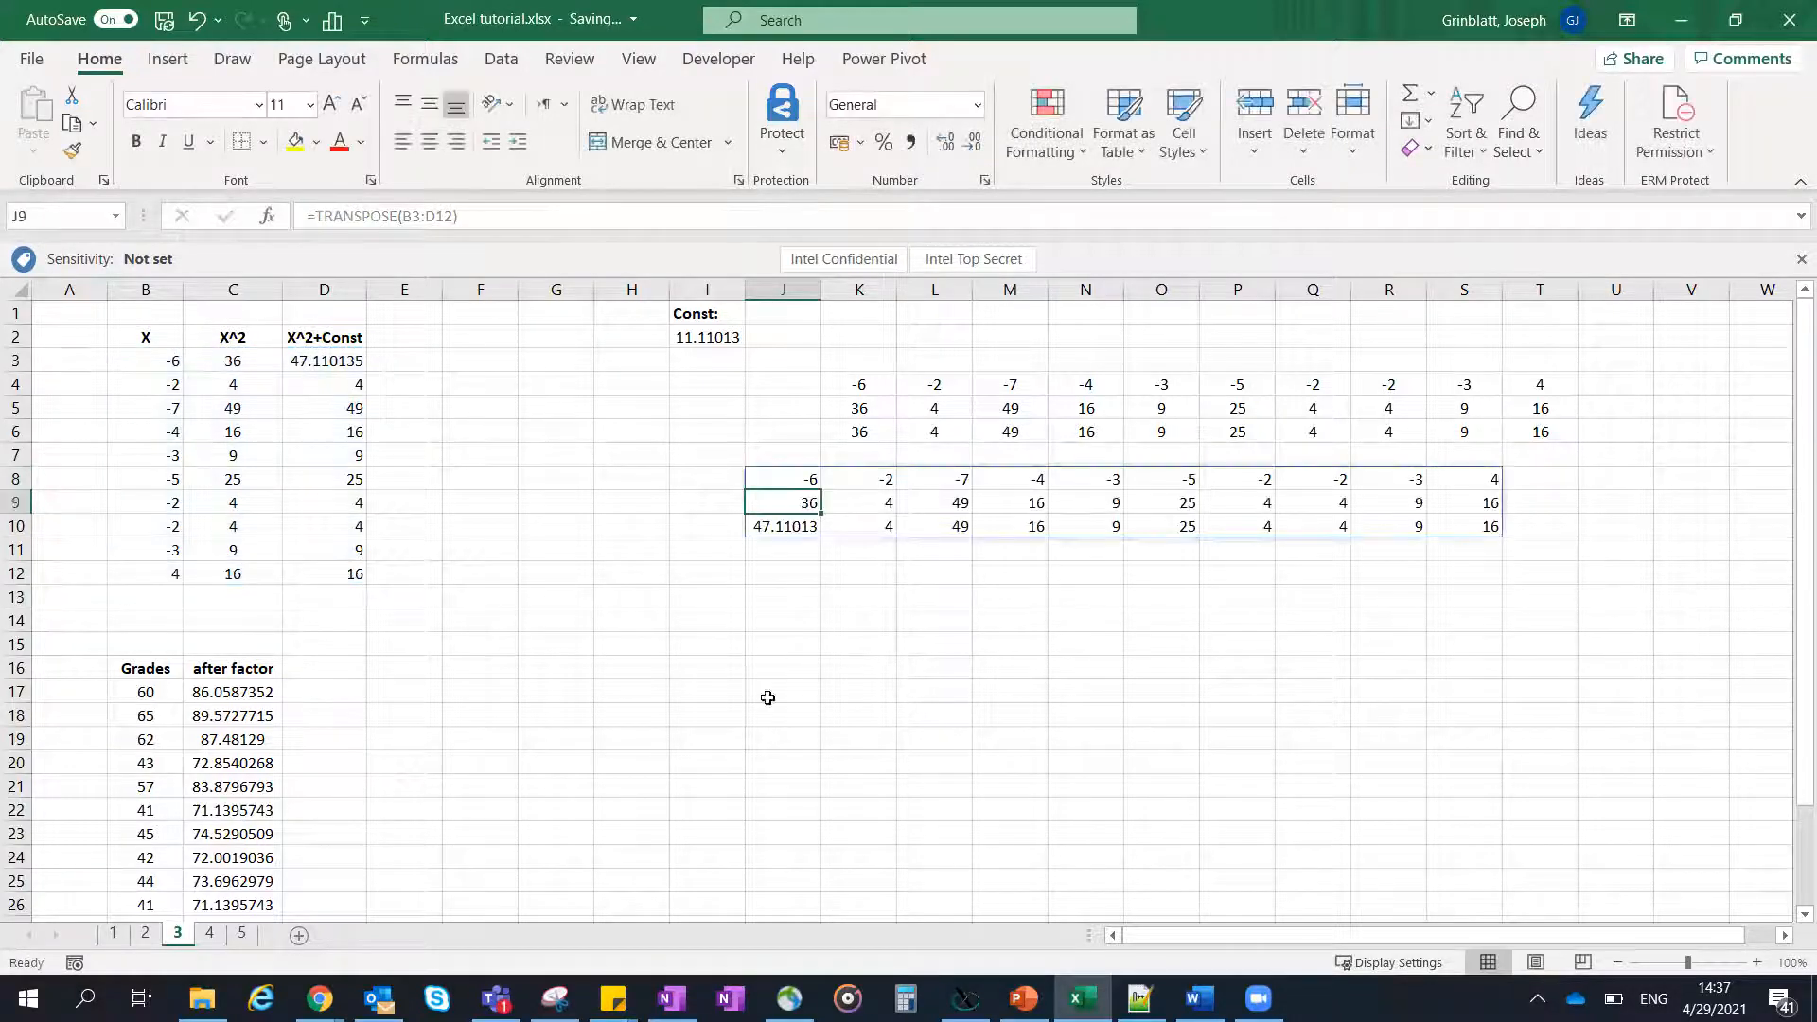
- Check cells of the TRANSPOSE output, test its link to the source by setting B6 to 3, and undo that change
left_click(949, 627)
left_click(819, 484)
left_click(960, 498)
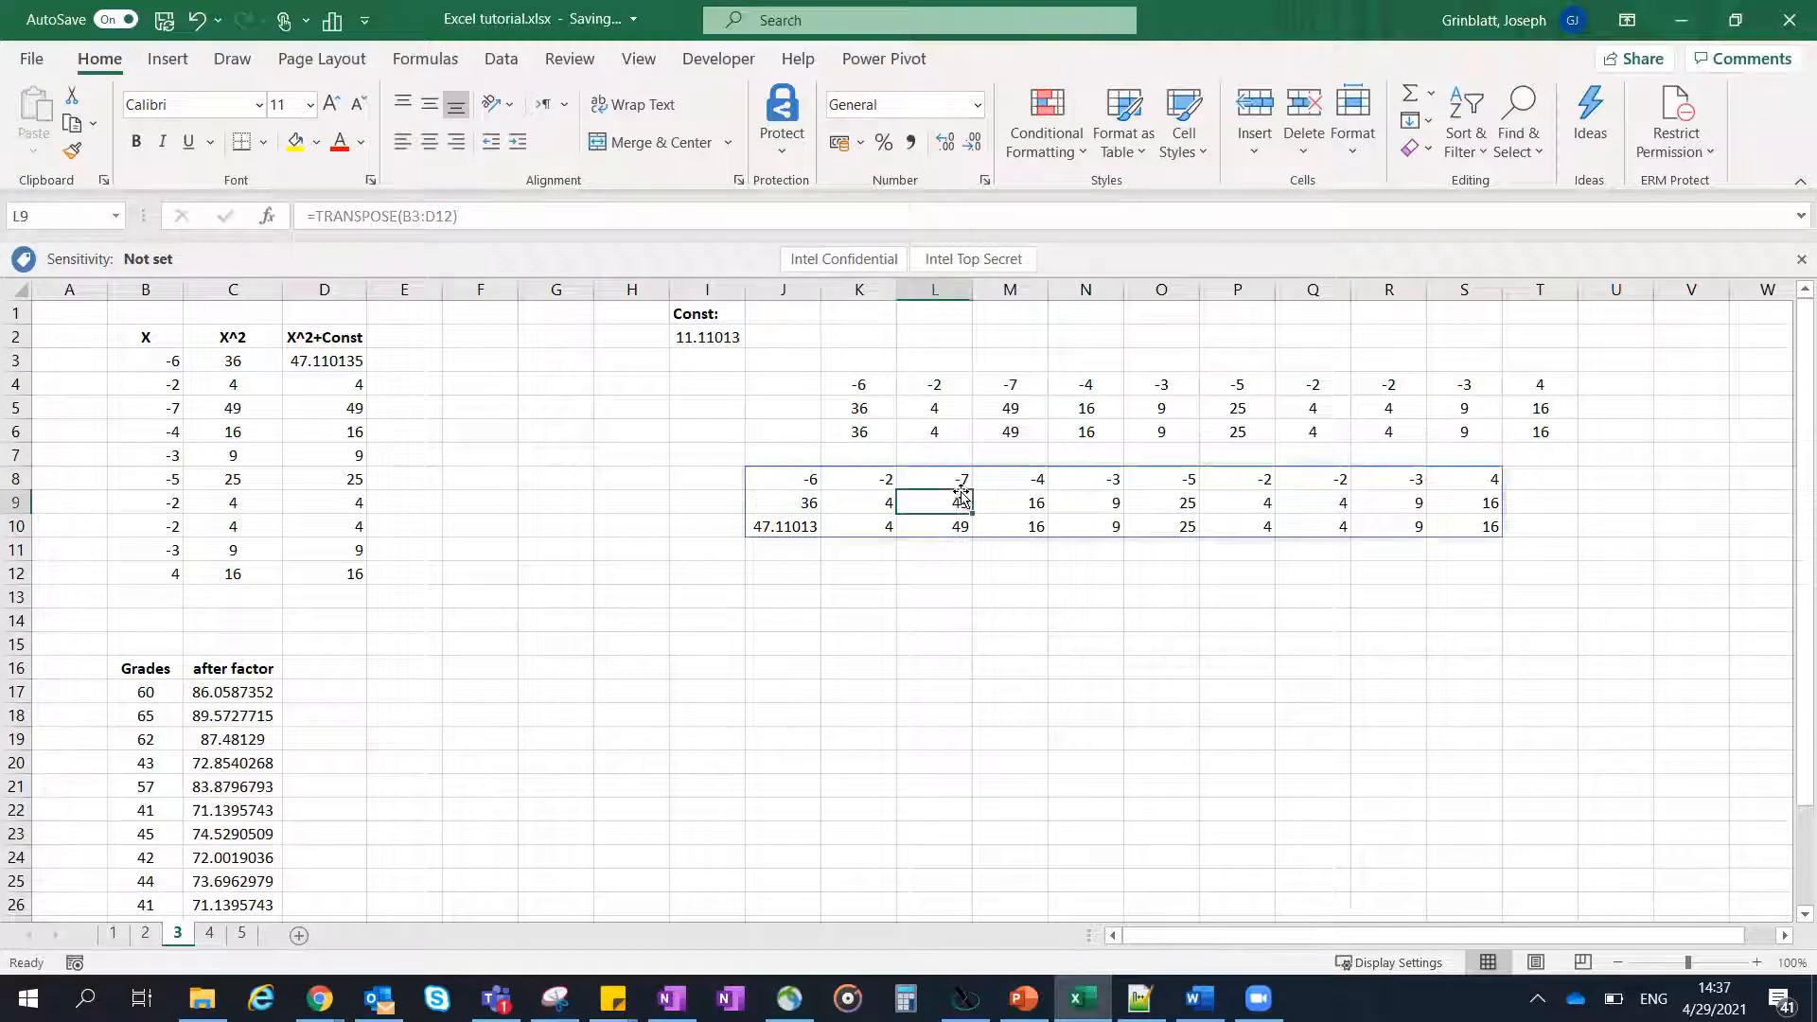
left_click(194, 436)
left_click(177, 423)
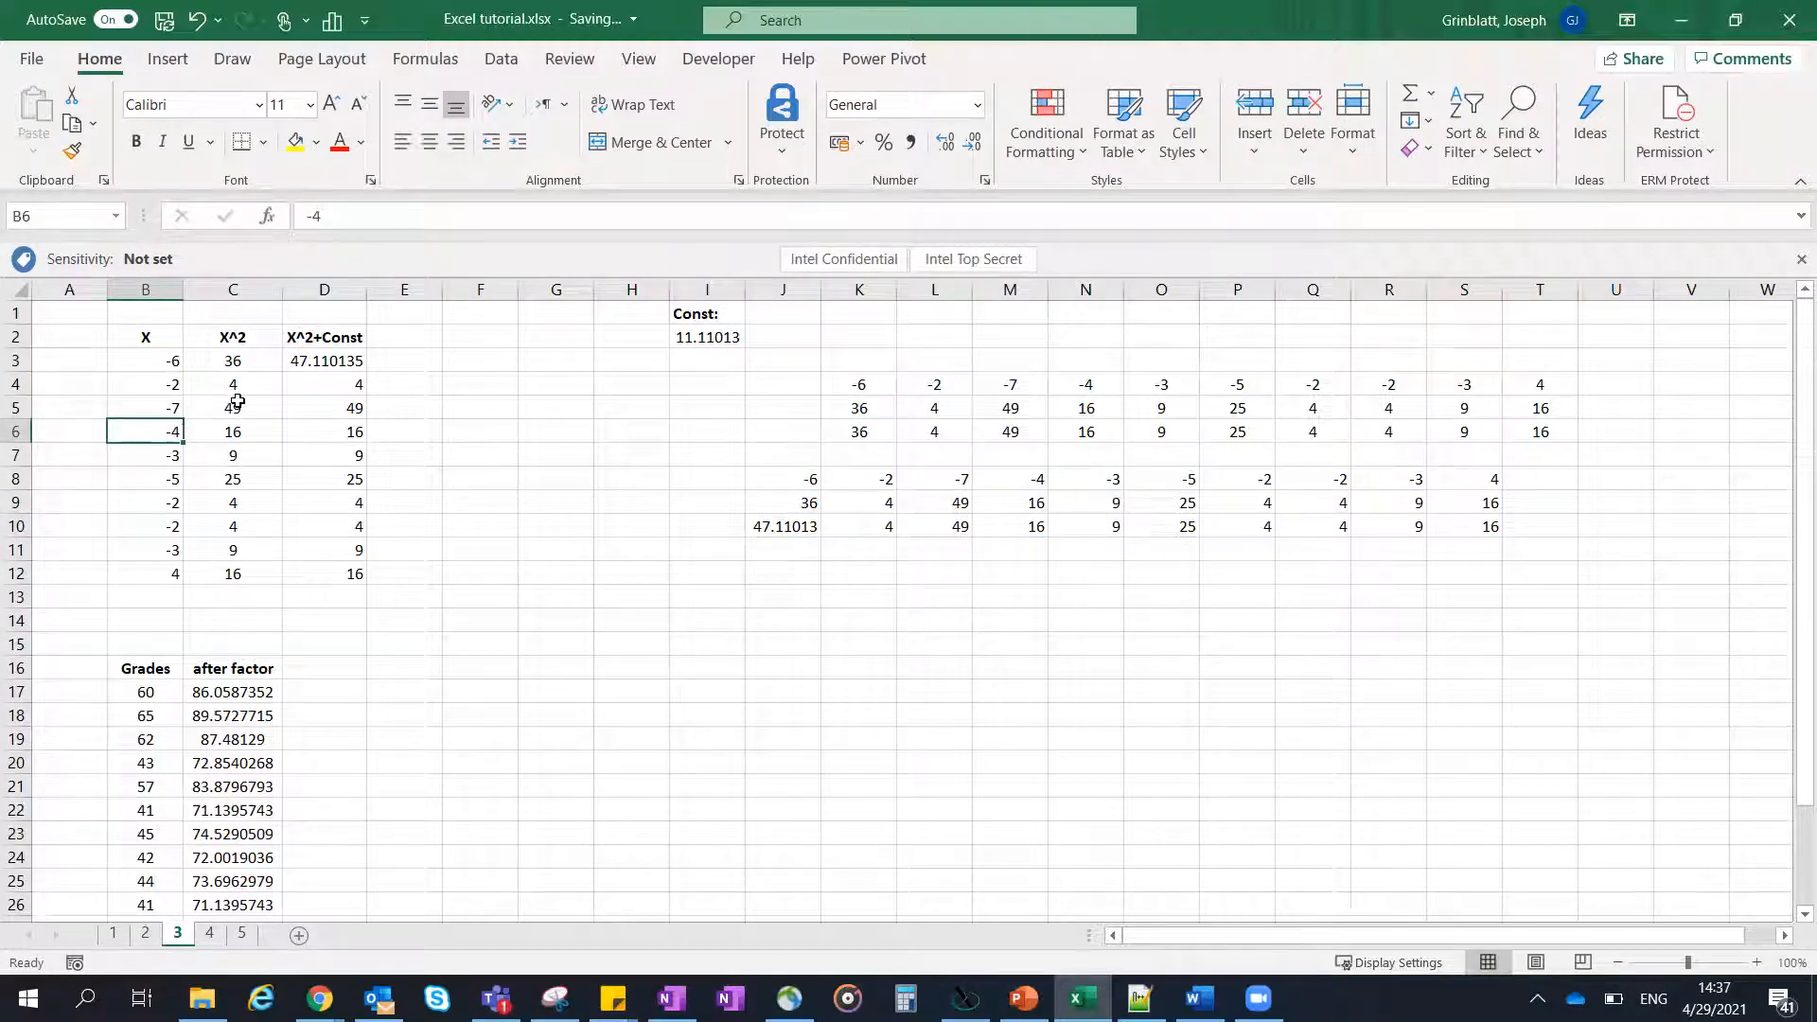
type("3")
key("Return")
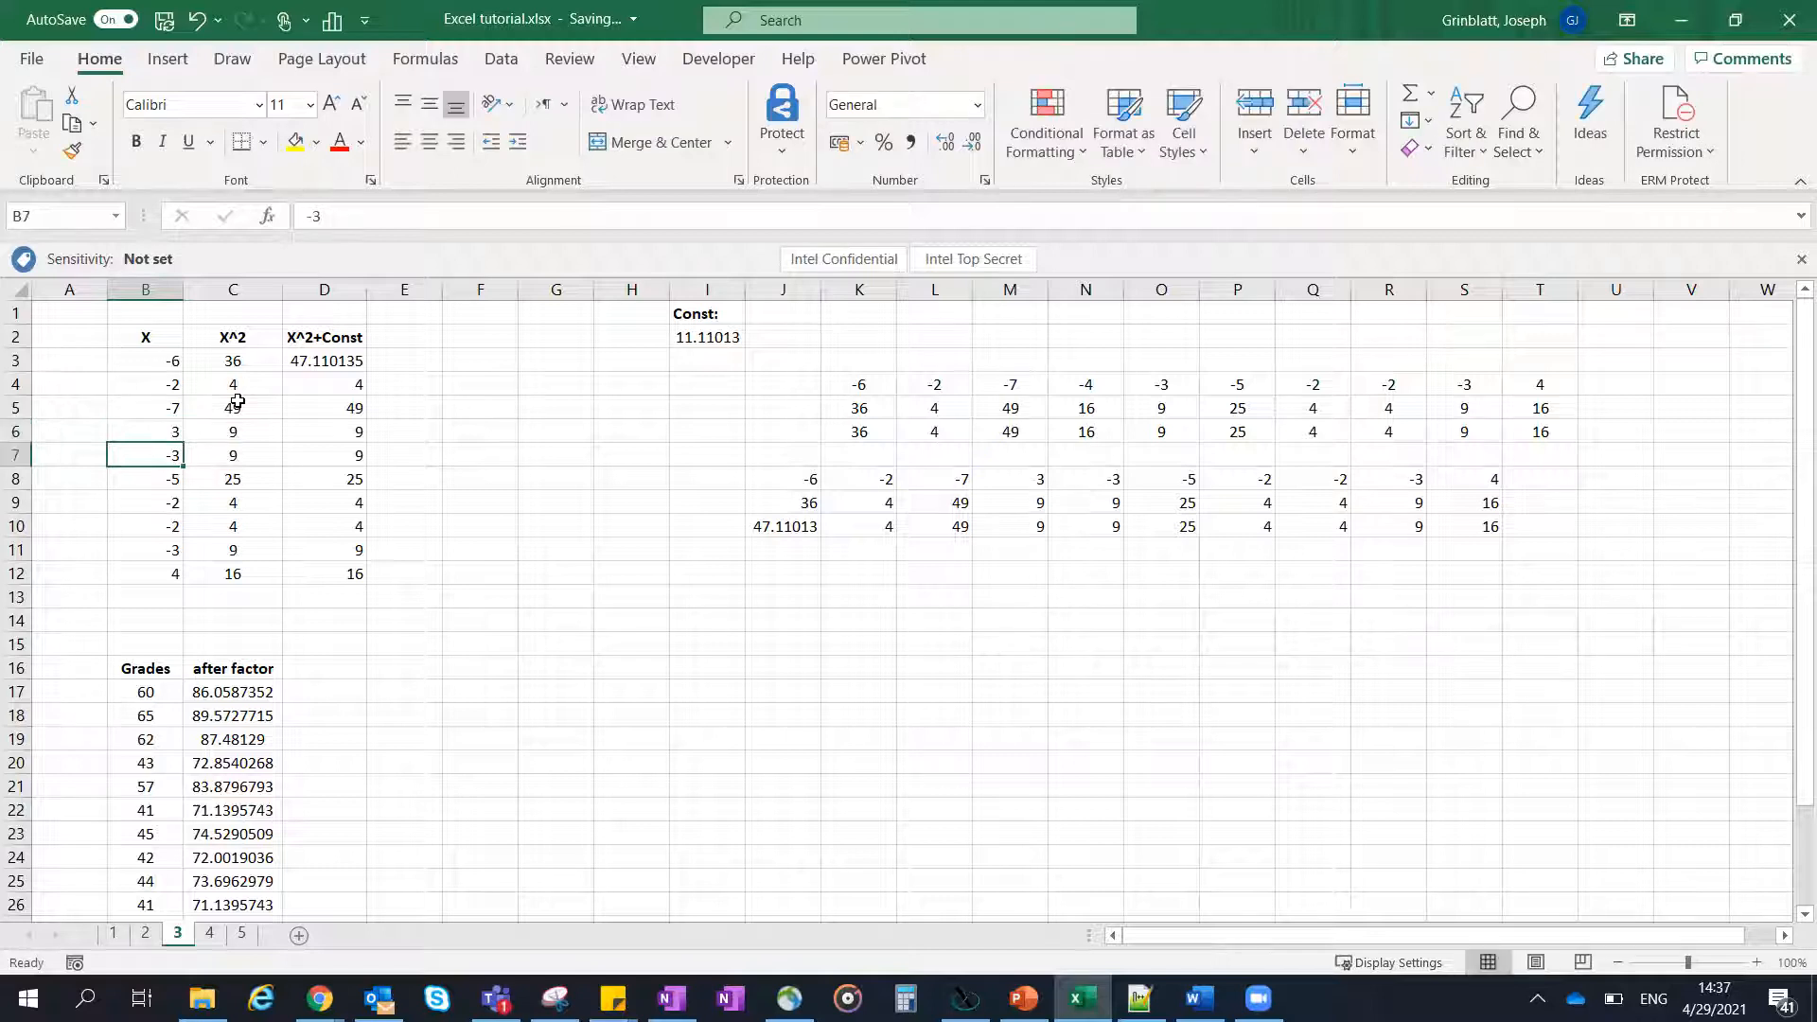
key("ctrl+z")
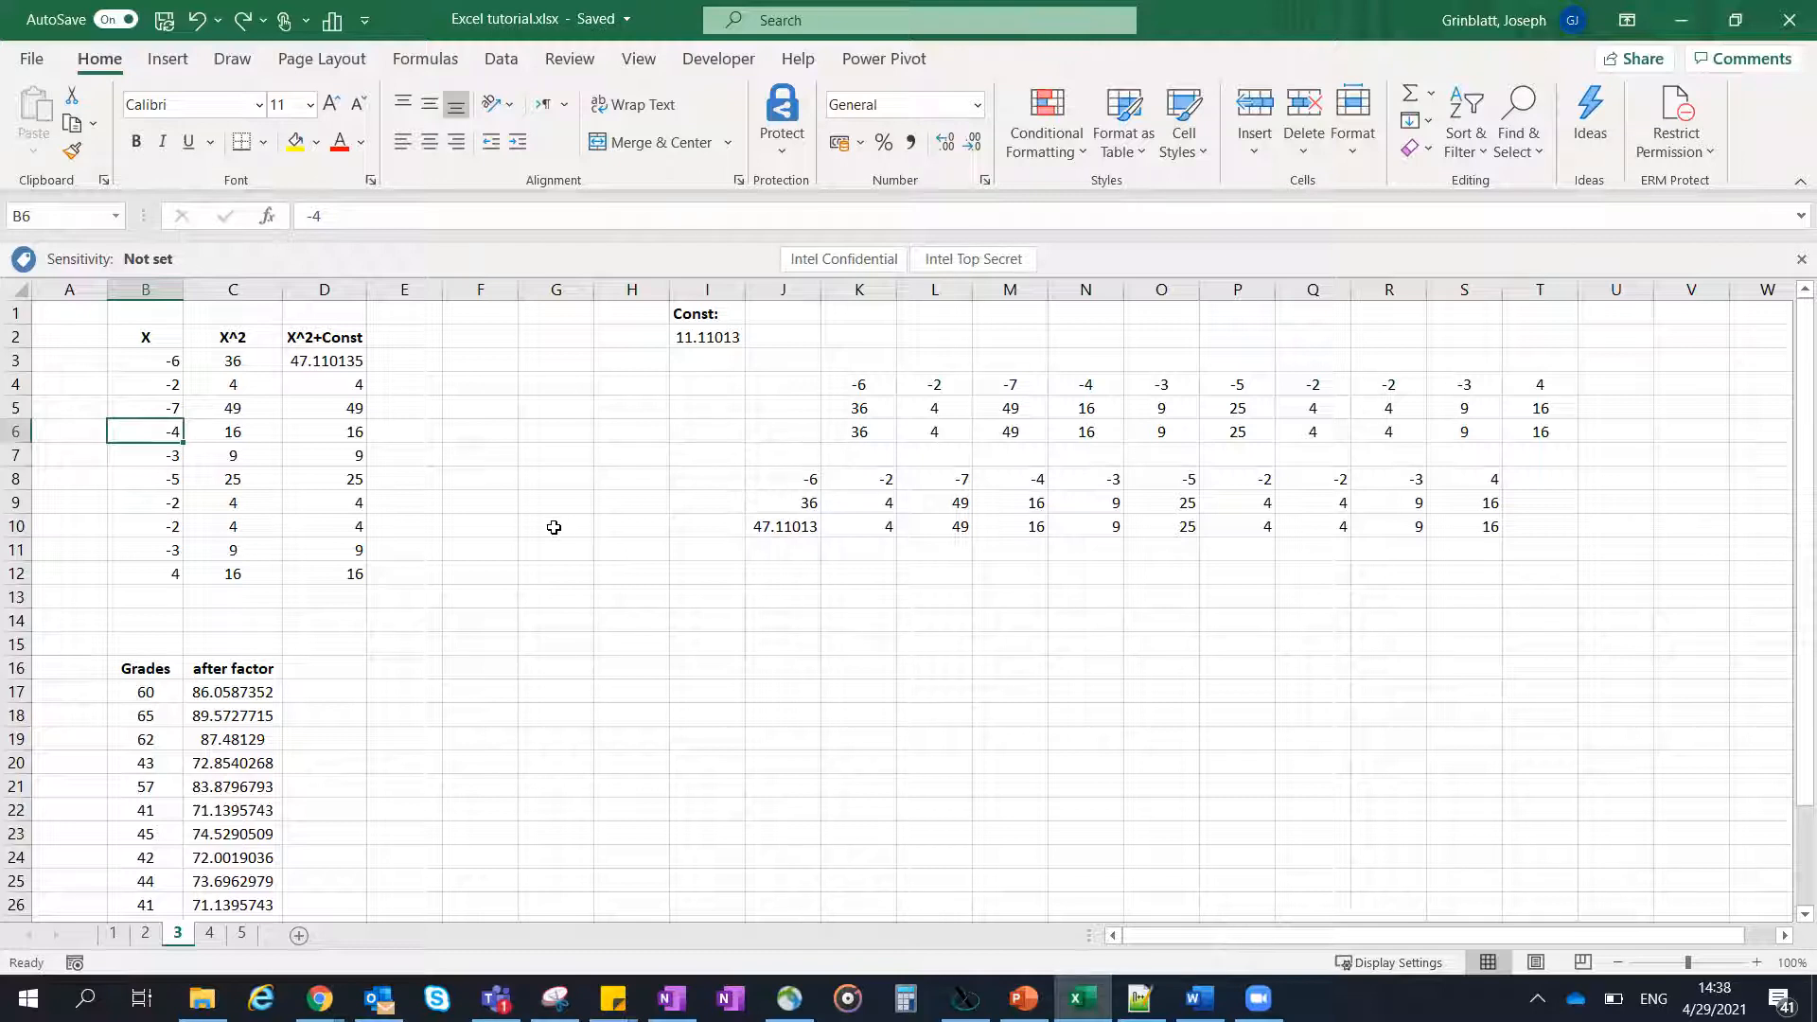
- Switch to sheet 4 and look through the series list and its Name column
scroll(554, 527, "down", 2)
scroll(554, 527, "up", 2)
left_click(214, 933)
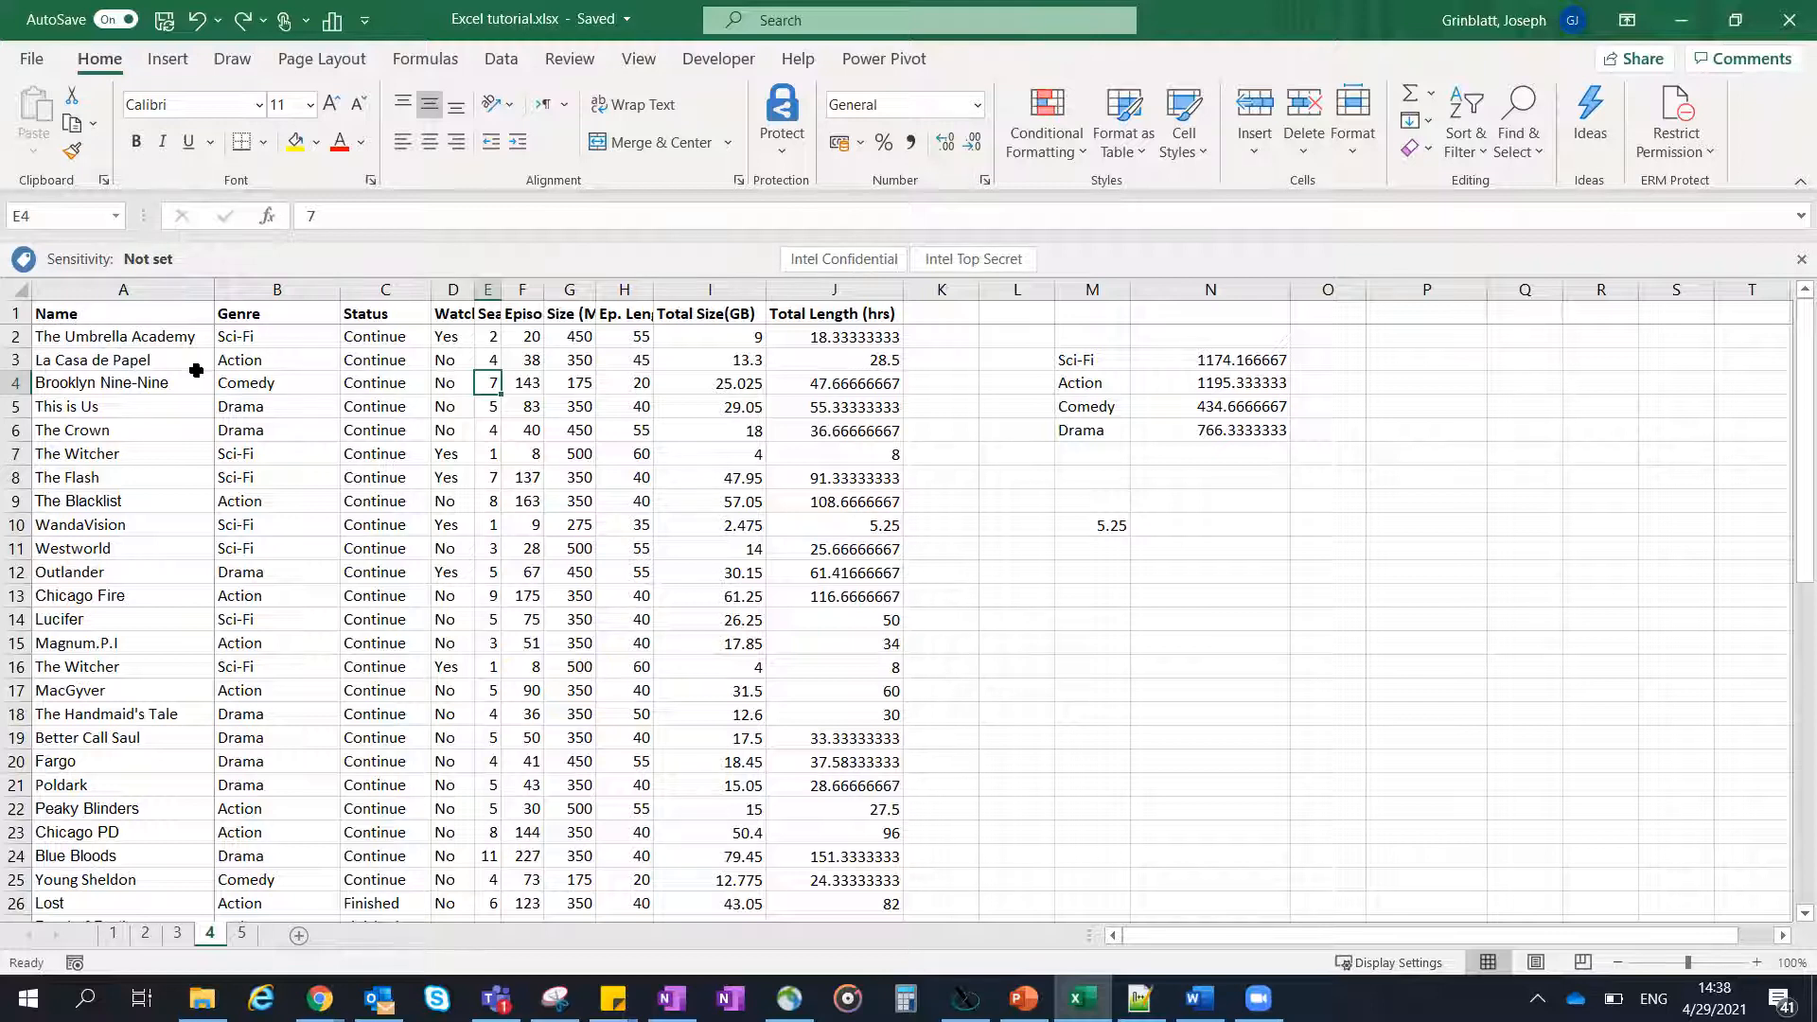
scroll(194, 373, "down", 2)
scroll(190, 376, "up", 2)
left_click(156, 341)
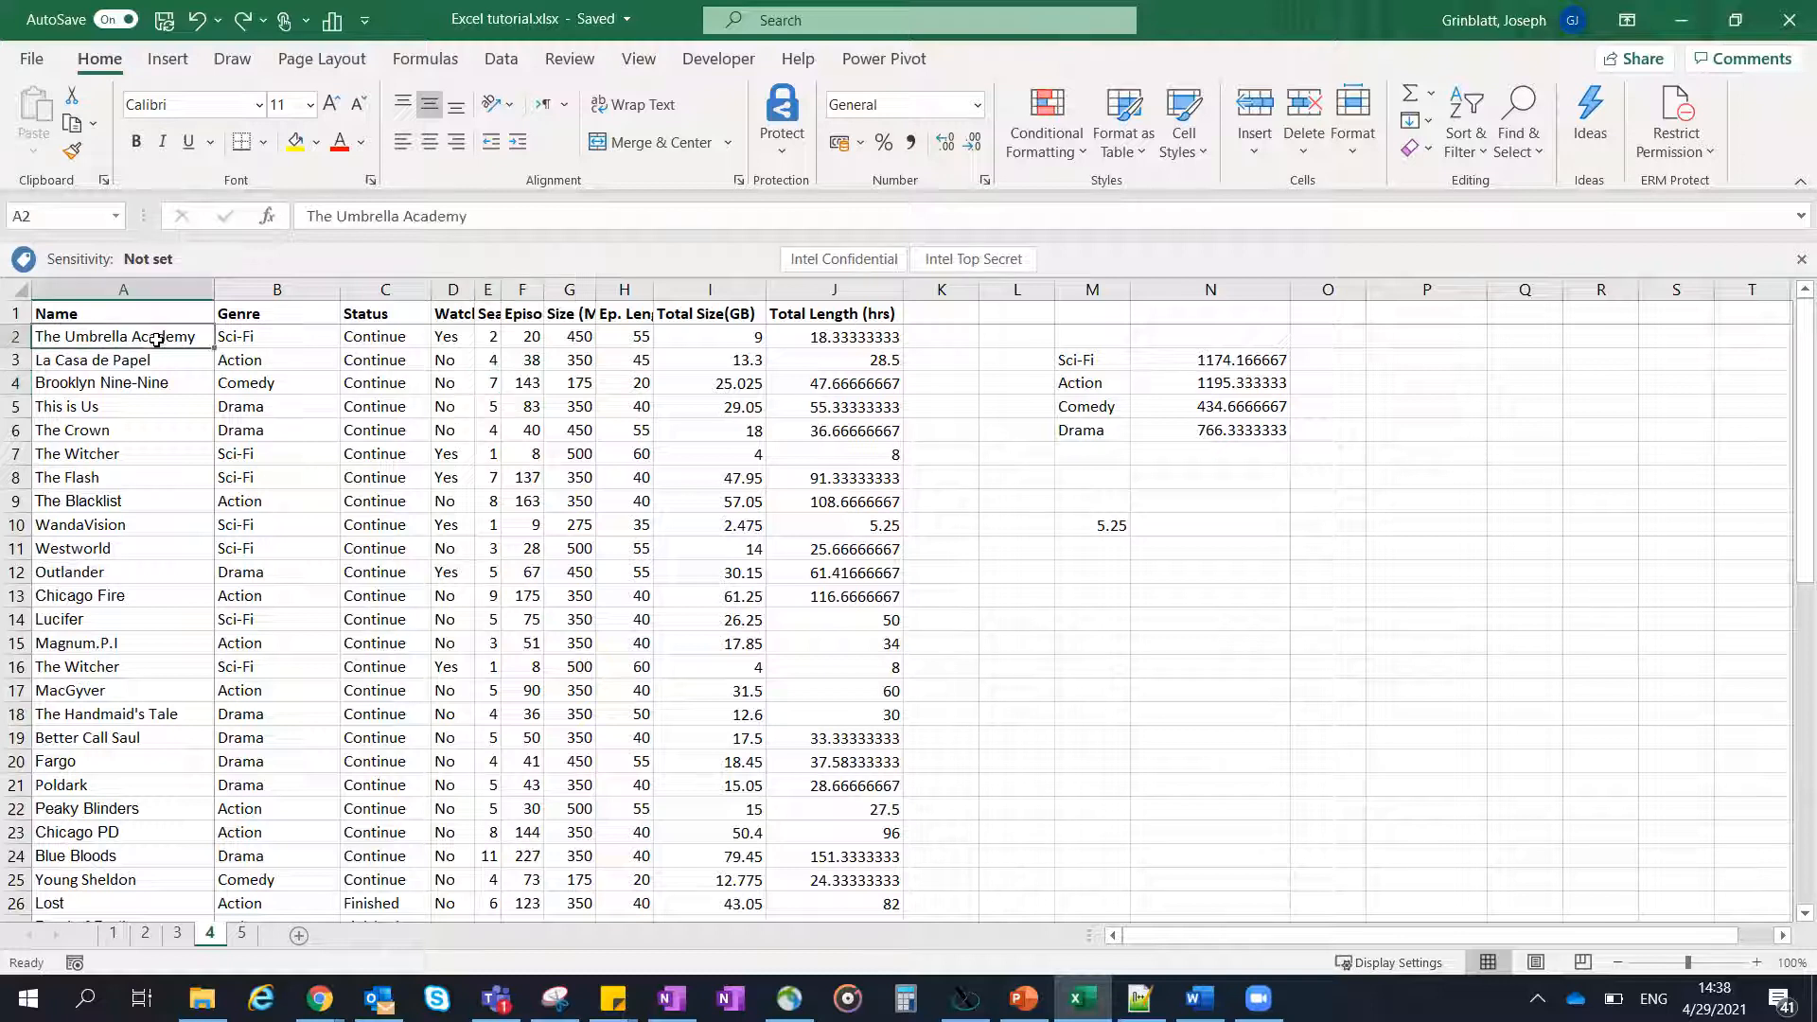
left_click(145, 380)
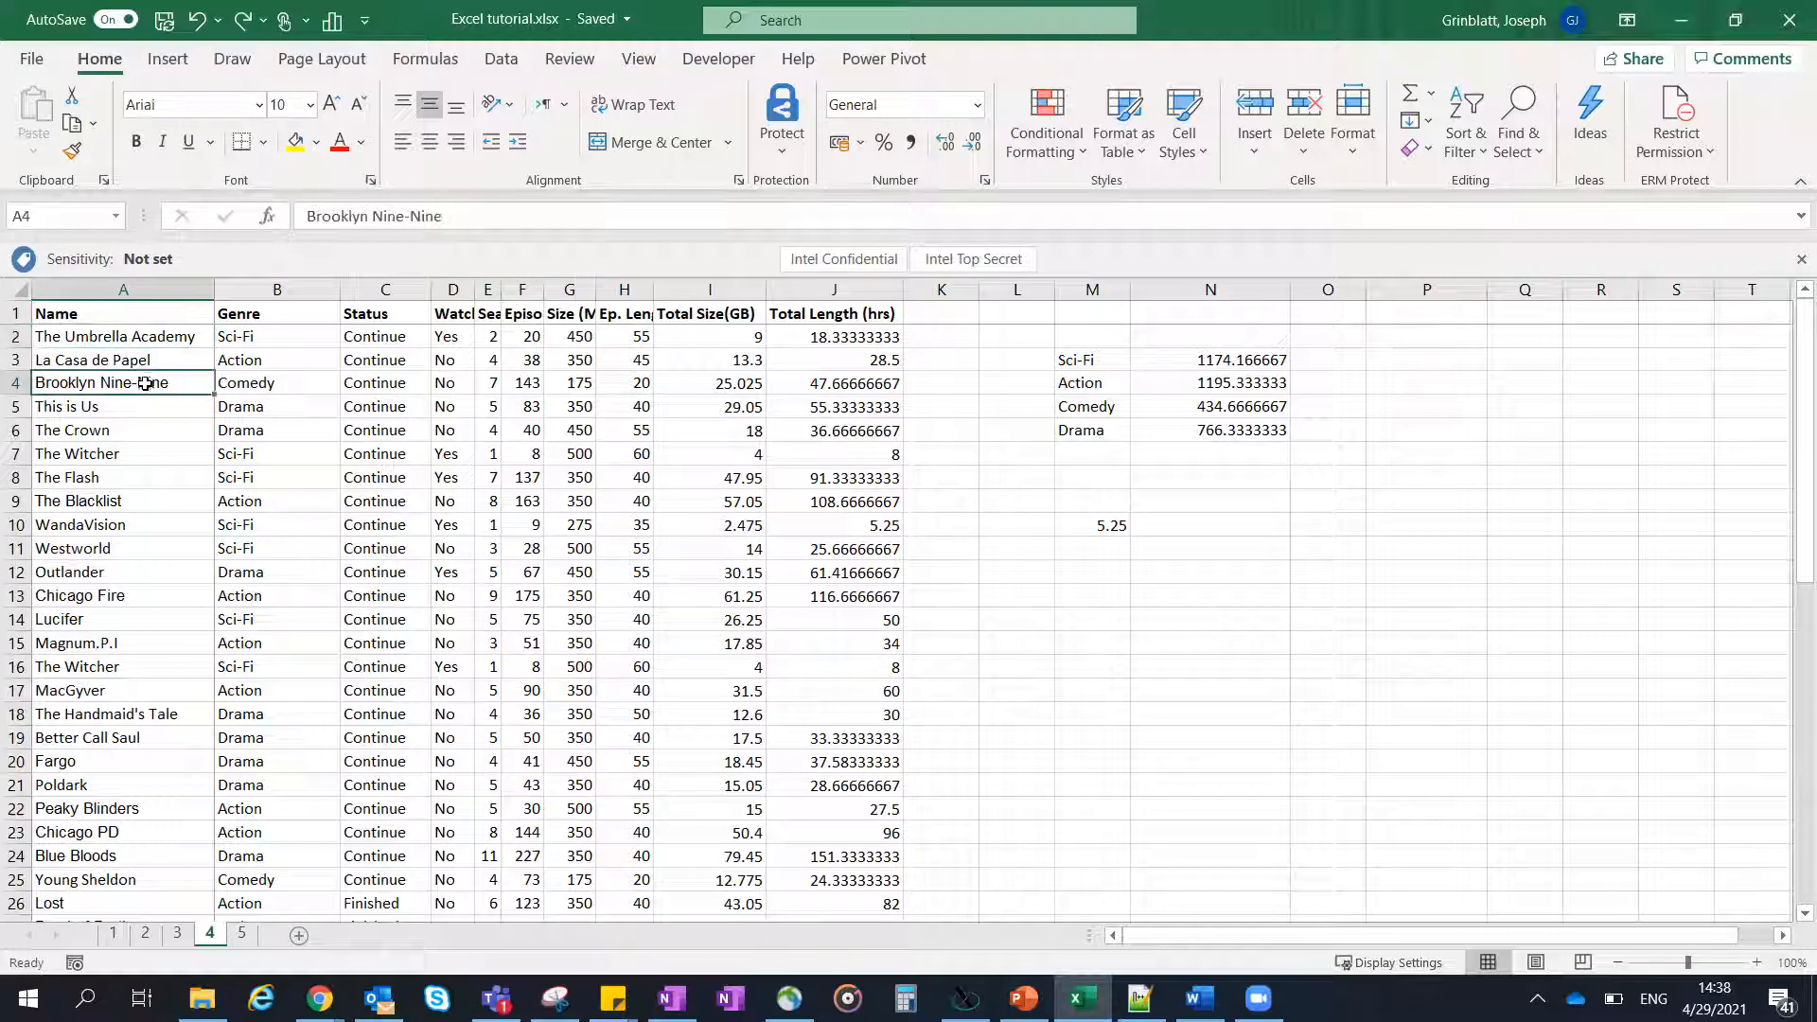
left_click(128, 410)
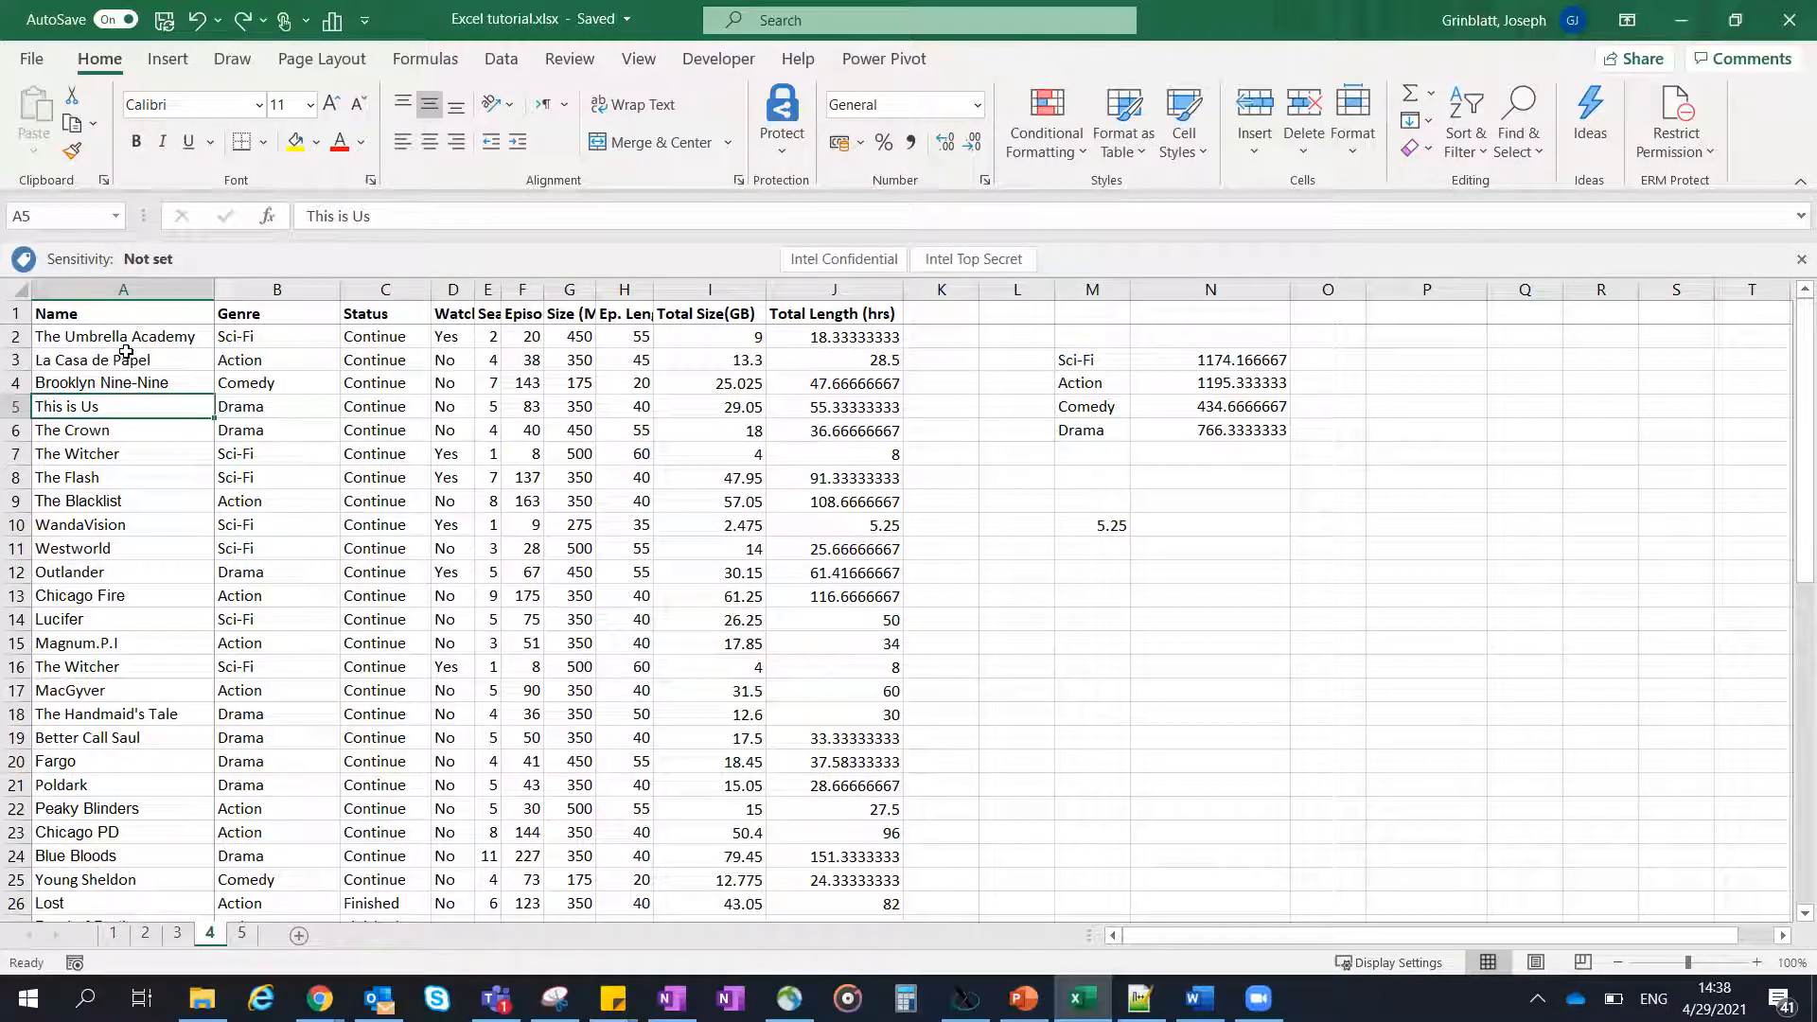
- Check the truncated headers and autofit the Watched column, followed by all columns of the sheet, to their contents
left_click(451, 309)
left_click(487, 314)
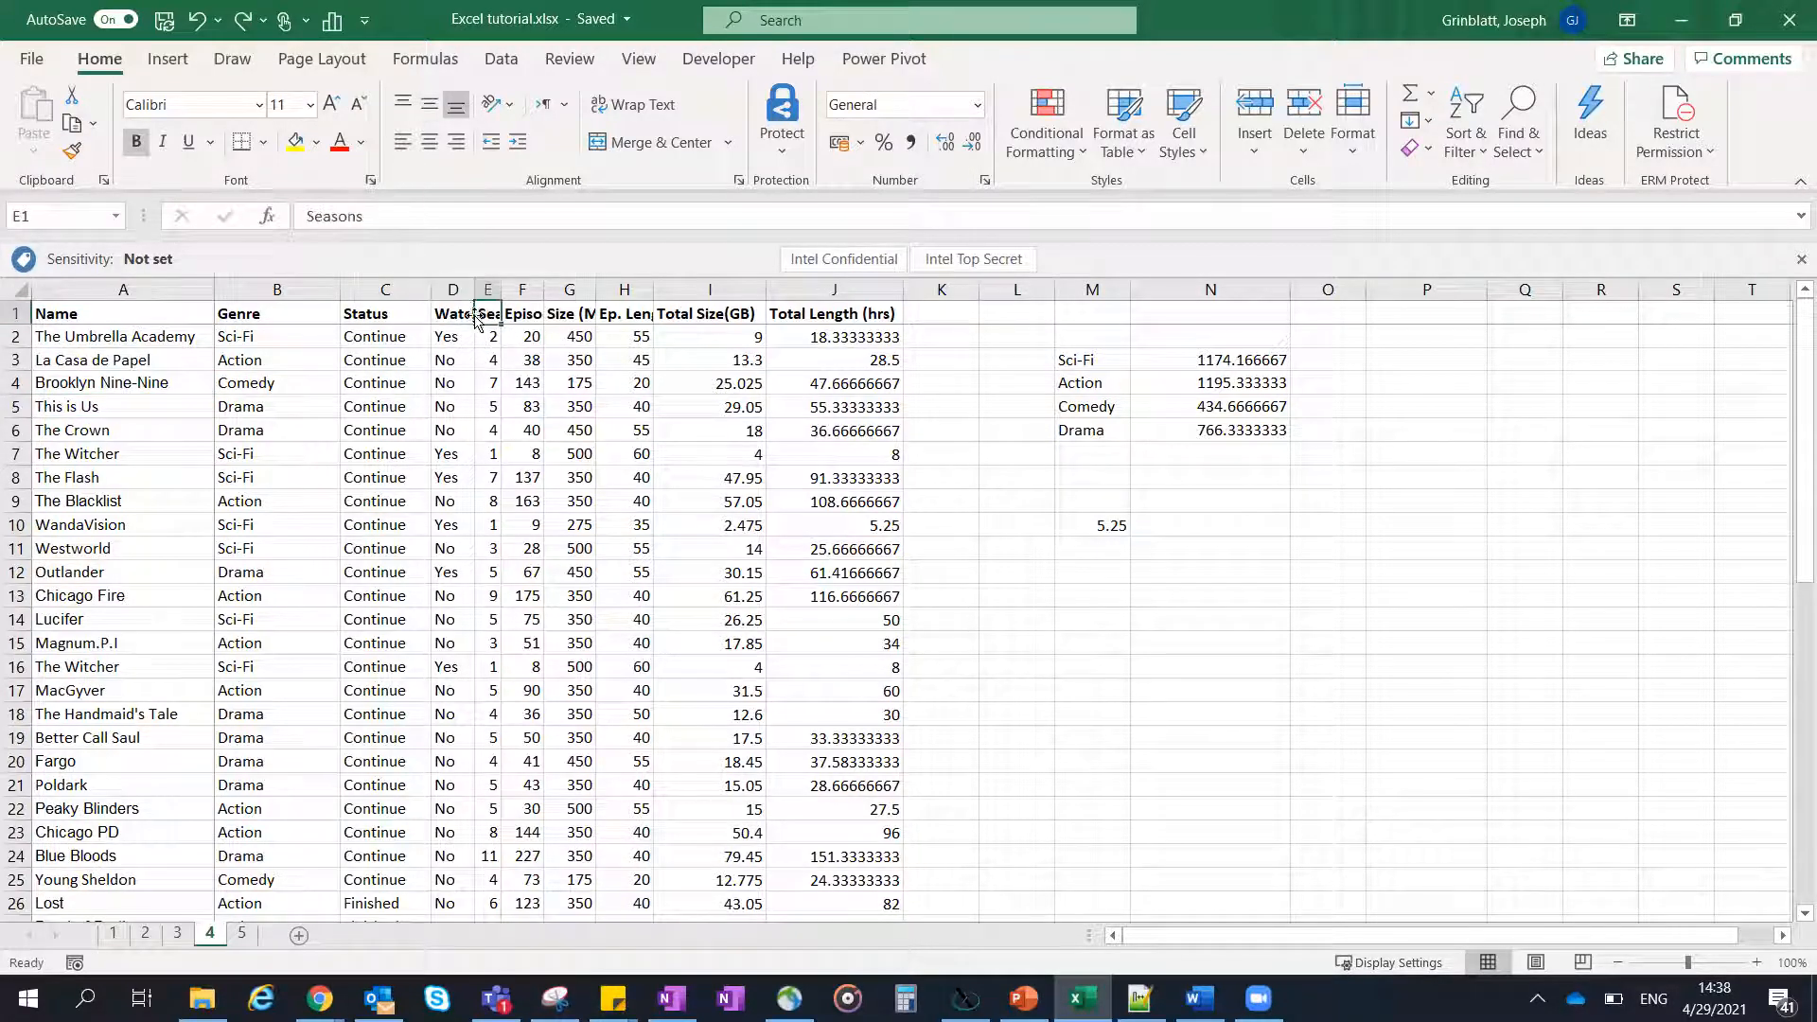
left_click(541, 310)
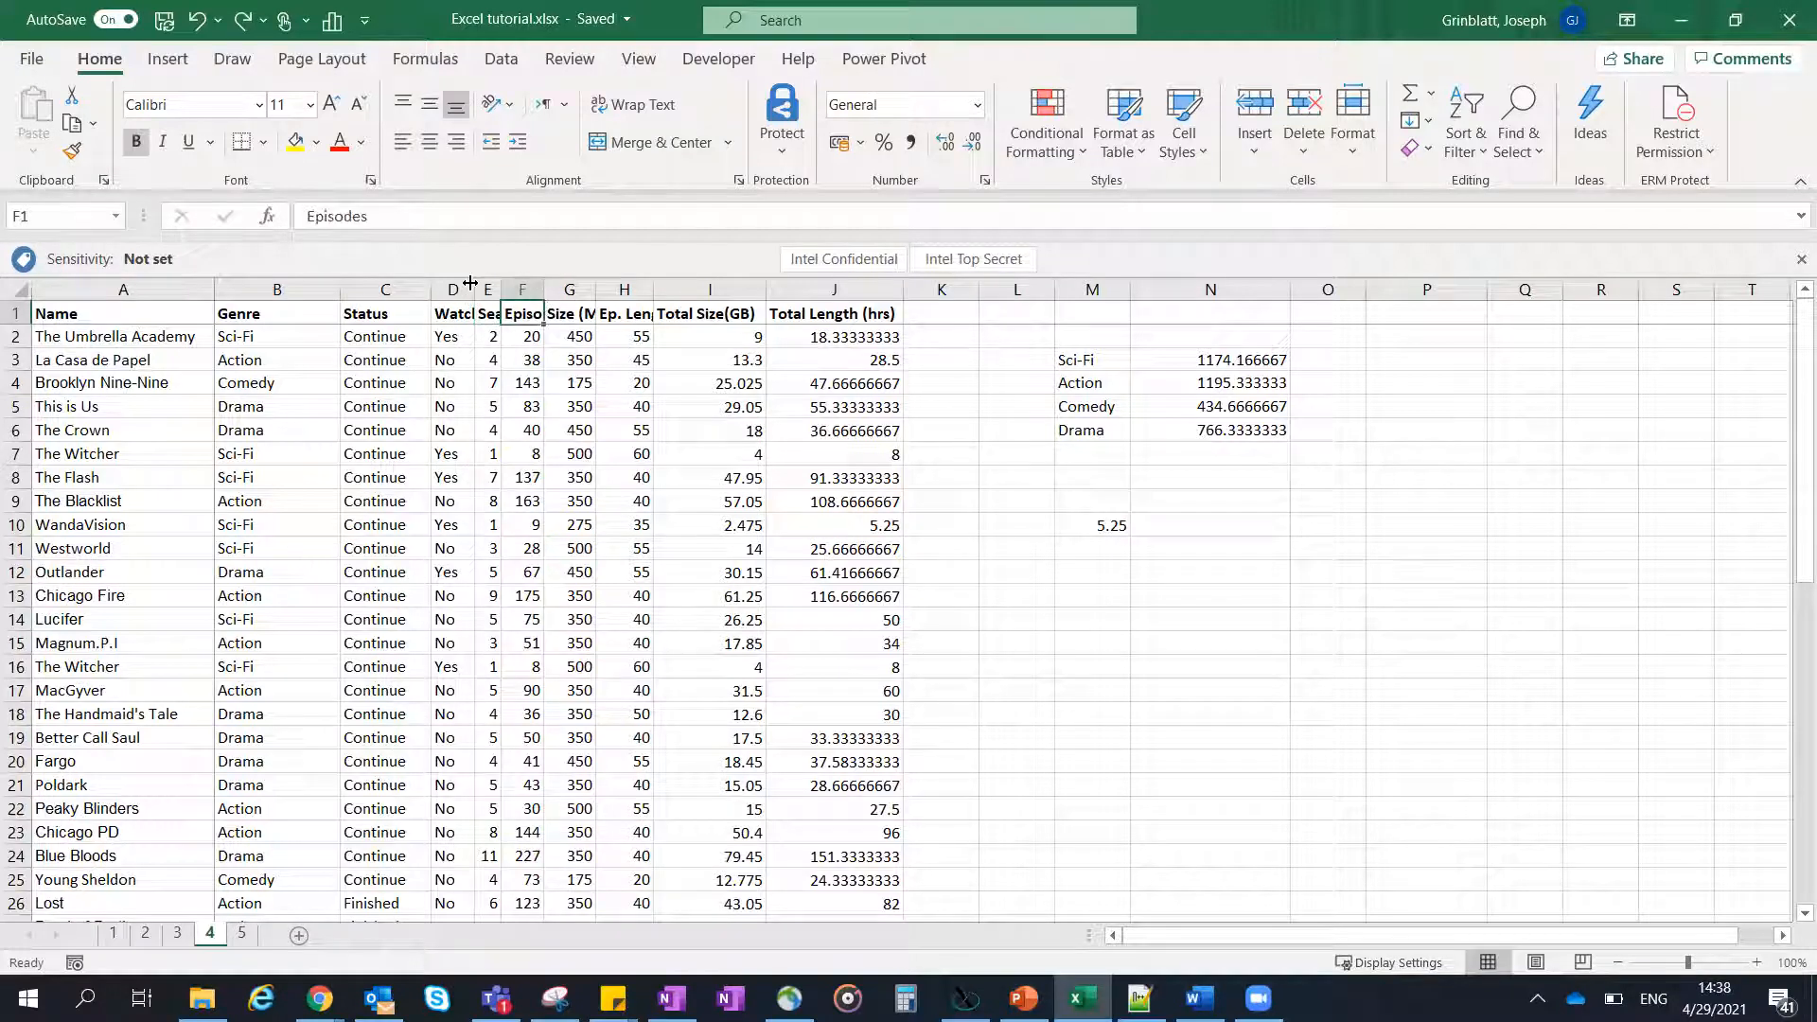
double_click(470, 283)
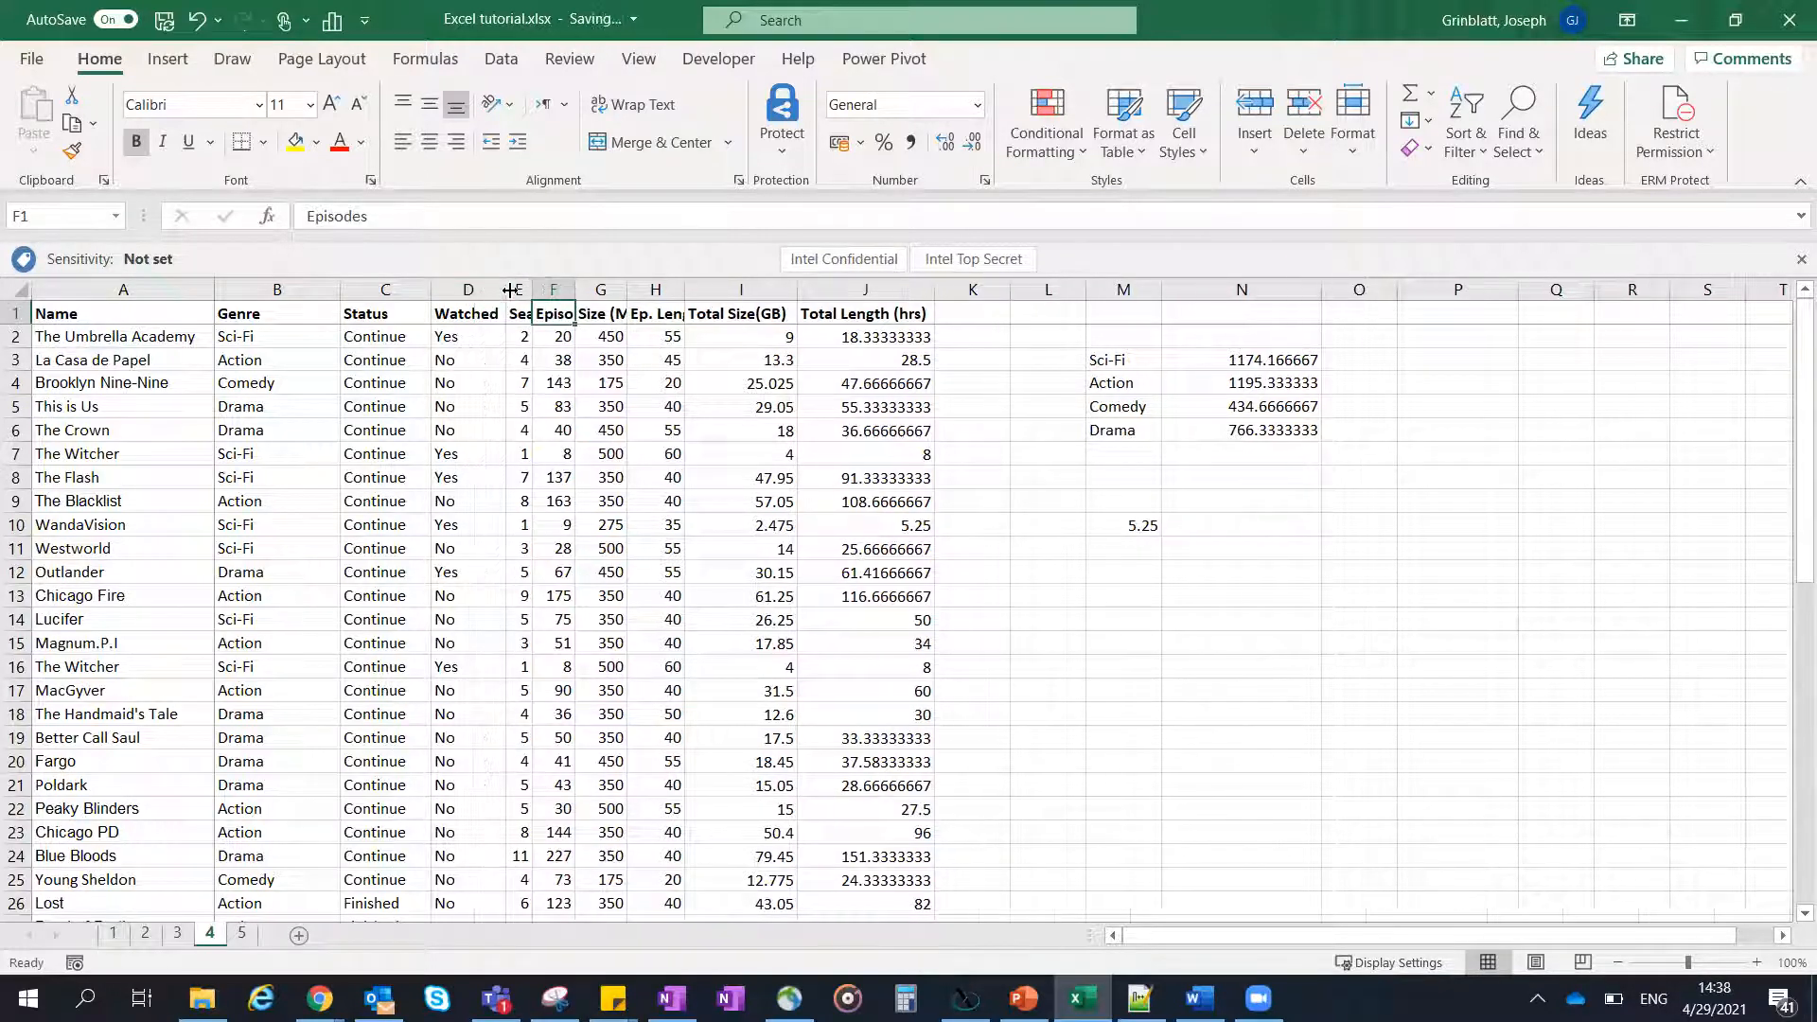
left_click(19, 289)
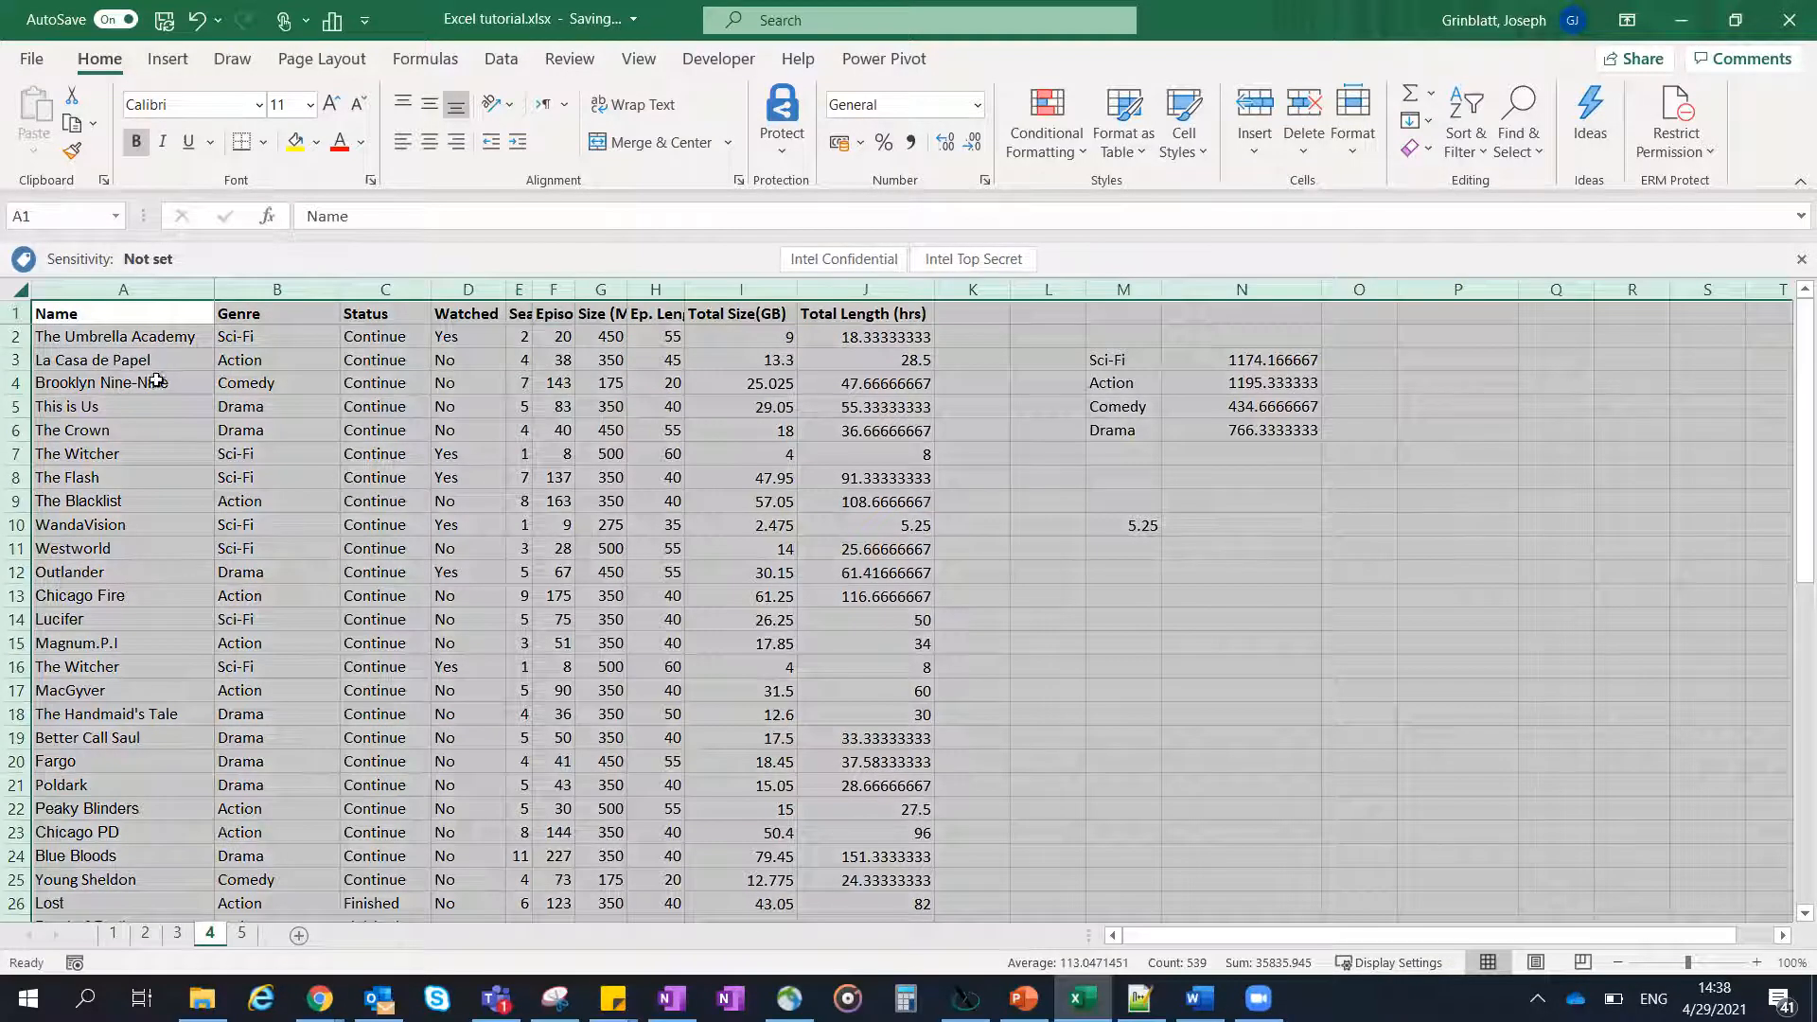
double_click(435, 283)
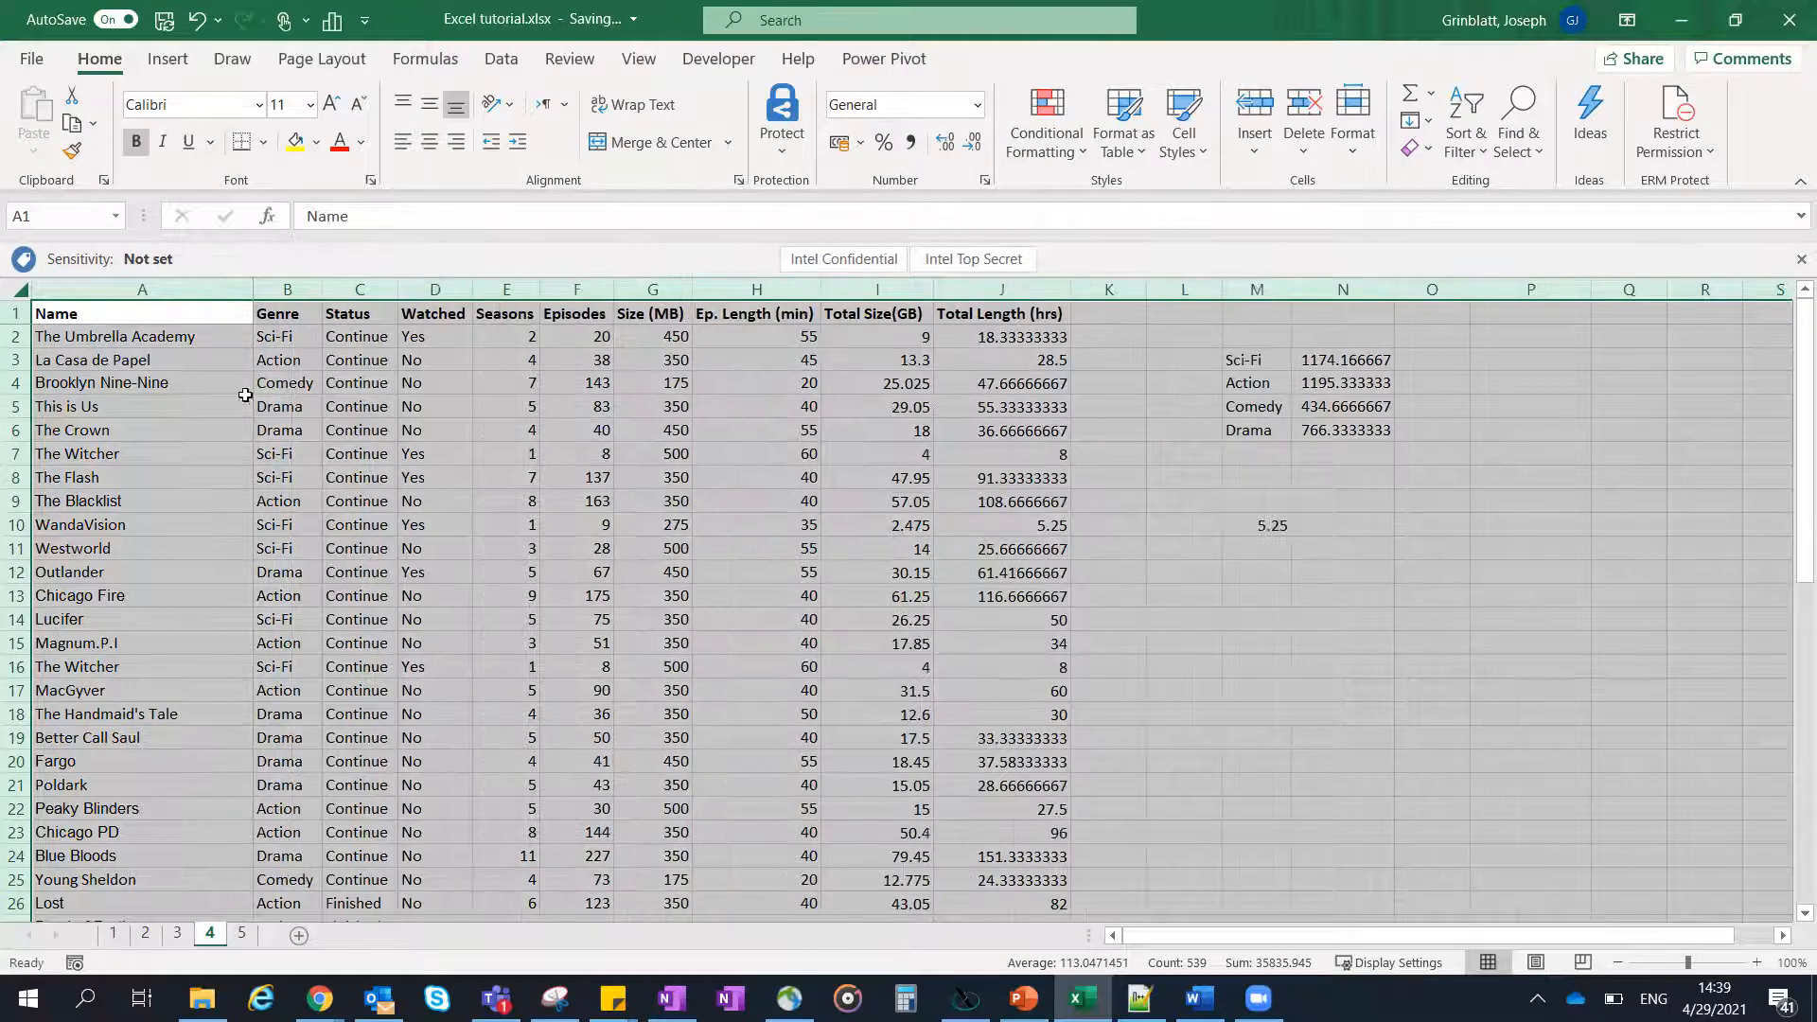
- Inspect the formulas behind Total Size(GB) in I3 and Total Length (hrs) in J2
left_click(859, 355)
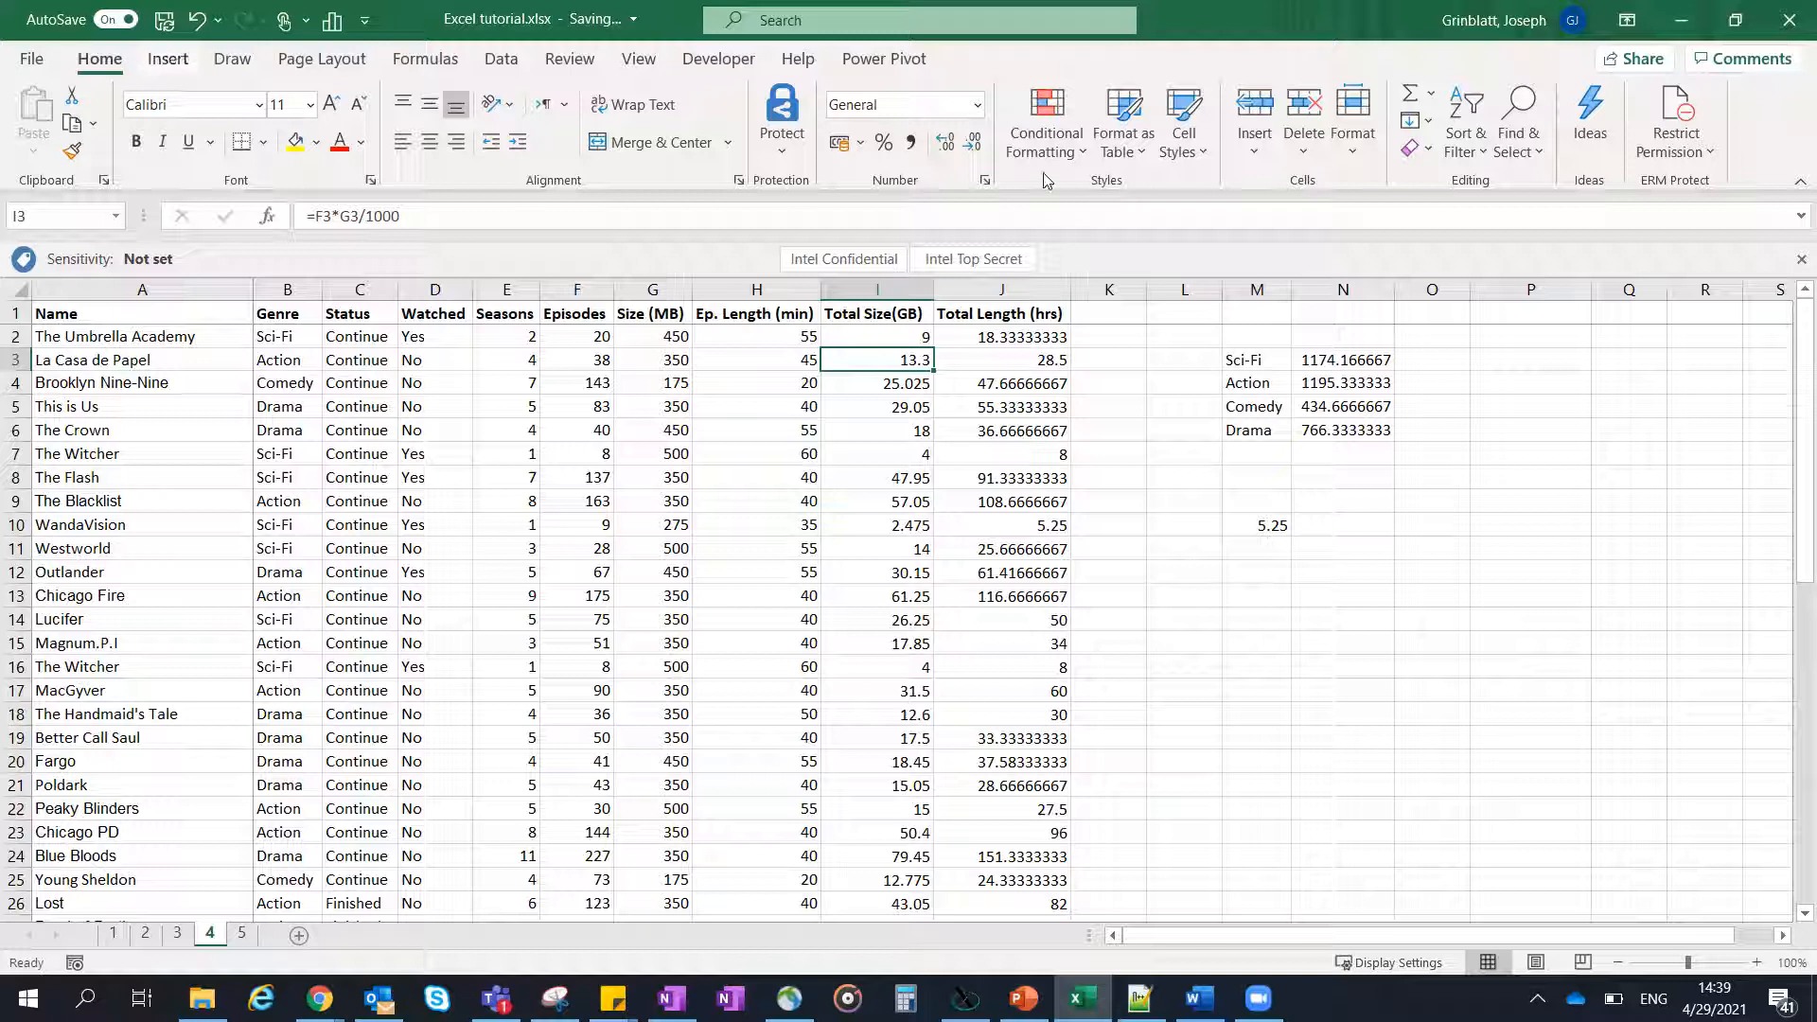
left_click(1003, 339)
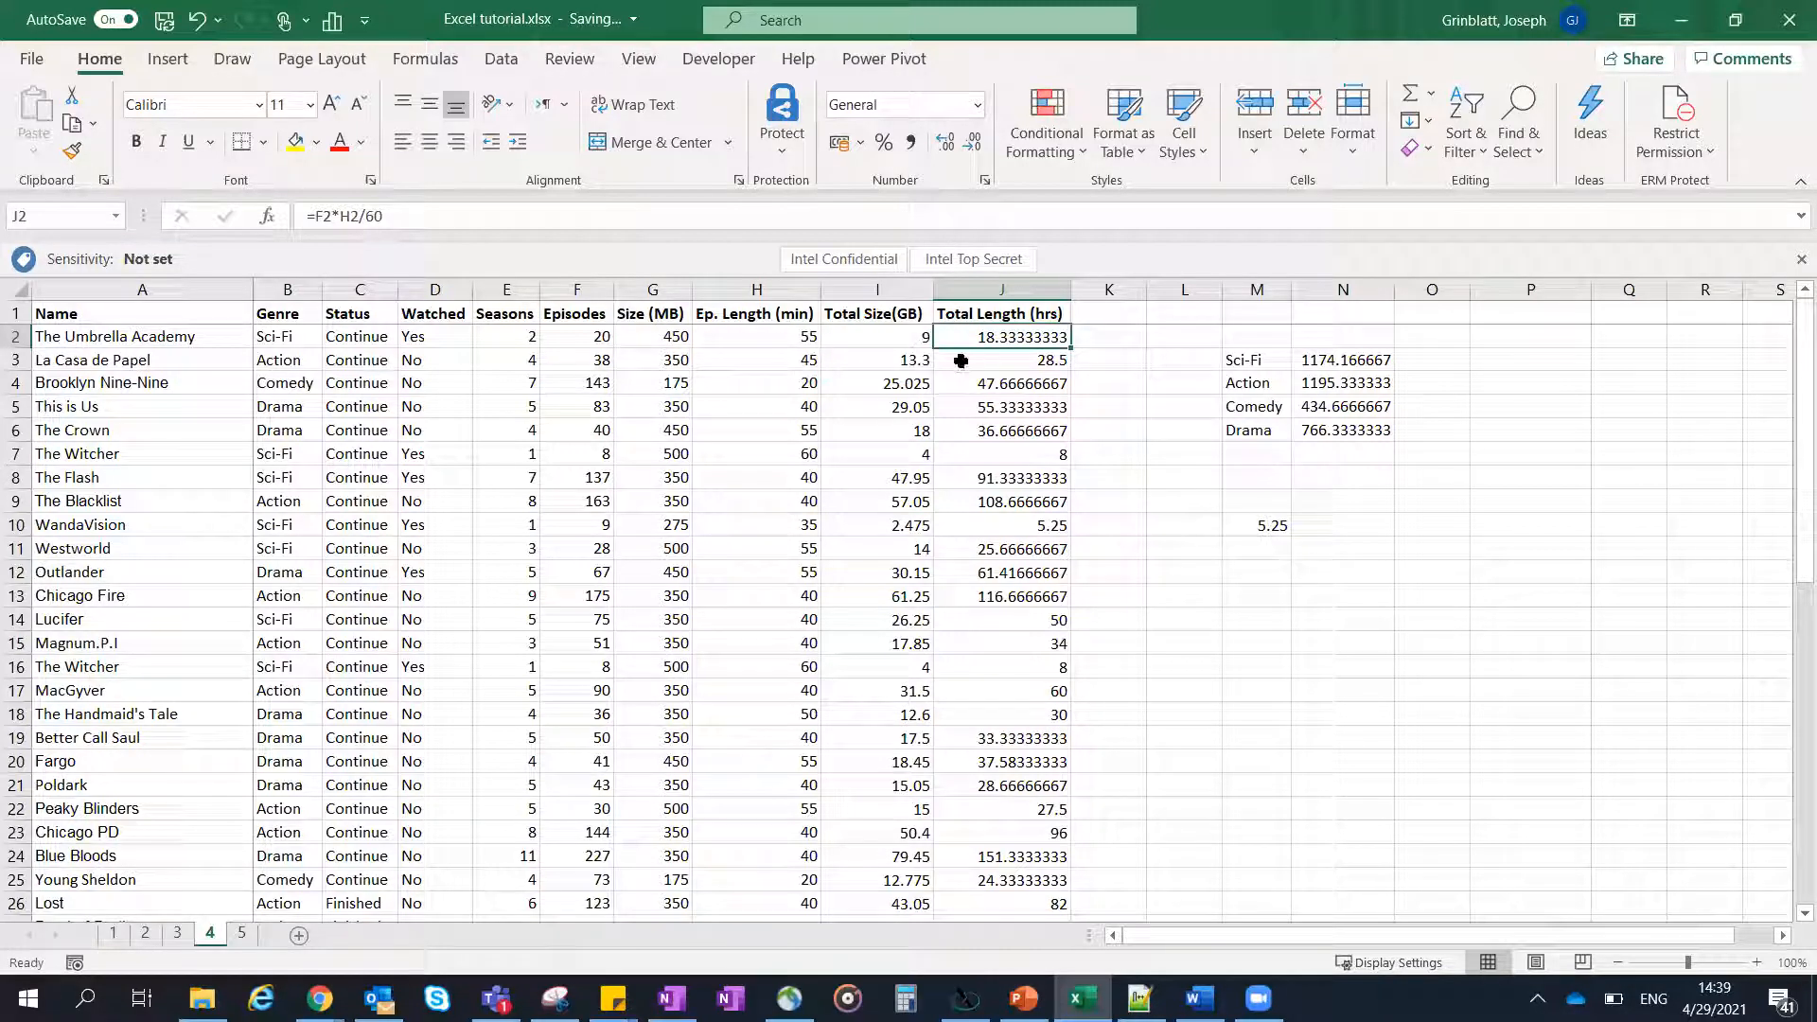
- Preview the Green - Yellow - Red Color Scale on the Seasons values from E2 down, leaving conditional formatting without applying a rule
left_click(510, 337)
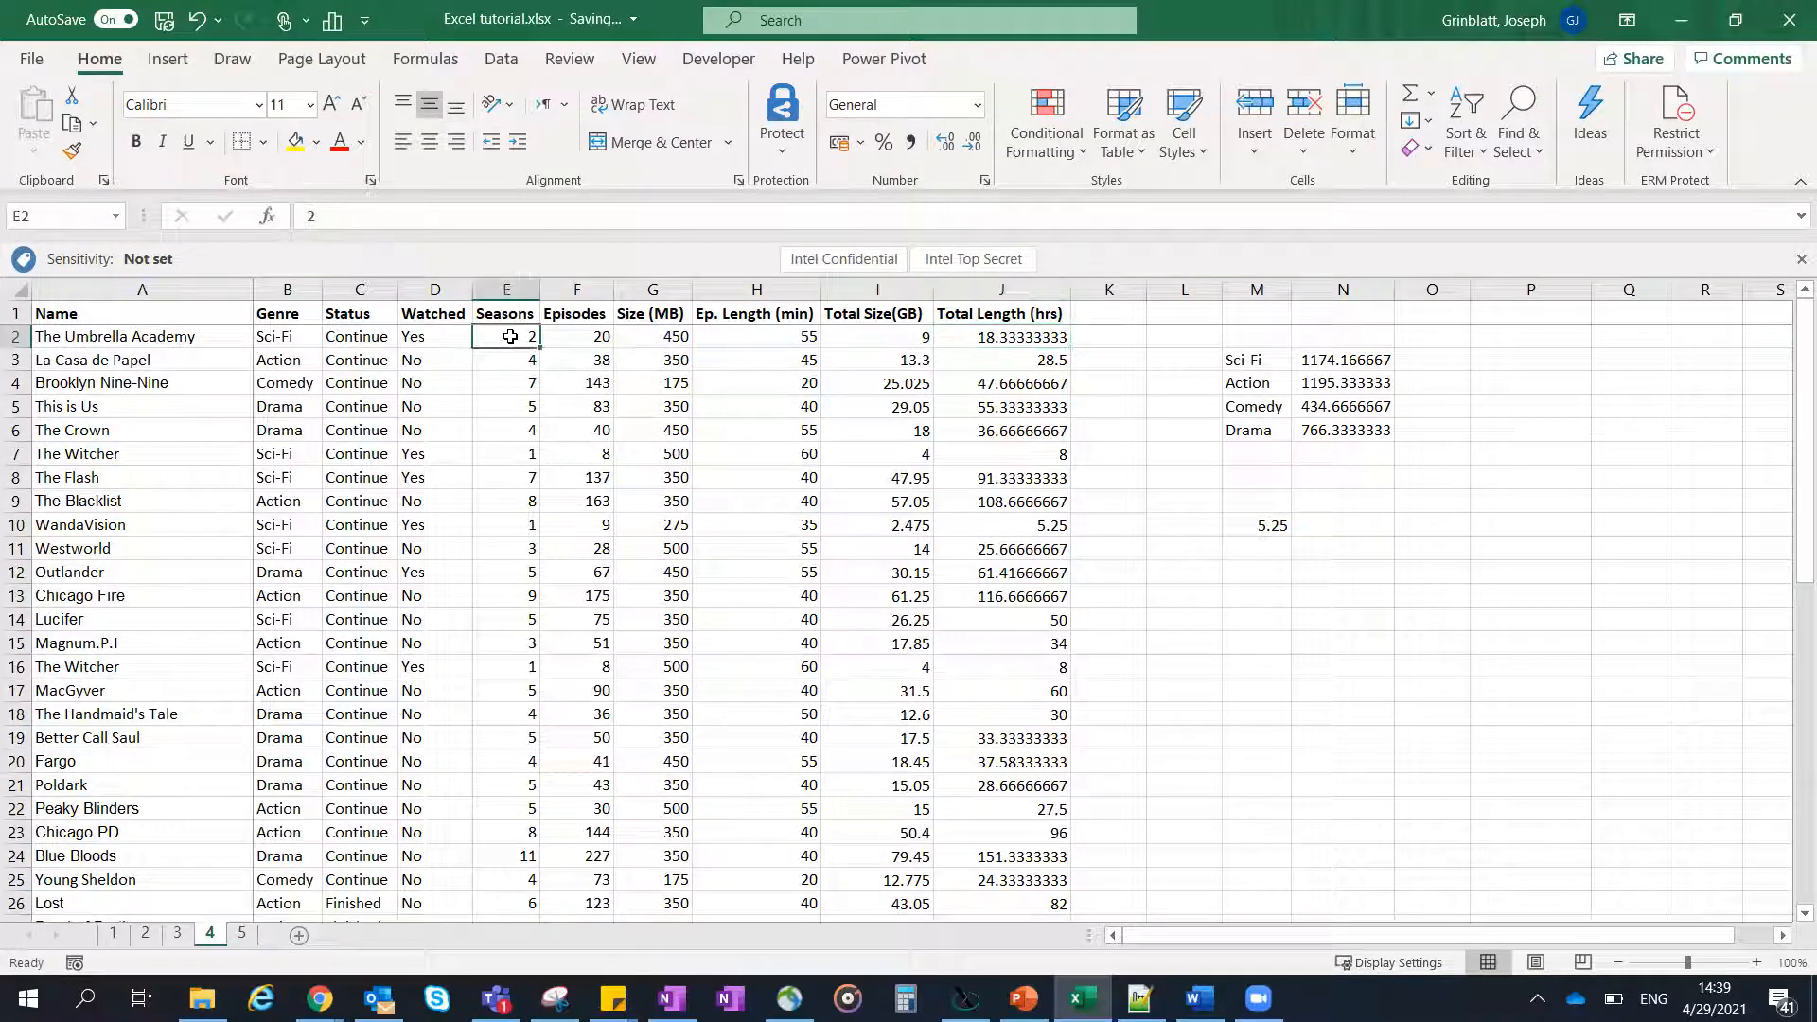
left_click_drag(514, 361, 514, 685)
scroll(507, 454, "up", 12)
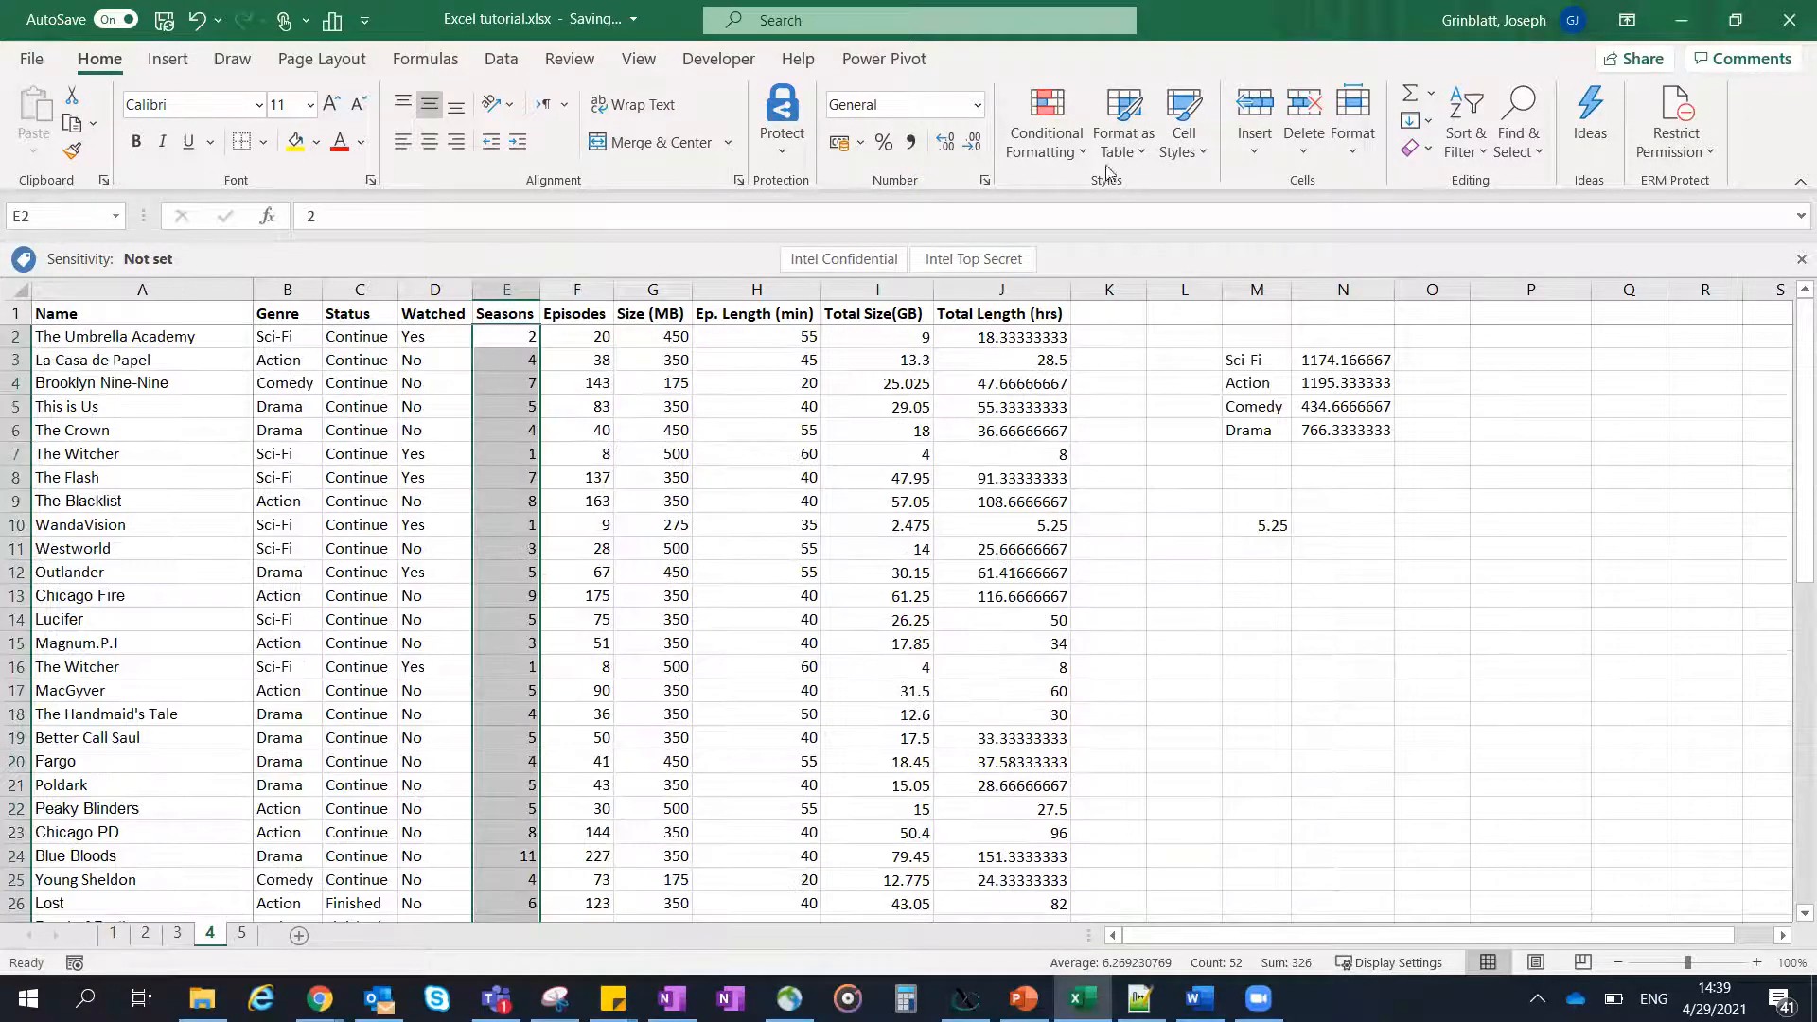
left_click(1082, 152)
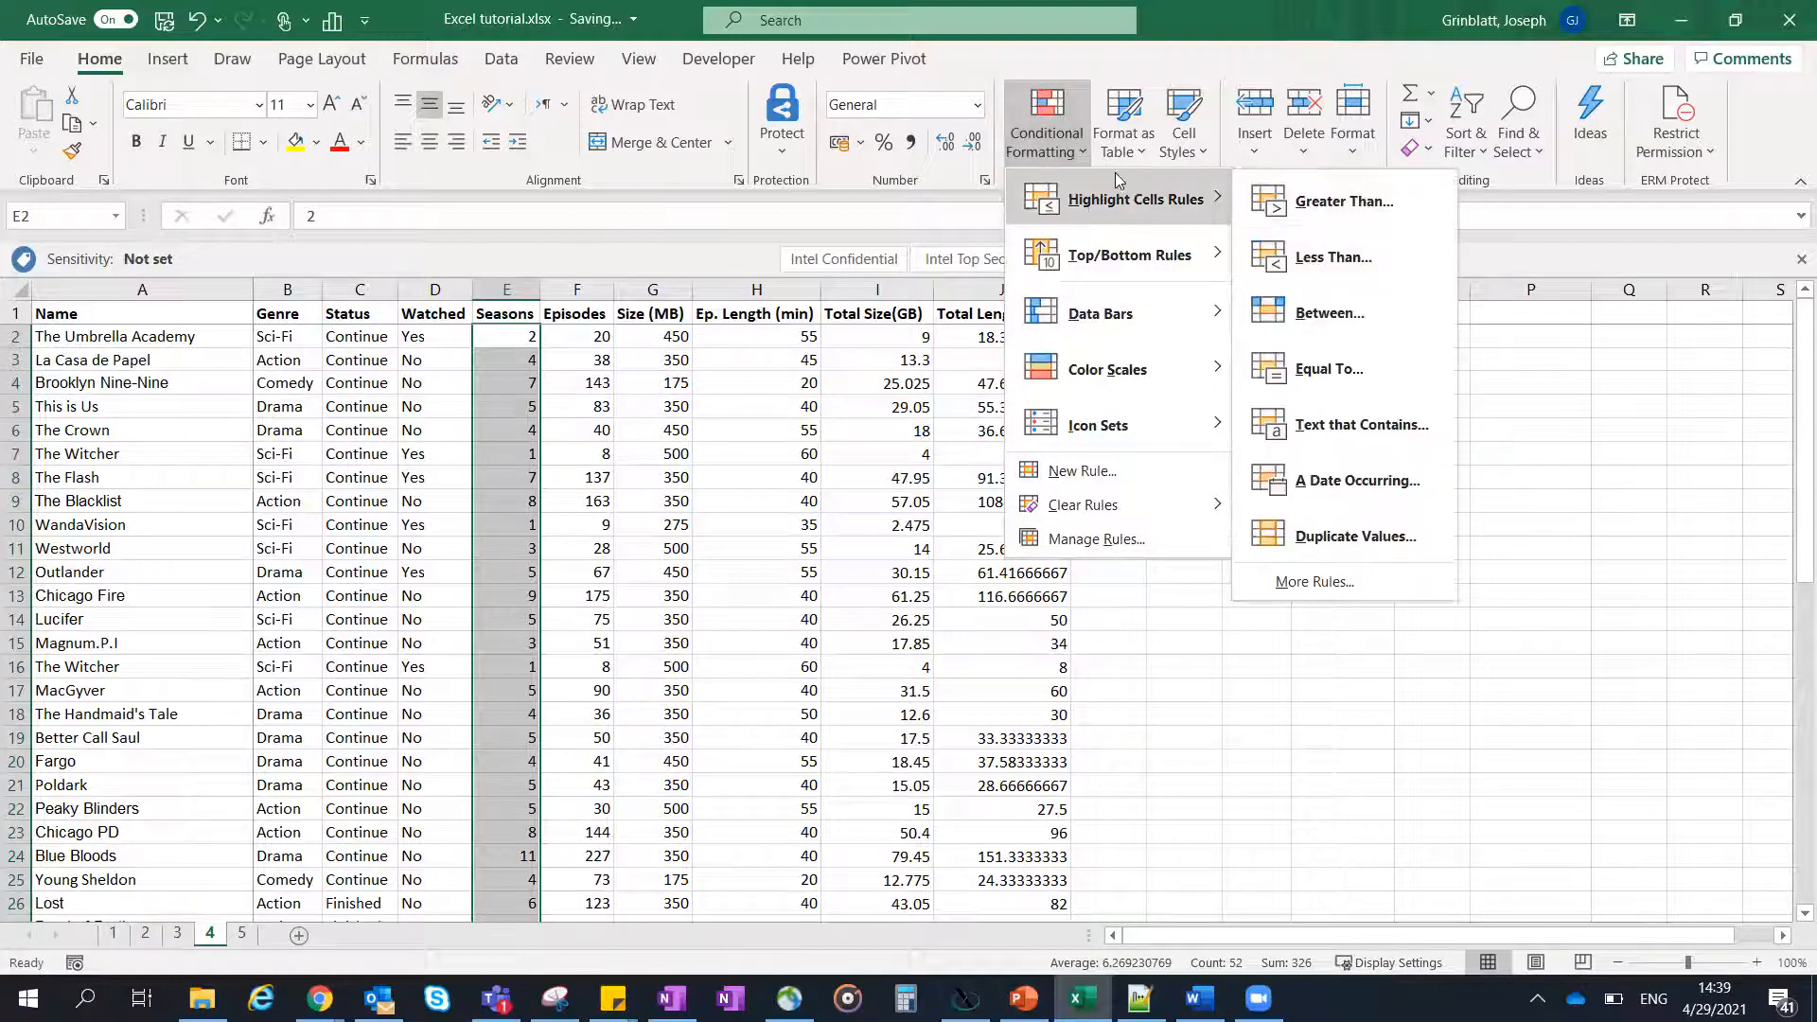
mouse_move(1126, 385)
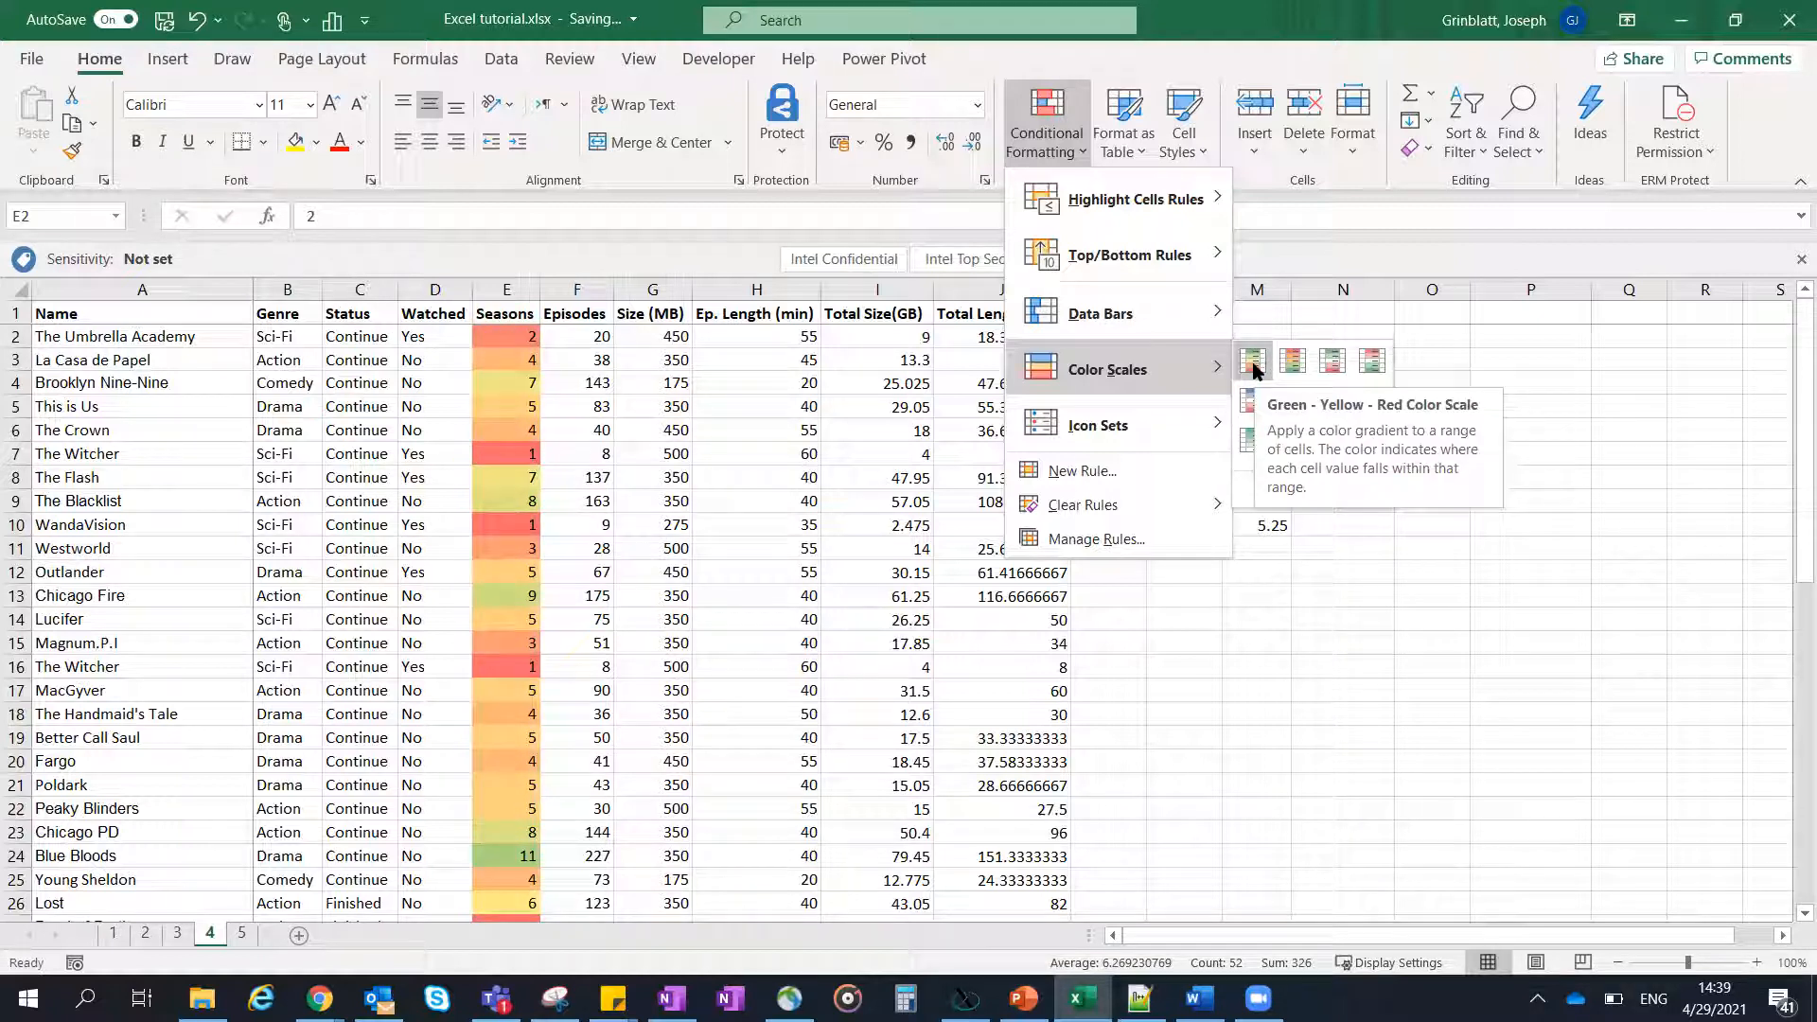
mouse_move(1115, 206)
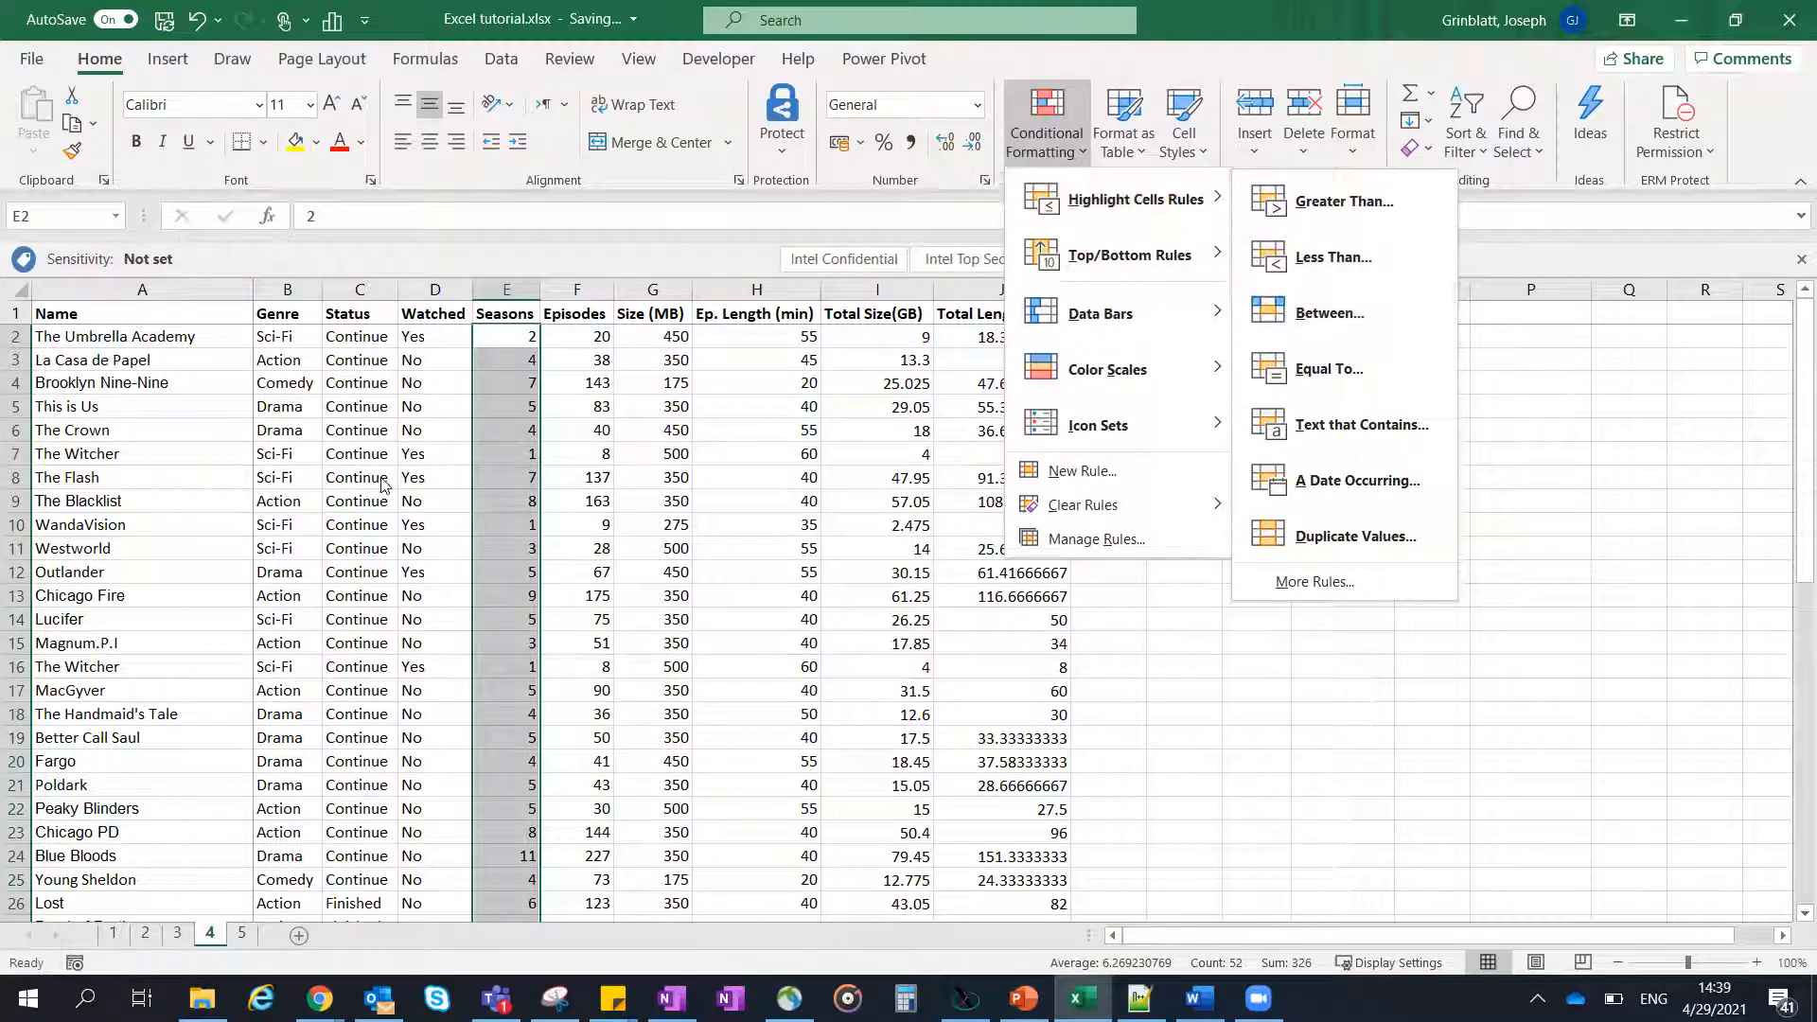
key("Escape")
key("Escape")
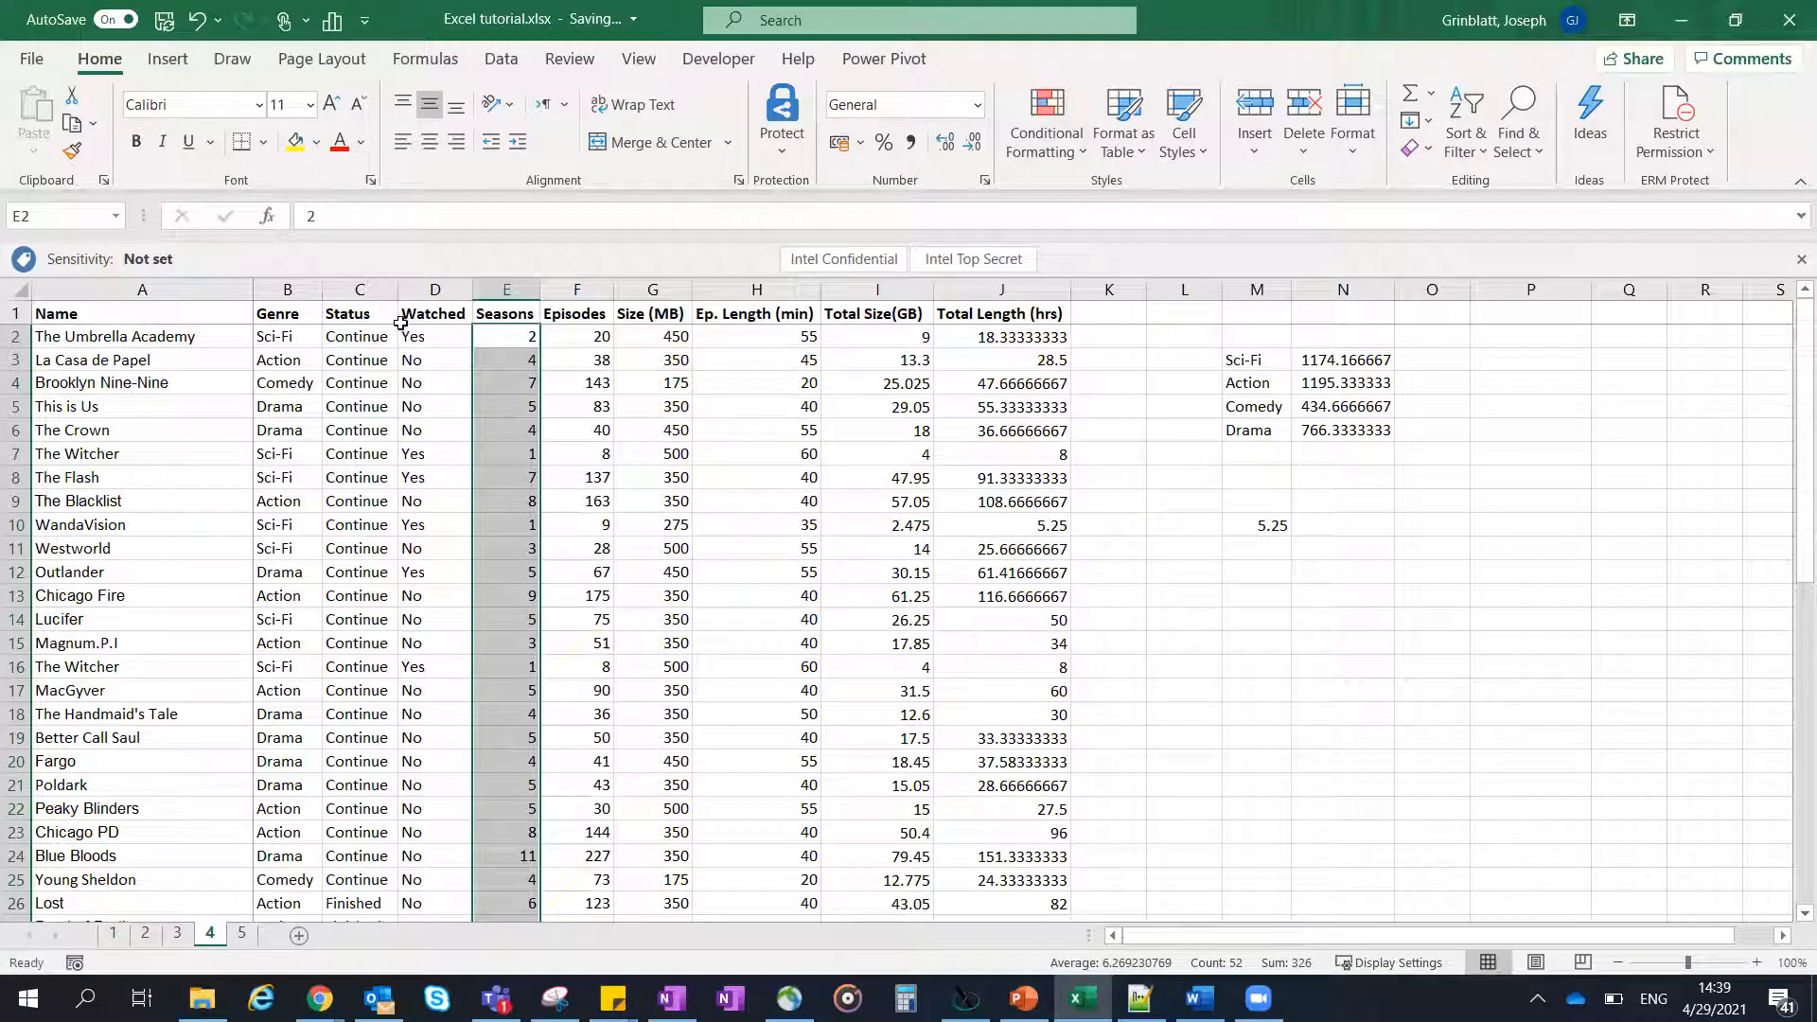
- Highlight cells equal to "Yes" in the Watched column using Green Fill with Dark Green Text
left_click(433, 339)
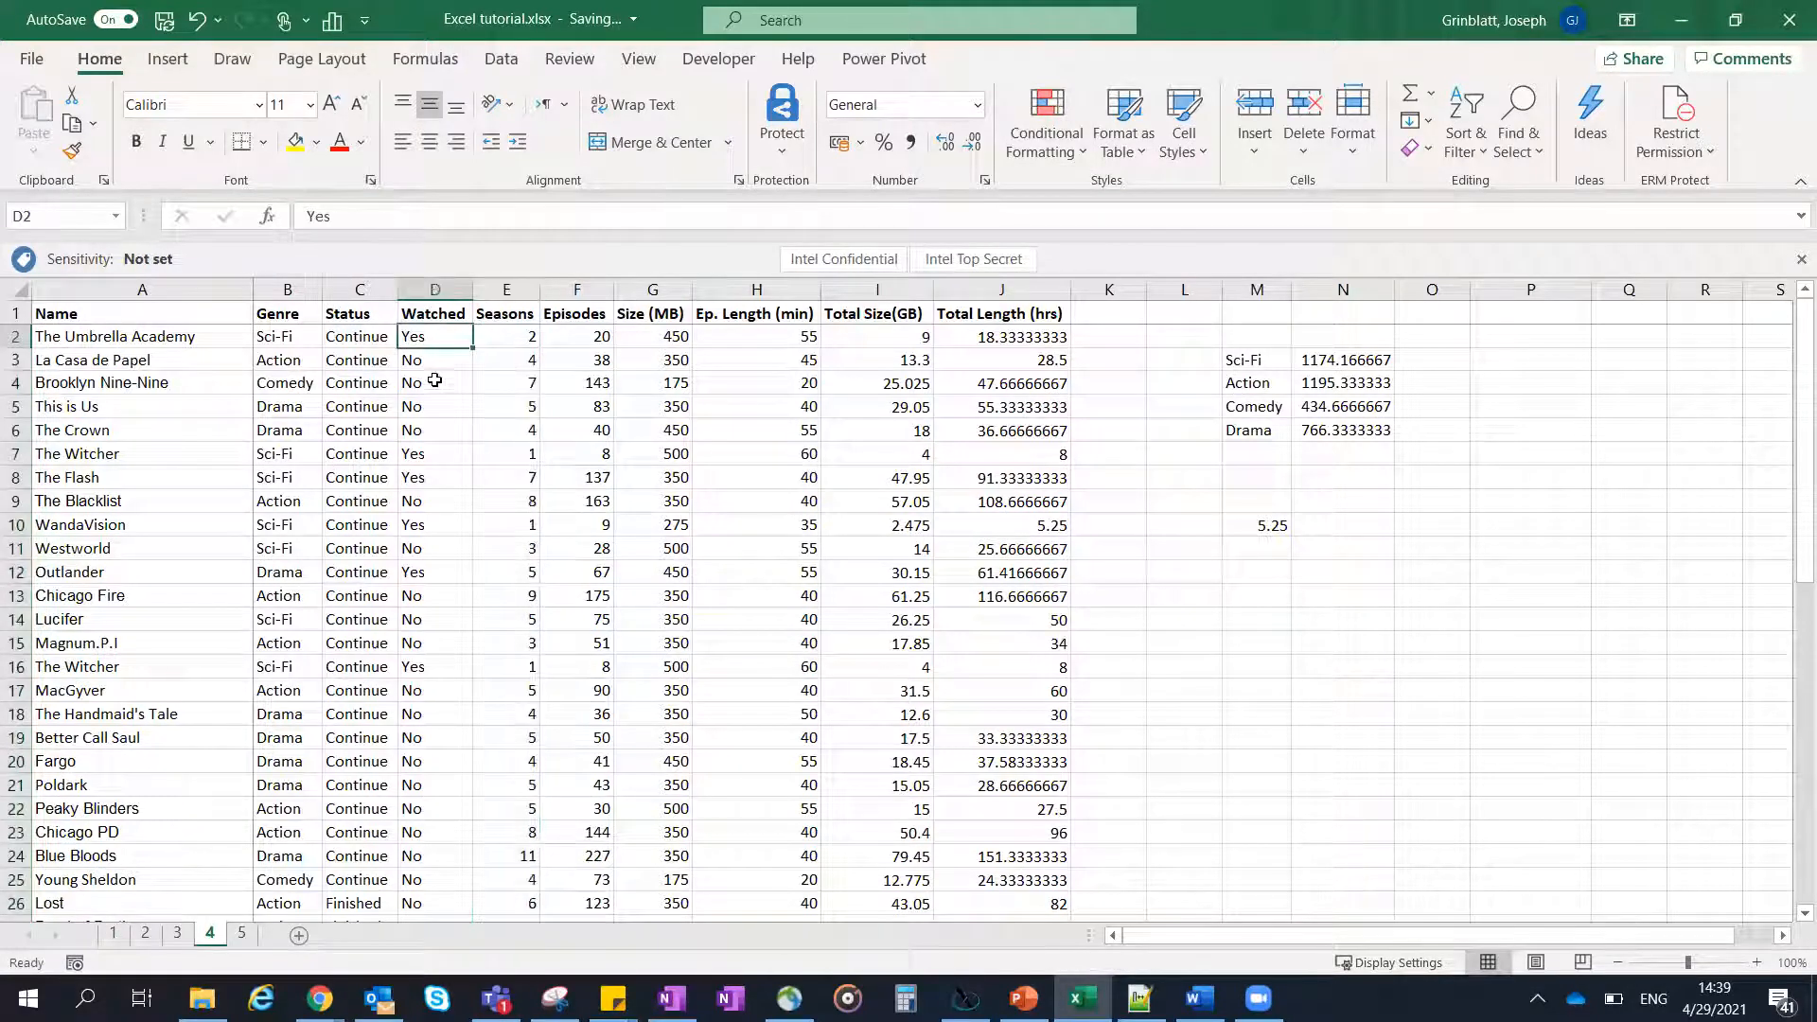
left_click(431, 284)
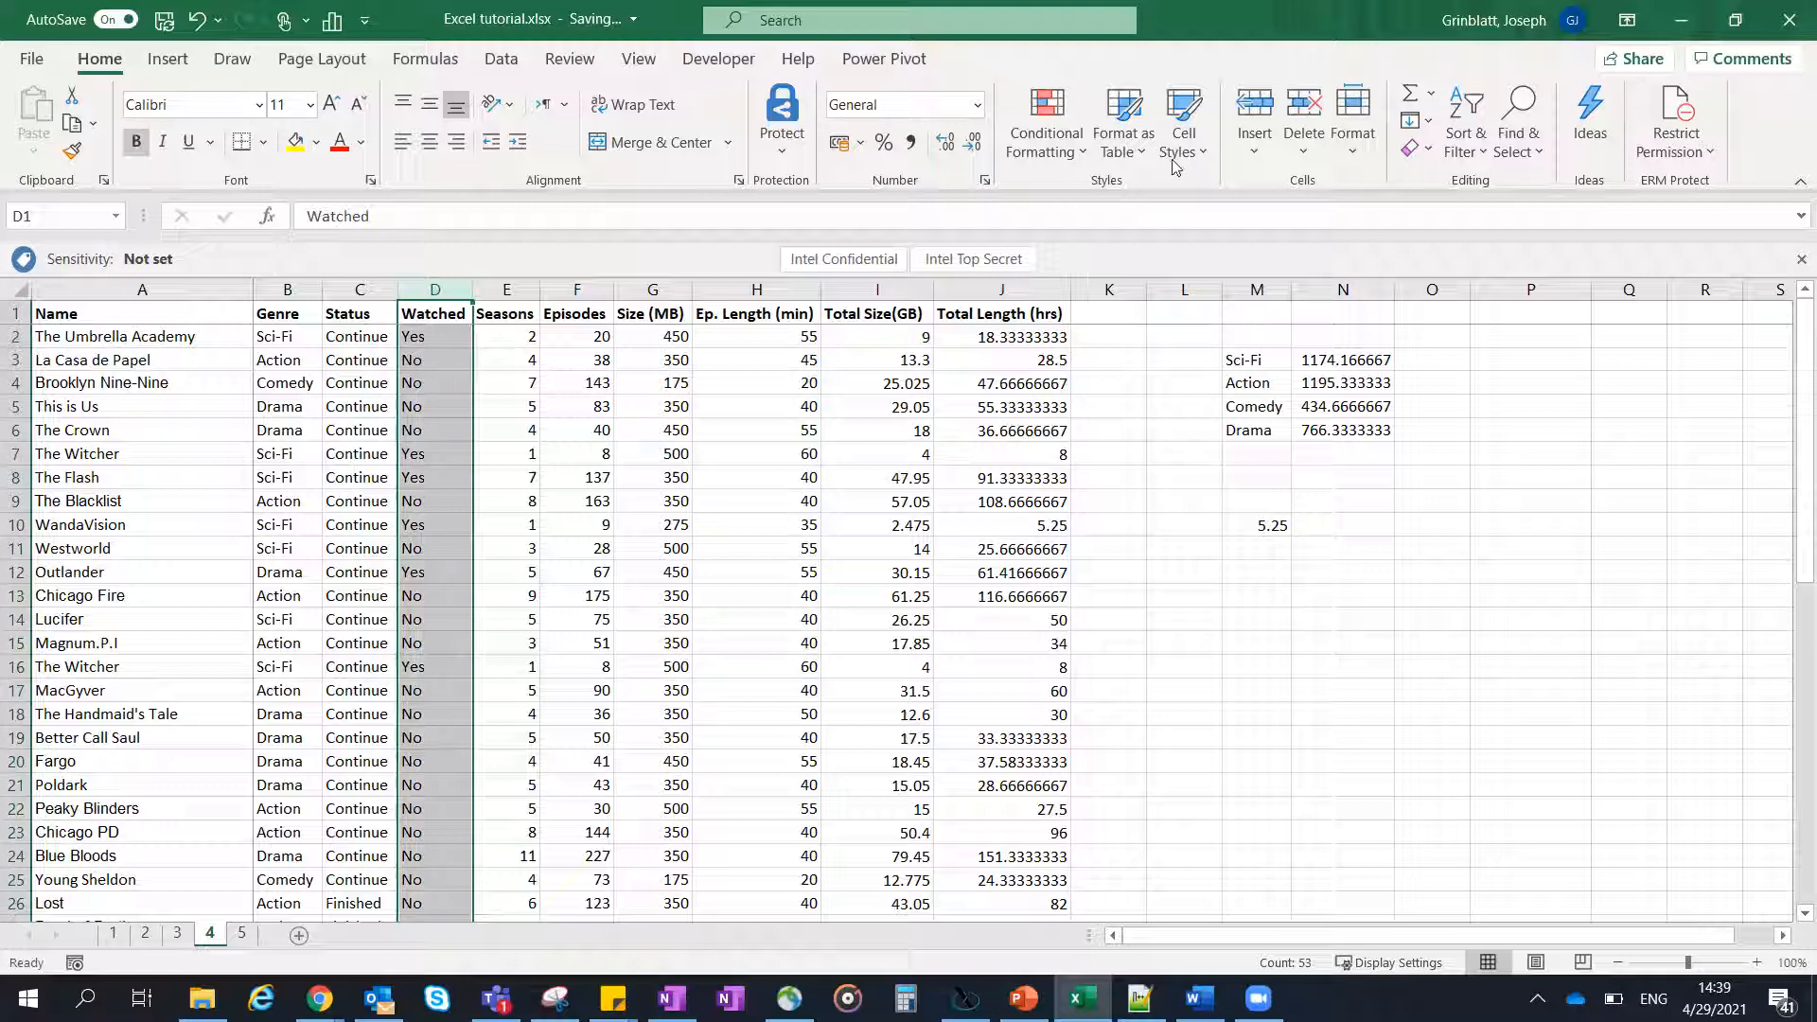
left_click(1061, 163)
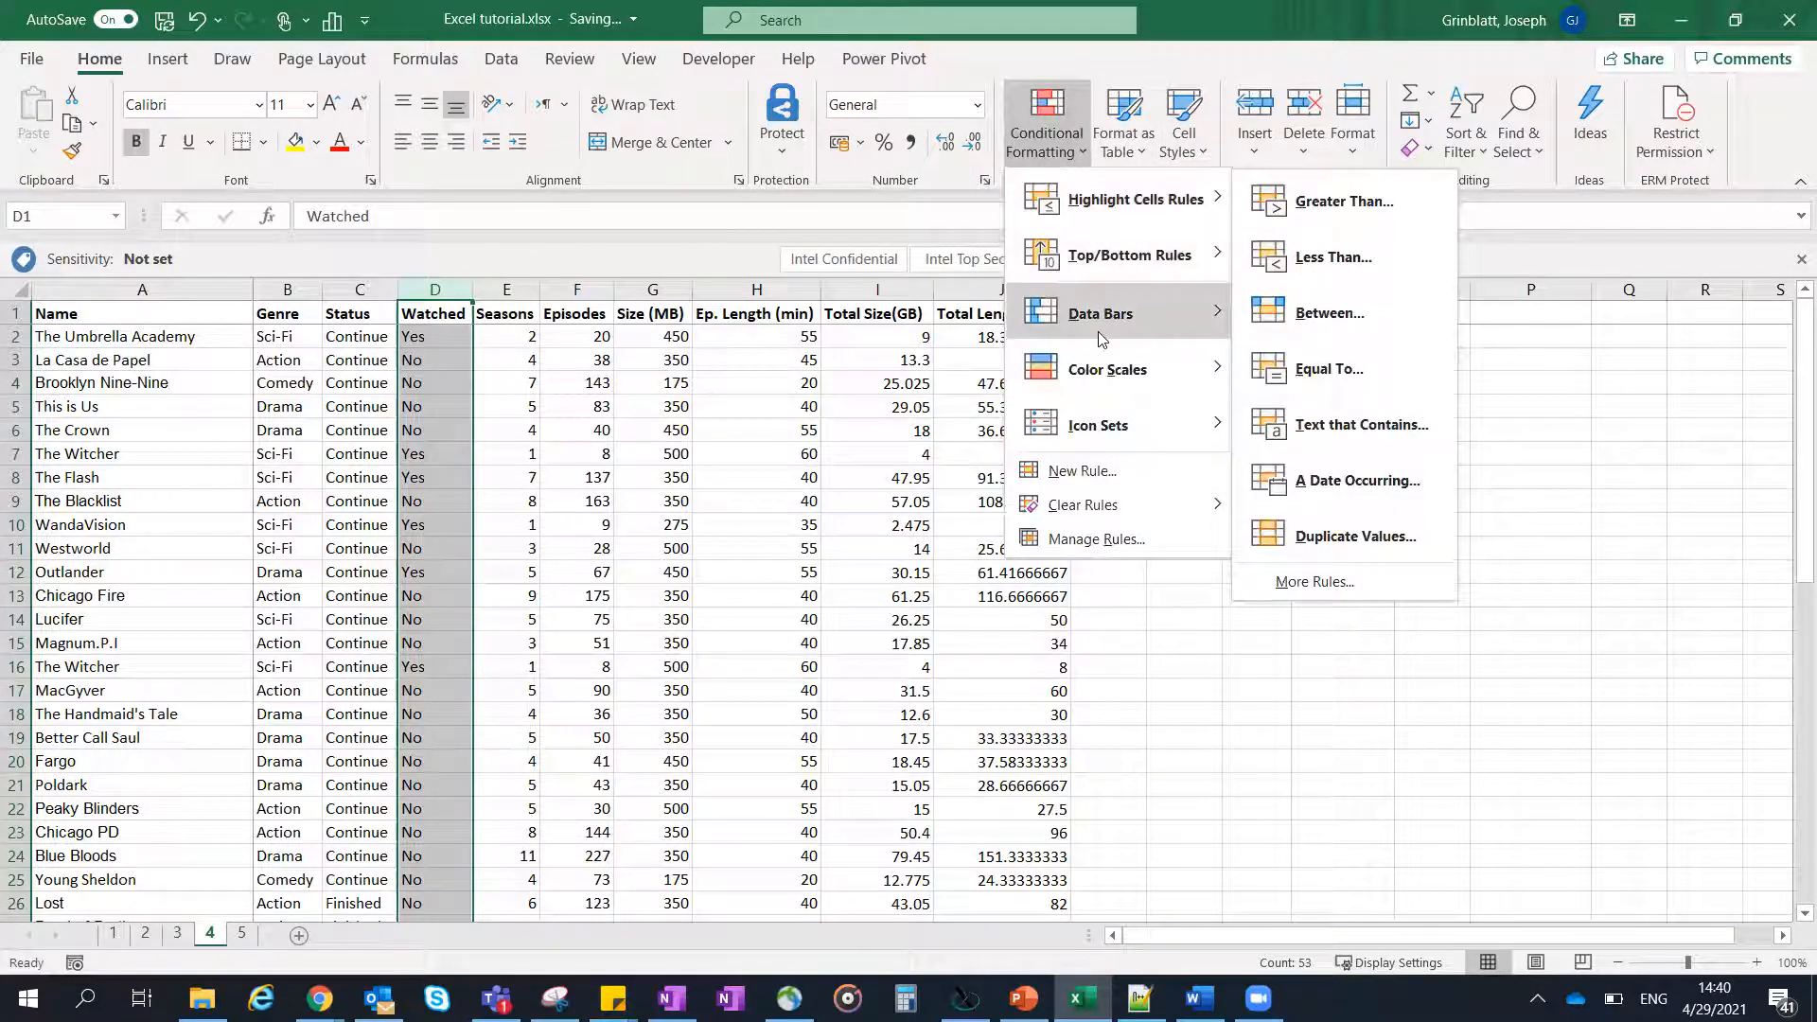
mouse_move(1105, 299)
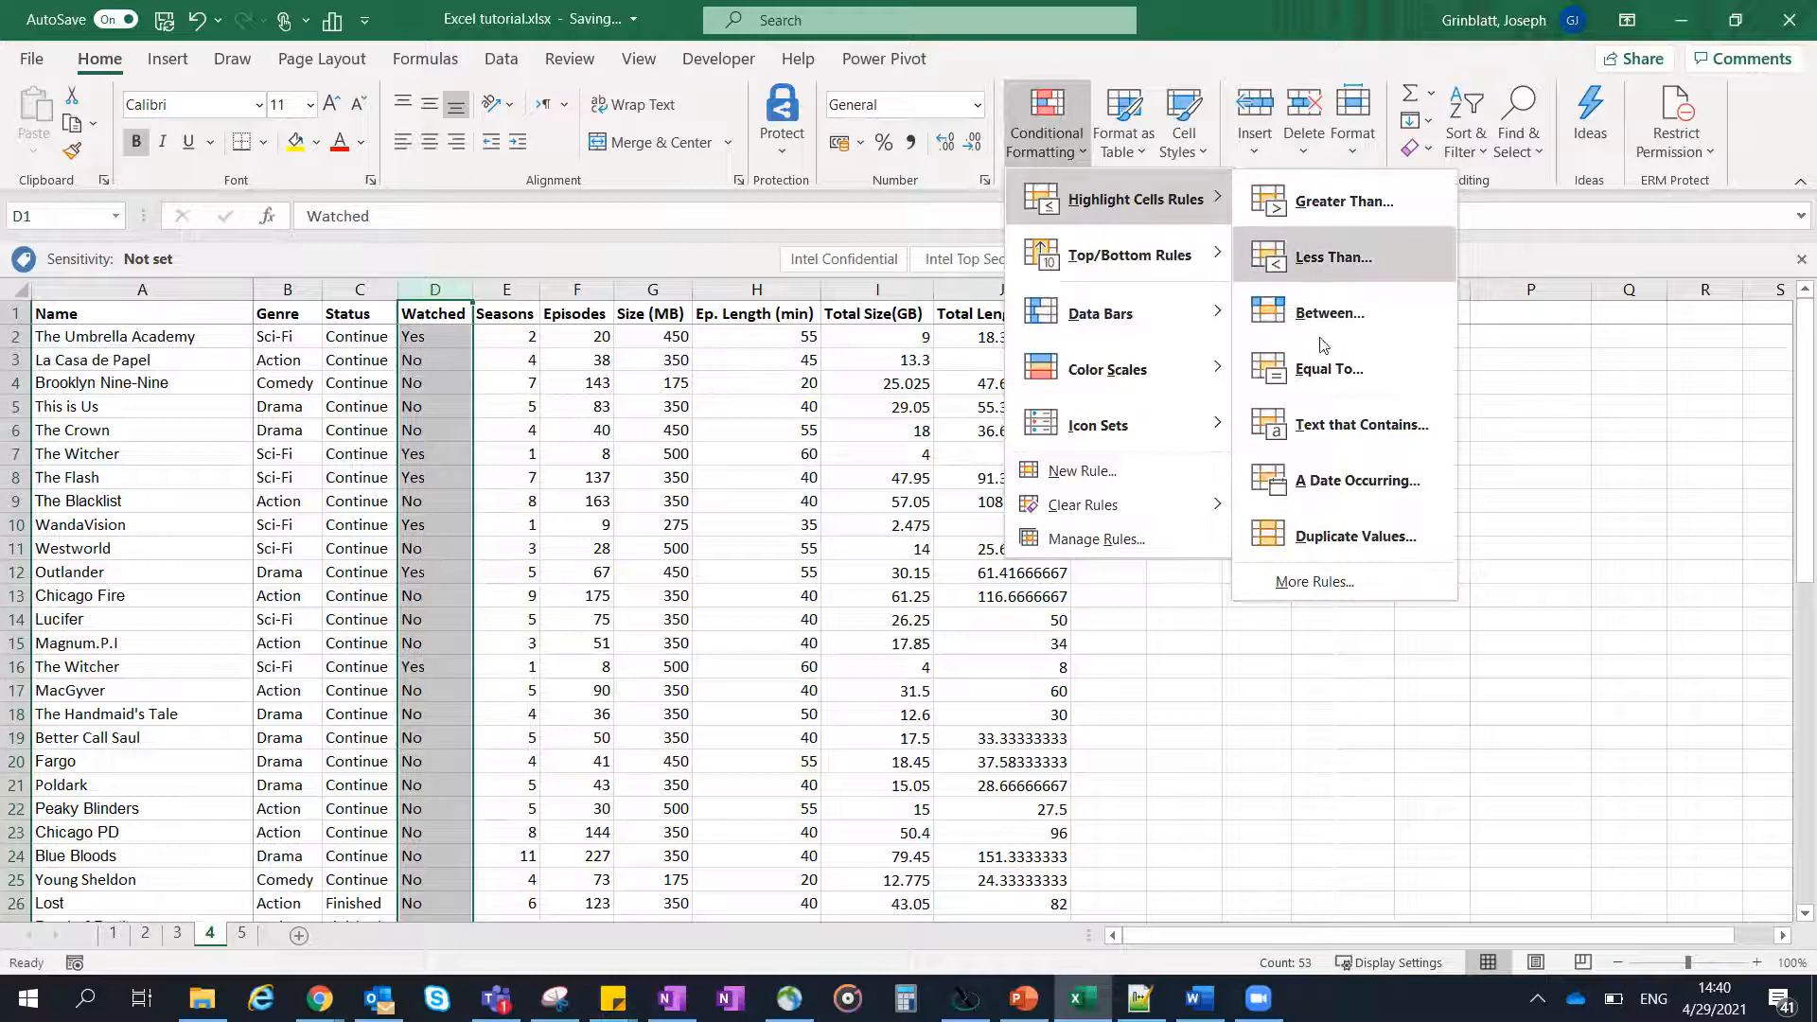
left_click(1321, 370)
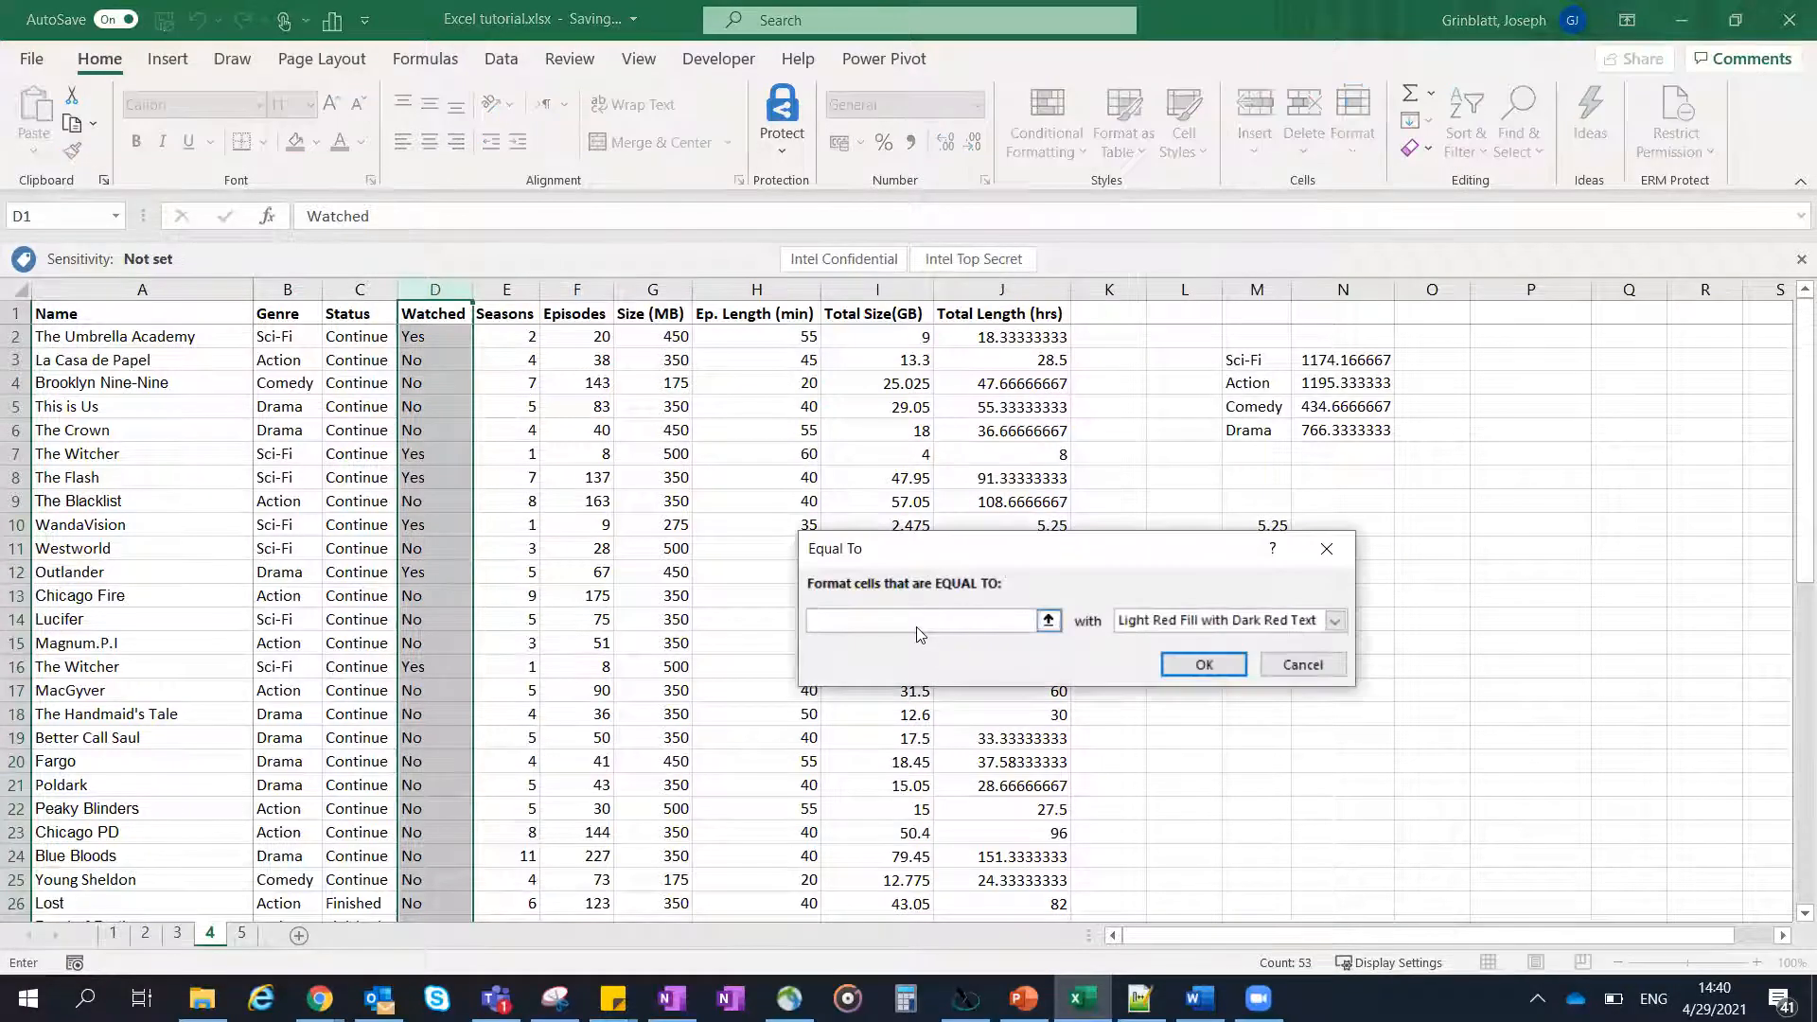
type("Yes")
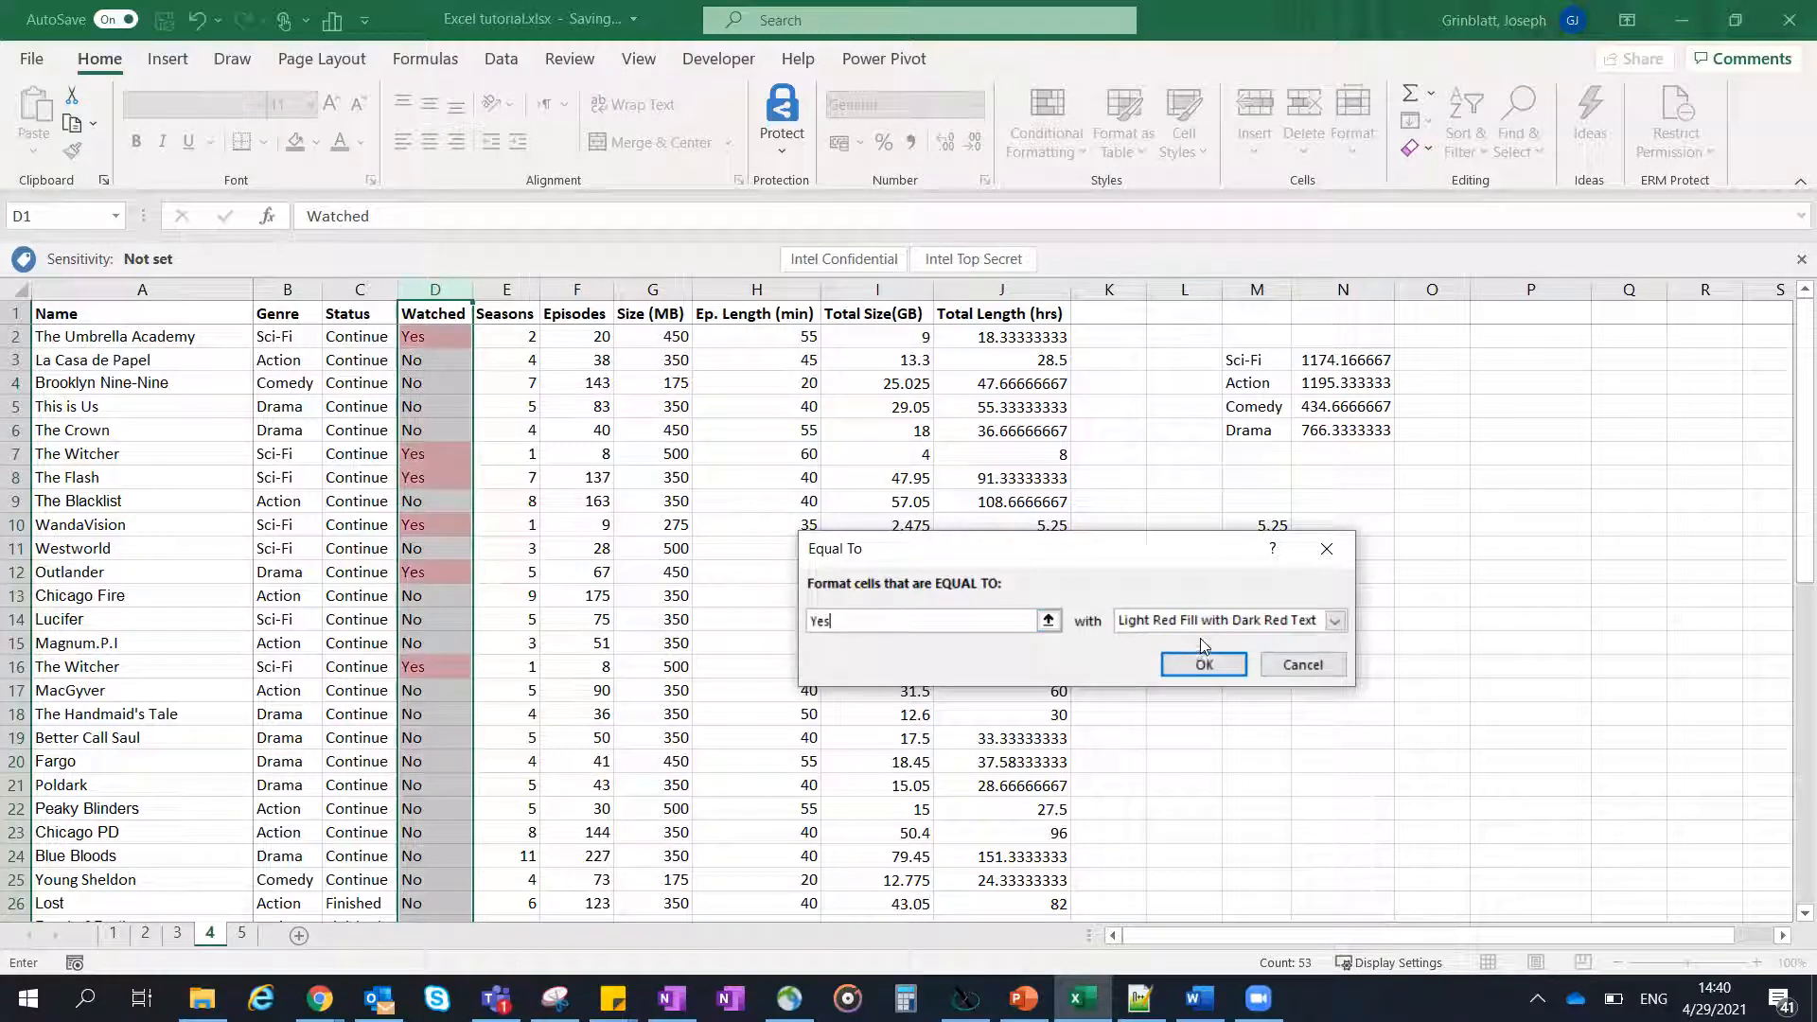
left_click(1335, 621)
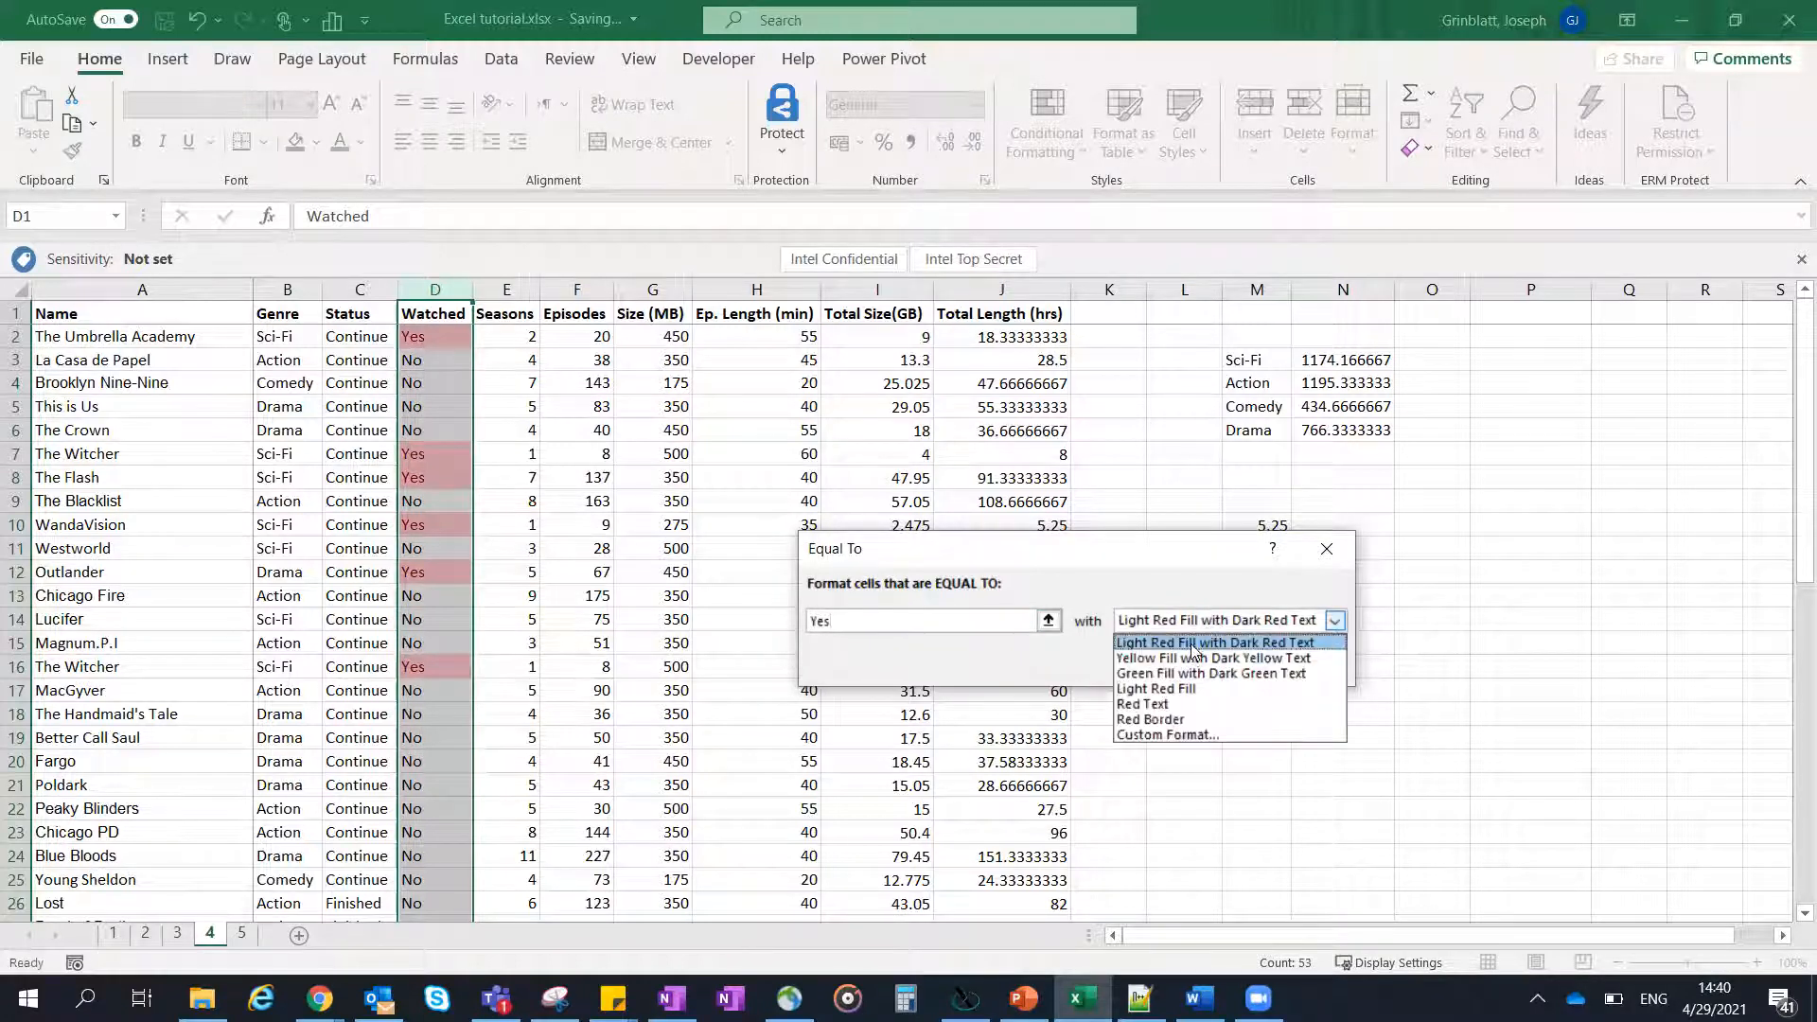
left_click(1198, 673)
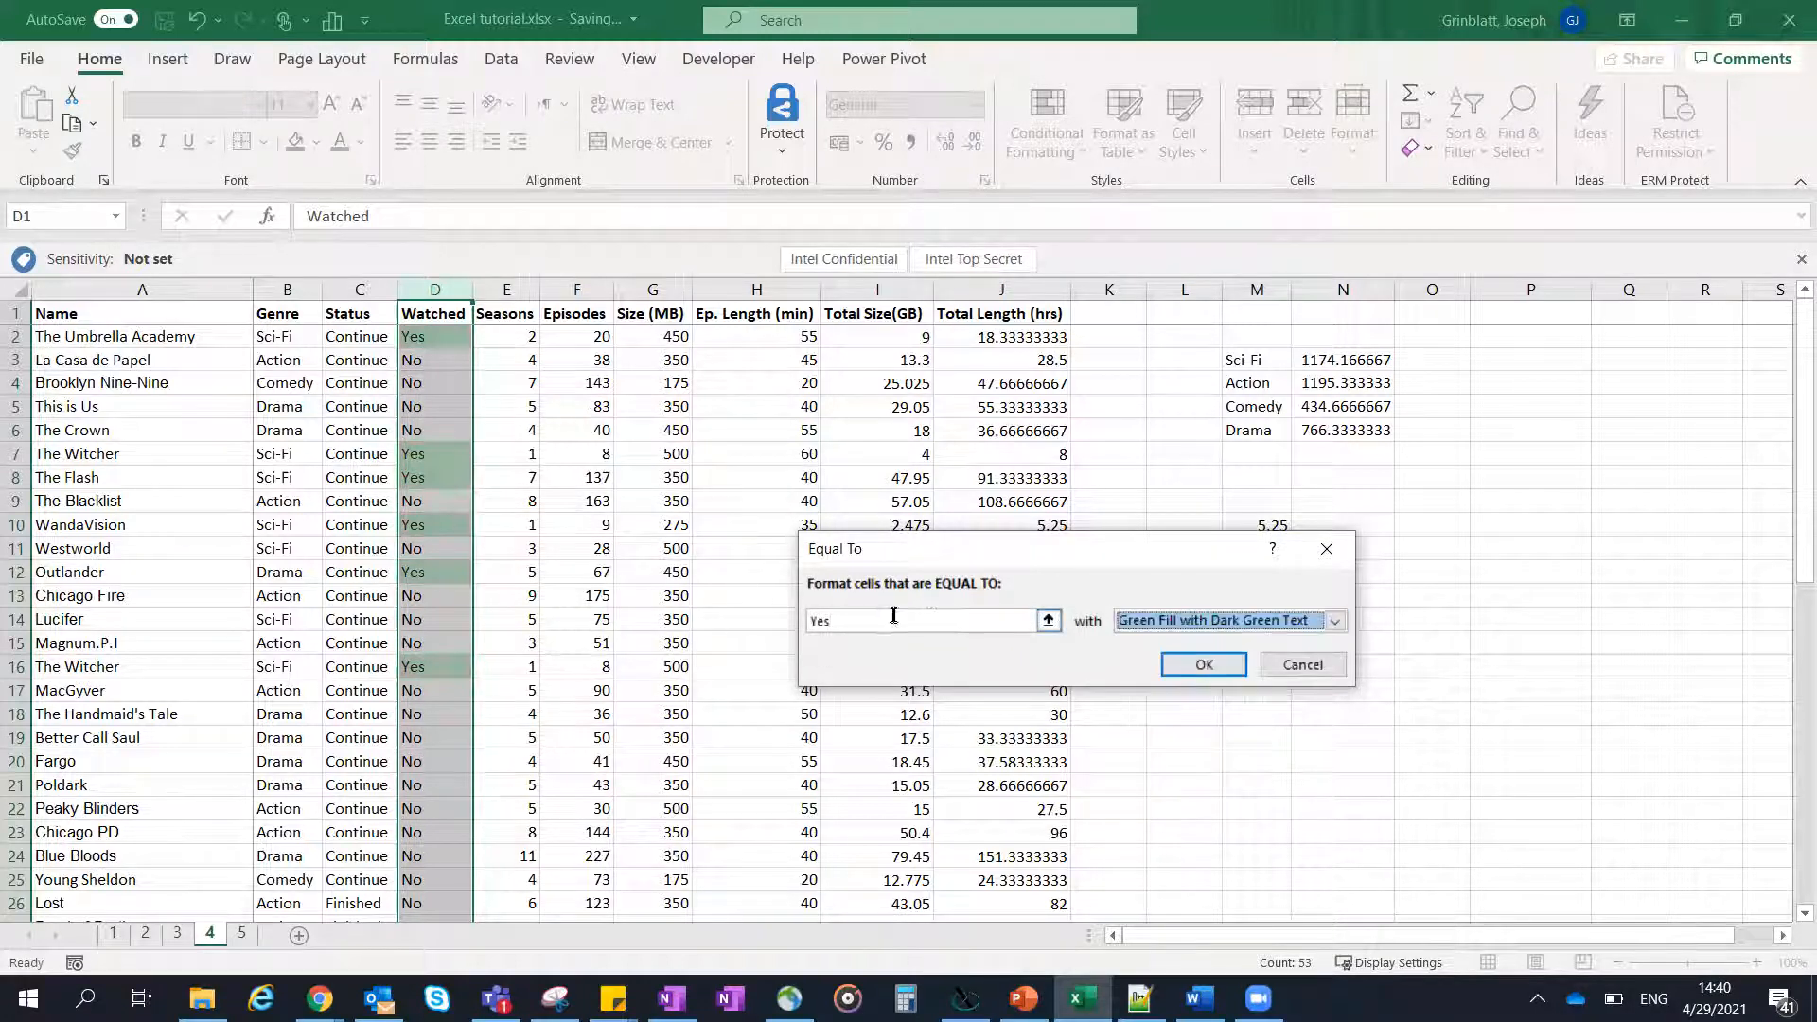
left_click(1204, 665)
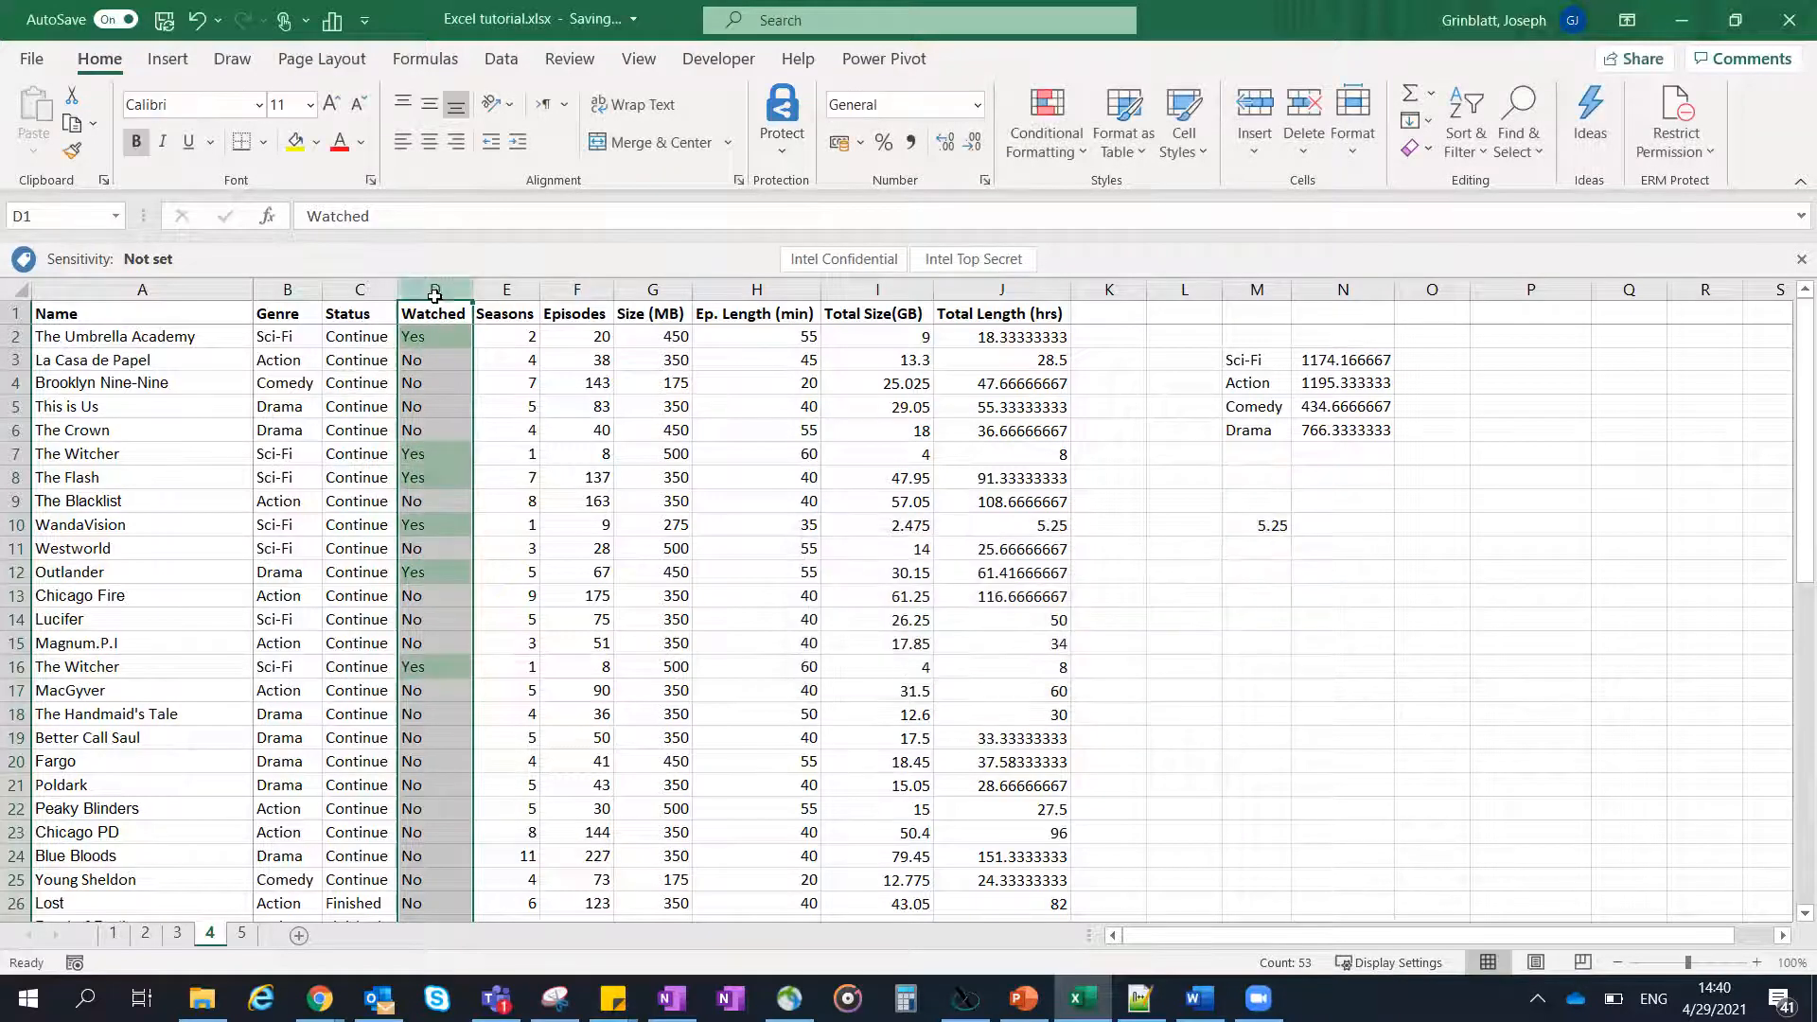
- Add an Equal To highlight rule for "No" in the Watched column with Light Red Fill with Dark Red Text
left_click(1075, 147)
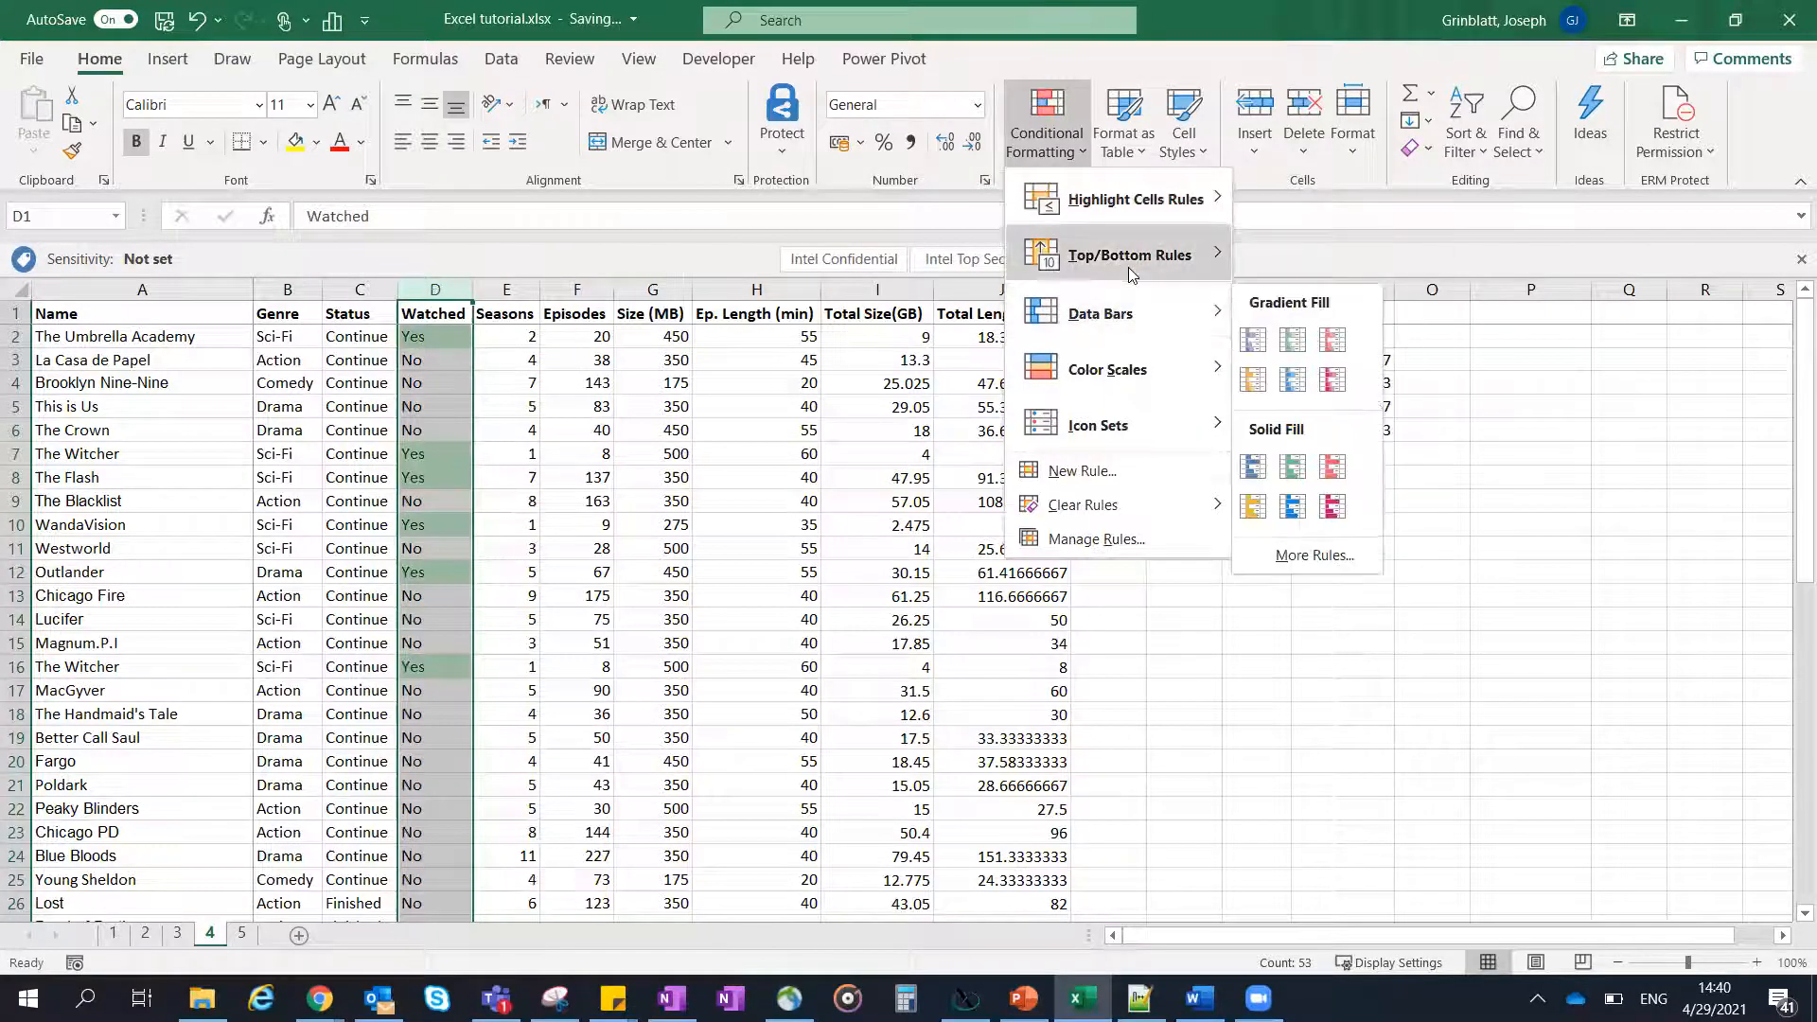
mouse_move(1129, 197)
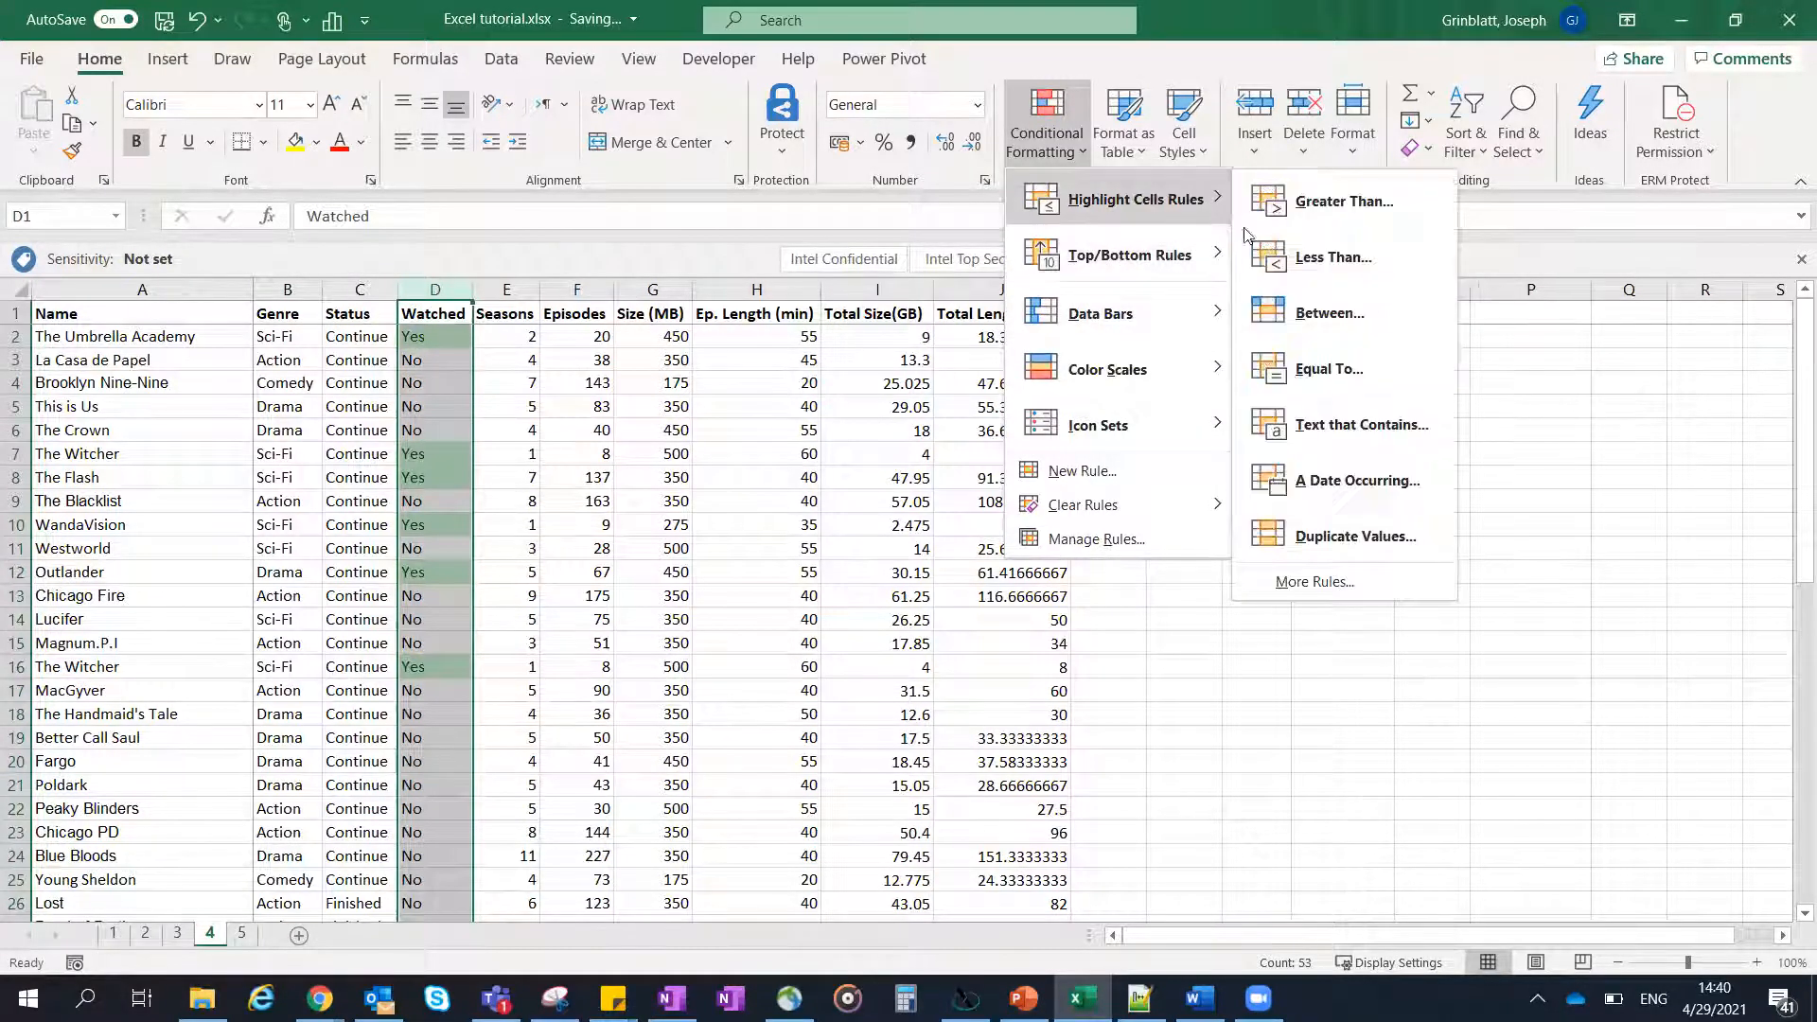
left_click(1291, 372)
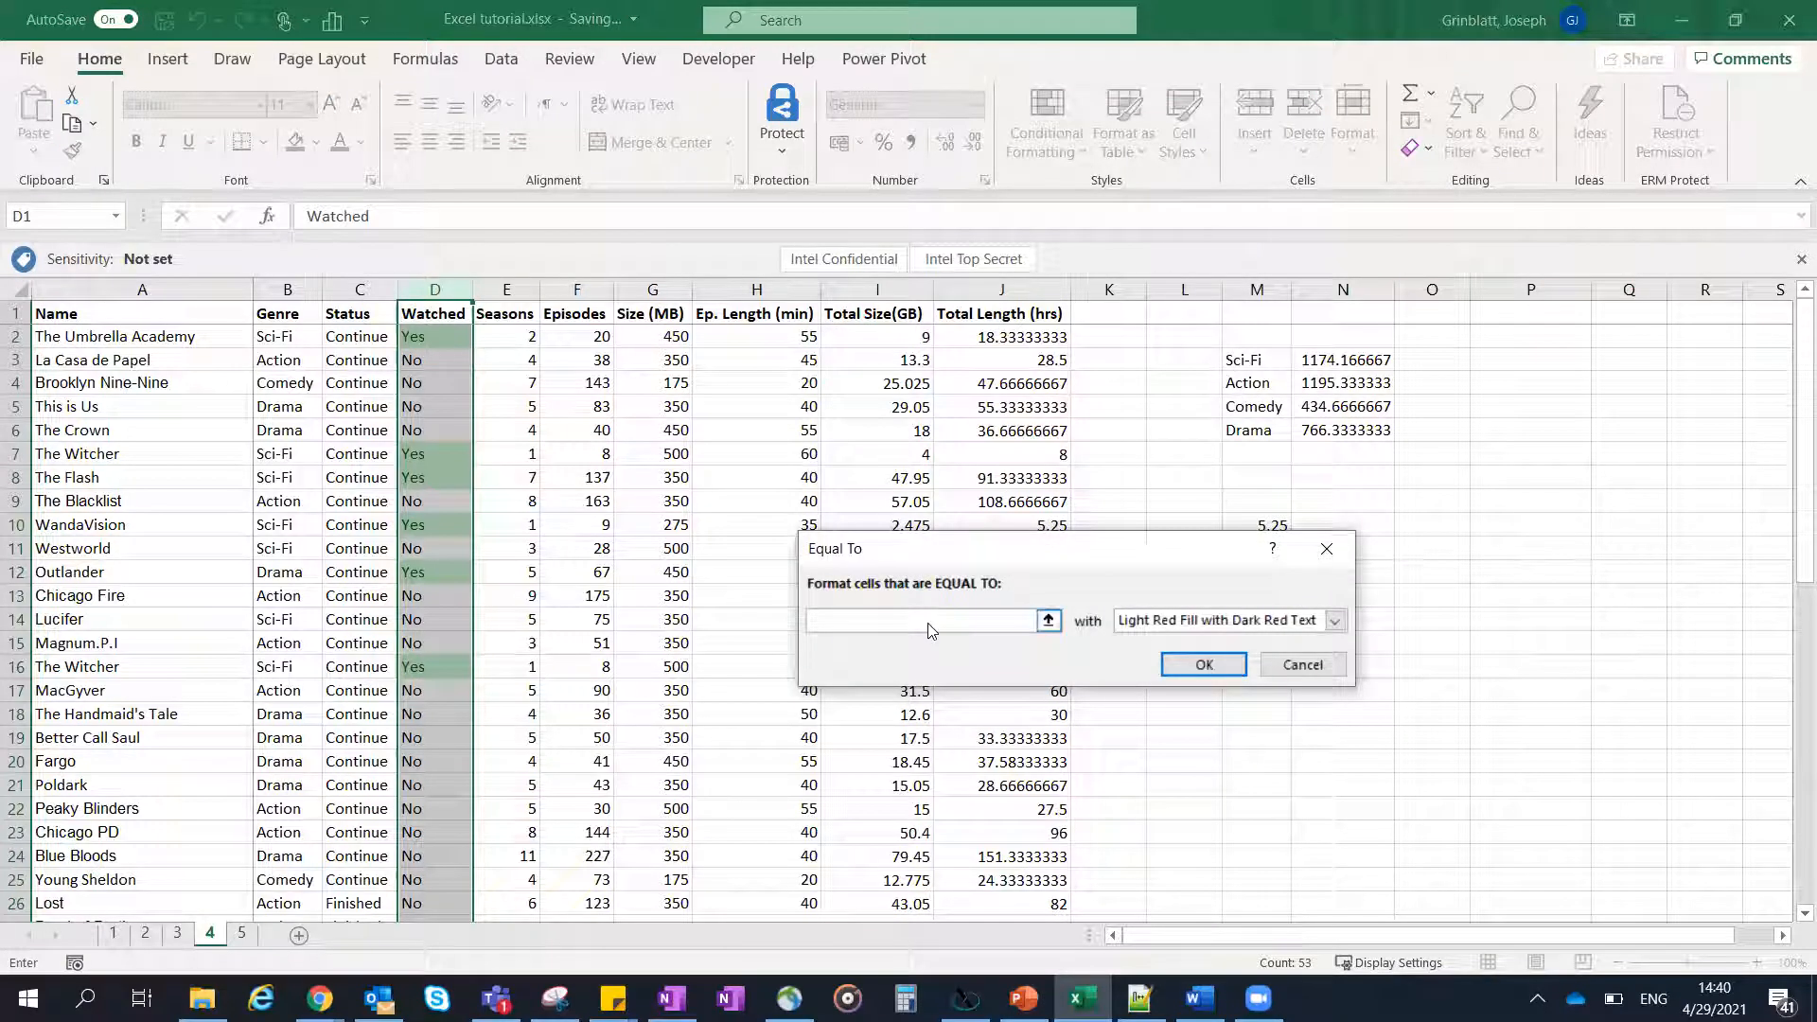
type("No")
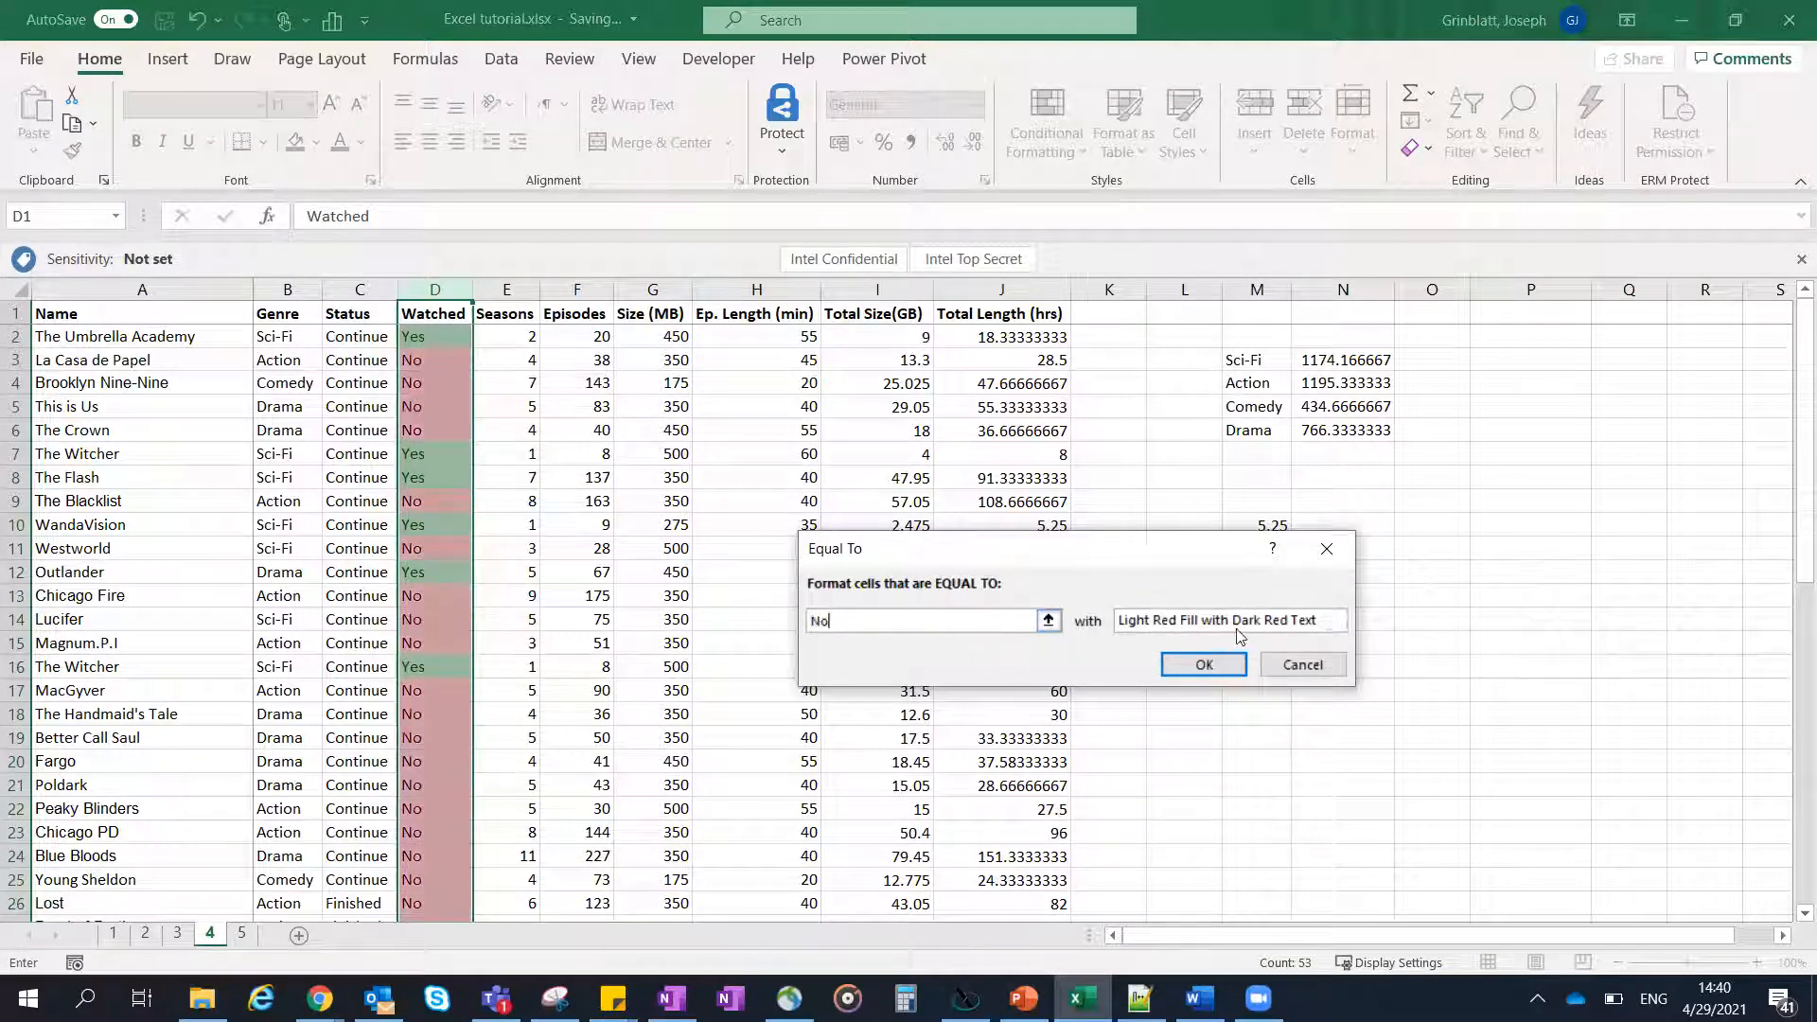
left_click(1204, 665)
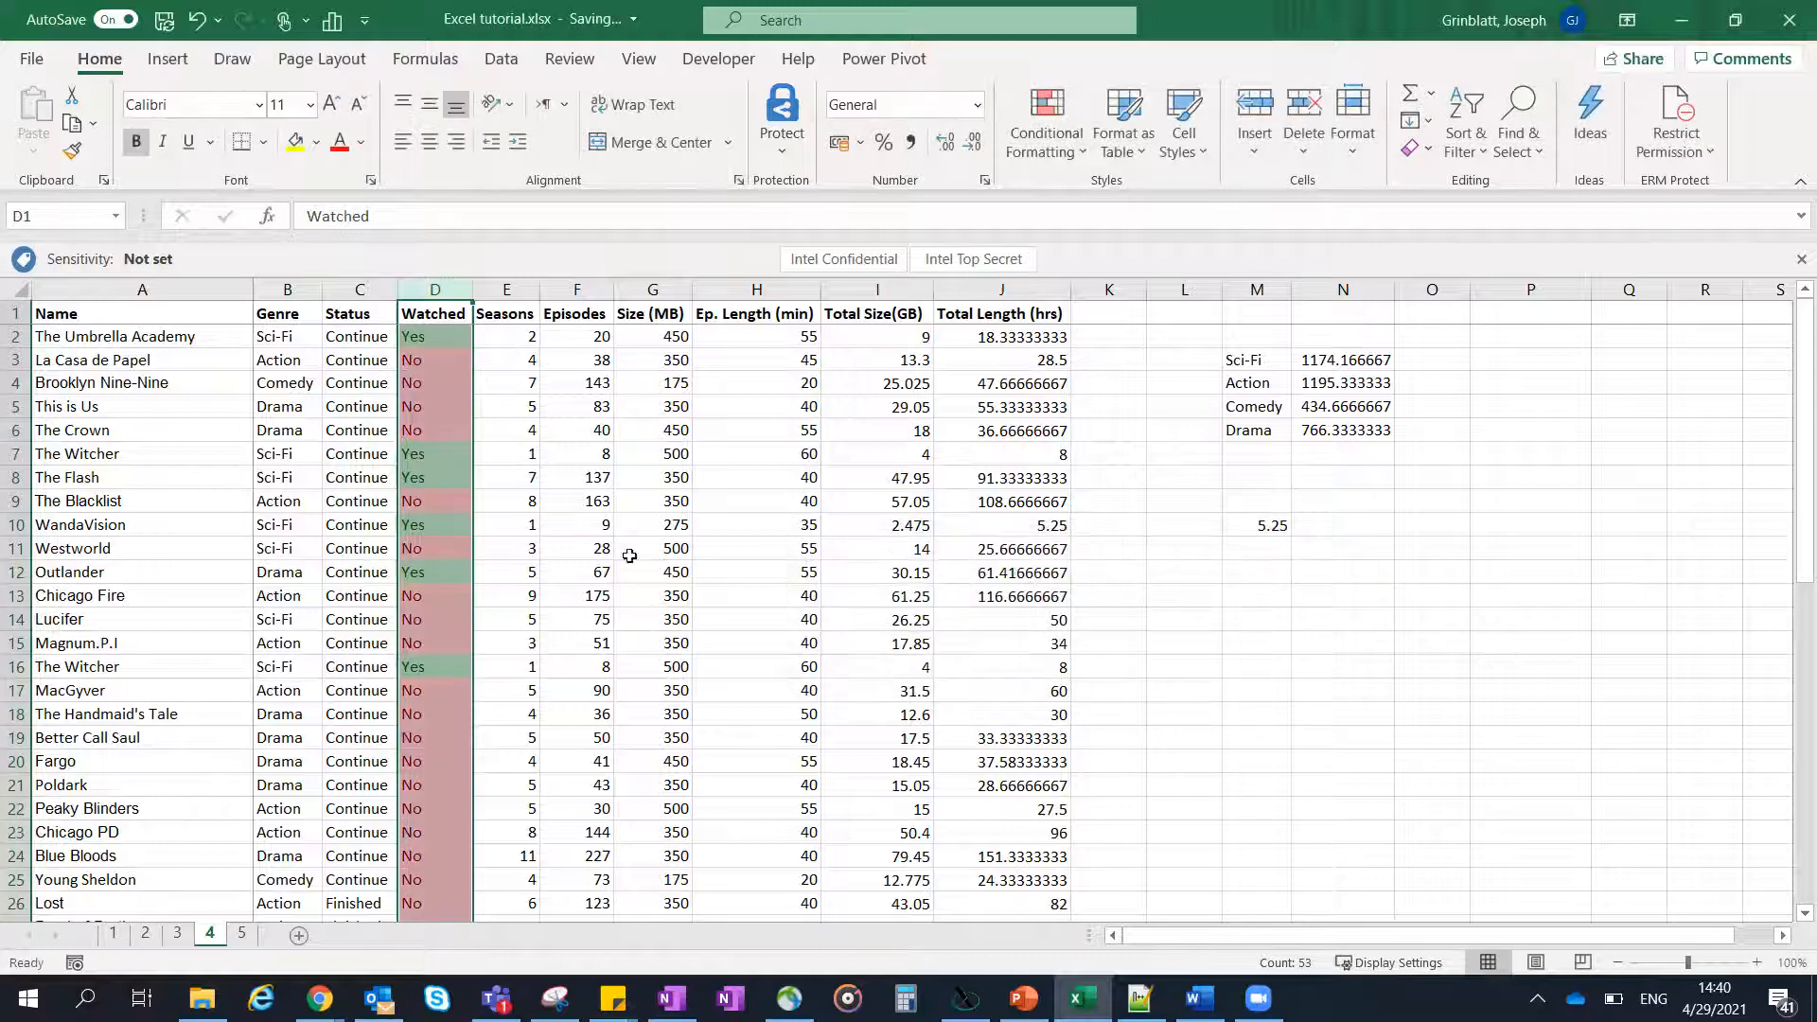
left_click(617, 524)
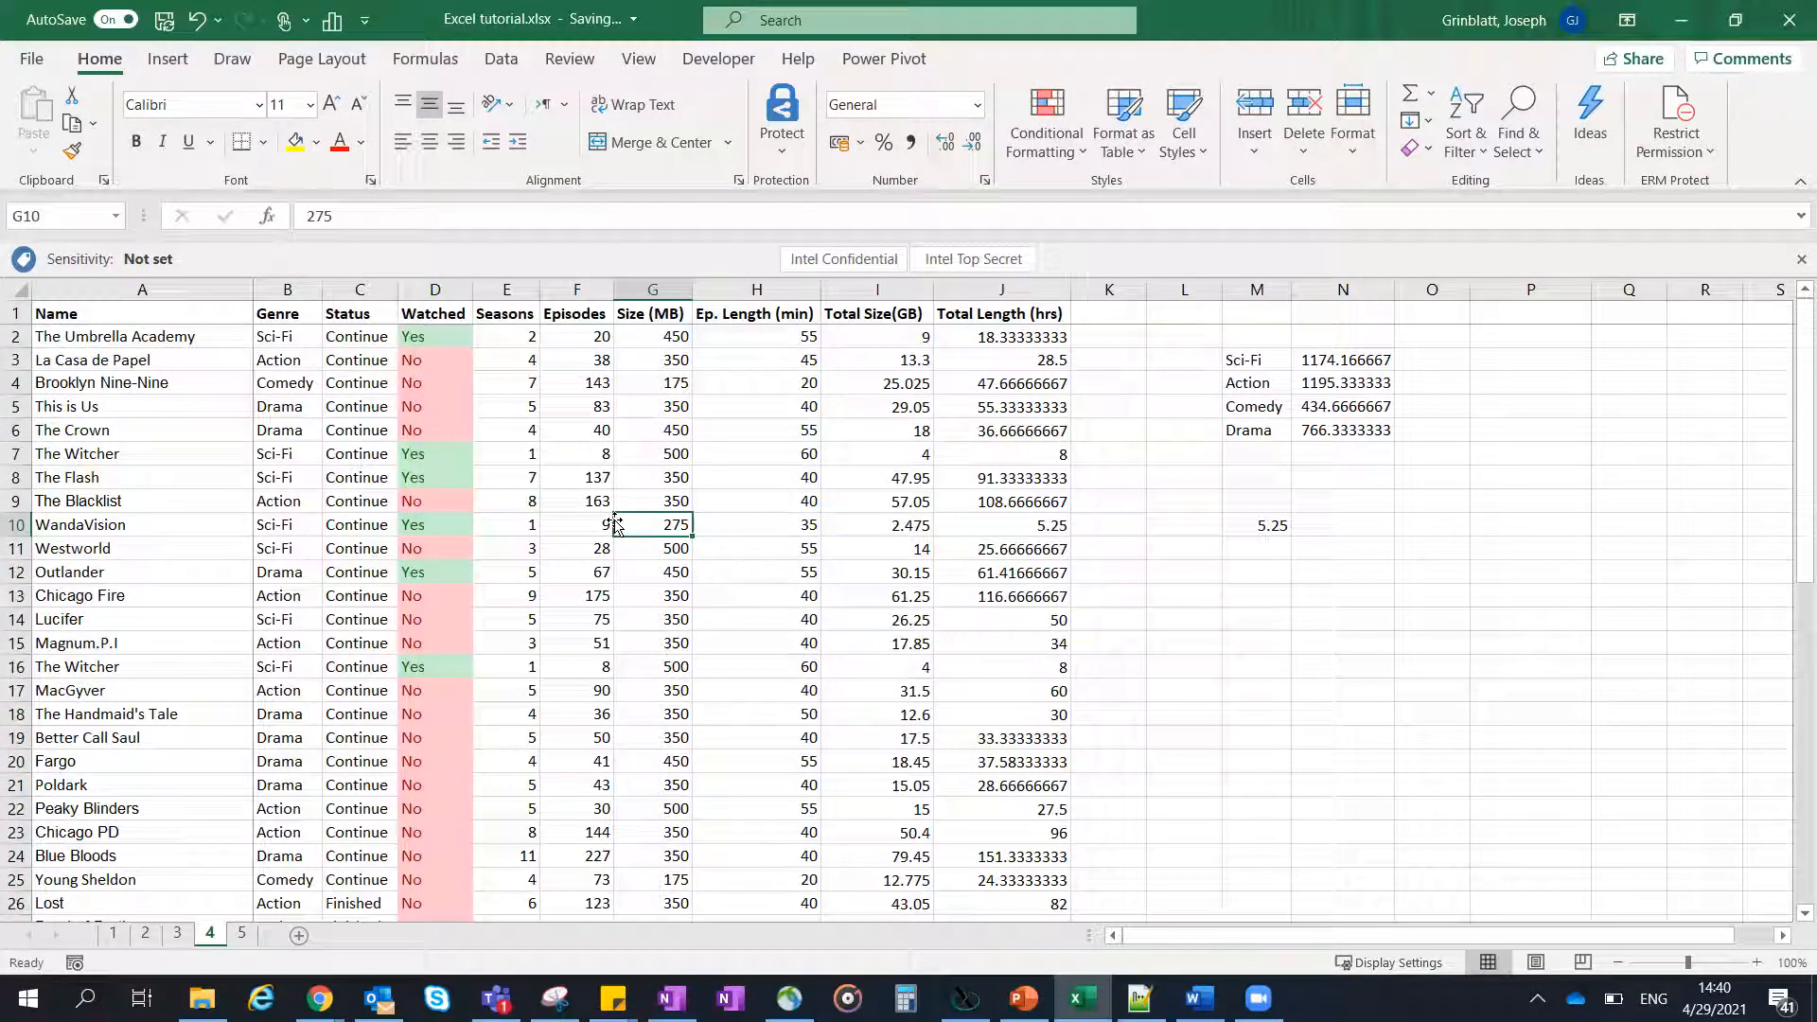
- Look over the rule types offered for a new formatting rule on the Watched column, leaving without creating one
left_click(441, 290)
left_click(1074, 141)
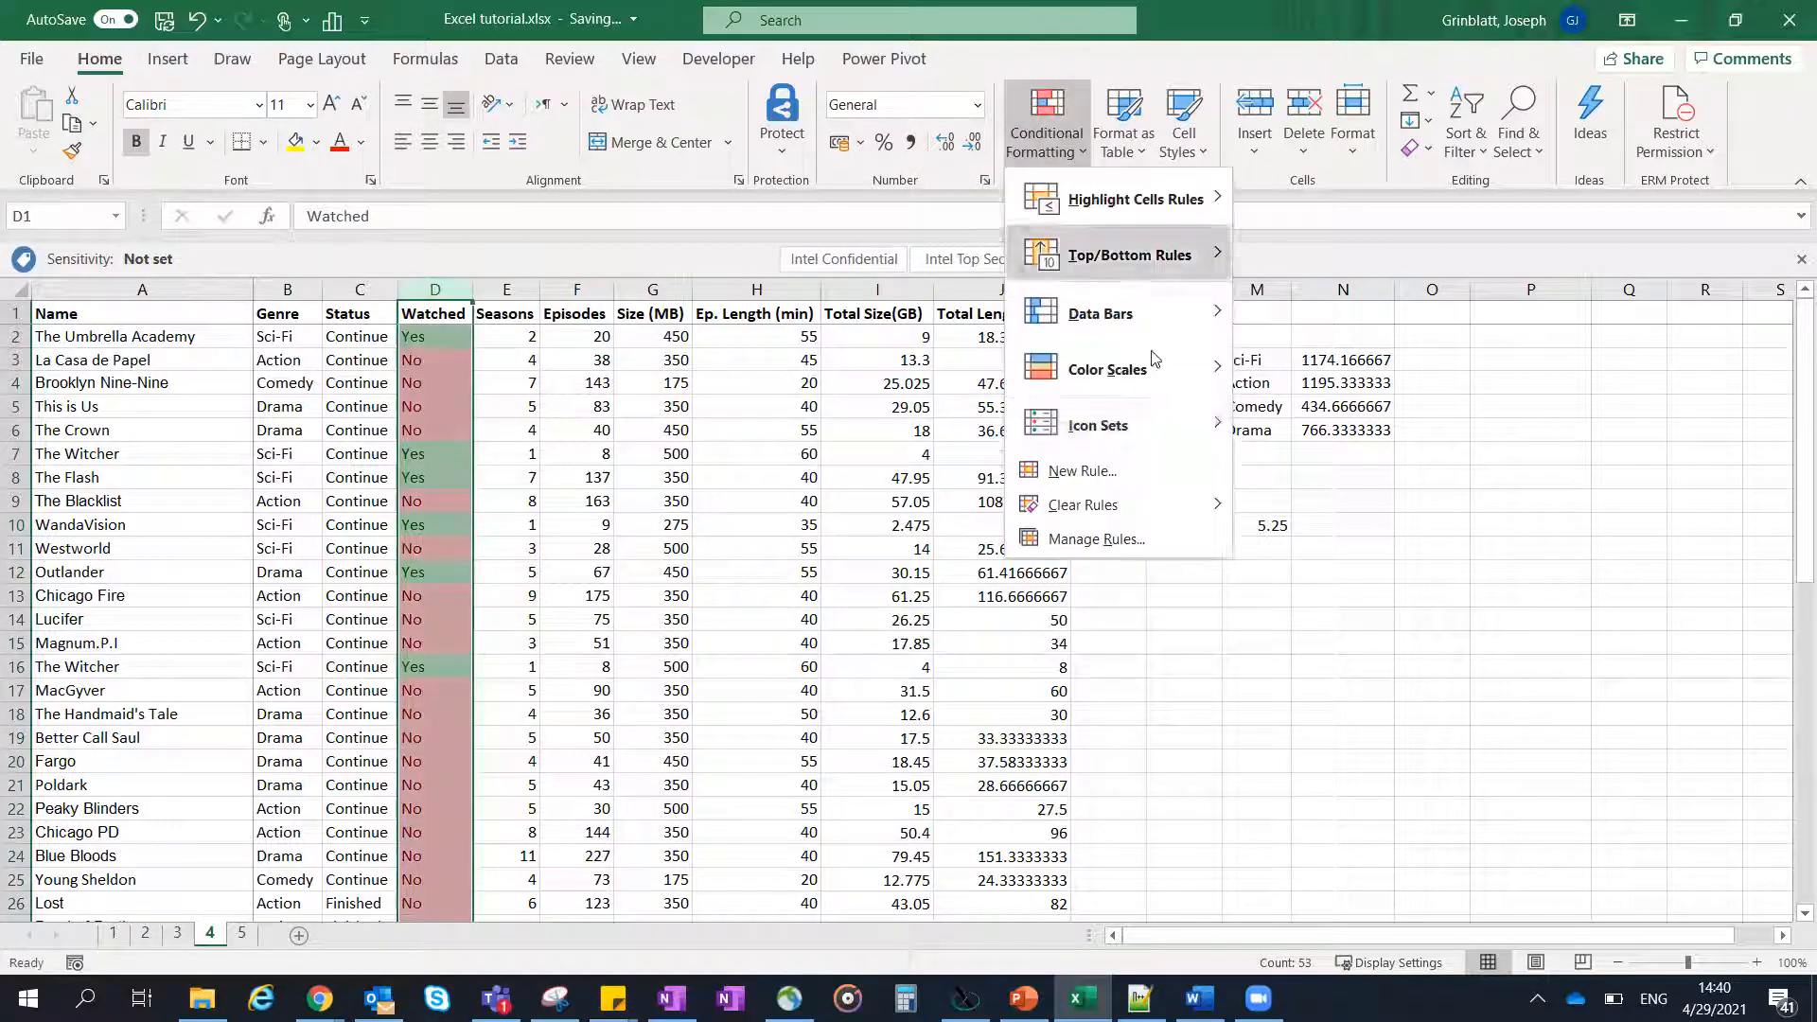
left_click(1118, 472)
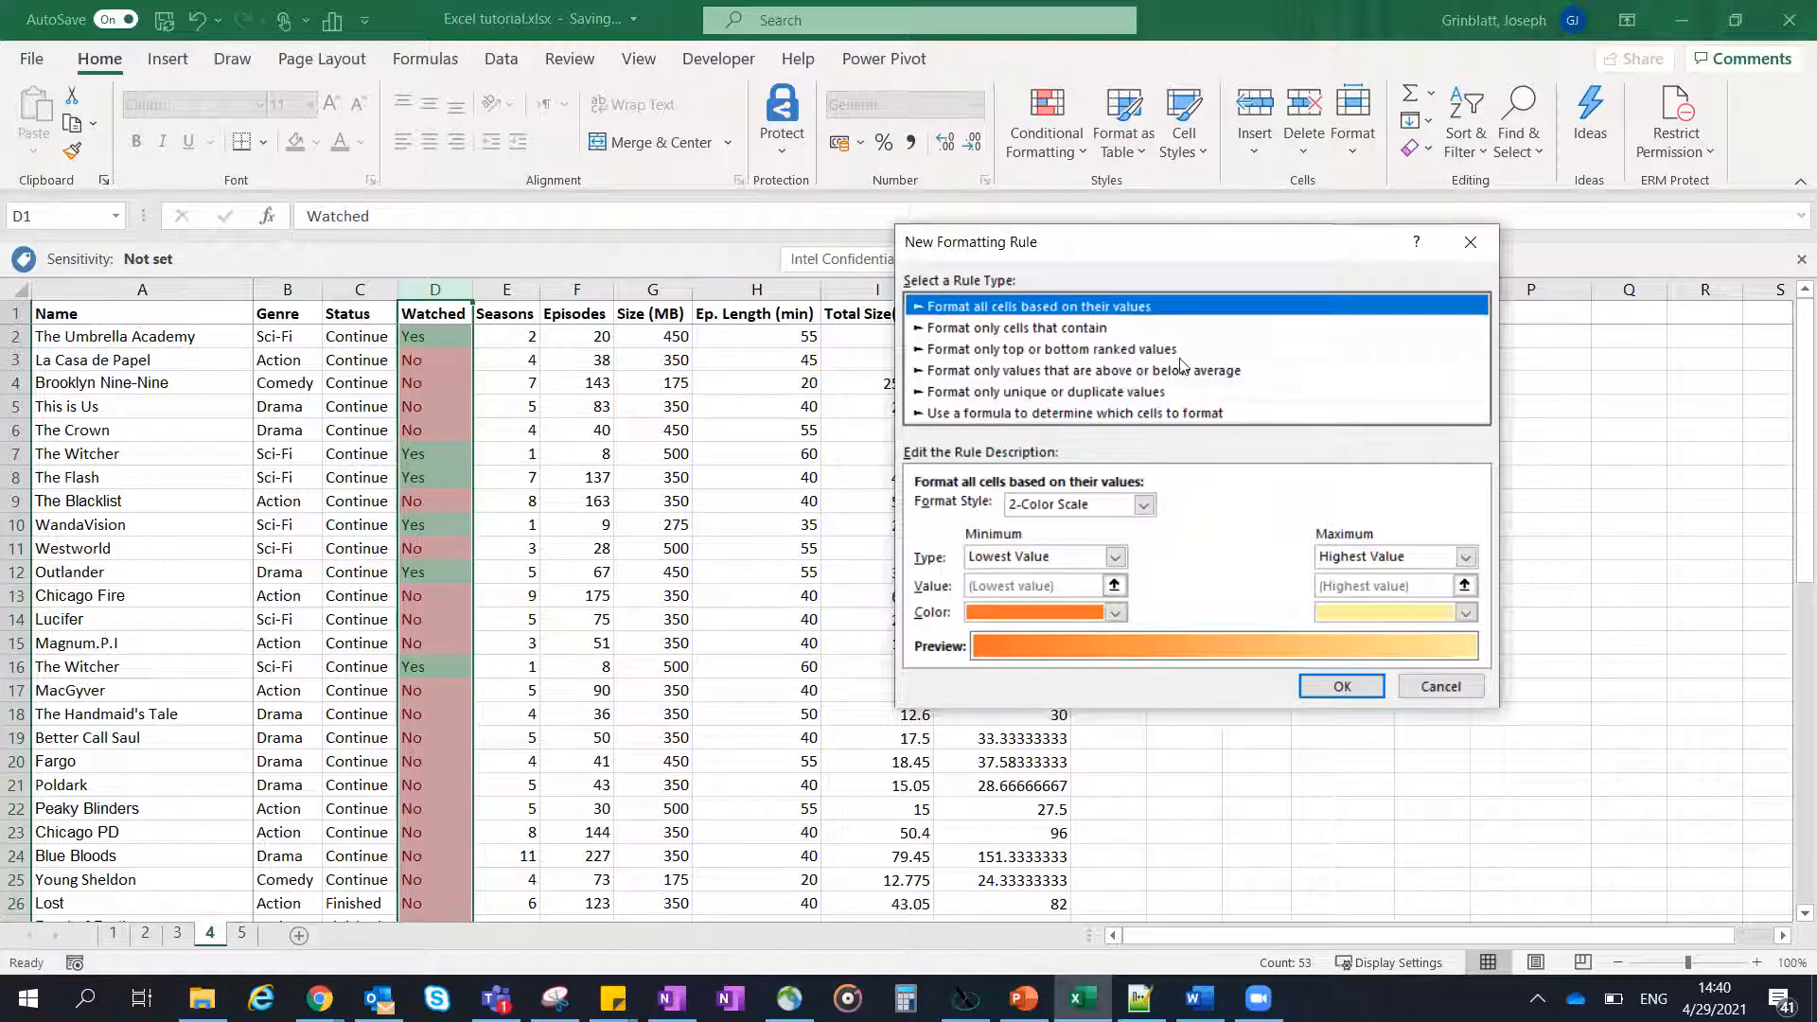
left_click(1437, 687)
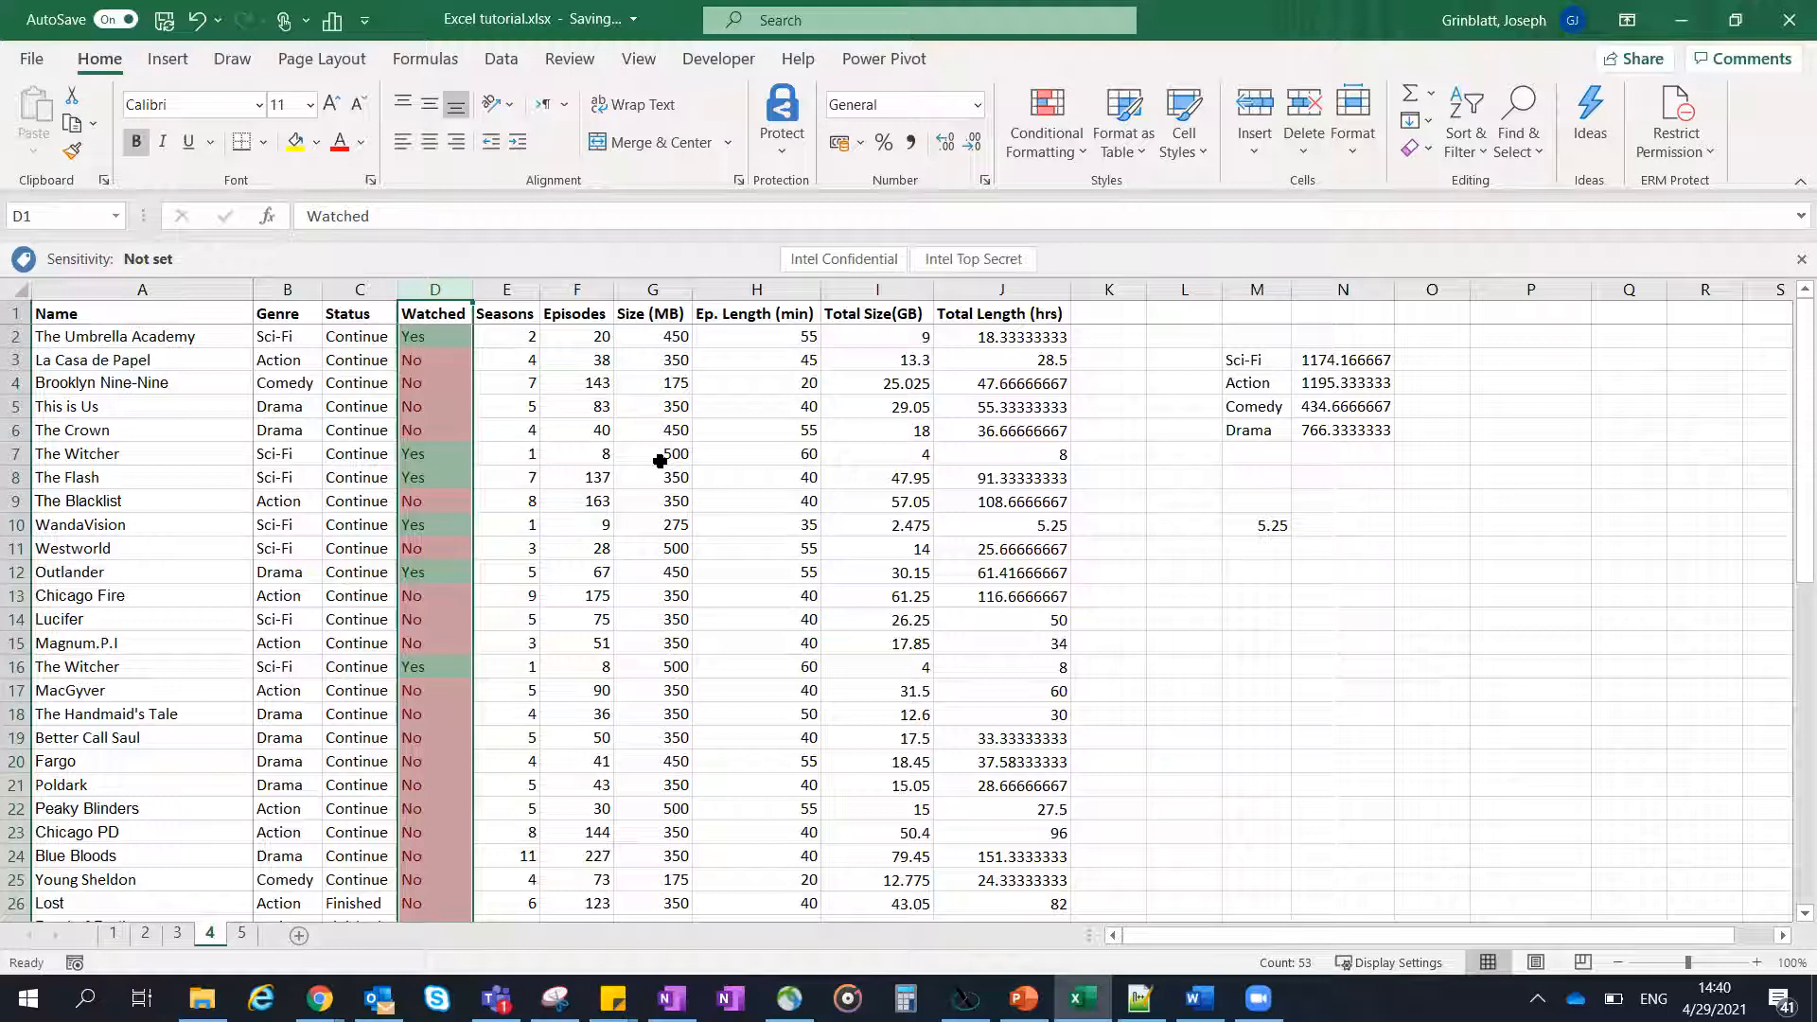
- Review the Watched column's existing conditional formatting rules in the rules manager
left_click(1055, 138)
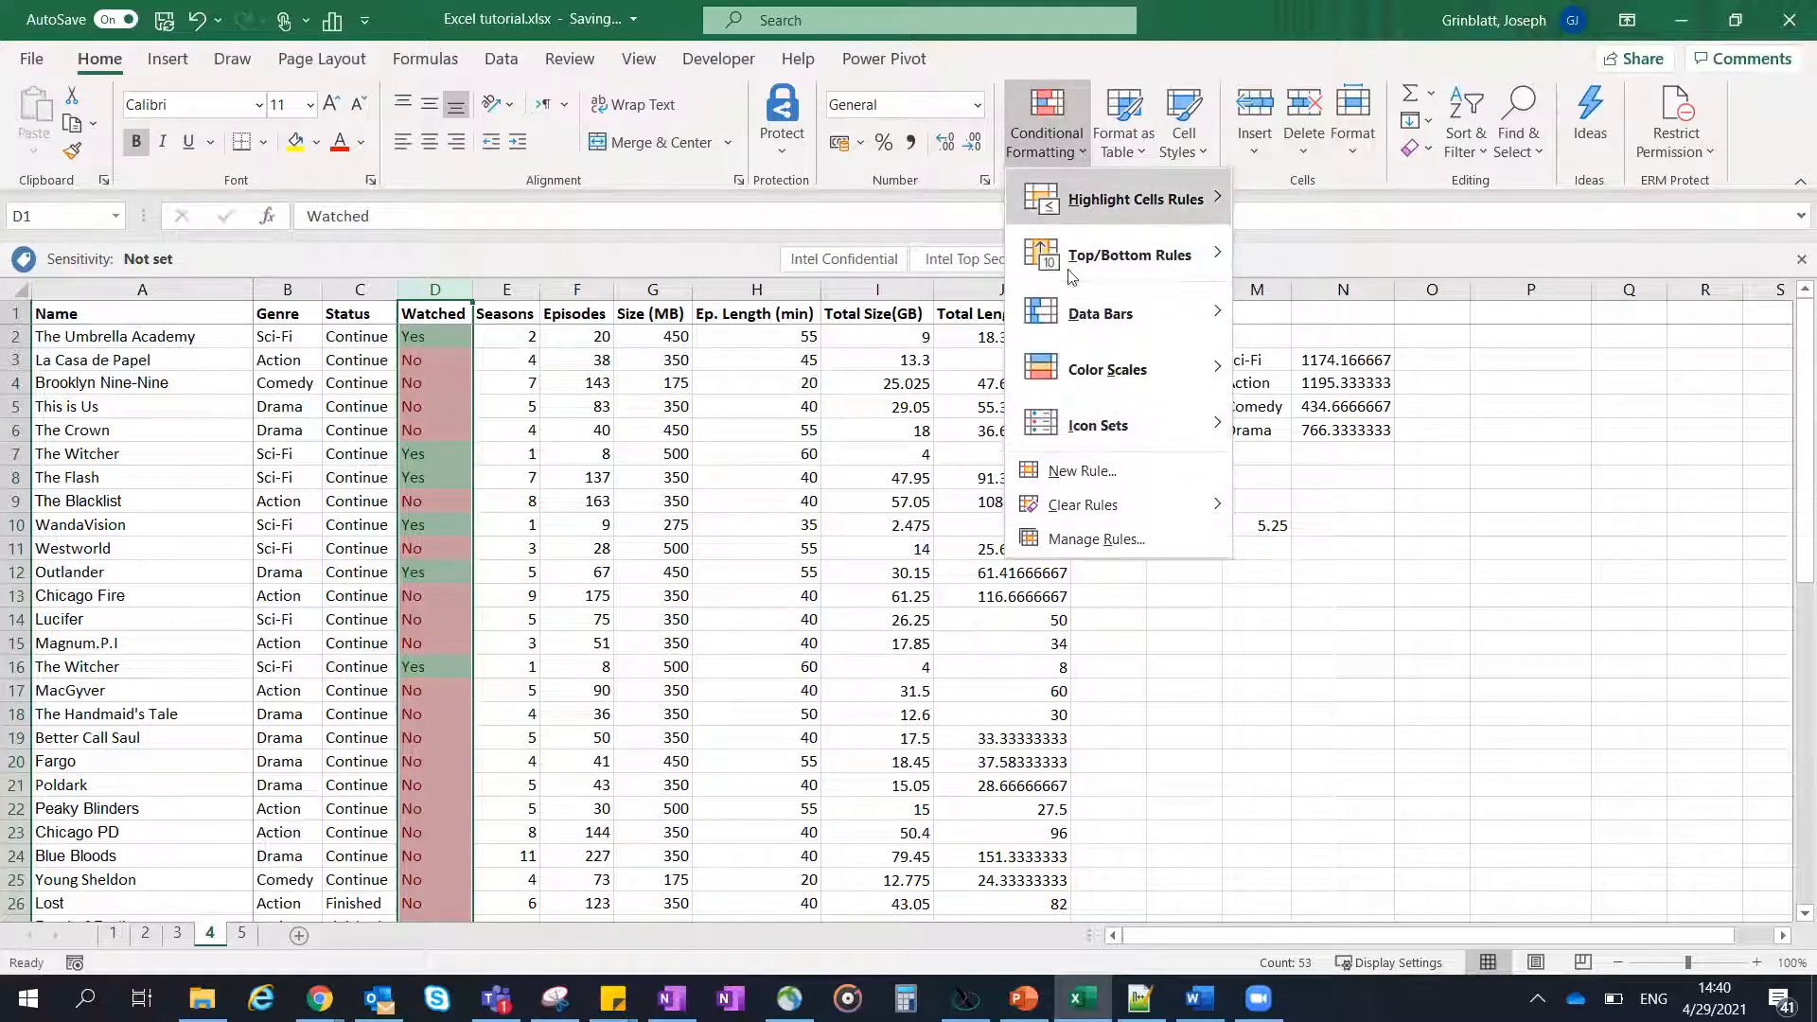
mouse_move(1053, 420)
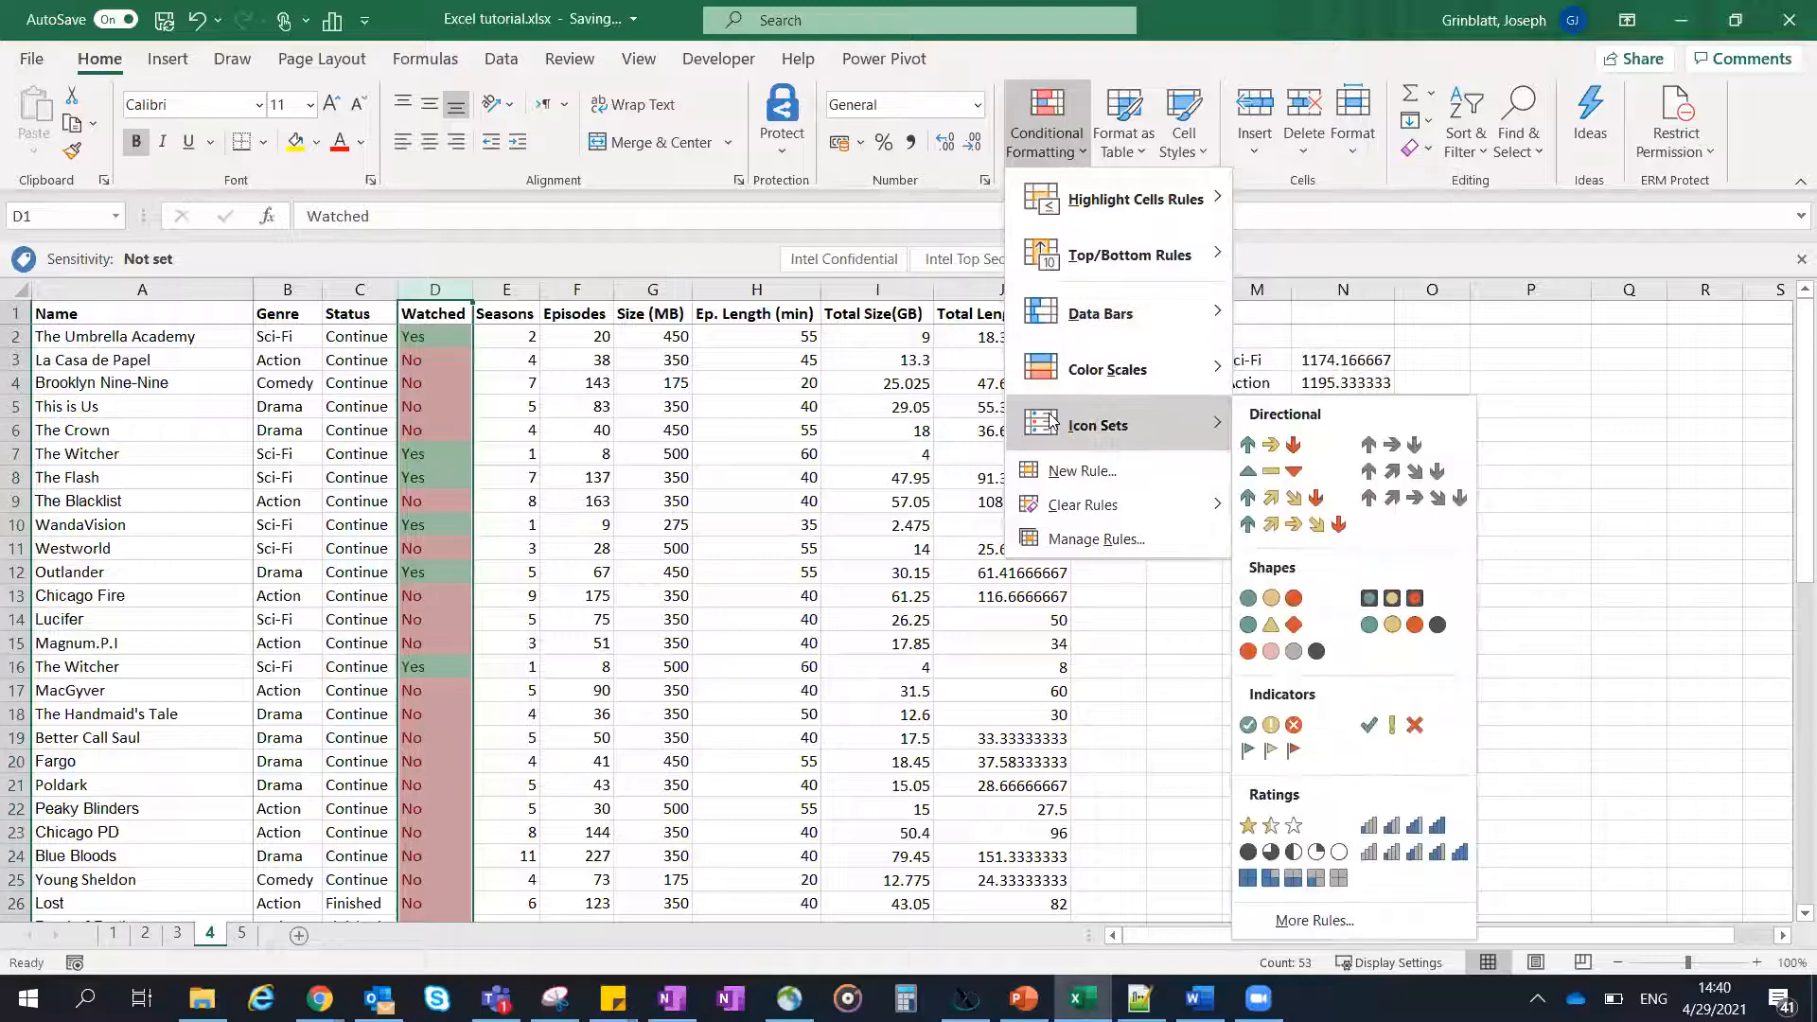
left_click(1091, 536)
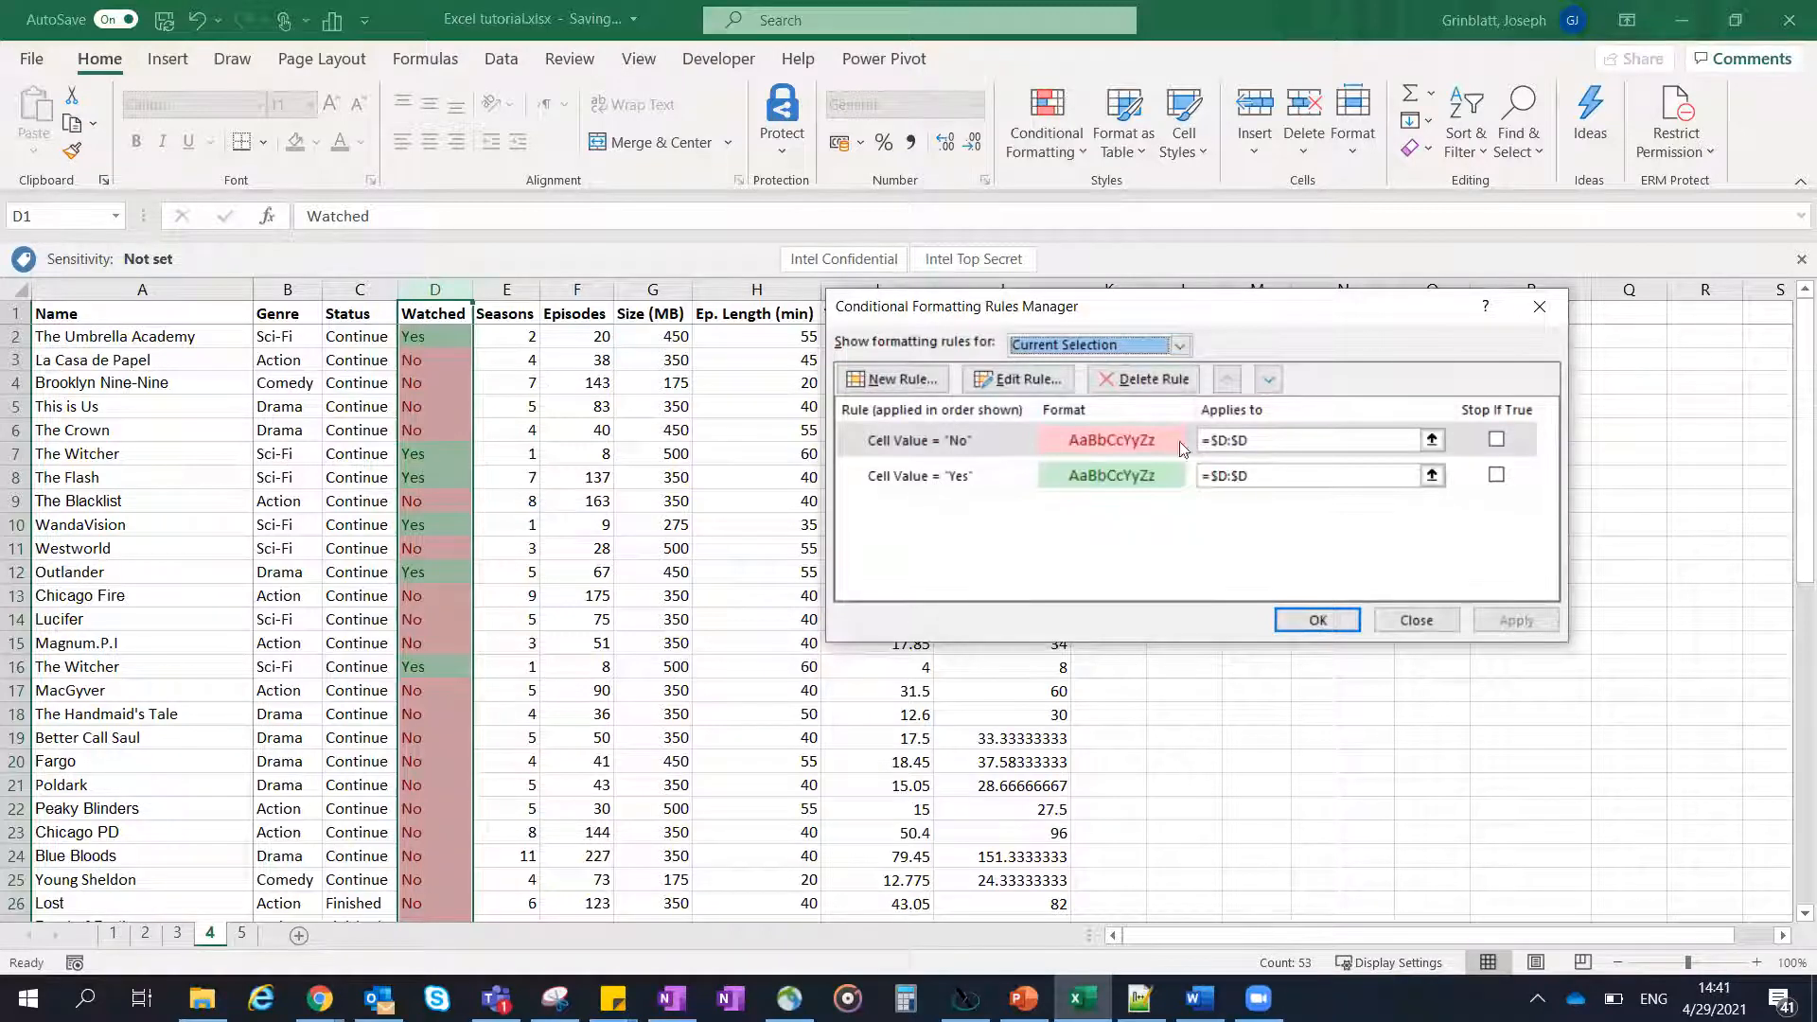
left_click(1418, 621)
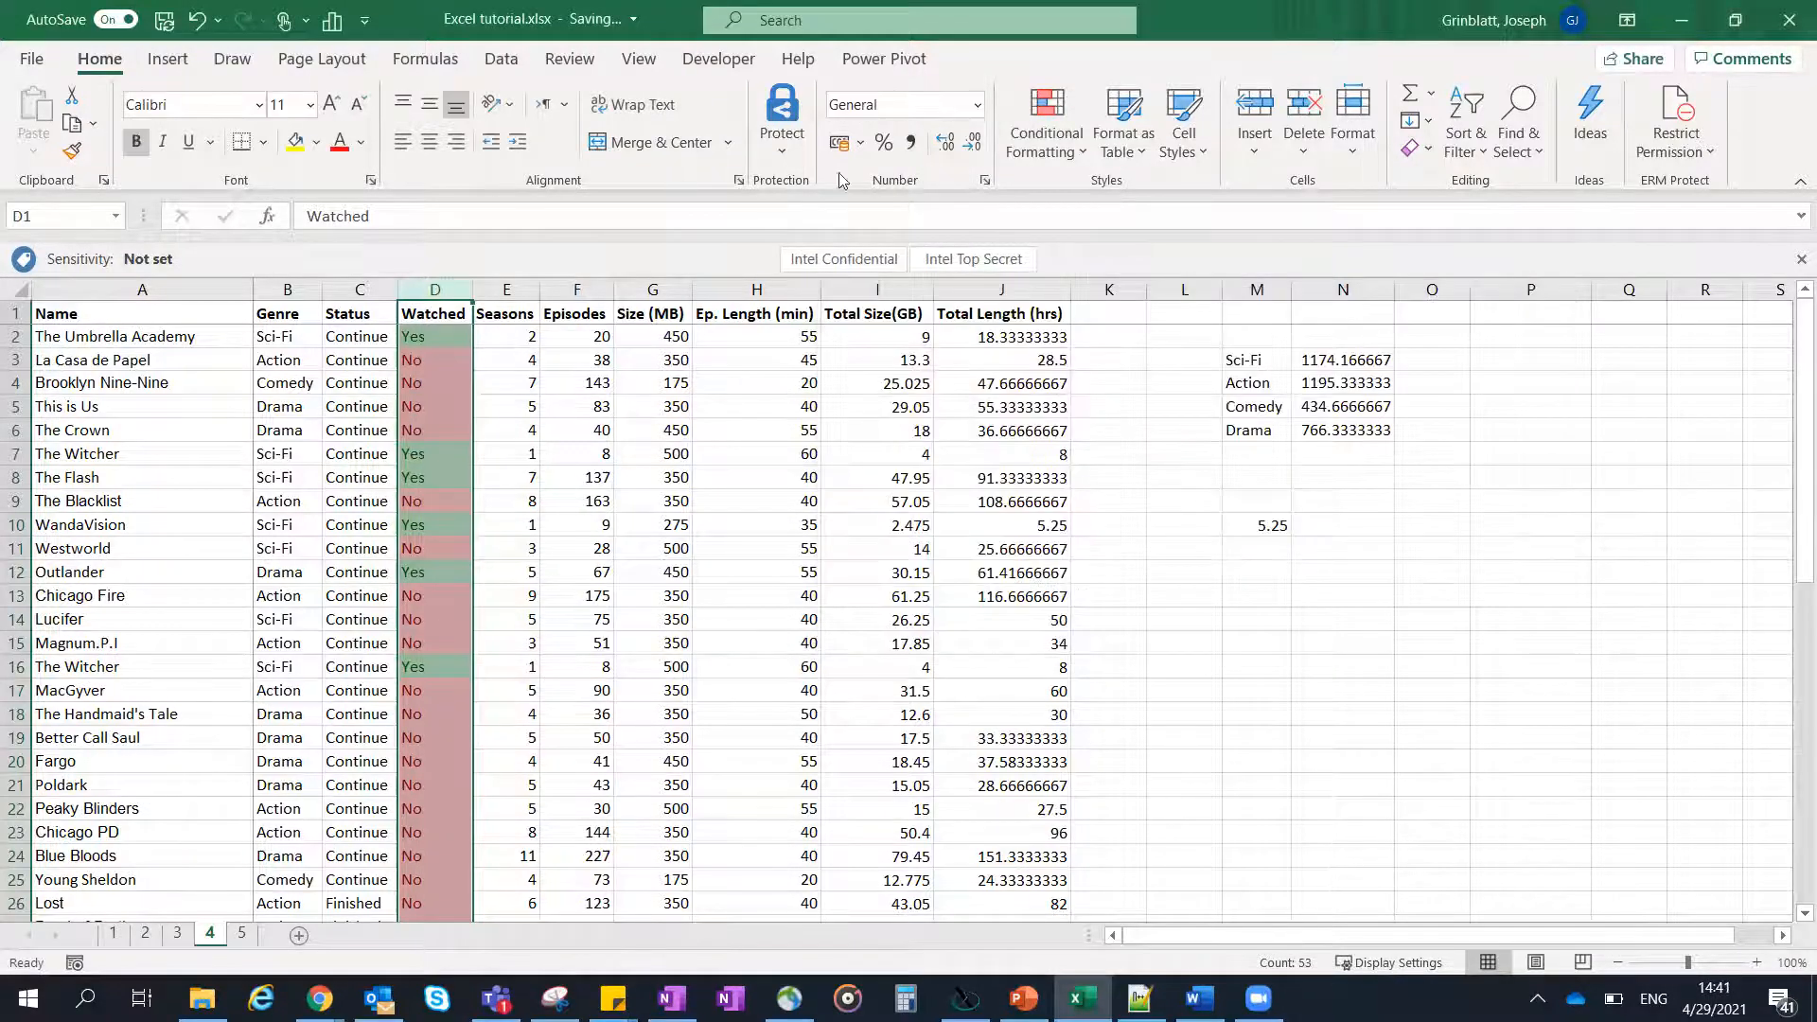
- Delete the Cell Value = "No" conditional formatting rule from the Watched column
left_click(1061, 145)
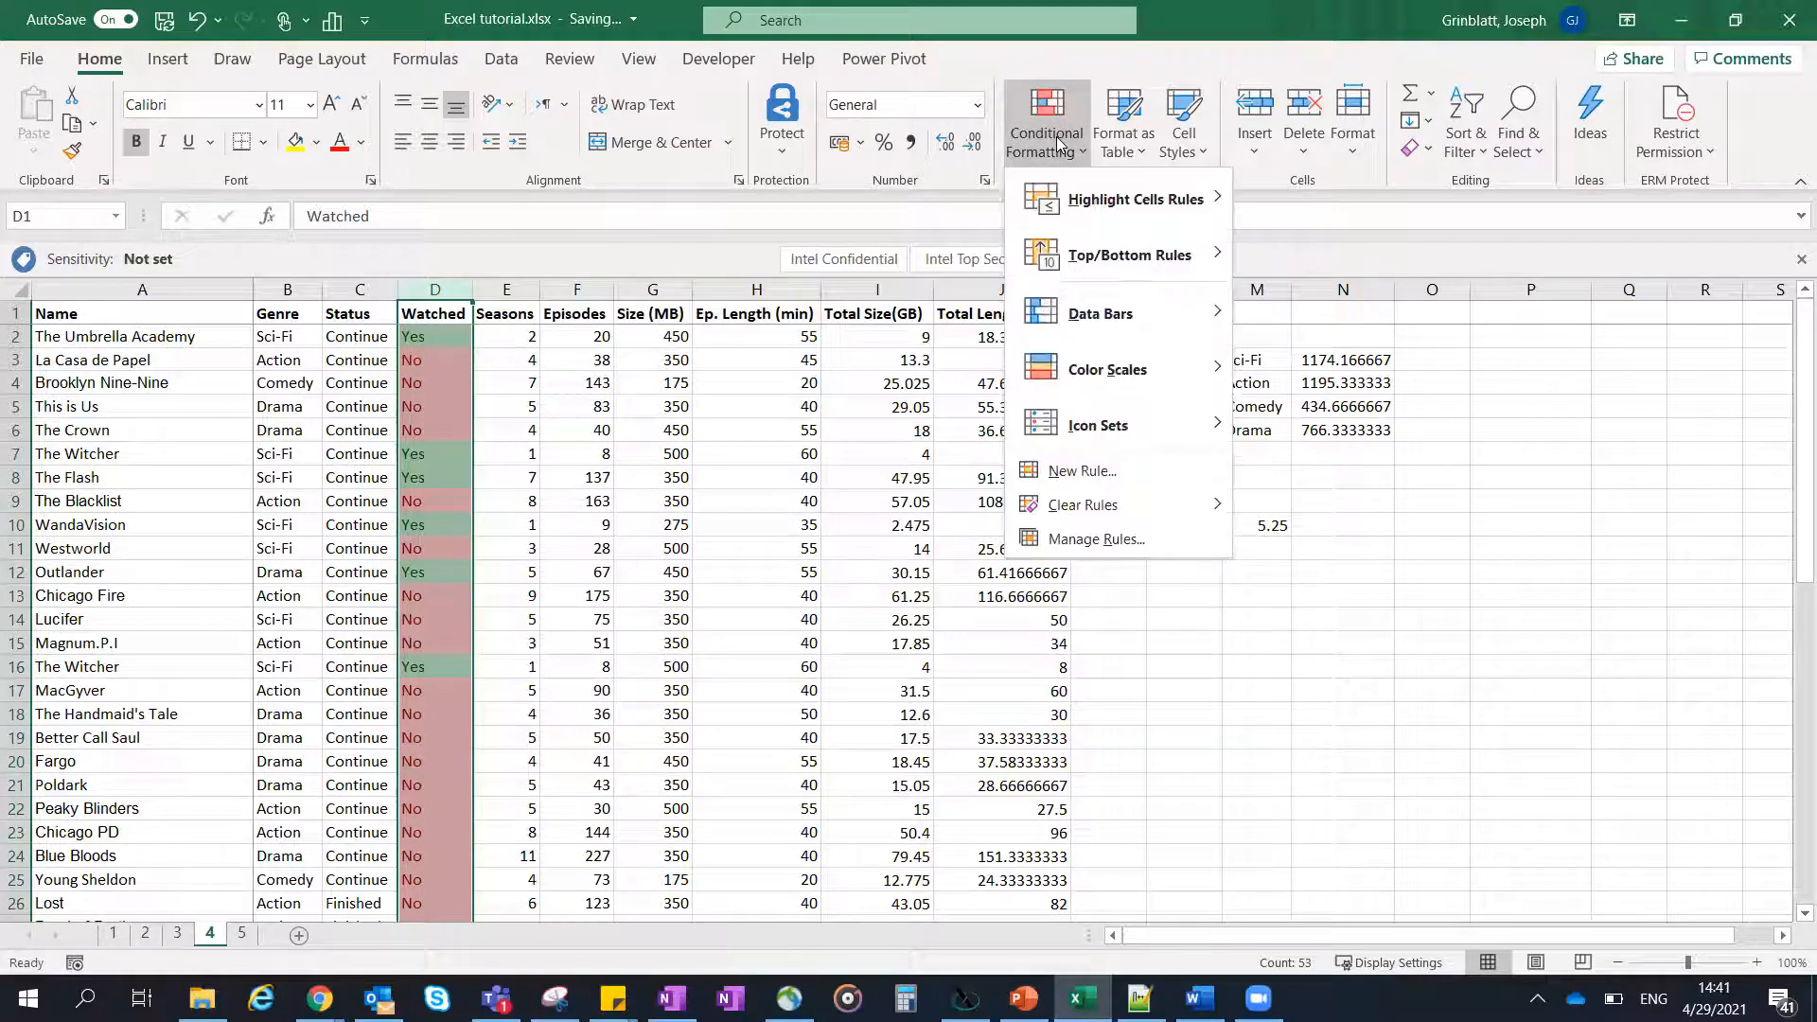
mouse_move(1162, 504)
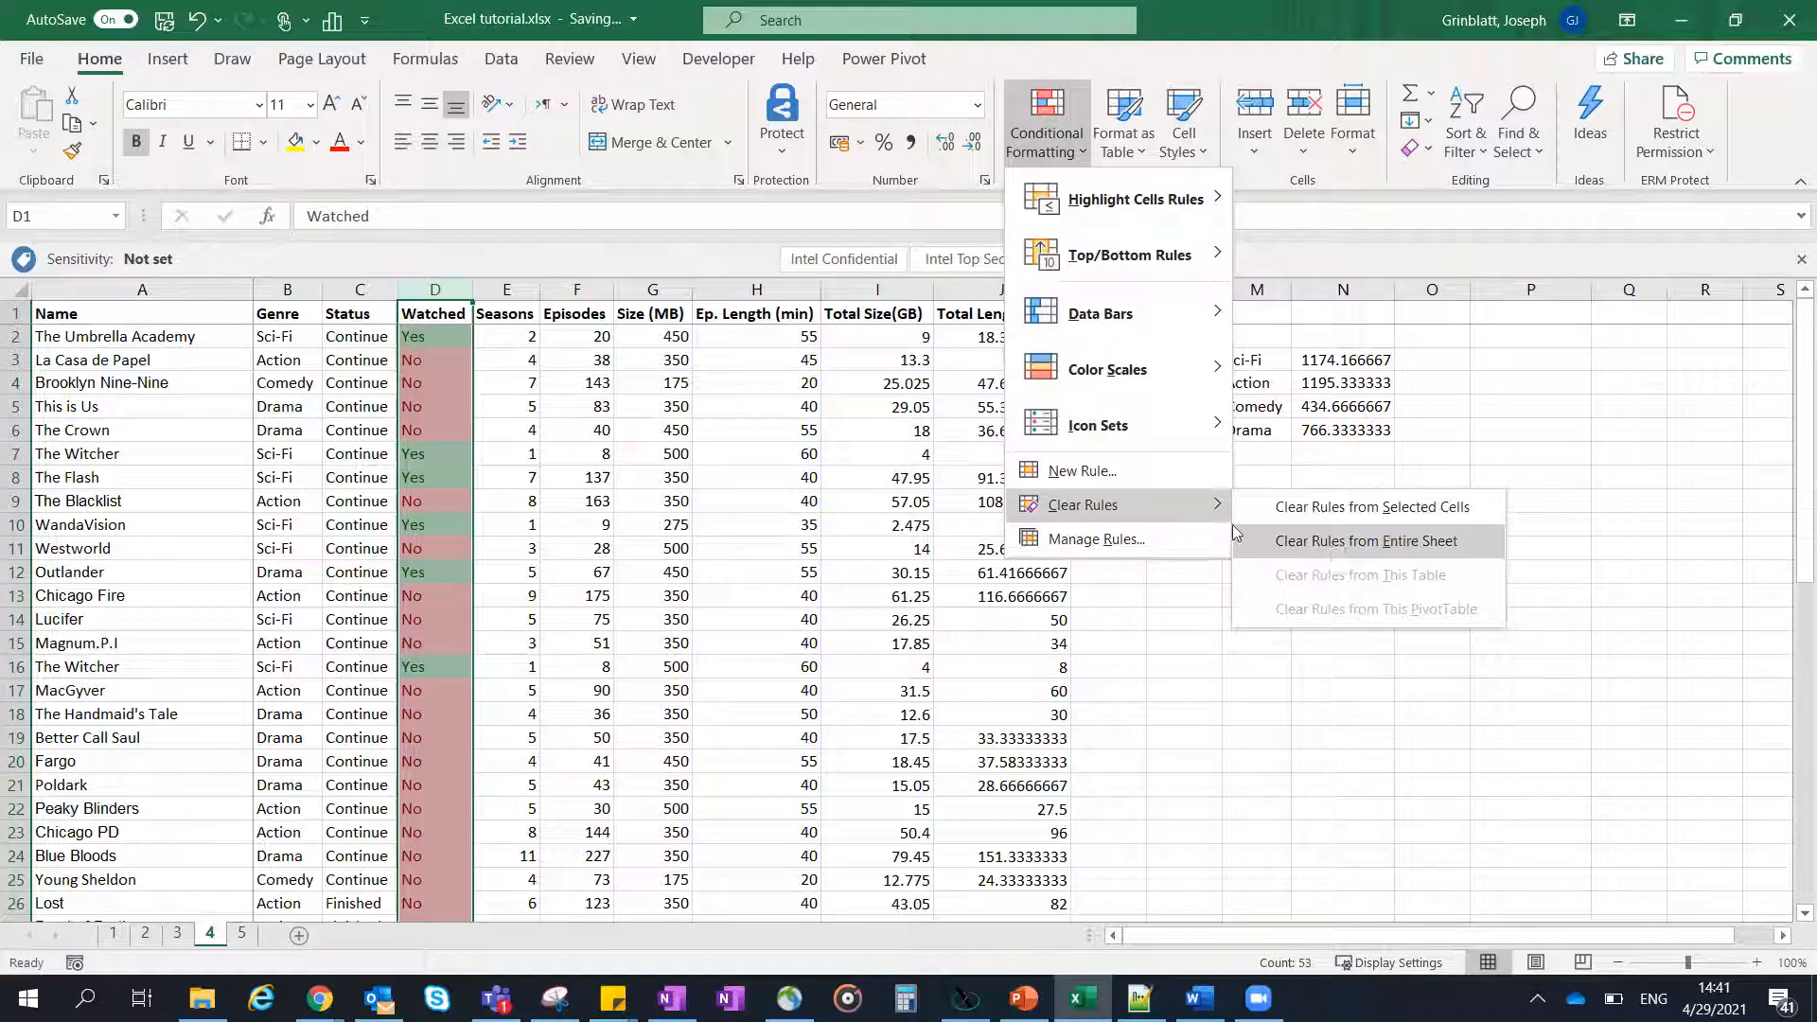
left_click(1138, 531)
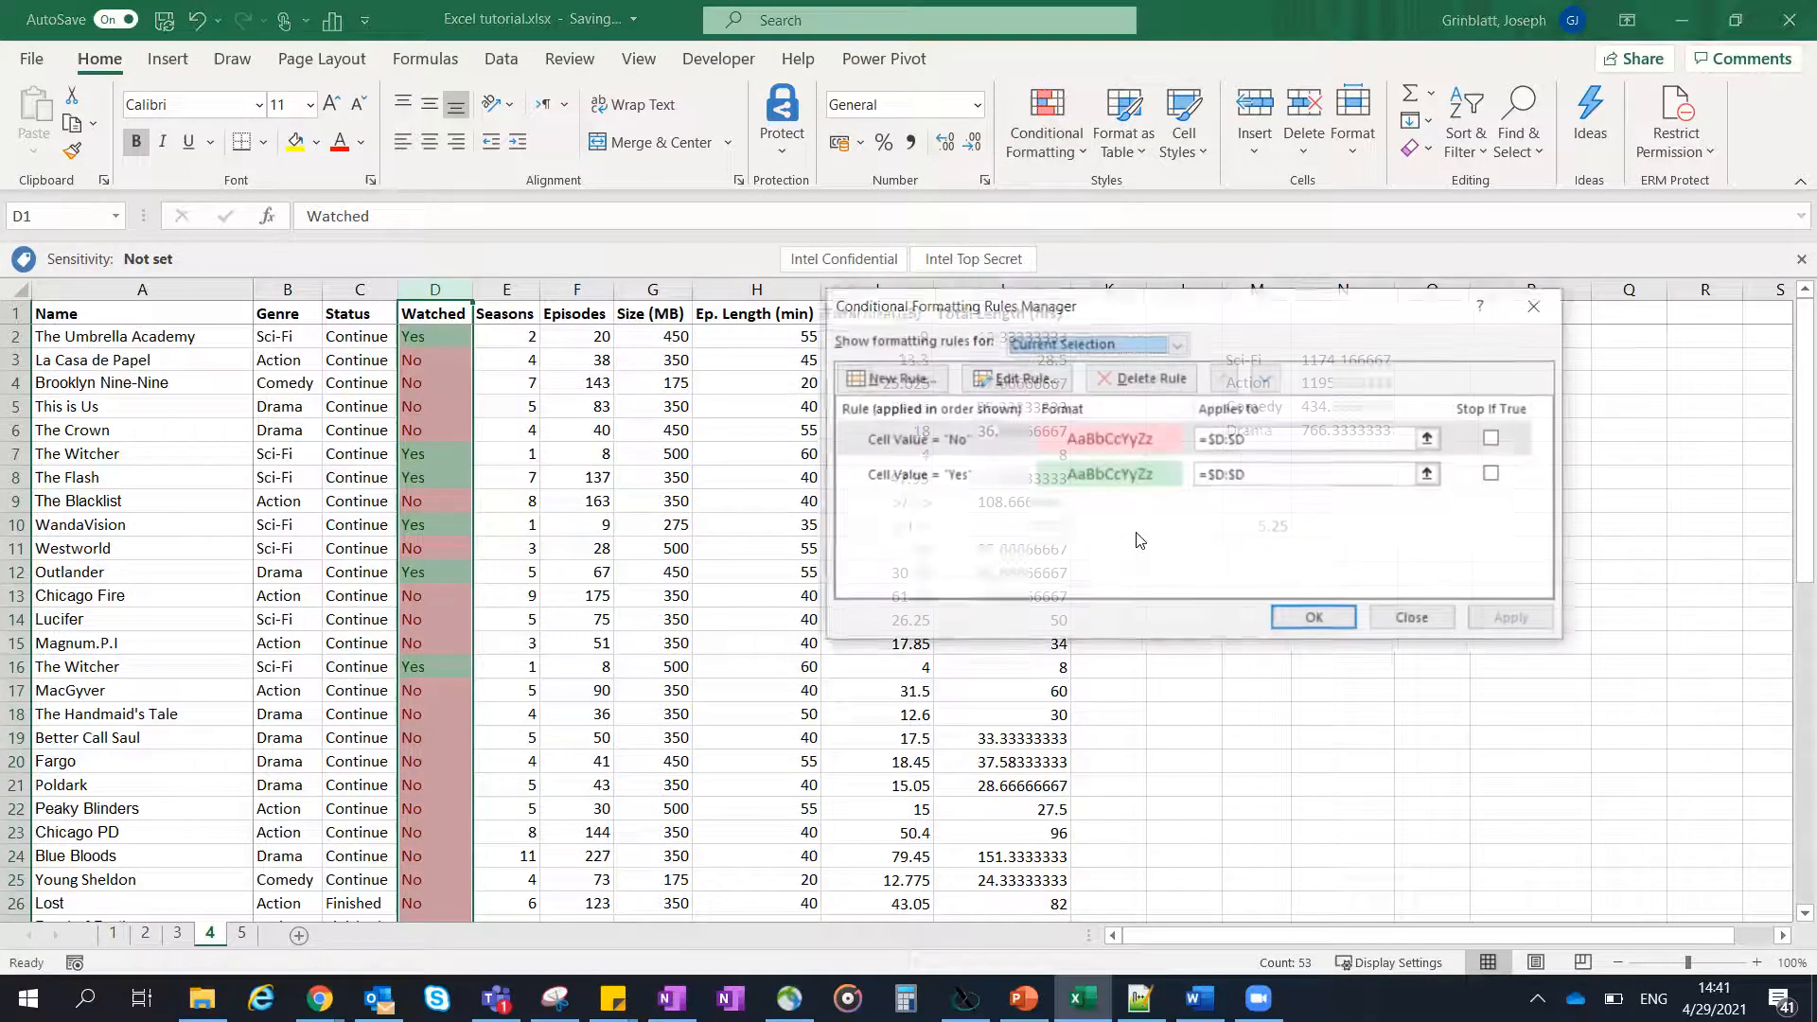
left_click(996, 437)
left_click(1142, 379)
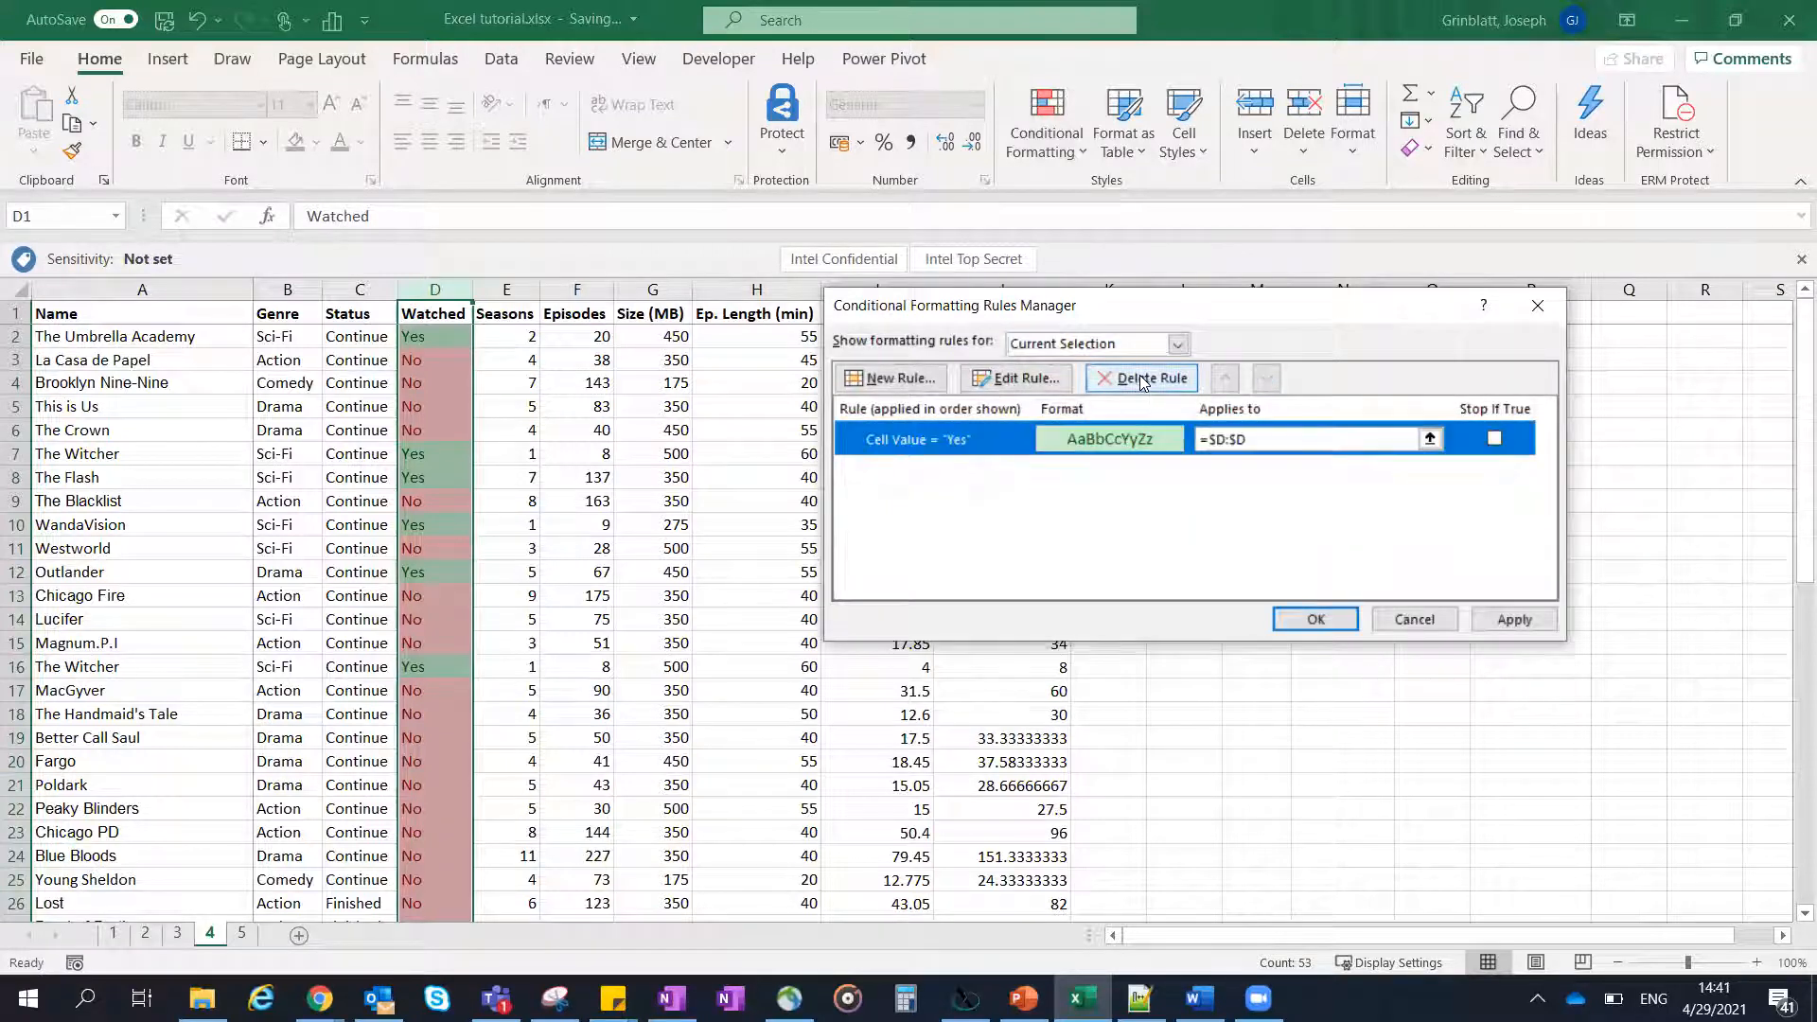
left_click(1314, 618)
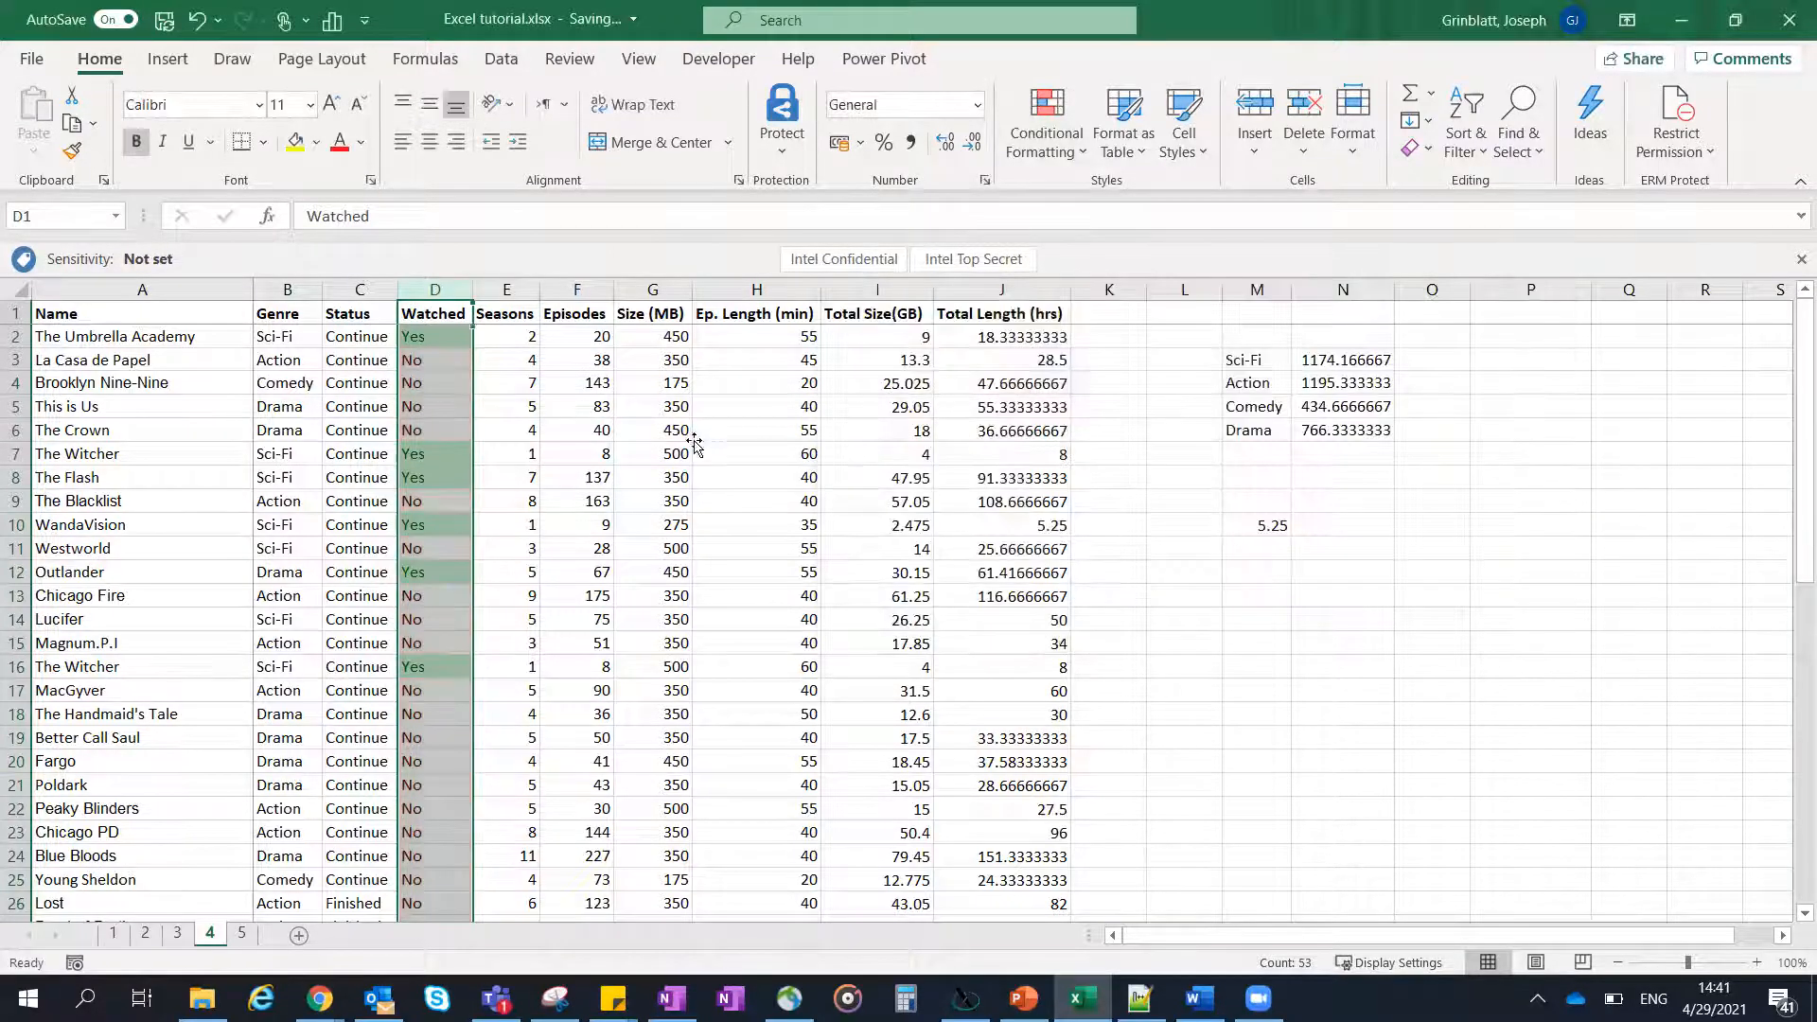
left_click(757, 431)
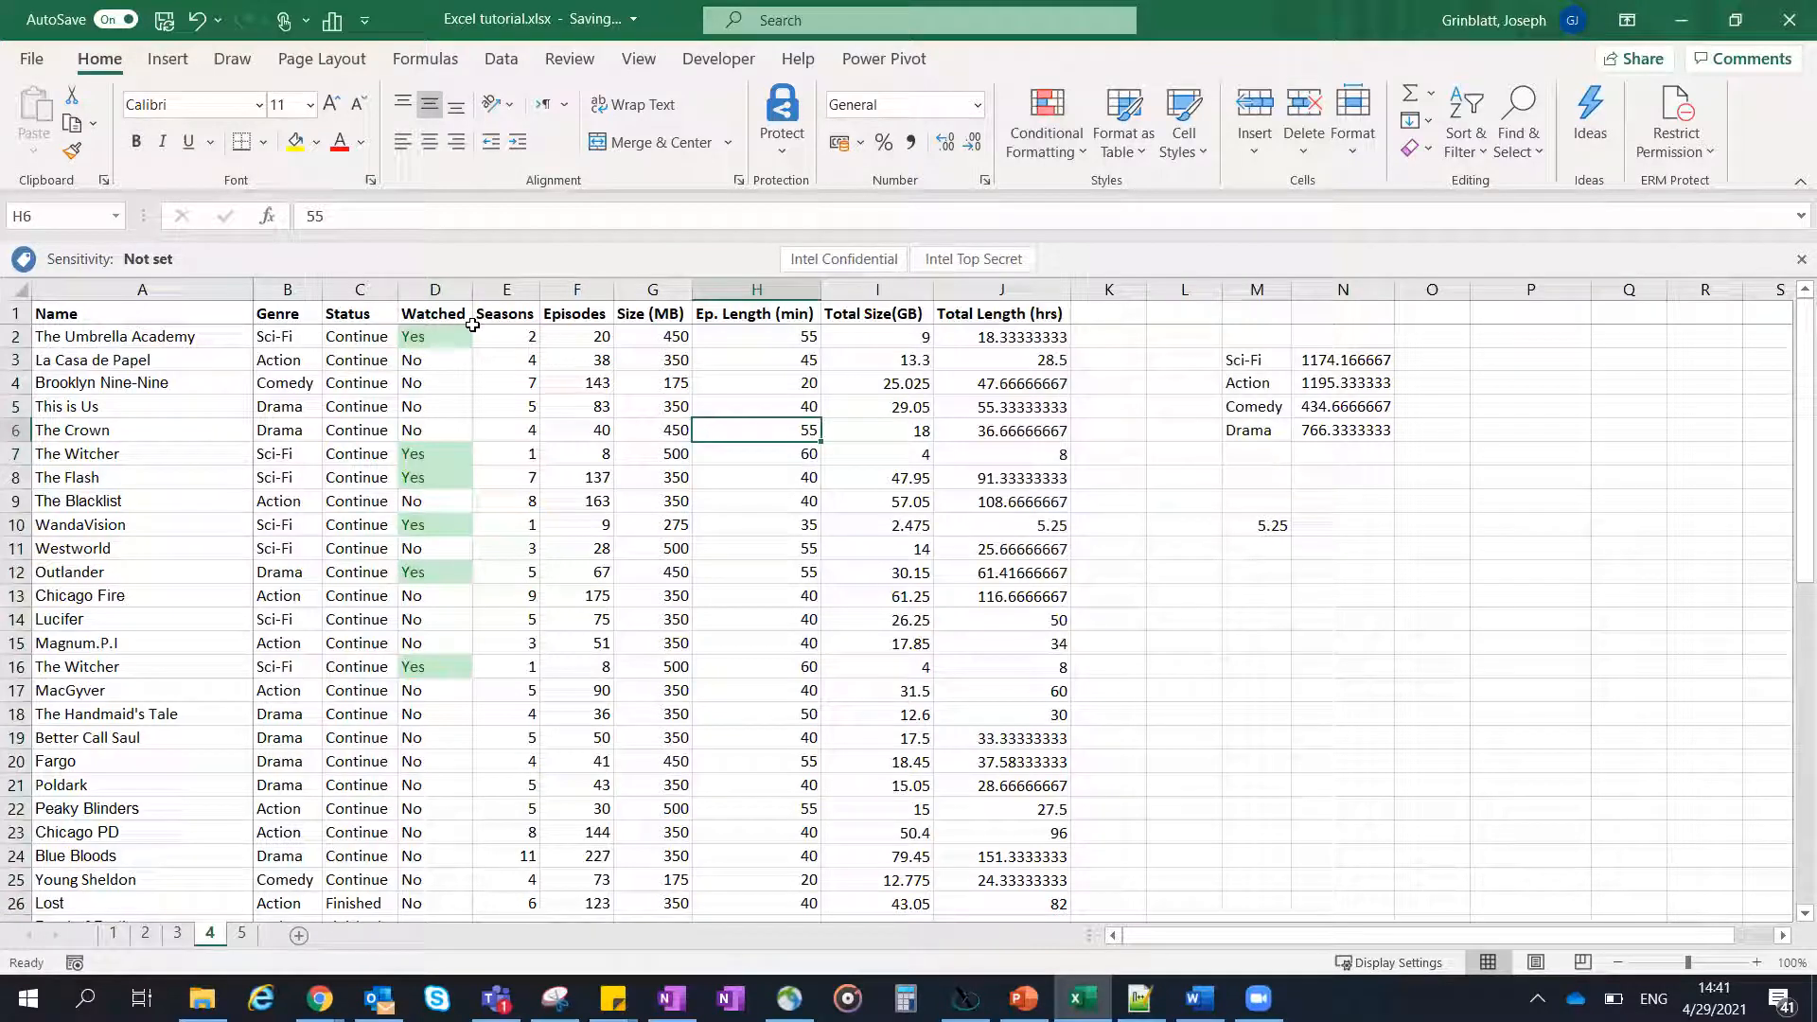
- Select the series data A2:J53 and preview its Quick Analysis options, including Color Scale, leaving without applying any
left_click(122, 333)
scroll(898, 417, "down", 1)
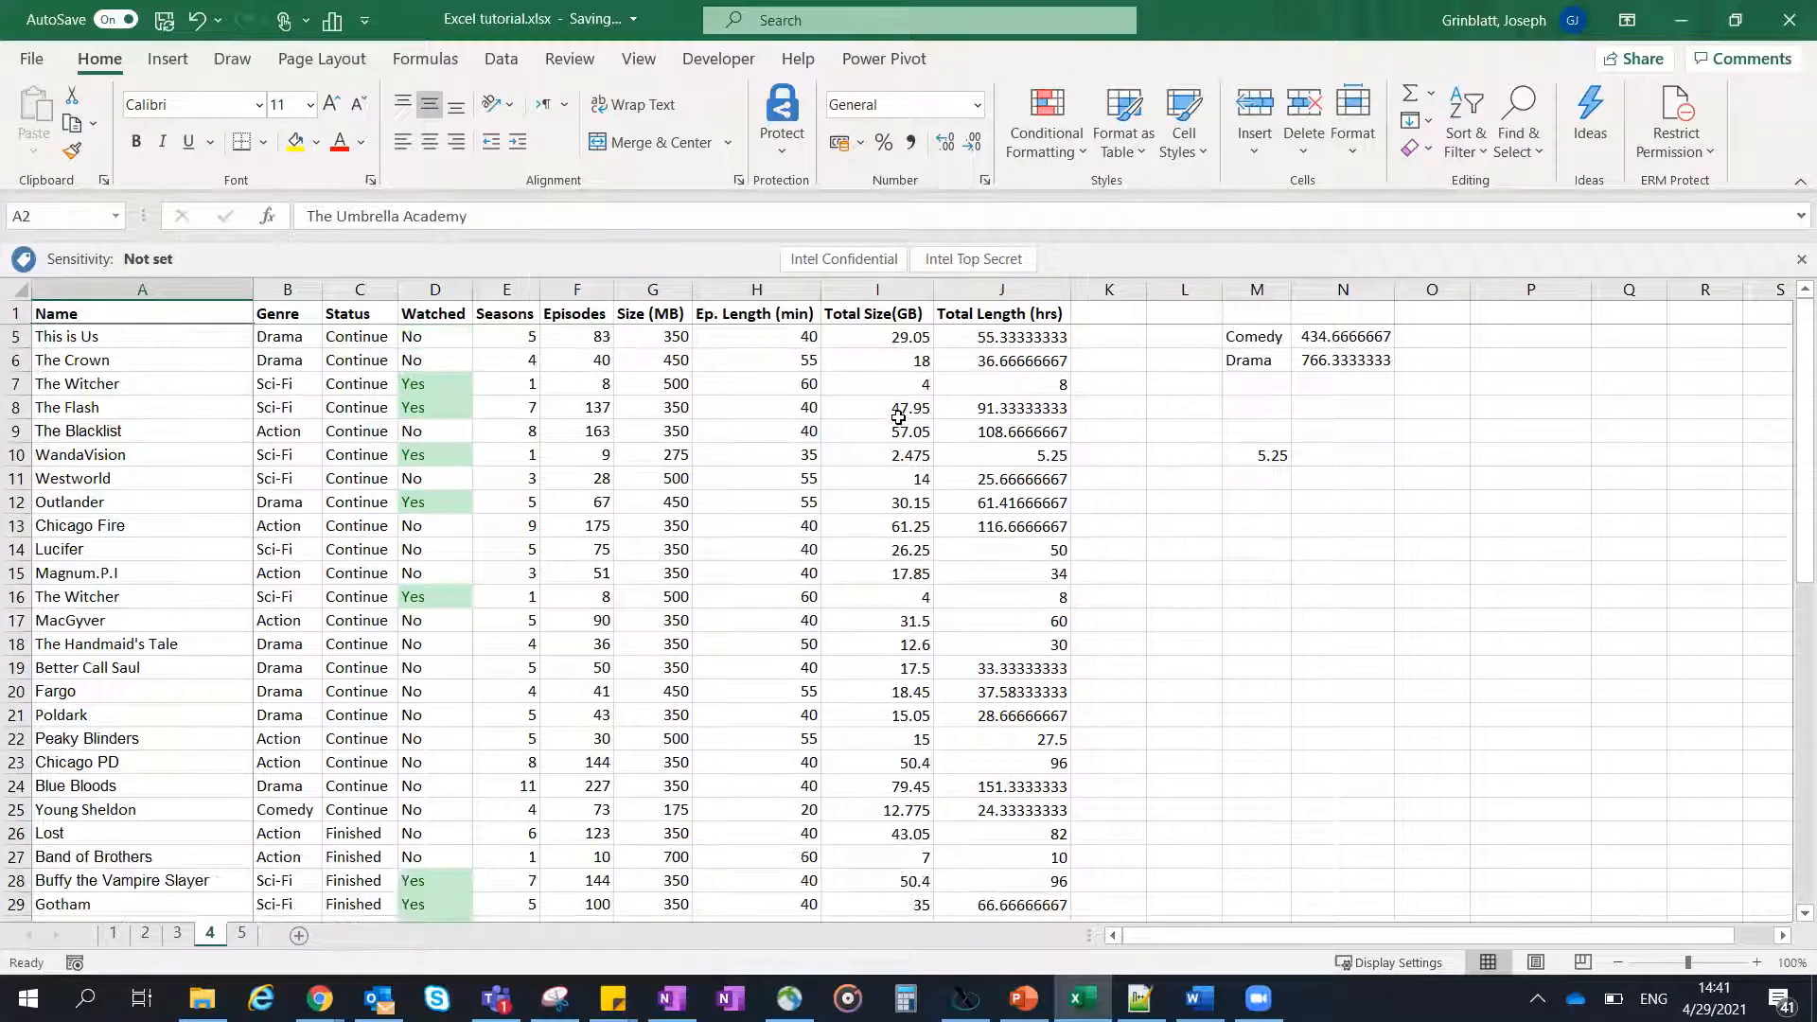
scroll(899, 416, "down", 12)
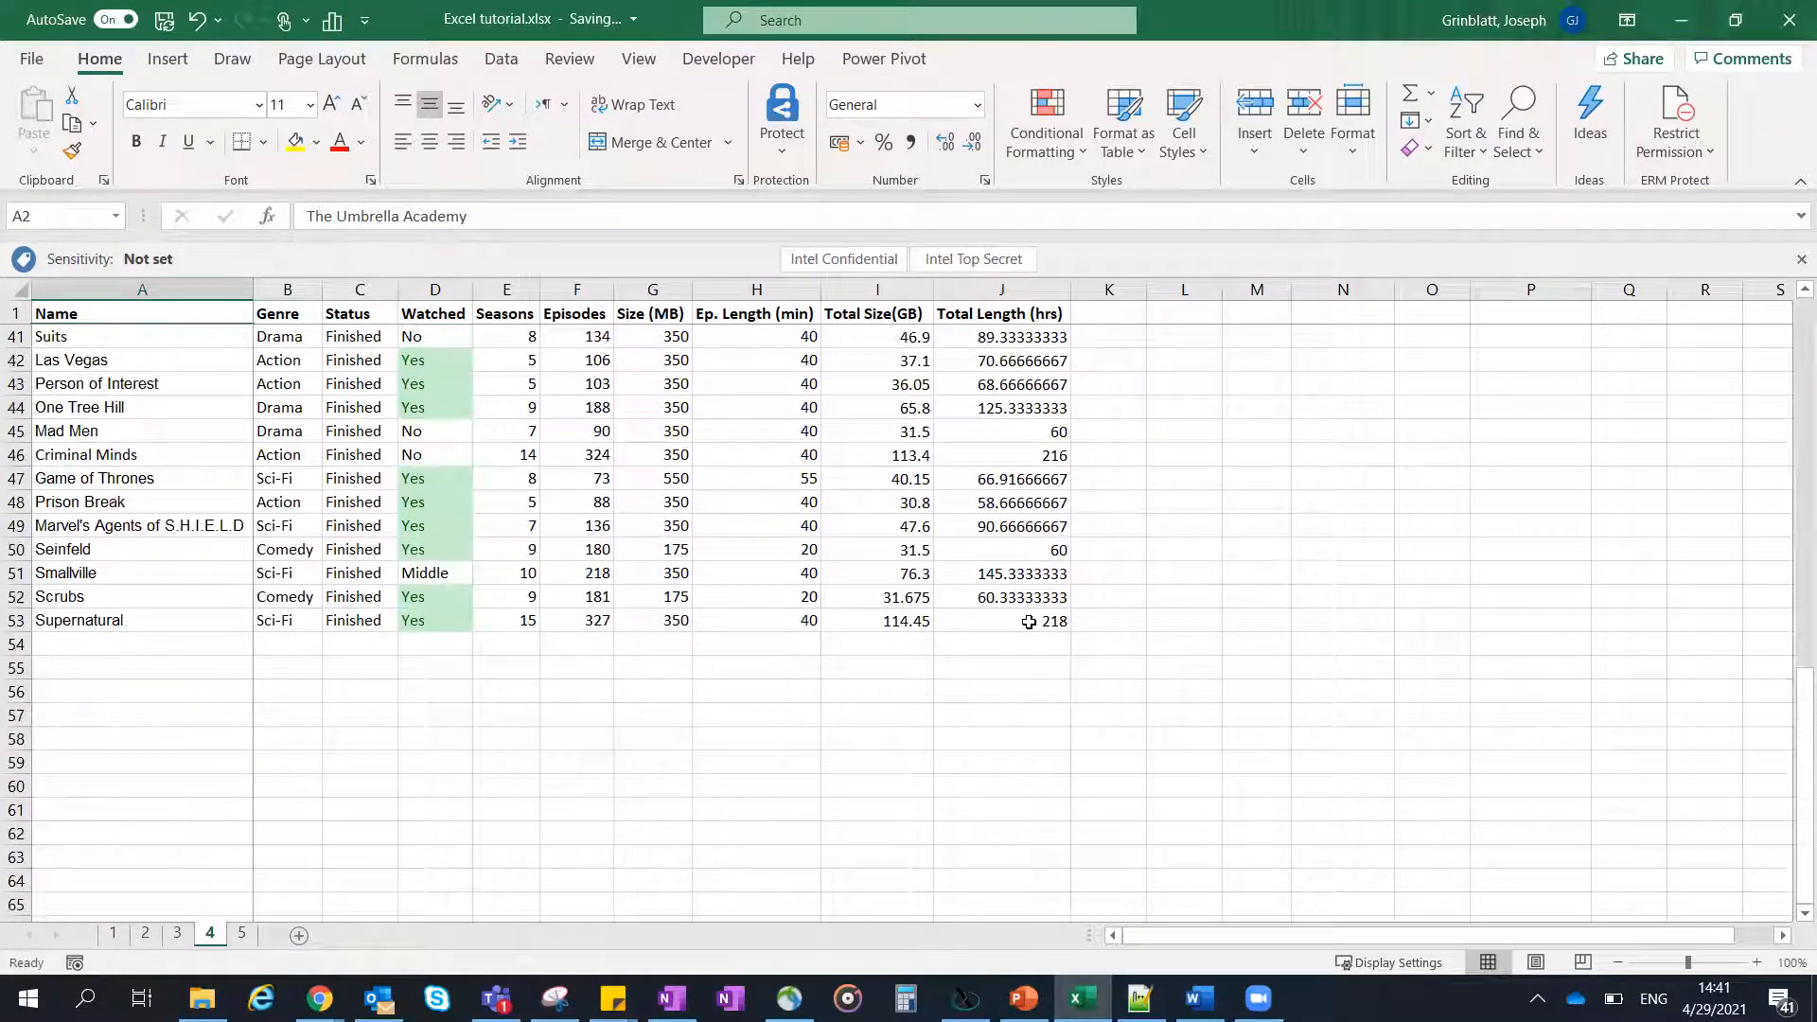
left_click(1027, 620, "shift")
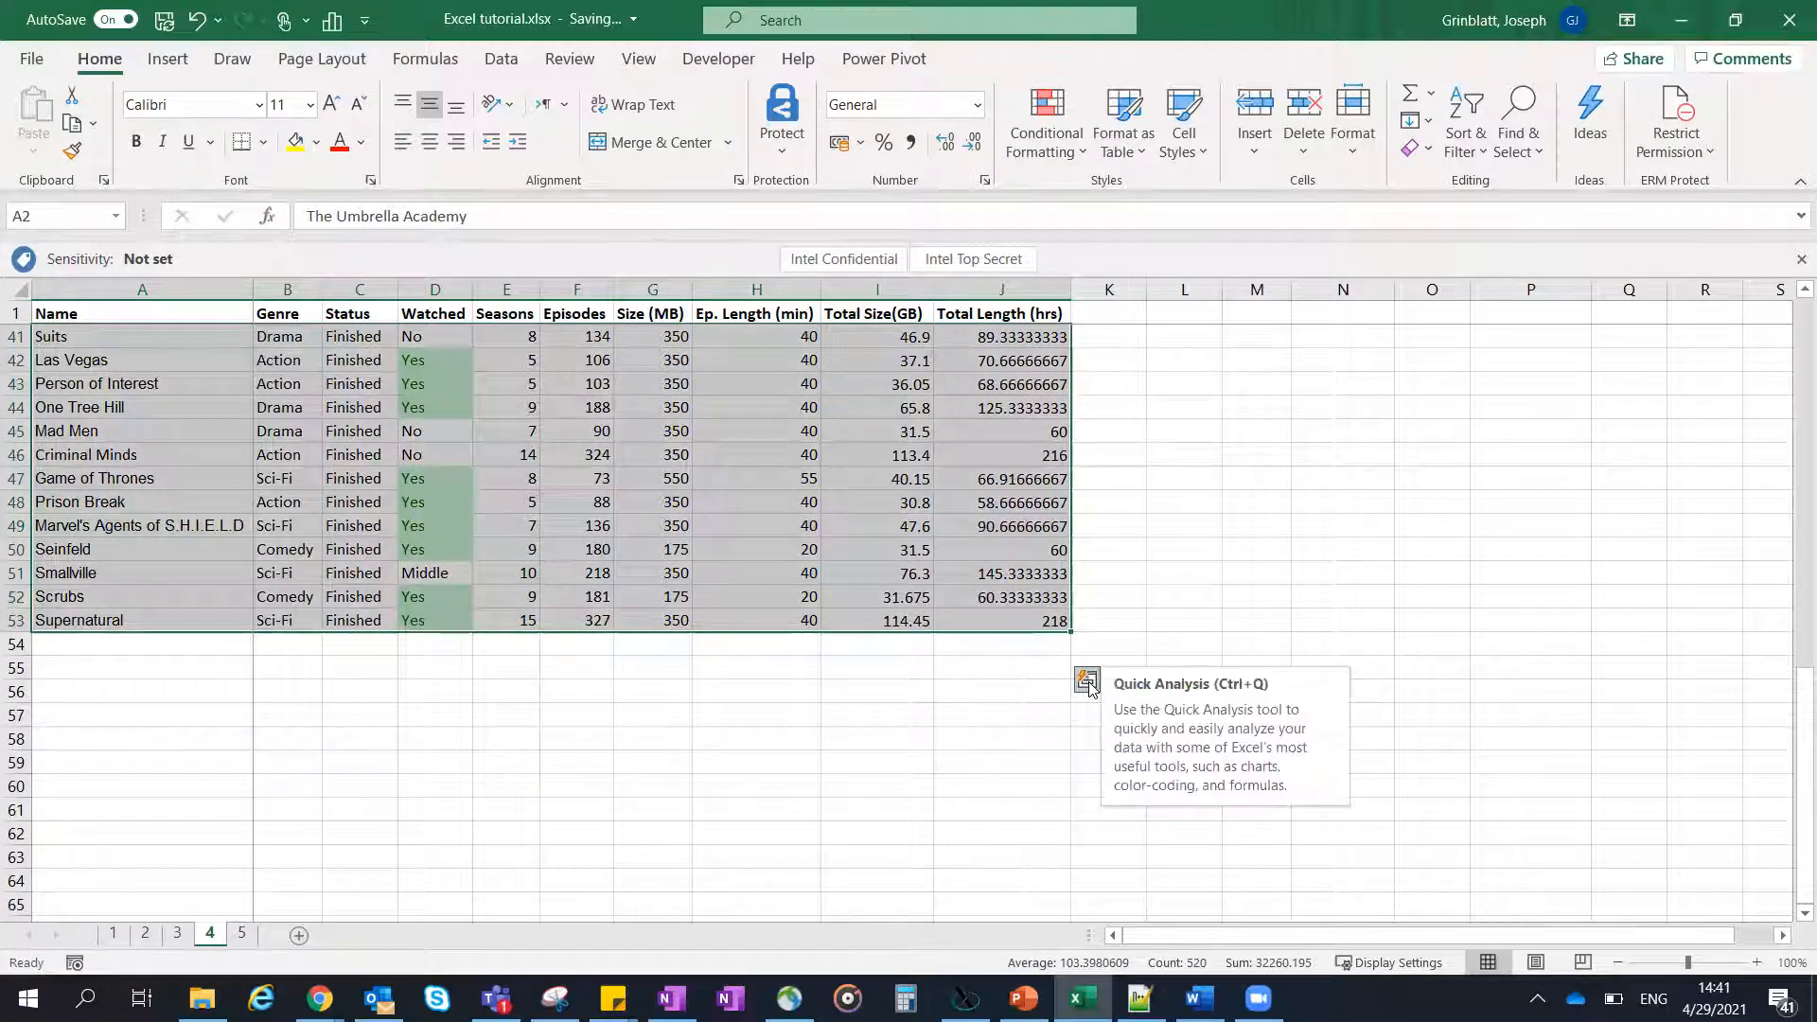
left_click(1089, 683)
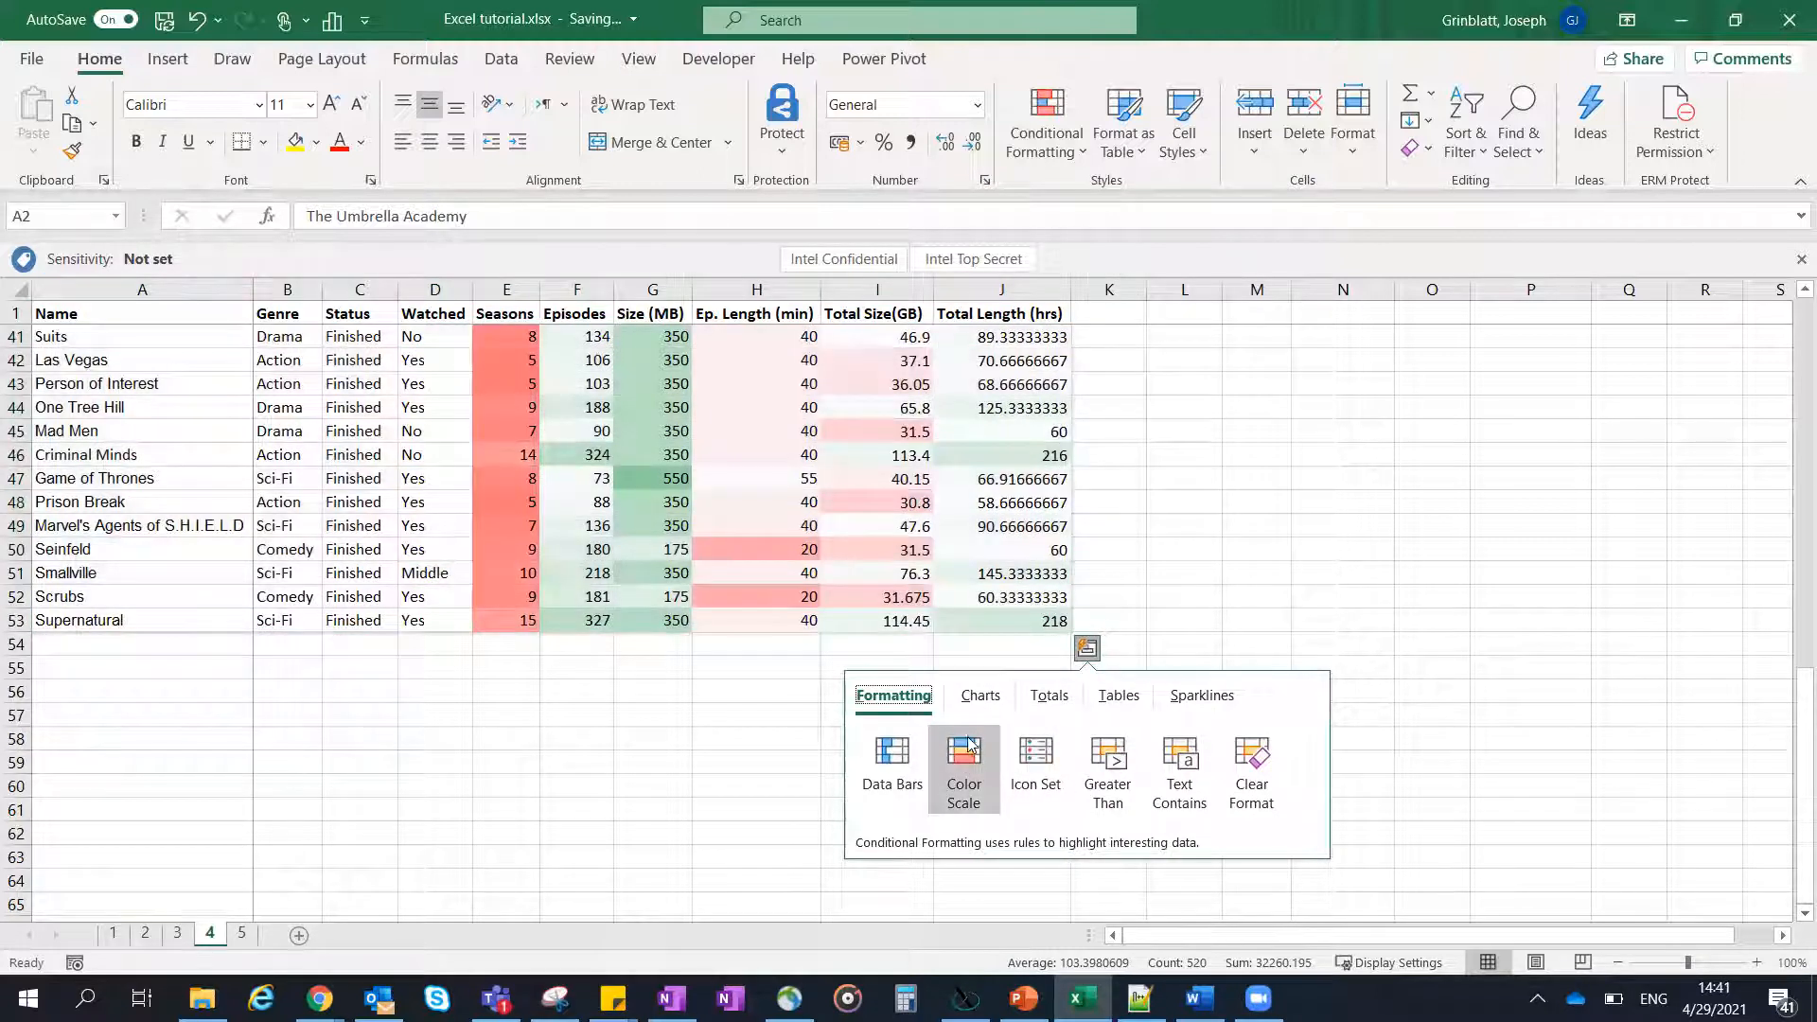
left_click(980, 698)
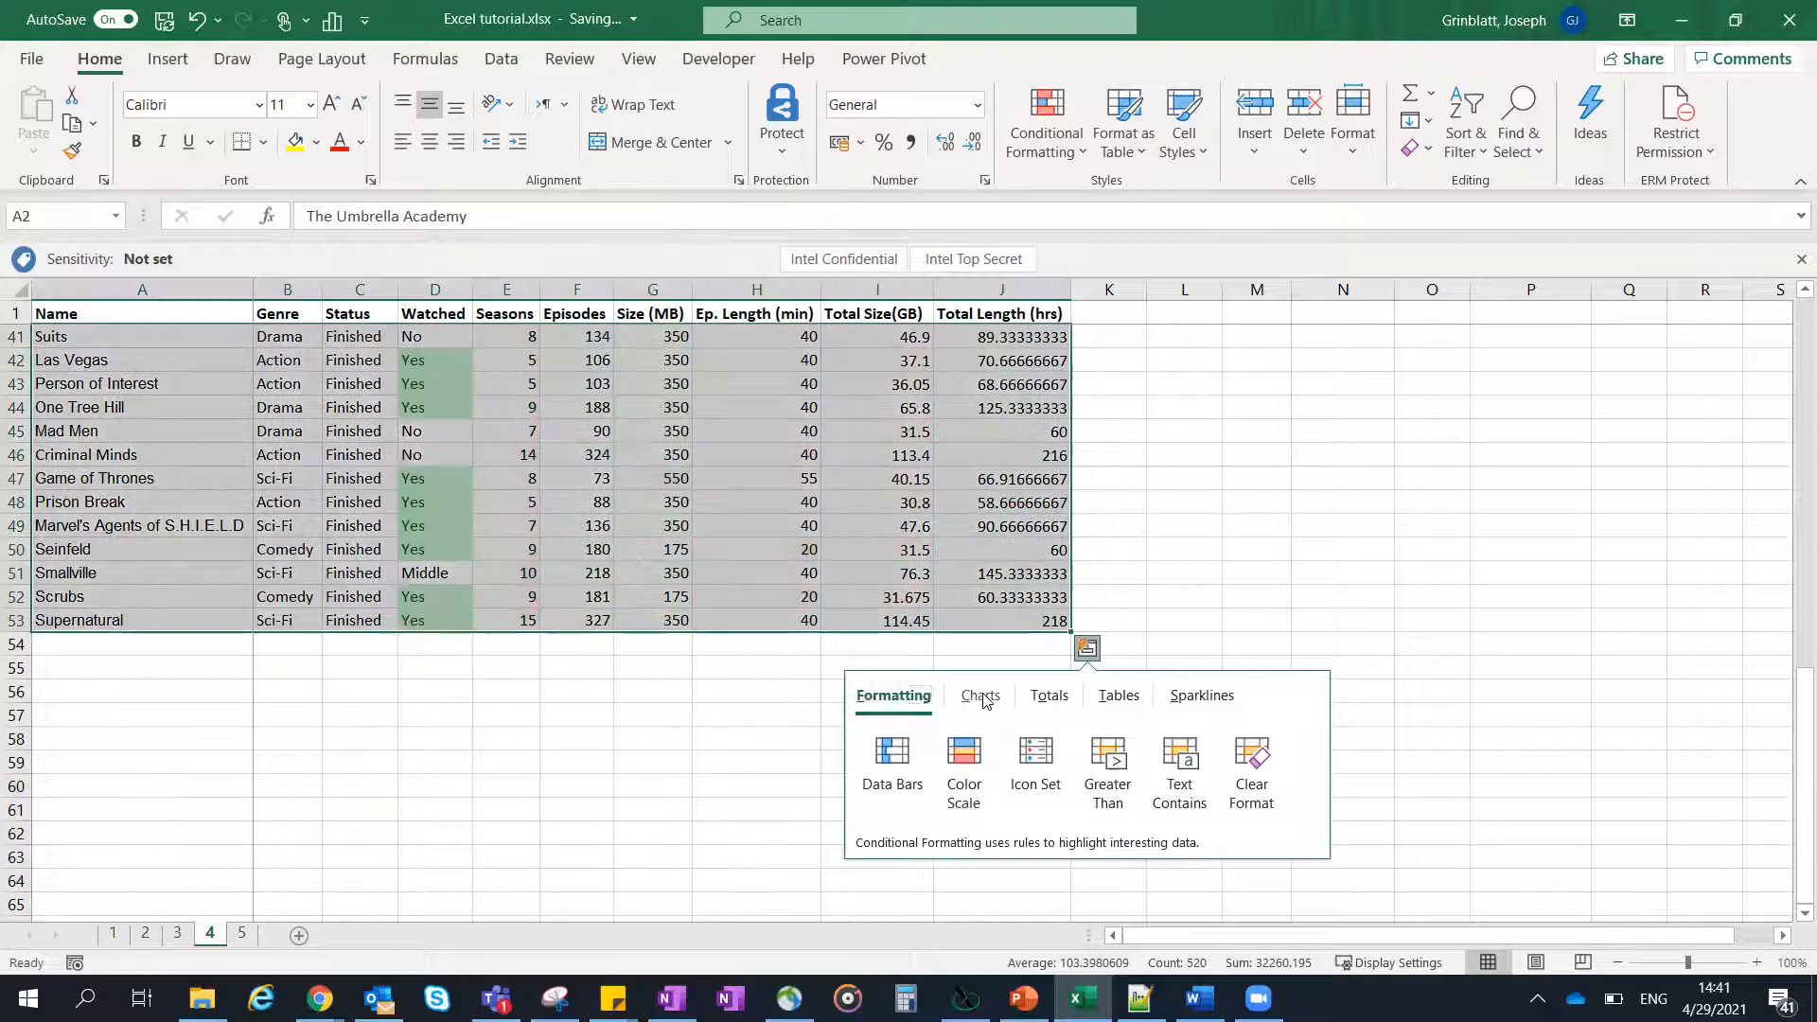
left_click(918, 705)
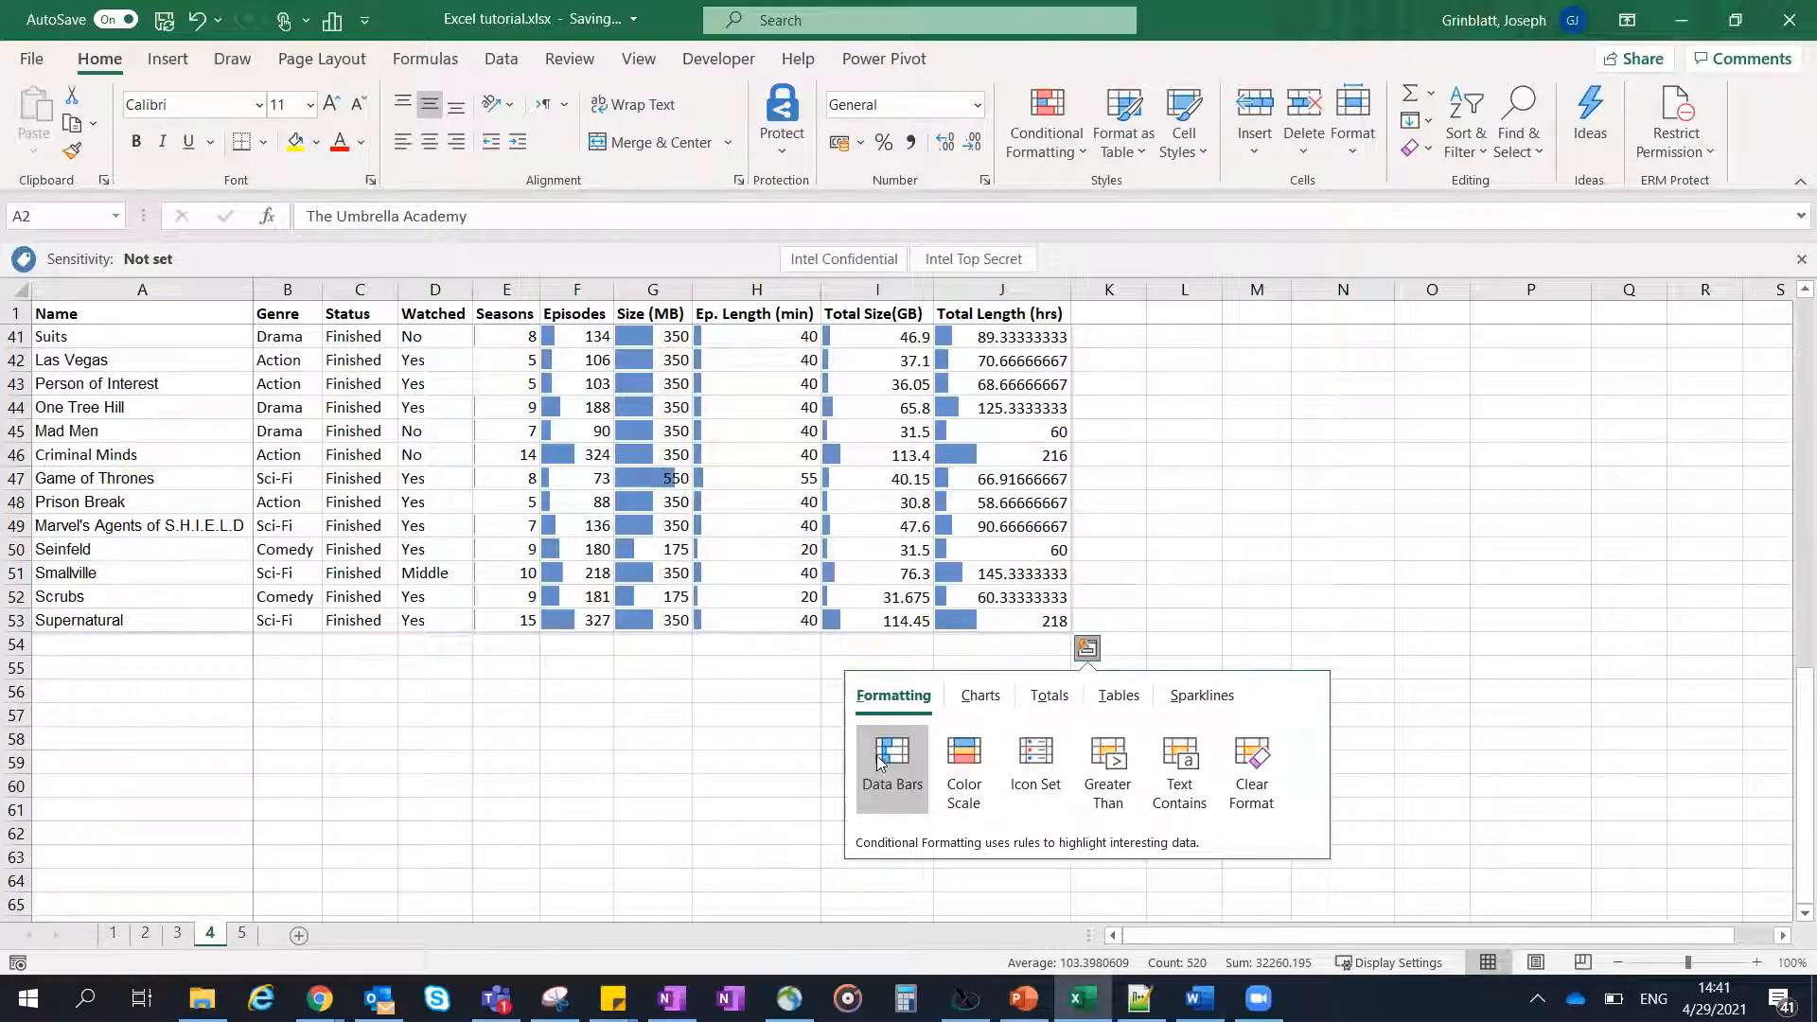
left_click(1143, 443)
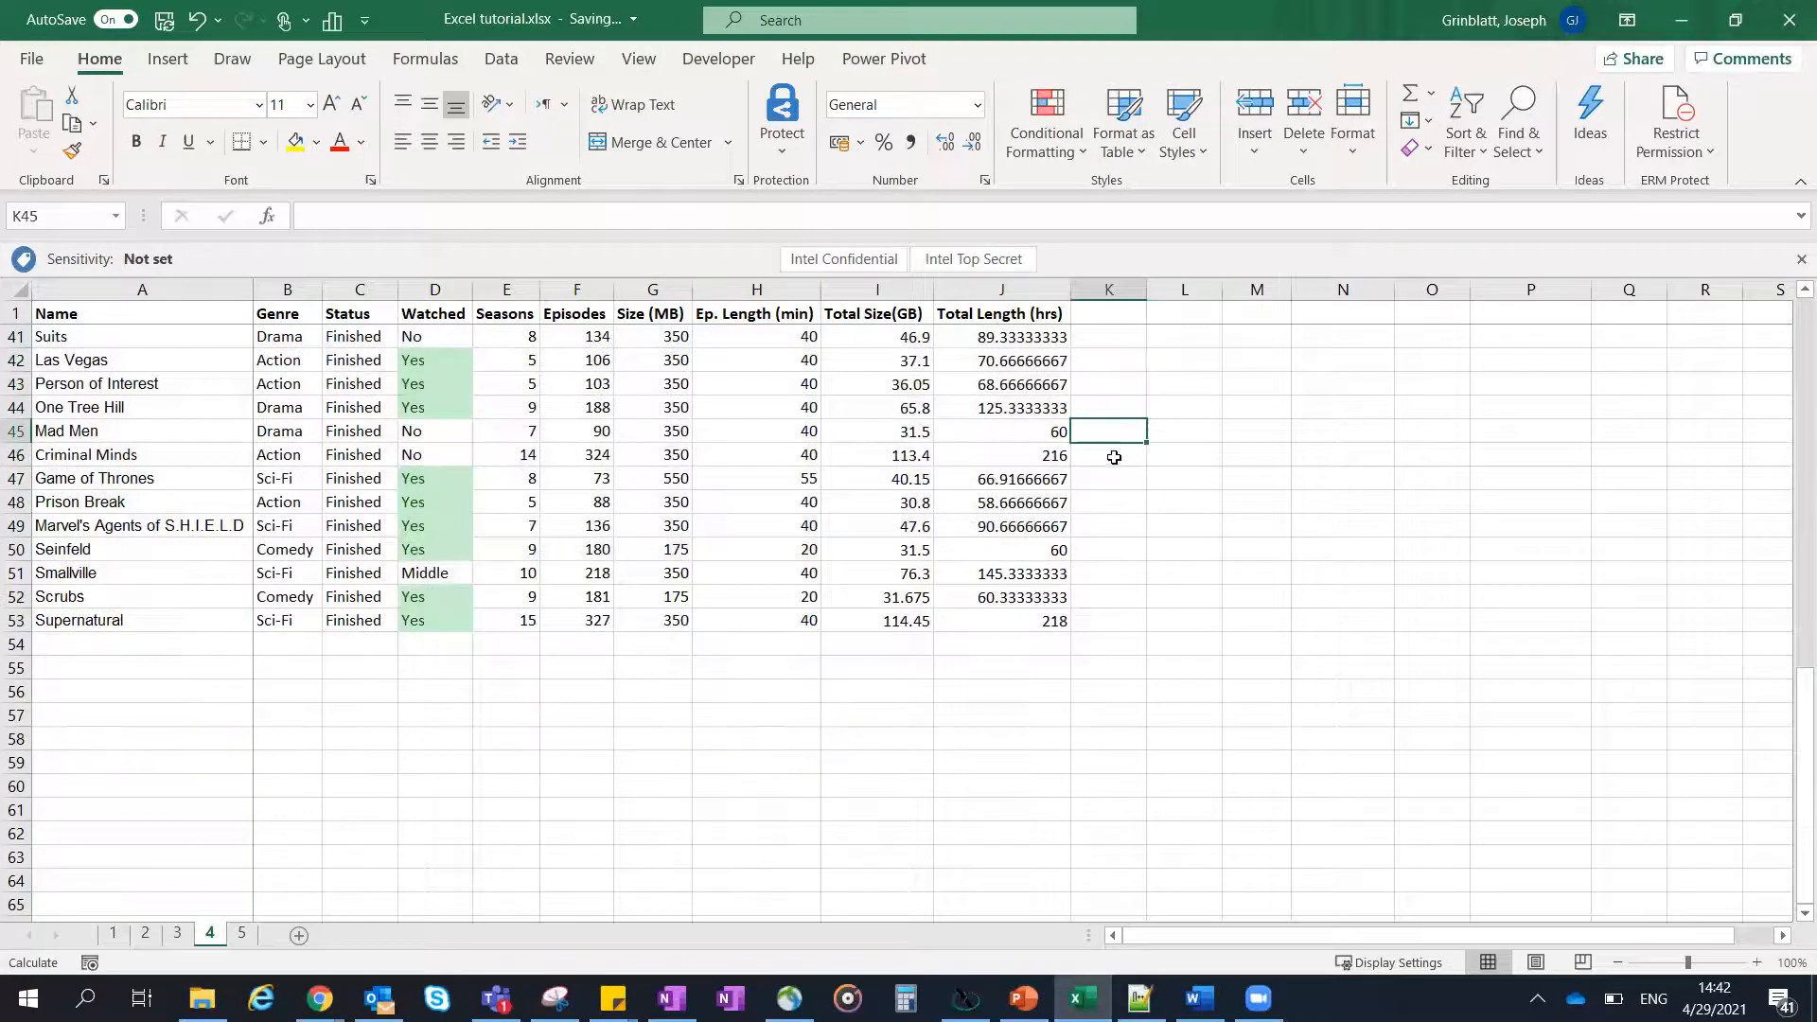
scroll(1117, 445, "up", 9)
scroll(1067, 392, "up", 4)
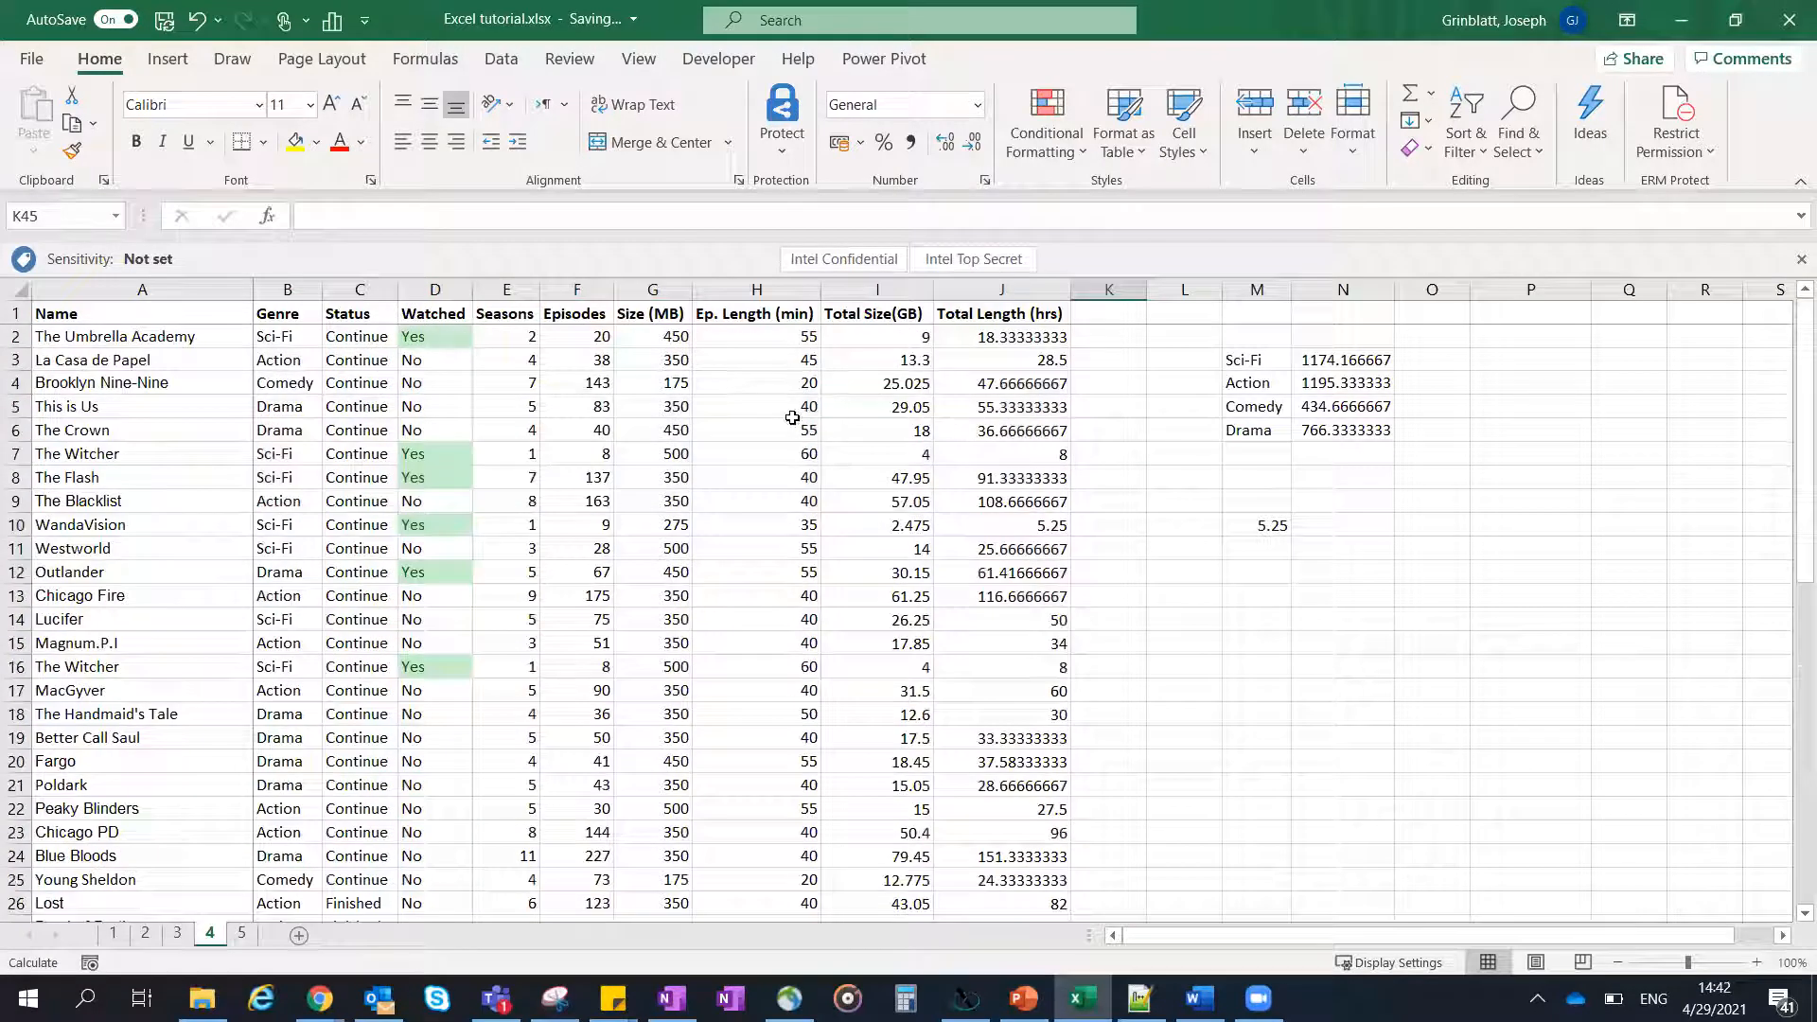
- Insert line sparklines in column K for the Total Size and Total Length values in I3:J29
left_click(910, 352)
scroll(1047, 385, "down", 8)
left_click(1045, 406, "shift")
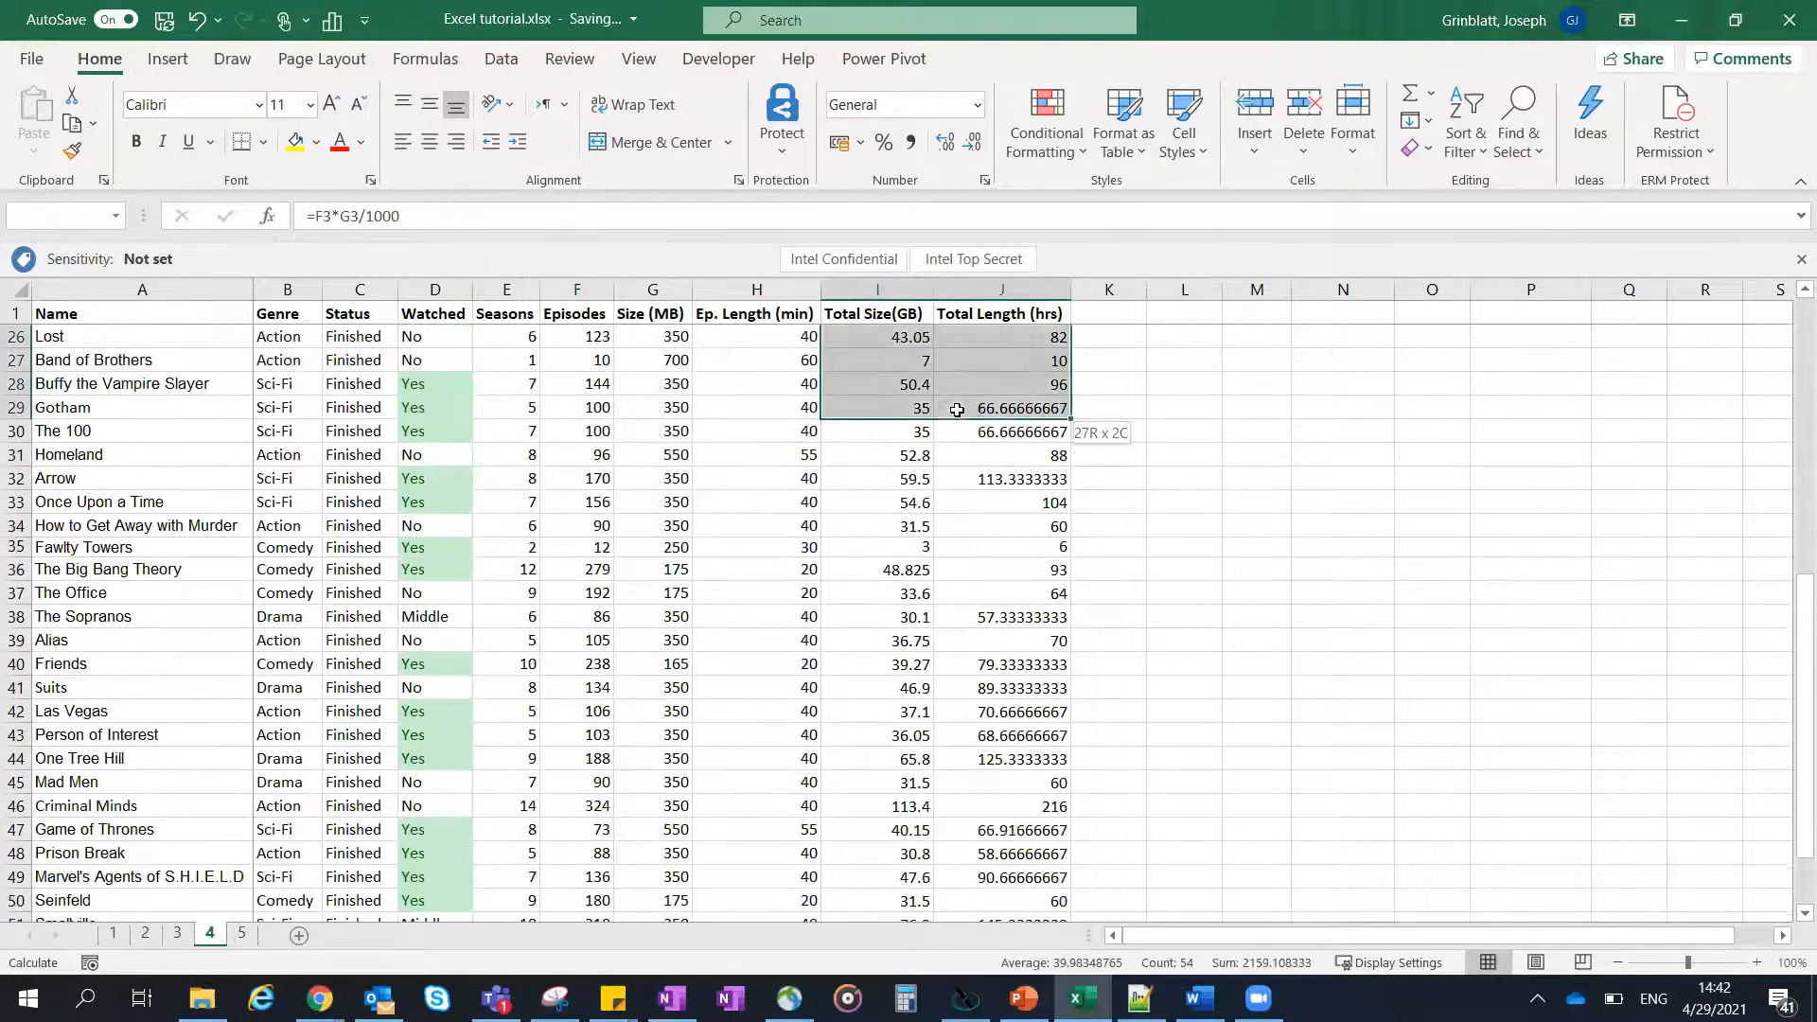
left_click(1088, 468)
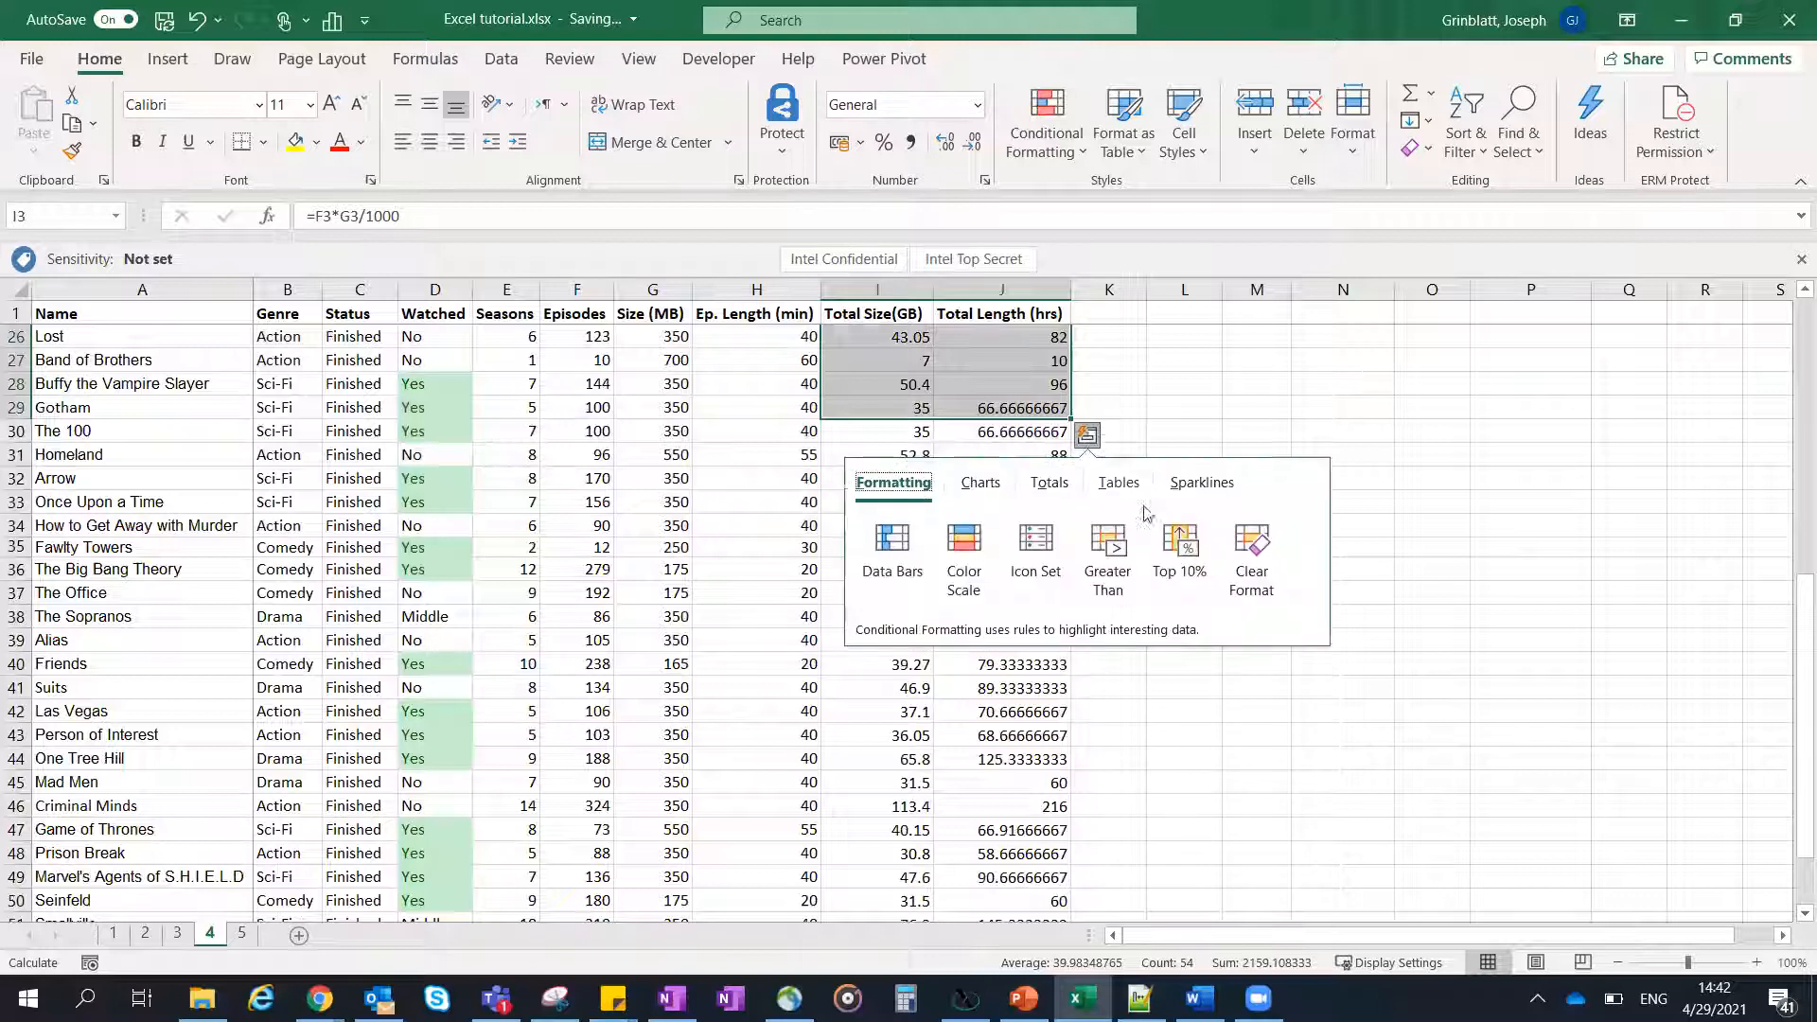
left_click(1200, 484)
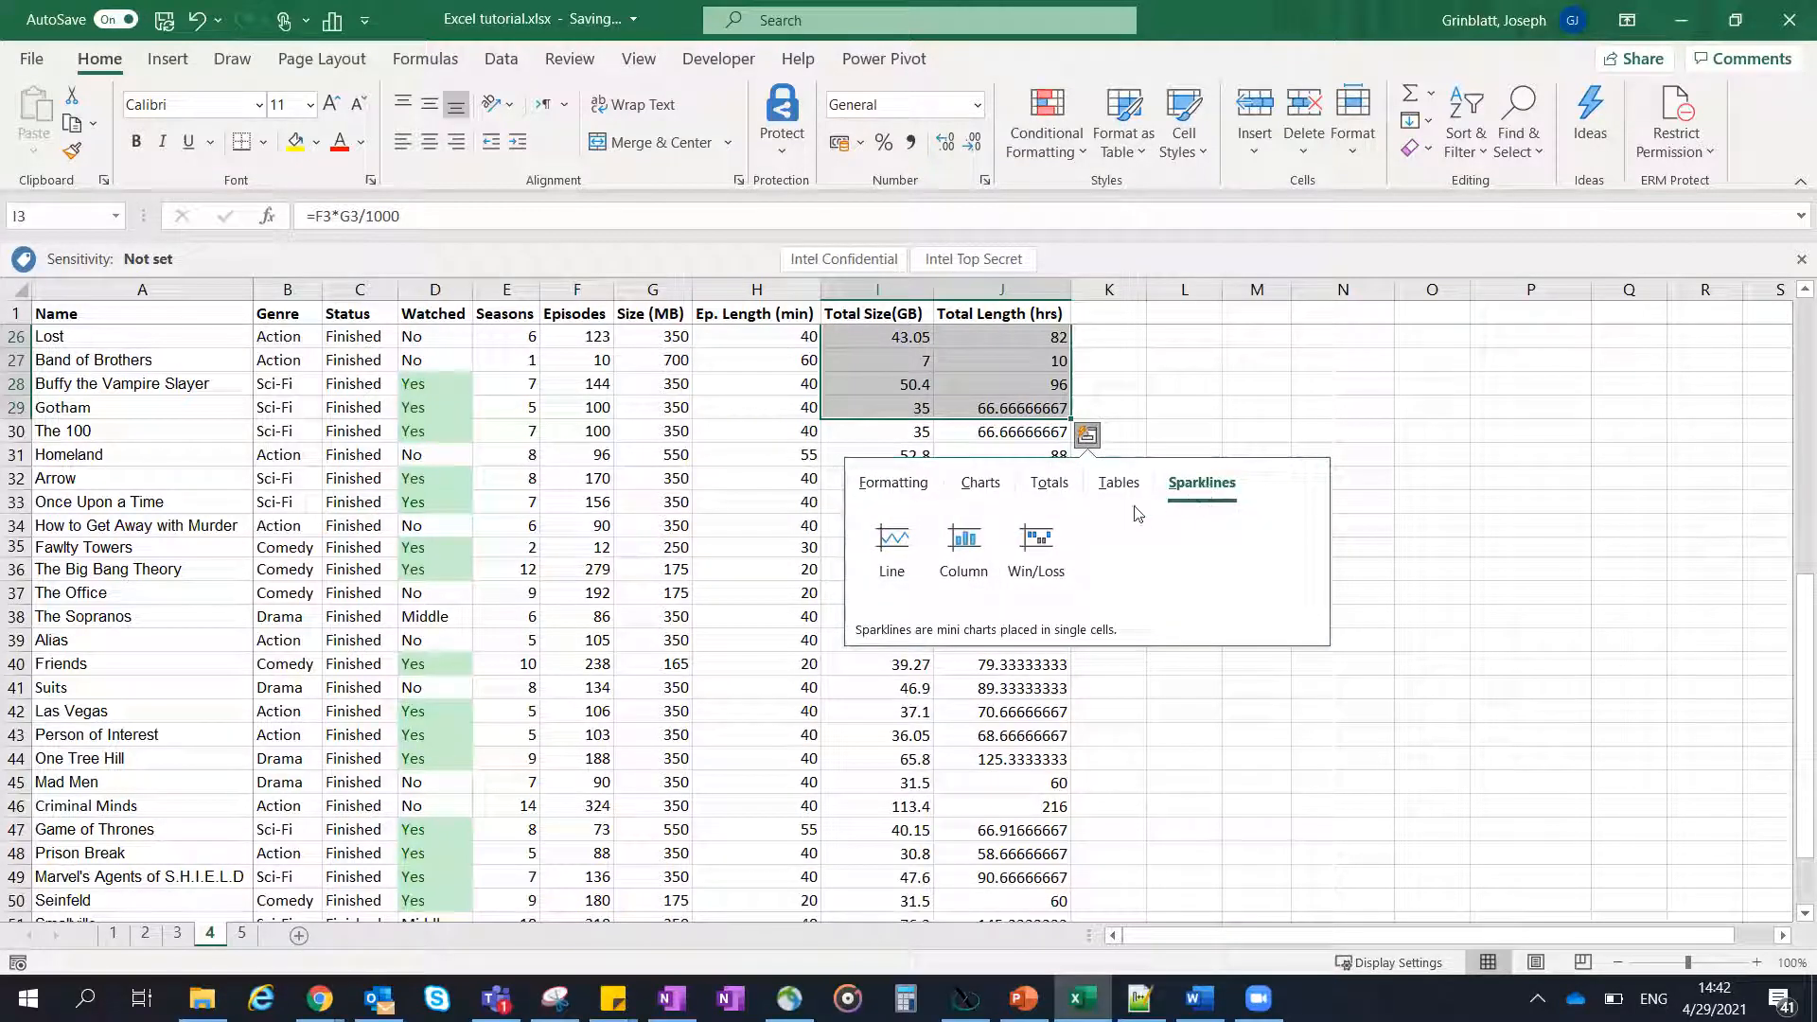
left_click(893, 554)
scroll(1168, 515, "up", 5)
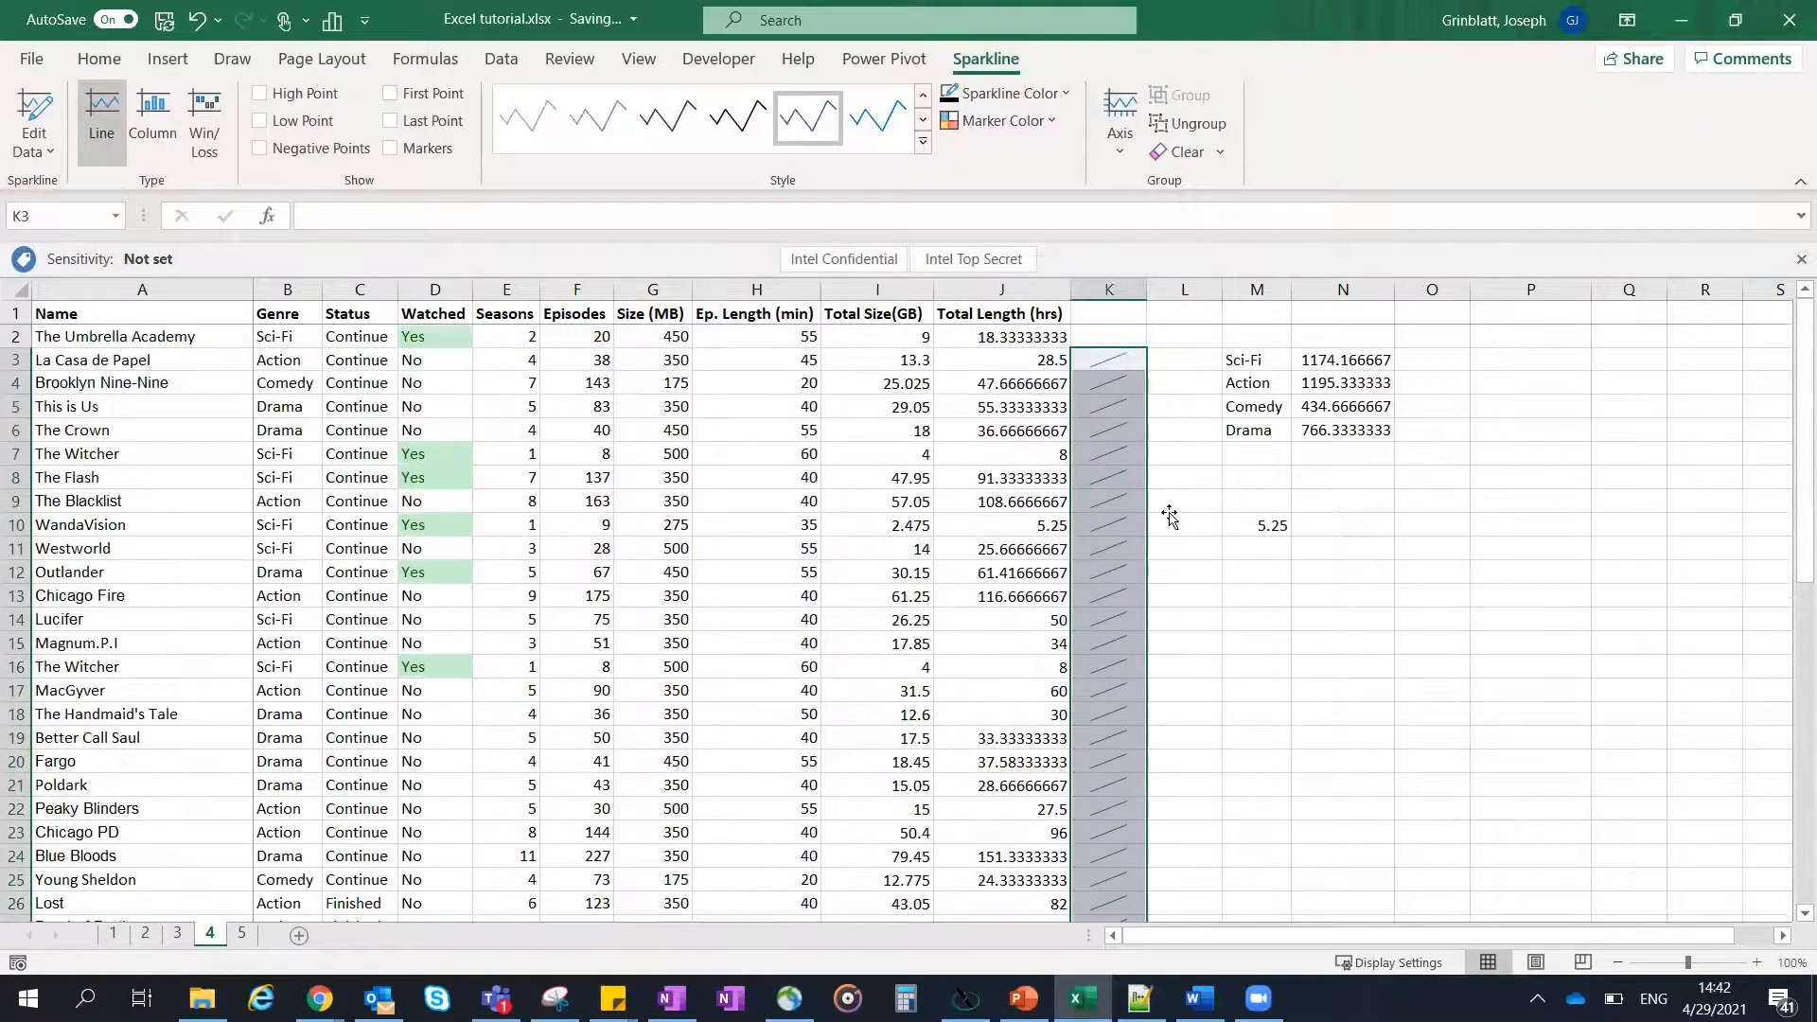
left_click(1169, 519)
scroll(1154, 479, "down", 2)
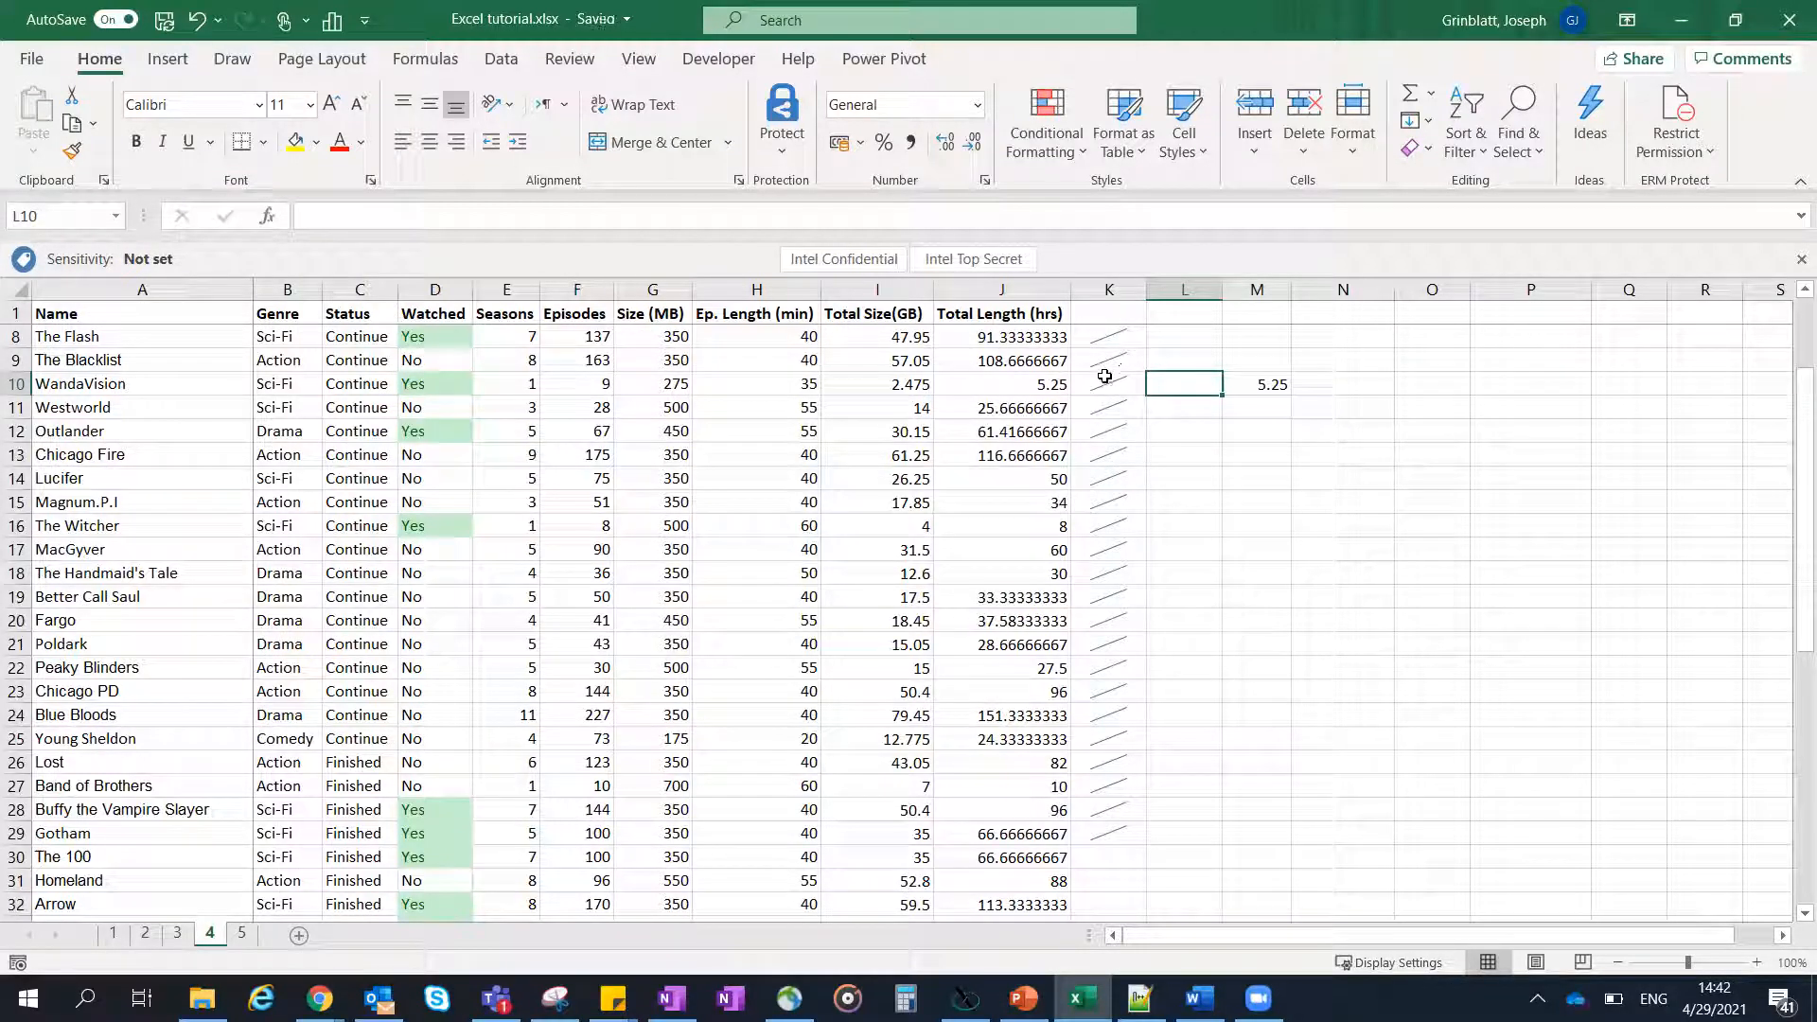
- Undo the line sparklines added in column K
key("ctrl+z")
left_click(1024, 425)
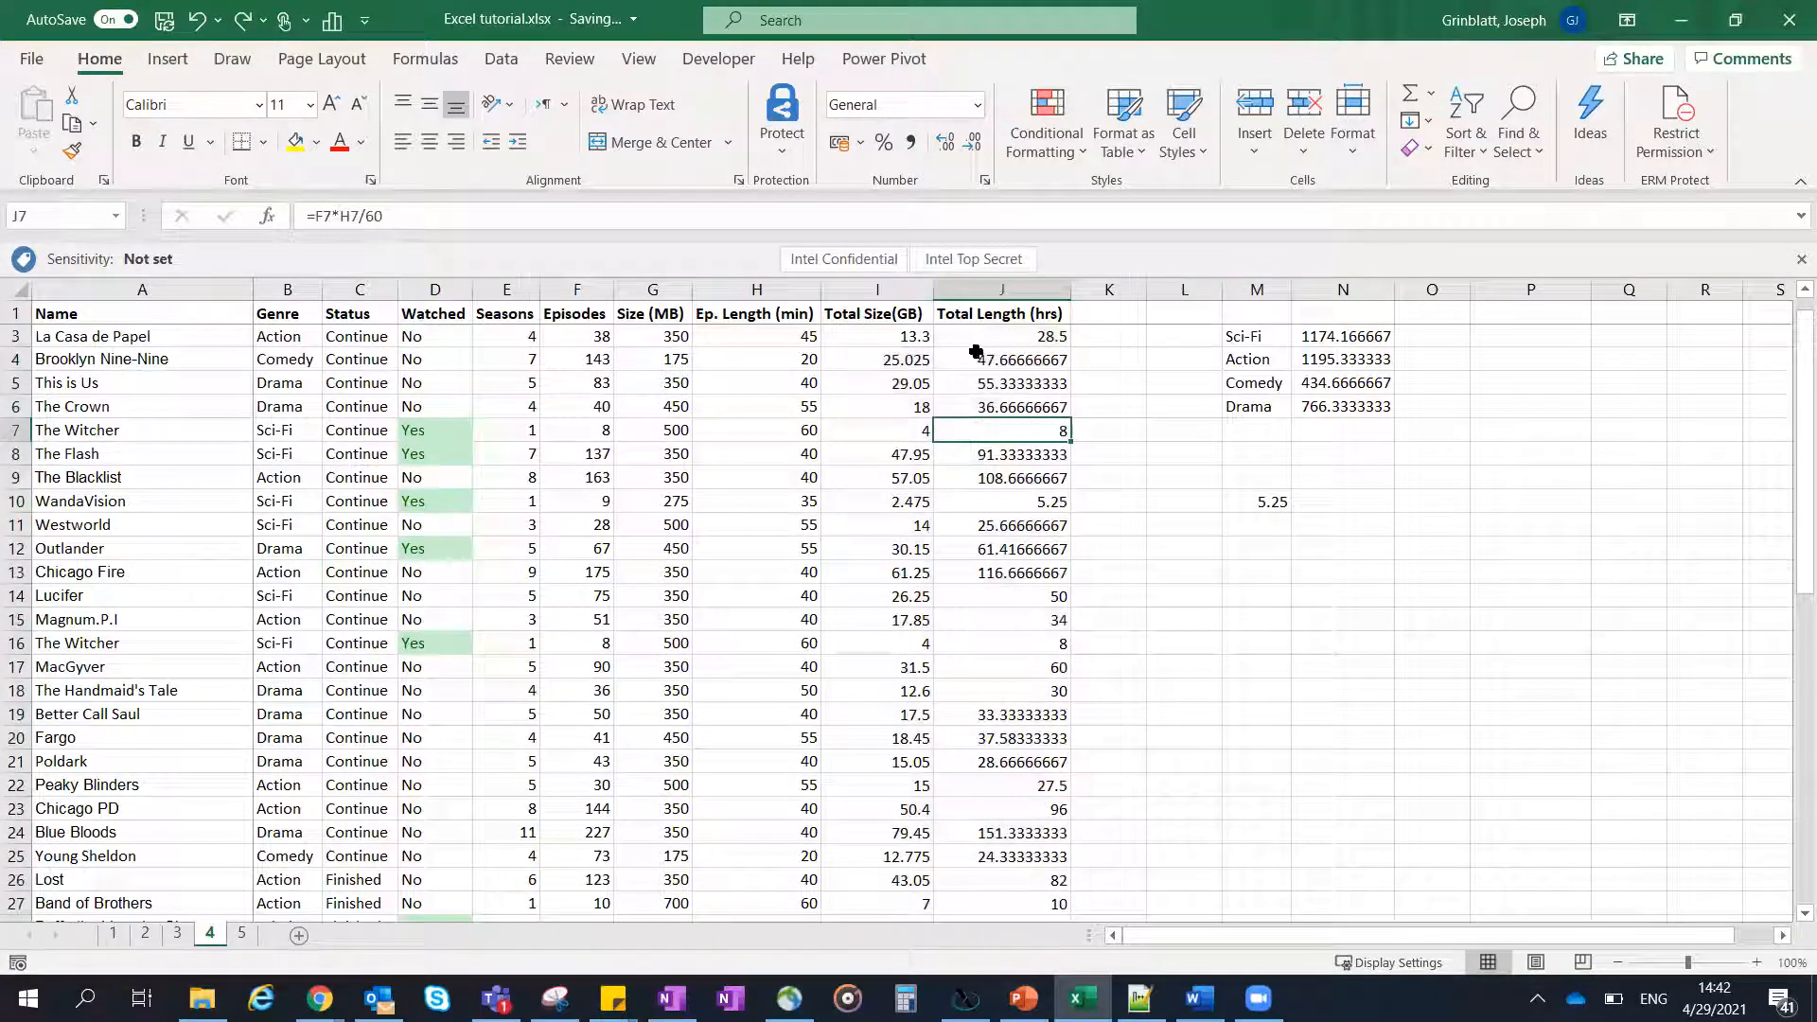
scroll(959, 355, "up", 1)
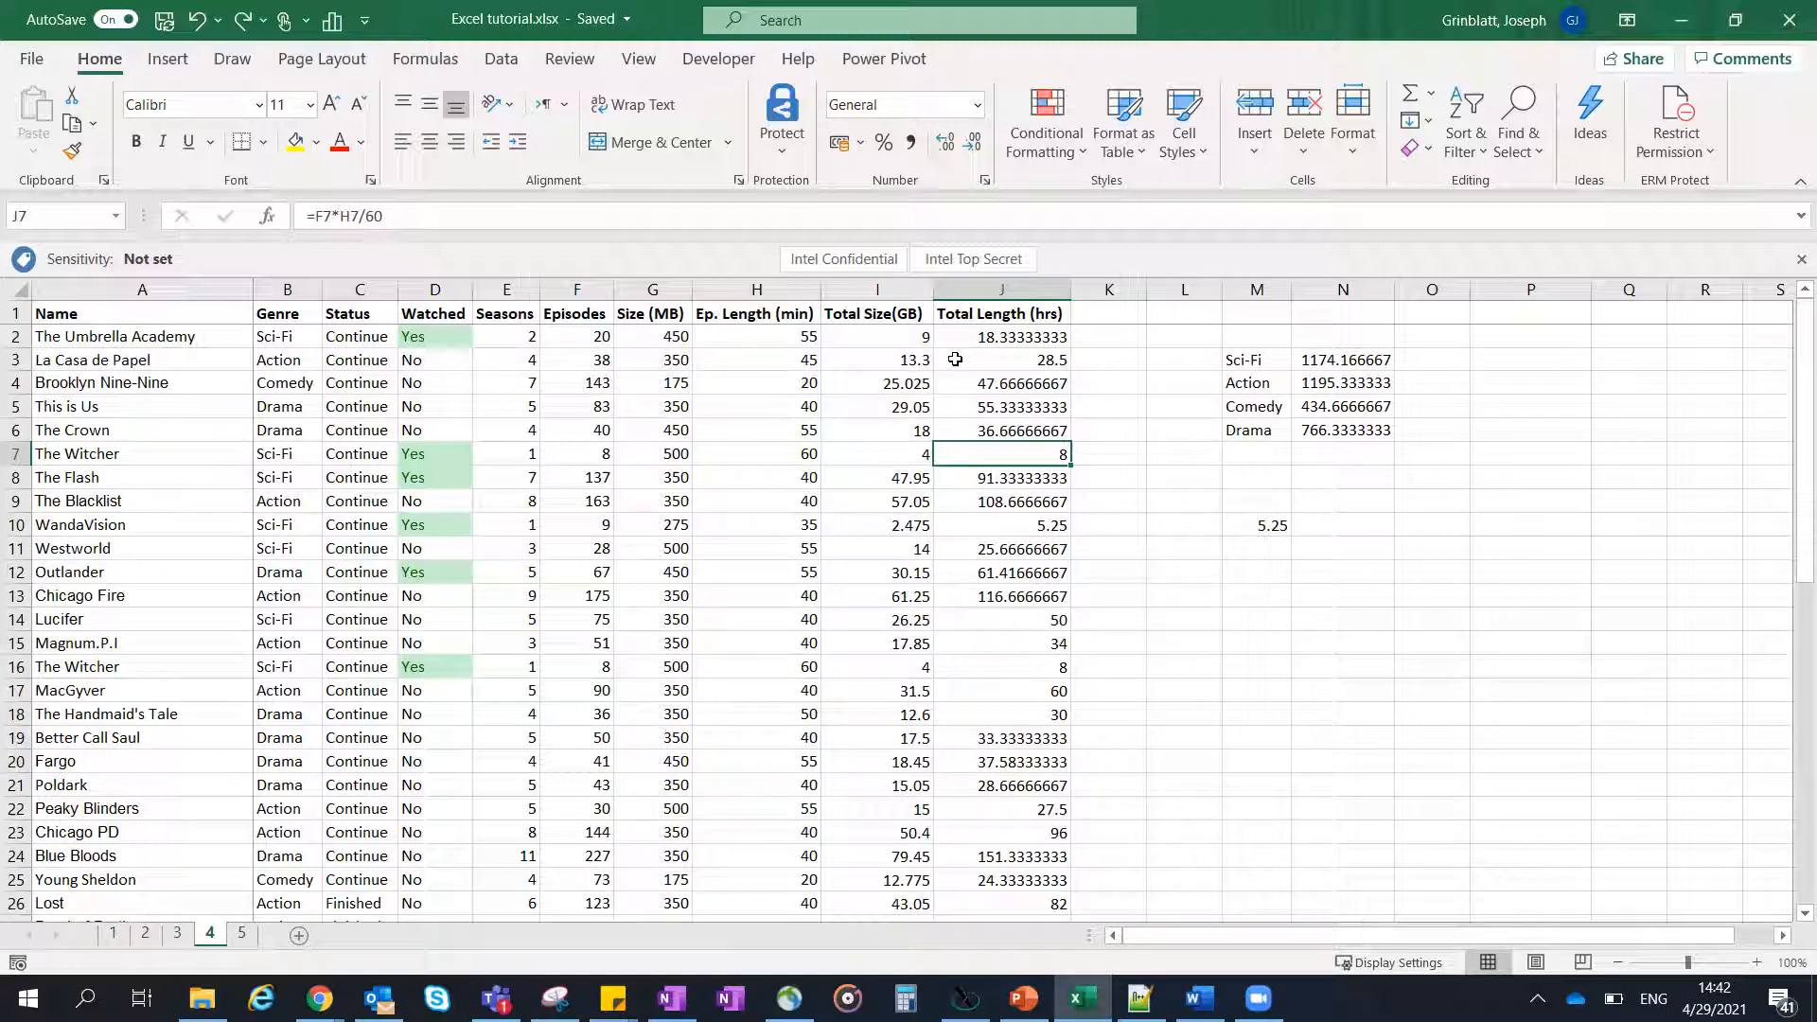
- Select F2:J7 and look over the sparkline types offered by Quick Analysis, leaving without inserting any
left_click(924, 336)
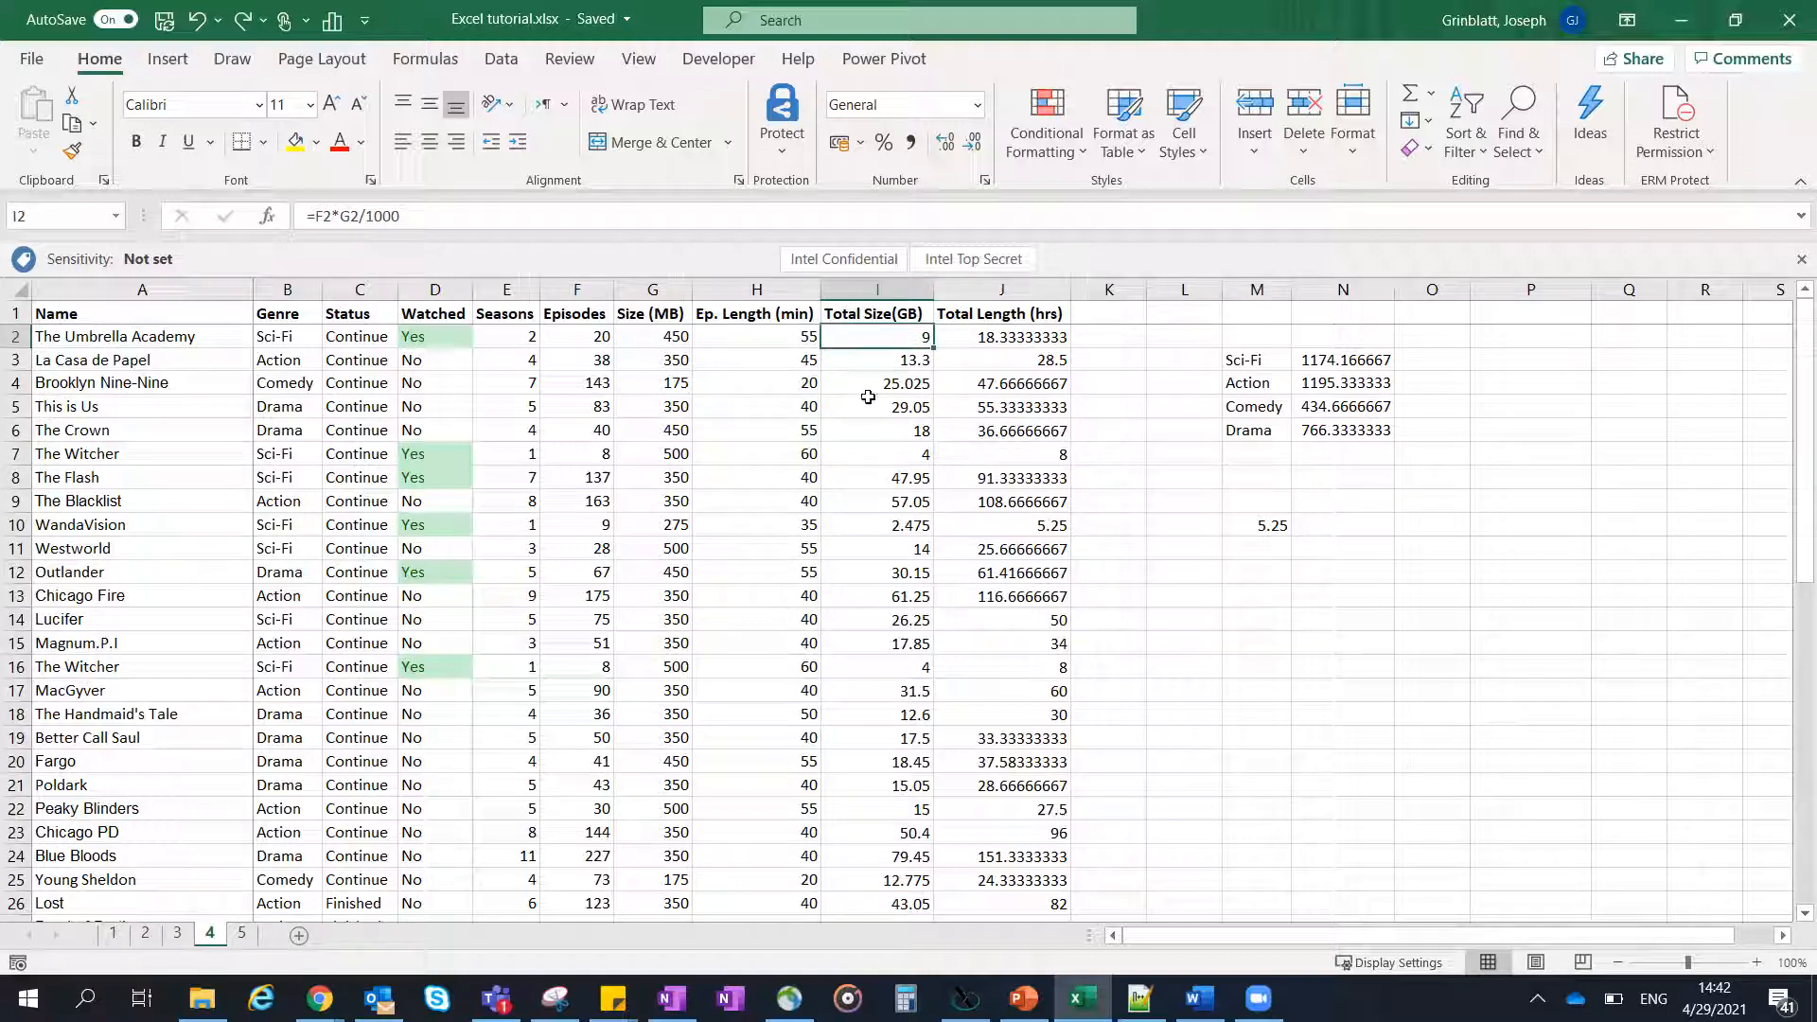
left_click(576, 341)
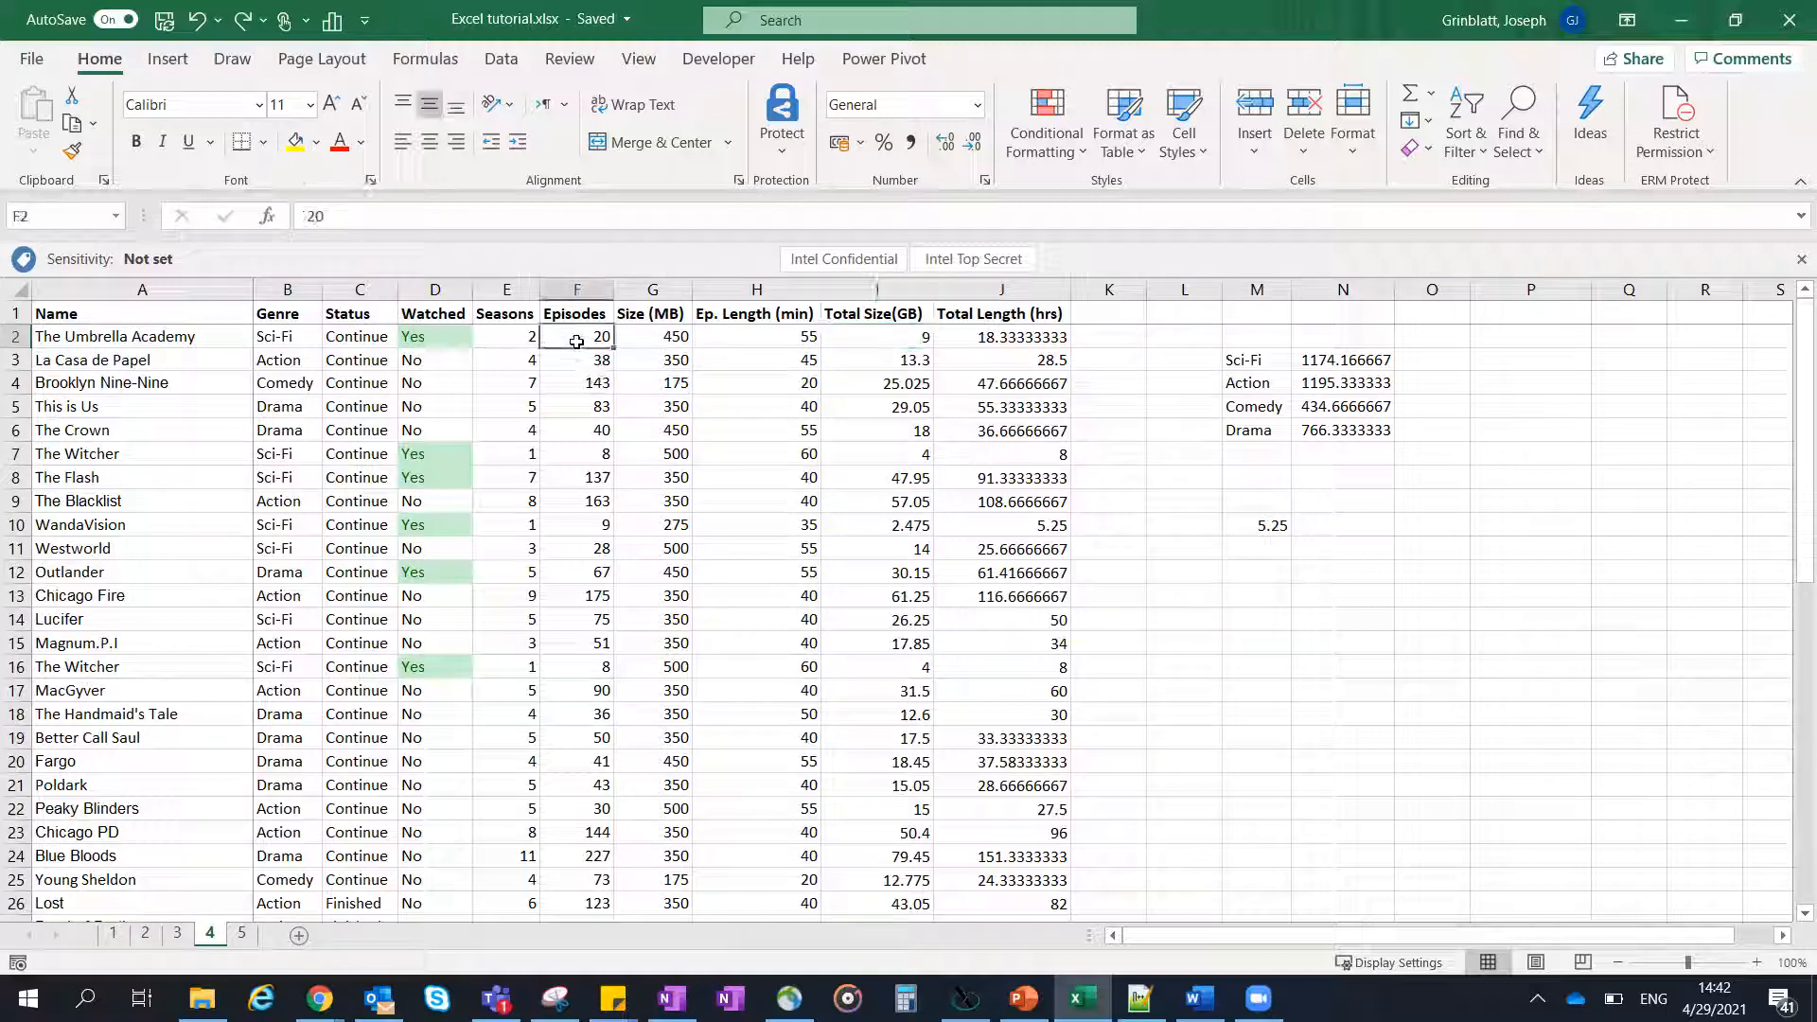
left_click(1002, 444, "shift")
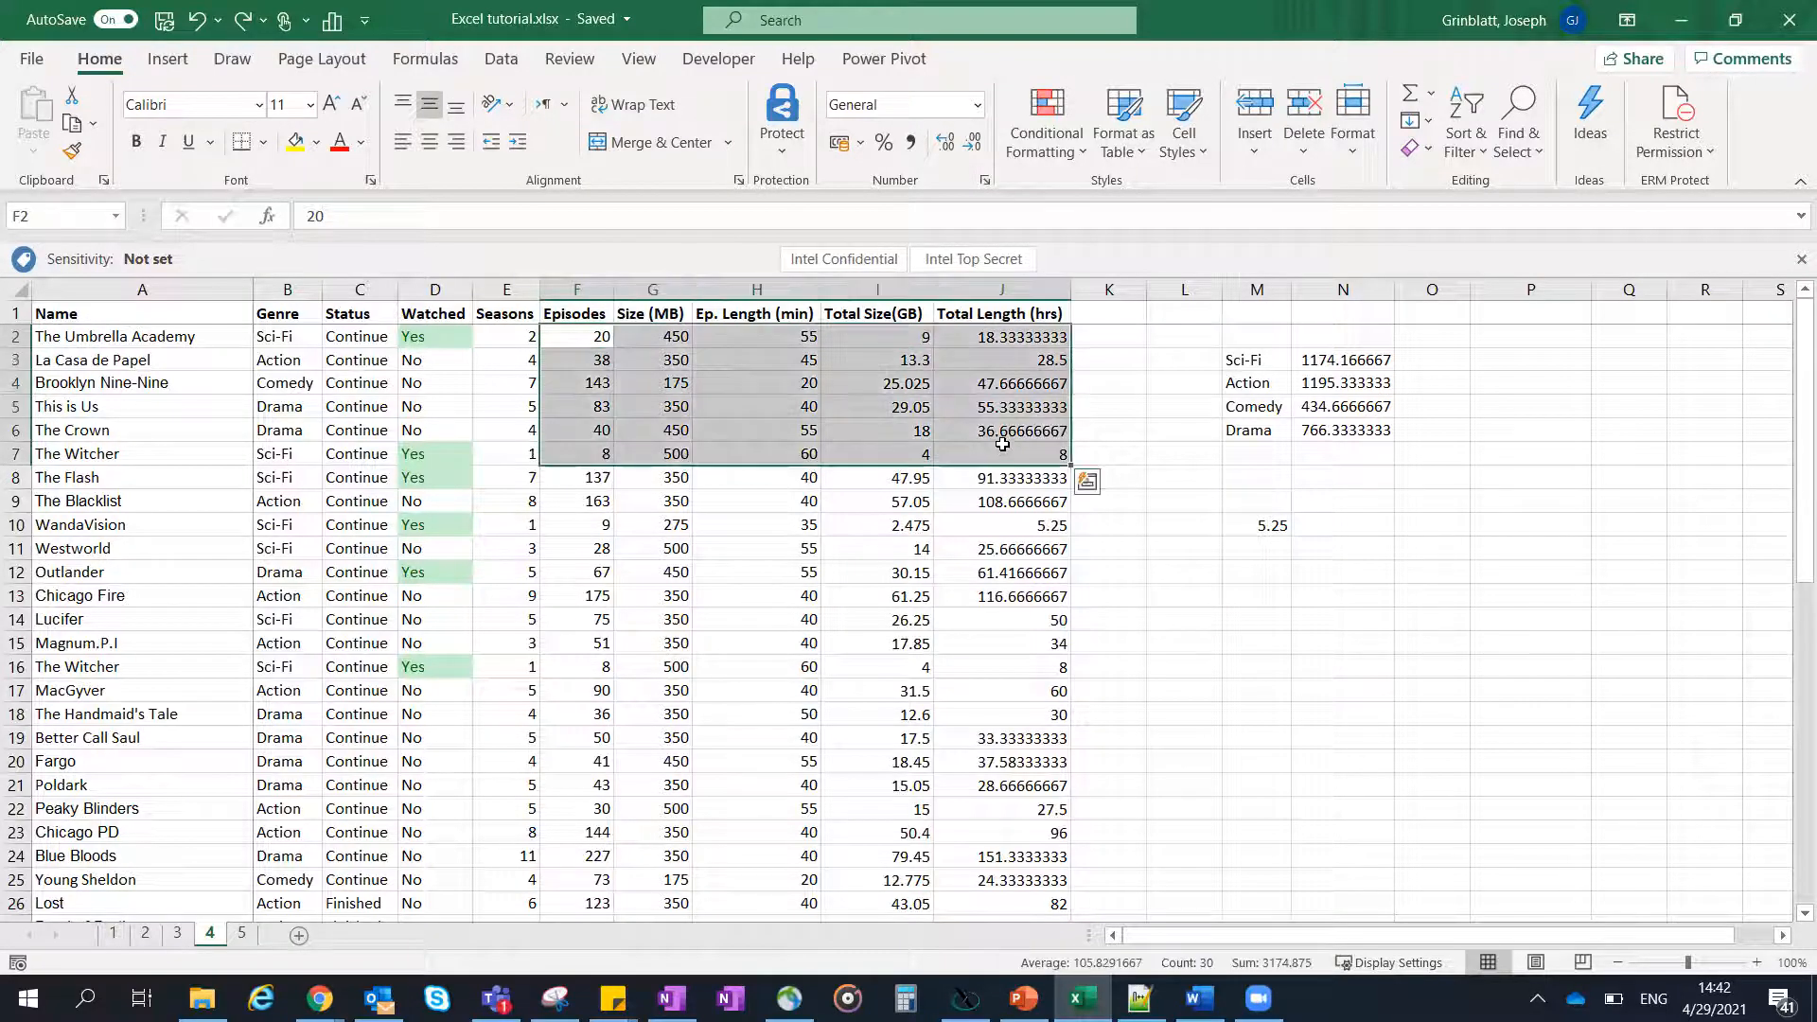
right_click(1002, 444)
key("Escape")
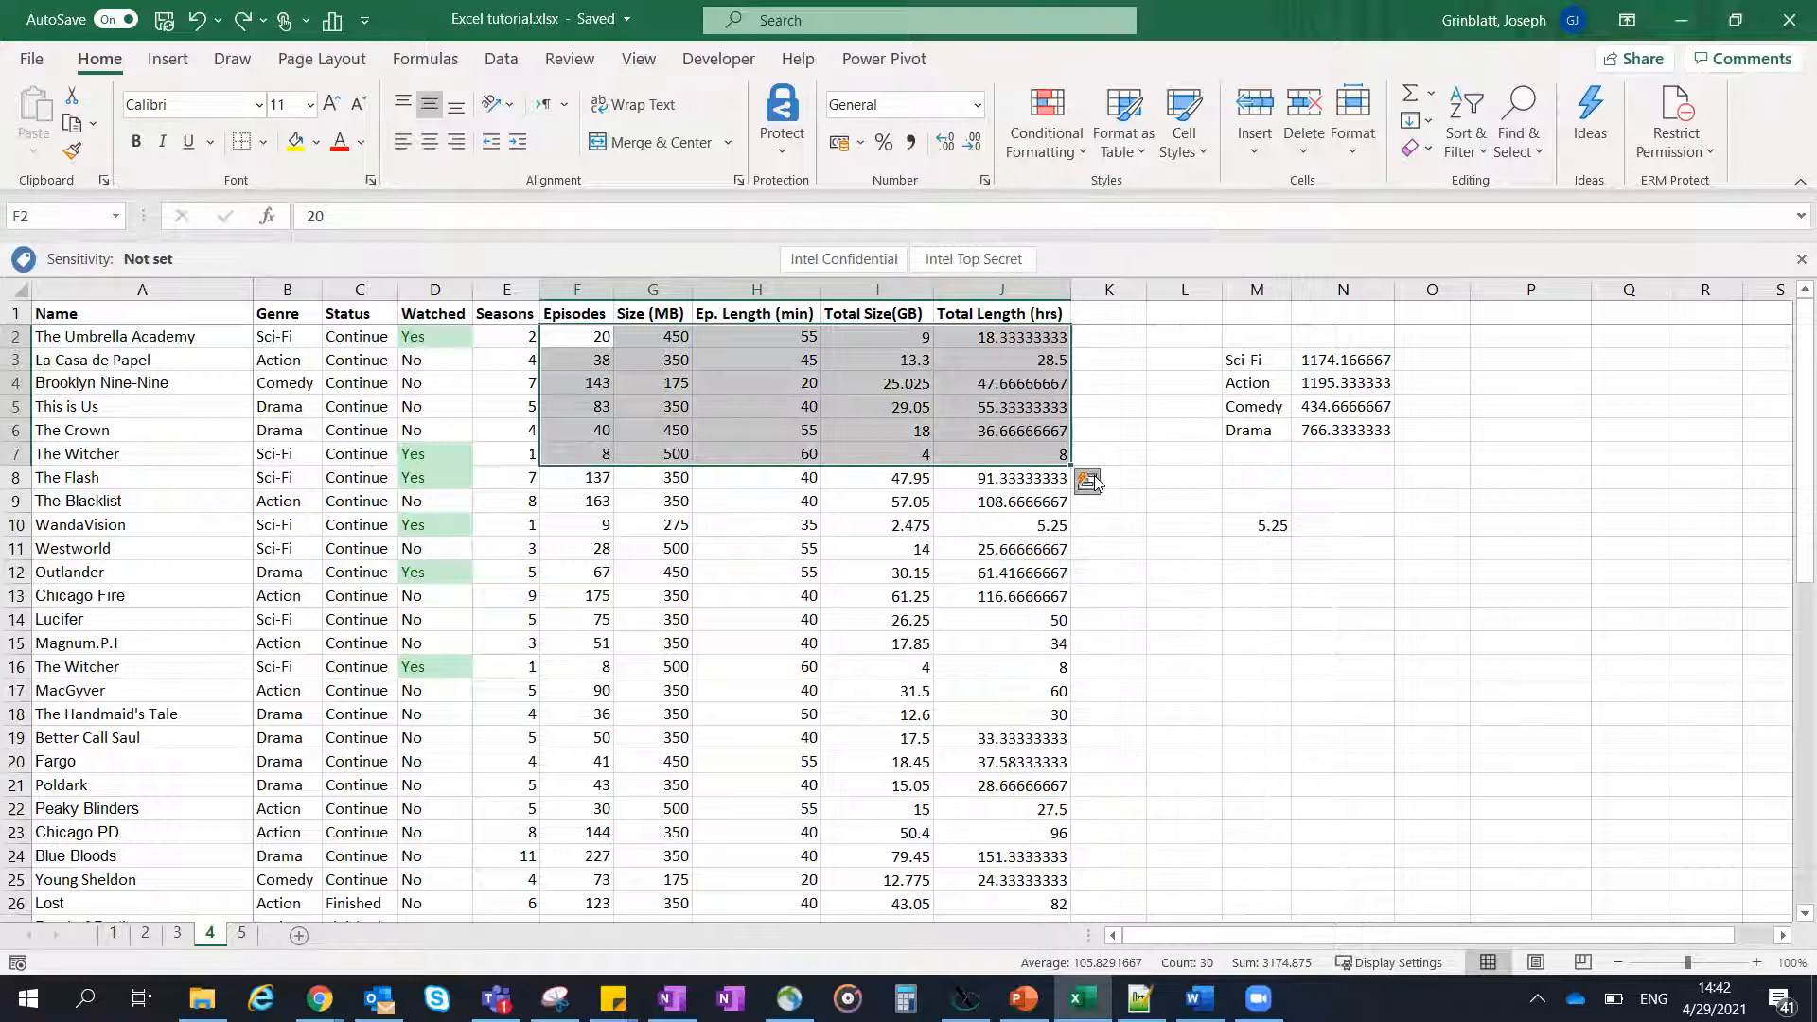
left_click(1089, 482)
left_click(1202, 529)
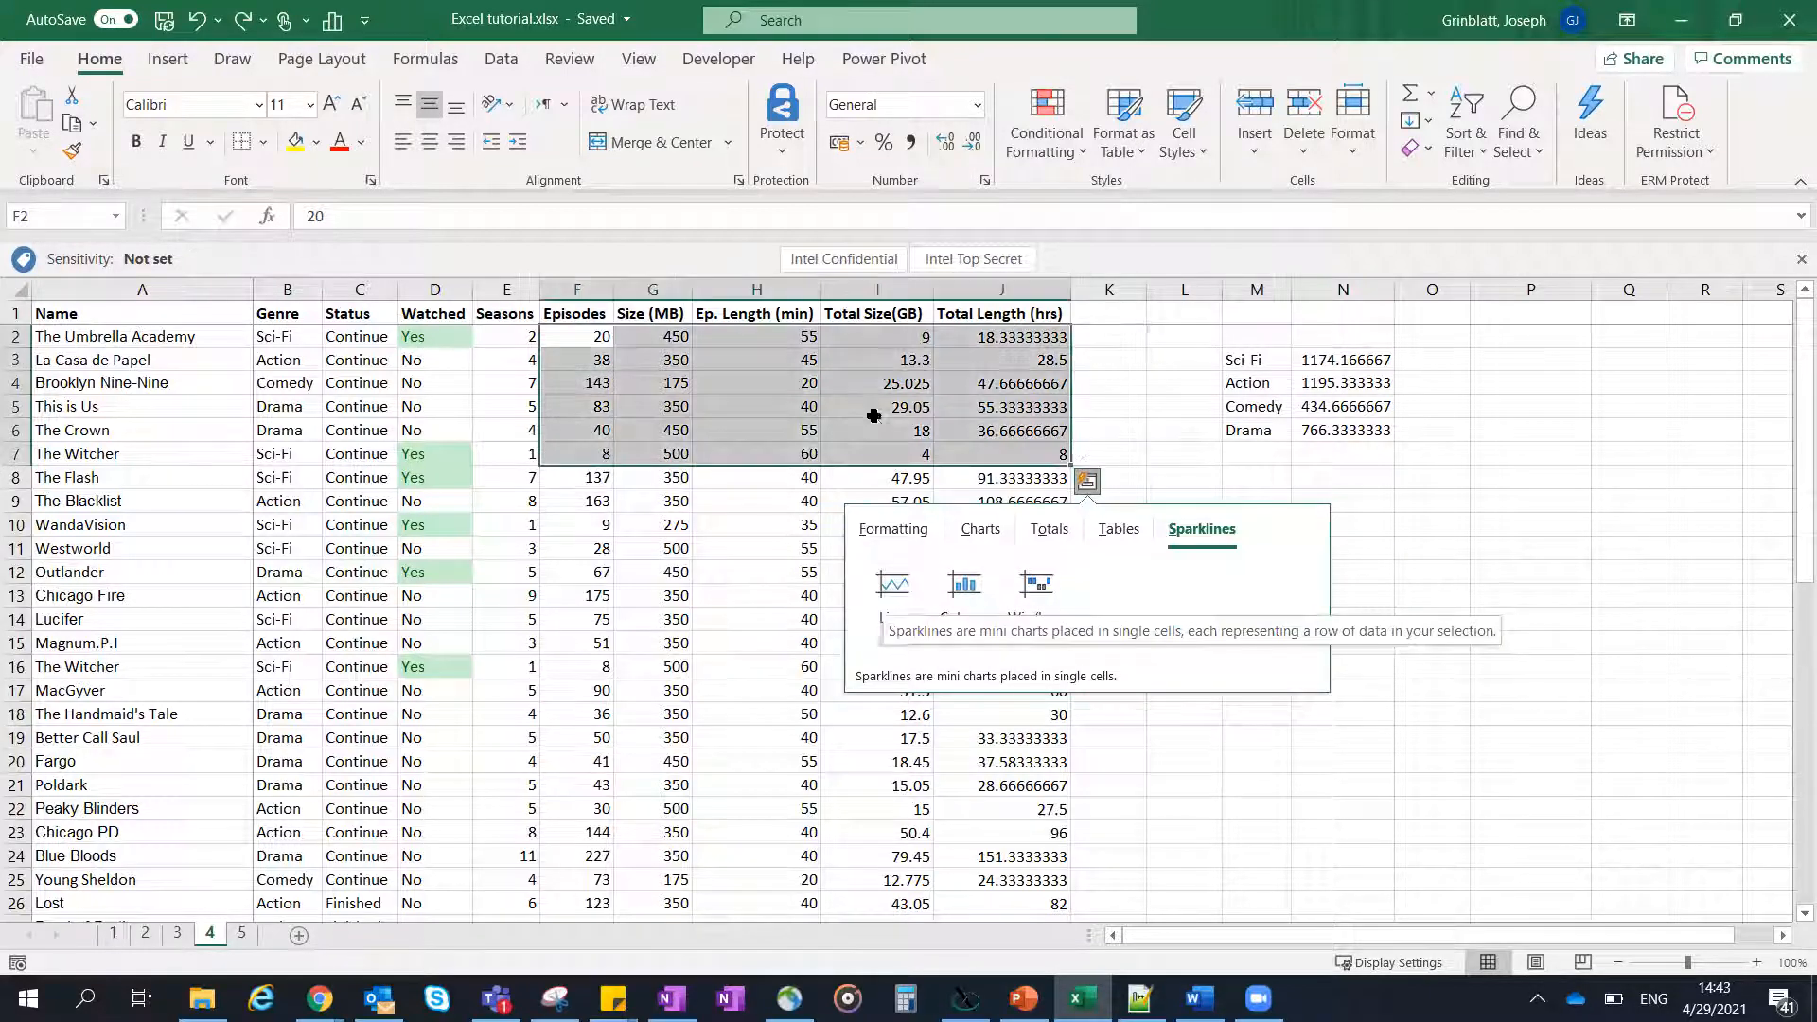
left_click(909, 407)
left_click(958, 411)
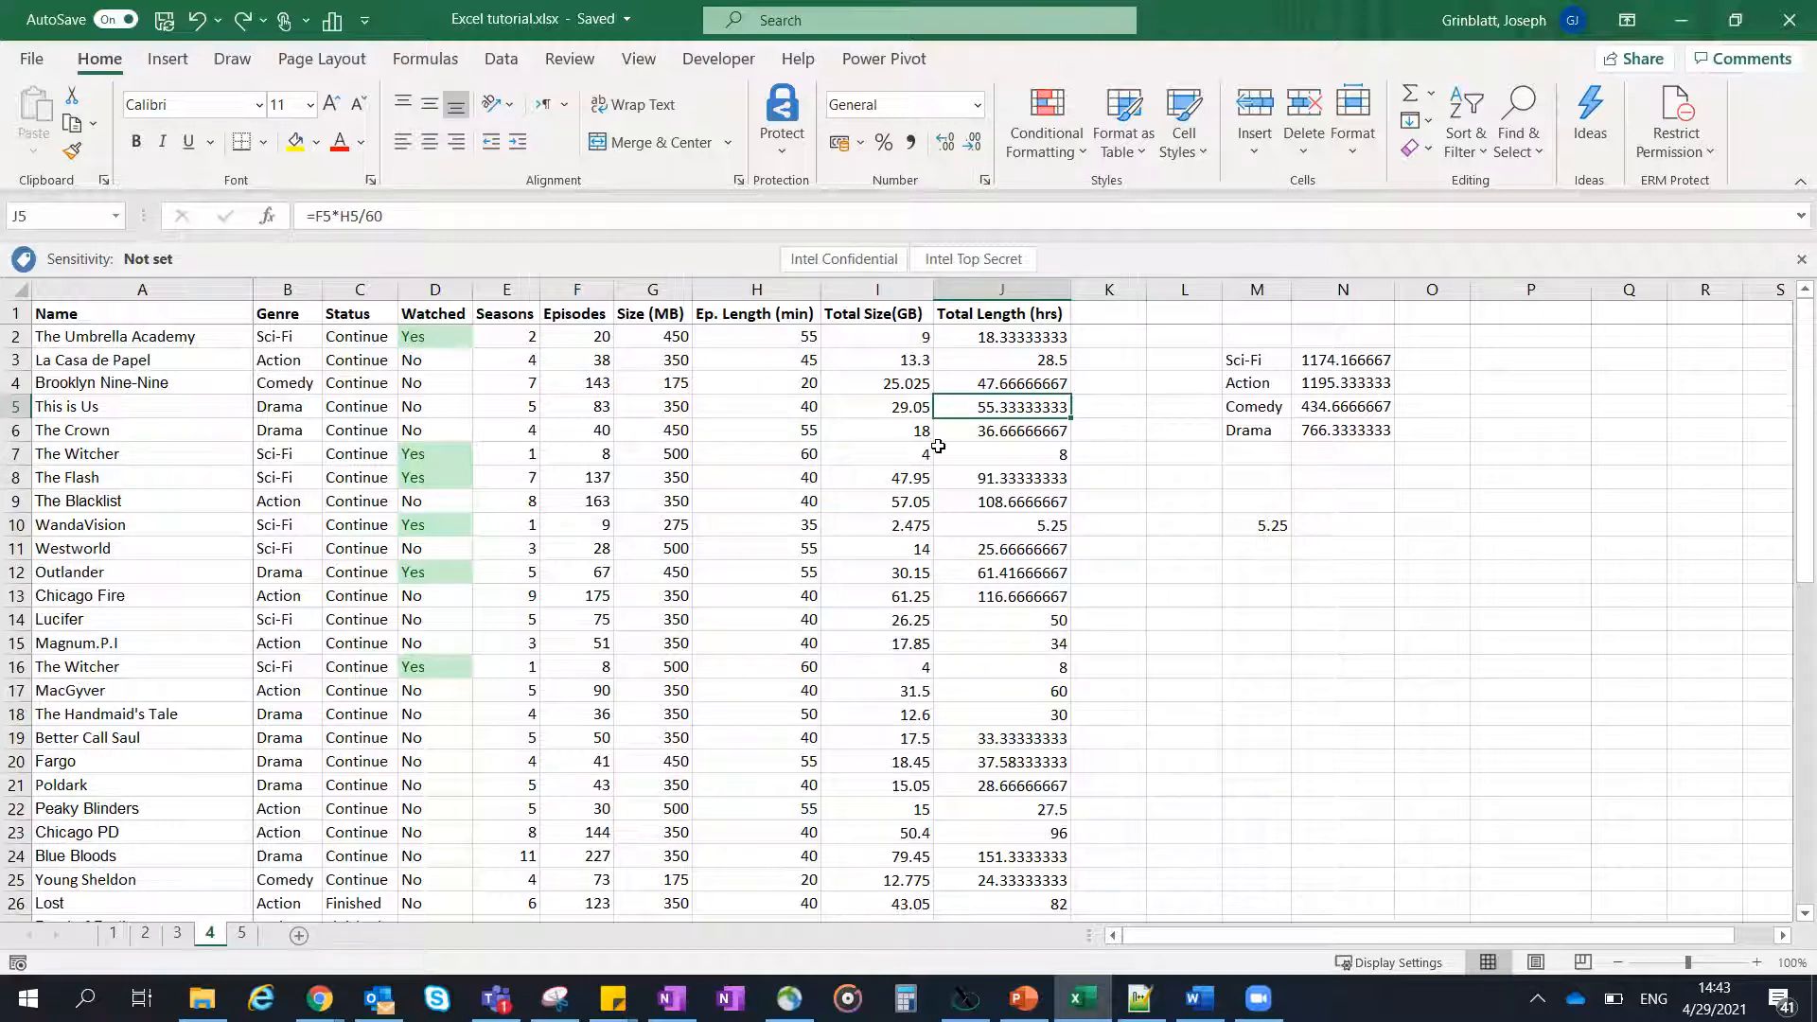
- Unfreeze the panes on the series worksheet
scroll(923, 440, "down", 2)
scroll(909, 441, "up", 2)
left_click(262, 329)
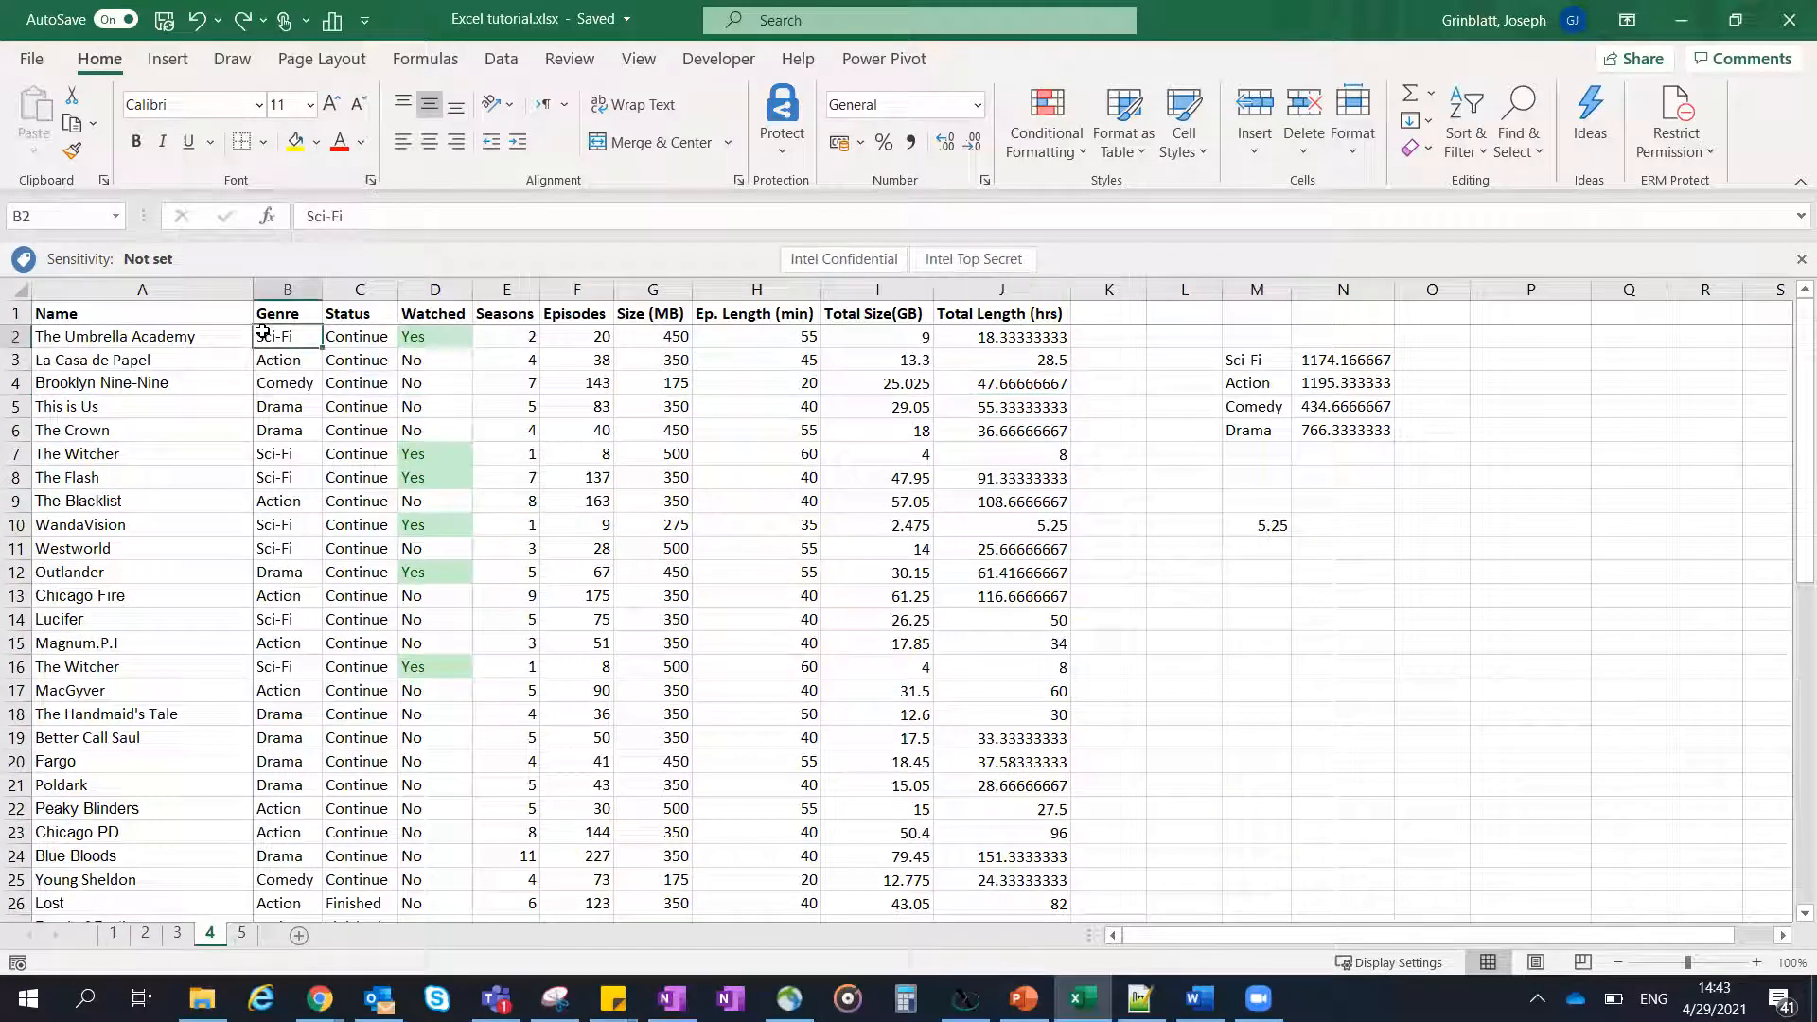
left_click(637, 59)
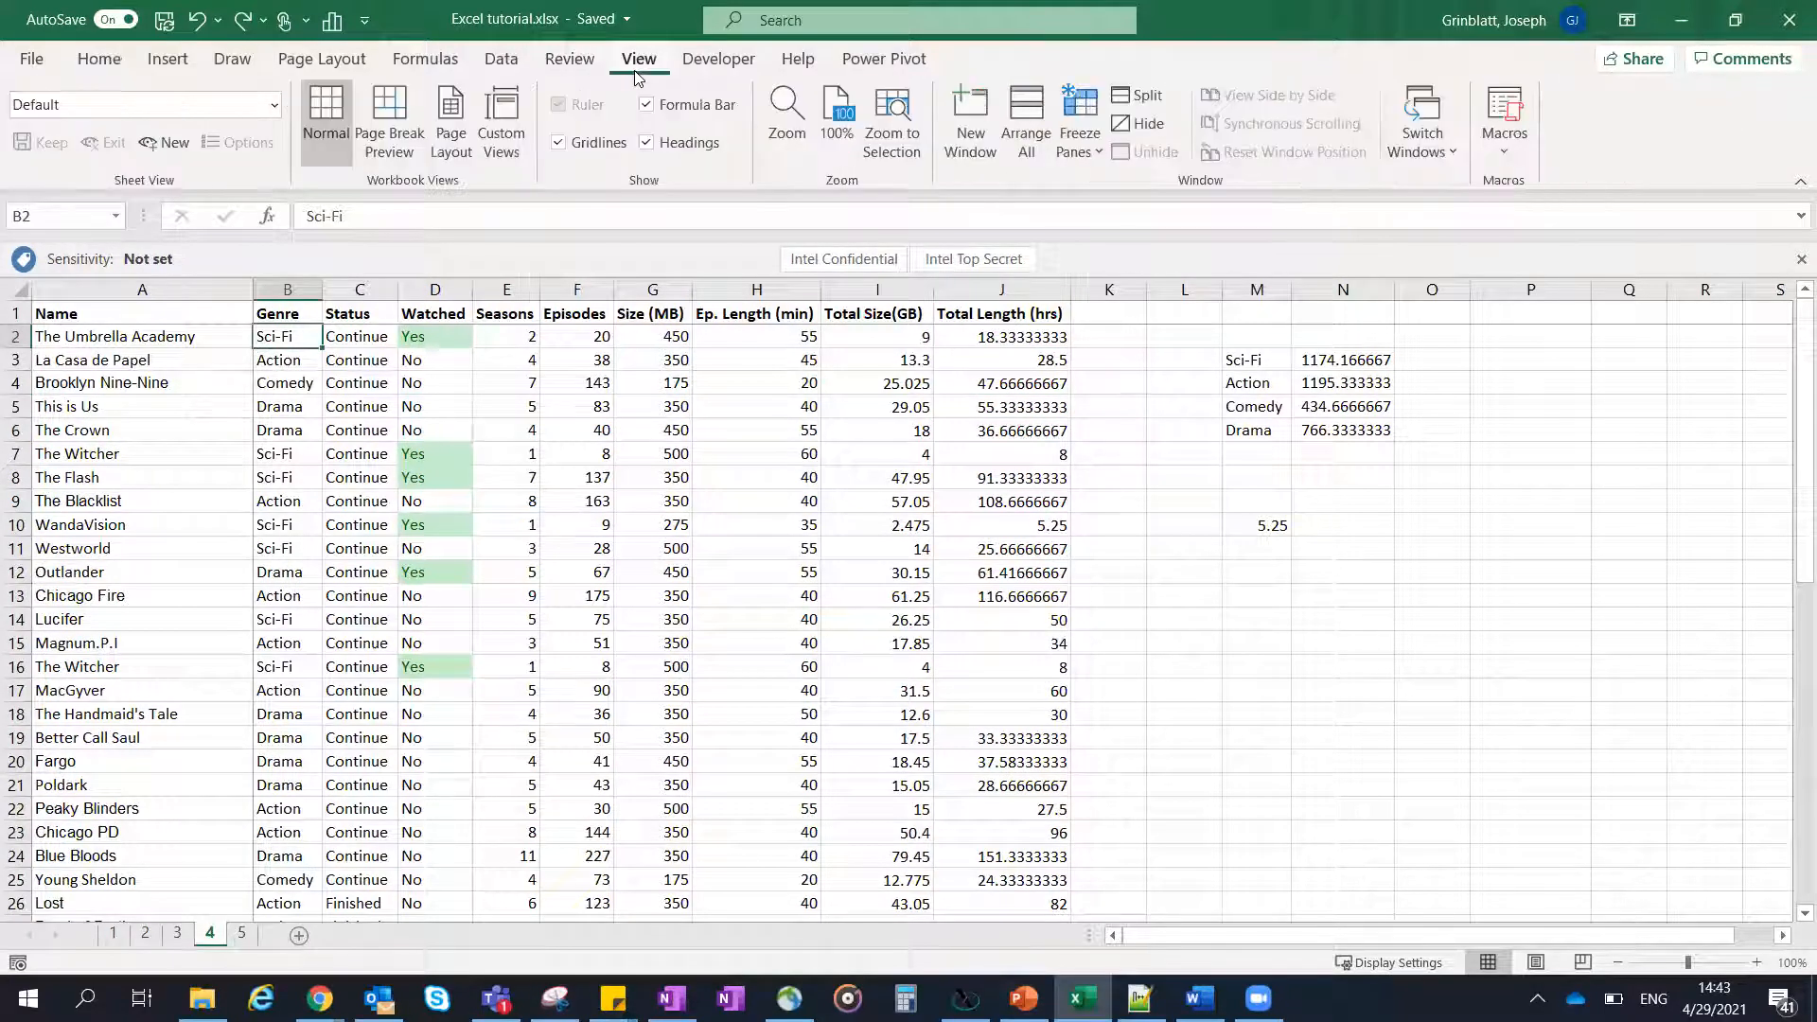
left_click(1098, 147)
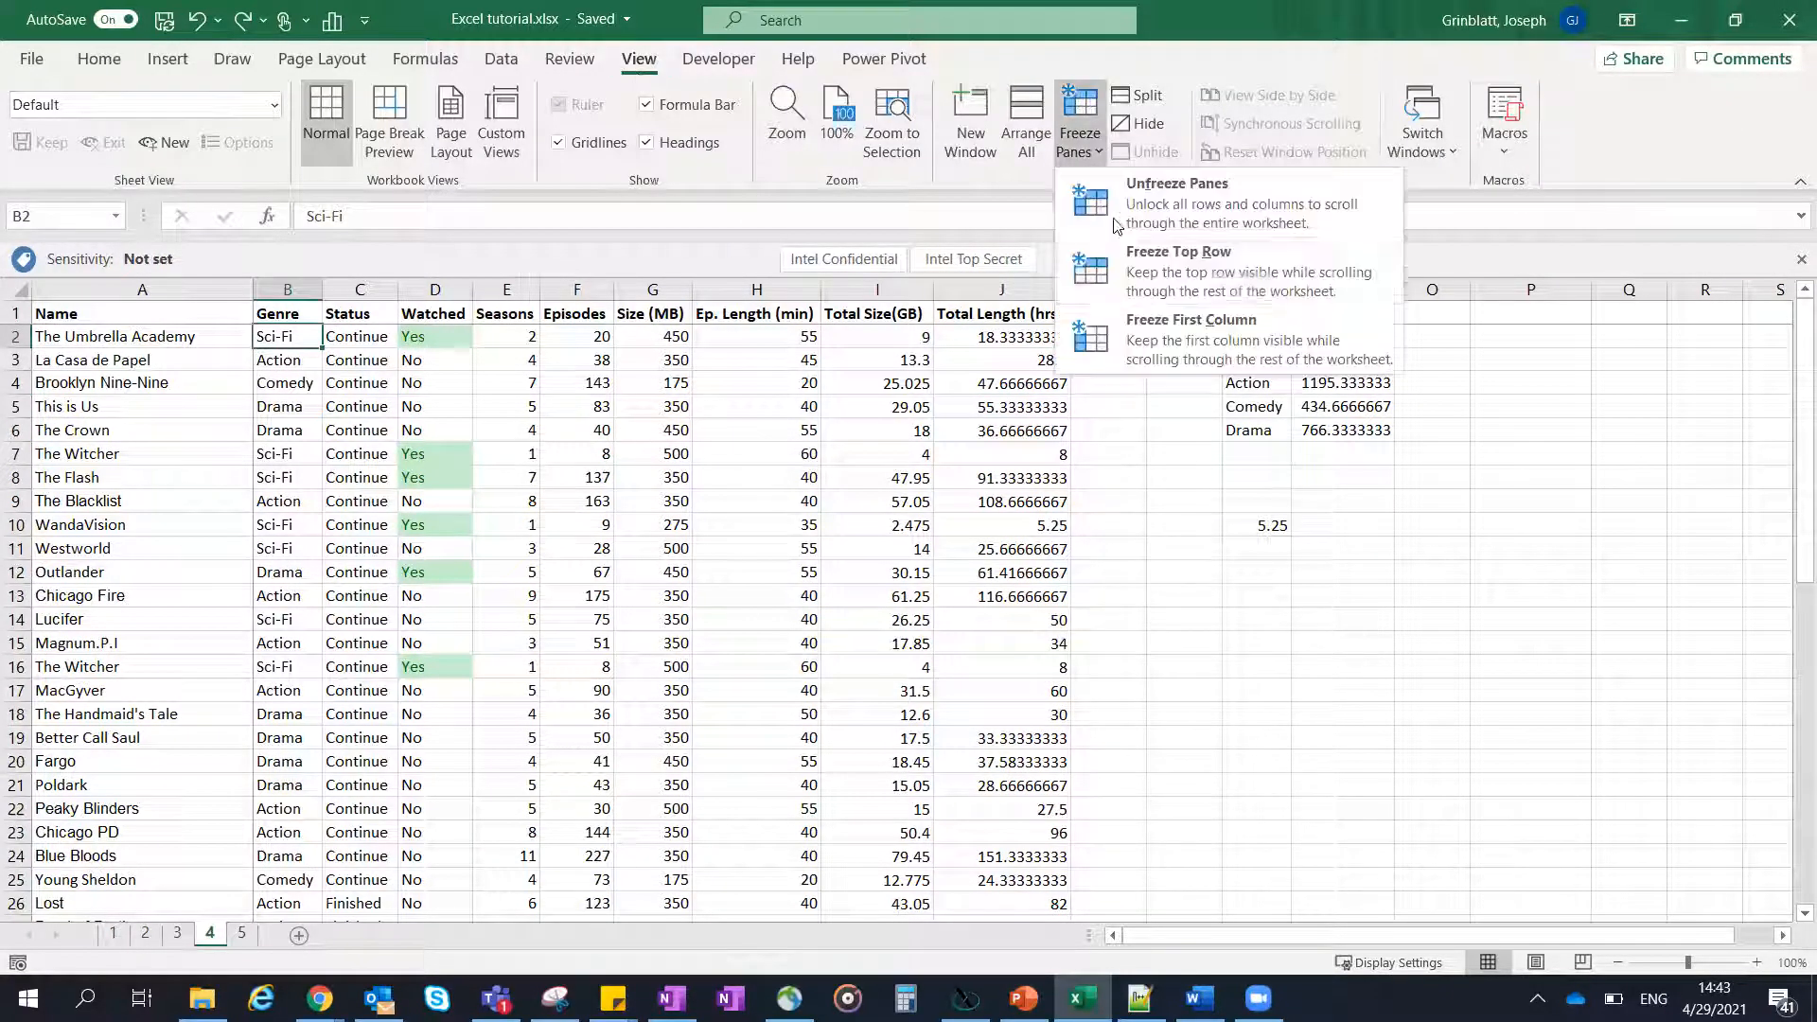
left_click(1127, 192)
left_click(737, 497)
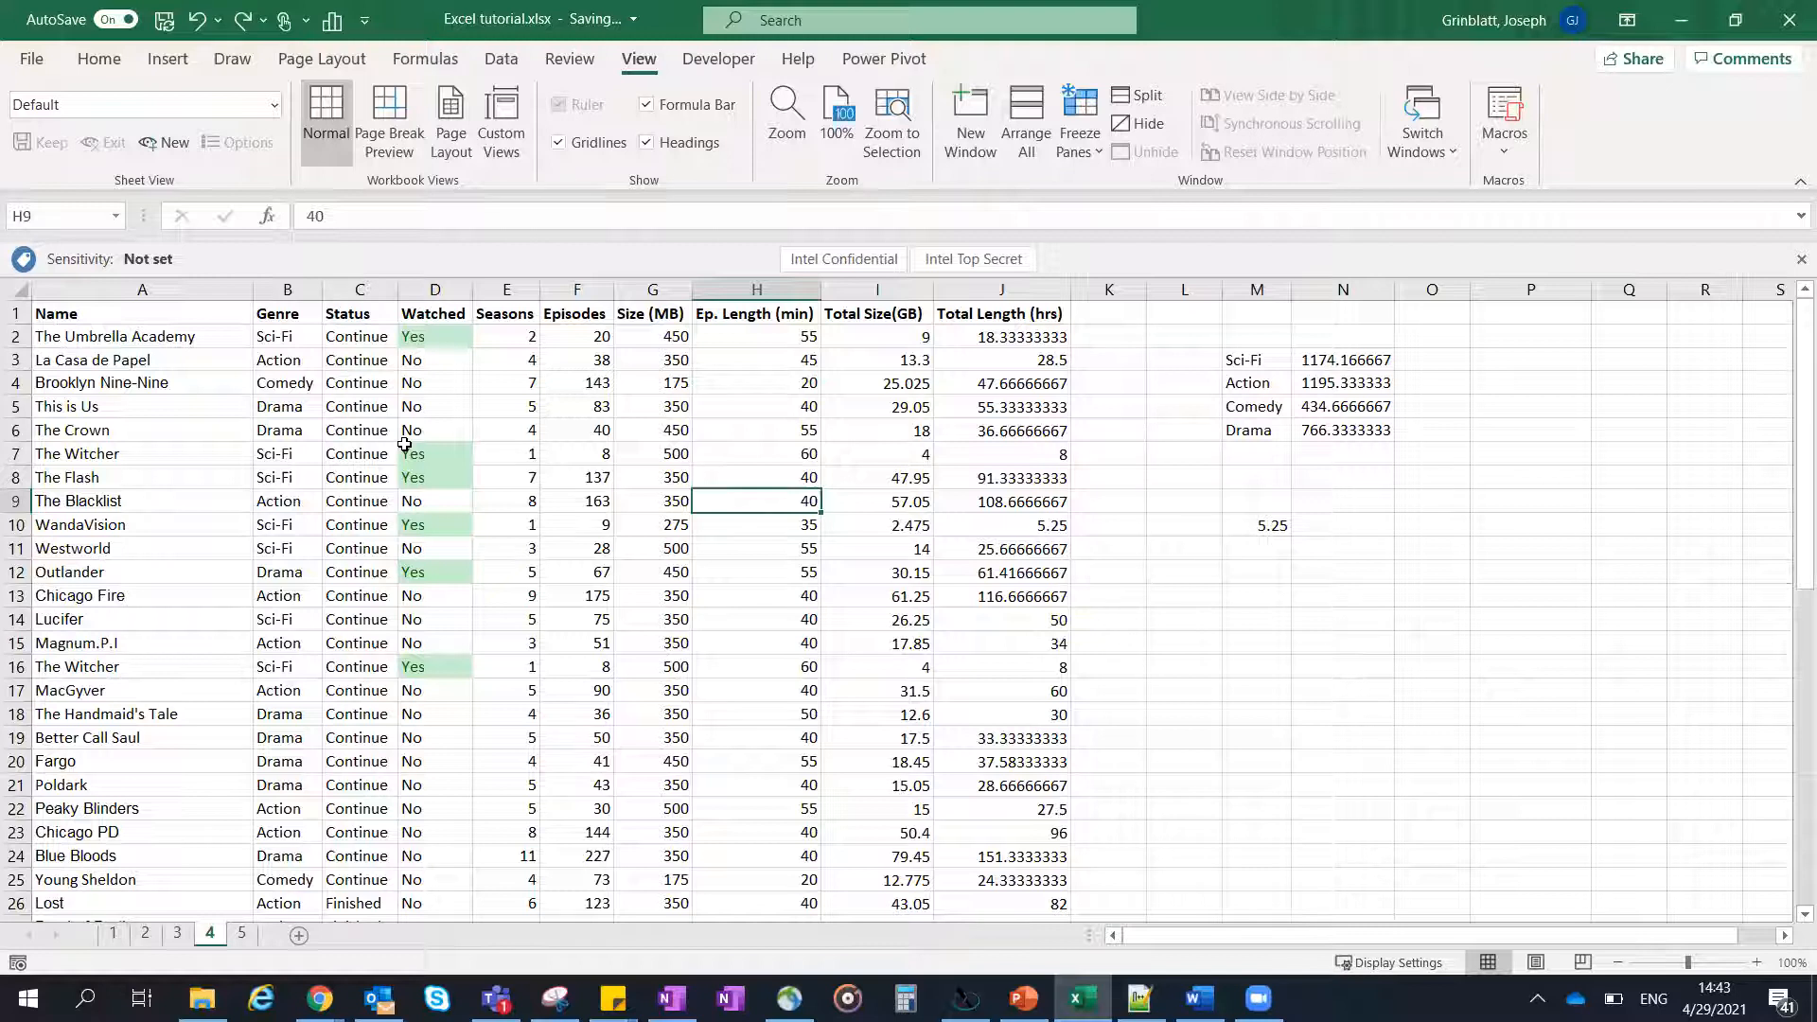
- Dismiss the incoming e-mail notification covering the worksheet
left_click(68, 318)
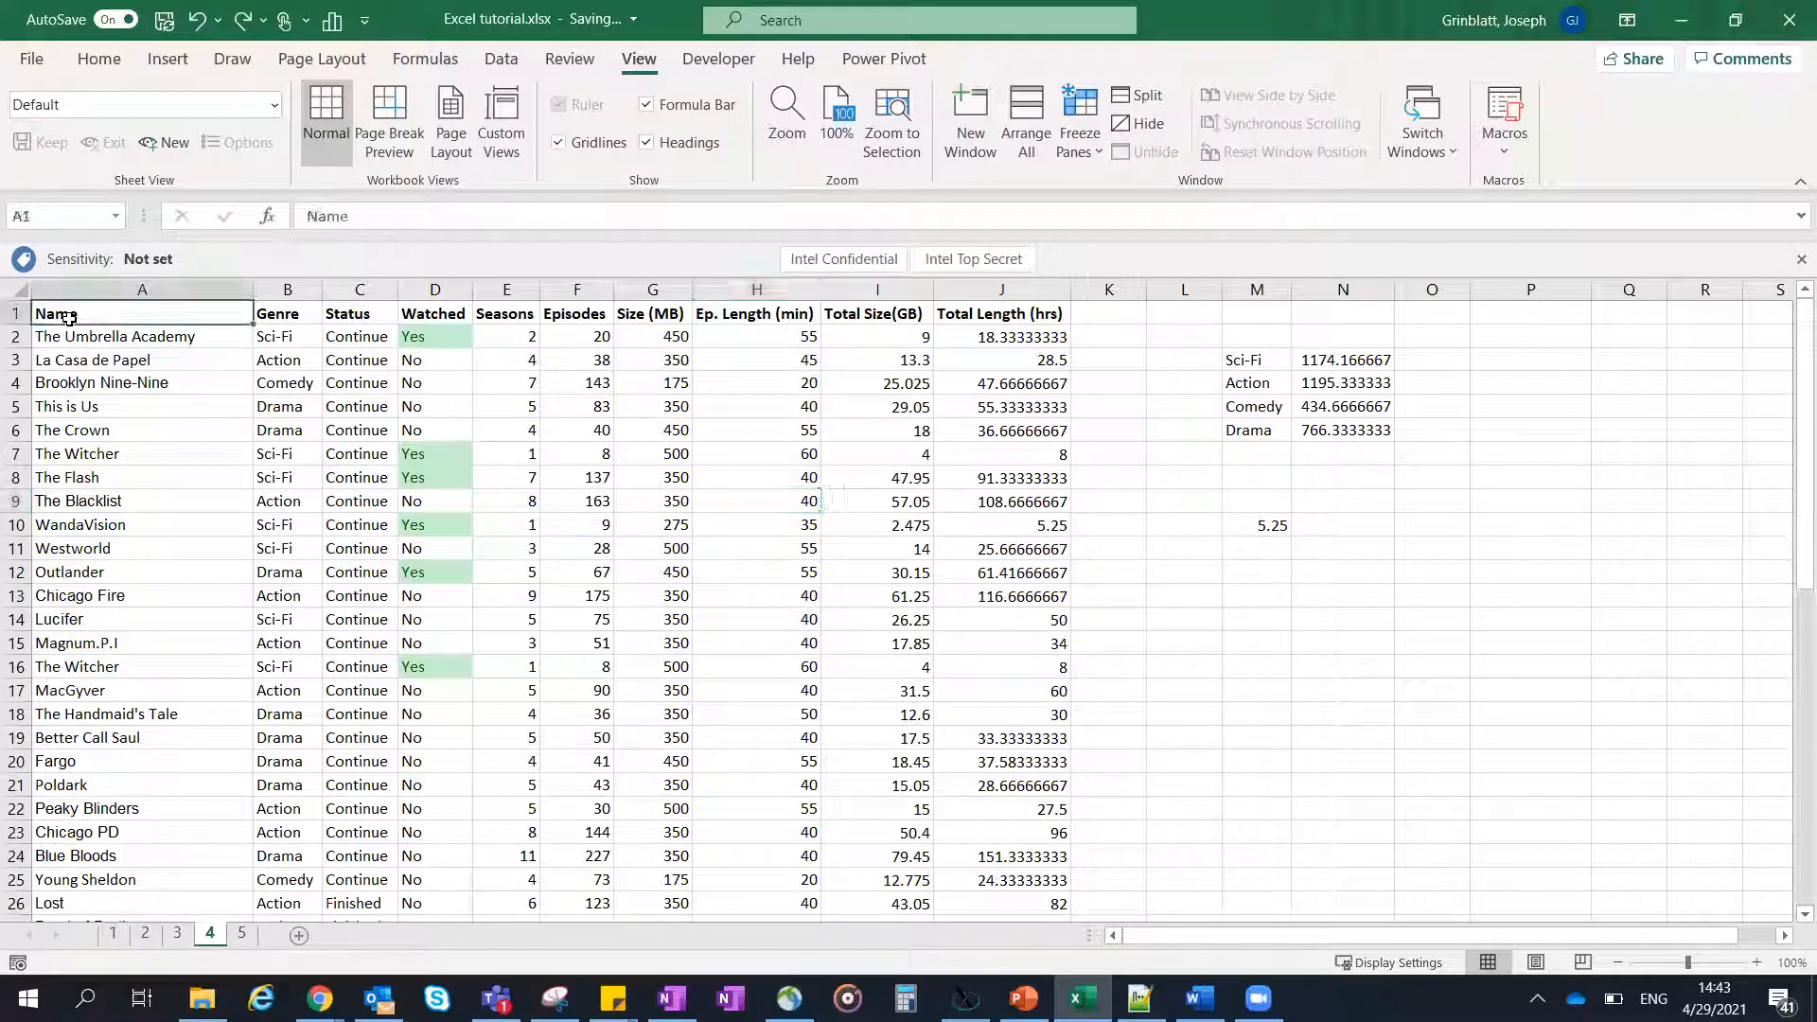
left_click(100, 58)
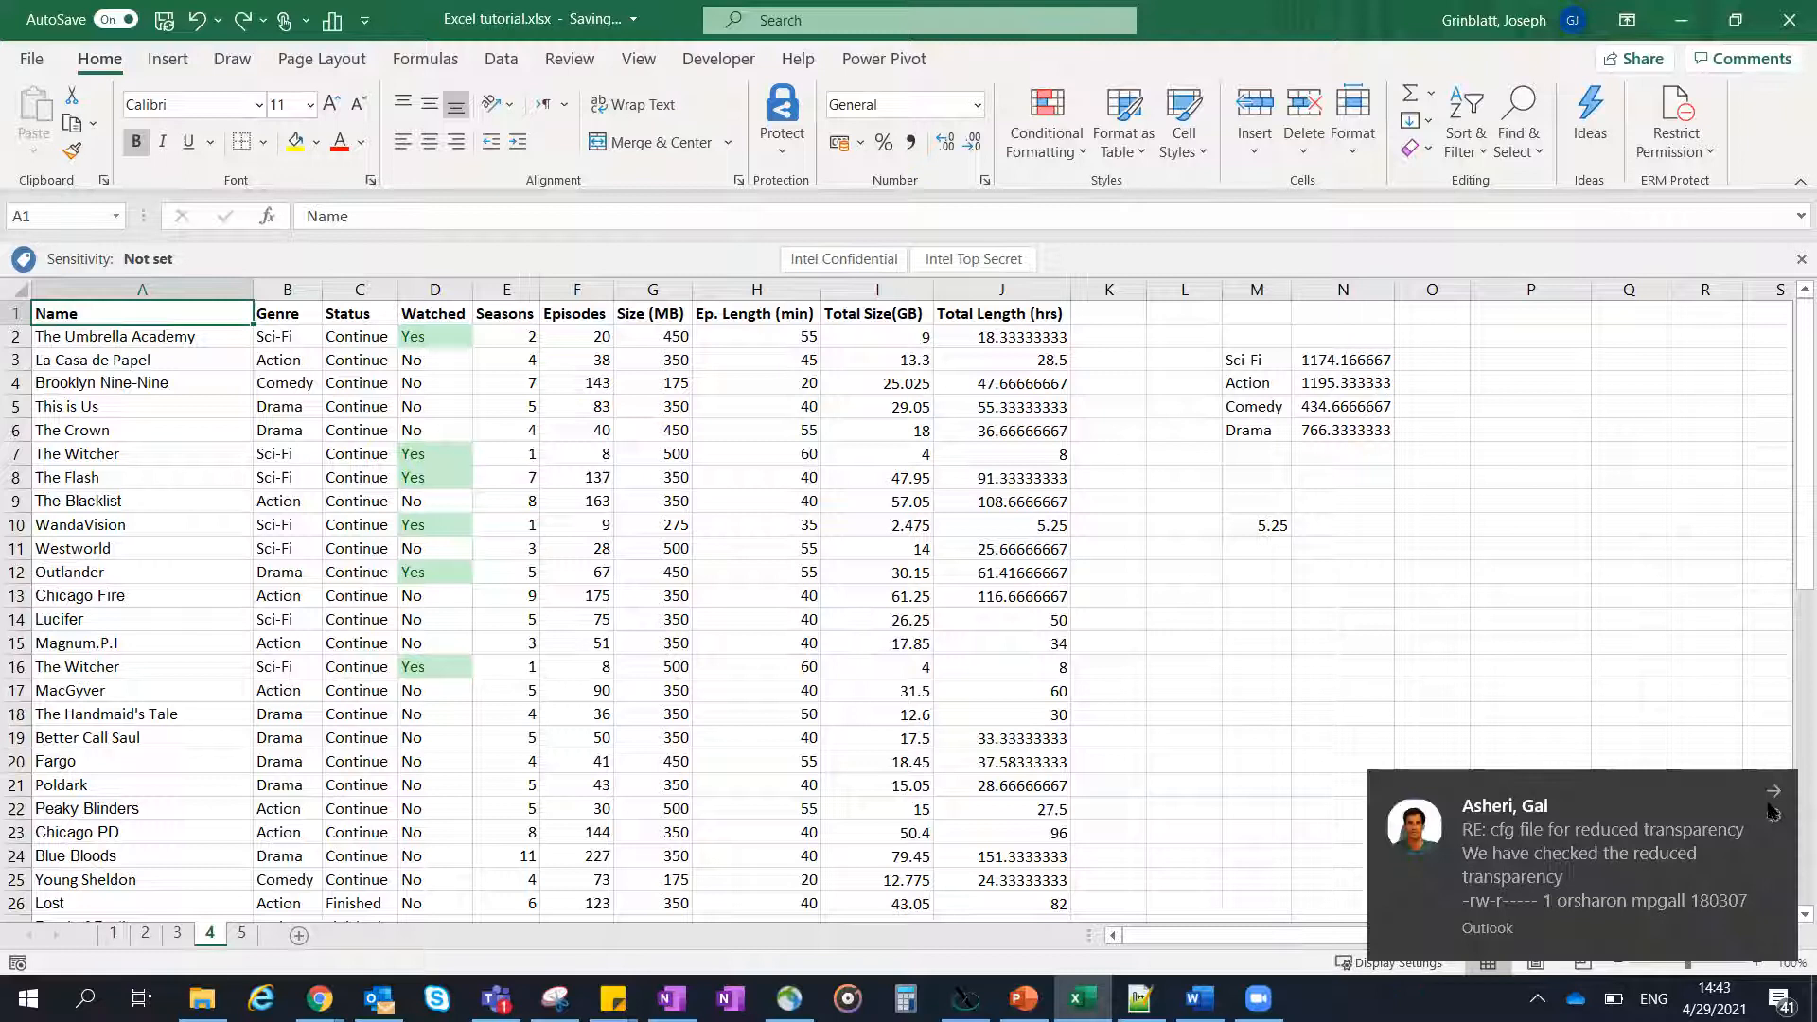
left_click(1773, 791)
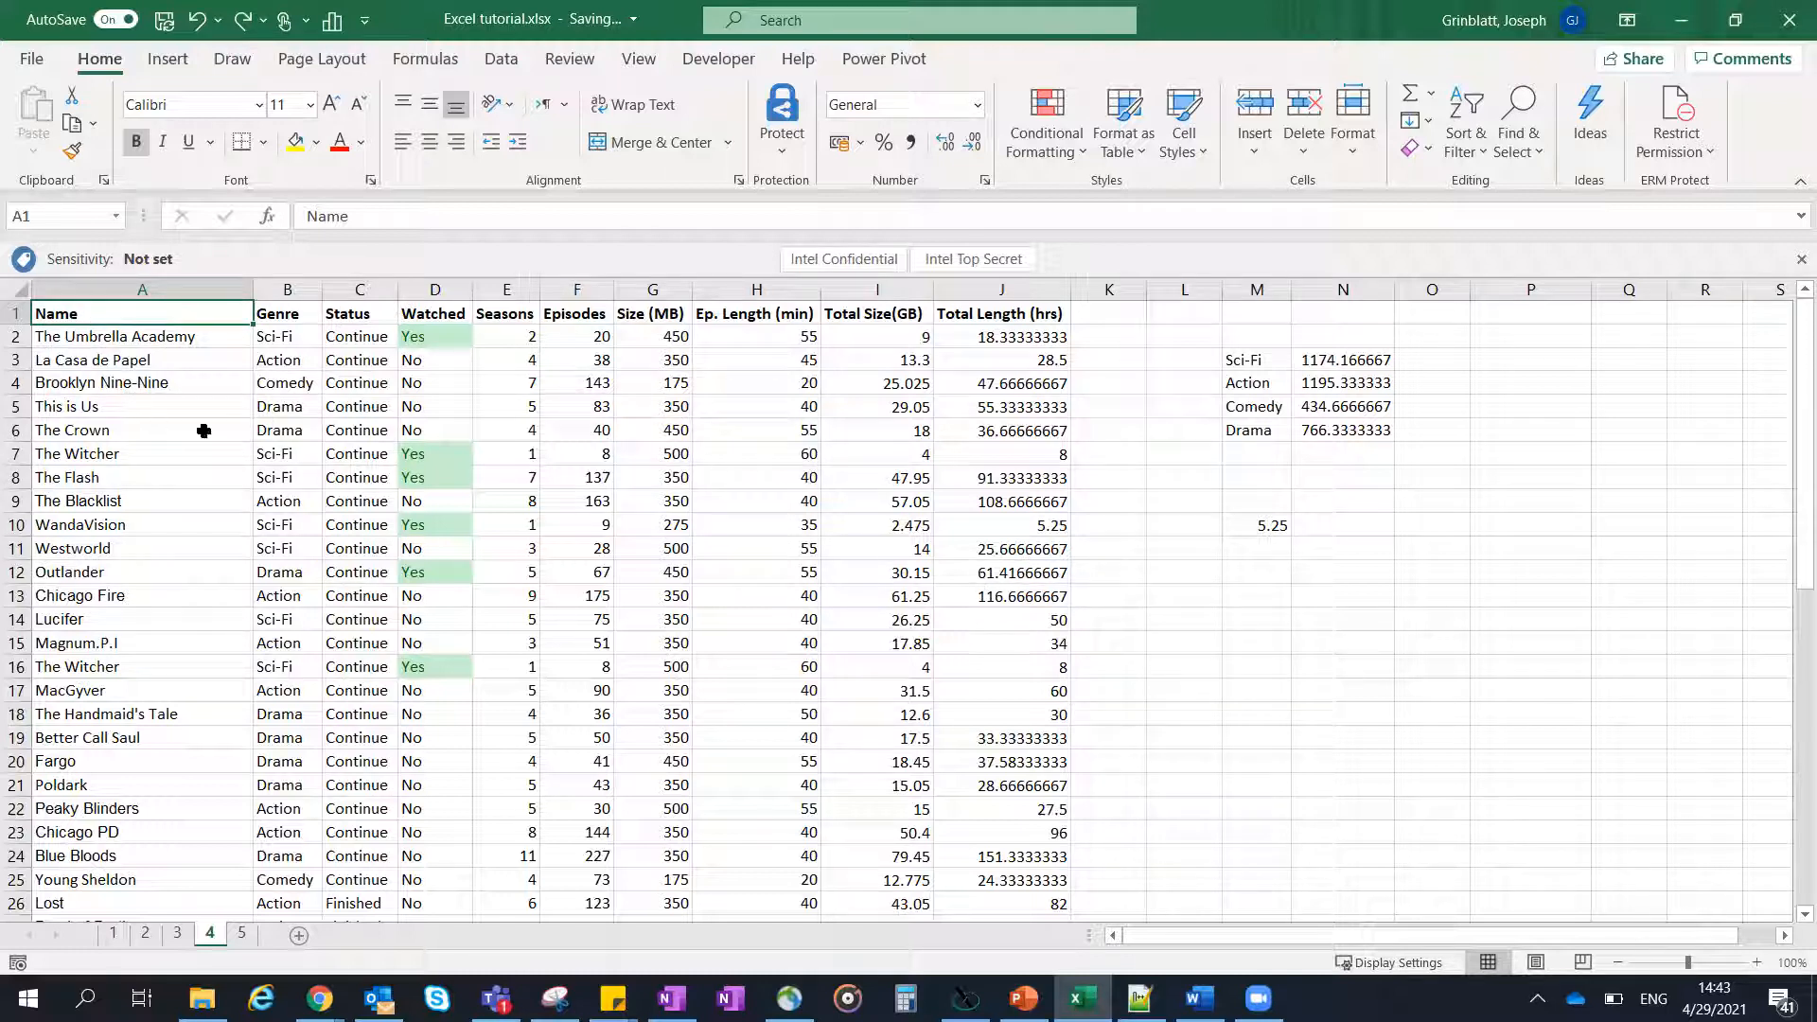
- Select the series data A2:J53 and look over the columns offered for sorting, leaving without sorting
left_click(501, 62)
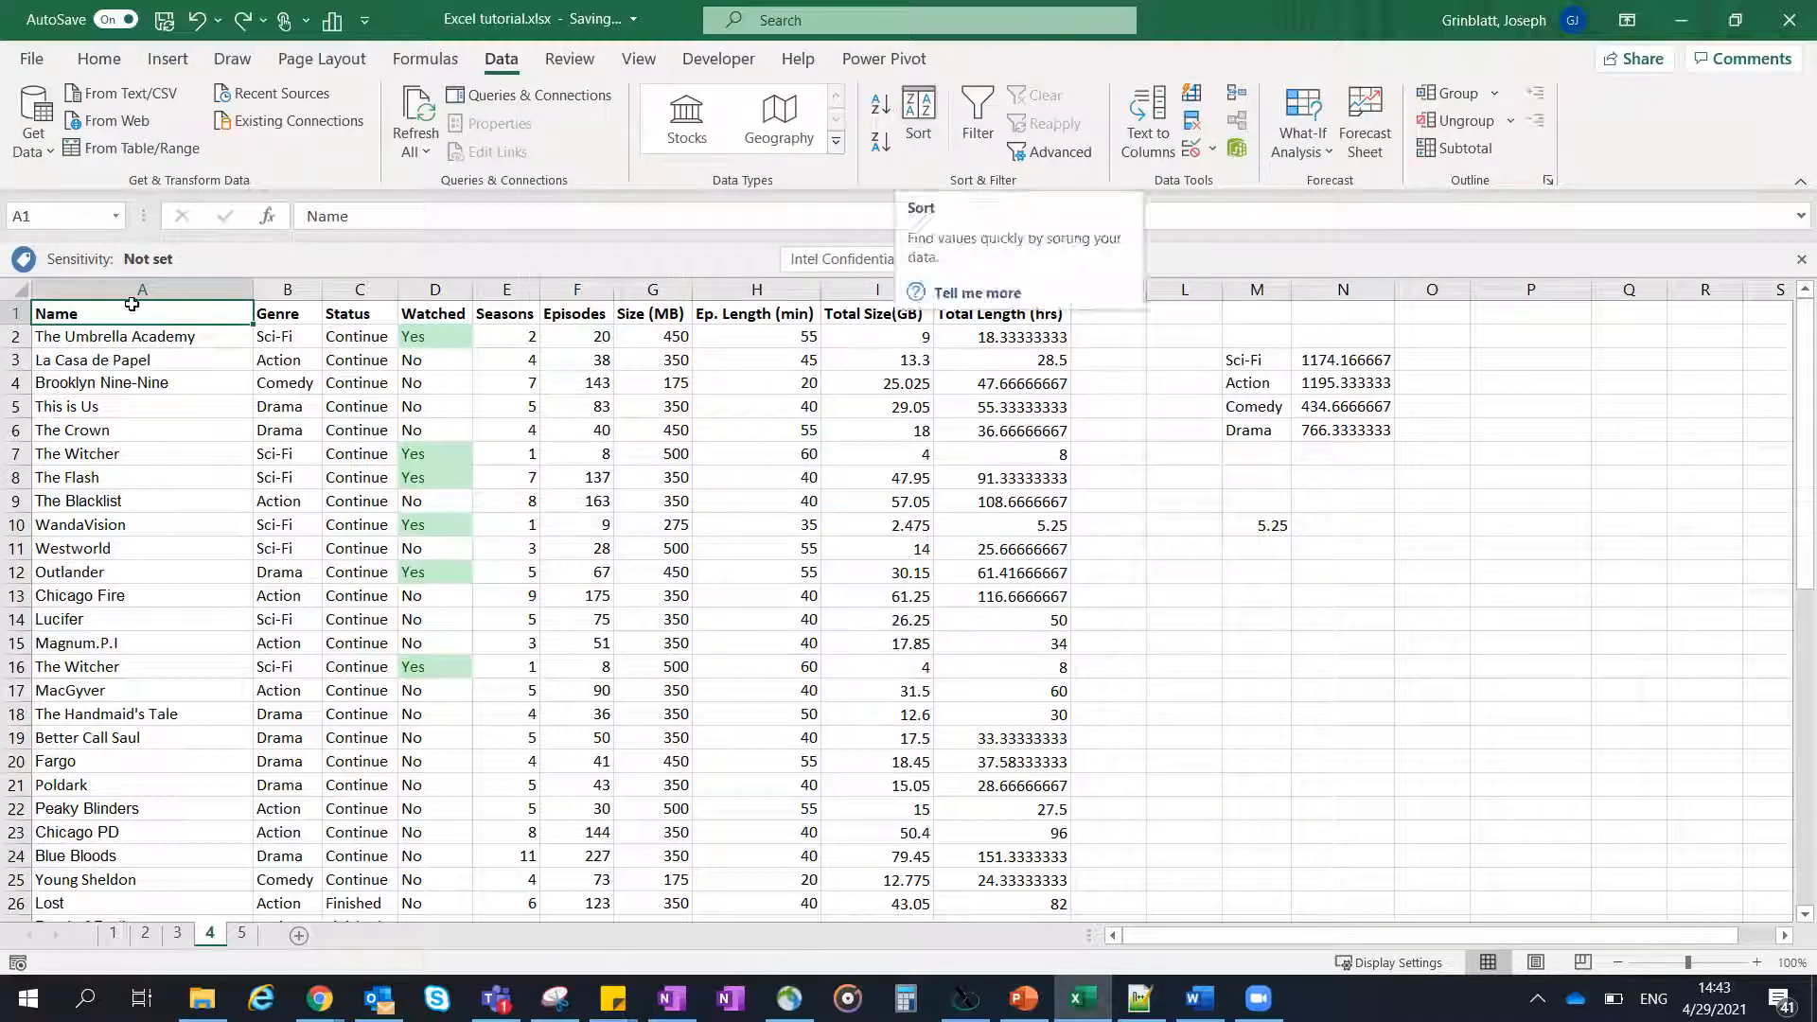
scroll(1031, 711, "down", 12)
left_click(1040, 694, "shift")
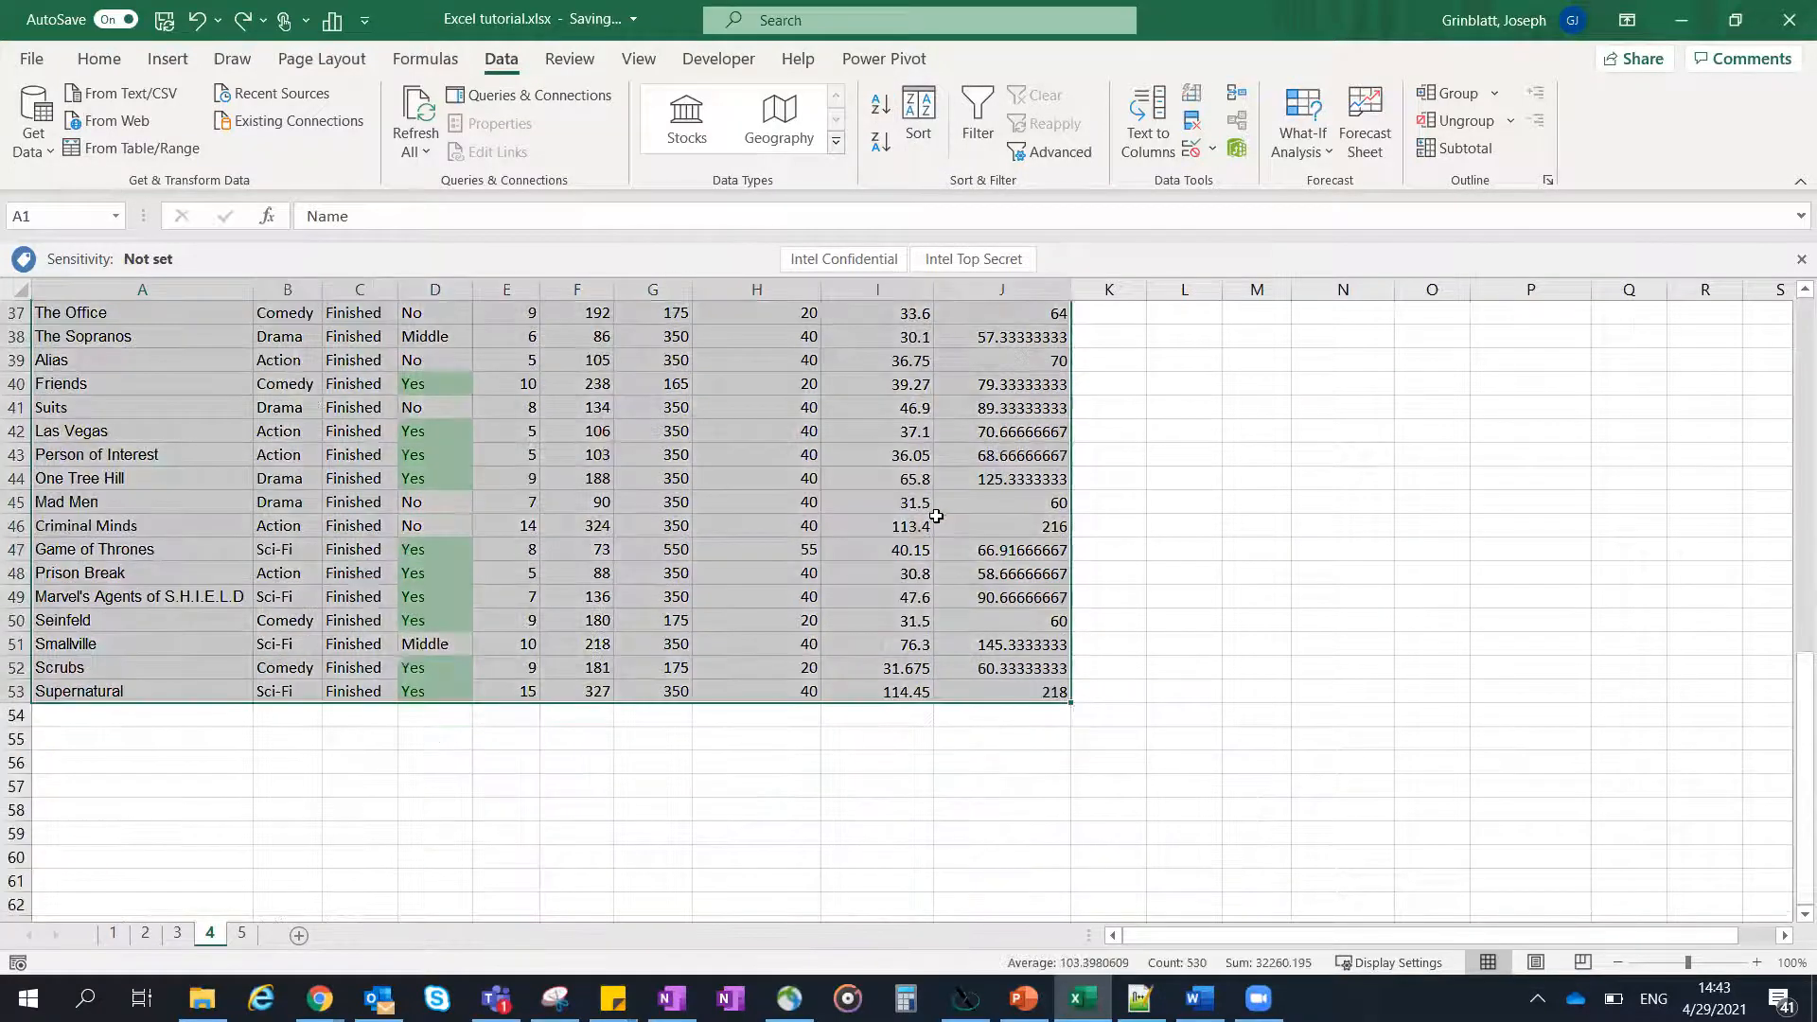
scroll(933, 515, "up", 12)
left_click(906, 149)
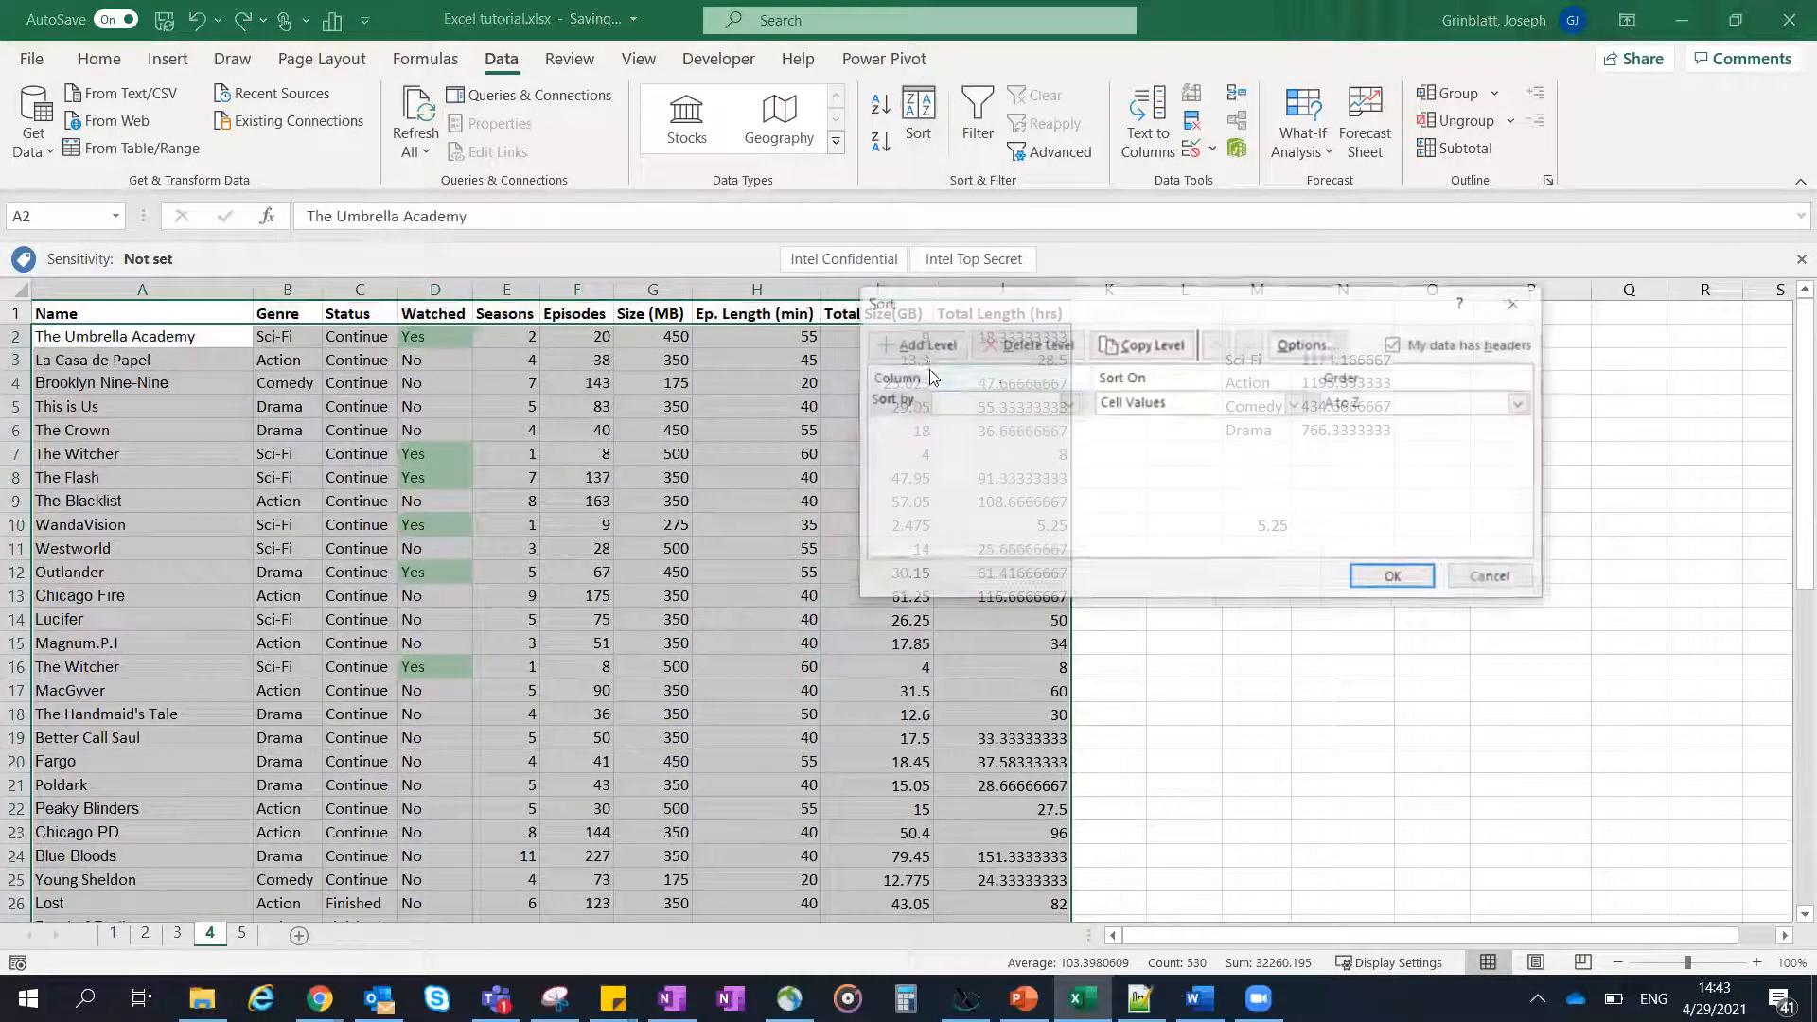
left_click(1070, 404)
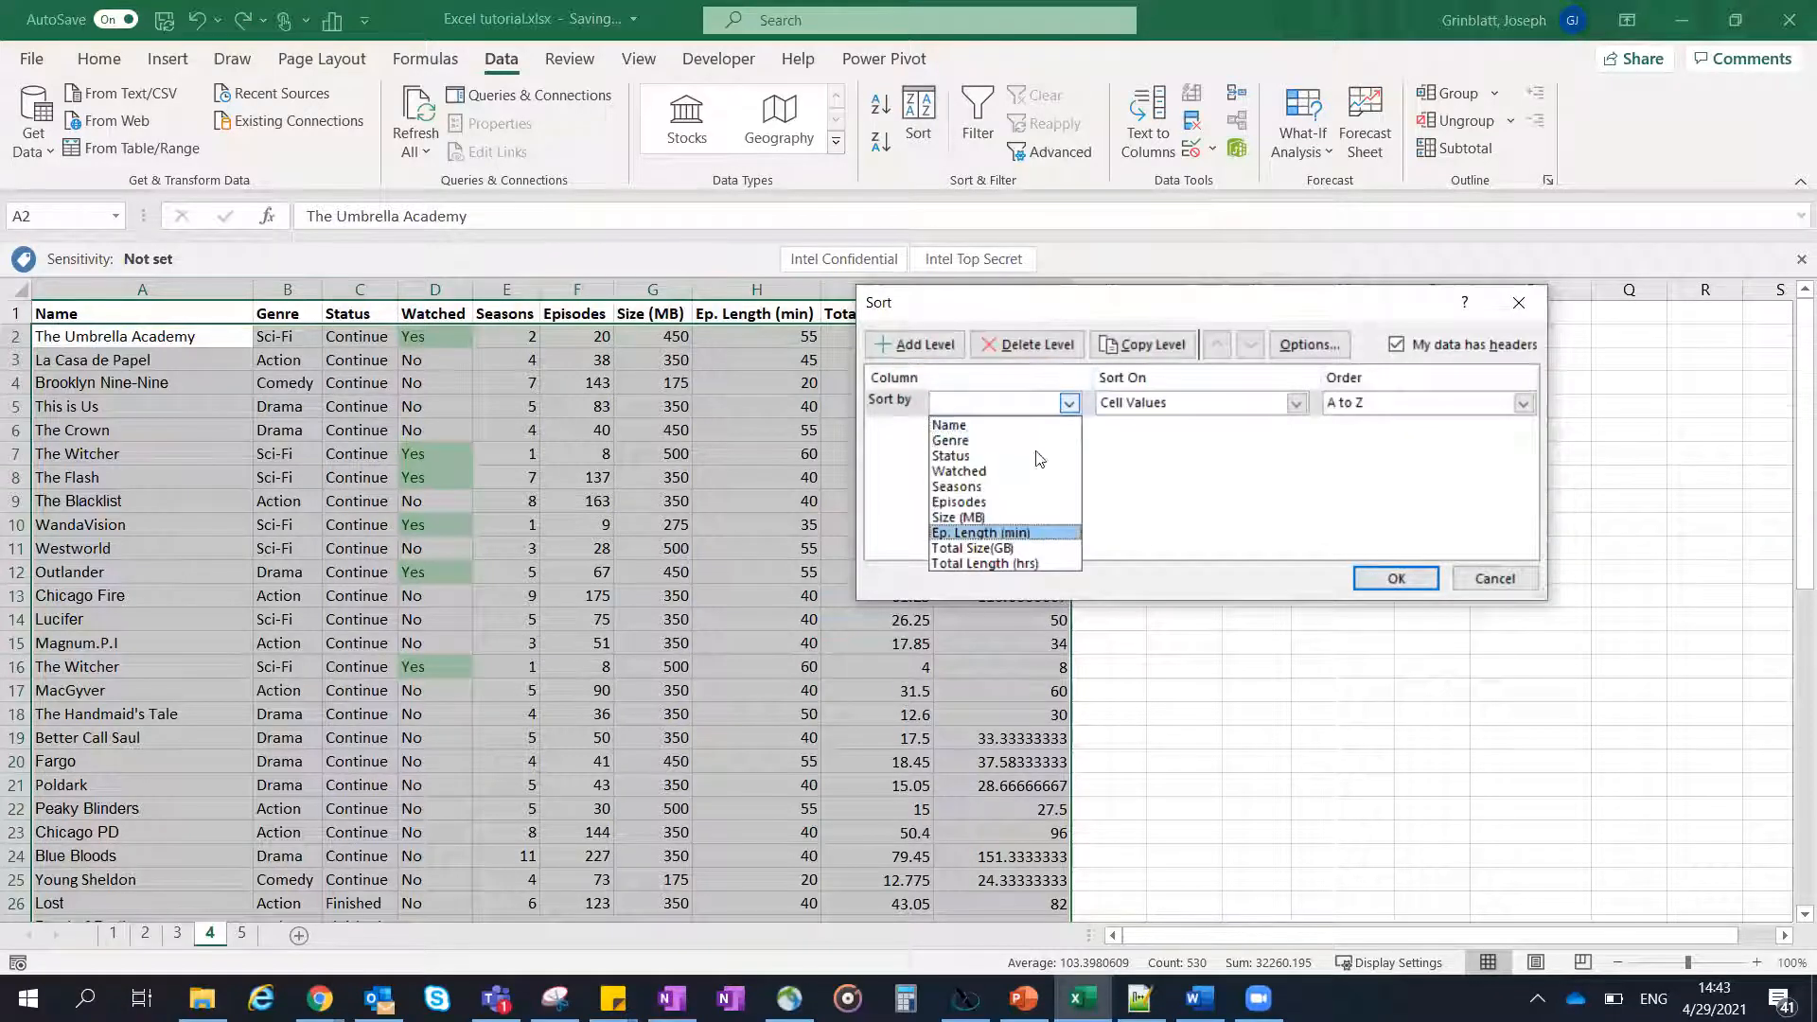
left_click(1514, 591)
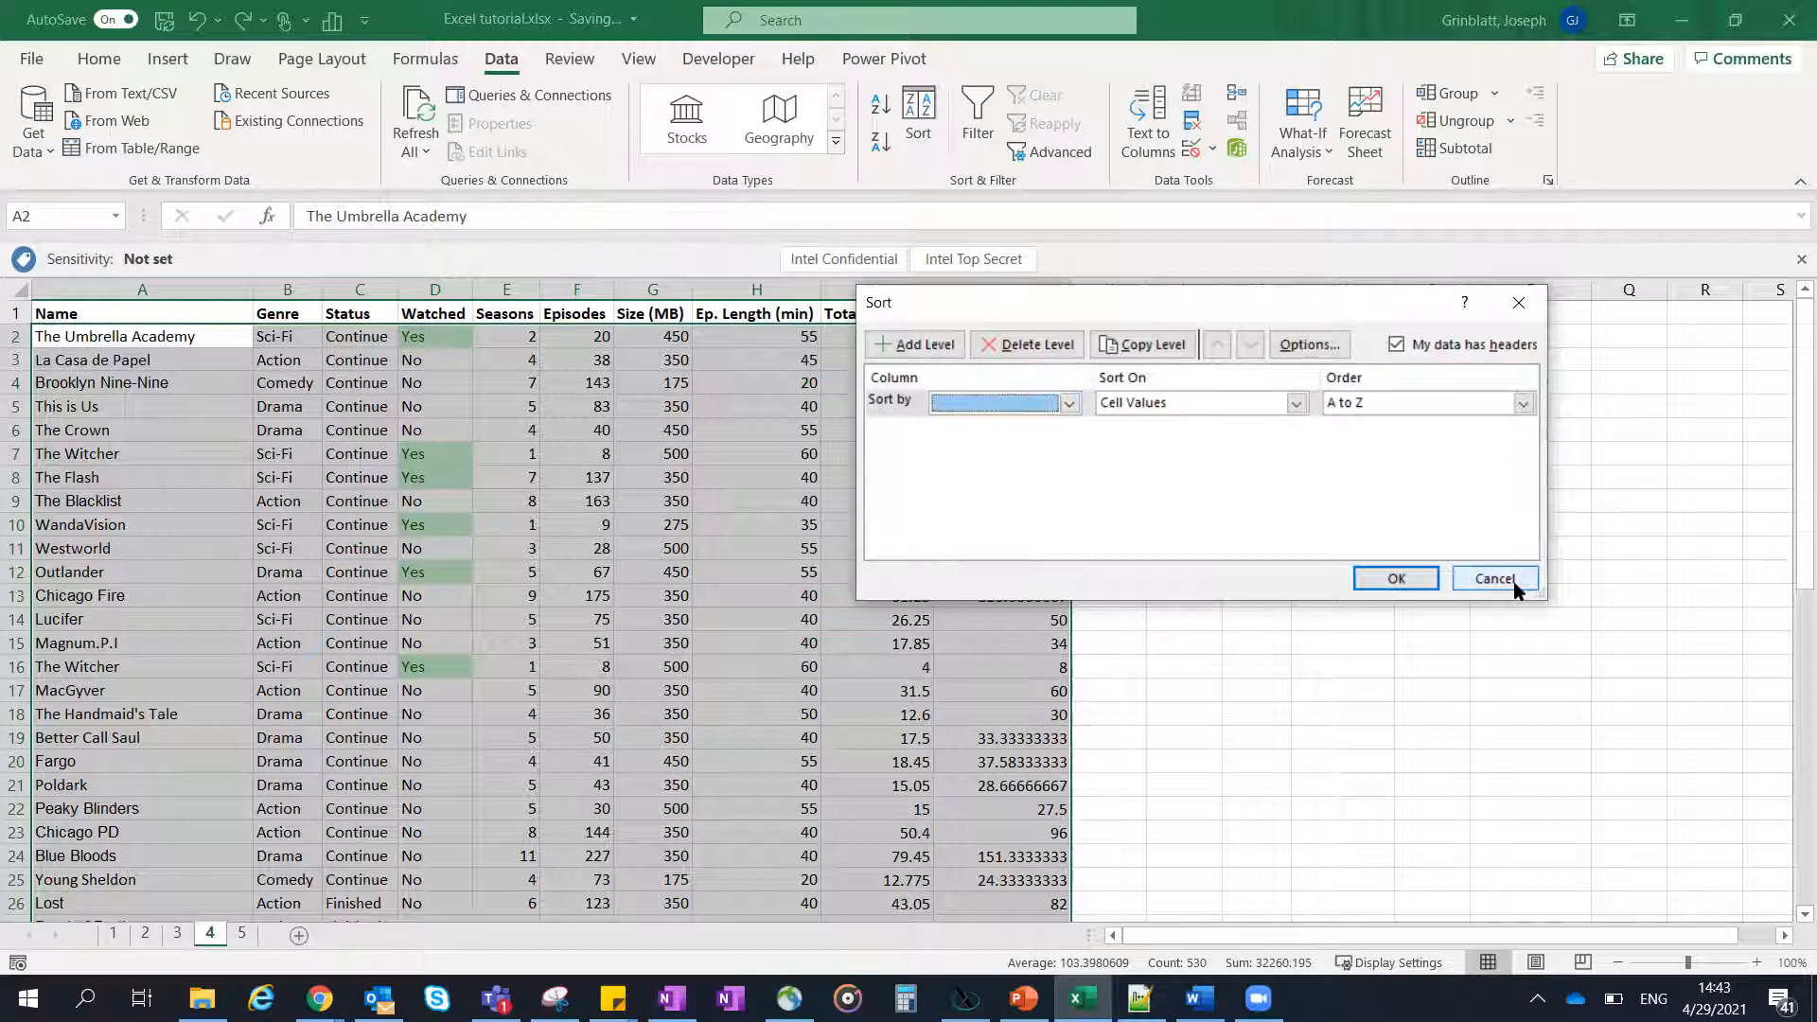
left_click(1494, 578)
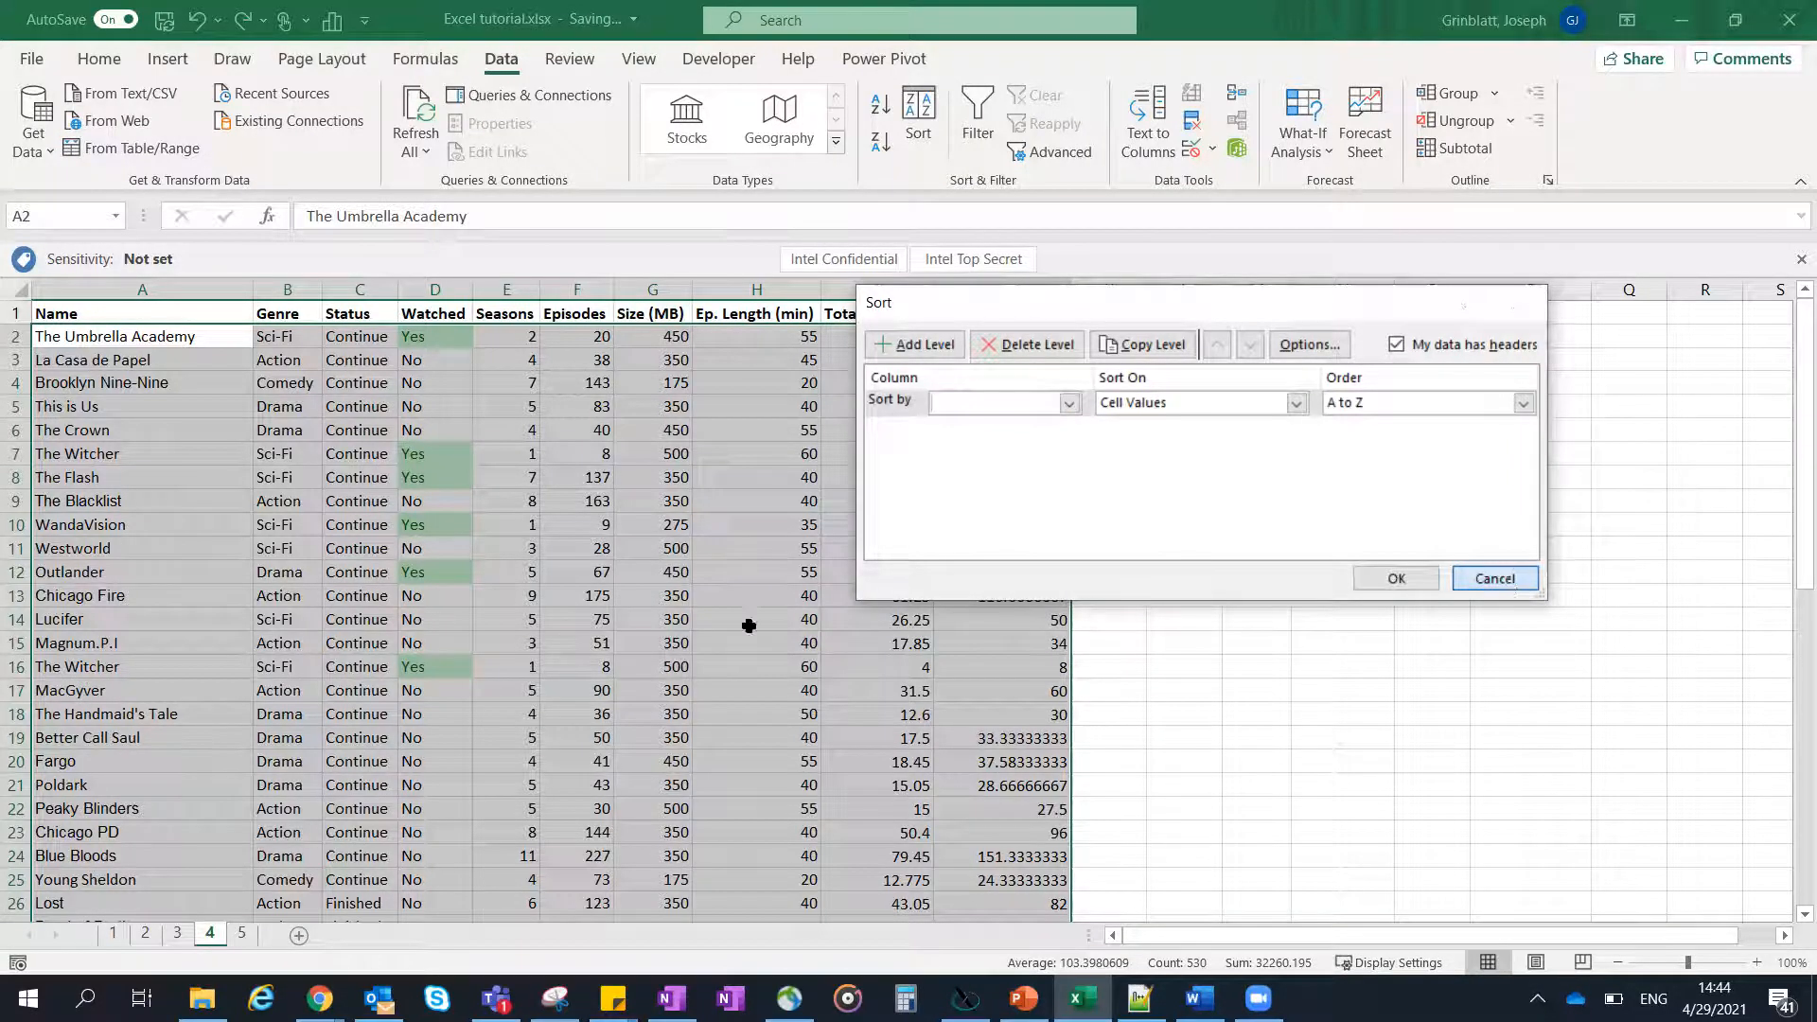
- Add filters to the header row A1:J1 of the series data
left_click(369, 459)
left_click(130, 308)
left_click_drag(129, 308, 975, 310)
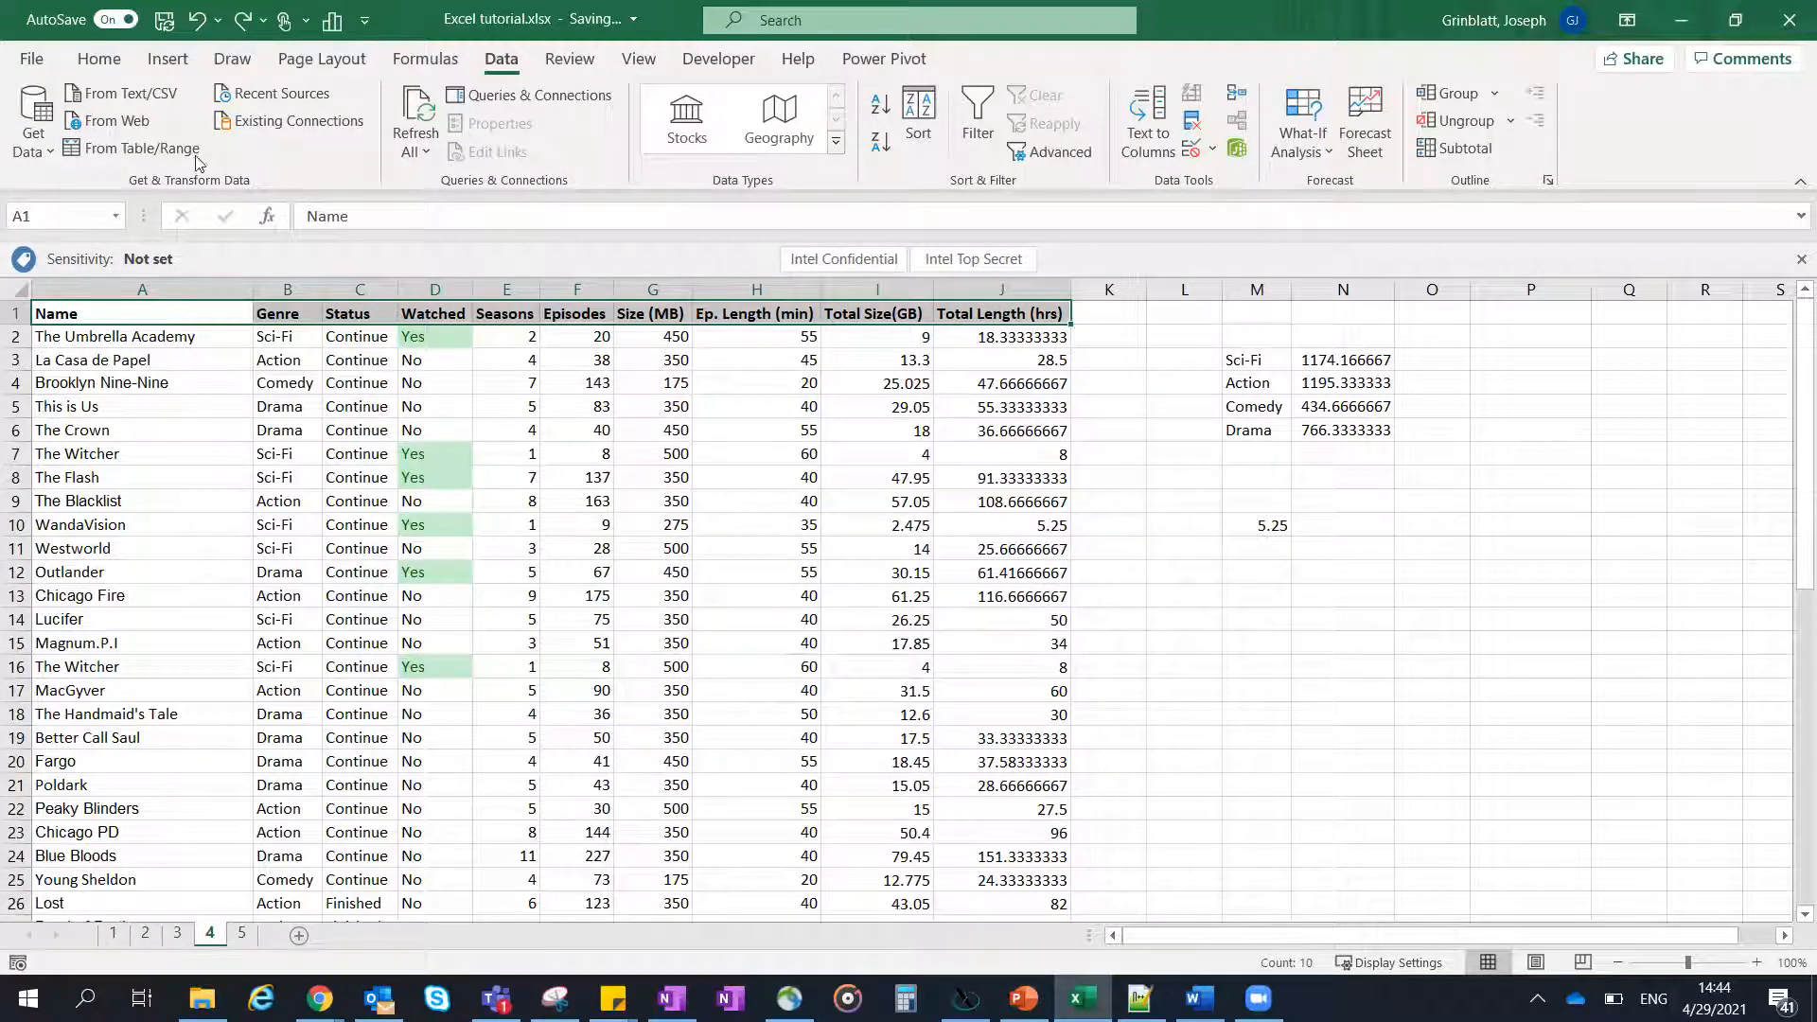
left_click(975, 111)
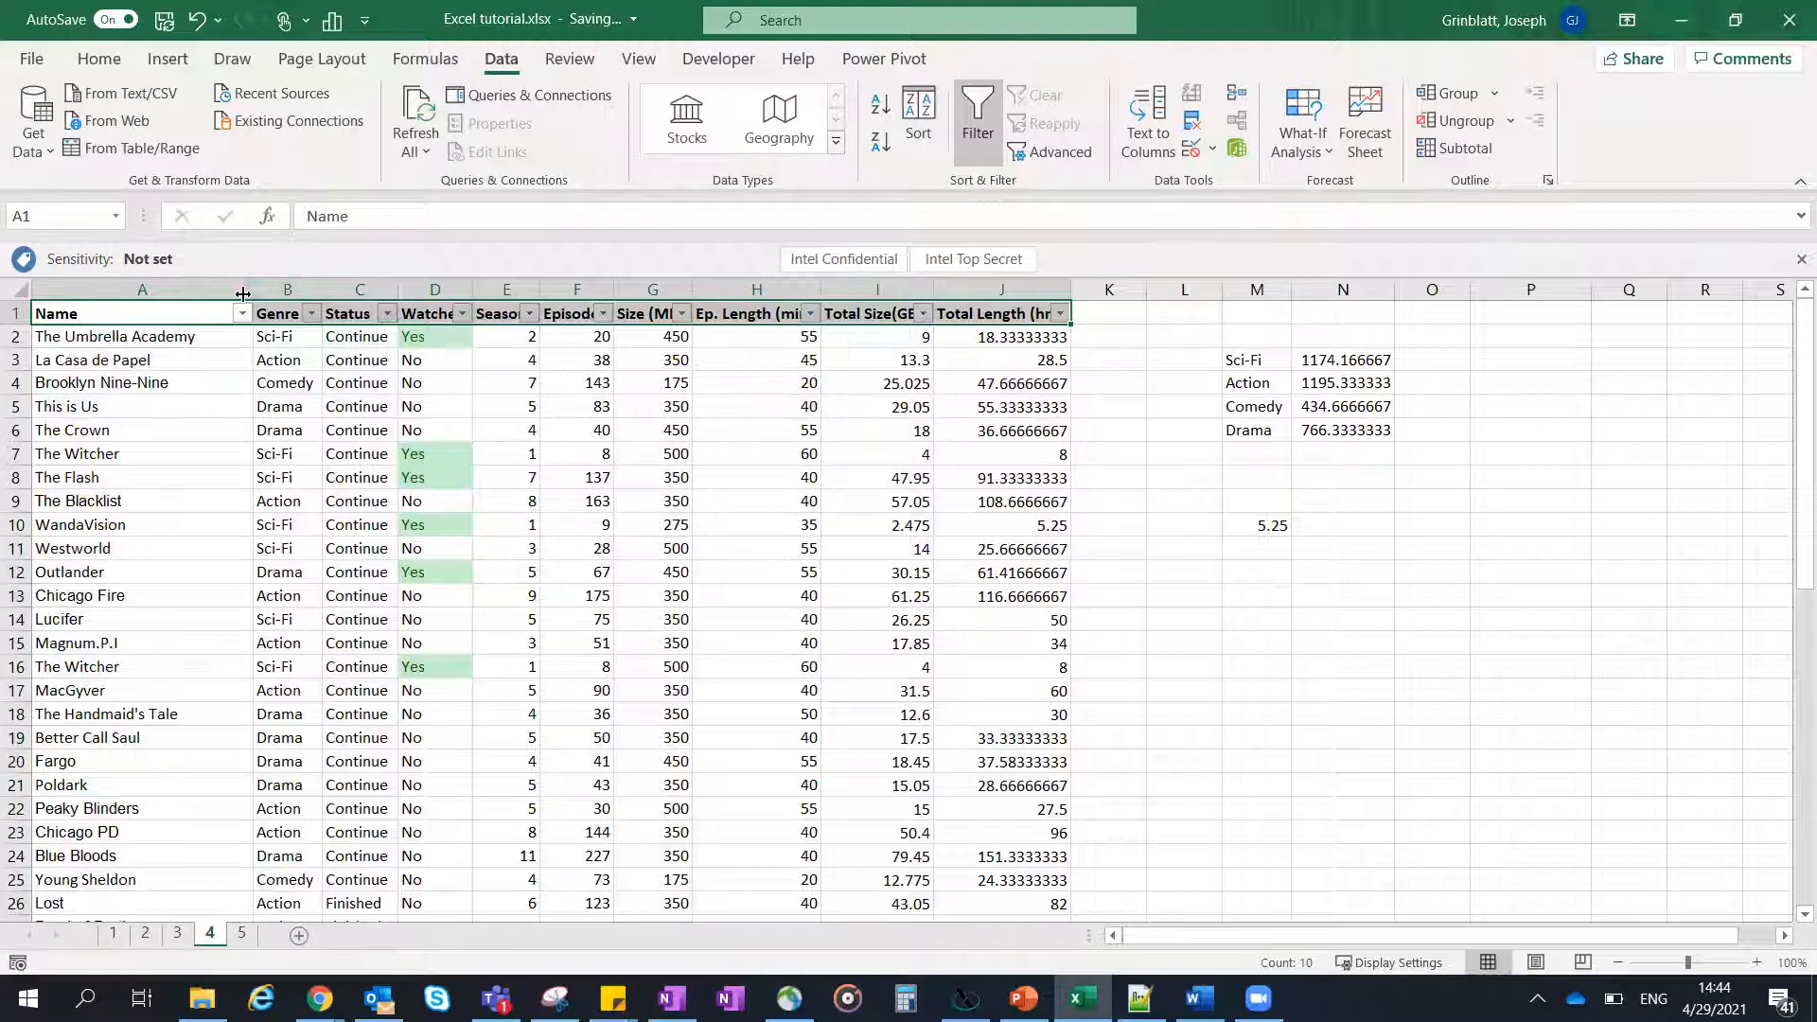
- Autofit the width of all columns on the worksheet
left_click(18, 291)
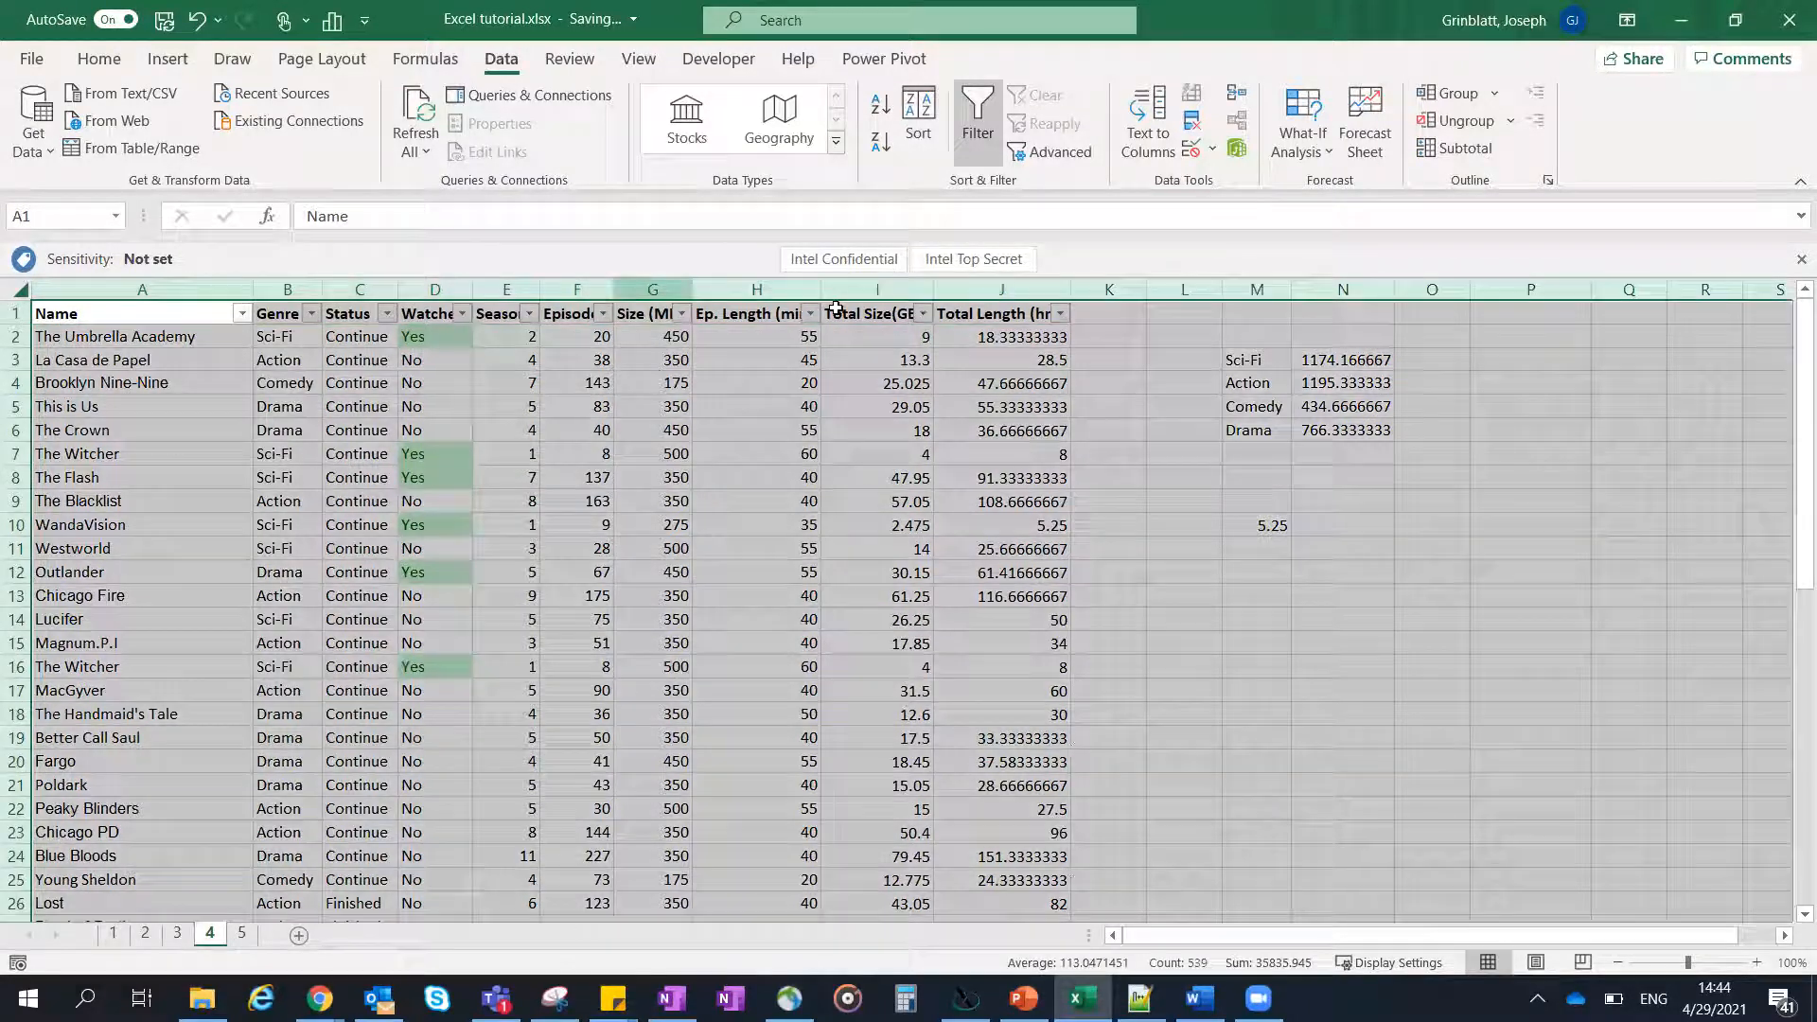
double_click(617, 289)
left_click(730, 430)
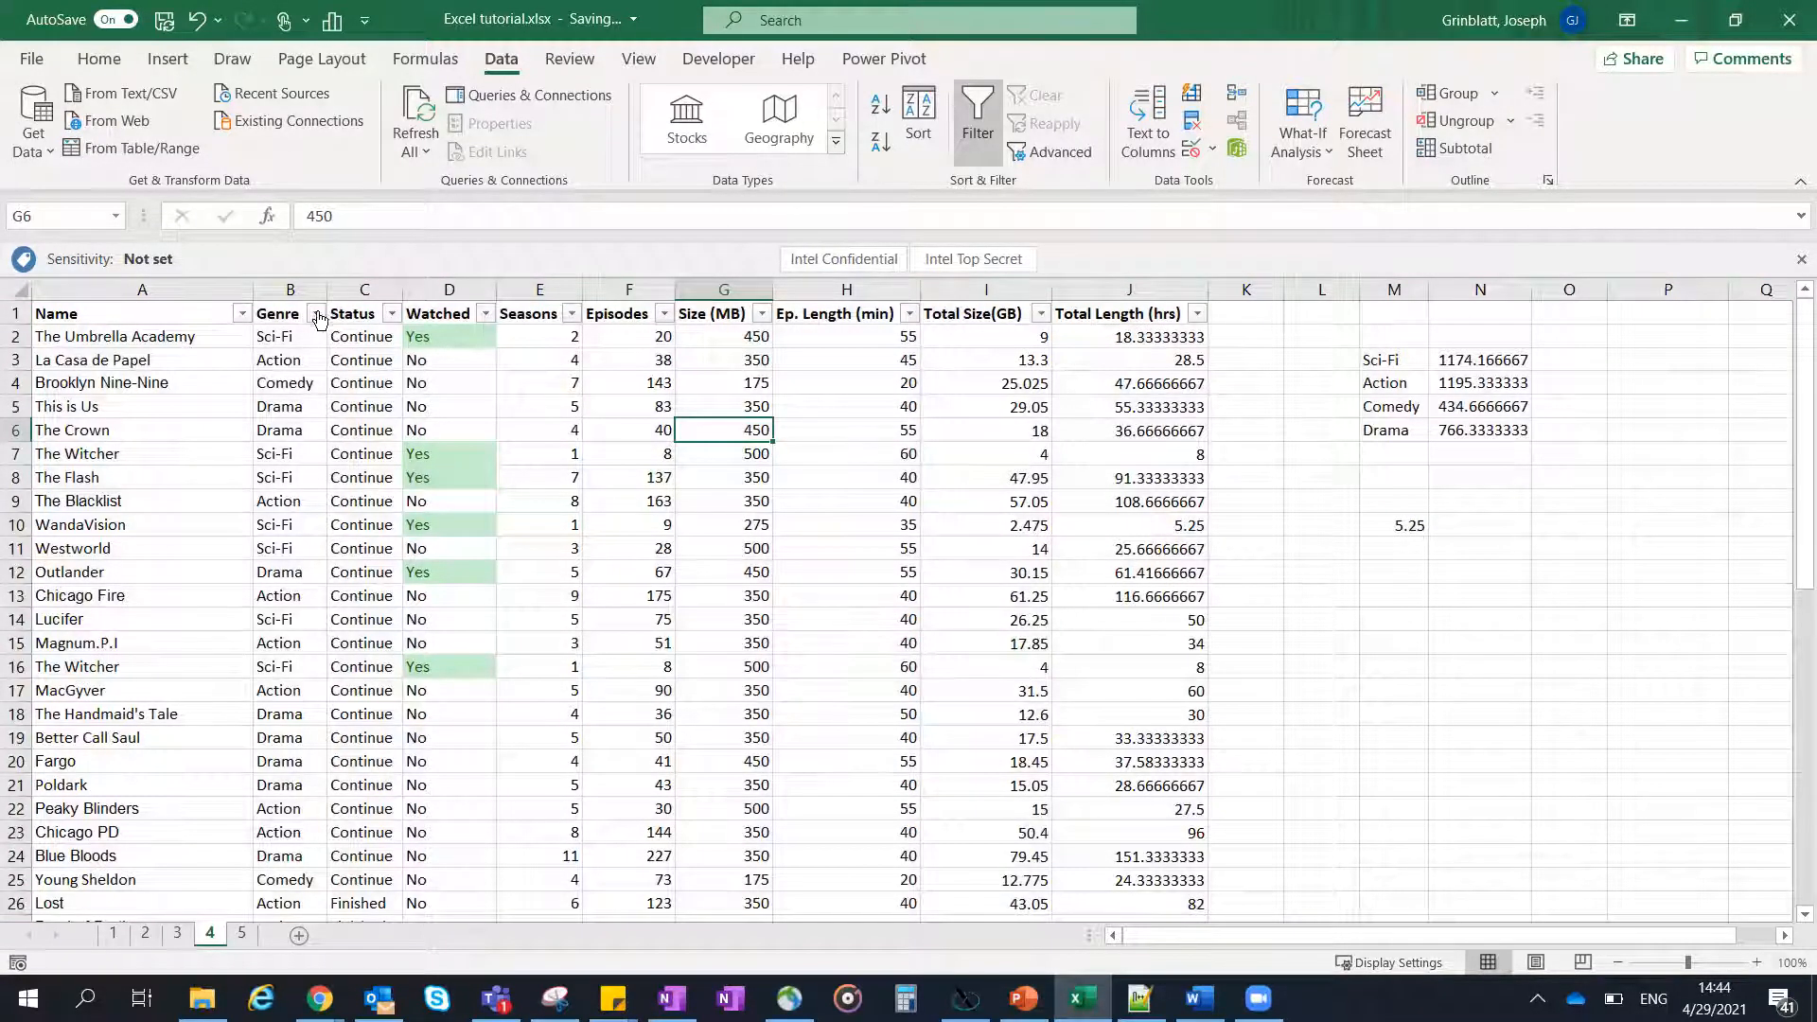
- Sort the series data by Seasons from smallest to largest, leaving the Seasons filter values unchanged
left_click(574, 315)
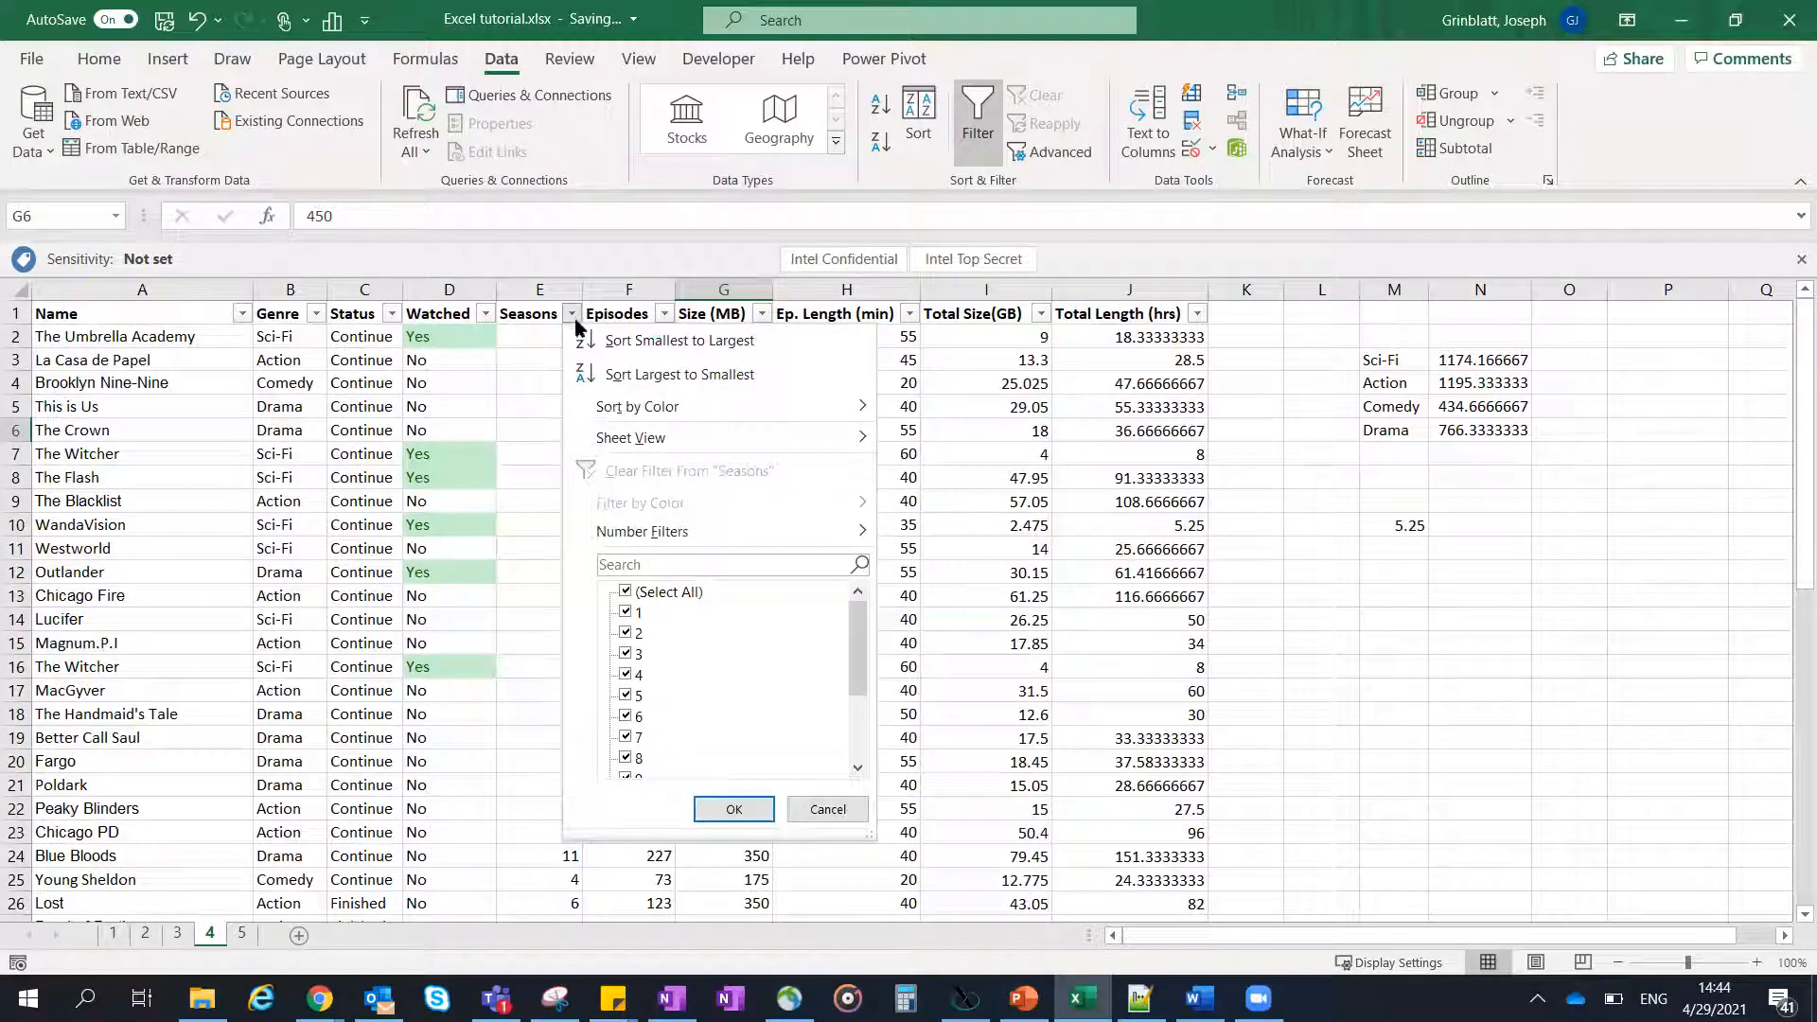
left_click(649, 342)
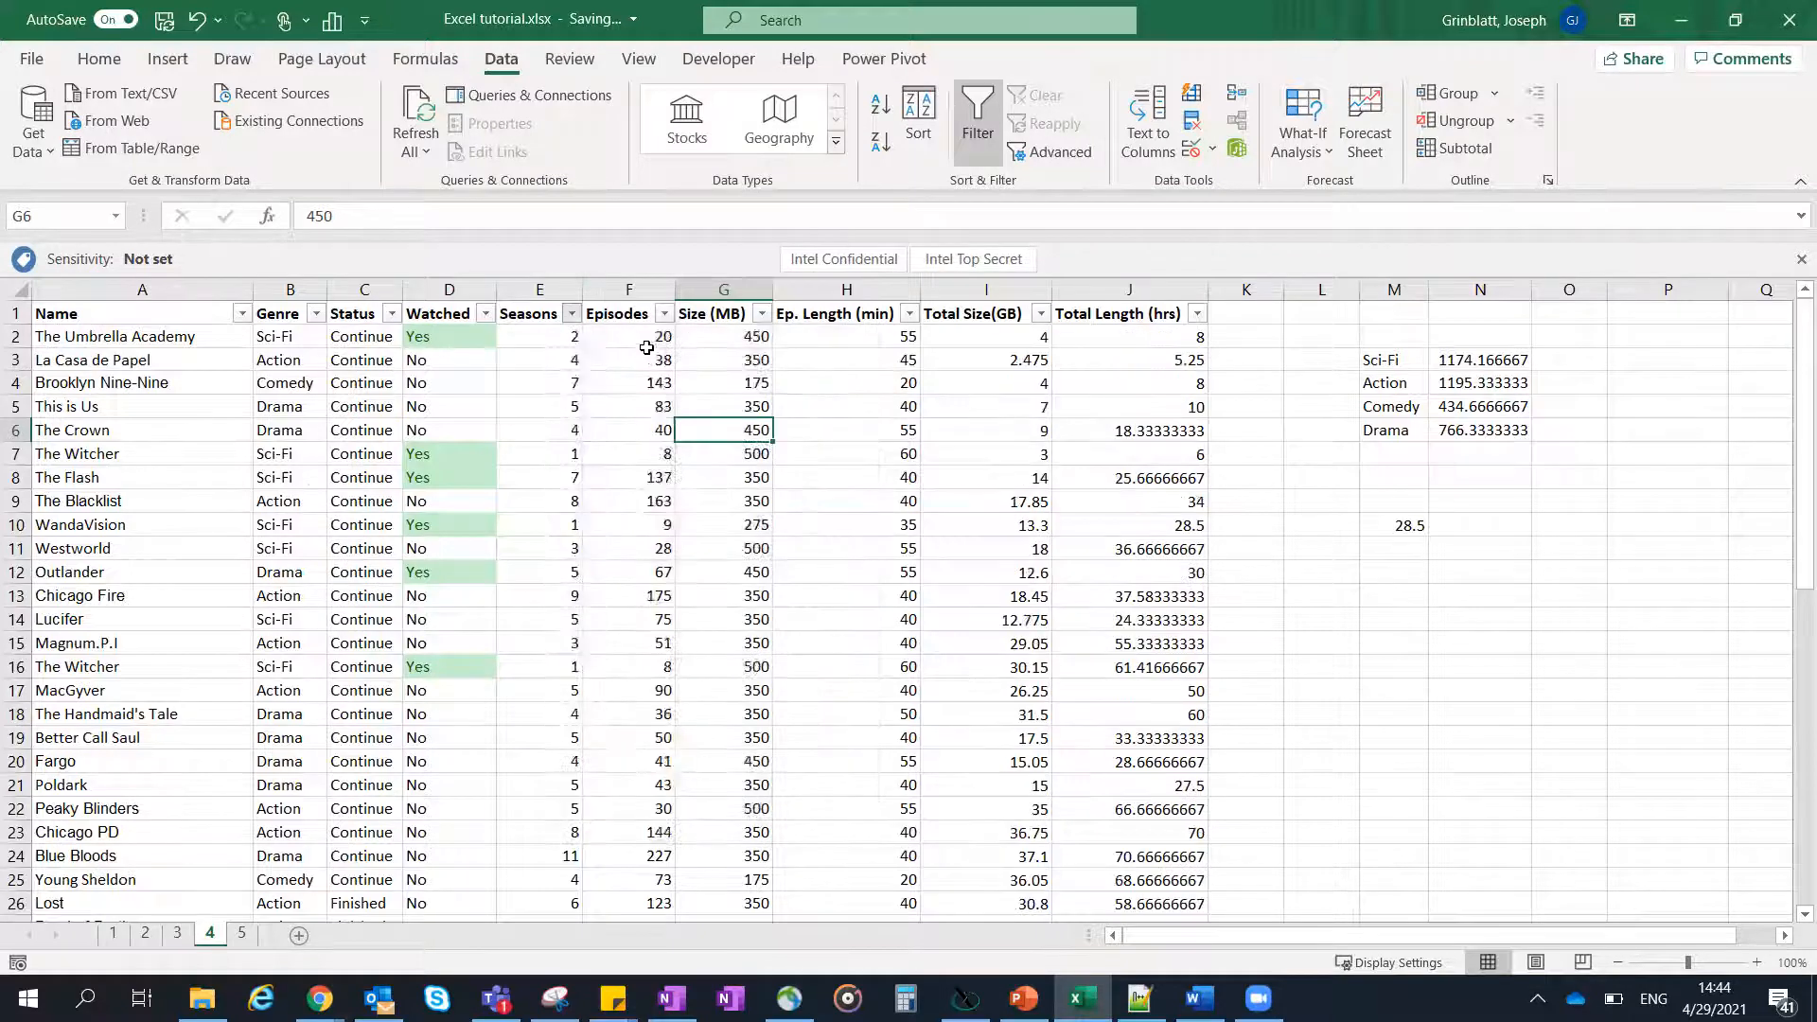
left_click(572, 316)
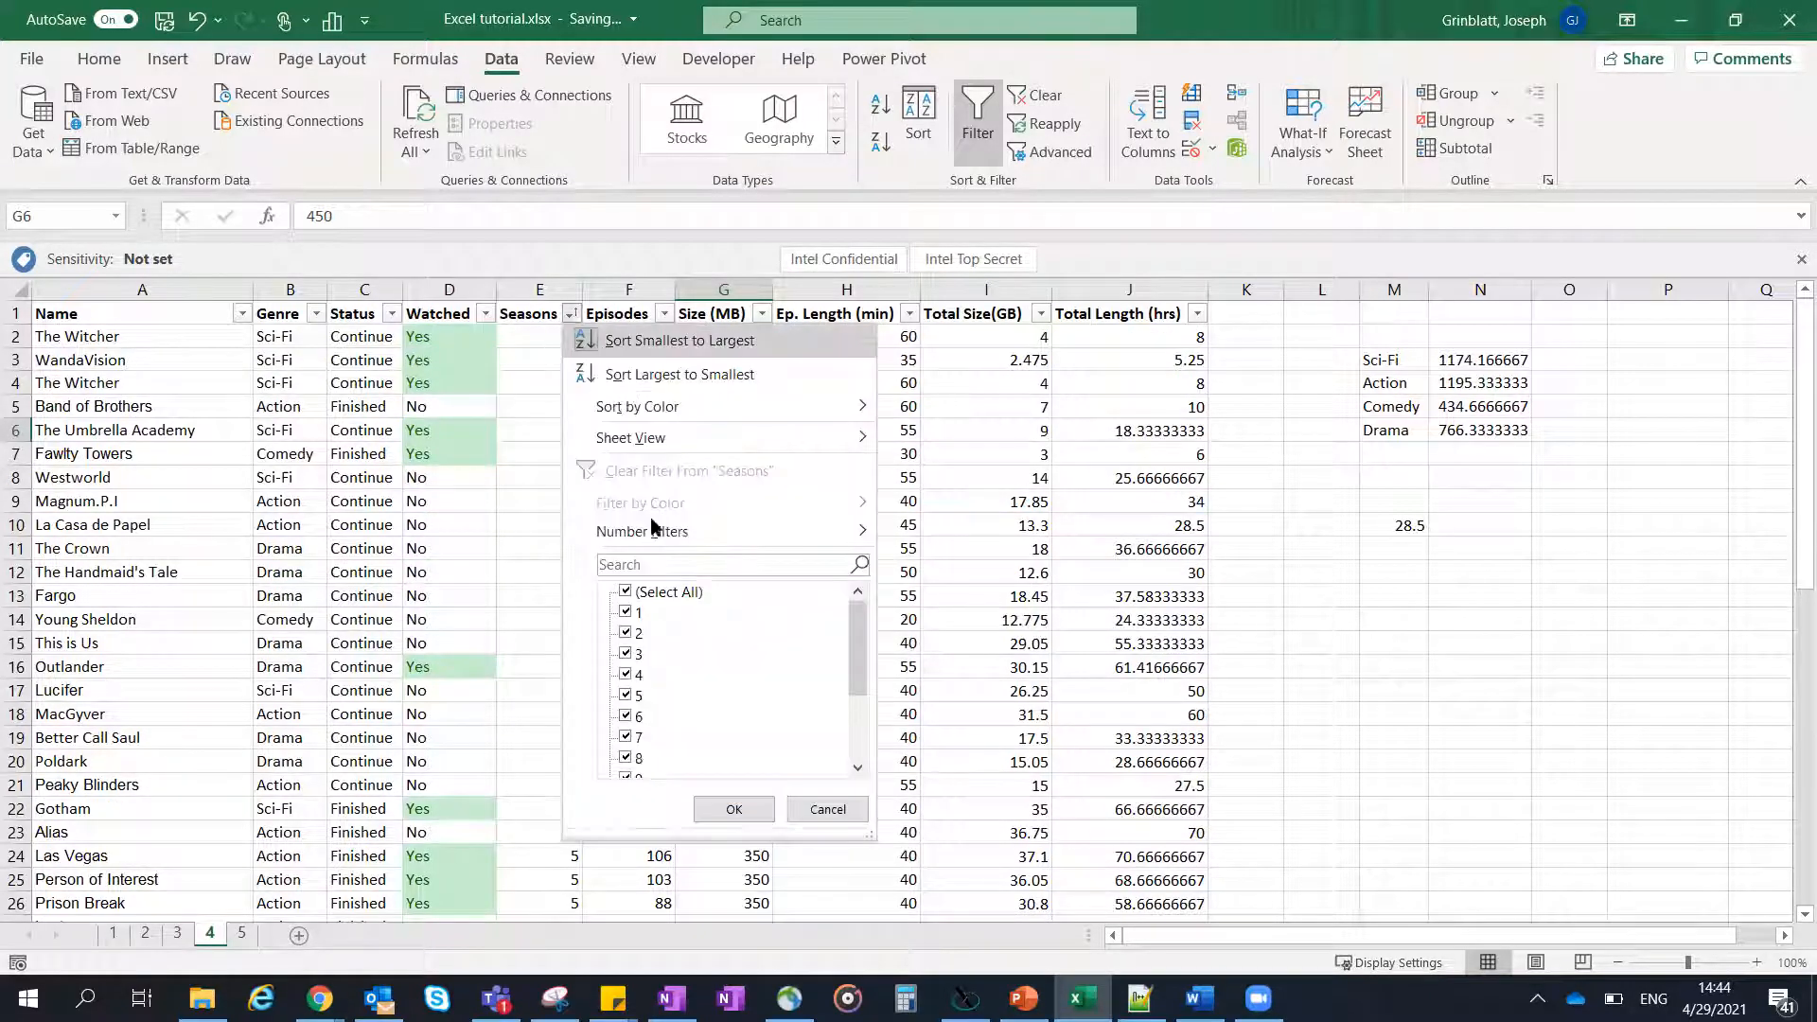
left_click(827, 809)
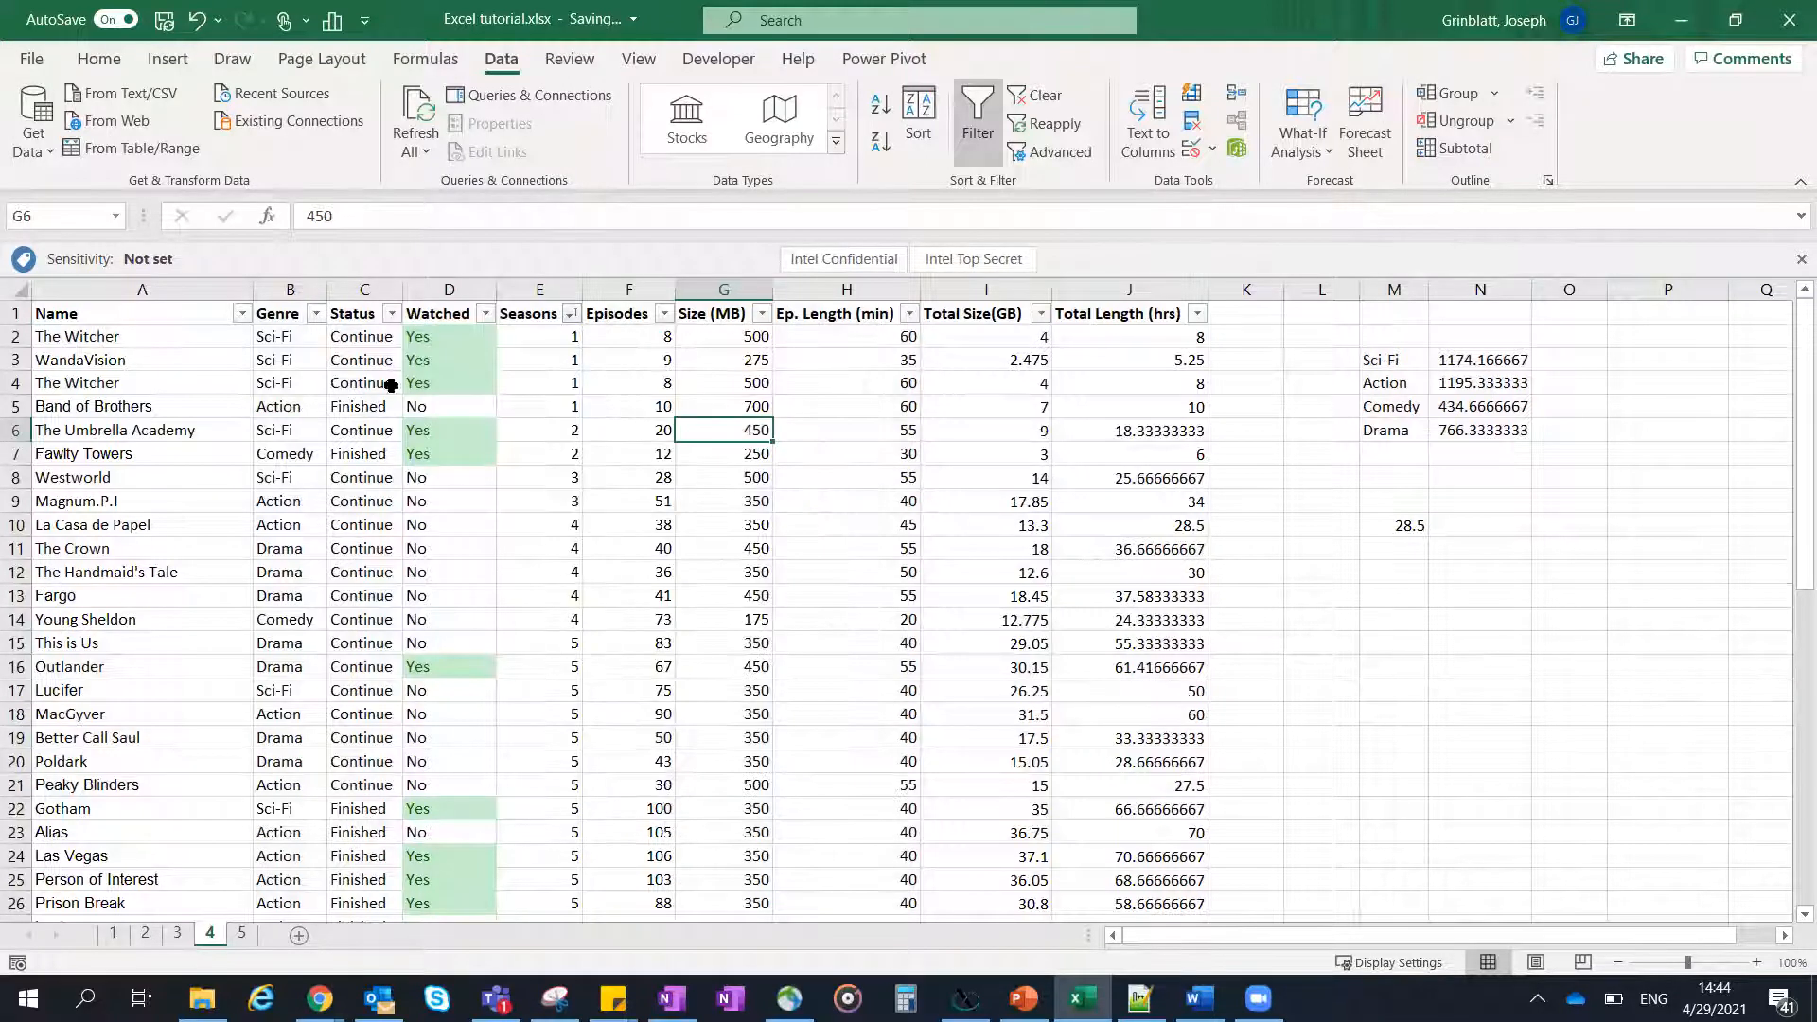
- Filter the Genre column to show only Action series, excluding Comedy, Drama and Sci-Fi
left_click(316, 315)
left_click(391, 633)
left_click(390, 655)
left_click(390, 675)
left_click(478, 809)
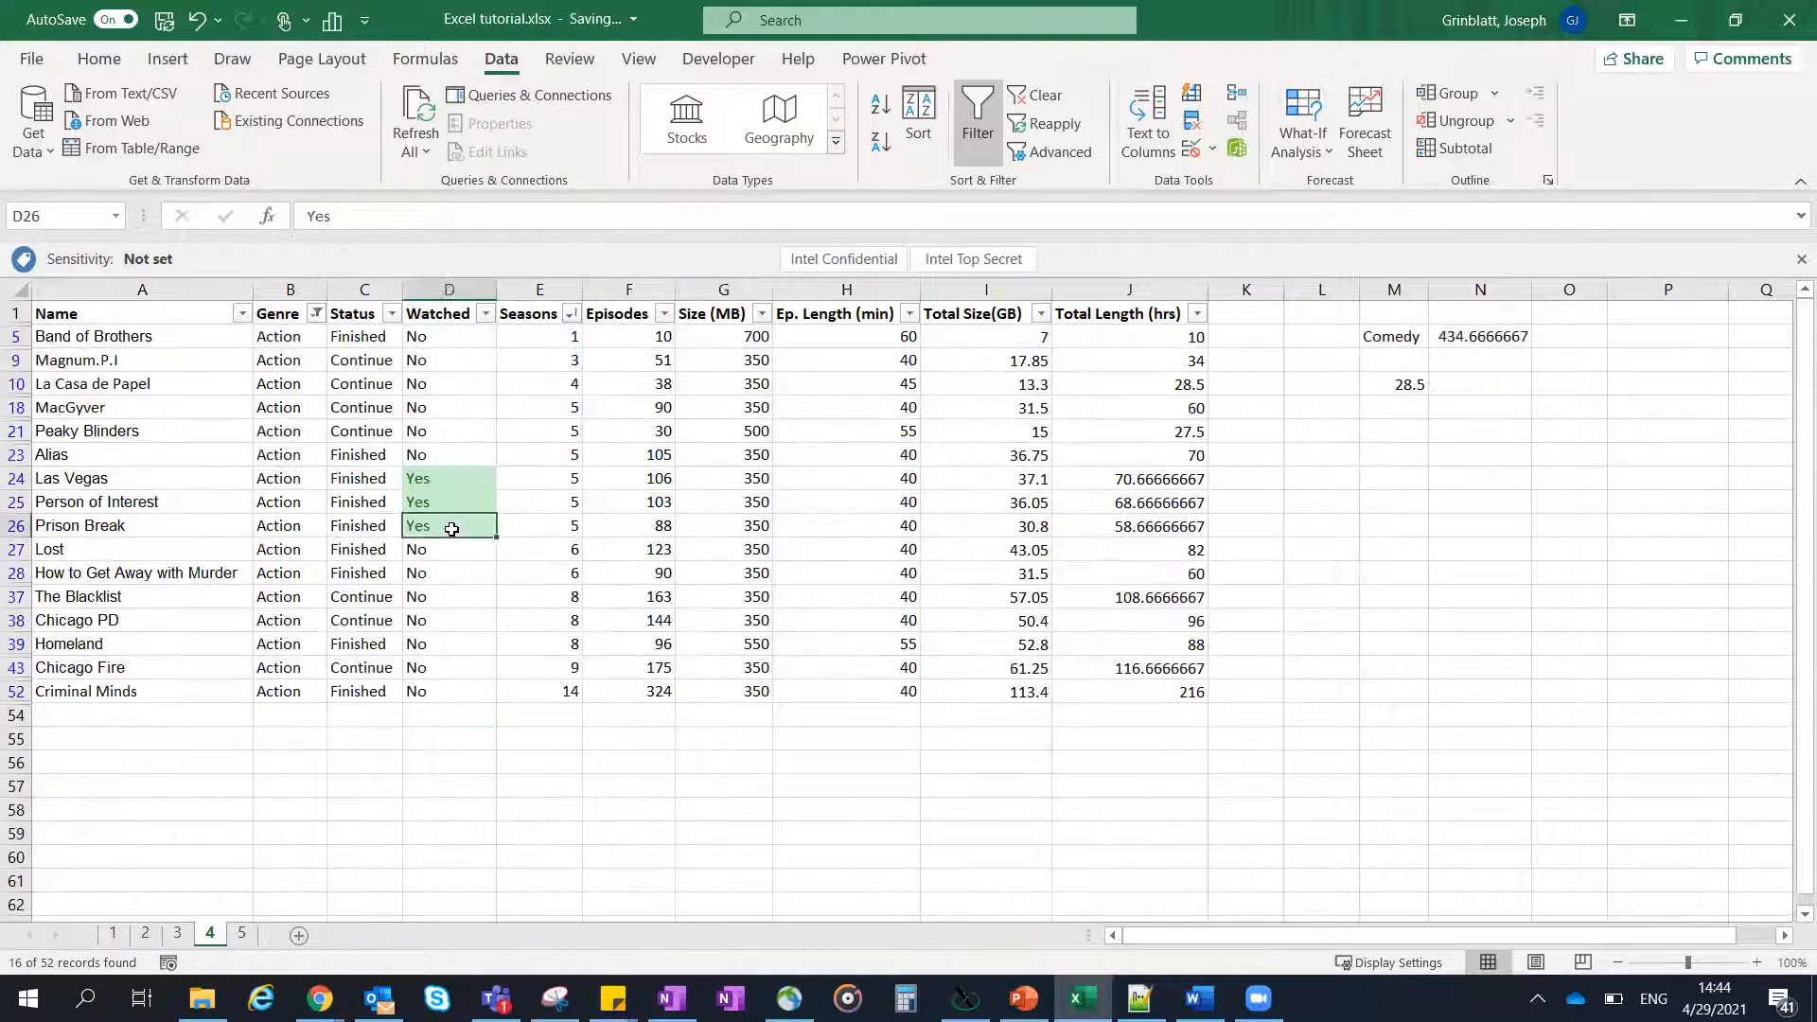
- Show all genres again by including Comedy, Drama and Sci-Fi alongside Action in the Genre filter
left_click(661, 377)
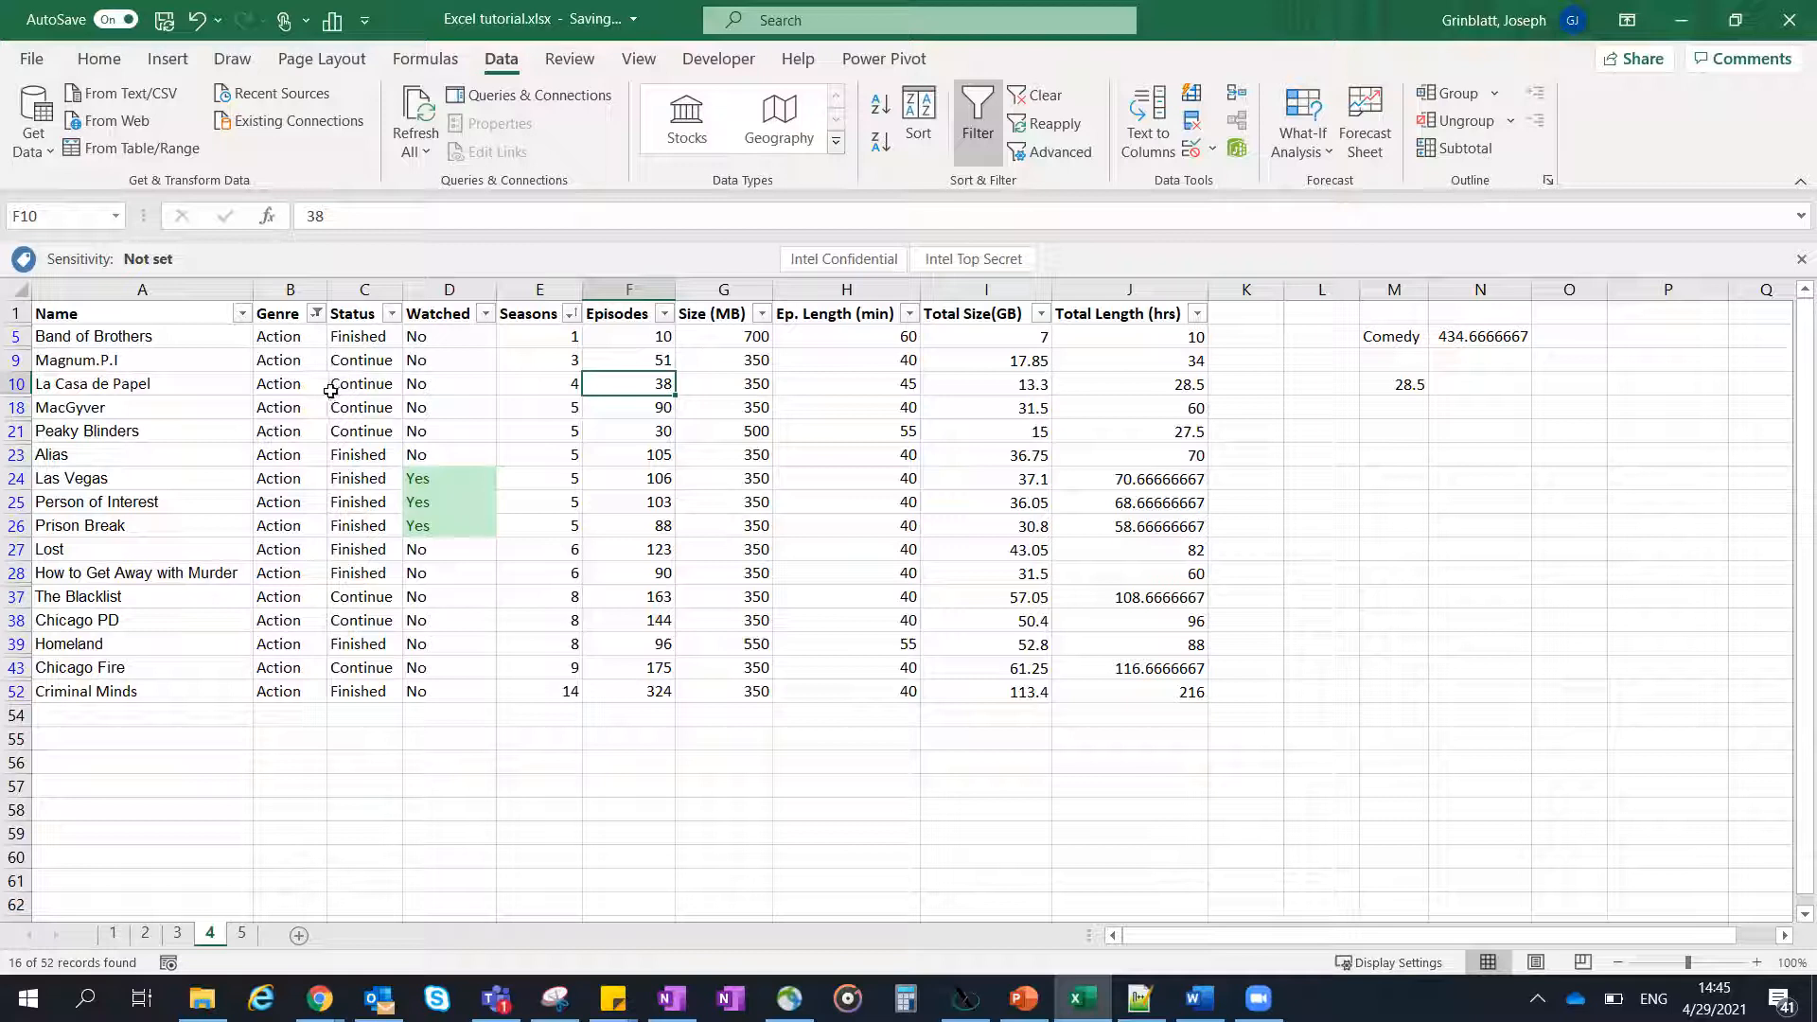
left_click(316, 313)
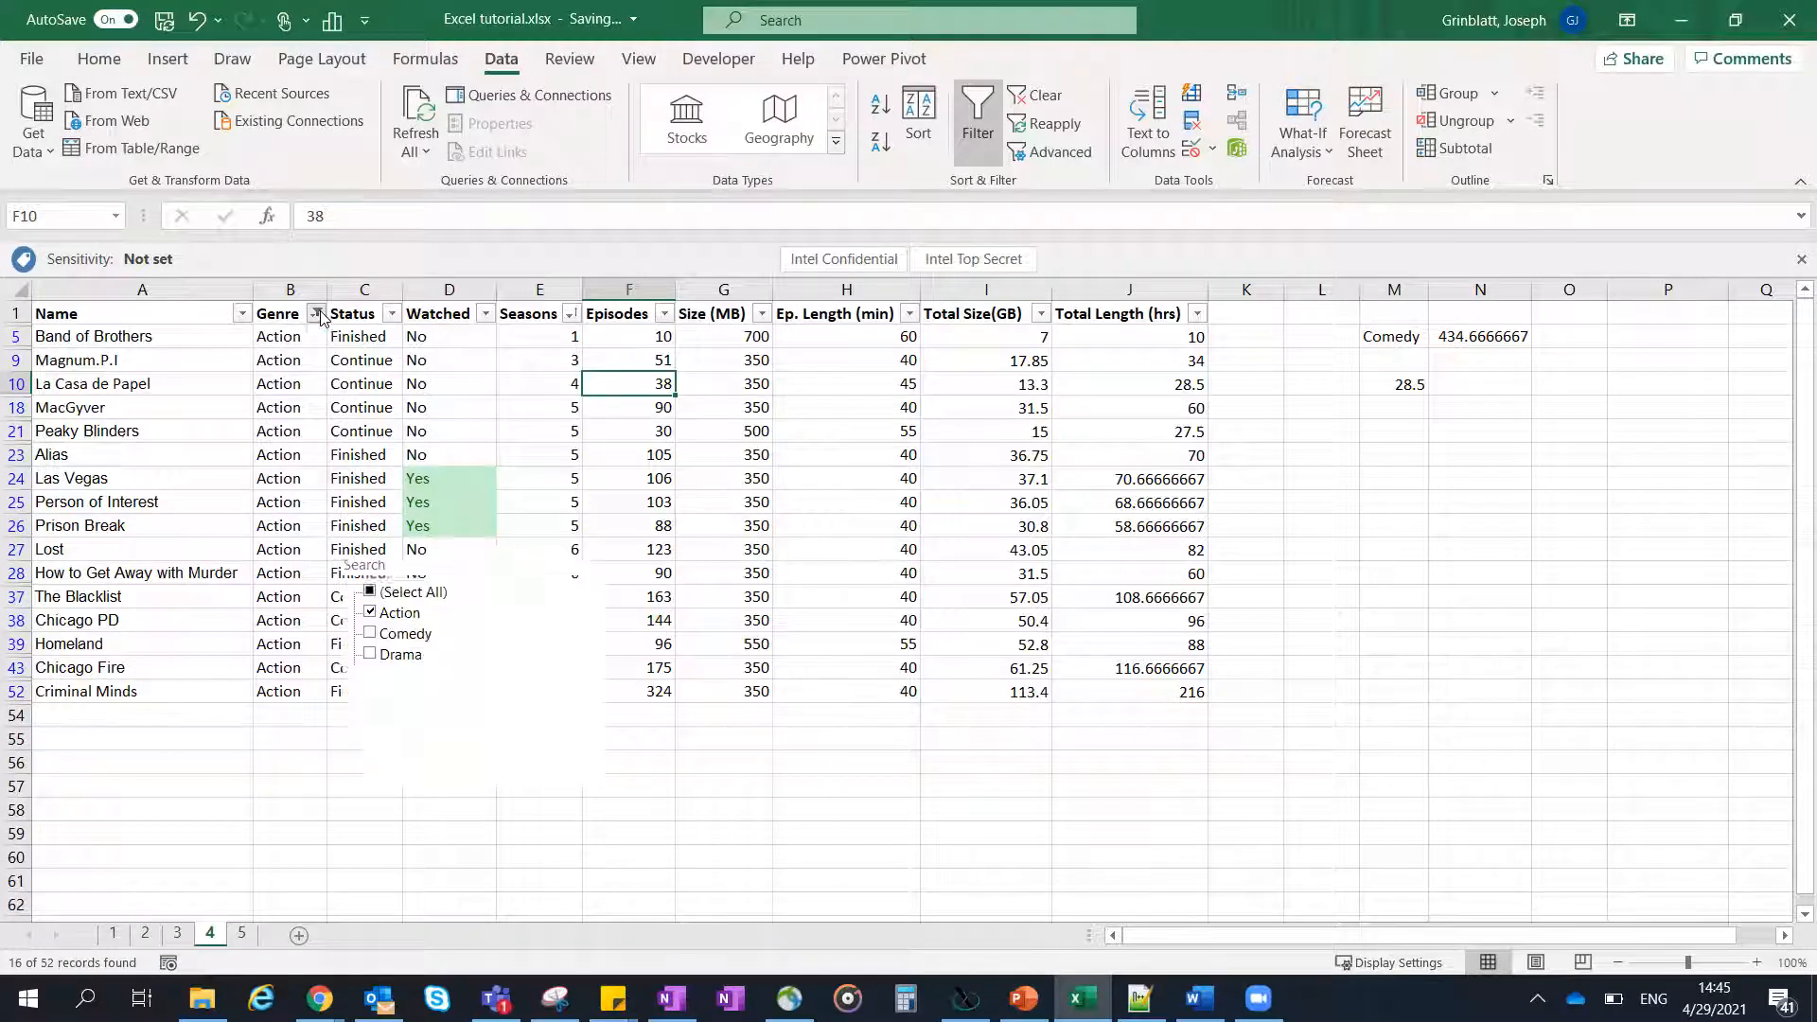
left_click(370, 635)
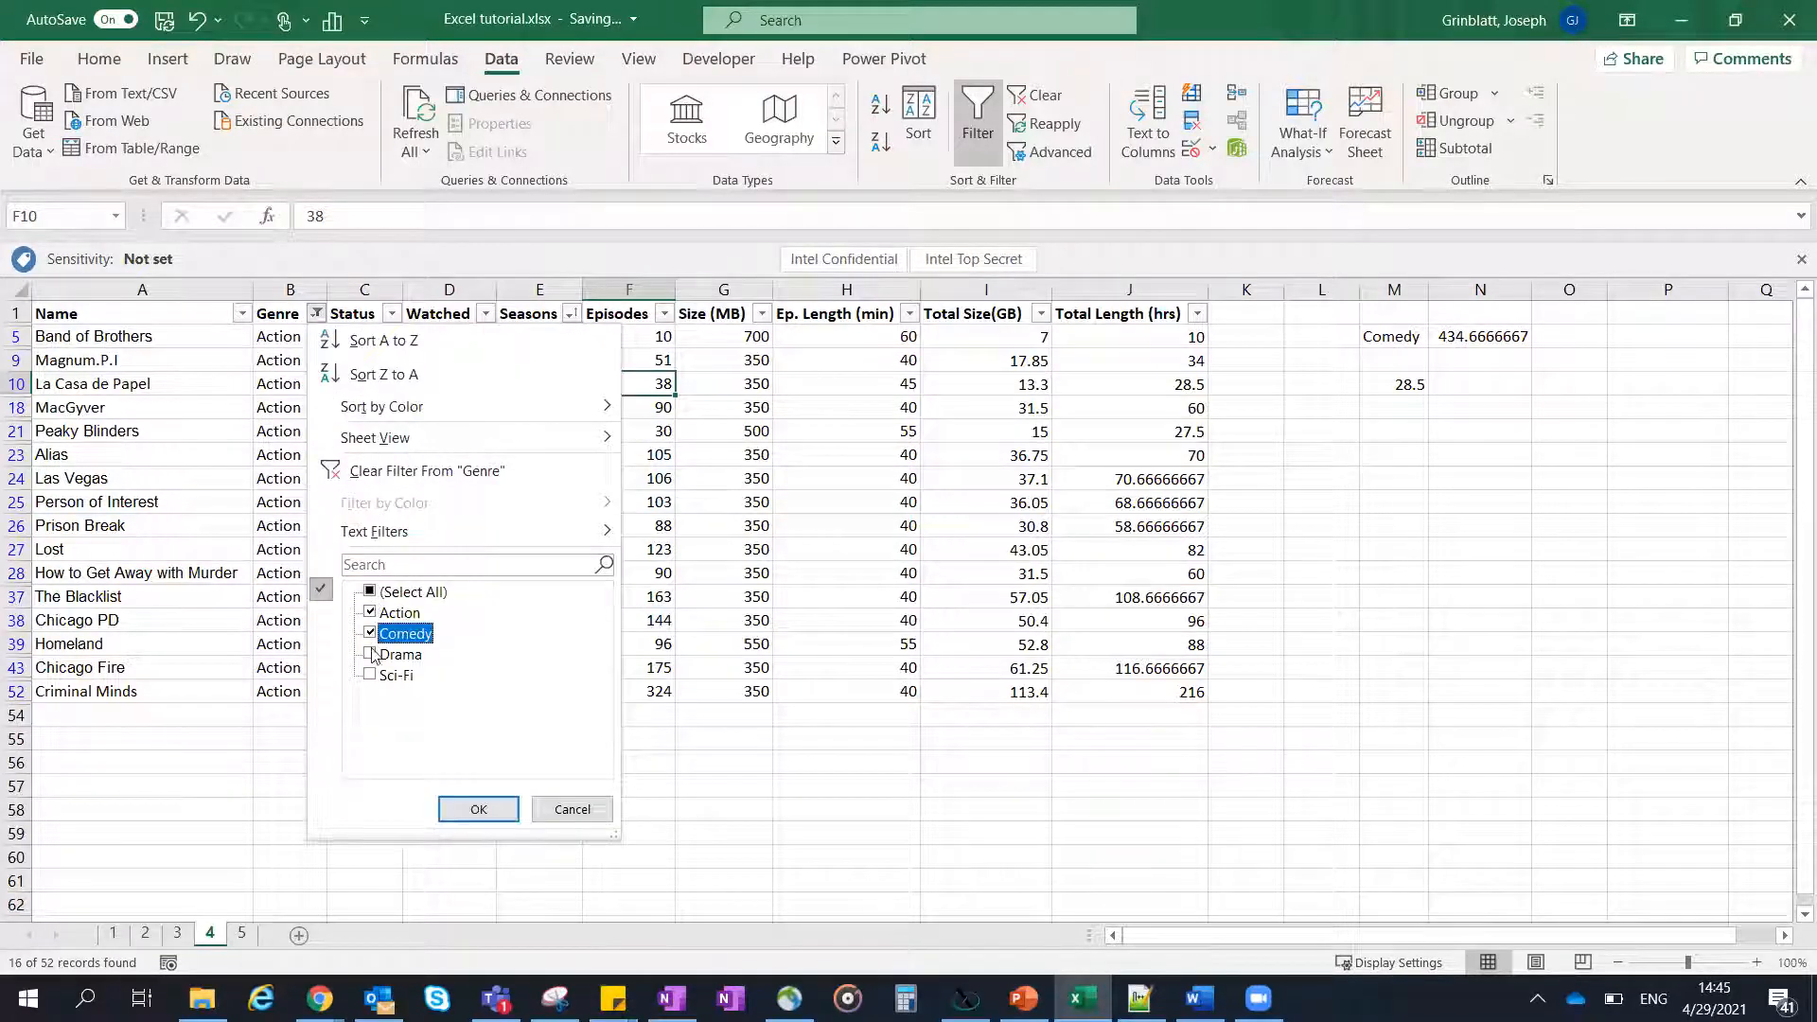
left_click(370, 654)
left_click(370, 674)
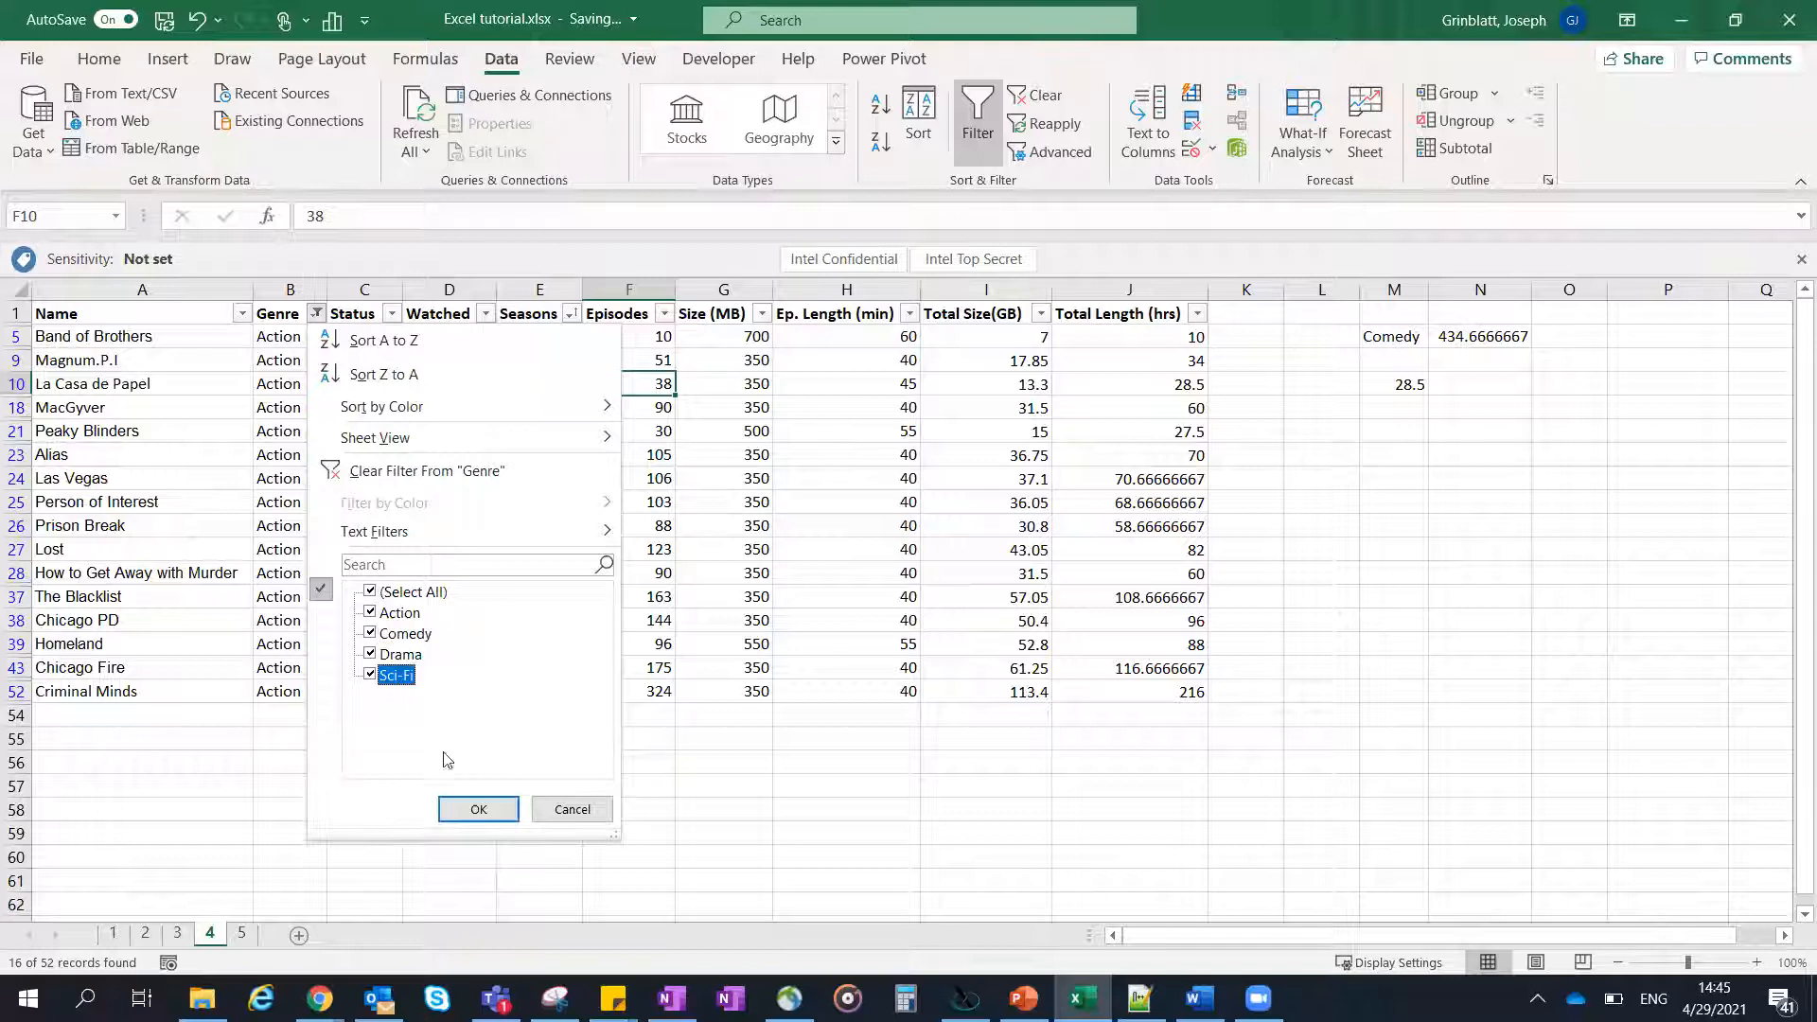
left_click(478, 810)
left_click(478, 417)
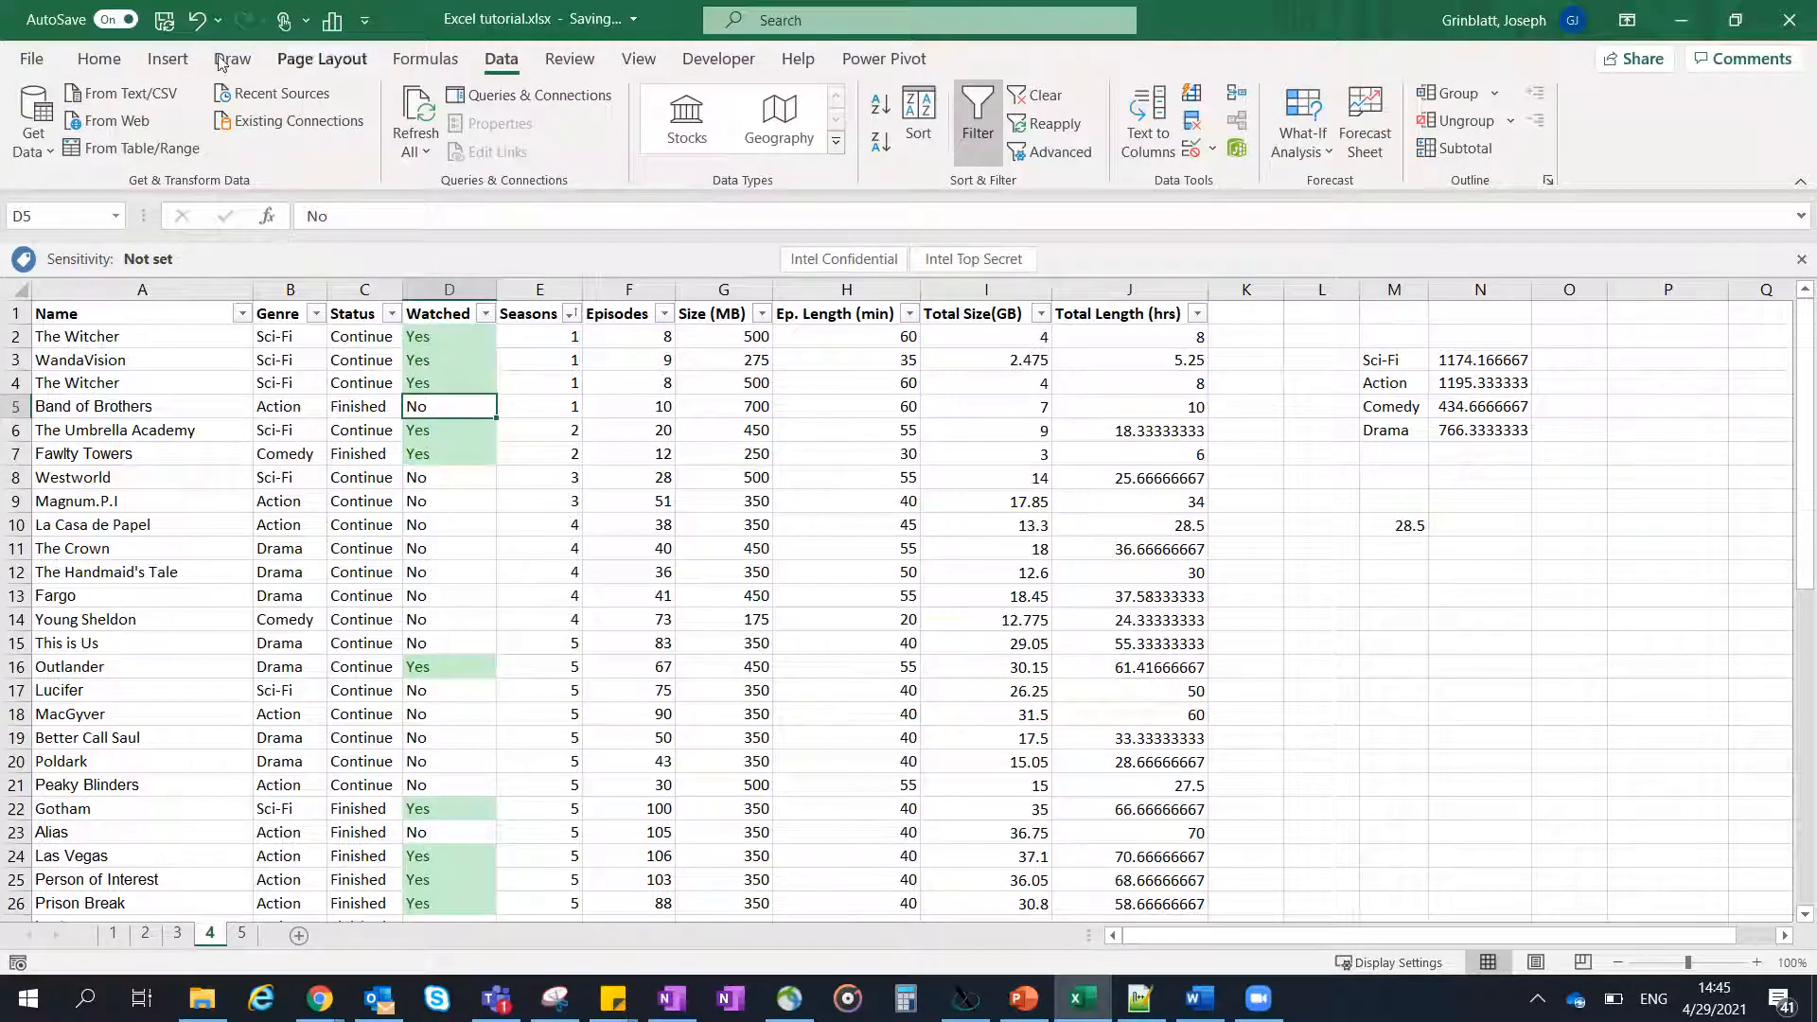
- Convert the whole series data range A1:J53, including its header row, into a table
left_click(169, 61)
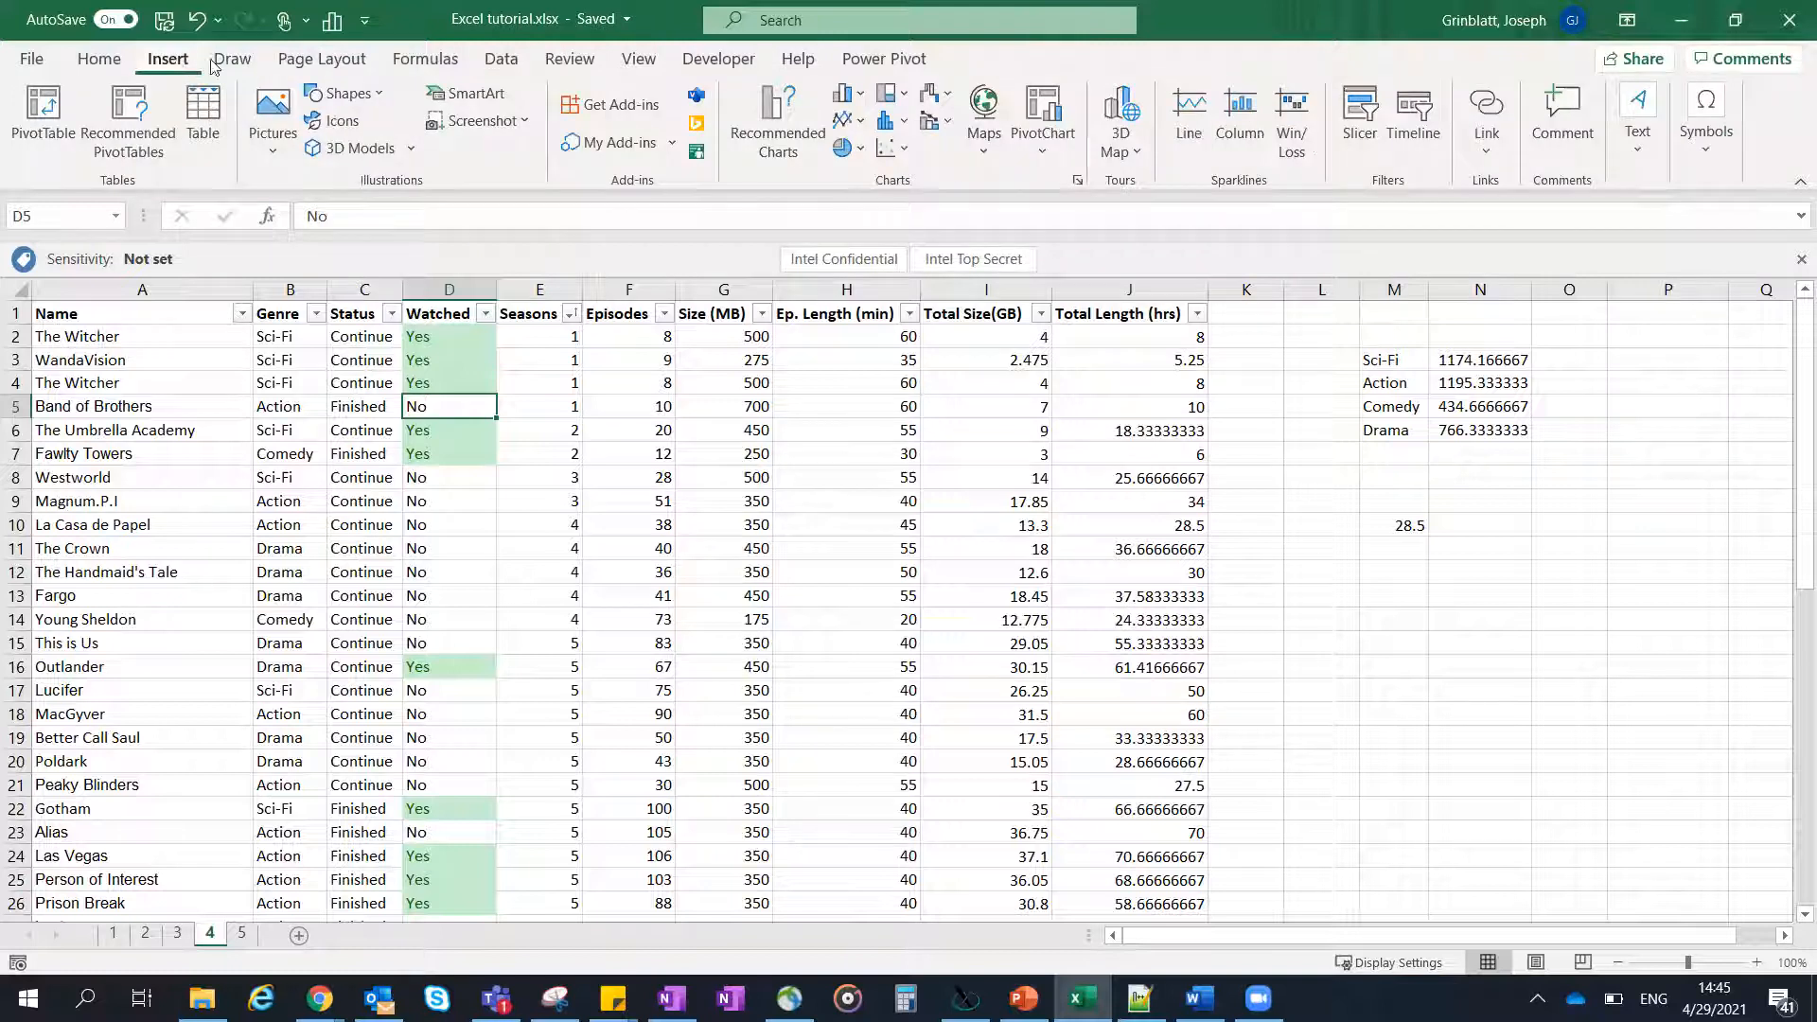
left_click(184, 348)
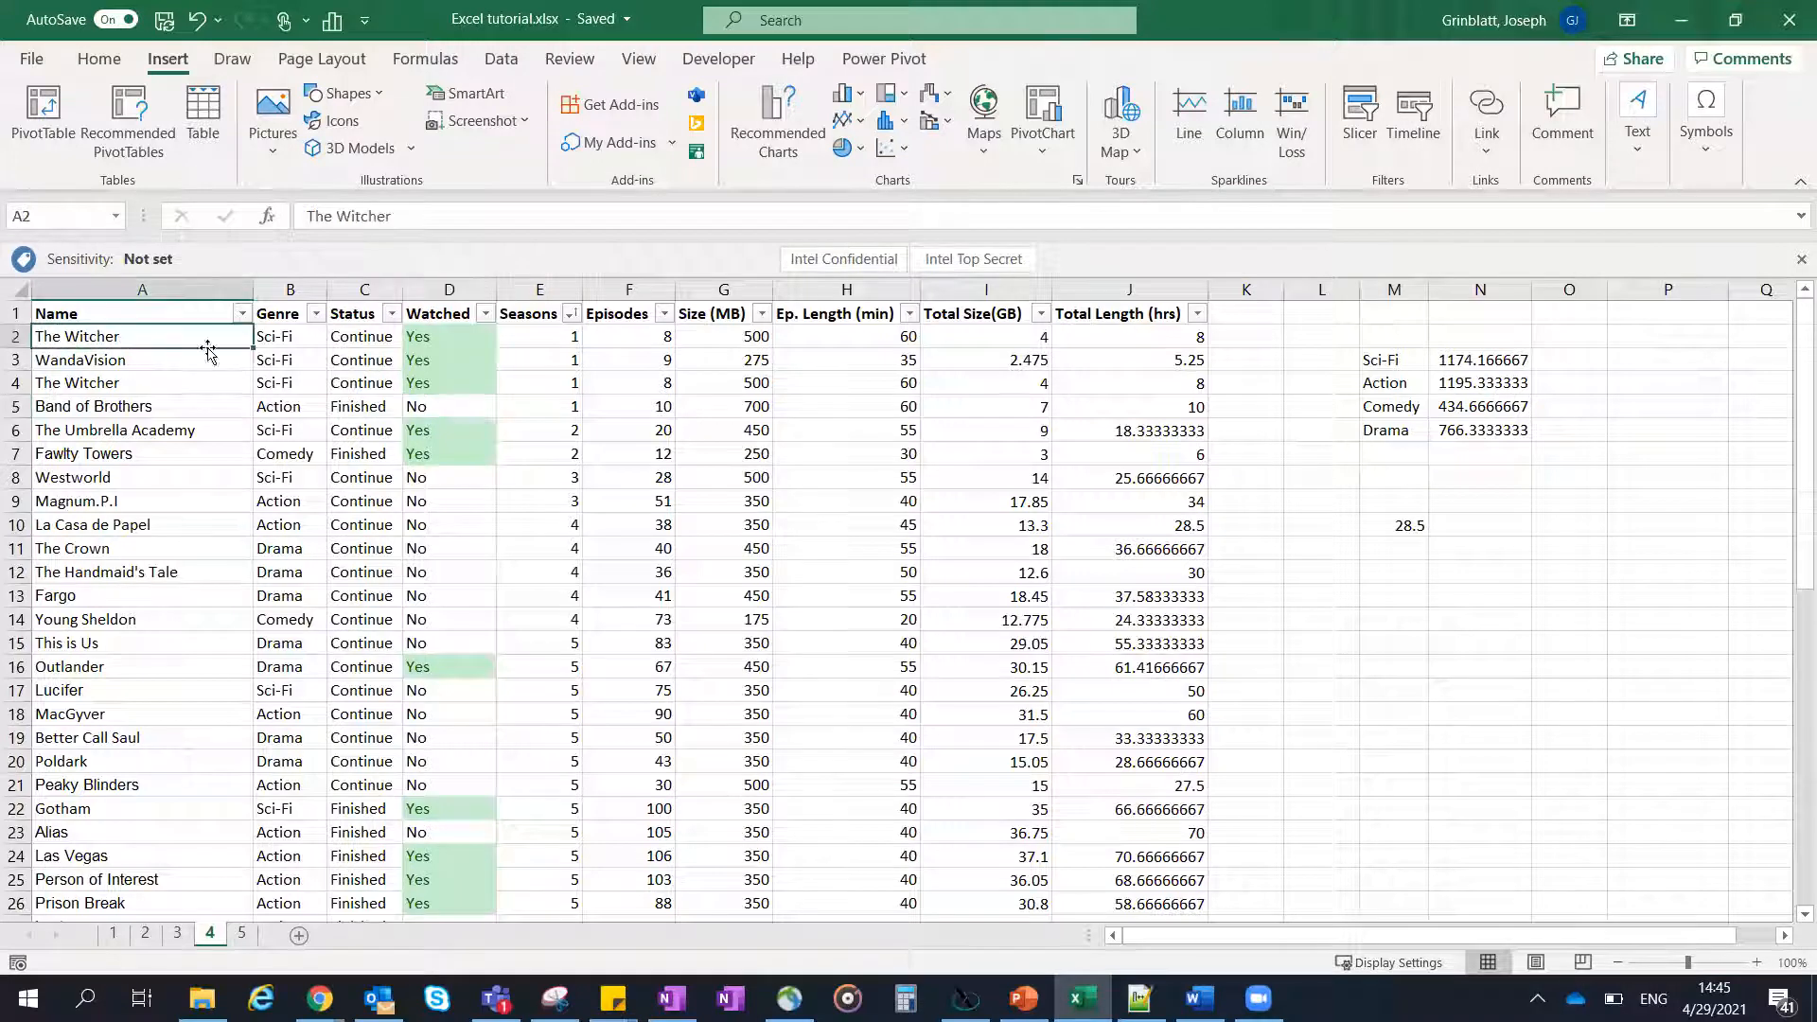
left_click(942, 375)
left_click(170, 321)
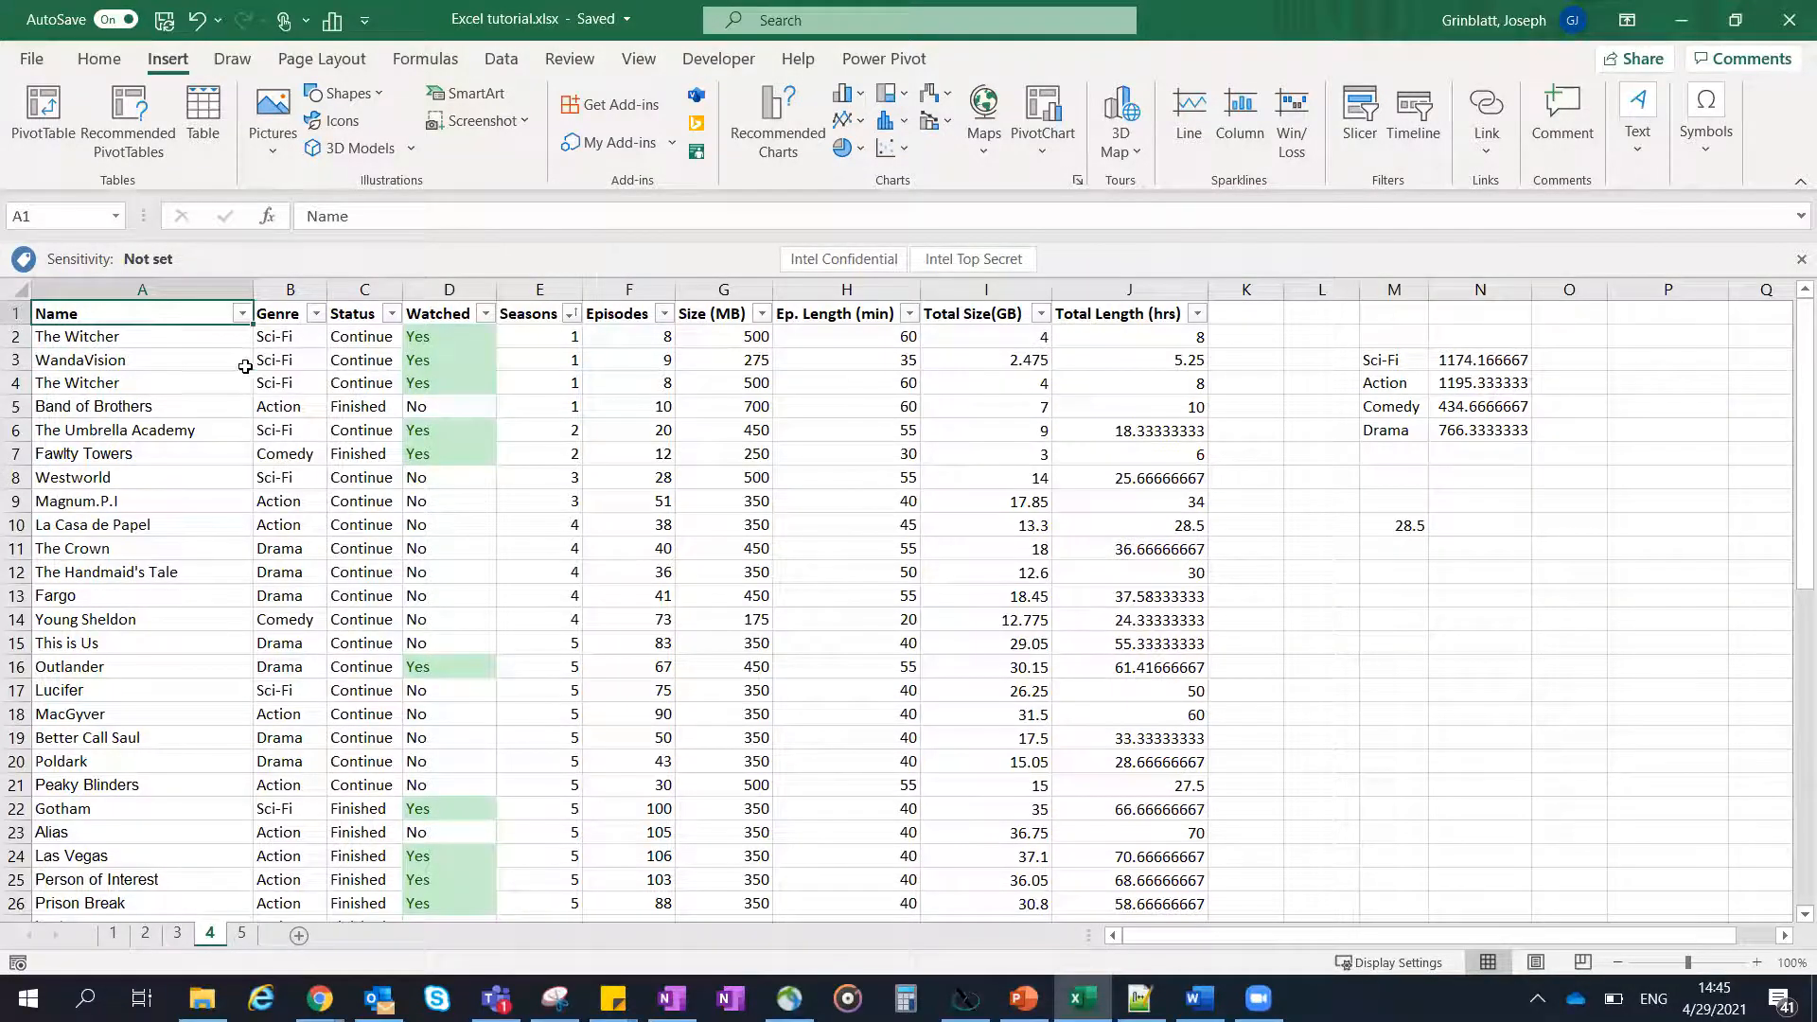
scroll(923, 455, "down", 8)
scroll(923, 455, "down", 5)
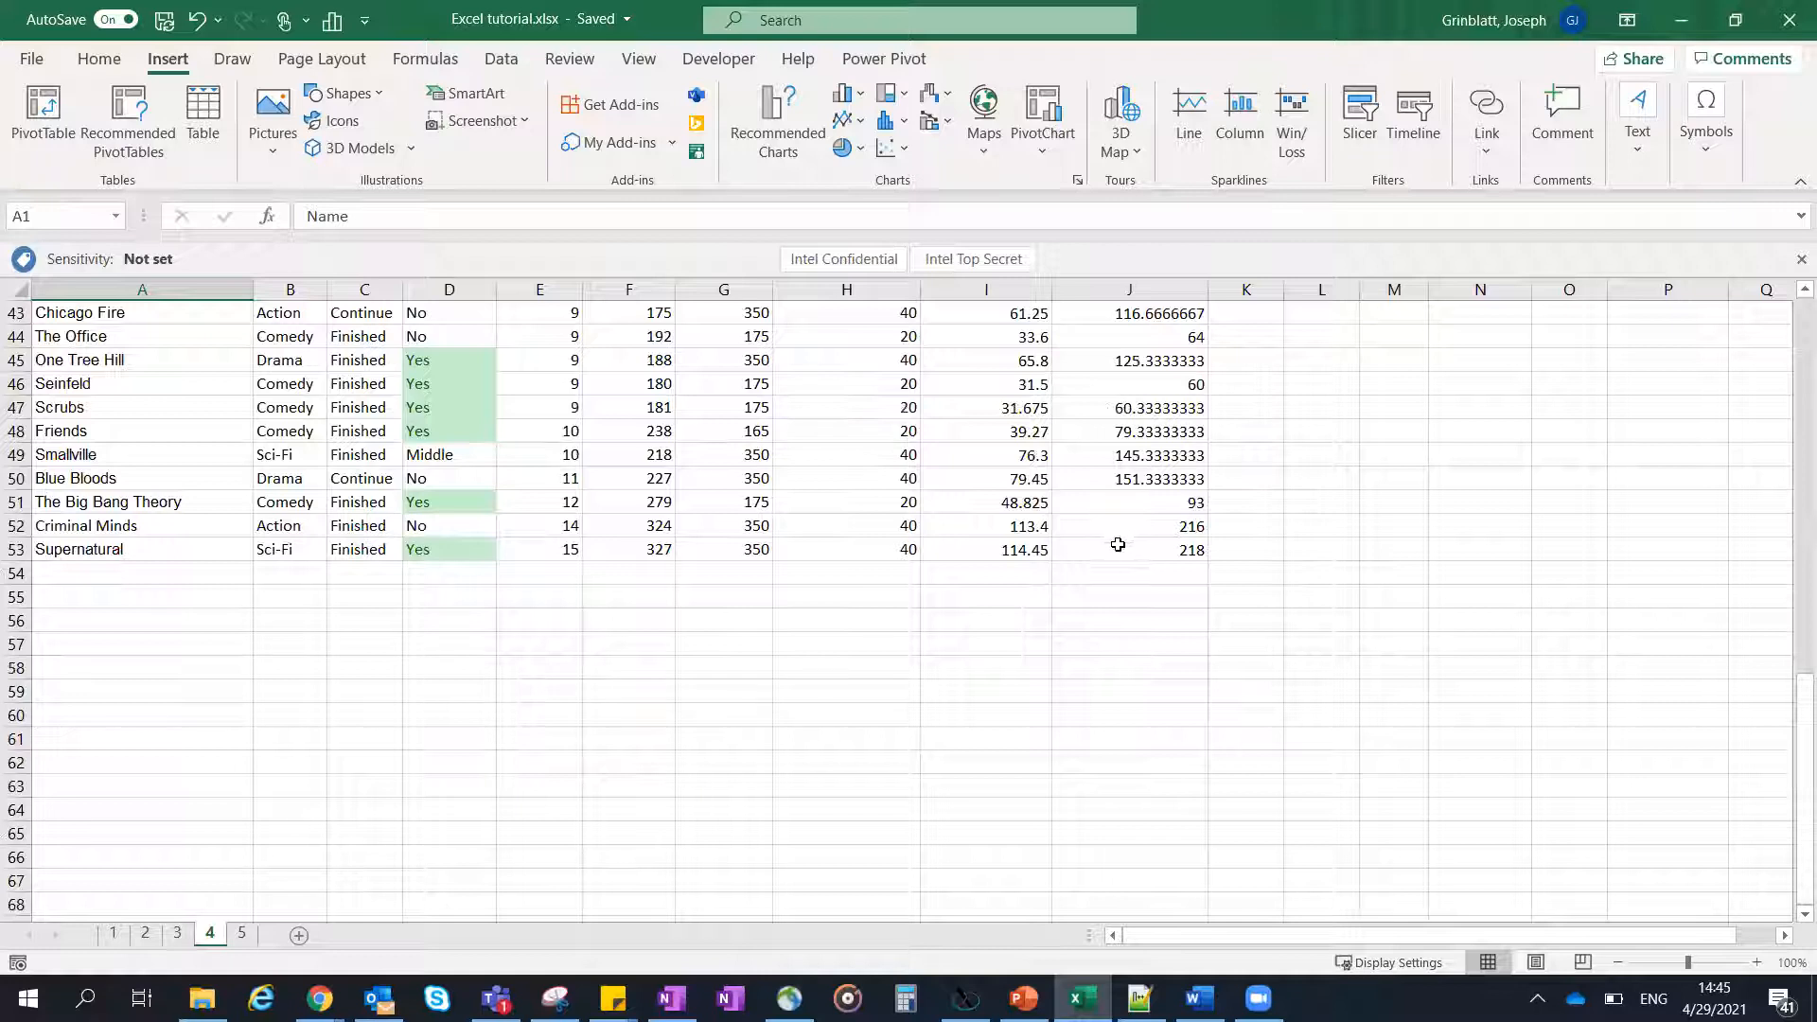
key("ctrl+a")
scroll(908, 459, "up", 13)
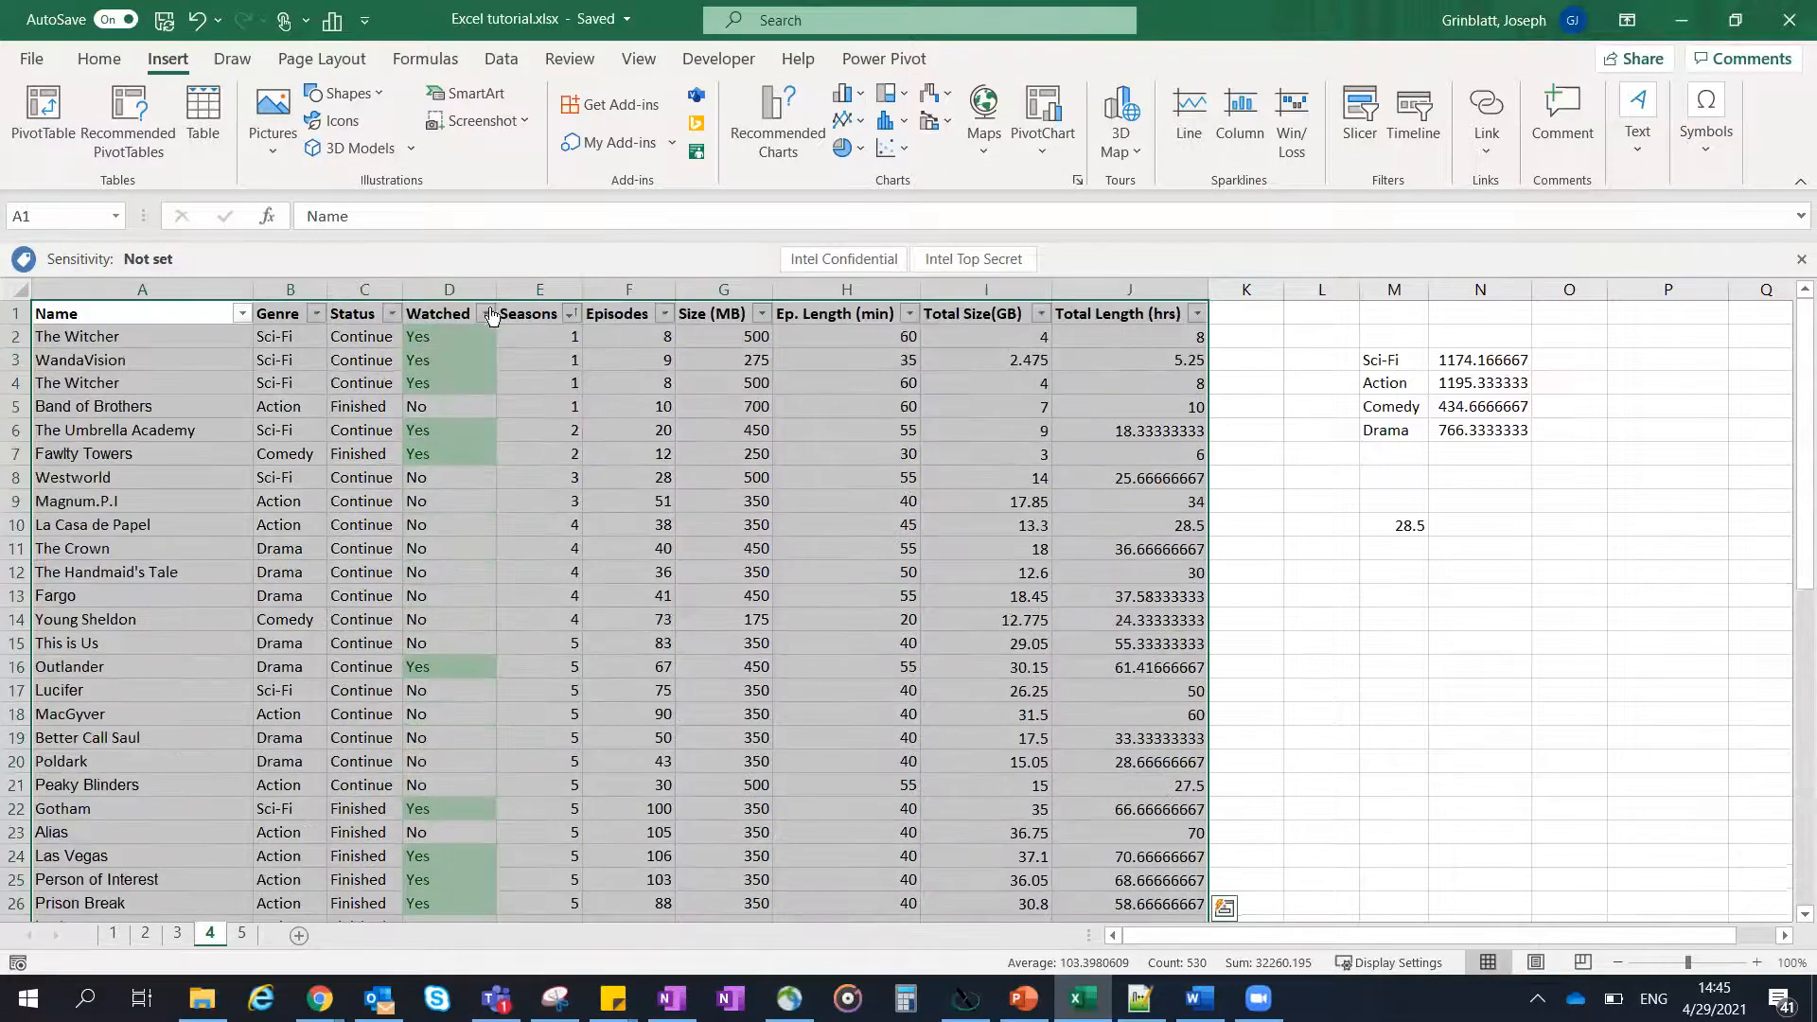
left_click(203, 119)
left_click(1185, 494)
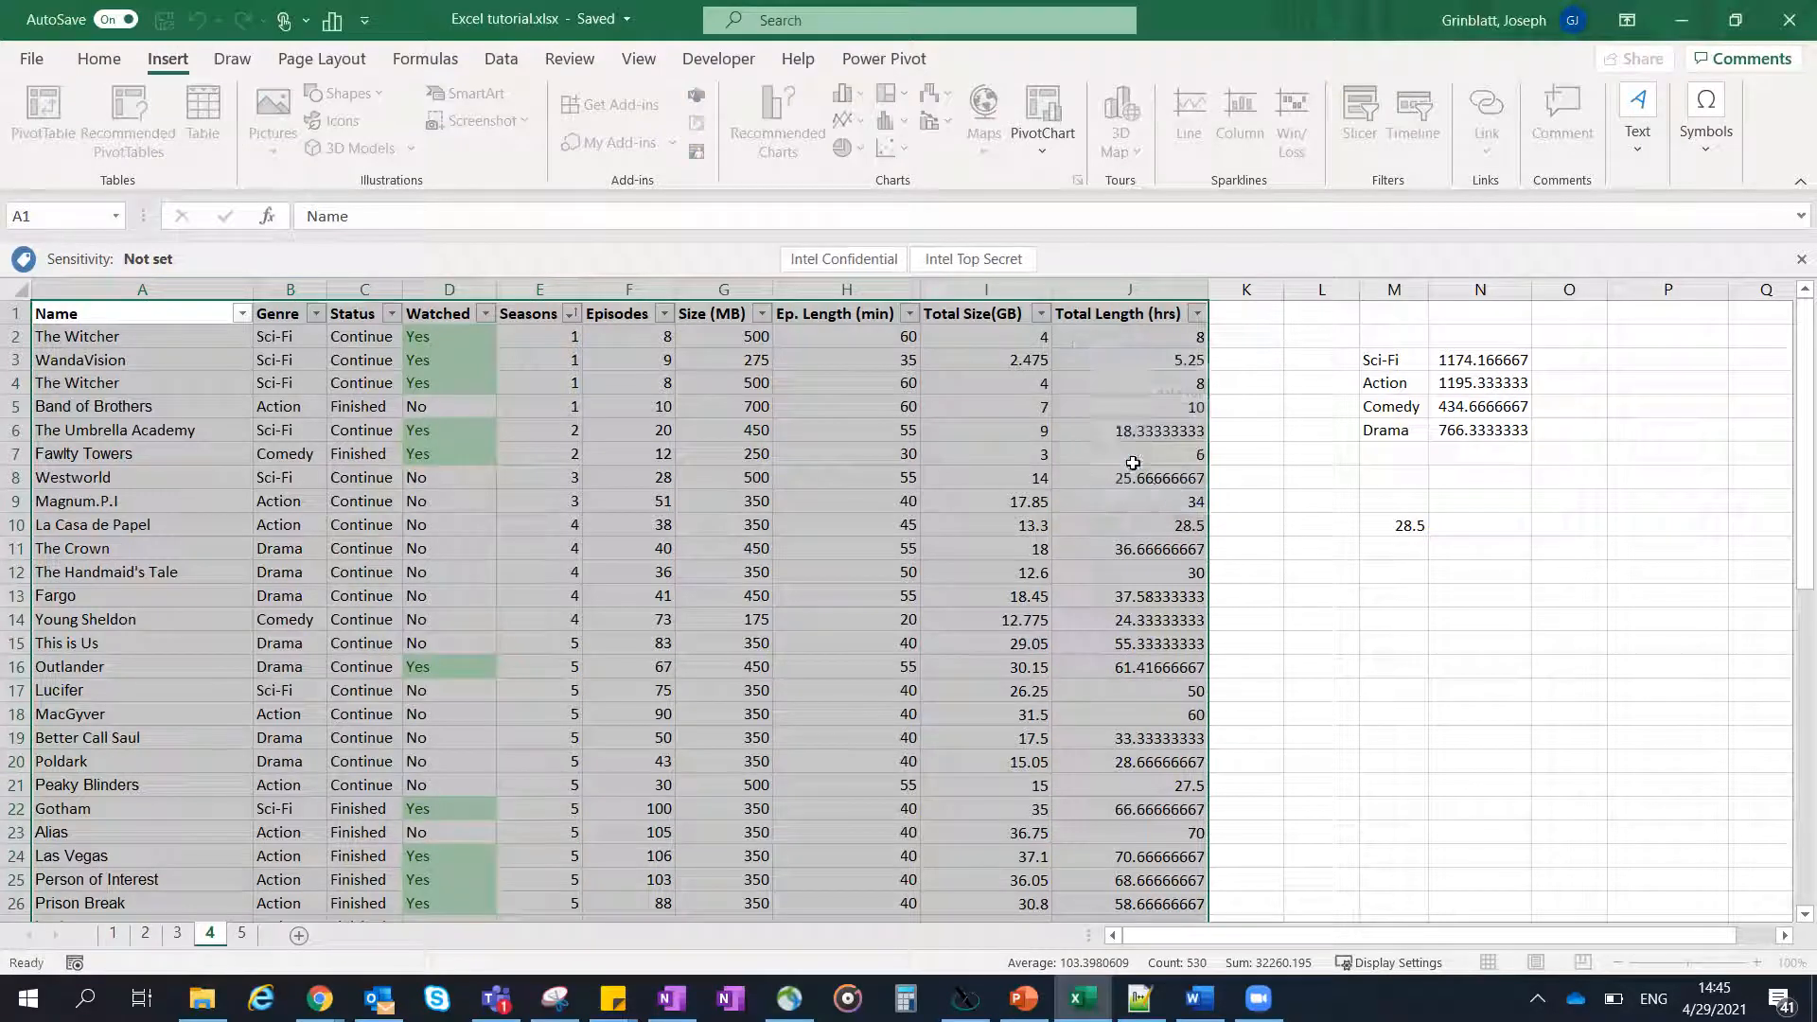
left_click(1089, 408)
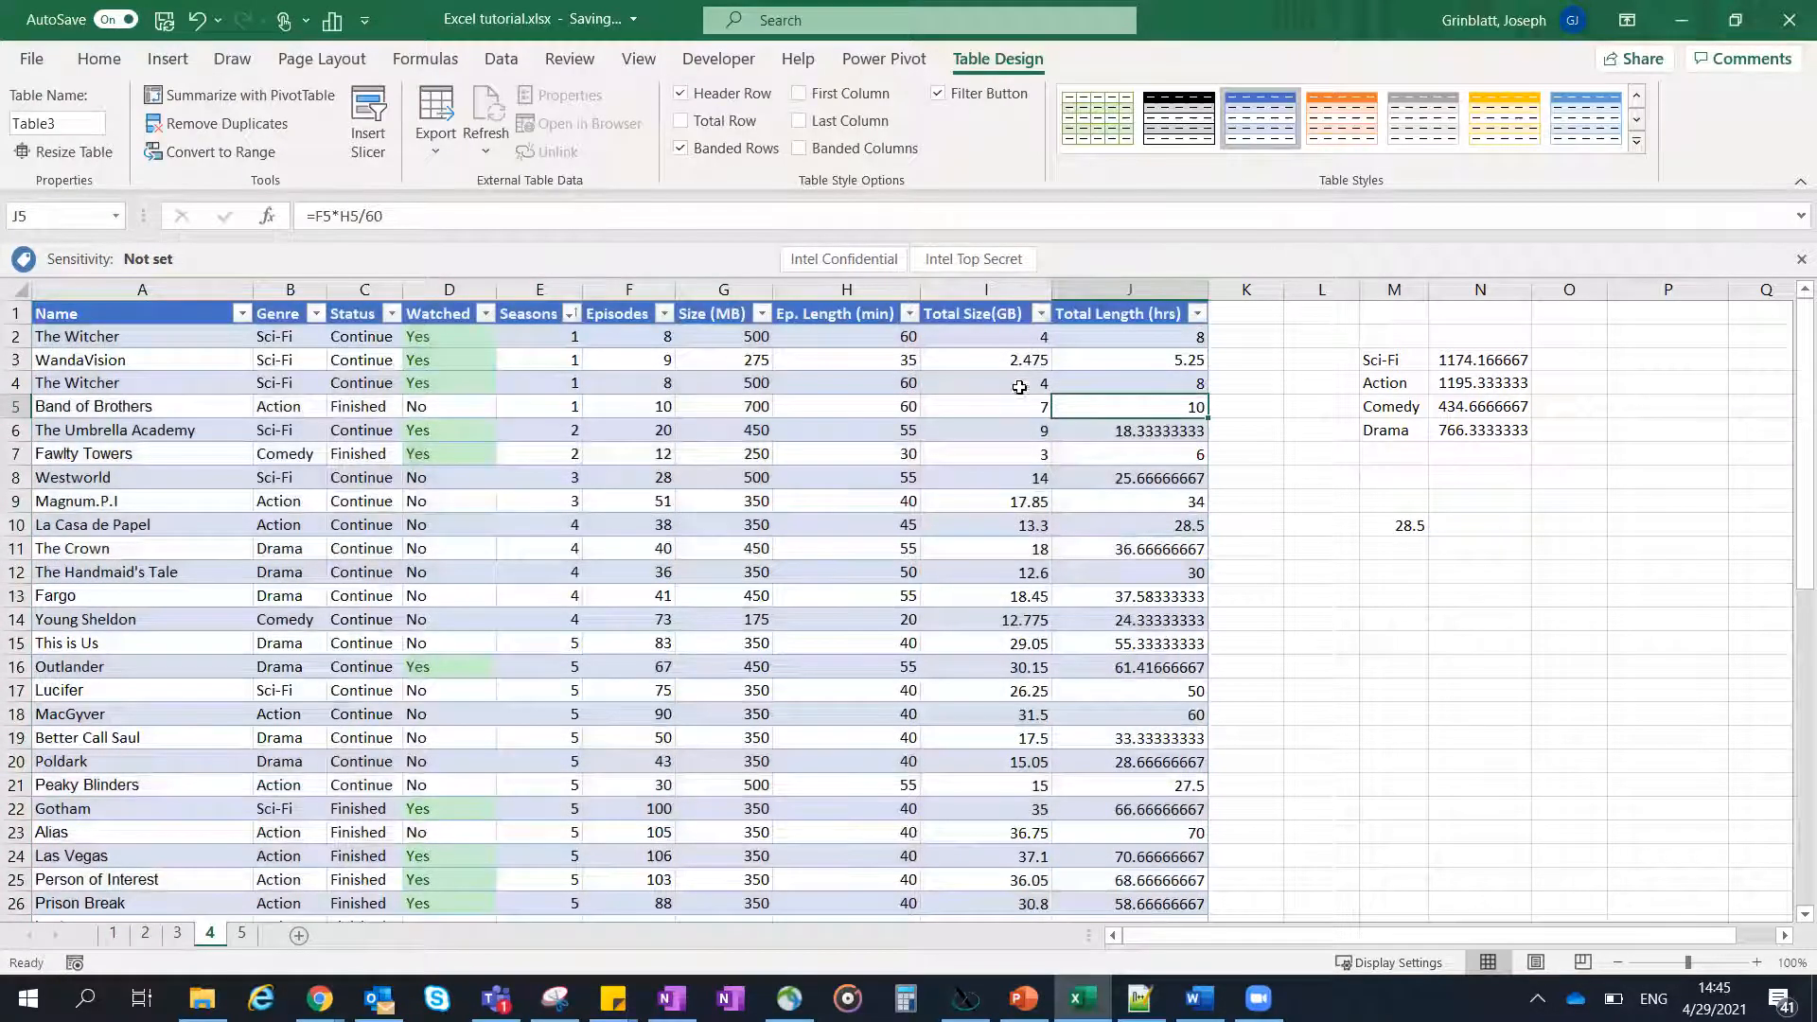
- Insert Genre and Status slicers for the table and place them side by side over the worksheet
left_click(172, 59)
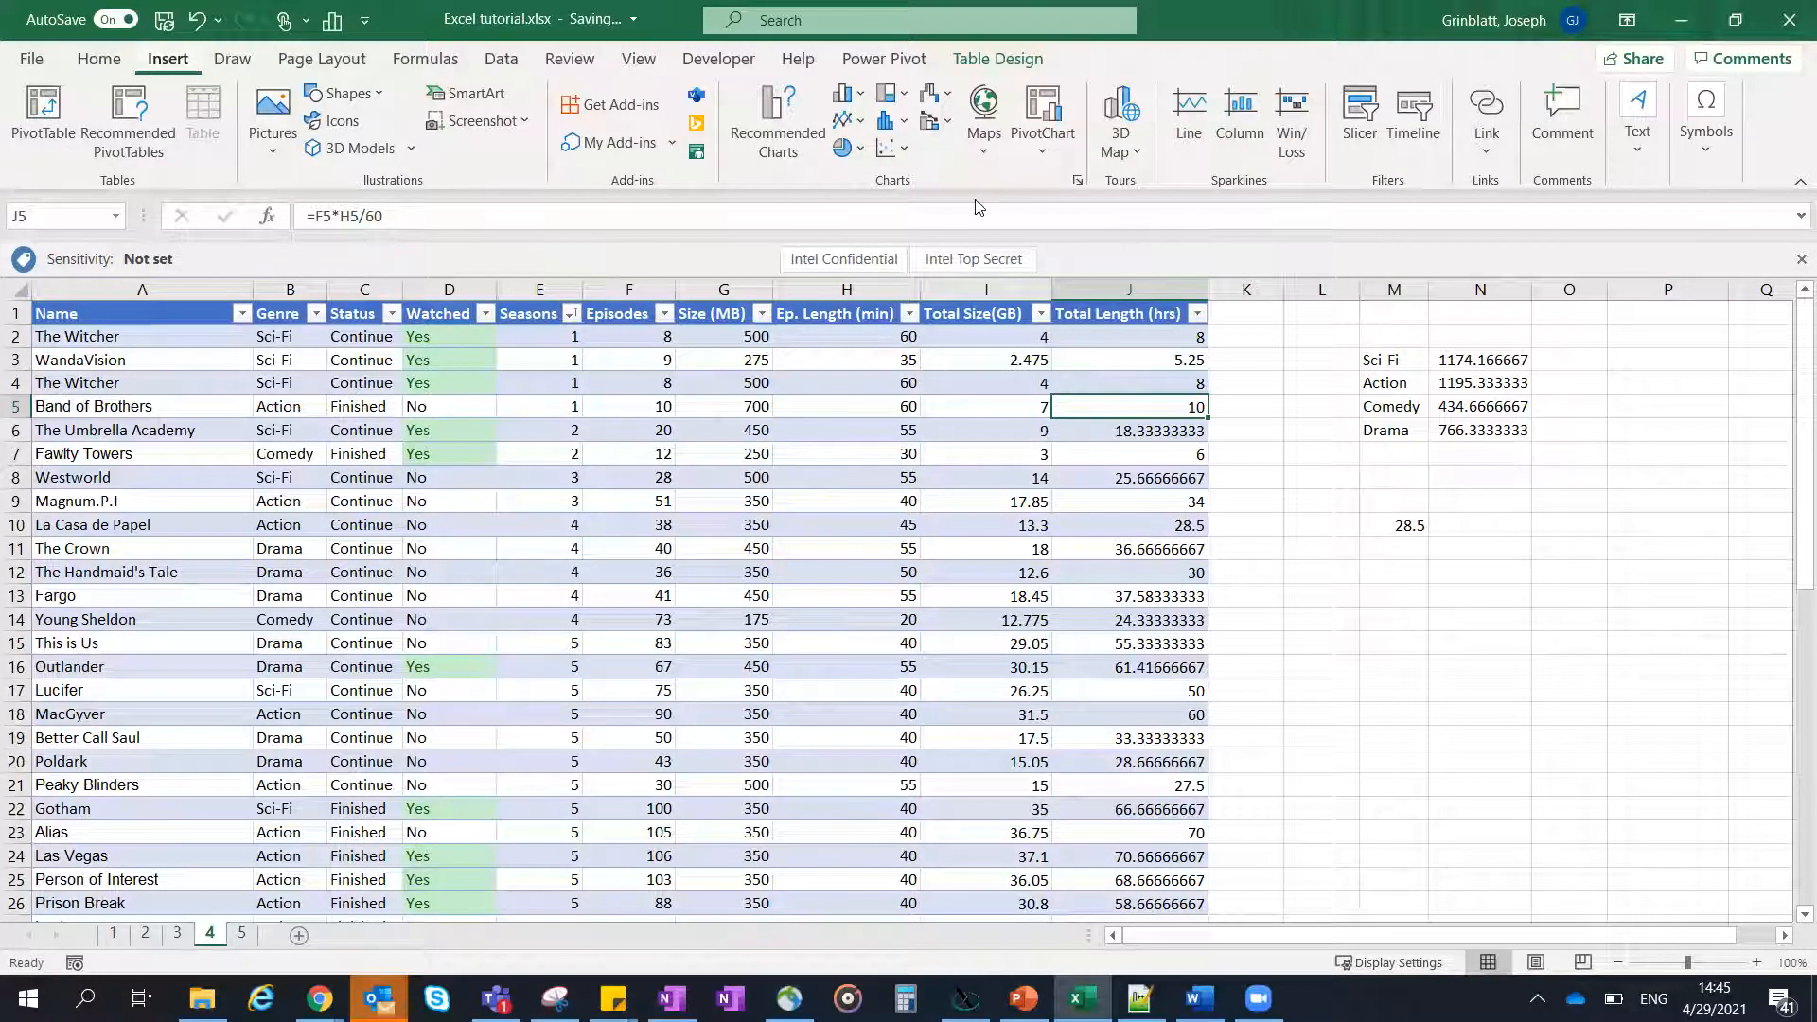
left_click(1368, 136)
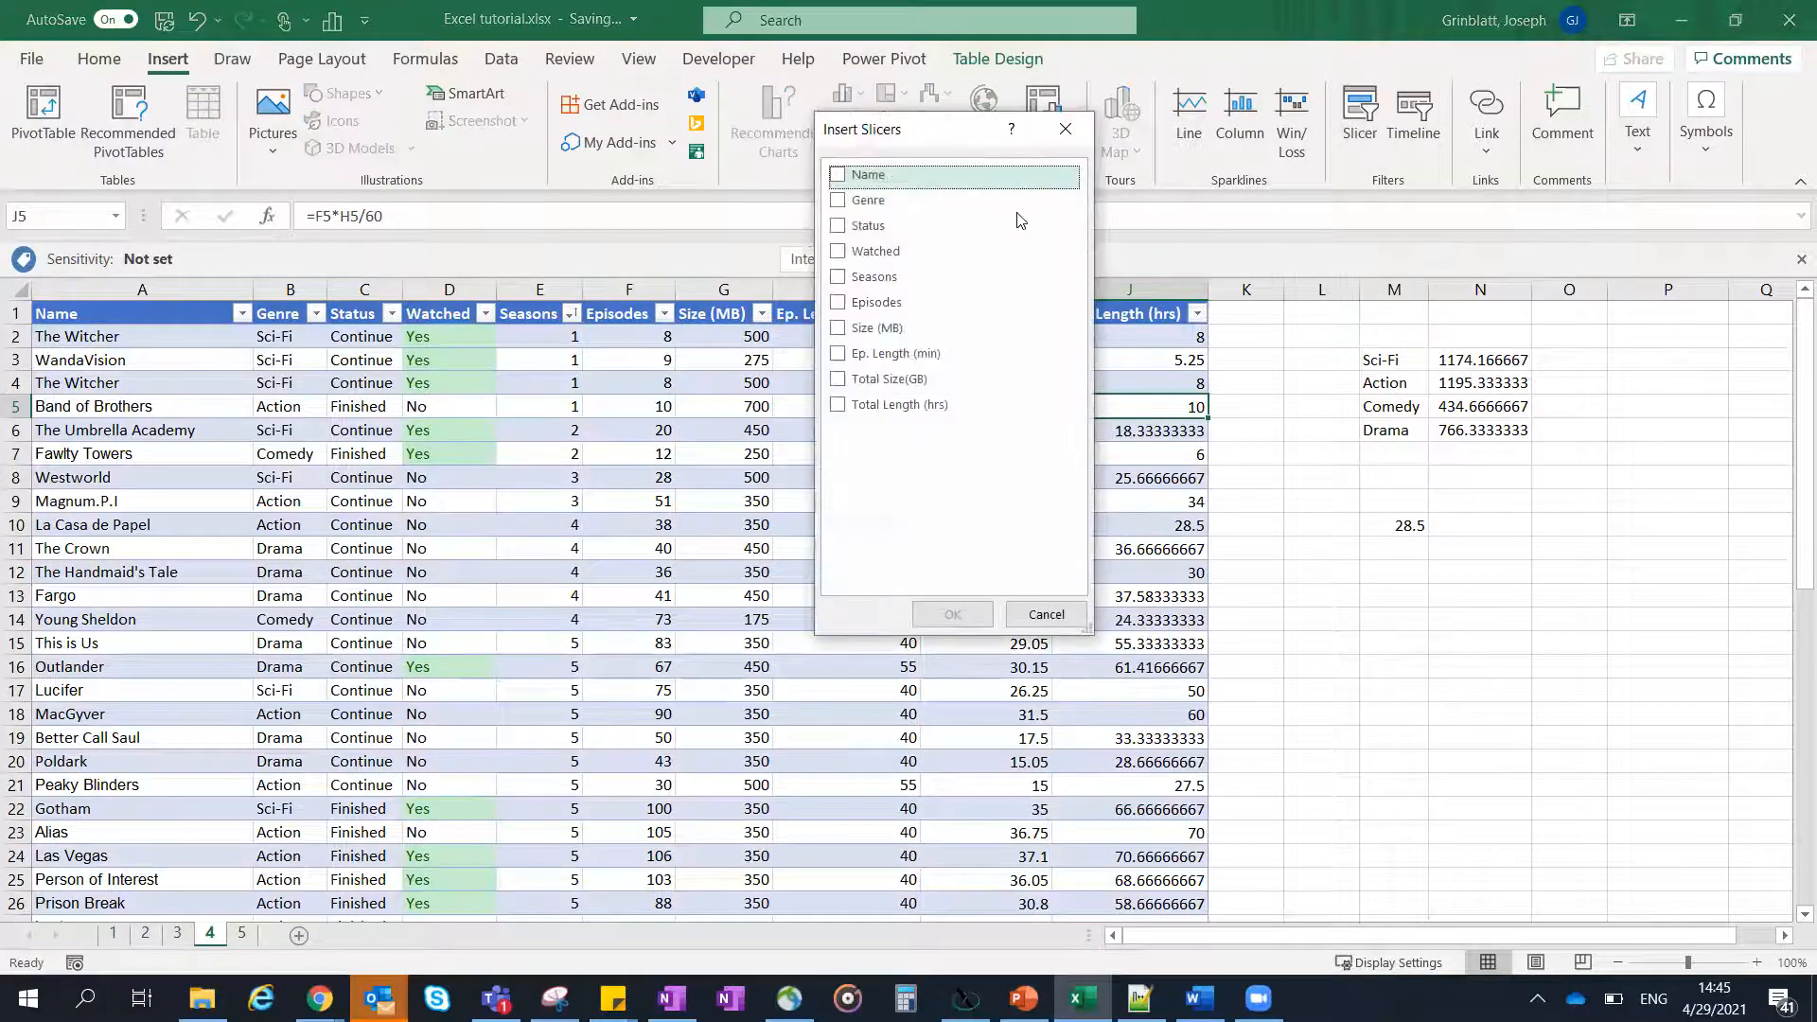
left_click(860, 201)
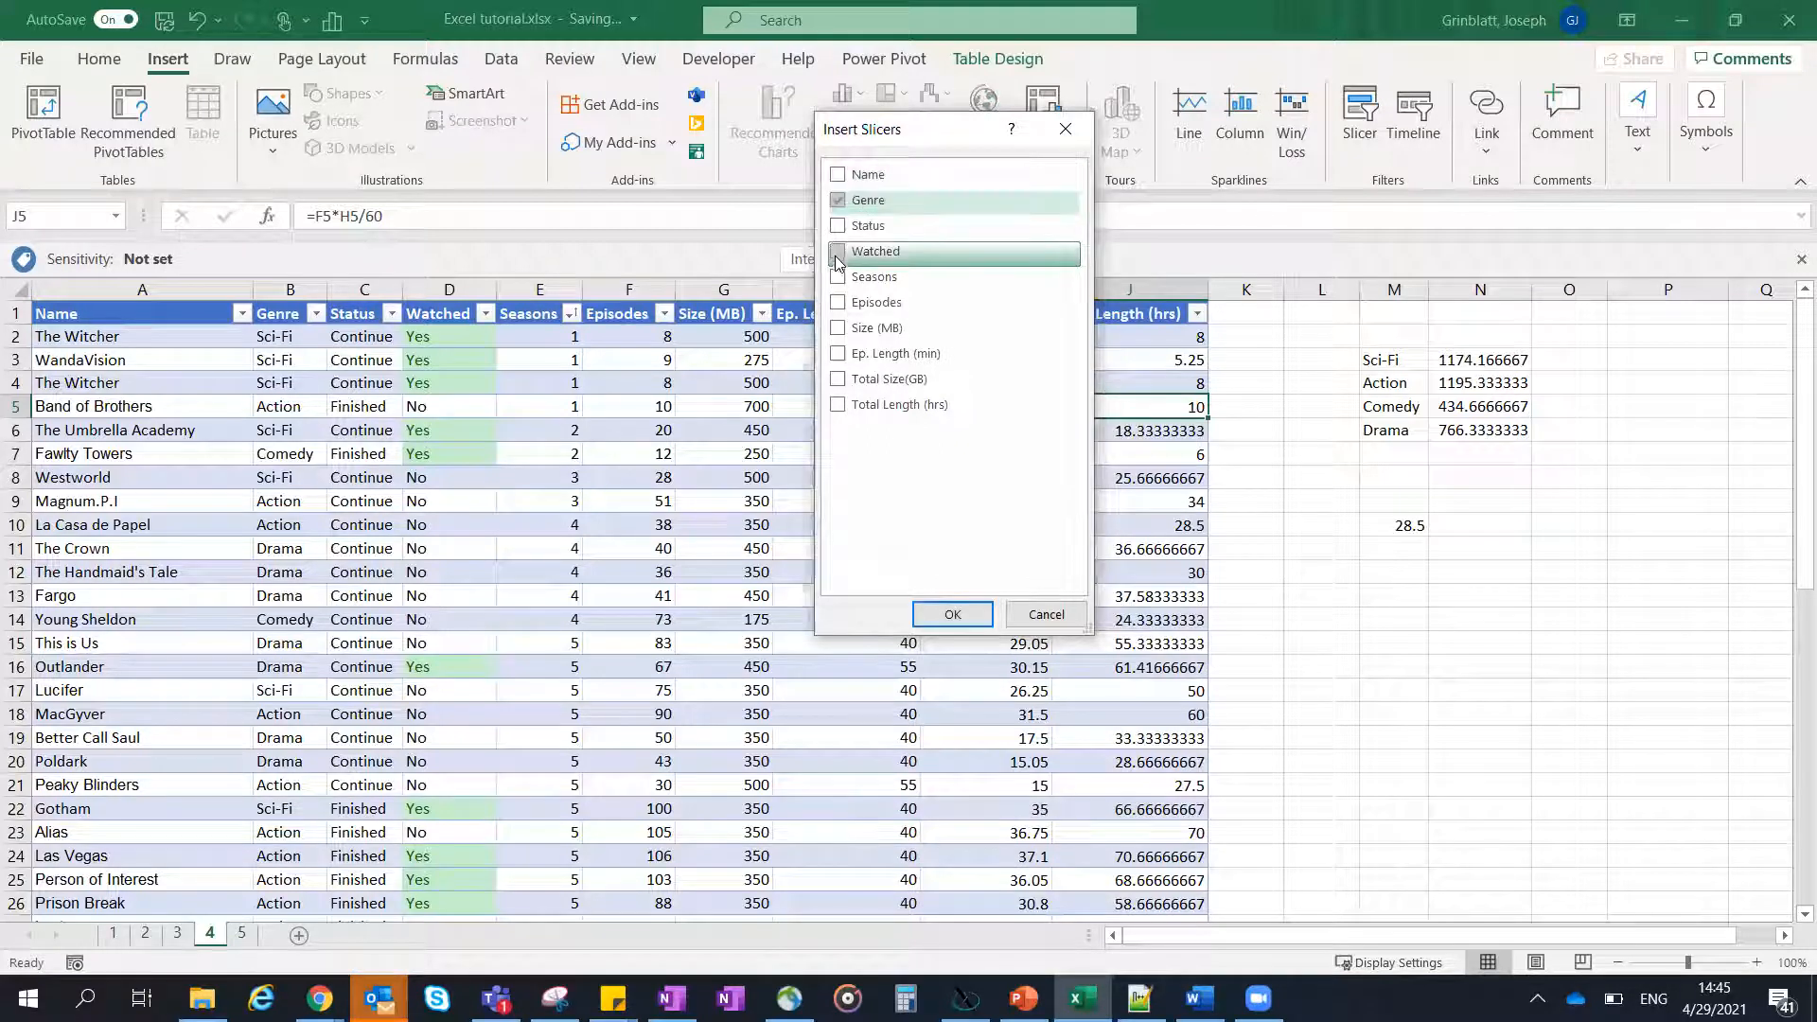
left_click(838, 225)
left_click(952, 615)
left_click_drag(927, 501, 1205, 460)
left_click_drag(888, 453, 950, 453)
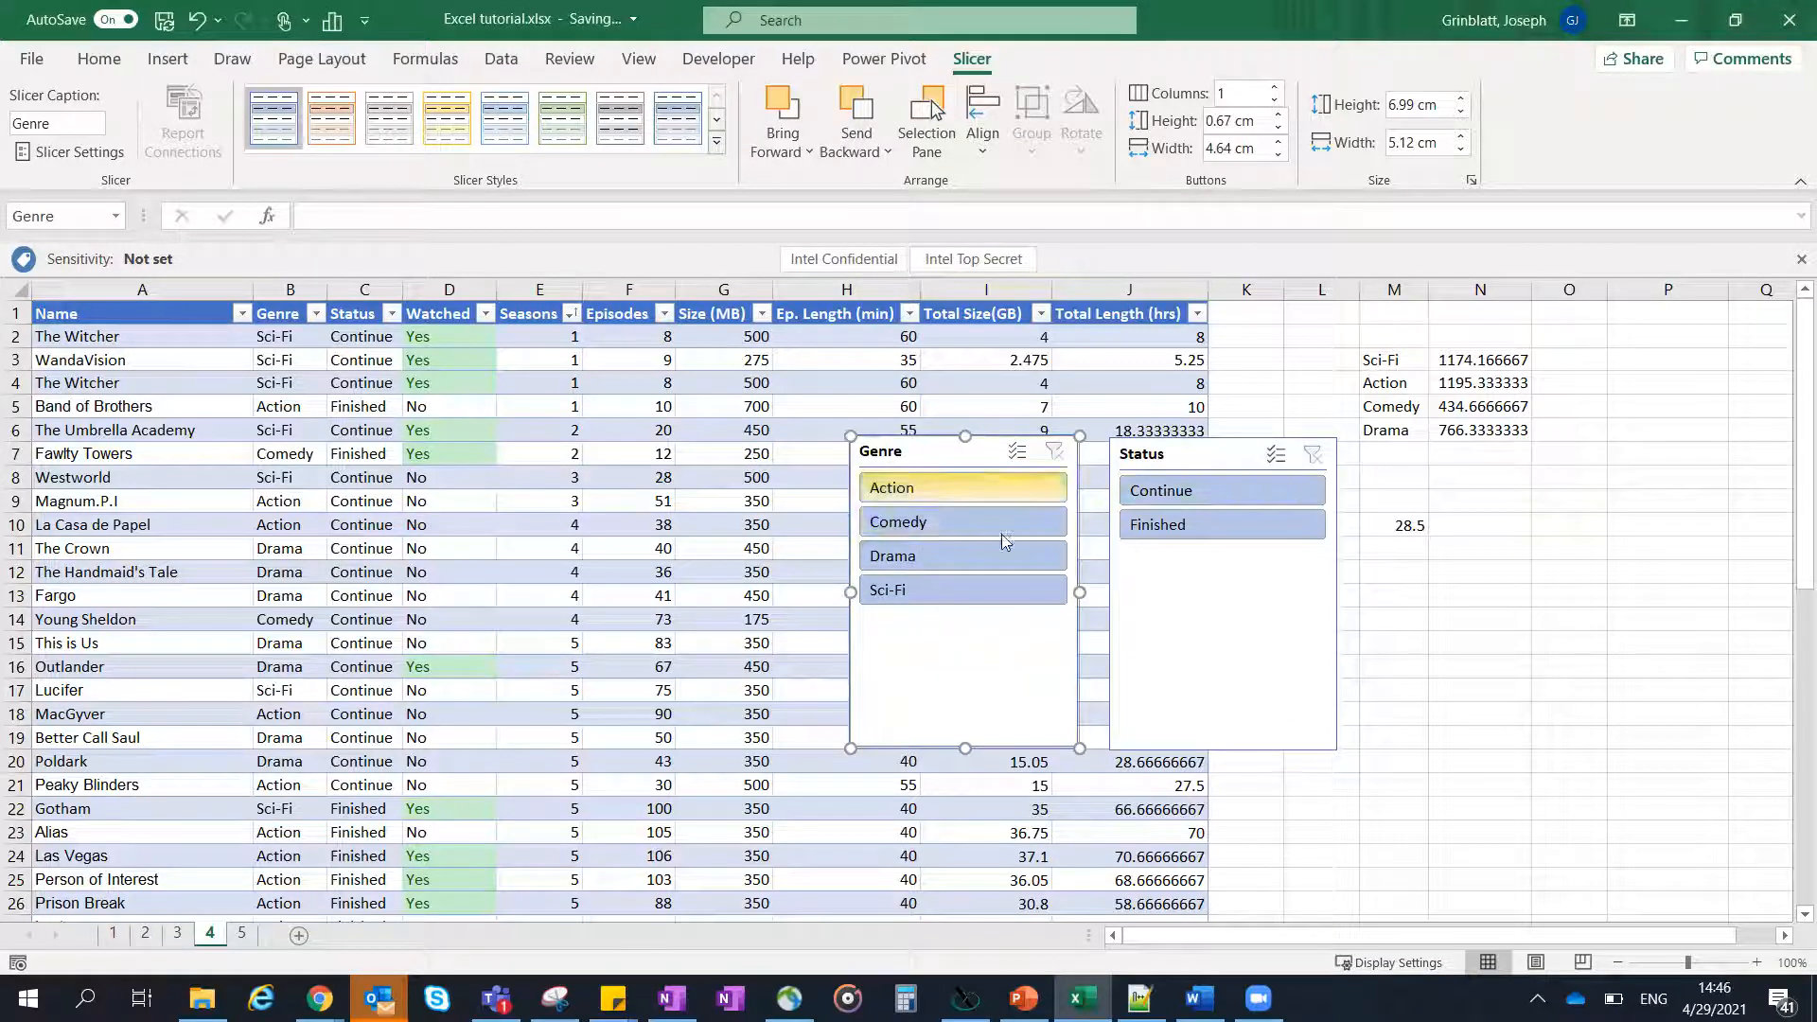
- Filter the table with the slicers by Action, Comedy, Drama and Sci-Fi in turn, then by Continue and Finished status
left_click(949, 492)
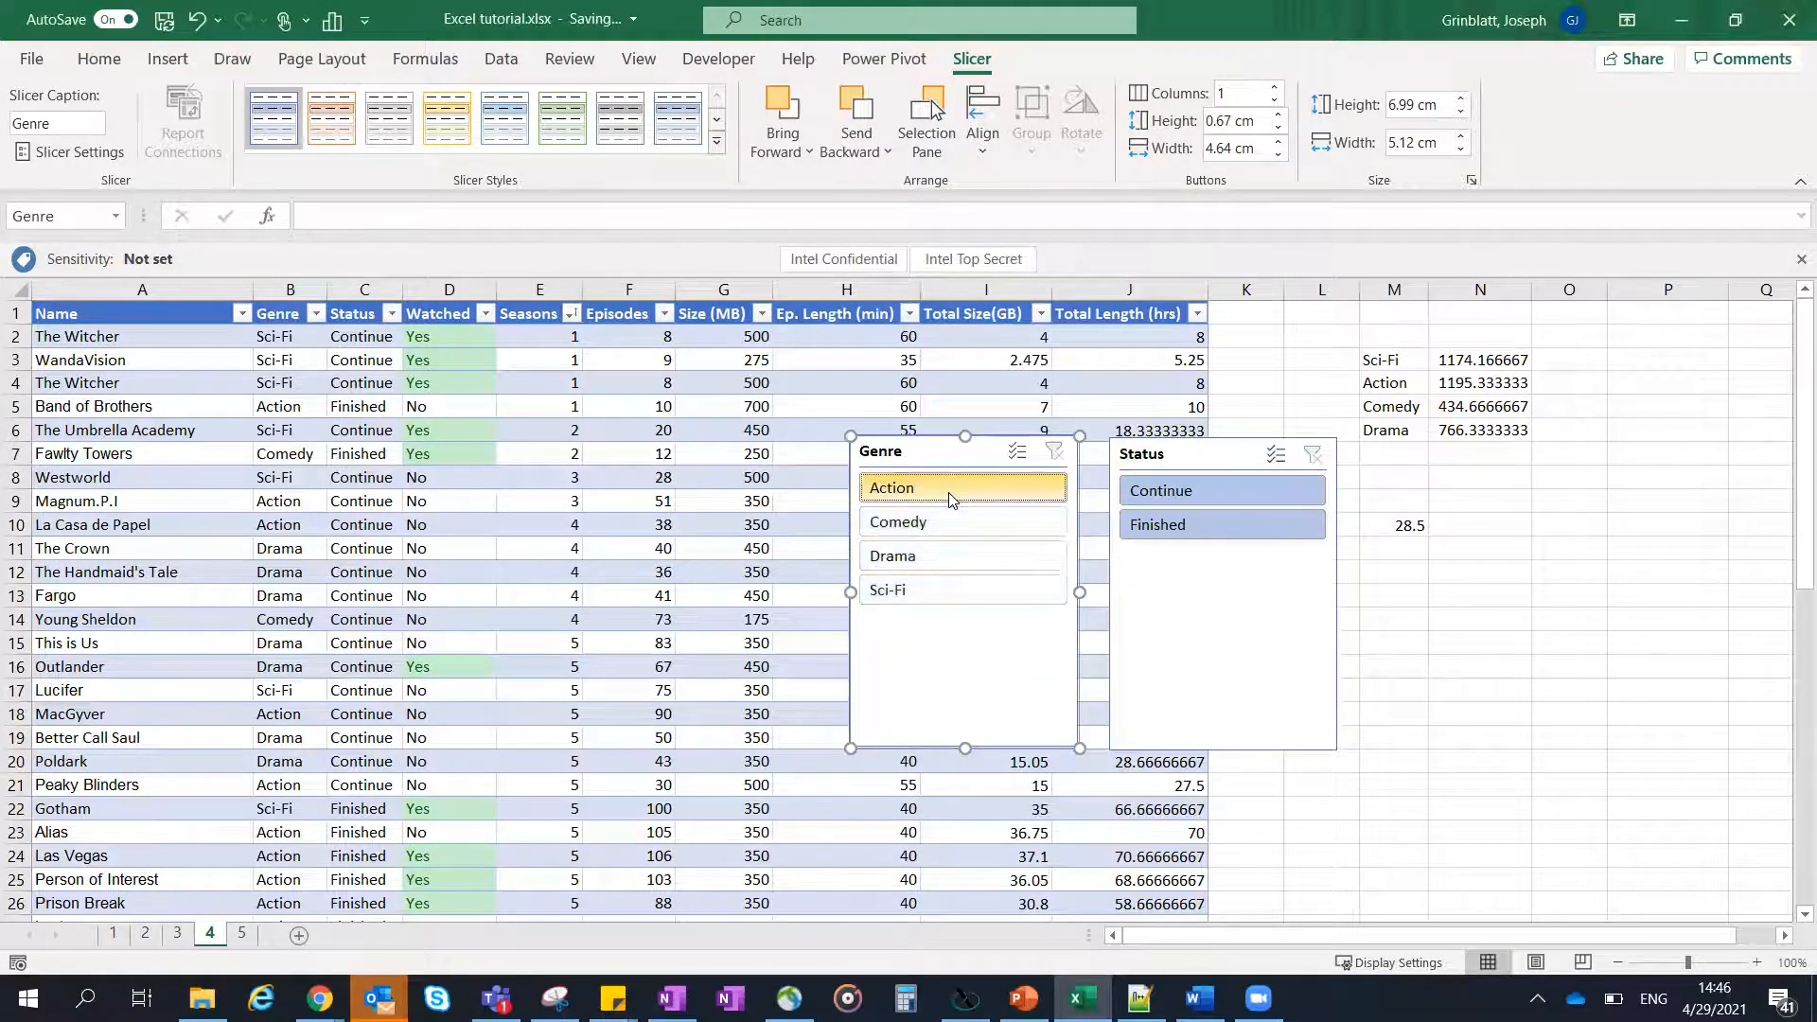
left_click(942, 526)
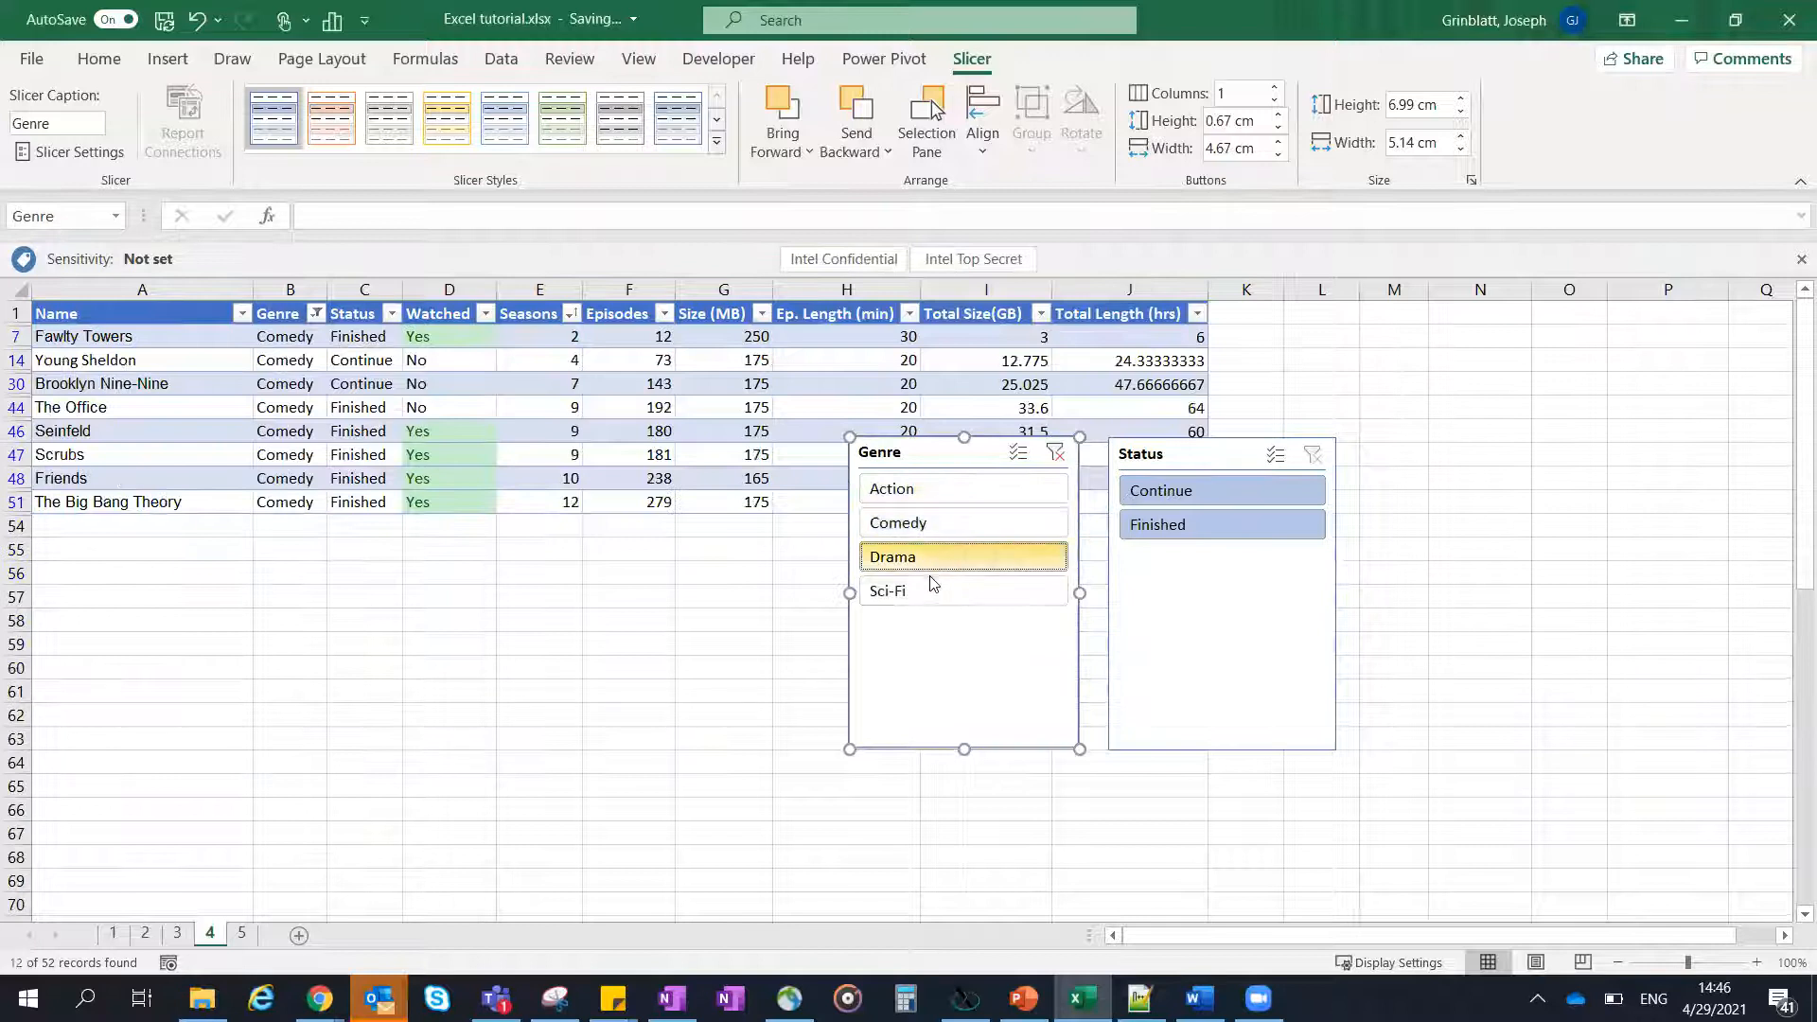
left_click(937, 562)
left_click(929, 587)
left_click(1163, 490)
left_click(1157, 527)
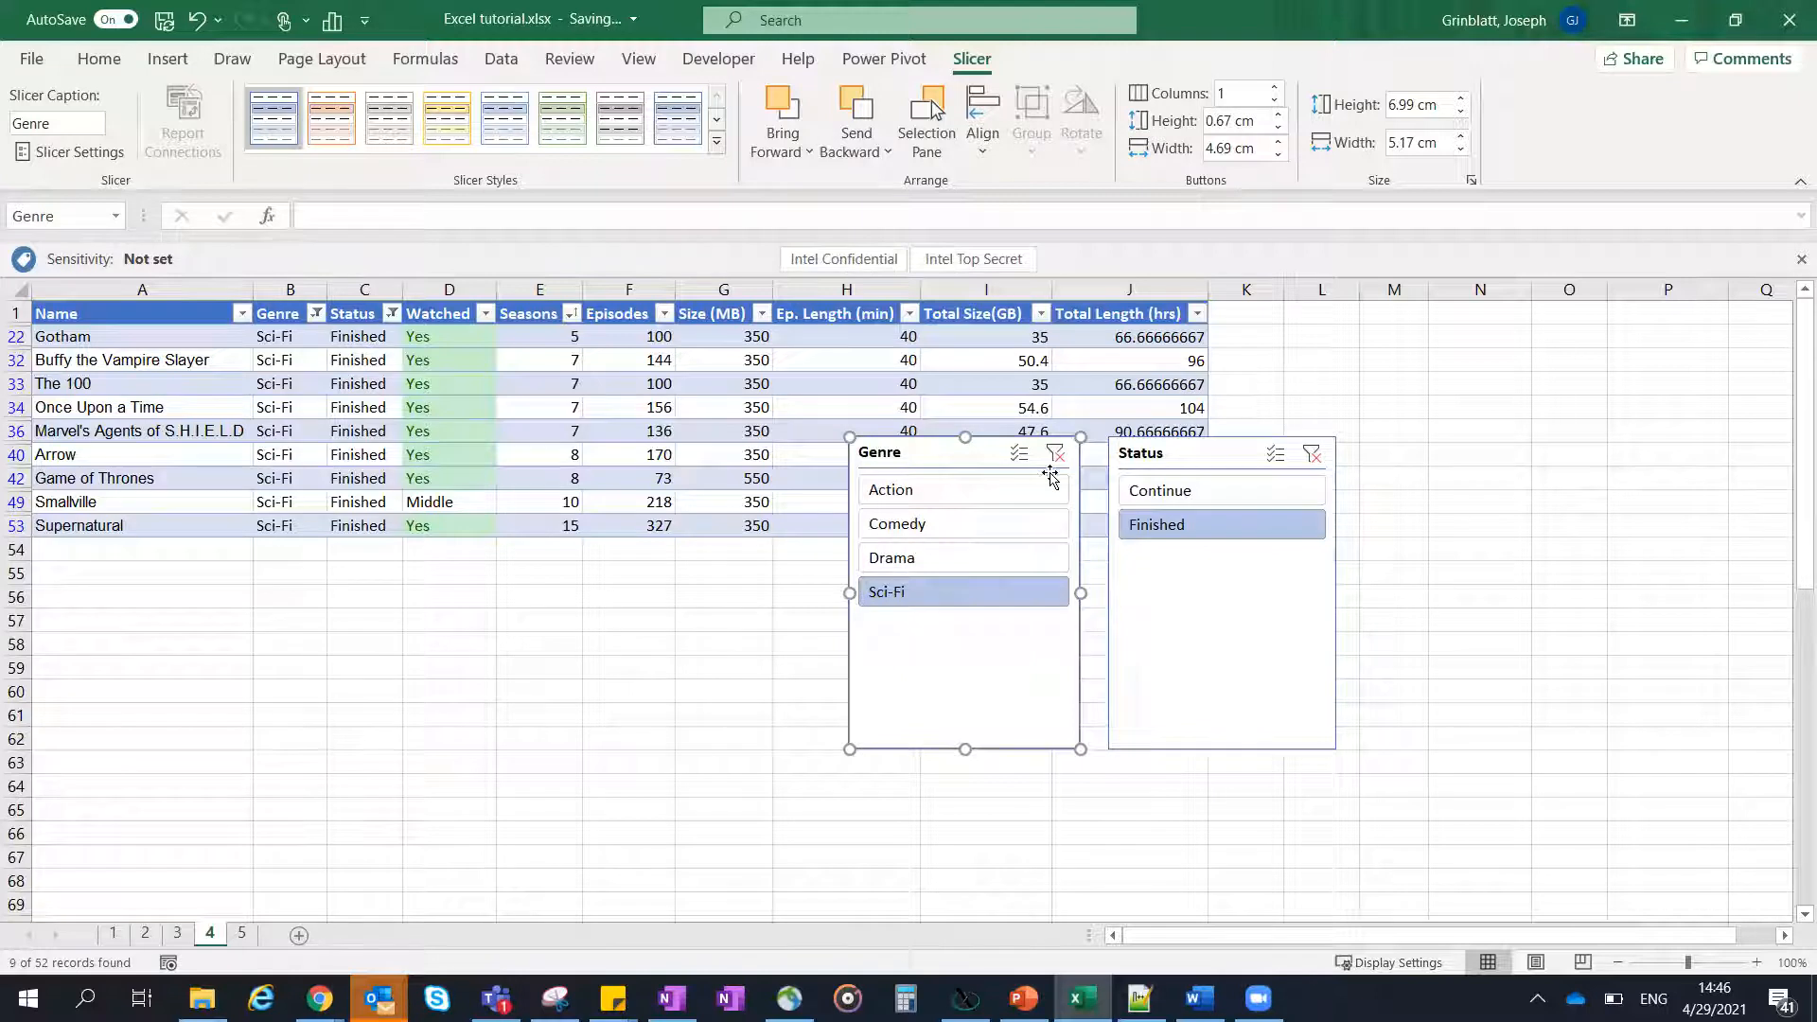
- Undo the slicer filters, the slicer insertion and the table conversion to return to the plain filtered range
key("ctrl+z")
key("ctrl+z")
key("ctrl+z")
key("ctrl+z")
key("ctrl+z")
key("ctrl+z")
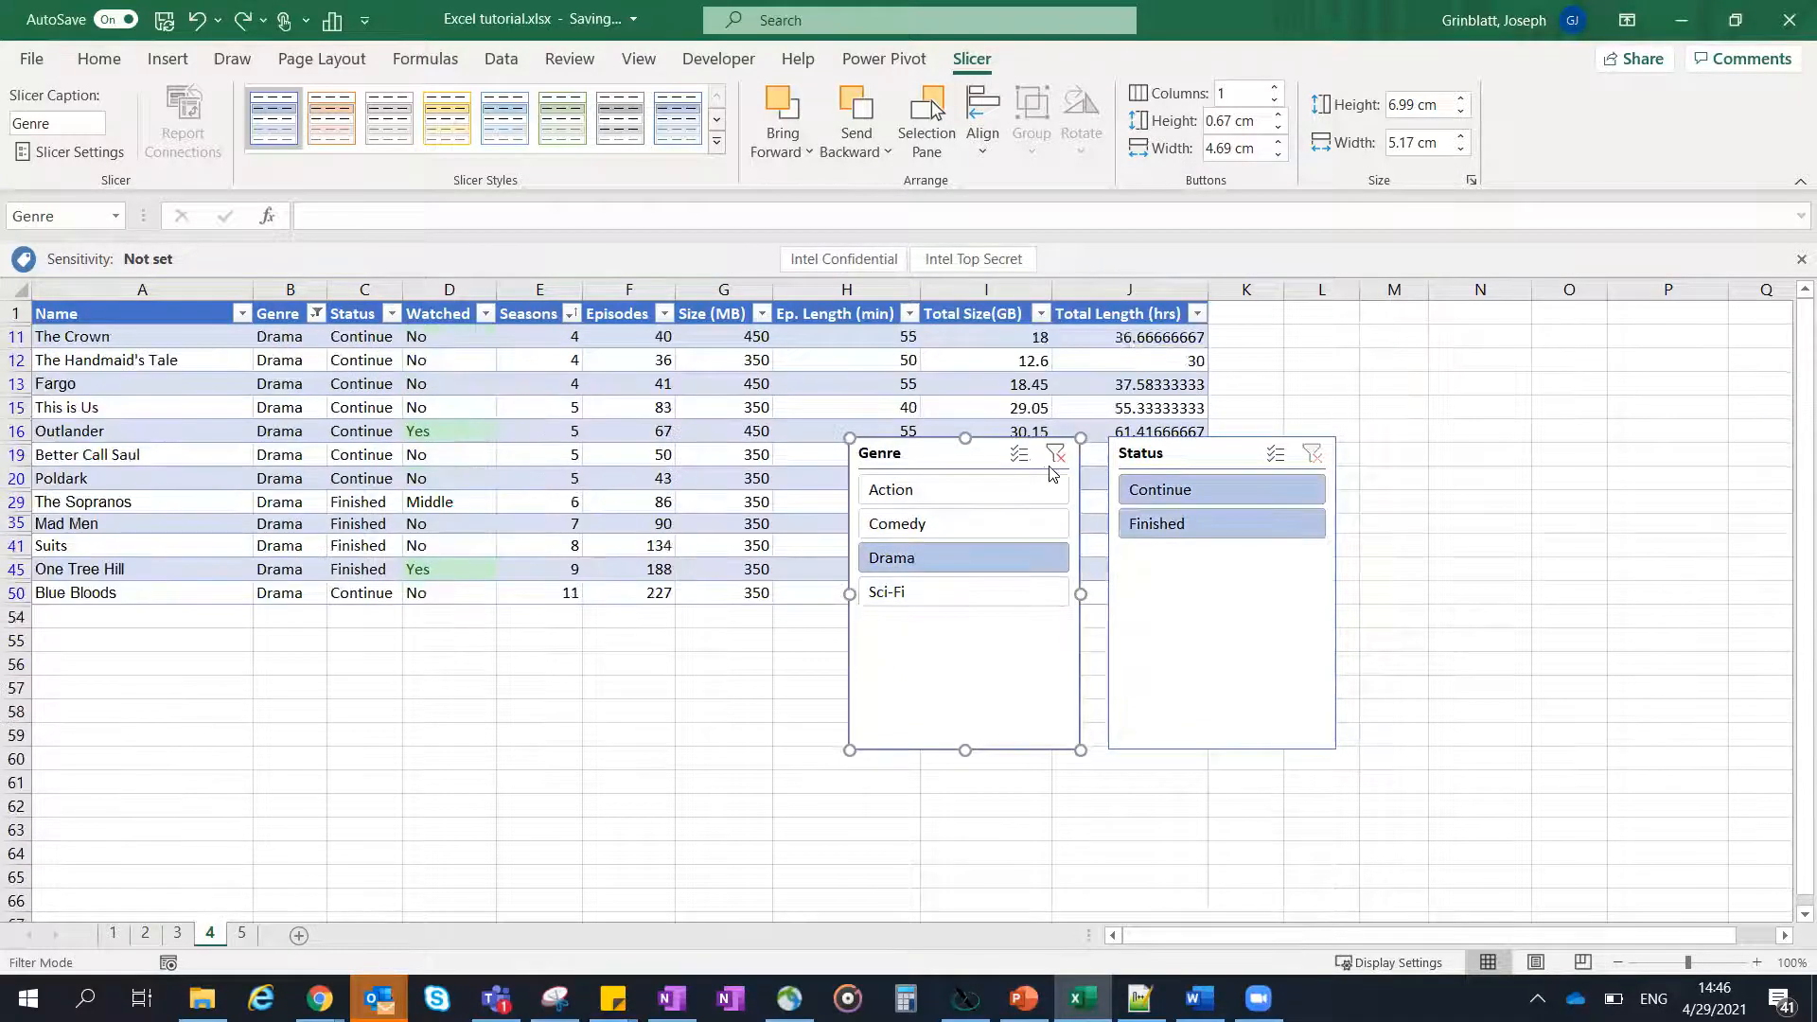
key("ctrl+z")
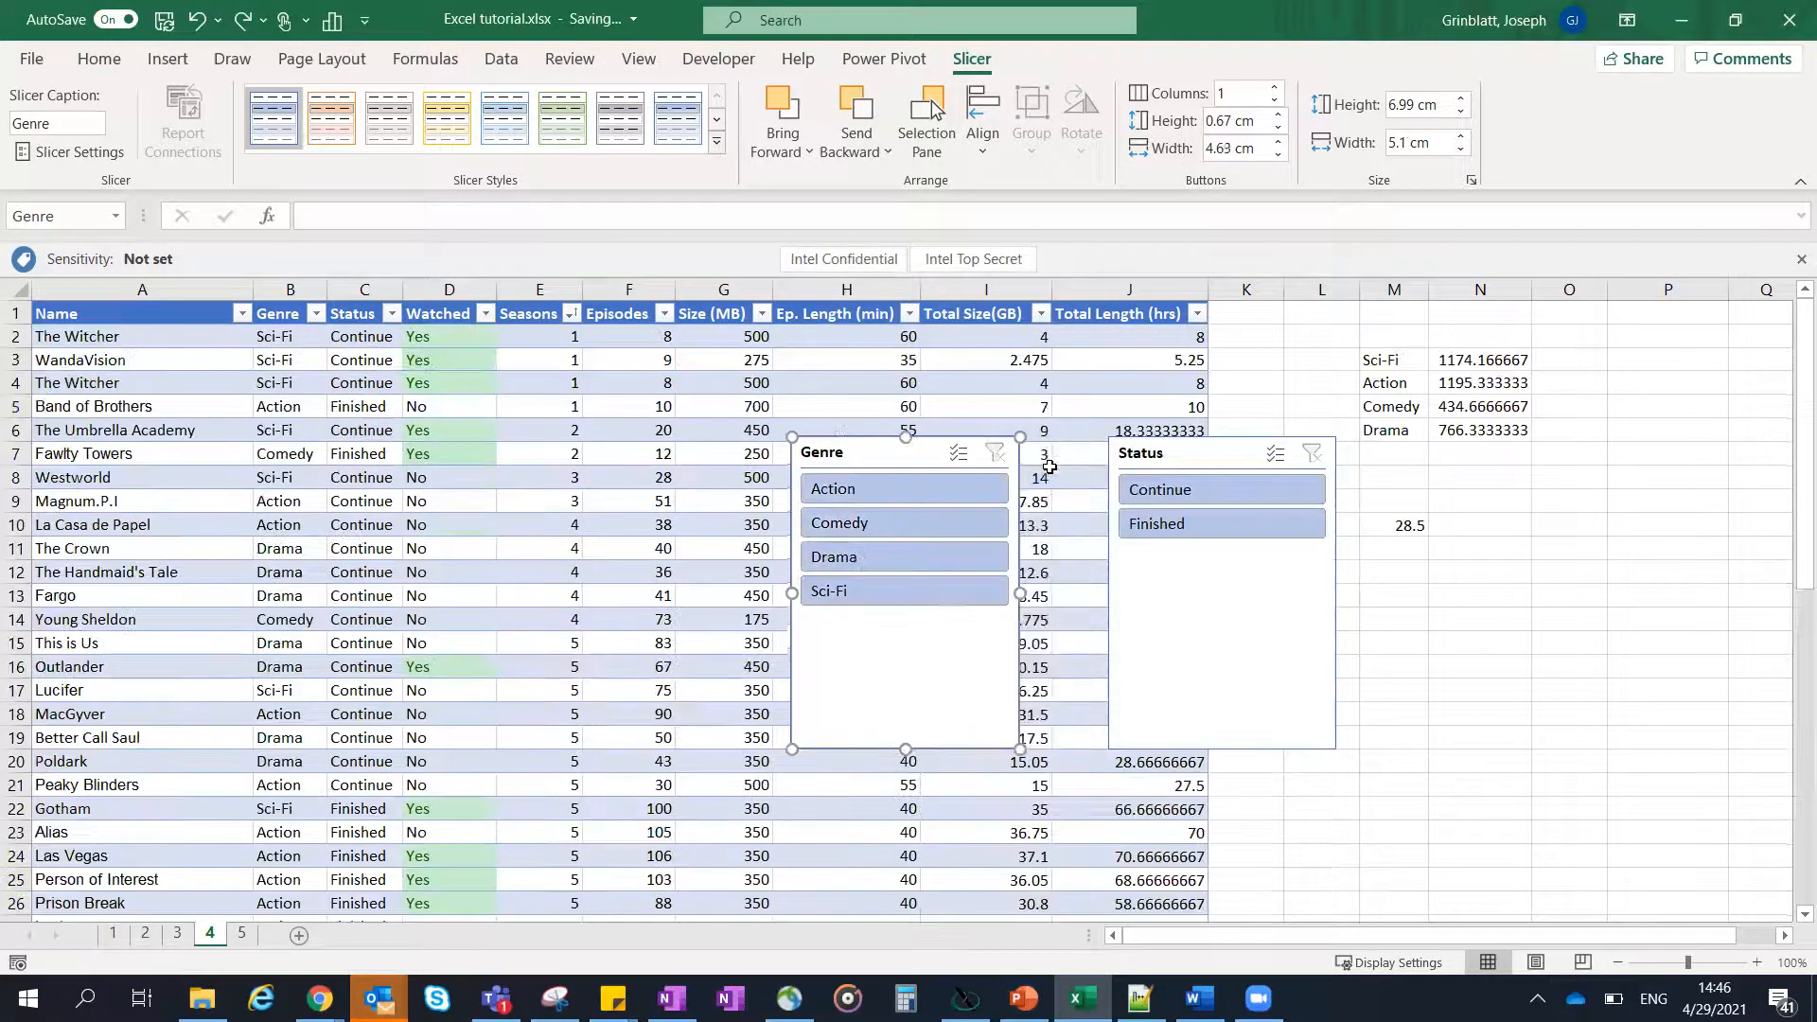
key("ctrl+z")
key("ctrl+z")
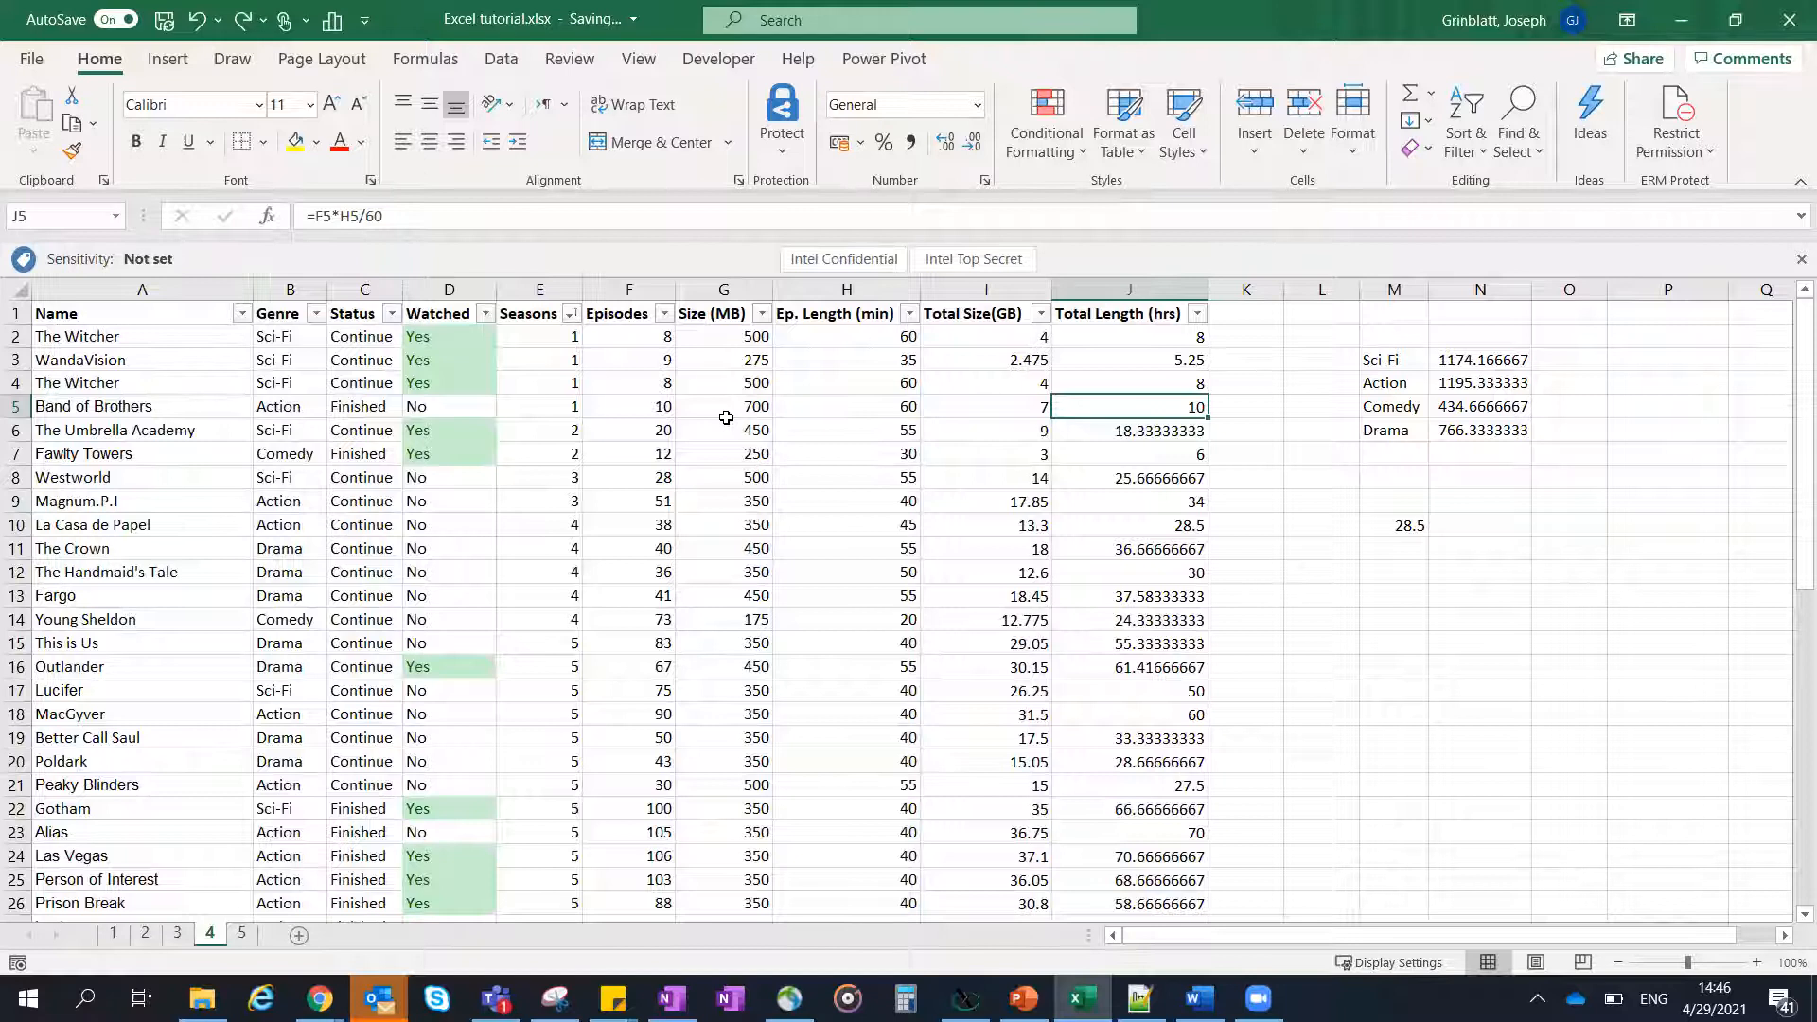
- Enter the arbitrary text "fsdsdf" in Watched cell D2, and undo the entry
left_click(459, 301)
left_click(451, 390)
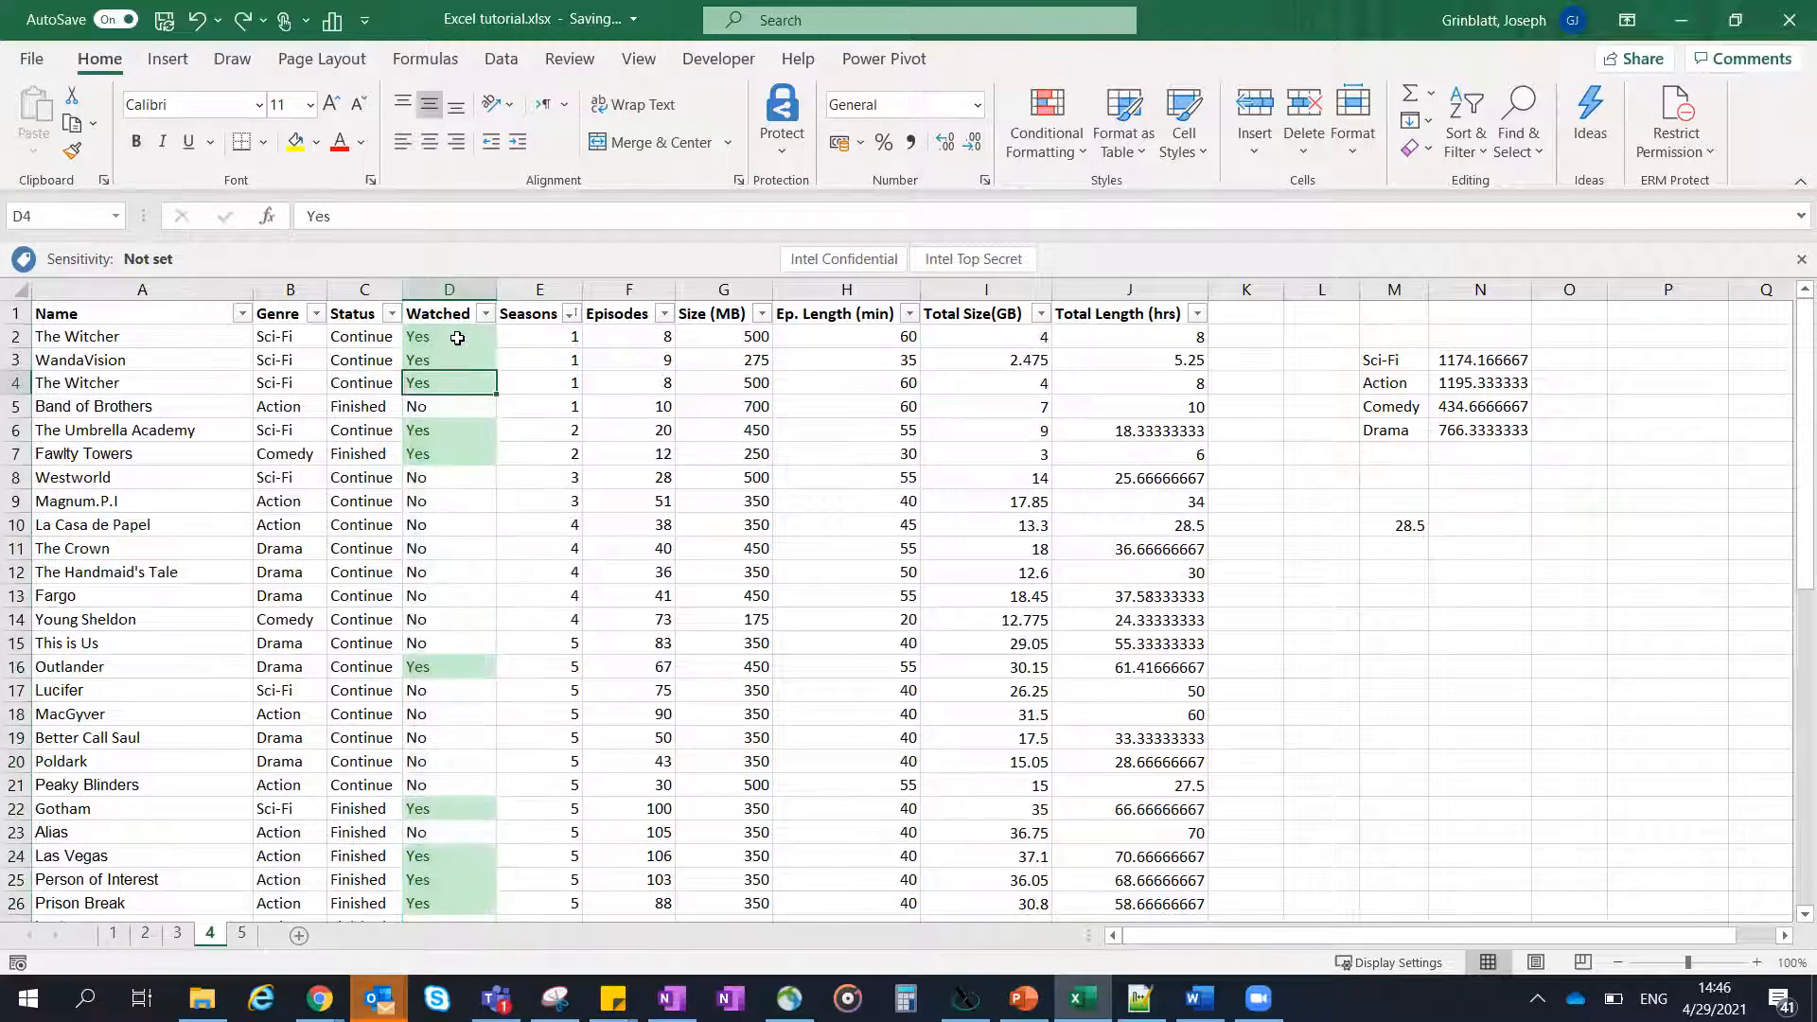
left_click(457, 338)
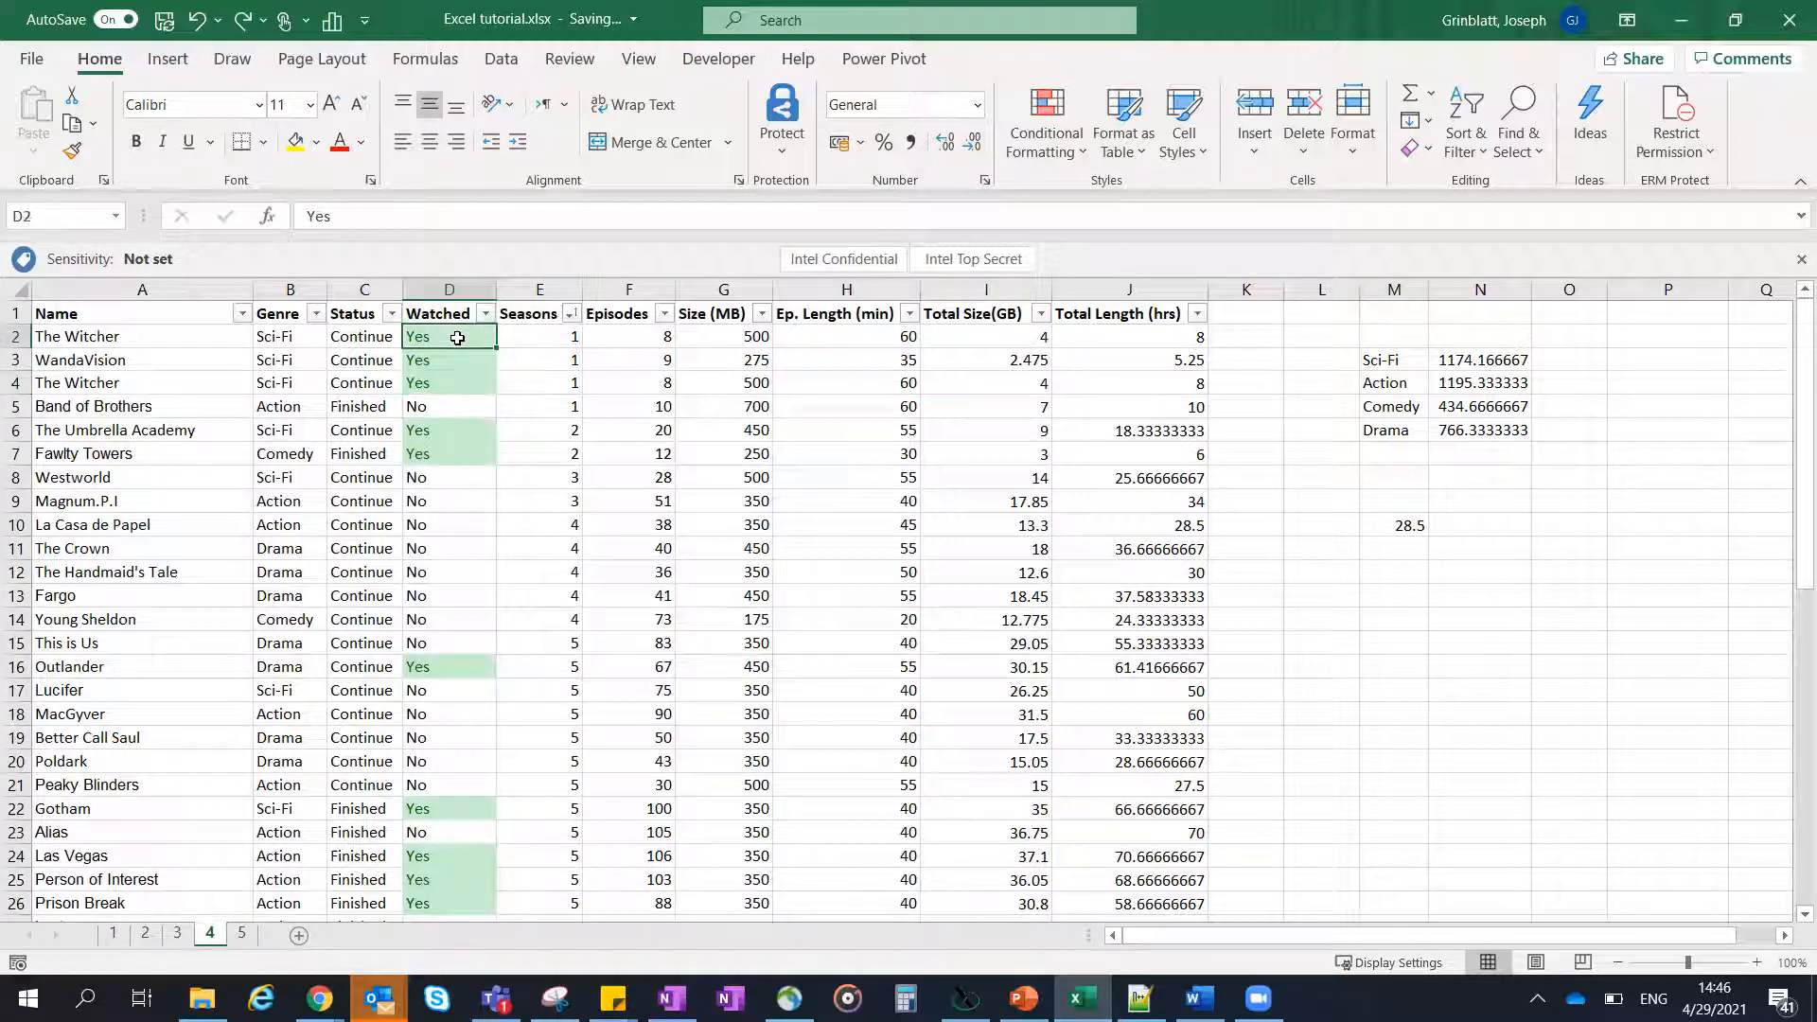
scroll(459, 353, "down", 1)
scroll(459, 353, "down", 2)
scroll(455, 568, "up", 3)
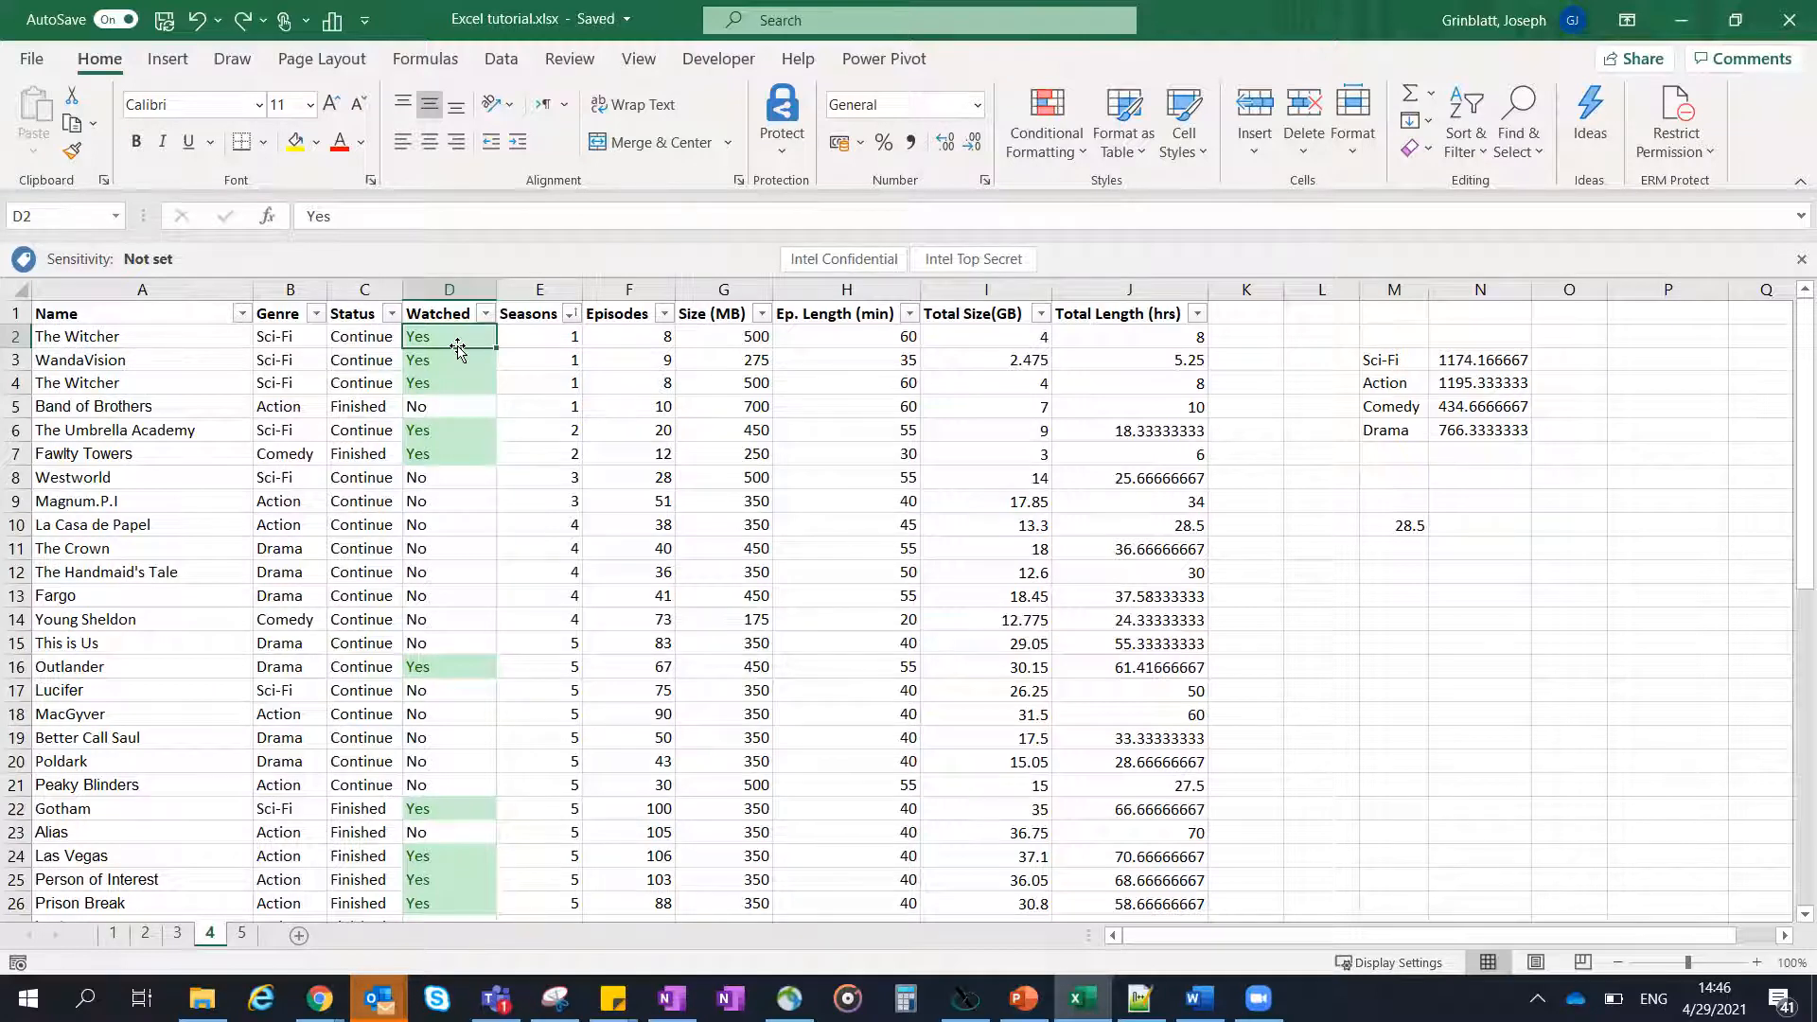
type("fsdsdf")
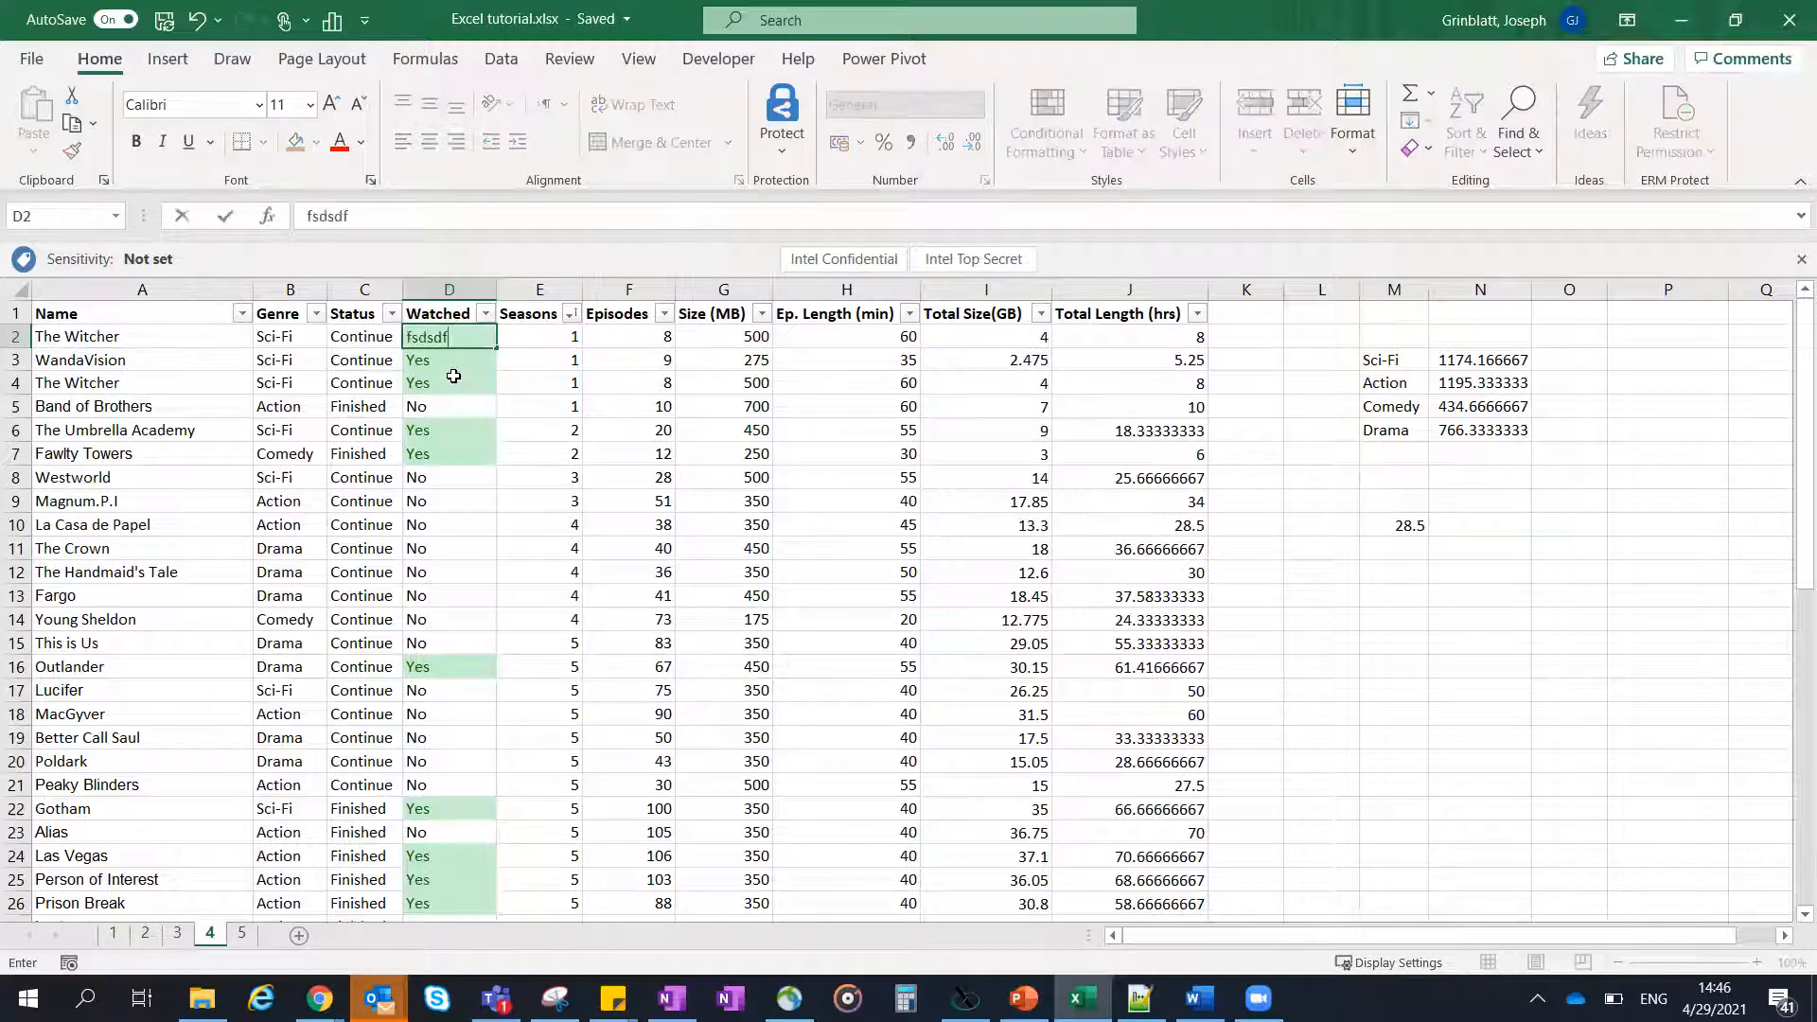
key("Return")
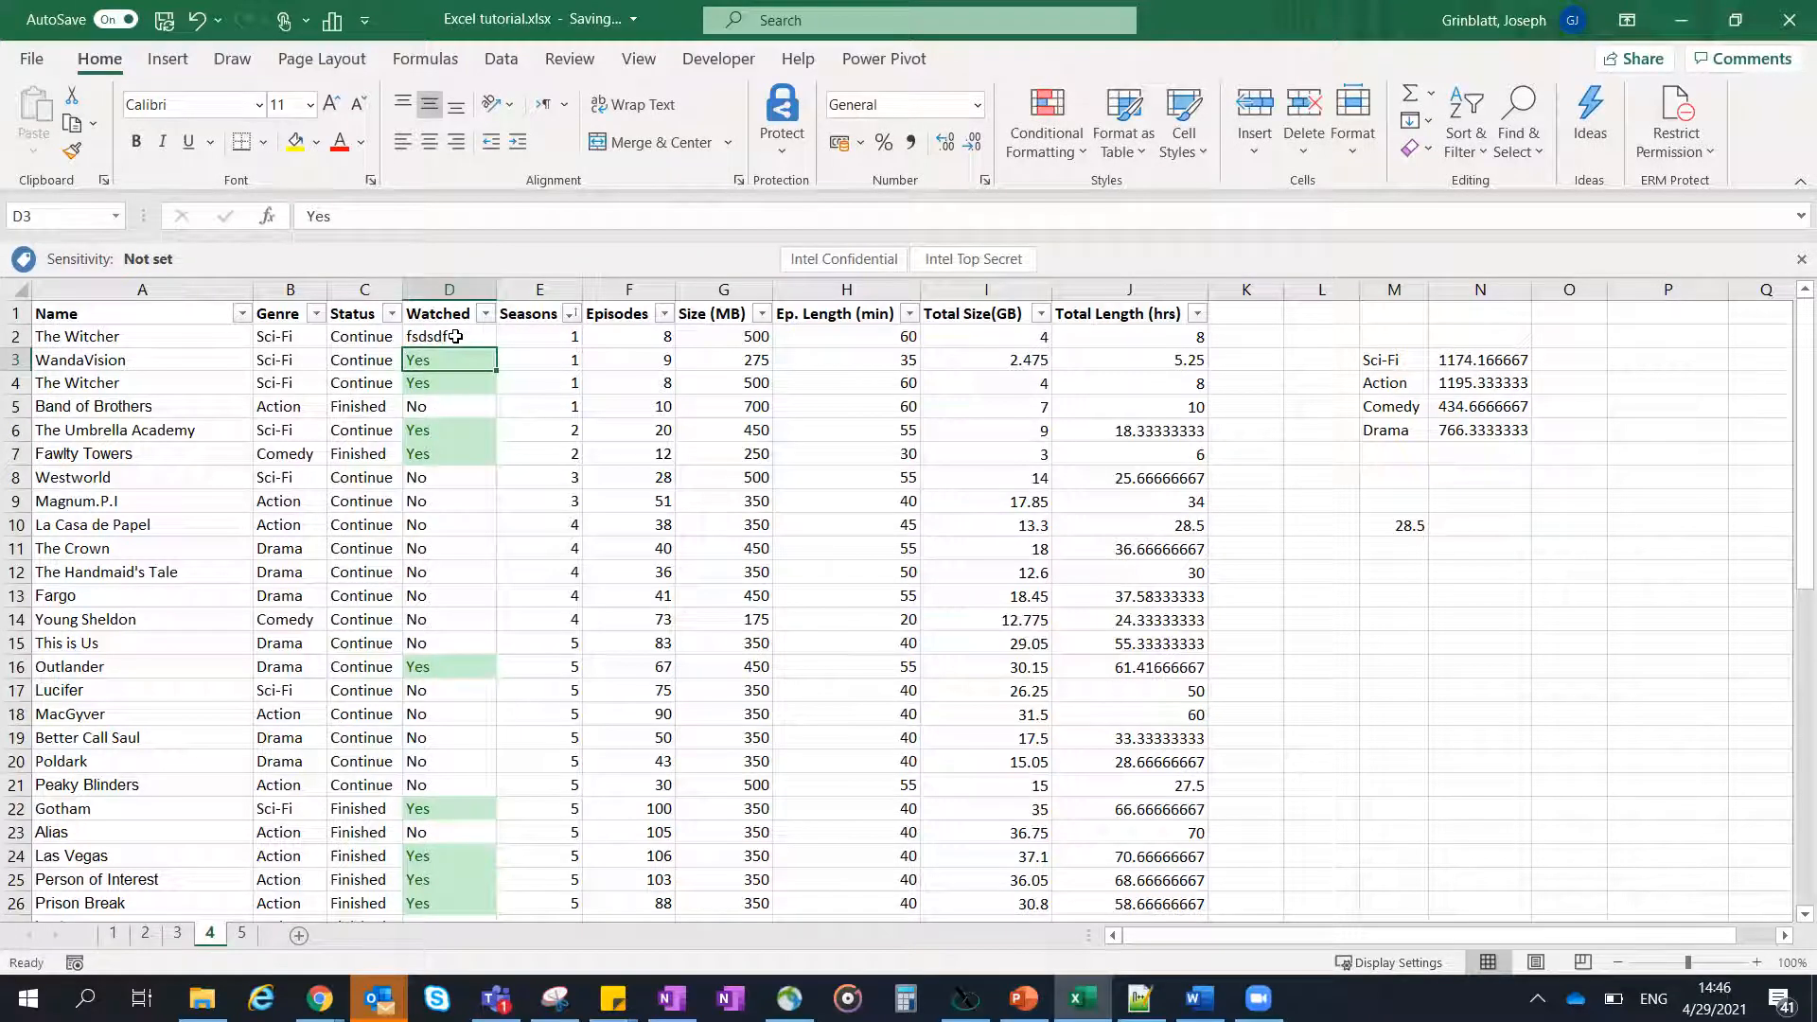
key("ctrl+z")
- Enter "Maybe" in Watched cell D2, and undo the entry
type("Mayb")
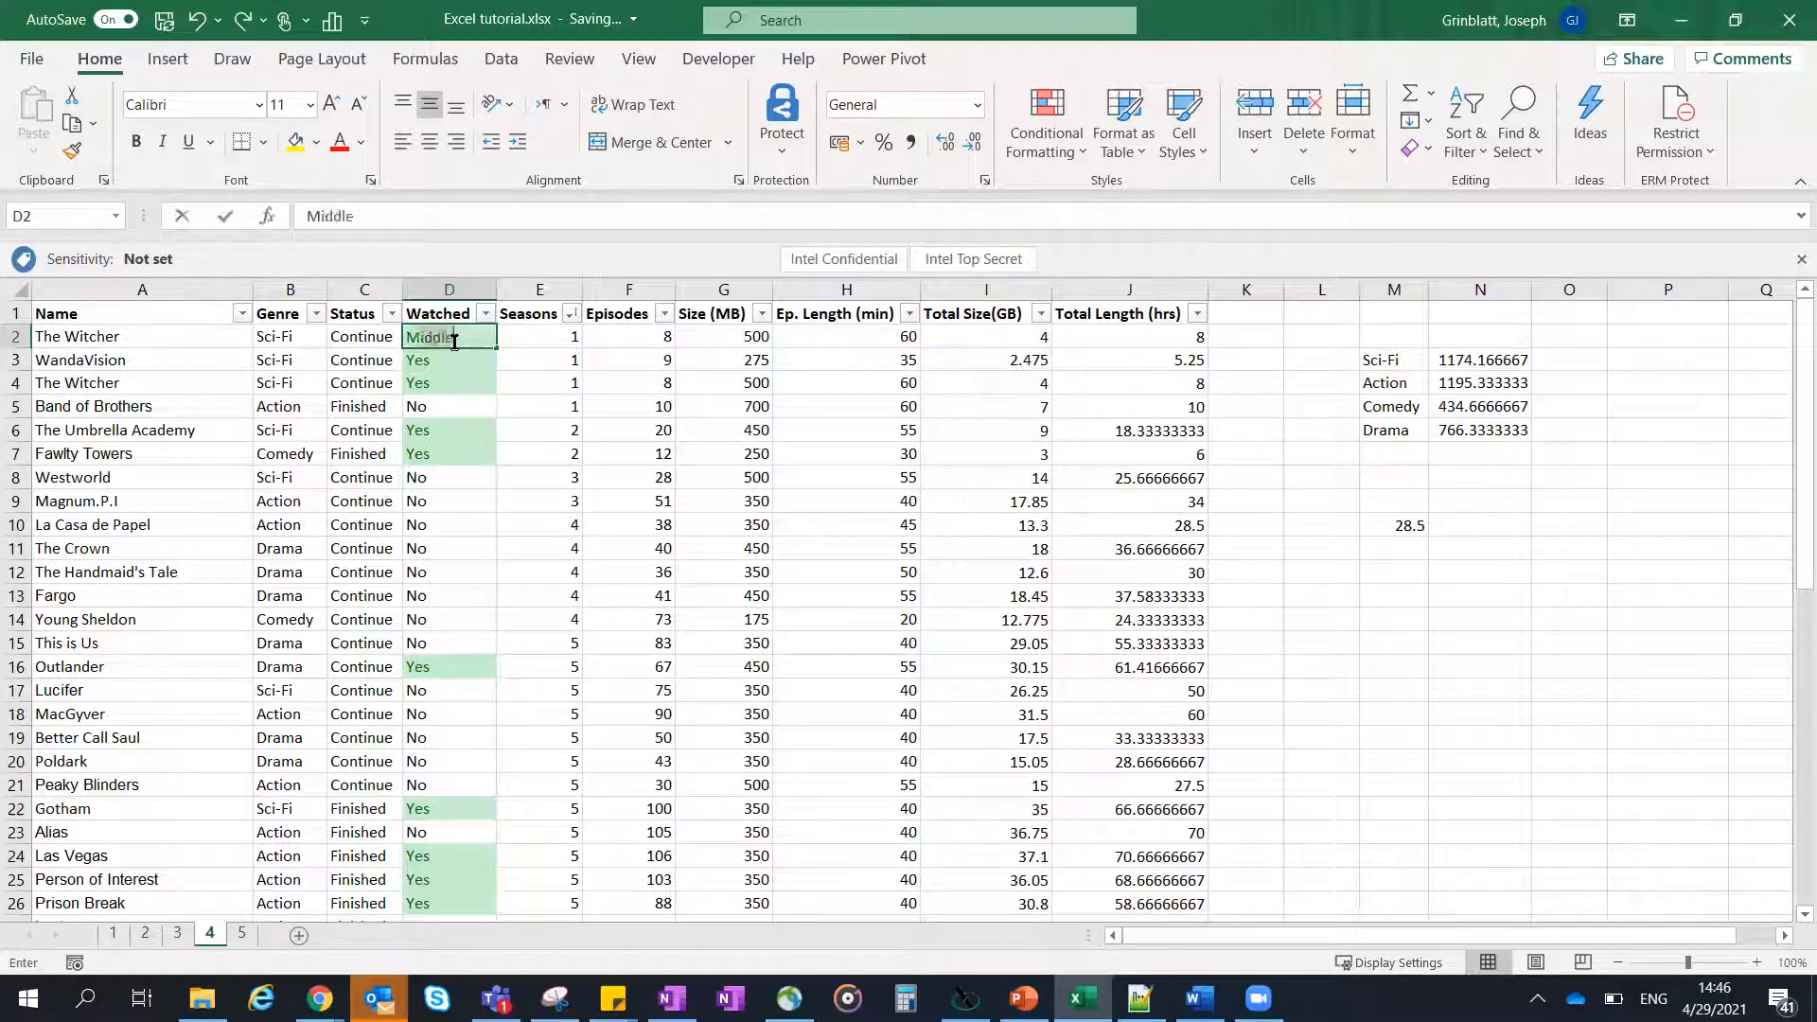
type("e")
key("Return")
key("ctrl+z")
left_click(457, 359)
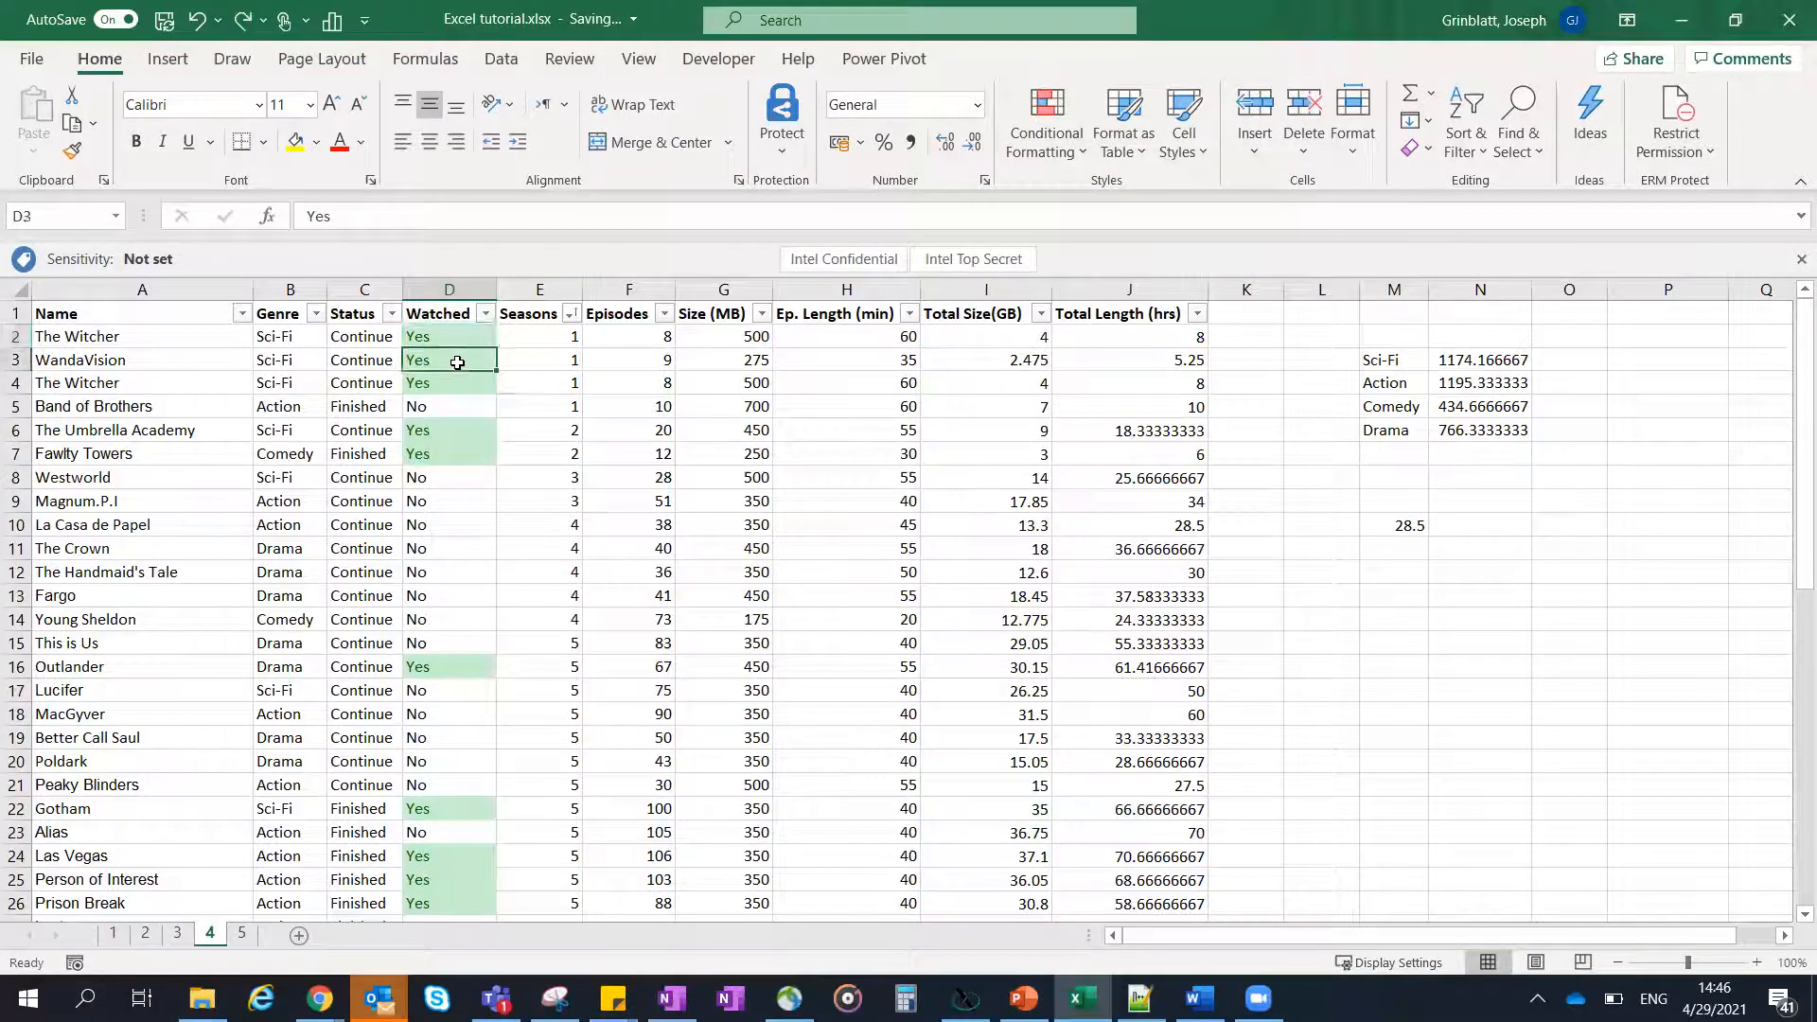
left_click(465, 338)
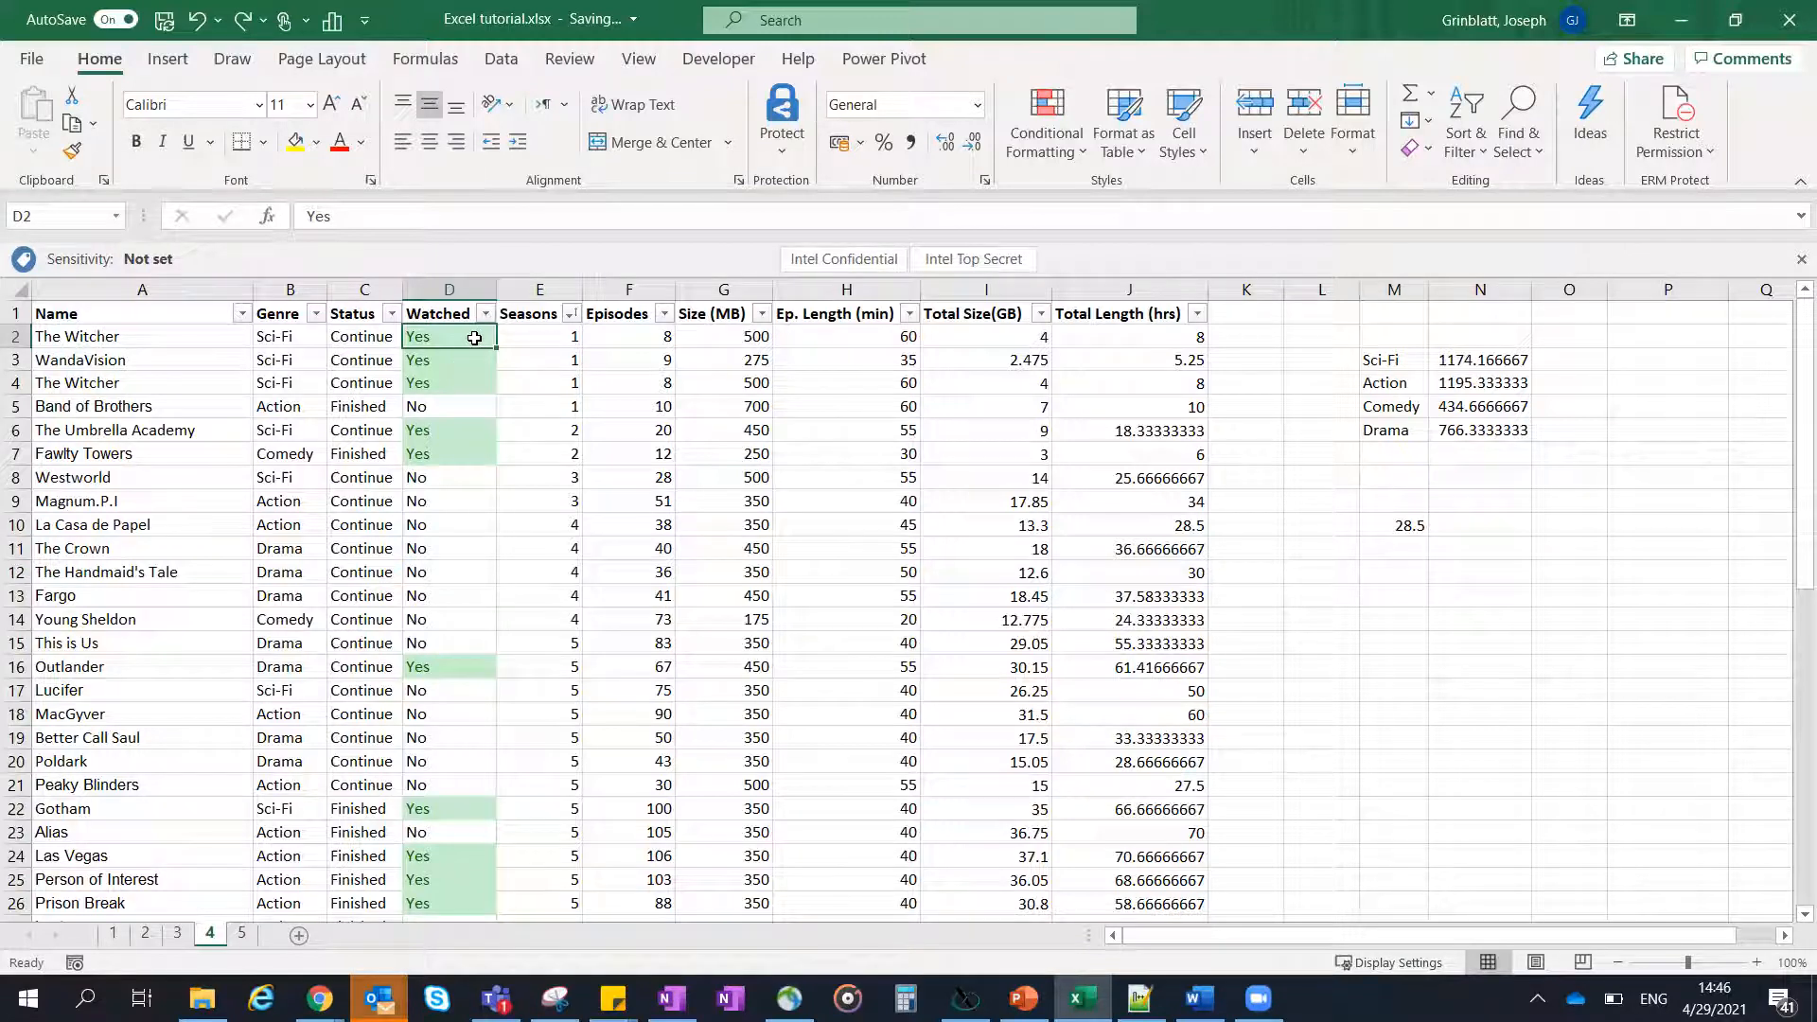
left_click(505, 66)
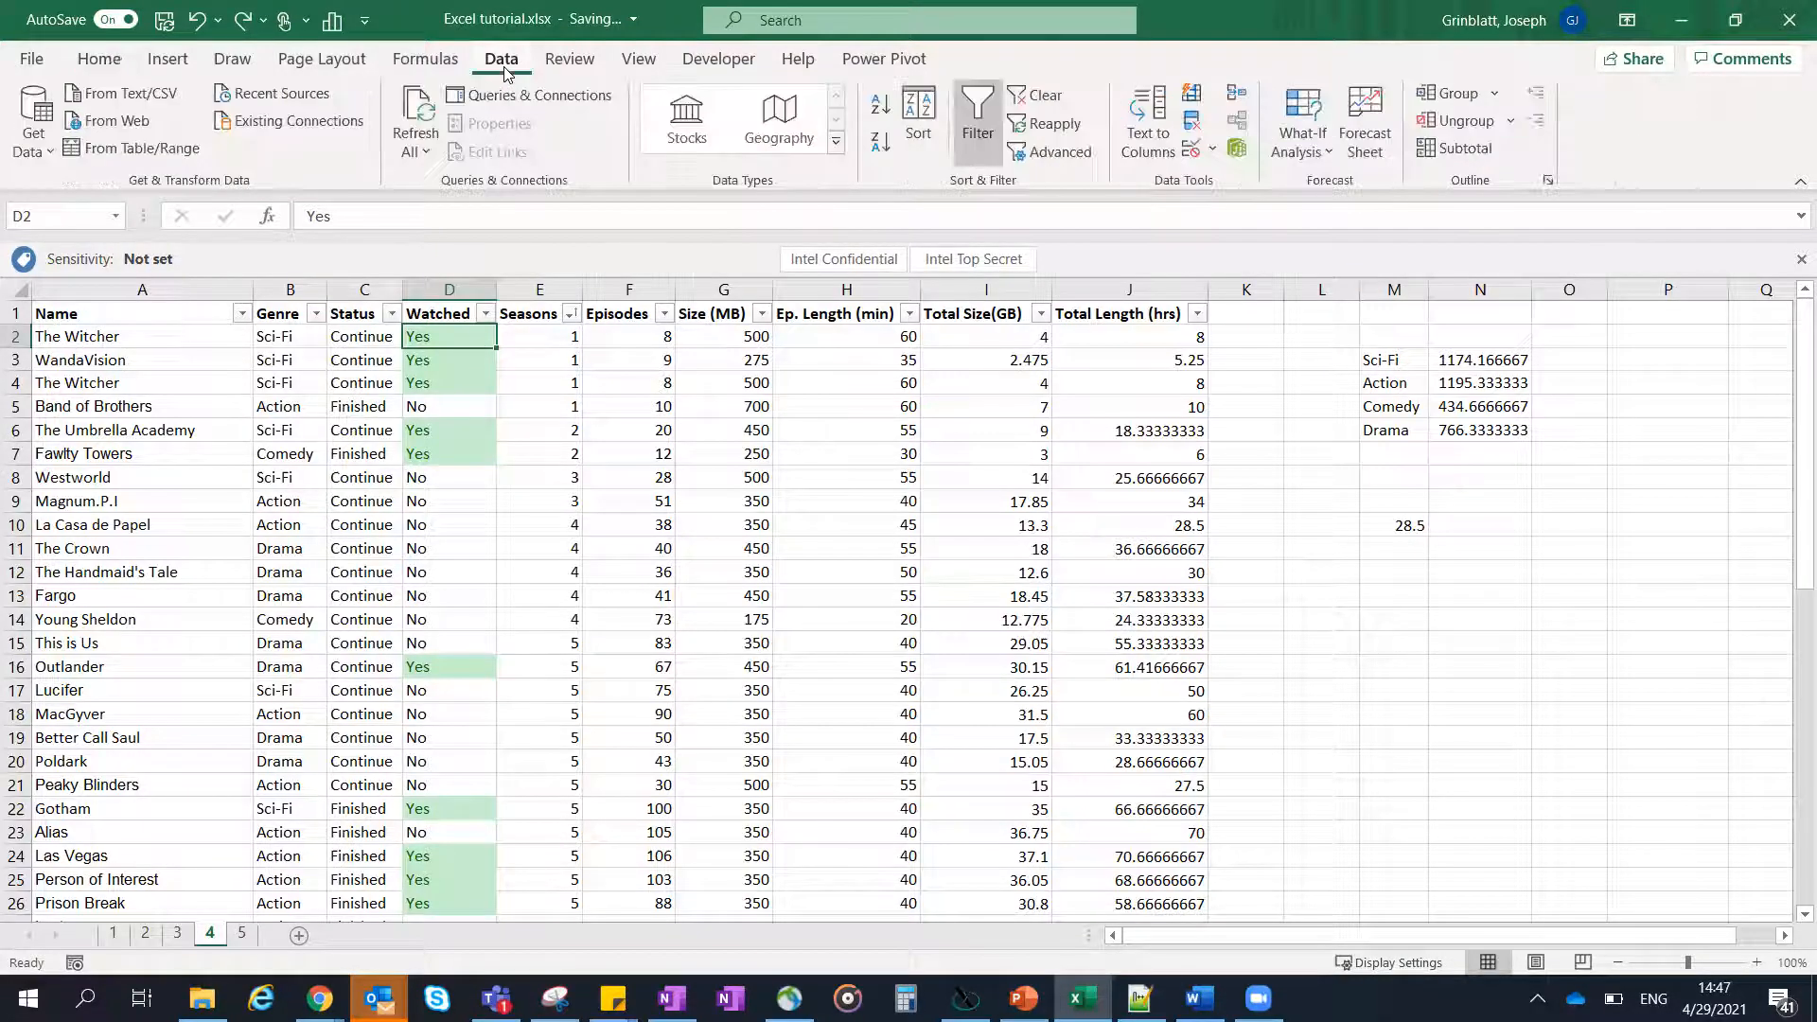
left_click(1195, 155)
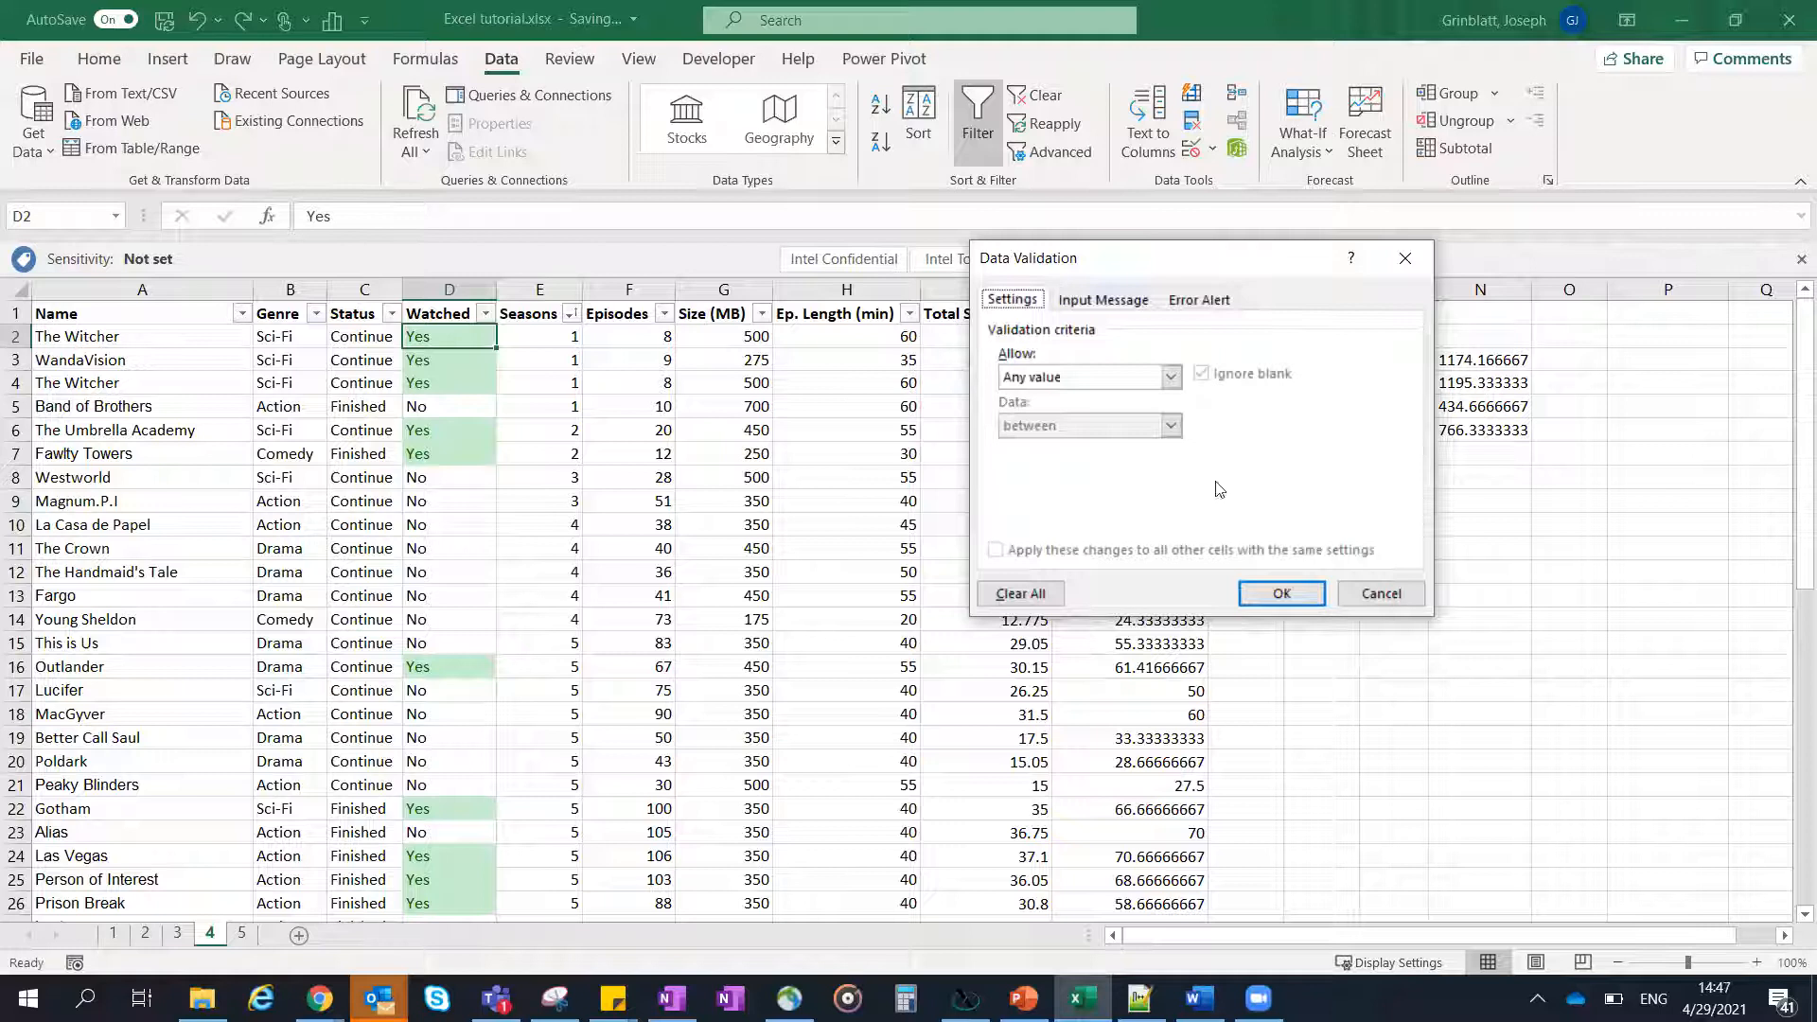
left_click(1375, 596)
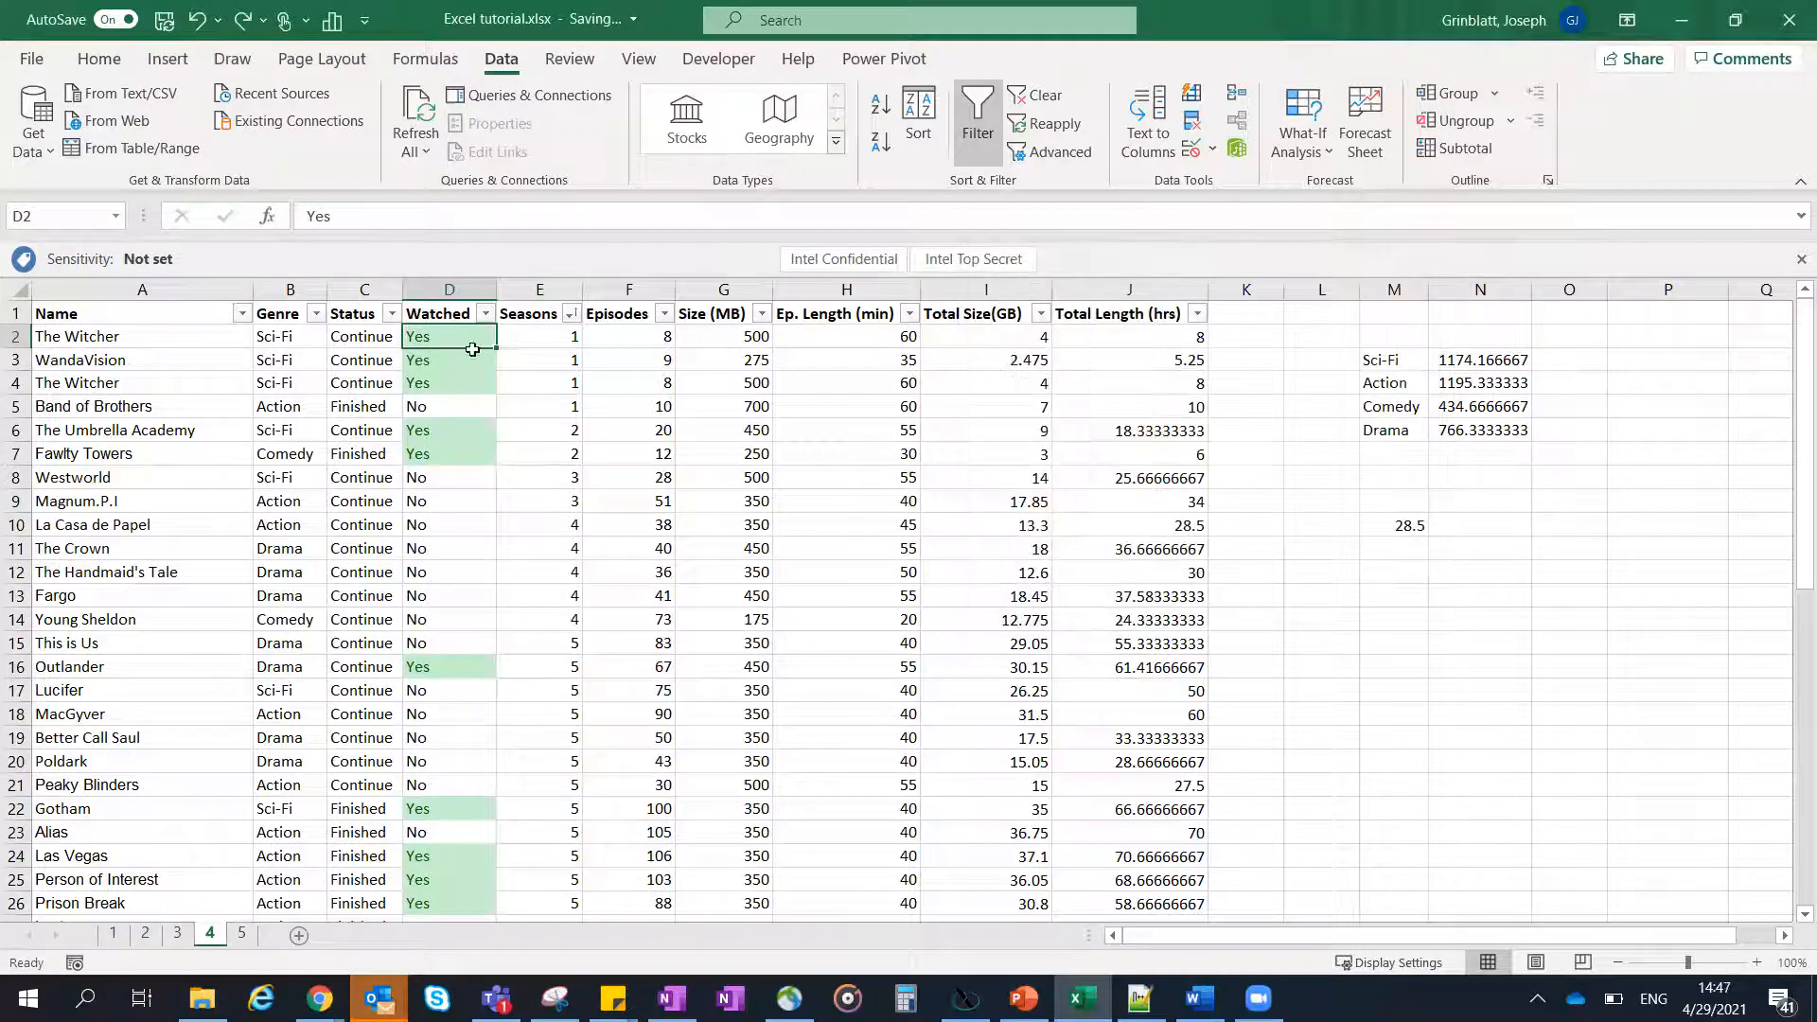
- Restrict the whole Watched column D with list data validation that allows only Yes and No
left_click(446, 289)
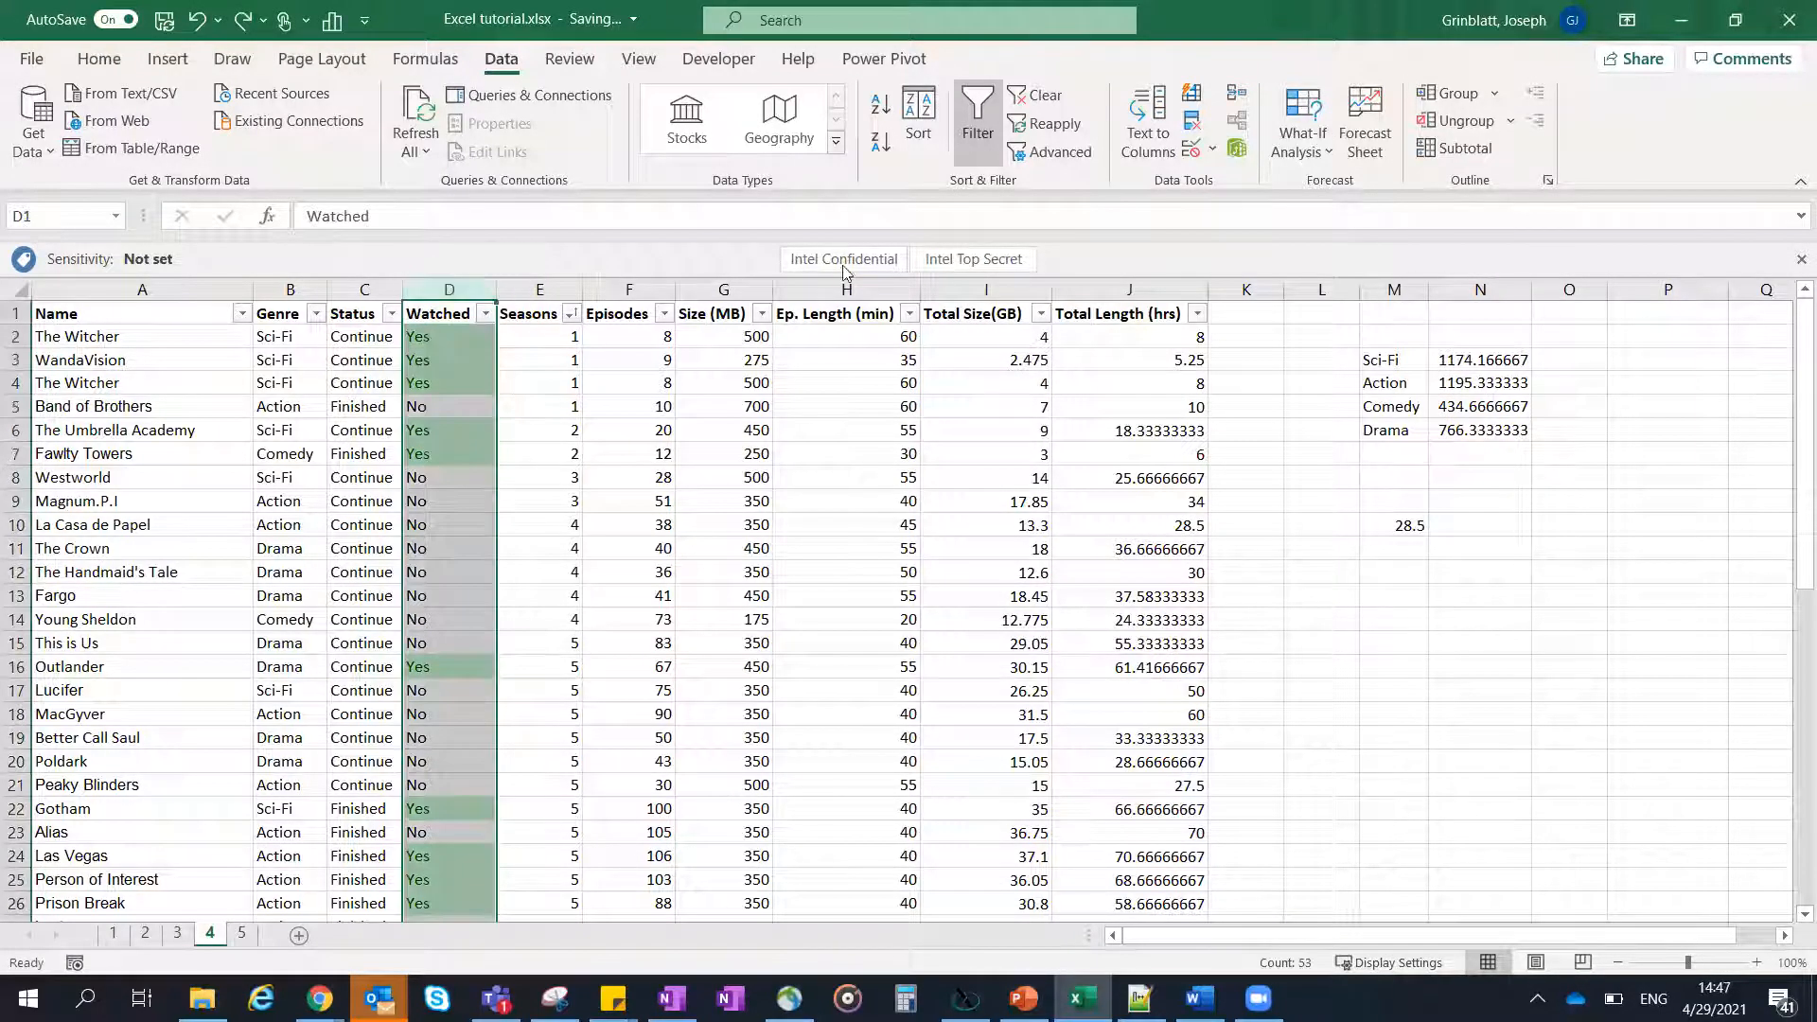
left_click(1192, 154)
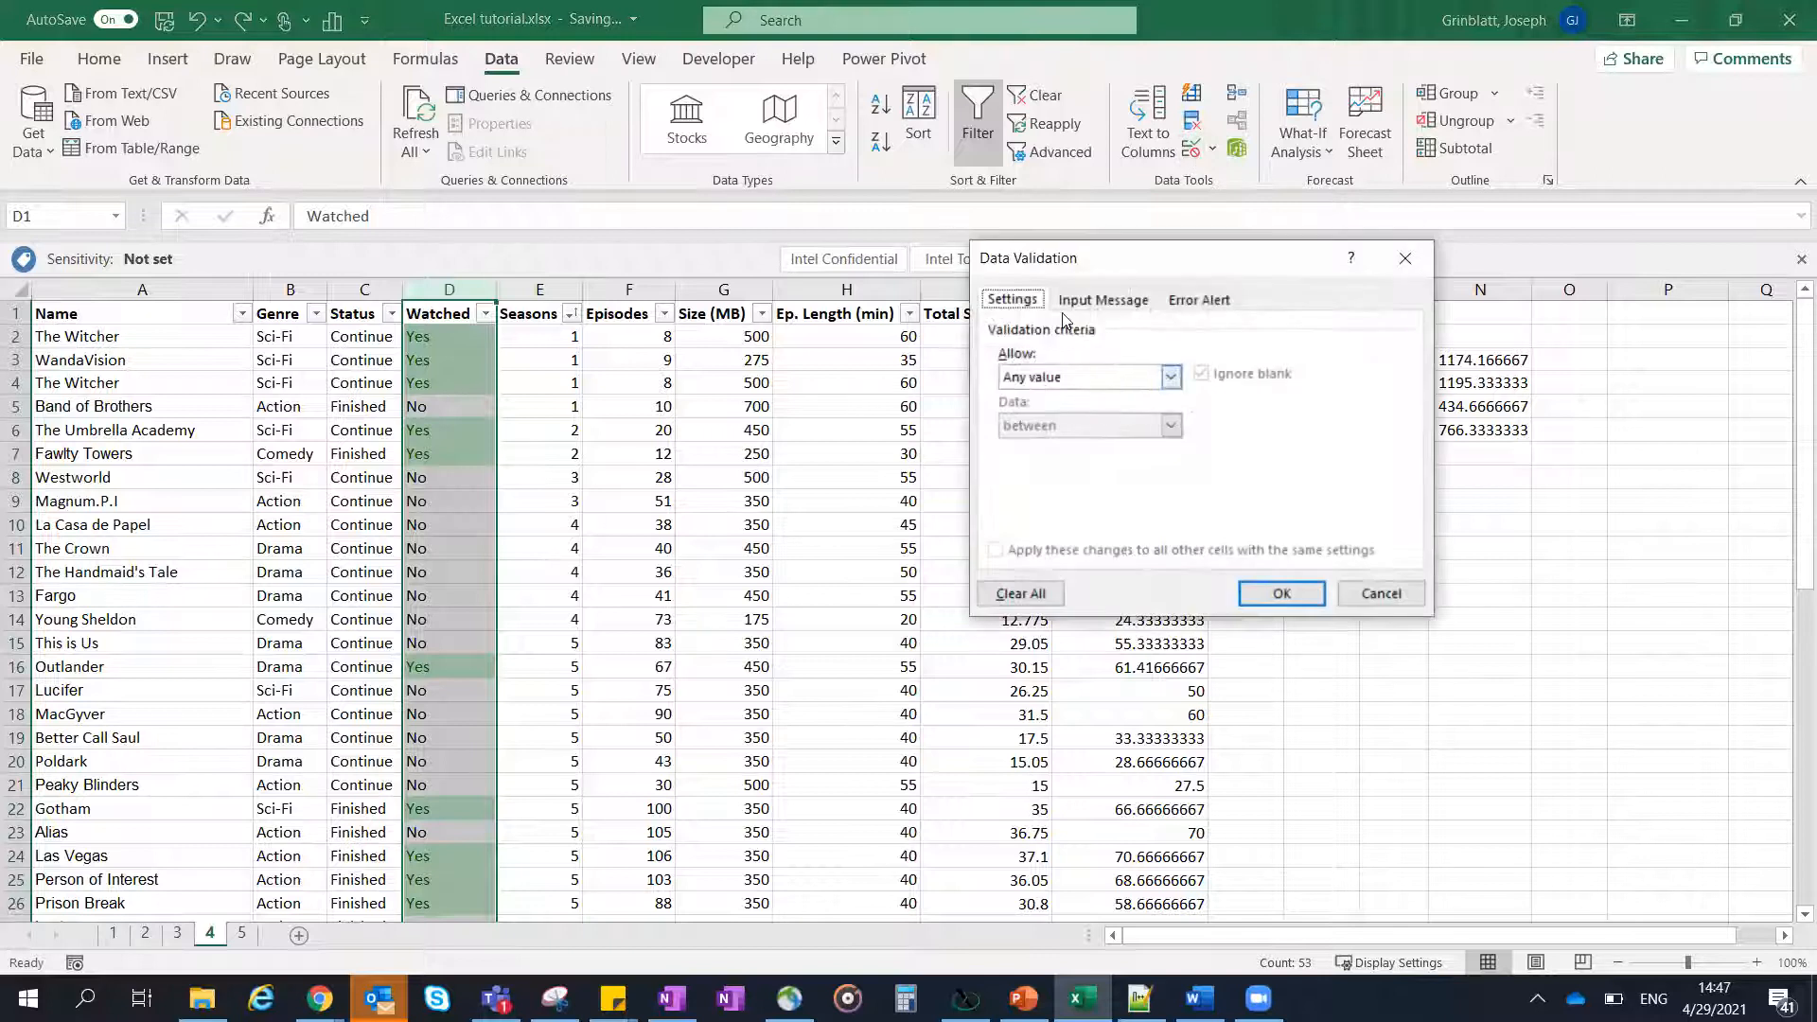
left_click(1073, 378)
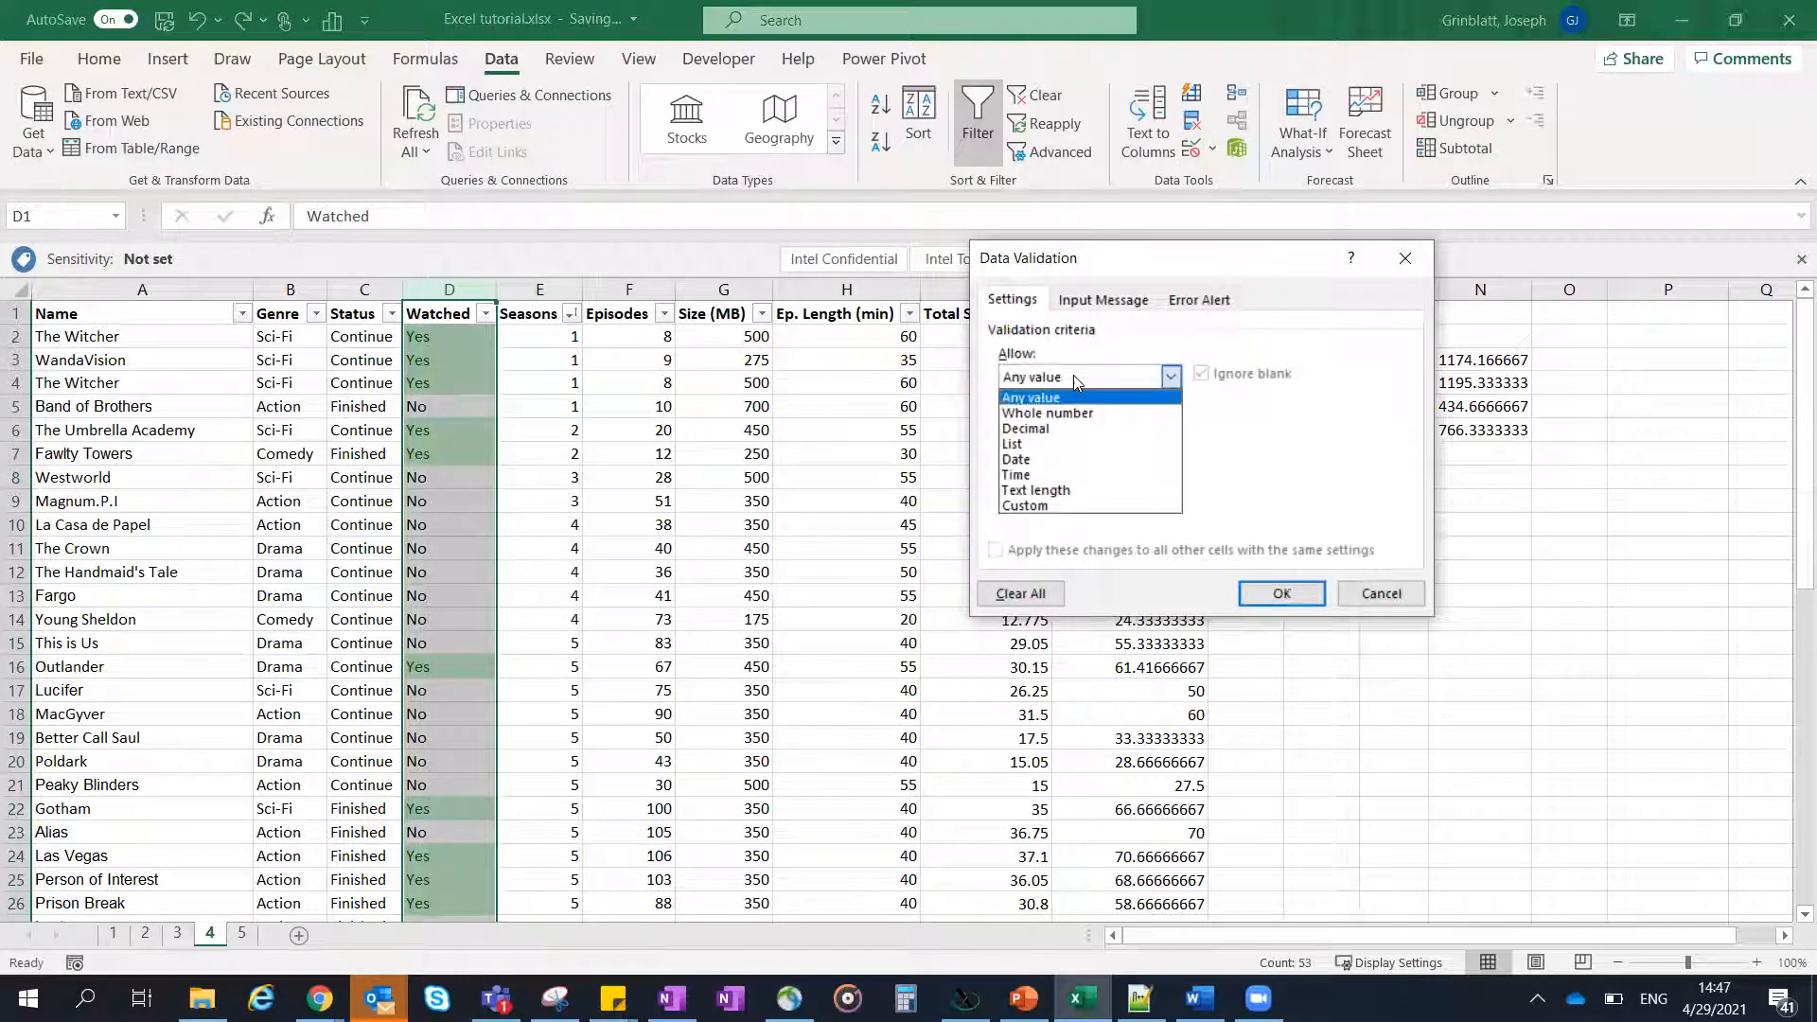
left_click(1042, 445)
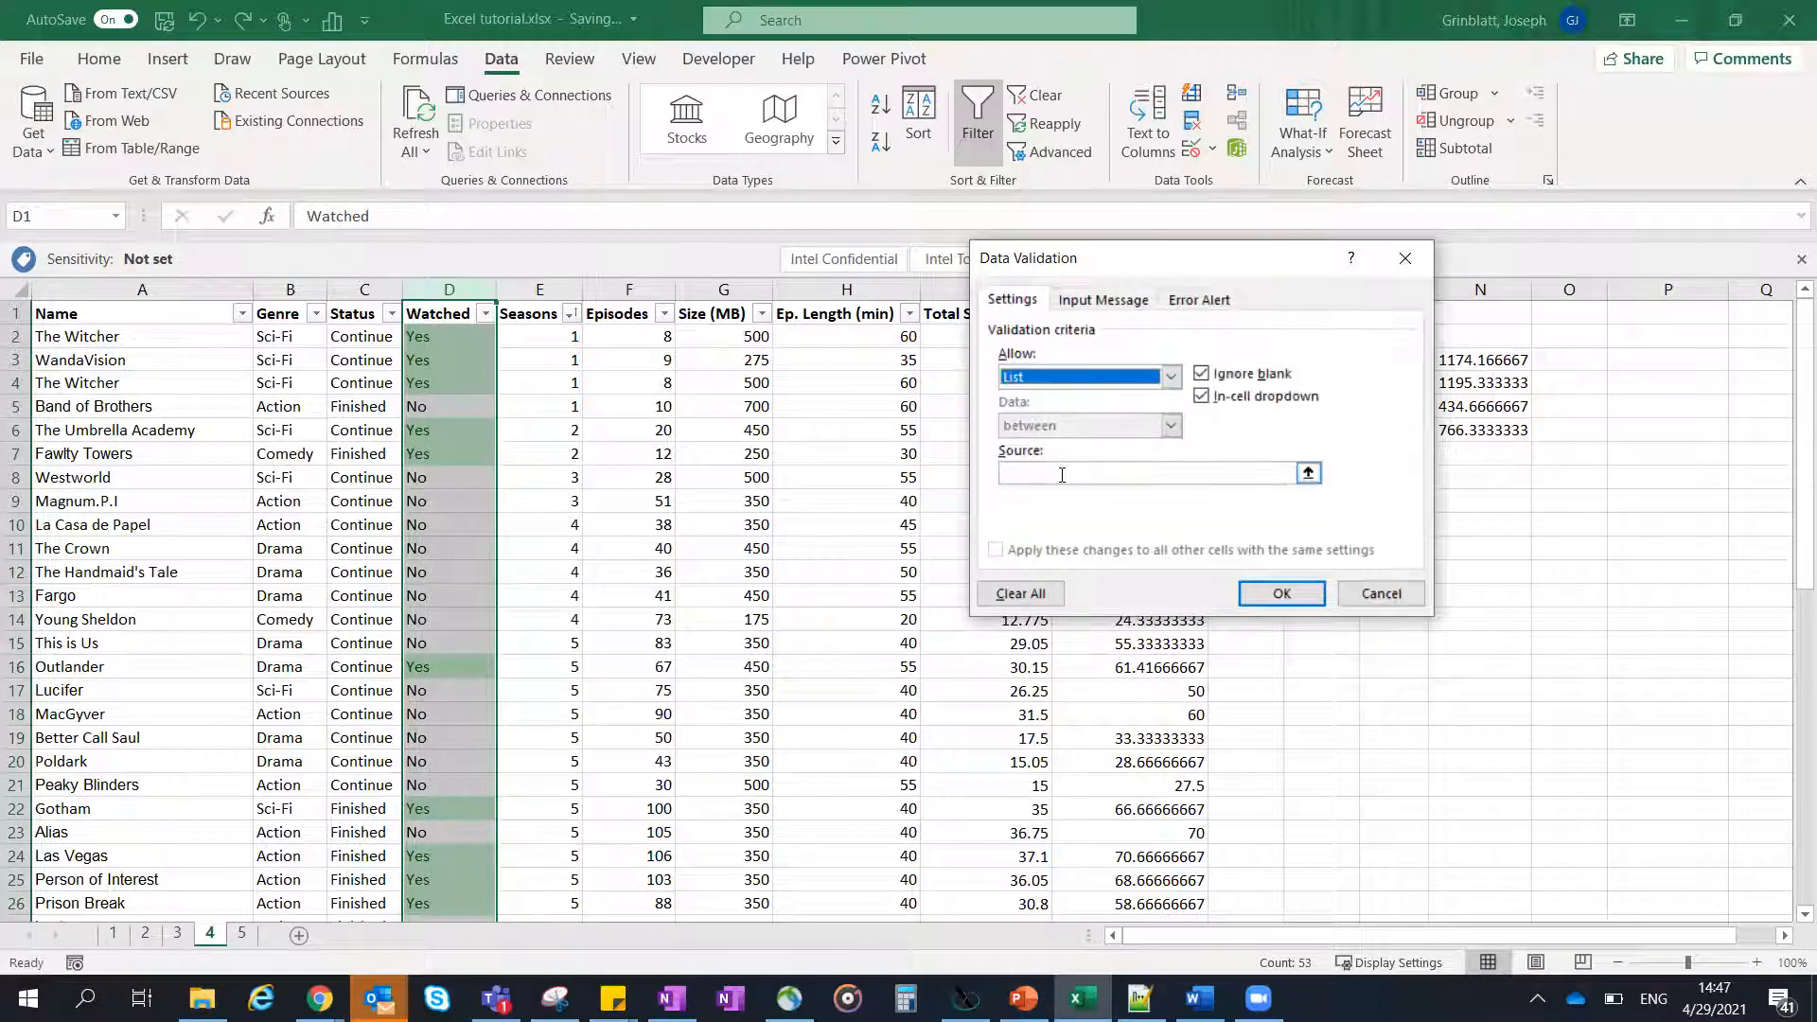
left_click(1008, 473)
type("Yes,NO")
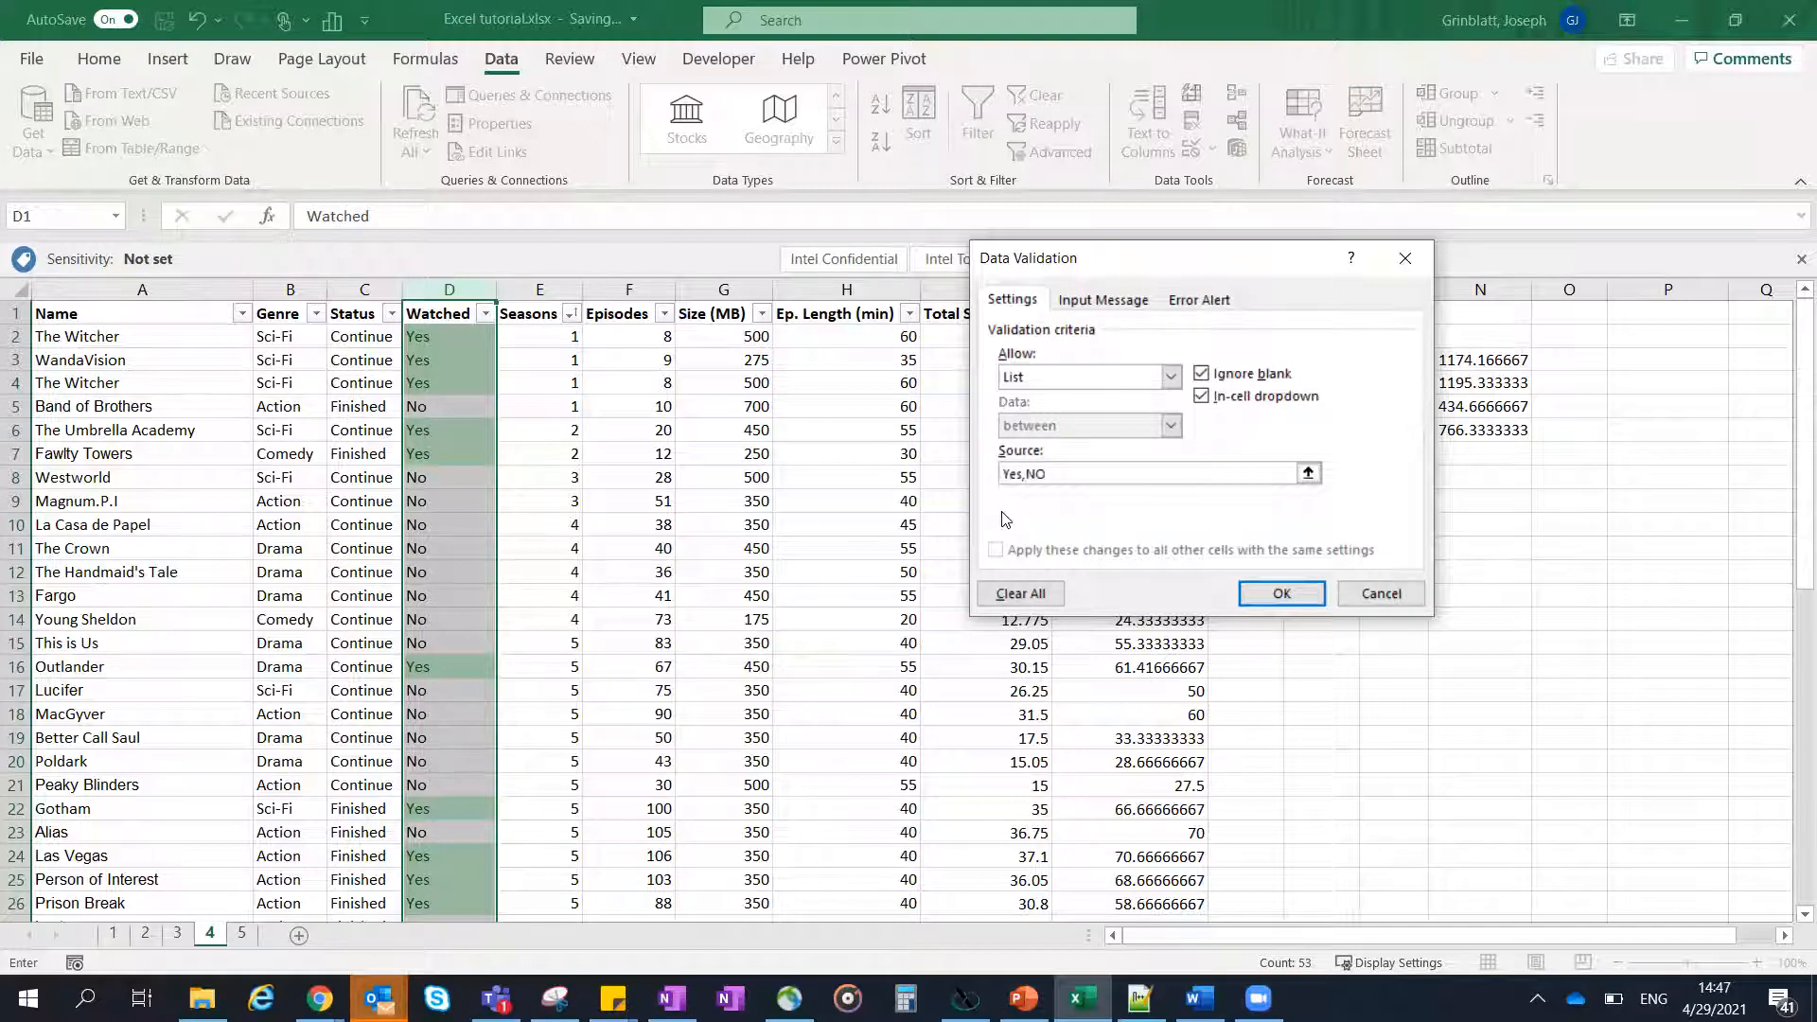
key("BackSpace")
left_click(1268, 596)
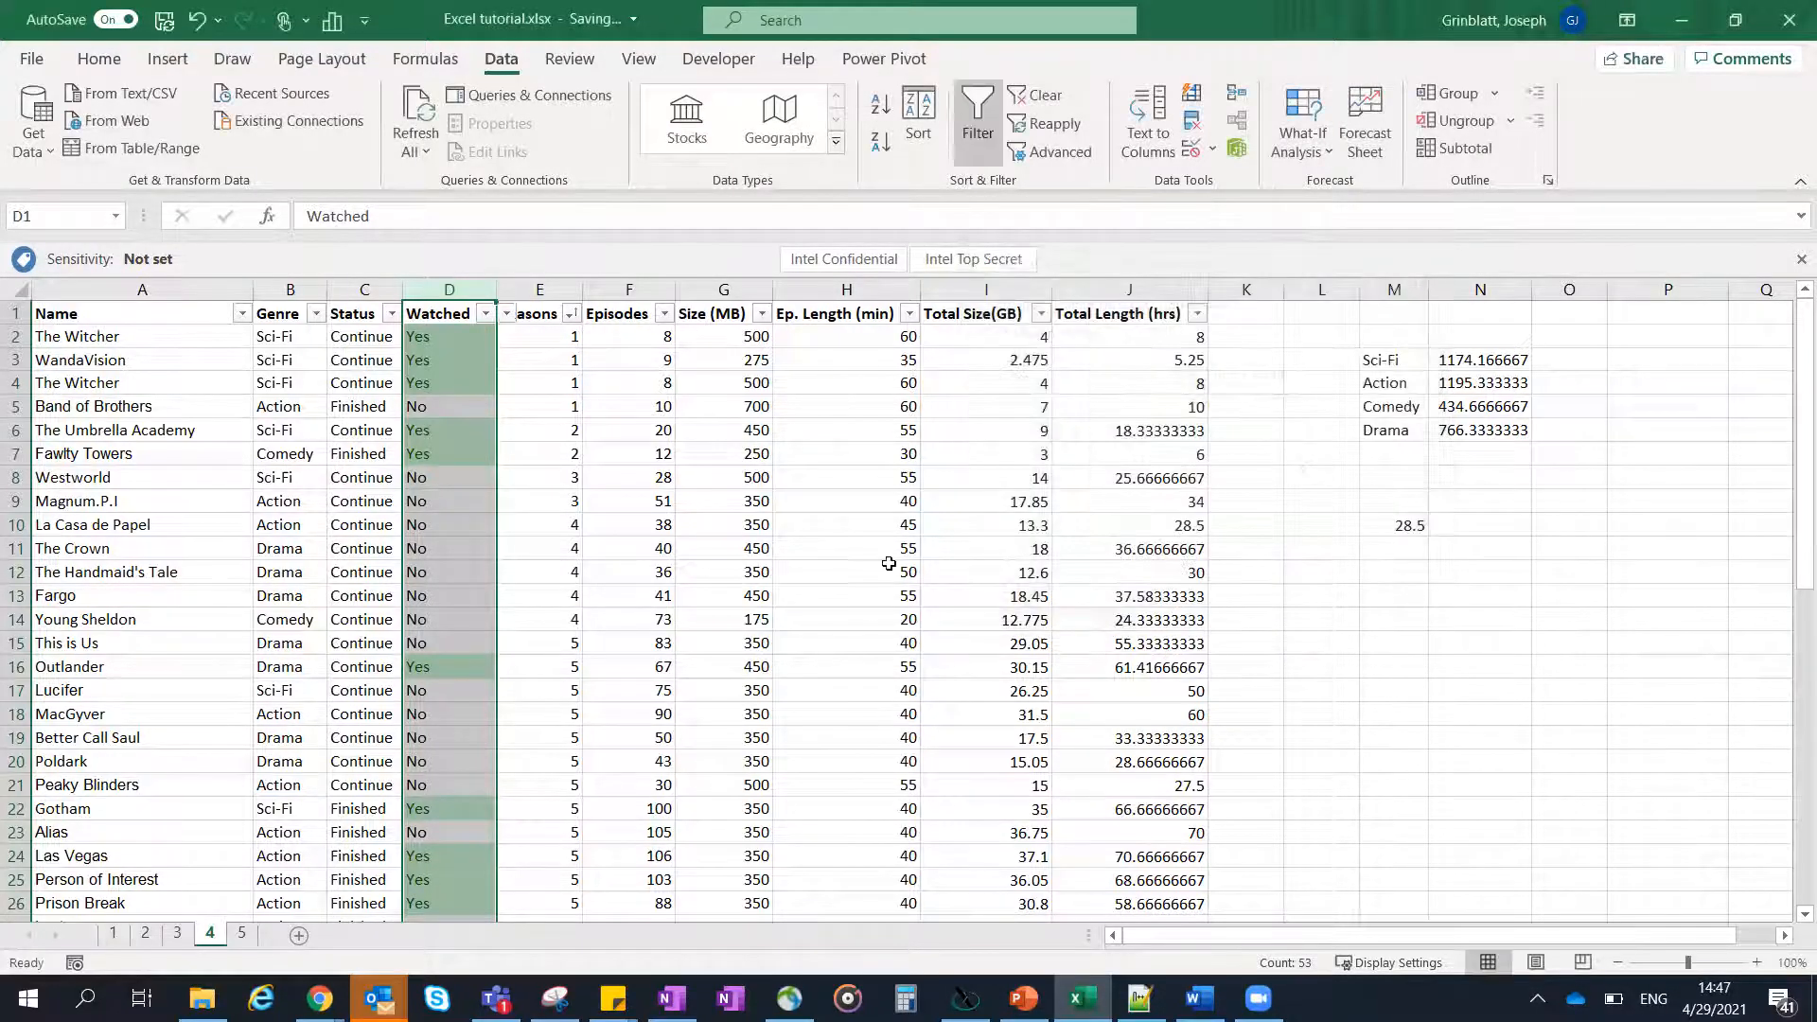
left_click(851, 554)
- Try to enter the arbitrary text "hjkhjk" in Watched cell D11, and cancel the entry
left_click(441, 546)
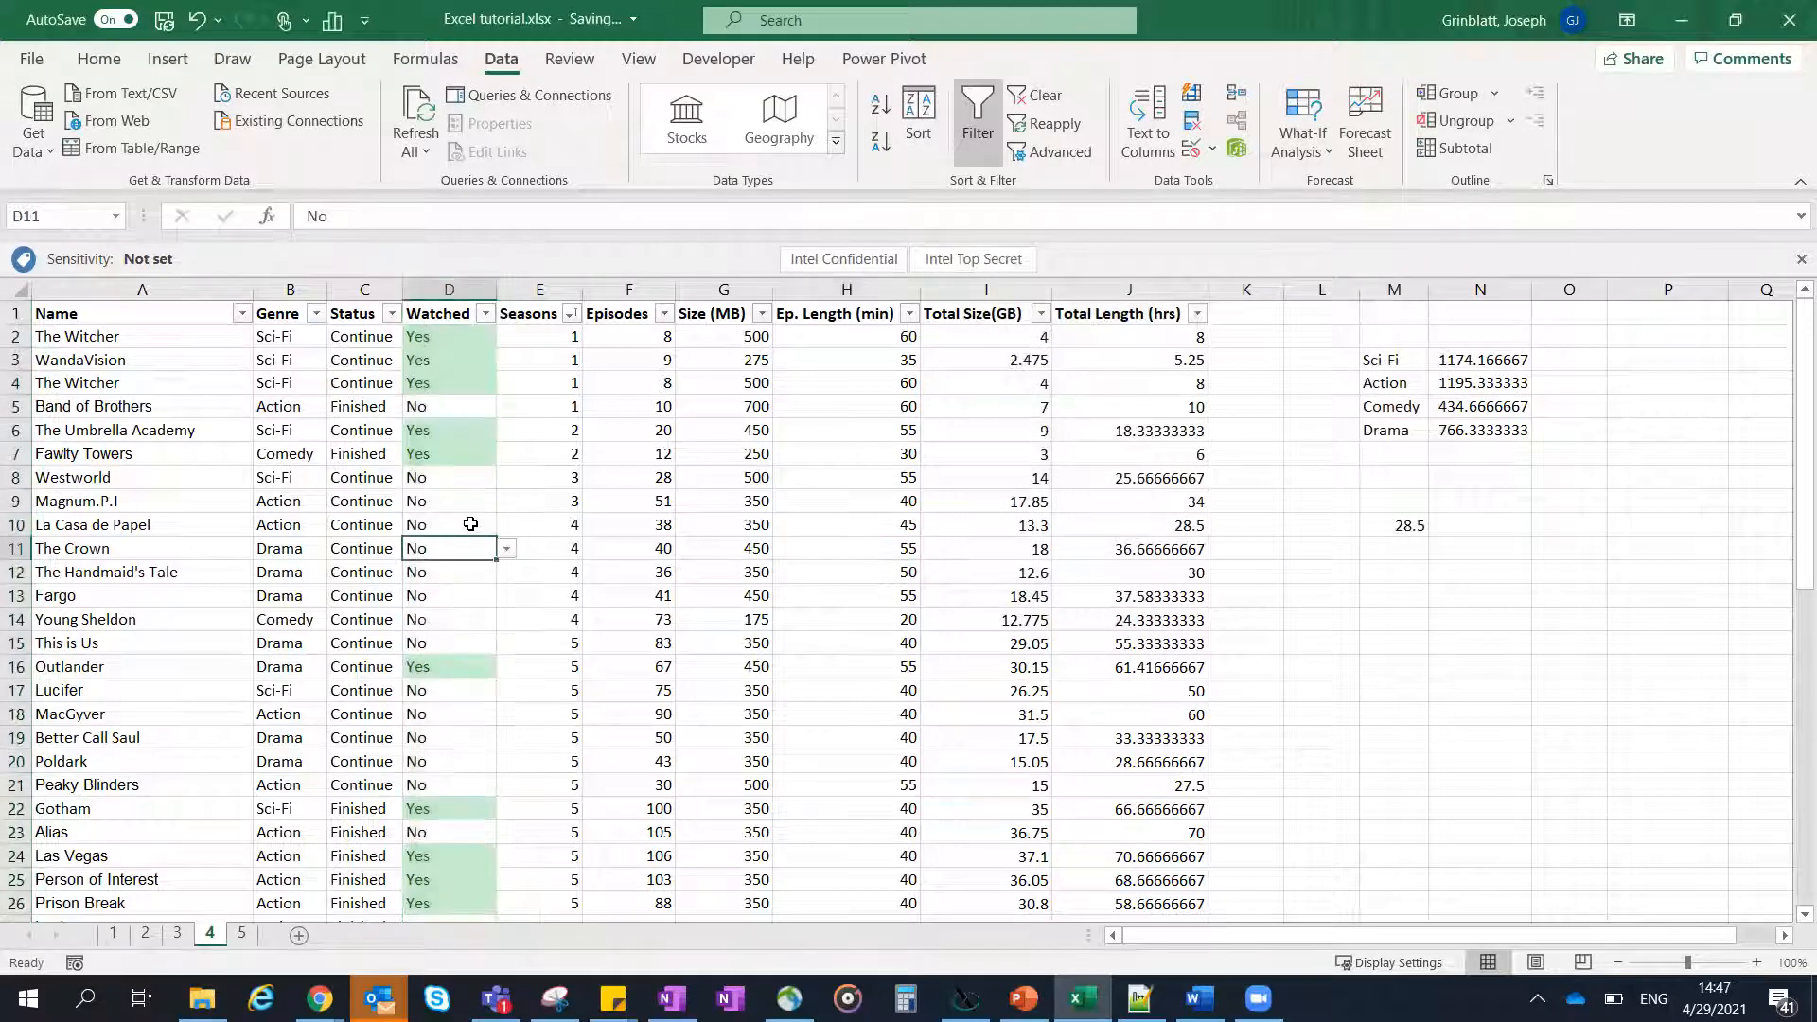
type("hjkhjk")
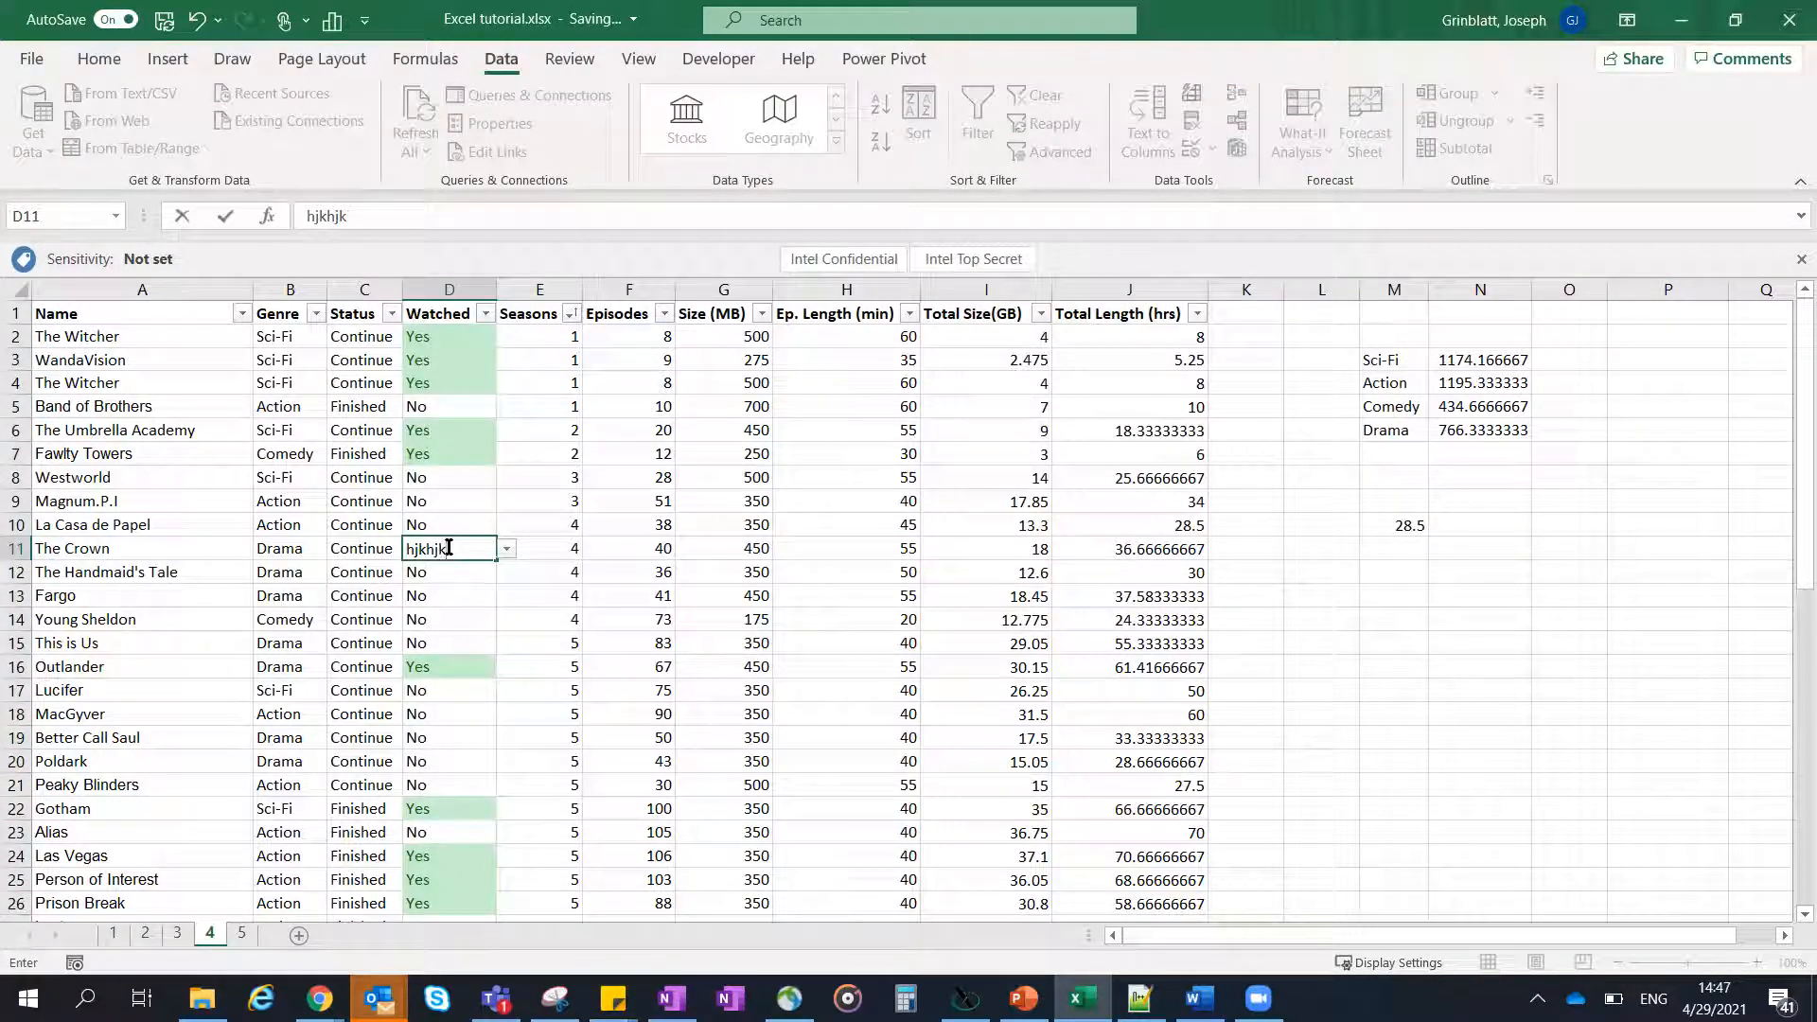
key("Return")
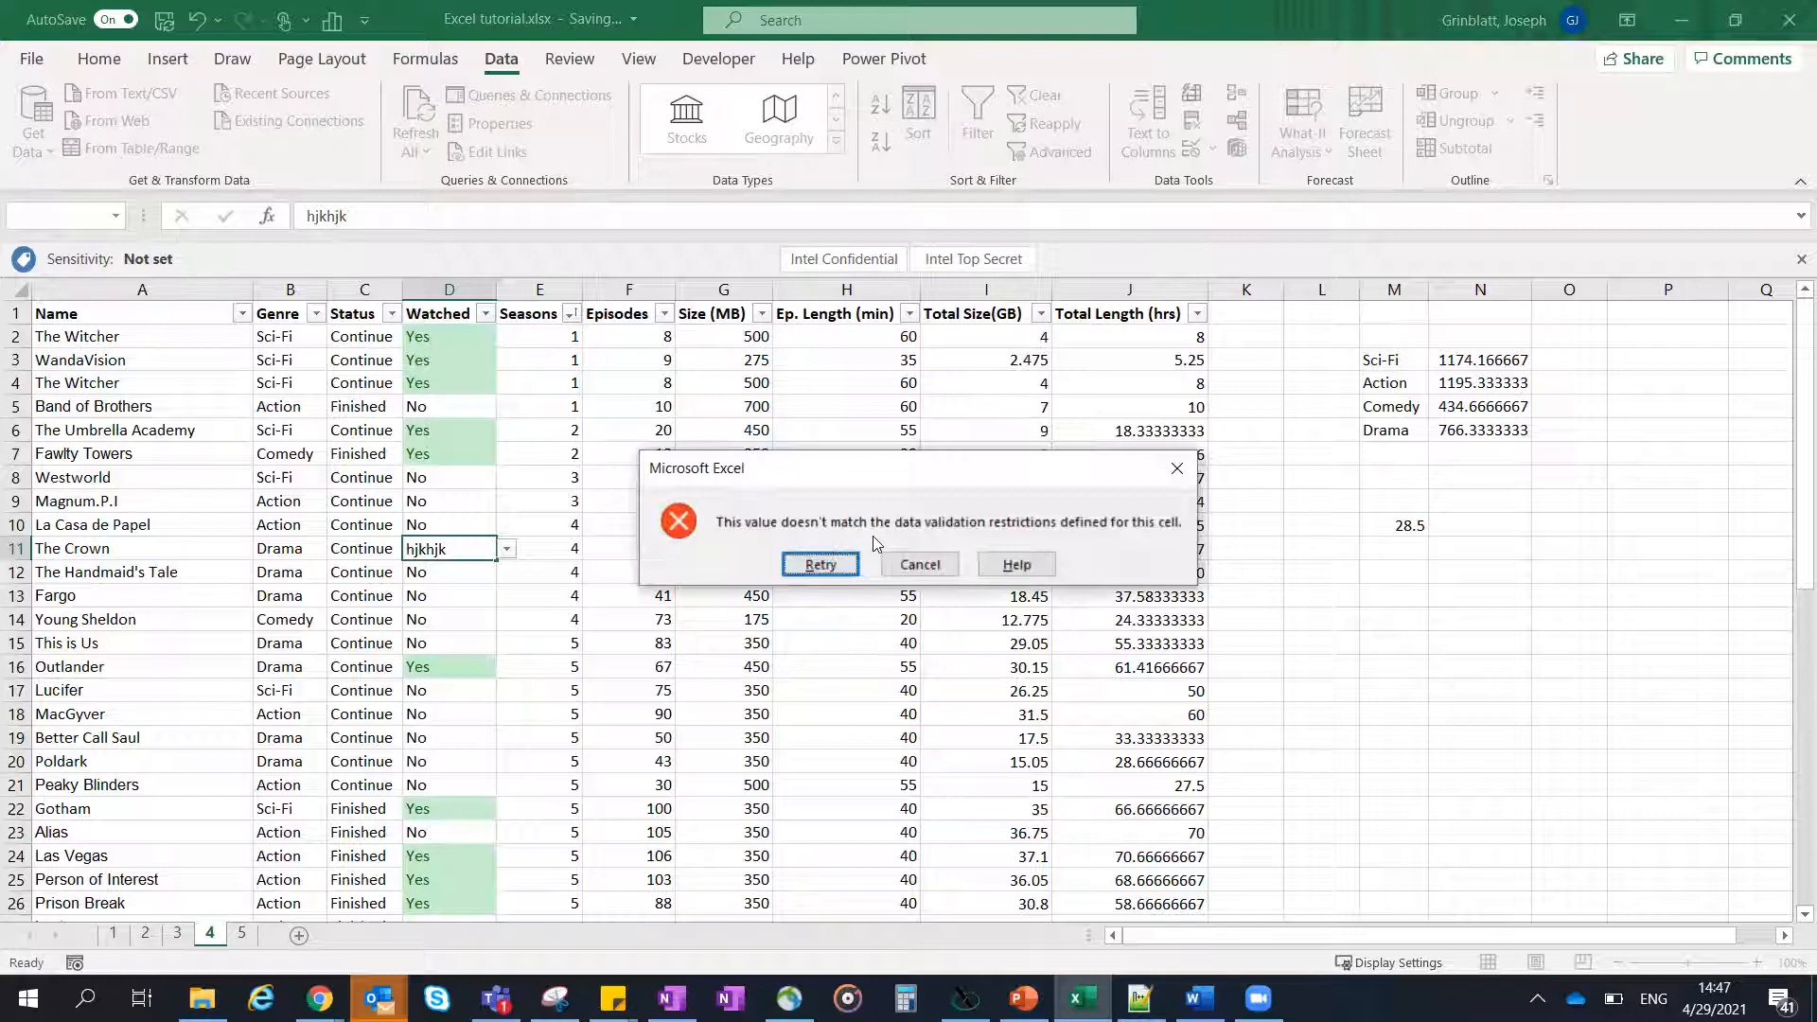
left_click(900, 562)
- Open the list of allowed values in Watched cell D12 and examine its options without changing the cell
left_click(434, 597)
left_click(438, 565)
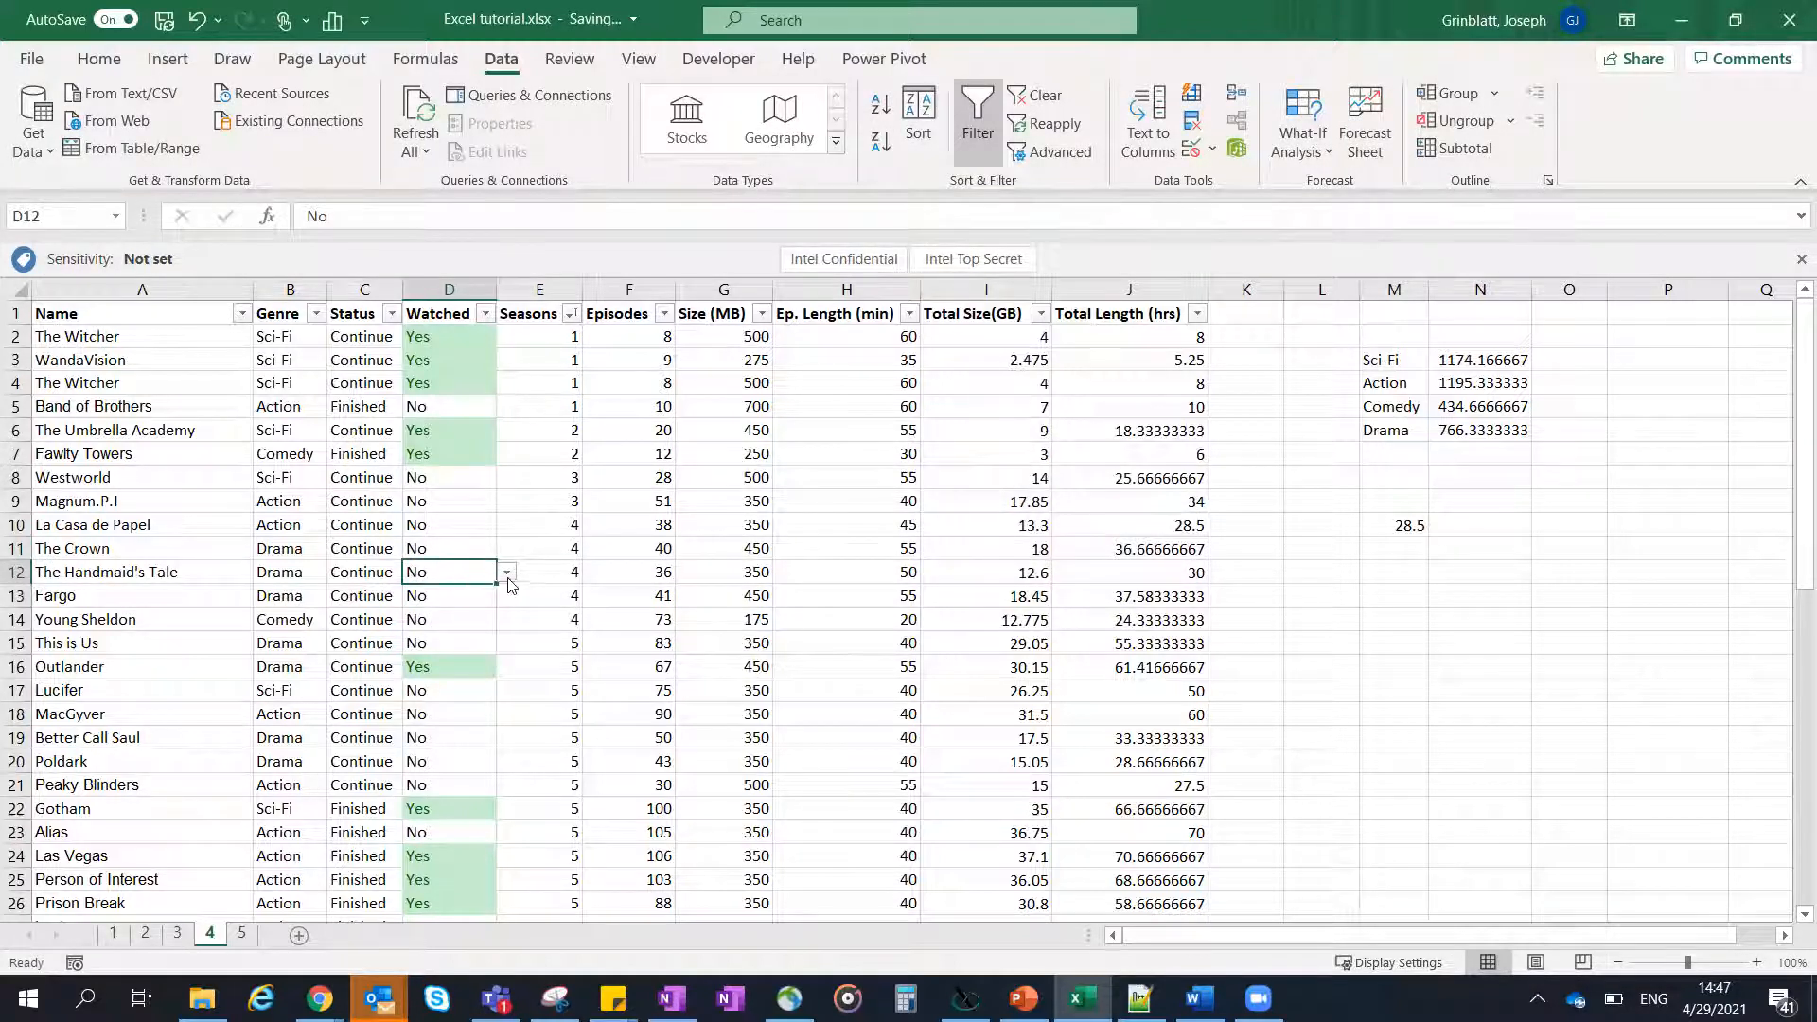
left_click(508, 574)
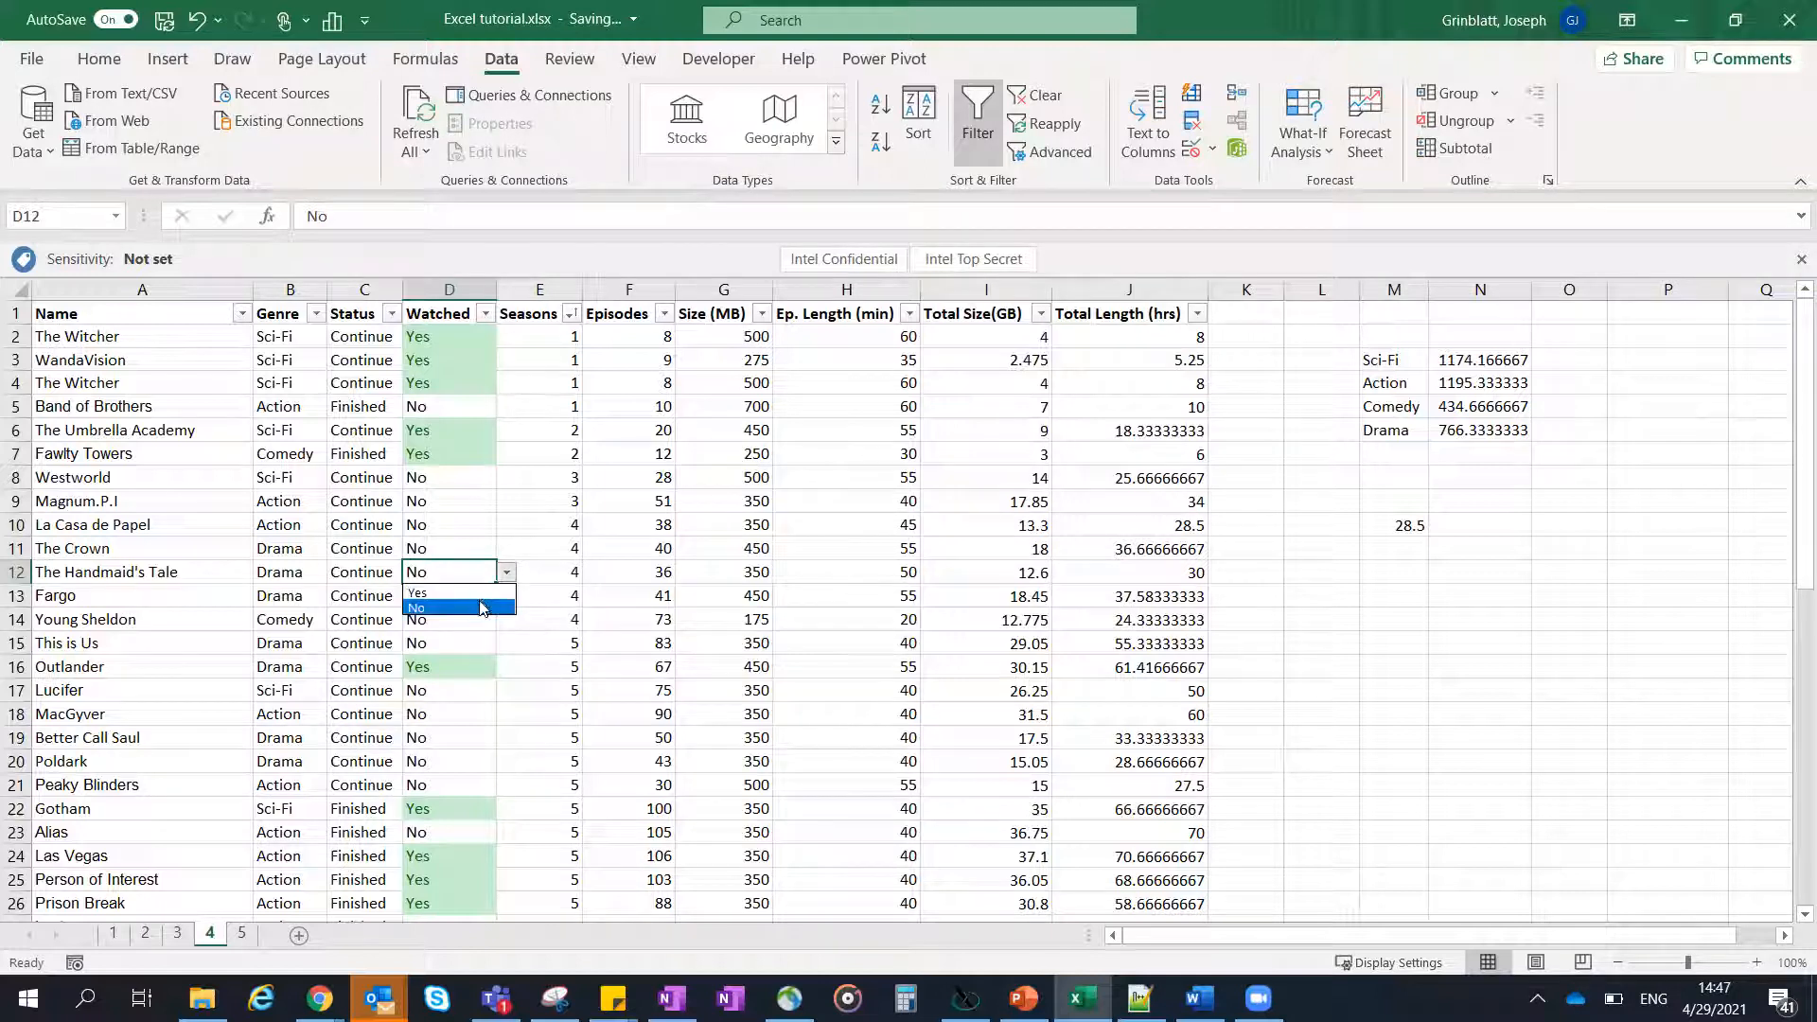
left_click(468, 639)
left_click(469, 551)
left_click(478, 516)
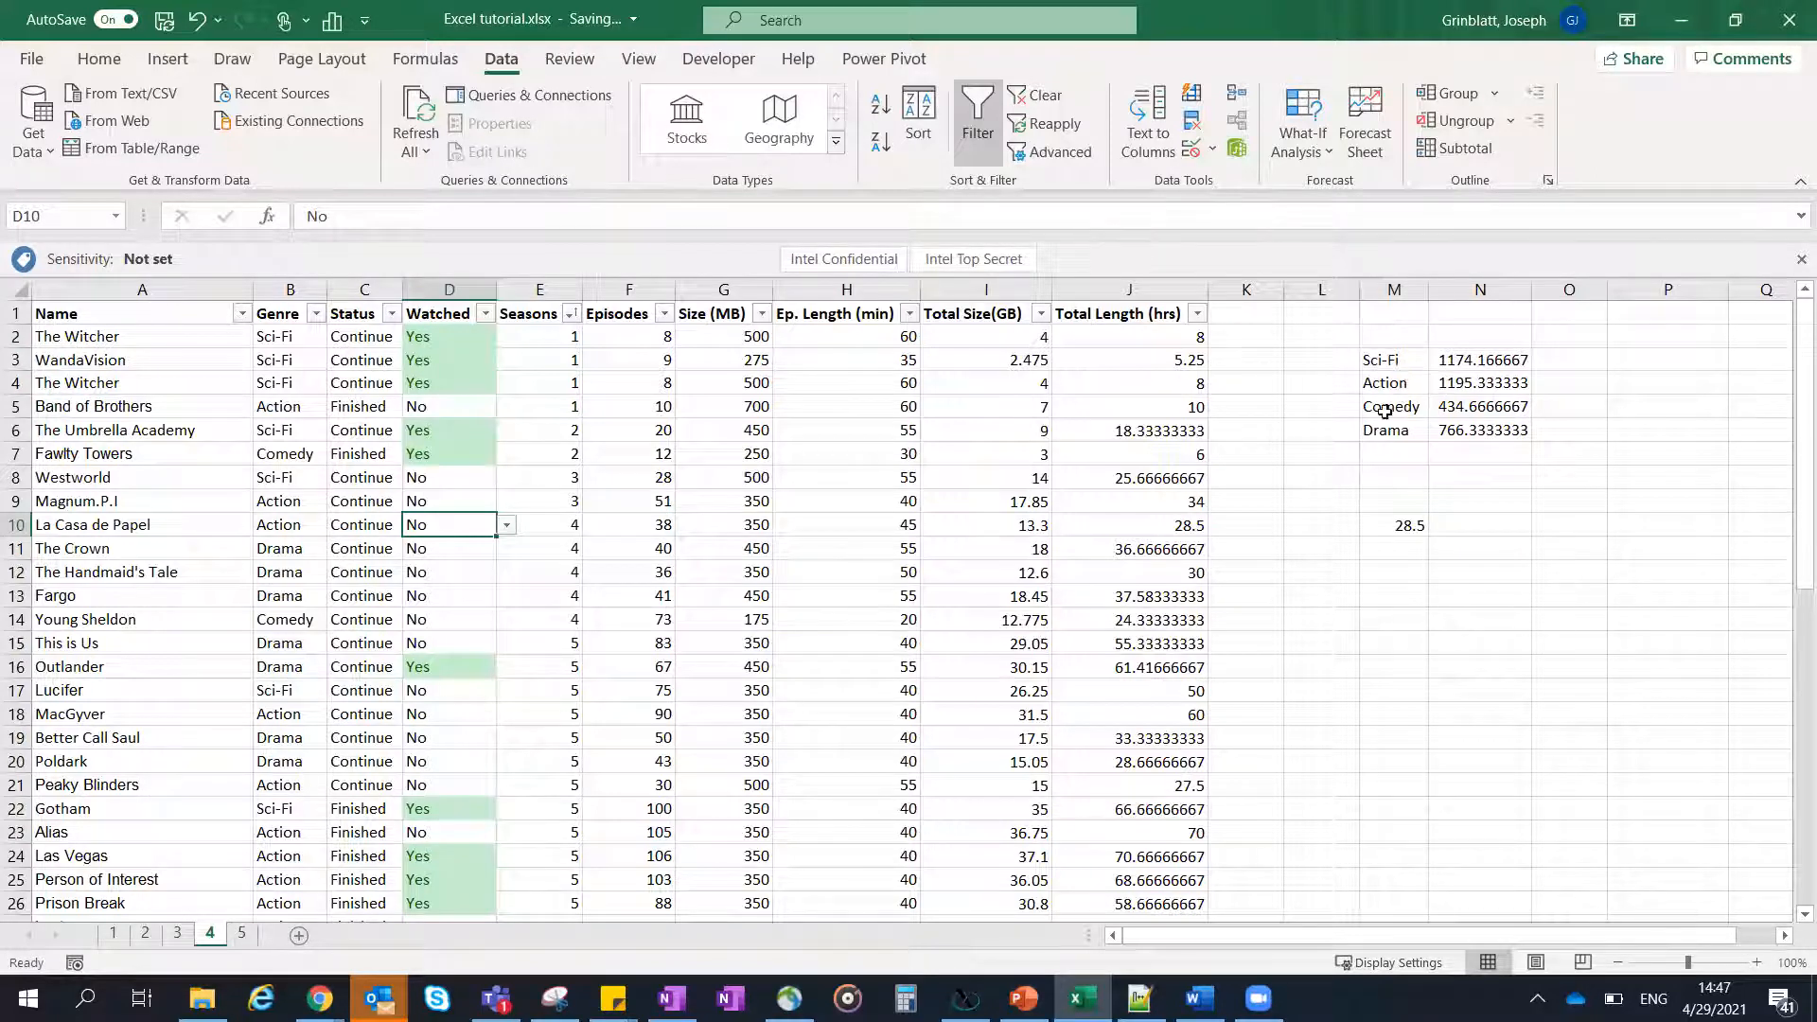
- Select the Total Length values J2:J53 to read their overall sum
left_click(1146, 340)
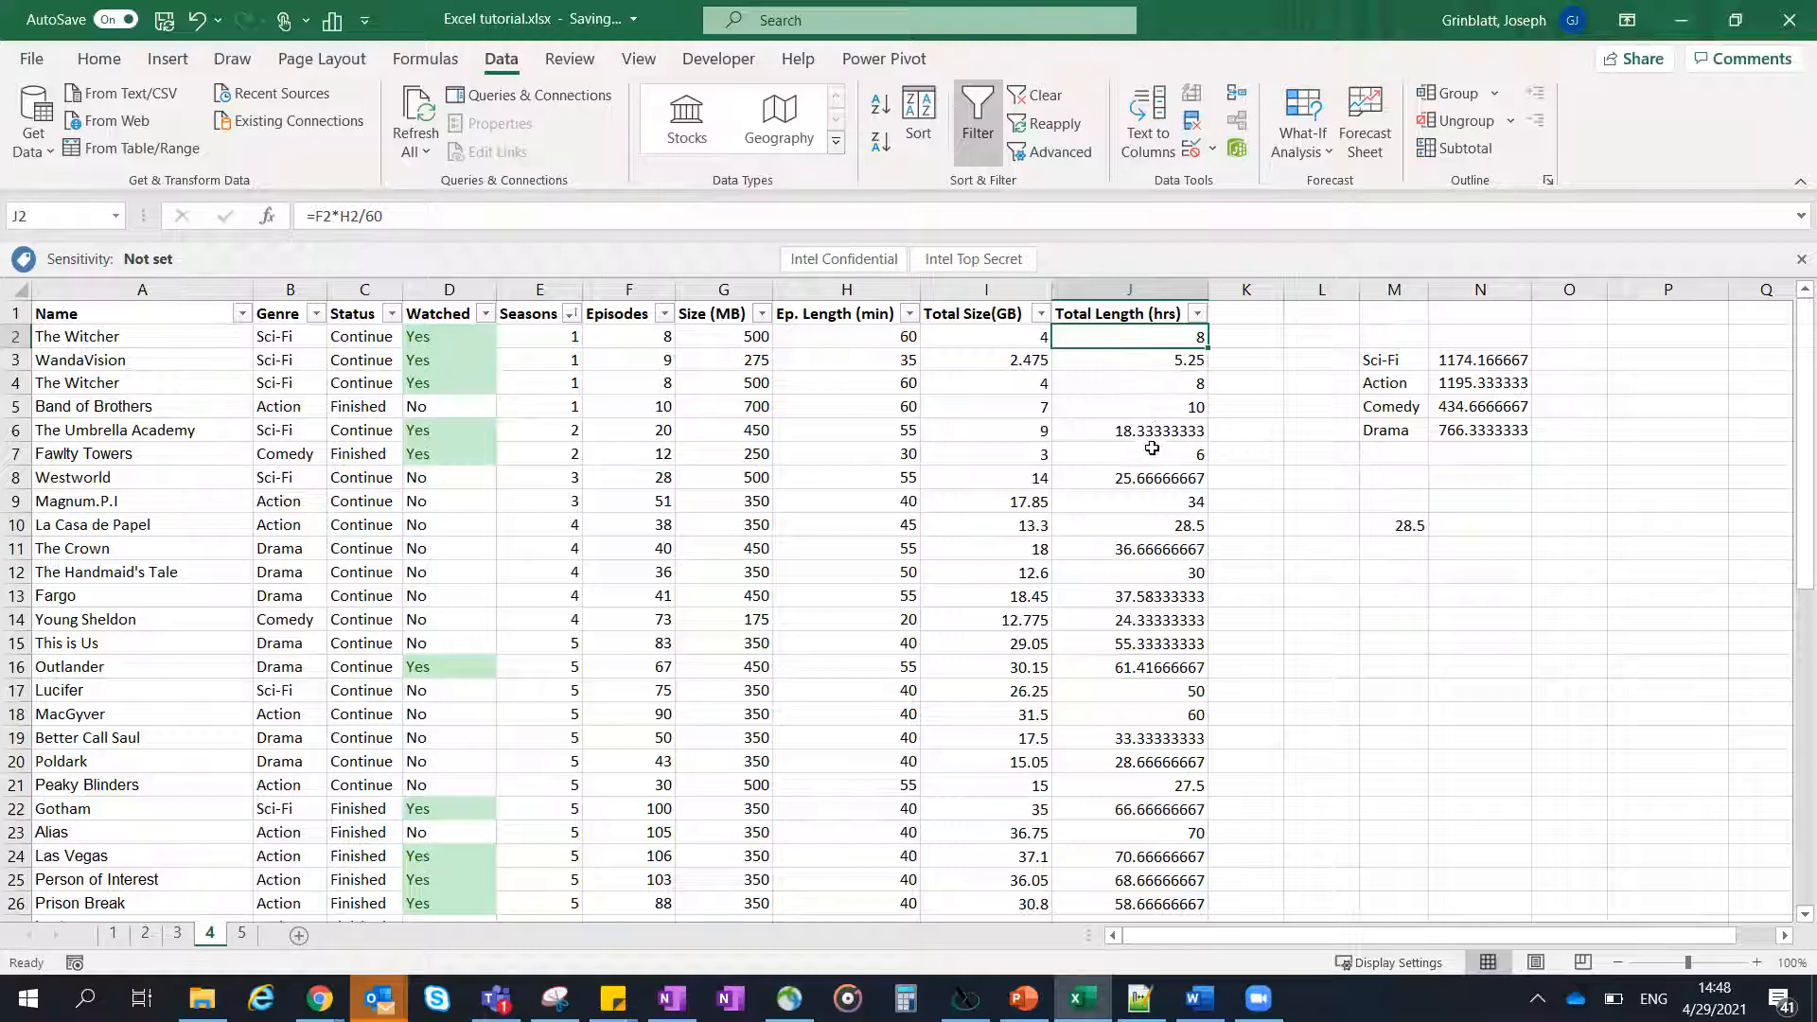
scroll(1151, 417, "down", 8)
scroll(1156, 394, "down", 6)
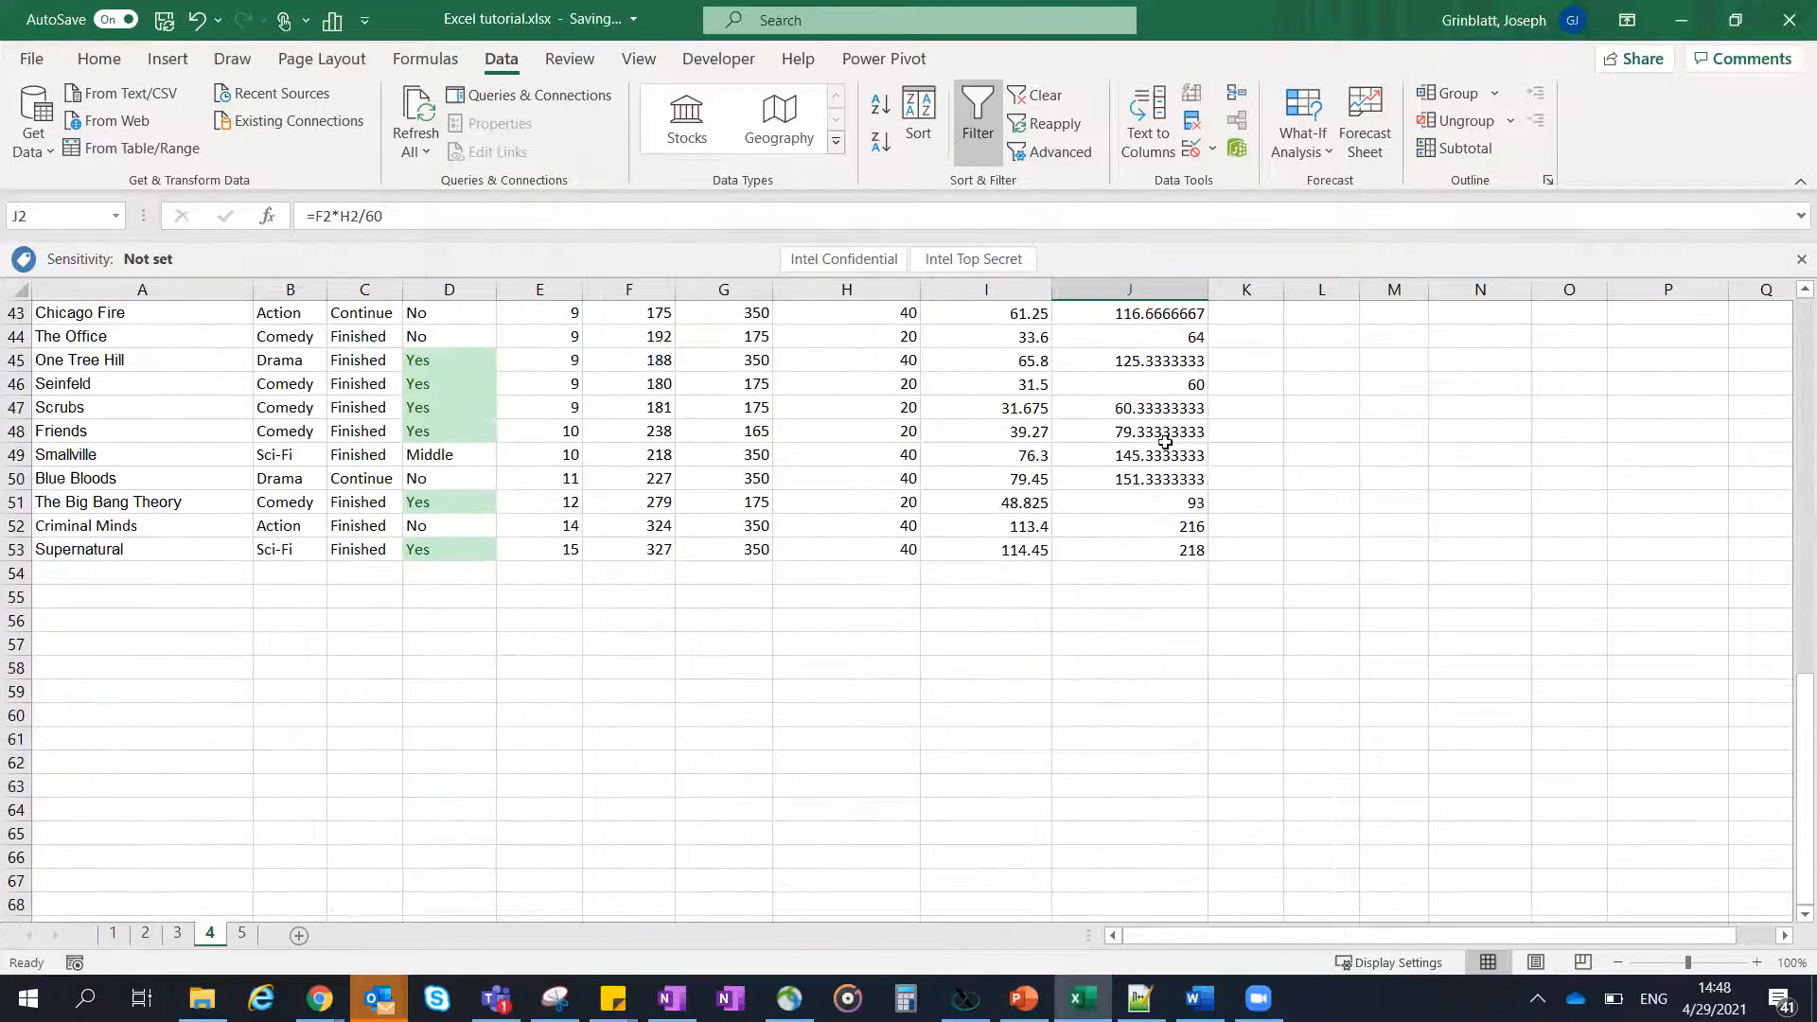
left_click(1148, 550, "shift")
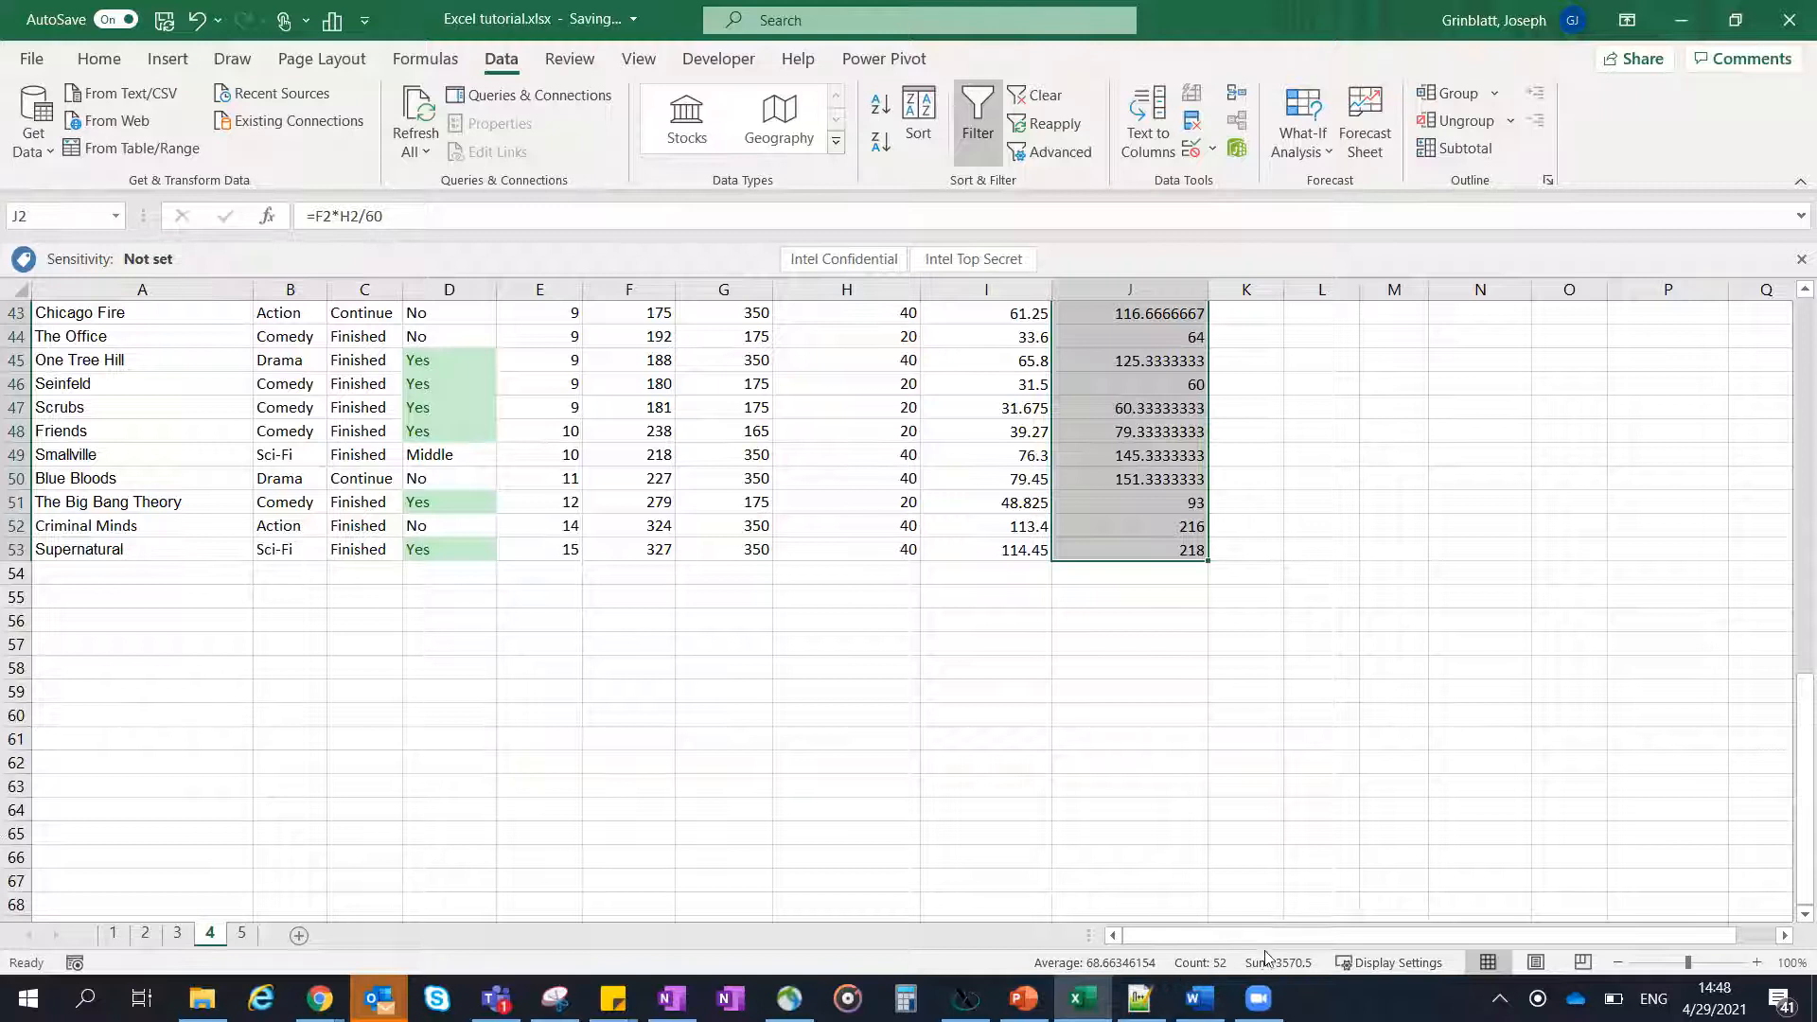
scroll(1173, 431, "up", 8)
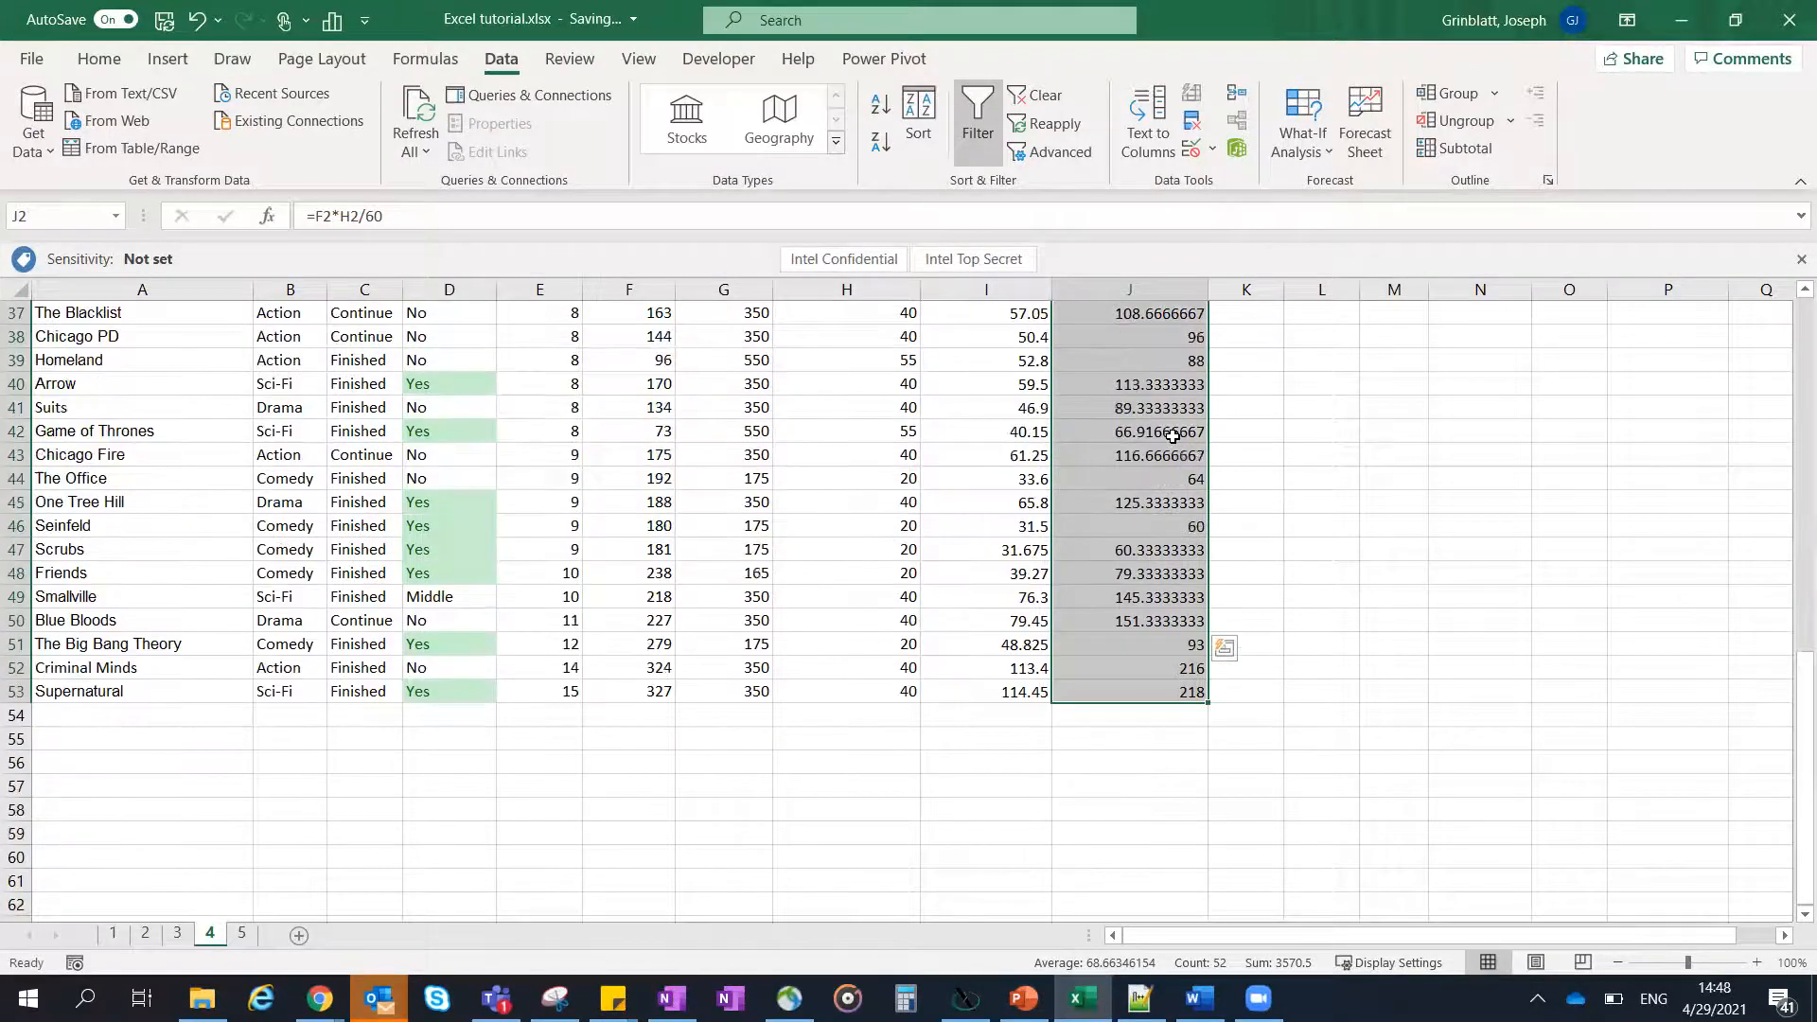
scroll(1173, 431, "up", 6)
left_click(1157, 406)
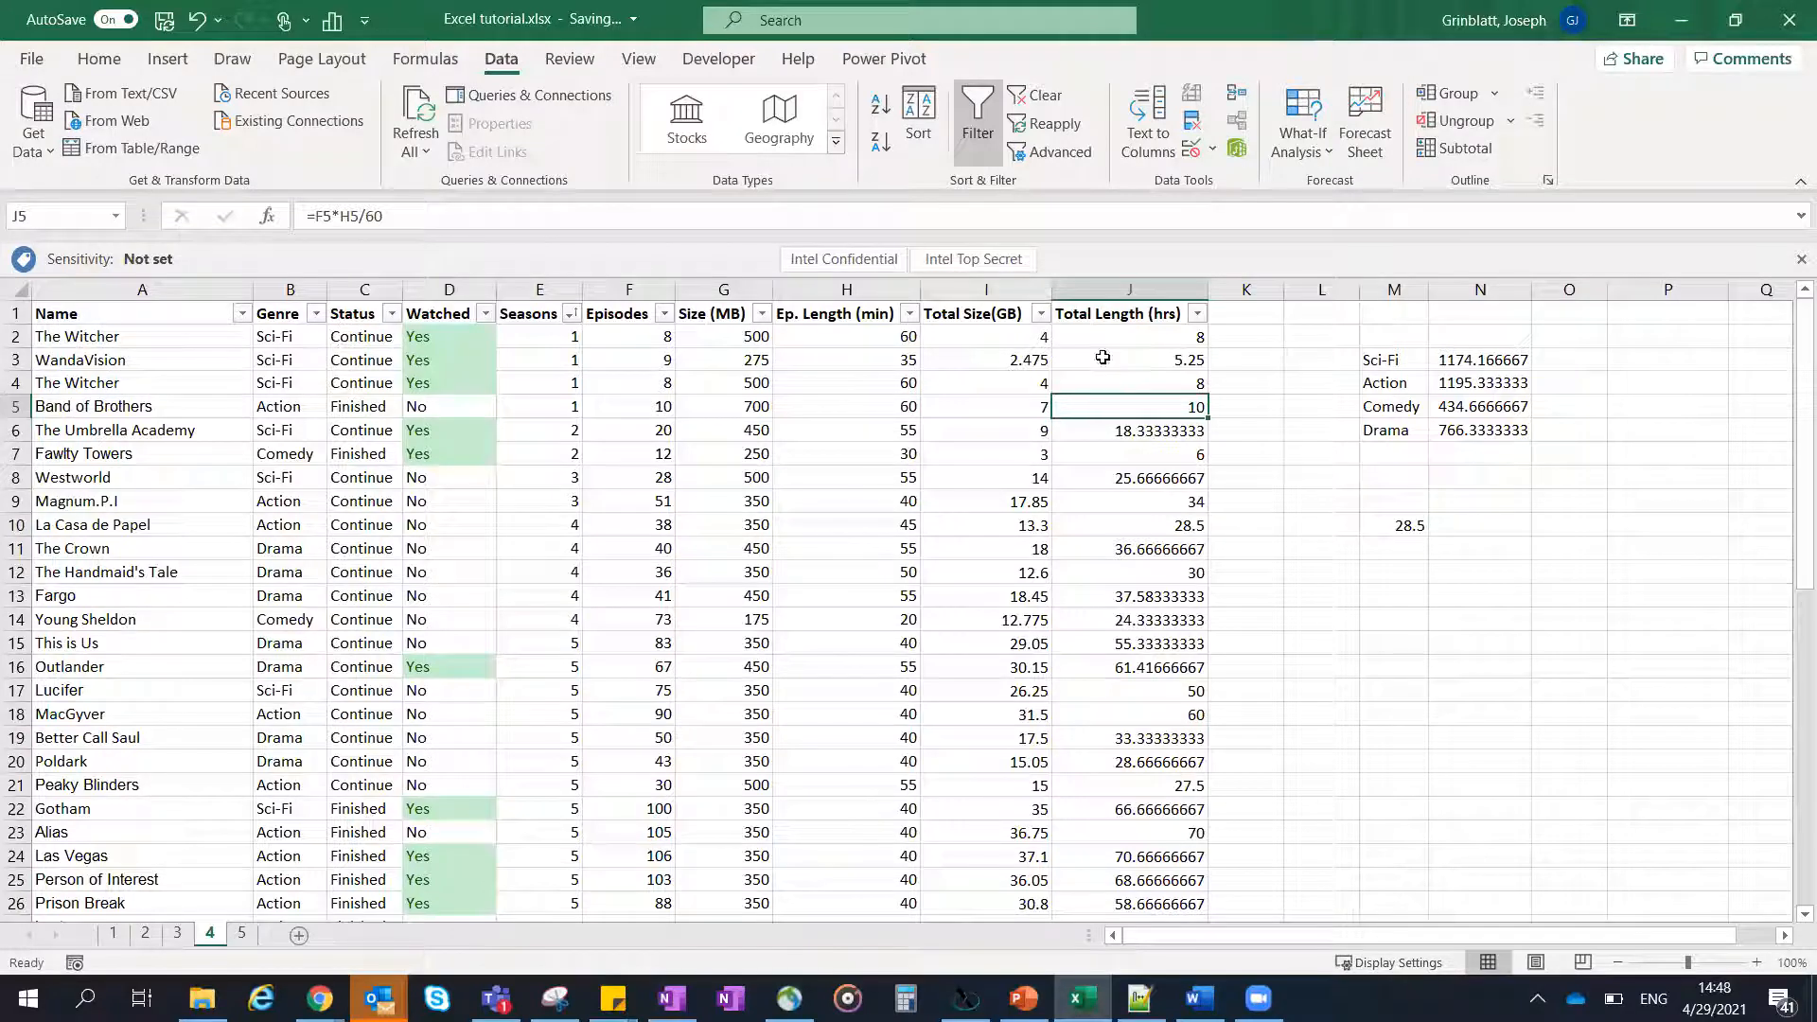
- Examine the ranges and criterion in the Sci-Fi SUMIFS formula in N3, dismissing the mail notifications that pop up
left_click(800, 405)
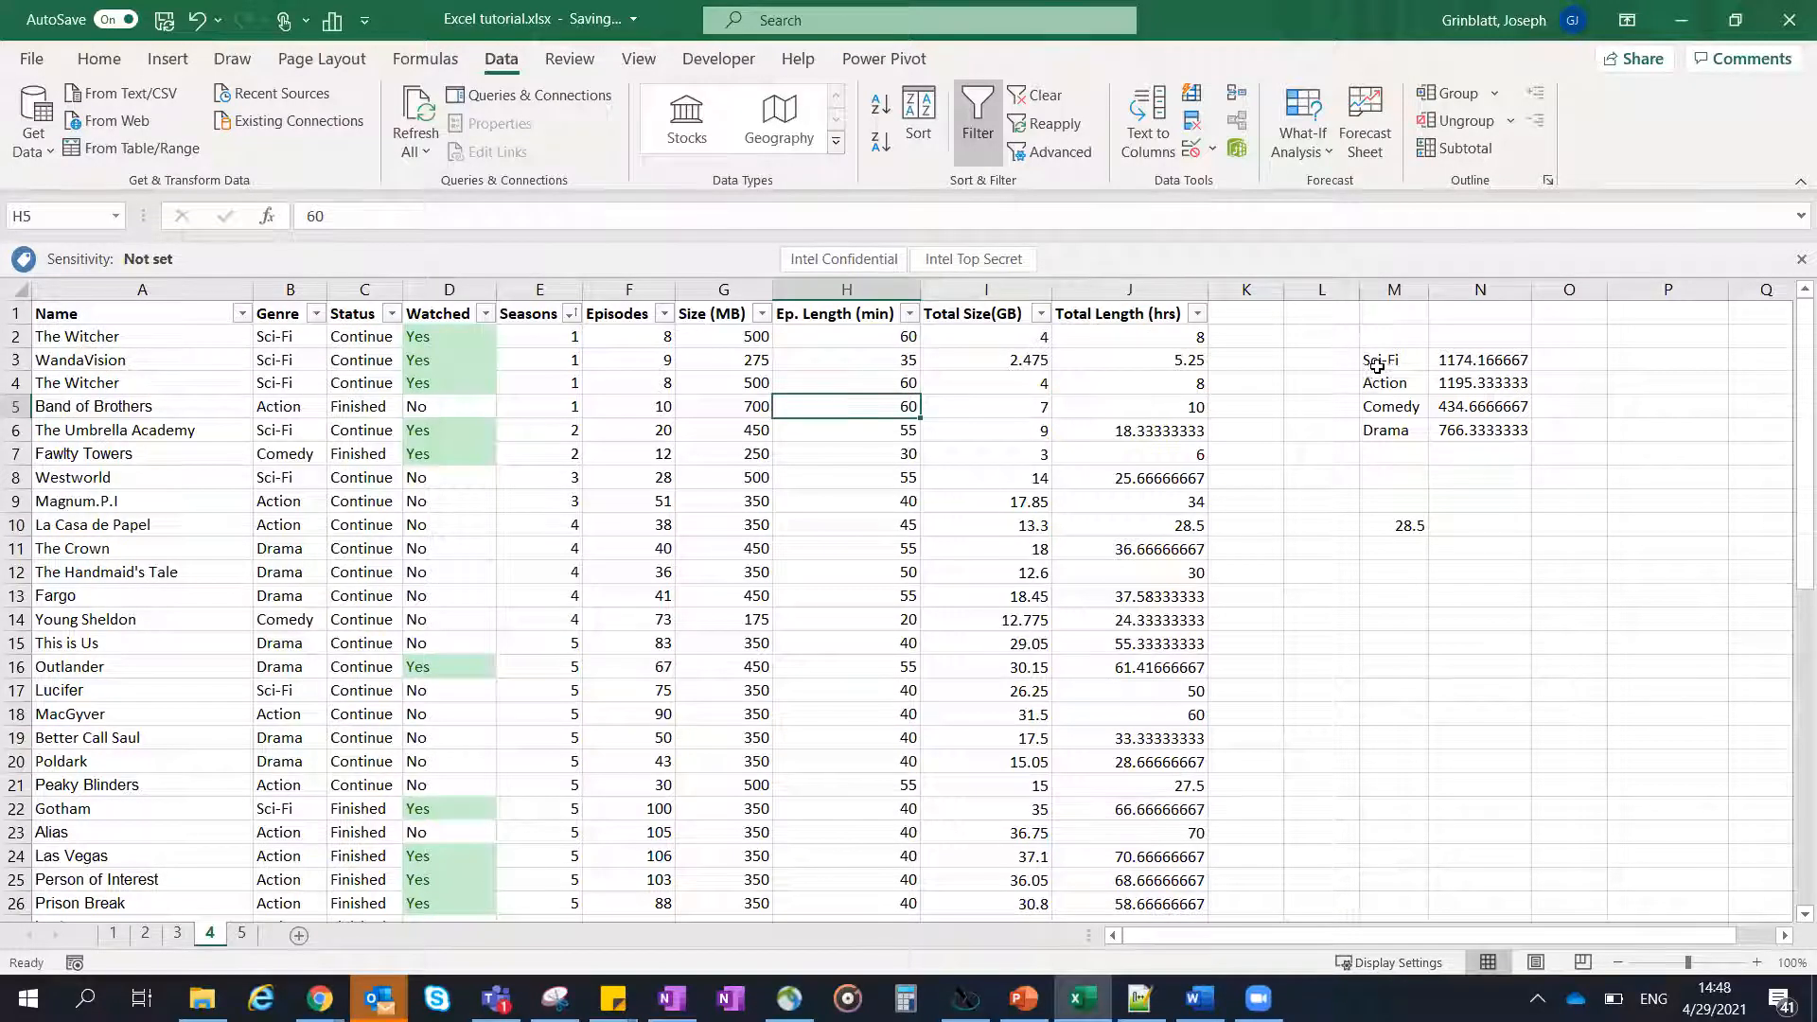
left_click(1449, 359)
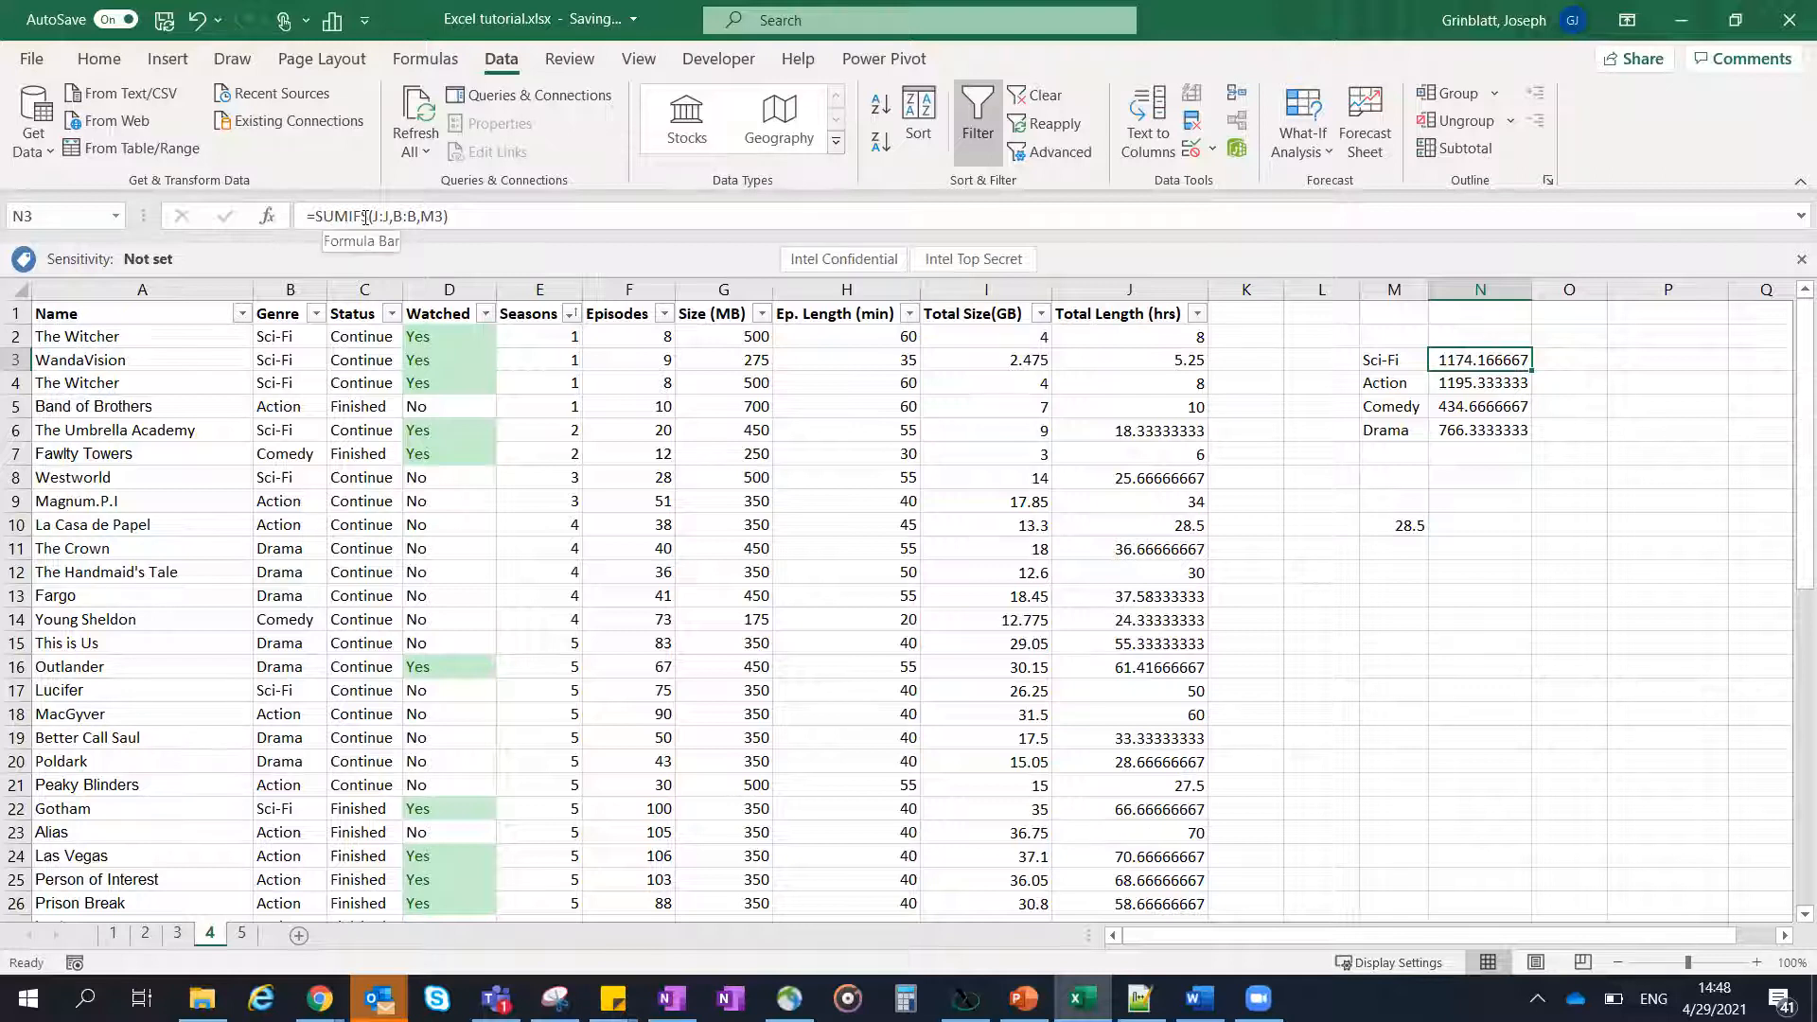
double_click(1478, 356)
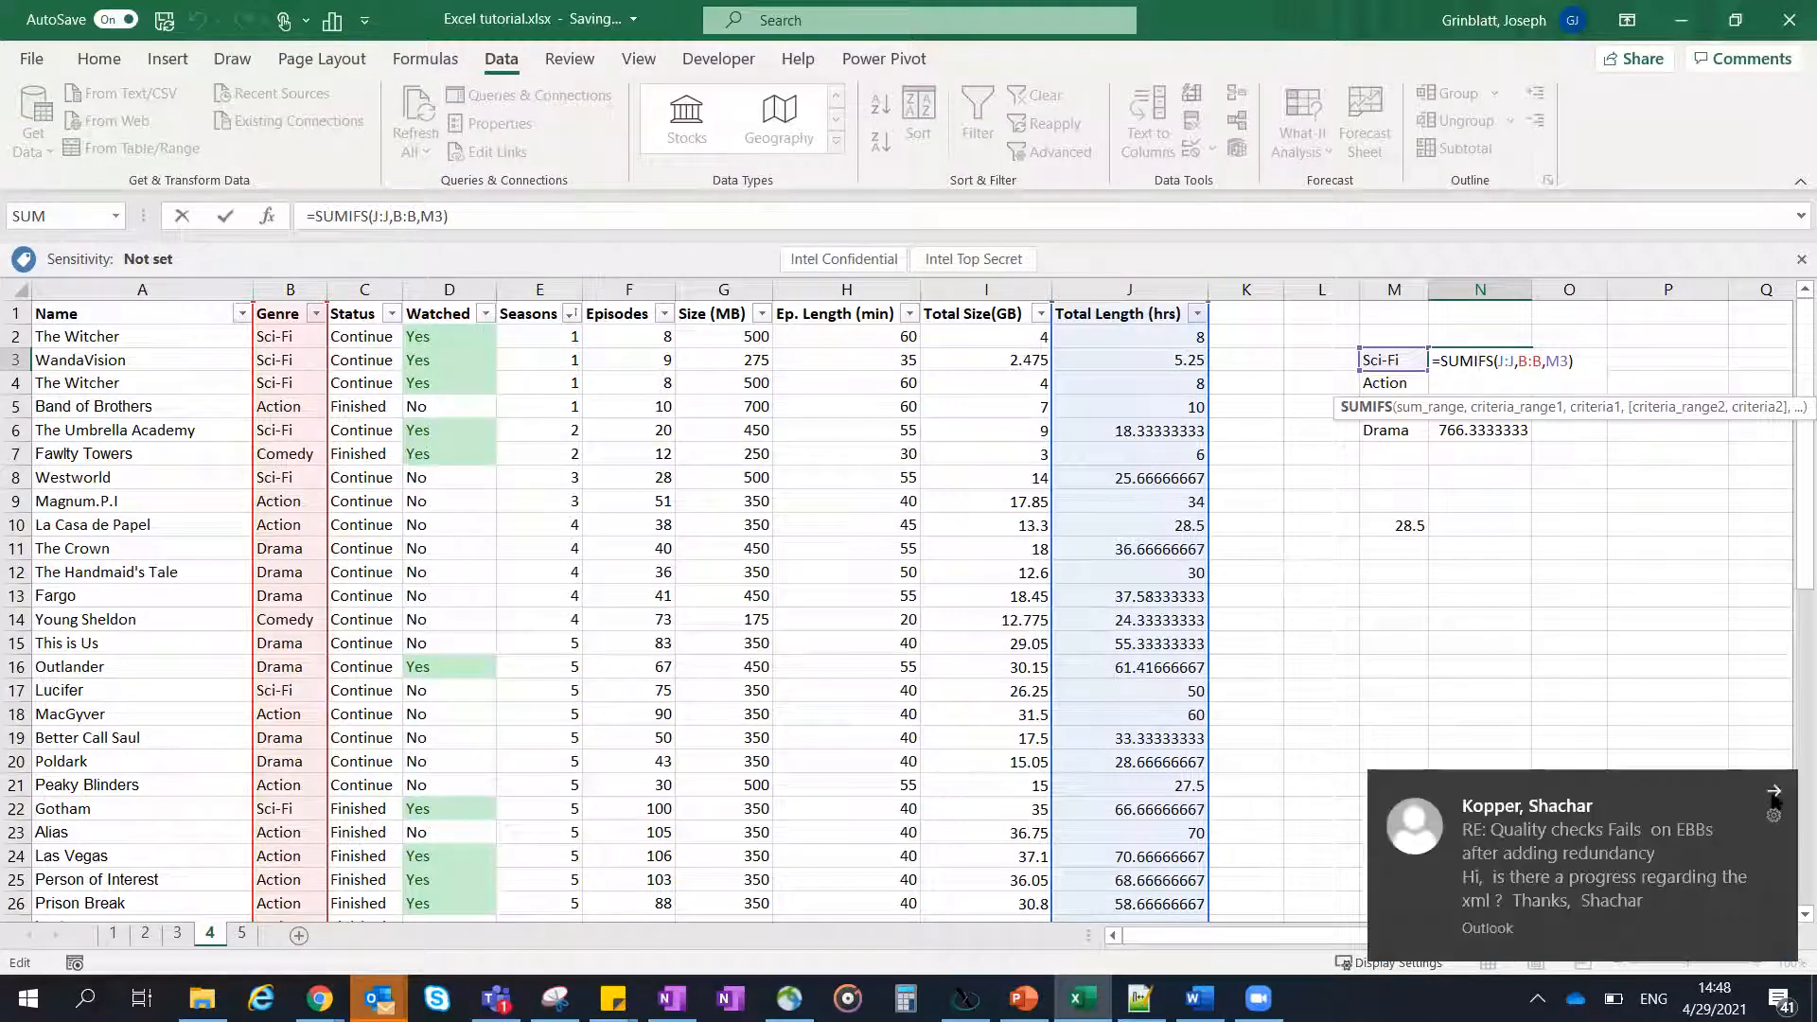
left_click(1774, 793)
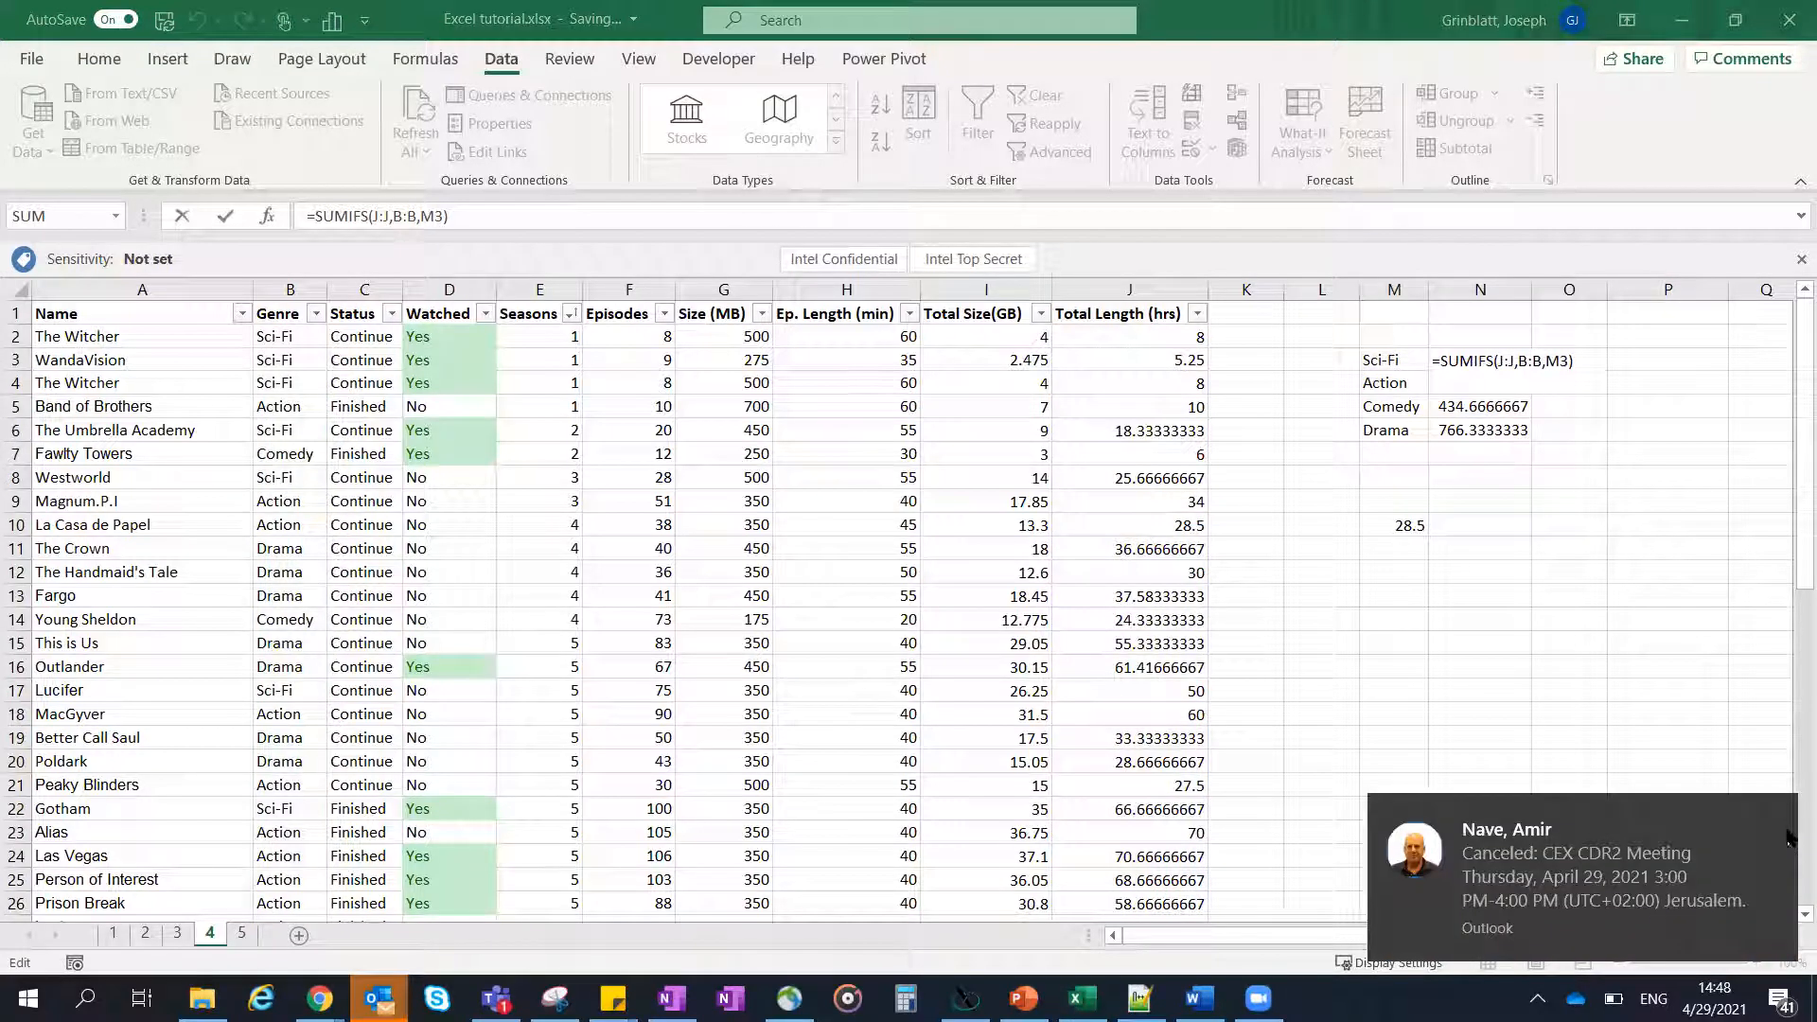
left_click(1777, 809)
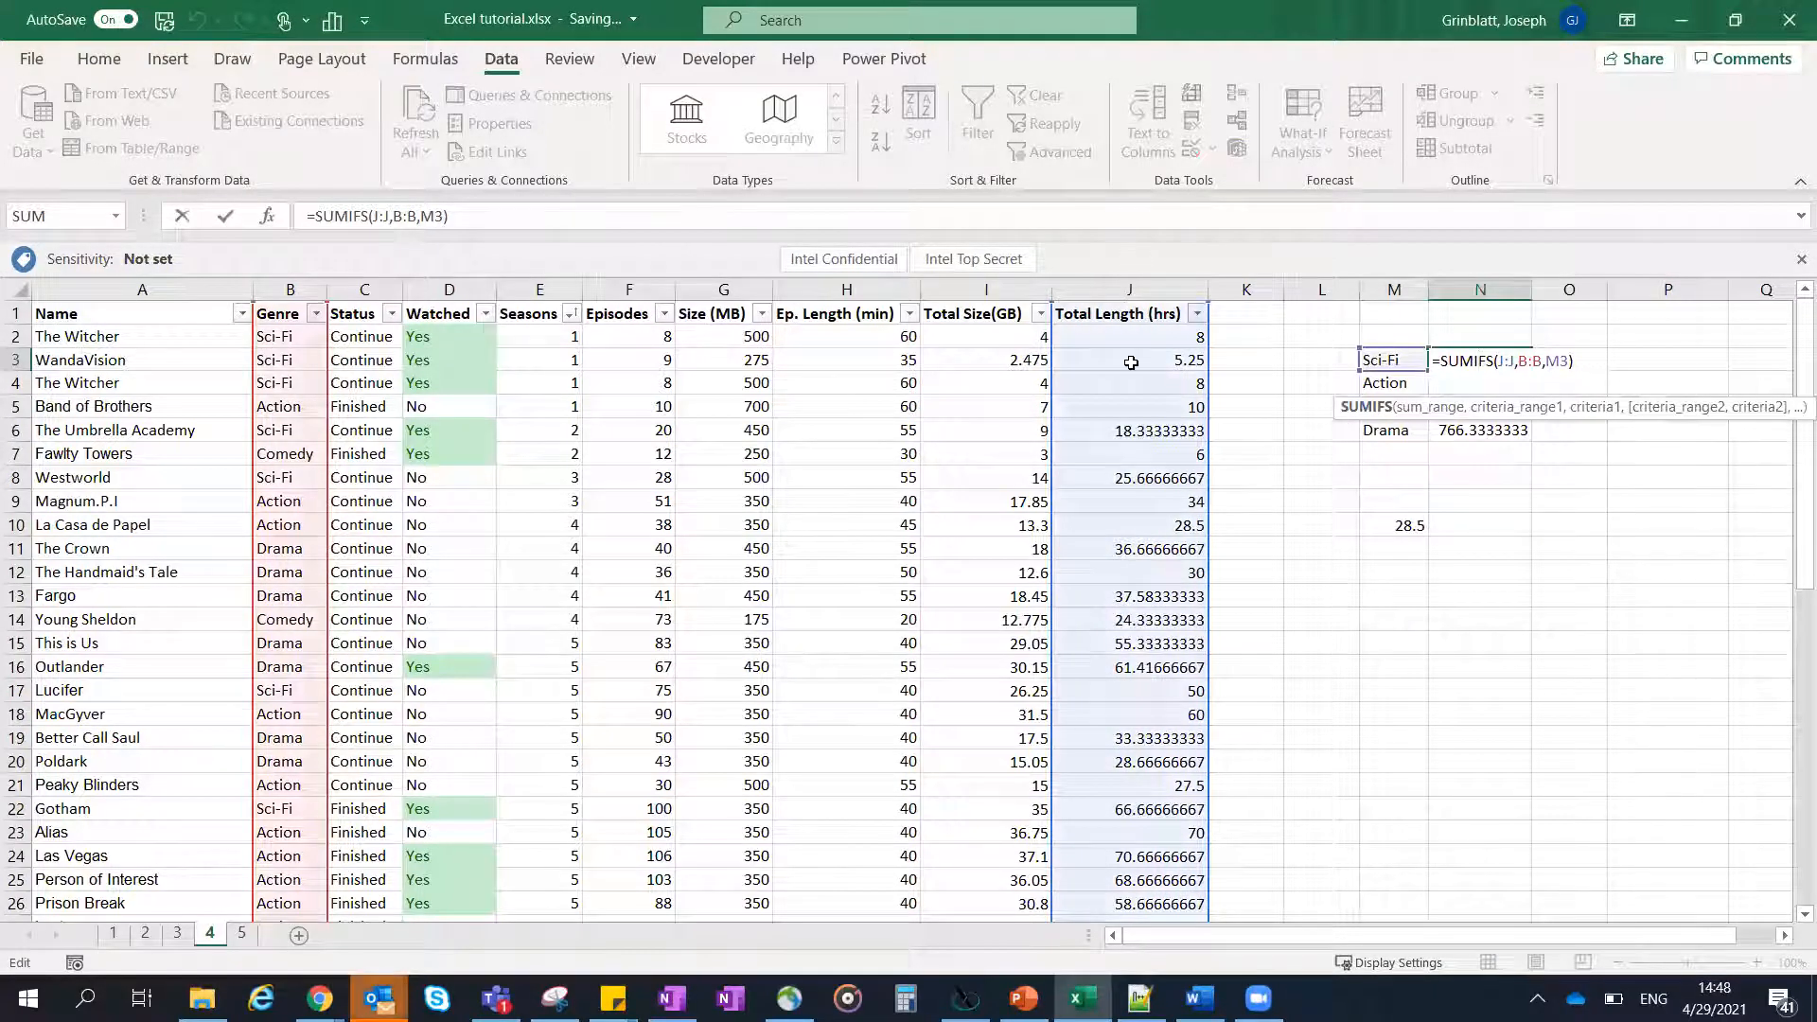
key("Return")
- Check the Total Length column as the sum range, and review how the N3 formula uses it with the Genre column
left_click(1133, 290)
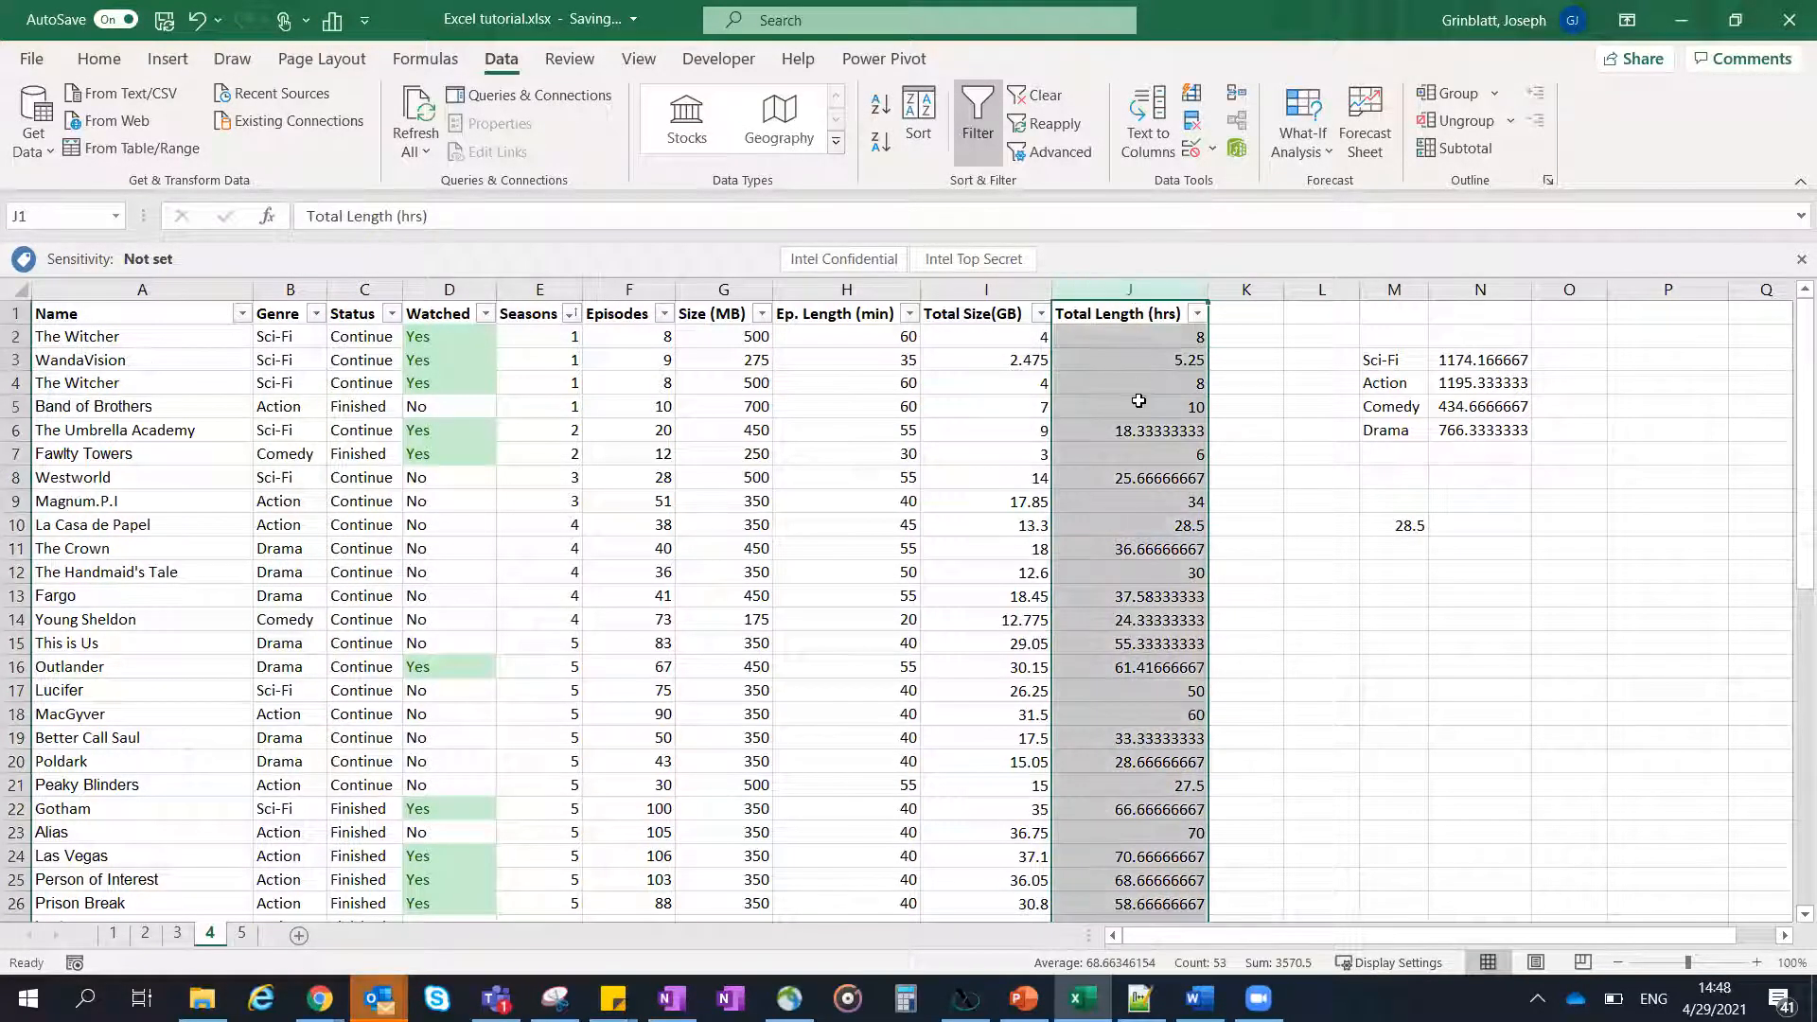
left_click(1465, 353)
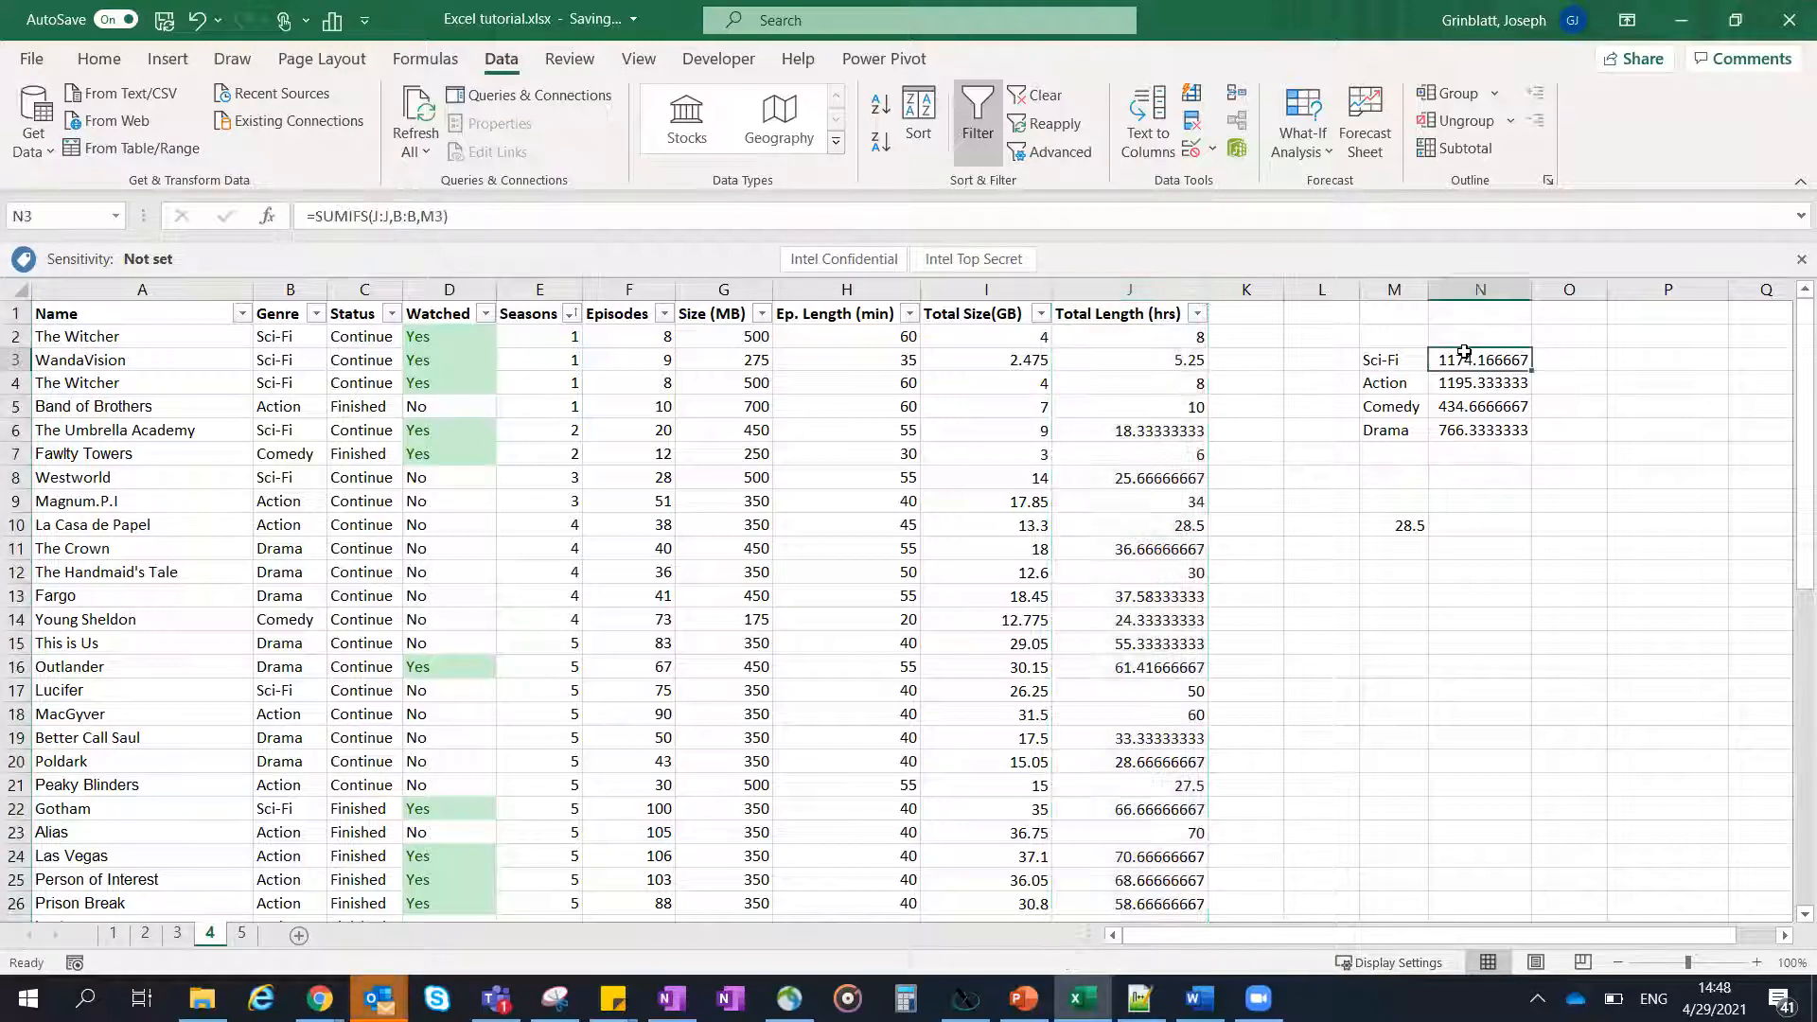
double_click(1464, 356)
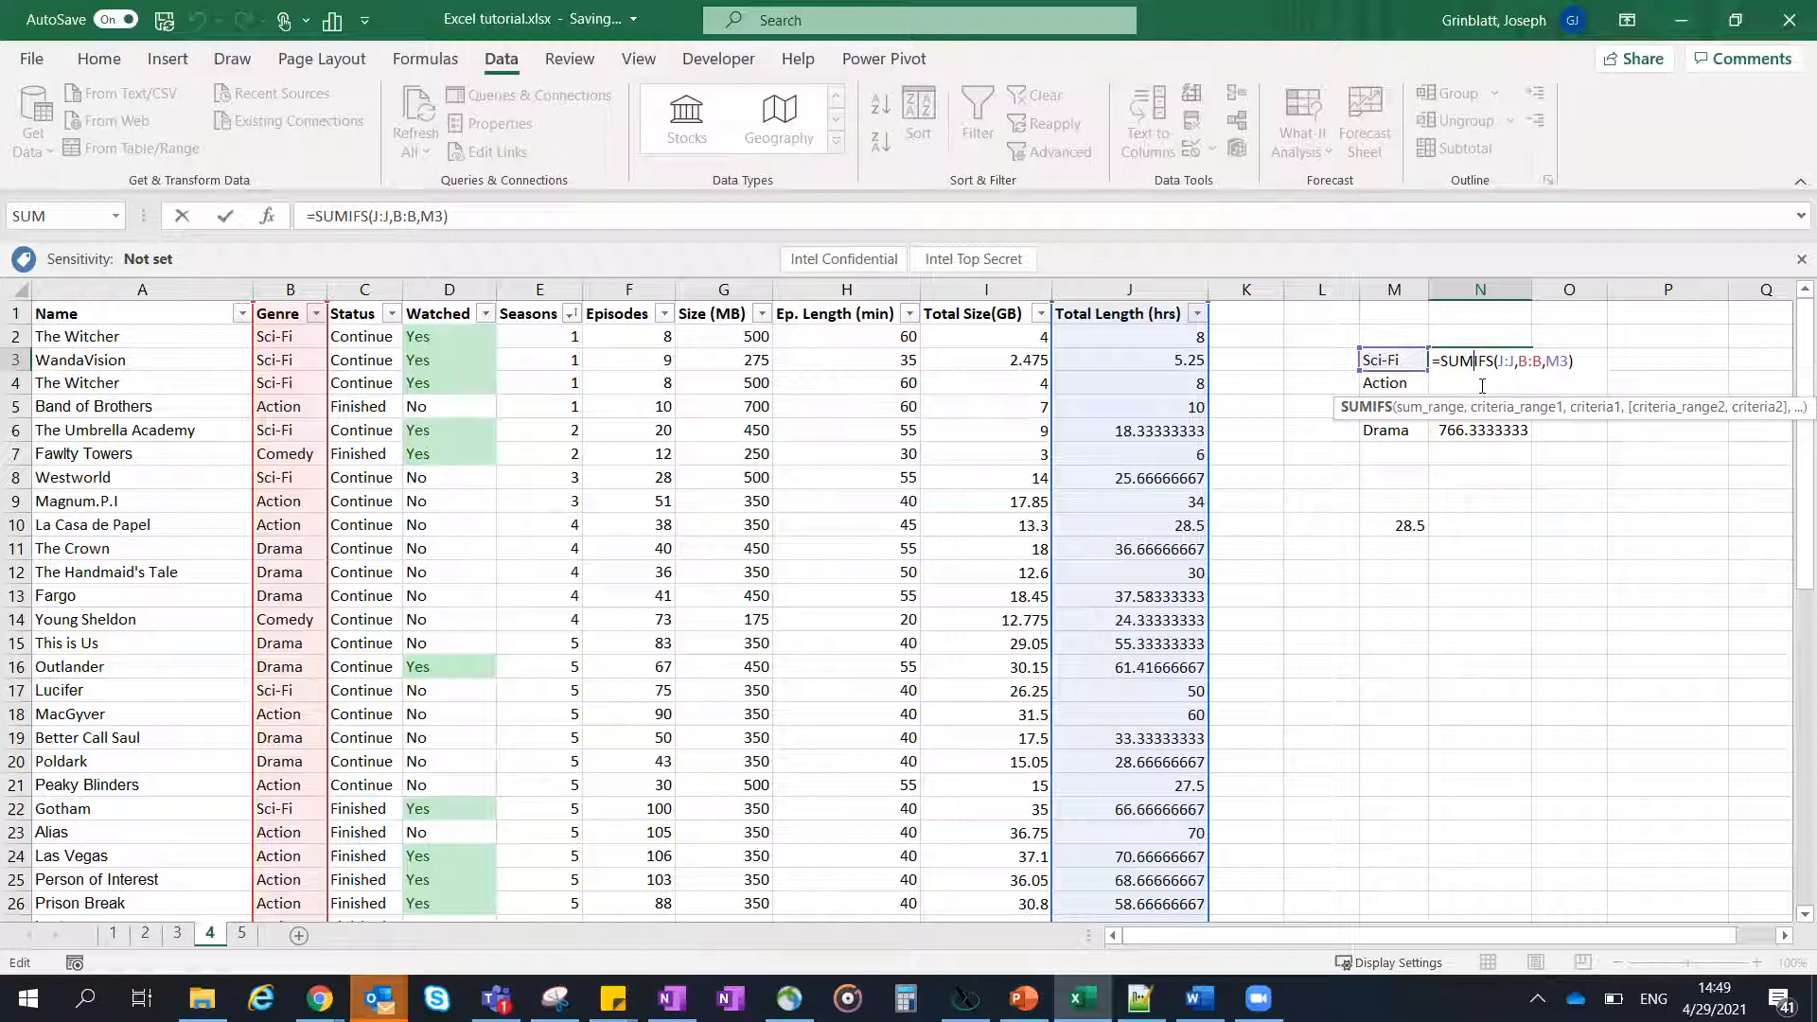
key("ctrl+Return")
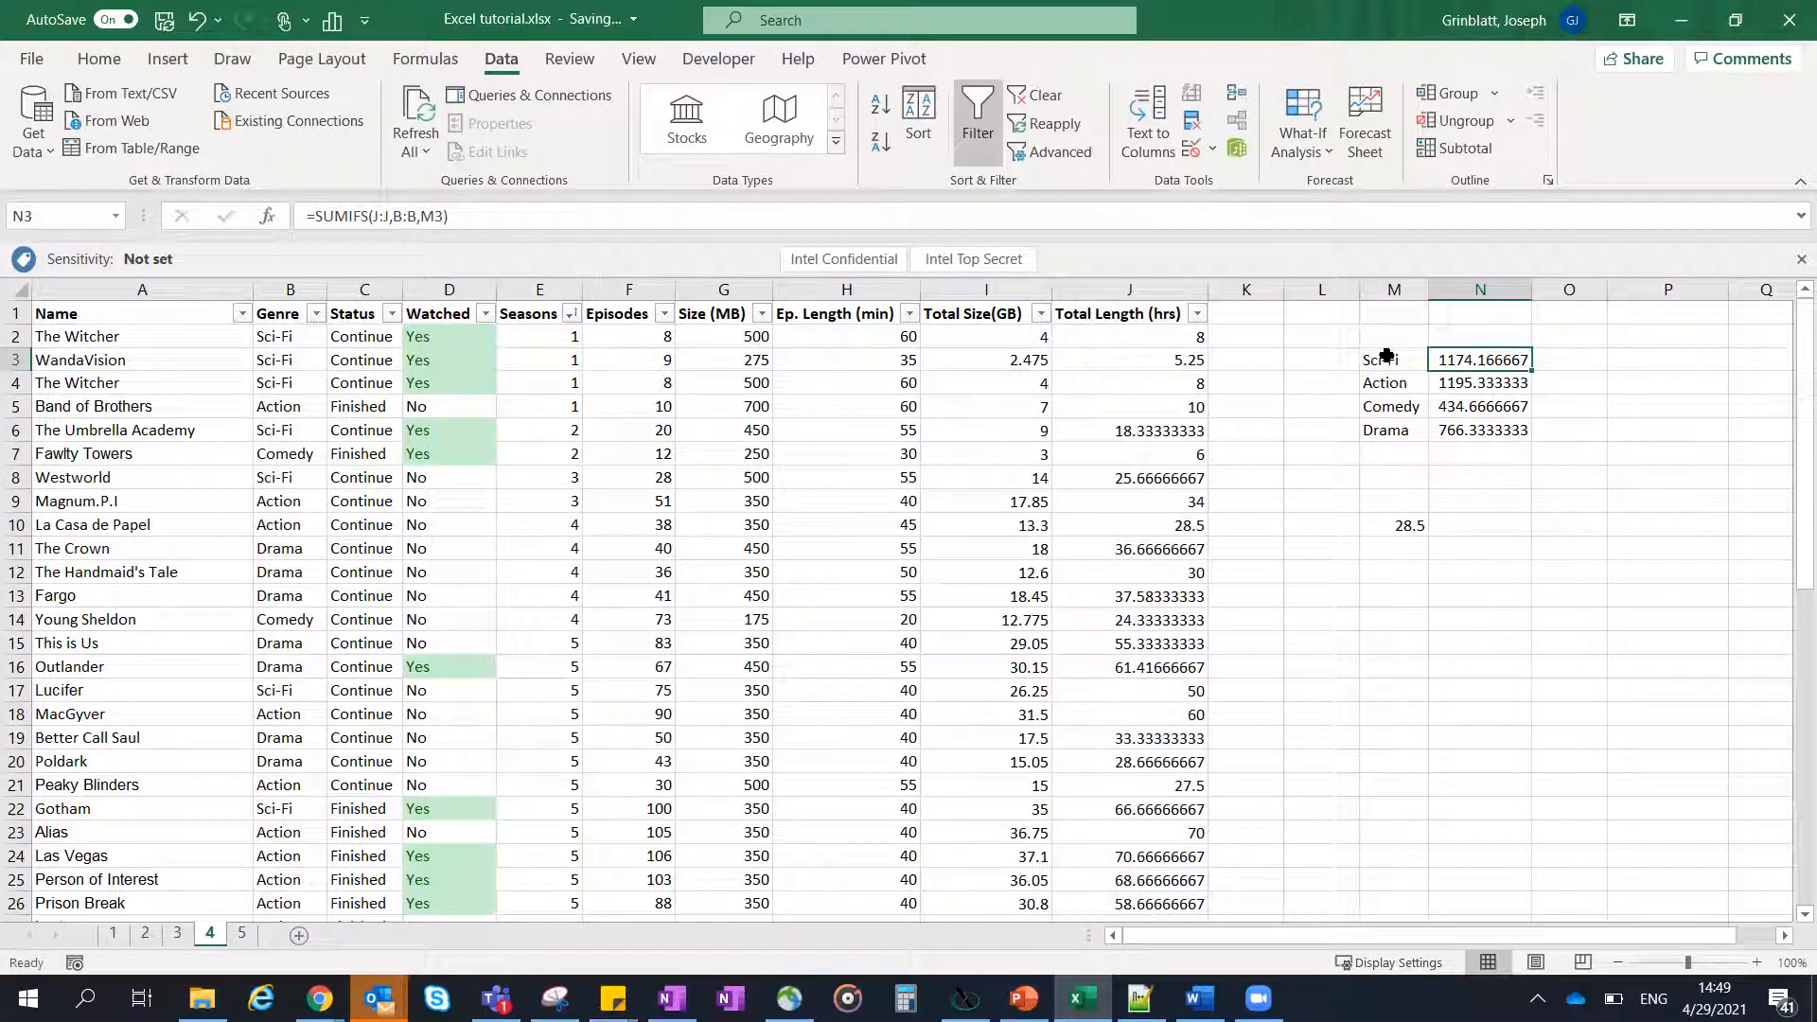
- Compare the sum of the genre totals in N3:N6 with the sum of the Total Length column
left_click_drag(1465, 431, 1478, 369)
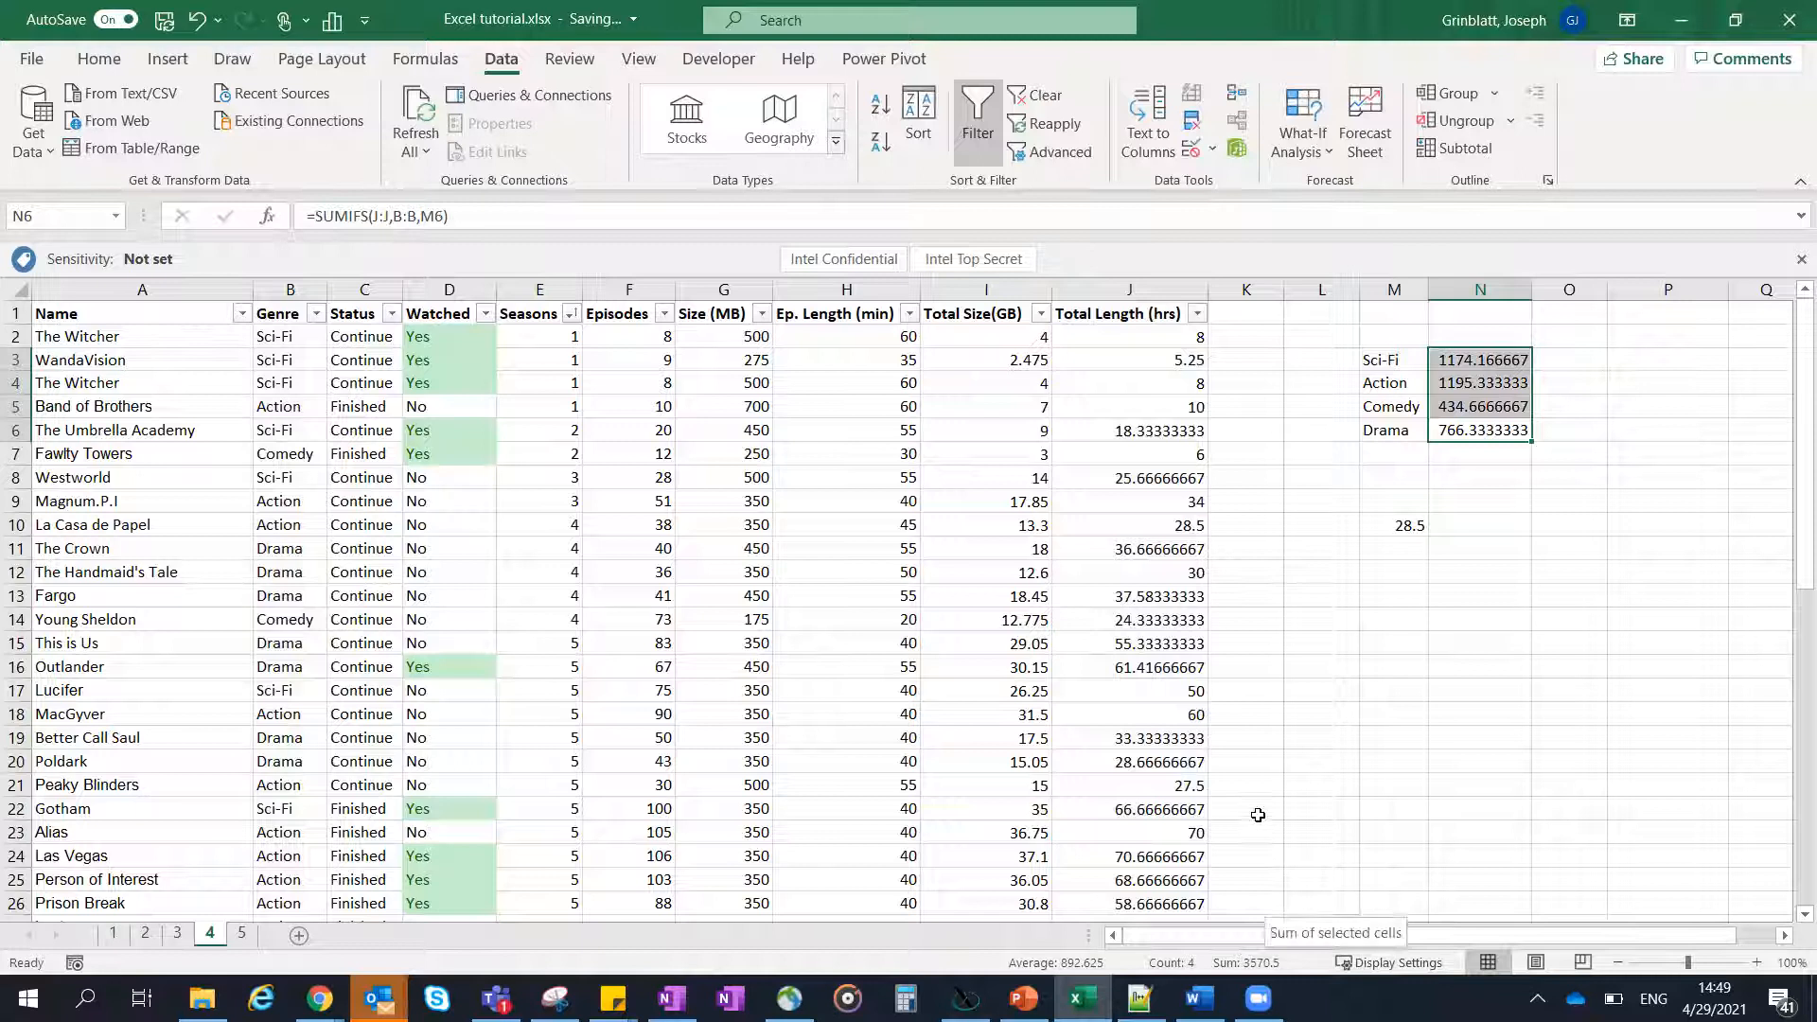
scroll(1218, 643, "down", 10)
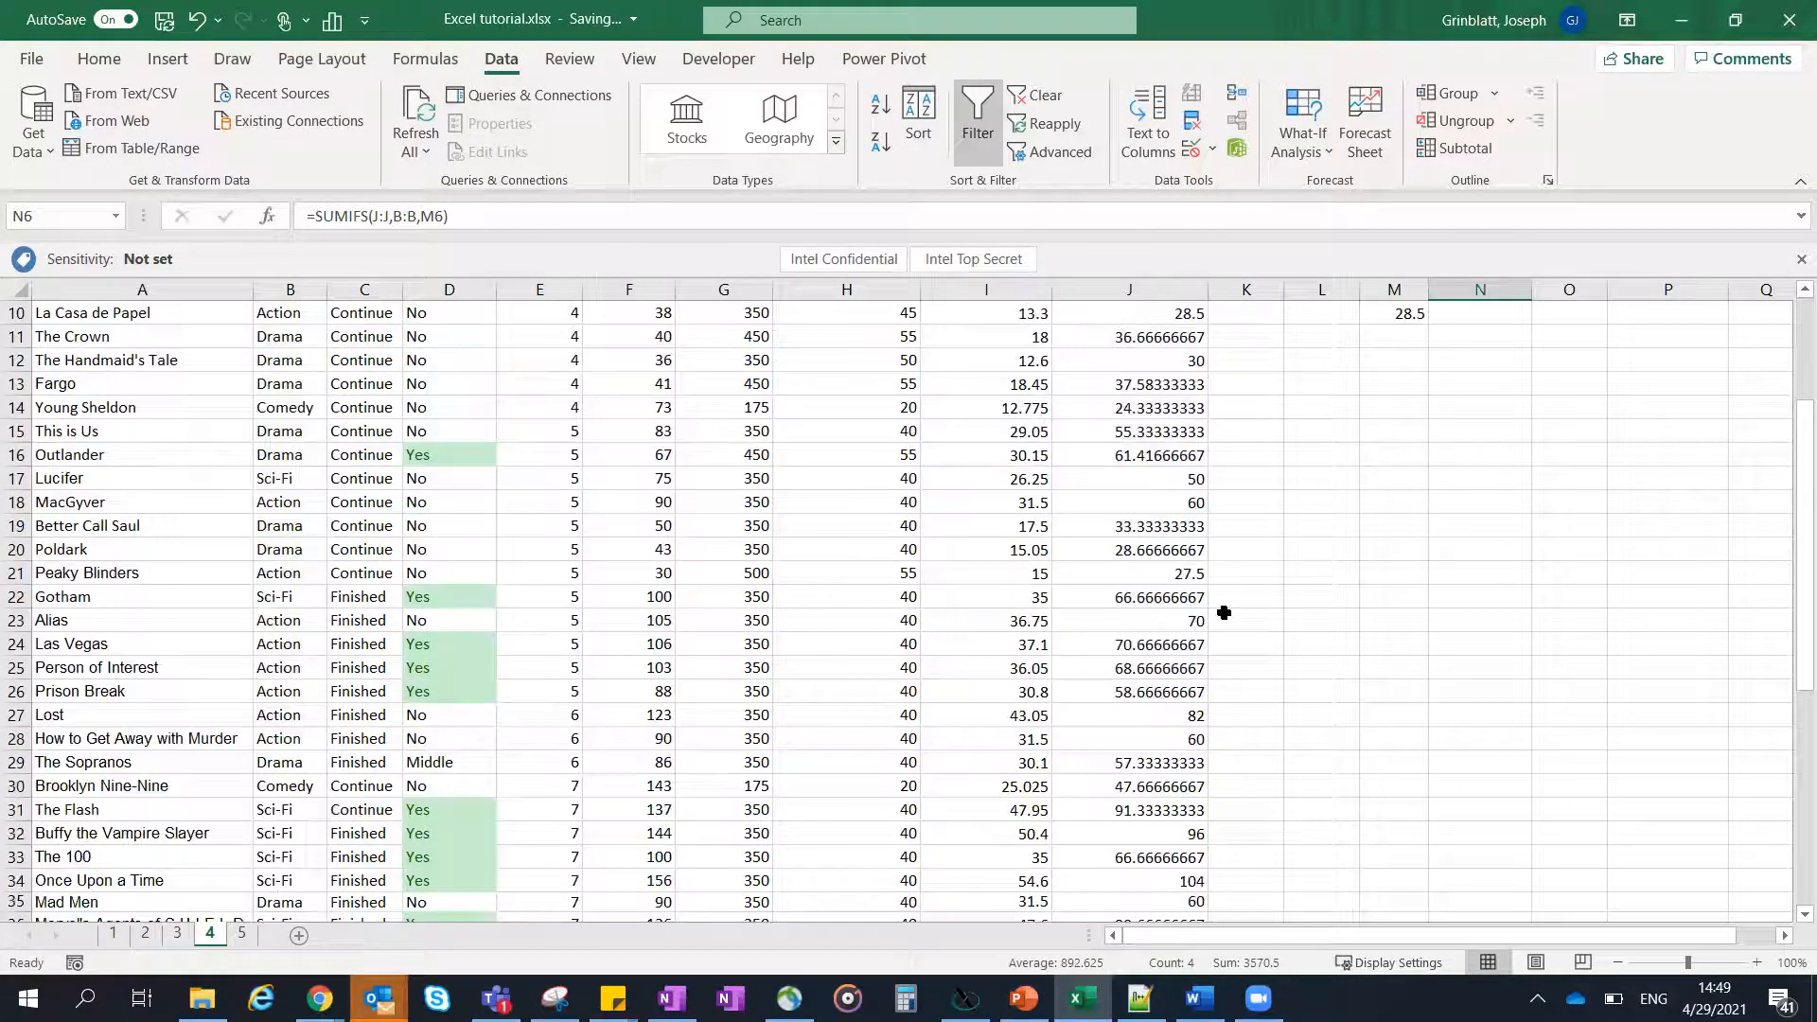
left_click(1185, 830)
left_click_drag(1170, 567, 1155, 337)
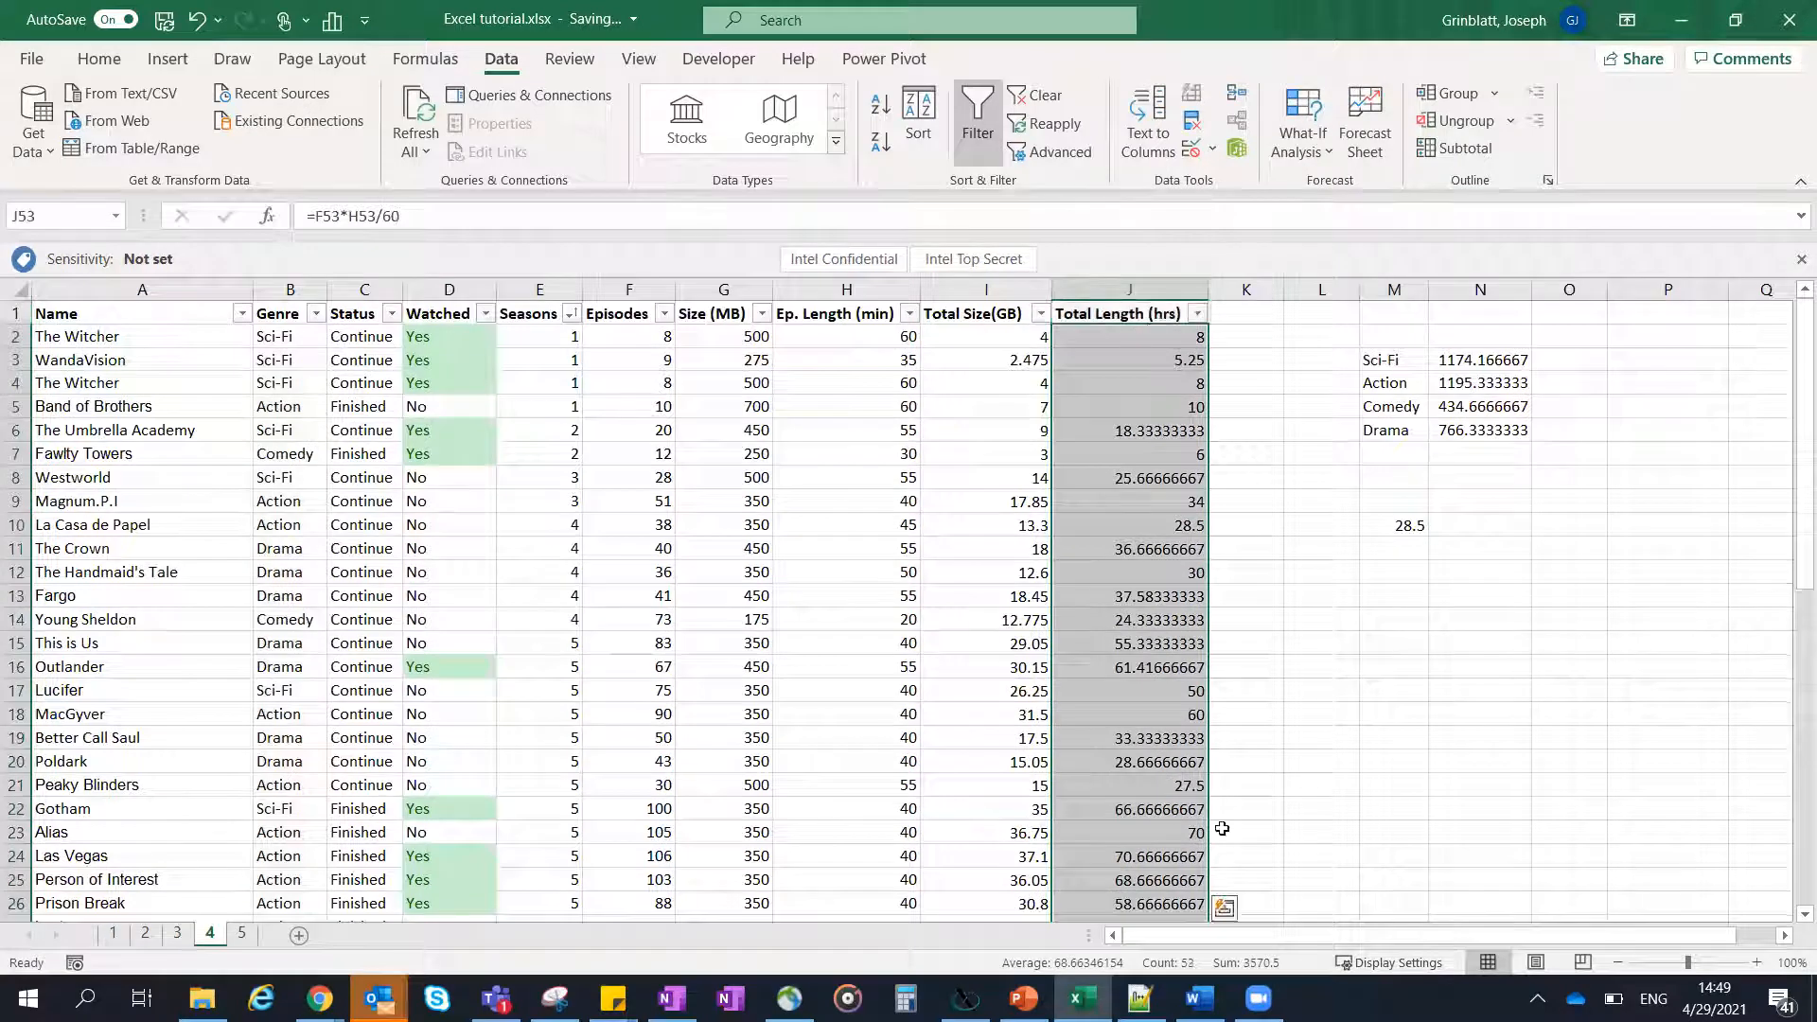
- Check the Sci-Fi criterion in M3 against the SUMIFS formula in N3 that references it
left_click(1417, 361)
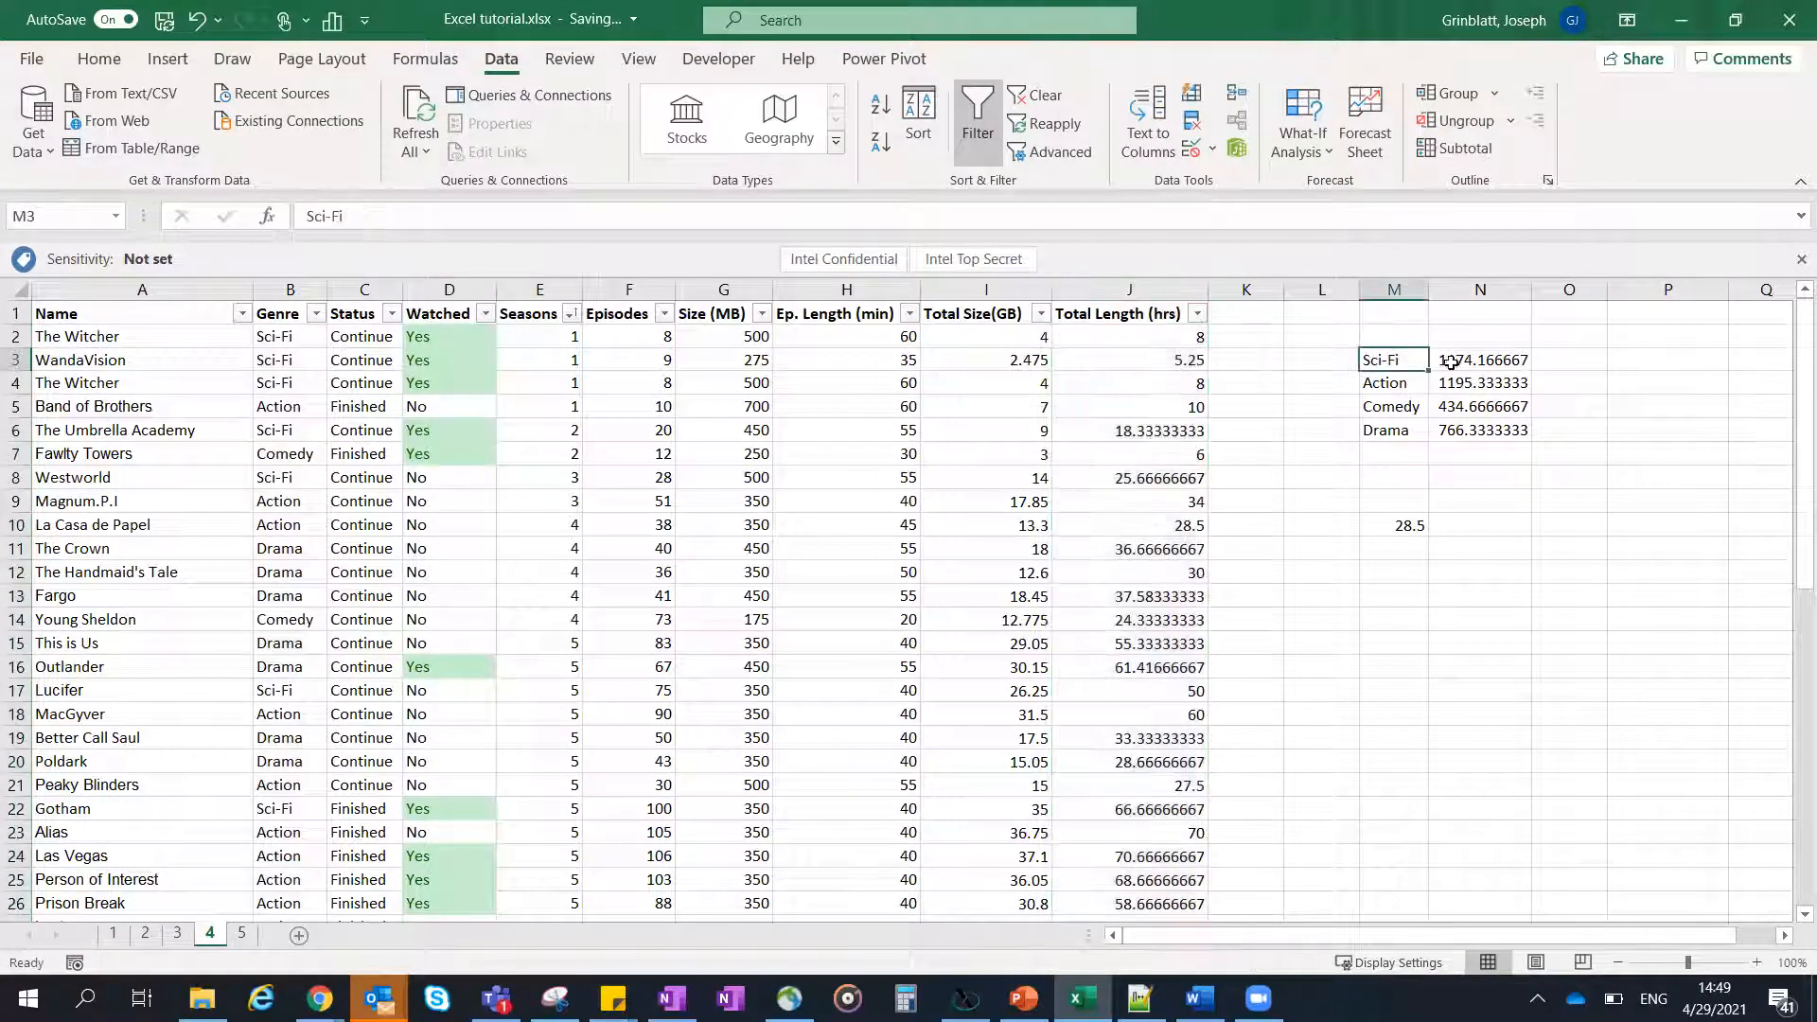
left_click(1450, 364)
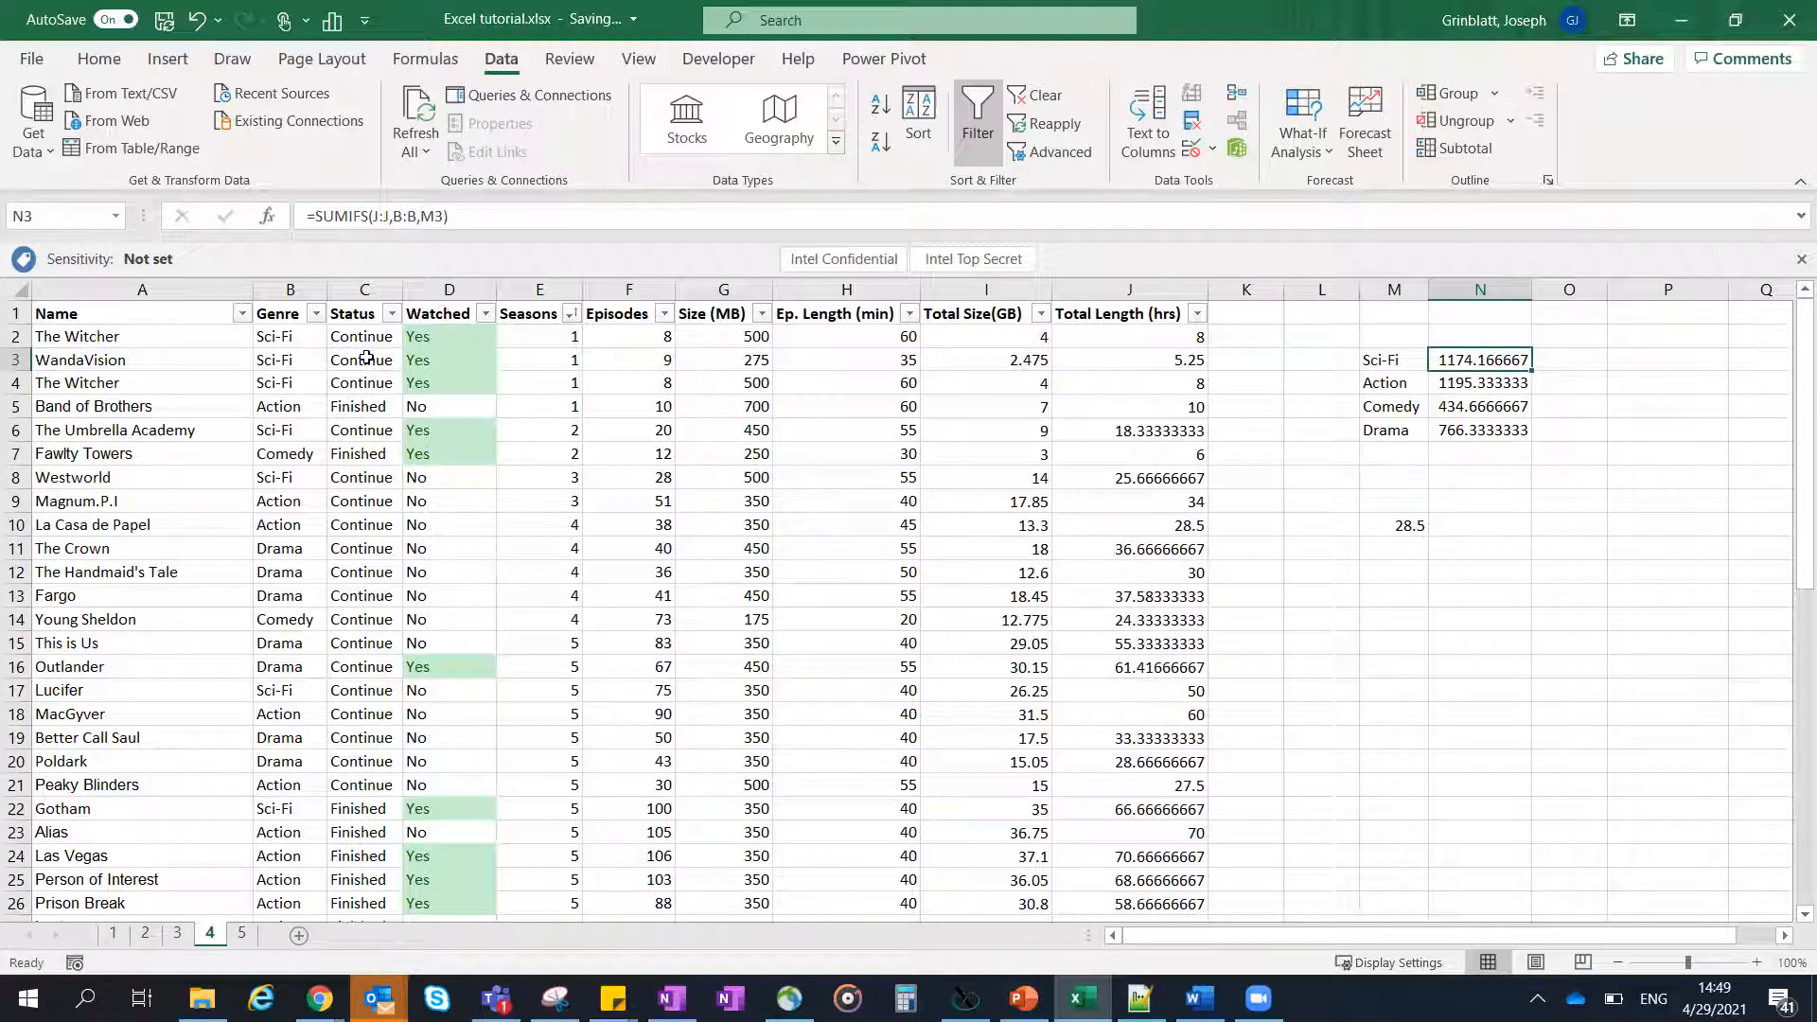
left_click(1379, 365)
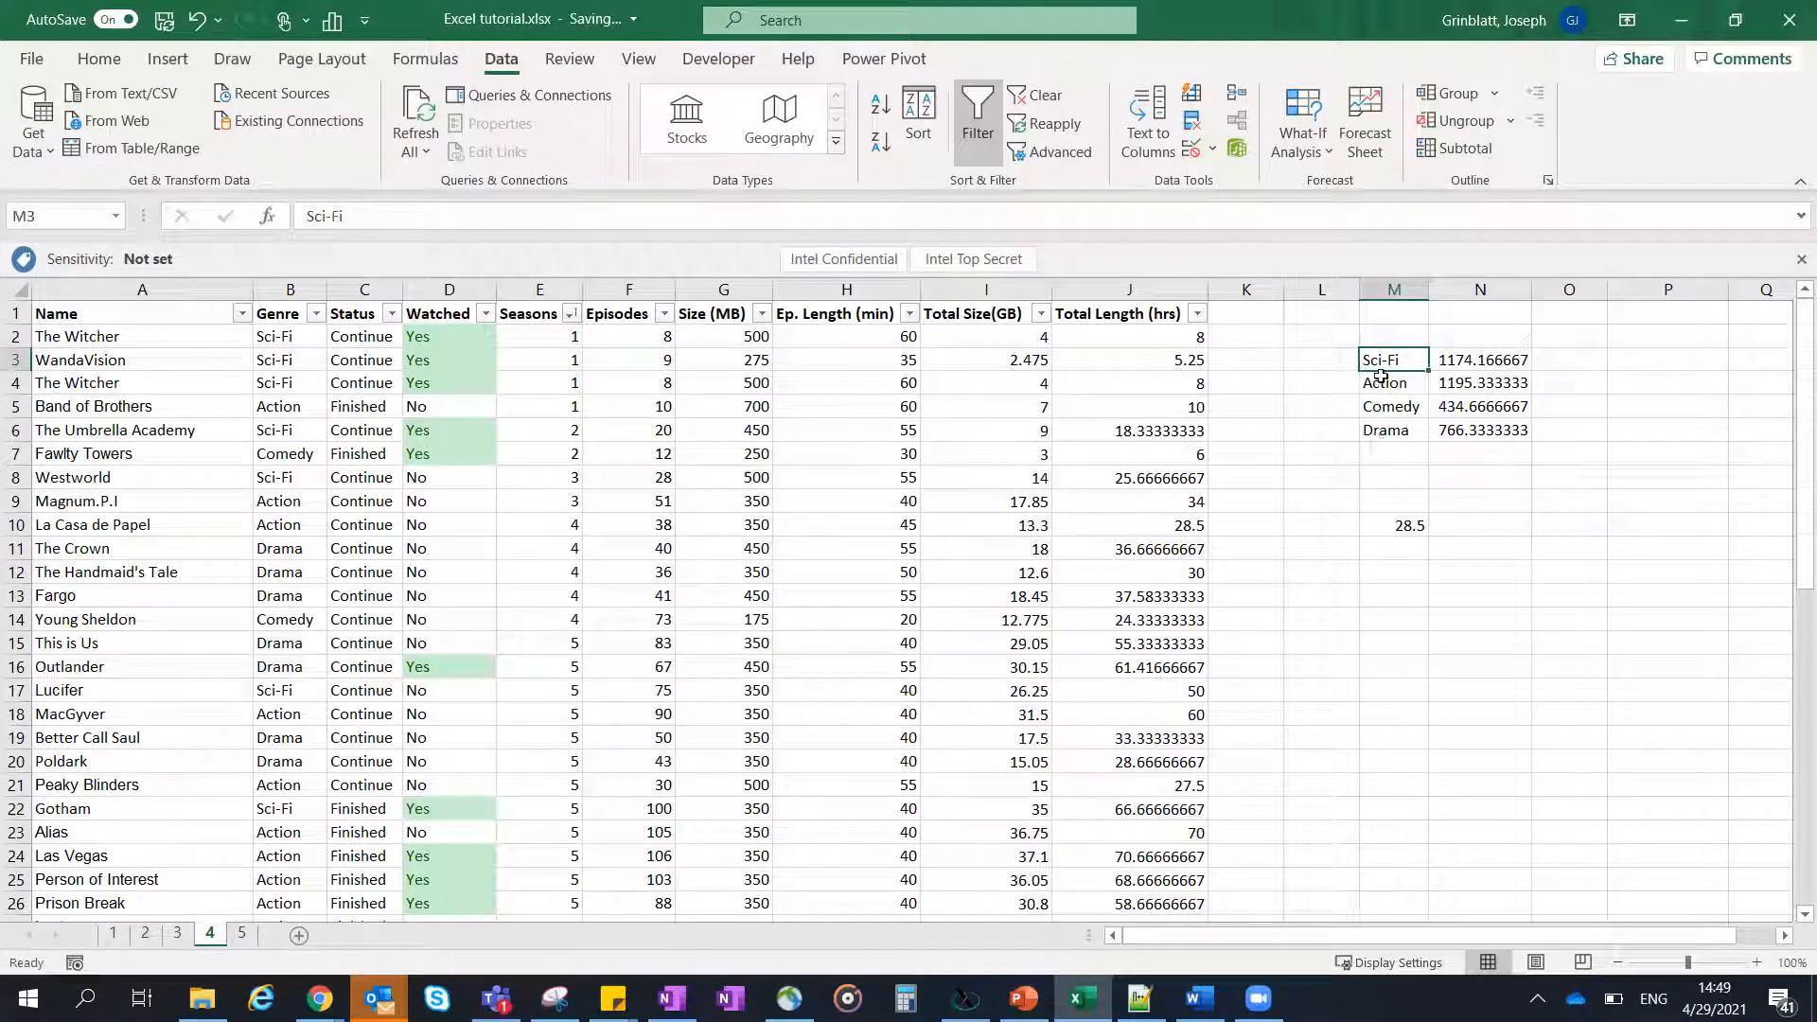
left_click(1436, 484)
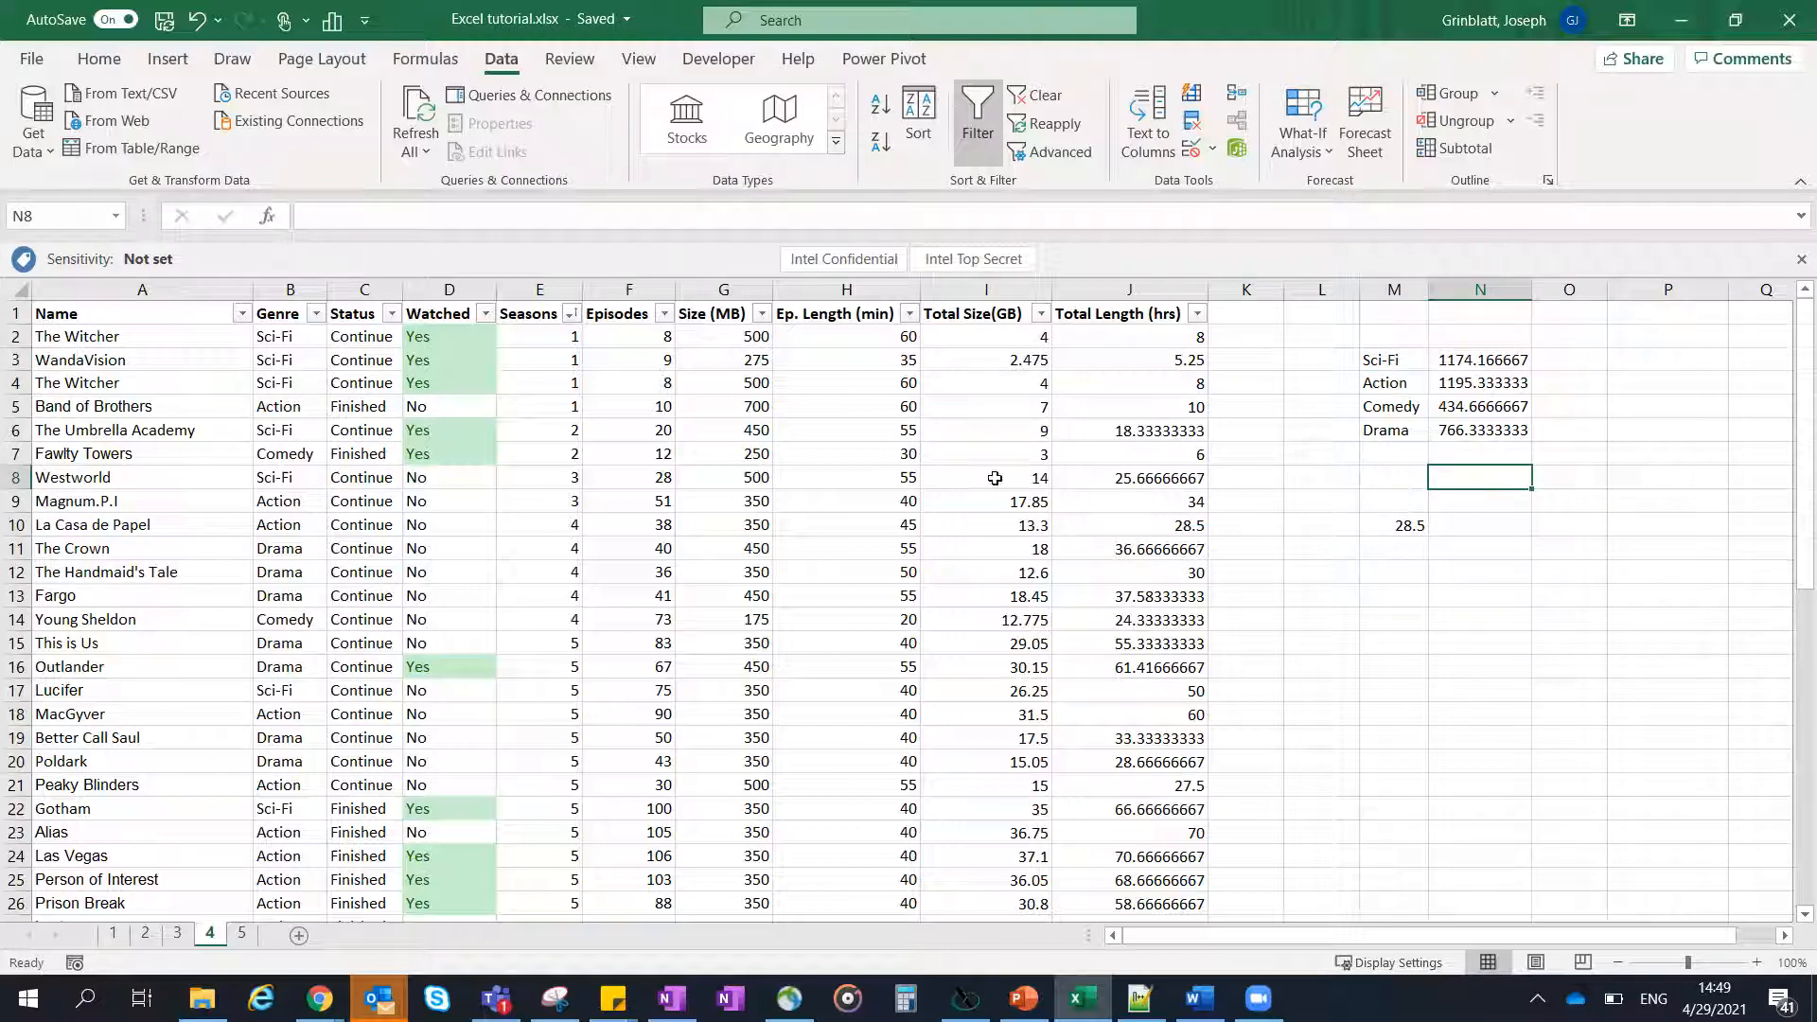
left_click(893, 457)
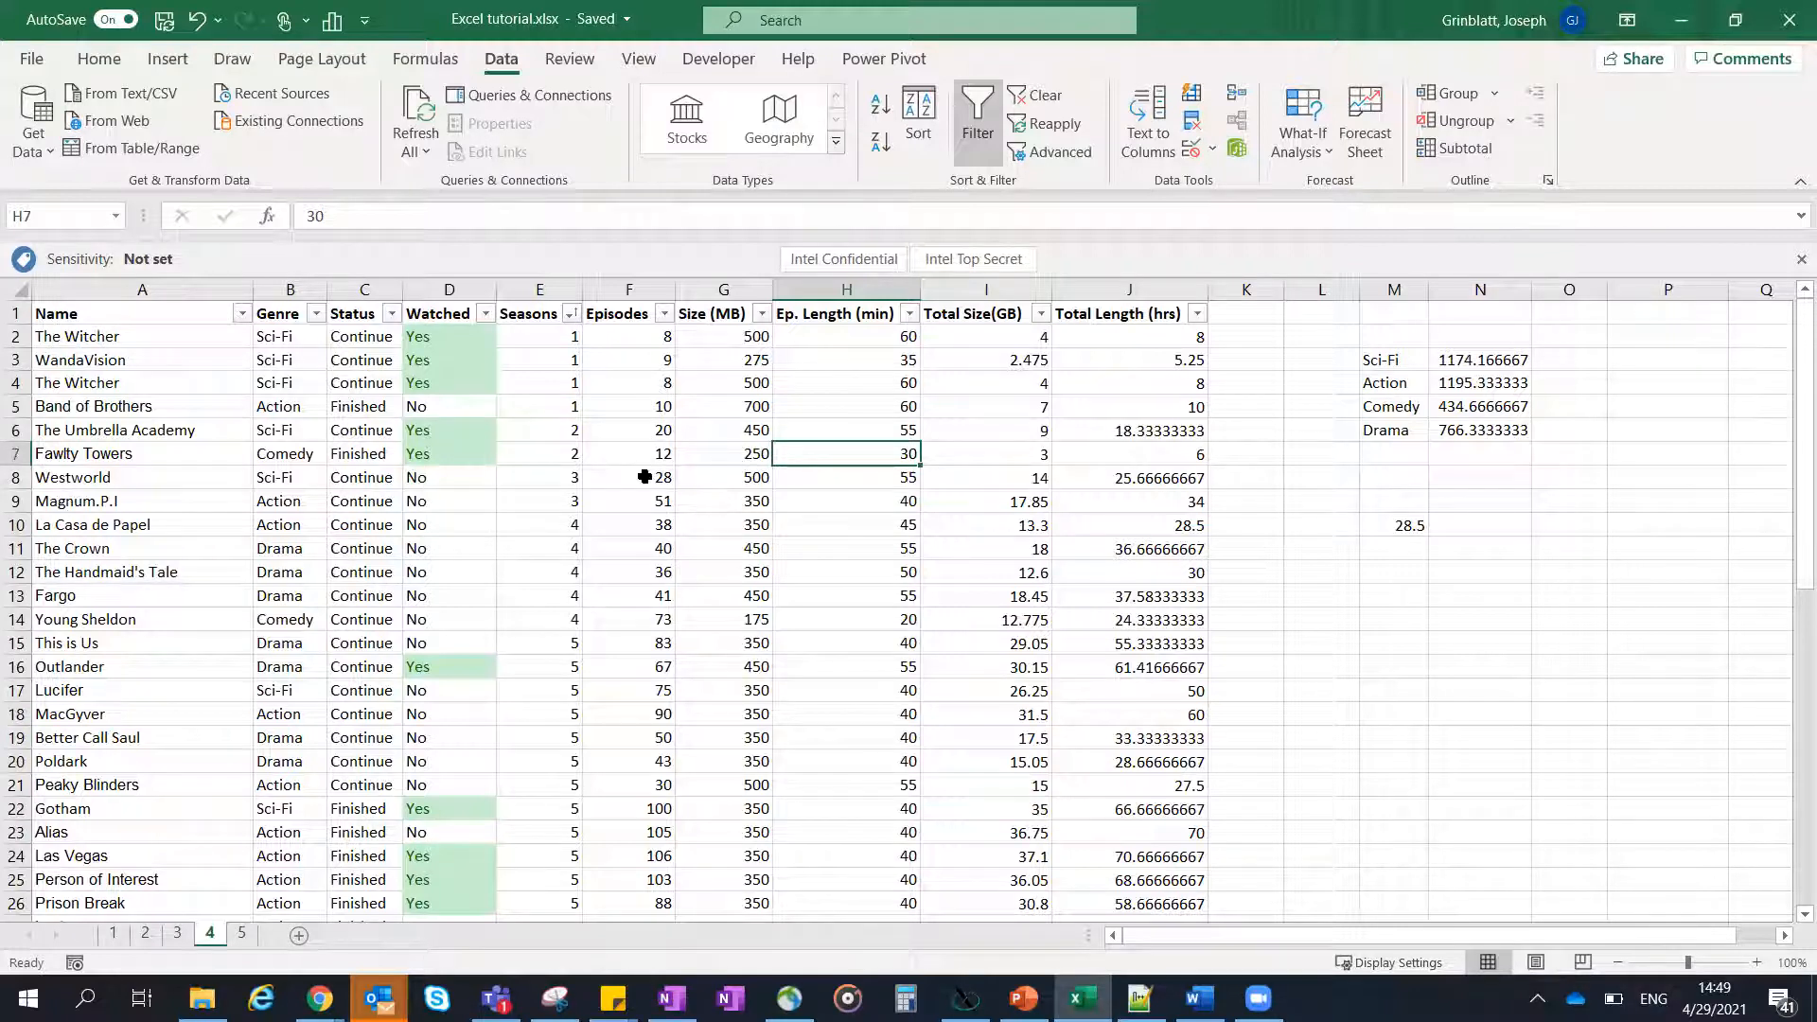
left_click(637, 471)
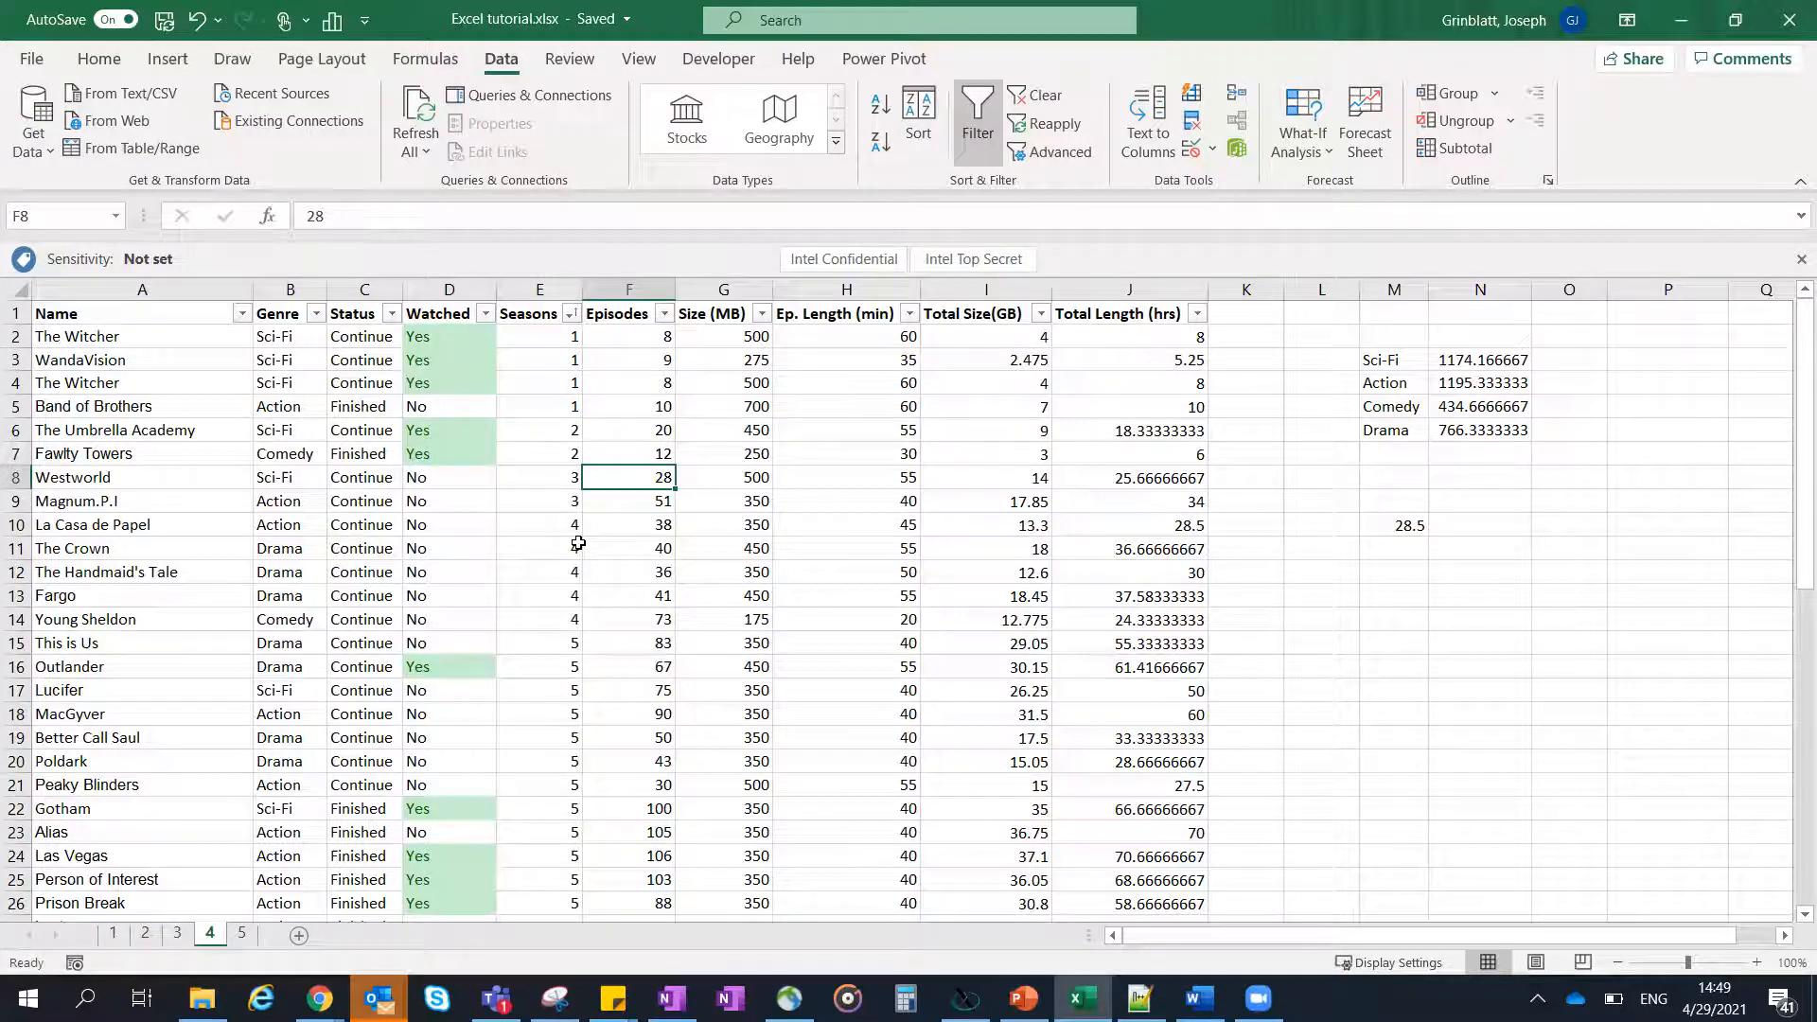
- Replace Westworld's episode count in F8 with a hyphen and check its effect on the Total Size formula in I8
type("-")
key("Return")
left_click(618, 476)
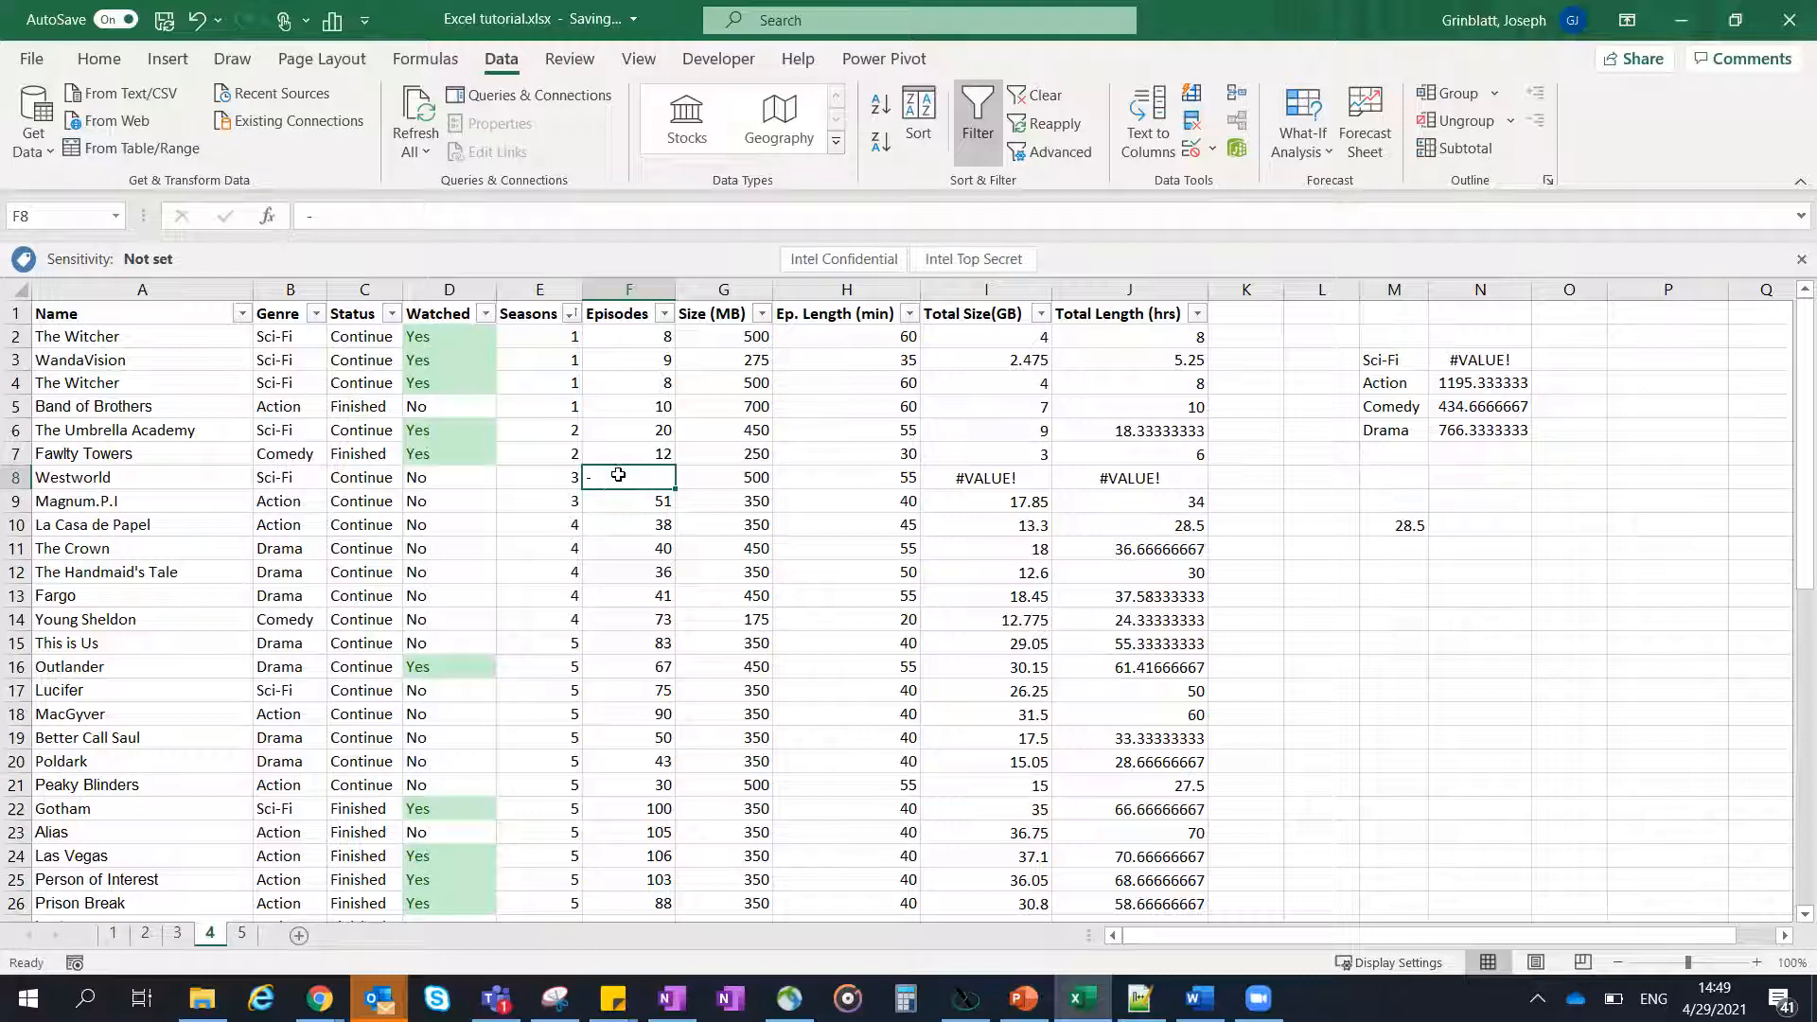
left_click(1024, 480)
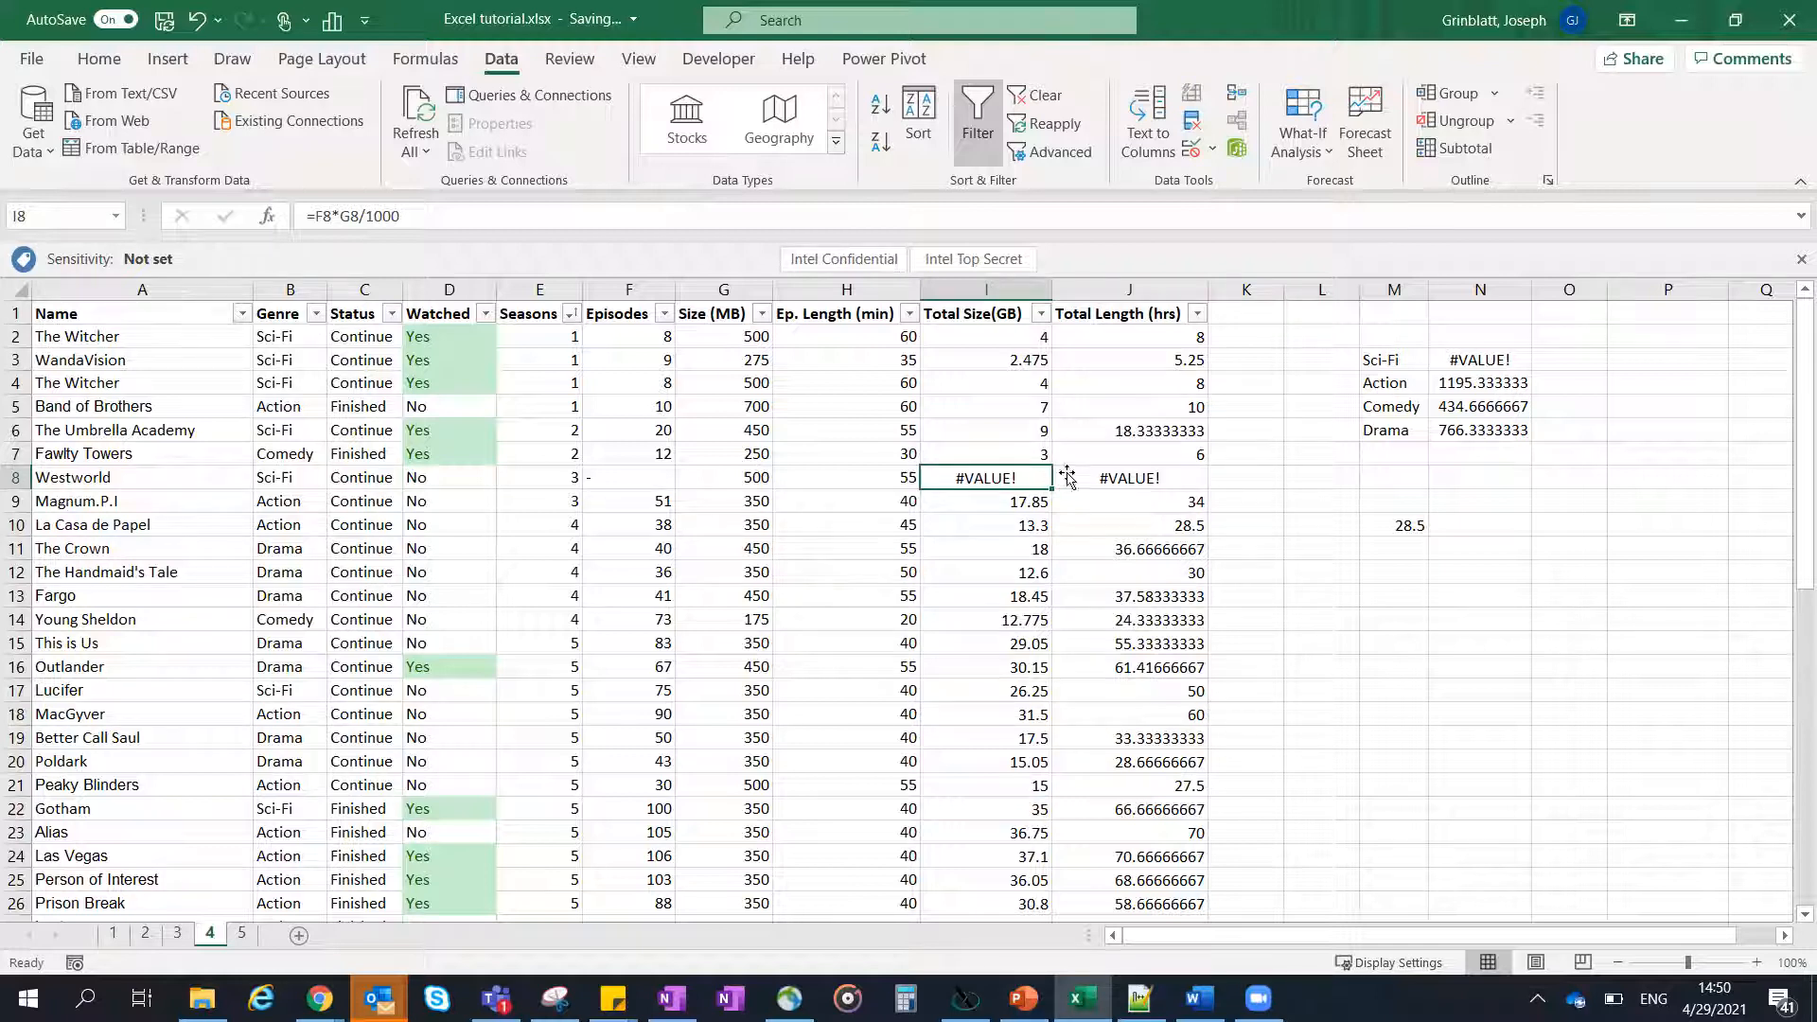
- Examine the IFERROR formula in M10 and its reference to the Total Length in J10
left_click(1406, 527)
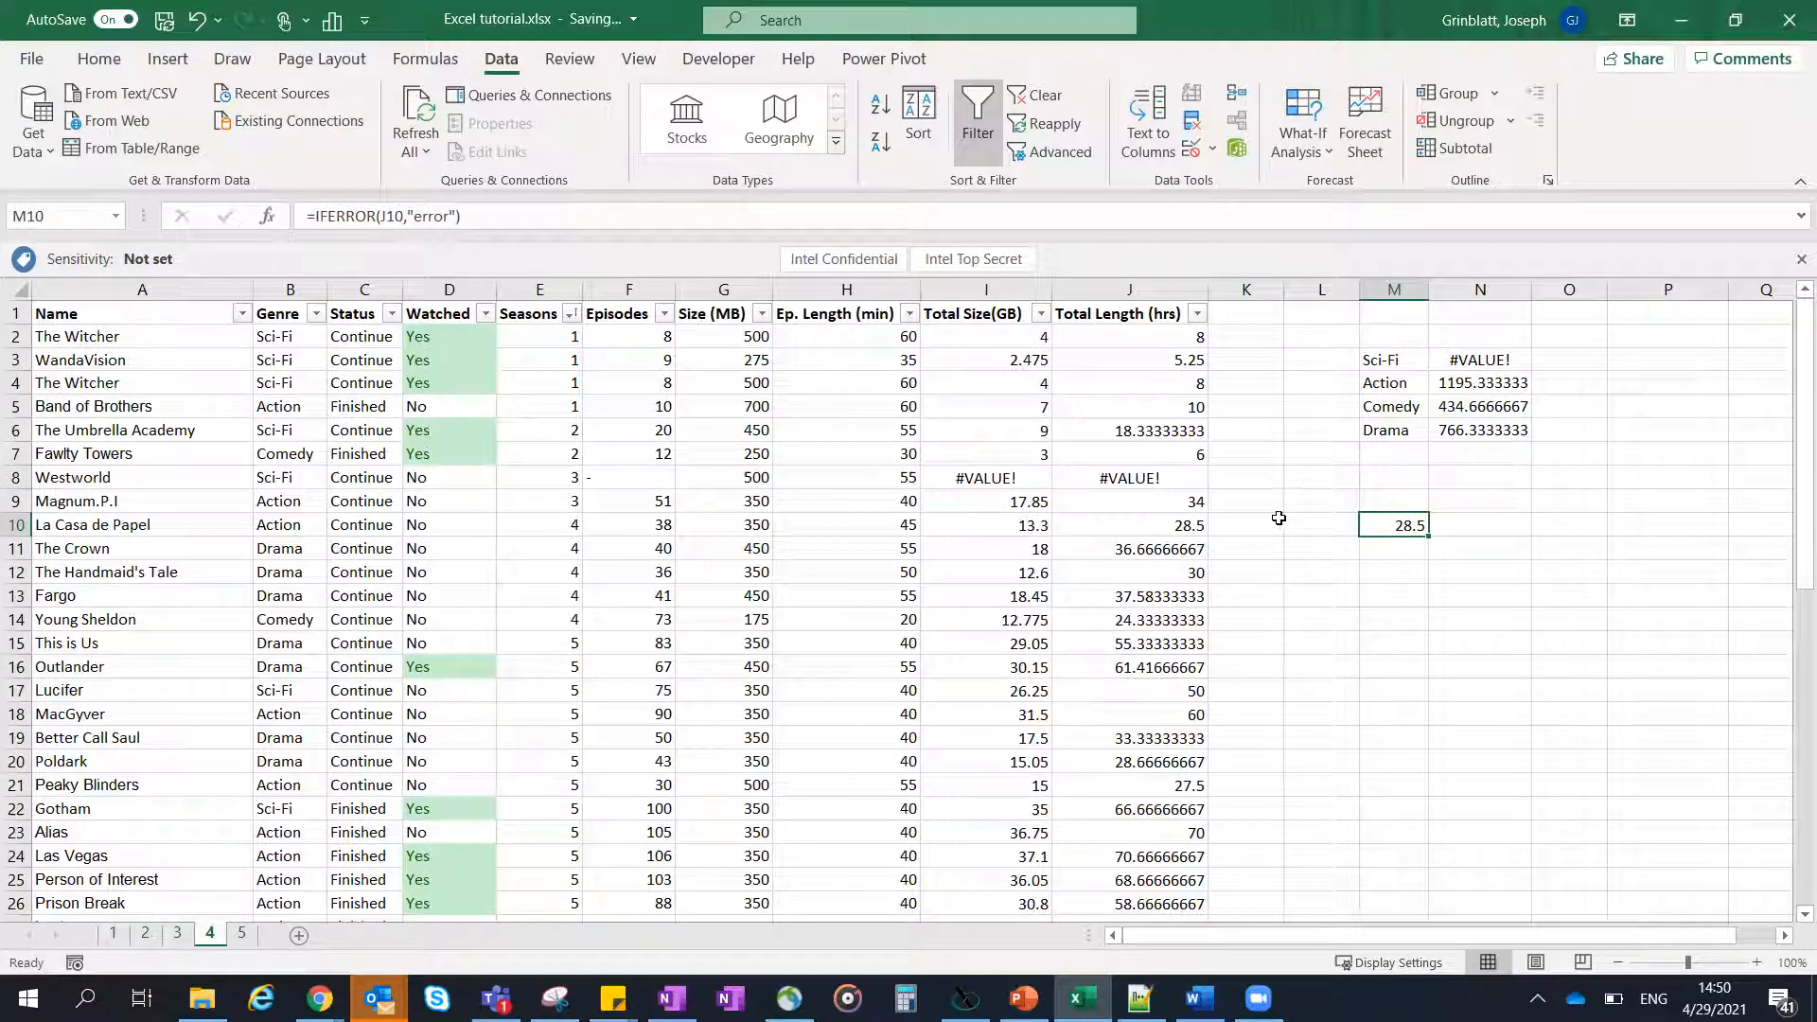
double_click(1387, 528)
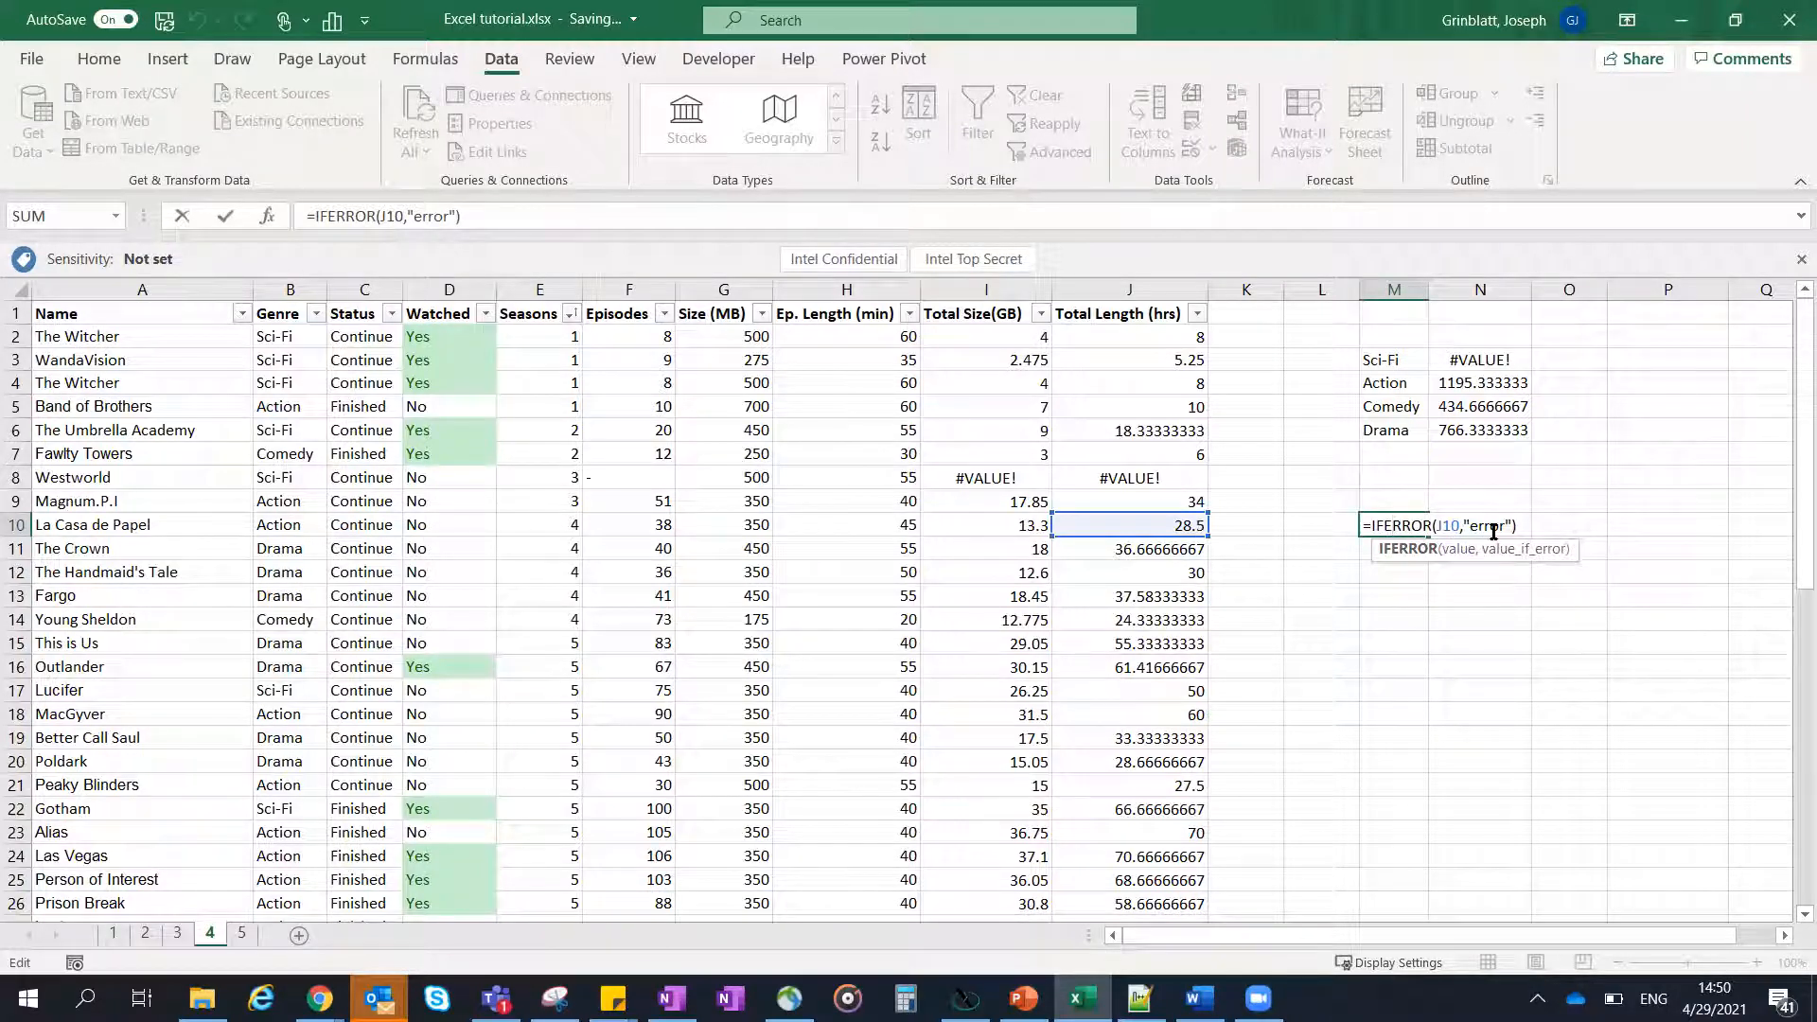
key("Return")
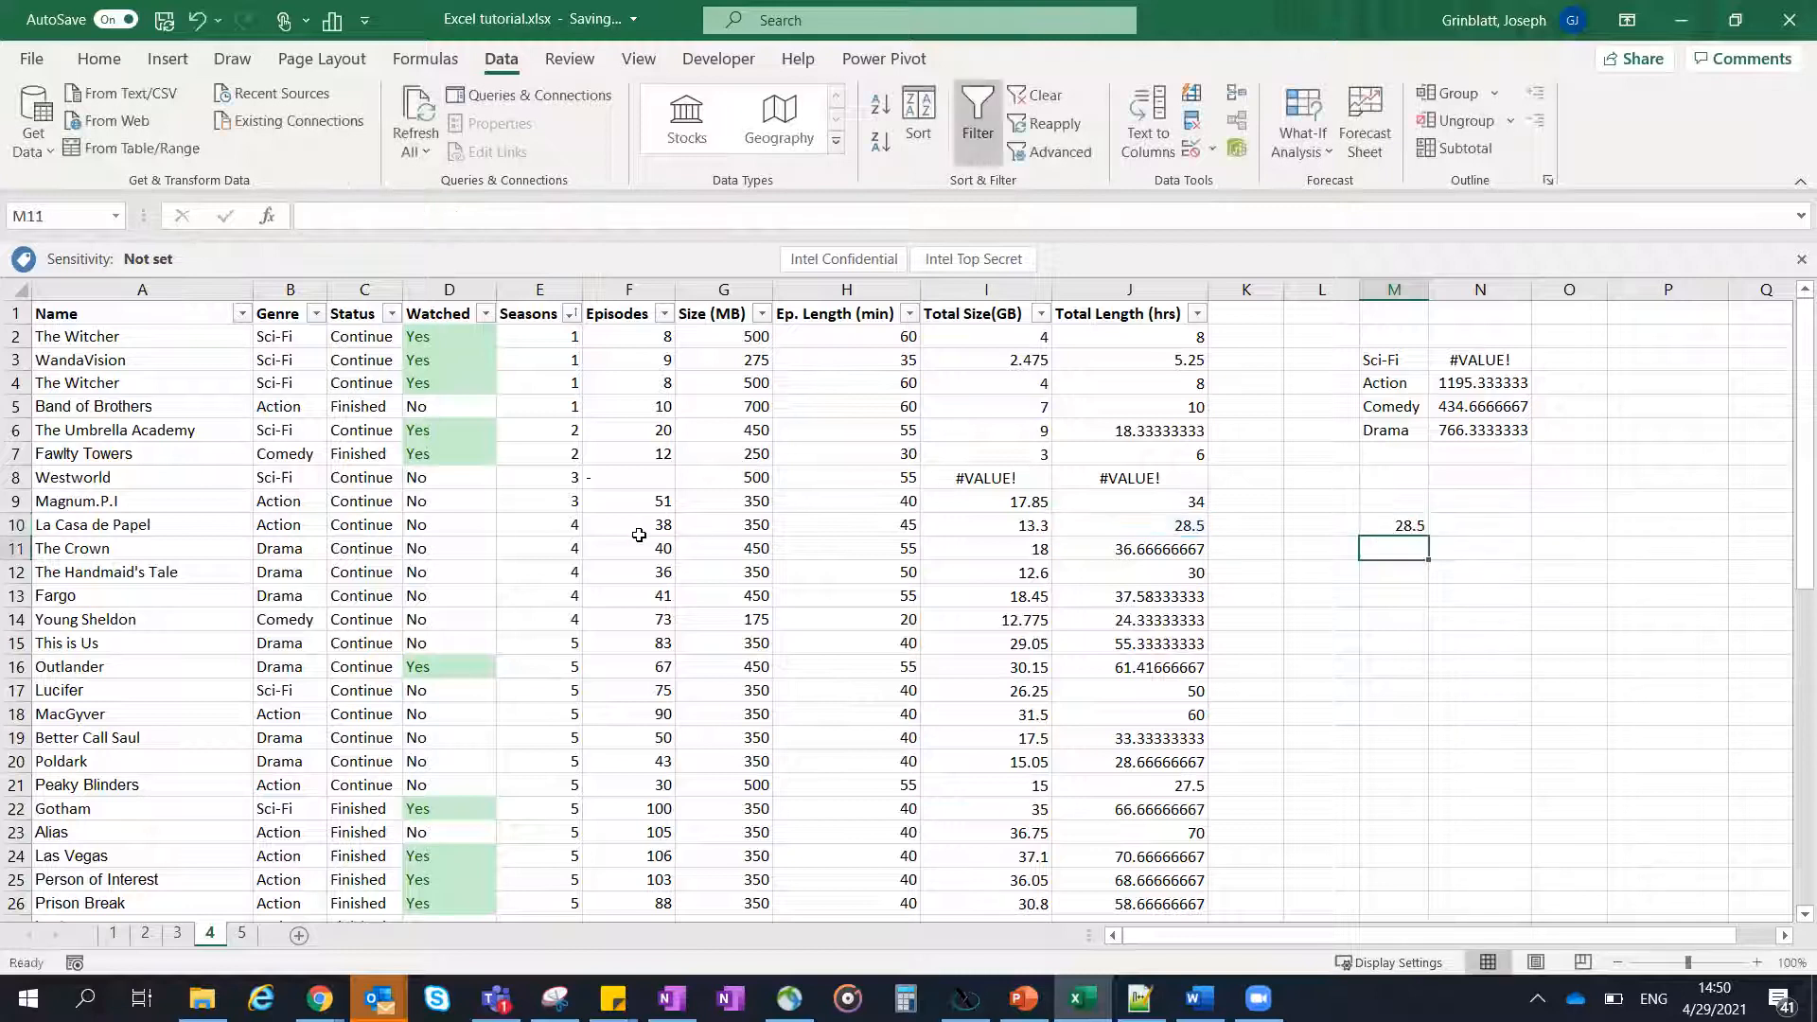
- Test the IFERROR formula in M10 by replacing La Casa de Papel's episode count with a hyphen, then undo the entry
left_click(644, 529)
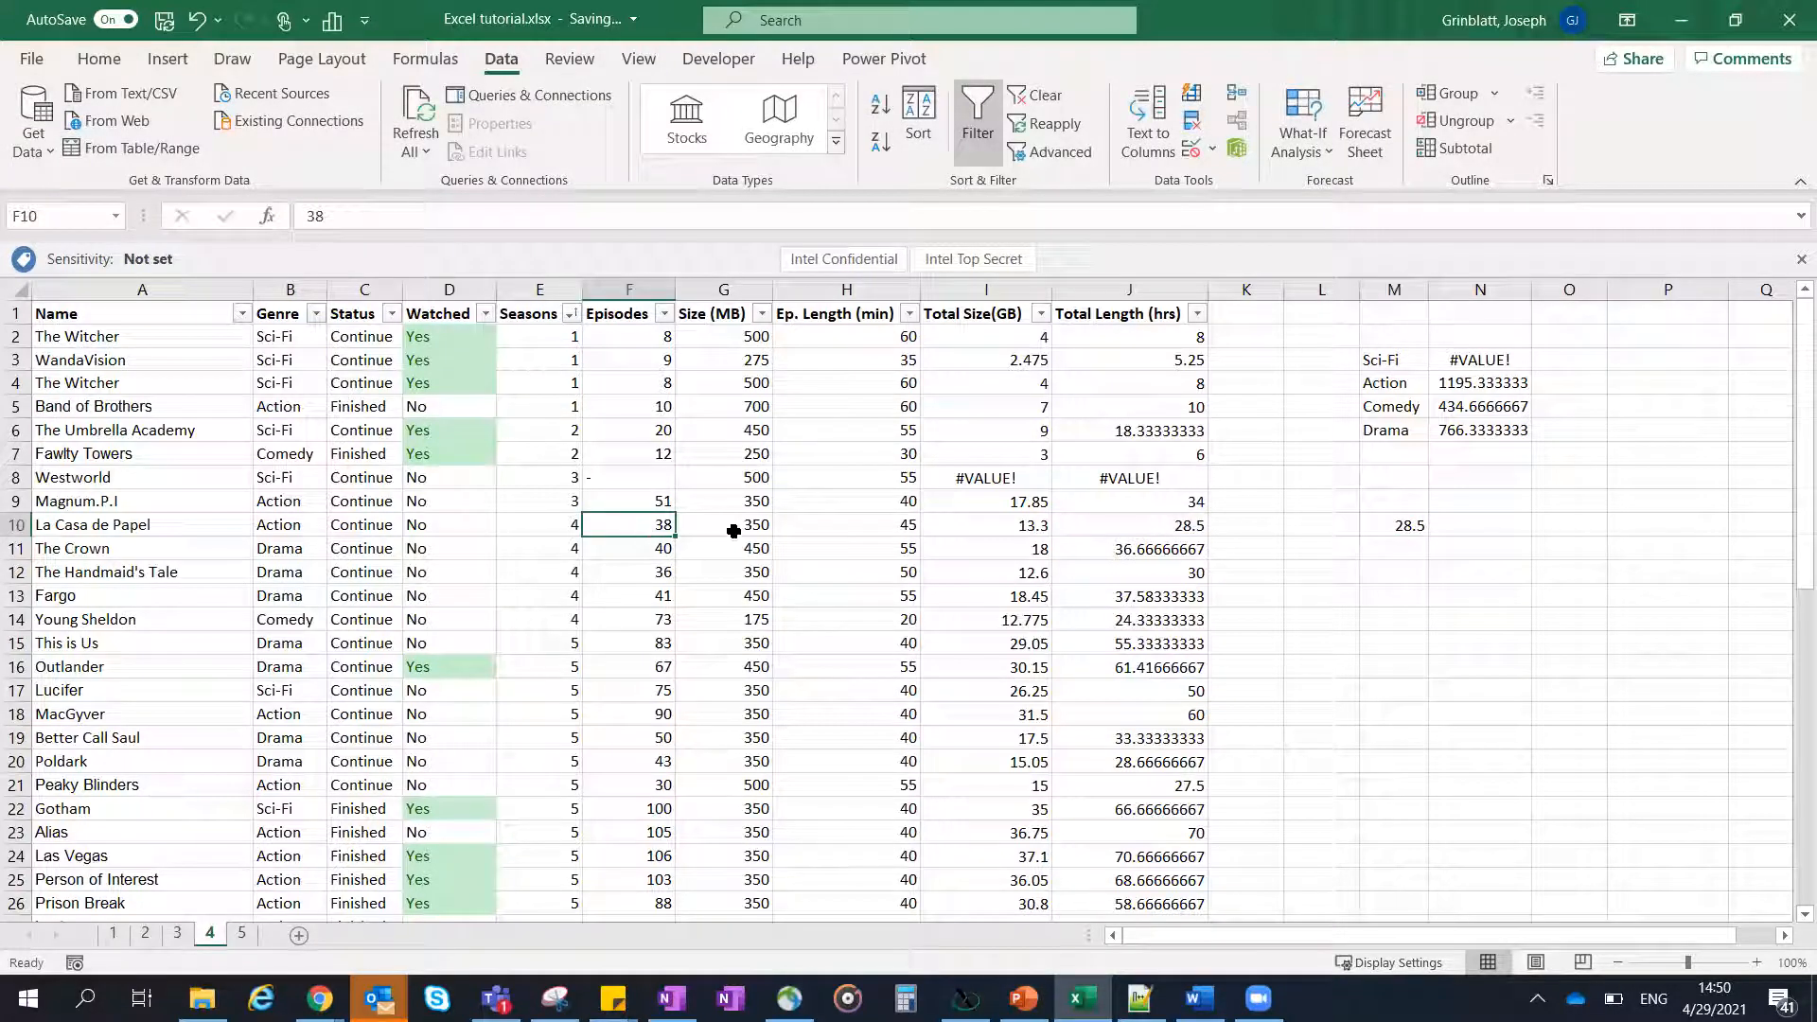
type("-")
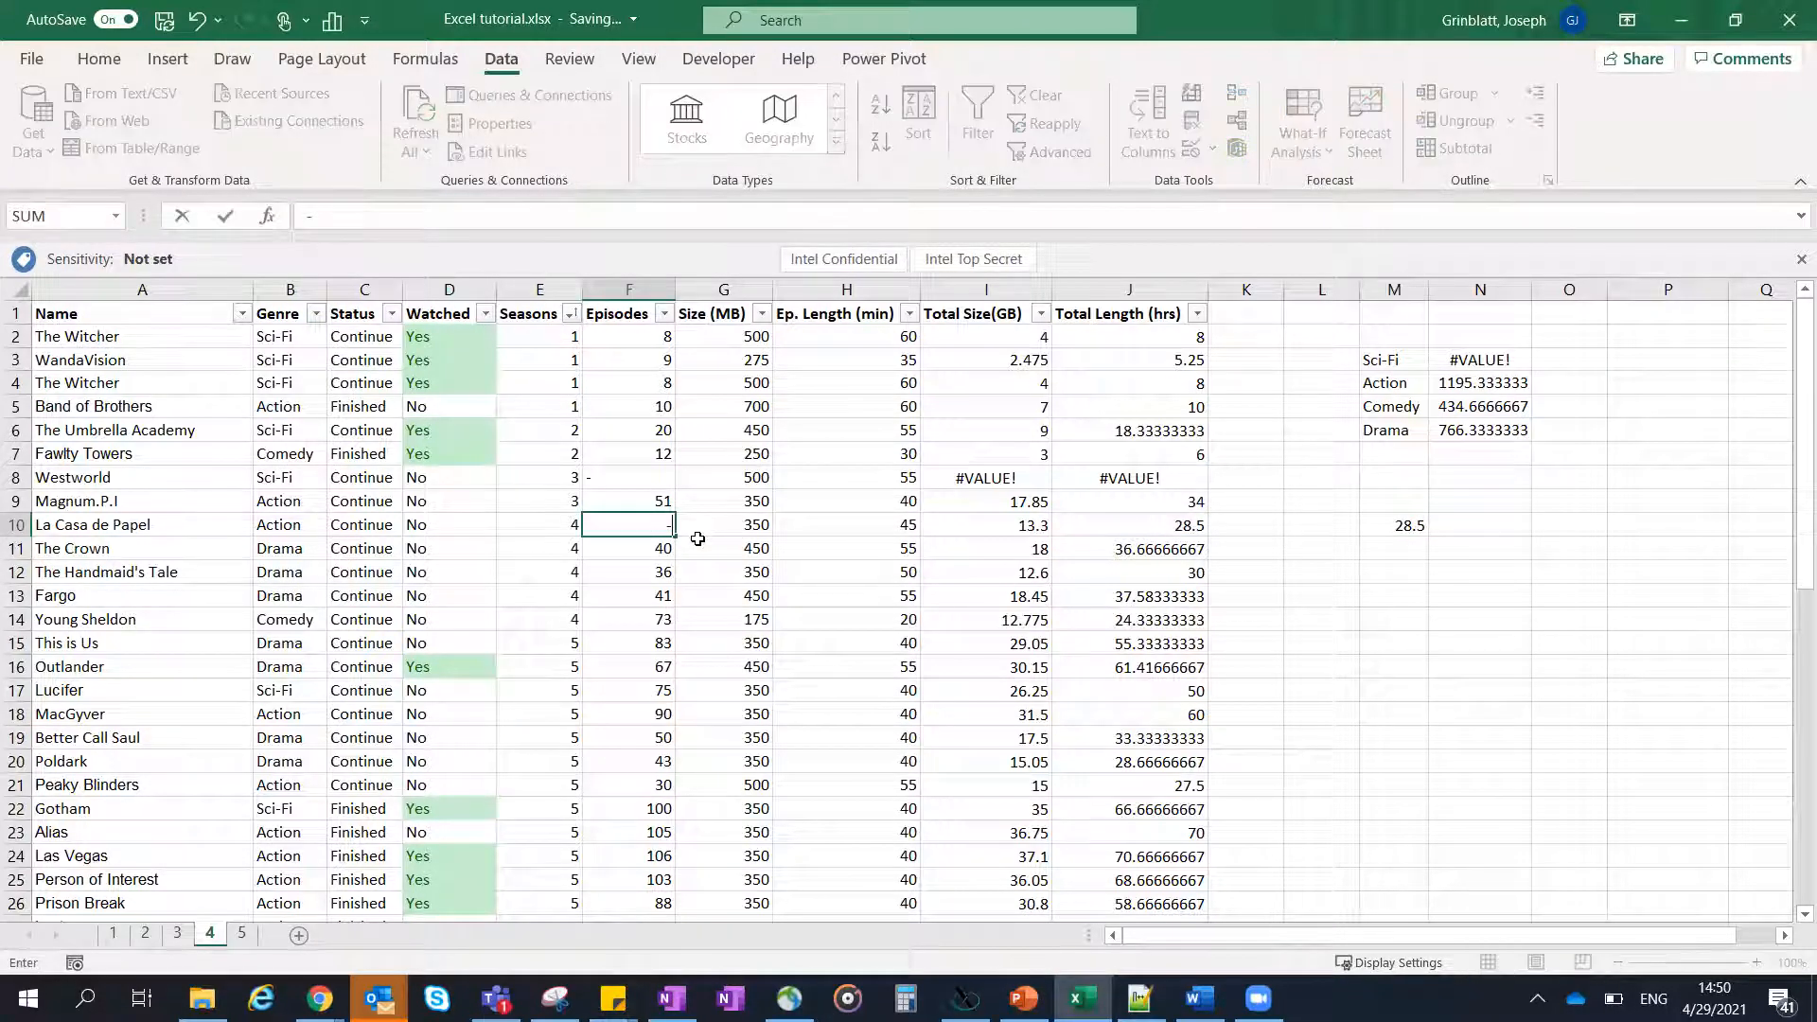
key("Return")
left_click(1384, 528)
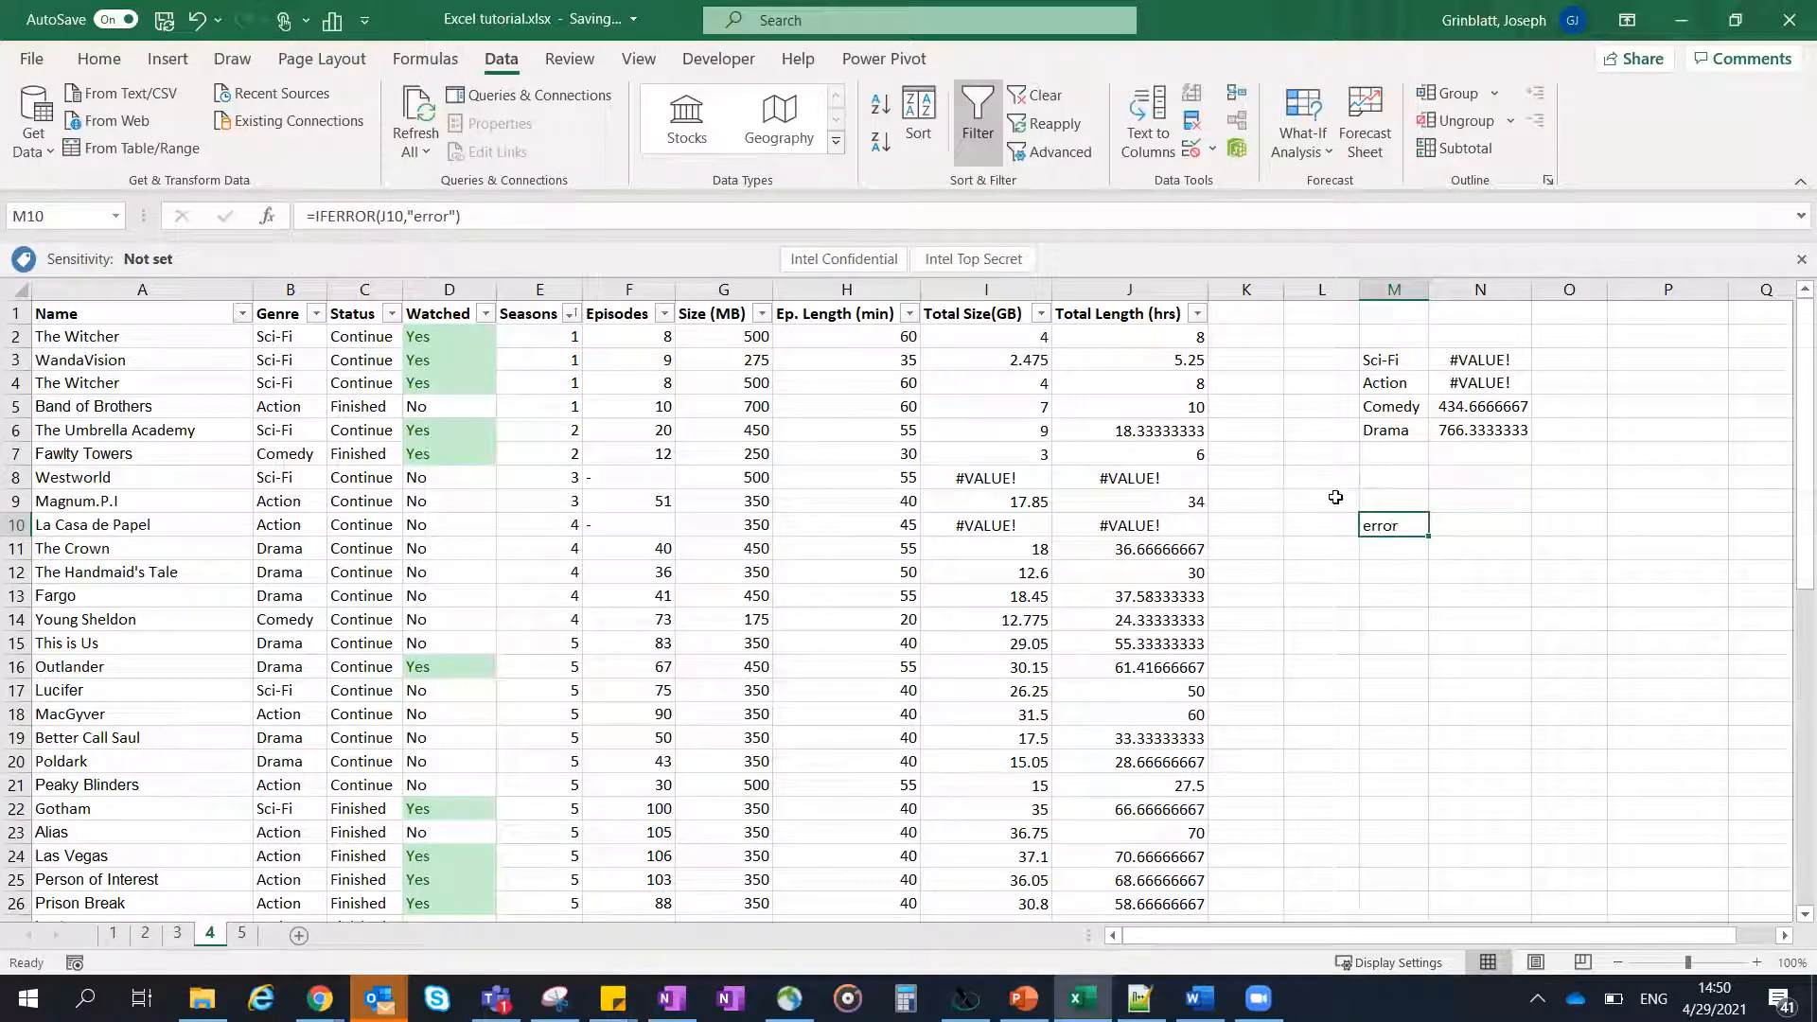
key("ctrl+z")
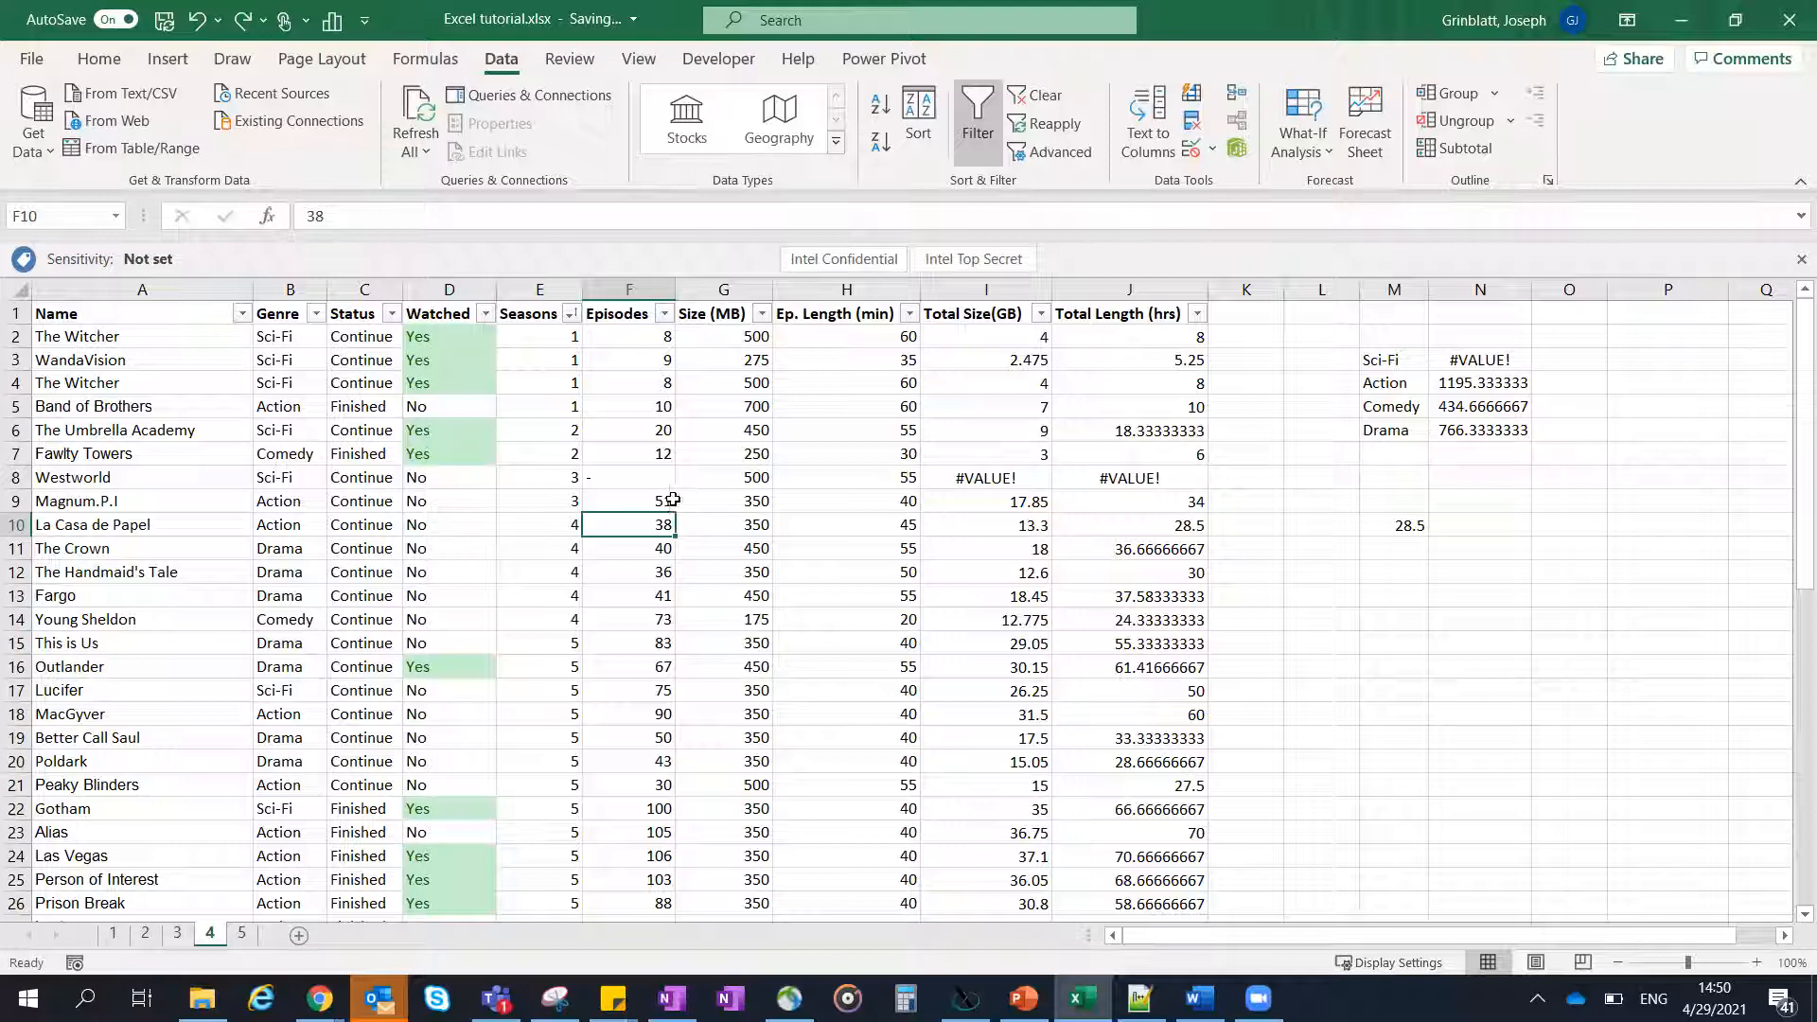
- Set Westworld's episode count in F8 to 32
left_click(651, 477)
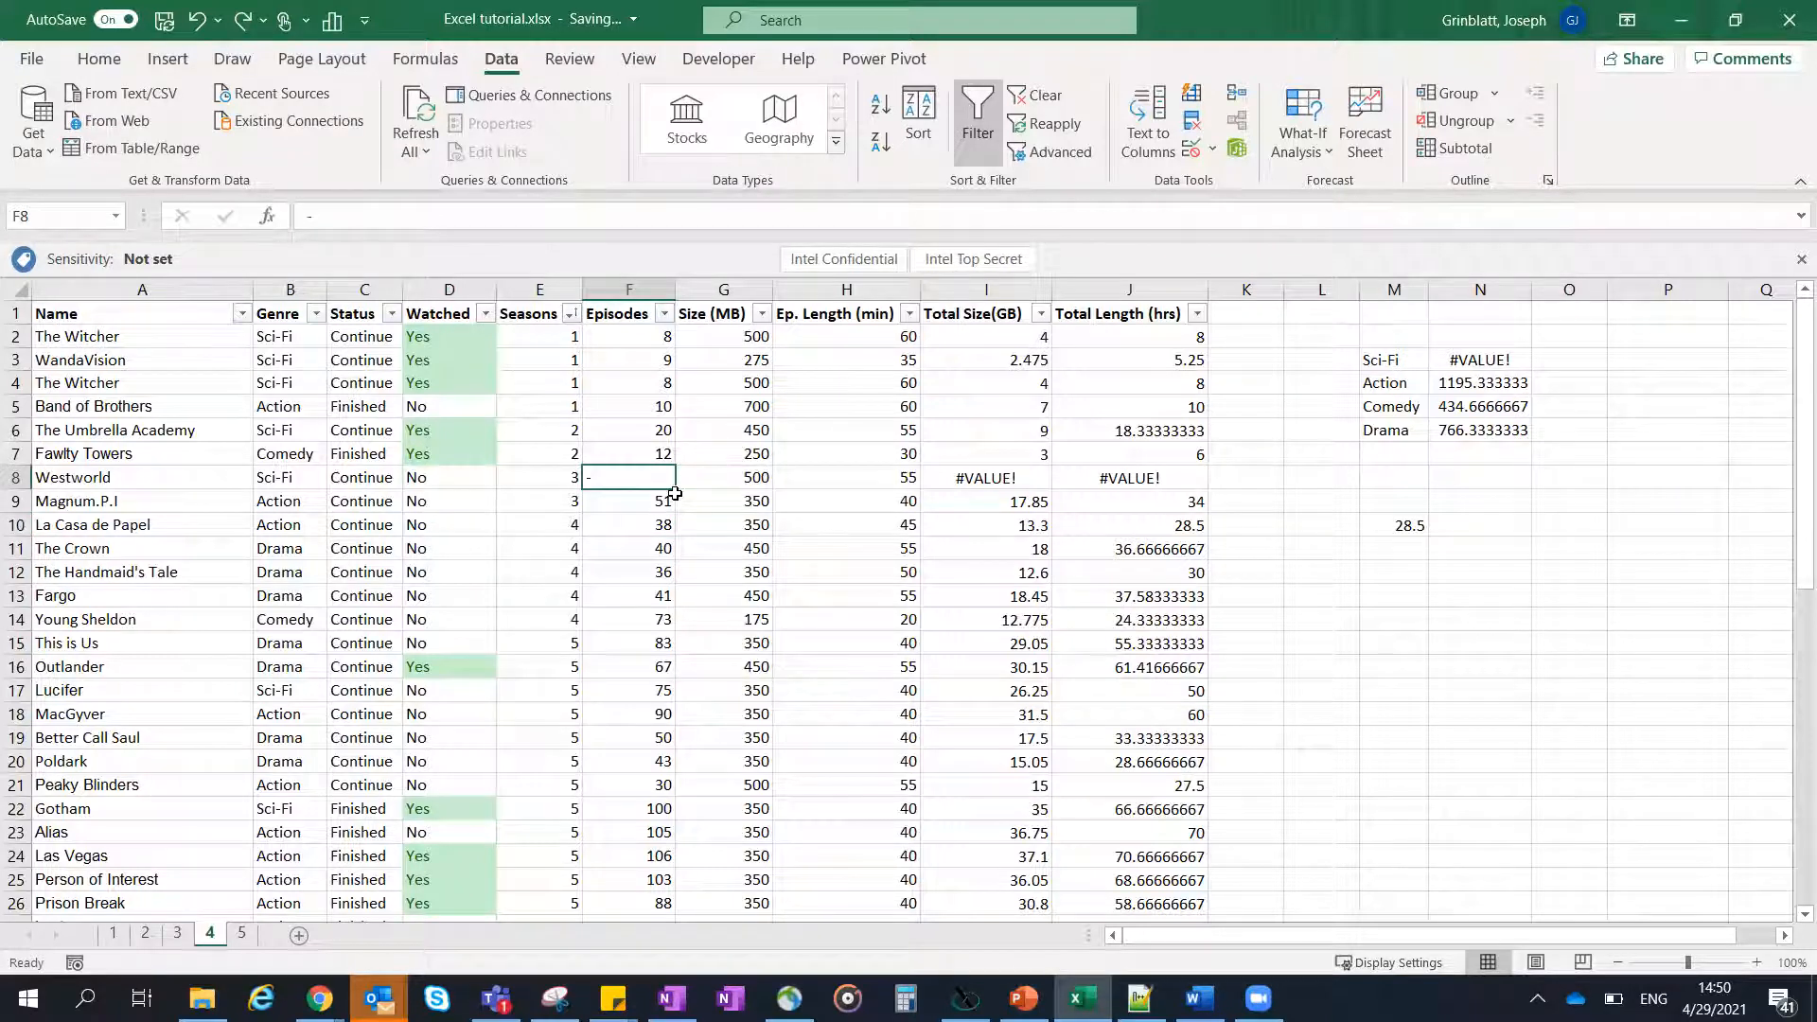
type("32")
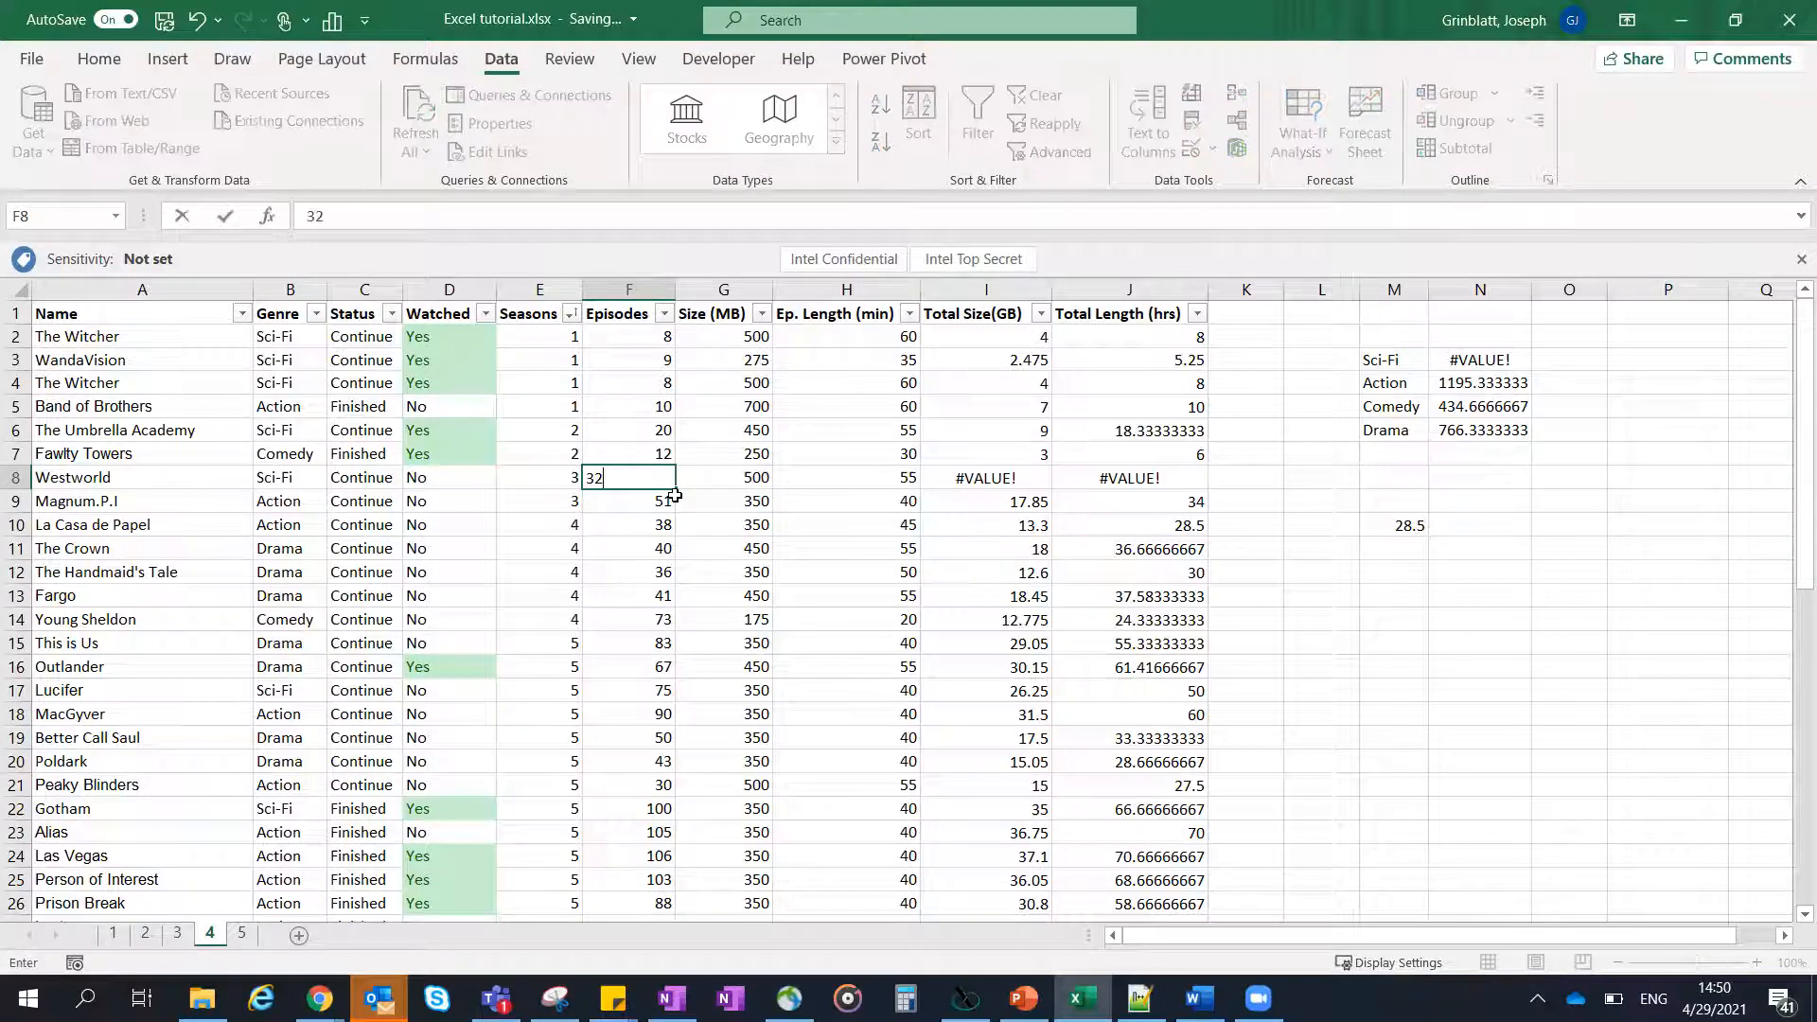
key("Return")
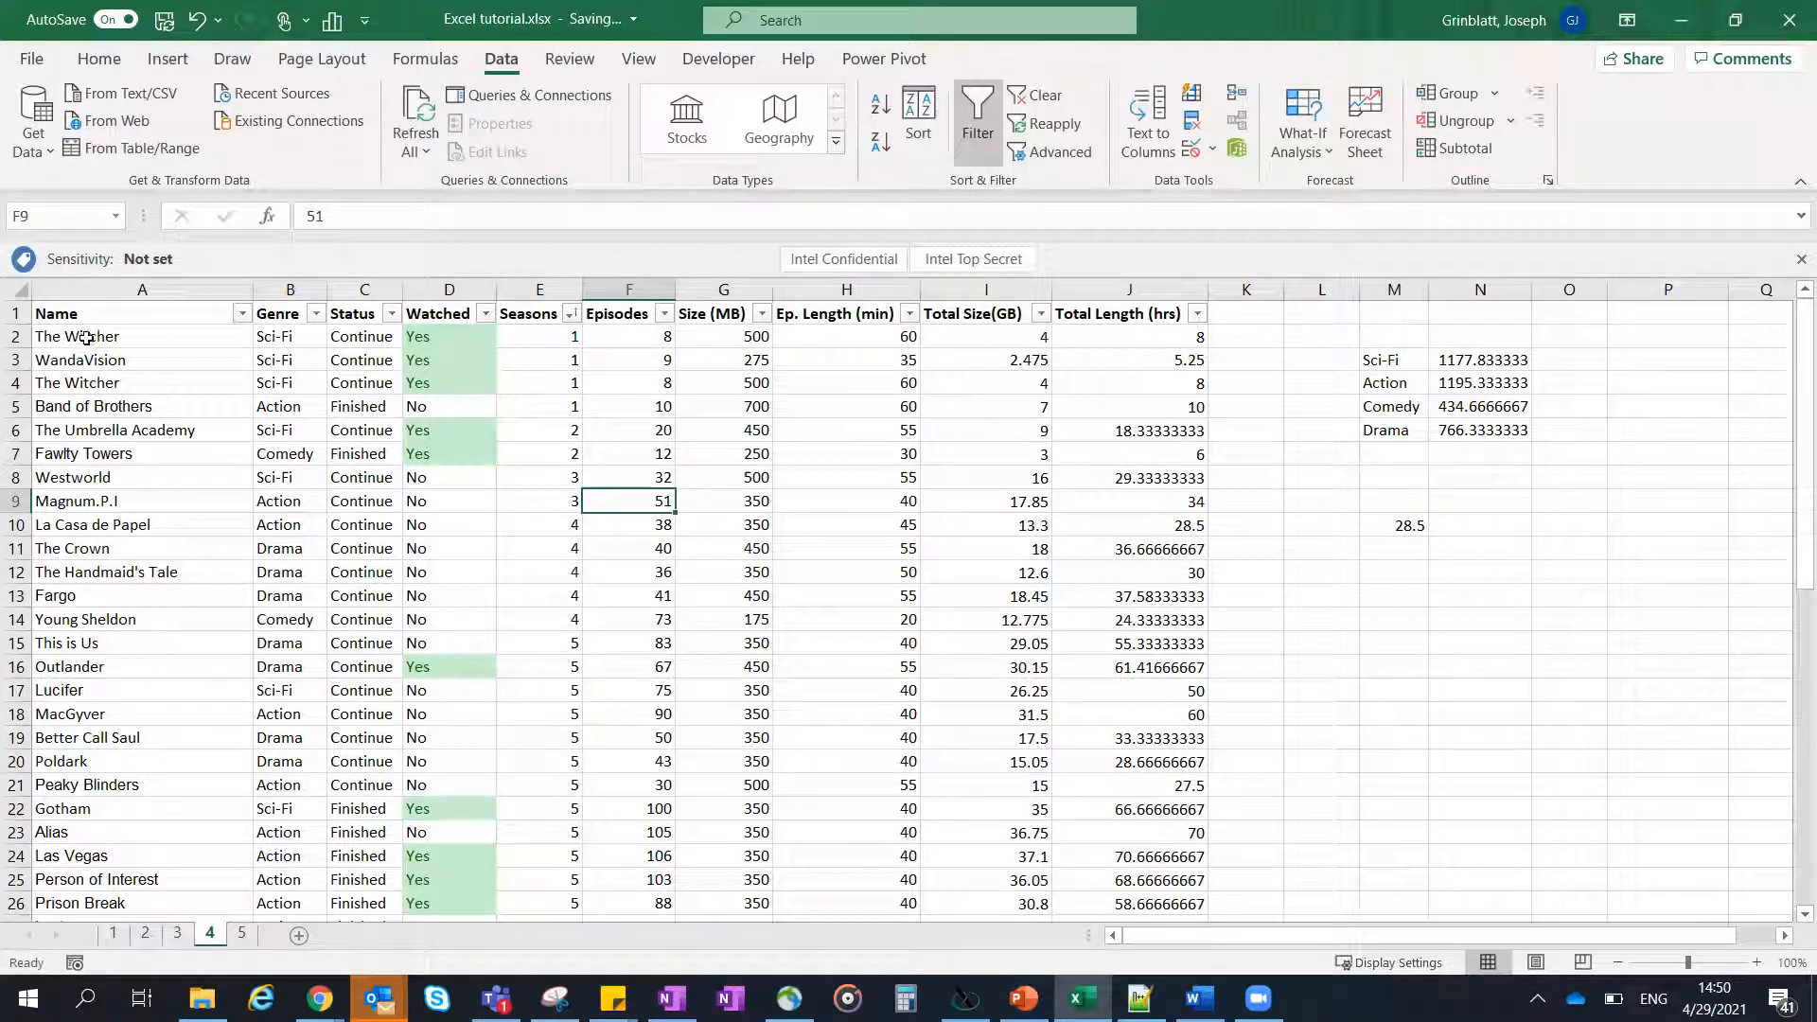
- Examine The Witcher entry in A2 and look through the whole list for repeated shows
left_click(86, 337)
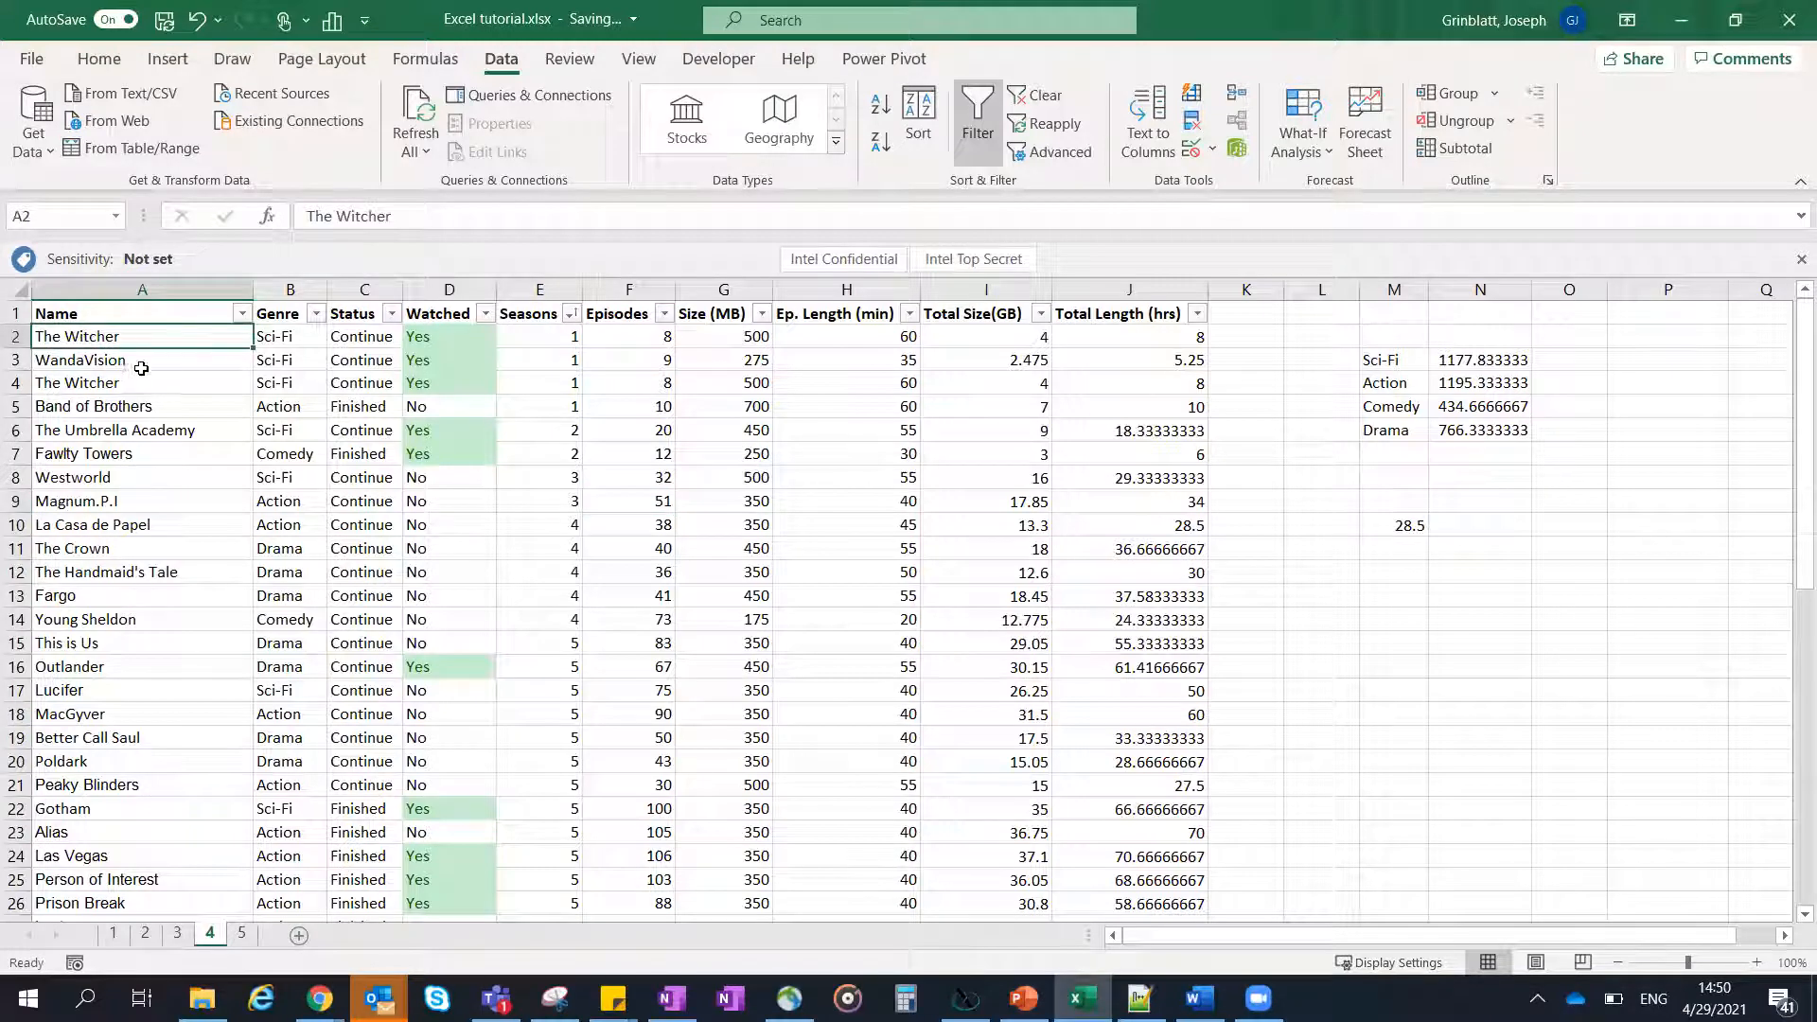
double_click(137, 337)
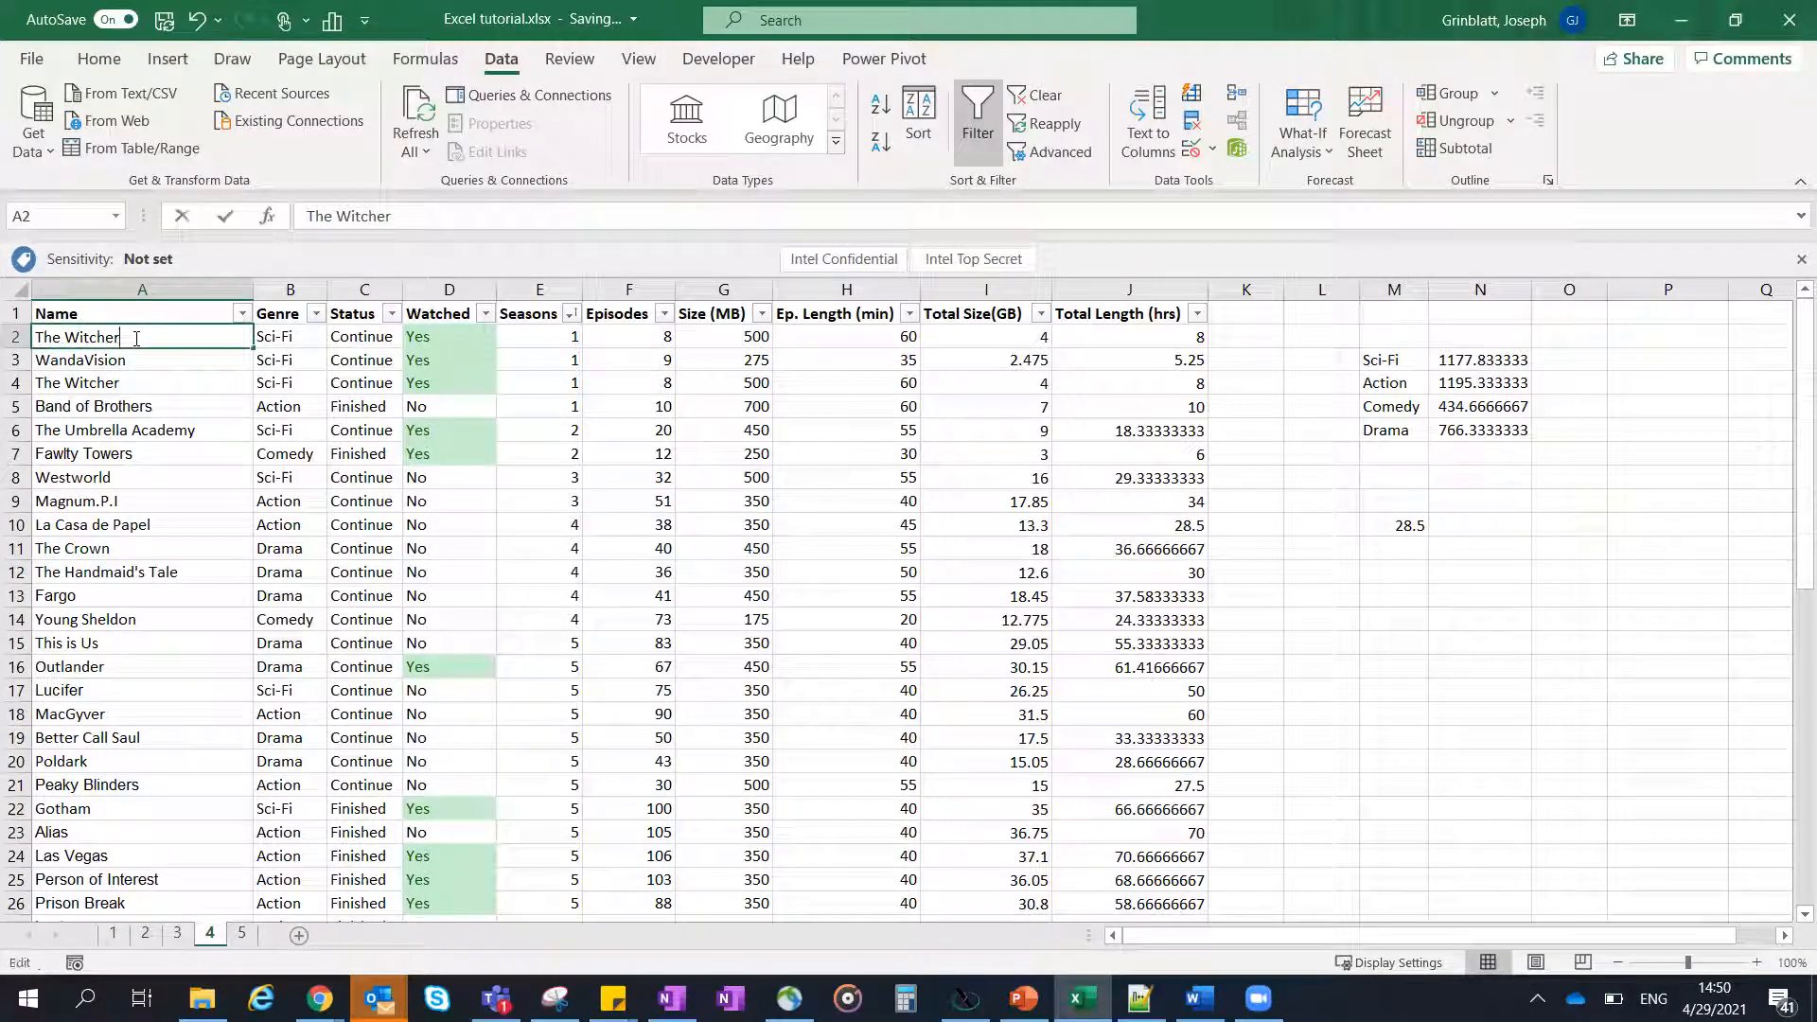
left_click_drag(137, 338, 38, 337)
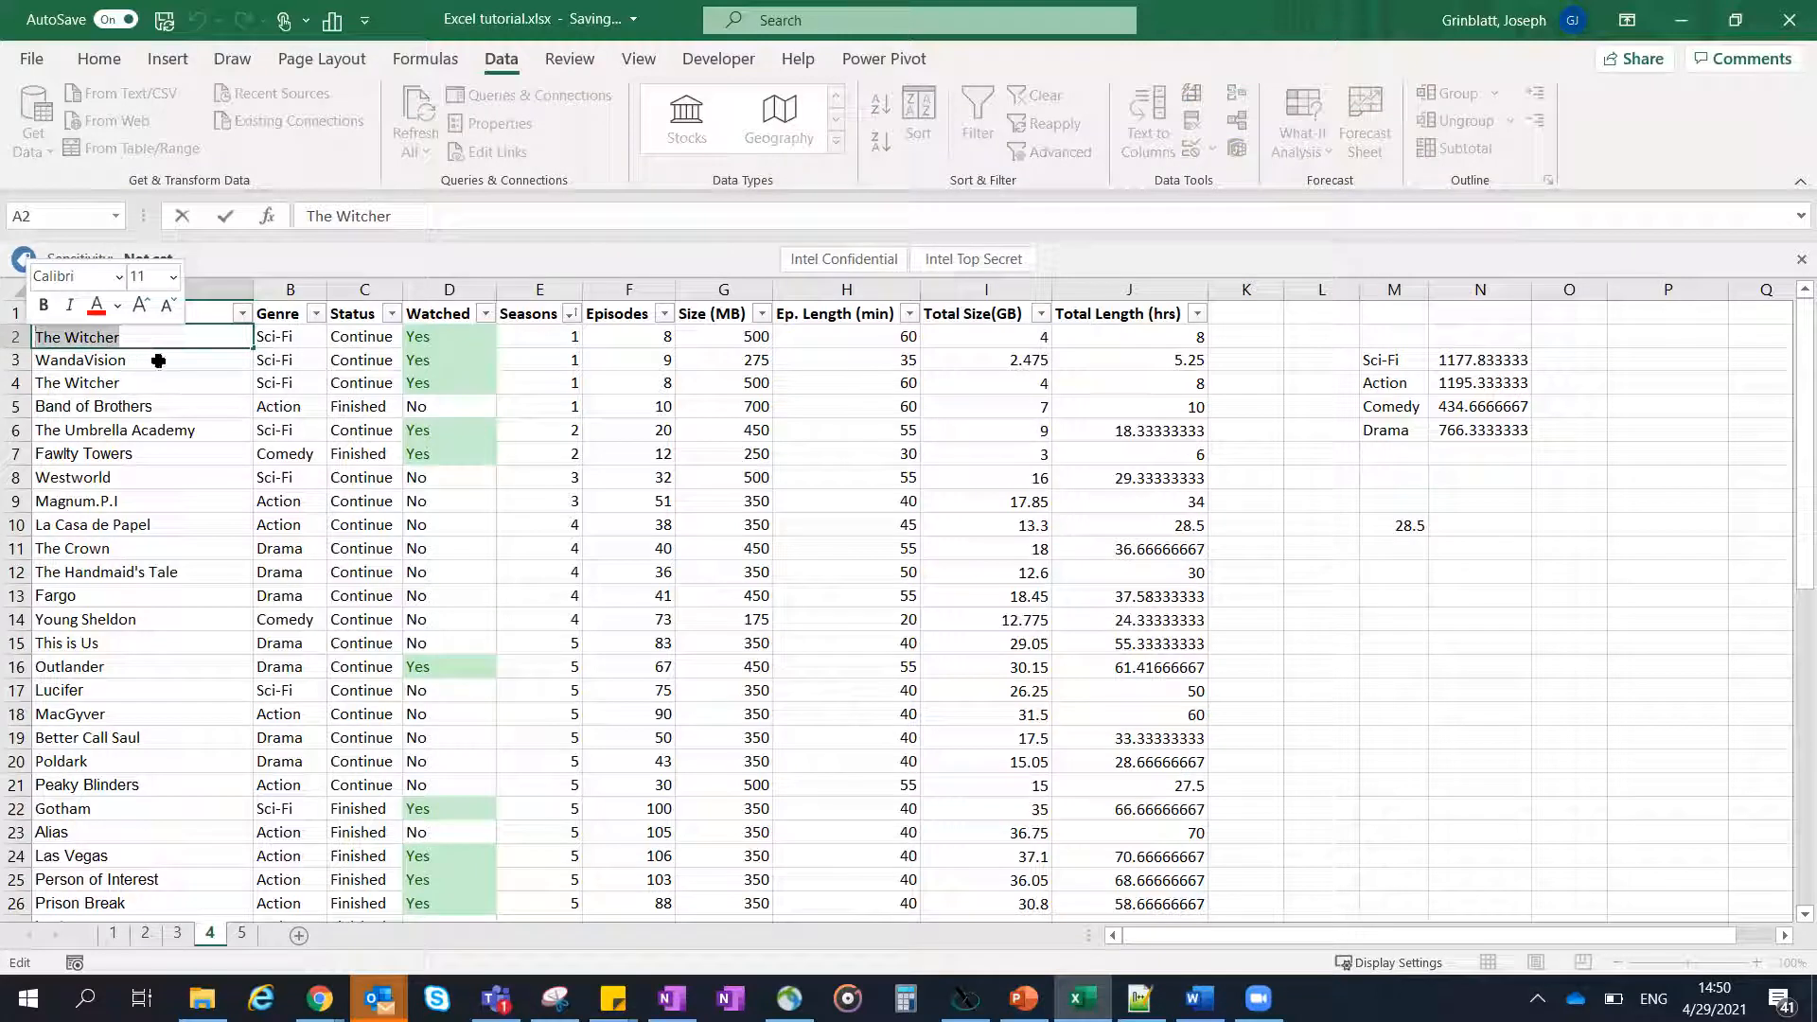
key("Escape")
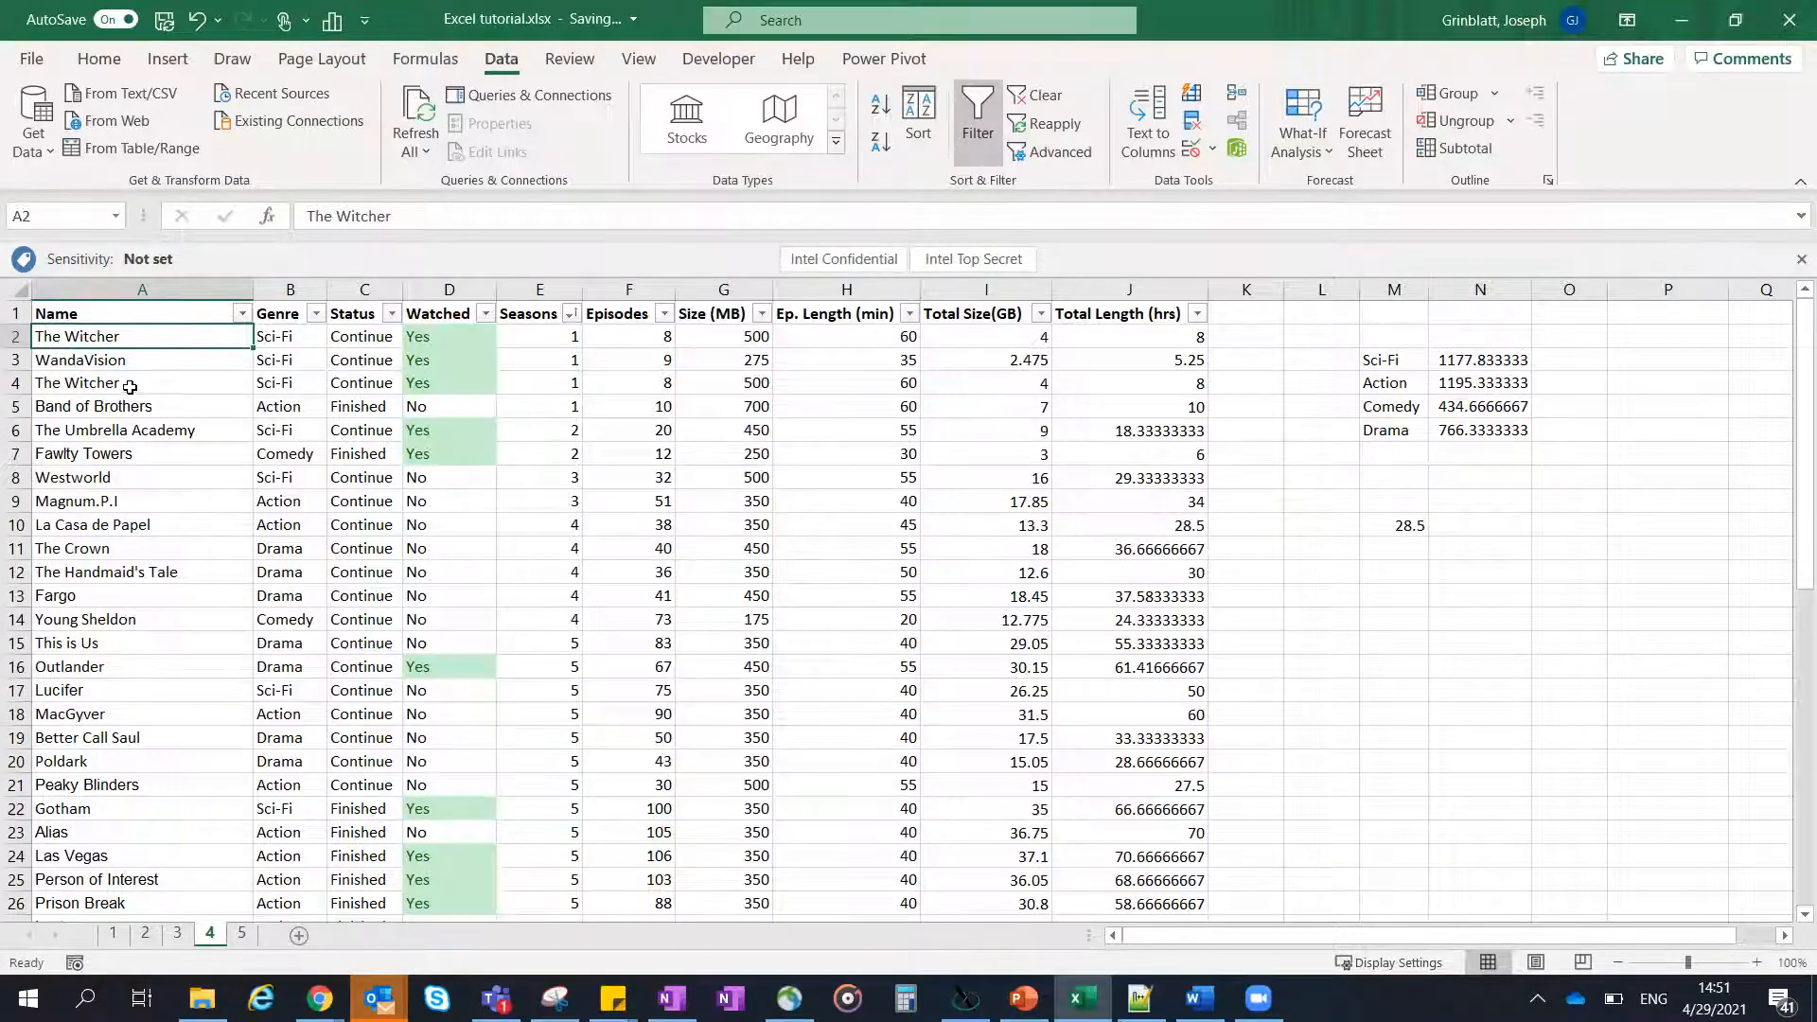
scroll(131, 387, "down", 4)
scroll(154, 526, "up", 4)
scroll(720, 468, "down", 9)
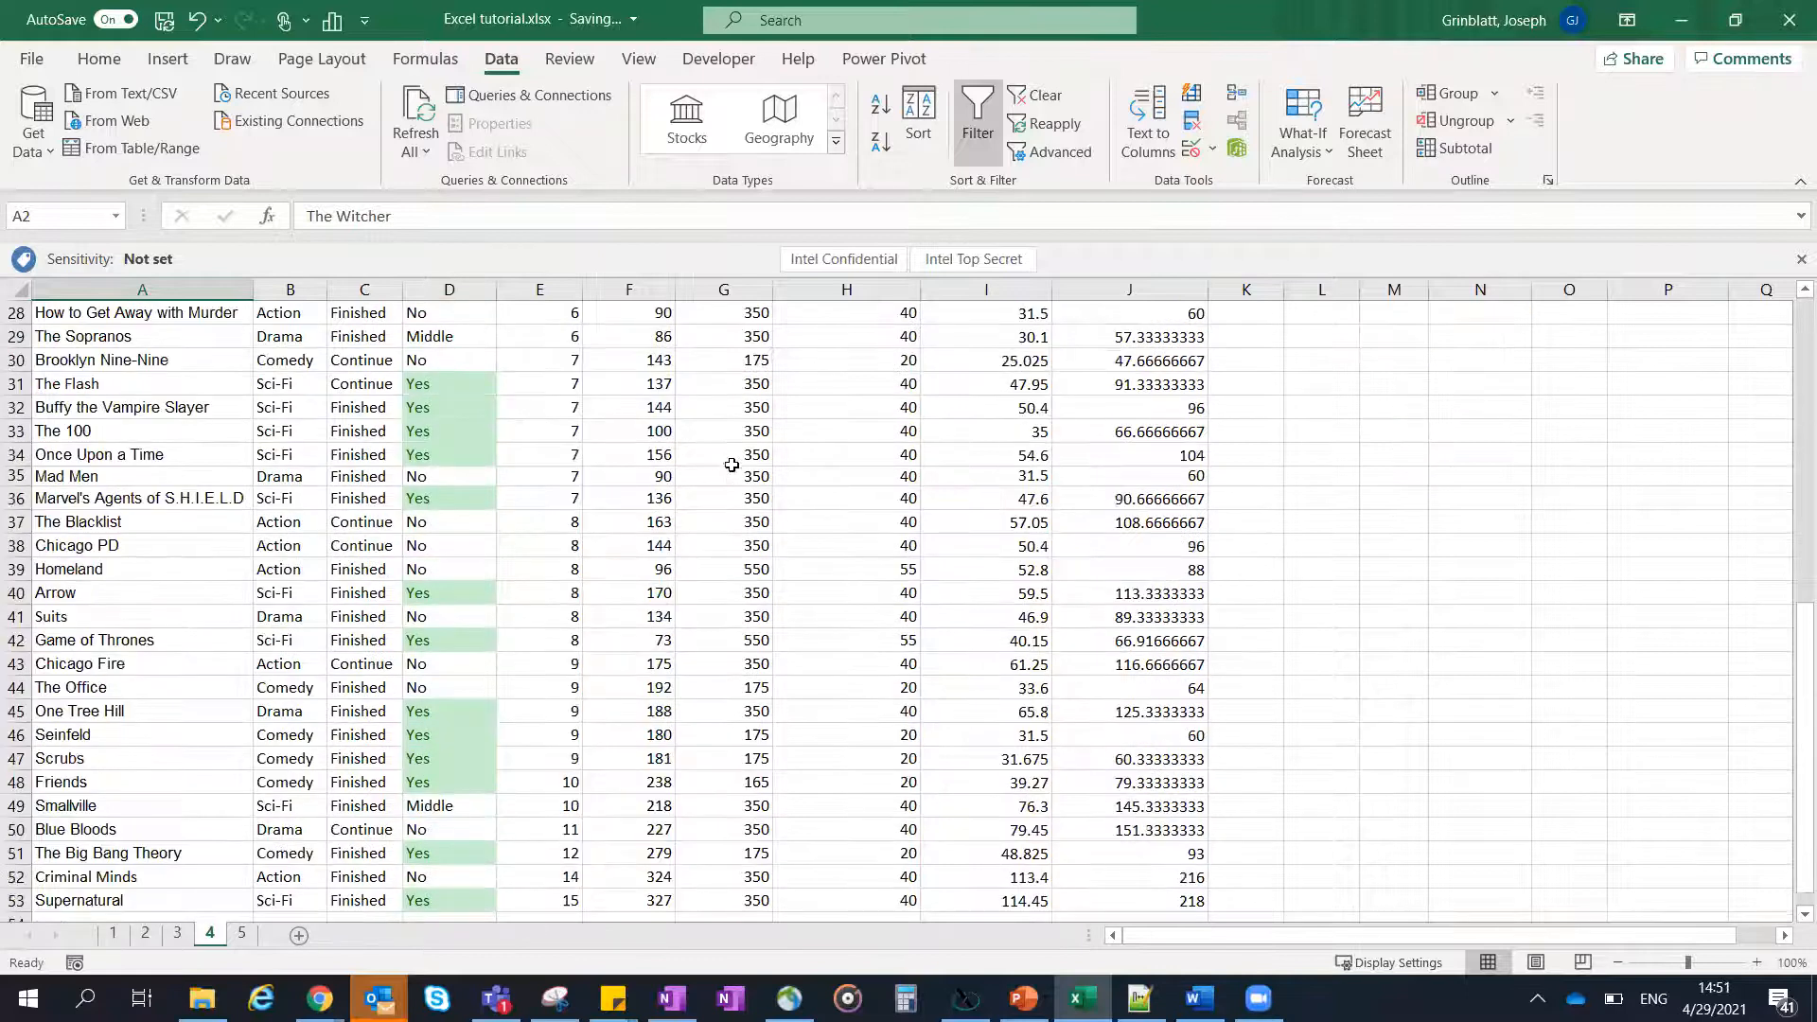
scroll(732, 465, "down", 2)
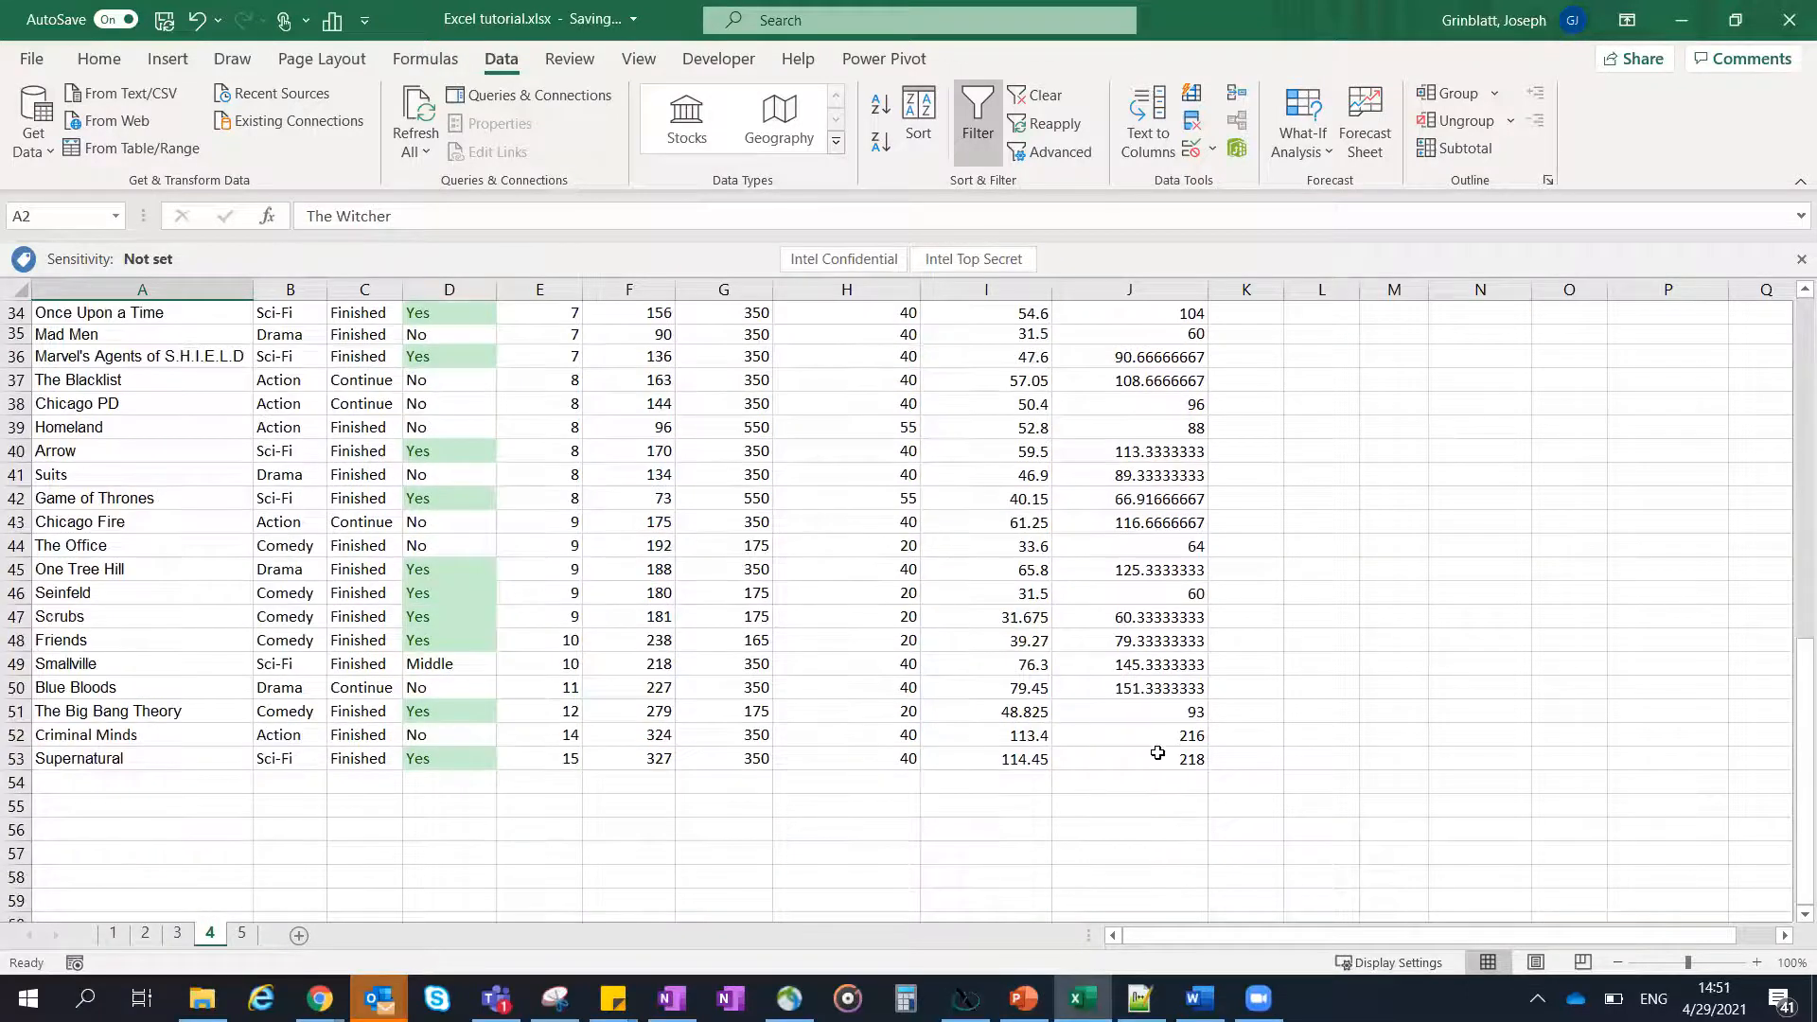
- Remove duplicate rows from the whole show list, comparing all columns from Name to Total Length (hrs)
key("ctrl+a")
scroll(1096, 669, "up", 11)
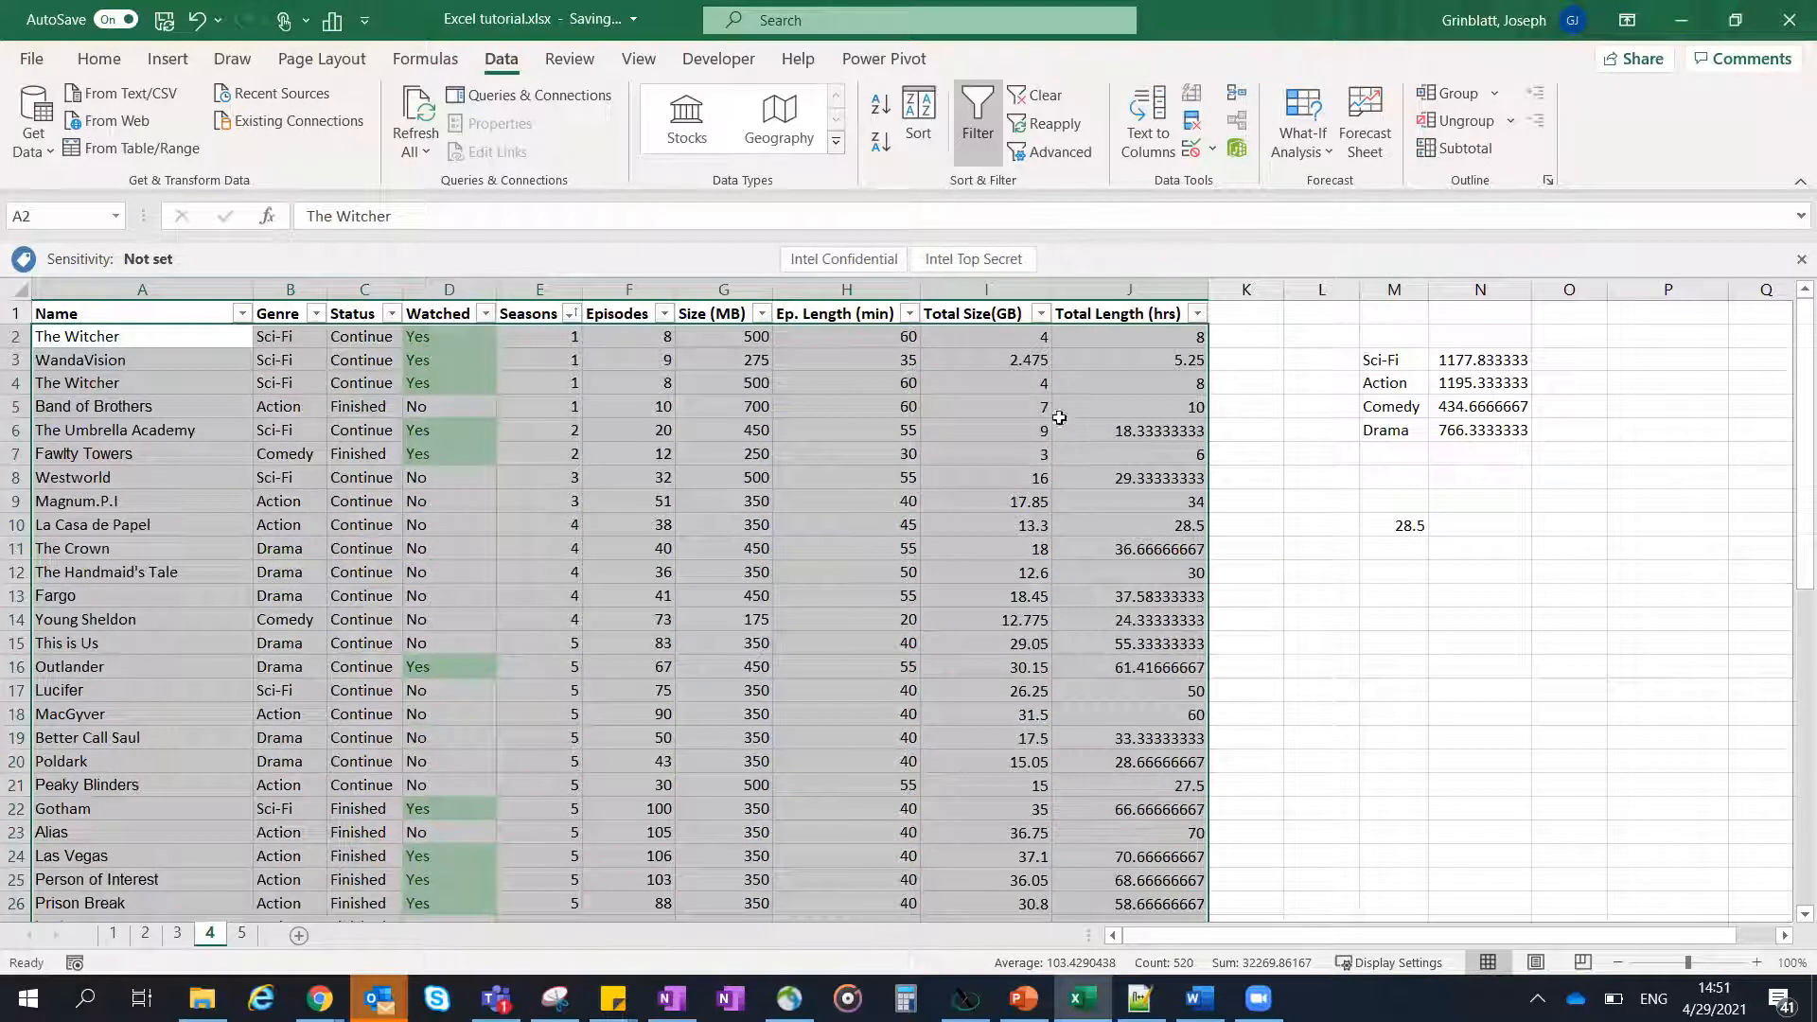
left_click(1192, 123)
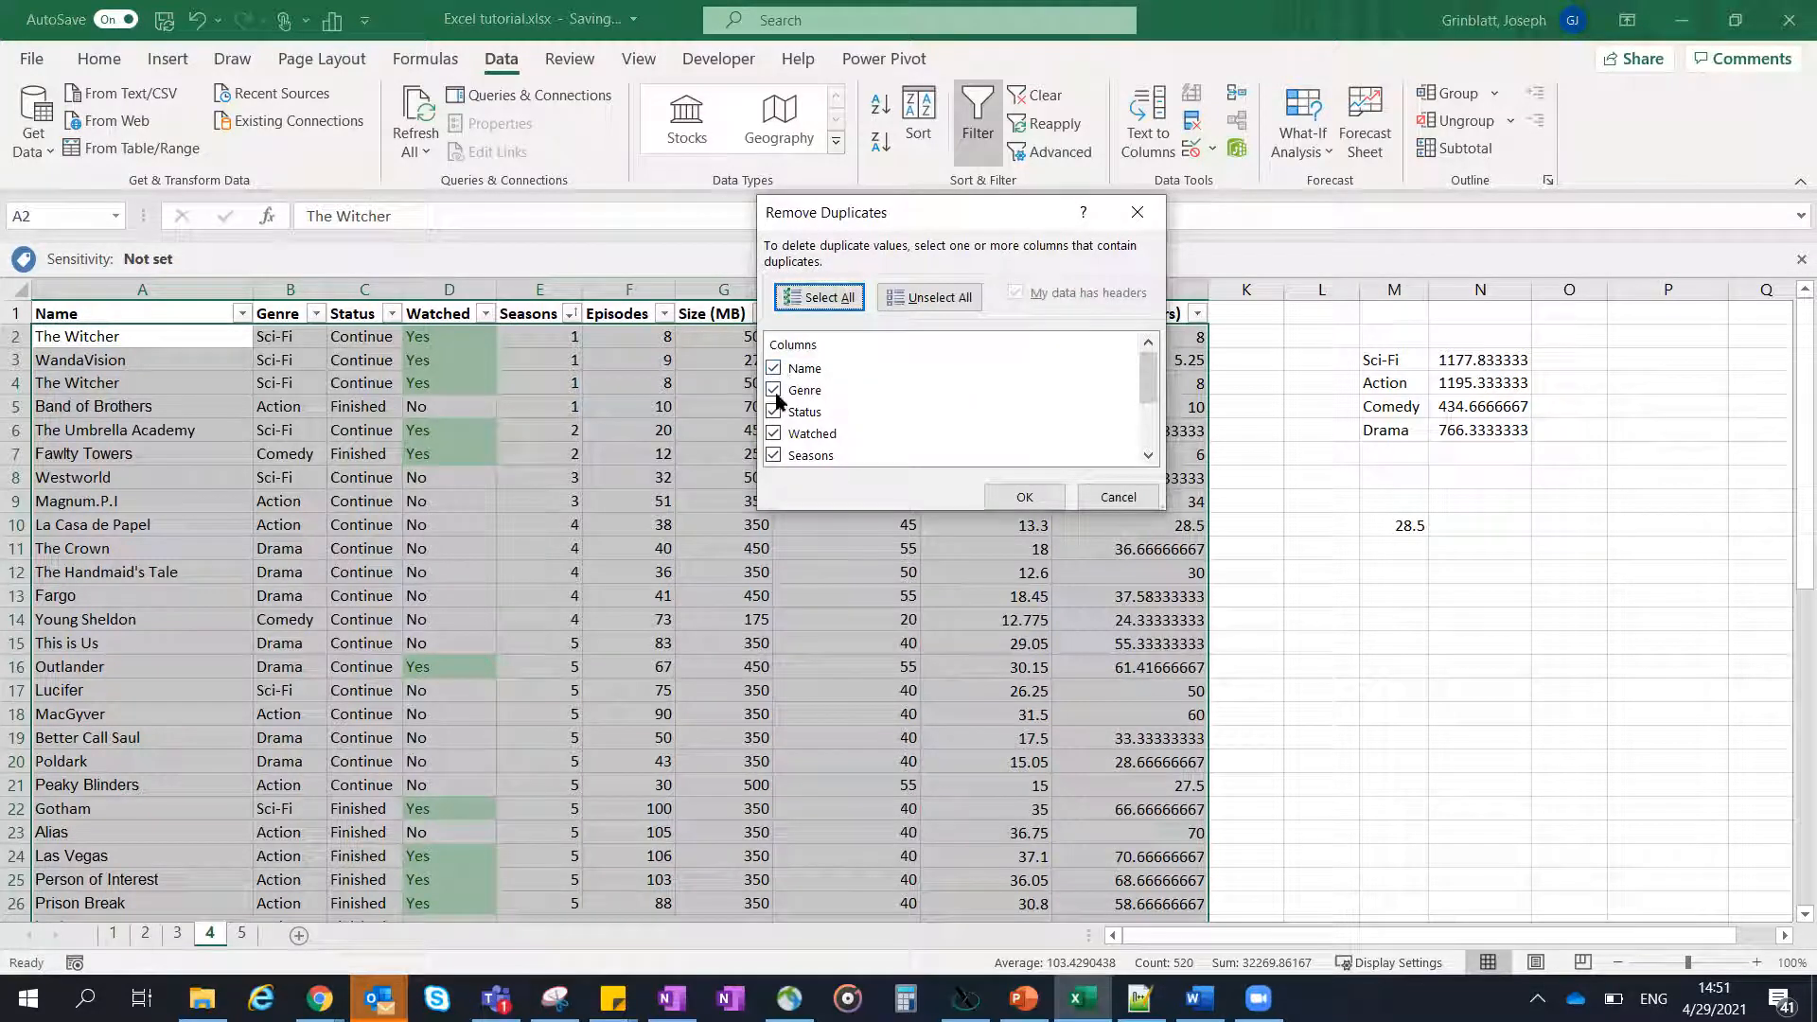
scroll(811, 407, "down", 2)
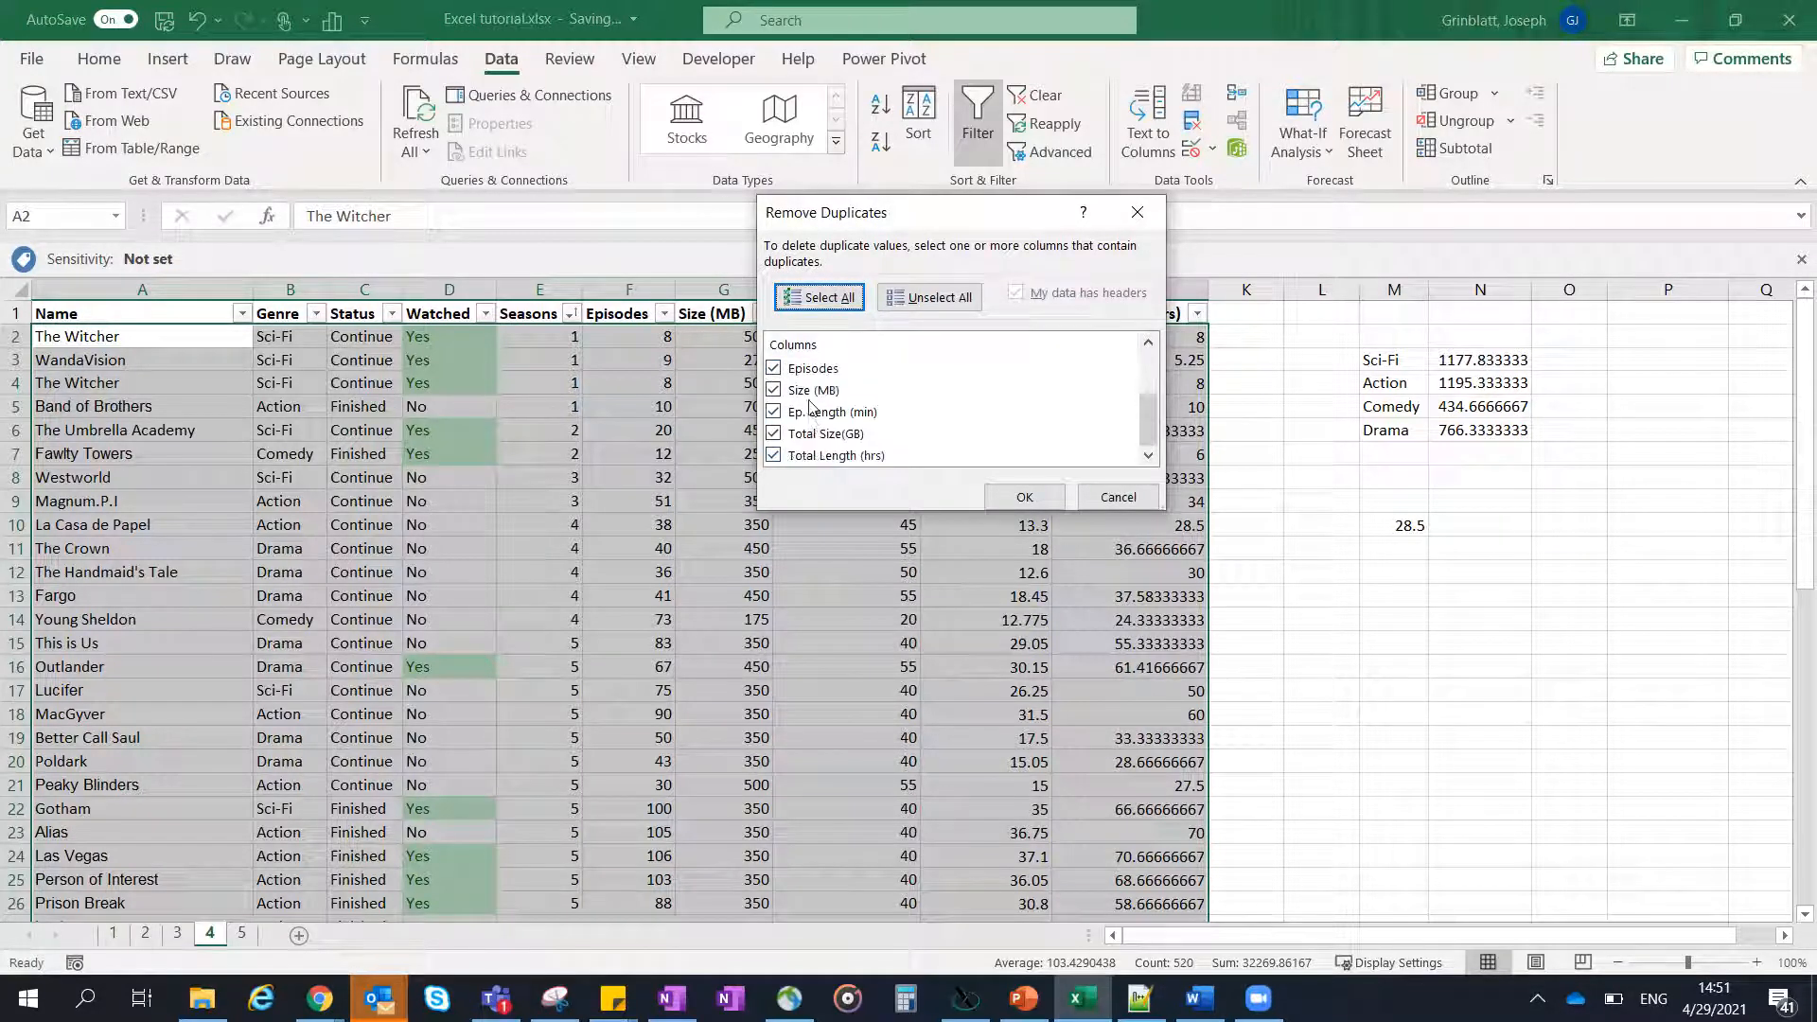
scroll(804, 426, "up", 2)
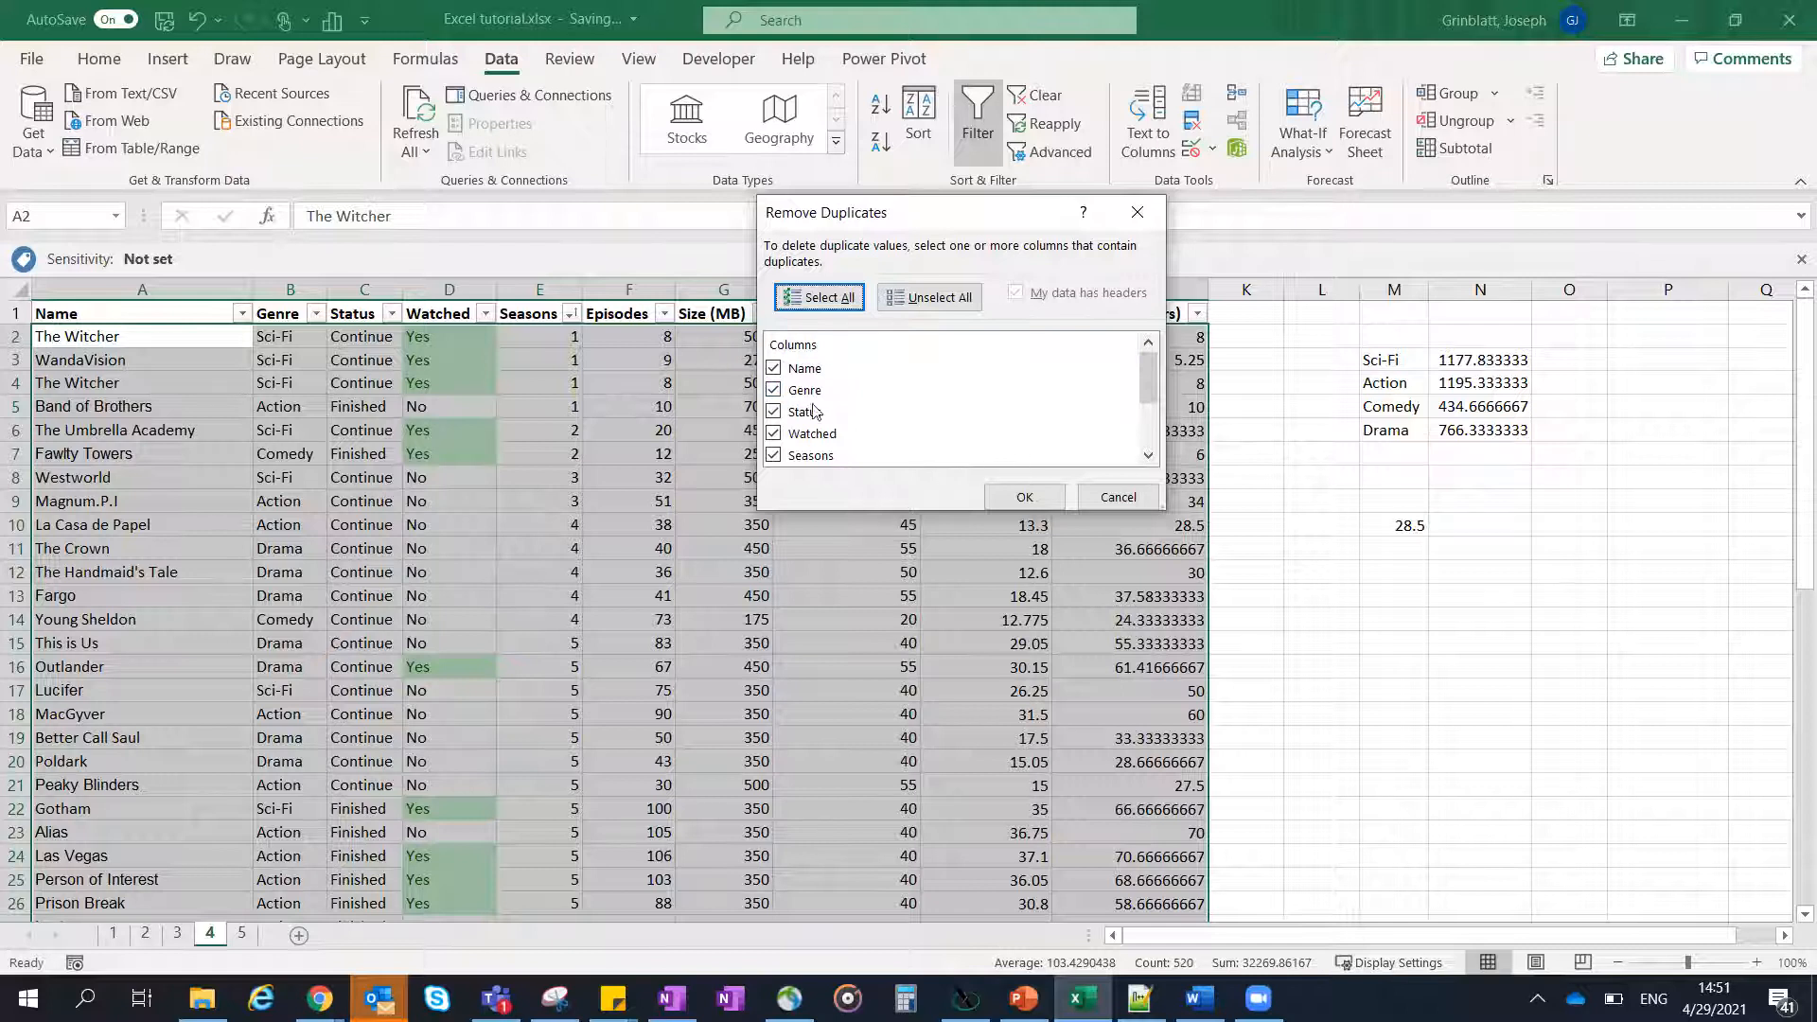
scroll(813, 412, "down", 2)
scroll(867, 405, "up", 2)
left_click(1022, 498)
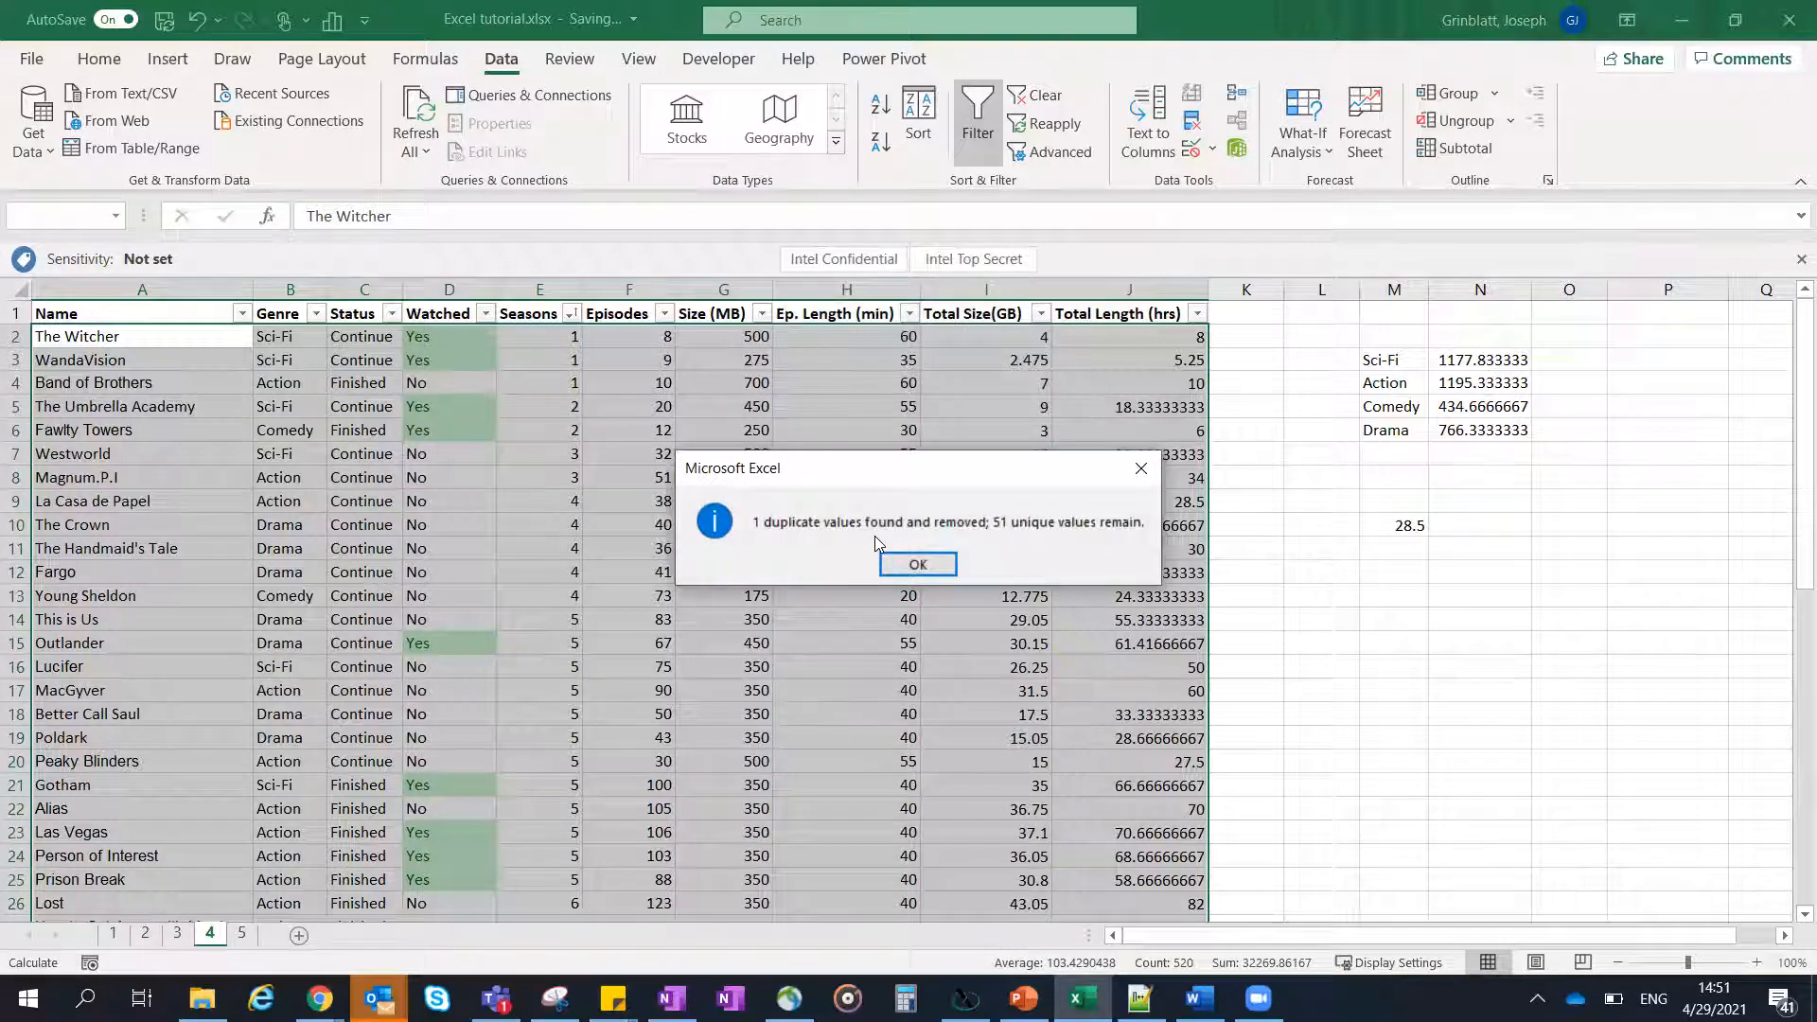
left_click(918, 566)
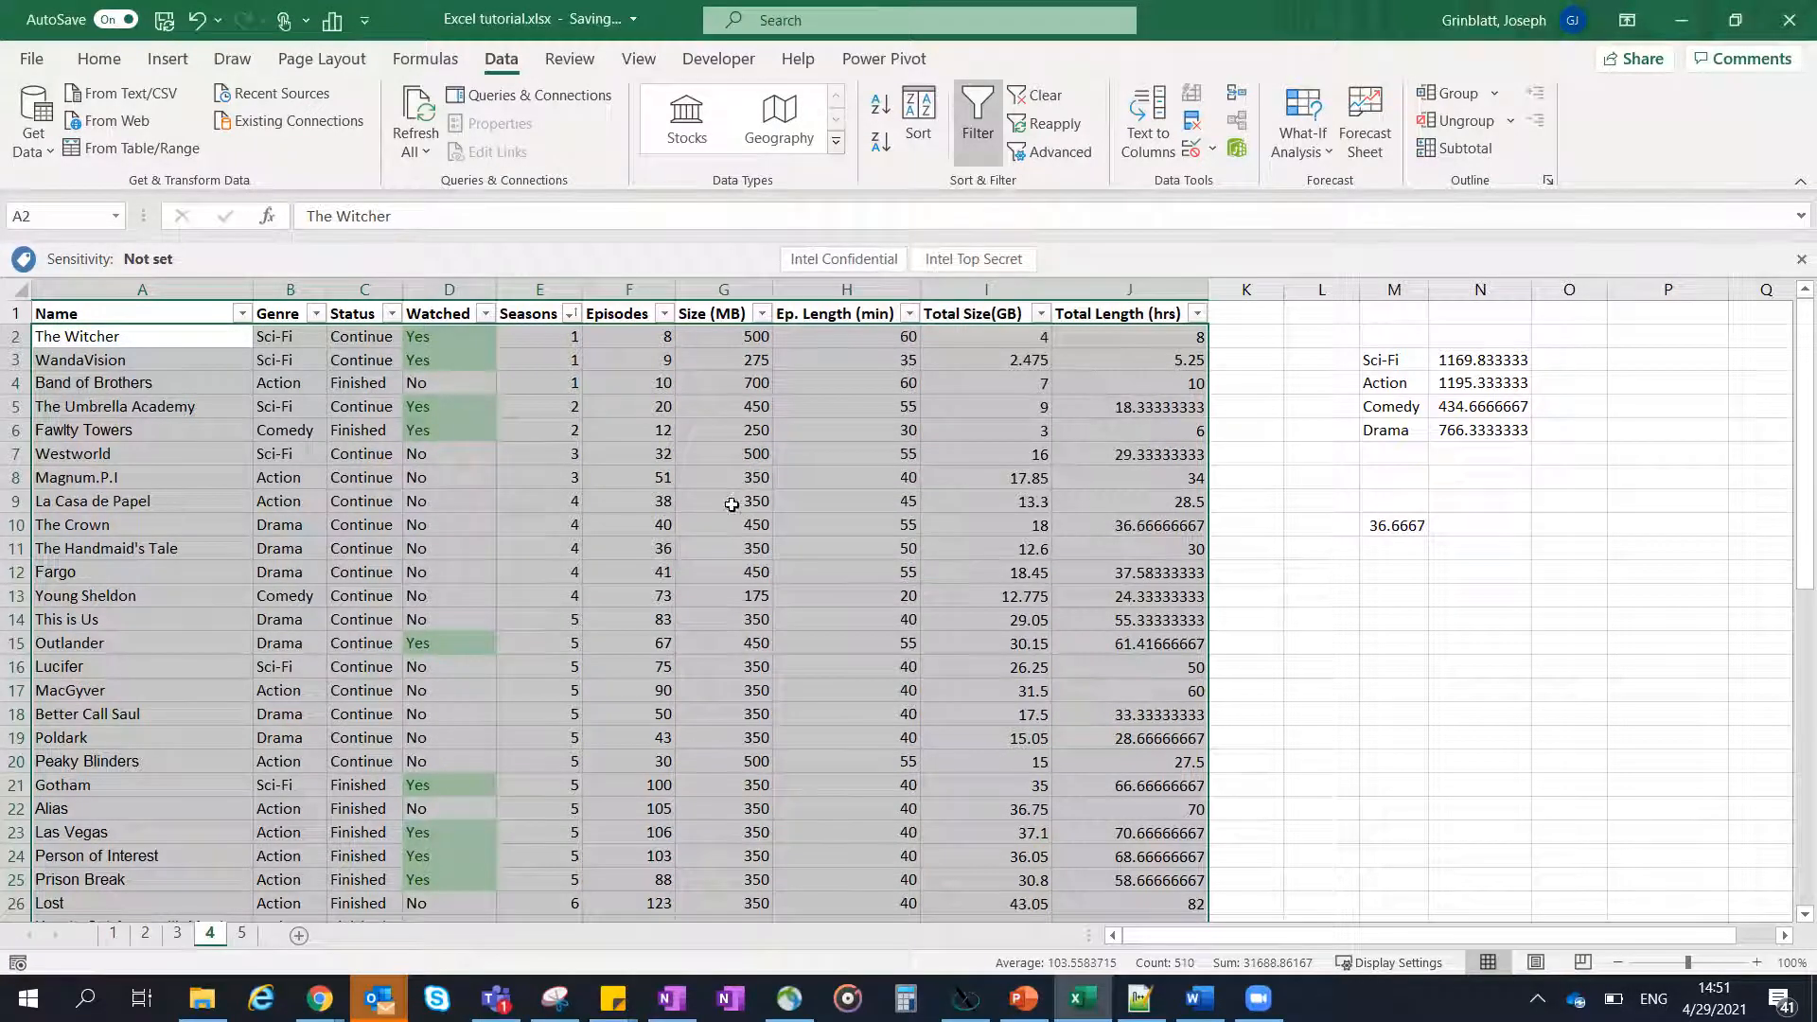
- Review the rows from The Witcher to Outlander in the deduplicated show list
left_click_drag(85, 336, 771, 481)
left_click_drag(1048, 581, 1202, 651)
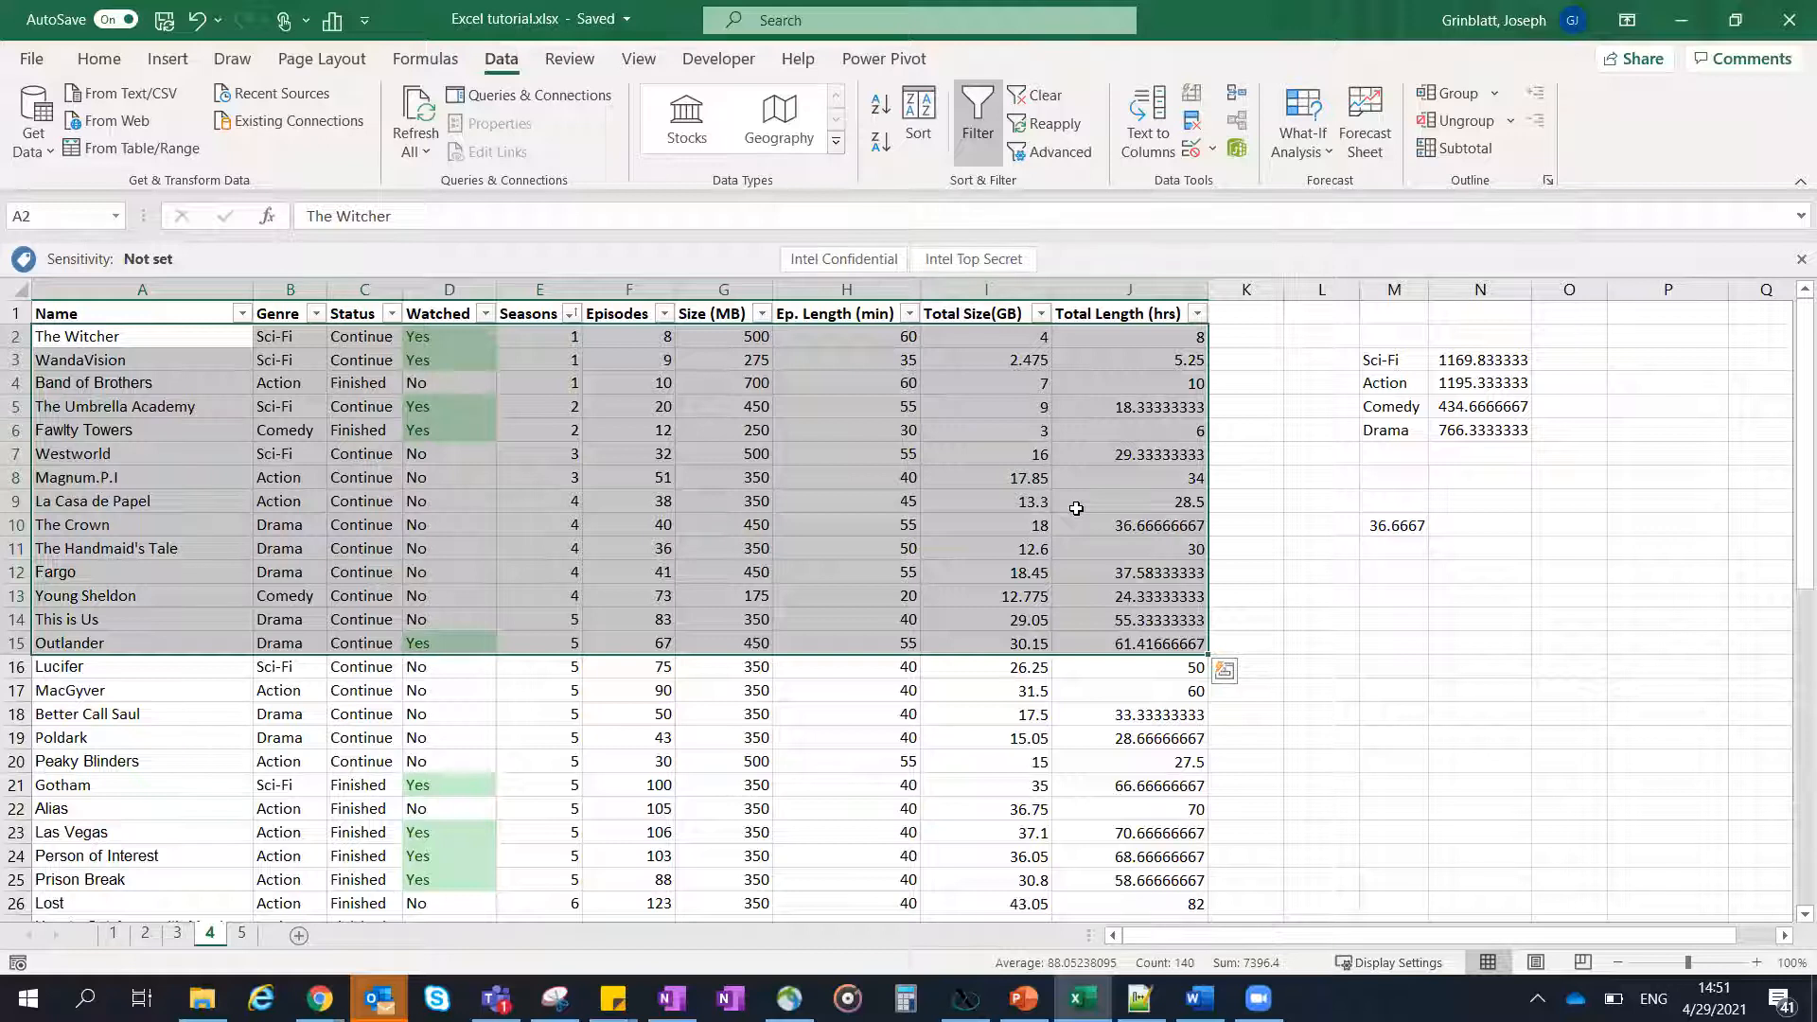
left_click(1110, 405)
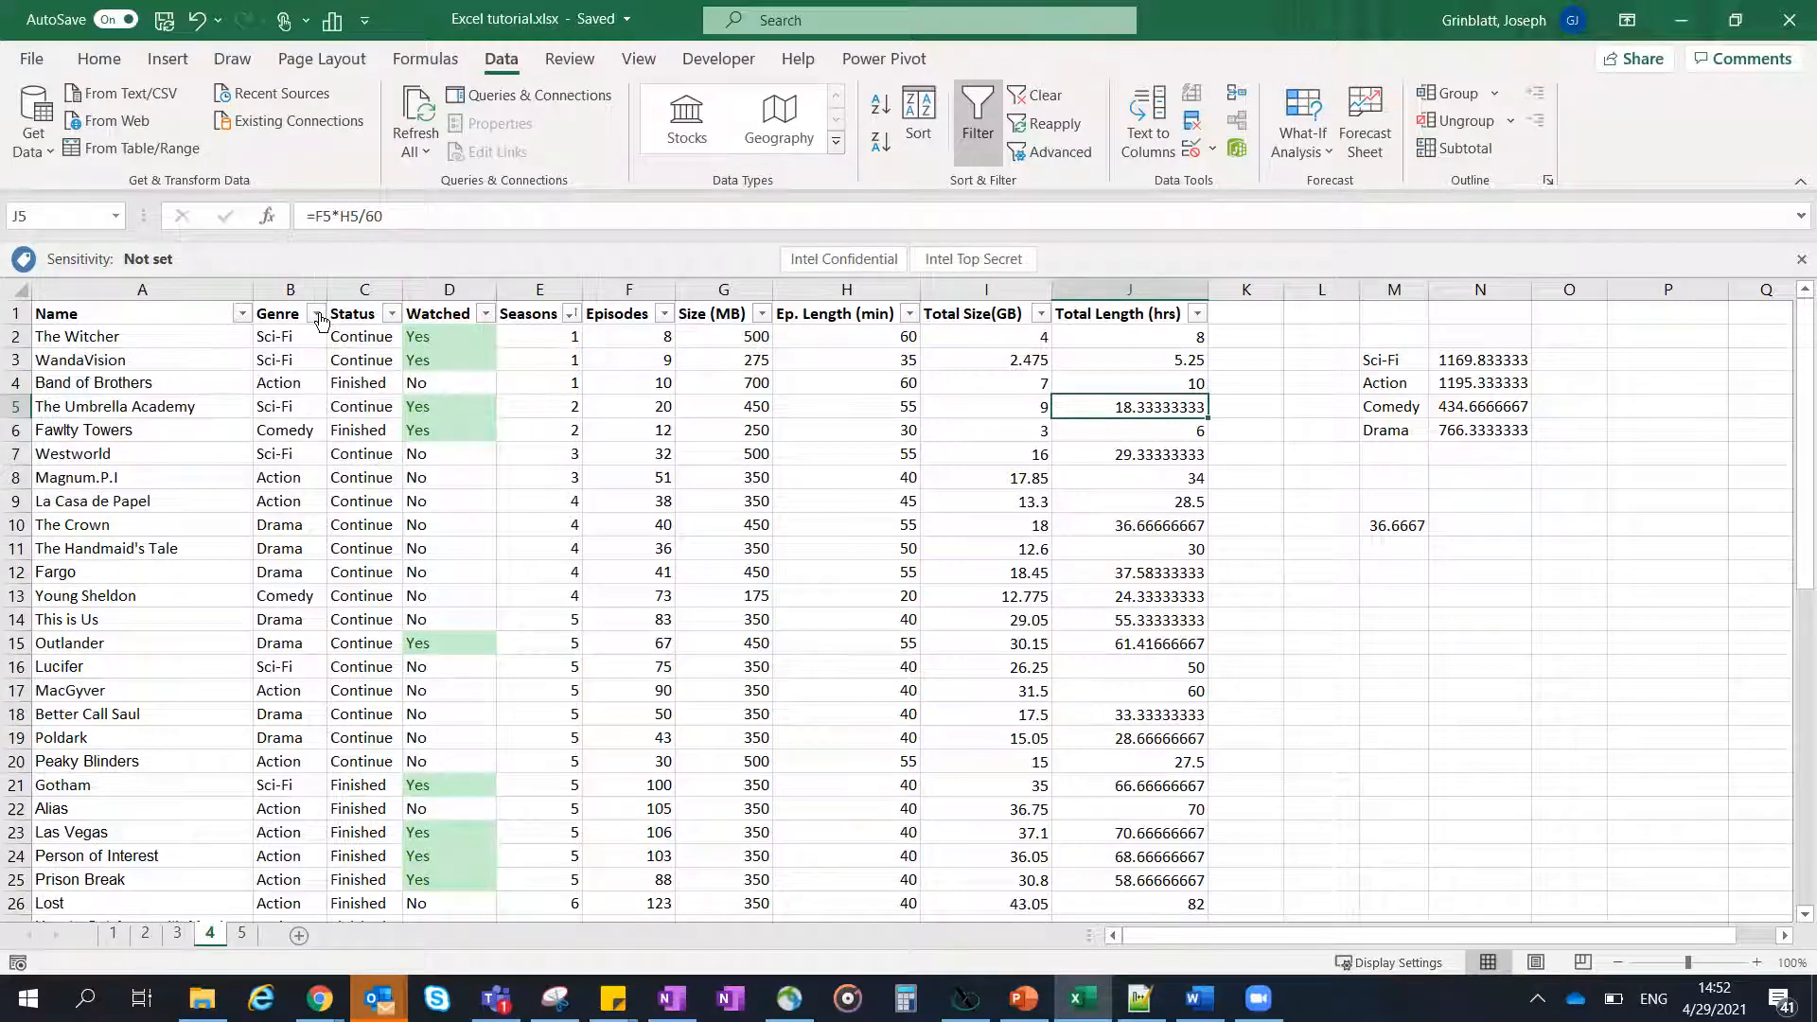
- Filter the Genre column to show only Sci-Fi, excluding Action, Comedy and Drama
left_click(315, 313)
left_click(393, 612)
left_click(398, 633)
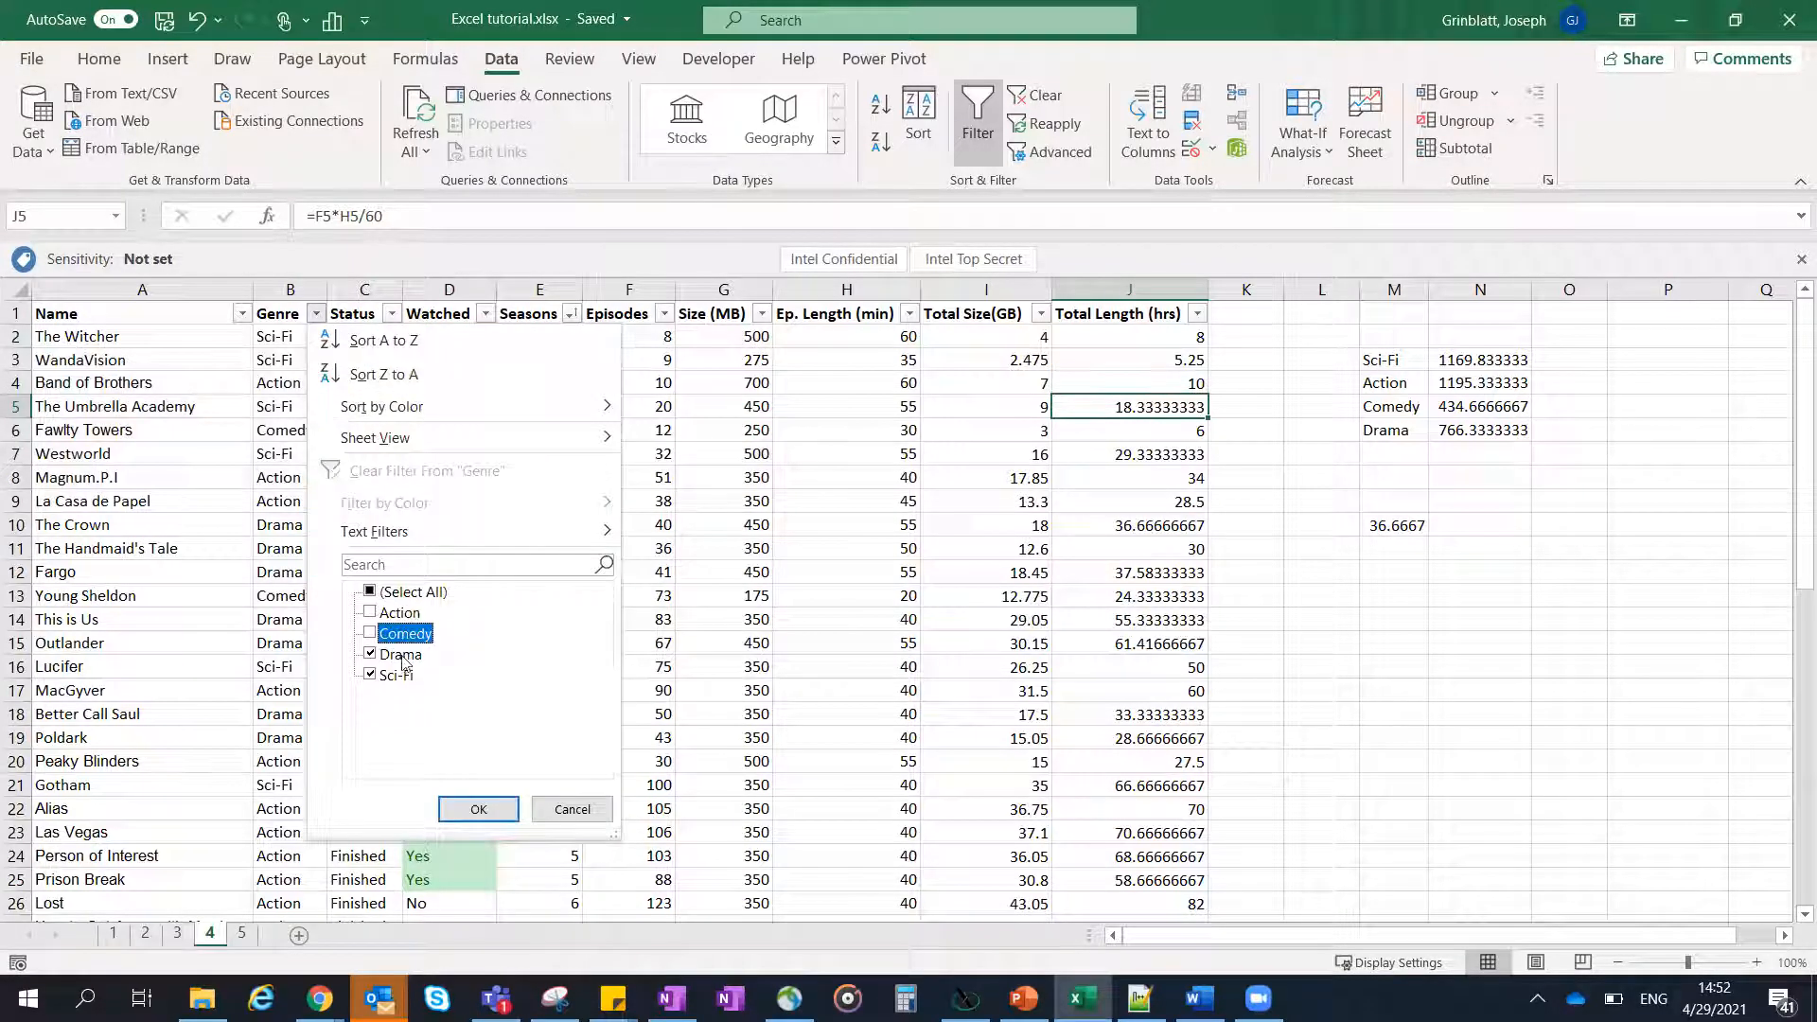
left_click(397, 654)
left_click(479, 810)
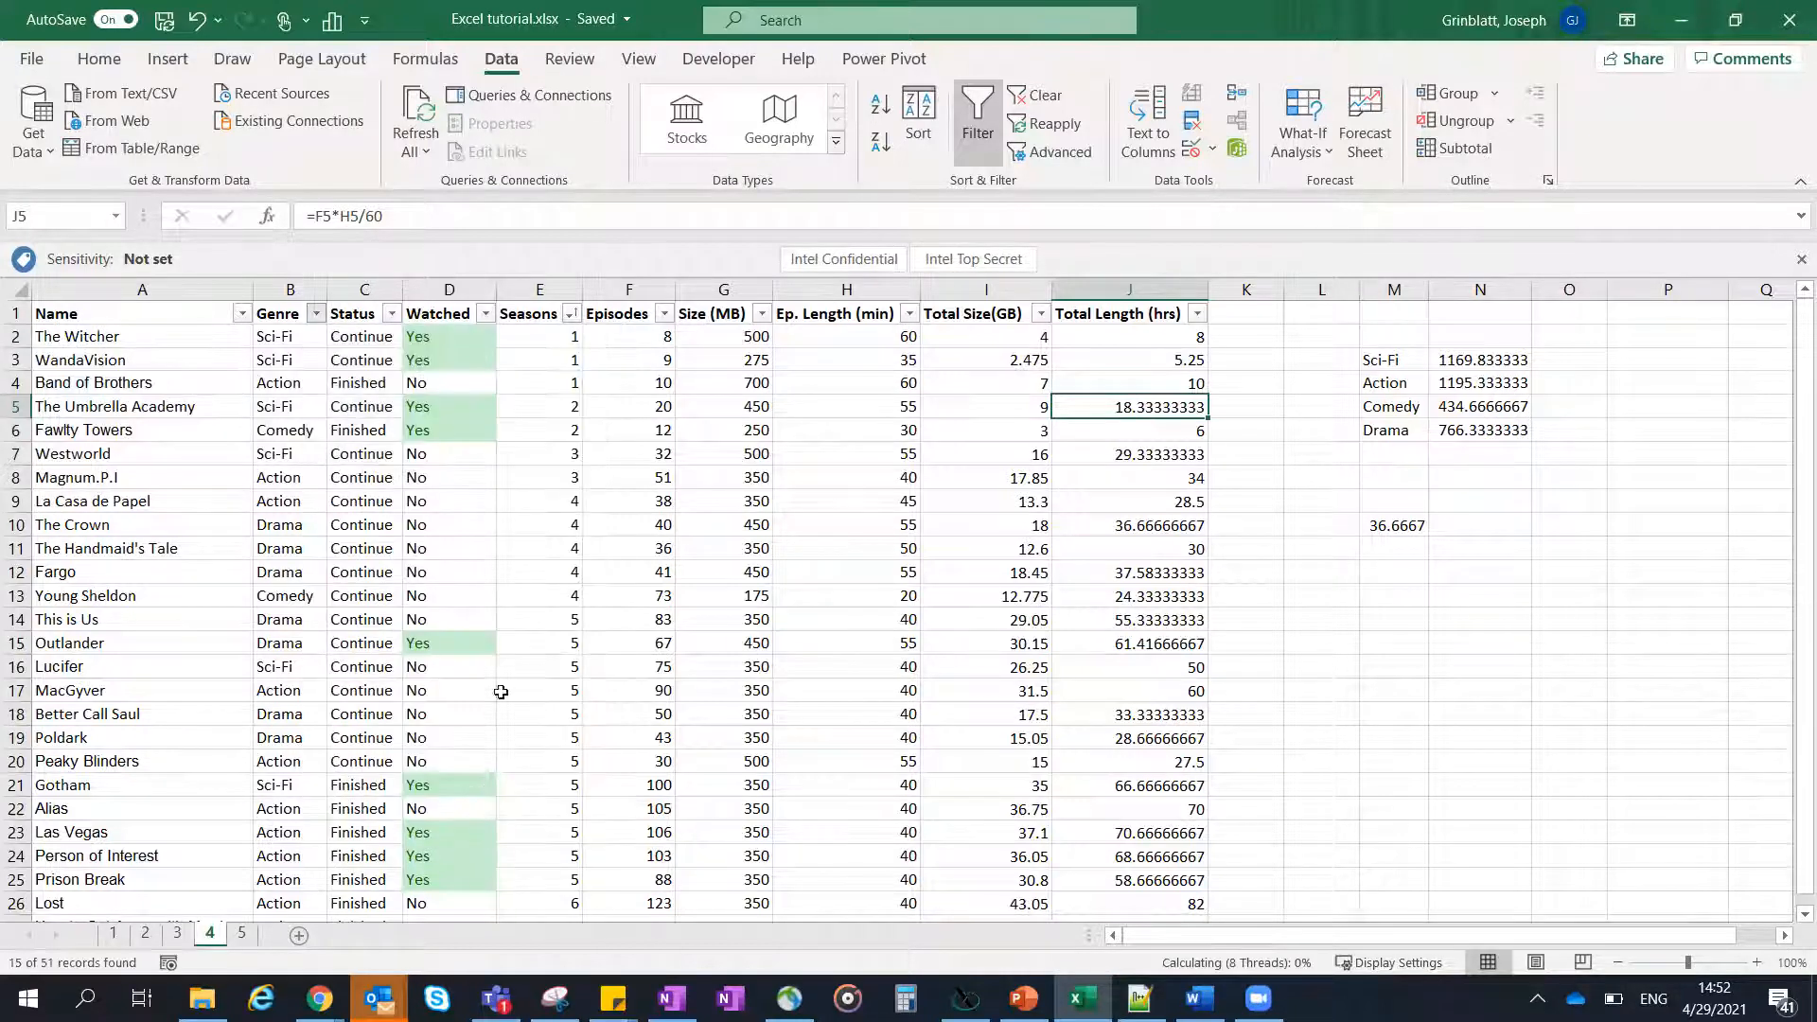
- Examine the row numbers beside the filtered Sci-Fi shows for hidden rows
left_click(586, 455)
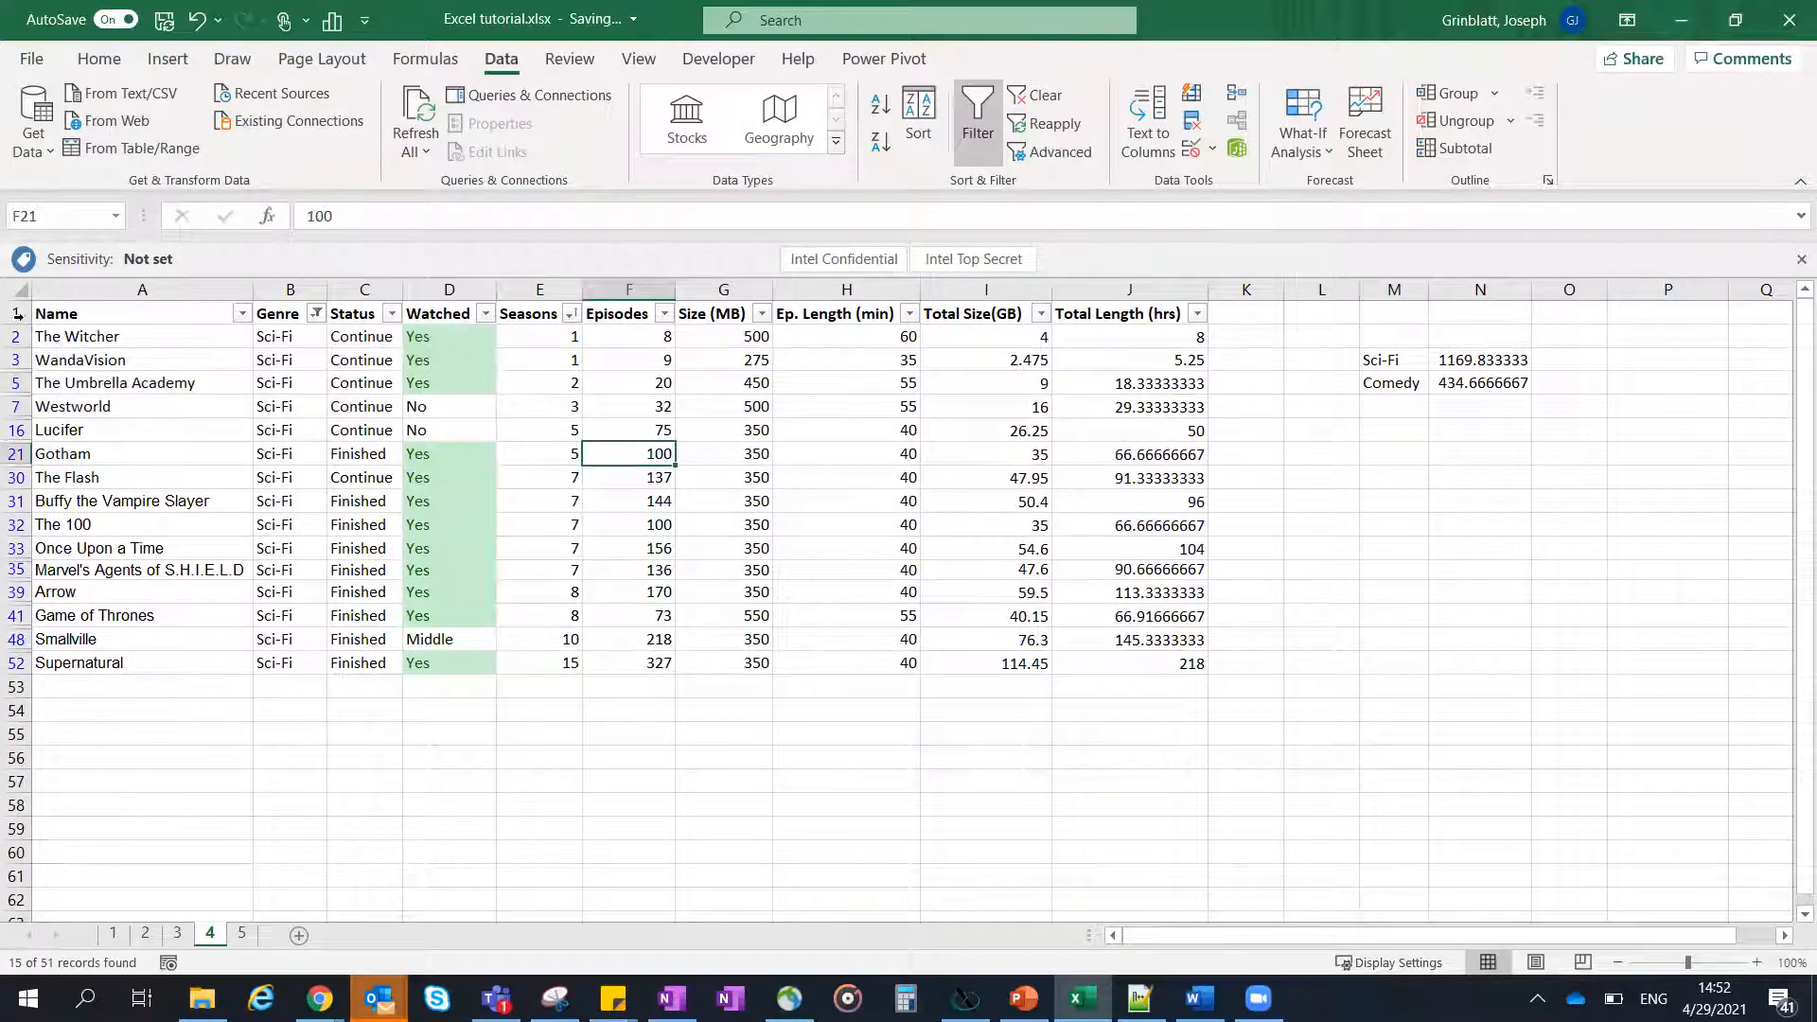
left_click(54, 383)
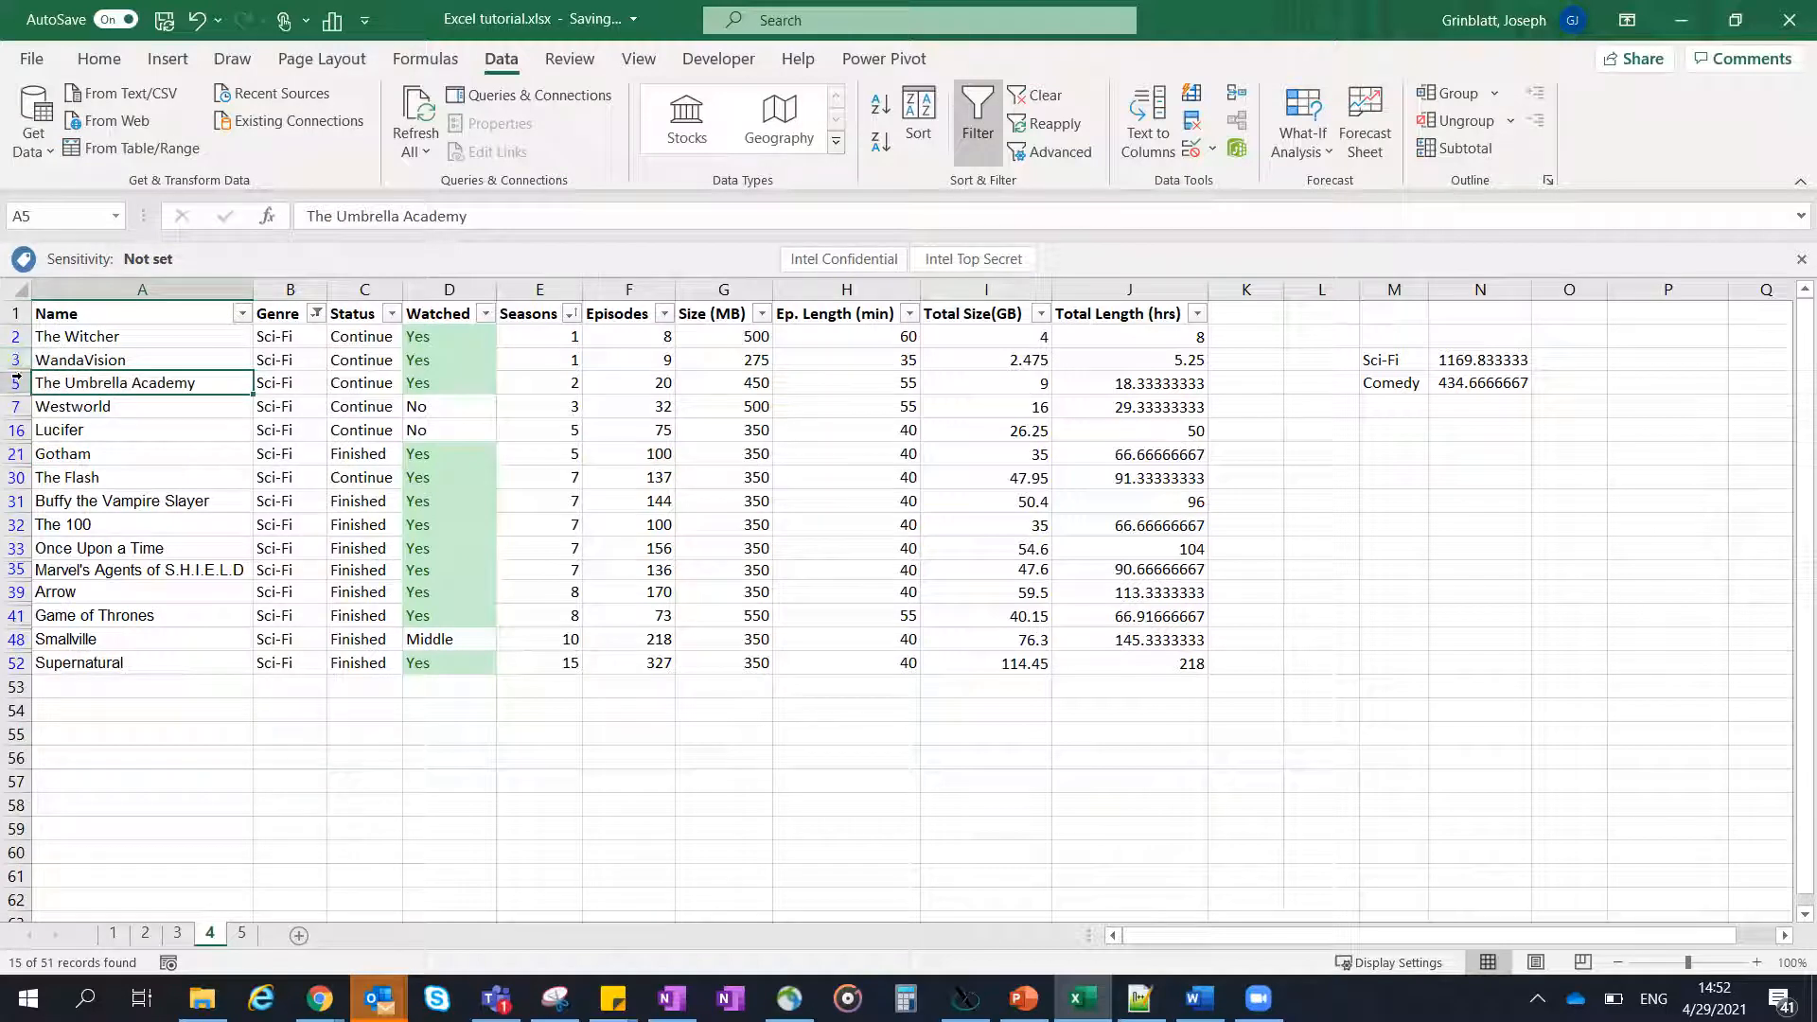
left_click(126, 336)
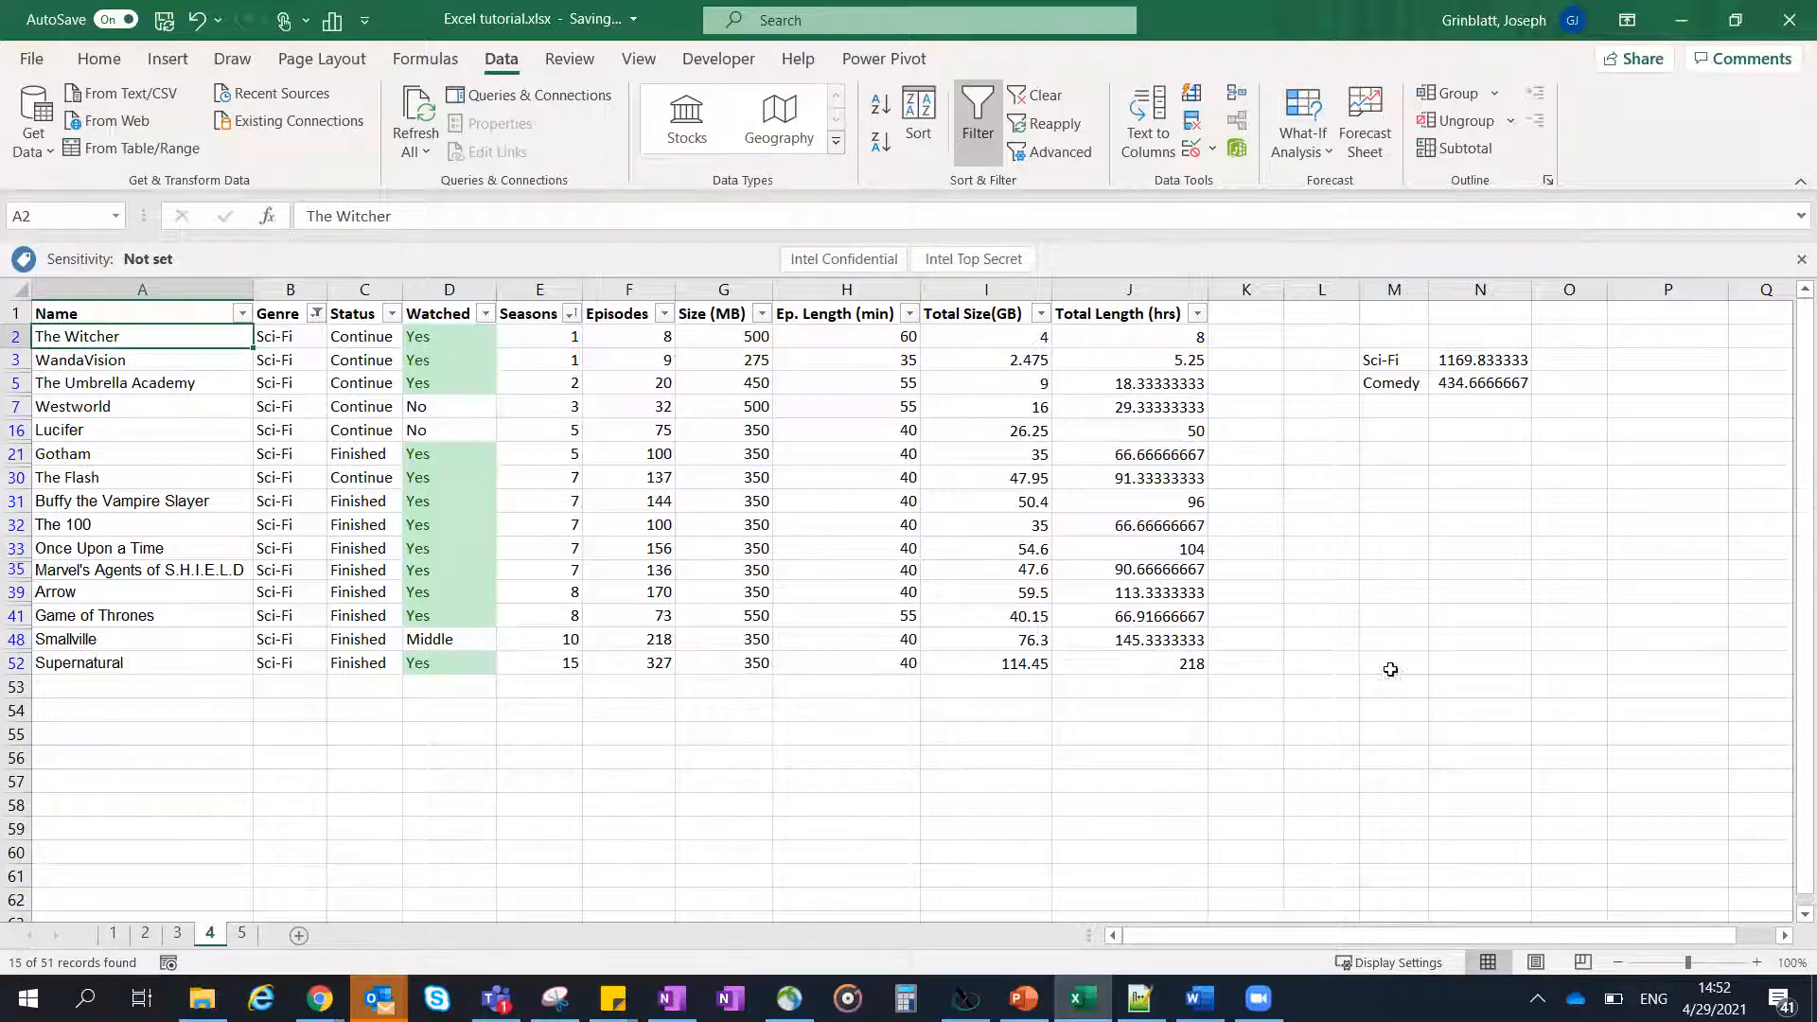
- Enter 1 in M30 and fill it down through M41 across the visible filtered rows
left_click(1382, 479)
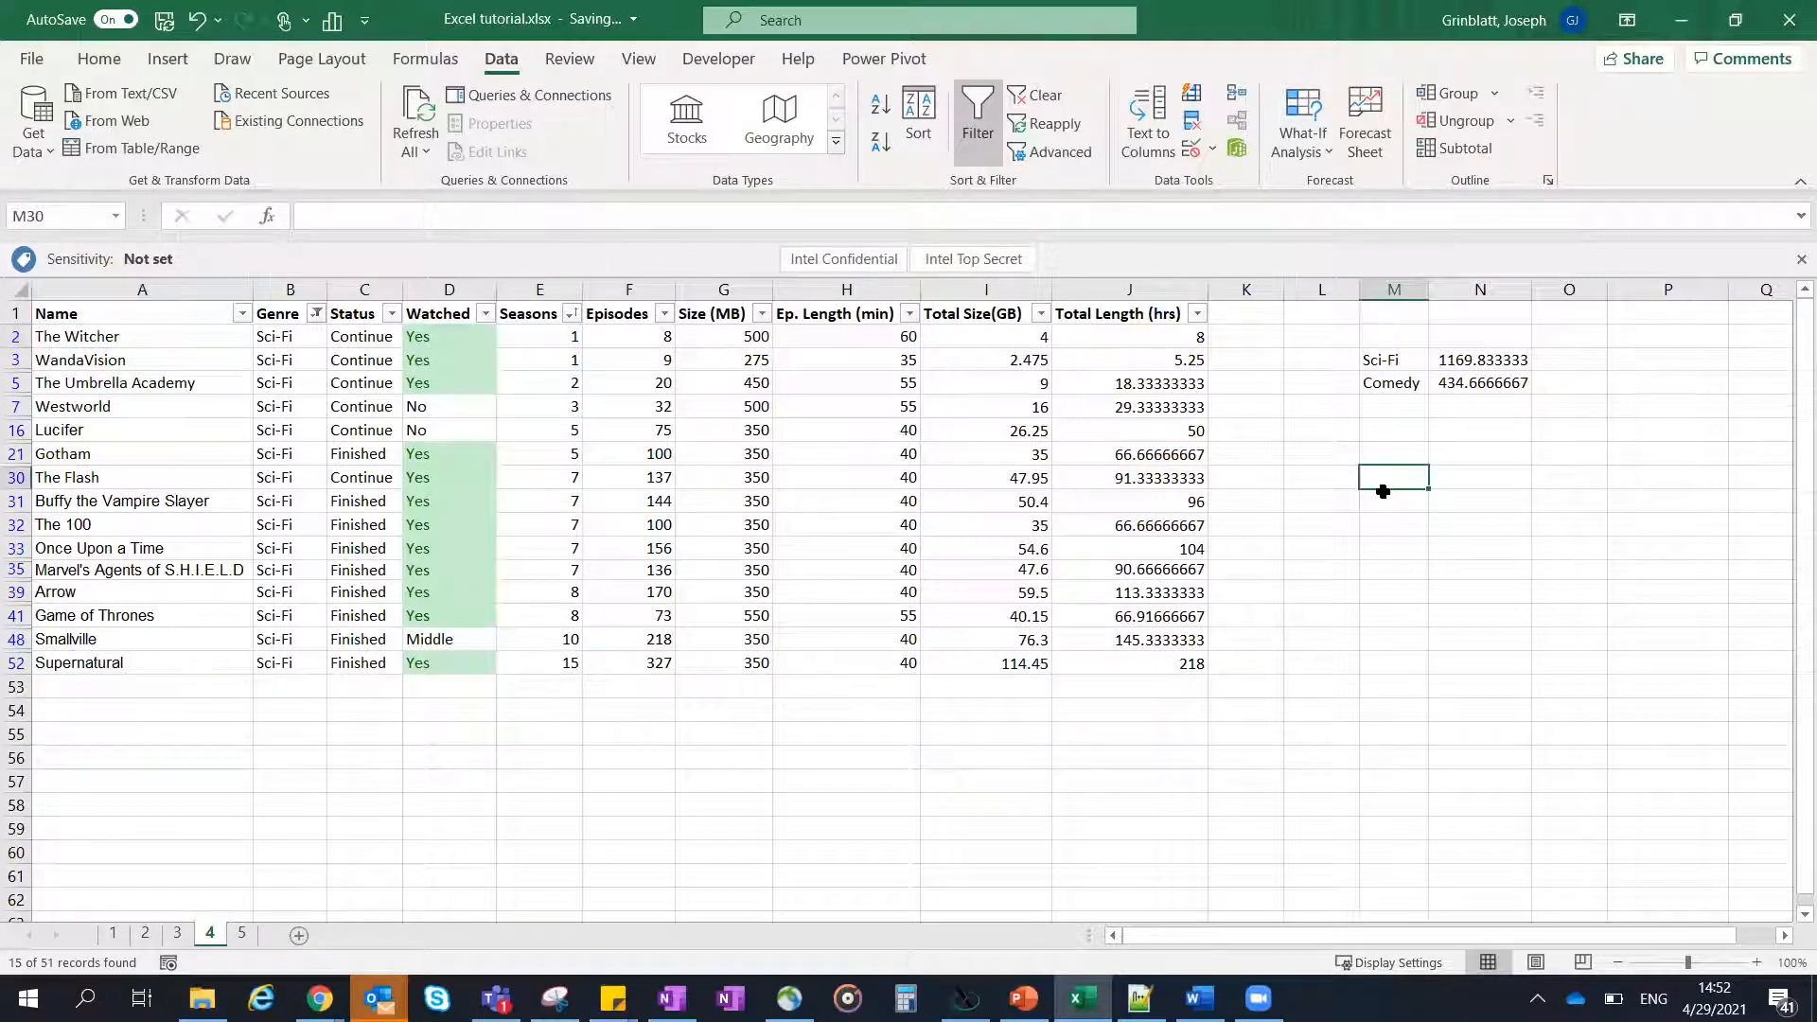
type("1")
key("Return")
left_click(1385, 480)
left_click_drag(1431, 491, 1429, 625)
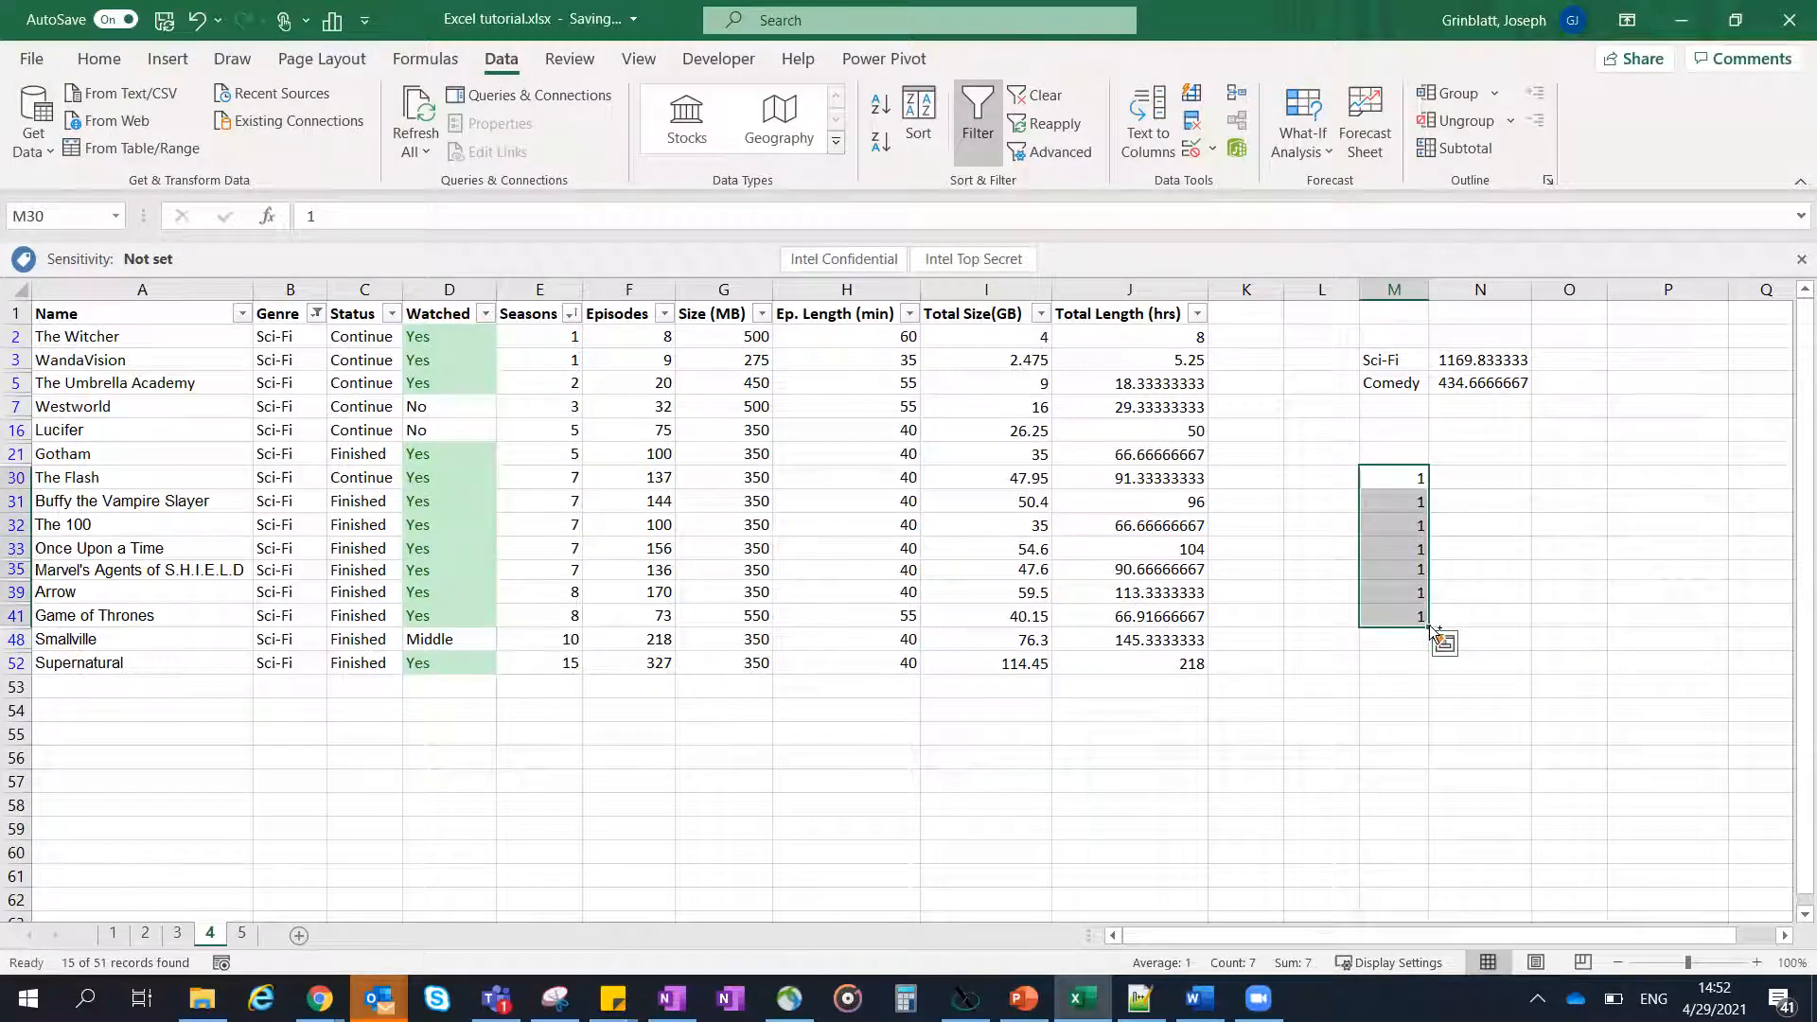
key("ctrl+q")
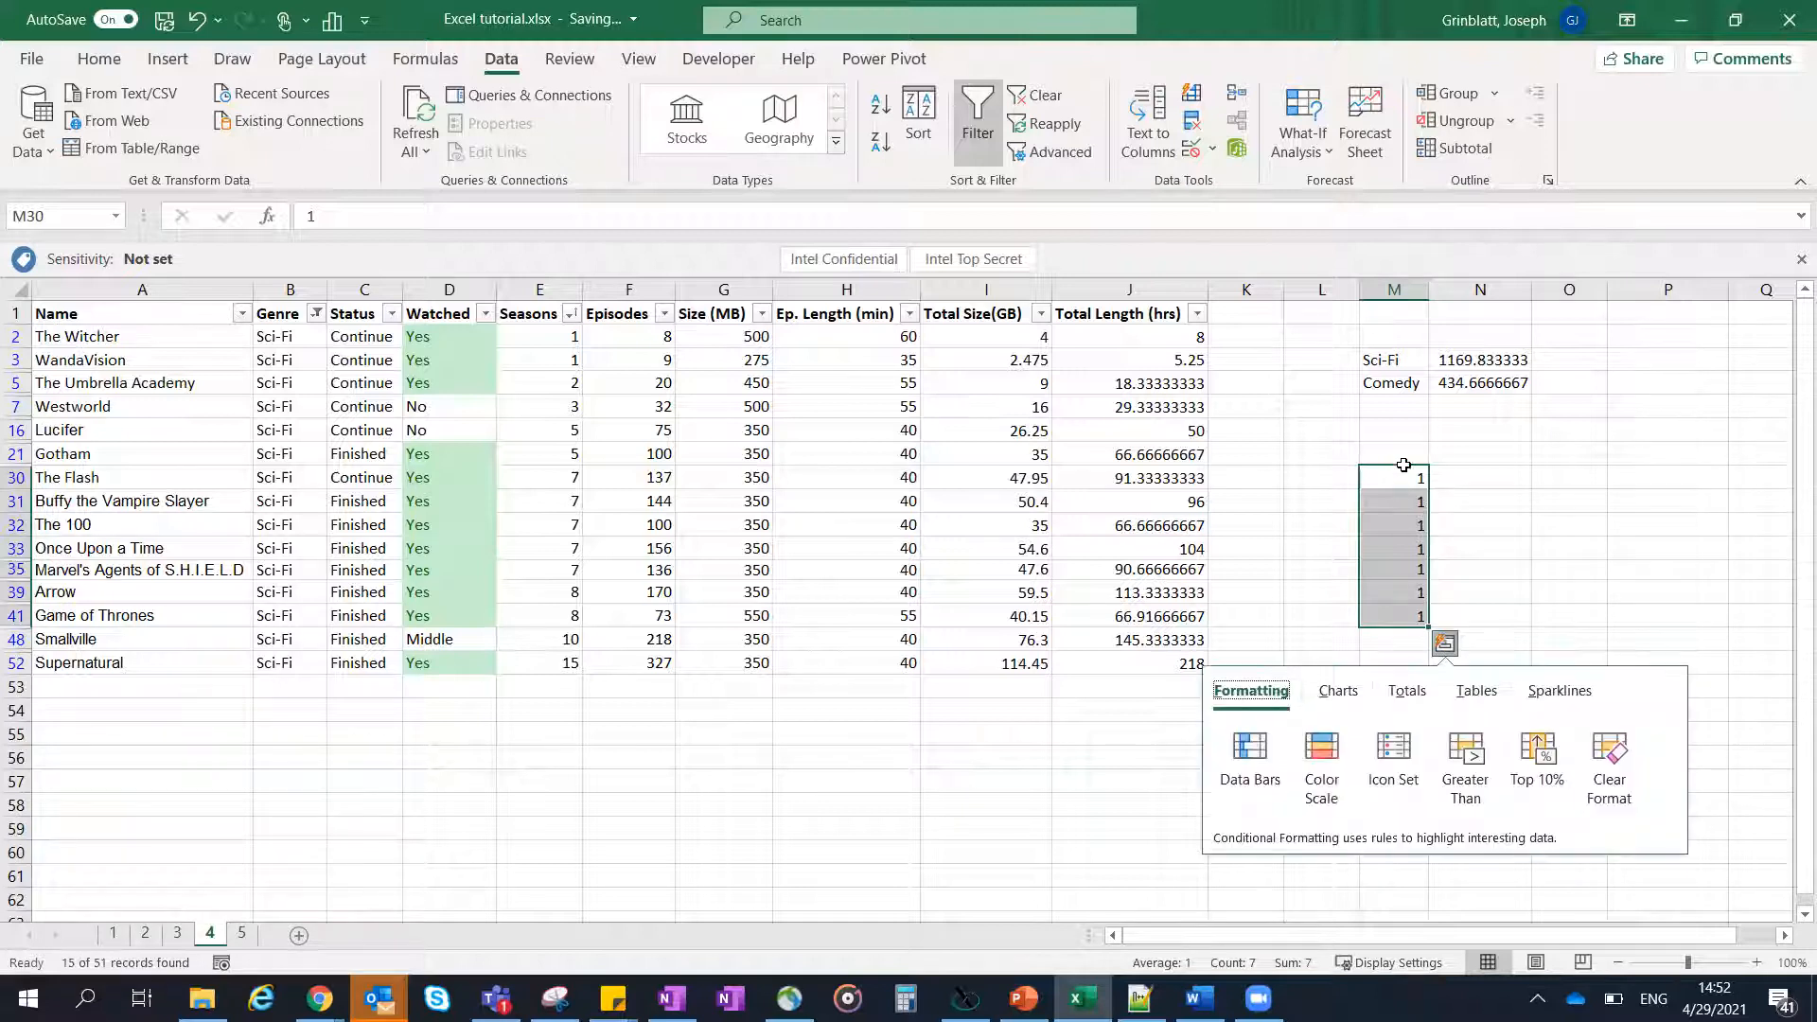
left_click(1422, 475)
left_click_drag(1399, 535, 1405, 617)
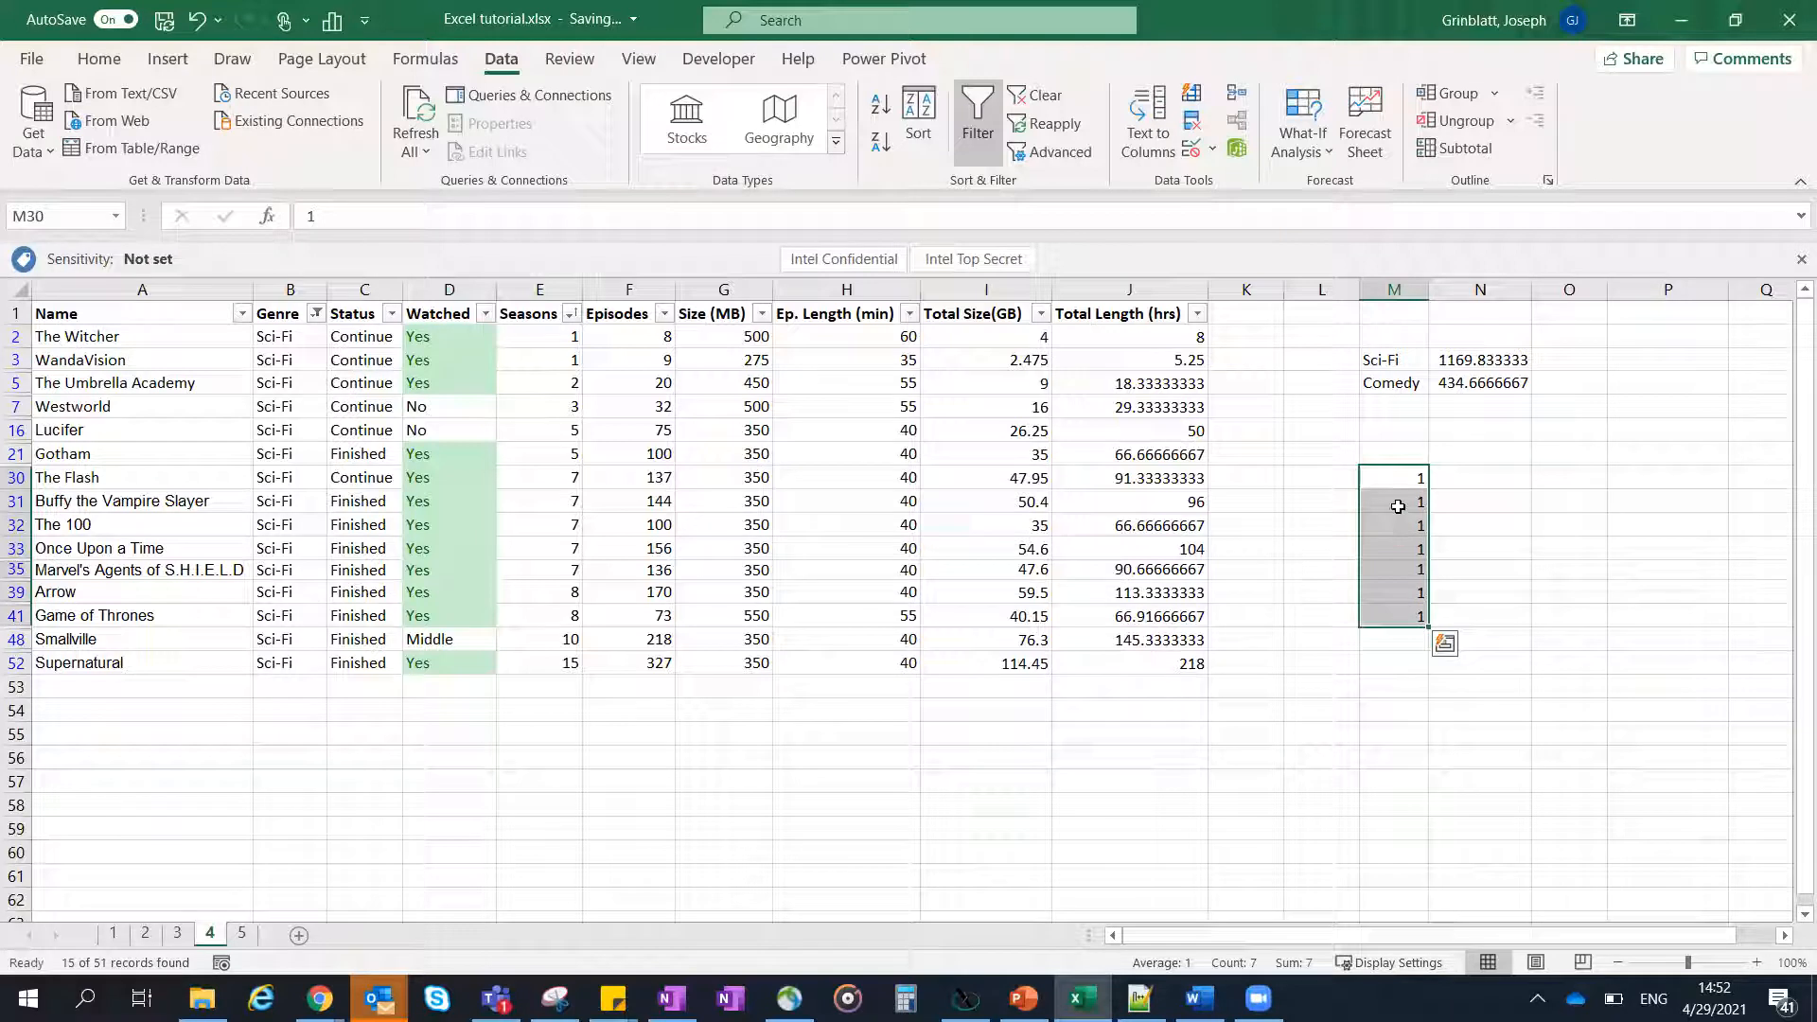
- Try pasting the 1s from M30:M41 into the filtered Total Length (hrs) column starting at J2, and undo the paste
key("ctrl+c")
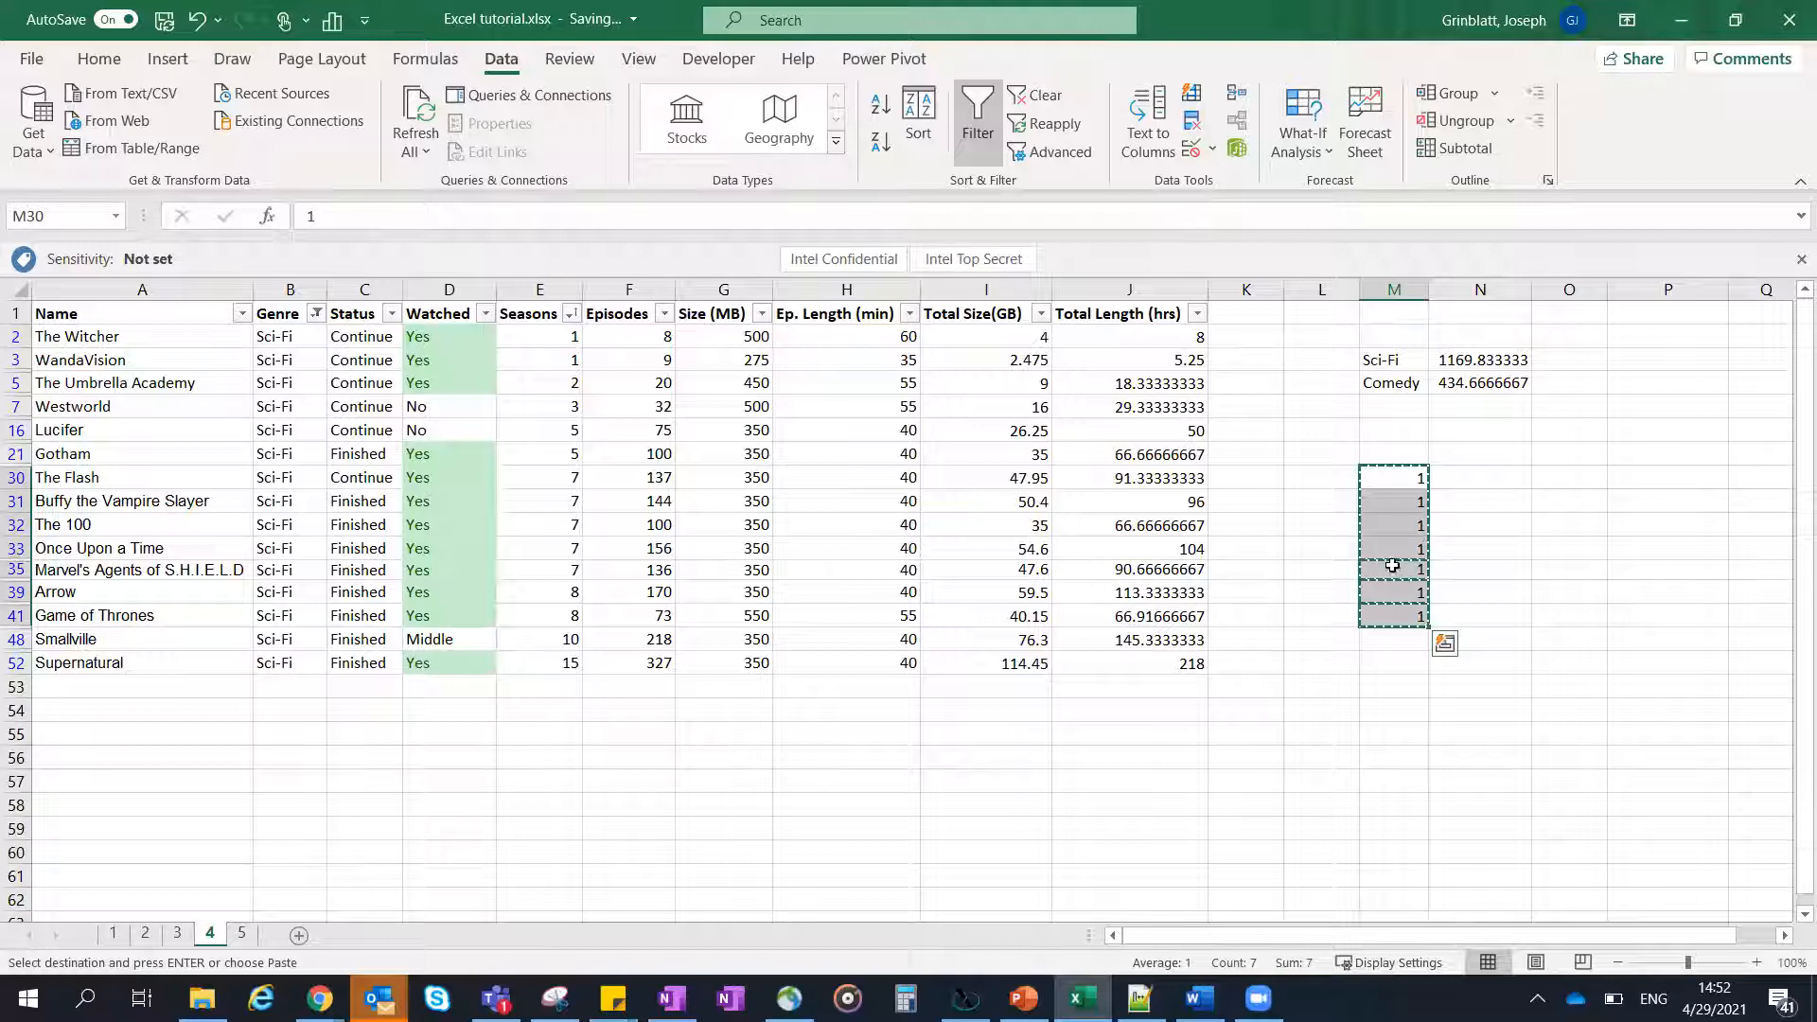
left_click(1189, 335)
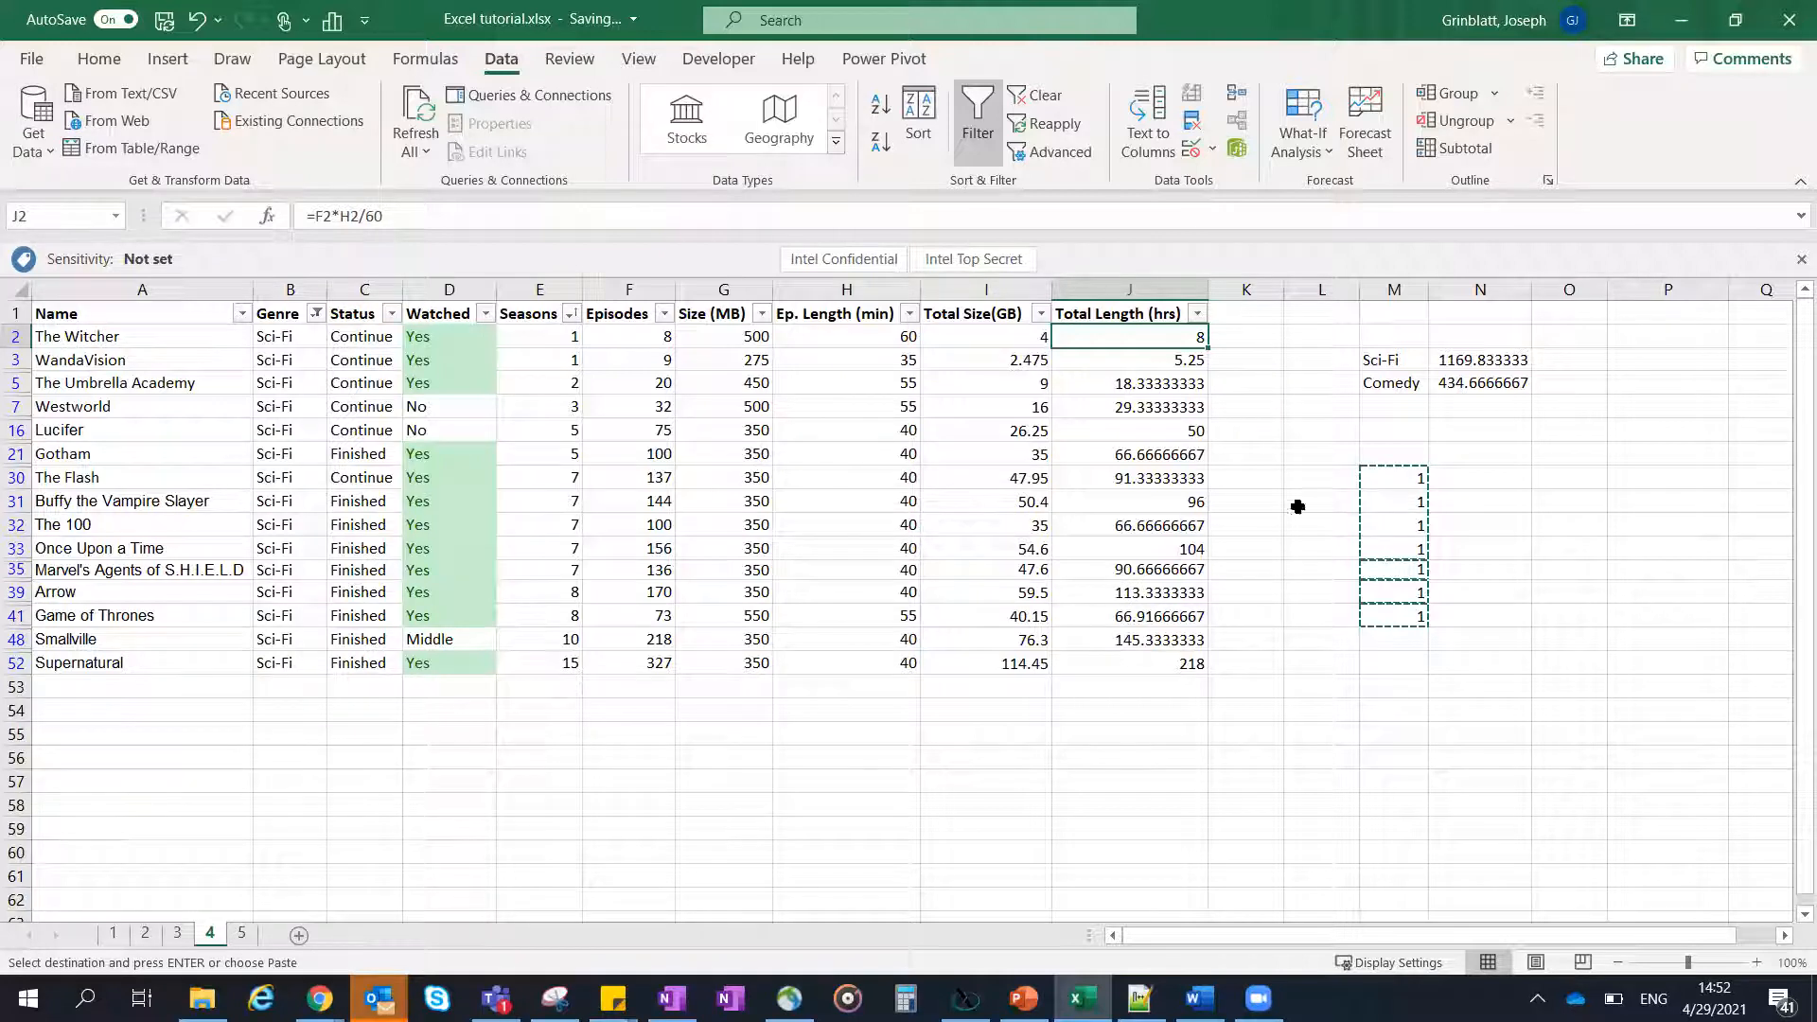
left_click(1194, 405, "shift")
key("ctrl+v")
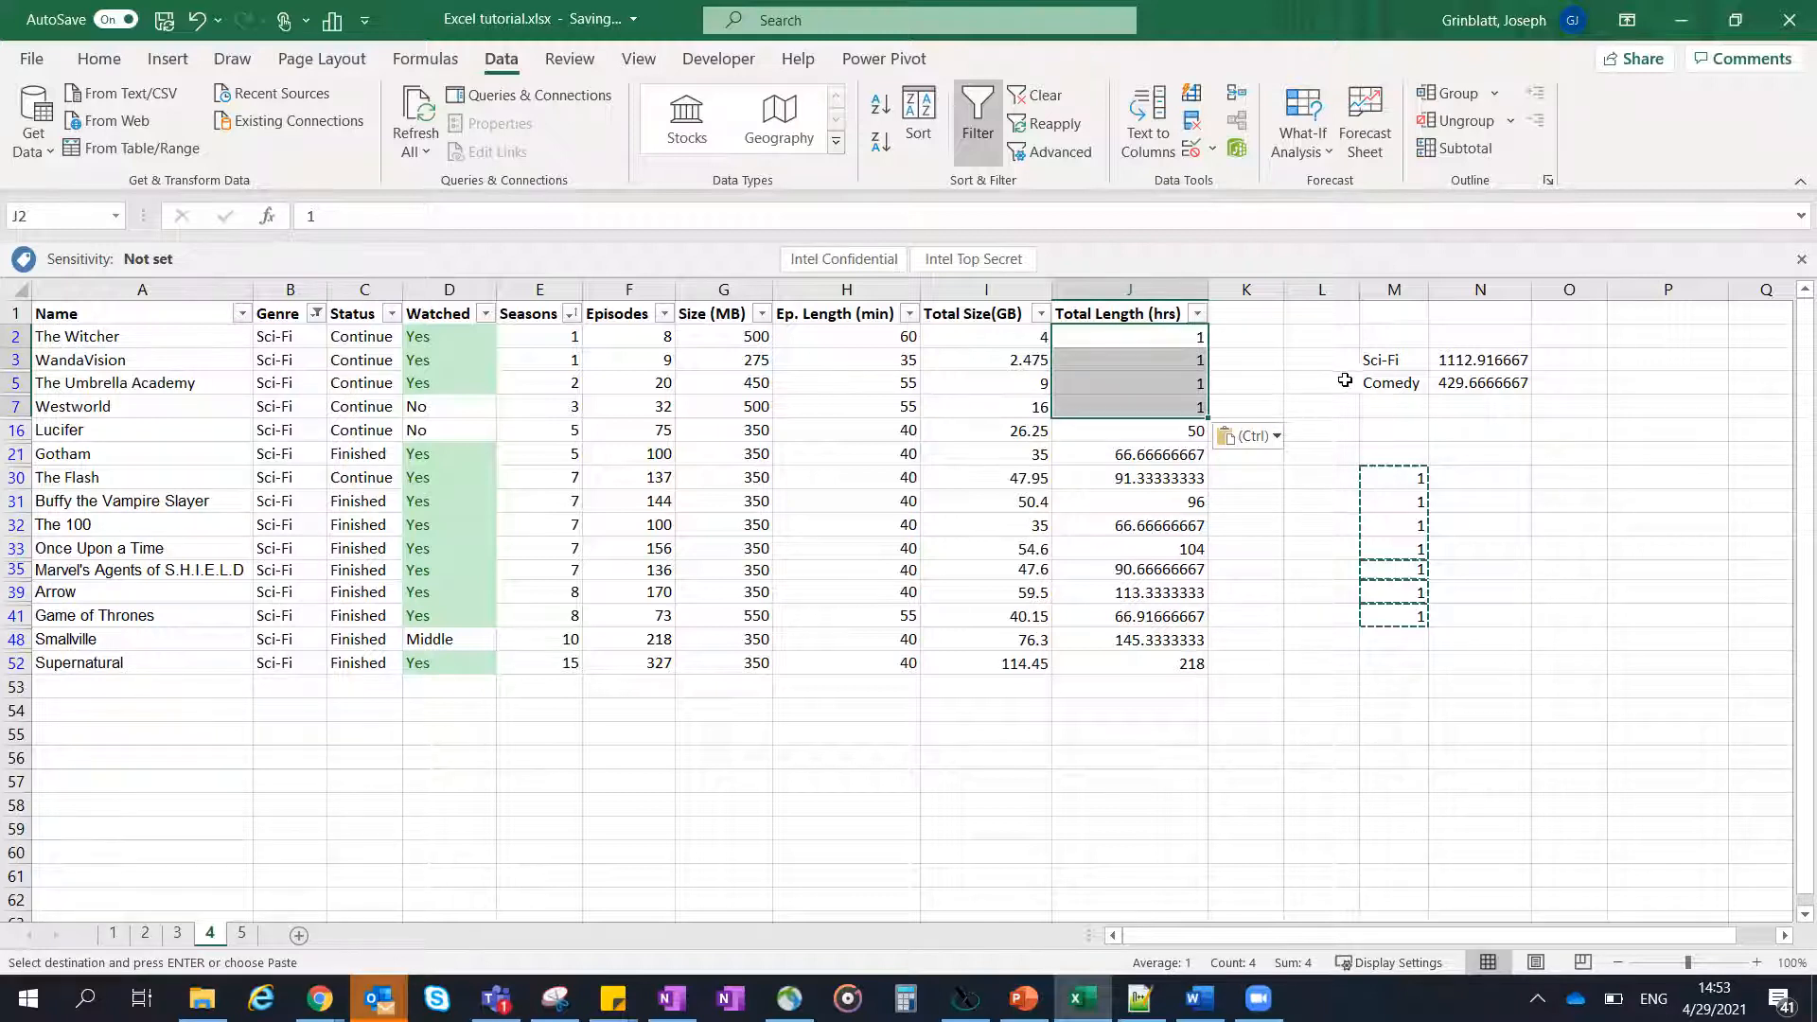
key("ctrl+z")
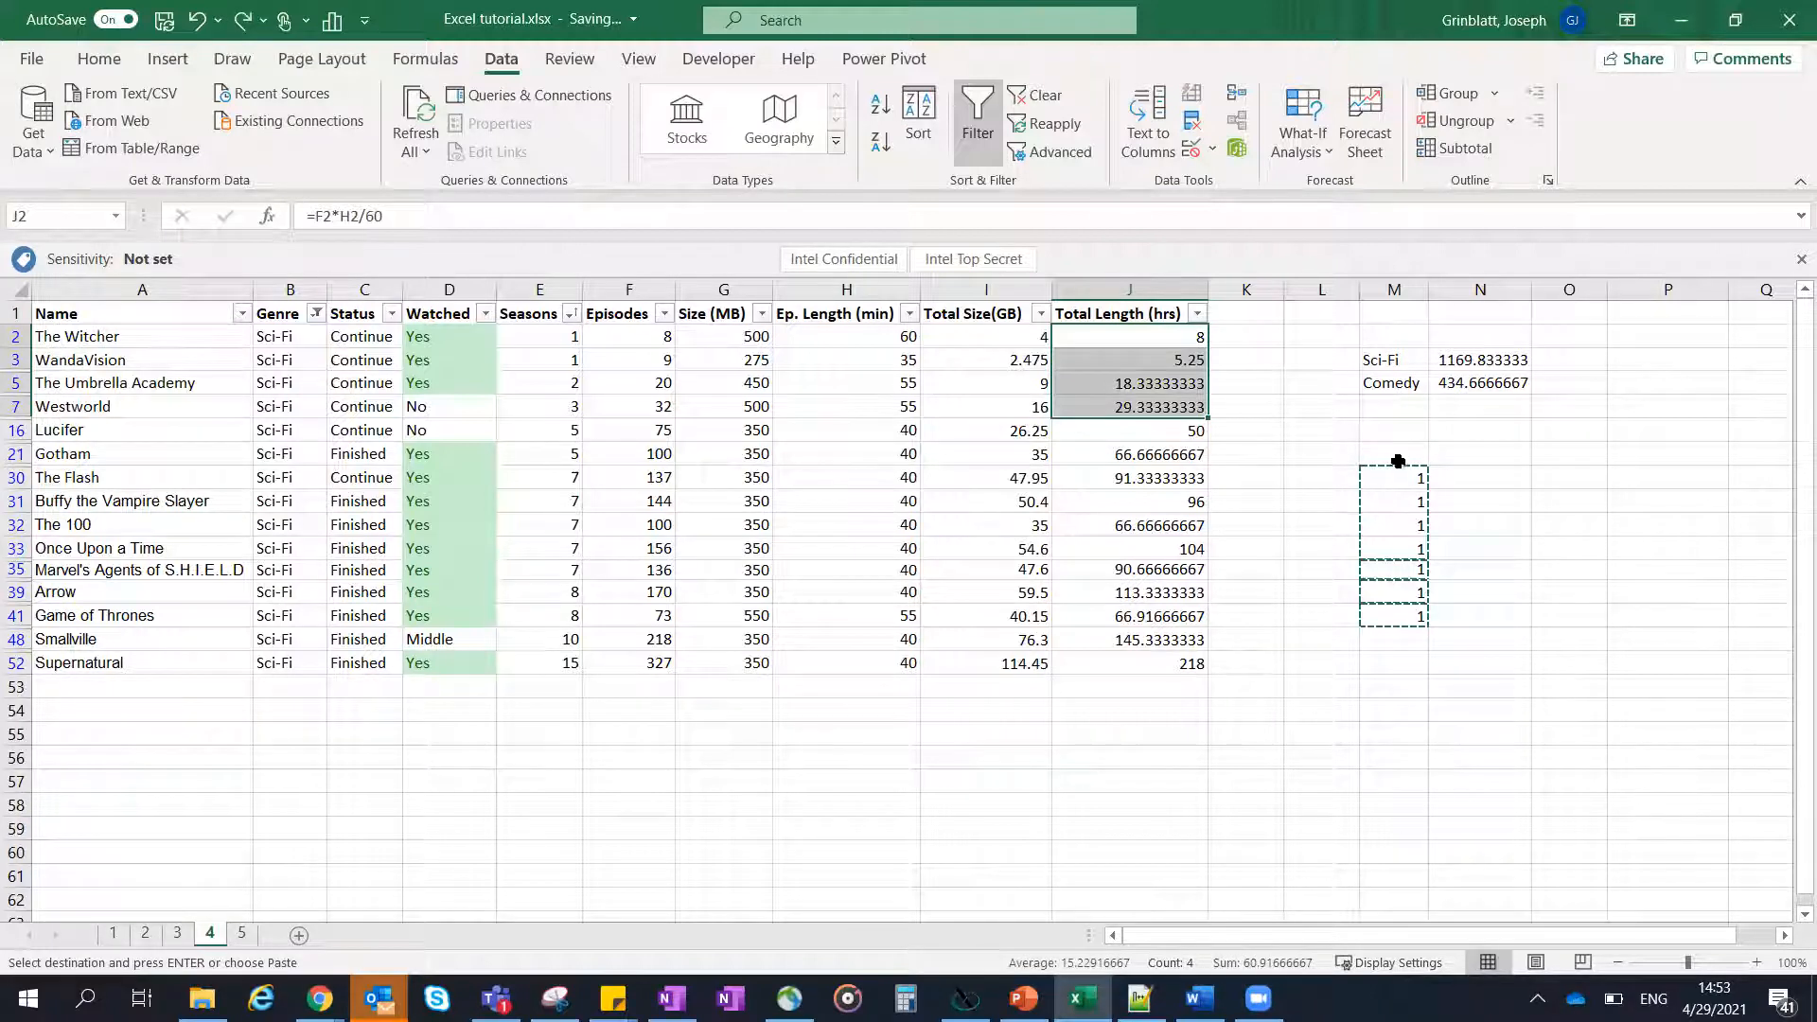
- Clear the 1s from column M in the visible filtered rows between M21 and M48
left_click_drag(1397, 451, 1389, 630)
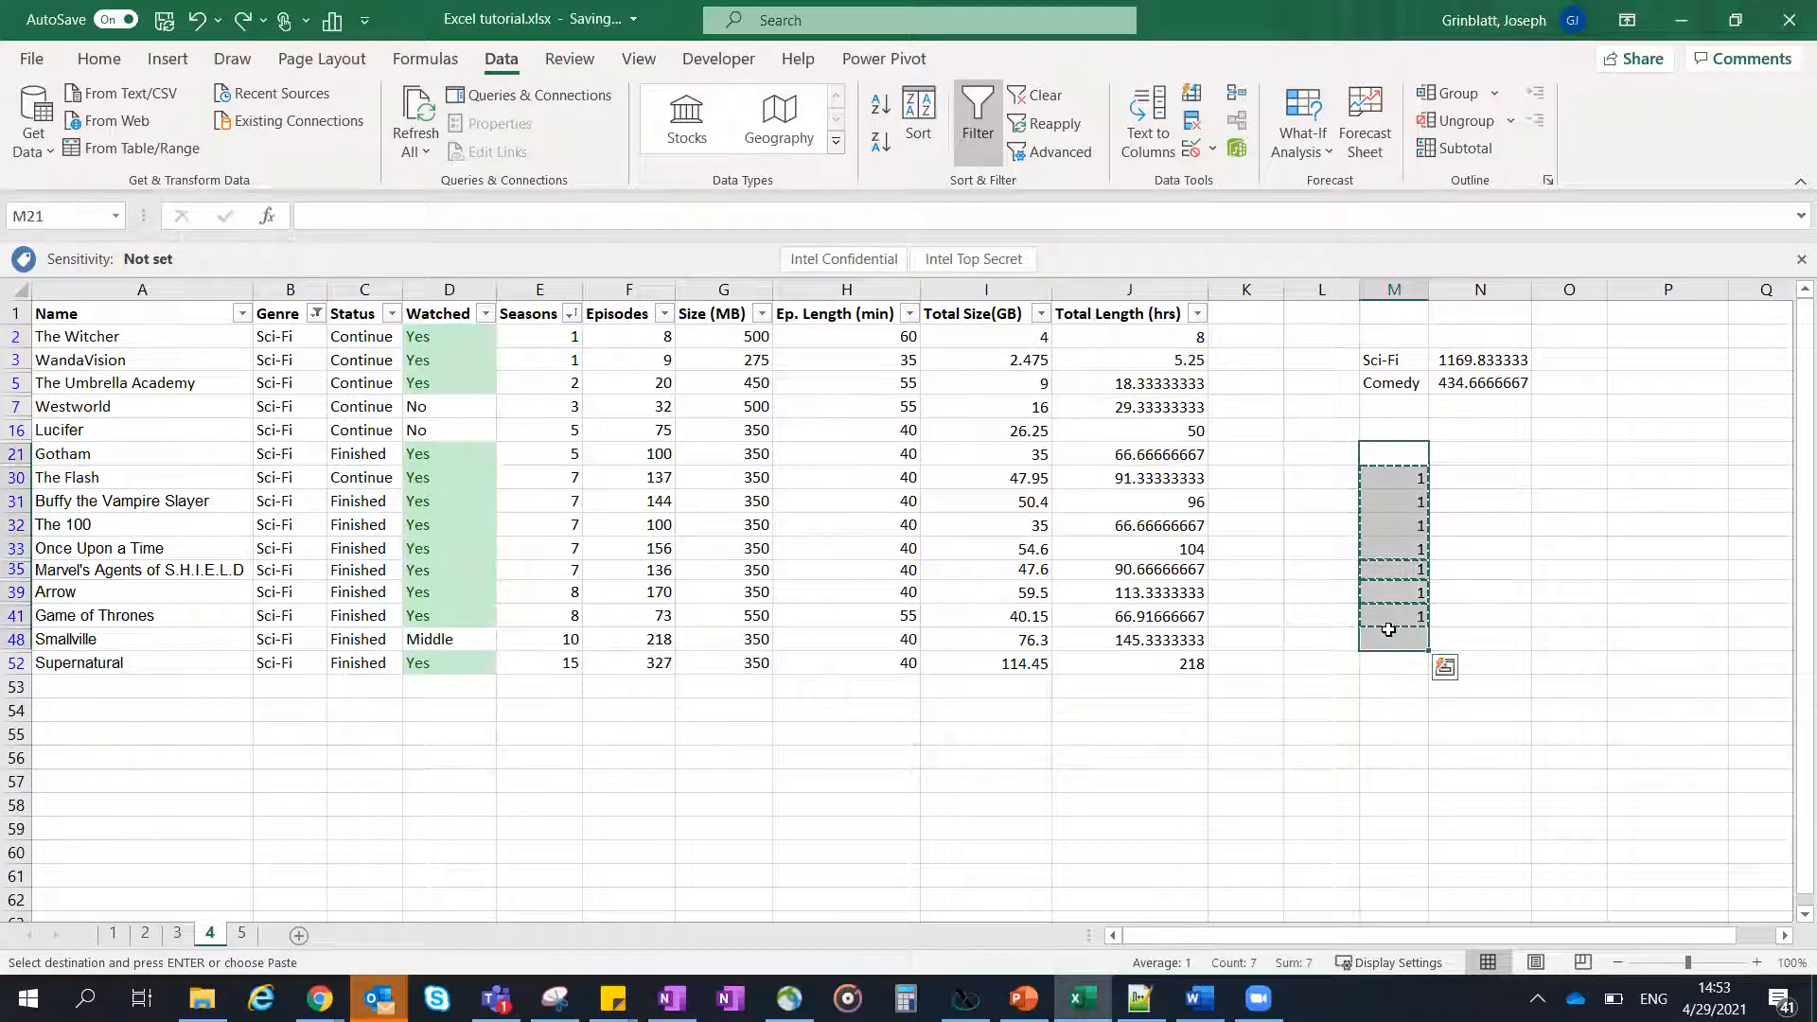
key("Delete")
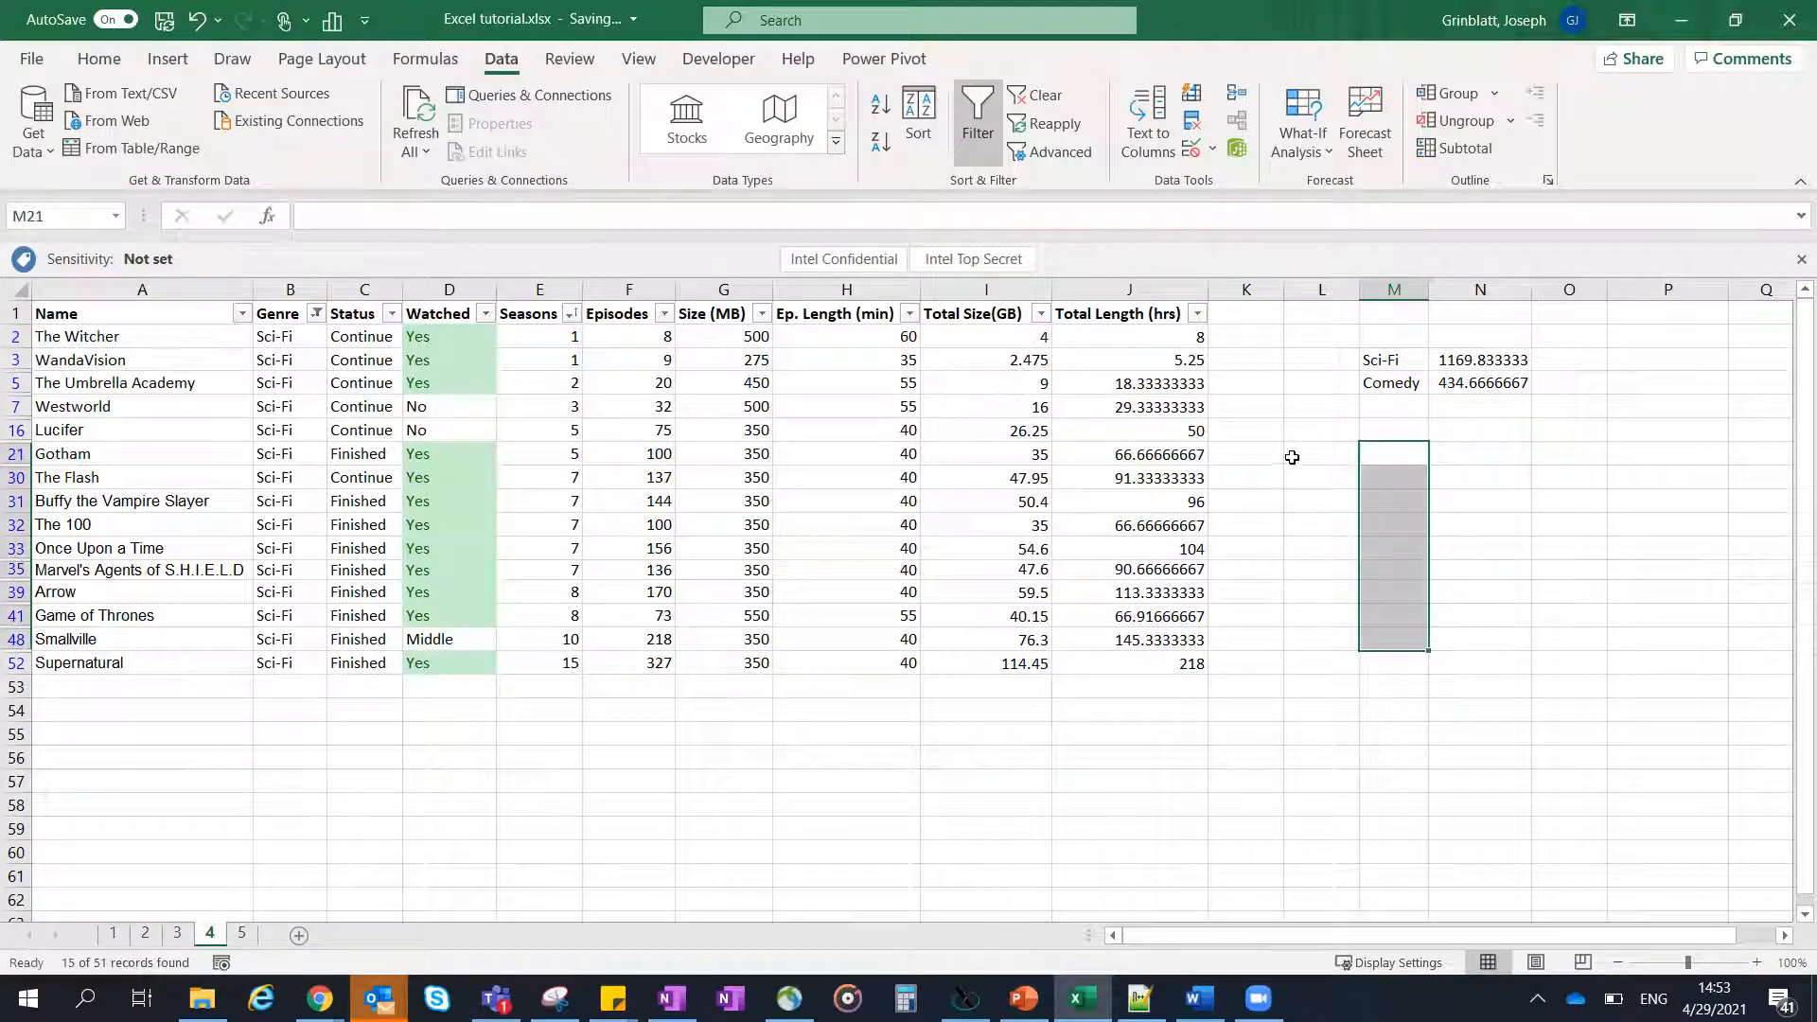
left_click(1301, 461)
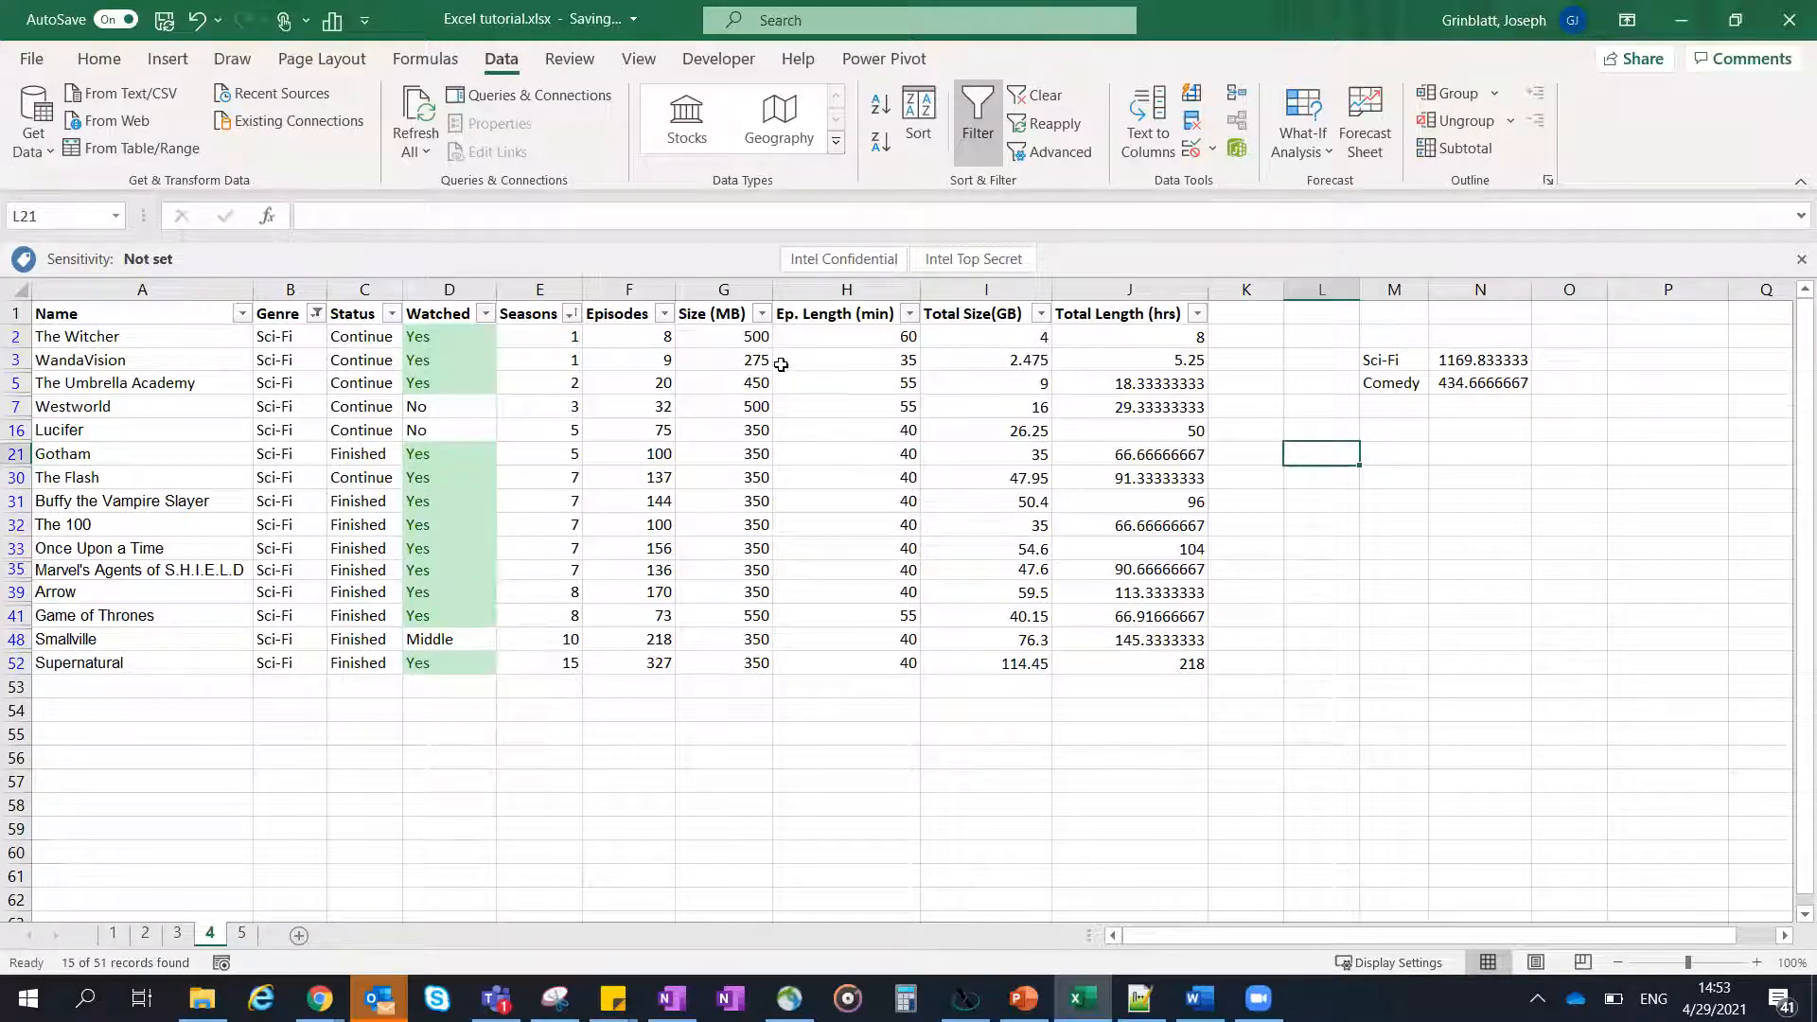
- Reset the Genre filter to show all genres, including Action, Comedy, Drama and Sci-Fi
left_click(316, 313)
left_click(317, 313)
left_click(316, 313)
left_click(386, 595)
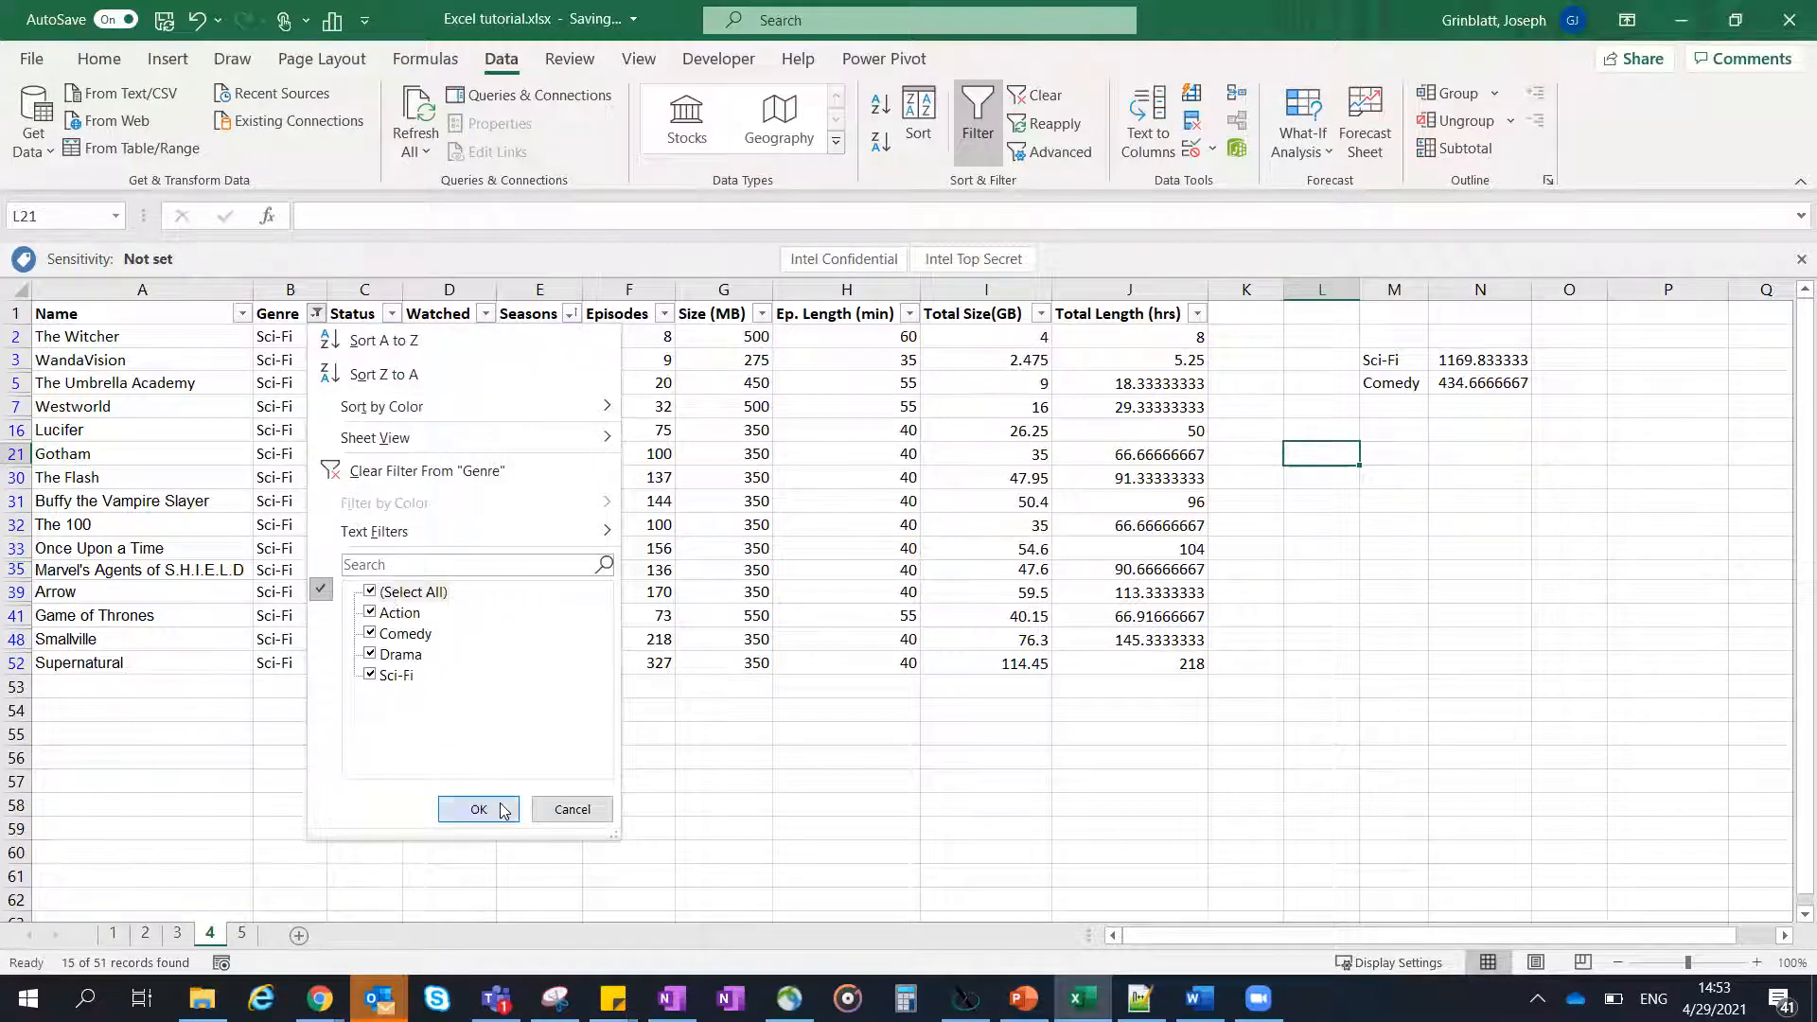
left_click(479, 807)
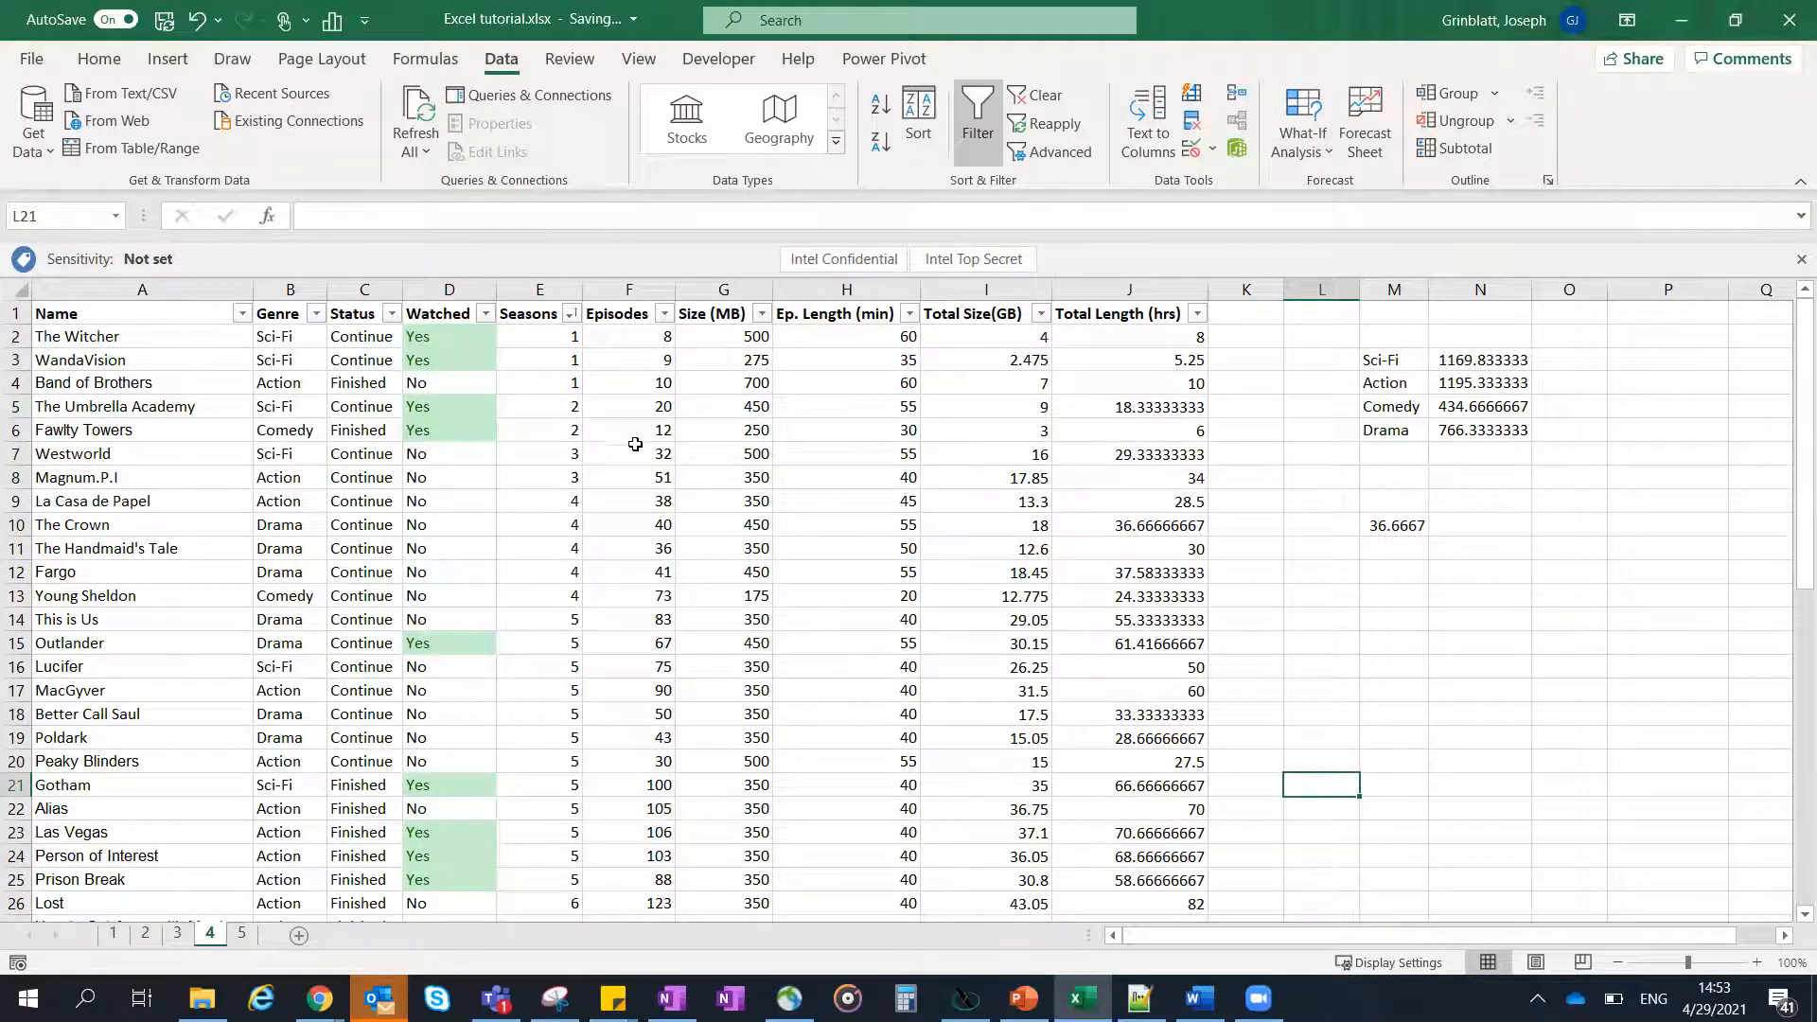
- Examine how the header row behaves when viewing shows further down the list, such as The Flash in row 30
scroll(635, 444, "down", 3)
scroll(643, 419, "down", 6)
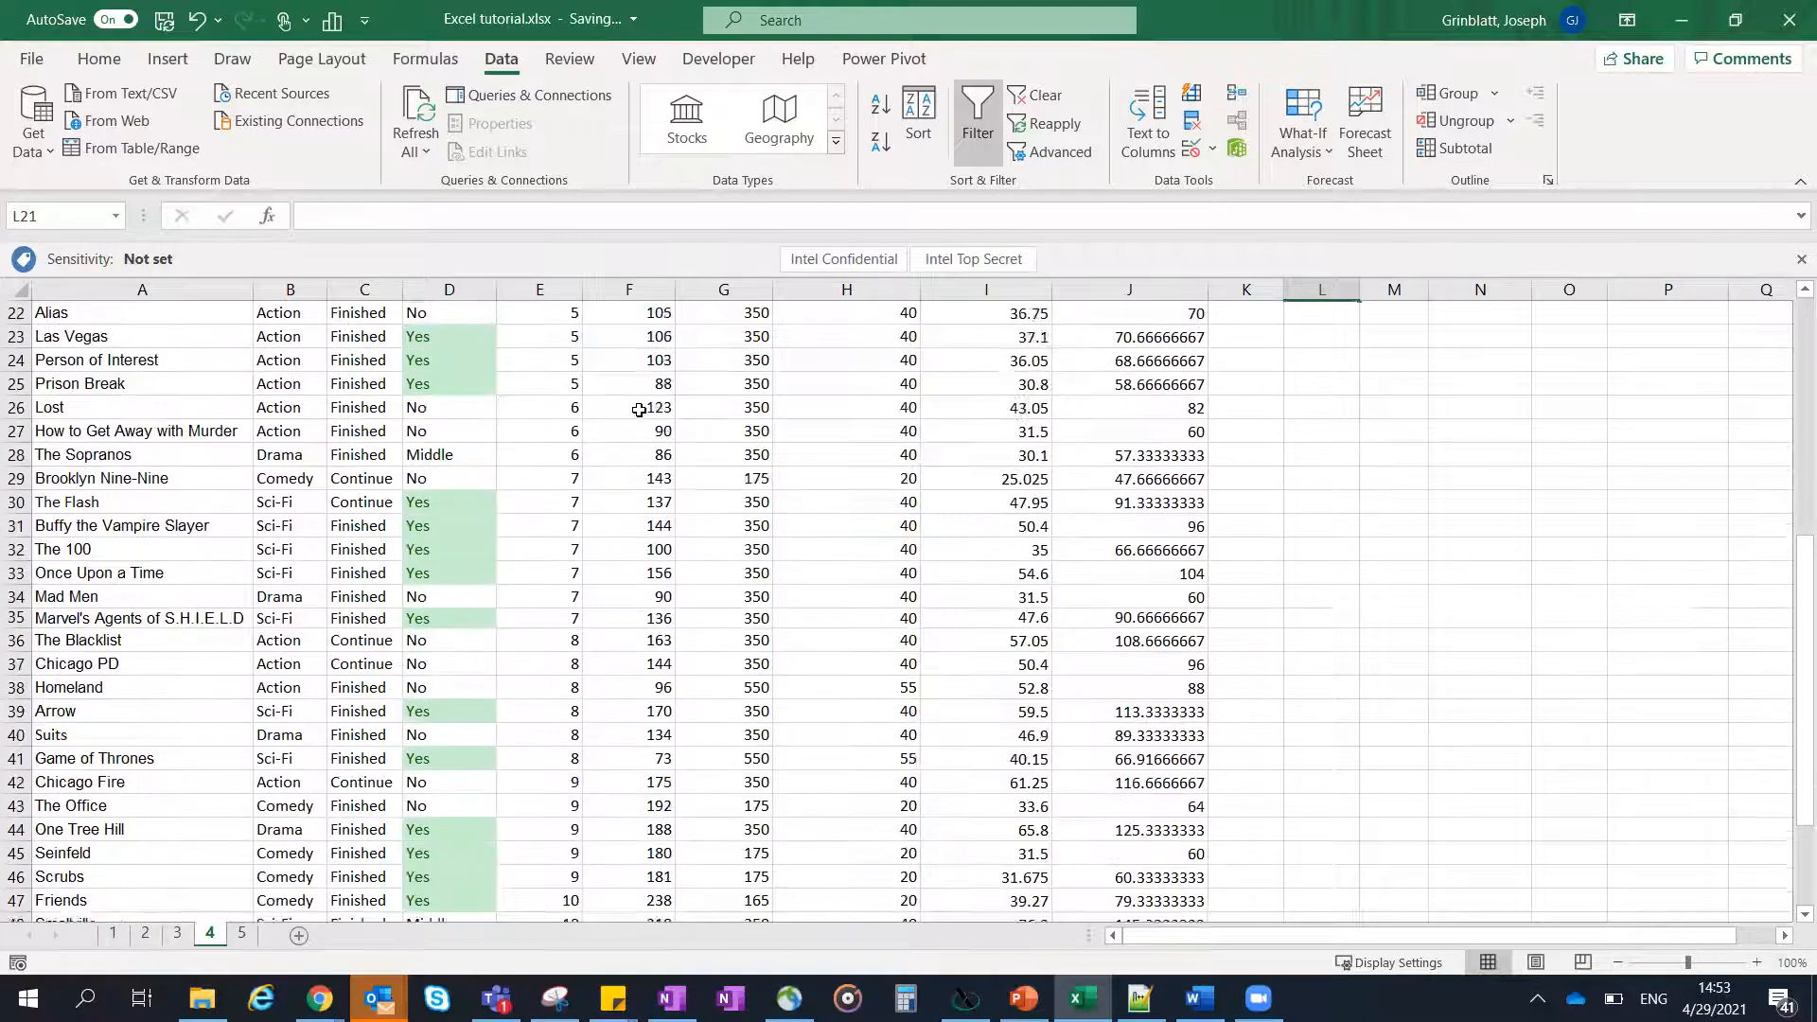
left_click(571, 364)
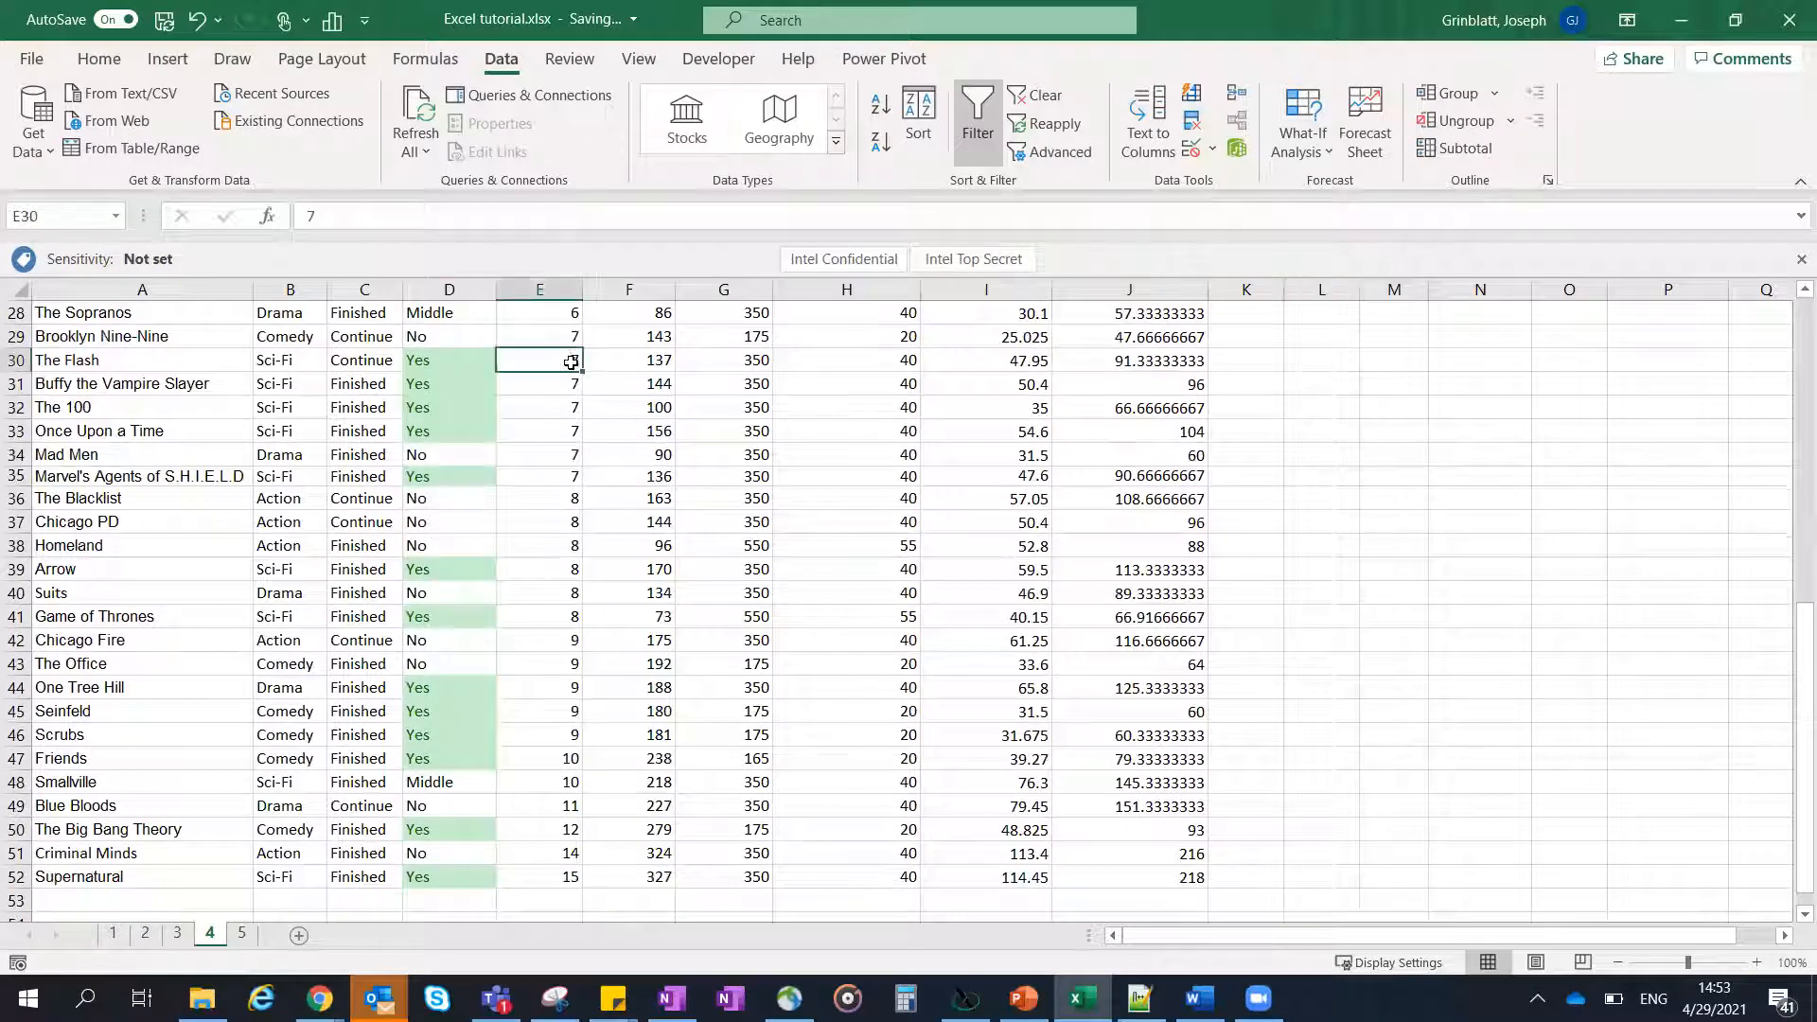
left_click(645, 366)
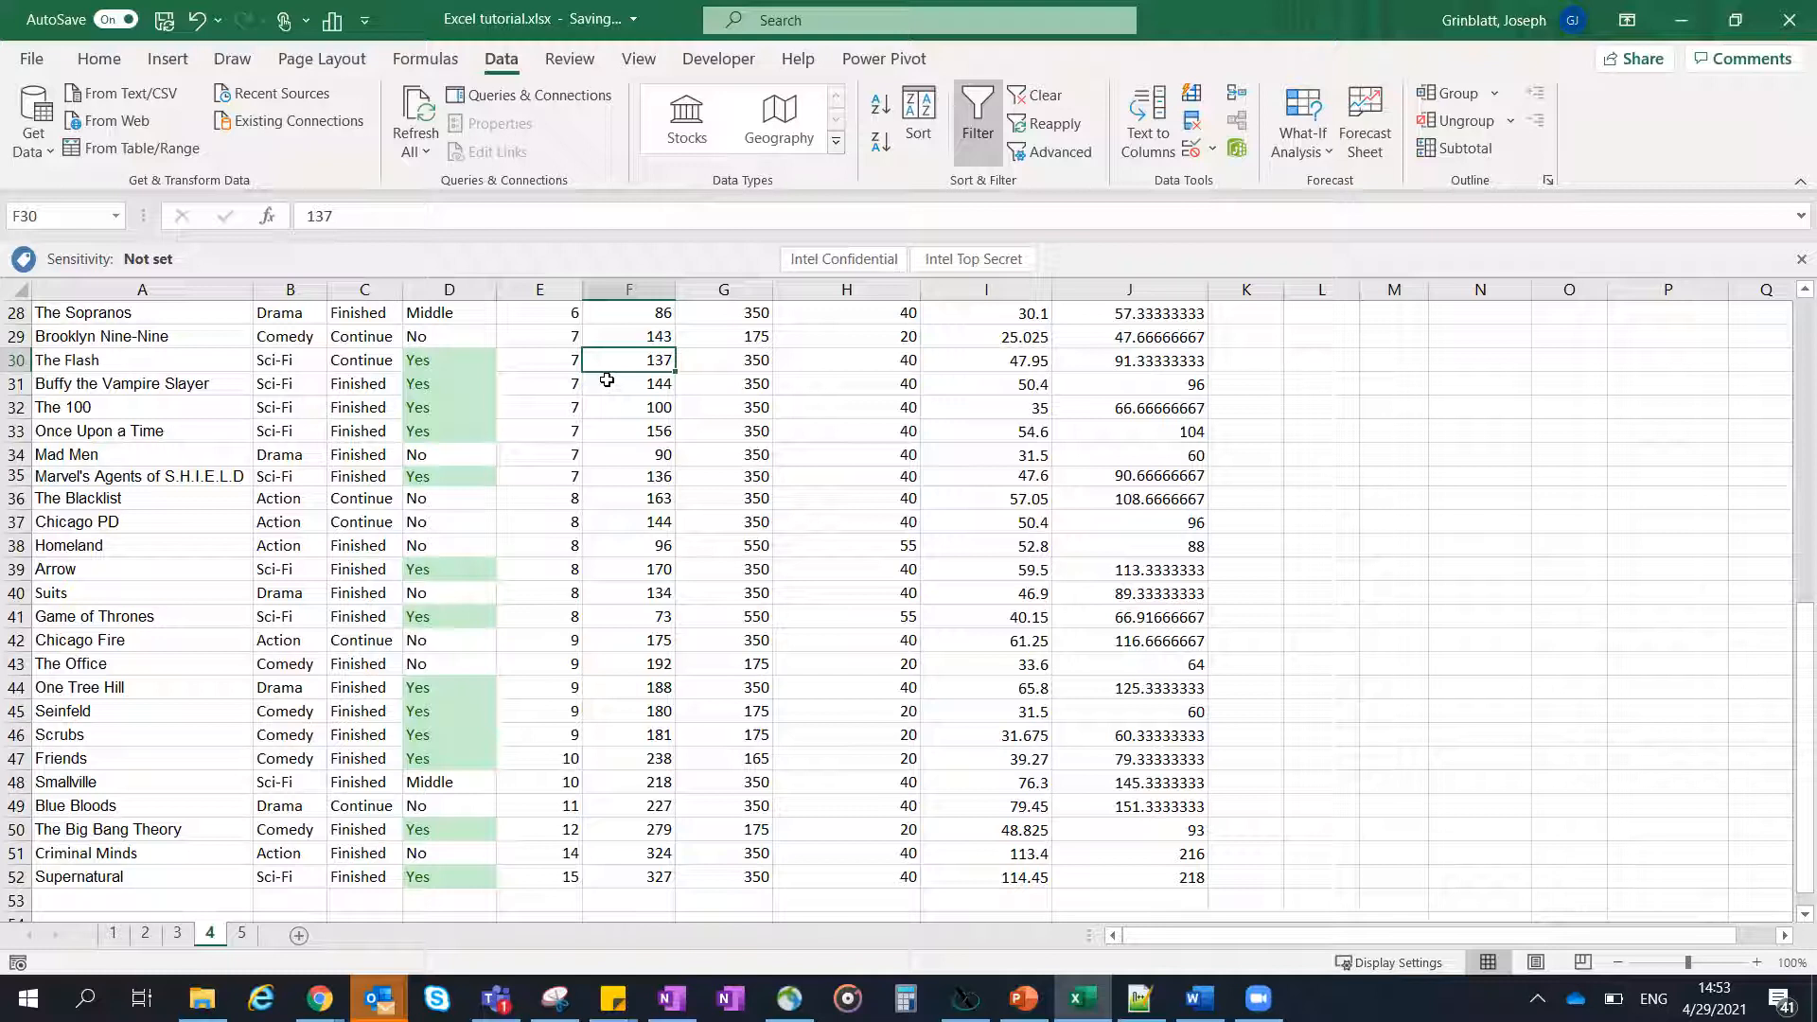
scroll(608, 380, "up", 9)
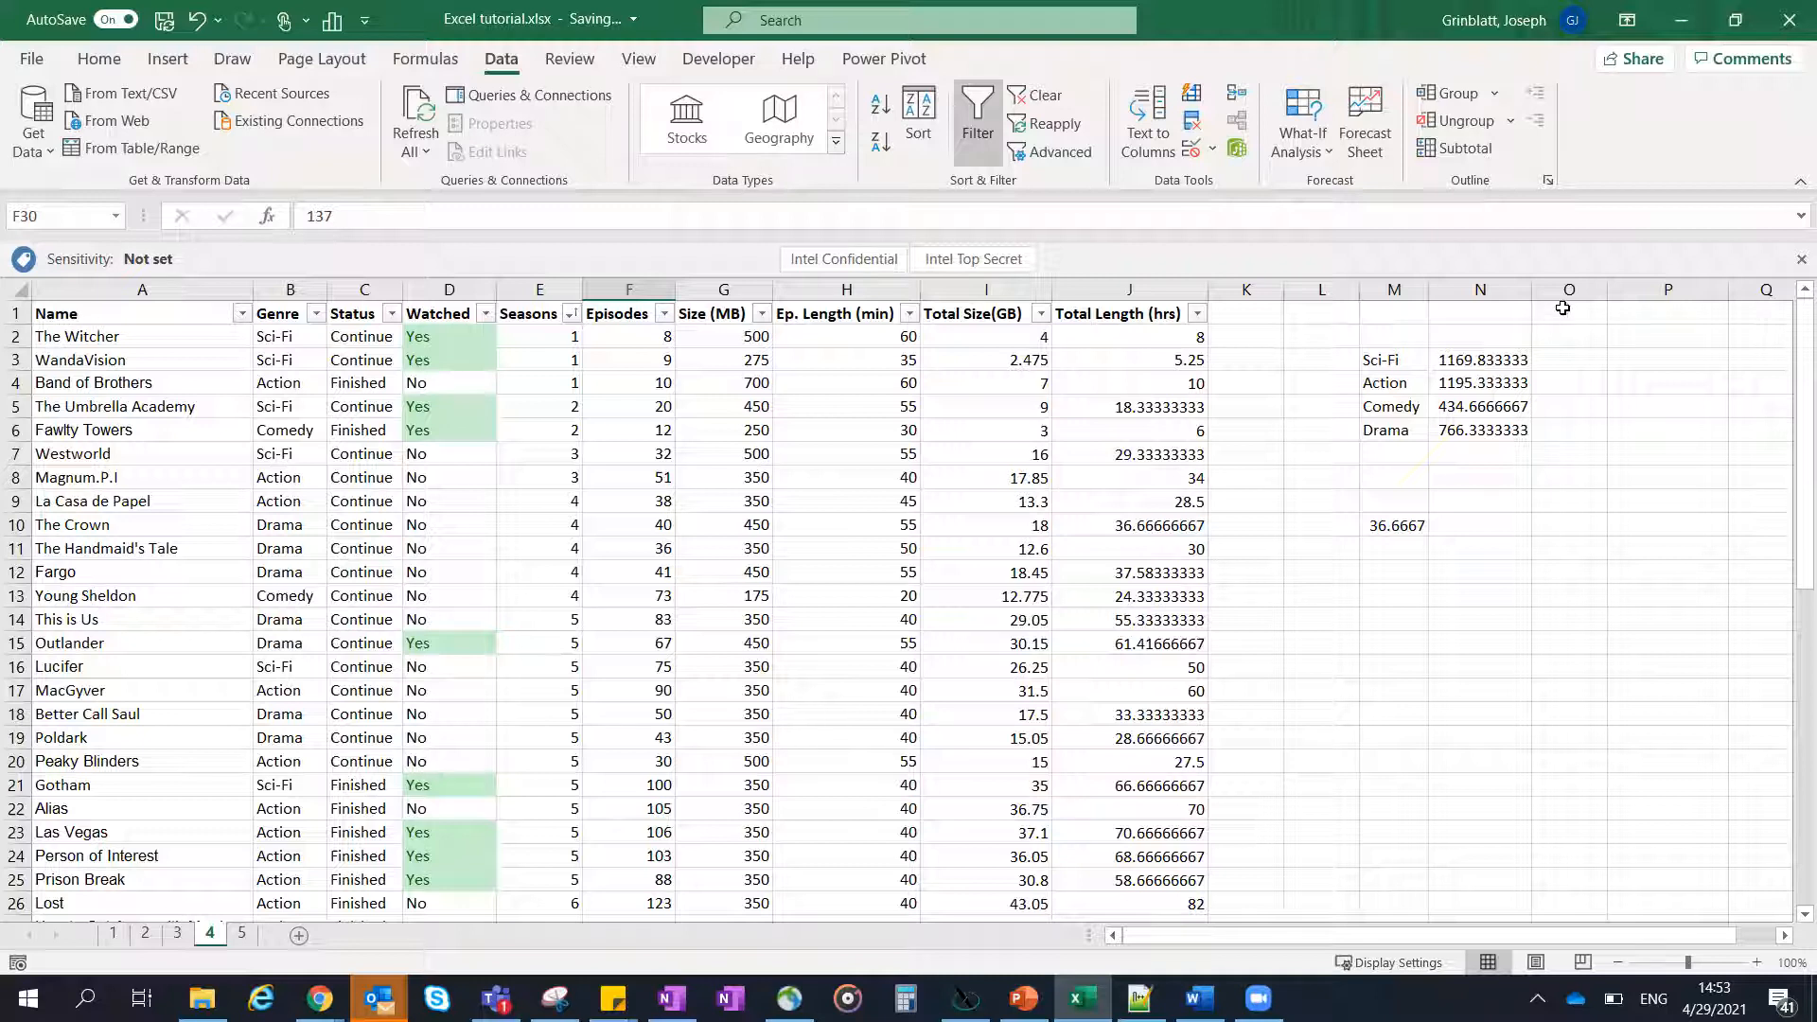
left_click_drag(52, 316, 1111, 314)
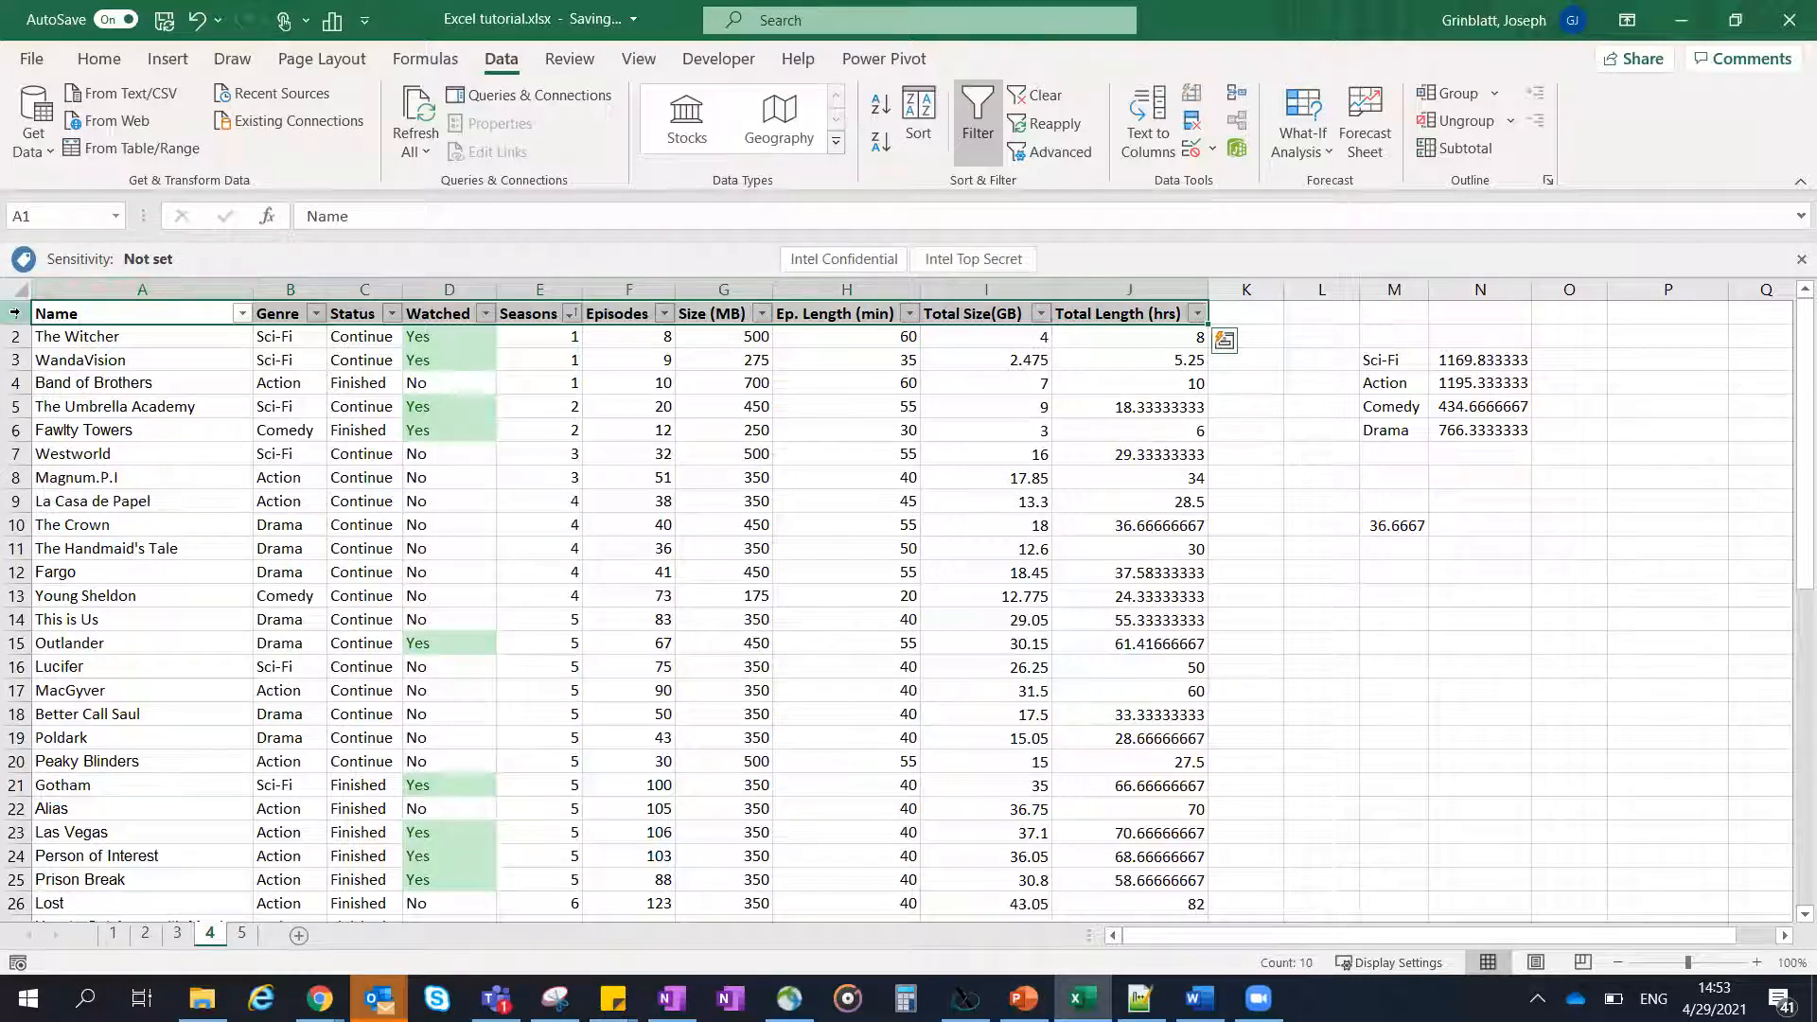
scroll(657, 396, "down", 2)
scroll(657, 396, "up", 2)
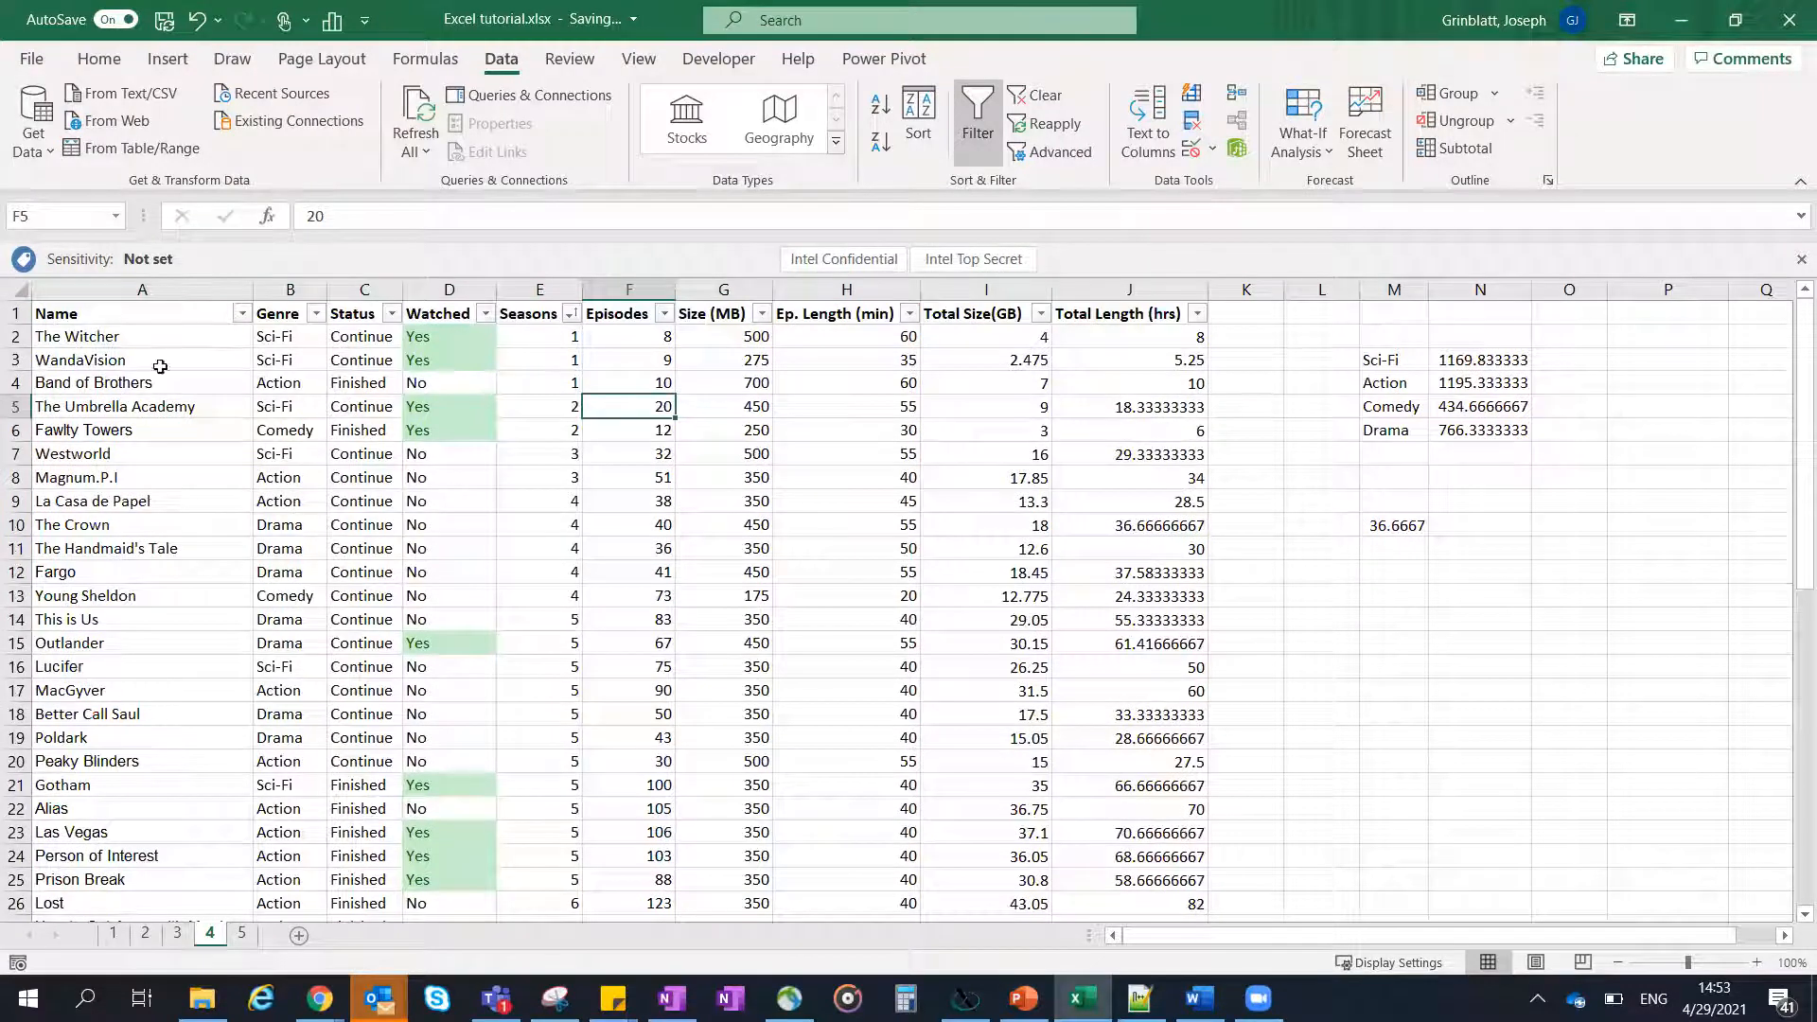
- Examine how the Name column behaves when moving across row 8 to the far columns and back
left_click(85, 358)
left_click(106, 290)
left_click(134, 428)
left_click(820, 472)
key("Right")
key("Right")
key("Right")
key("Right")
key("Right")
key("Right")
key("Right")
key("Right")
key("Right")
key("Right")
key("Right")
key("Right")
key("Right")
key("Right")
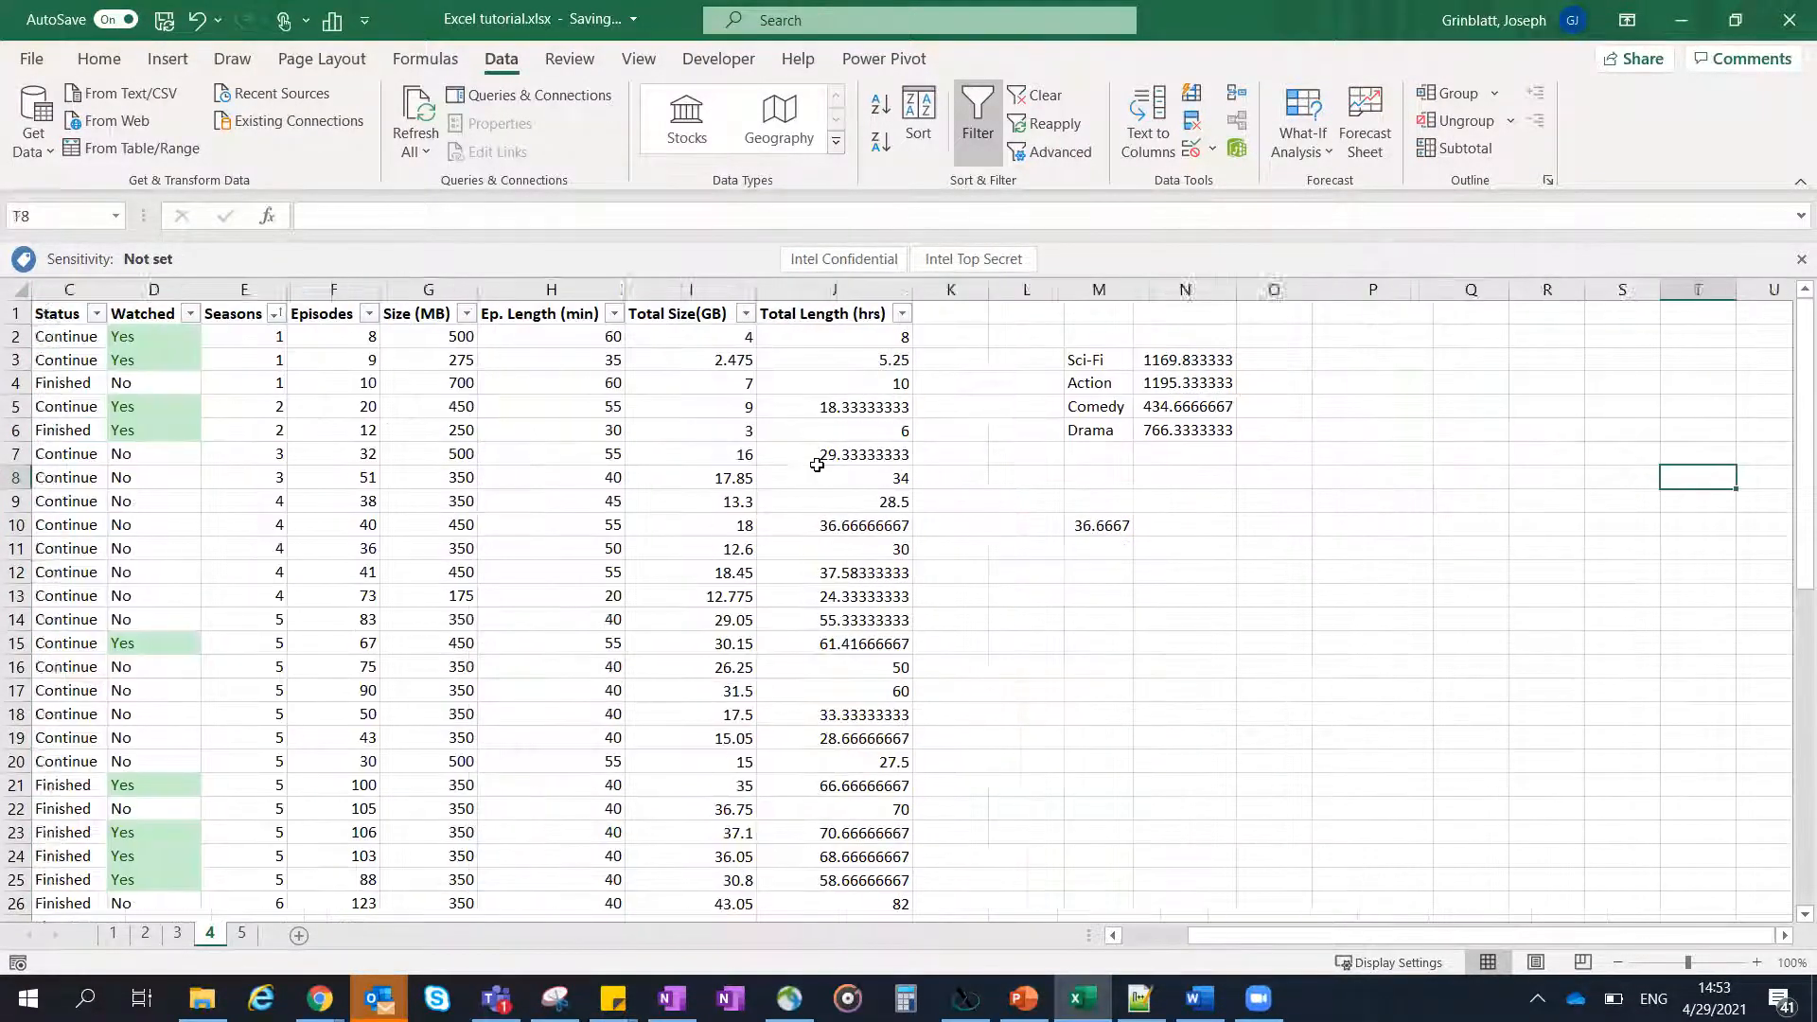
key("Left")
key("Left")
key("Left")
key("Left")
key("Left")
key("Left")
key("Left")
key("Left")
key("Left")
key("Left")
key("Left")
key("Left")
key("Left")
key("Left")
key("Left")
key("Left")
key("Left")
key("Left")
key("Left")
key("Left")
key("Left")
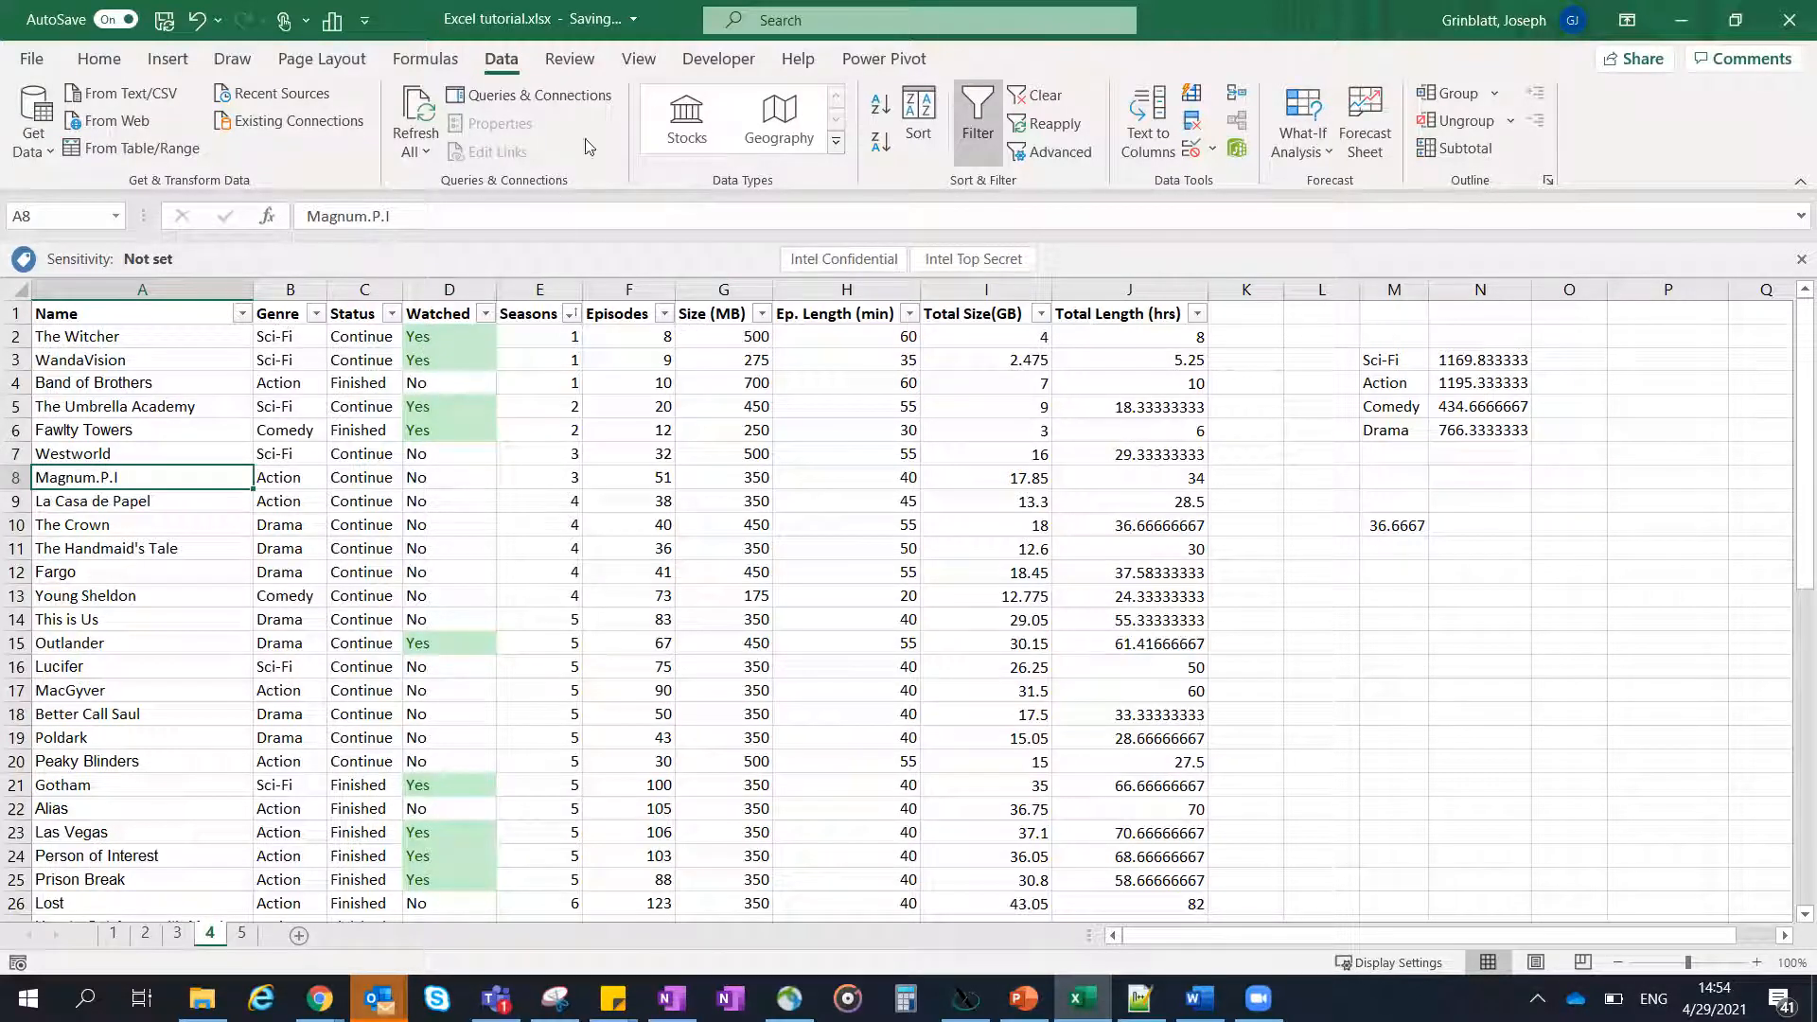
- Freeze the panes at B2 so the header row and the Name column are both locked
left_click(639, 62)
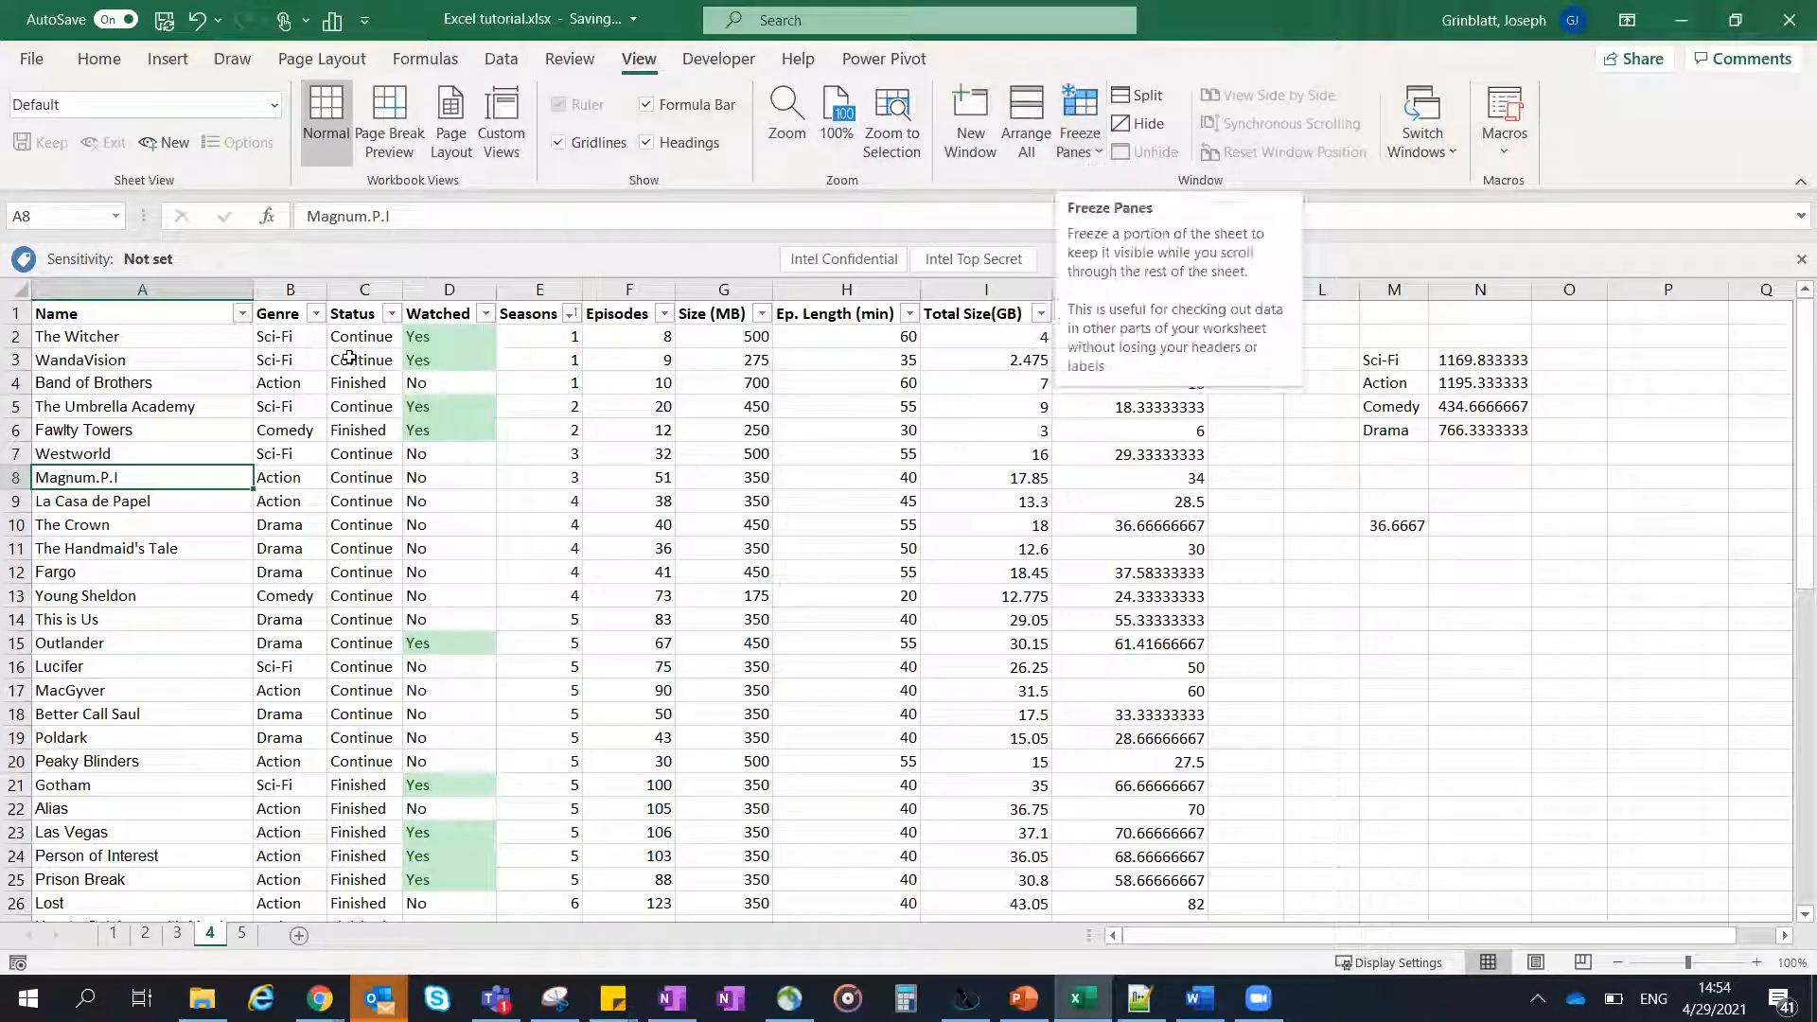
left_click(294, 337)
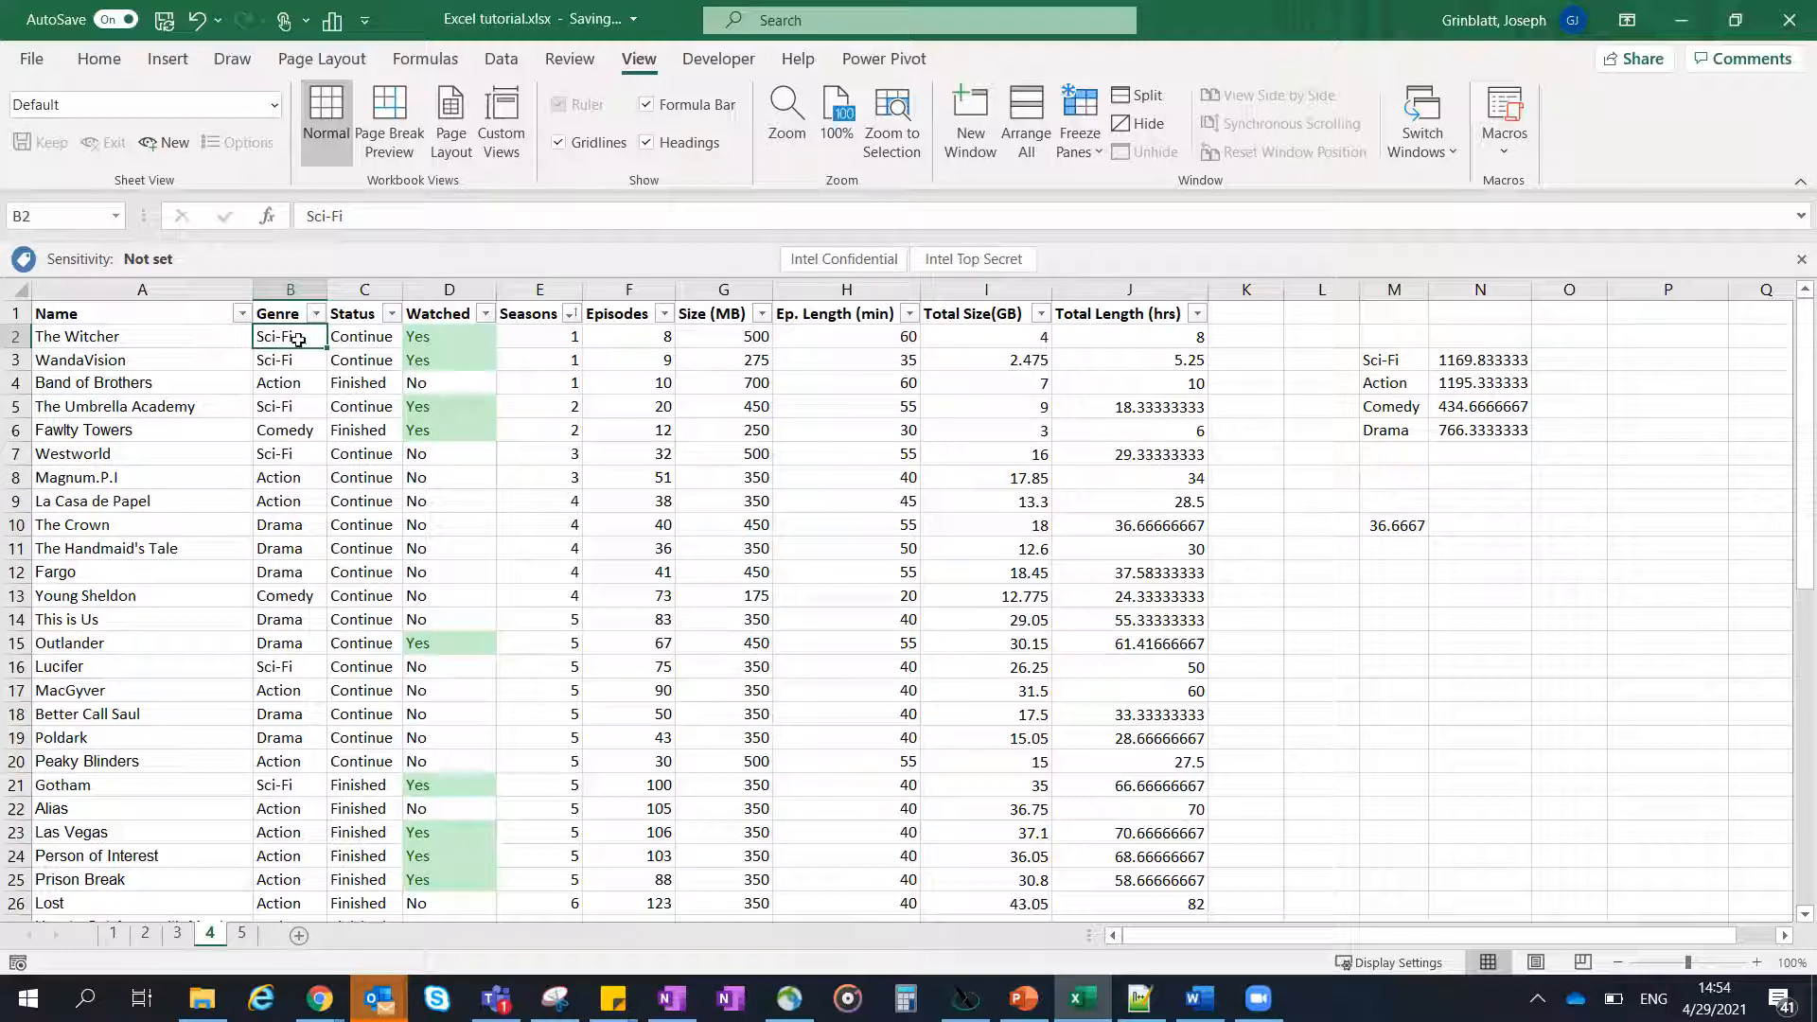
left_click(1080, 132)
left_click(1135, 202)
left_click(625, 428)
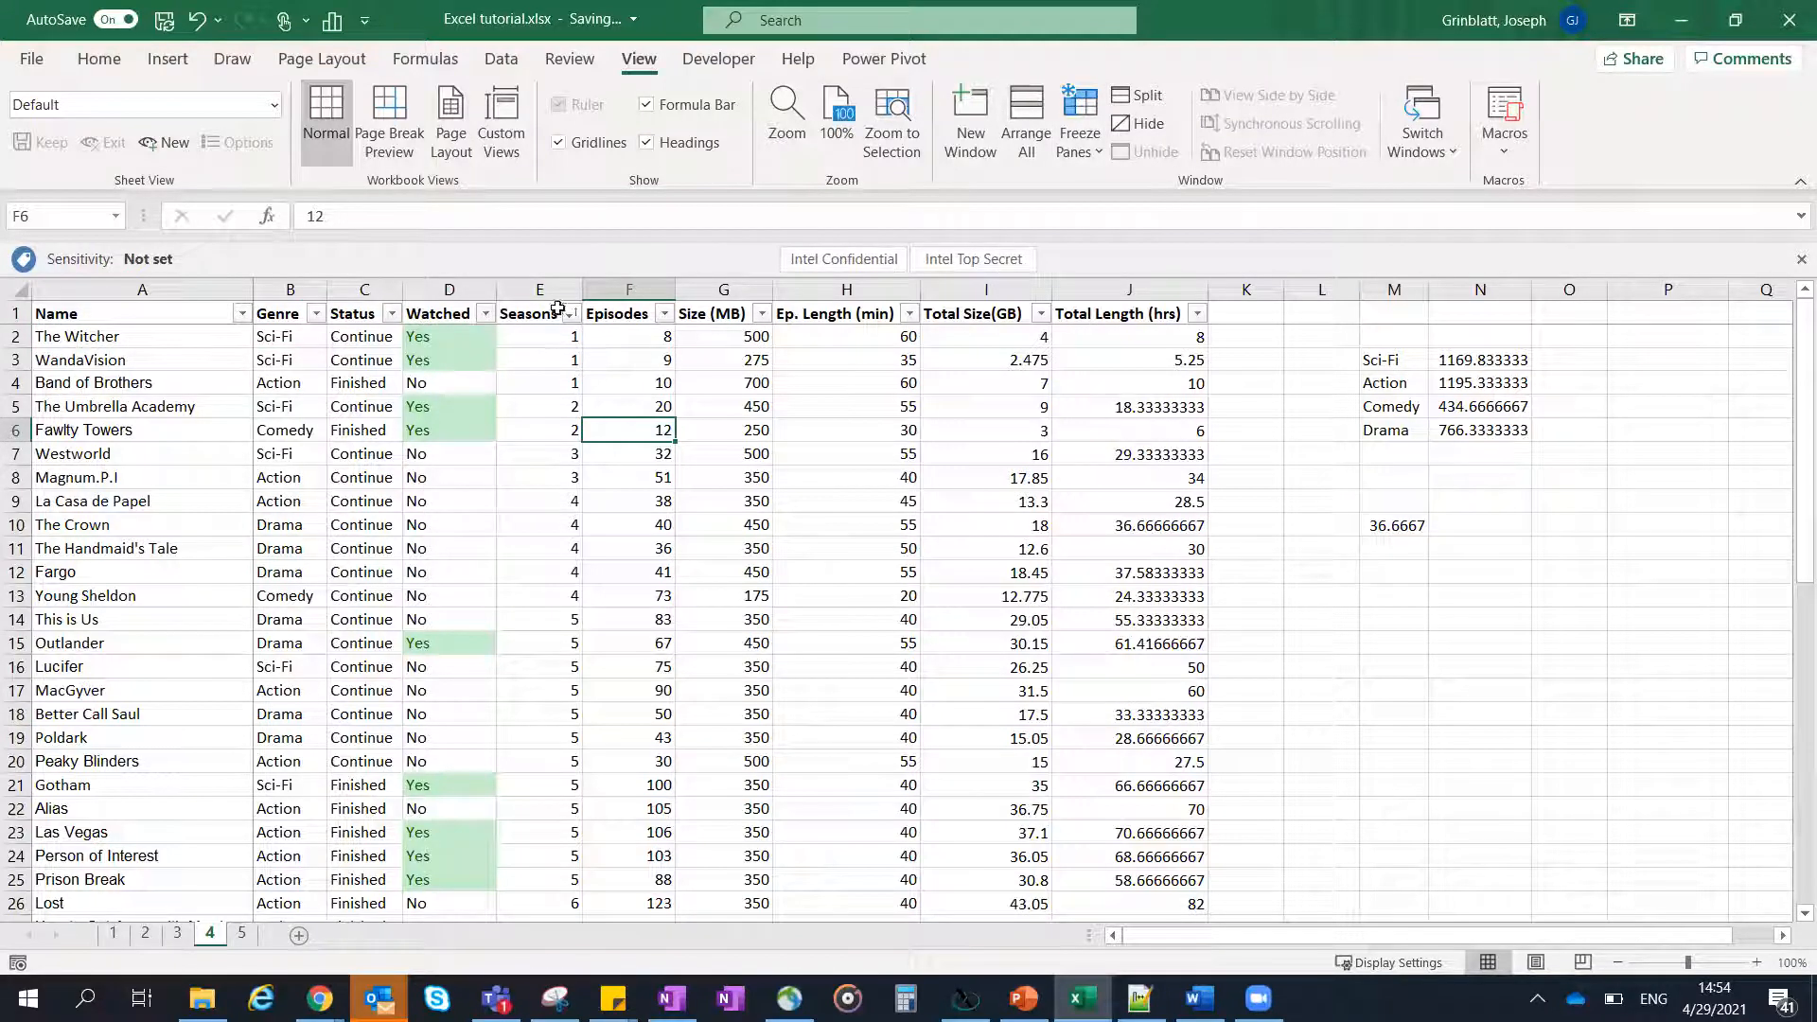
- Check the frozen header row against shows further down the list, around Brooklyn Nine-Nine in row 29
left_click(937, 405)
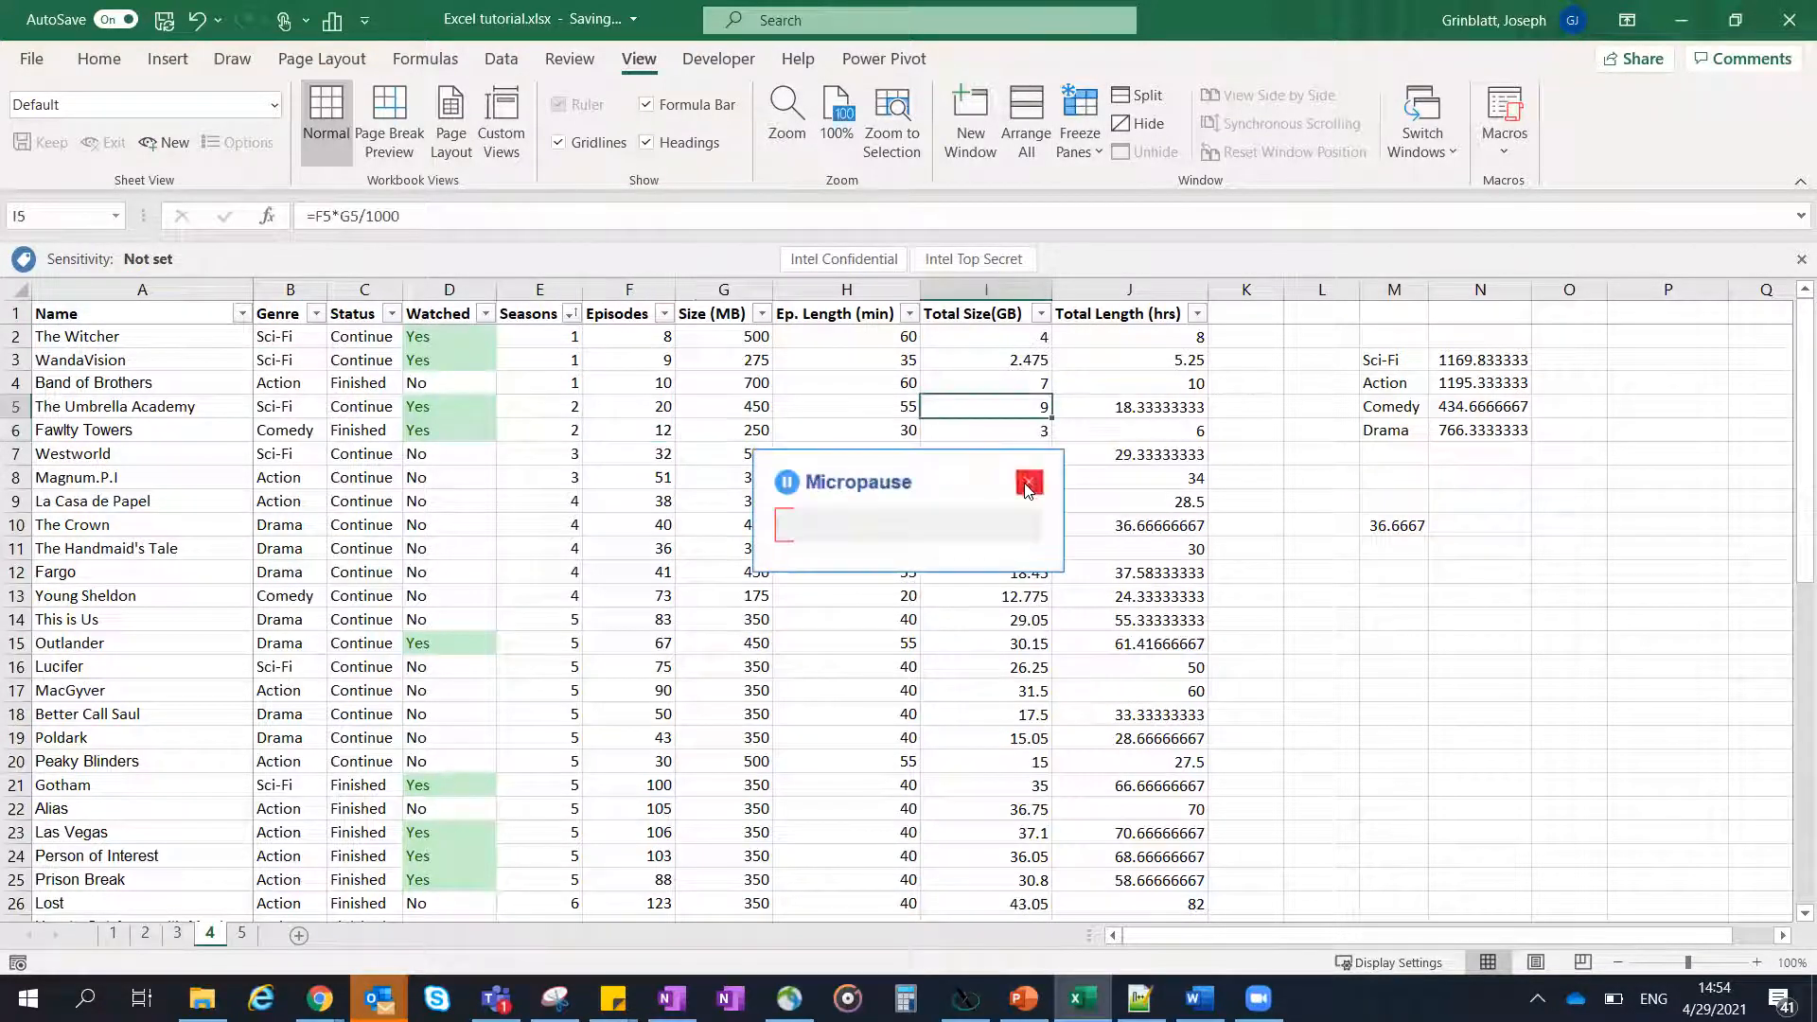
left_click(978, 389)
left_click(896, 386)
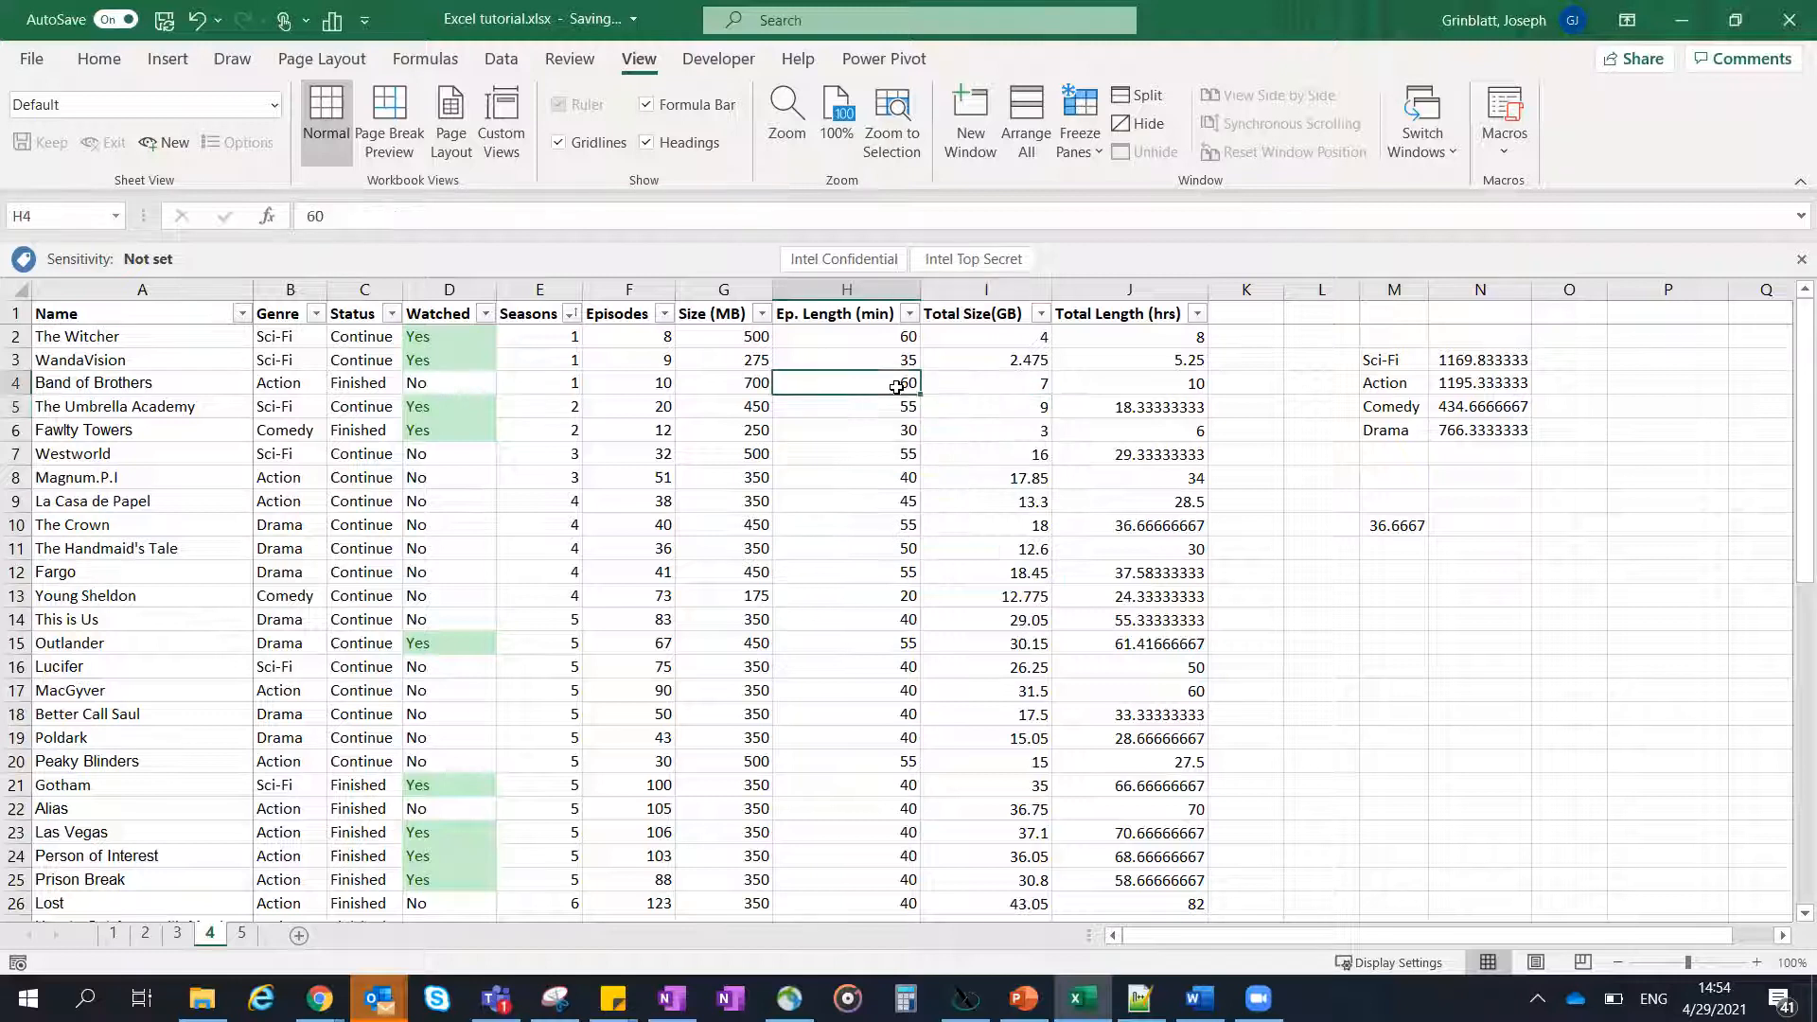
scroll(984, 378, "down", 15)
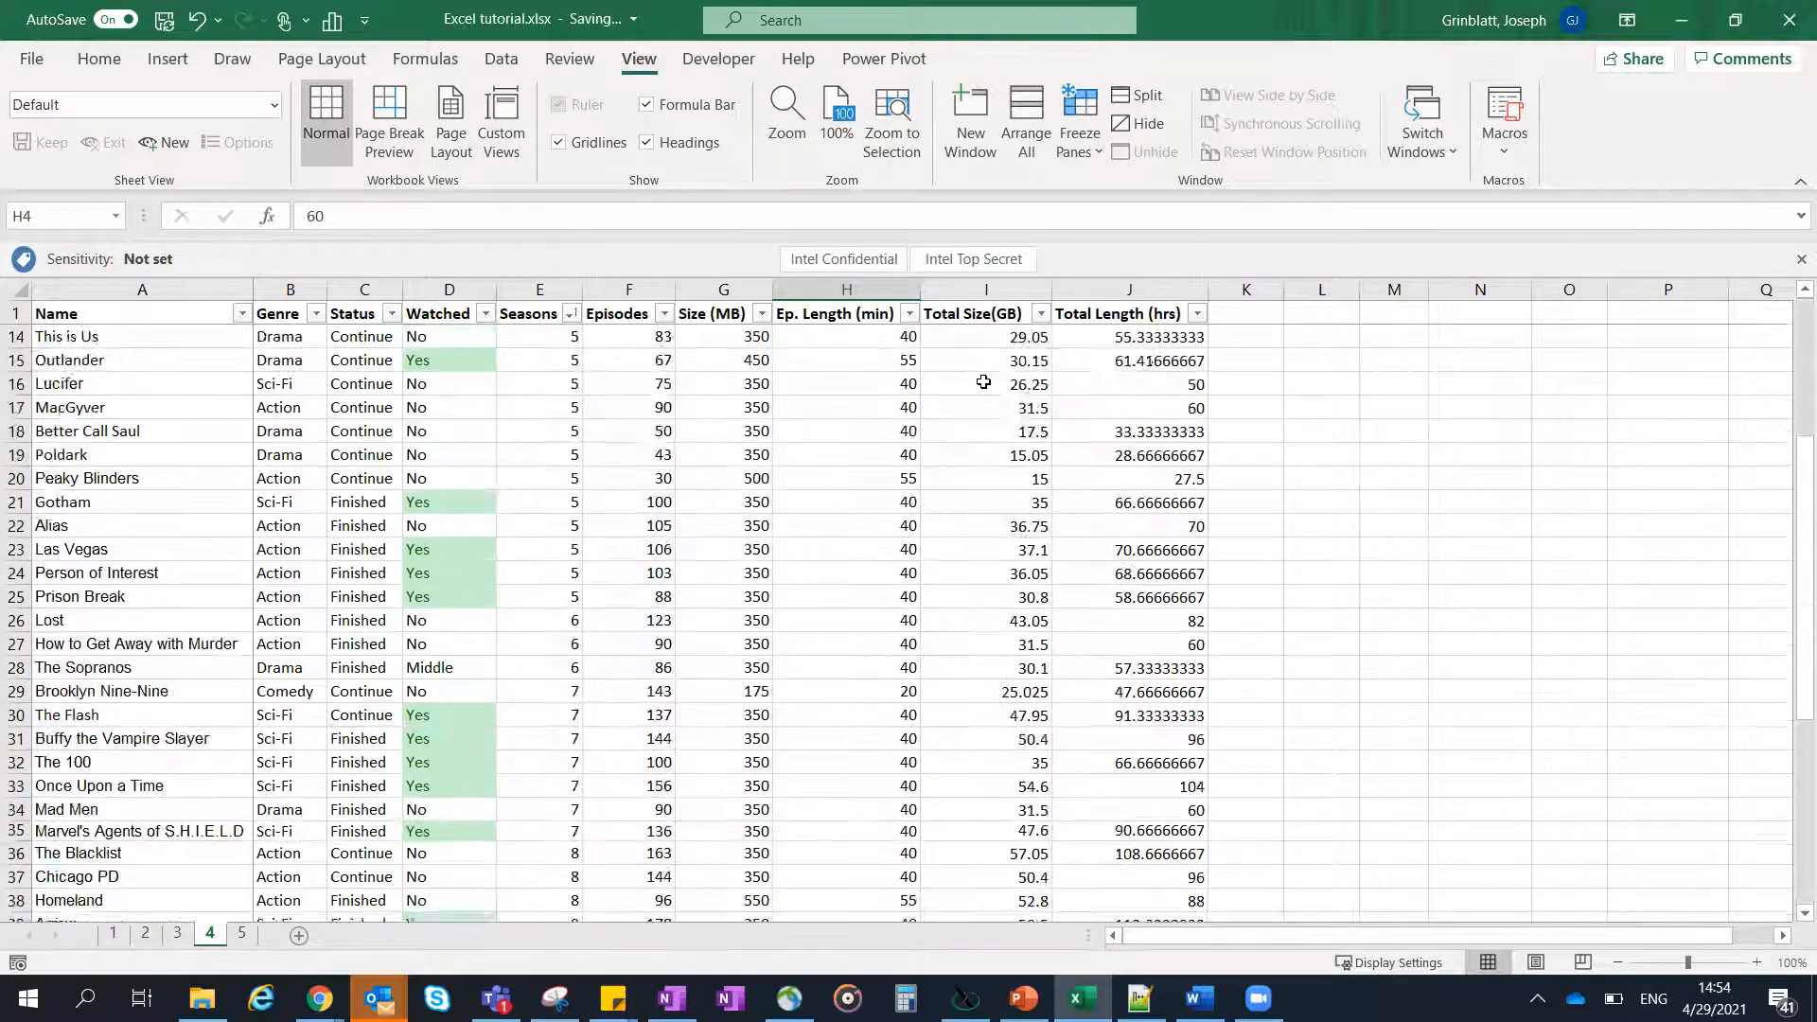
scroll(986, 392, "up", 7)
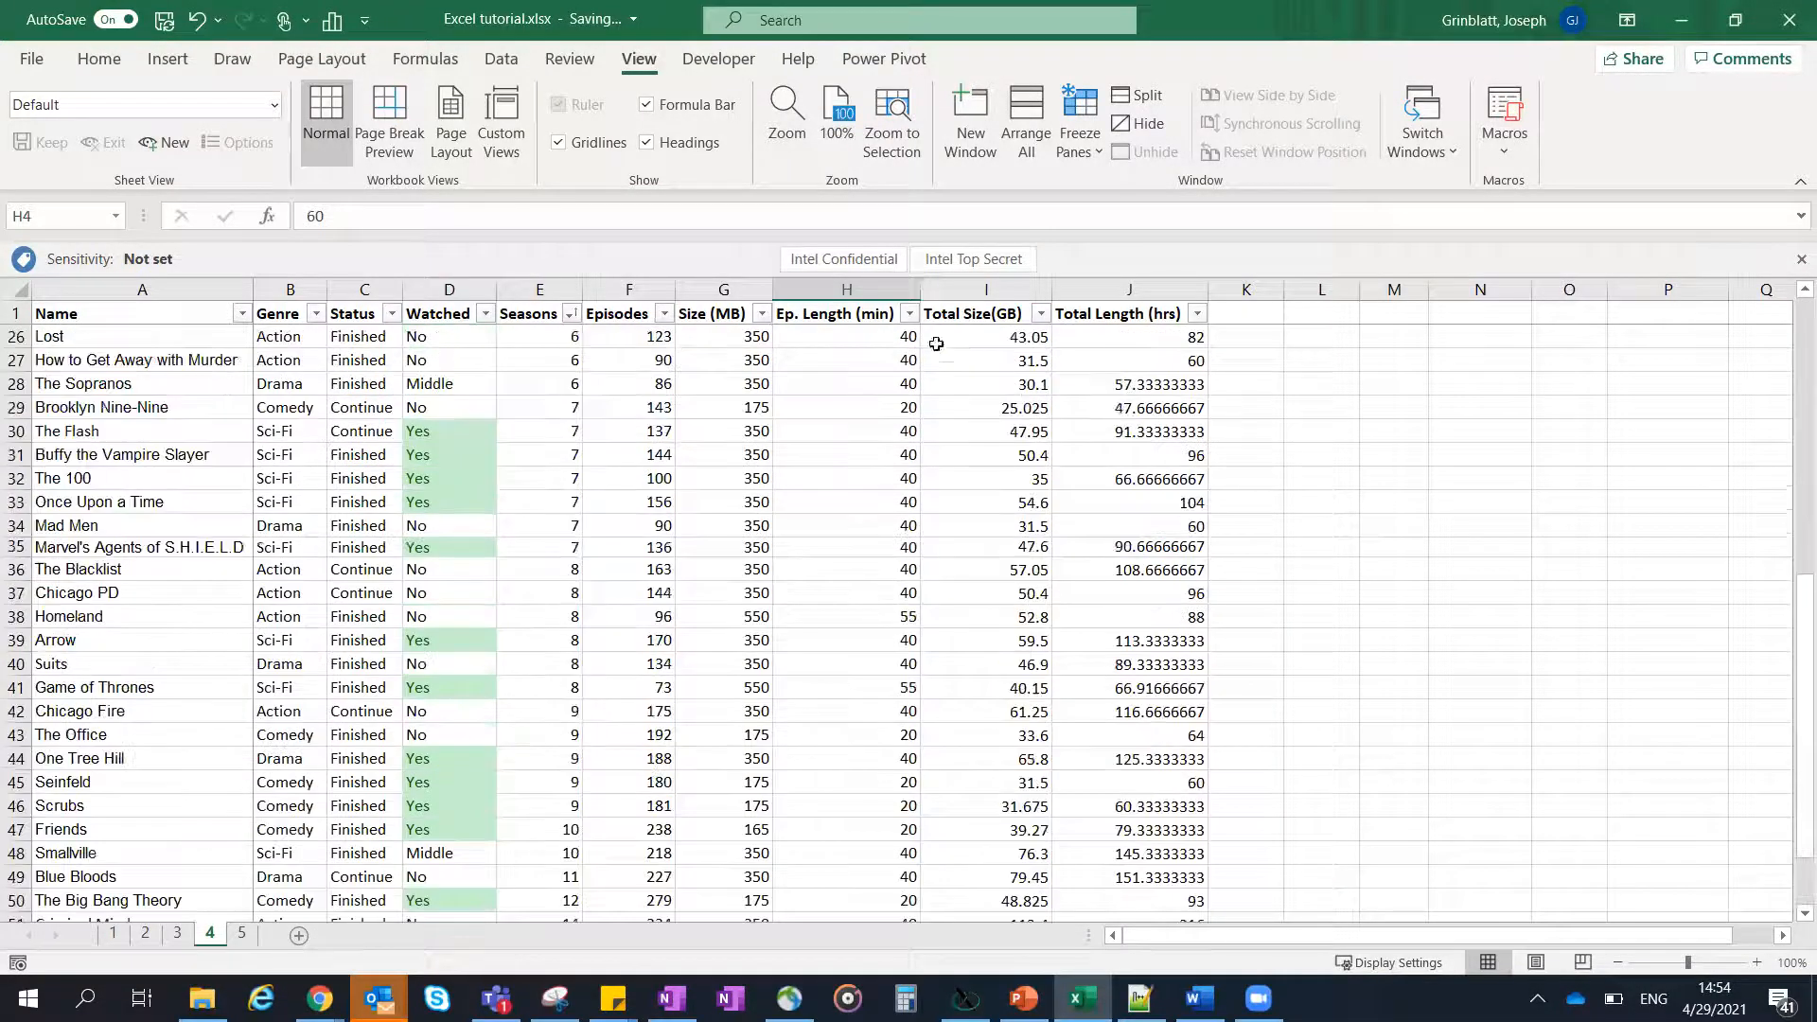
left_click(693, 406)
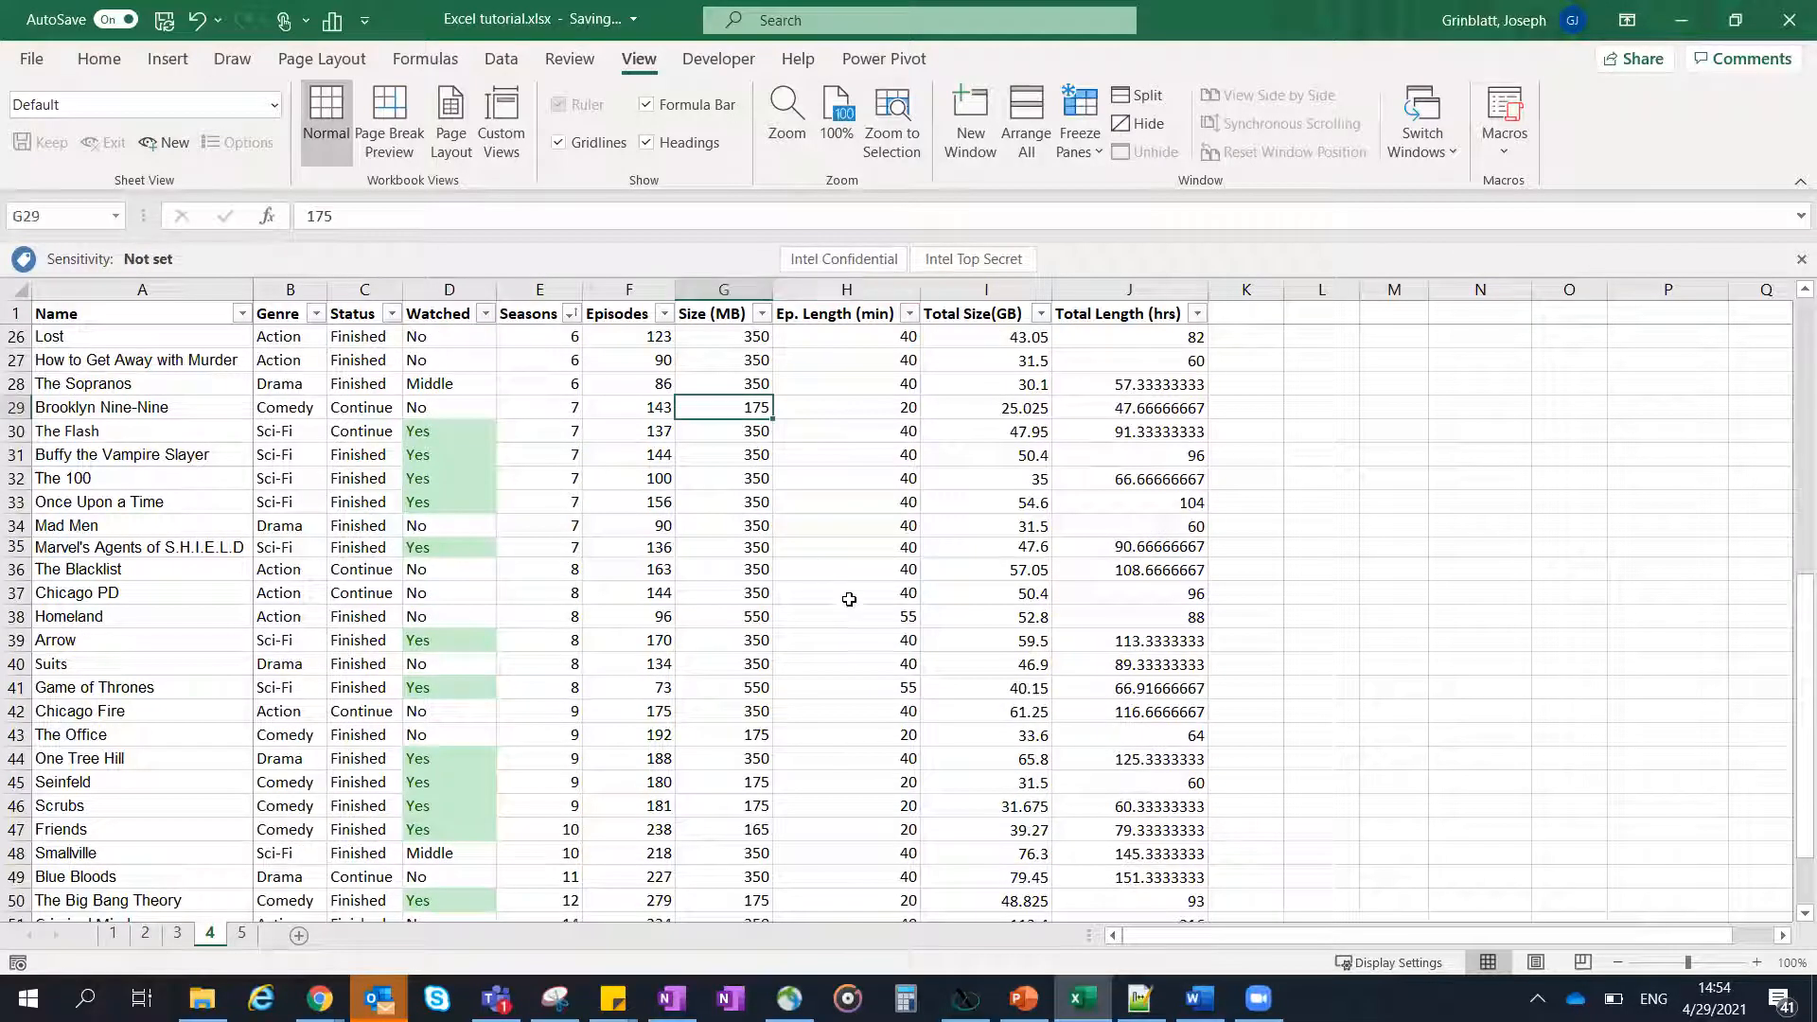
- Check the frozen Name column while moving across row 29 to column T and back, and return to the list's first rows
key("Right")
key("Right")
key("Right")
key("Right")
key("Right")
key("Right")
key("Right")
key("Right")
key("Right")
key("Right")
key("Right")
key("Right")
key("Right")
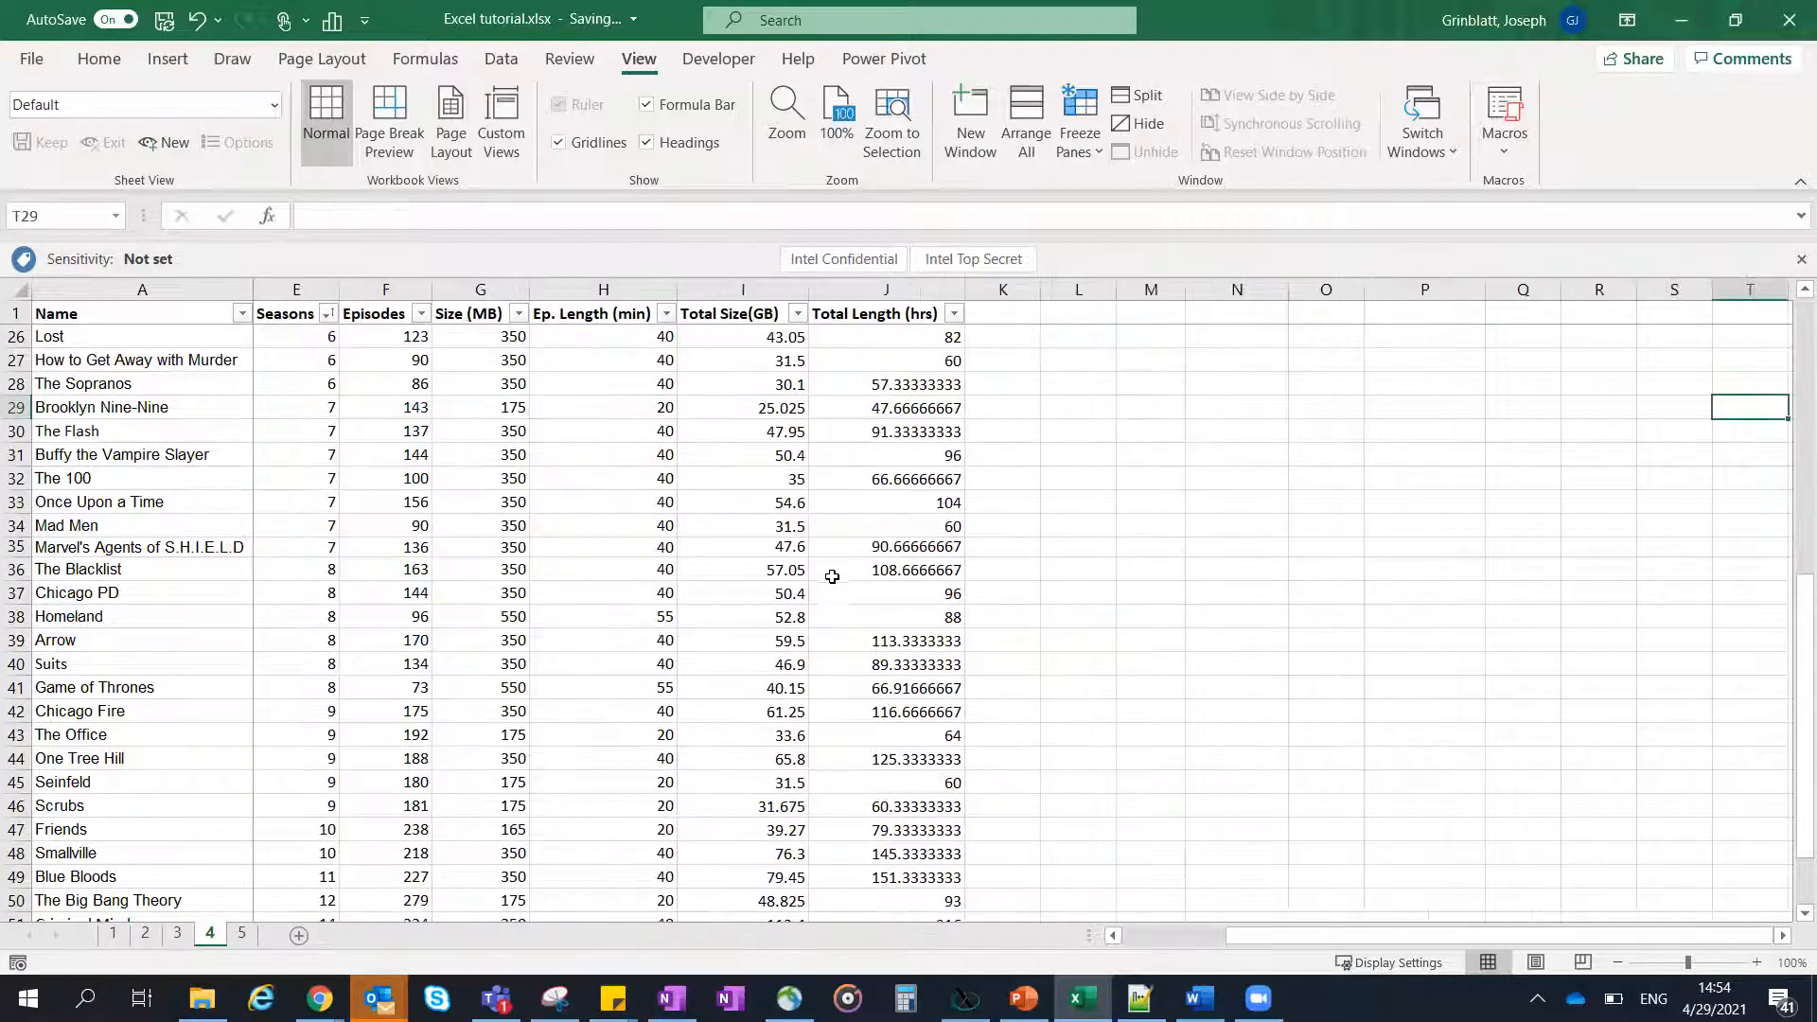
key("Left")
key("Left")
key("Left")
key("Left")
key("Left")
key("Left")
key("Left")
key("Left")
key("Left")
key("Left")
key("Left")
key("Left")
key("Left")
key("Left")
key("Left")
key("Left")
key("Left")
key("Left")
key("Left")
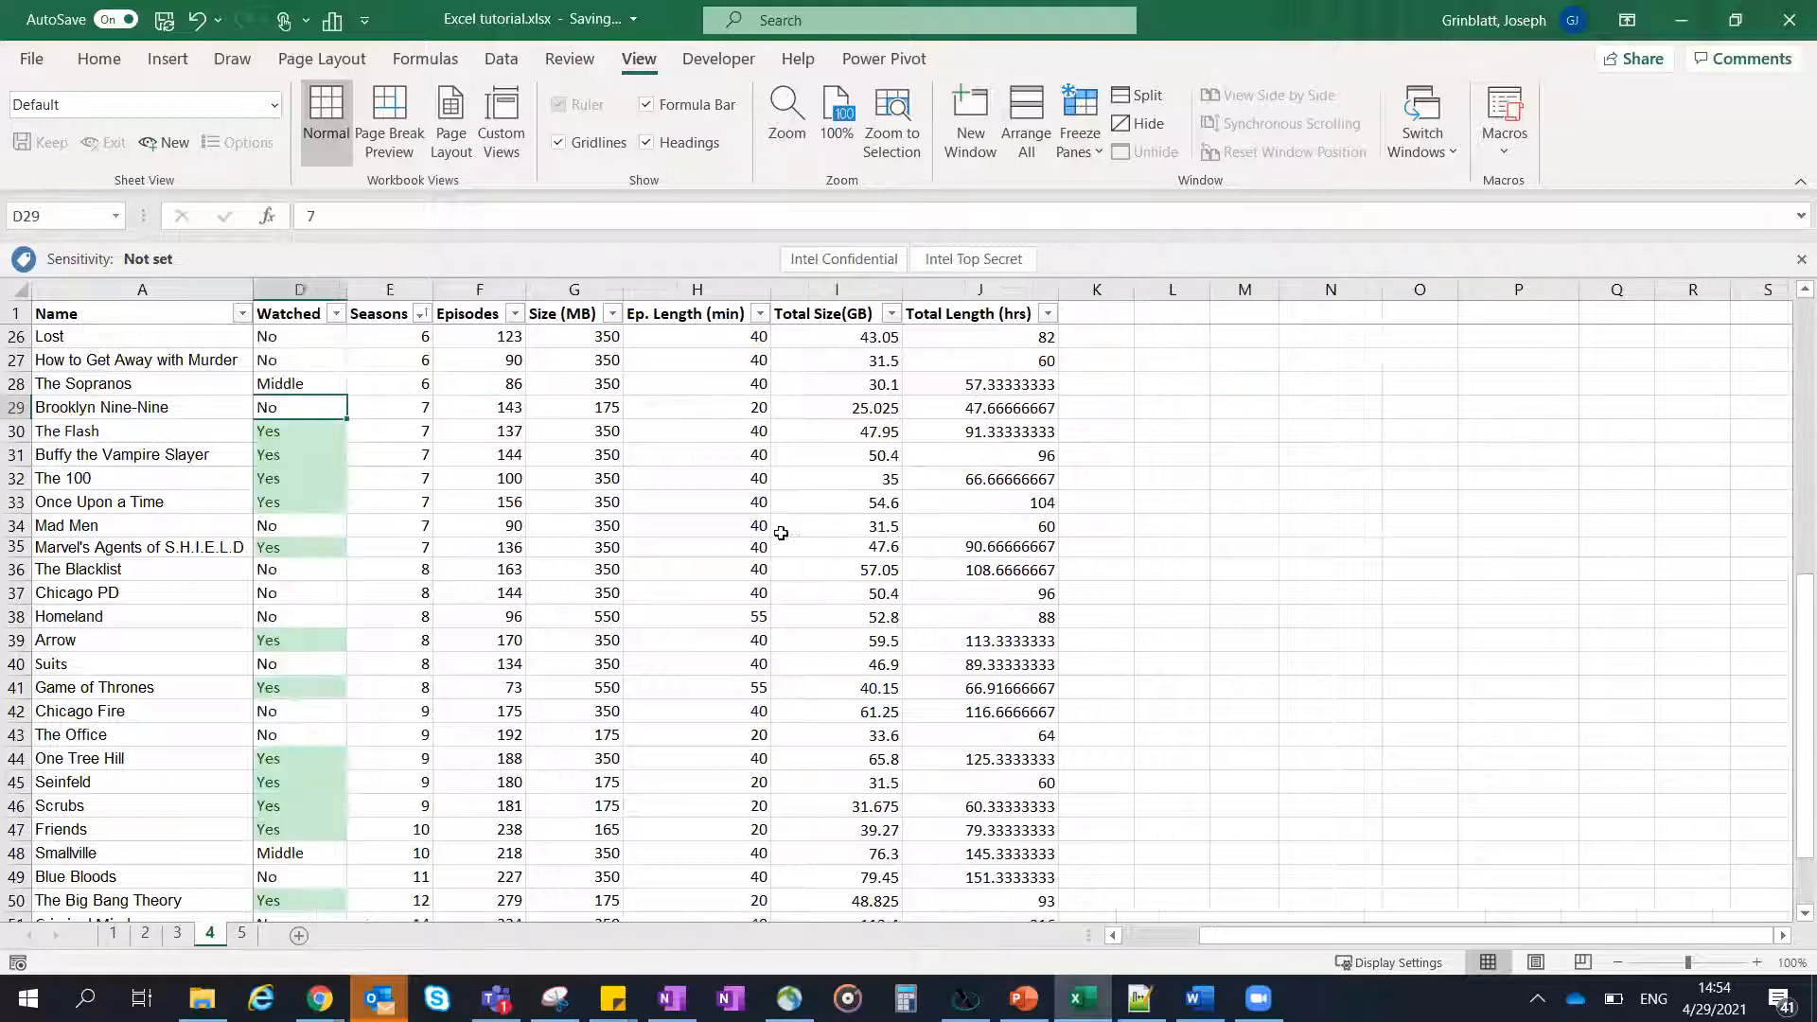
left_click(710, 459)
scroll(728, 435, "up", 8)
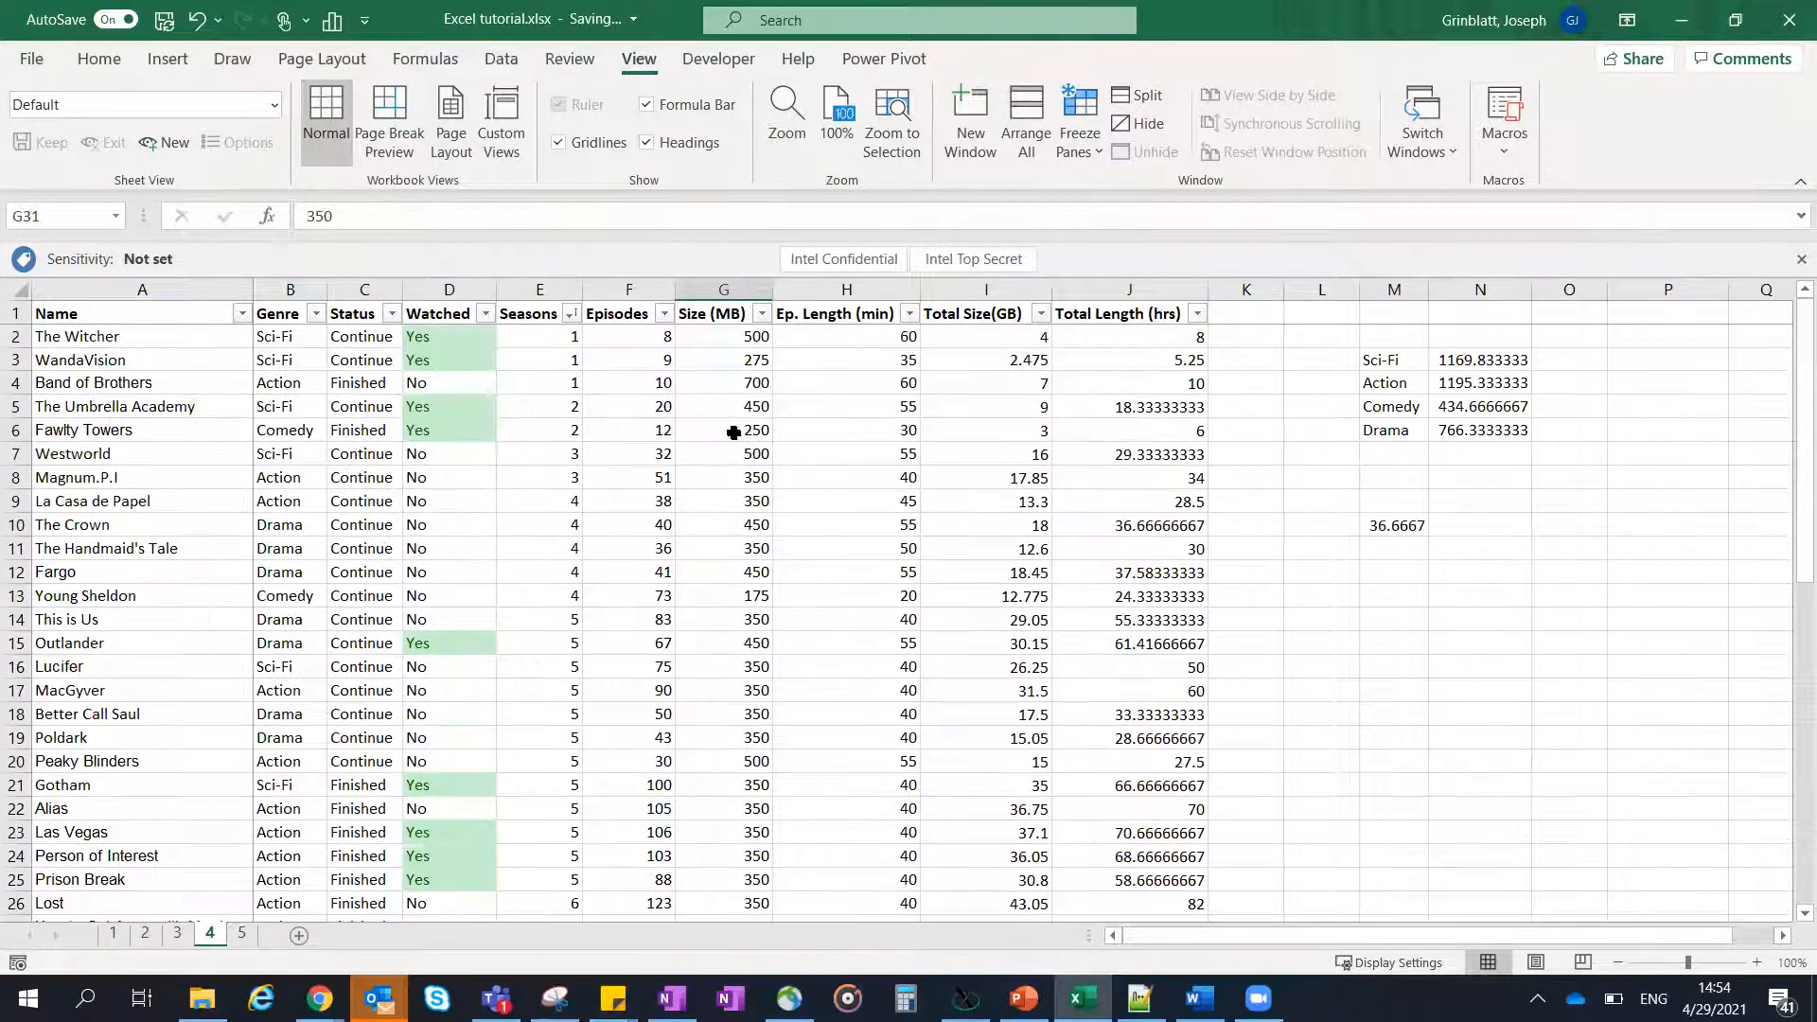
left_click(641, 399)
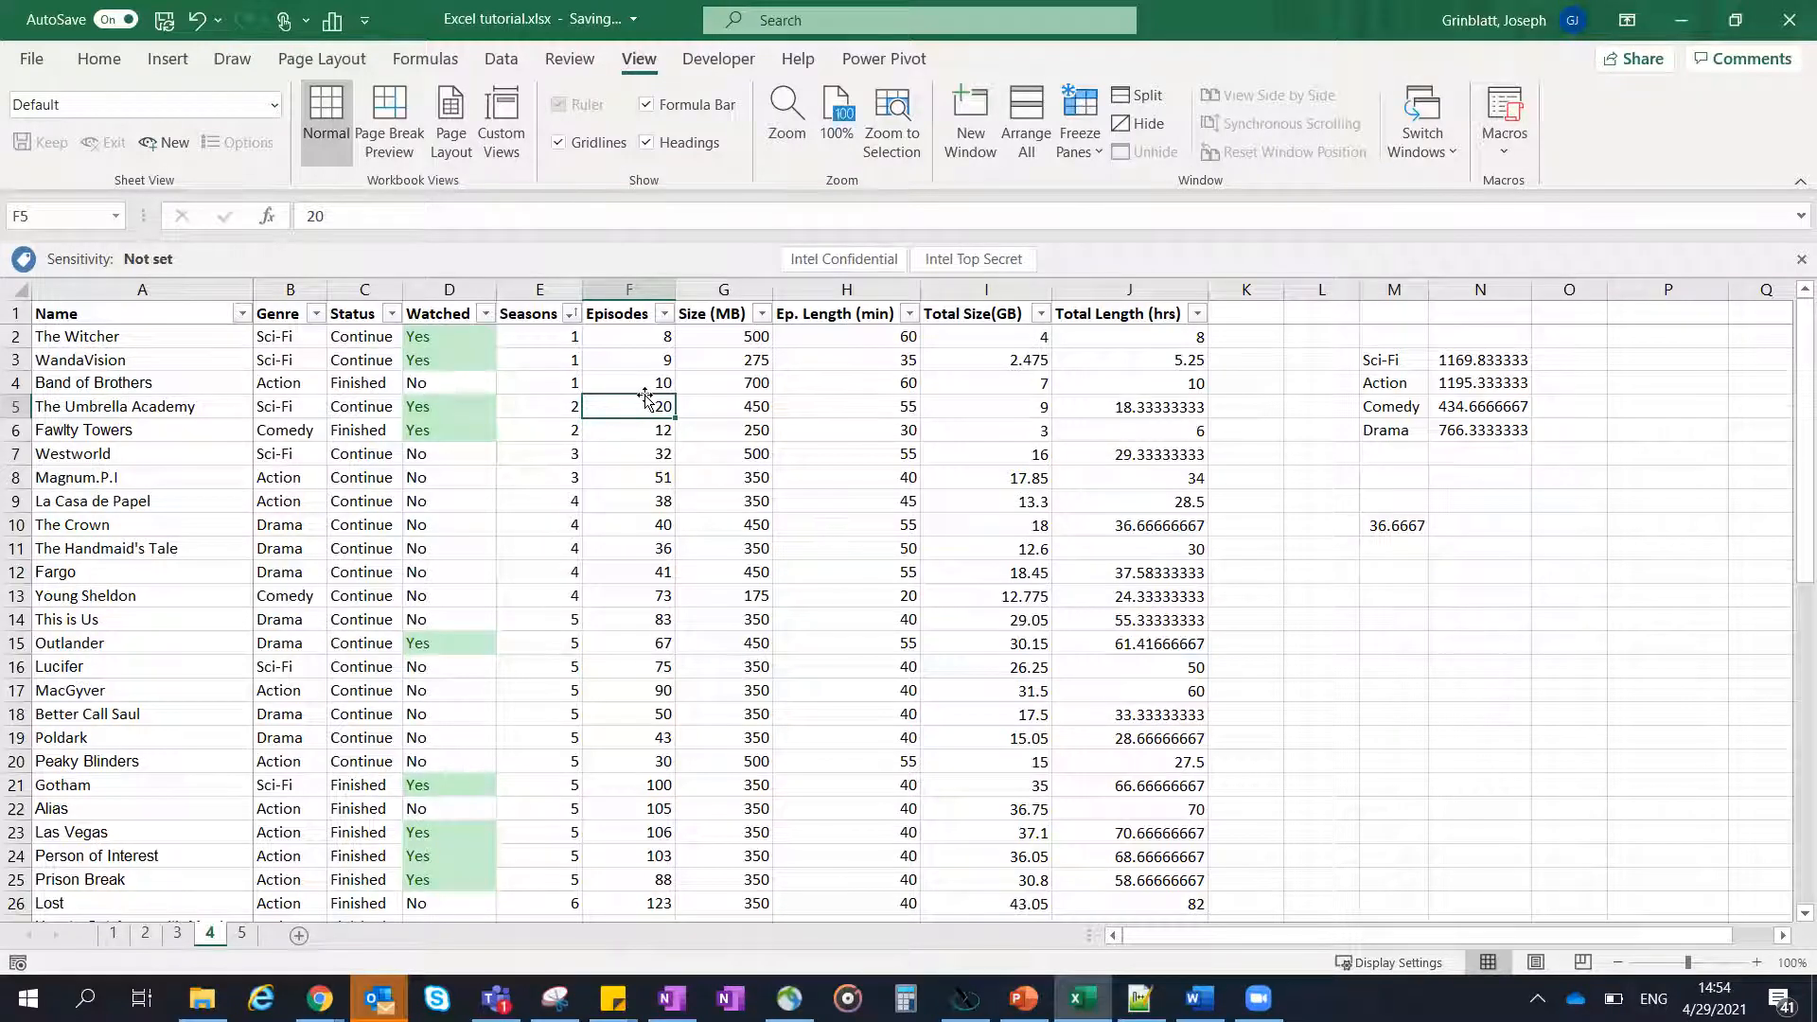
- With B2 selected, review the Freeze Panes options for unfreezing, the top row and the first column without applying any
left_click(297, 343)
left_click(1094, 134)
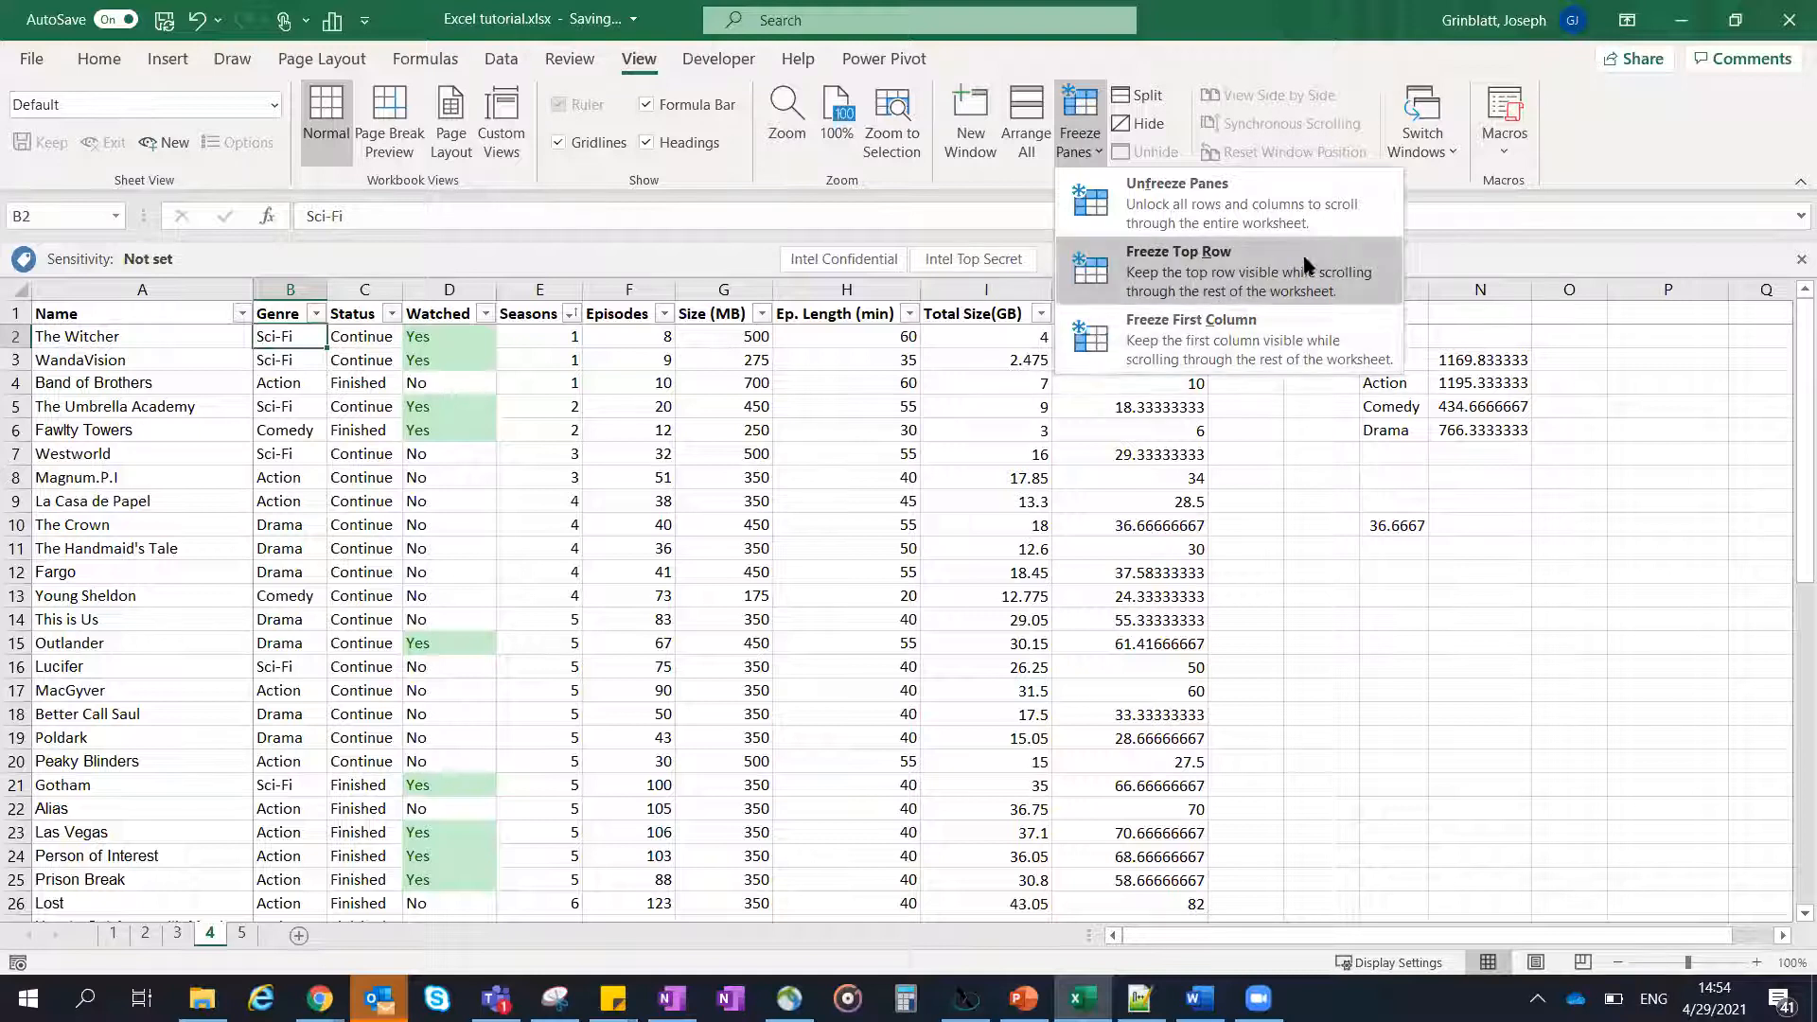
key("Escape")
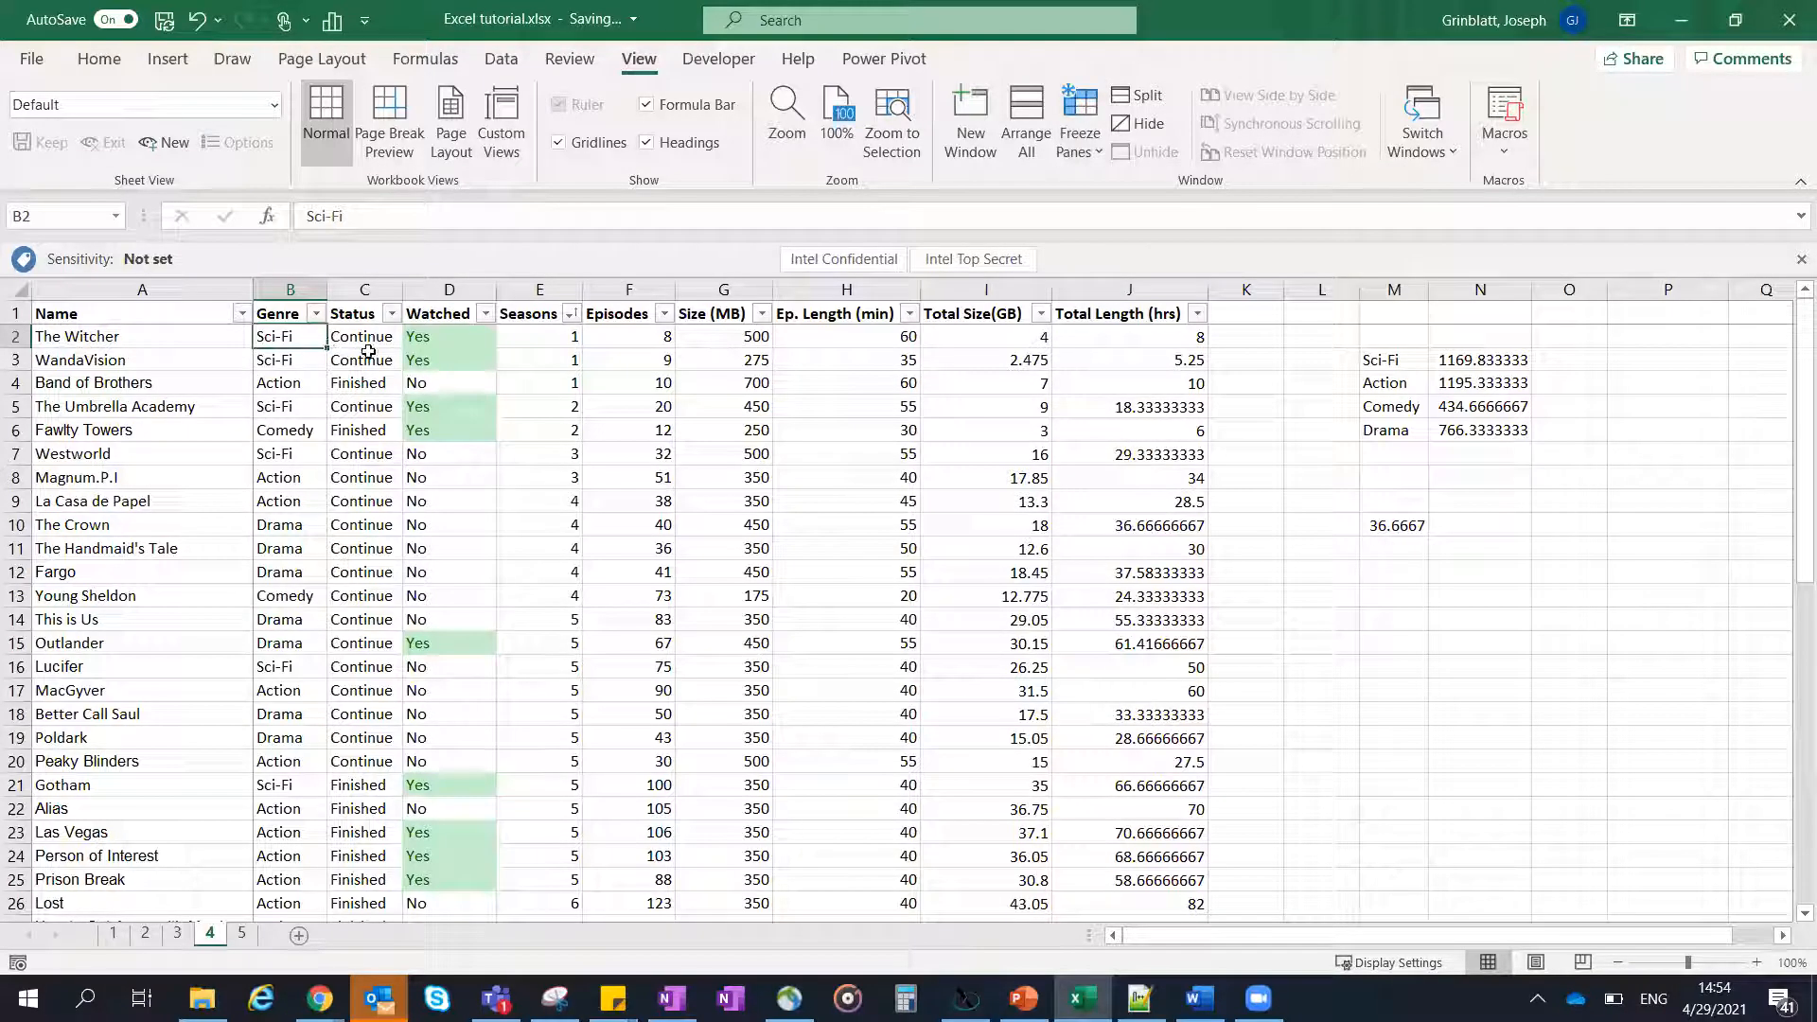
left_click(775, 347)
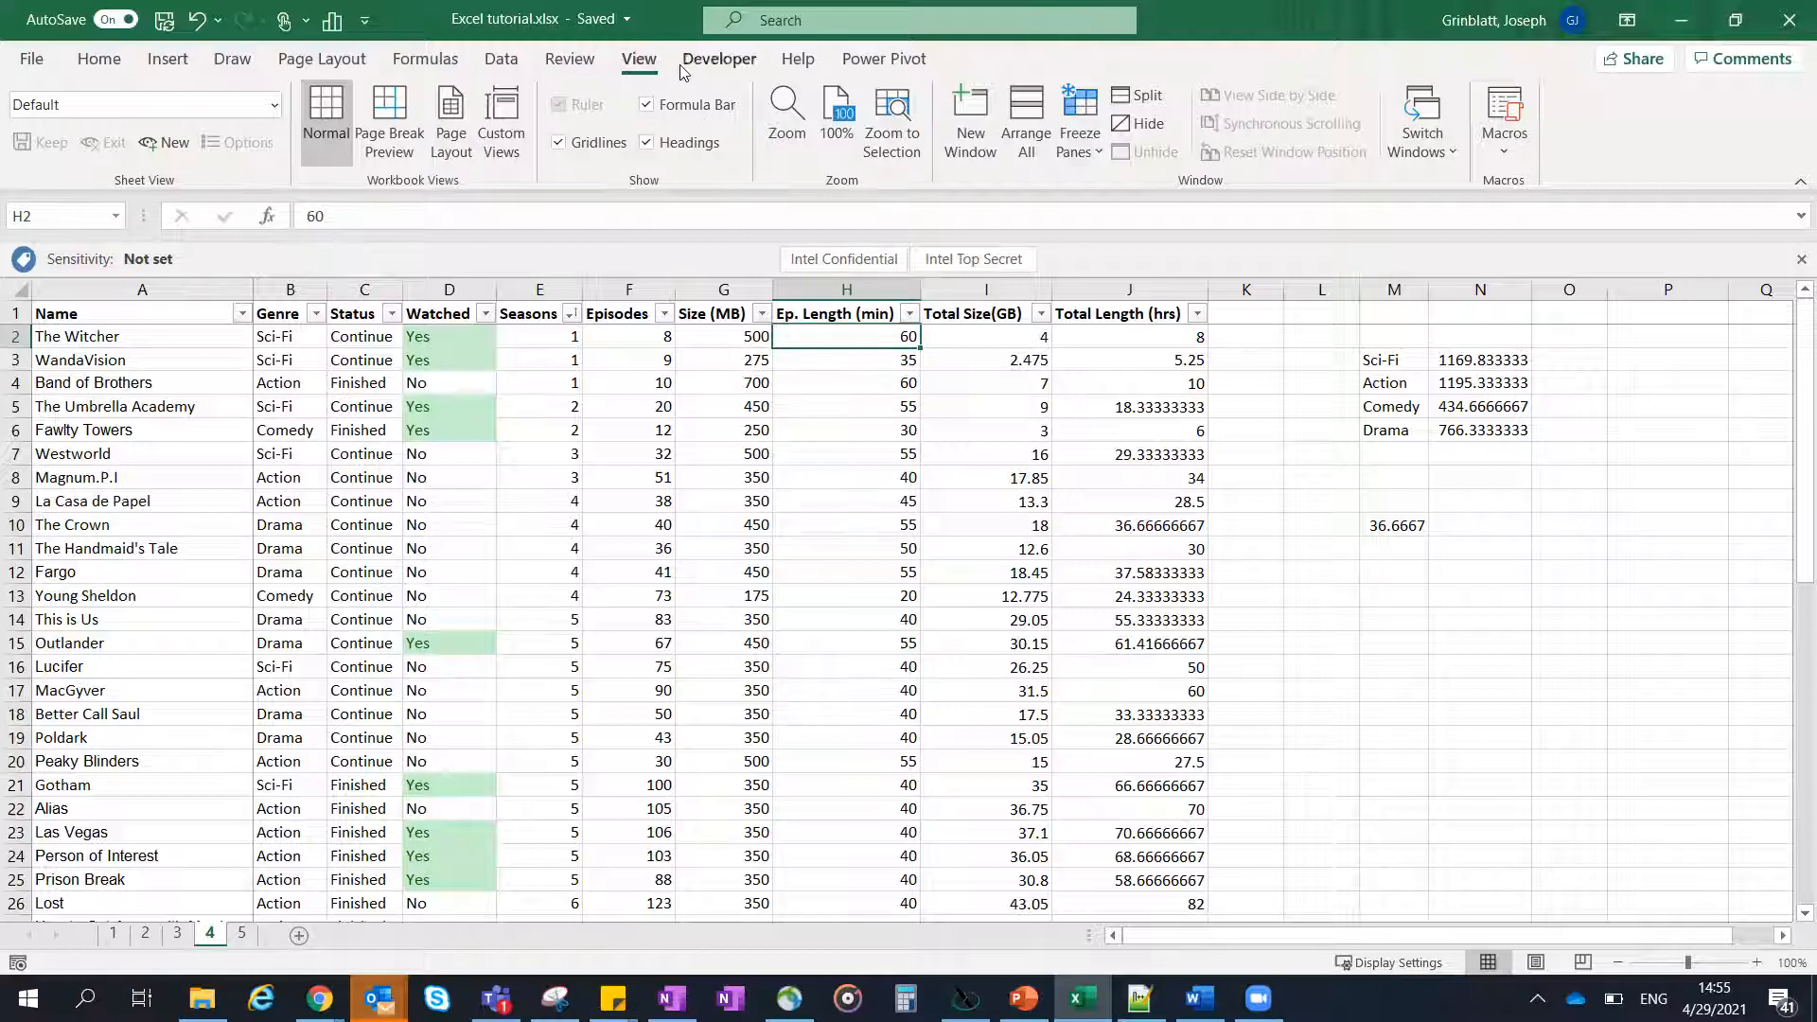
- Protect sheet 4 with a password, entering and confirming it and allowing only the selection of locked and unlocked cells
left_click(549, 59)
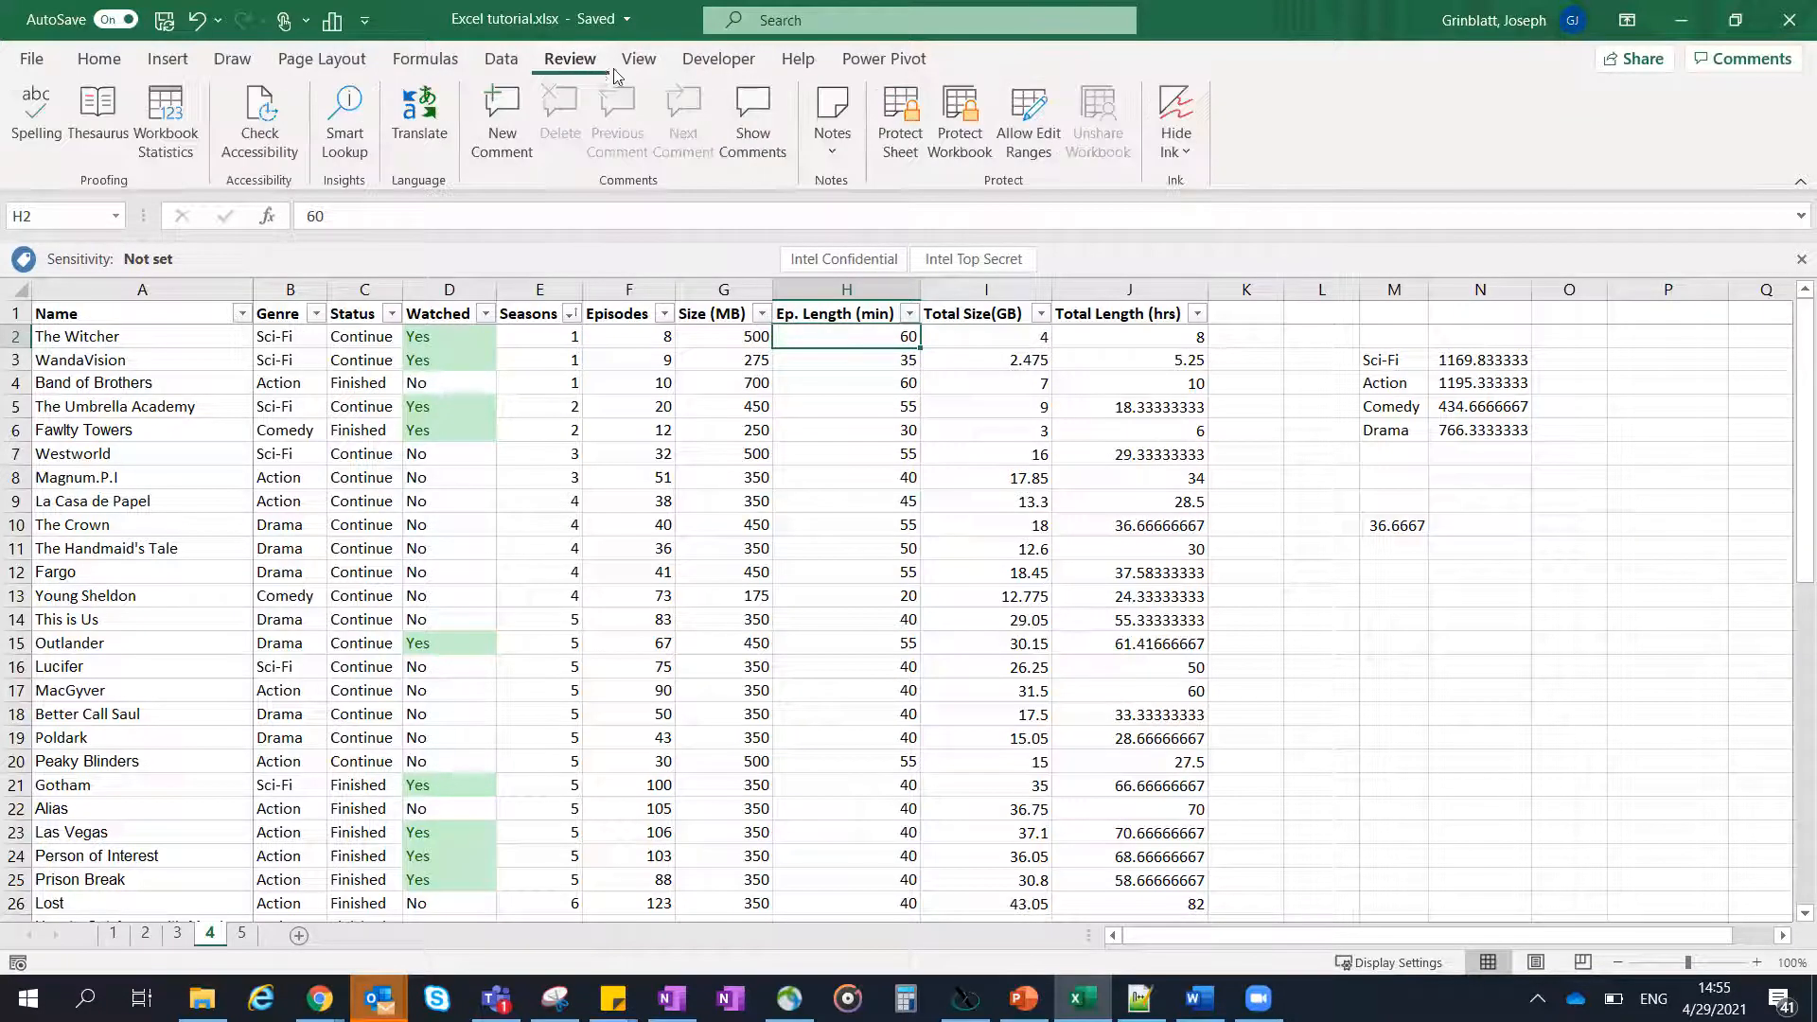
left_click(900, 119)
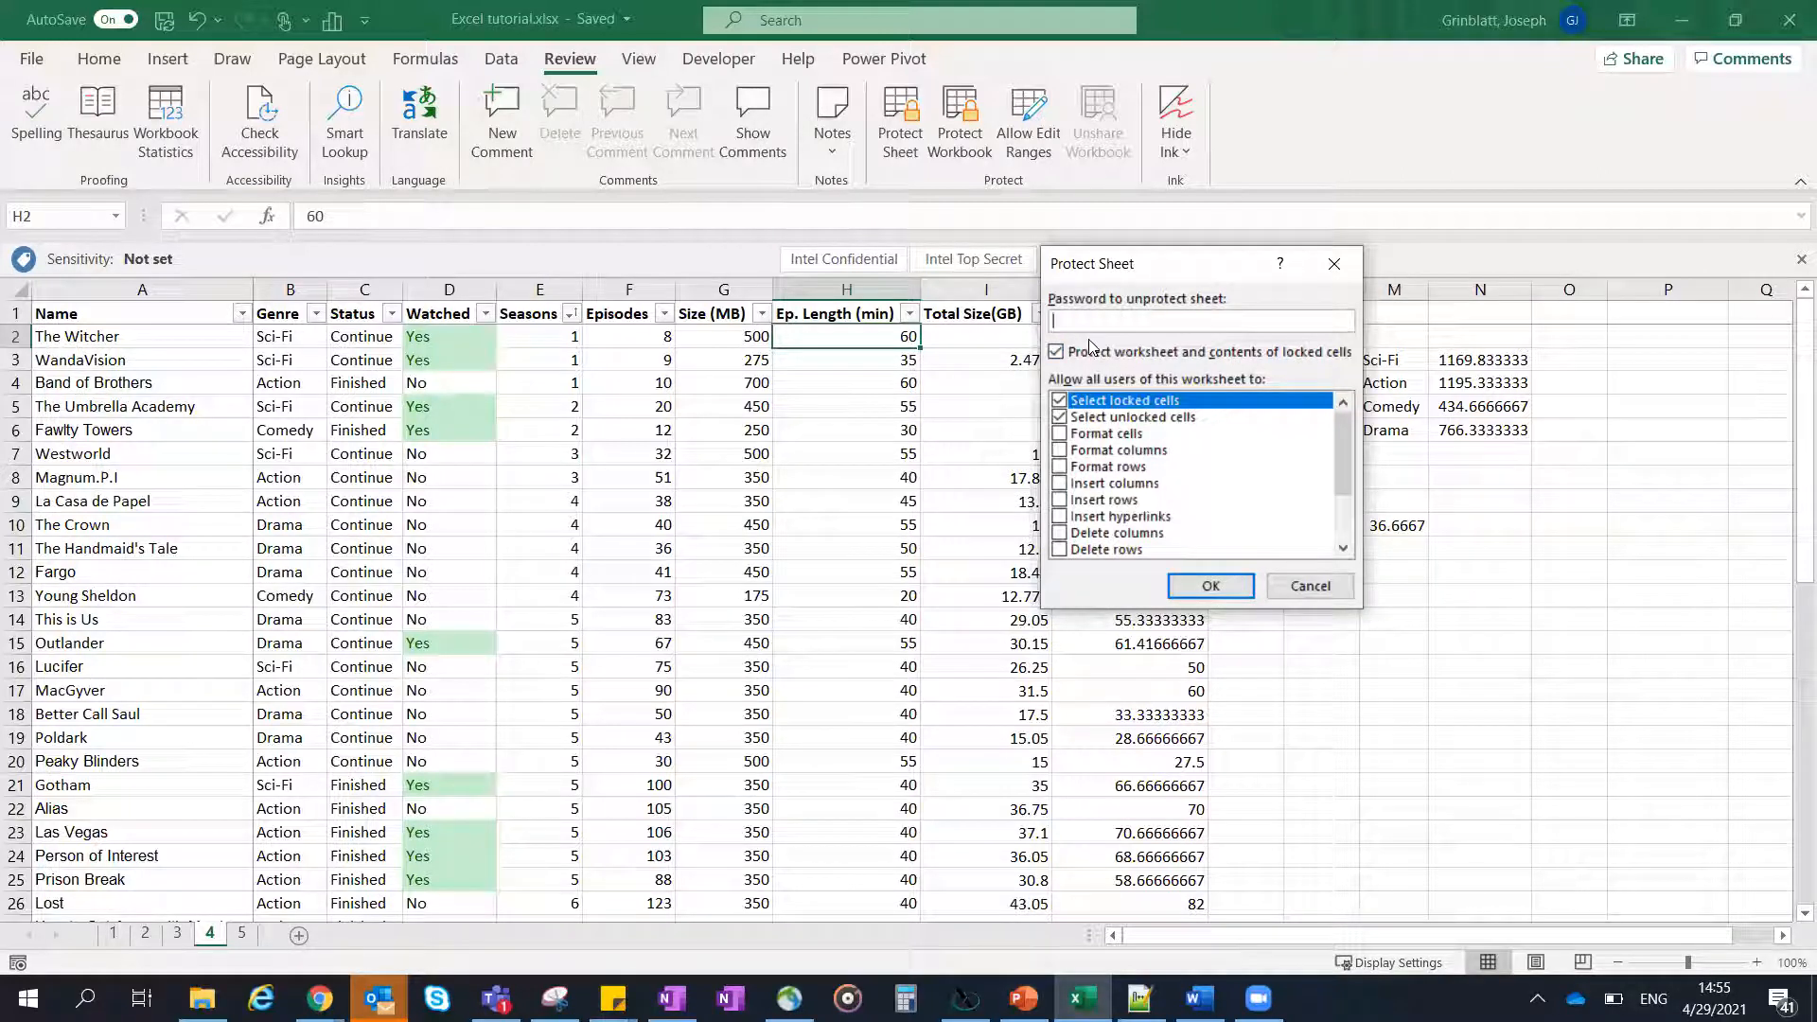
type("345")
left_click(1209, 588)
type("12345")
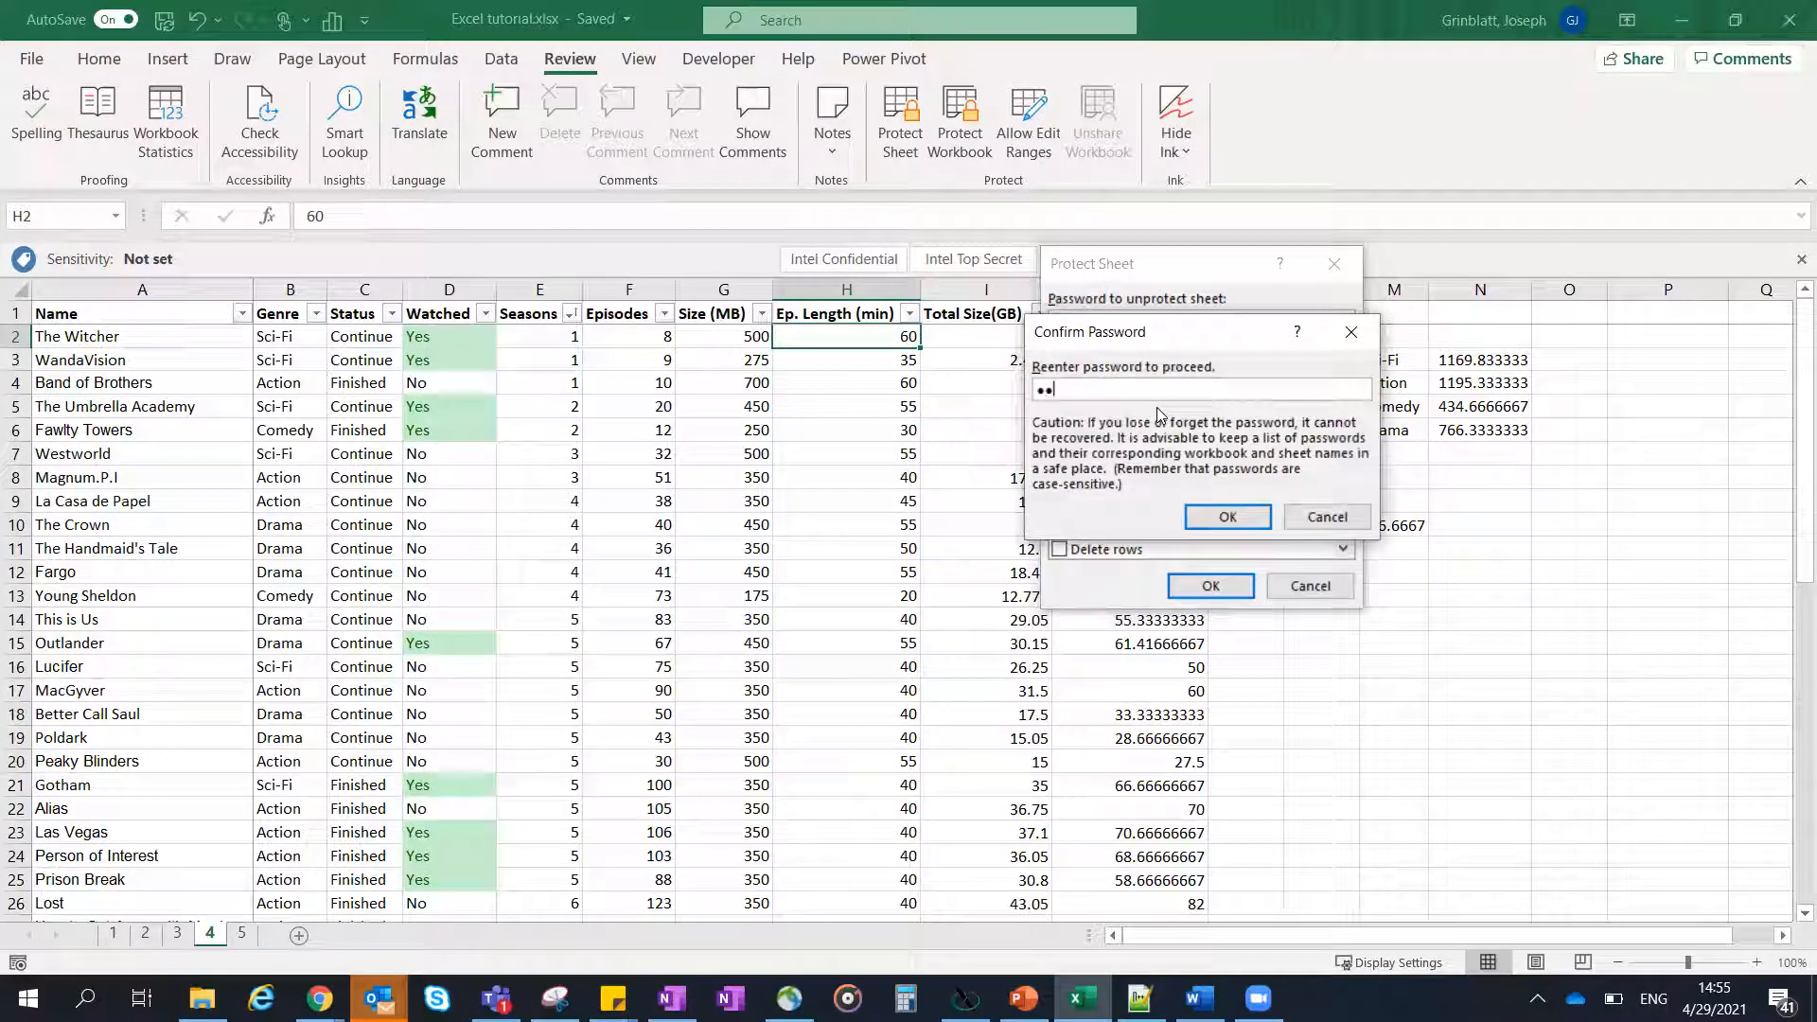
key("Return")
- Try to edit the Total Size formula for This is Us in I14 on the protected sheet
left_click(933, 613)
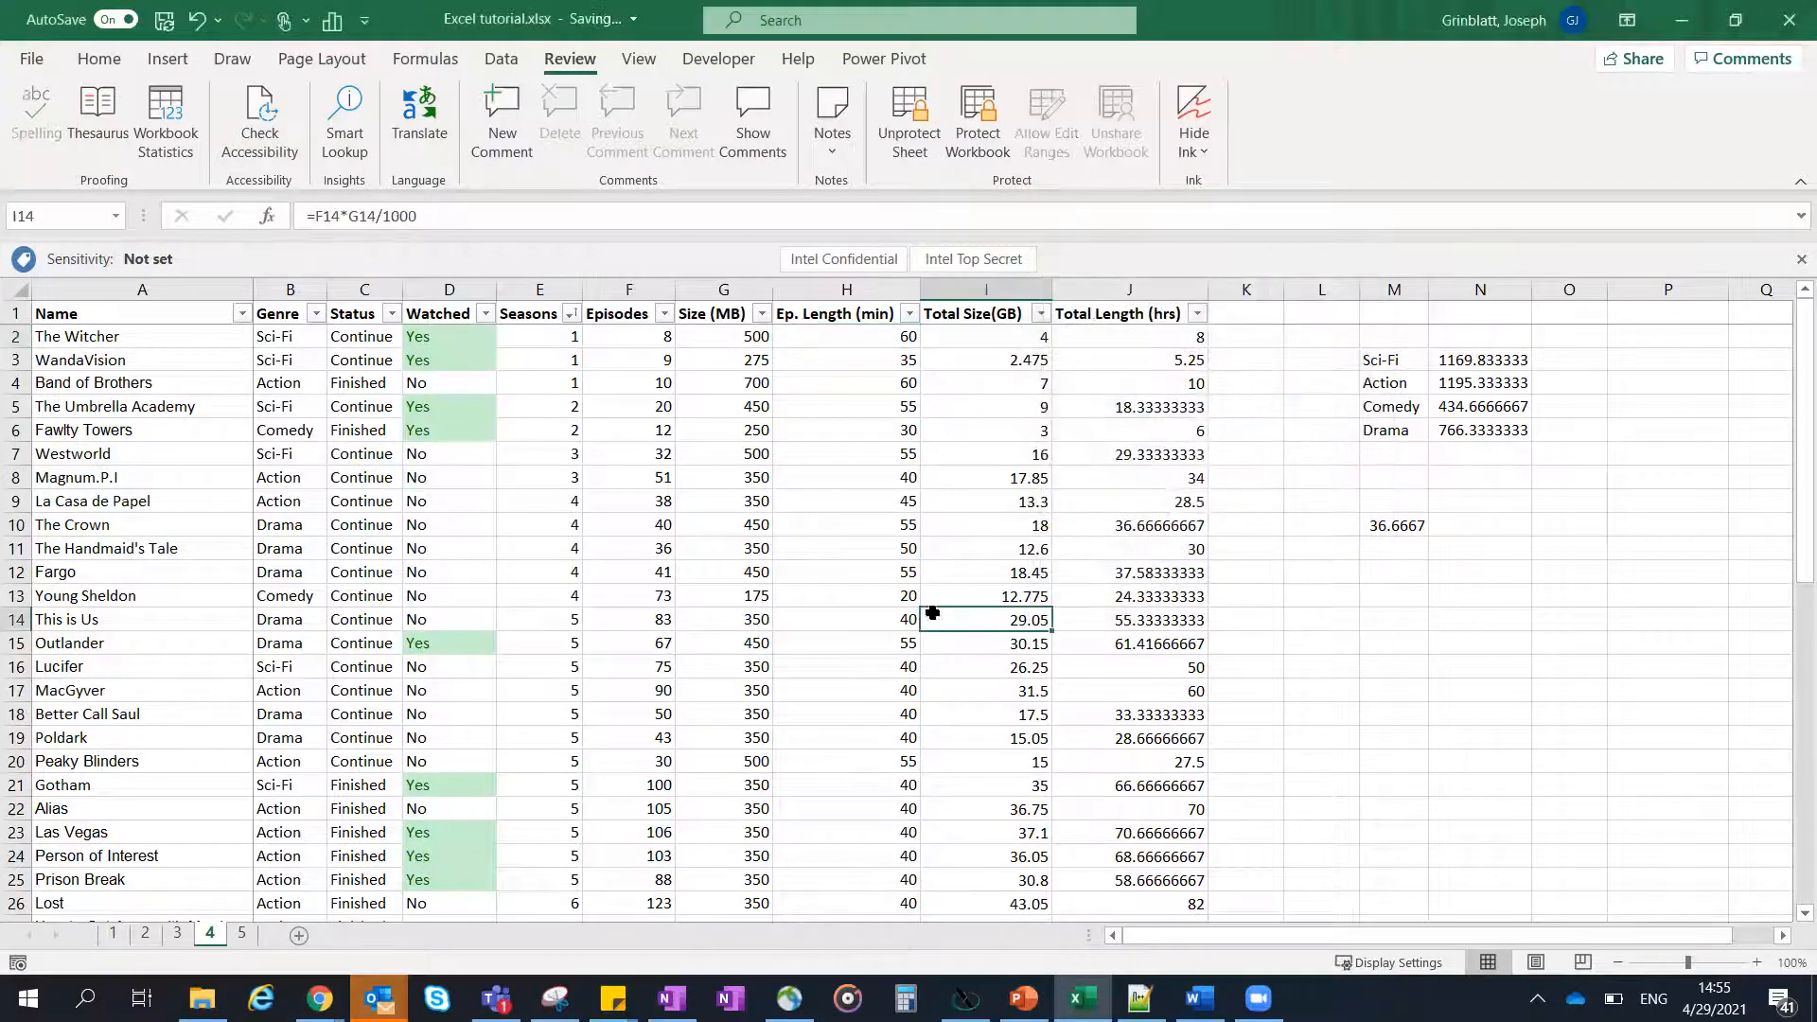
double_click(1042, 620)
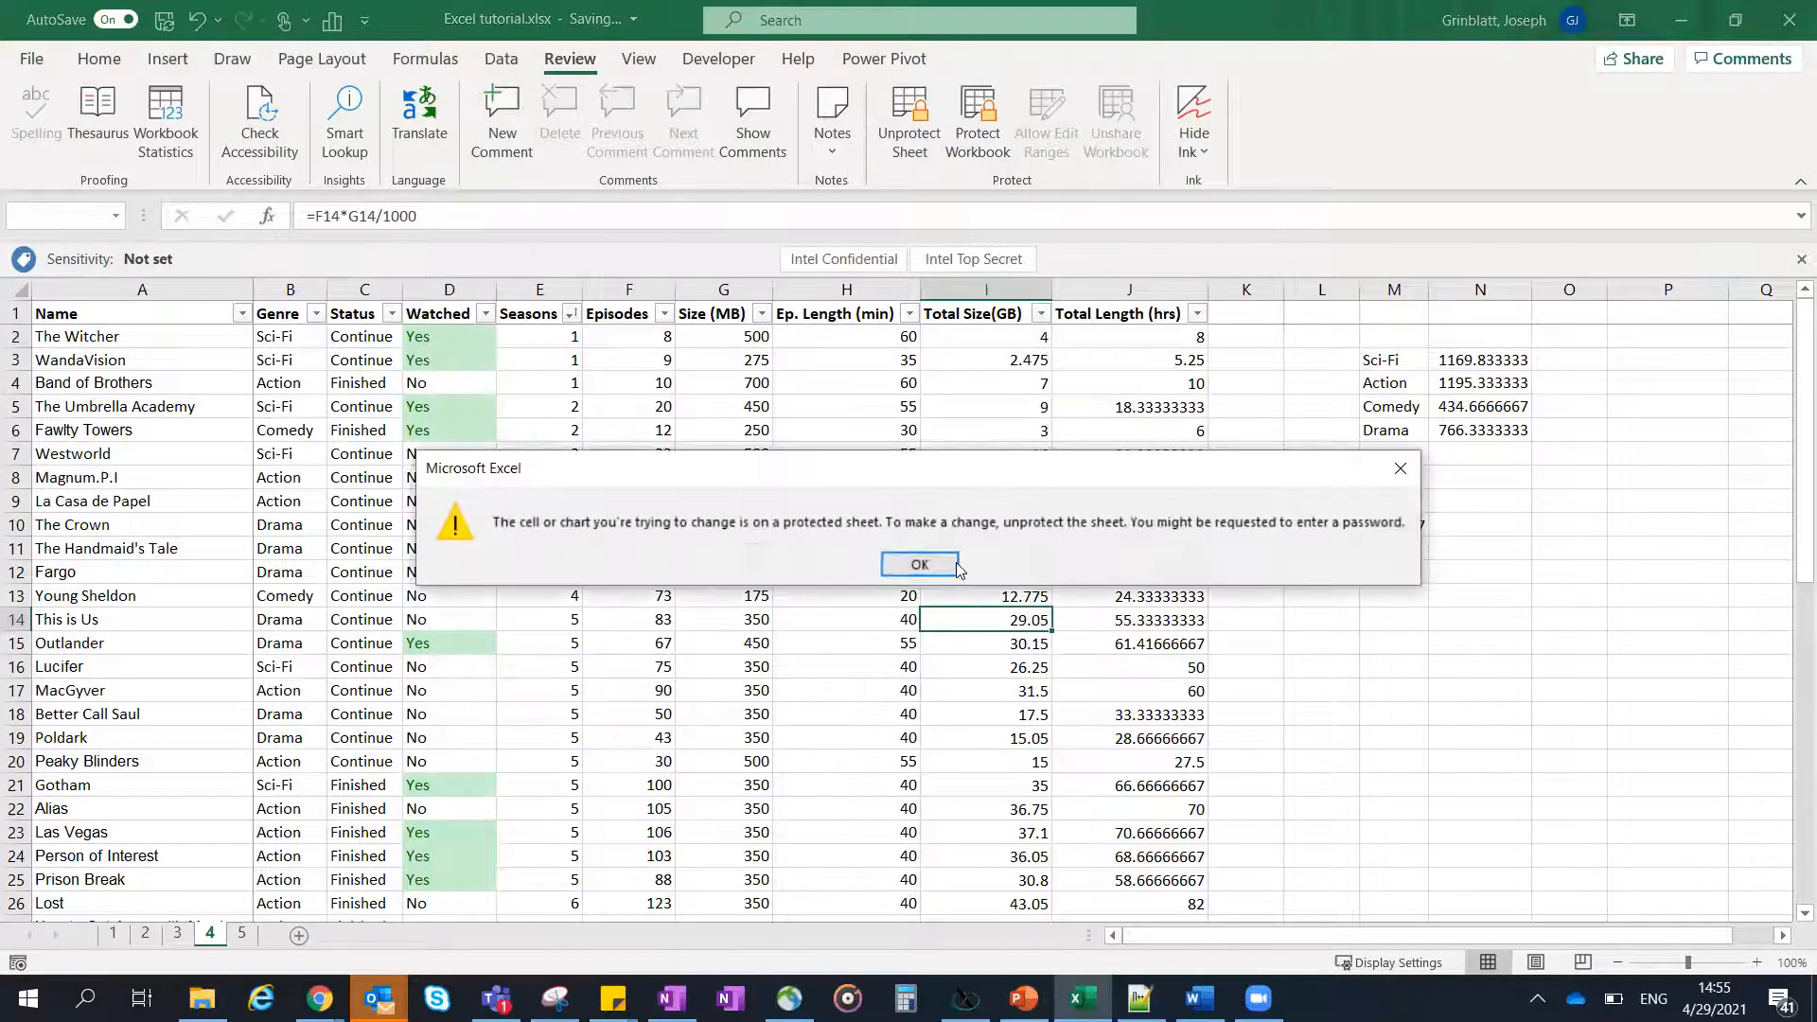
left_click(909, 564)
left_click(871, 504)
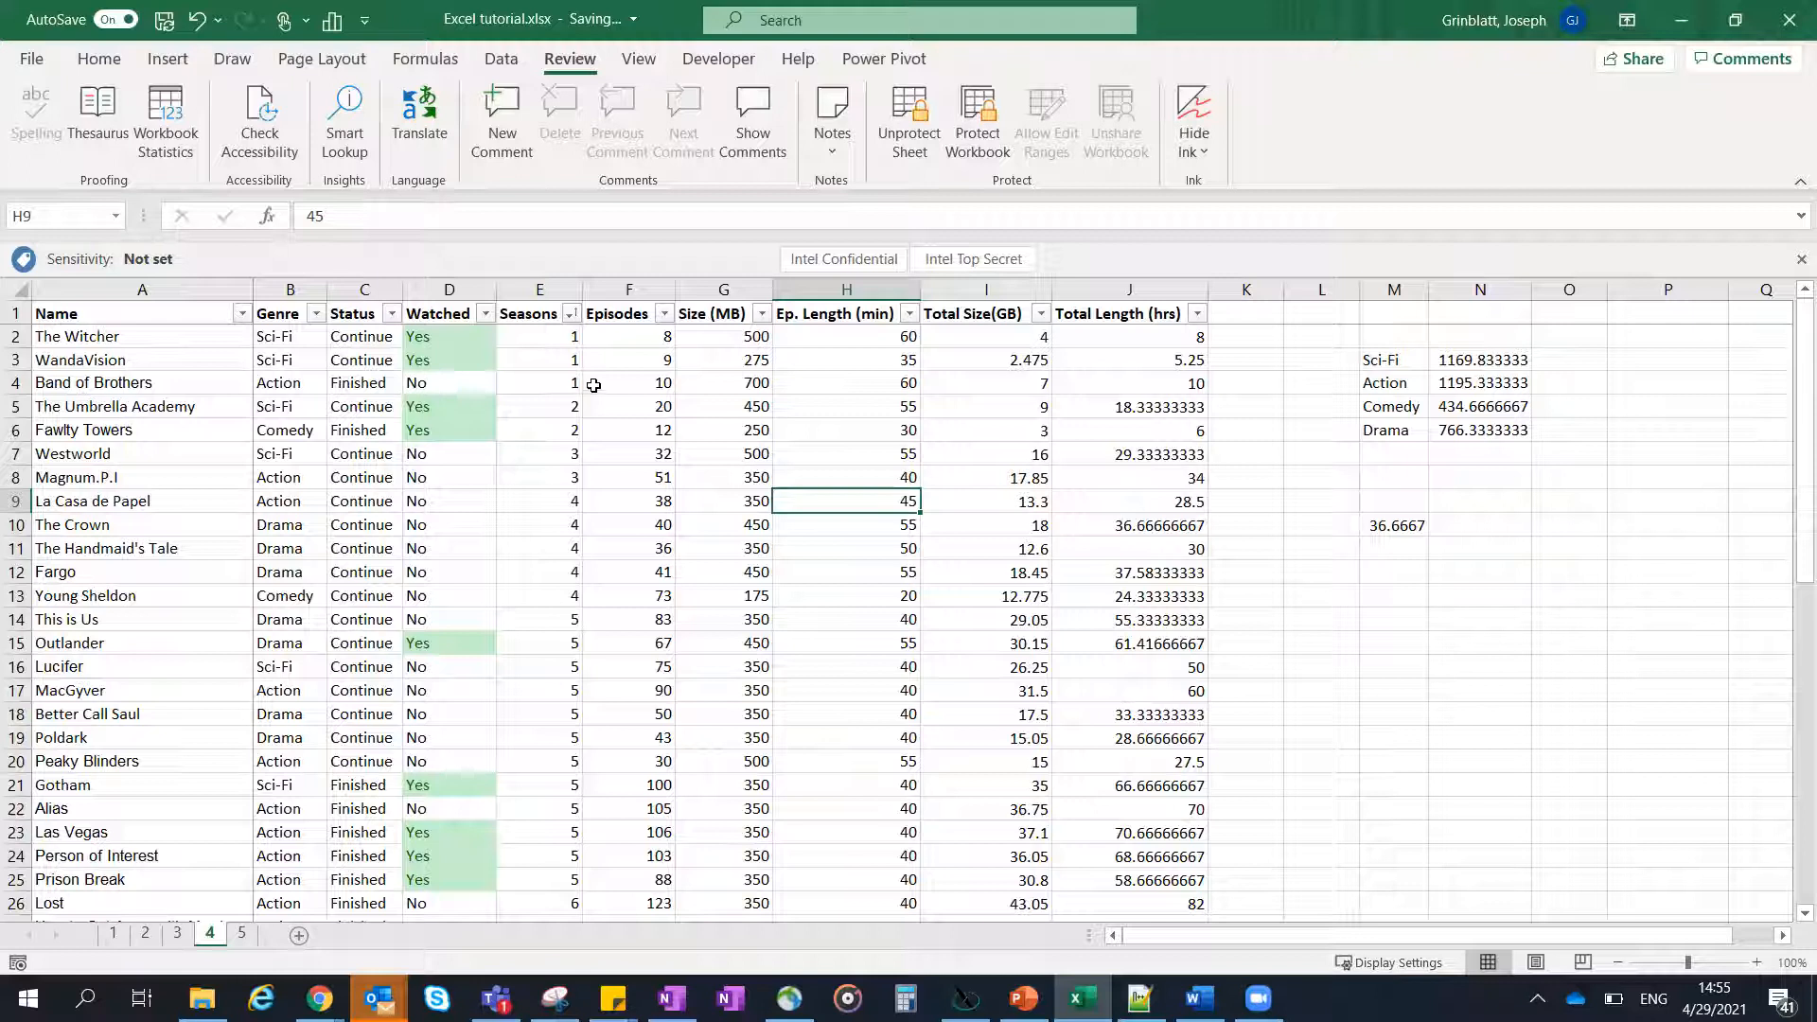
left_click(954, 404)
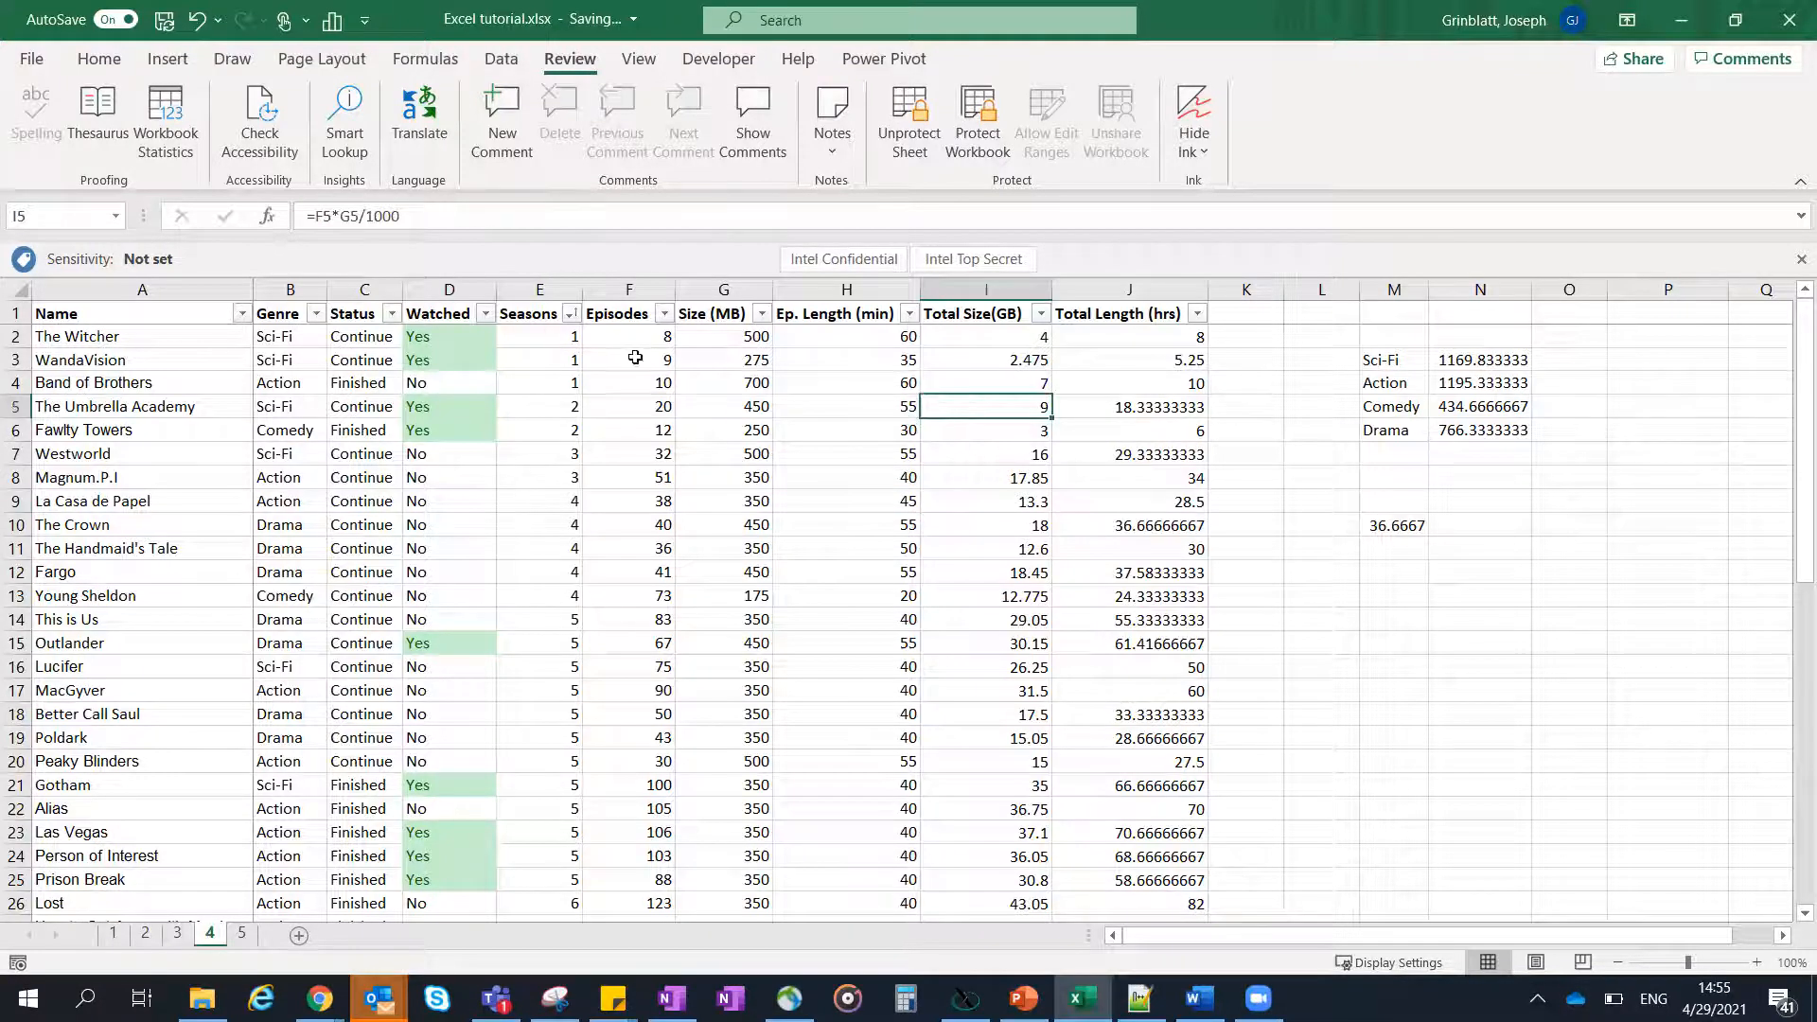
left_click(287, 338)
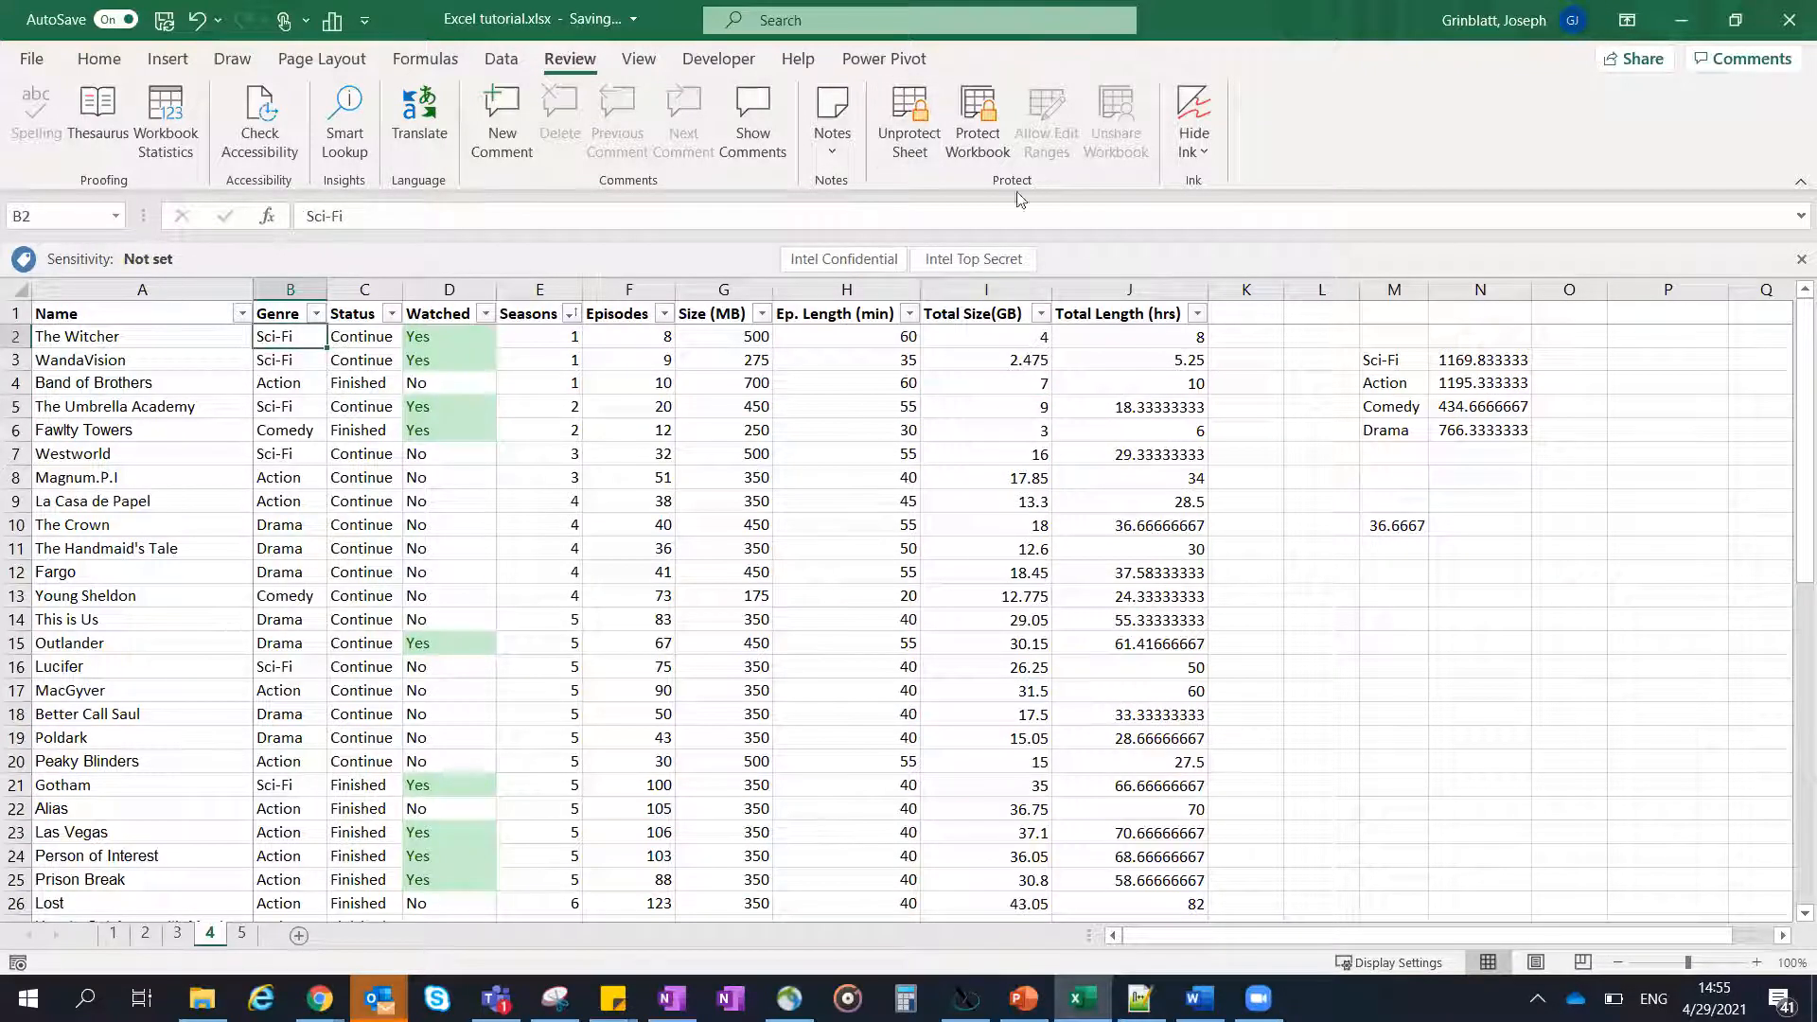
- Unprotect sheet 4 by entering the sheet password
left_click(909, 121)
type("123456")
key("Return")
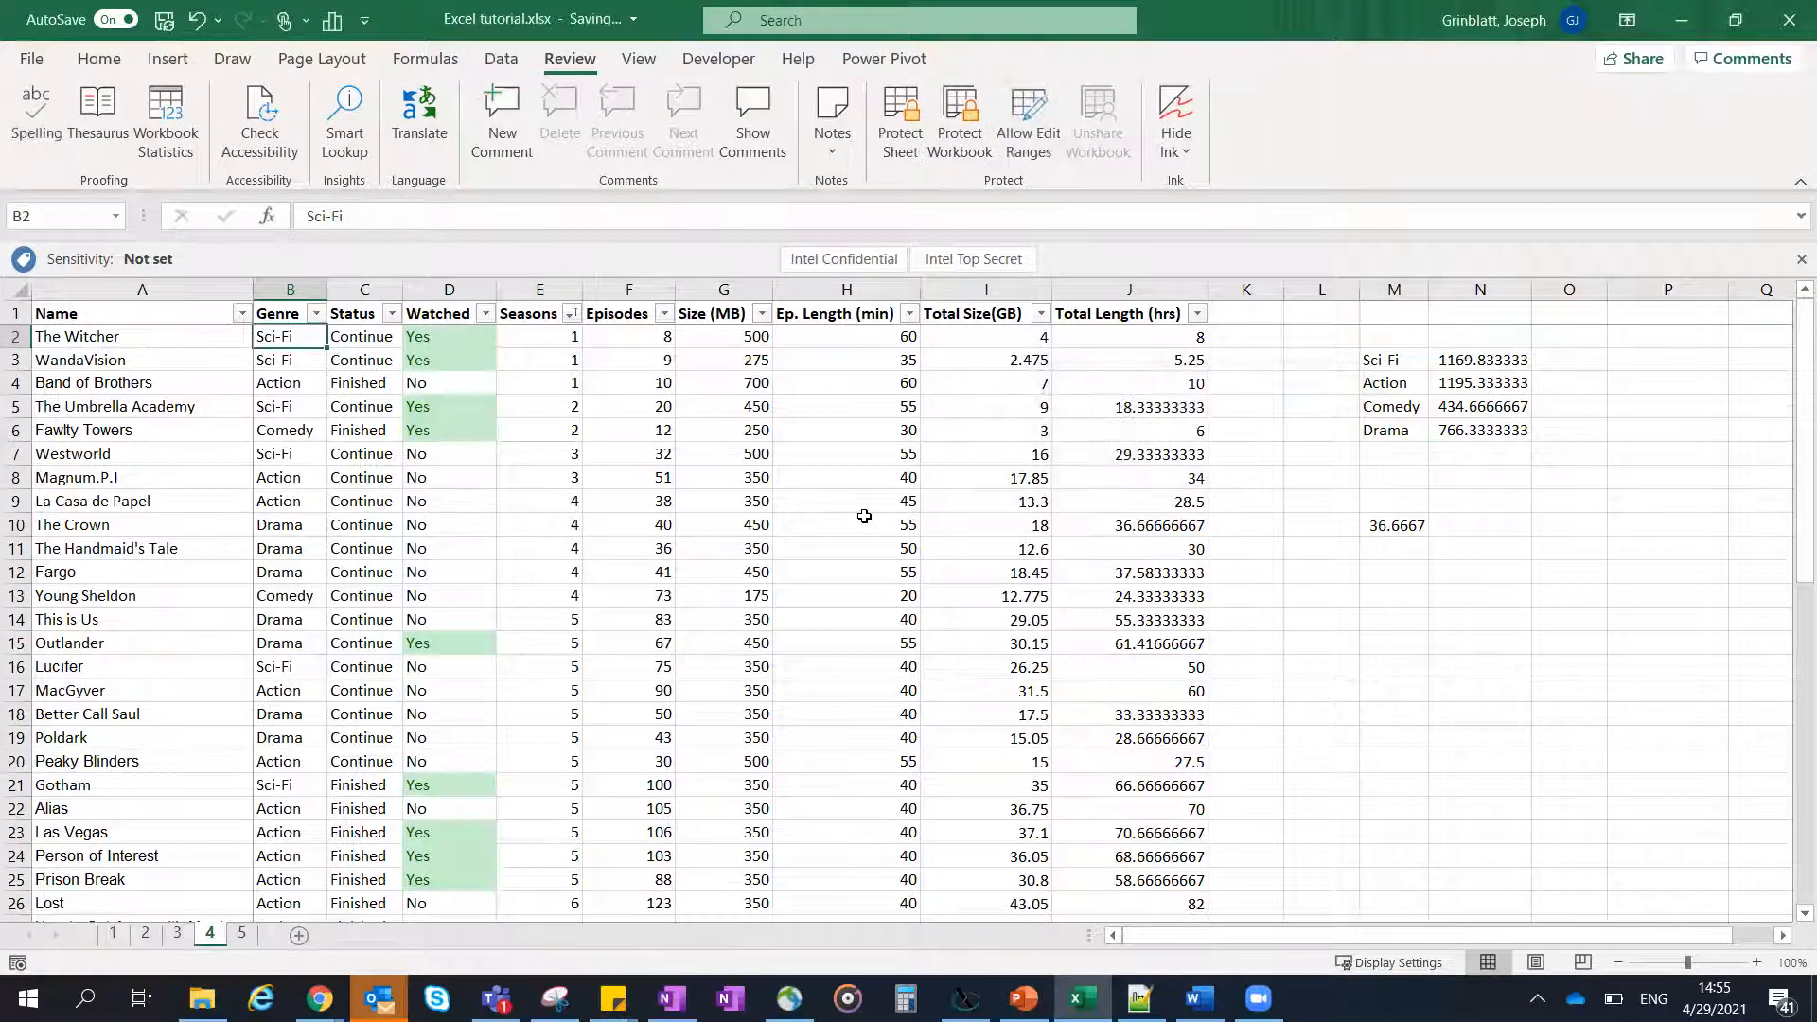
left_click(865, 518)
left_click(815, 421)
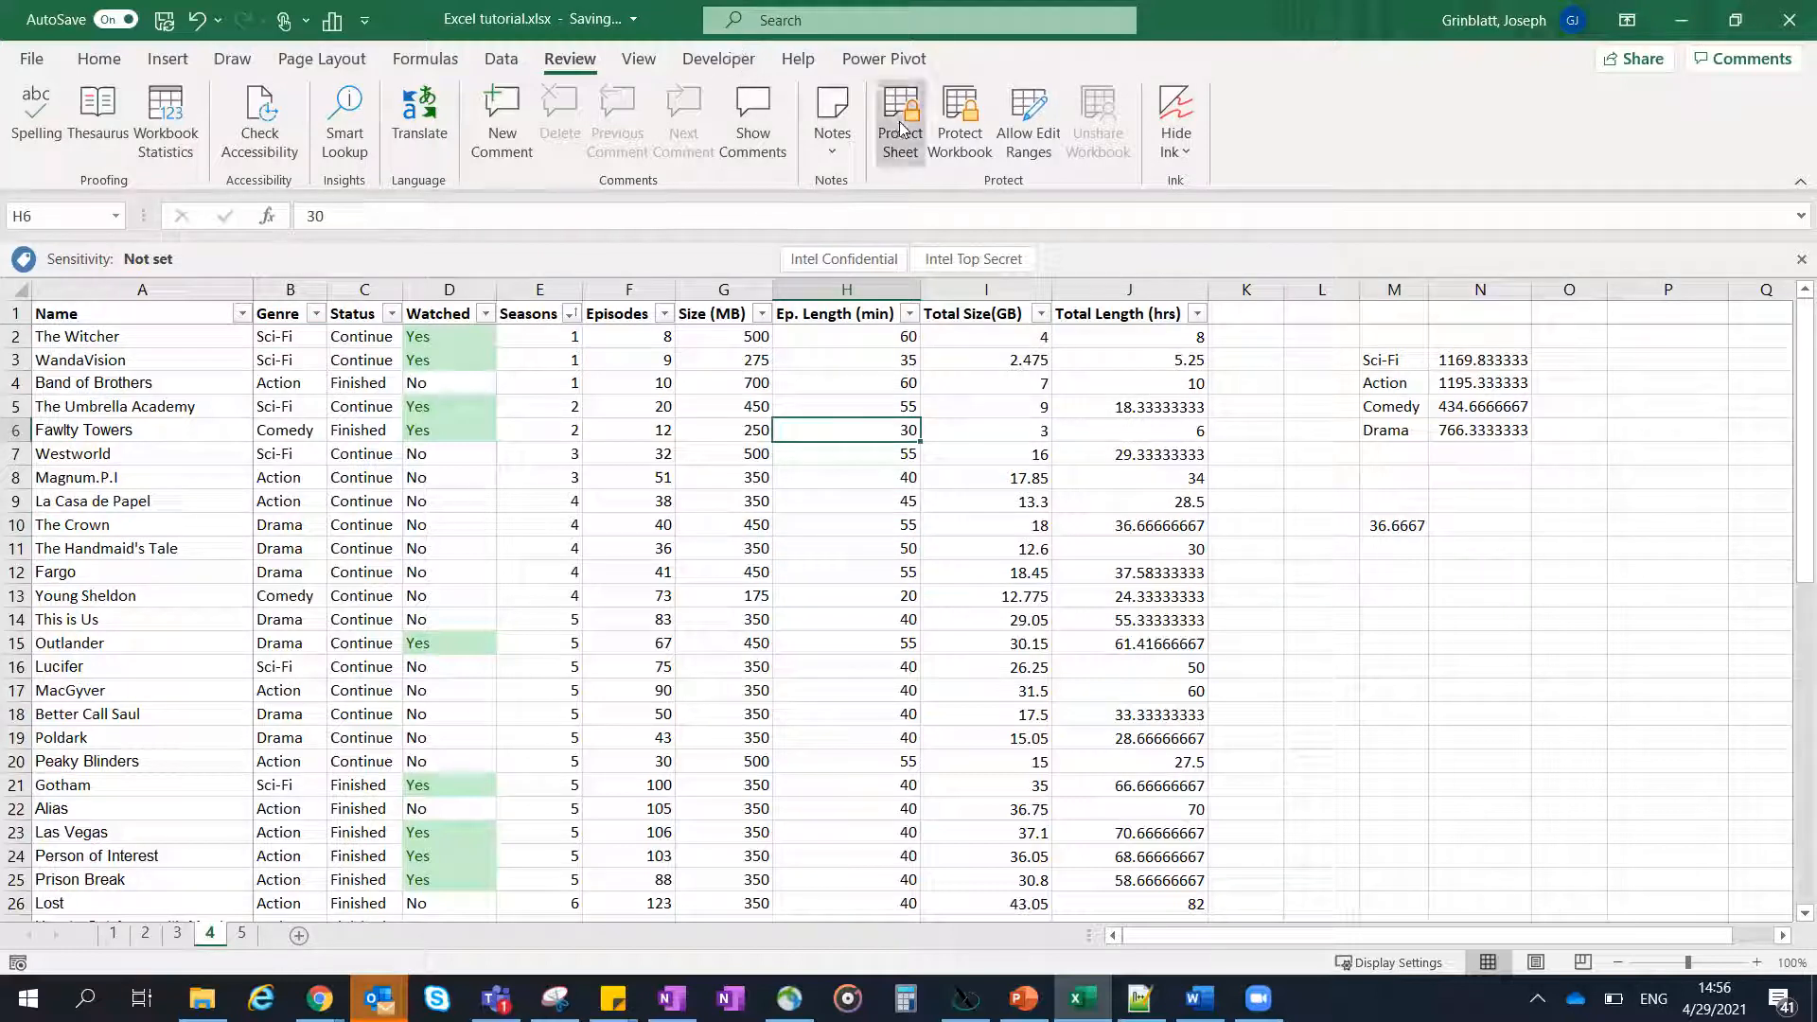
left_click_drag(831, 361, 833, 646)
left_click(847, 406)
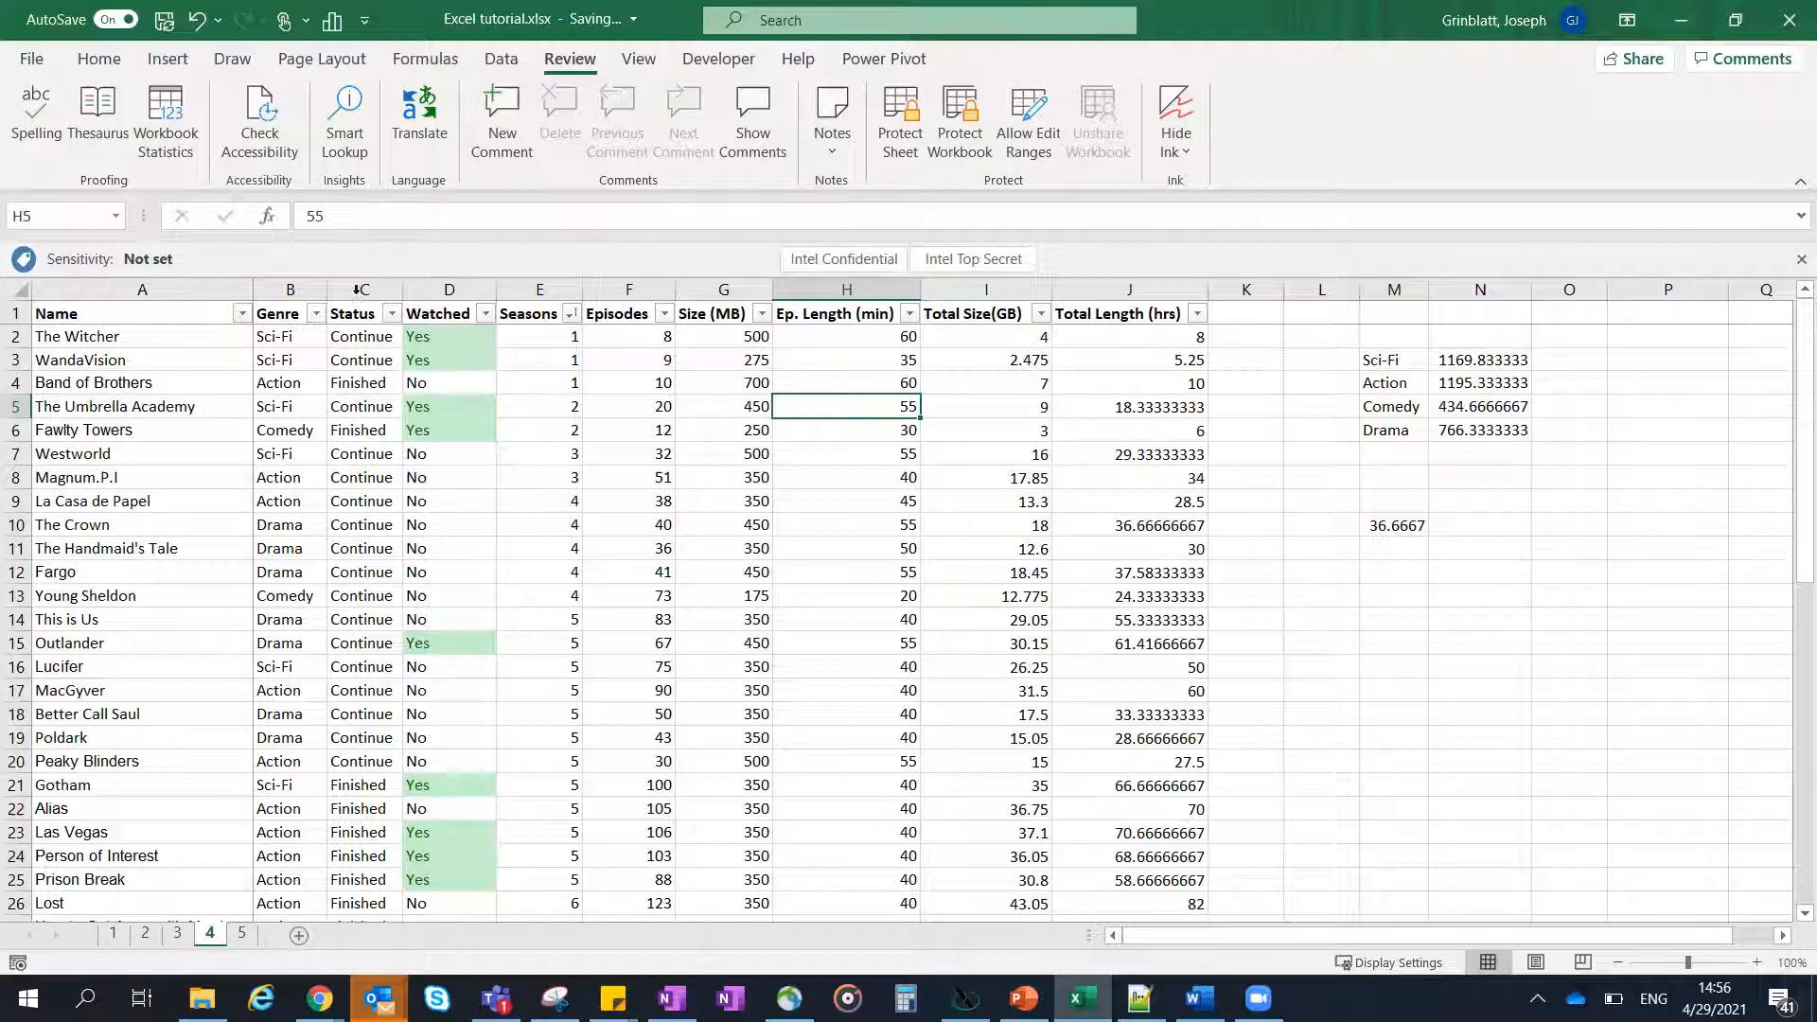
- Unlock the cells of columns A to C and E to J in their protection format, leaving out the Watched column
left_click_drag(364, 288, 117, 286)
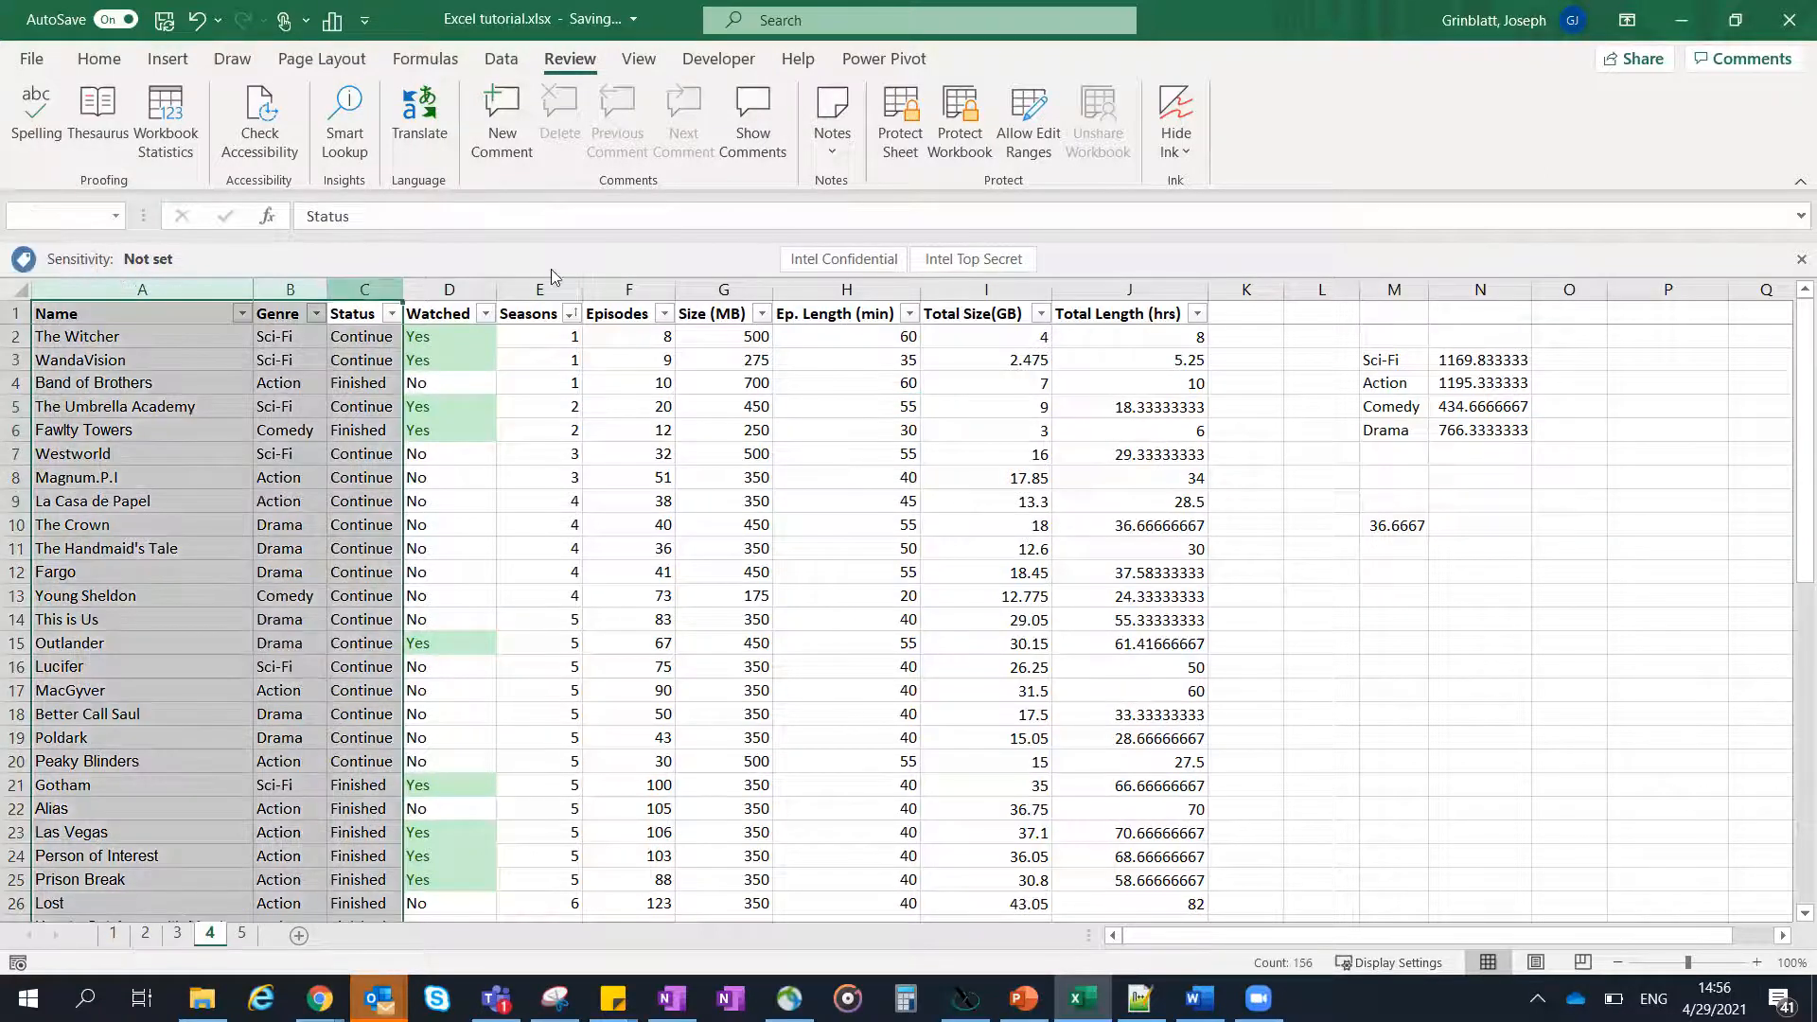
left_click_drag(548, 286, 1117, 274)
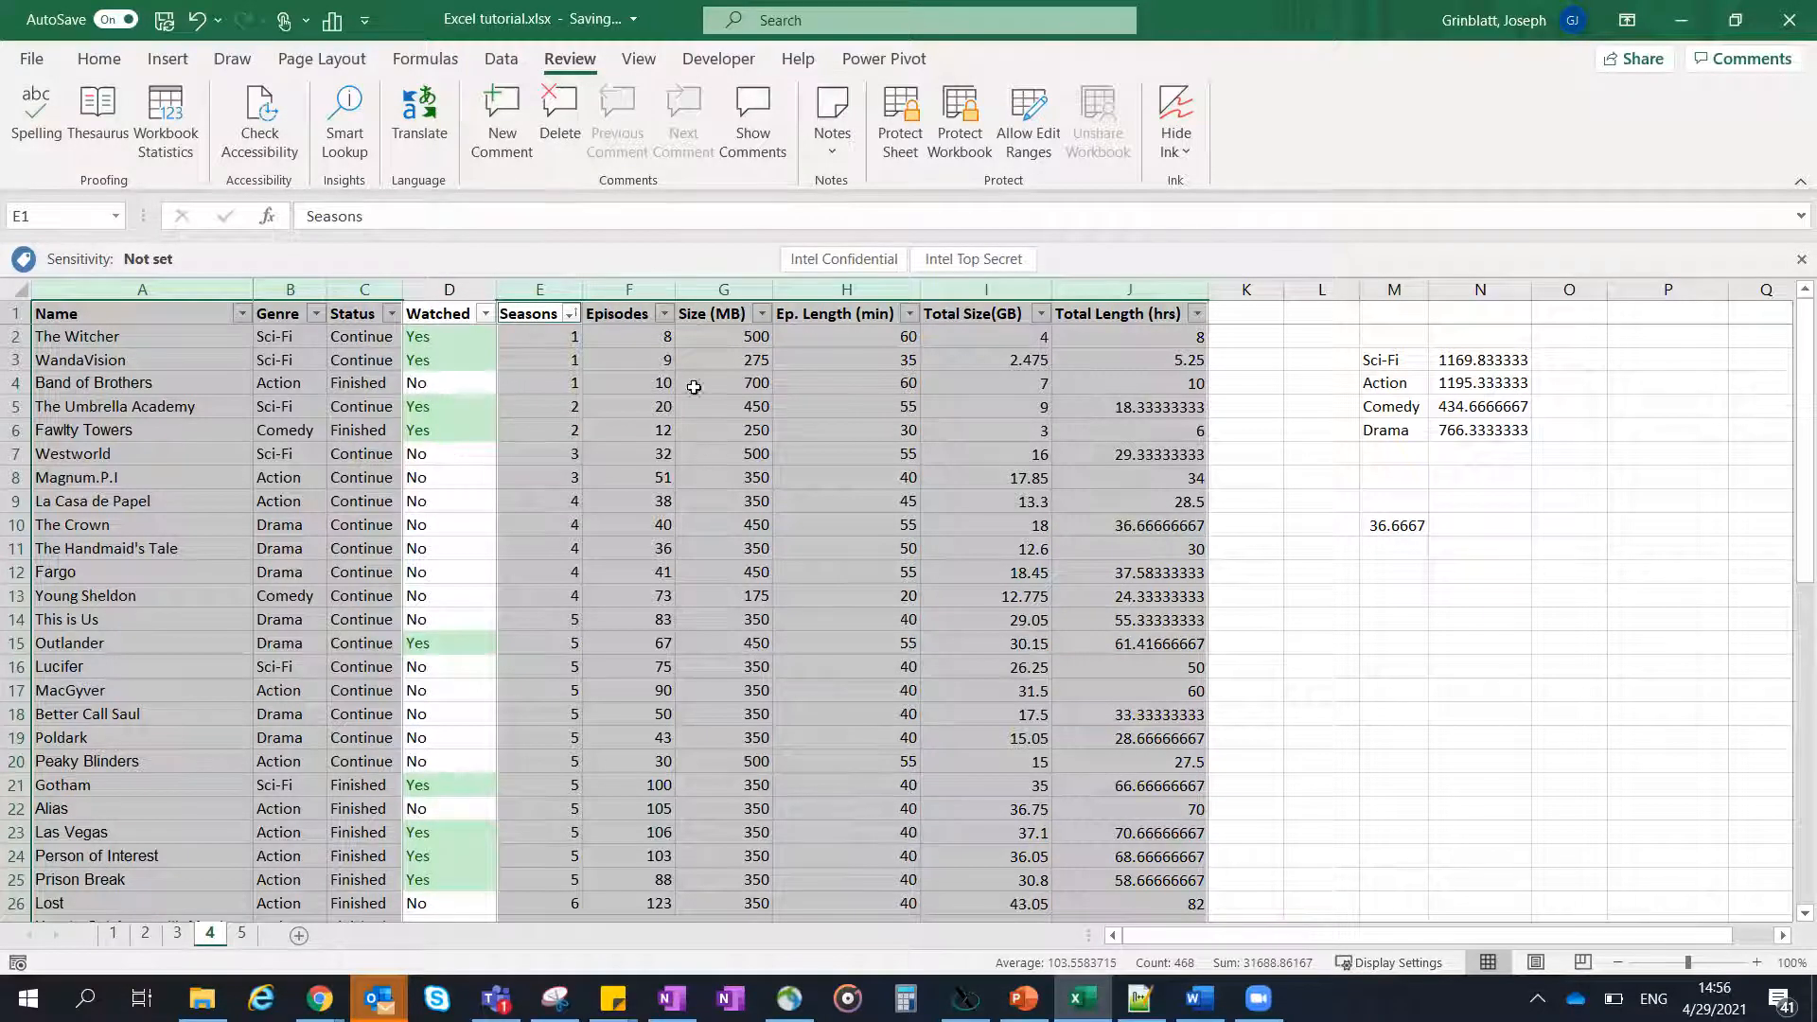
right_click(725, 443)
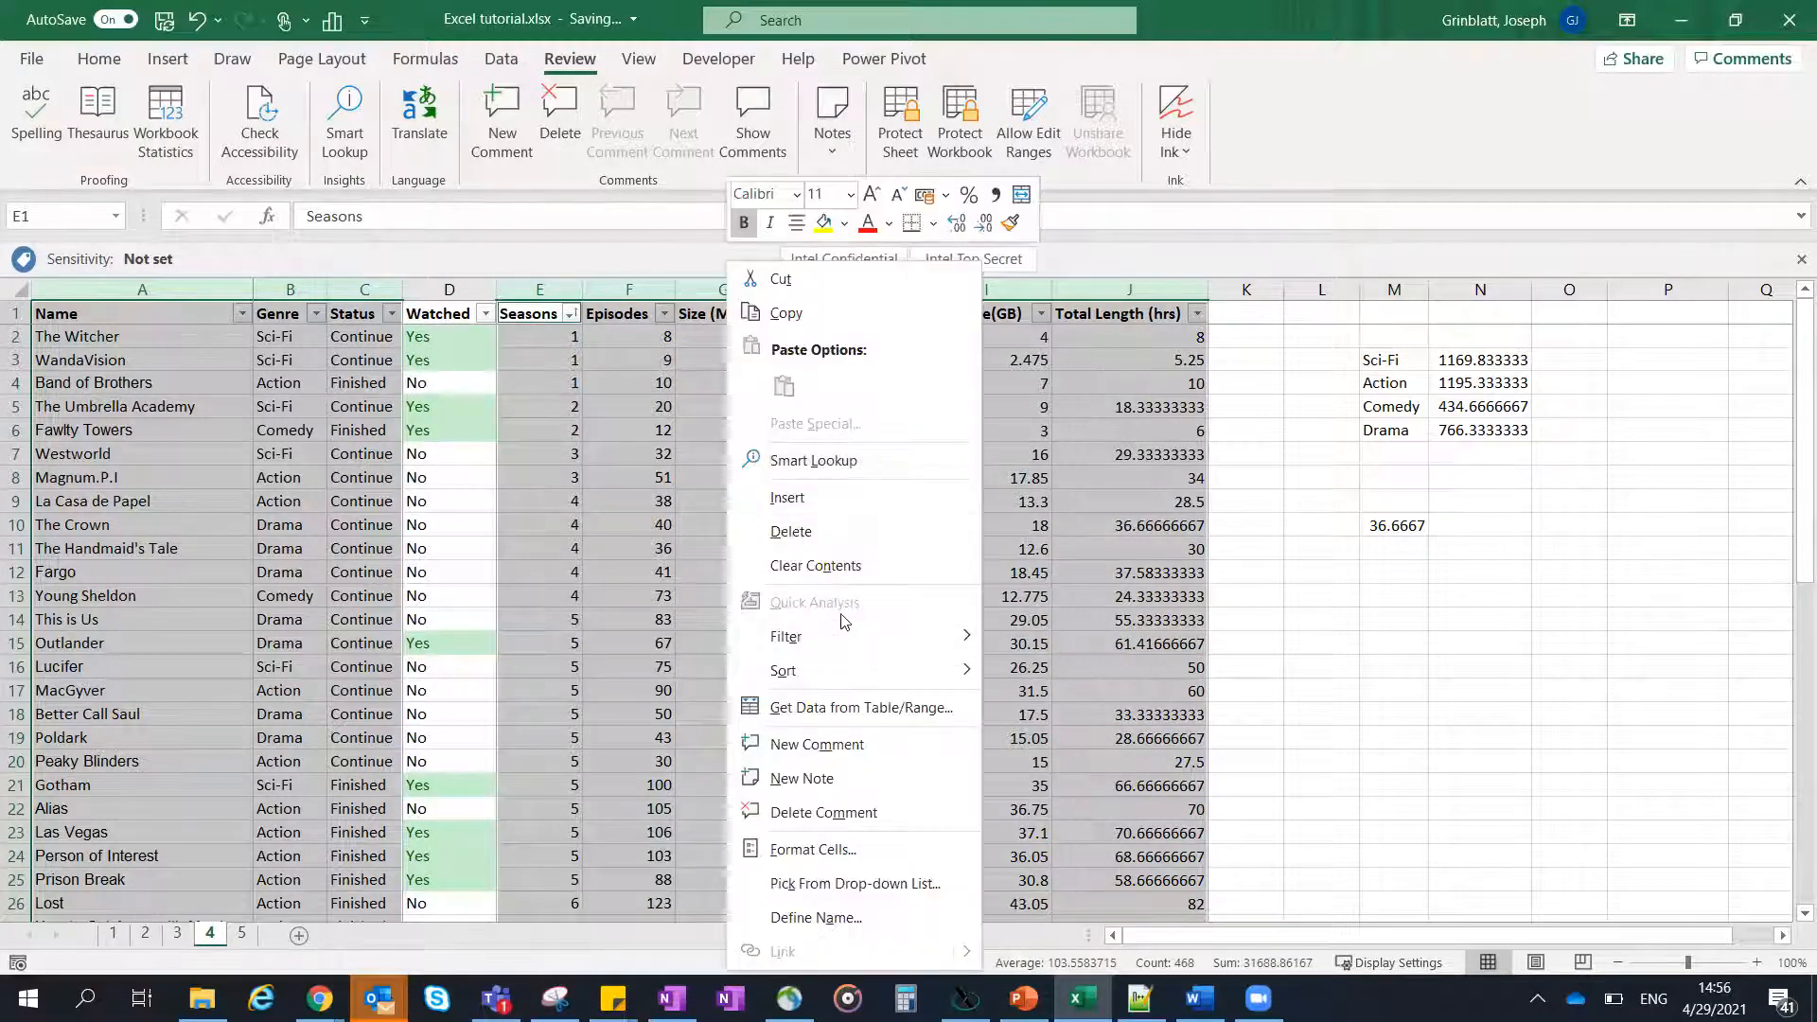
left_click(837, 851)
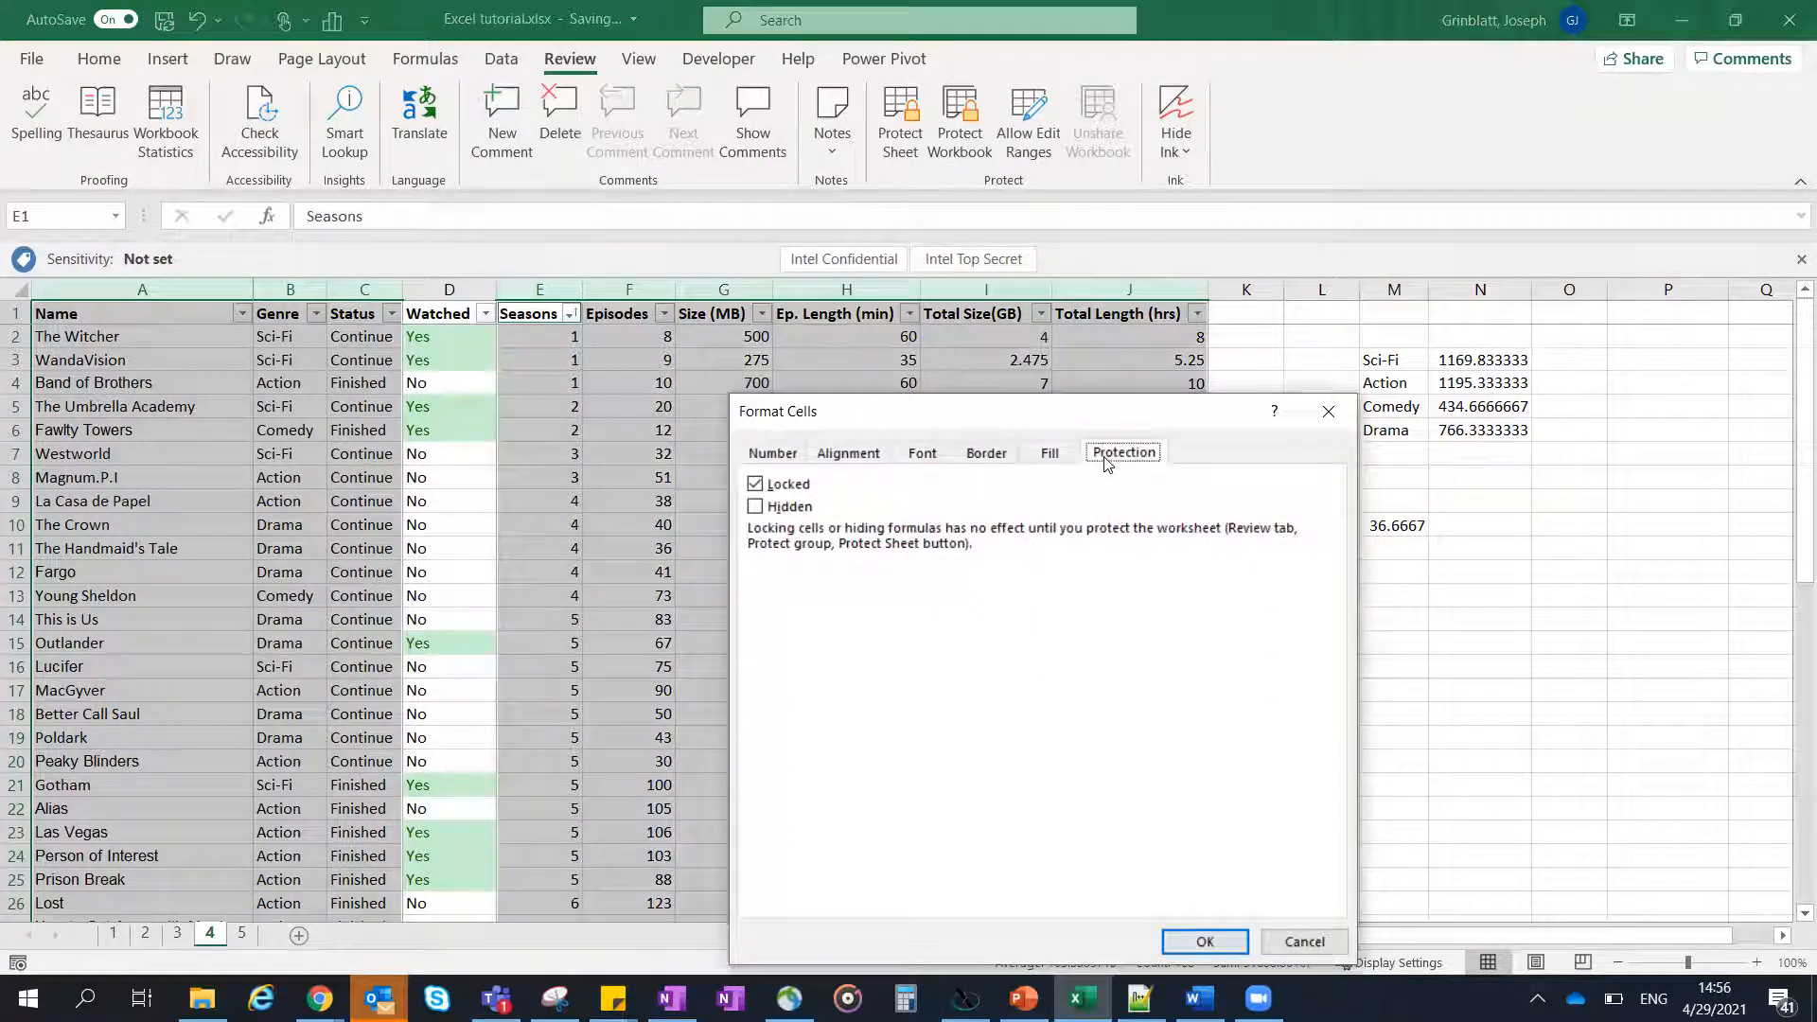
left_click_drag(988, 335, 1000, 314)
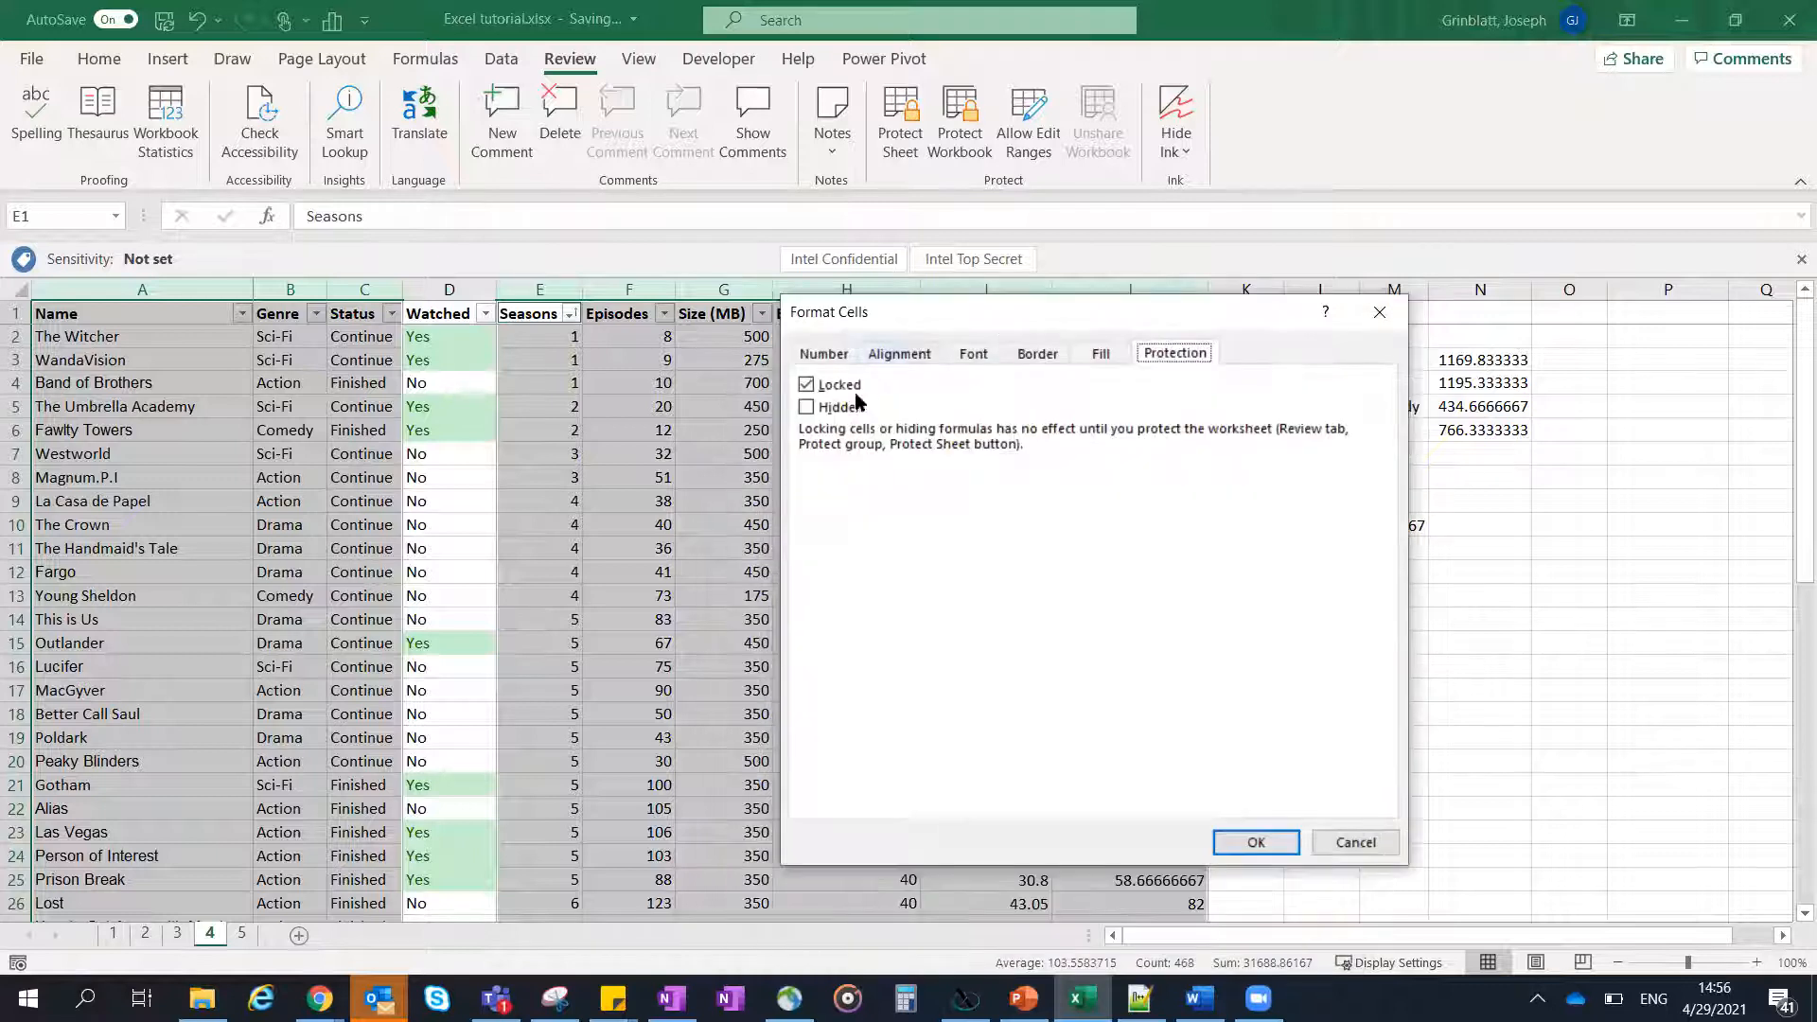
left_click(811, 388)
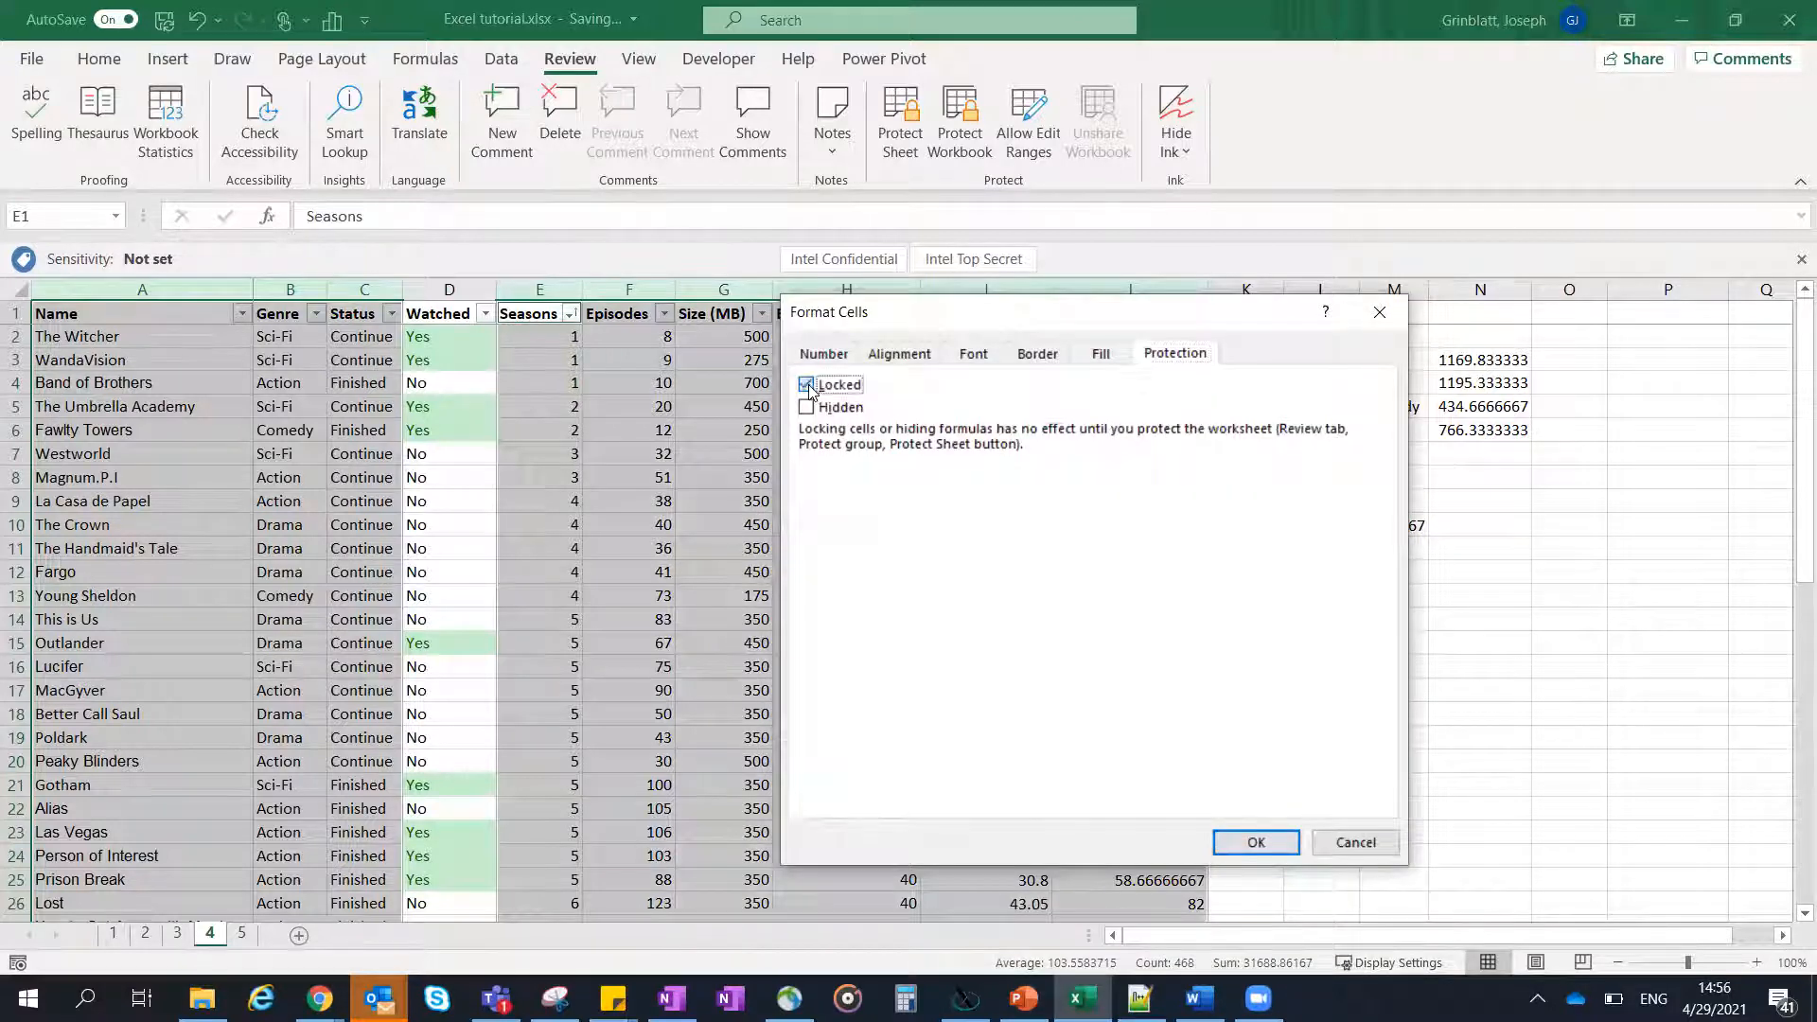
left_click(1248, 844)
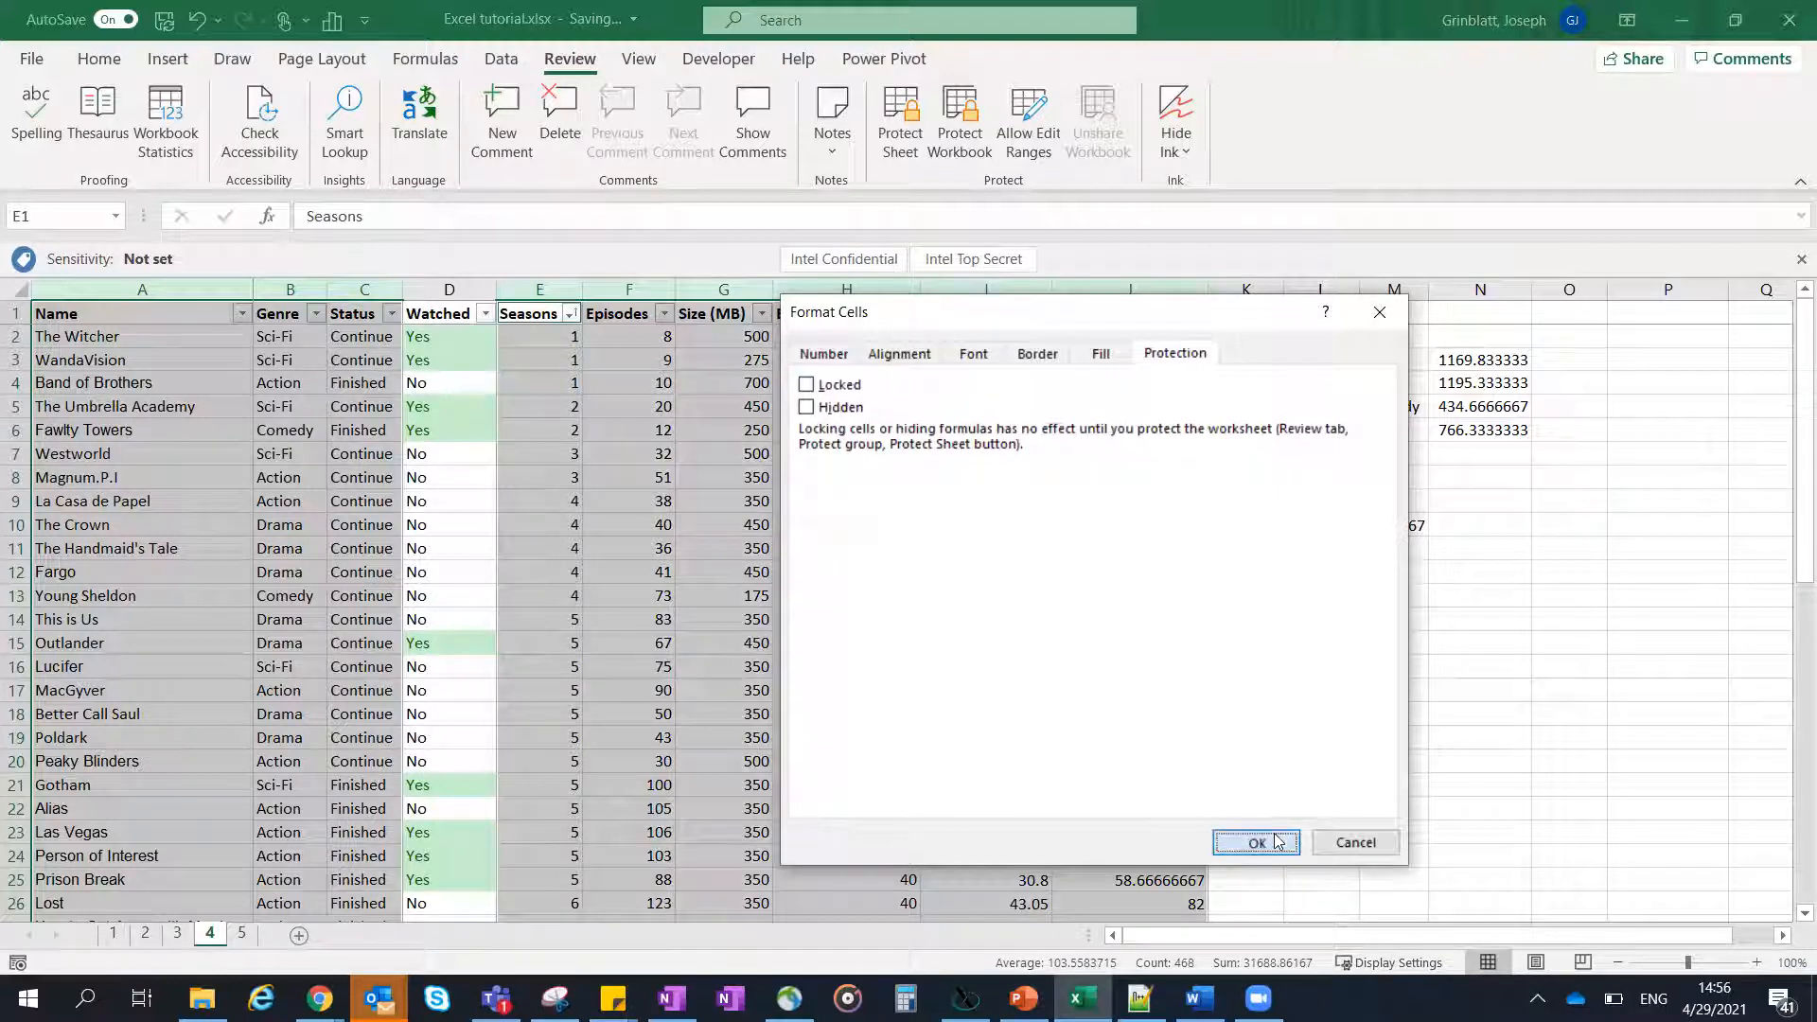
left_click(1278, 842)
- Protect the sheet again with a password so that only the cells still marked as locked are restricted
left_click(754, 508)
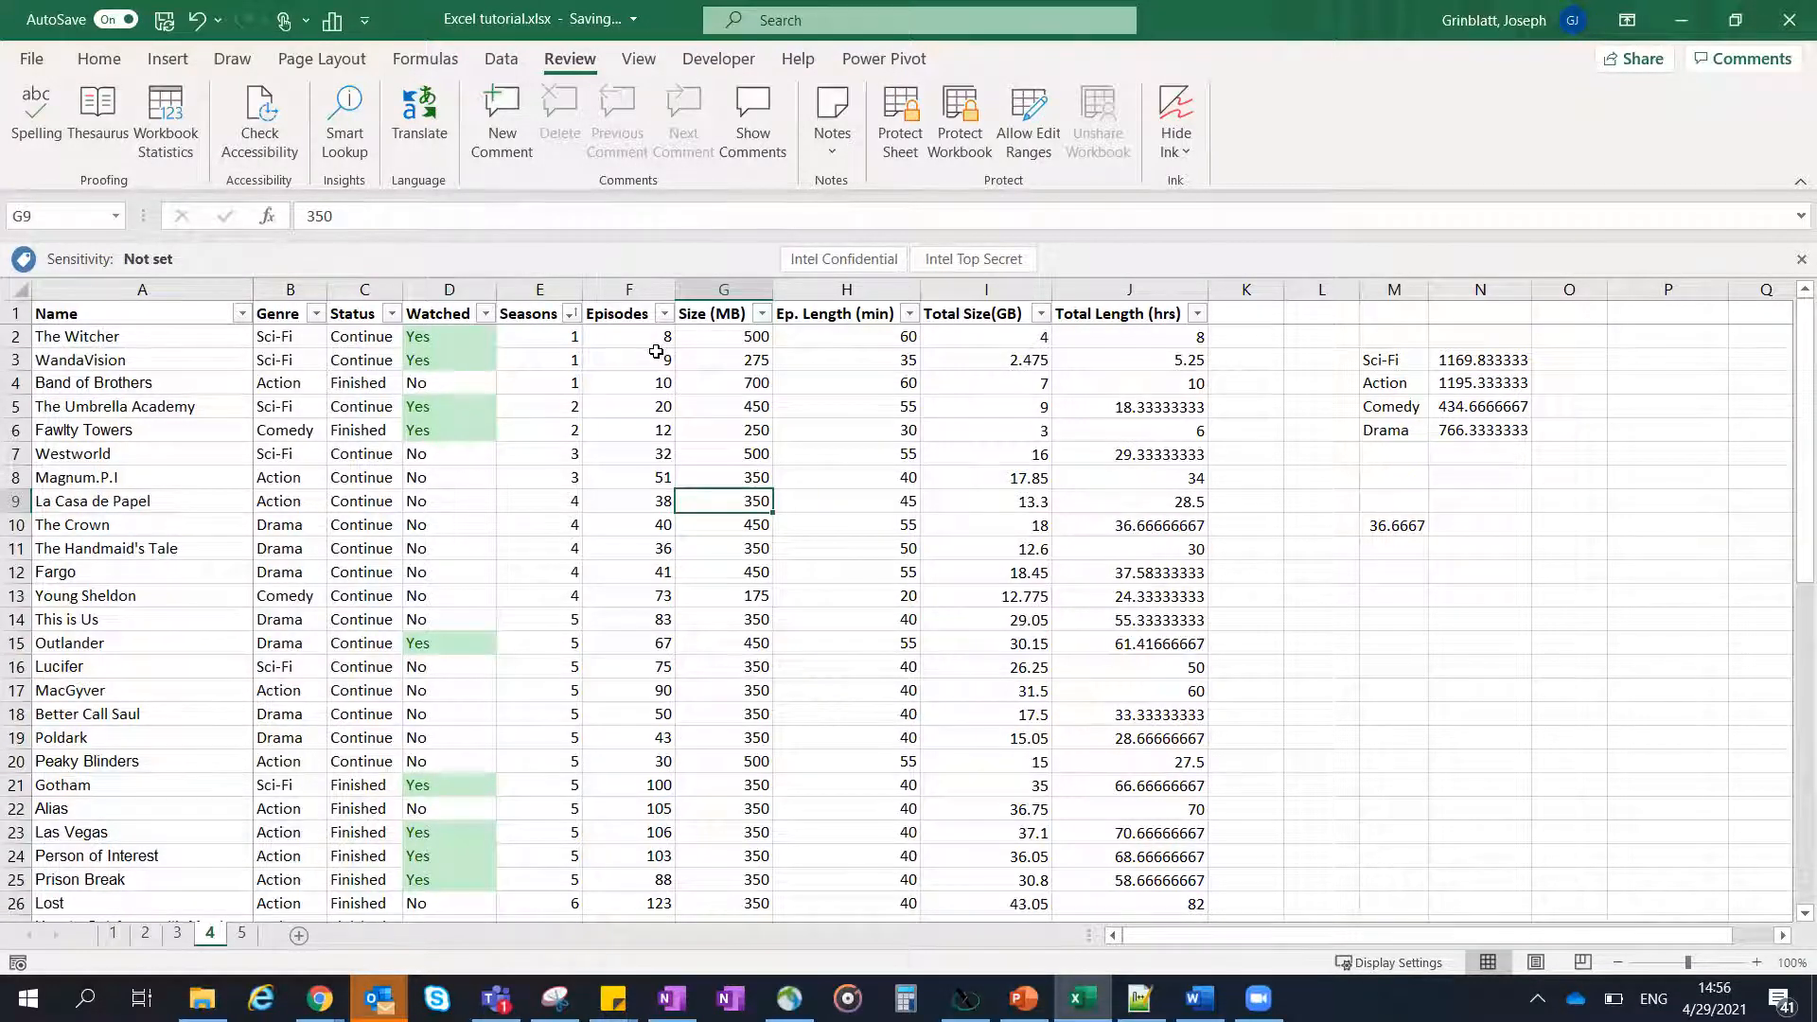
left_click(899, 112)
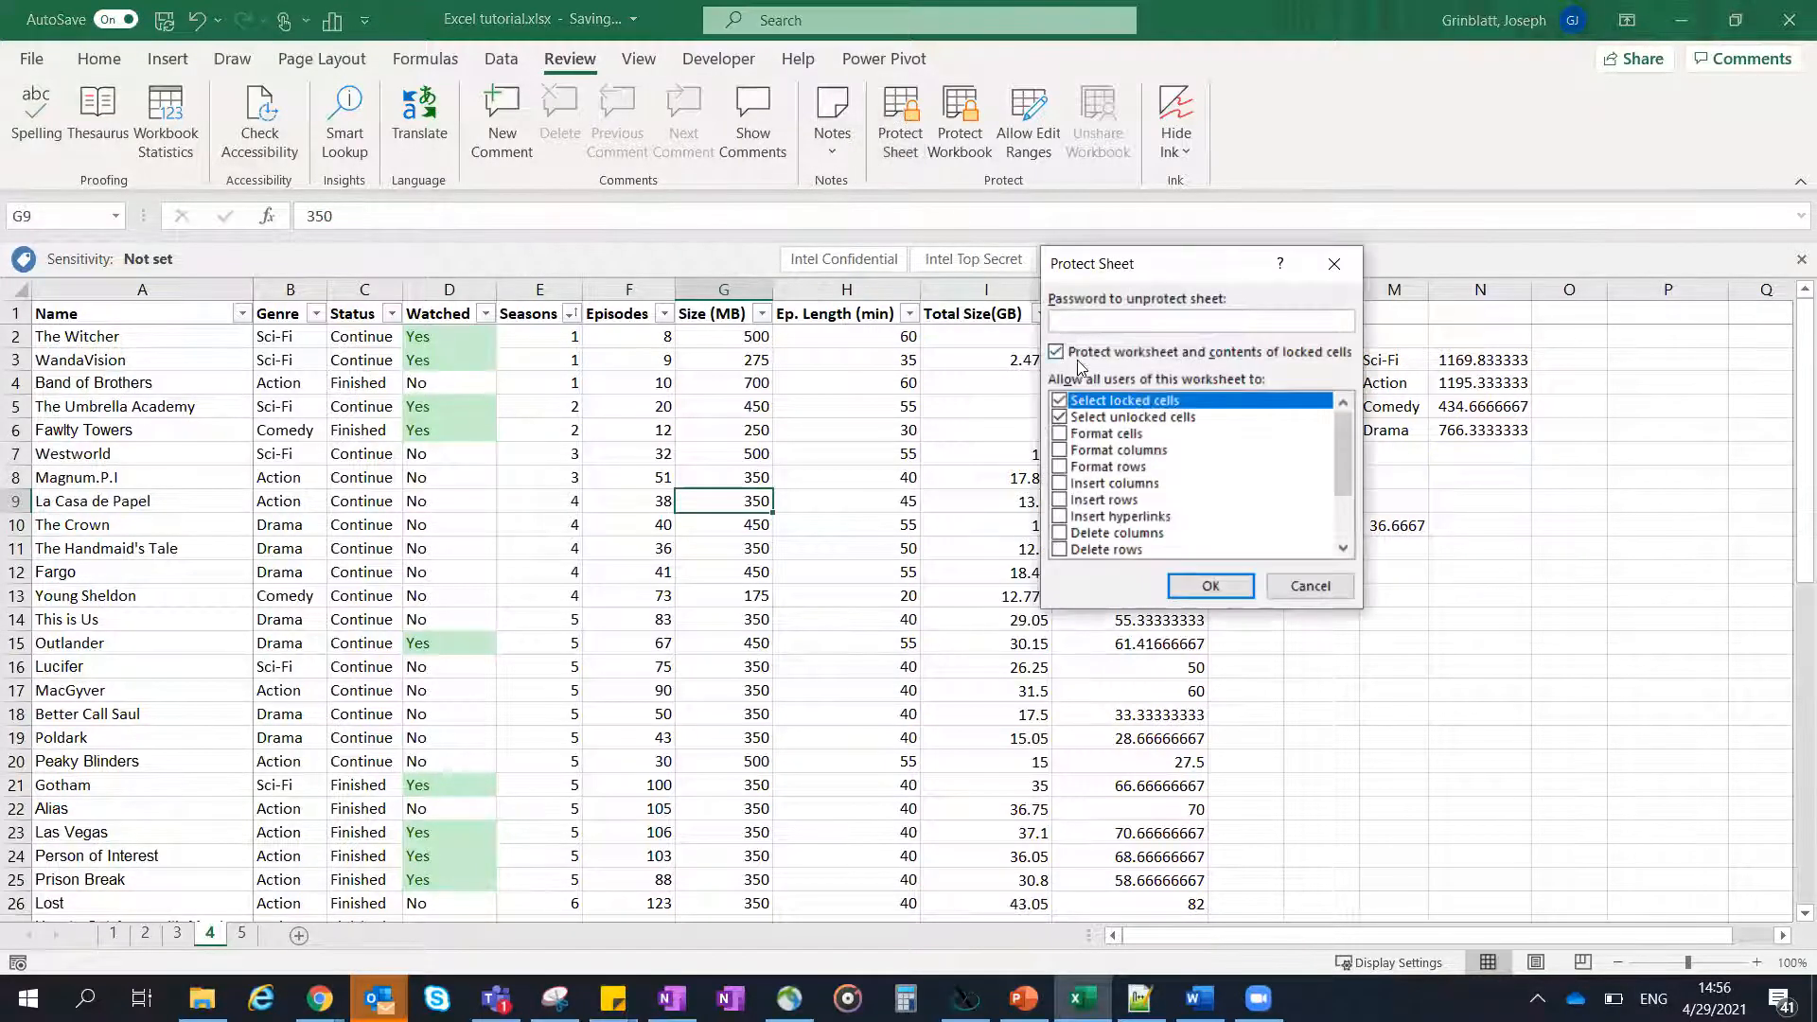
type("123")
key("Return")
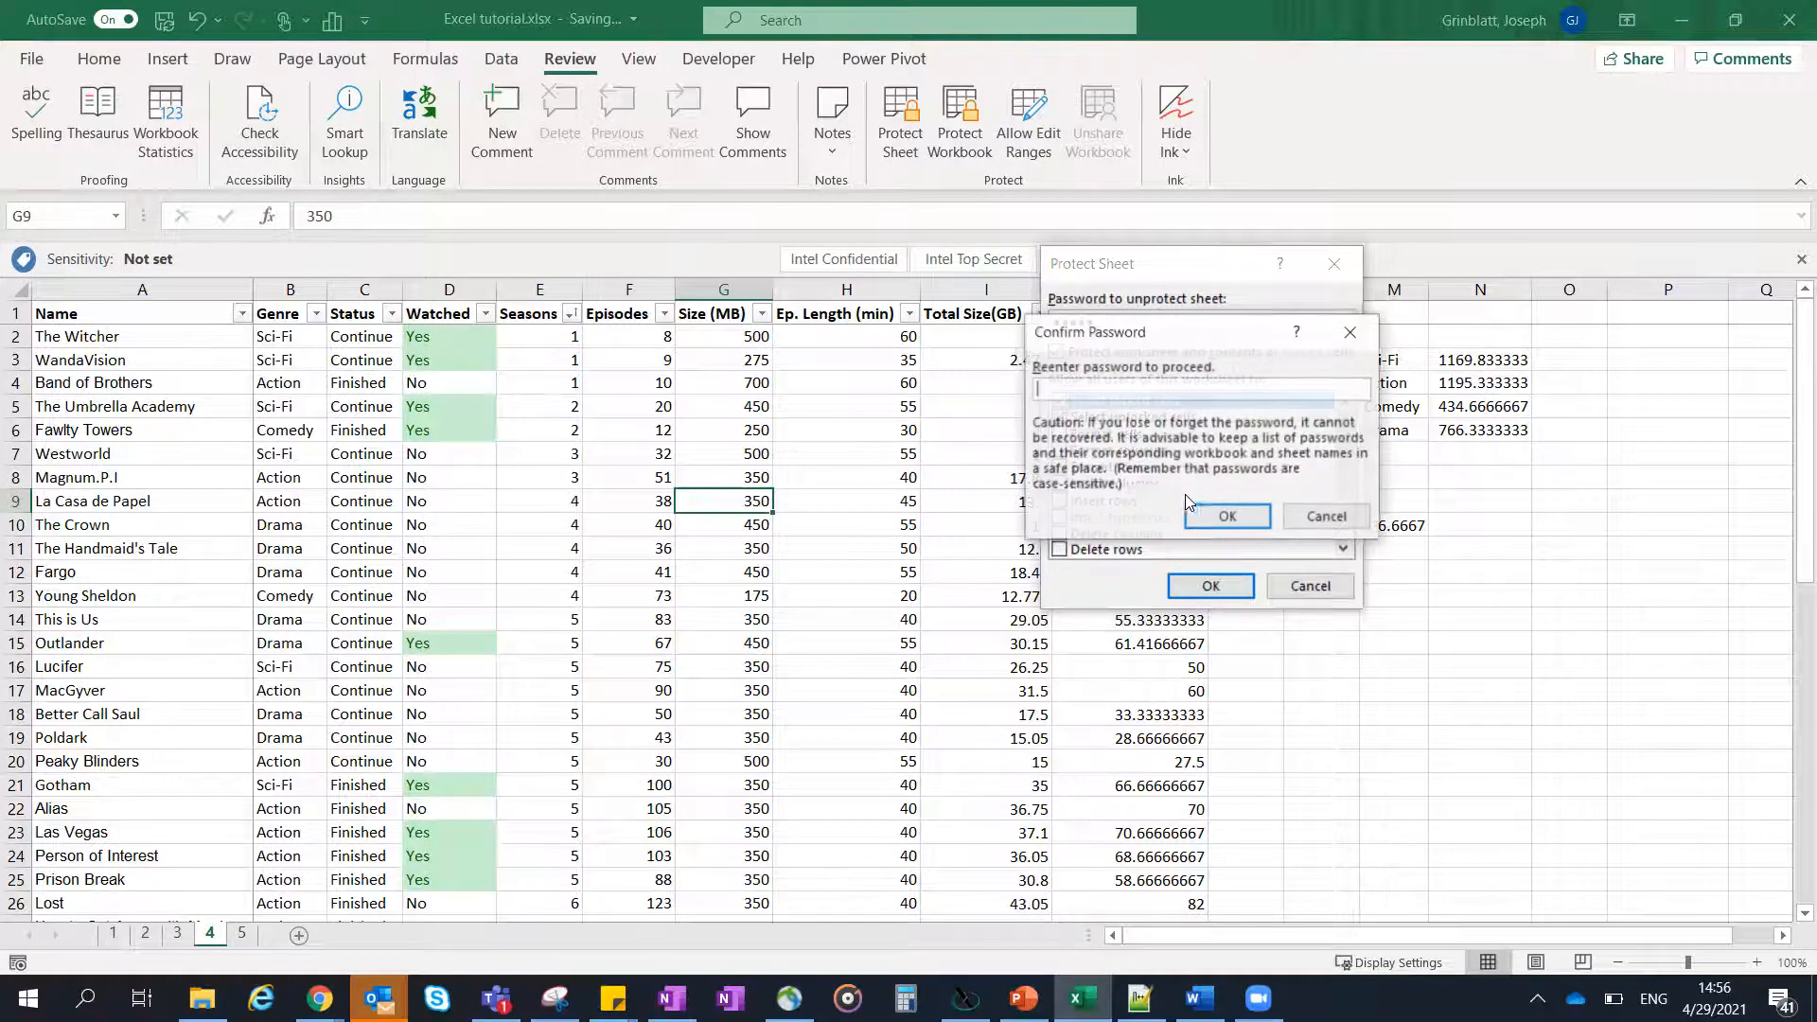
type("123")
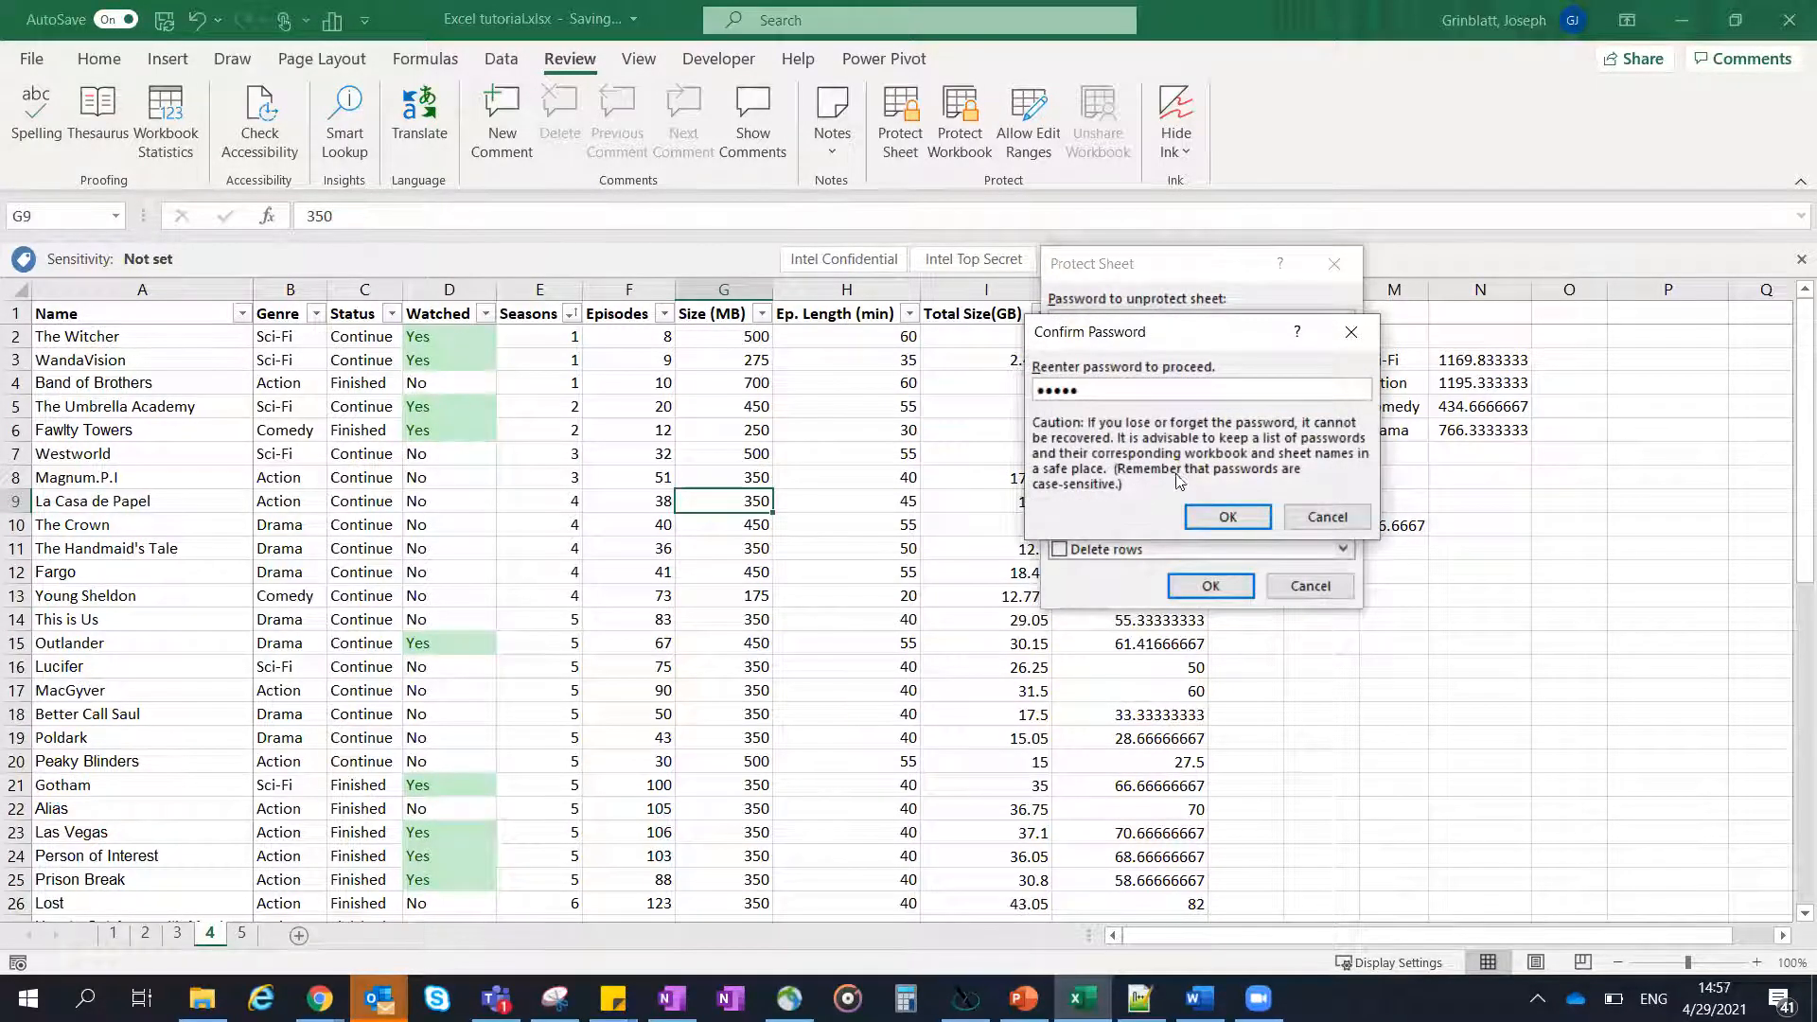
key("Return")
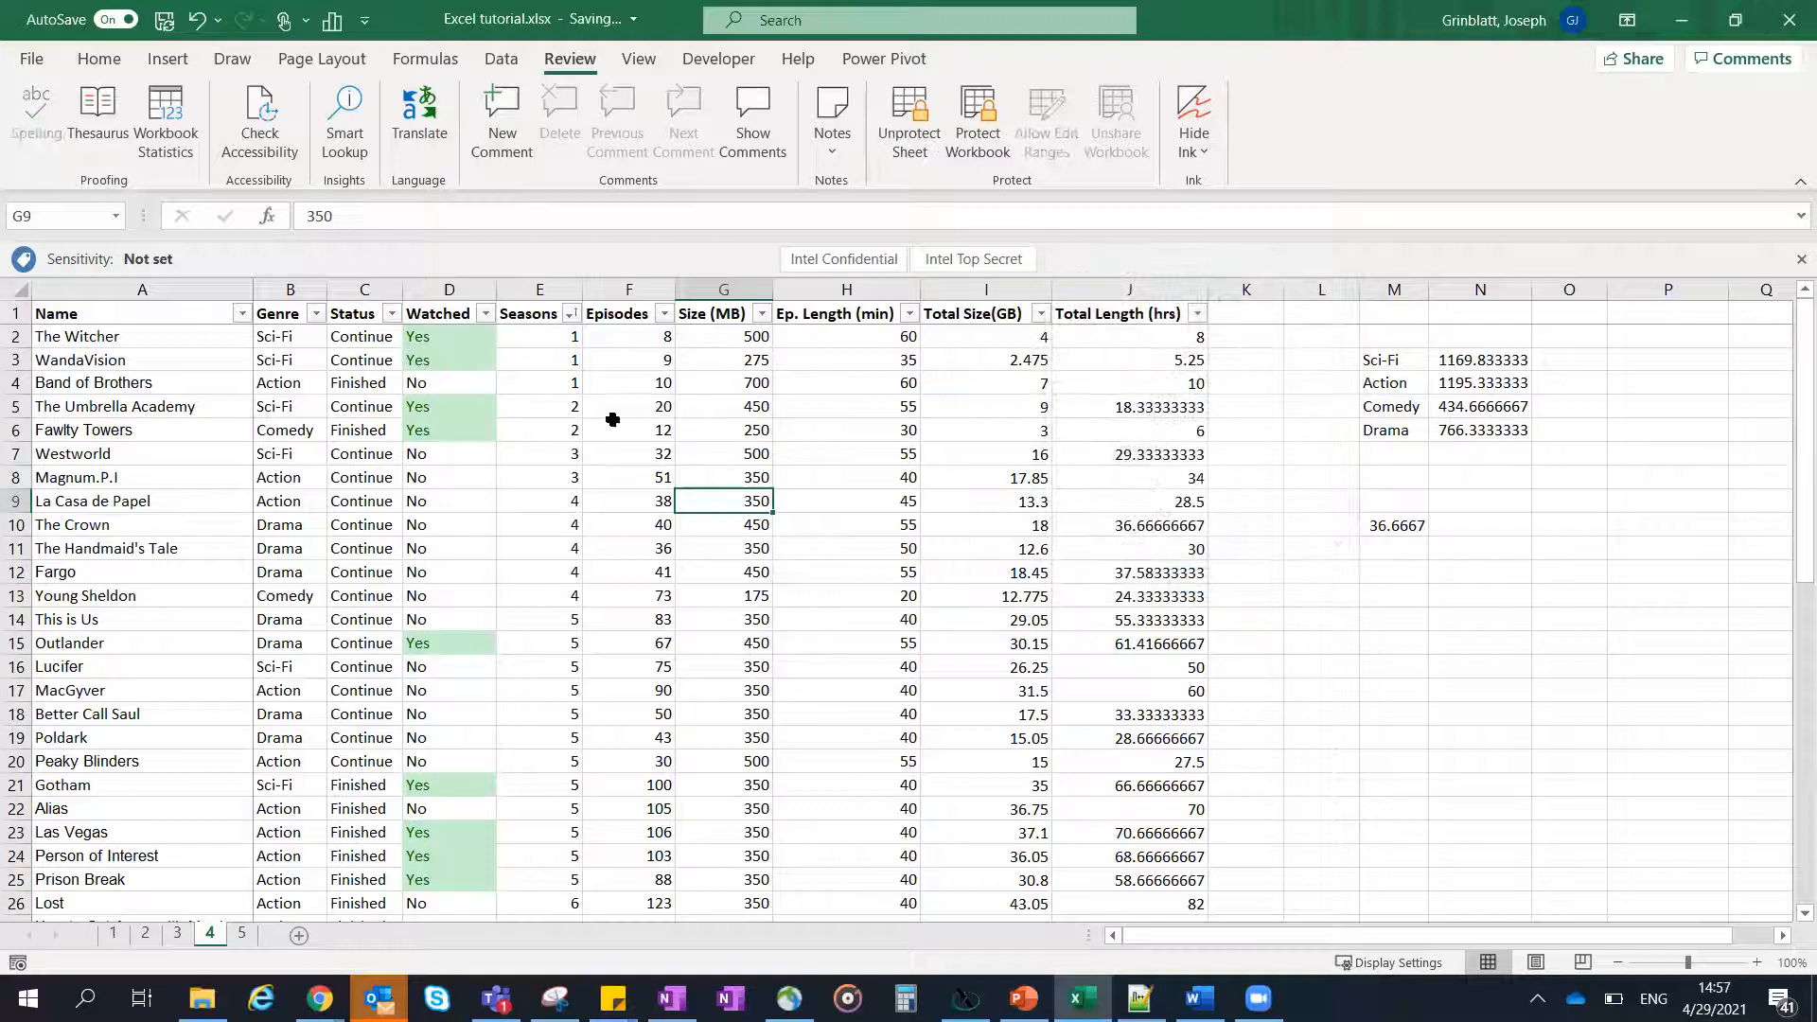
- Test editing the unlocked Status cell C7 with the text fsddf and discard the entry
left_click(390, 455)
type("fsddf")
key("Escape")
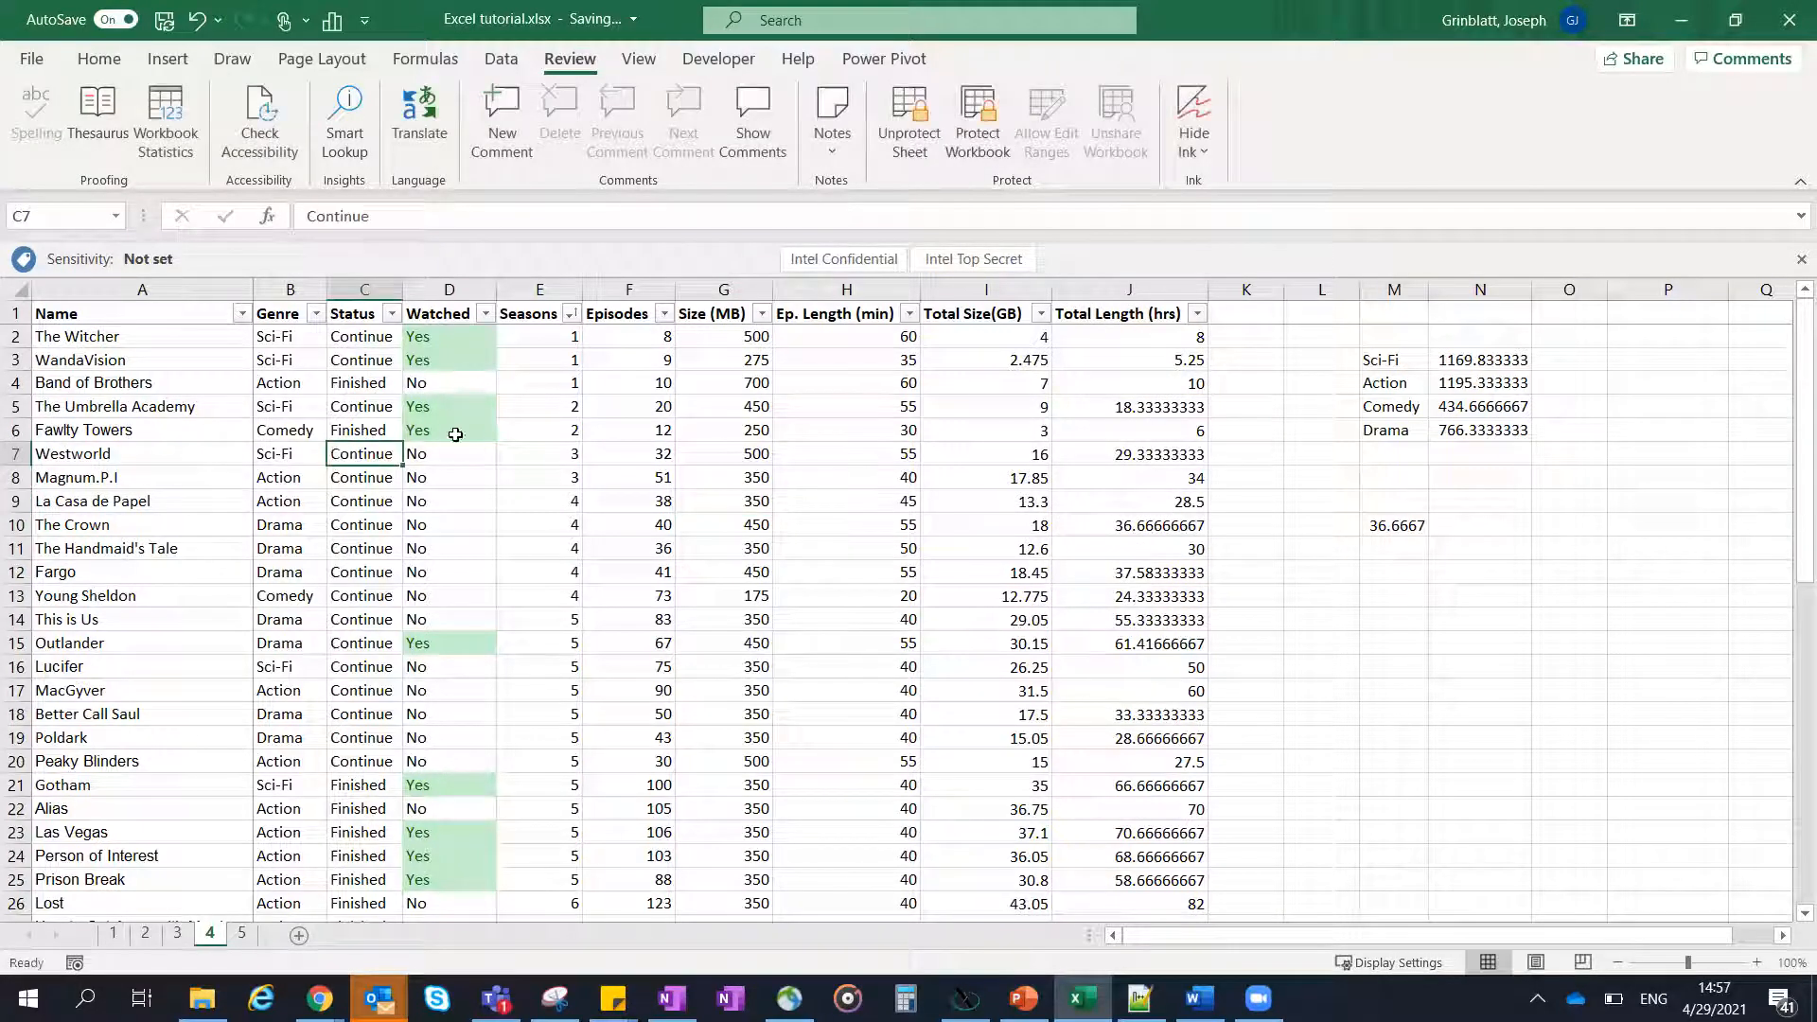
- Try to change the locked Watched entry for Fawlty Towers in D6 to No
left_click(446, 427)
left_click(507, 430)
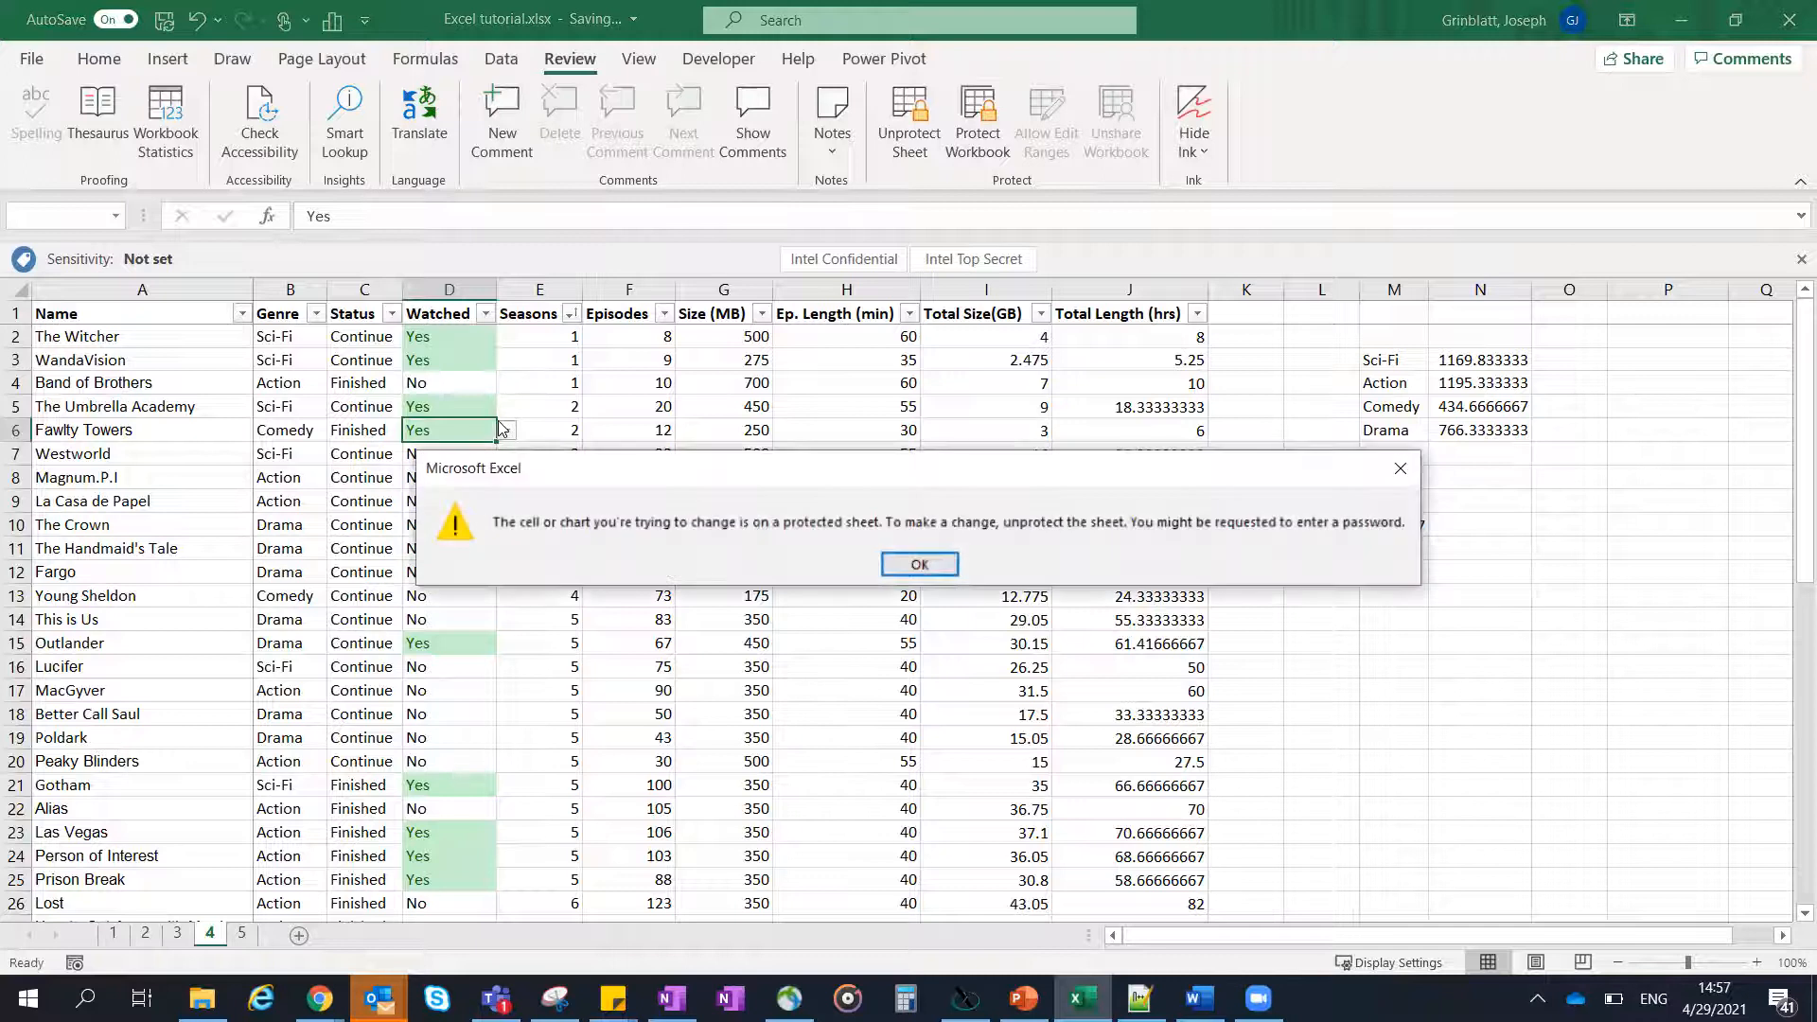
key("Return")
left_click(507, 431)
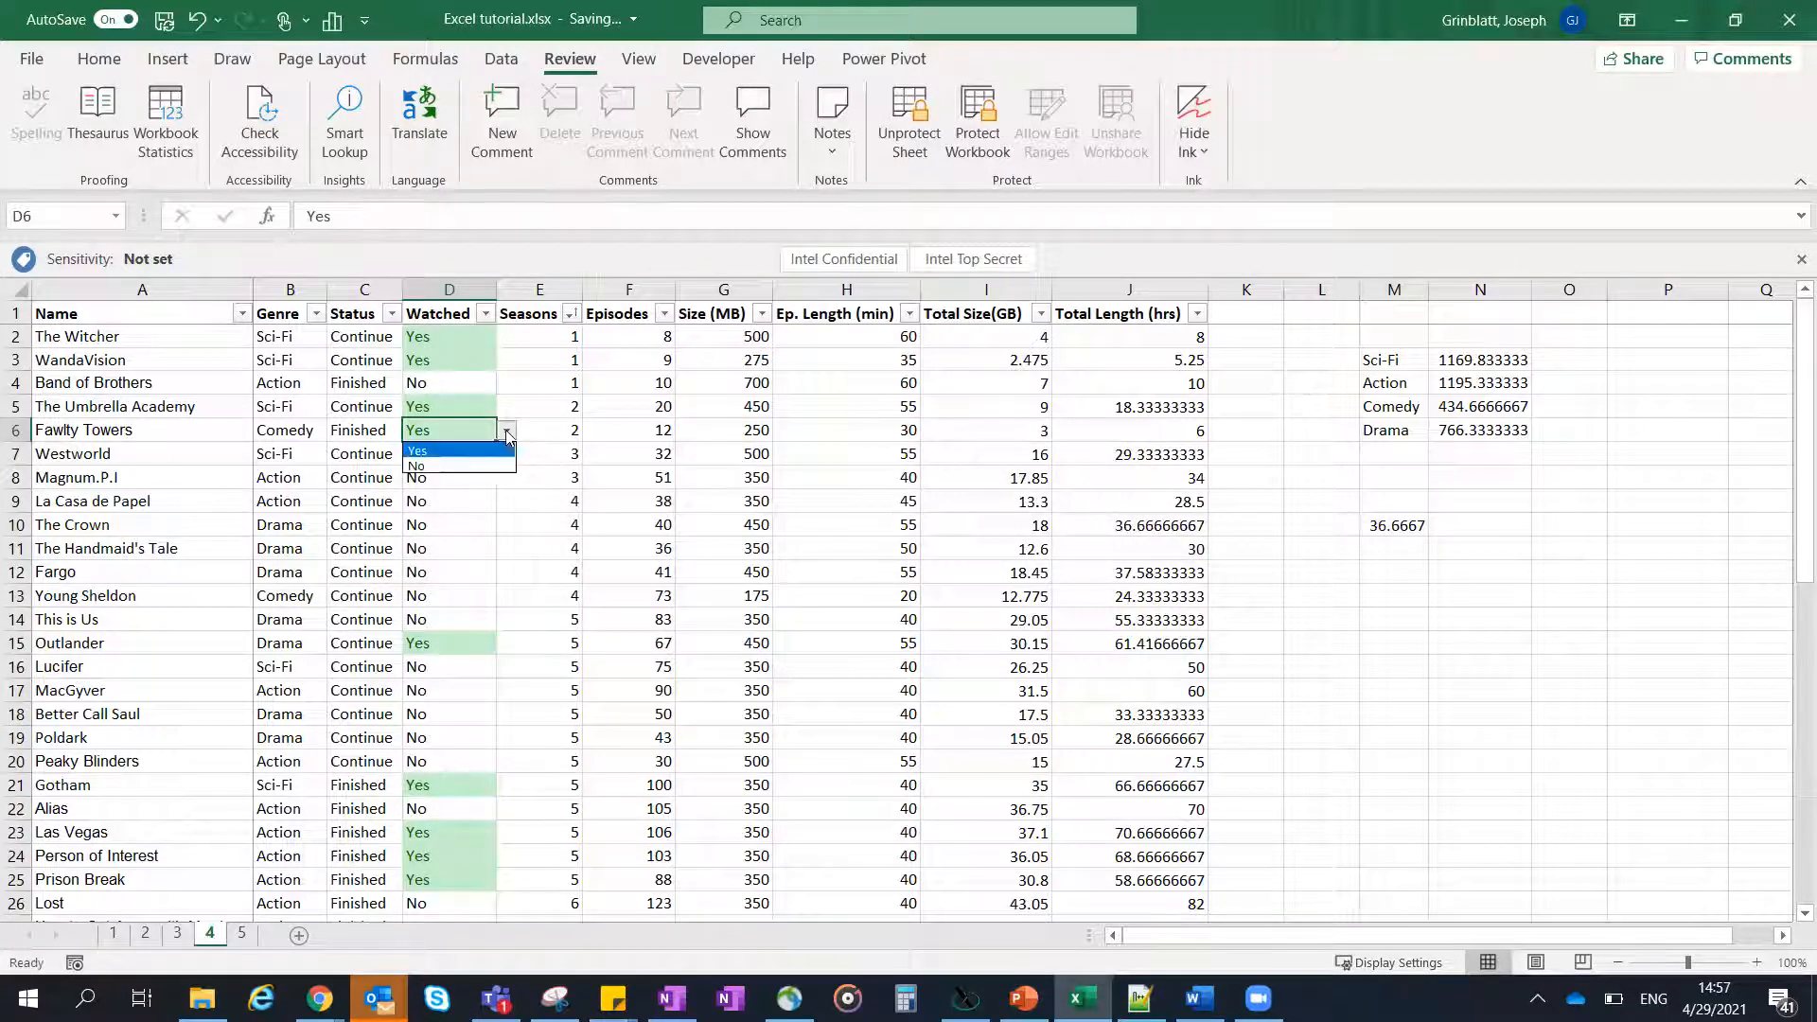
left_click(478, 469)
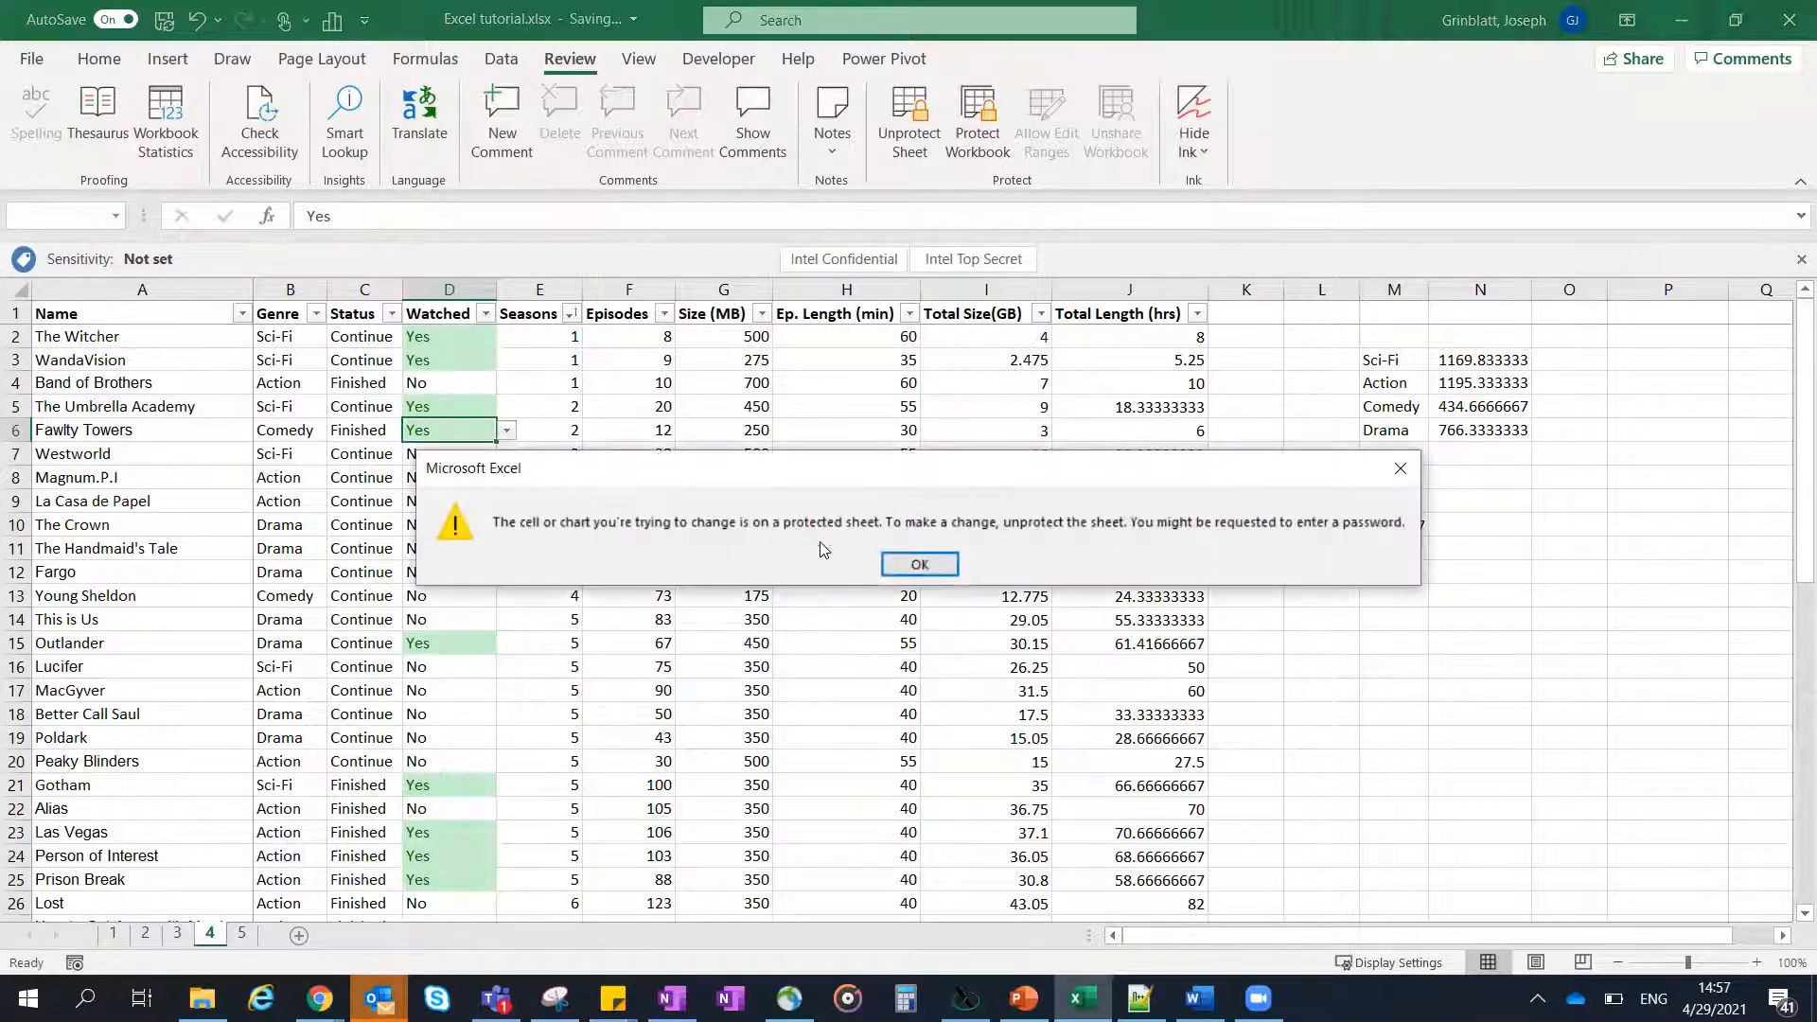
left_click(923, 565)
left_click(508, 461)
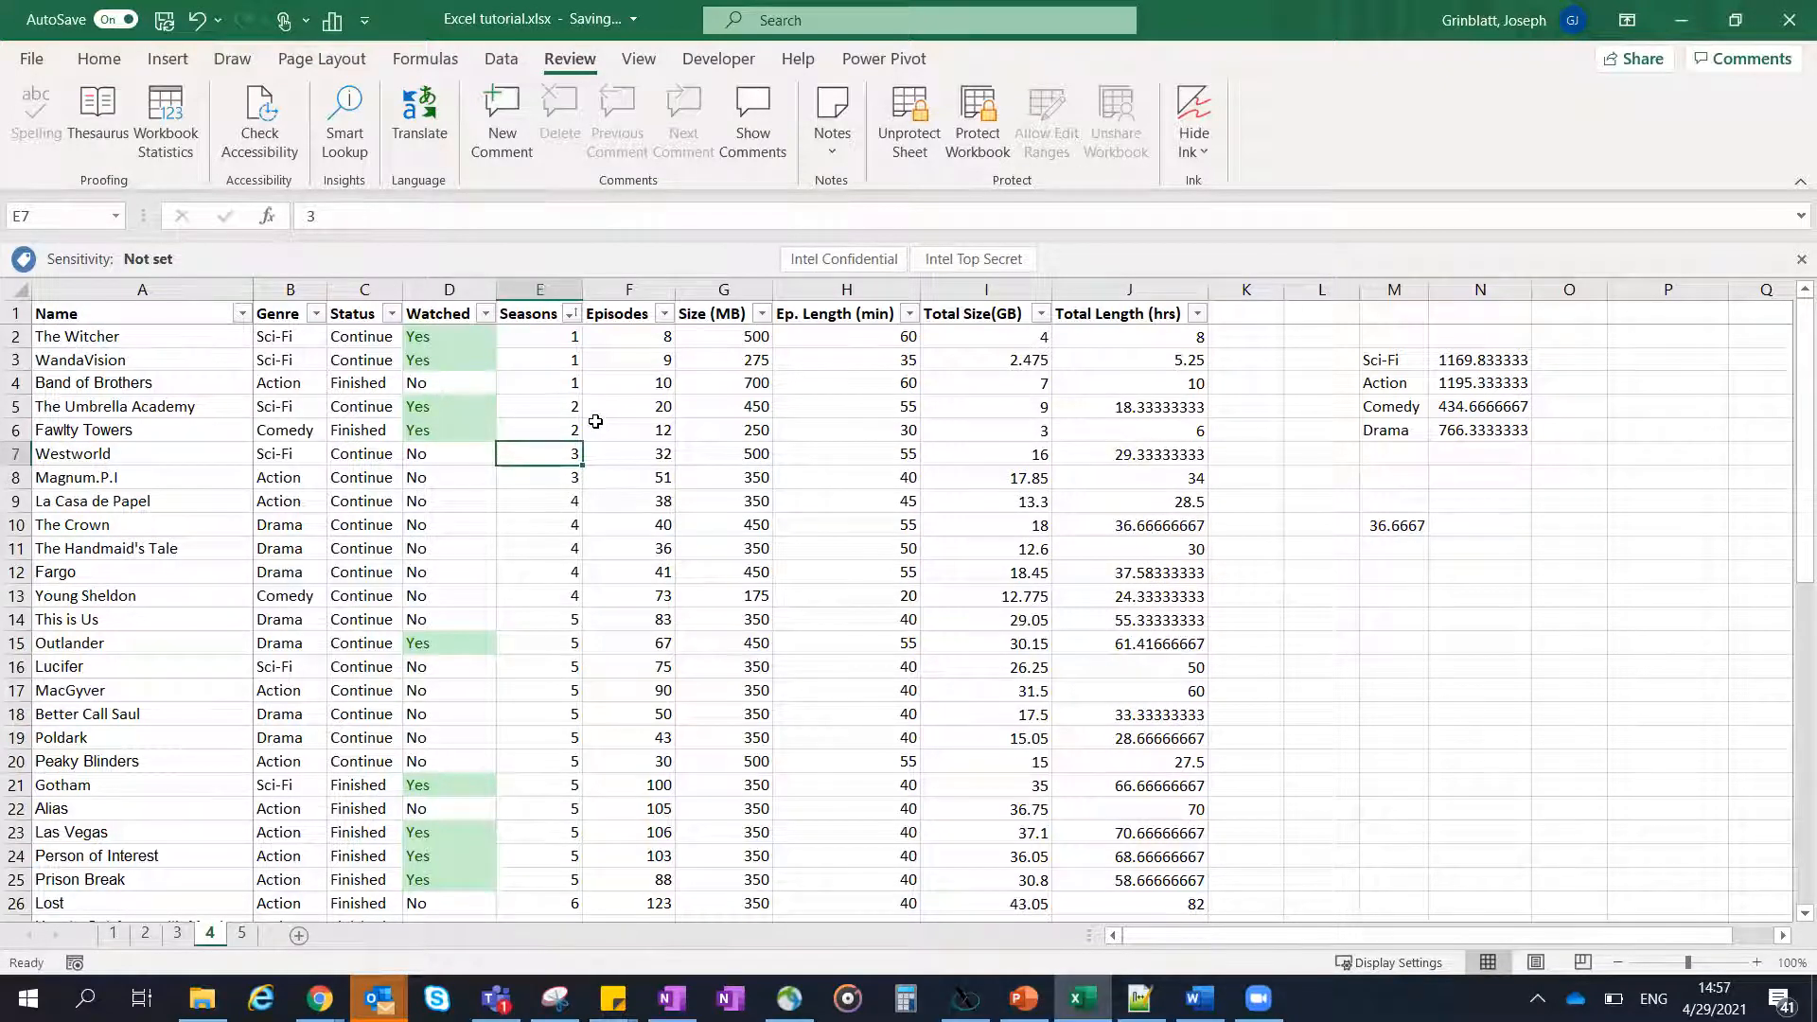
- Remove the protection from sheet 4 again by entering its password
left_click(909, 133)
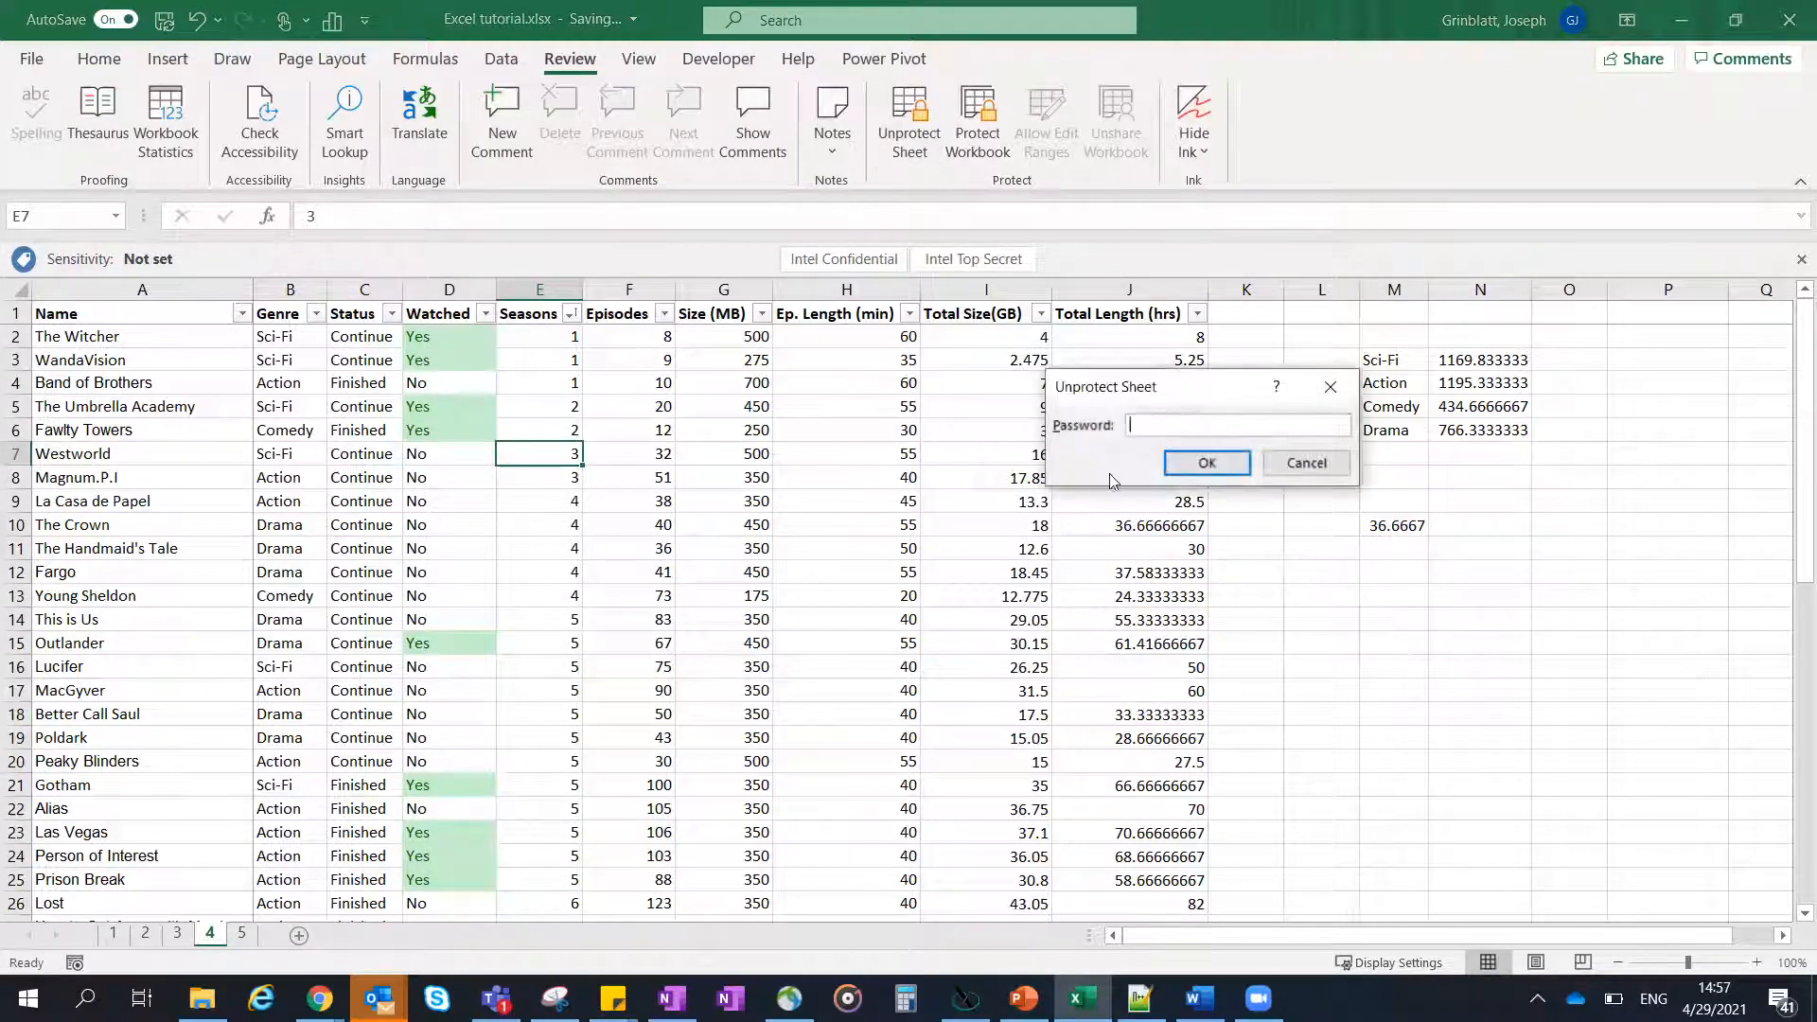
type("•••••")
key("Return")
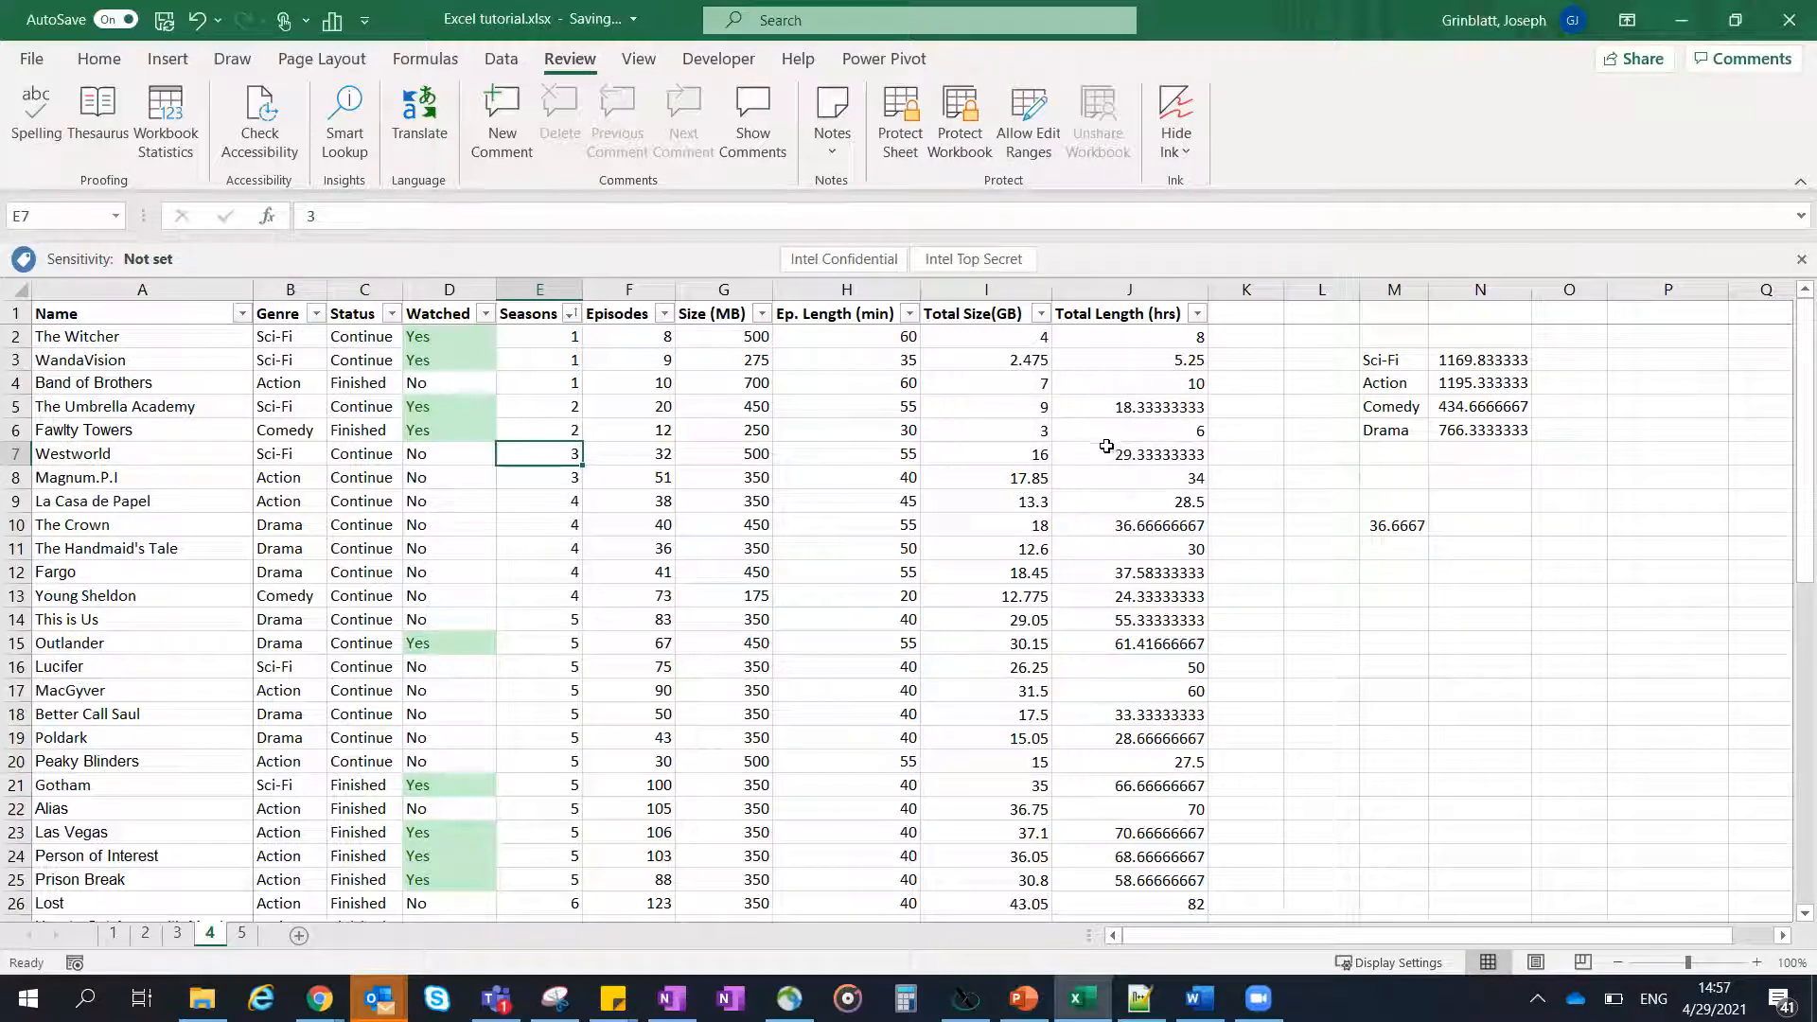
left_click(858, 472)
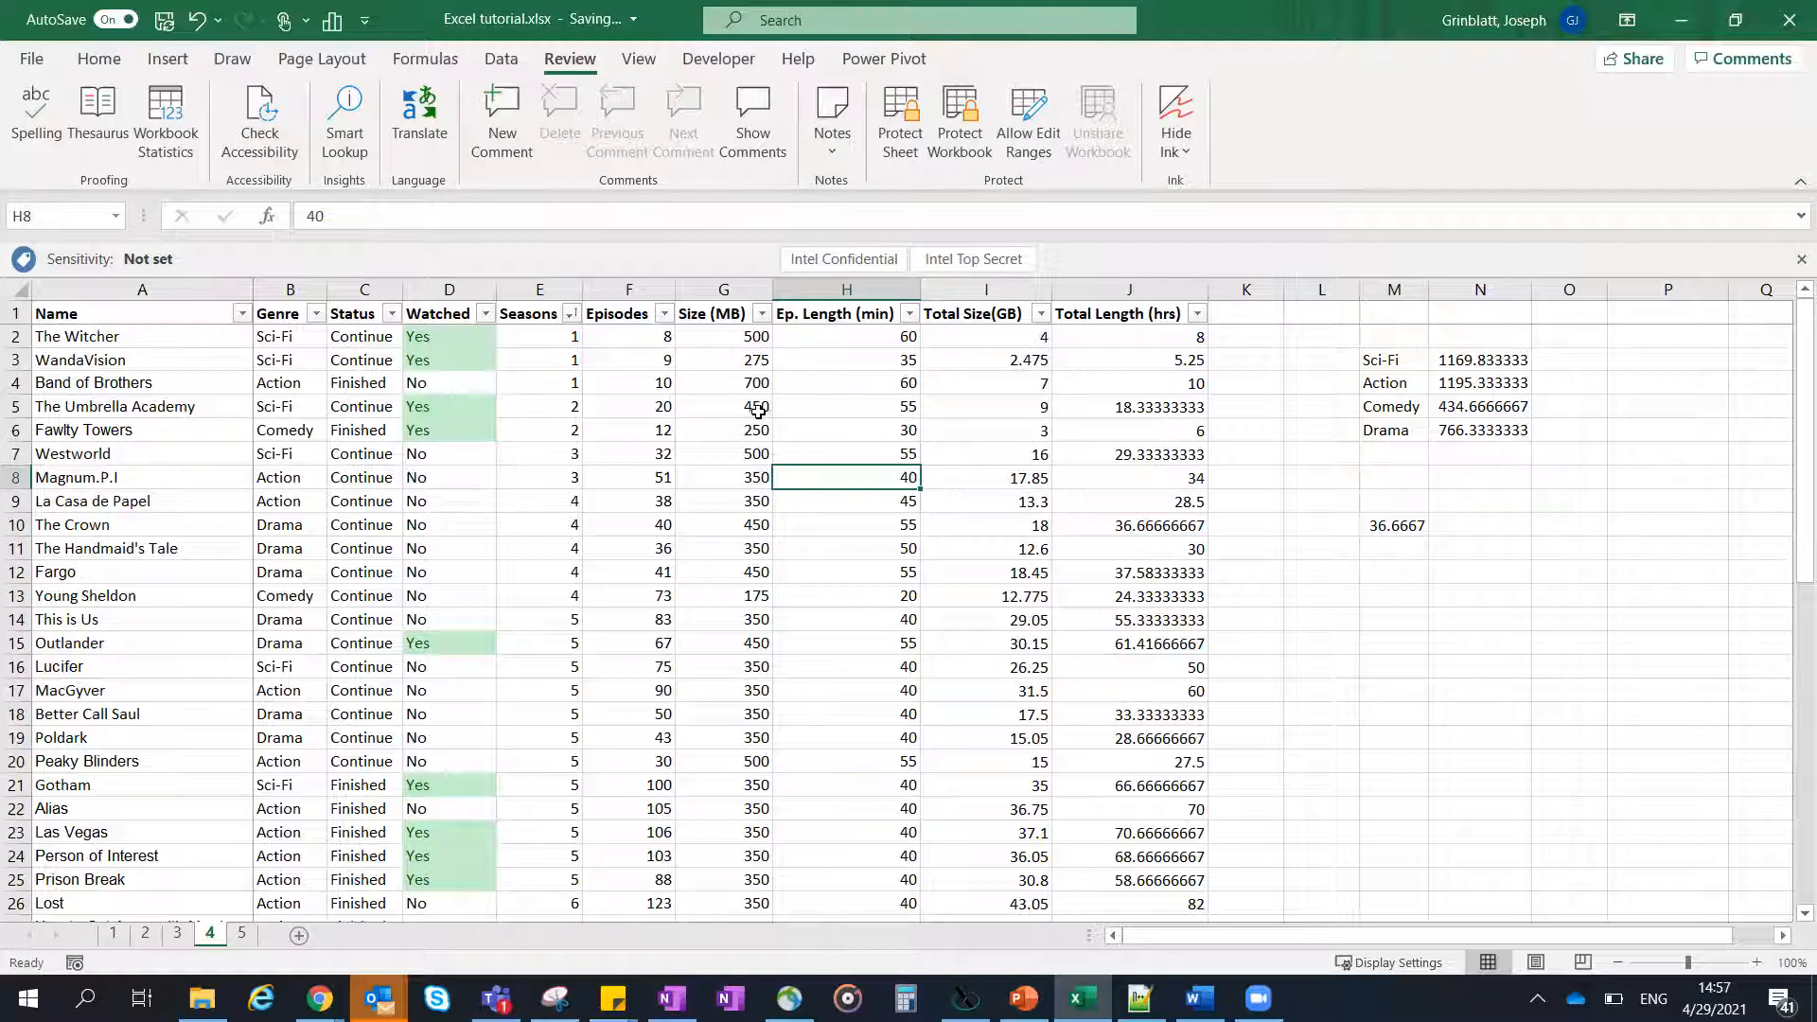
scroll(793, 426, "down", 4)
scroll(794, 431, "up", 4)
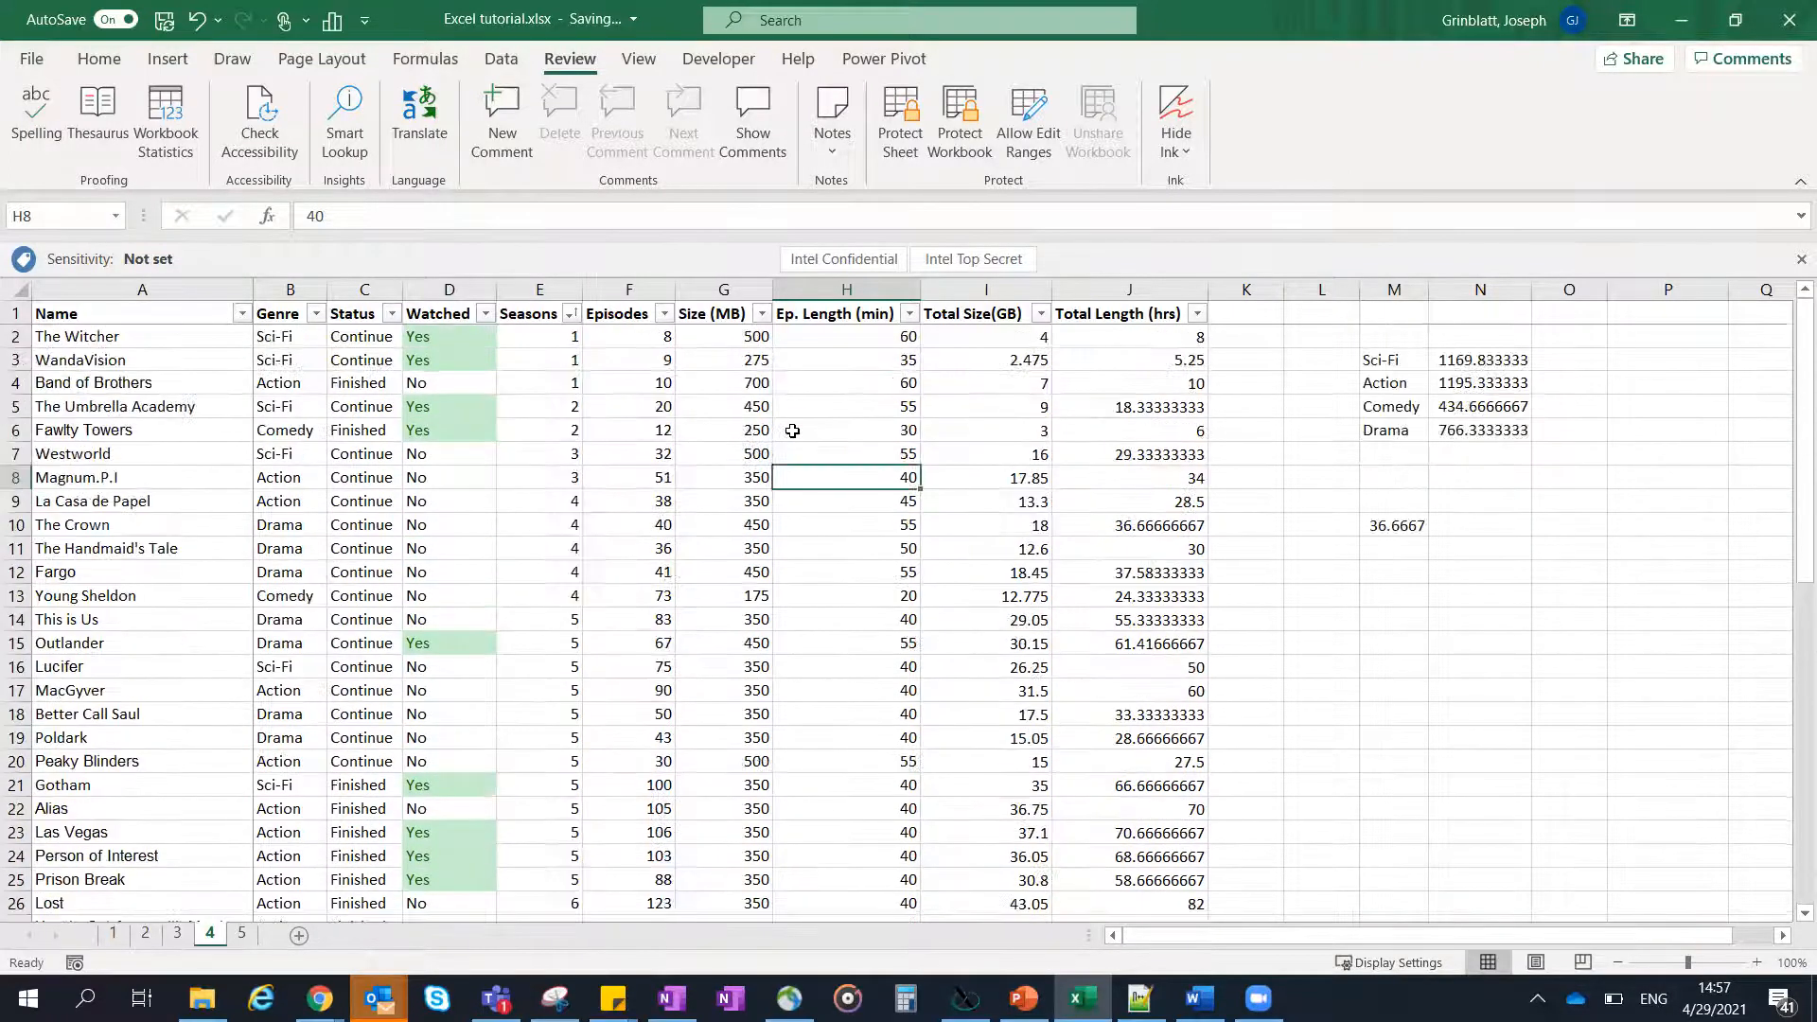
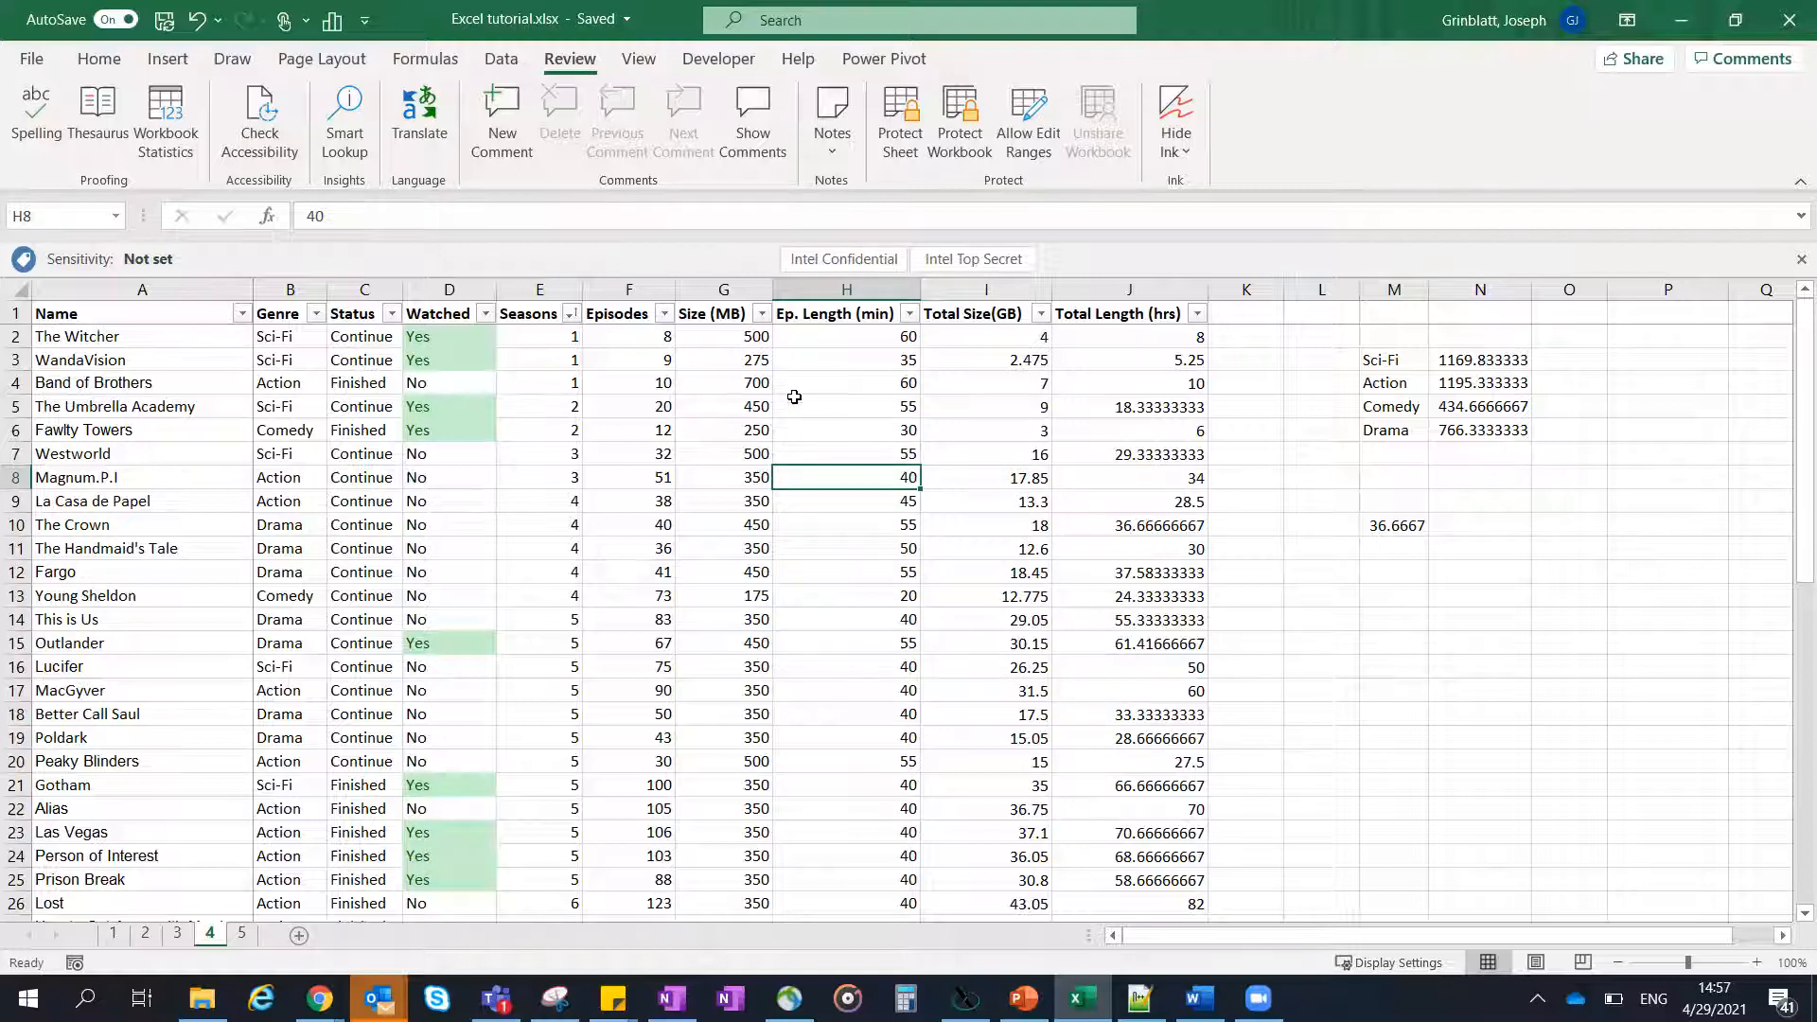
- Copy the Wikipedia address of the countries by population list from cell R2 on sheet 5
left_click(806, 413)
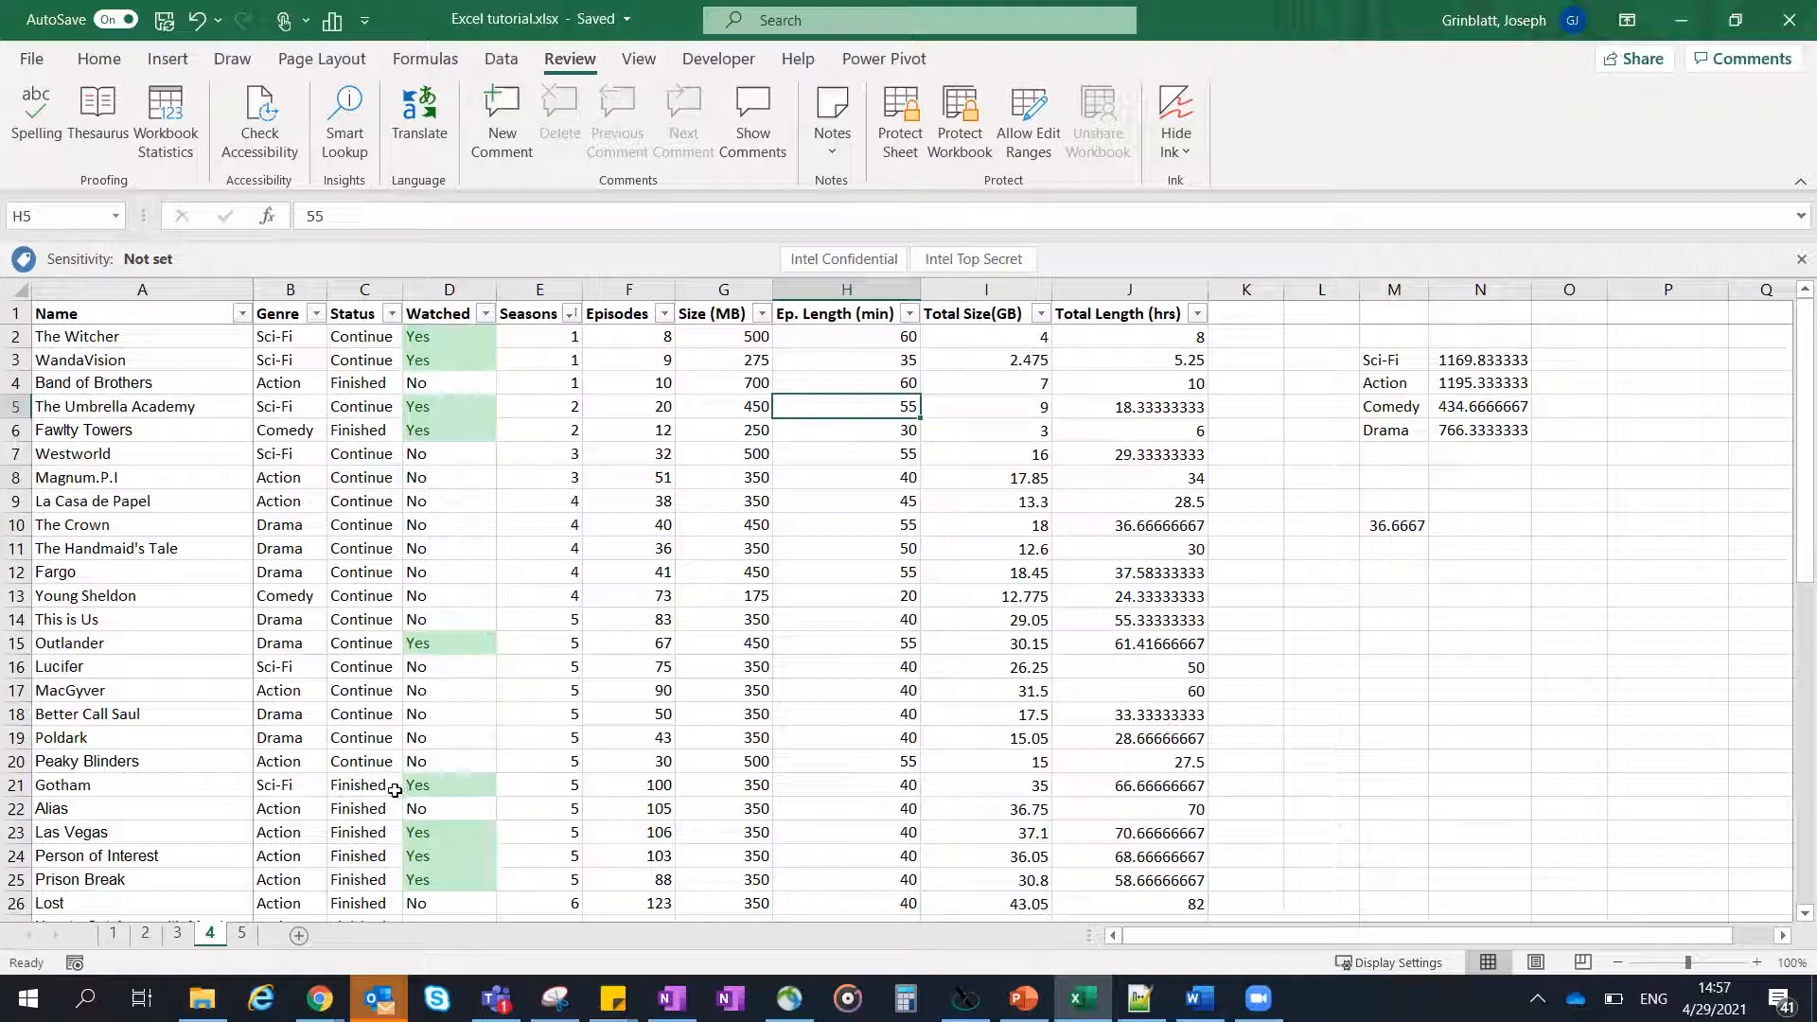
left_click(244, 932)
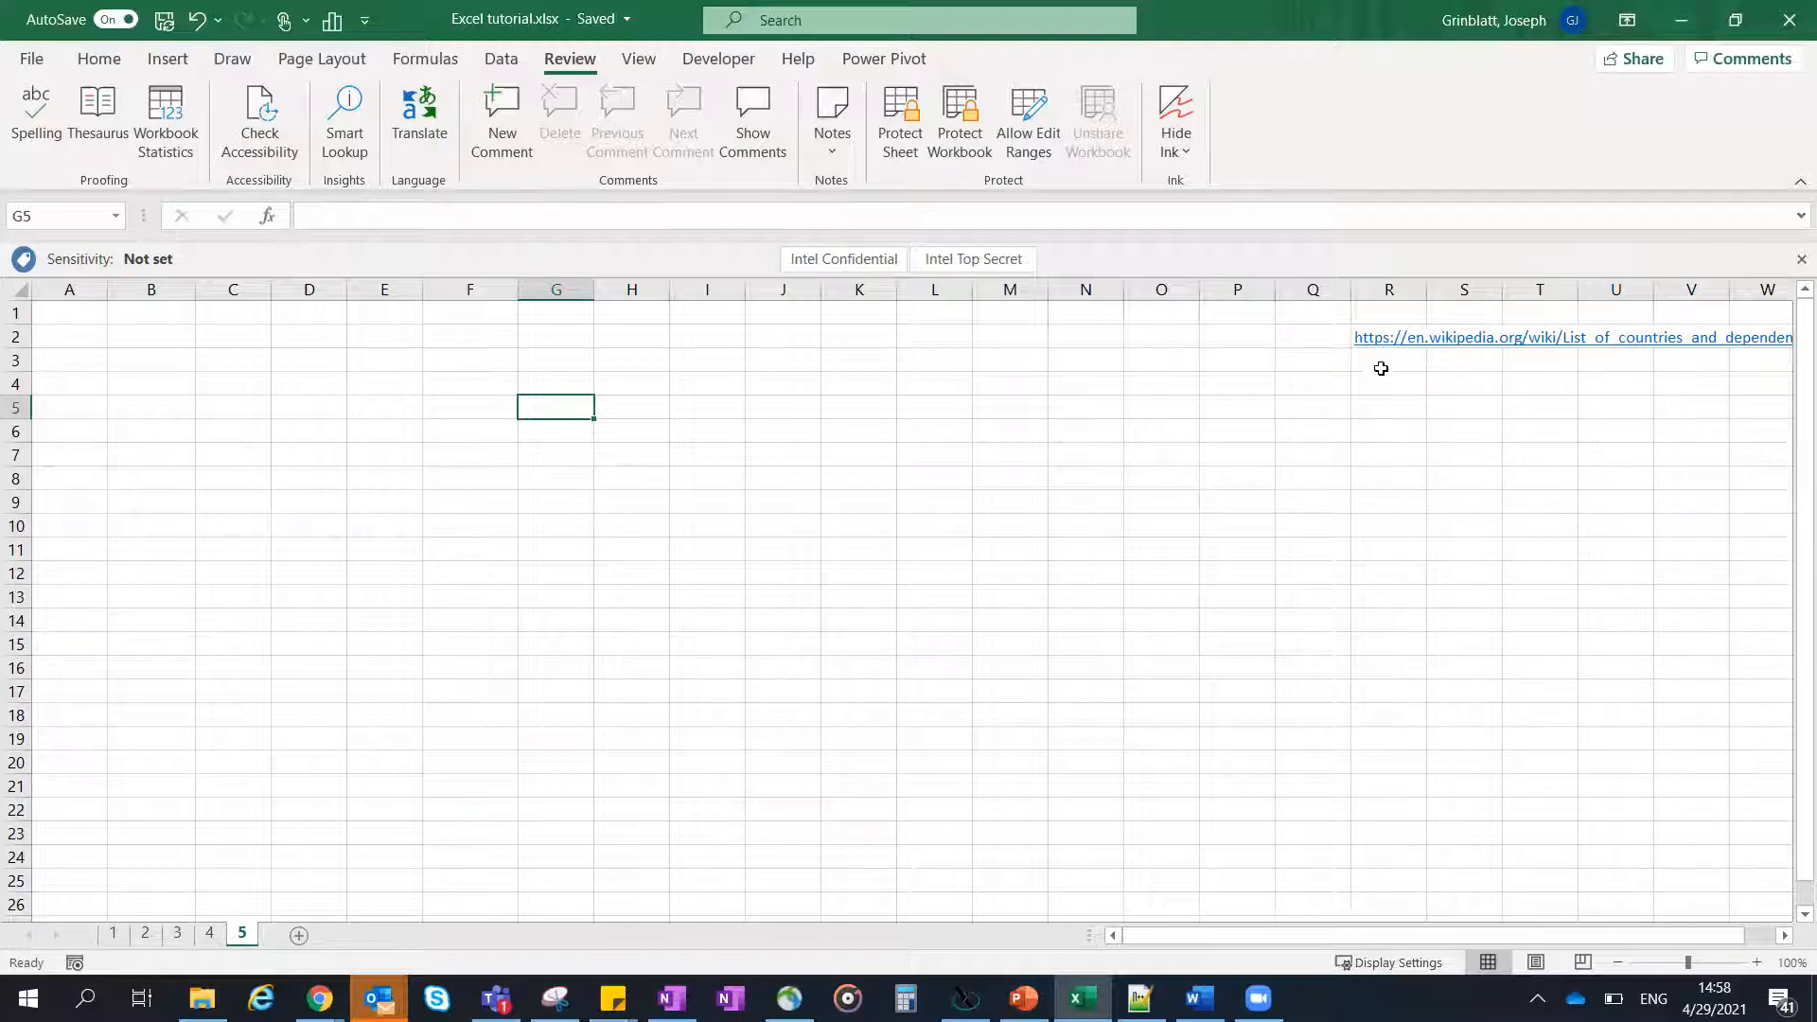
left_click(1355, 320)
left_click(1364, 343)
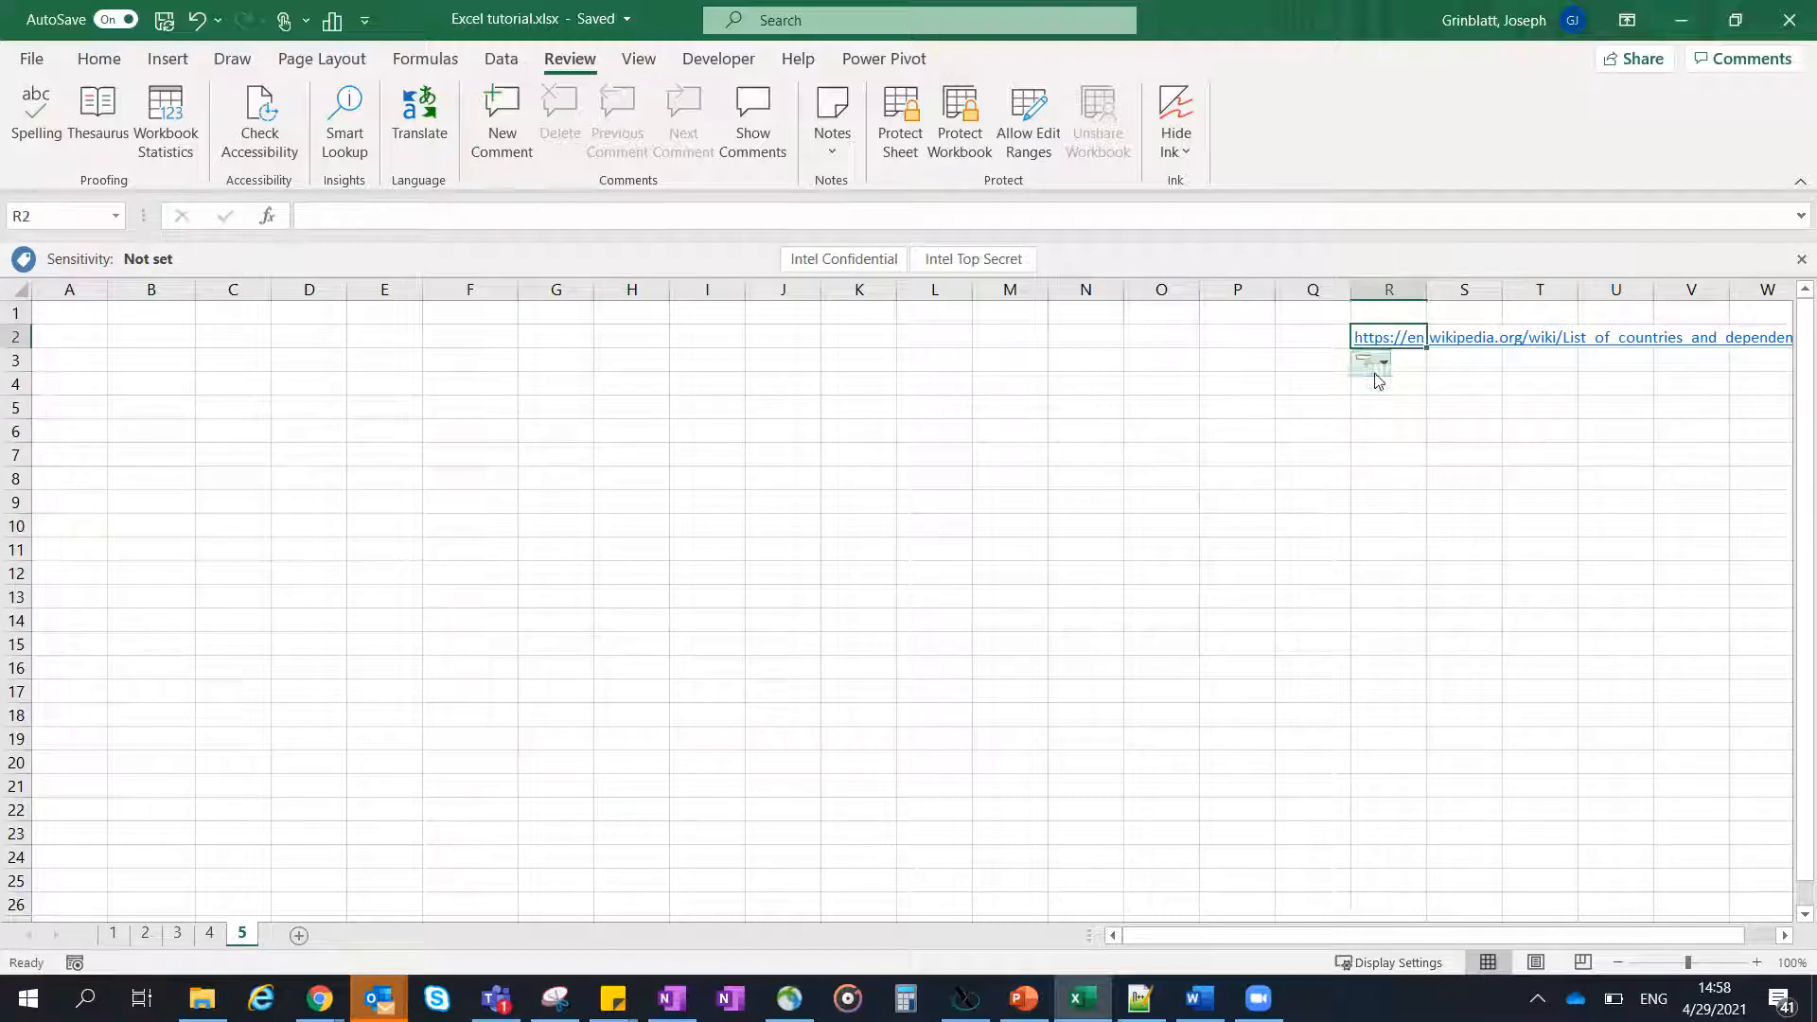
triple_click(900, 214)
key("ctrl+c")
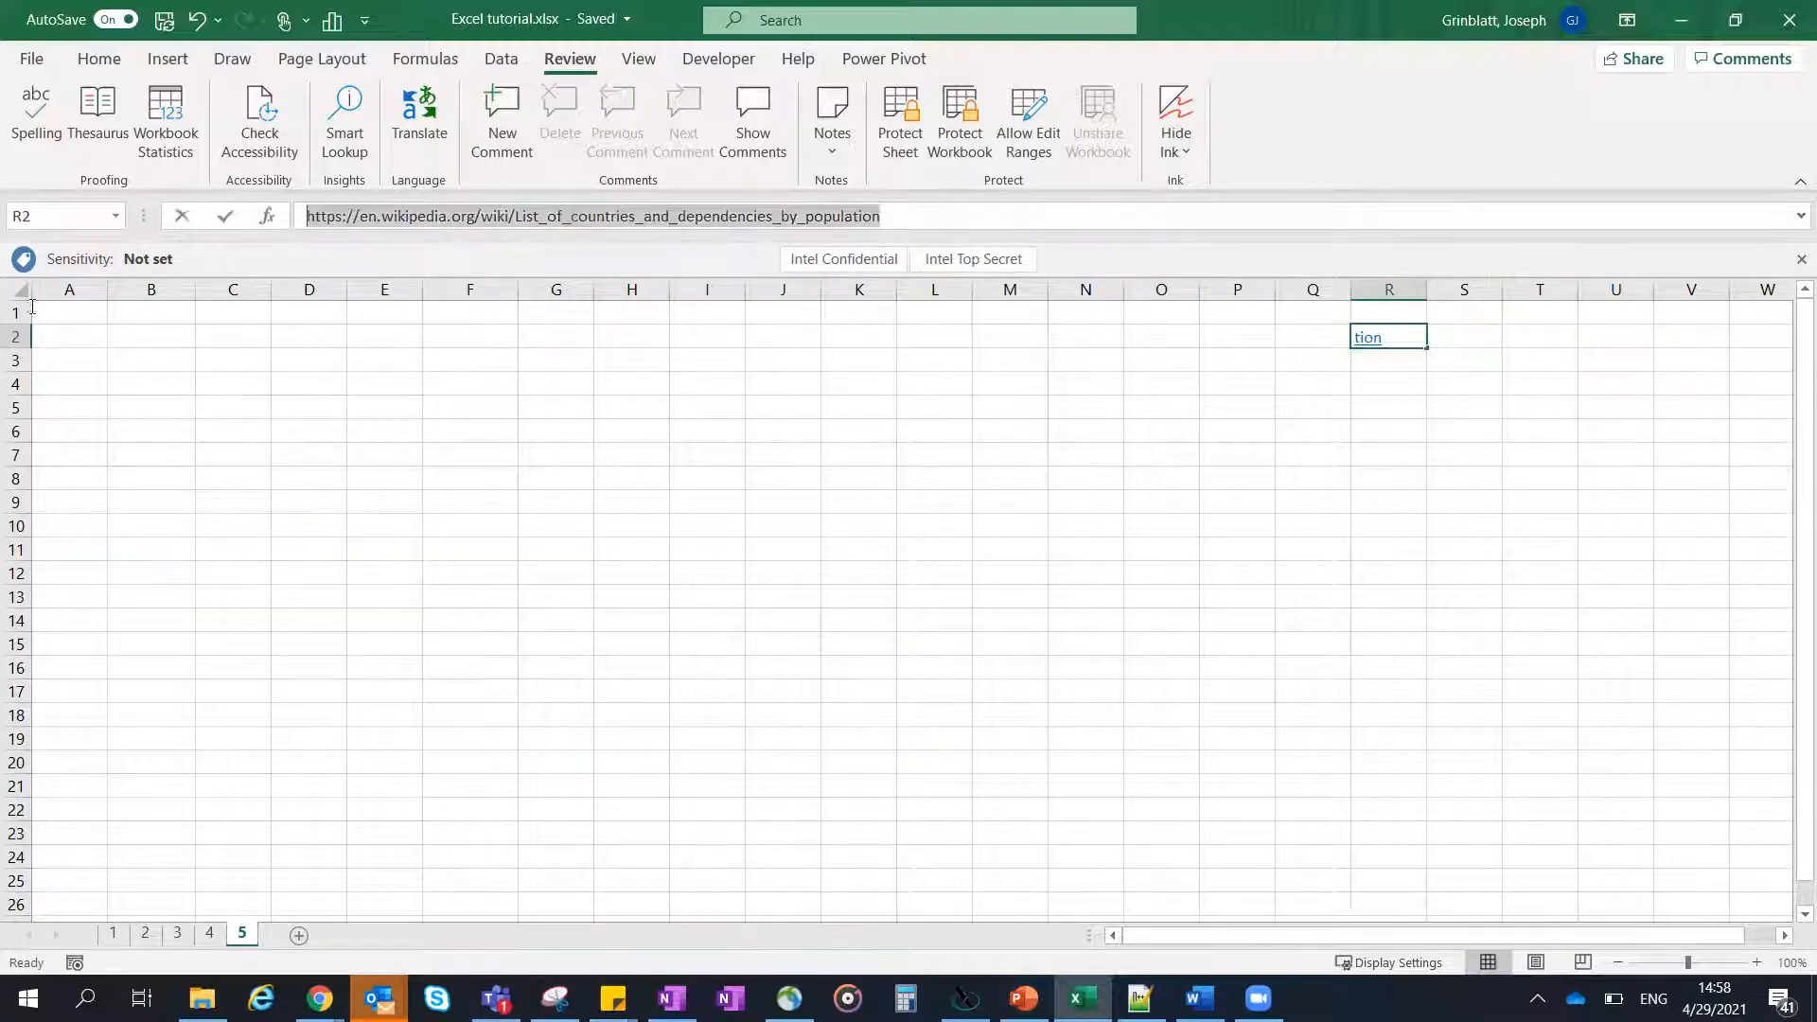
left_click(754, 453)
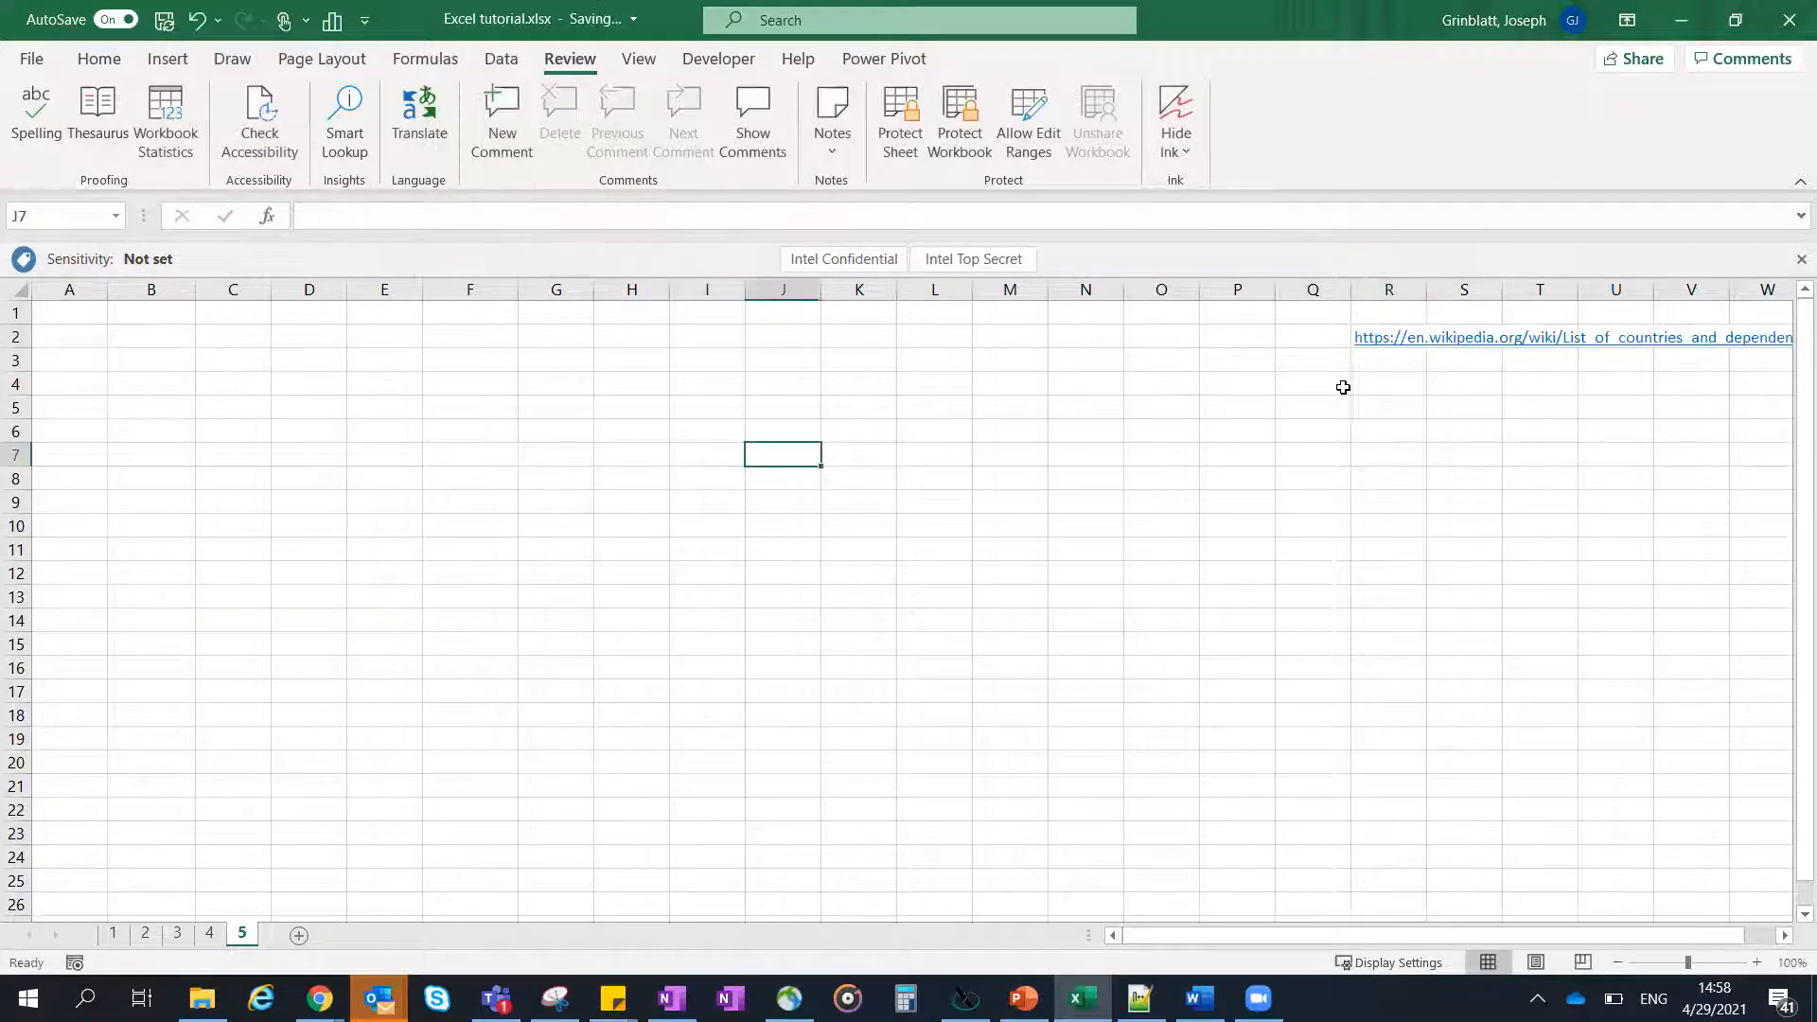
- Switch to Chrome and examine the country population table on the Wikipedia page
key("alt+Tab")
key("alt+Tab")
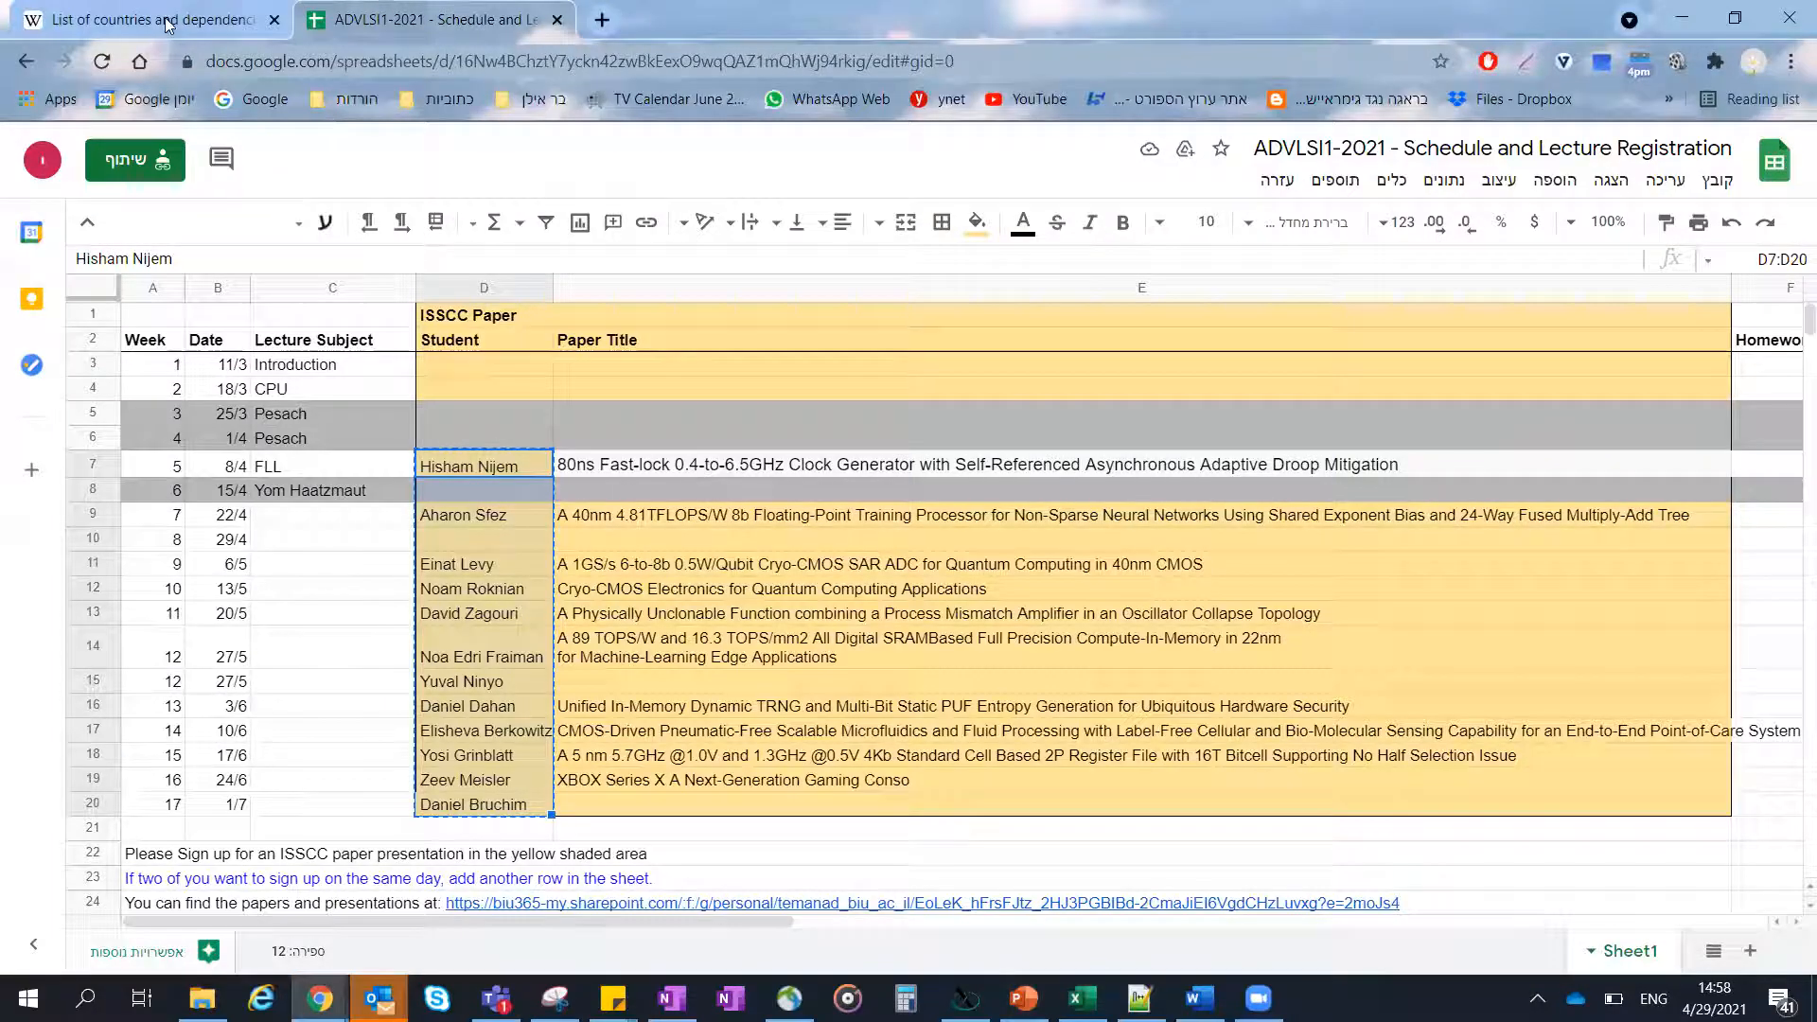
left_click(161, 20)
scroll(609, 314, "down", 1)
scroll(373, 253, "up", 1)
scroll(530, 272, "down", 10)
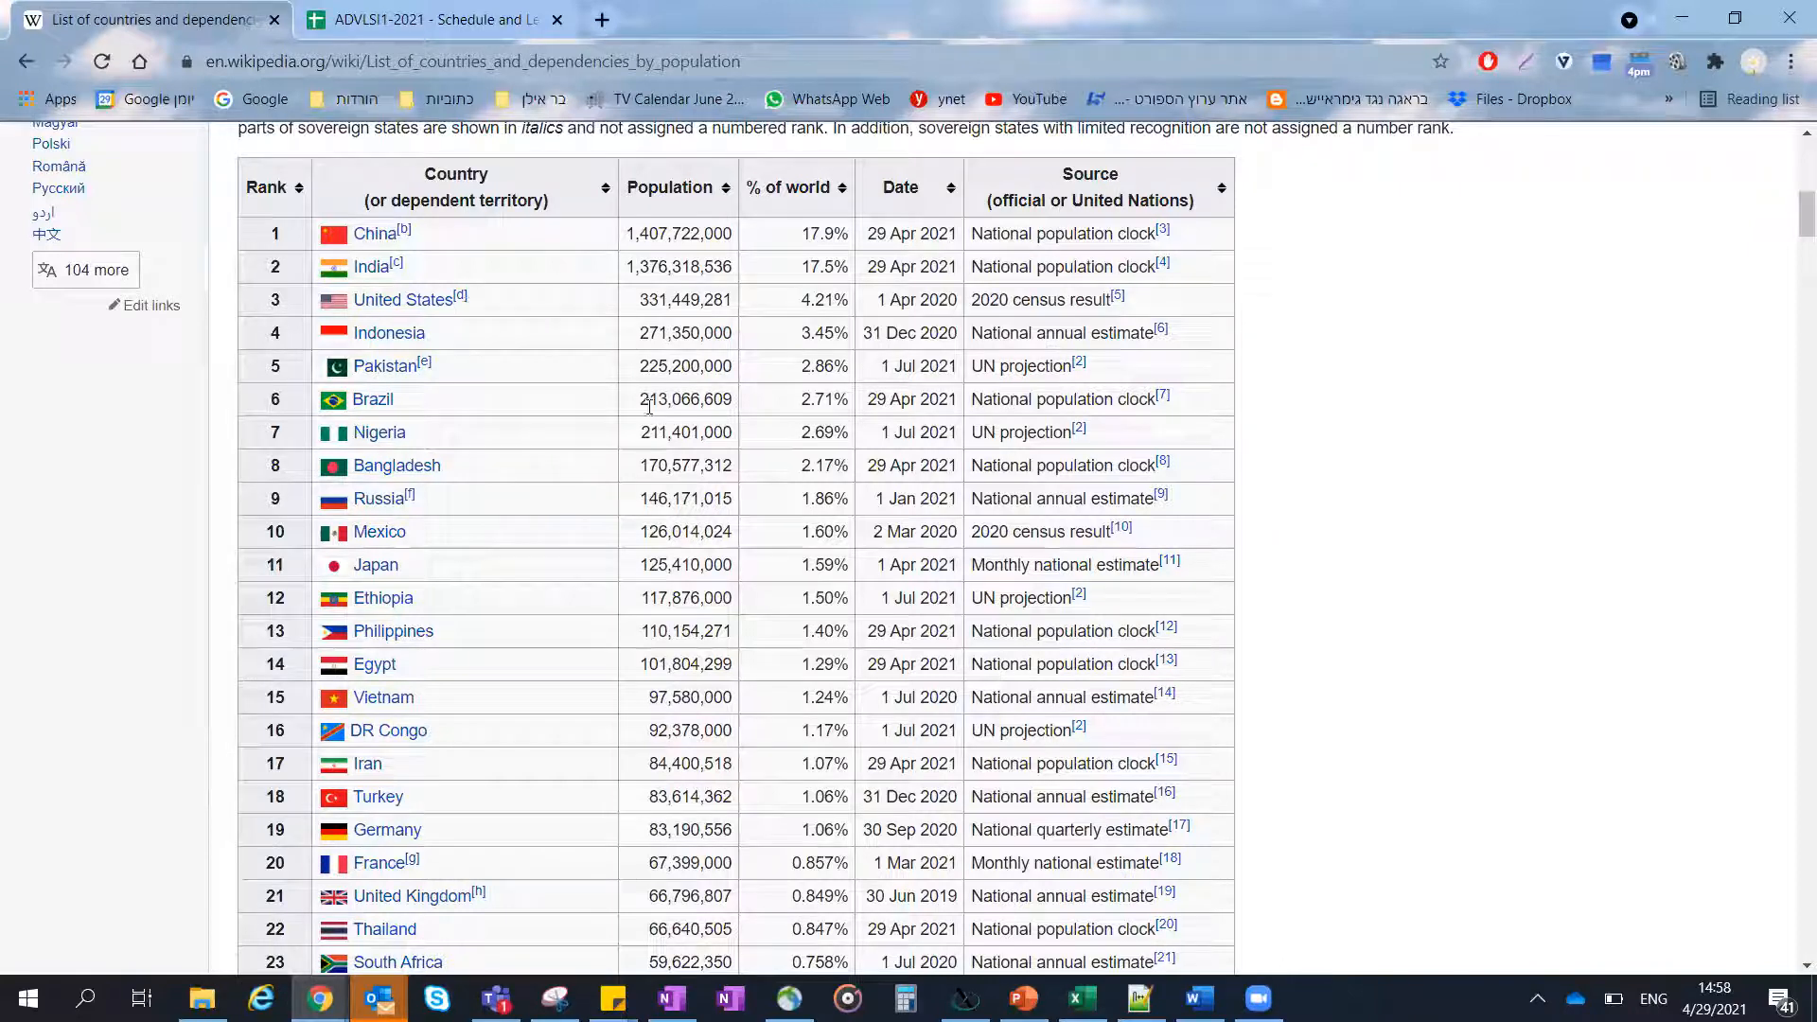
scroll(581, 326, "up", 5)
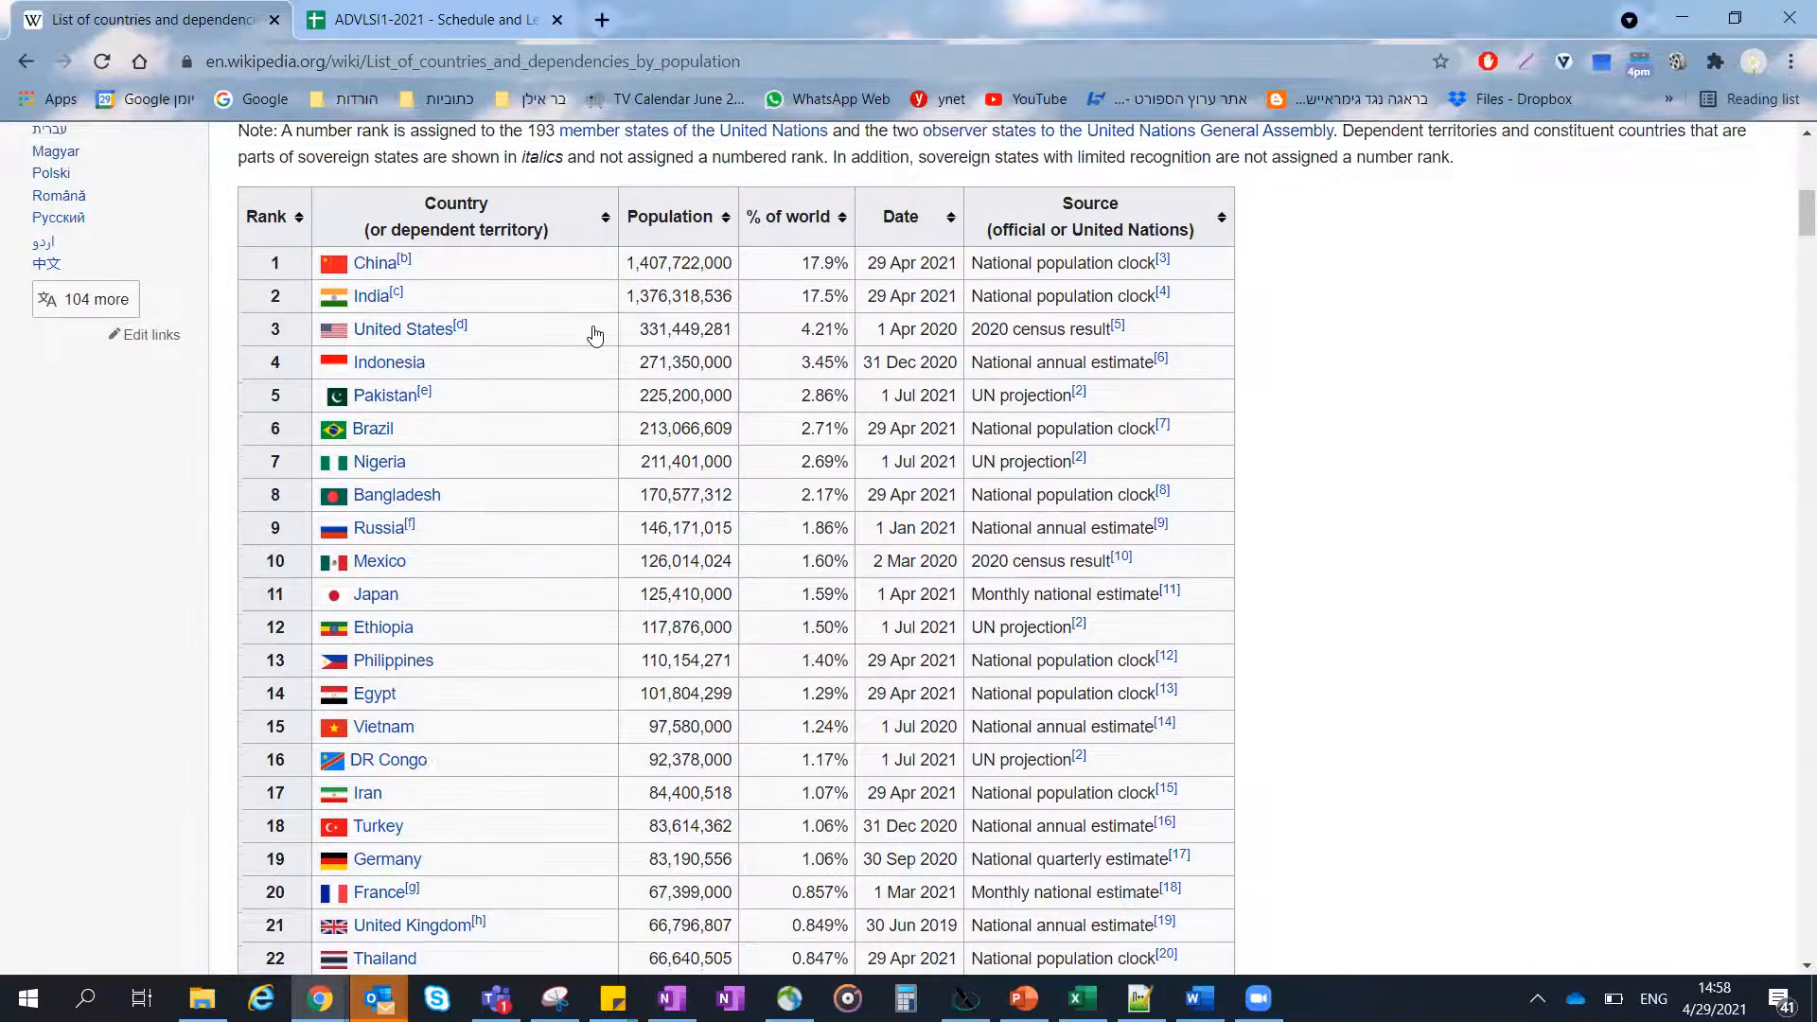
scroll(579, 334, "up", 3)
- Switch back to Excel and start a basic web data import using the copied Wikipedia URL
left_click(1082, 997)
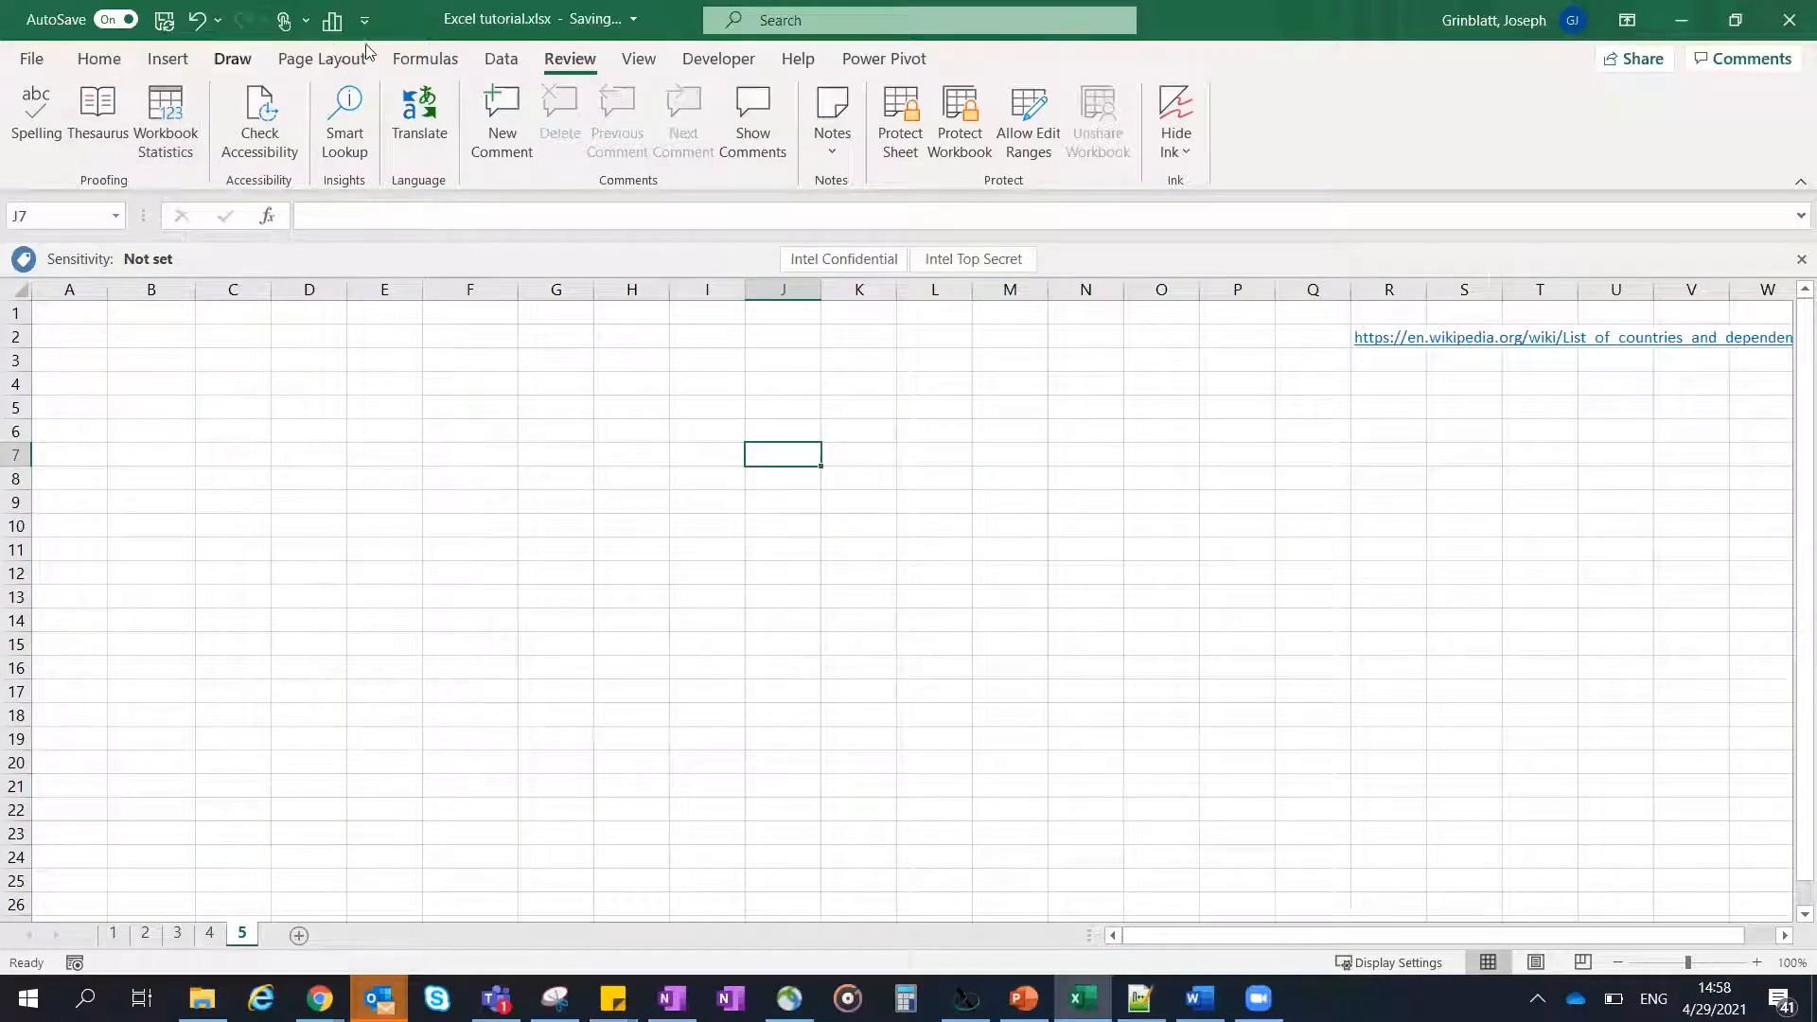
left_click(492, 67)
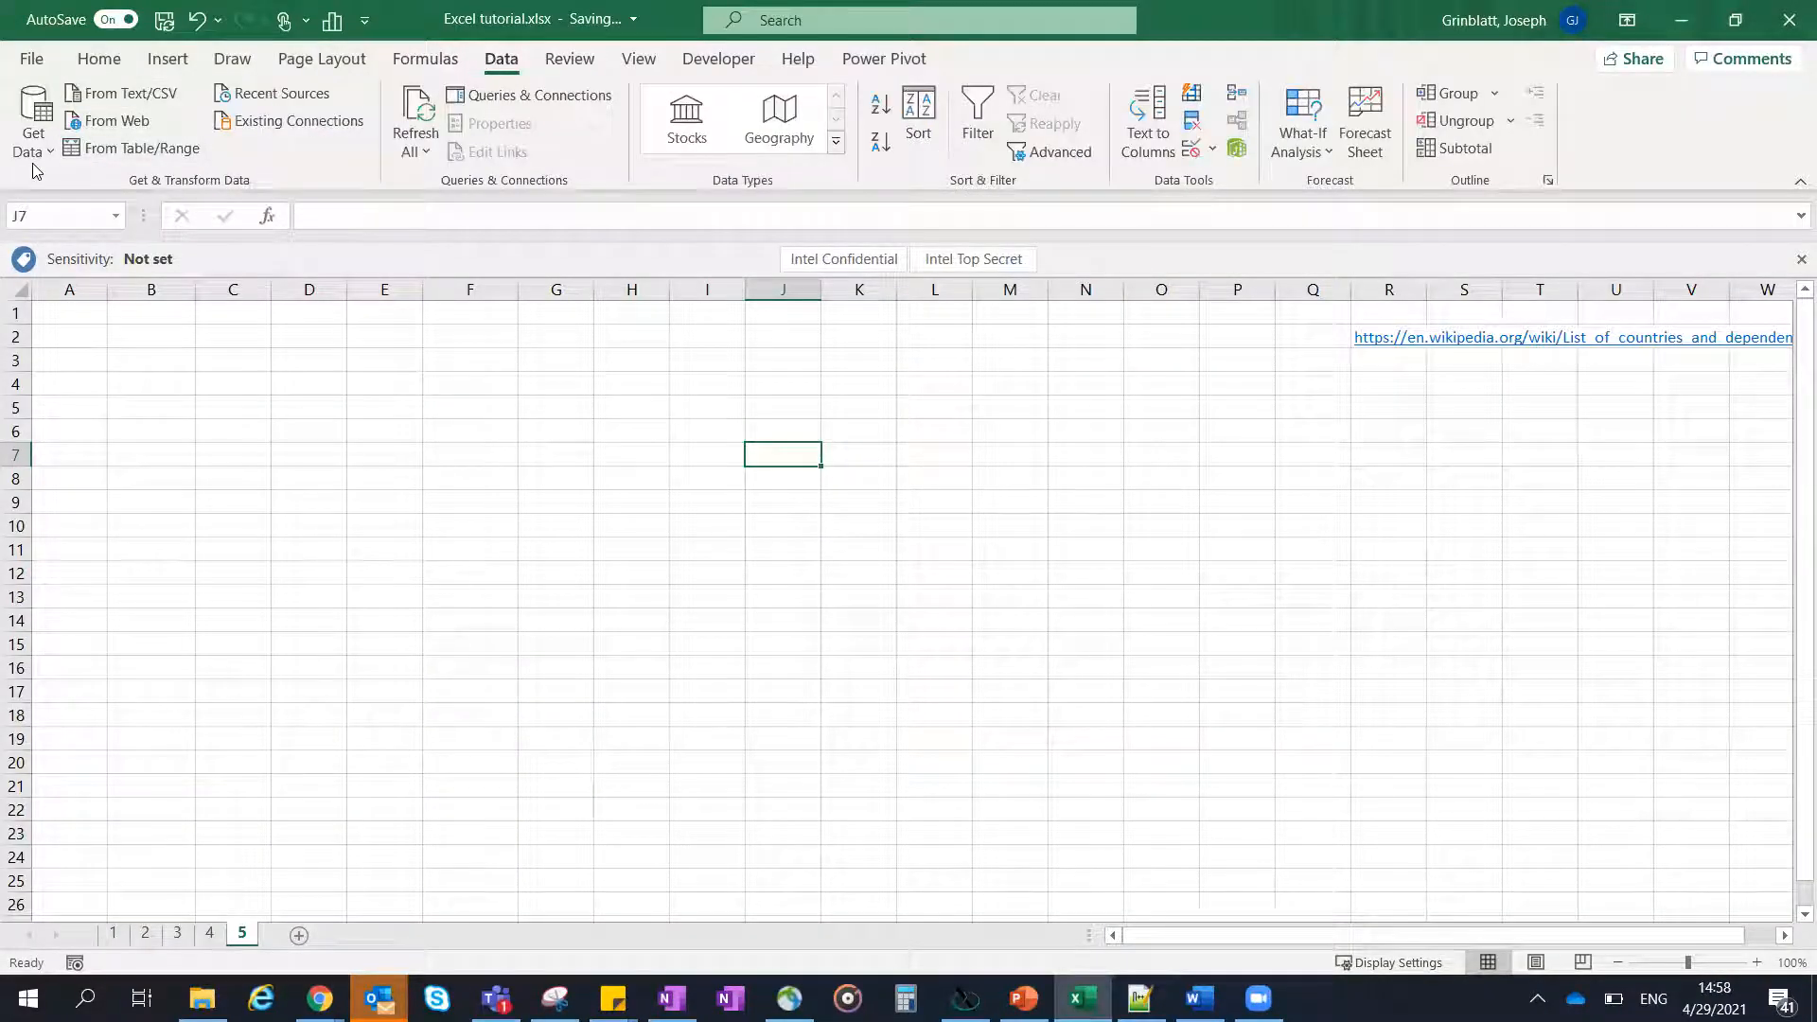
left_click(129, 127)
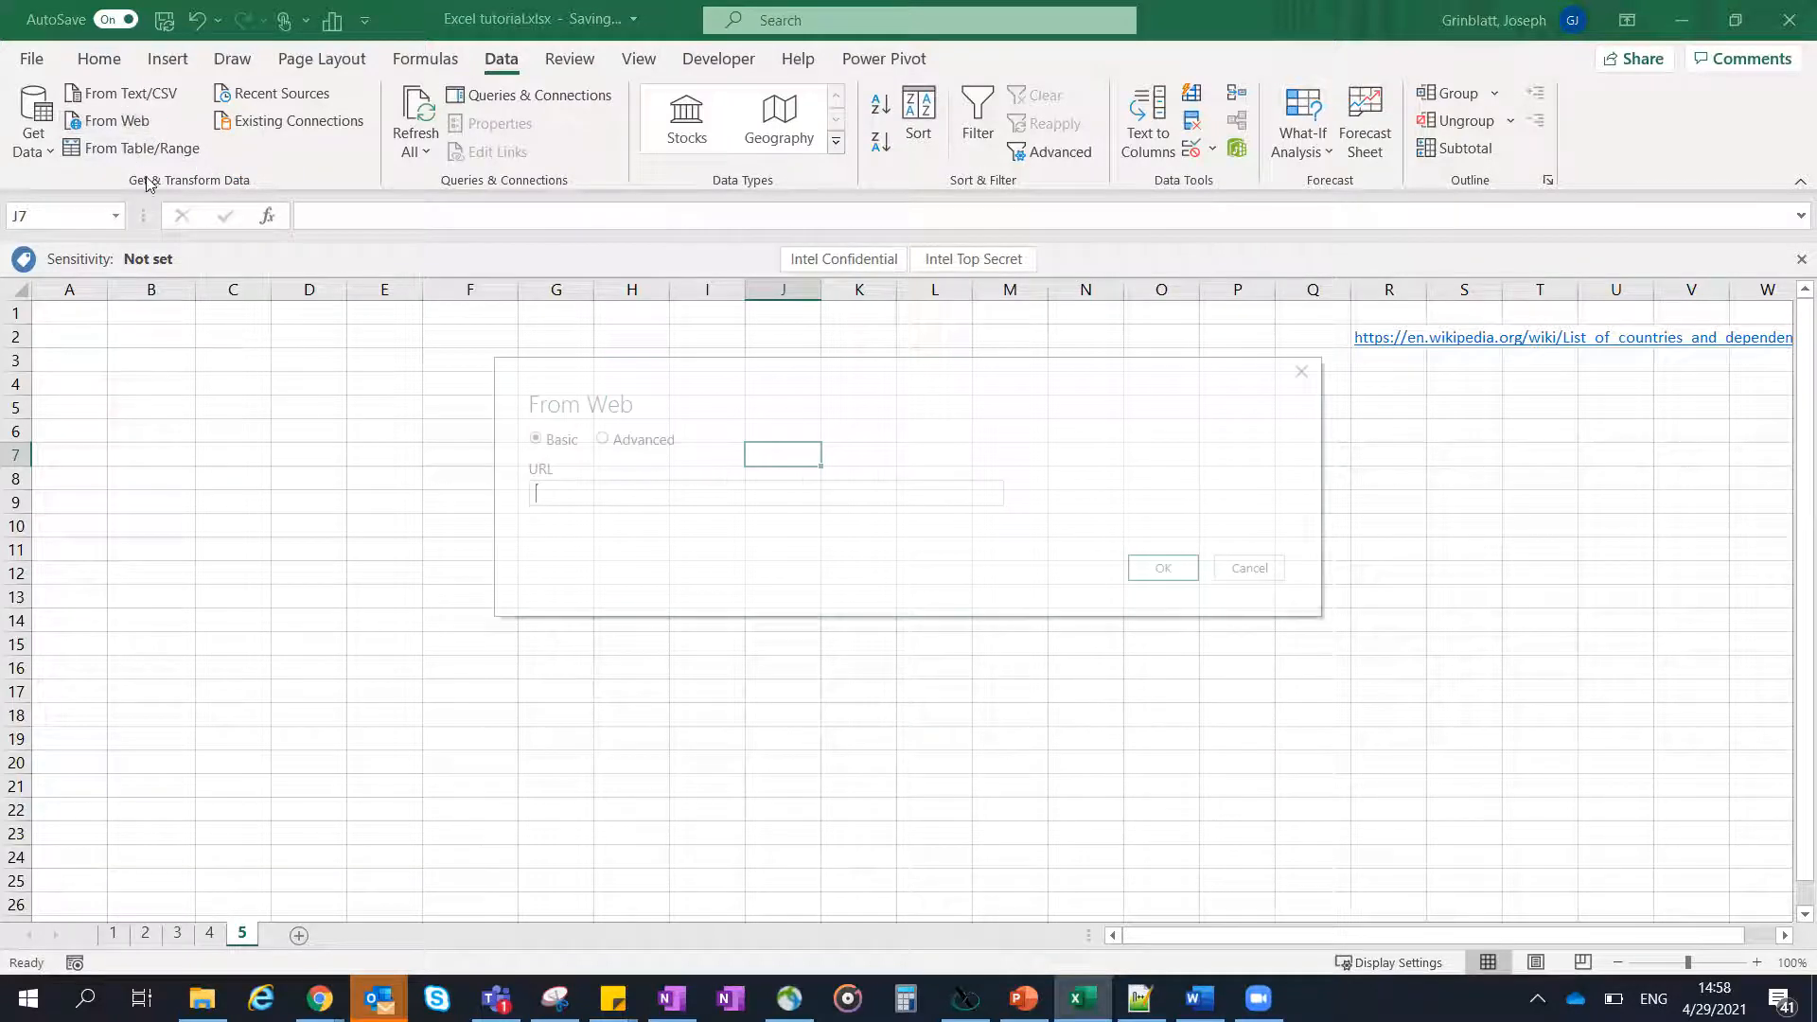
left_click(623, 500)
key("ctrl+v")
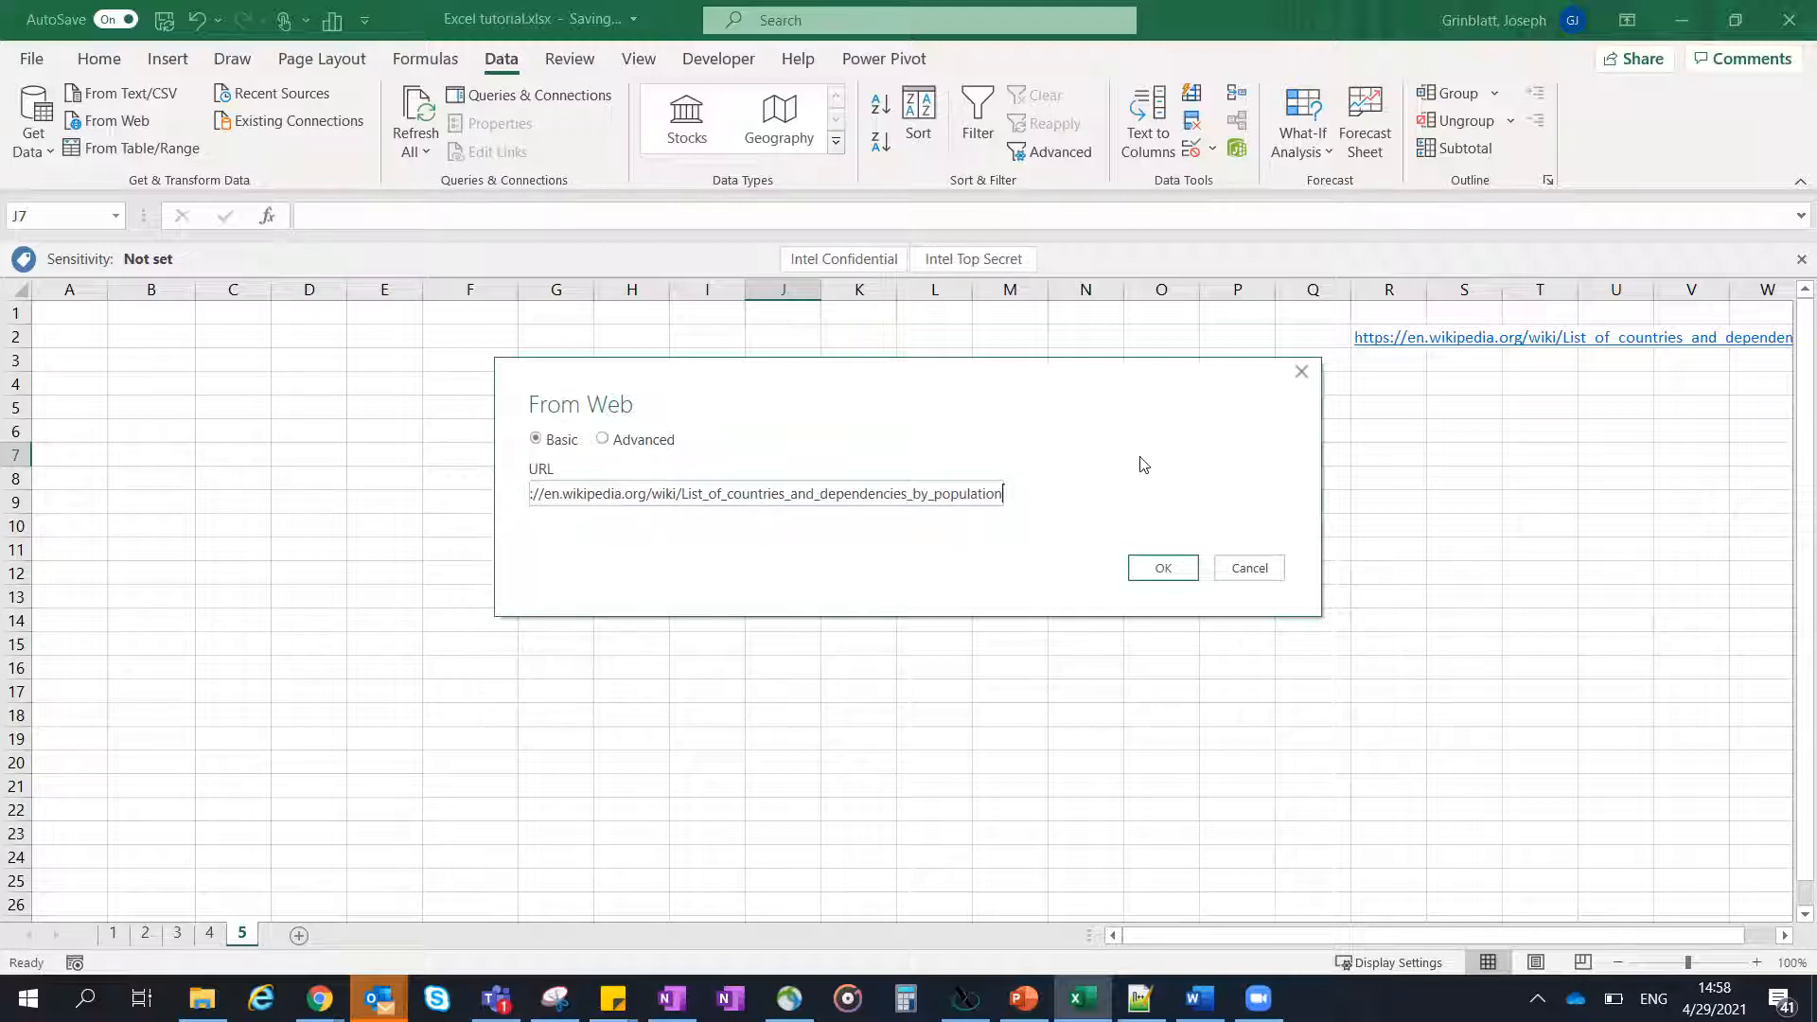
left_click(1164, 571)
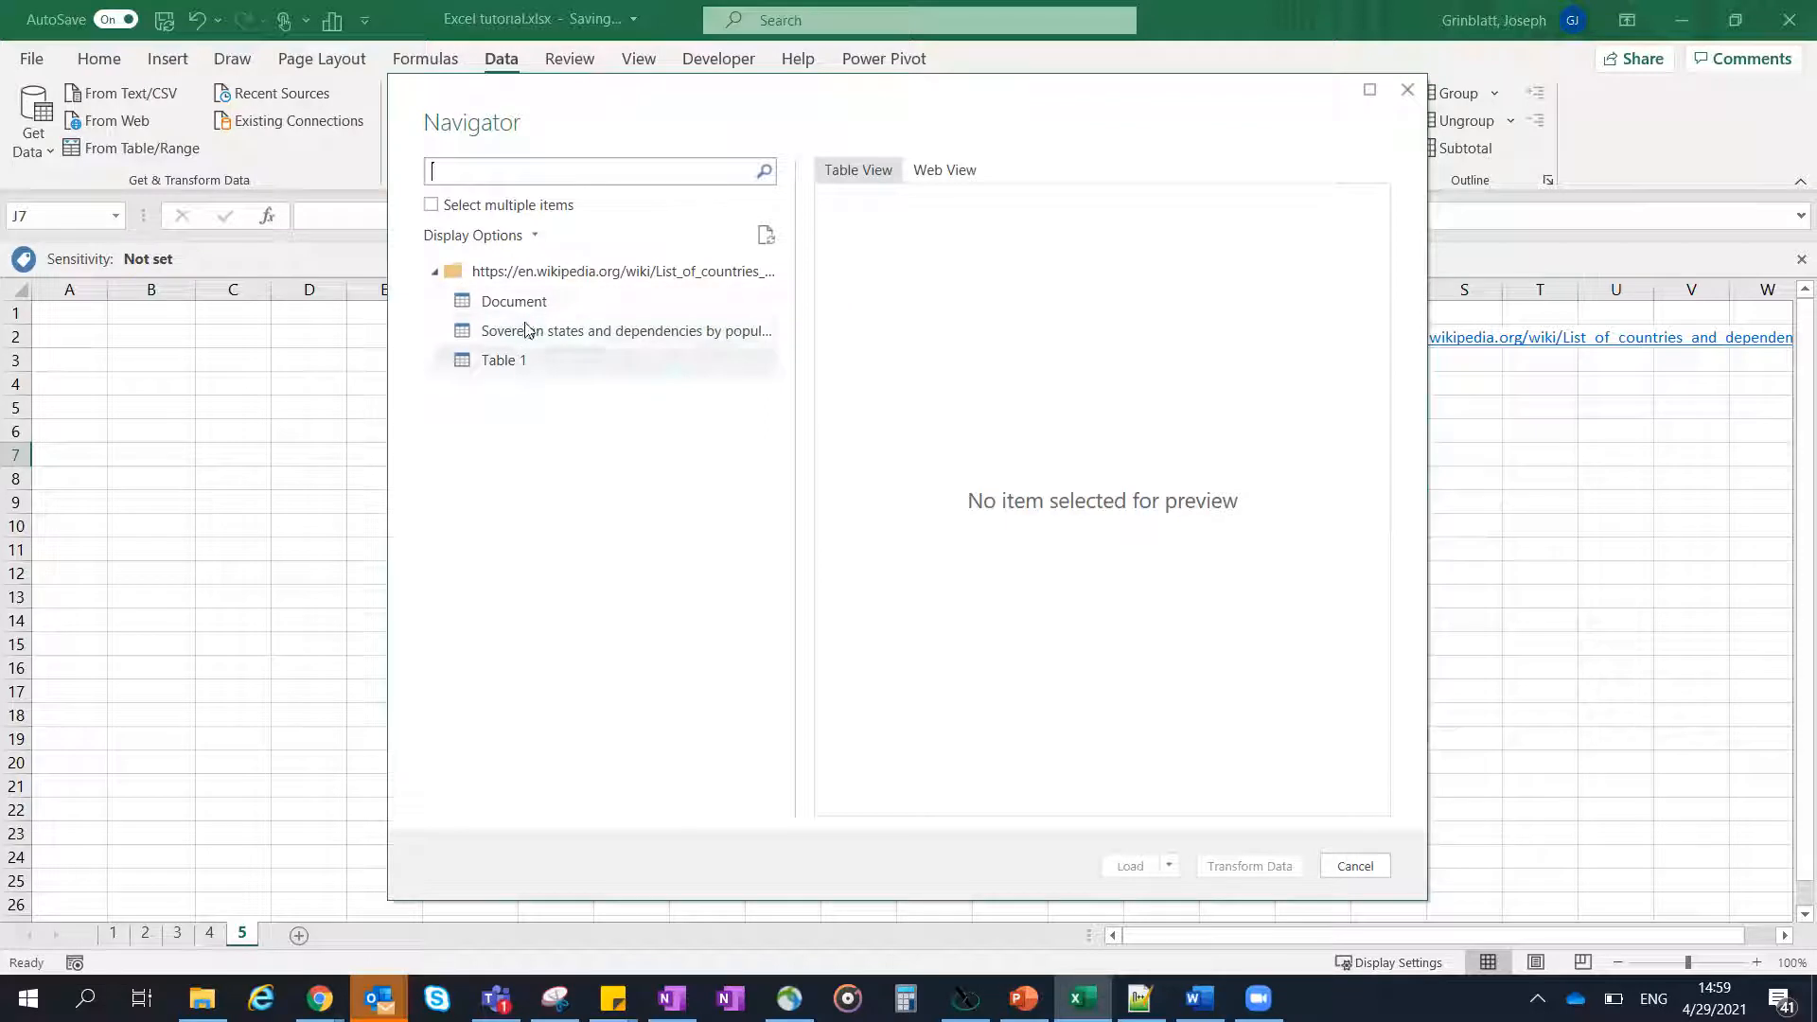
- Preview the page's available tables and load Sovereign states and dependencies by population into the workbook
left_click(497, 303)
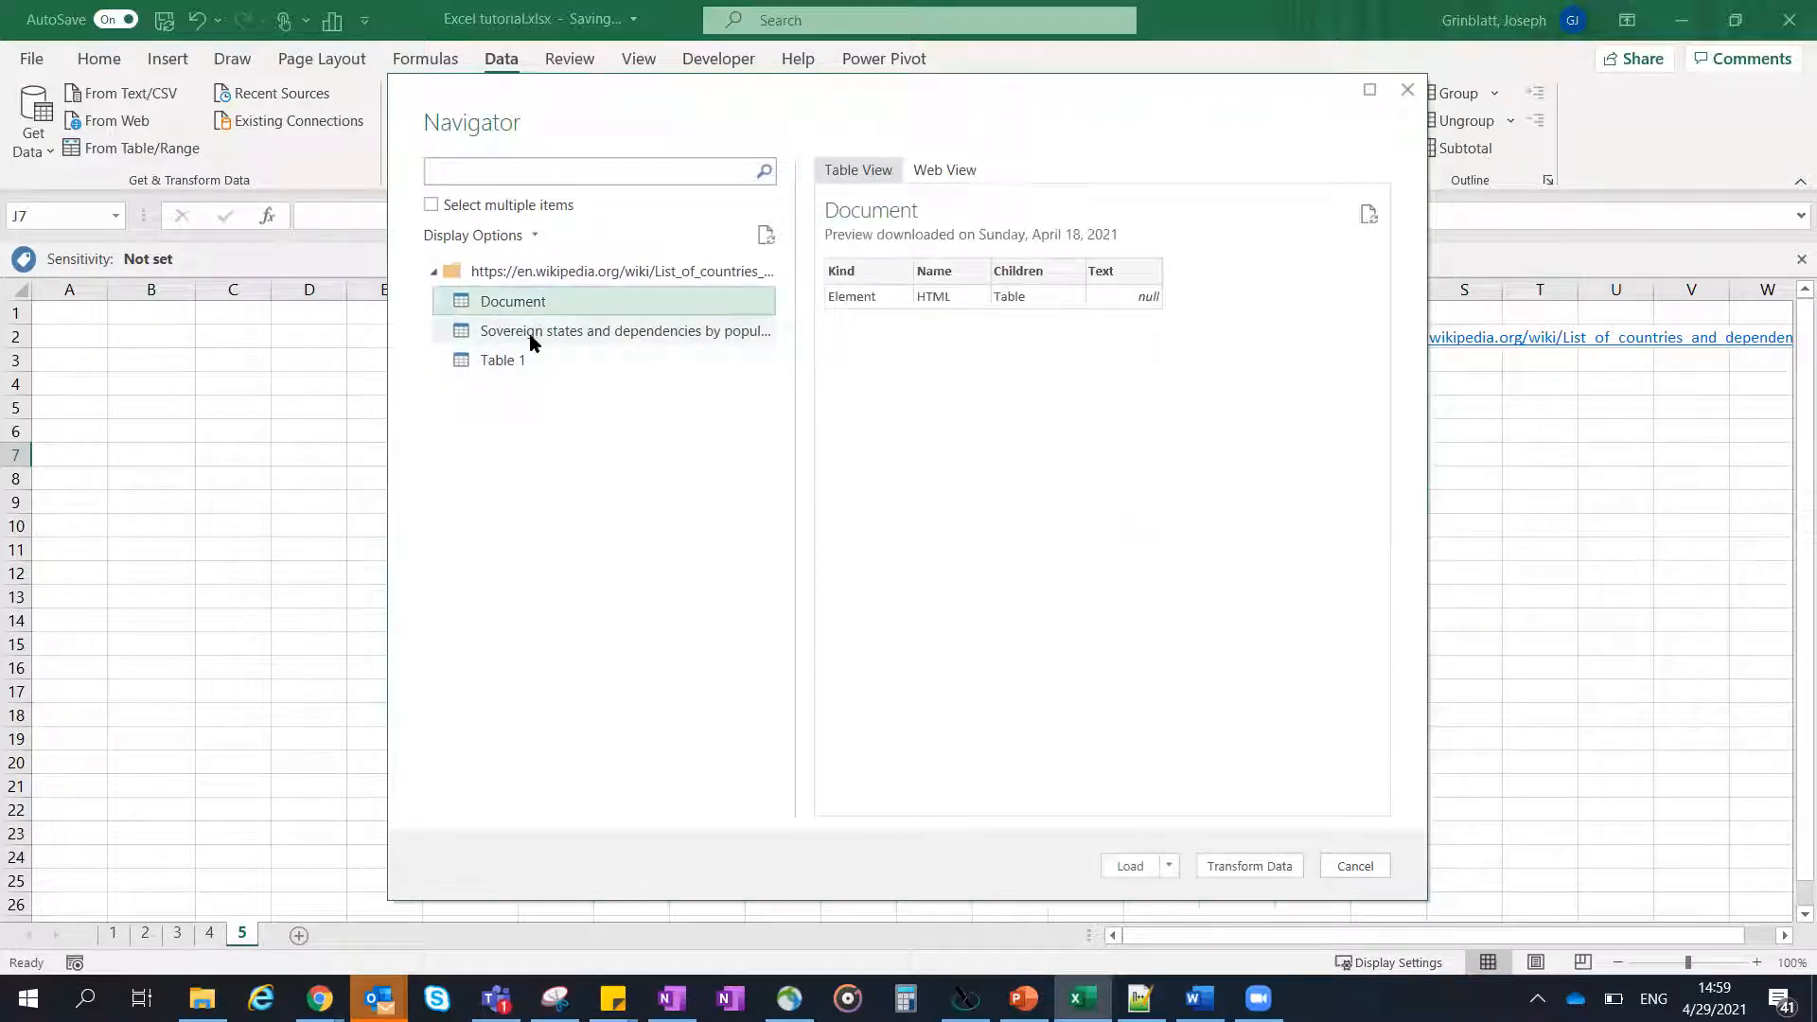
left_click(532, 337)
left_click(527, 360)
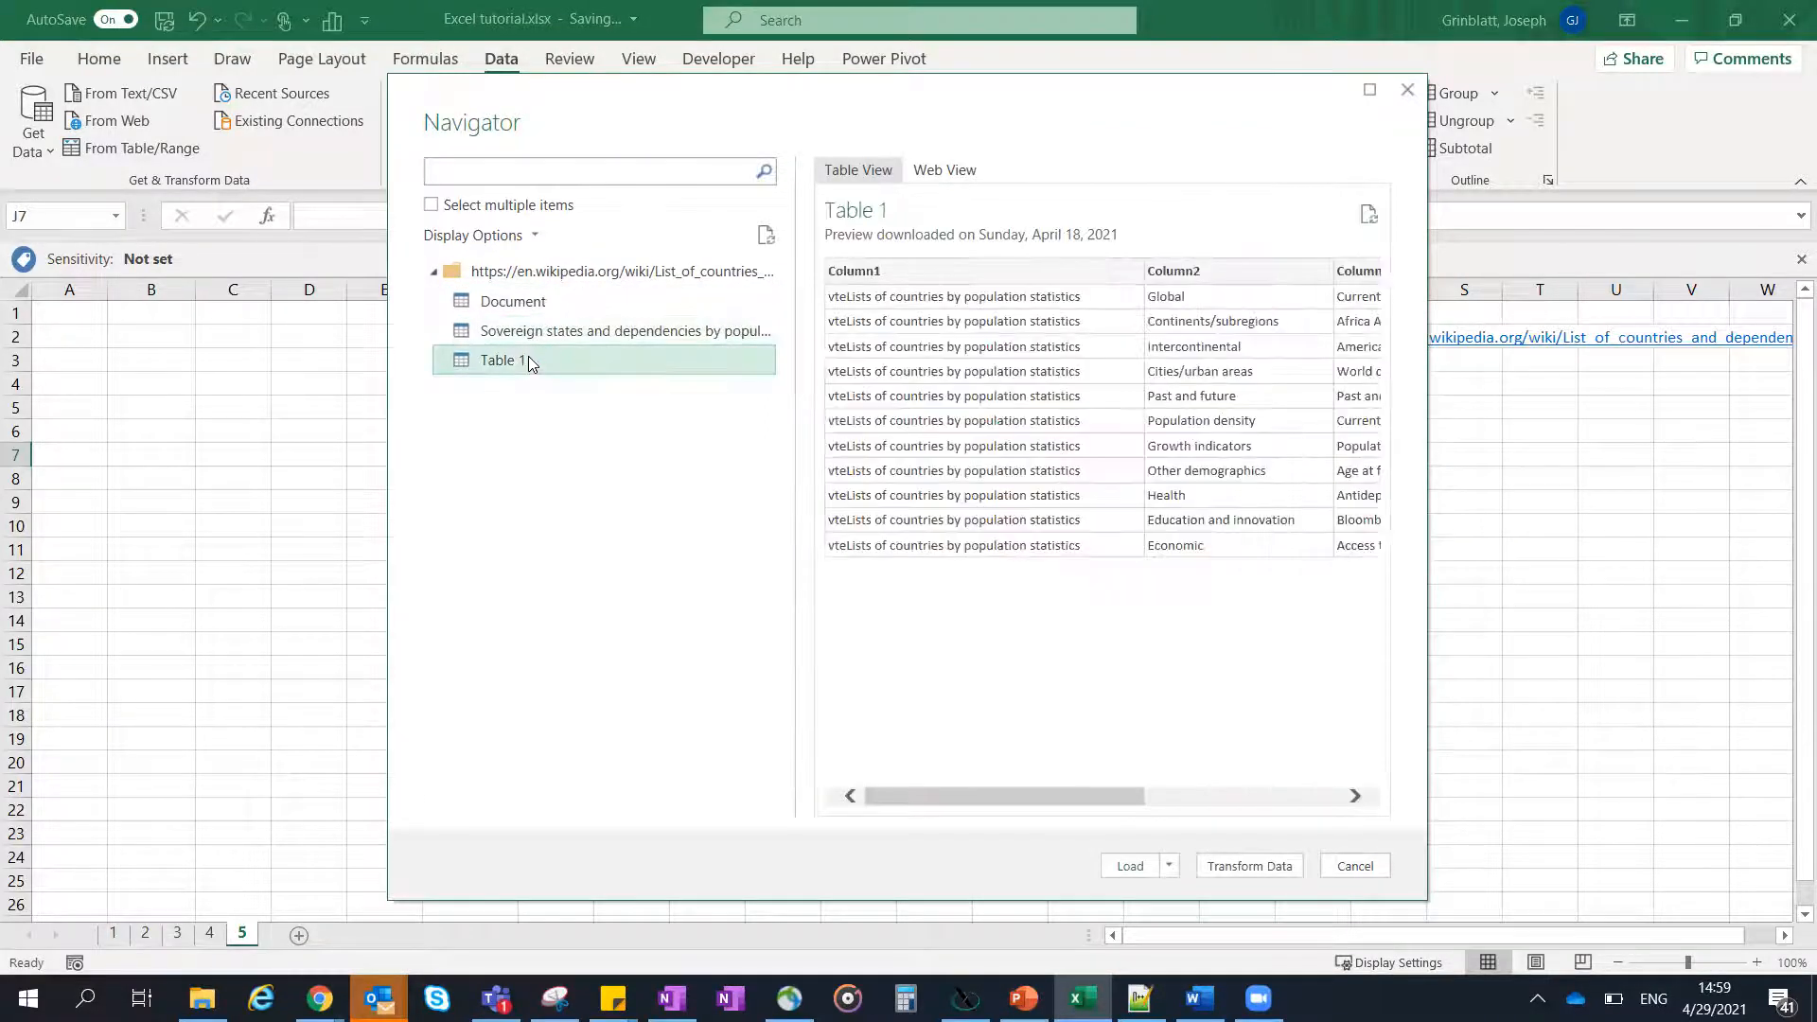
left_click(550, 335)
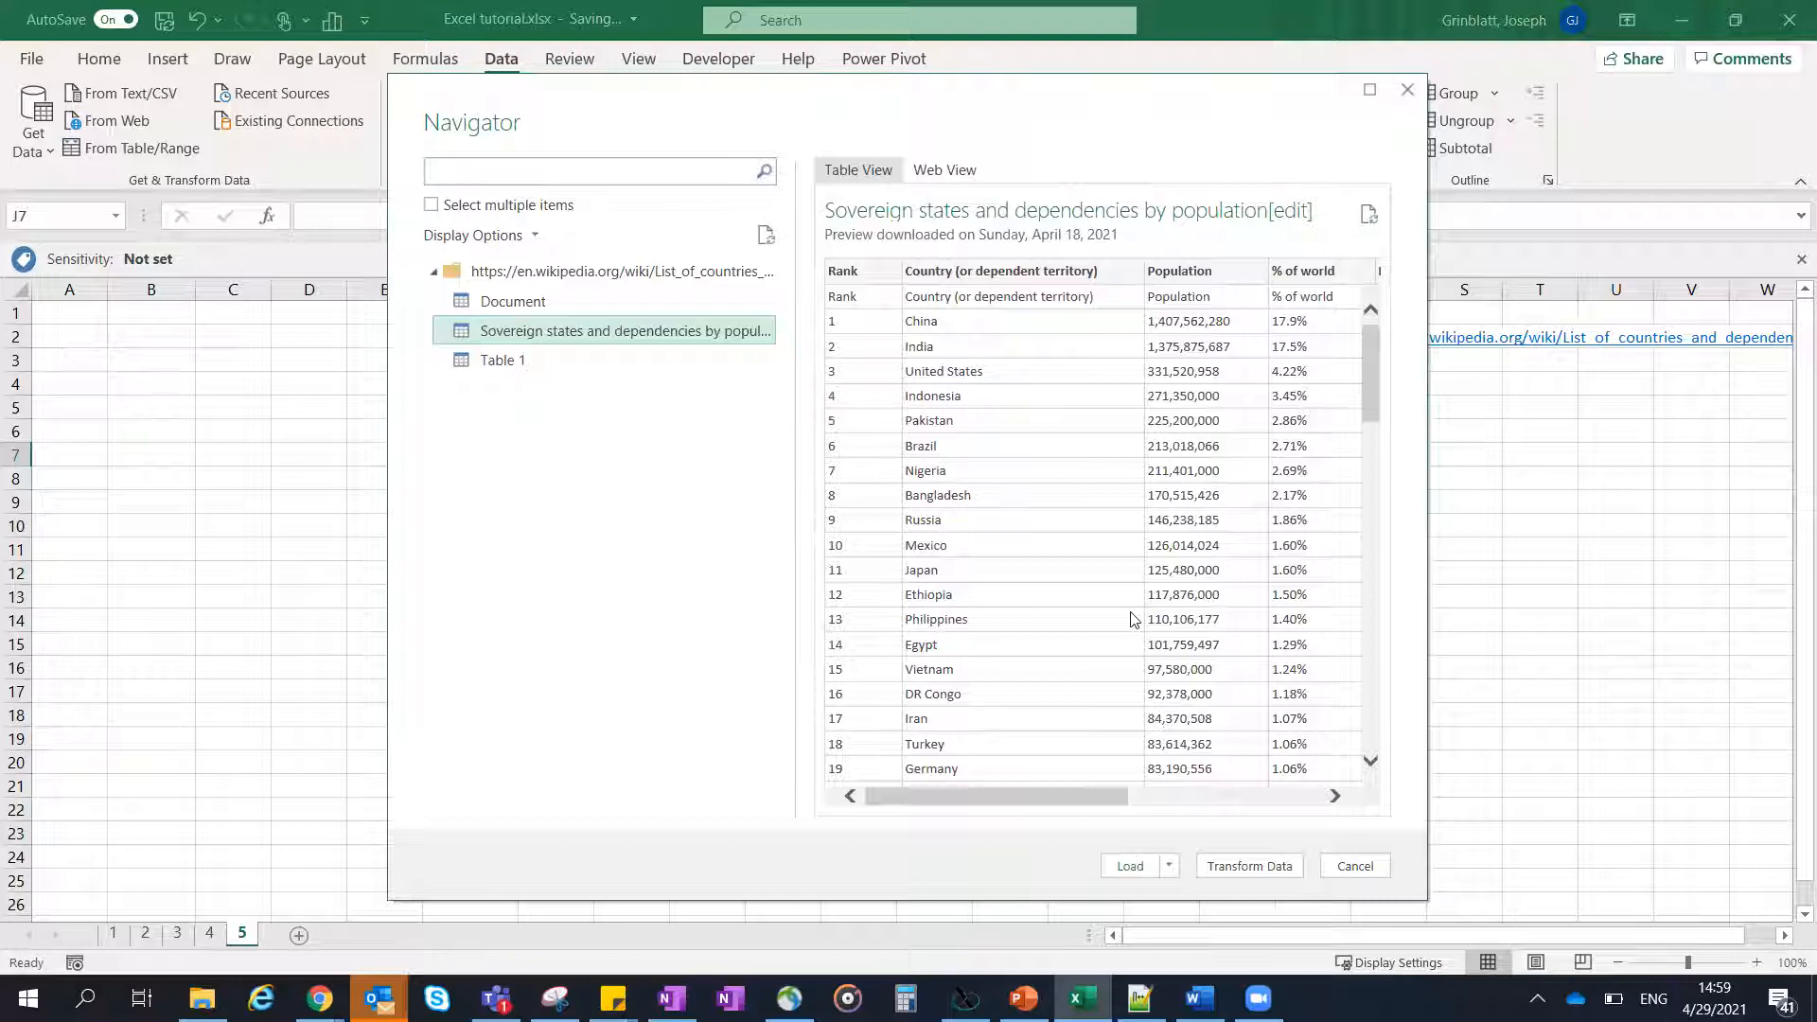
left_click(1141, 866)
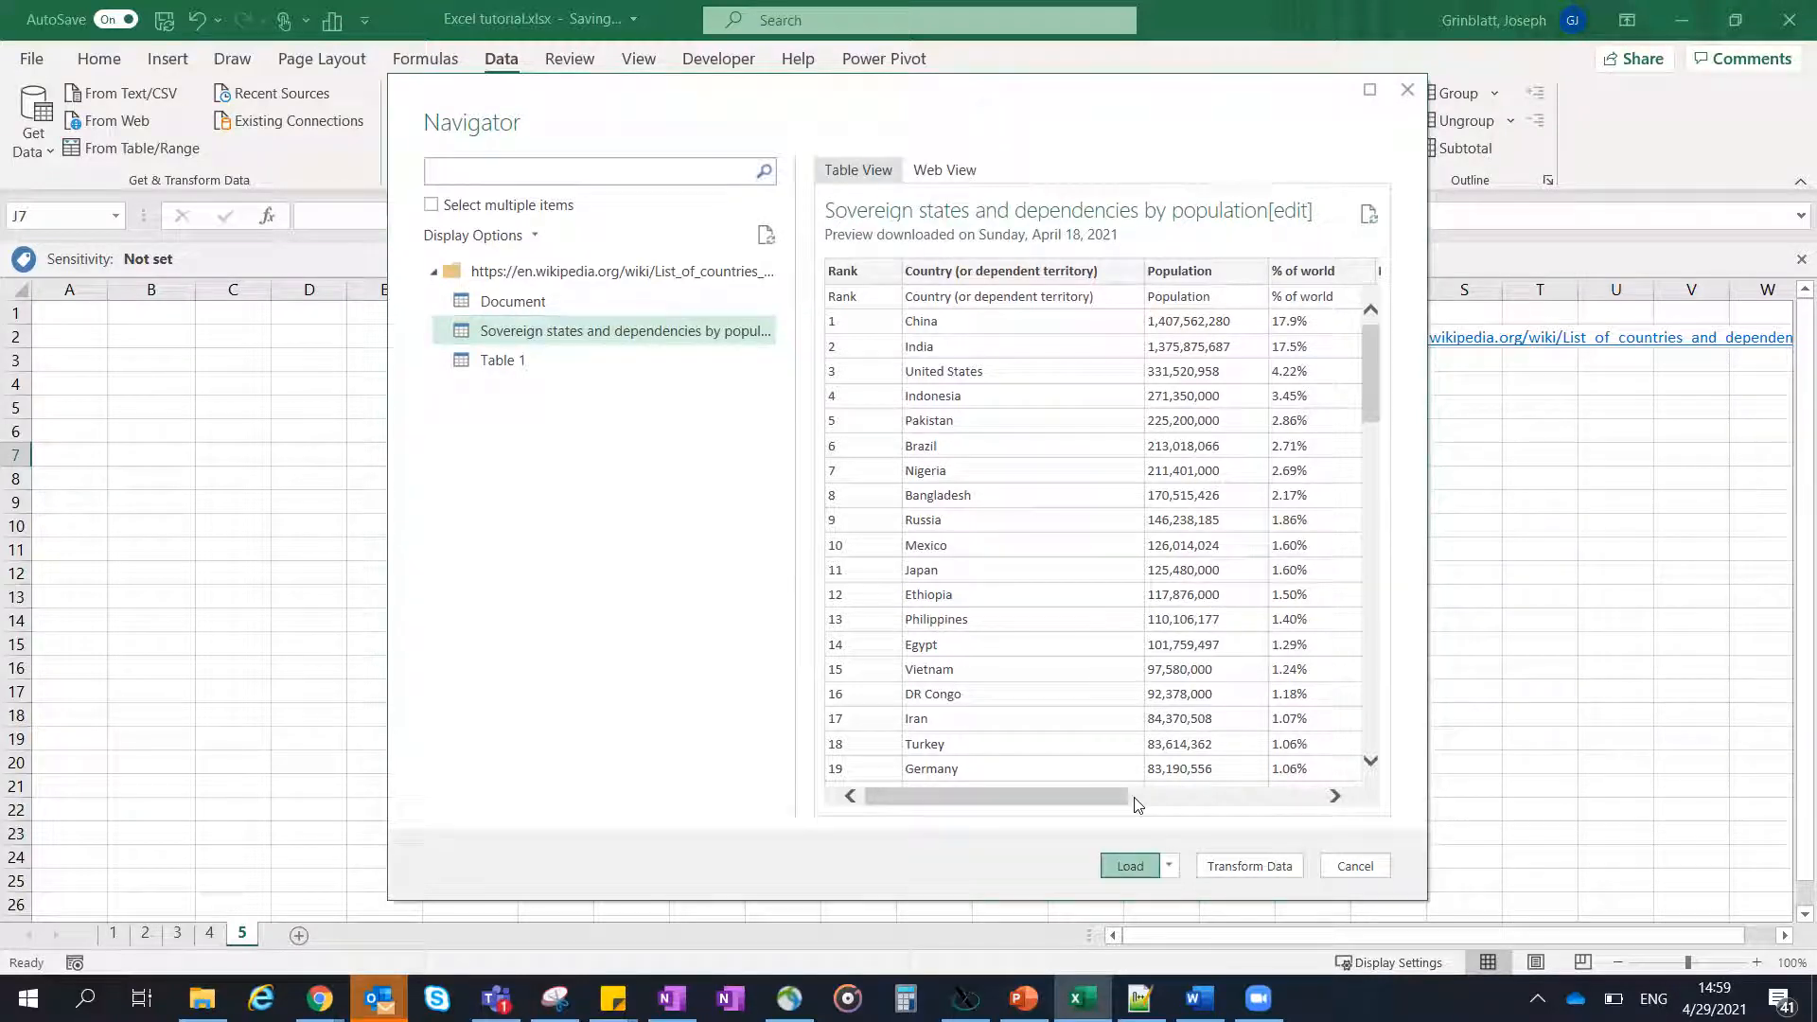
left_click(1132, 867)
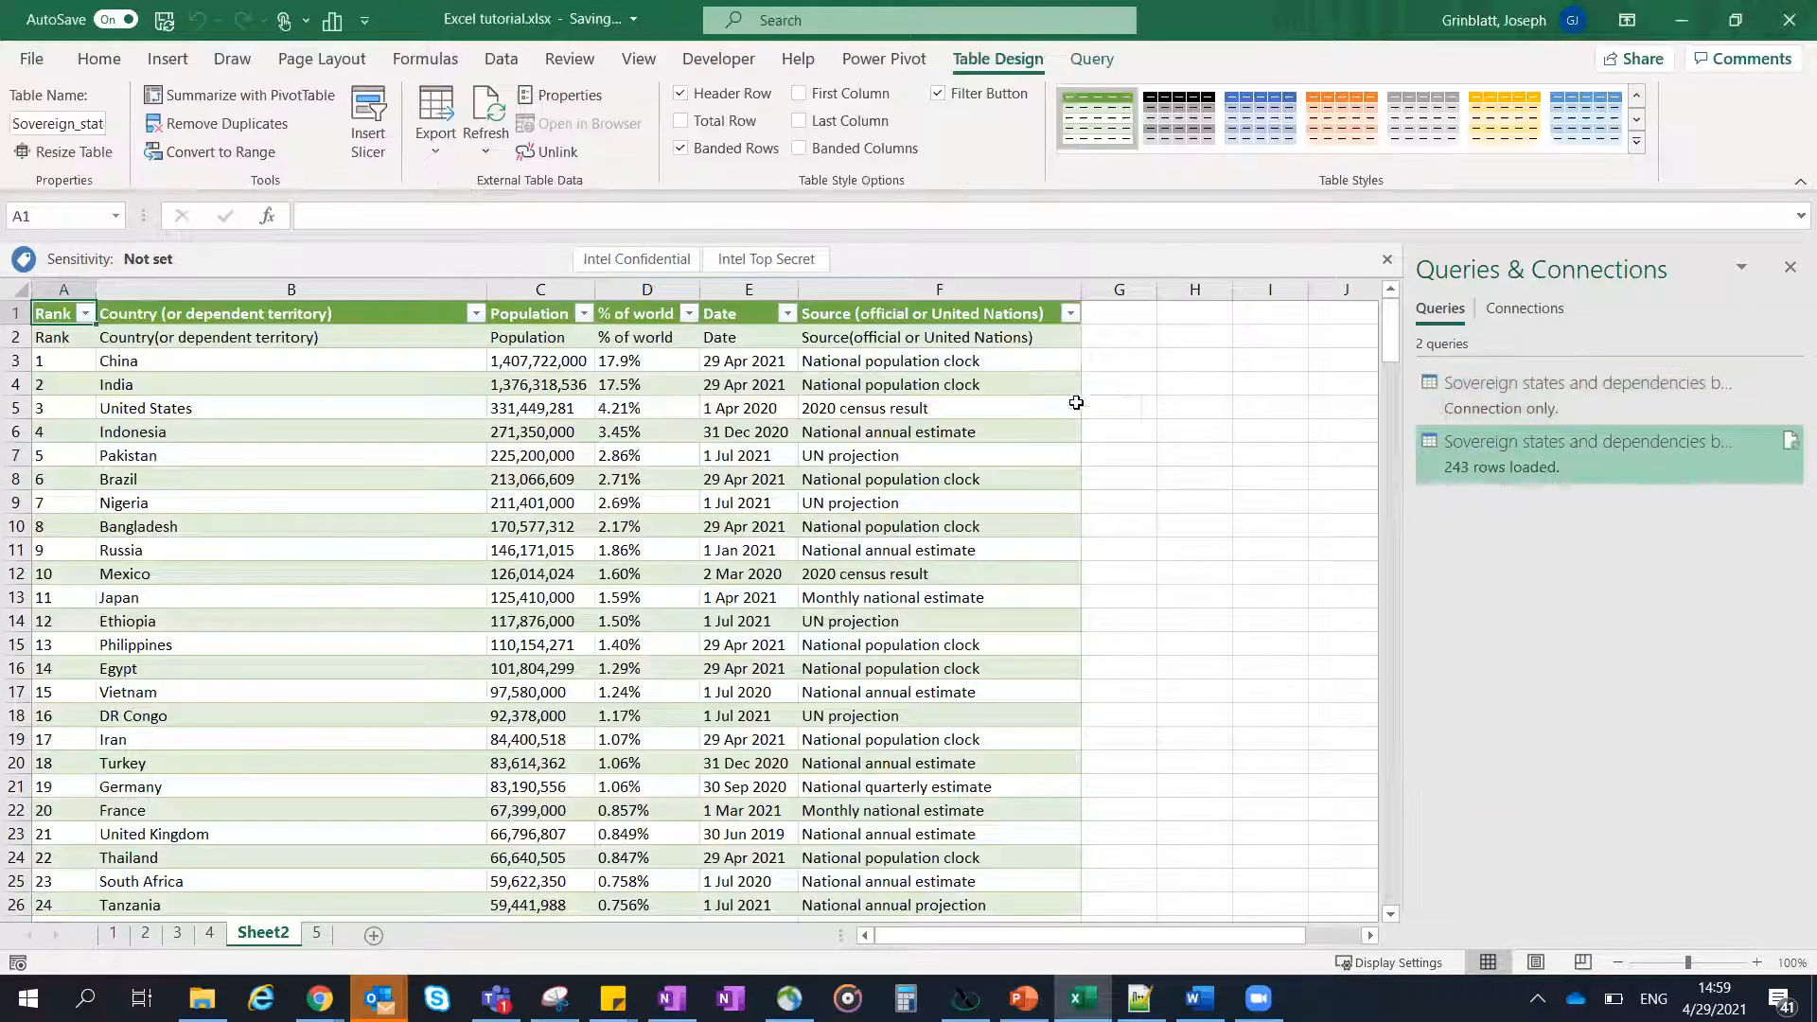
scroll(674, 422, "down", 6)
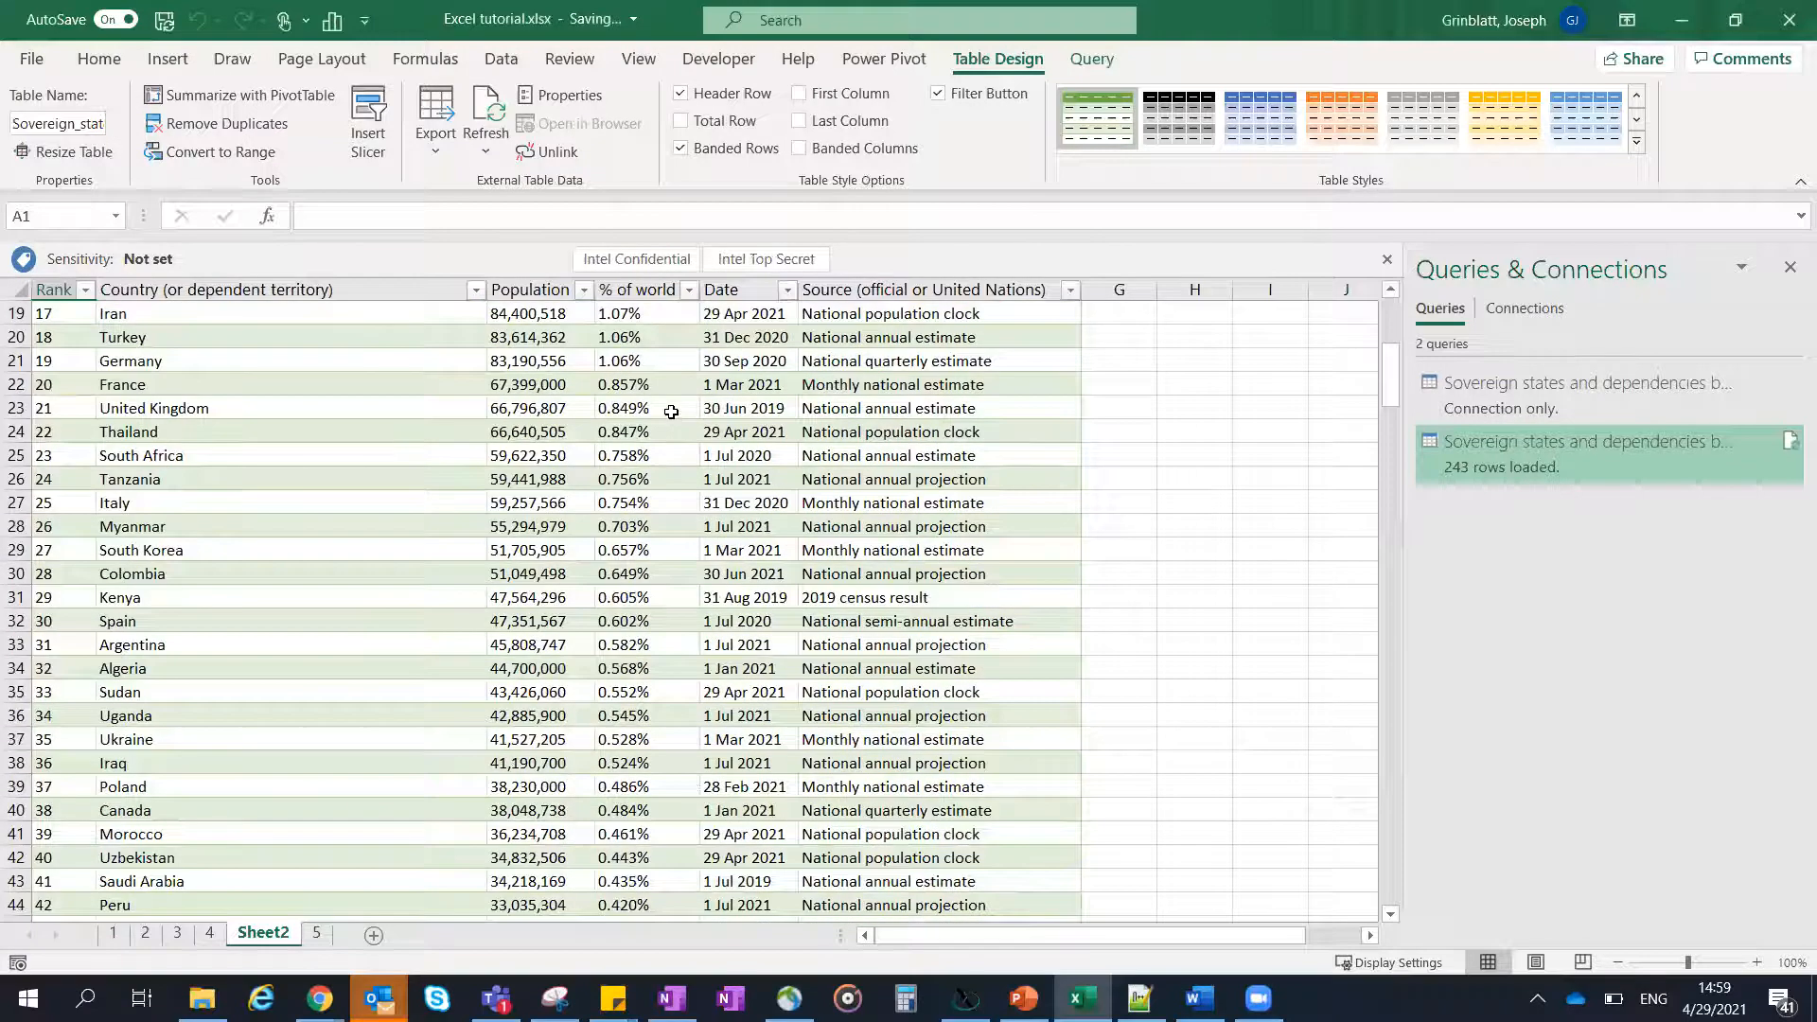
scroll(672, 412, "up", 6)
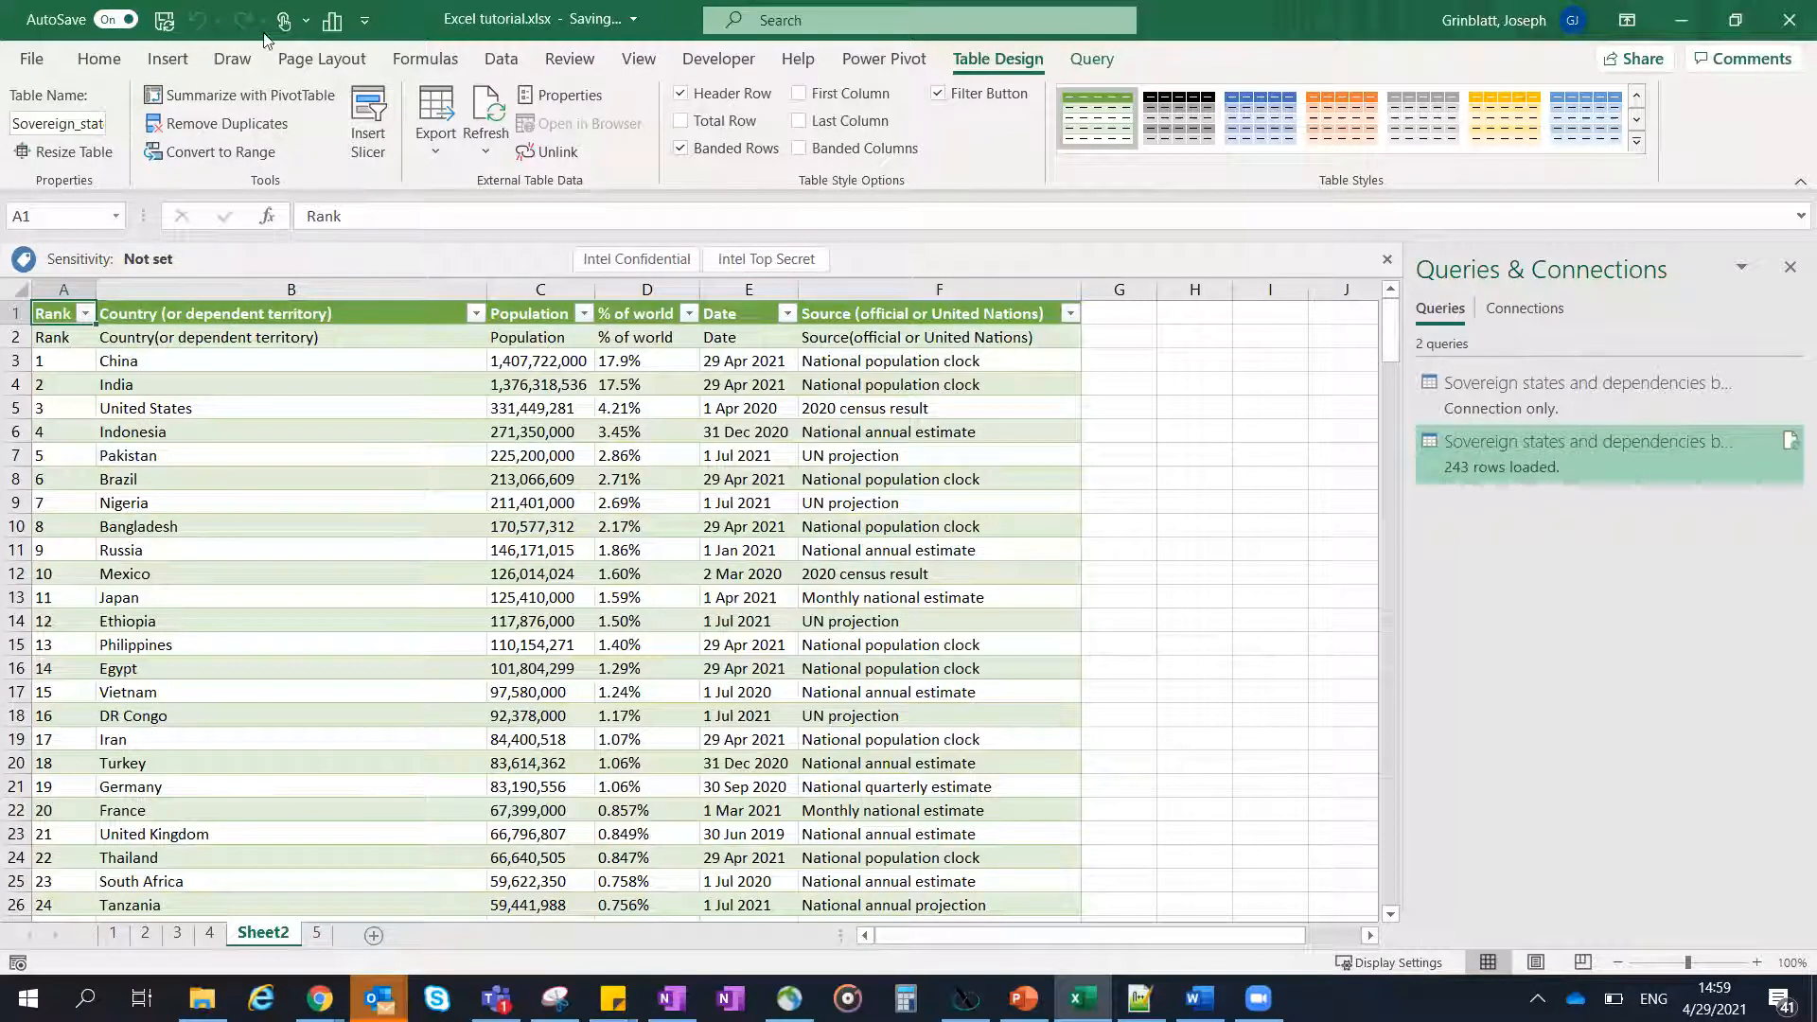
- Insert a map chart based on the entire imported country population sheet
left_click(99, 58)
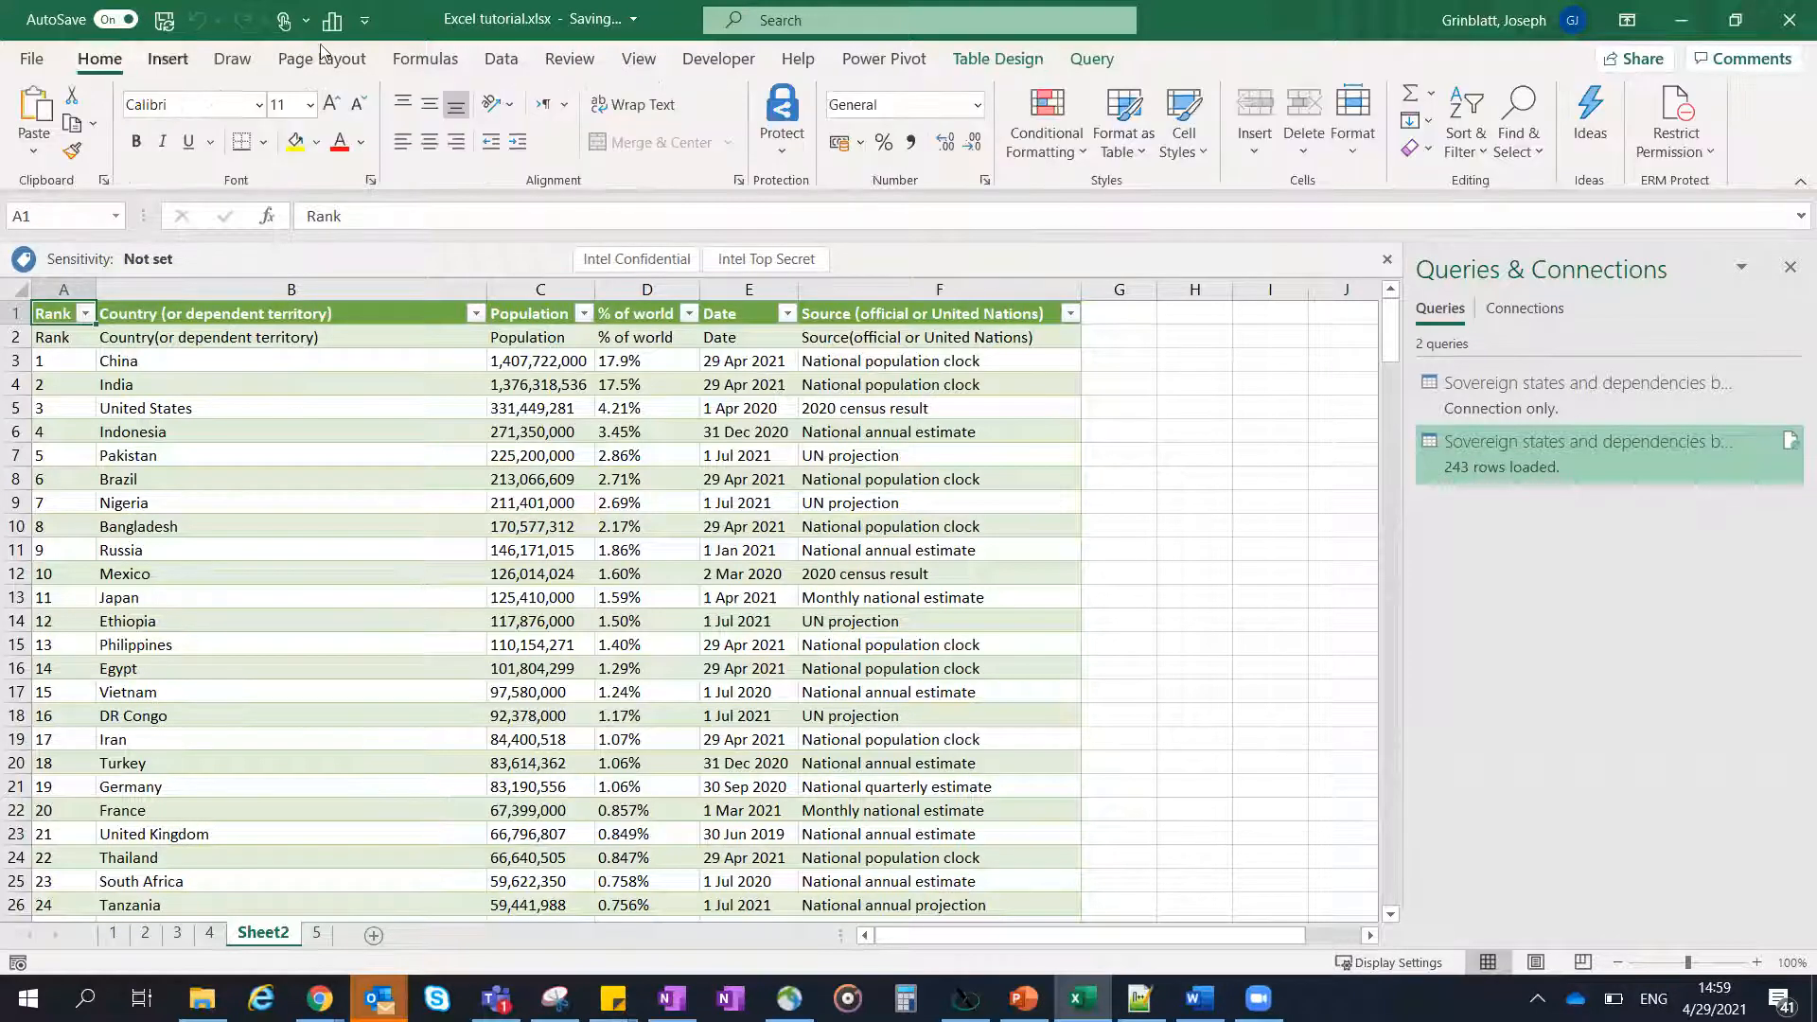
left_click(172, 59)
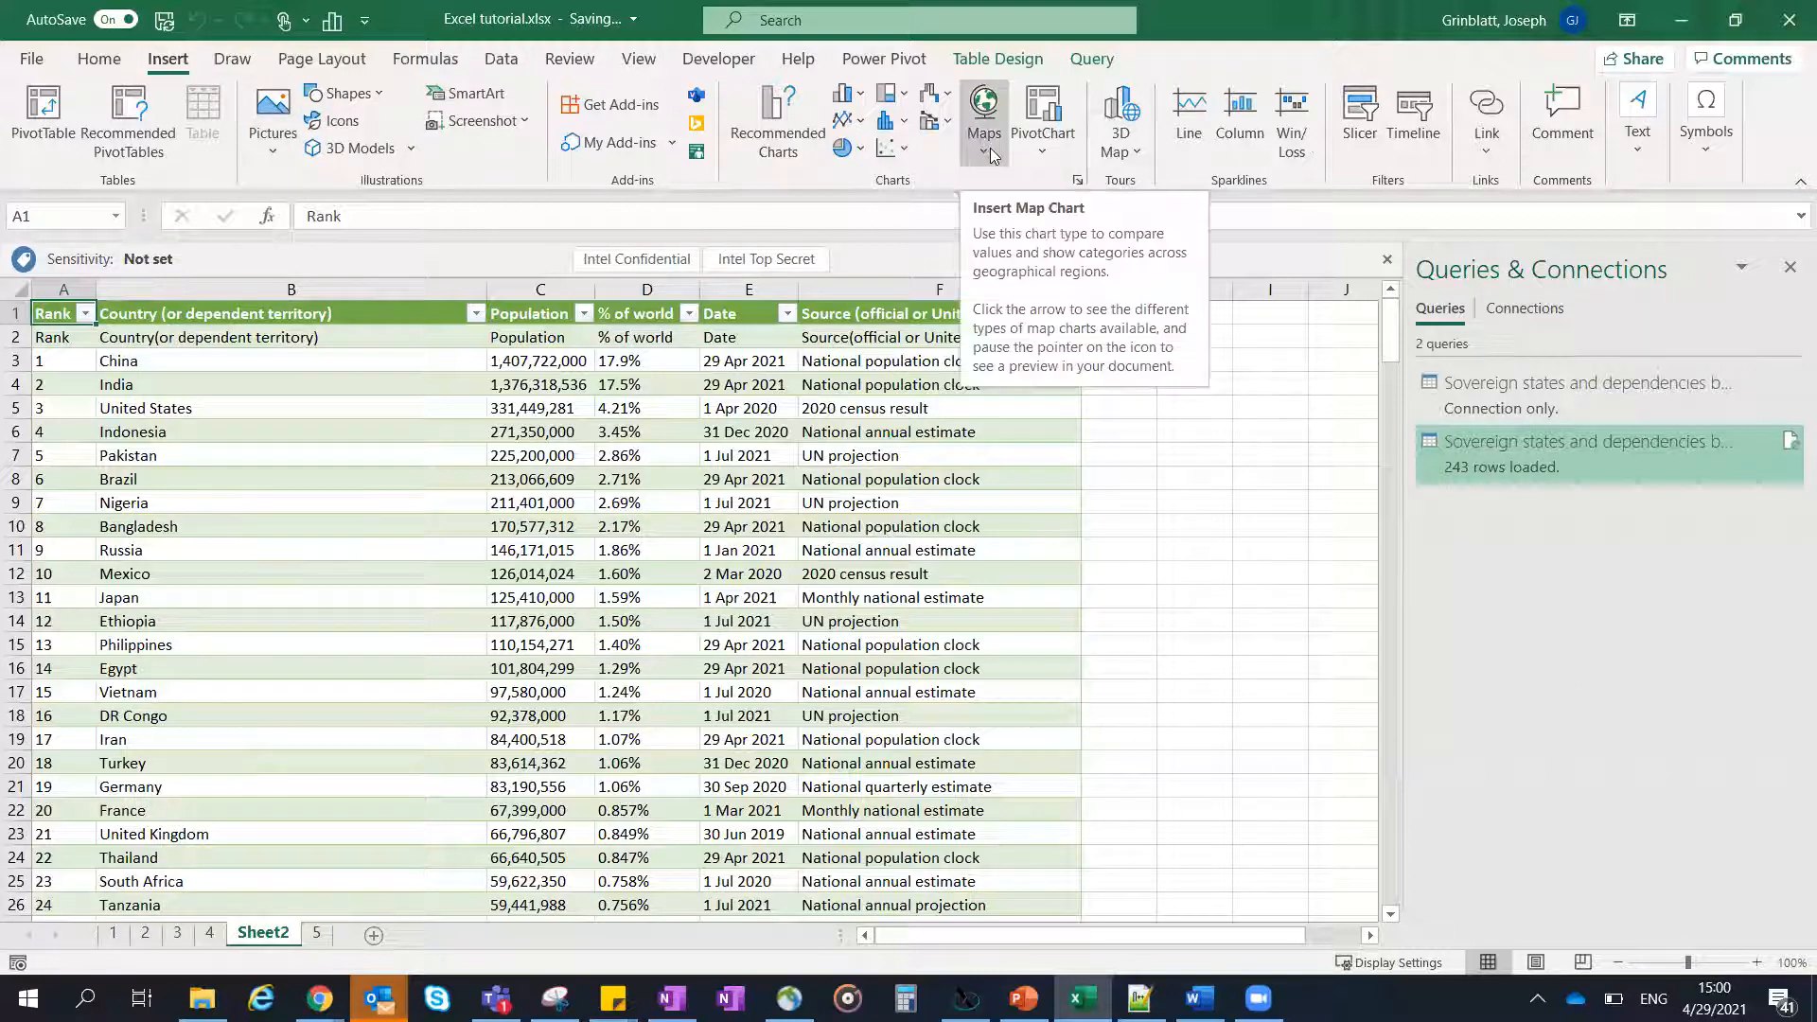
left_click(19, 291)
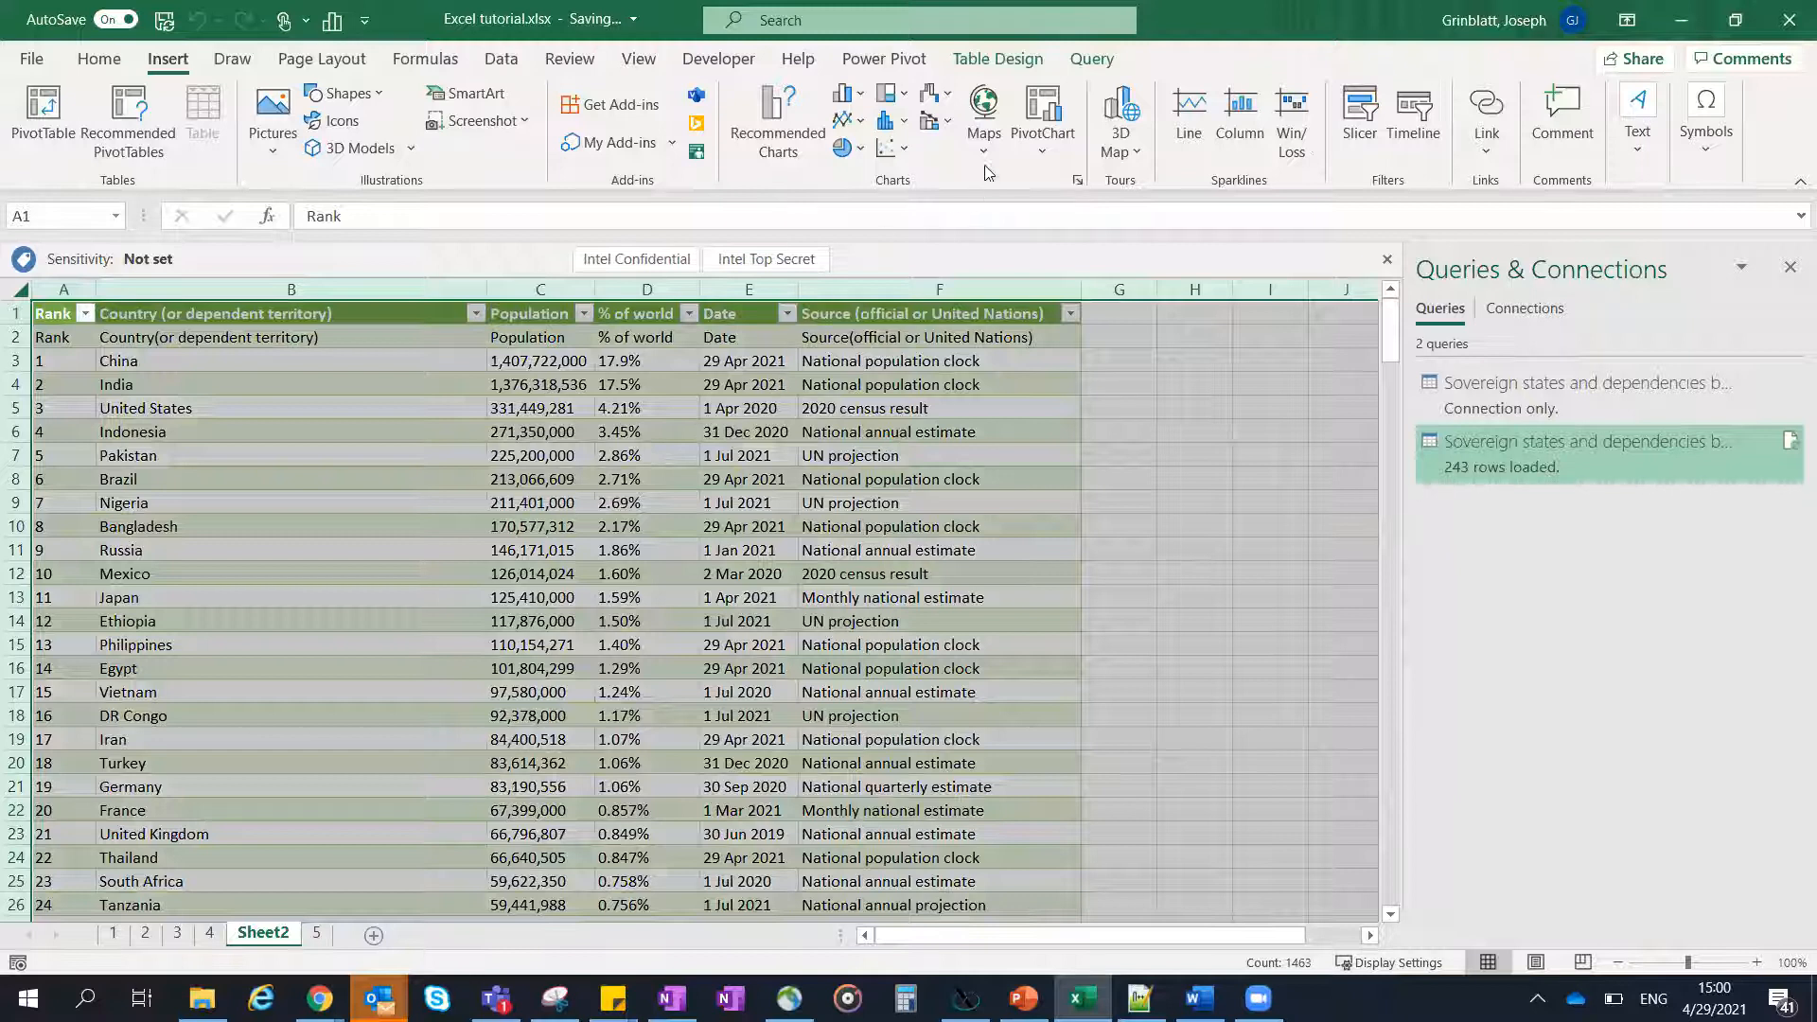
left_click(985, 128)
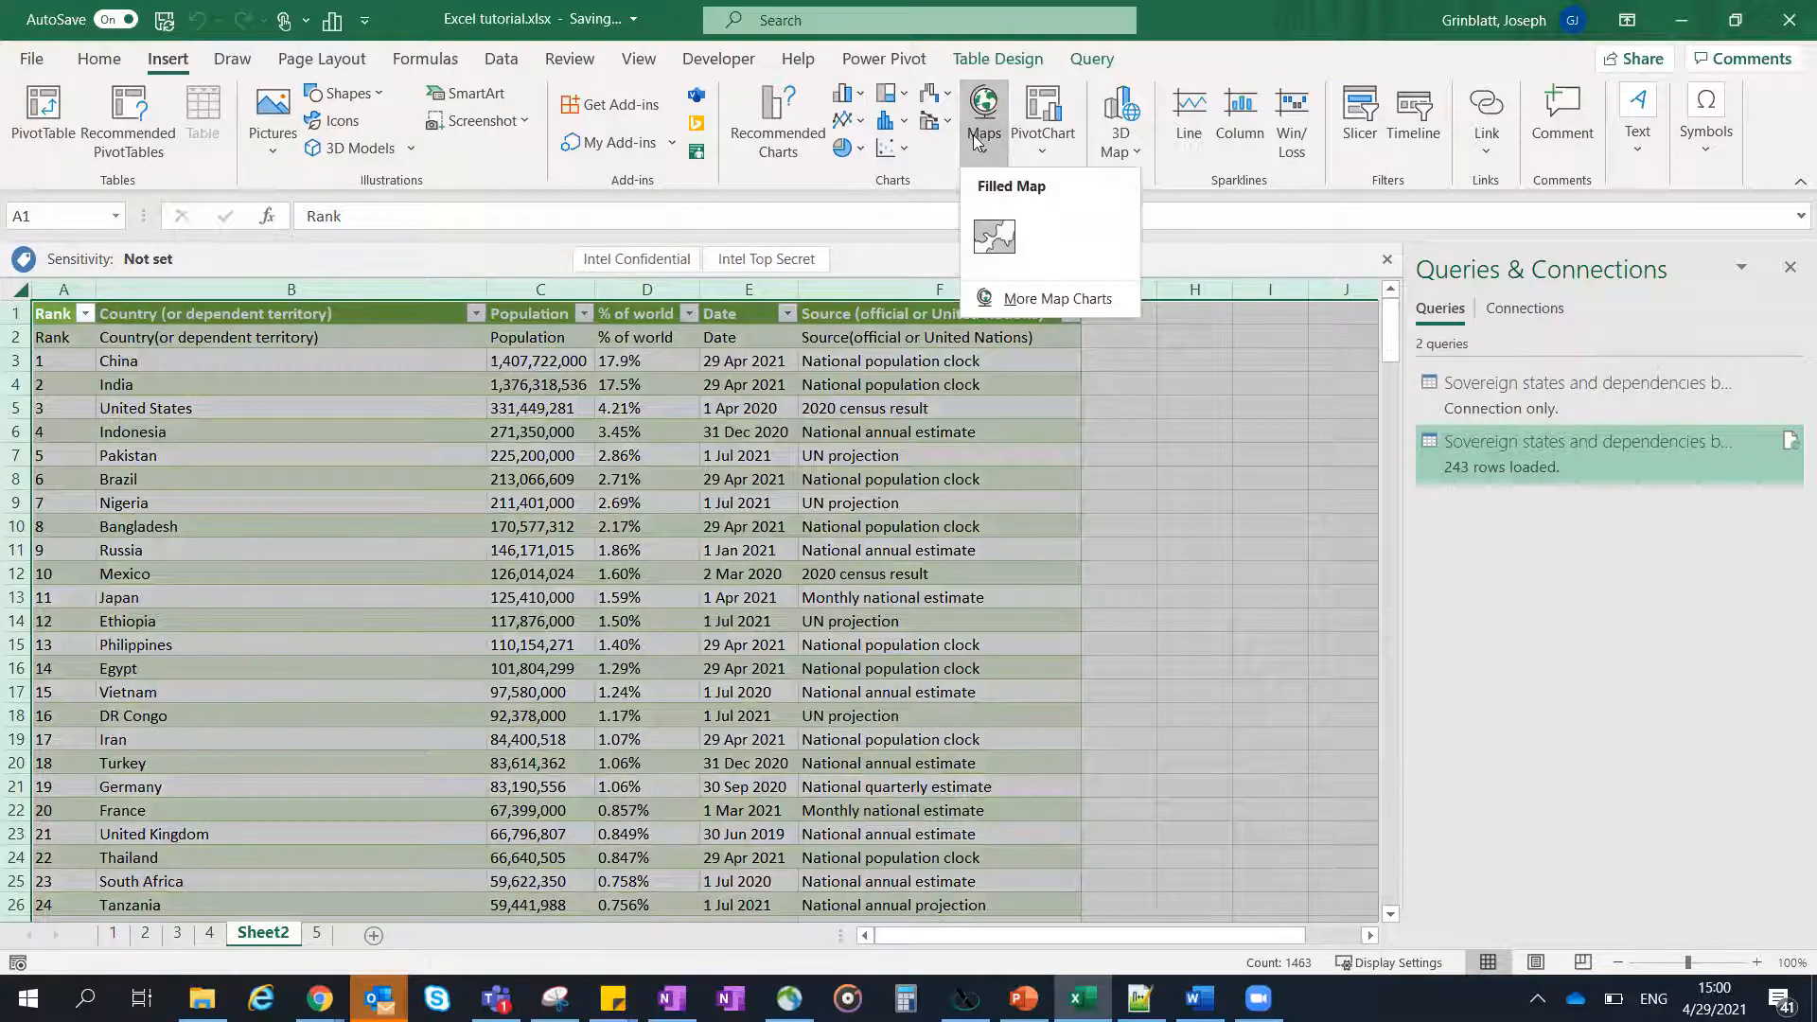
left_click(1034, 300)
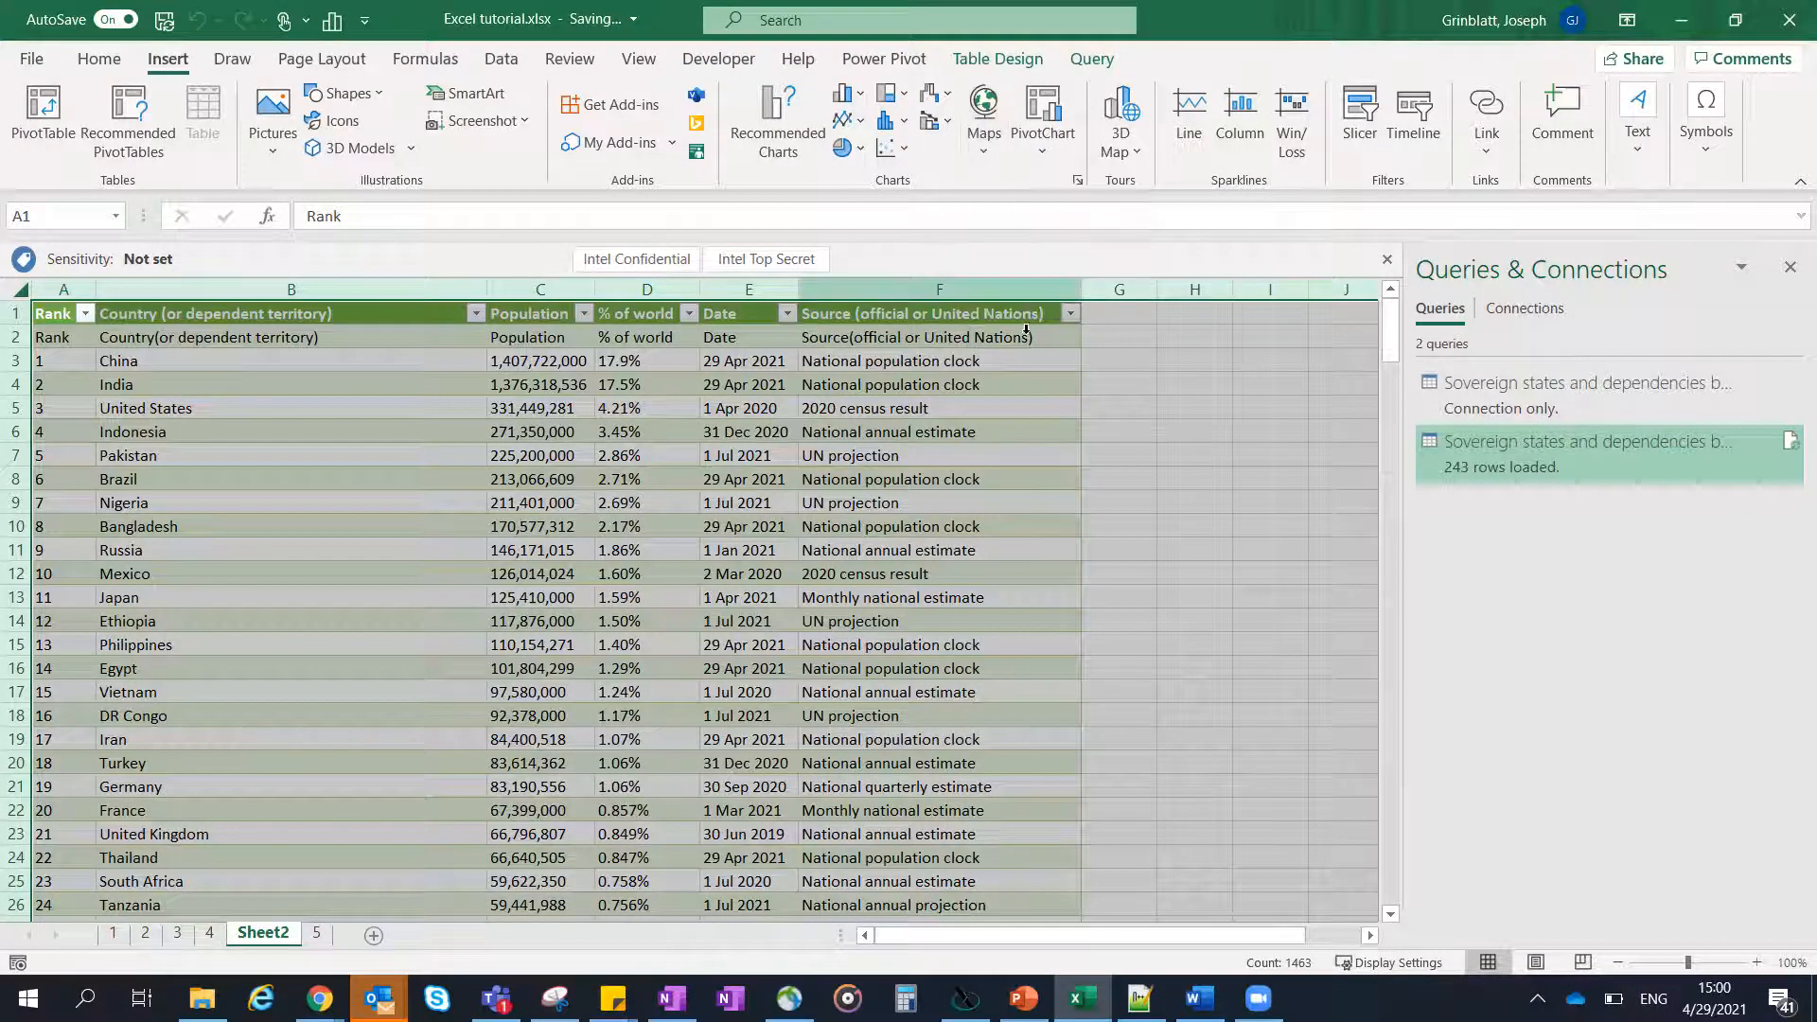
left_click(1143, 817)
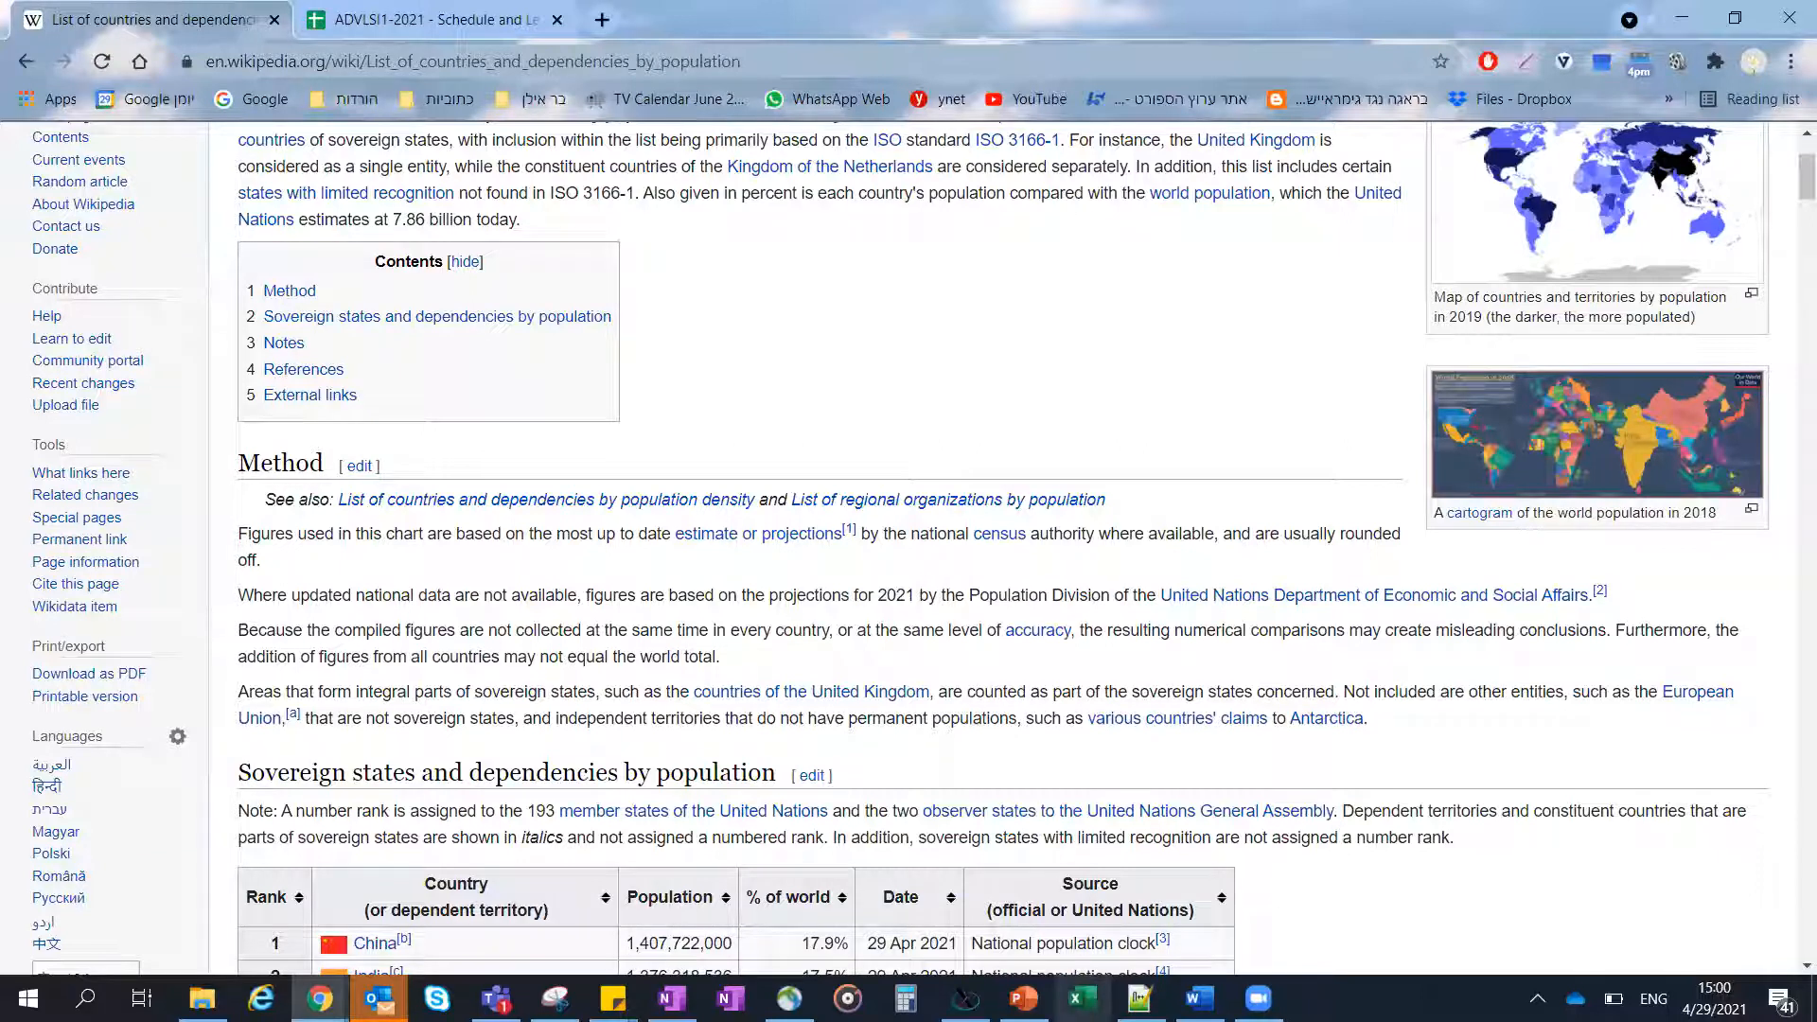
- Switch back to Excel, dismiss the startup and recovery dialogs, and resume work in the recovered Excel tutorial.xlsx
left_click(1083, 999)
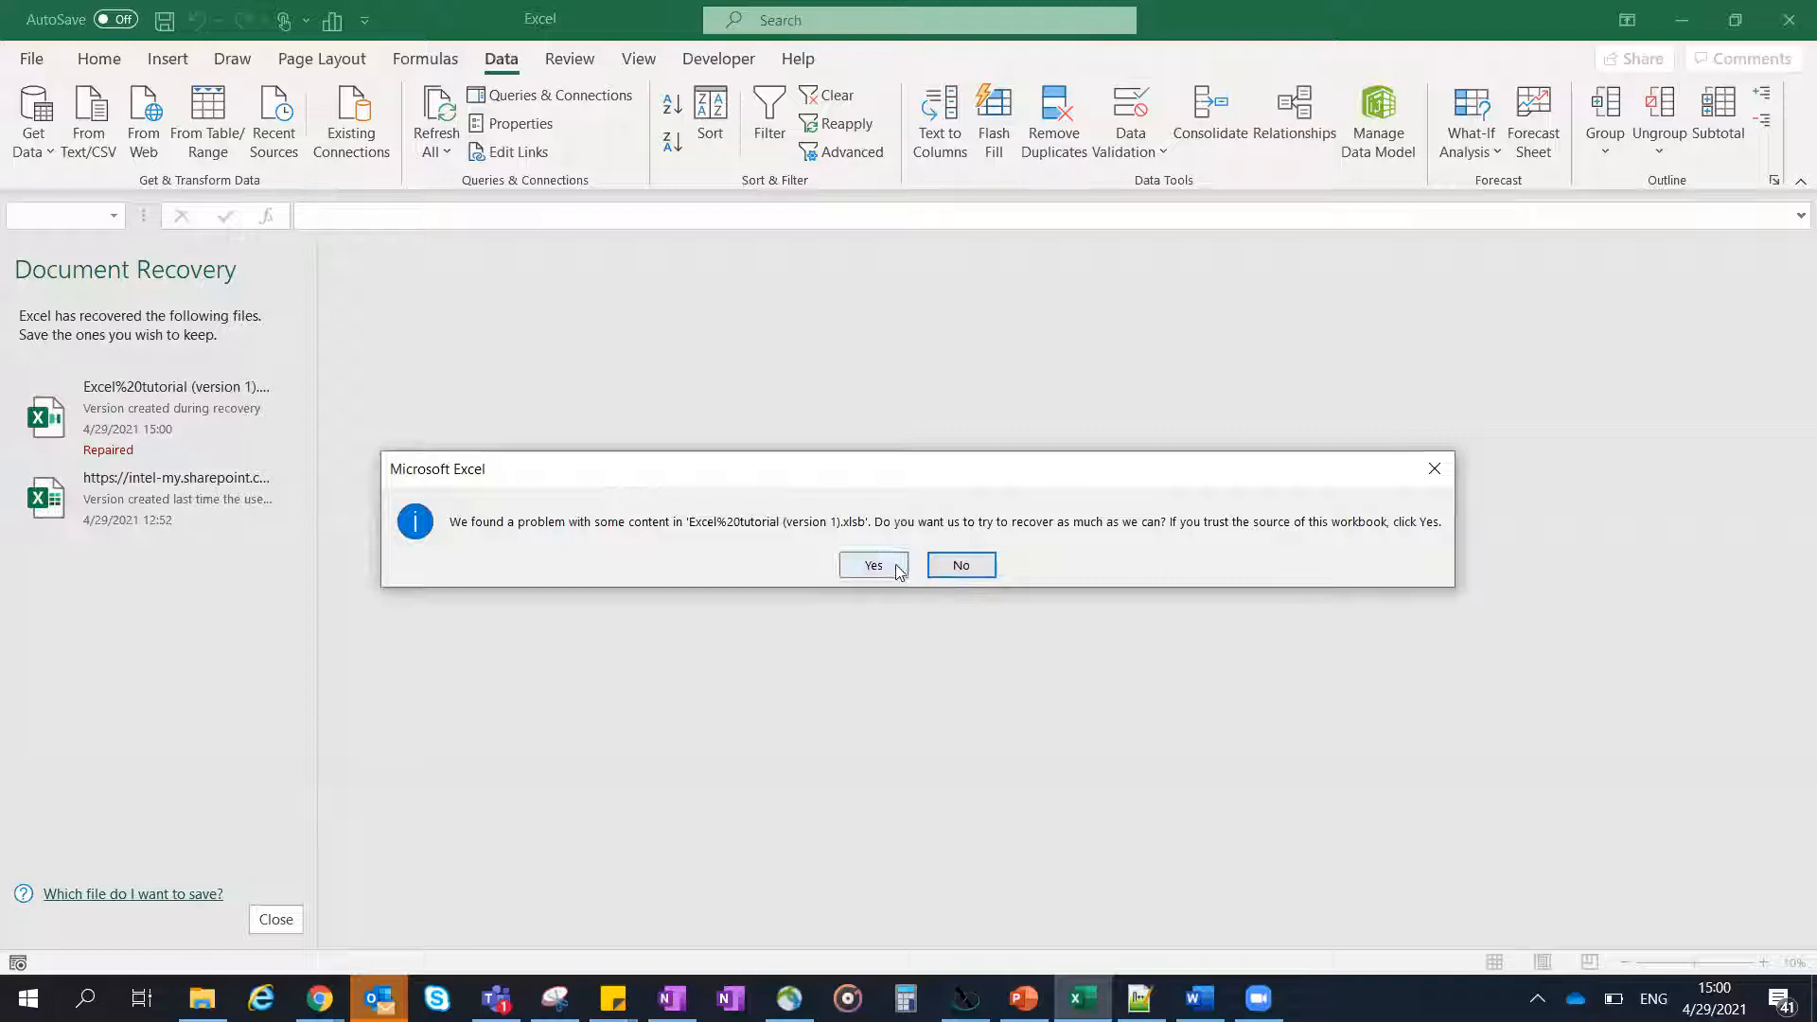
left_click(897, 568)
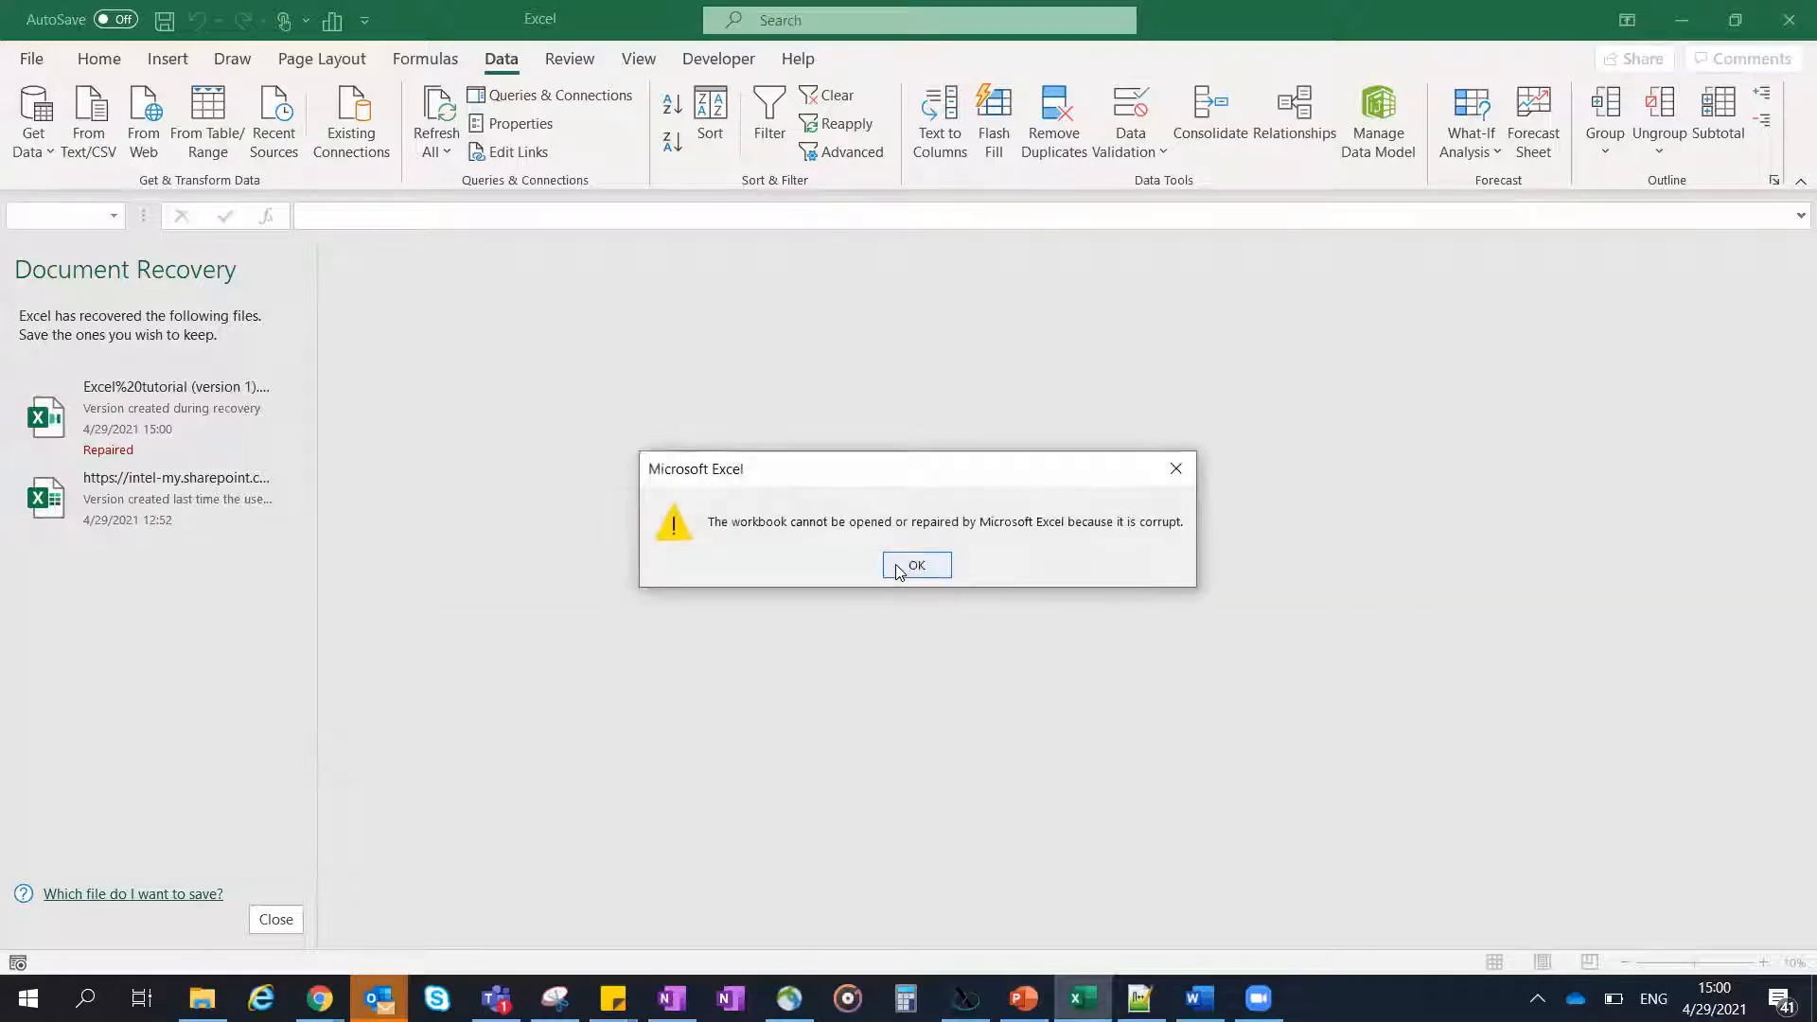
left_click(898, 566)
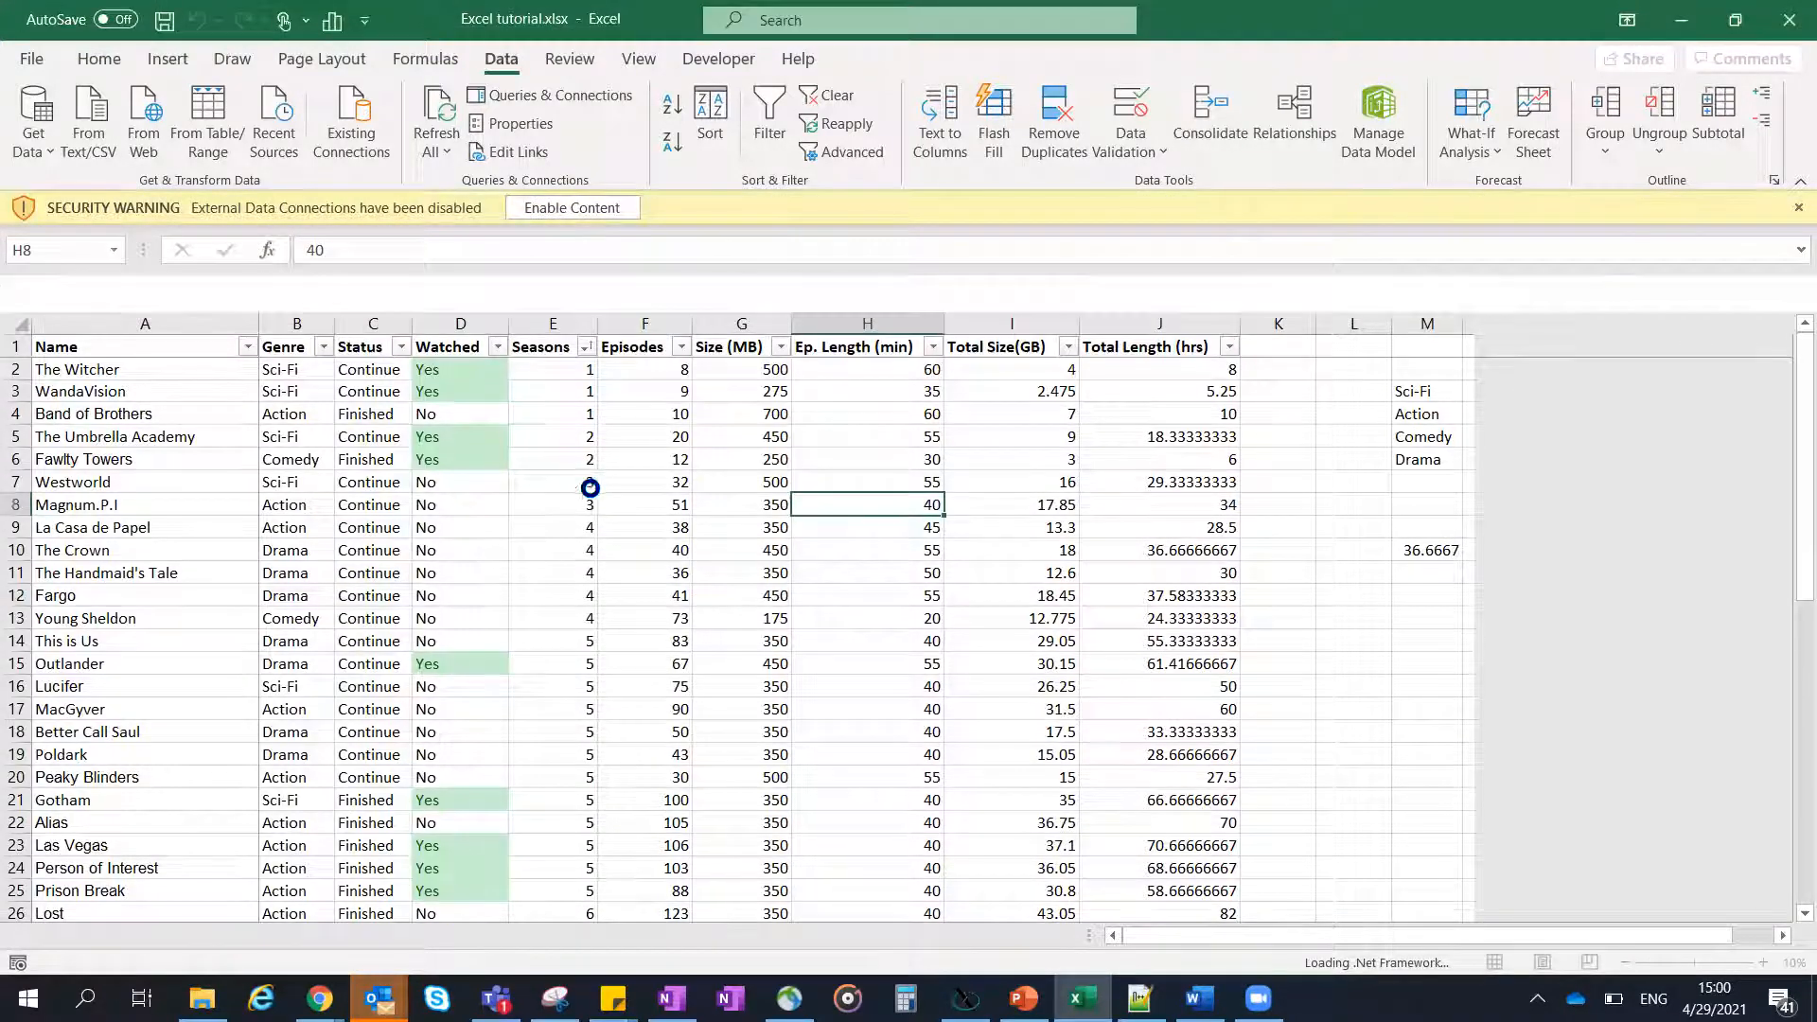
left_click(725, 479)
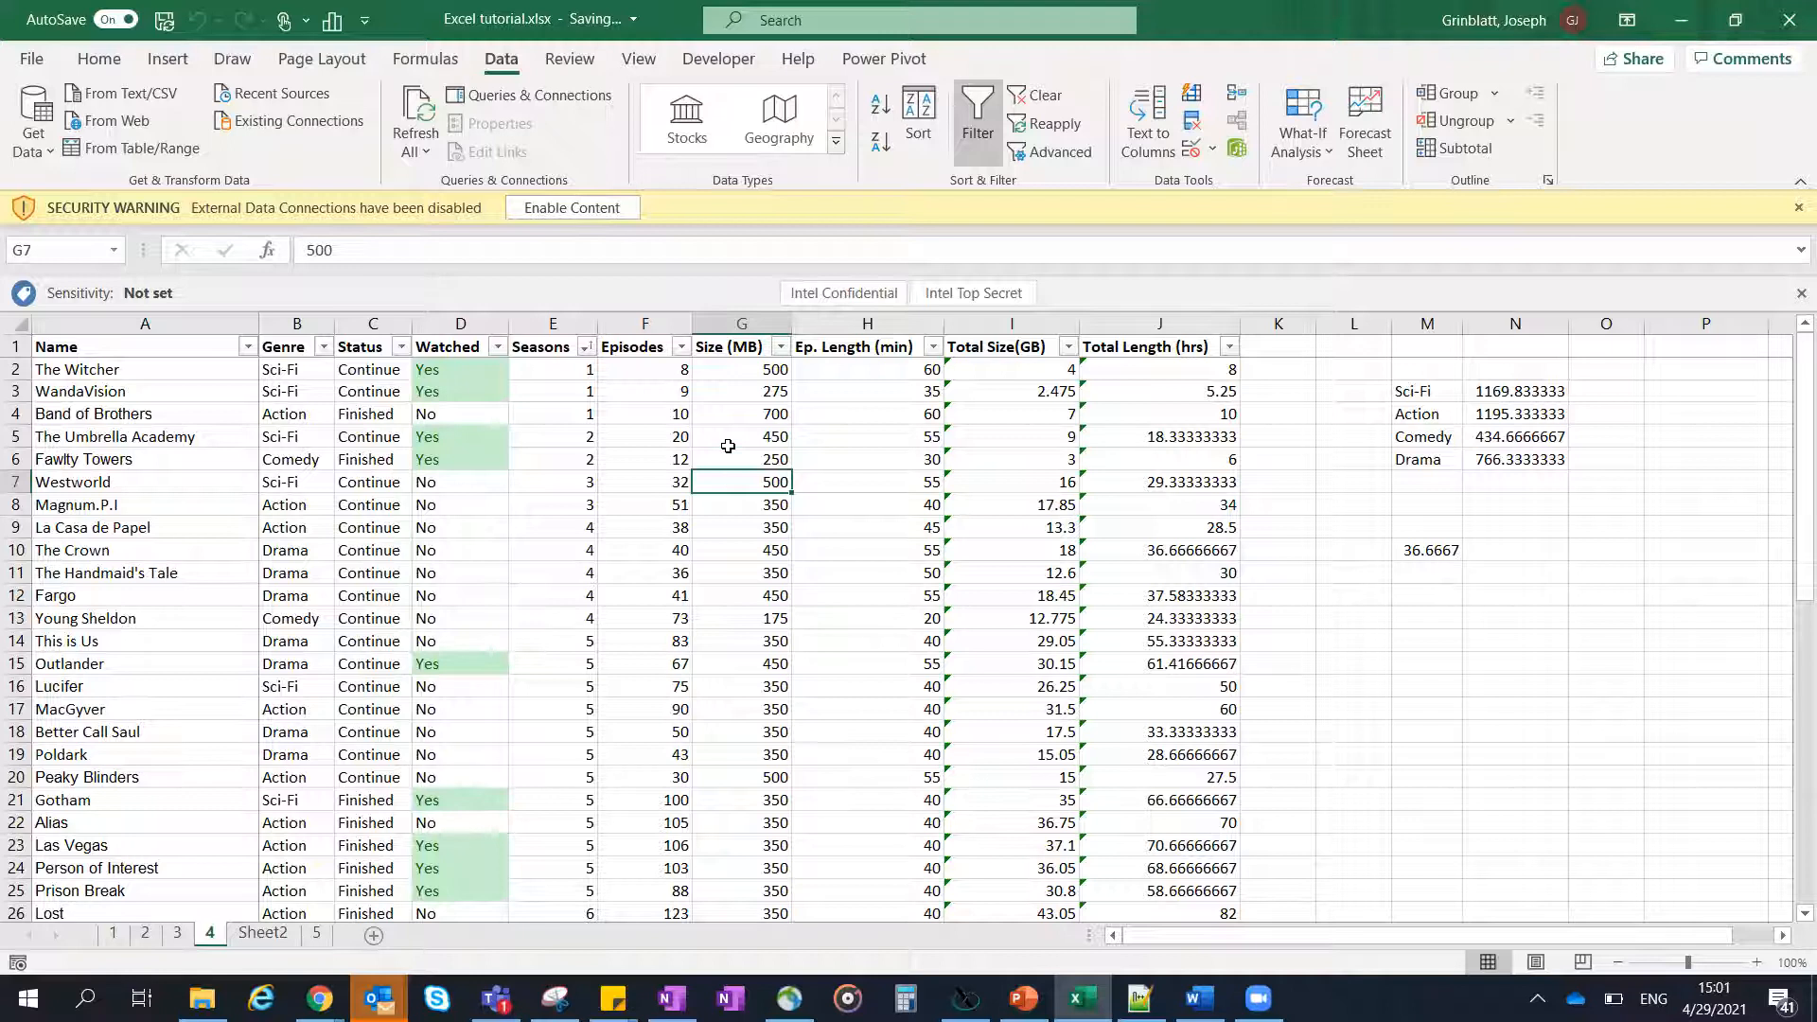
left_click(722, 457)
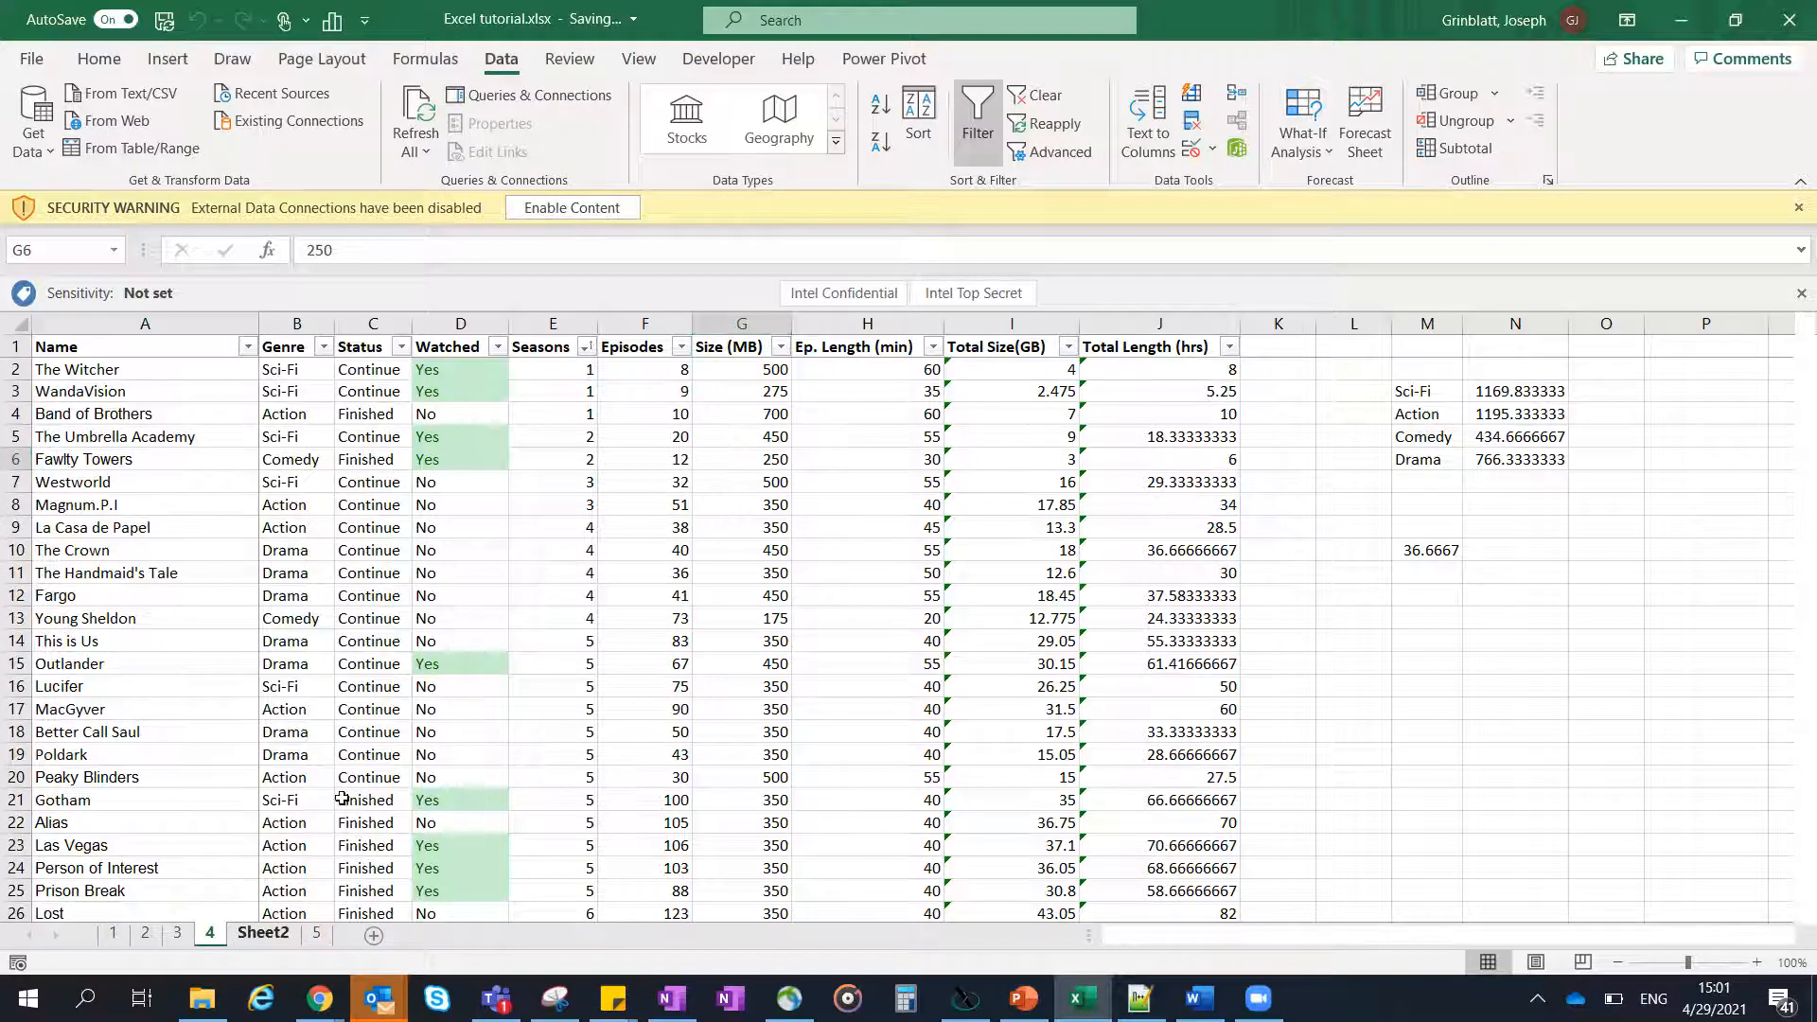
- Move the map chart on Sheet2 up near the table's header and enlarge it to reach about column L
left_click(275, 934)
left_click(643, 596)
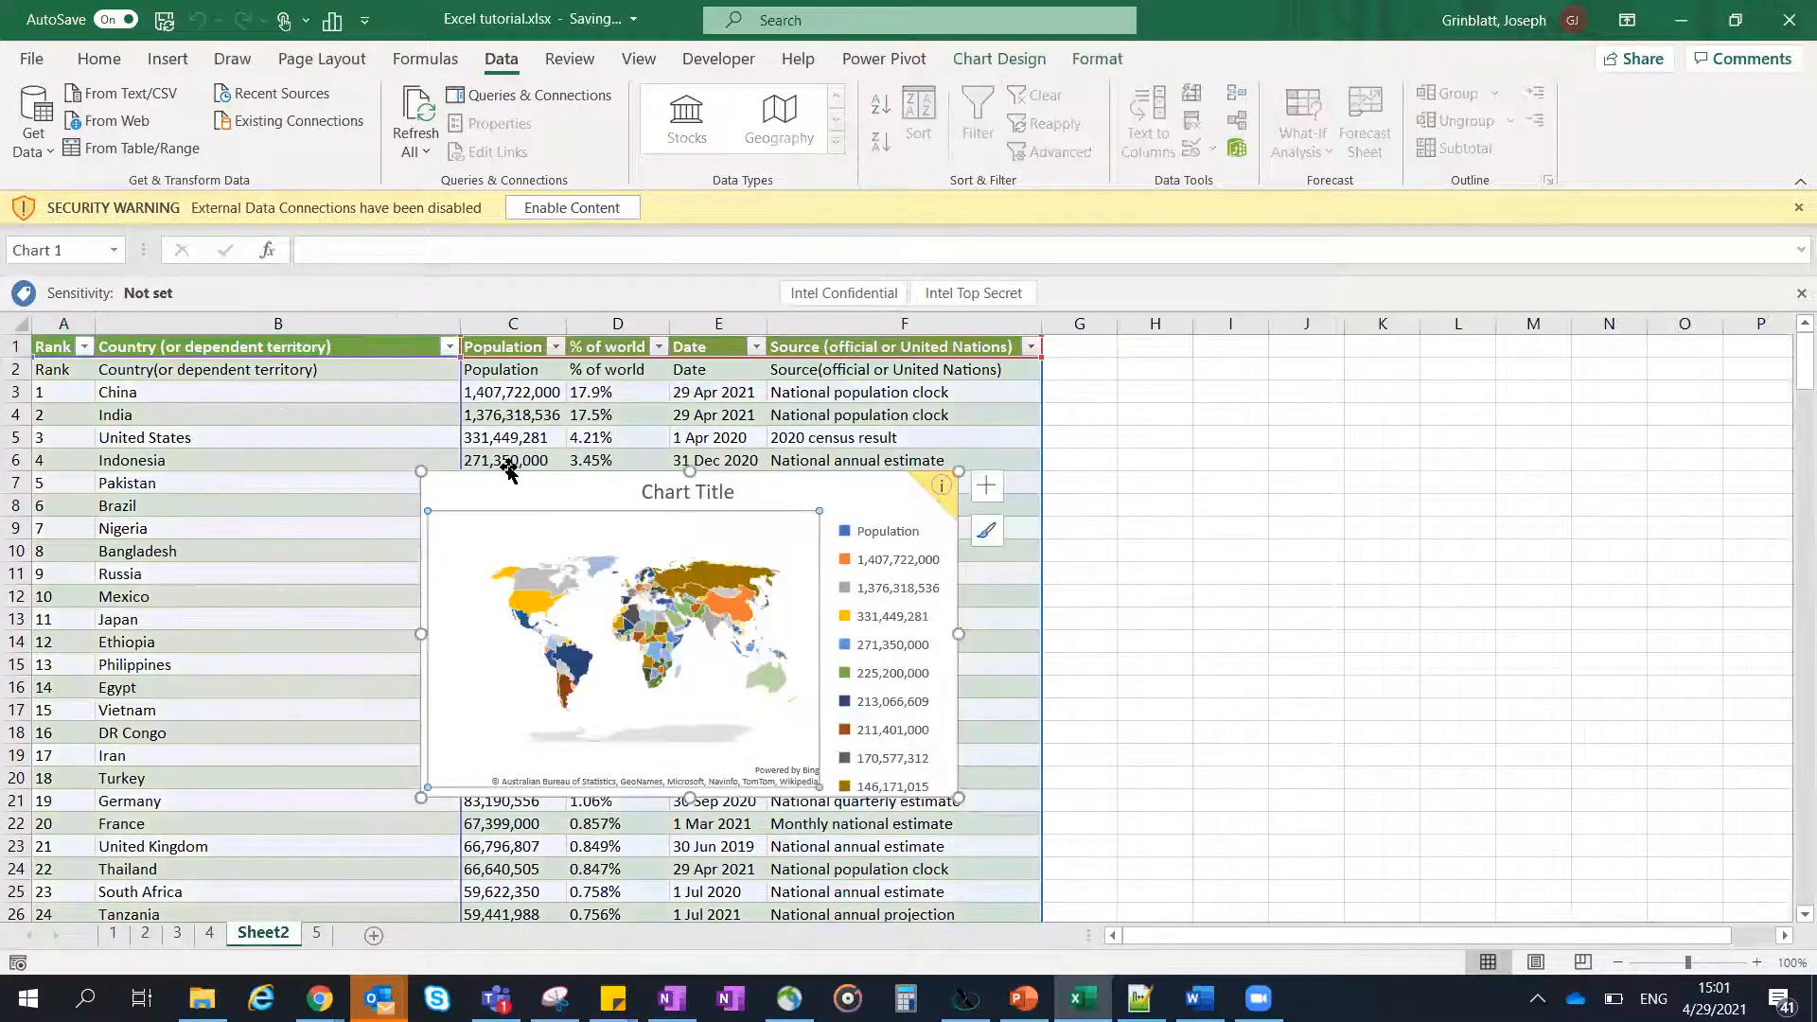
left_click_drag(463, 409, 410, 321)
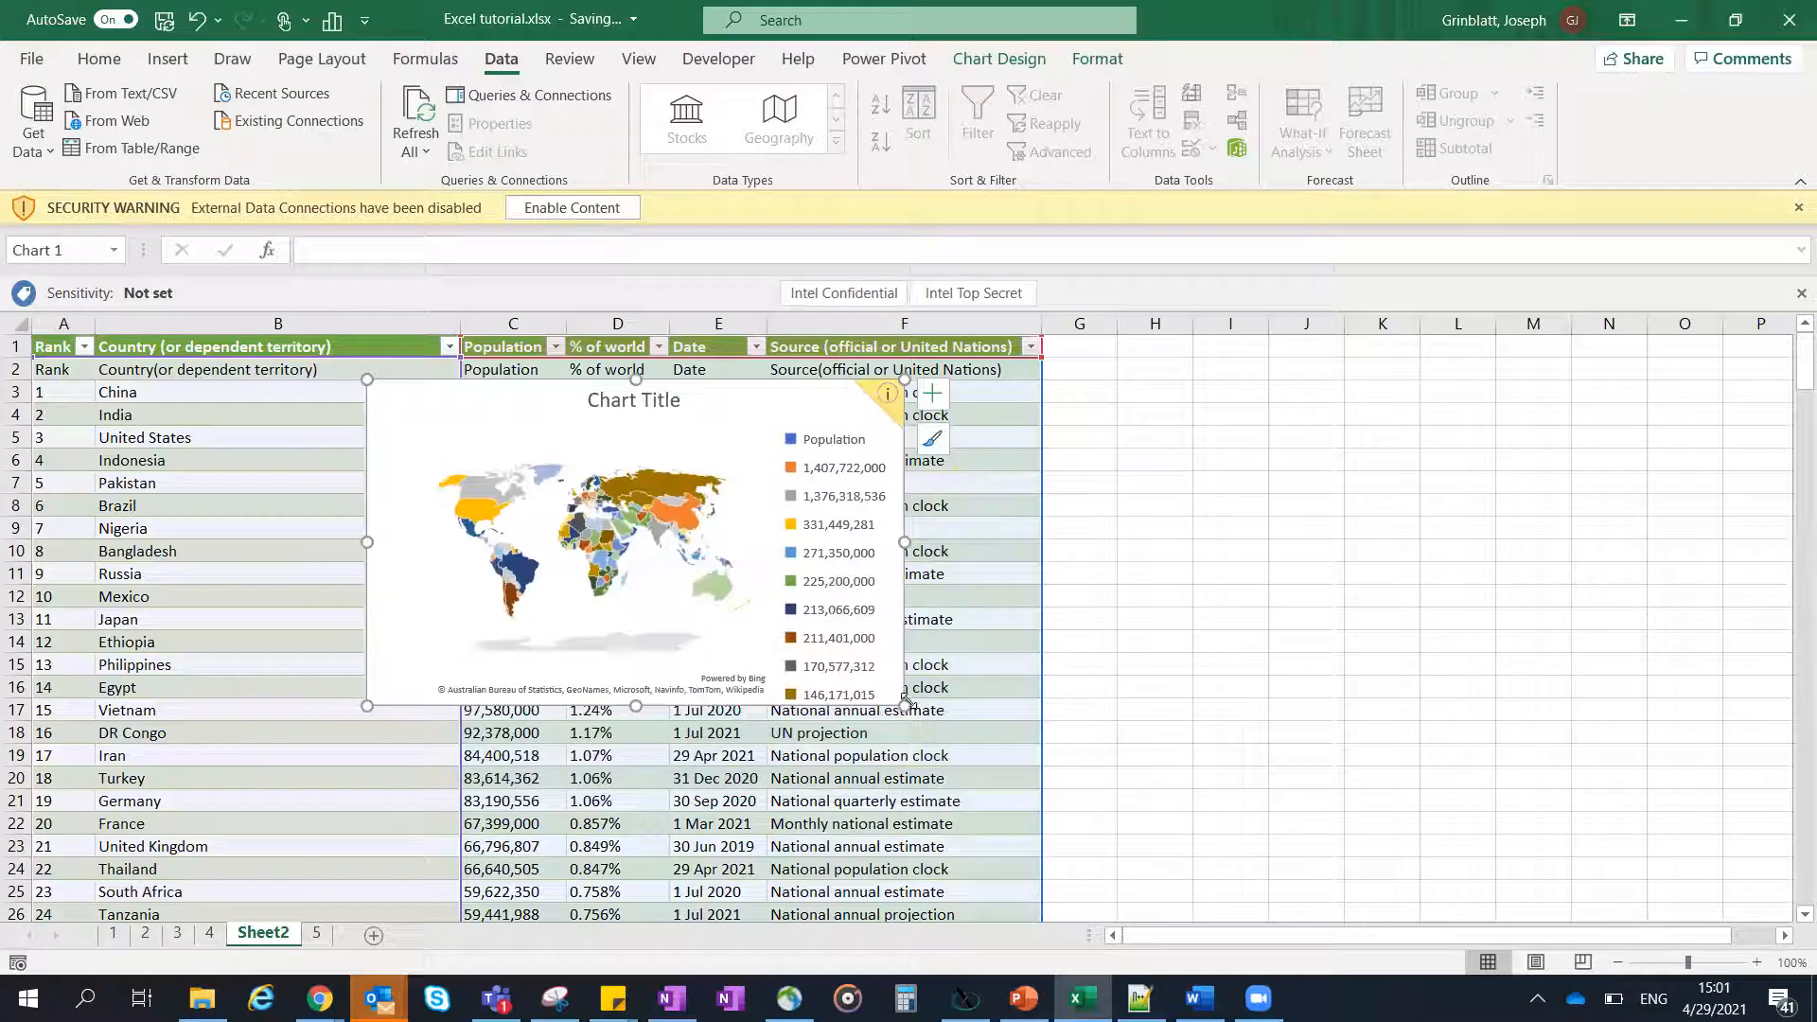
left_click_drag(905, 706, 1501, 922)
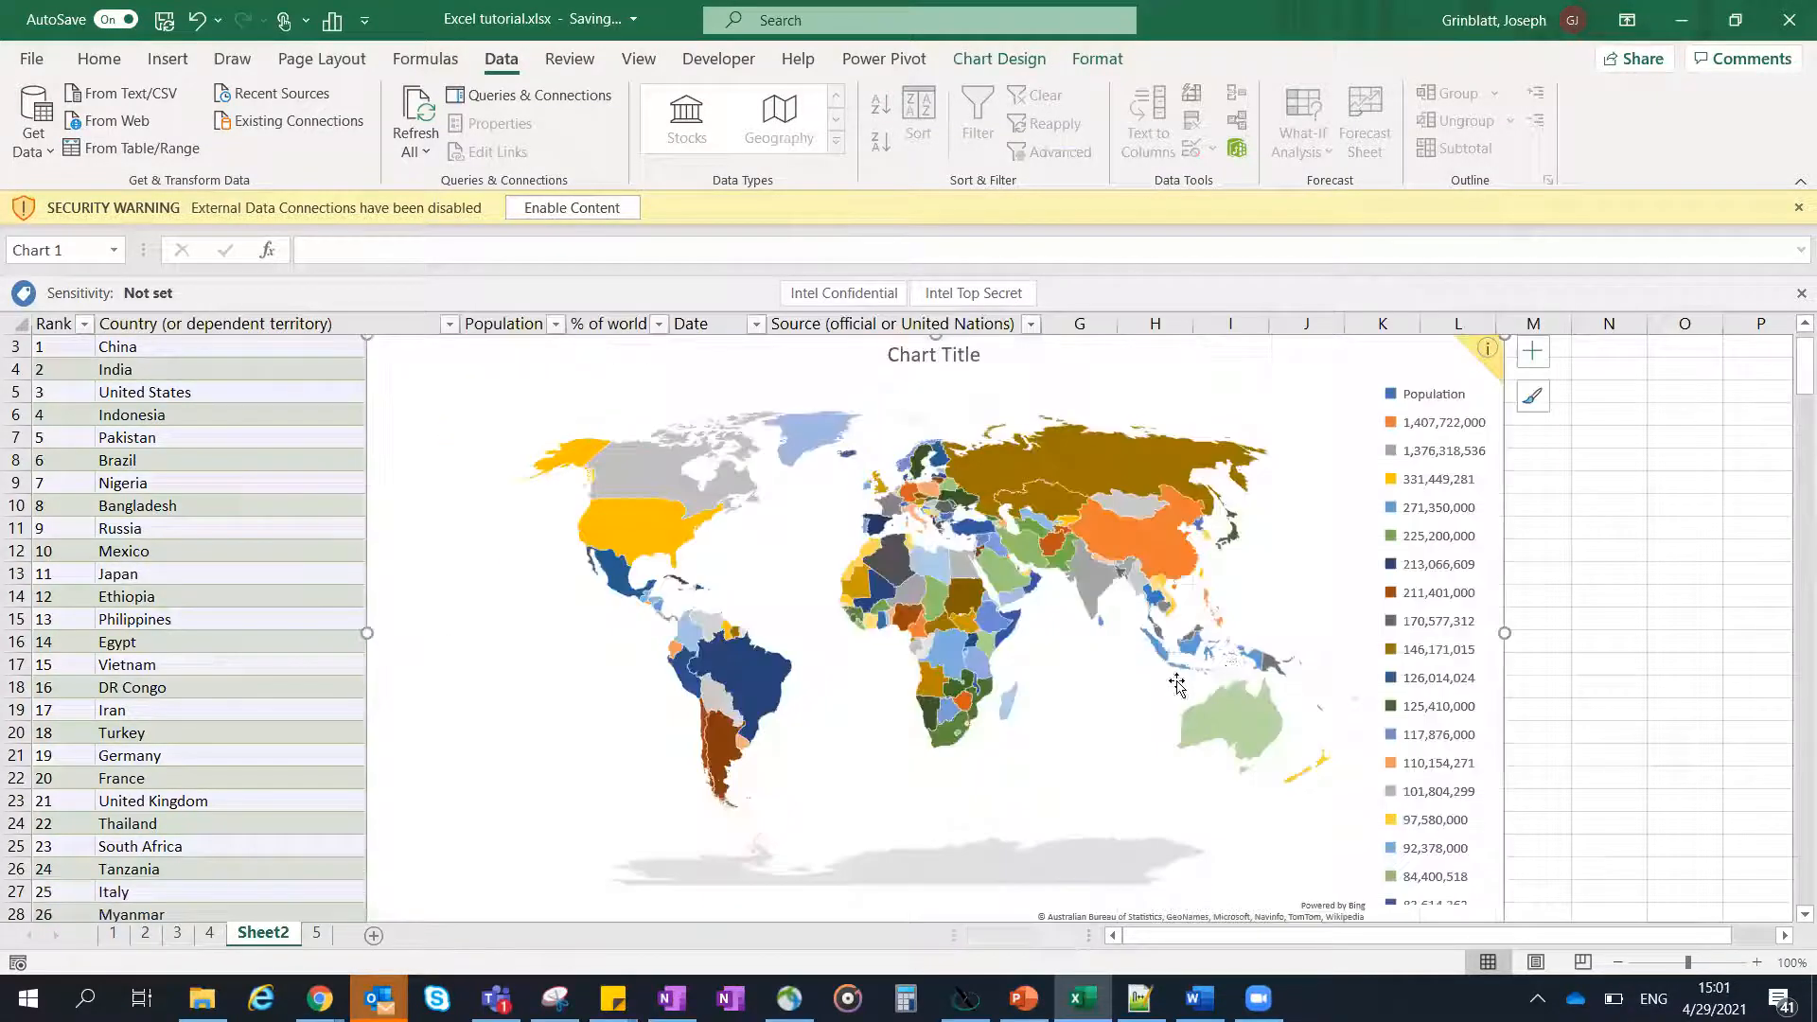
scroll(1240, 646, "up", 1)
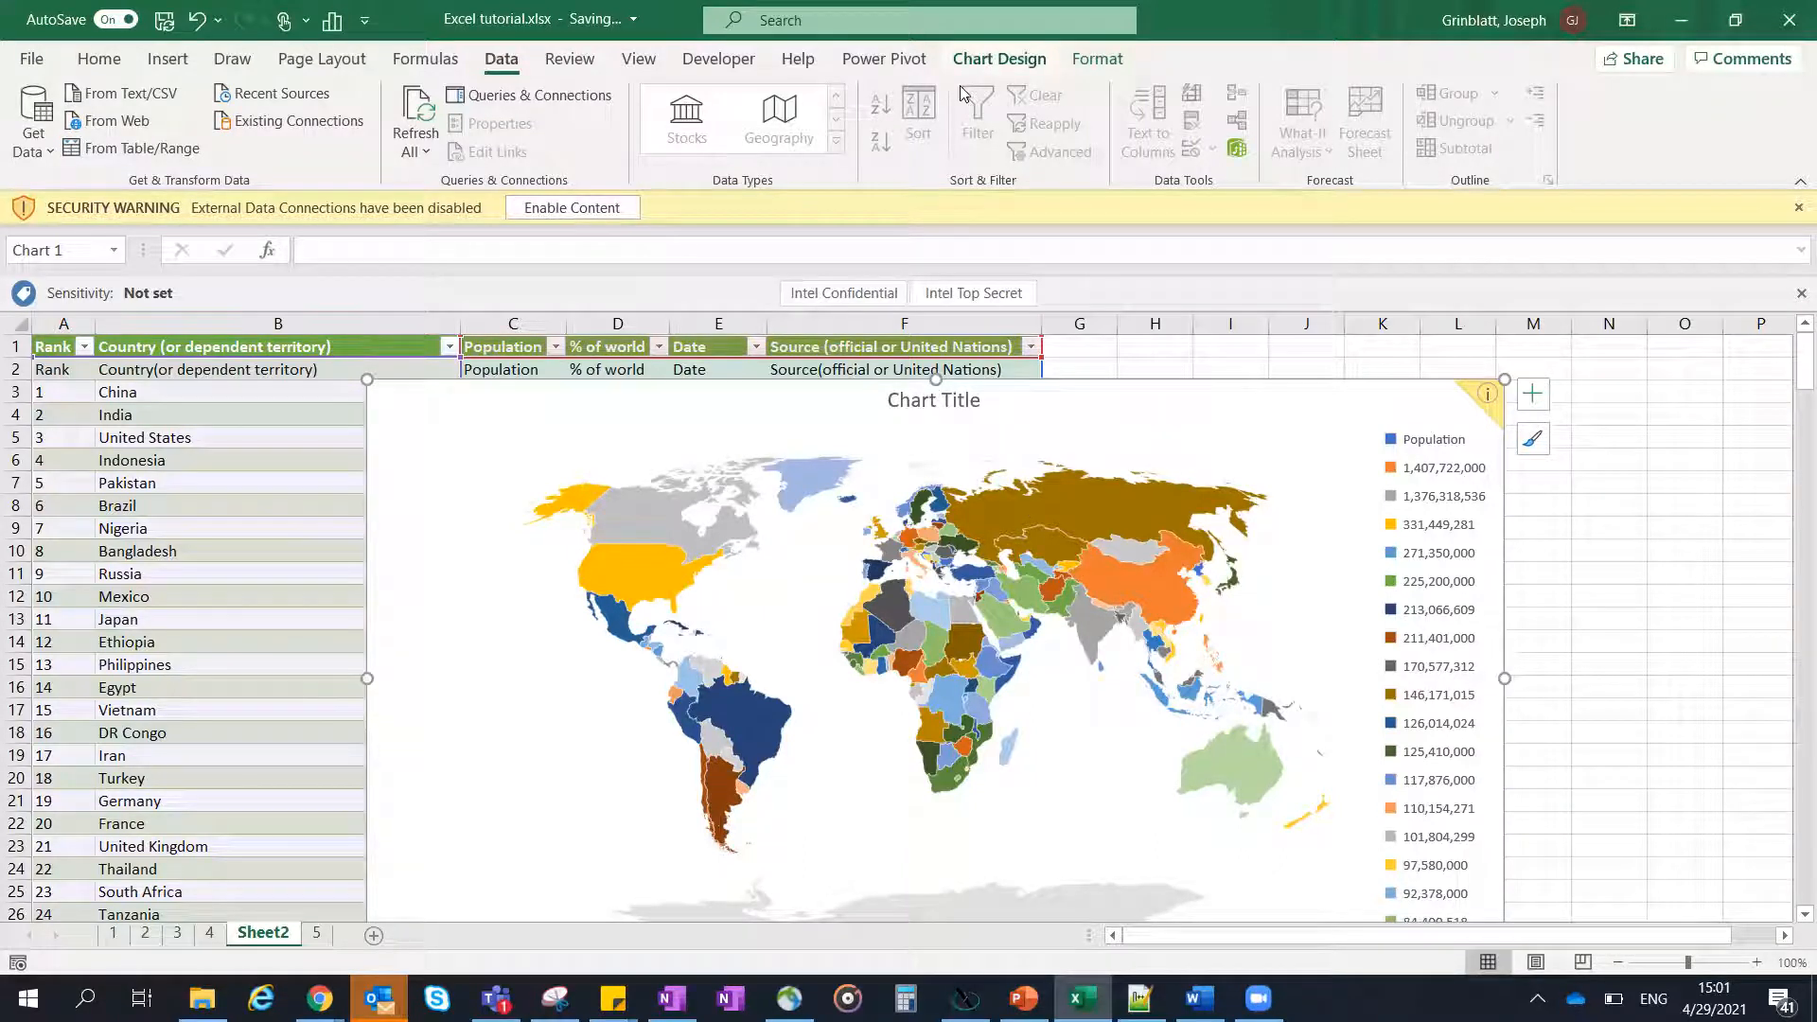
- Show data labels with the population figures on the map chart
left_click(1000, 59)
left_click(62, 152)
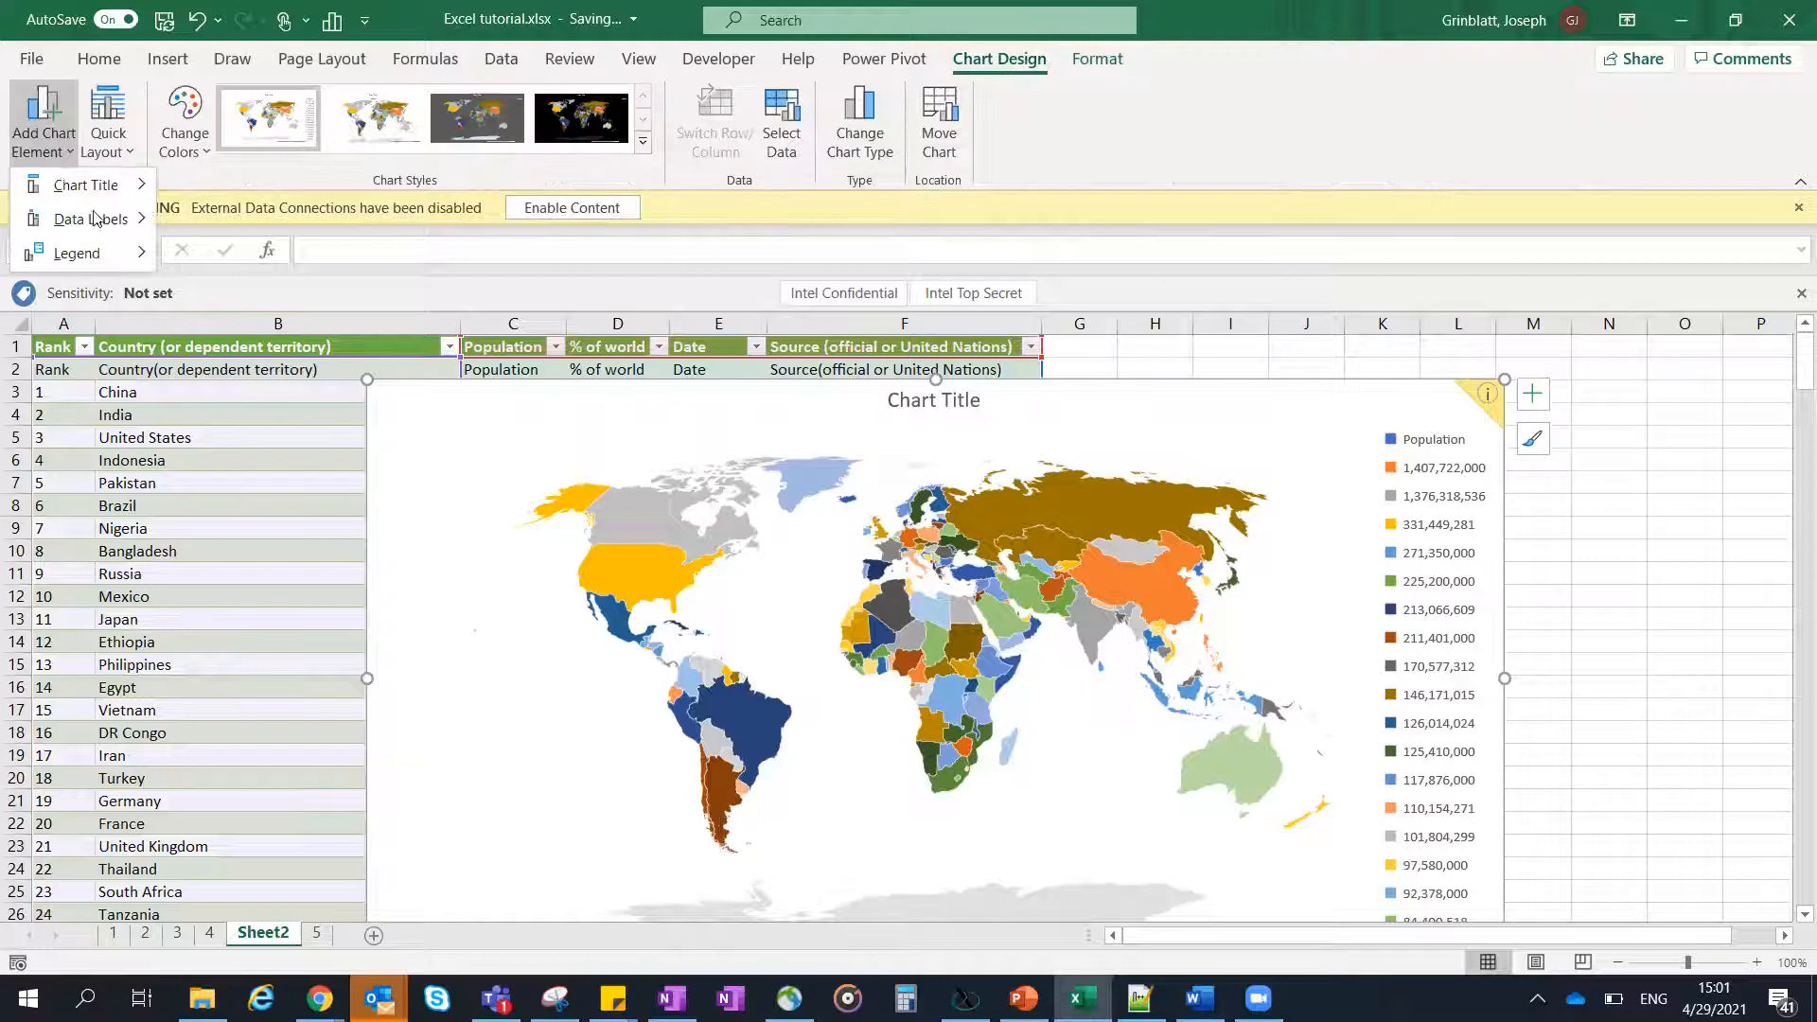
mouse_move(107, 232)
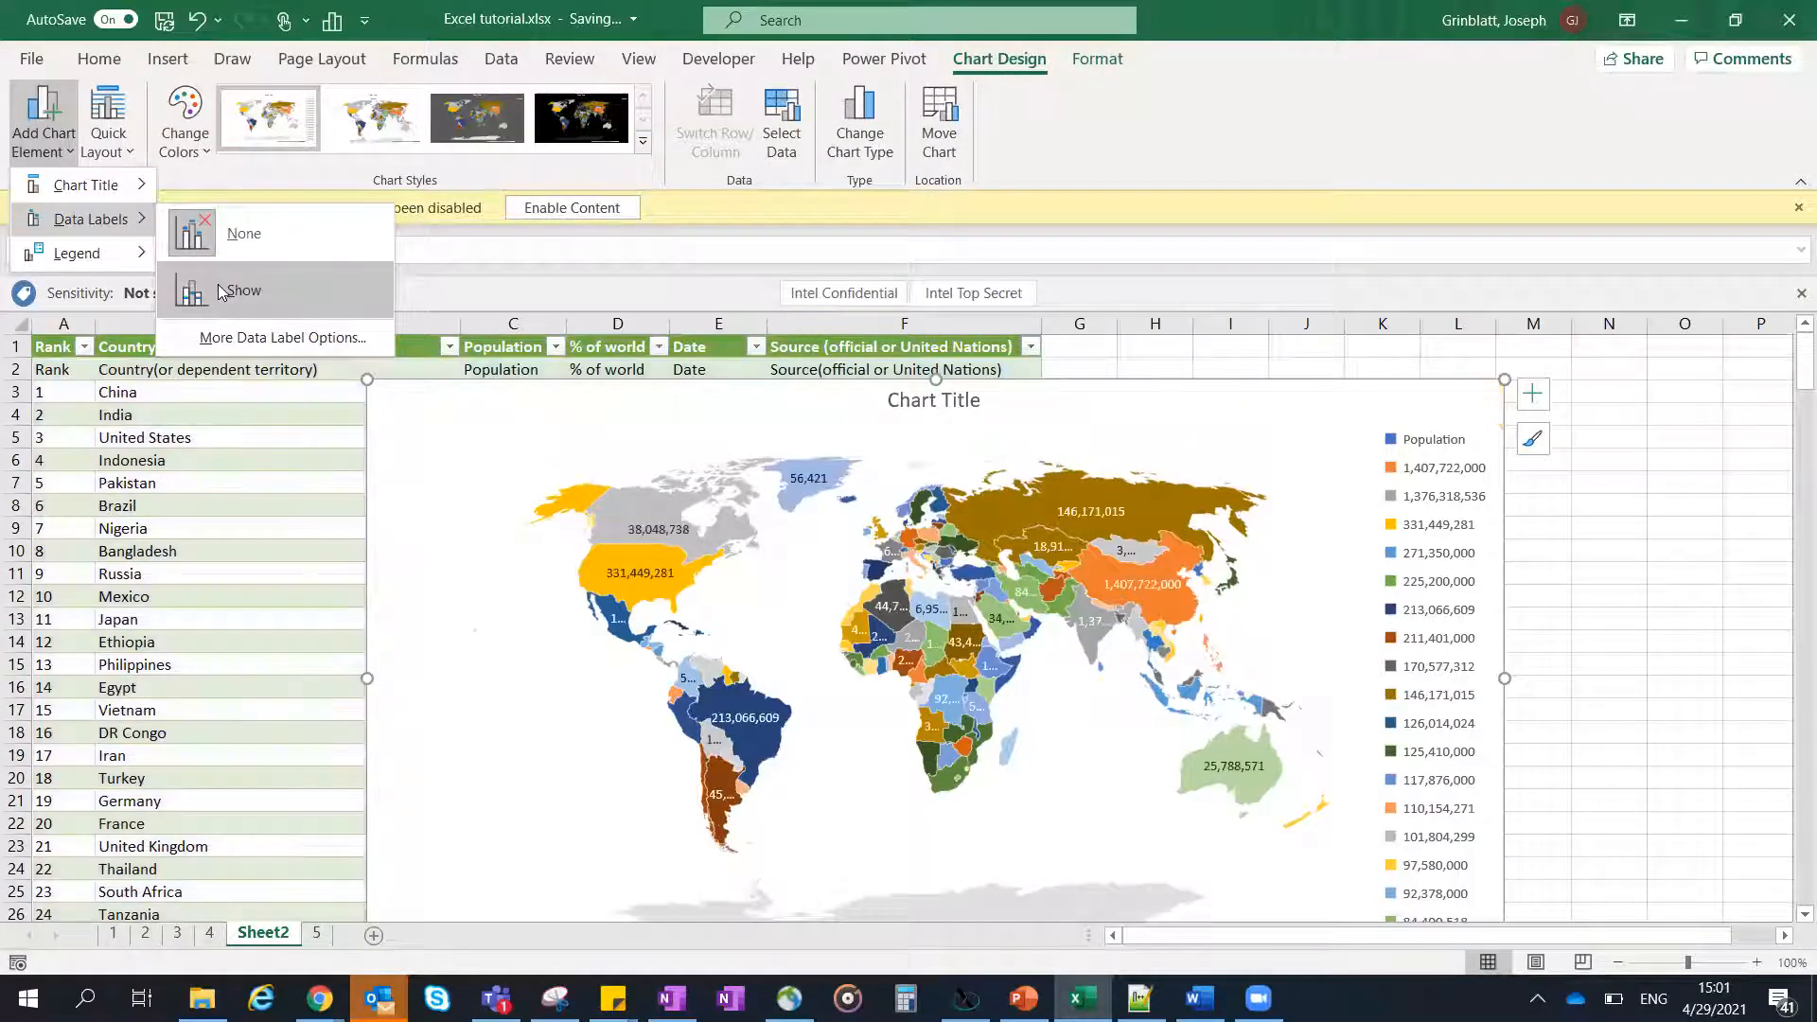
left_click(220, 290)
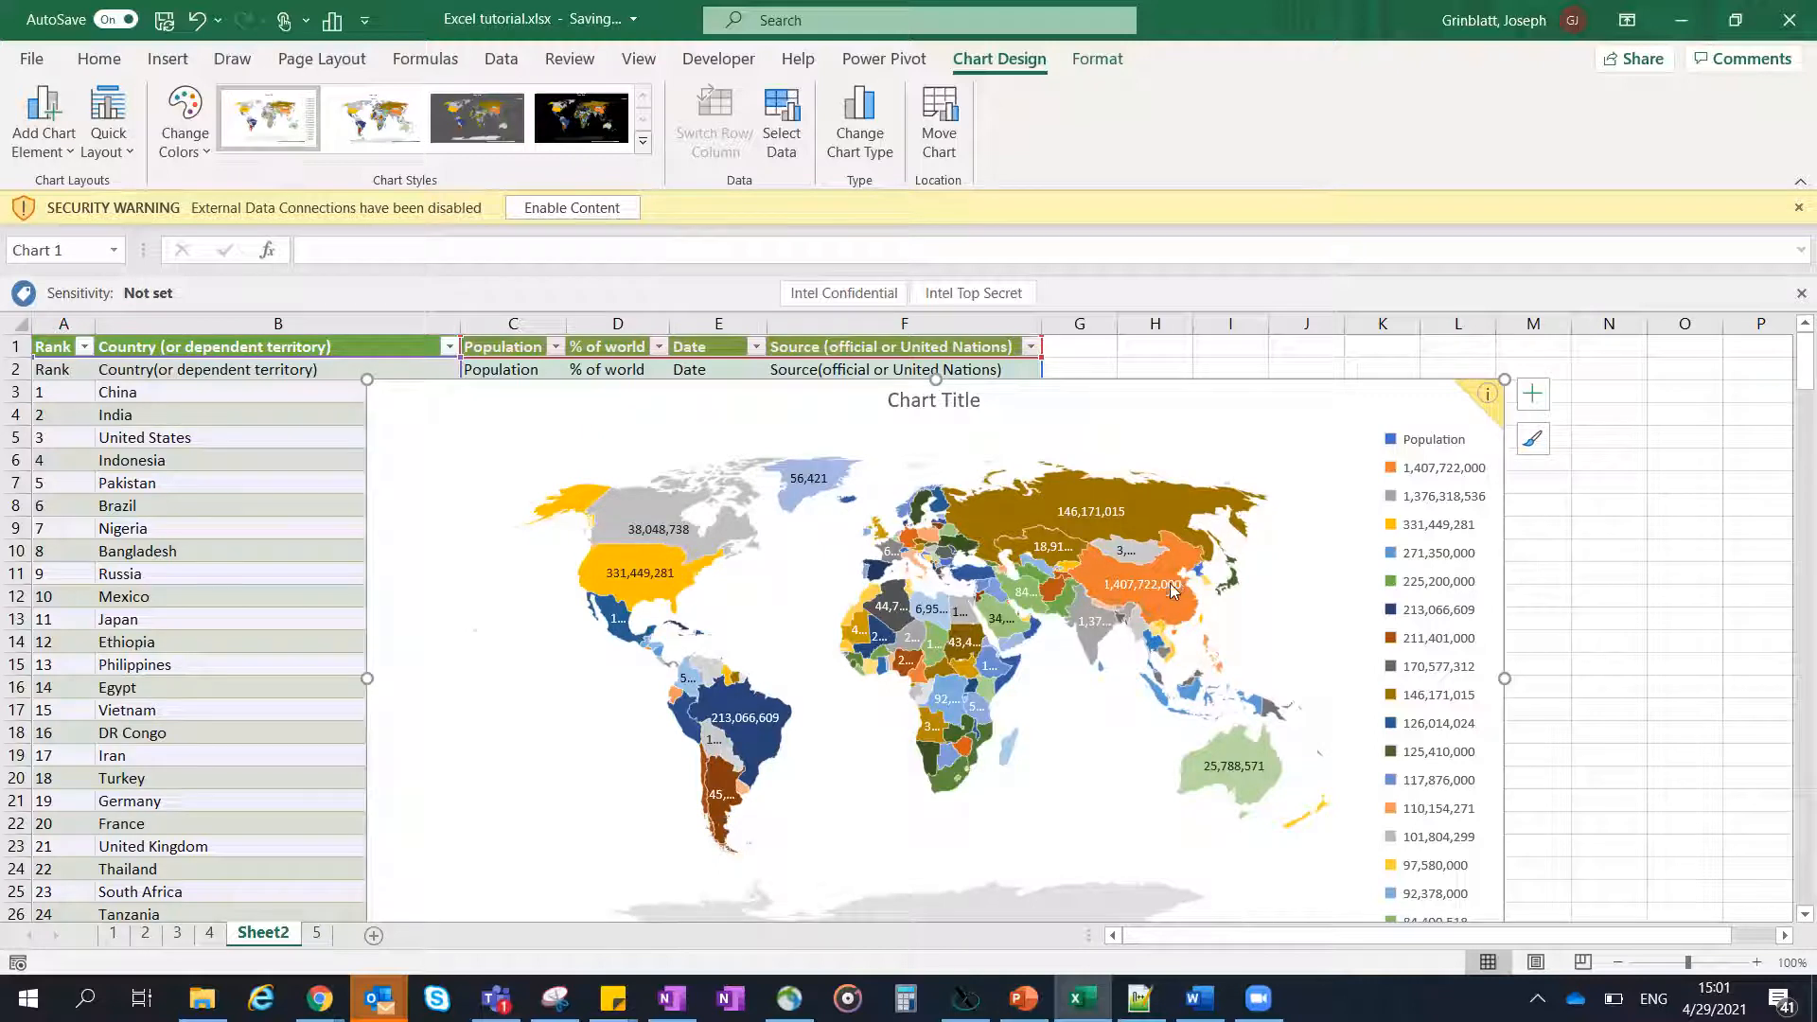
mouse_move(1171, 587)
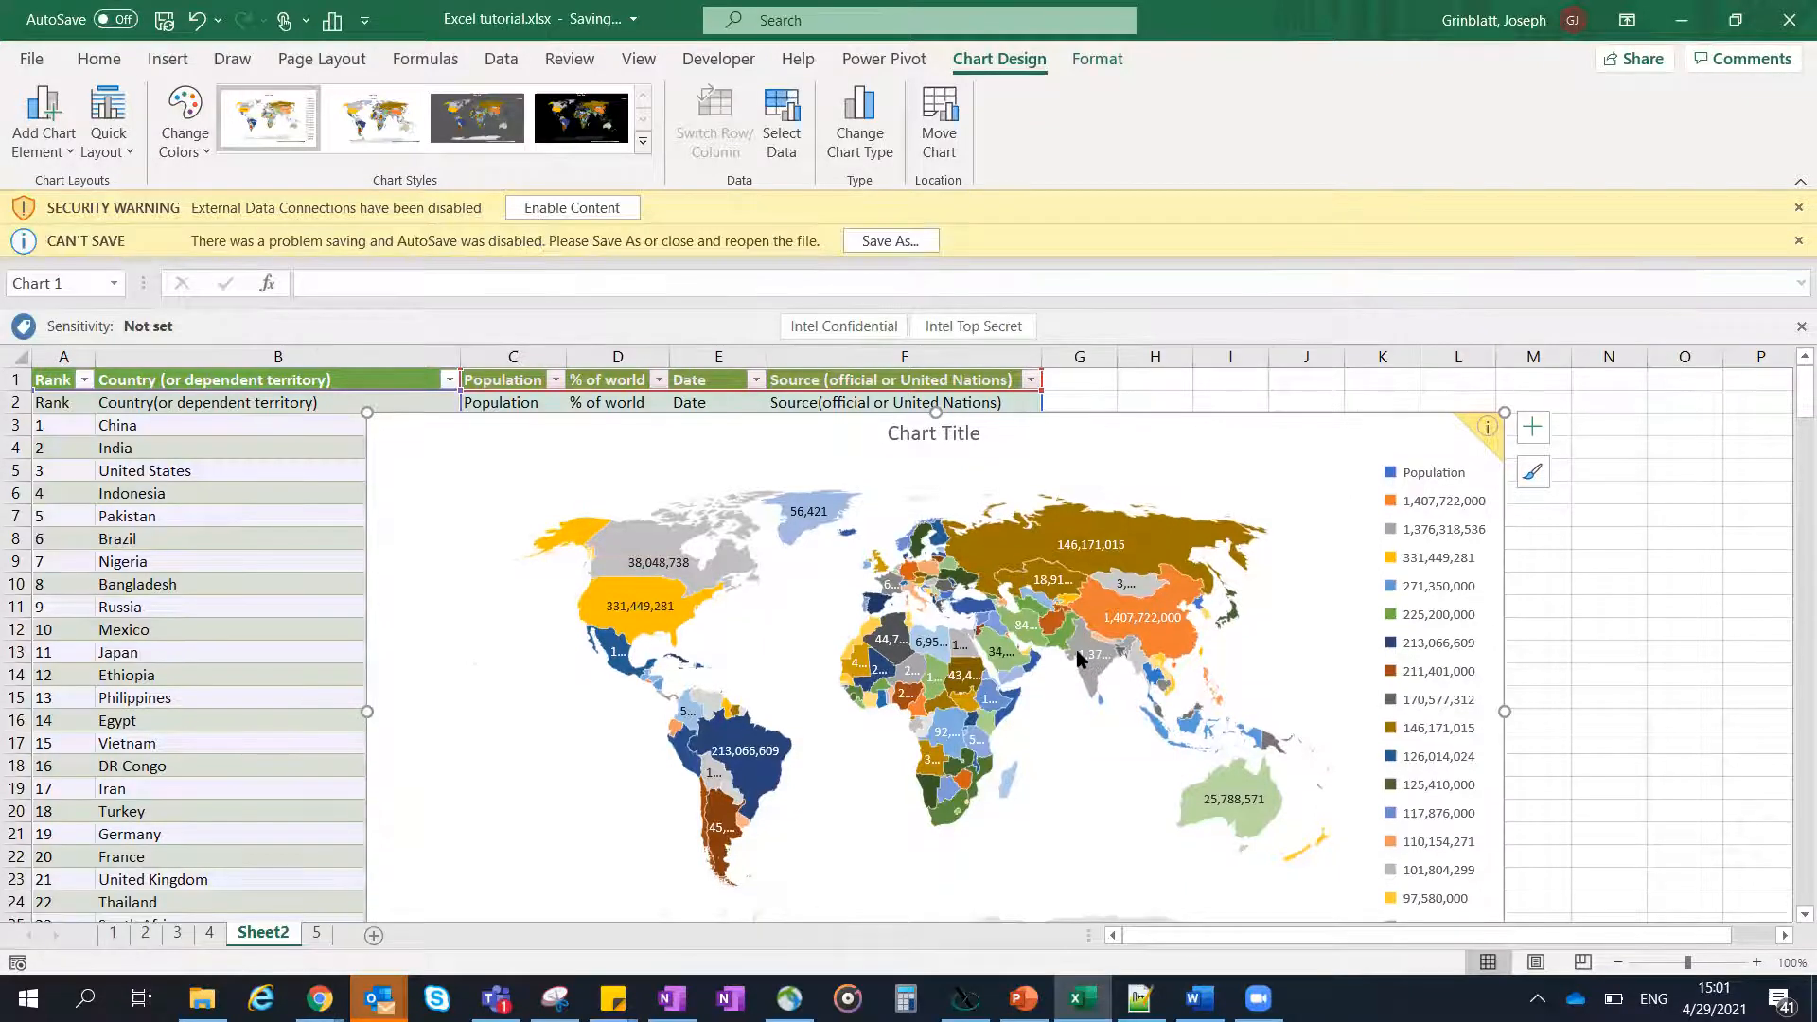
mouse_move(1076, 652)
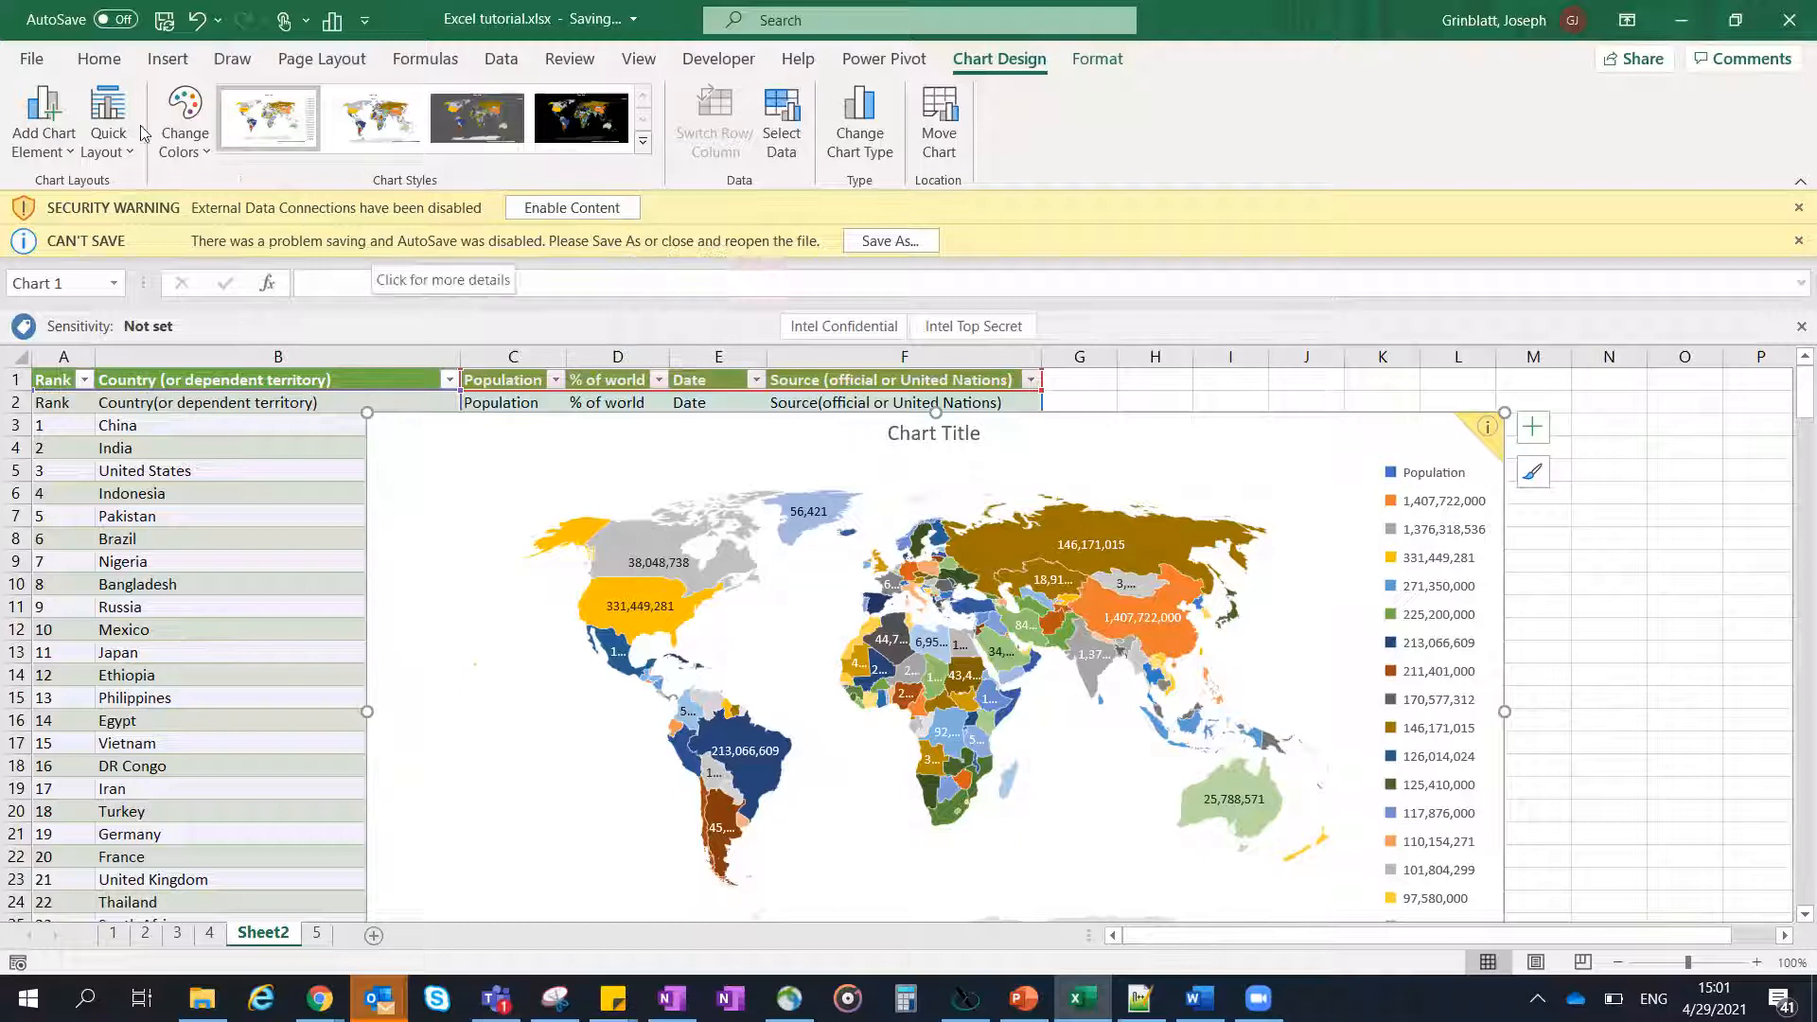
- Try disabling Protected View for files originating from the Internet in the Trust Center settings, and leave the settings without applying the change
left_click(34, 60)
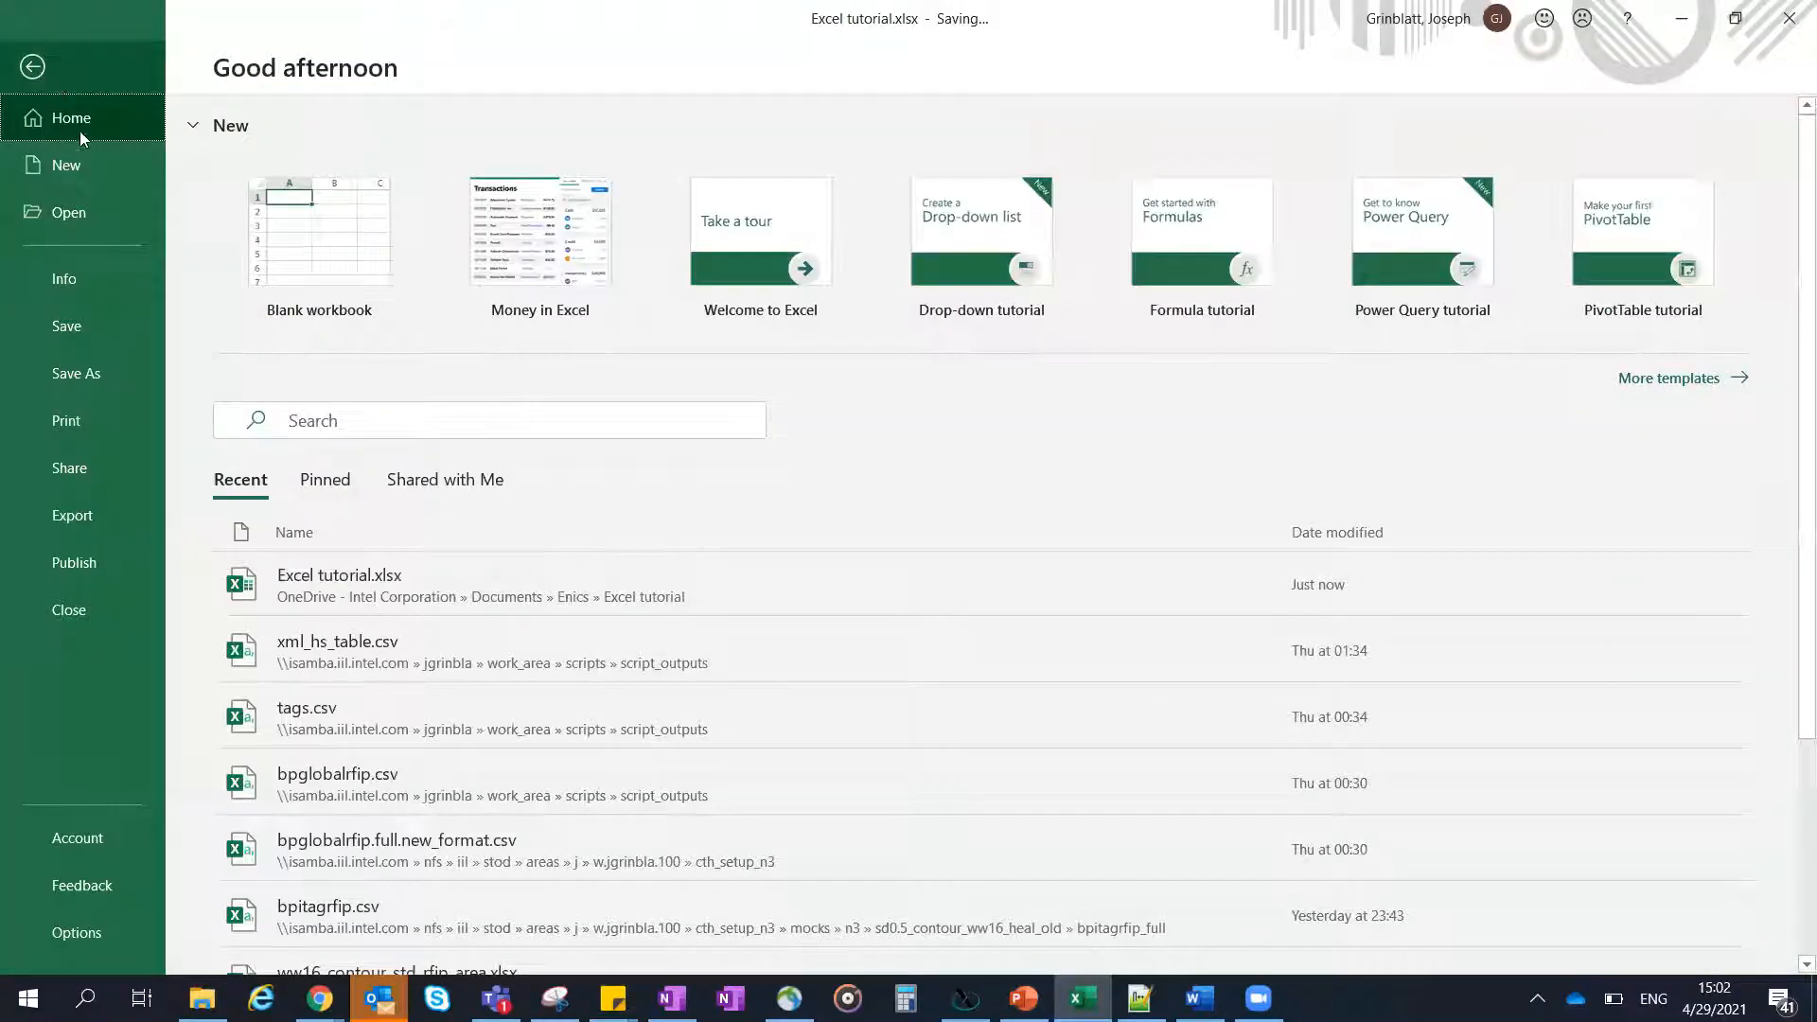
left_click(88, 933)
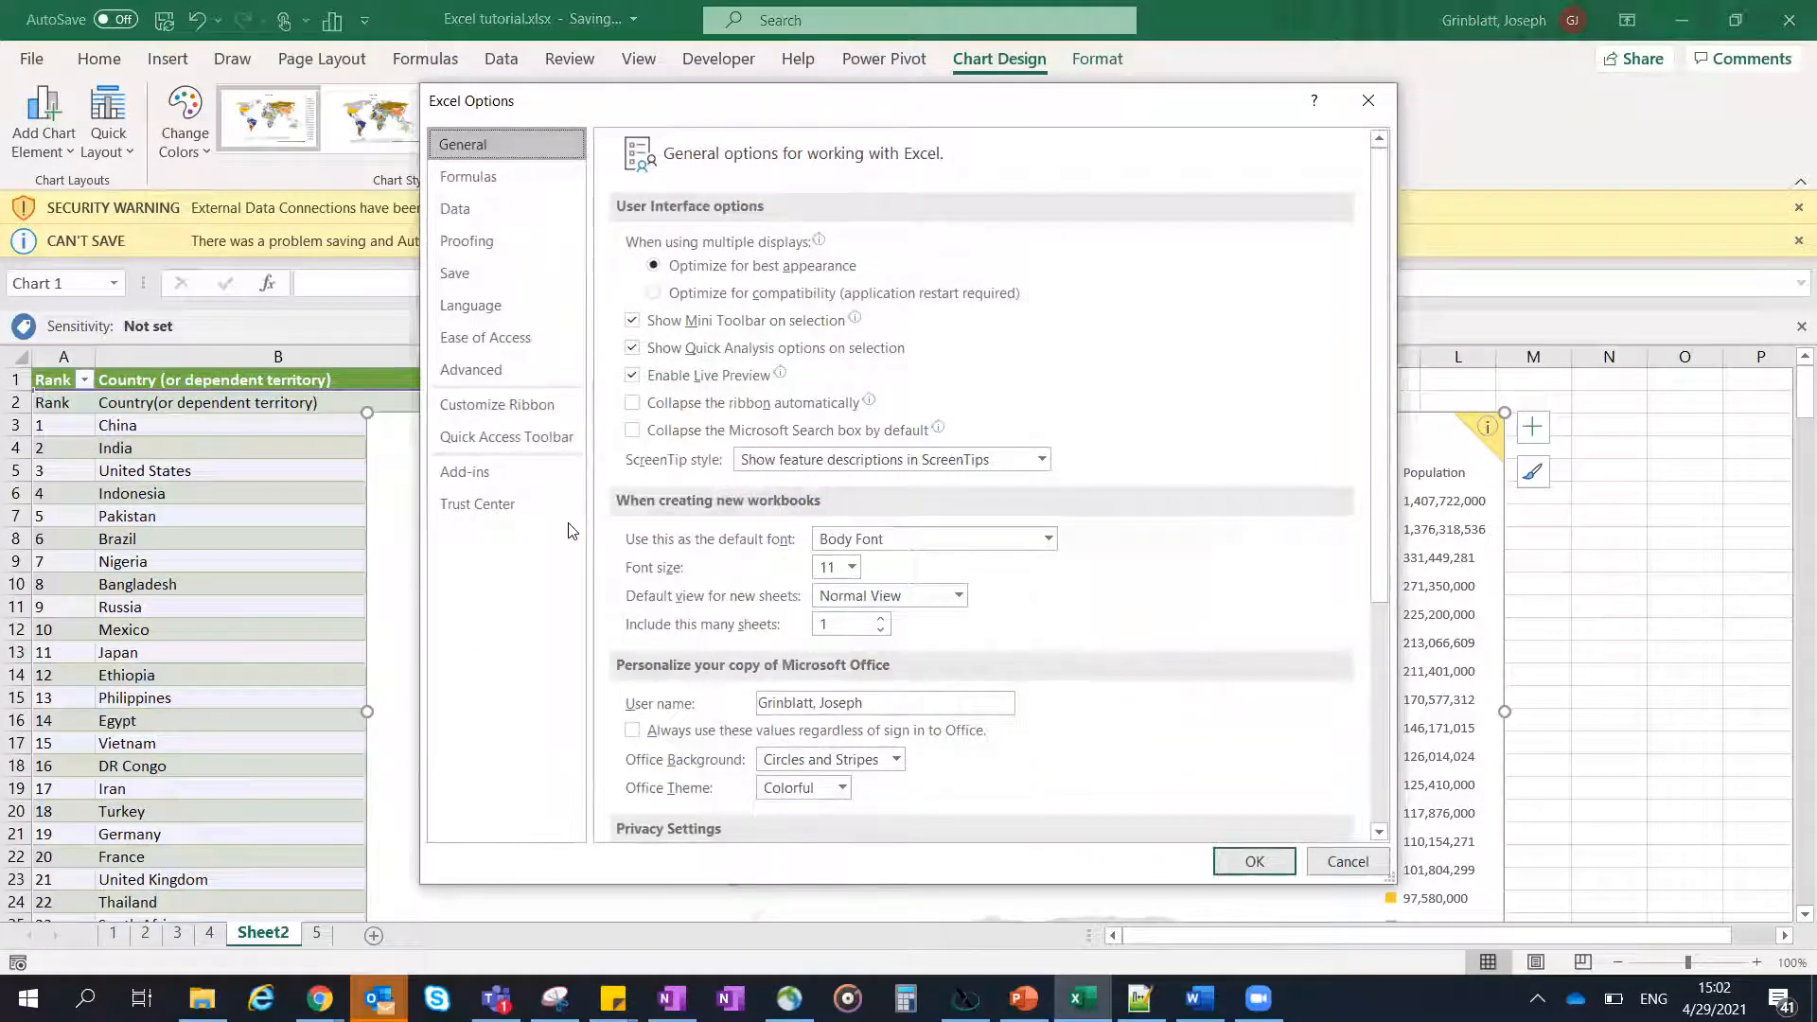
left_click(542, 513)
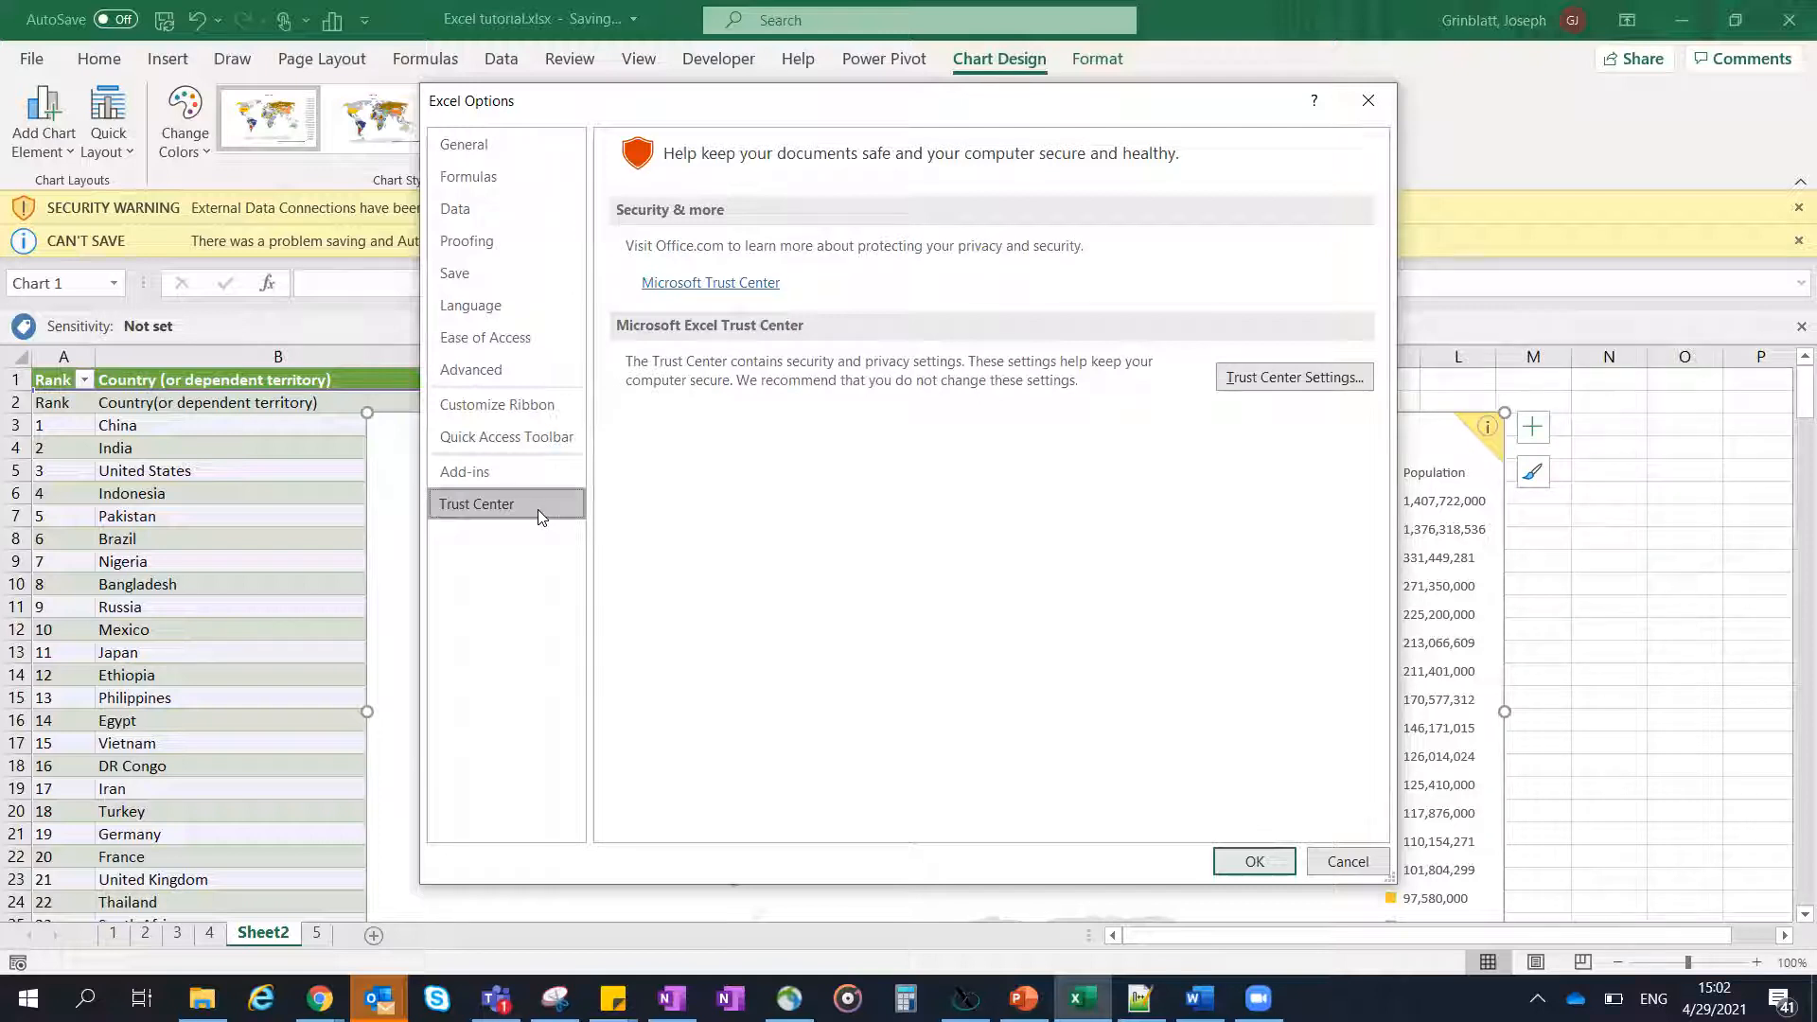
left_click(1278, 384)
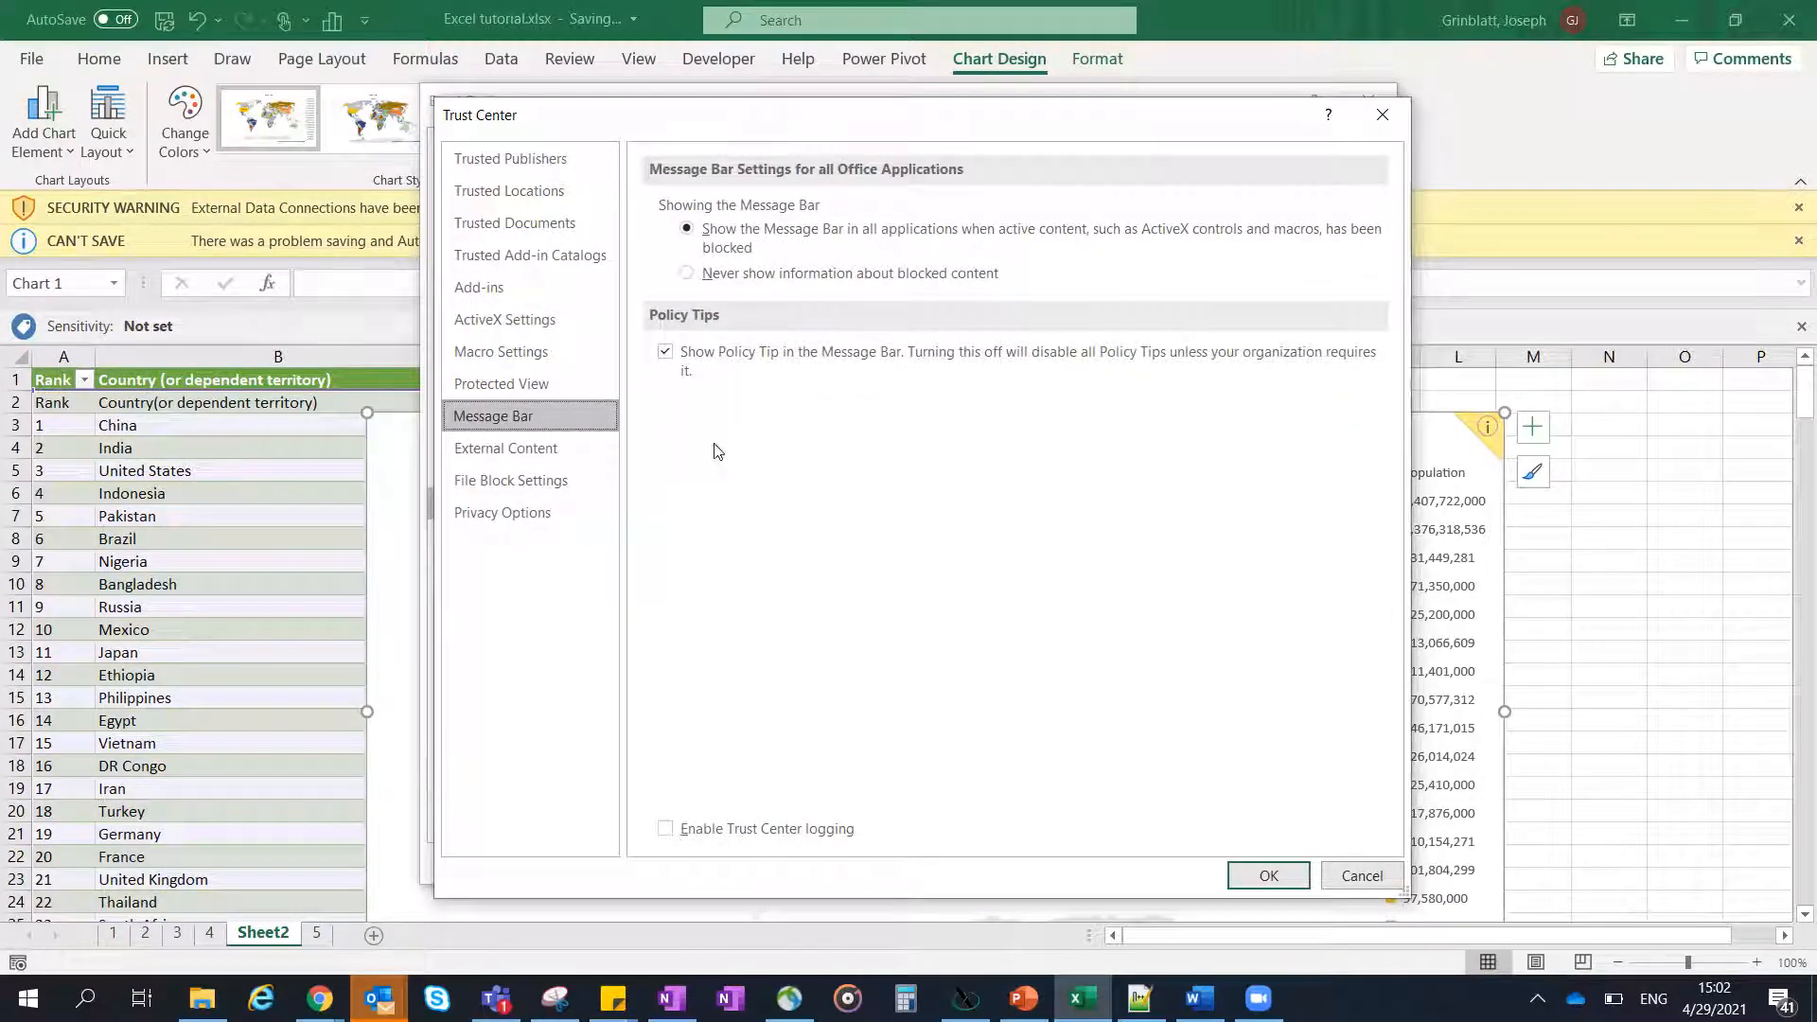
left_click(566, 387)
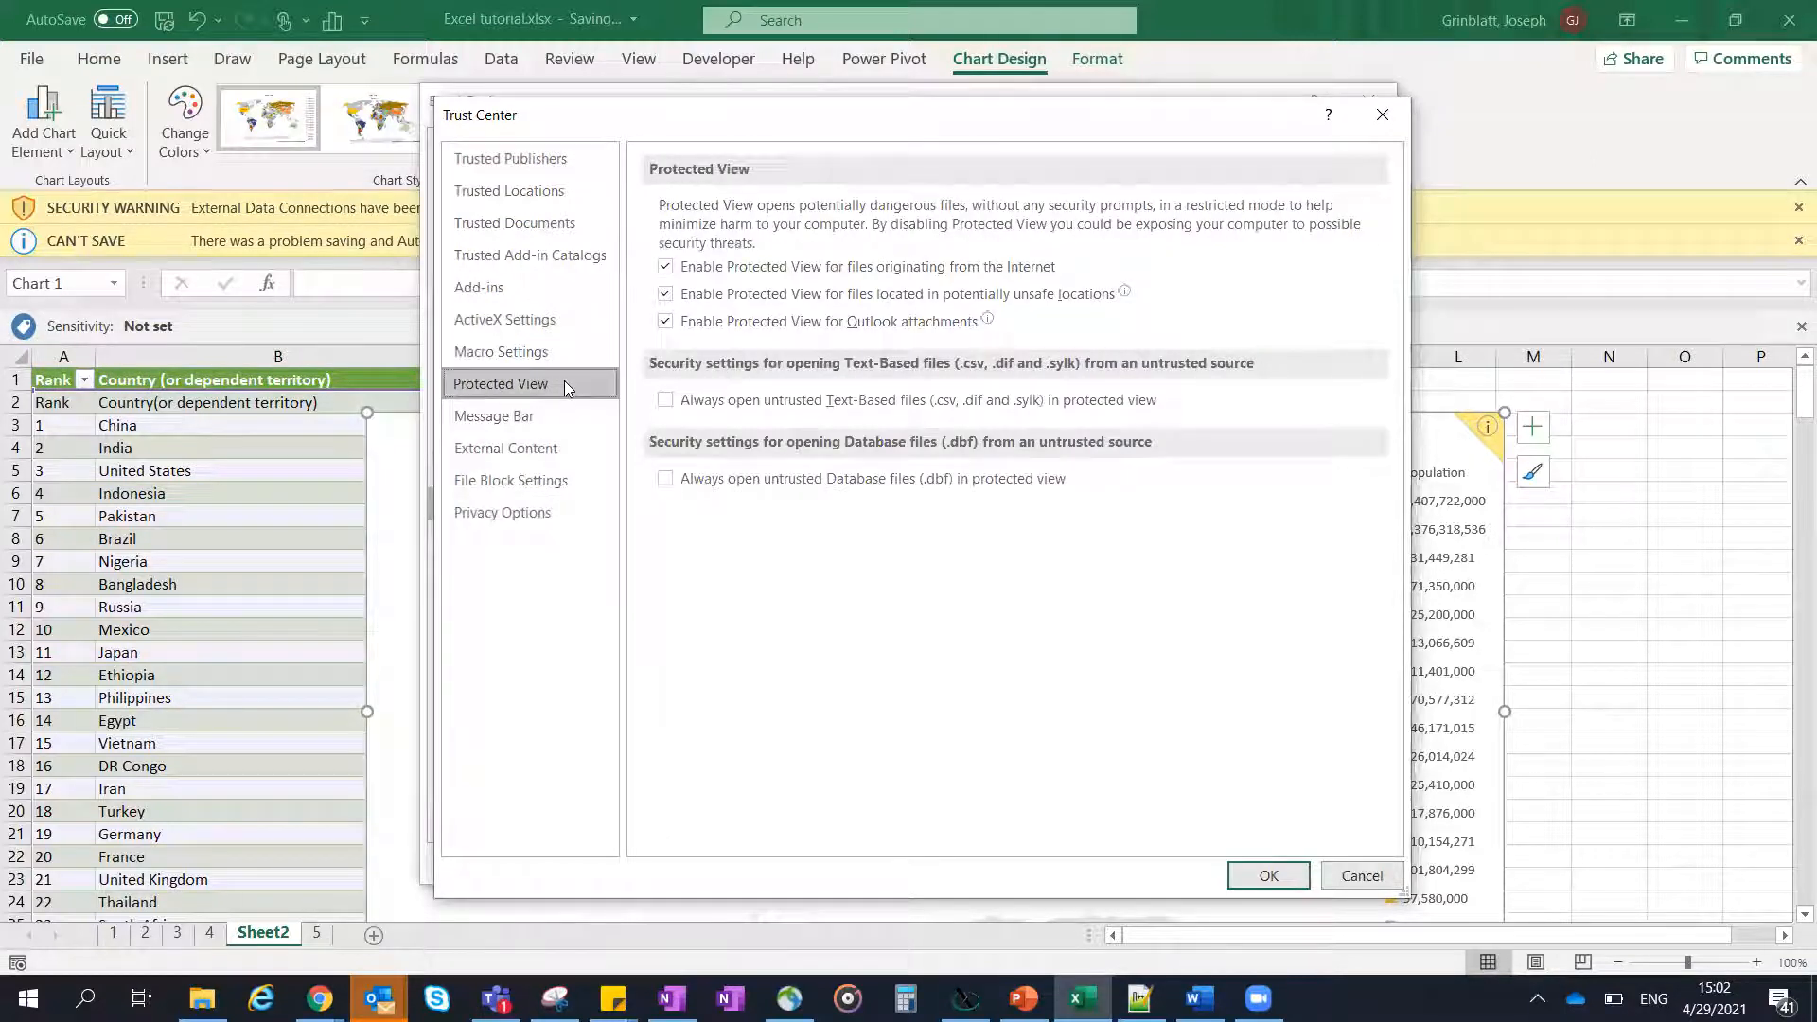
left_click(687, 272)
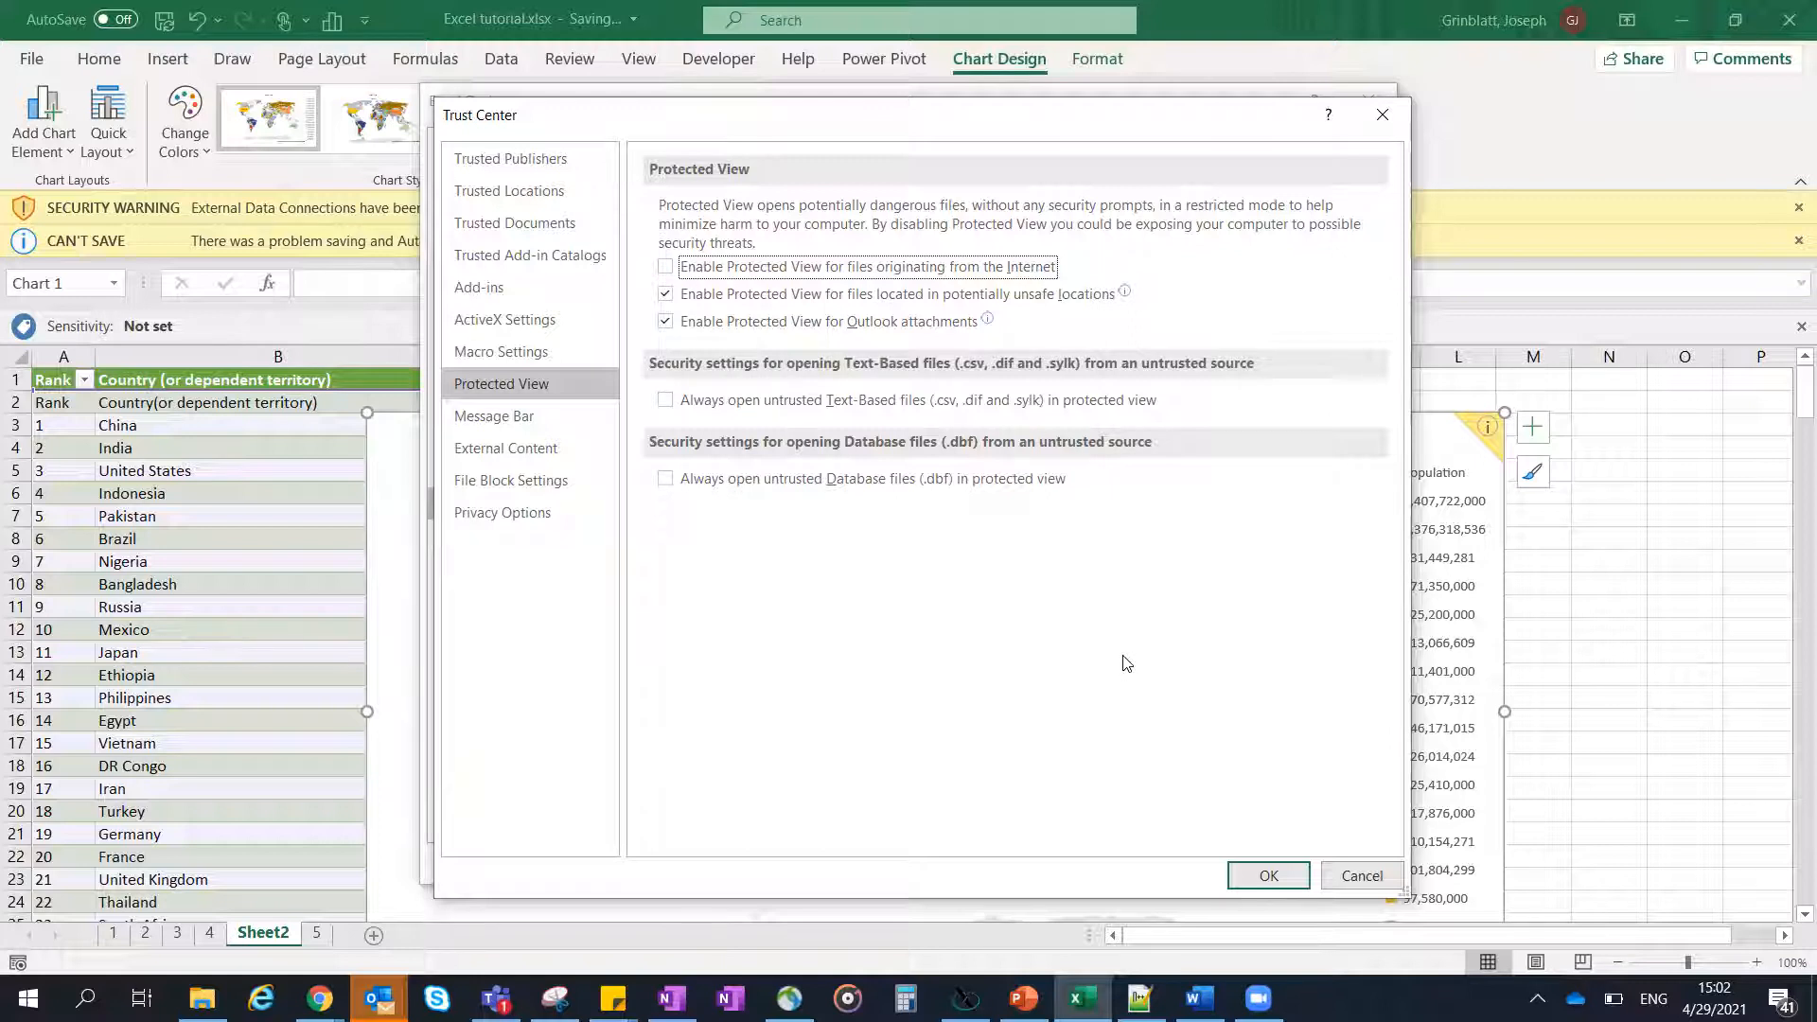
left_click(1387, 114)
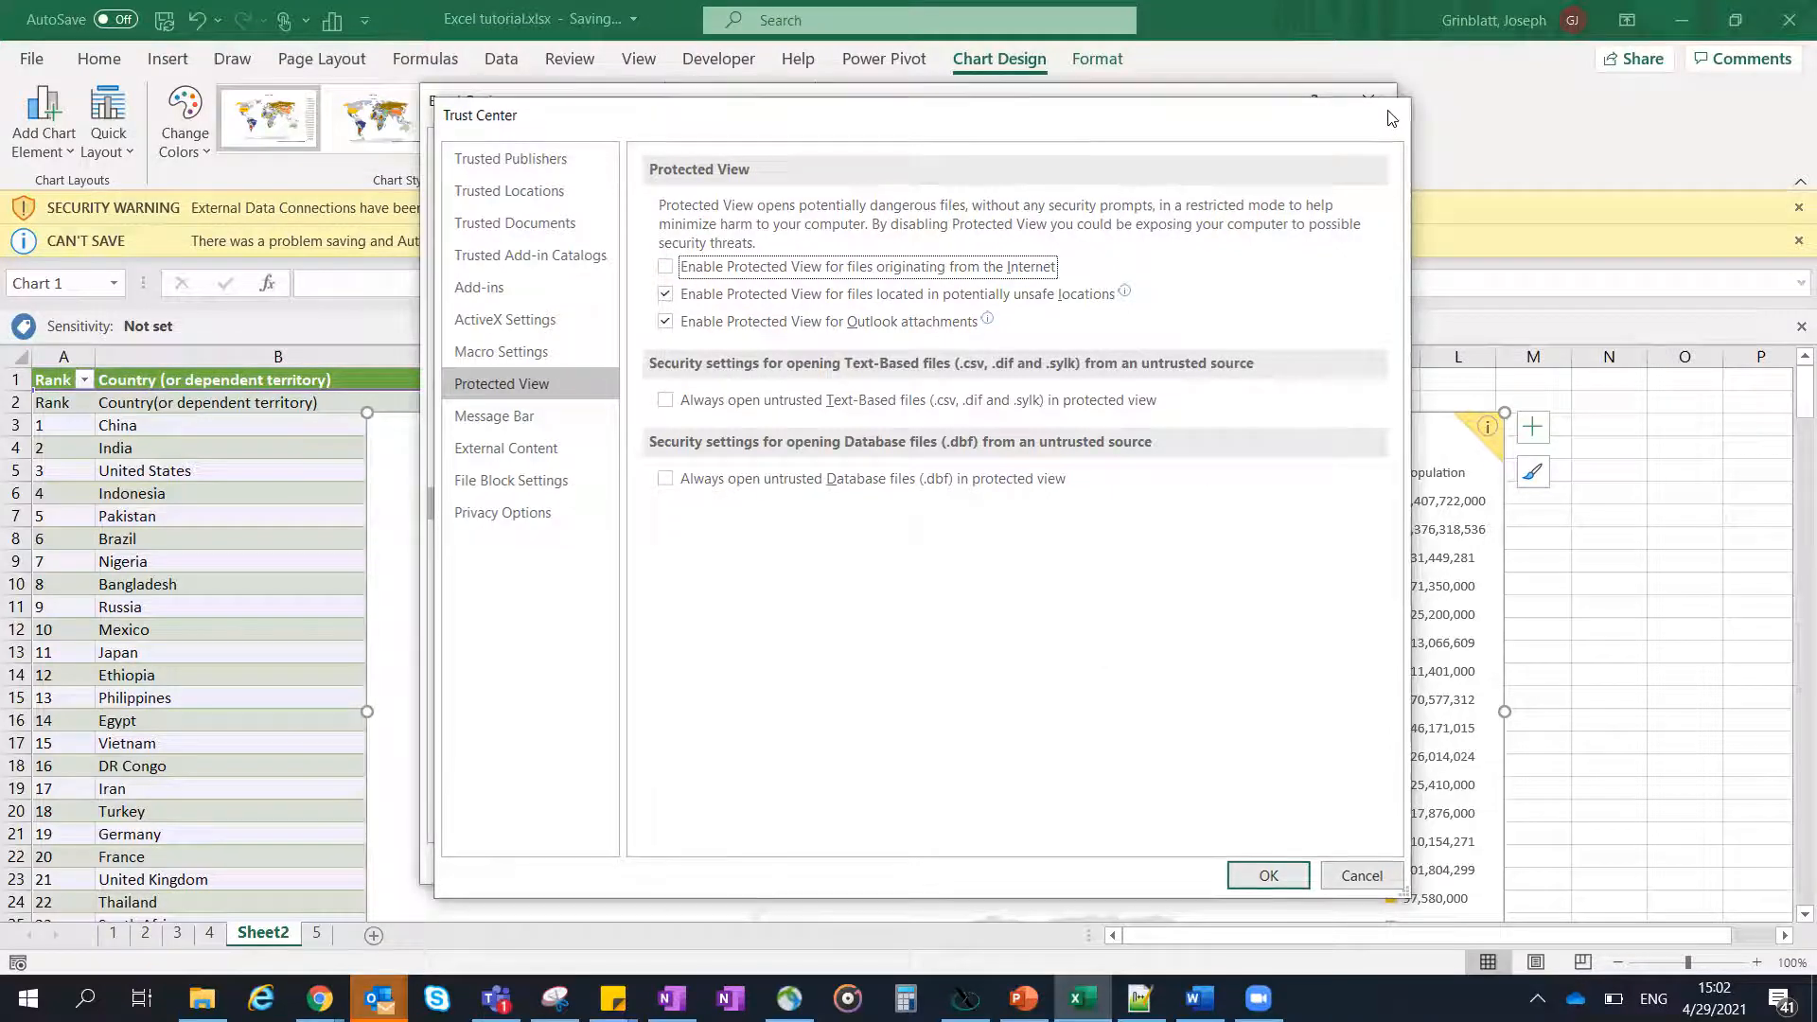
key("Escape")
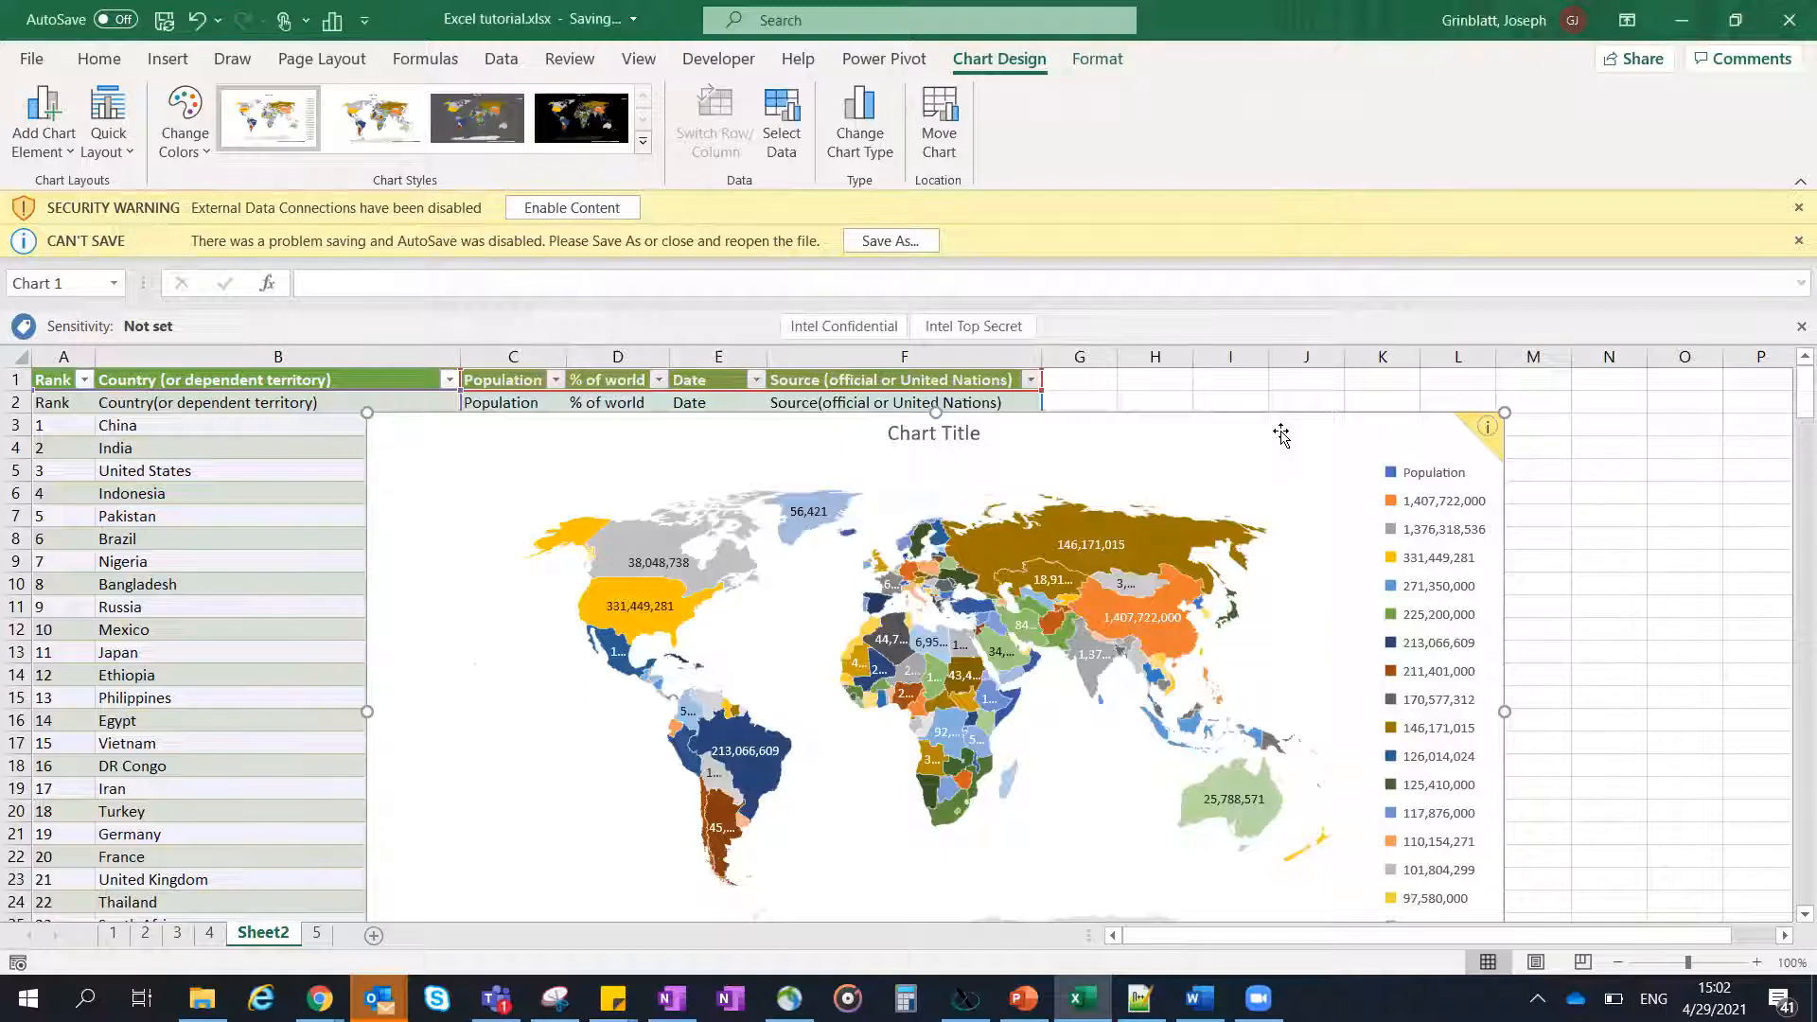
- Dismiss the security warning and the save-problem message, and switch to sheet 1
scroll(1281, 434, "down", 2)
scroll(1302, 440, "up", 1)
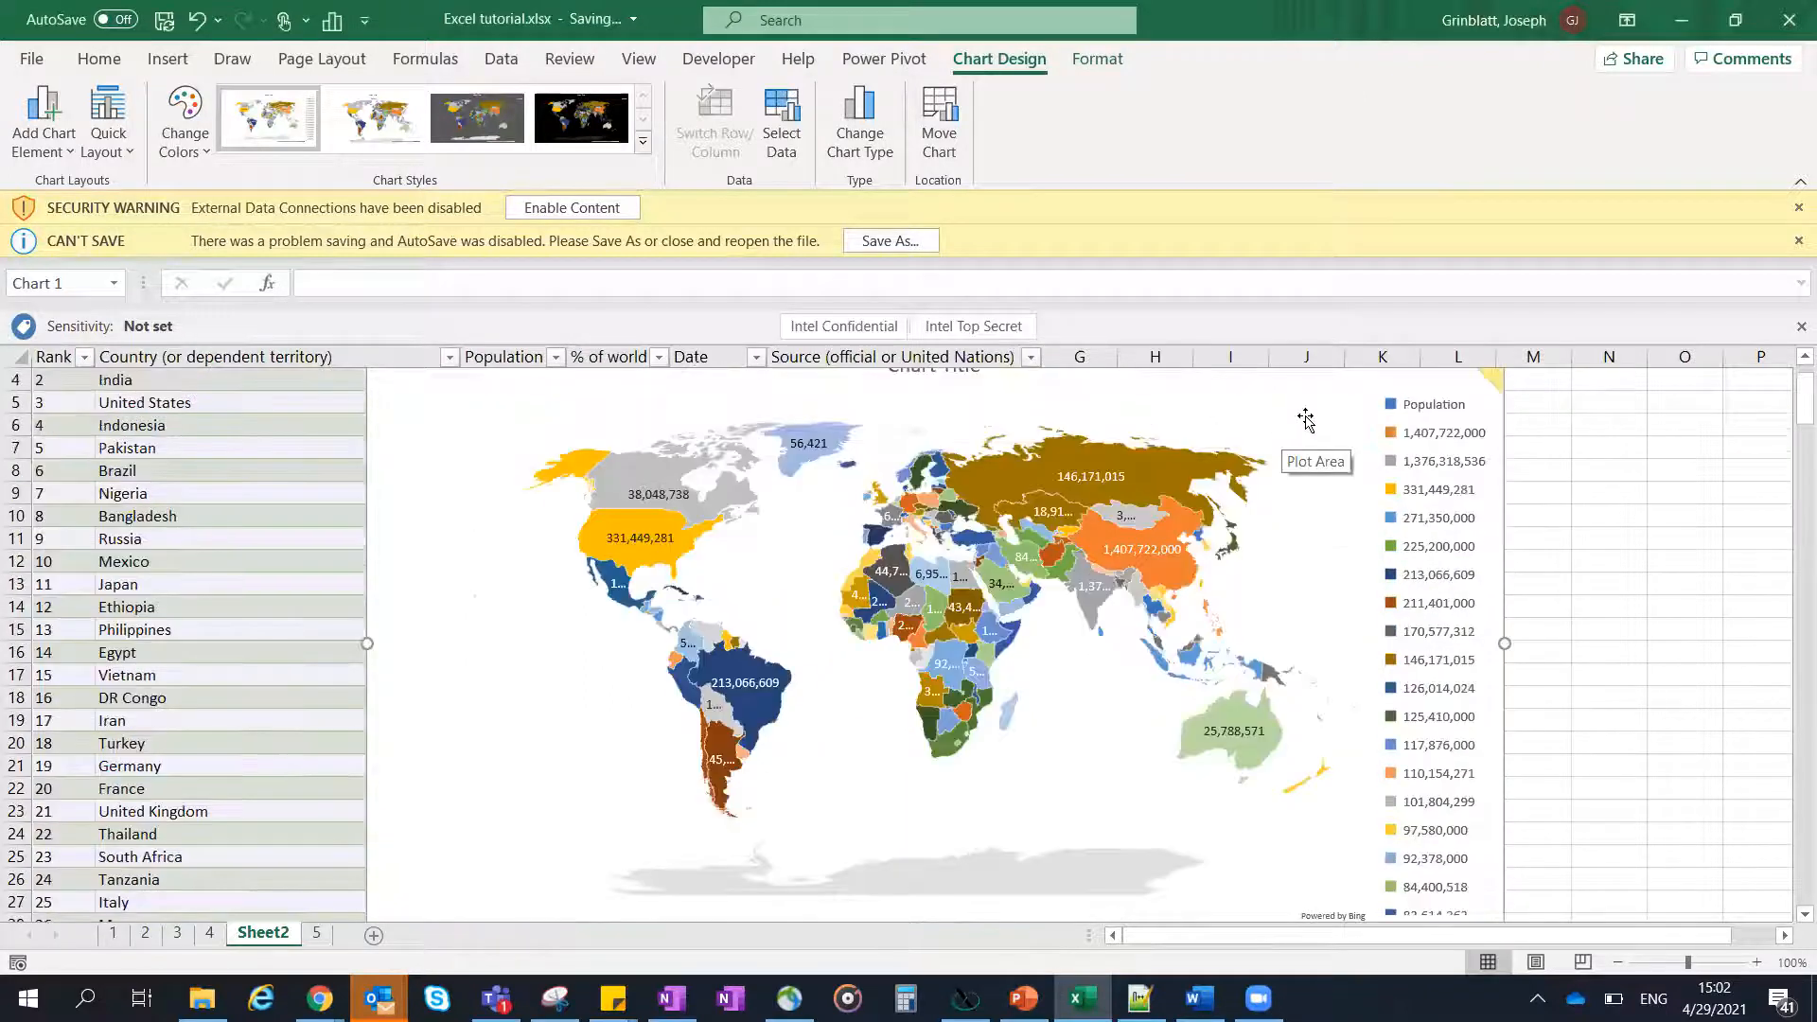
left_click(1798, 207)
left_click(1798, 208)
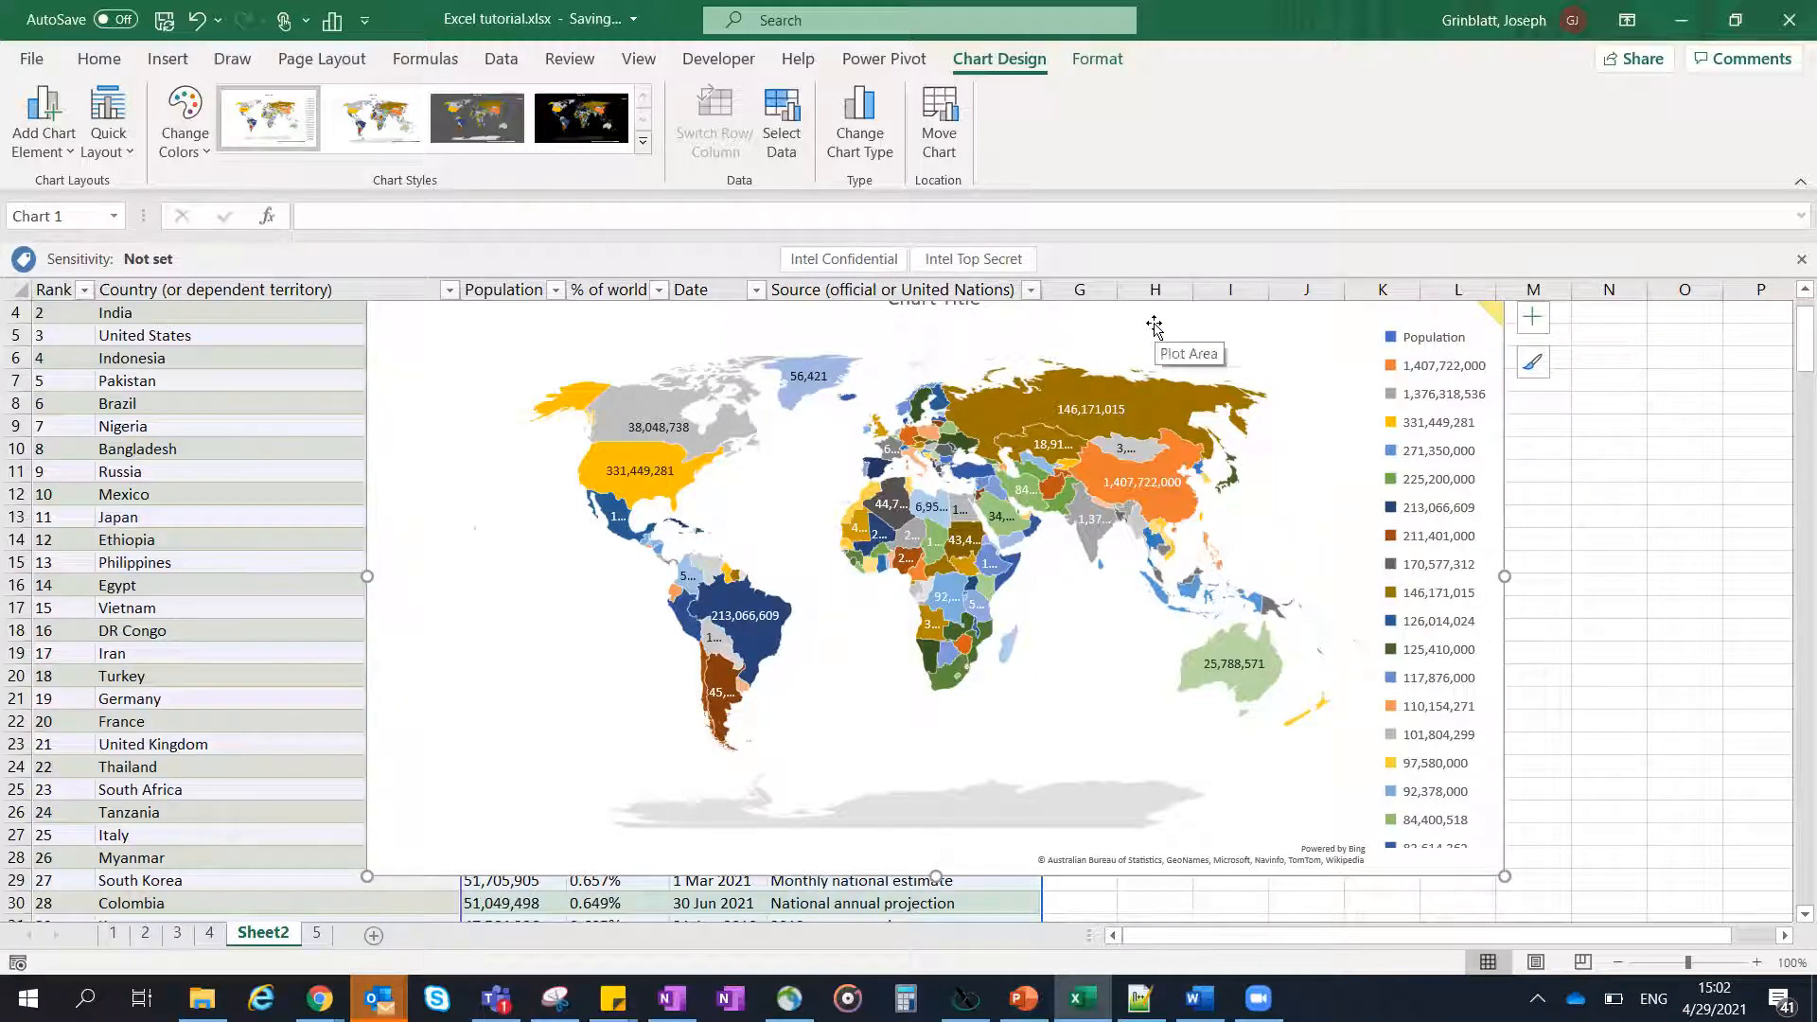
key("Delete")
left_click(114, 934)
left_click(696, 481)
type("a")
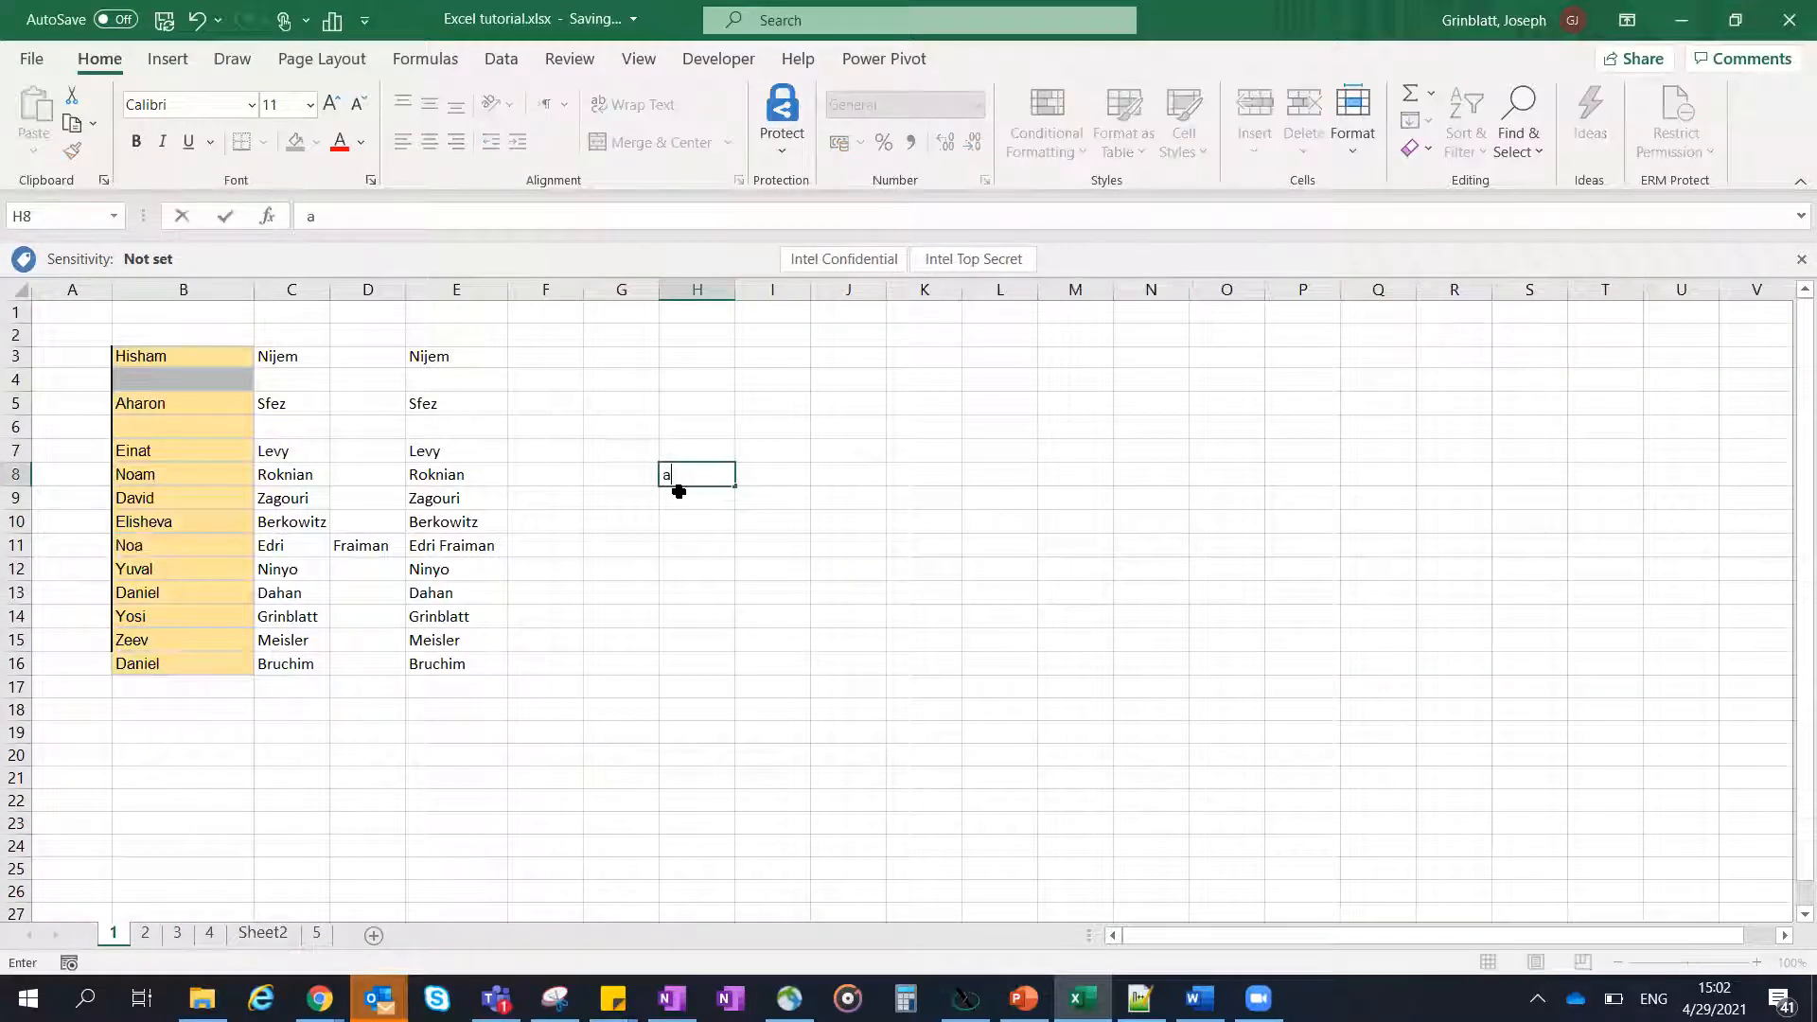
key("Escape")
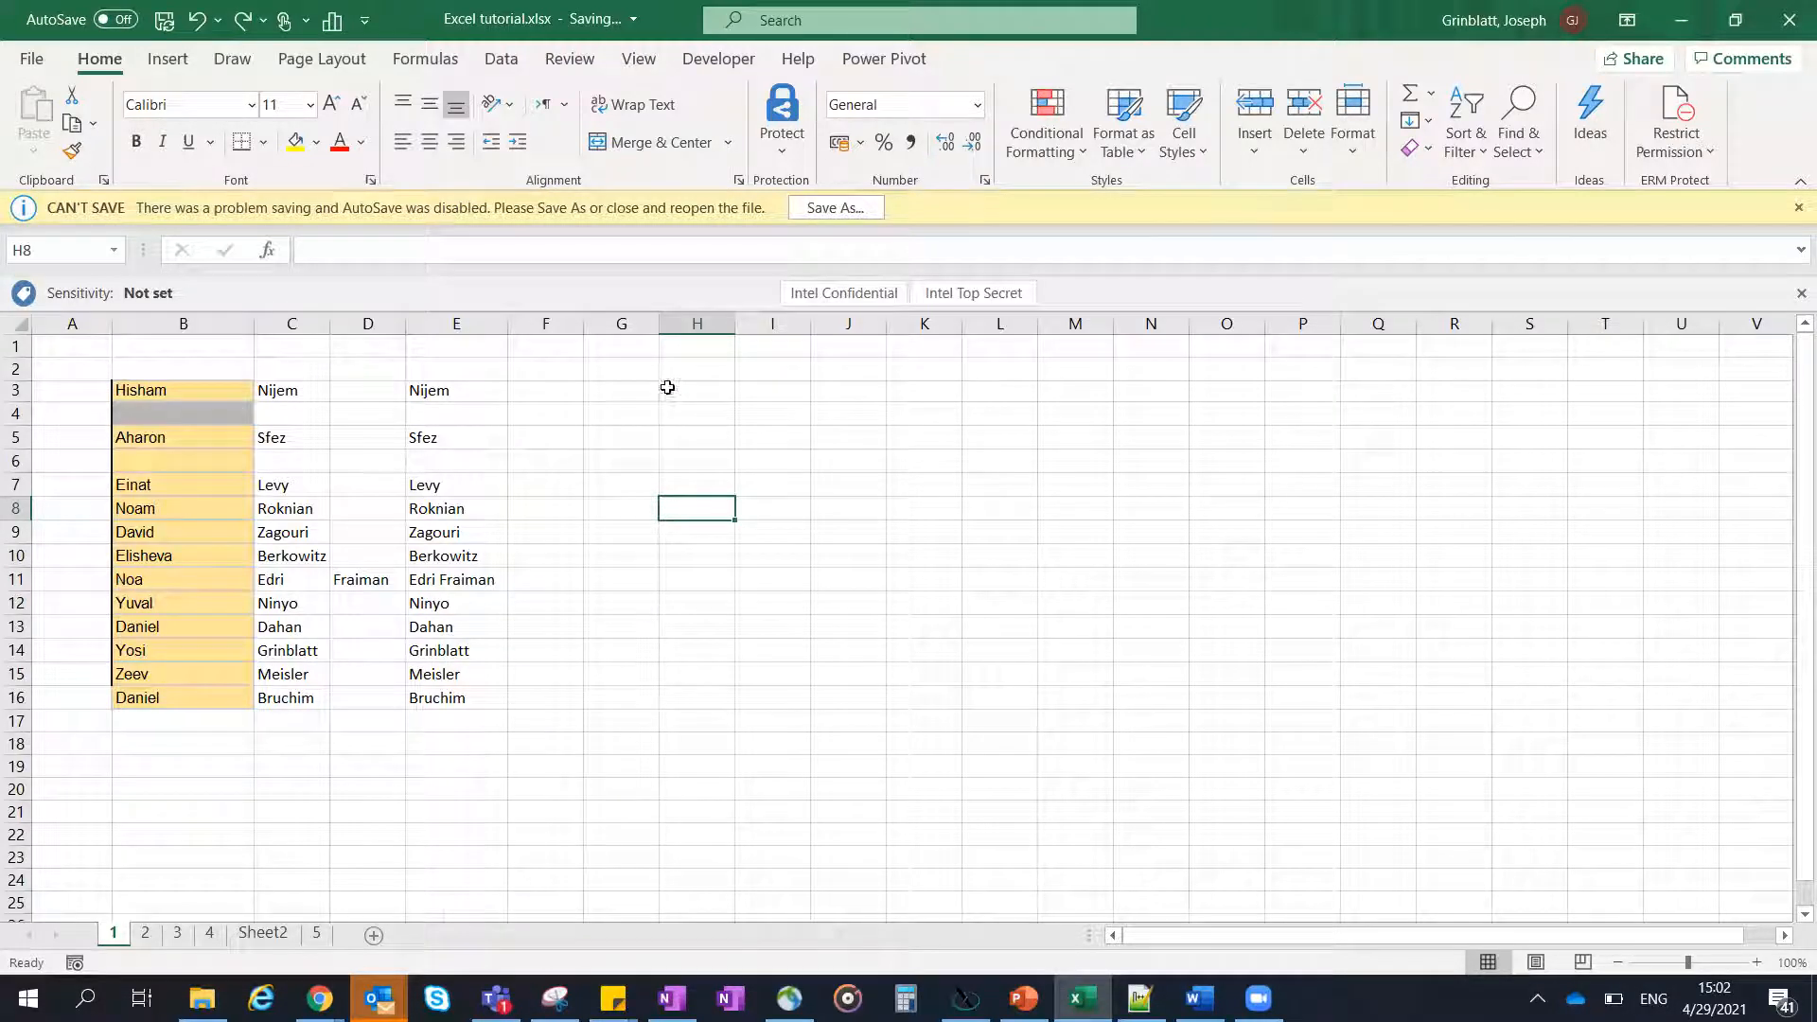
- Select column E on sheet 1 and prepare to save the workbook as a PDF with the full save options open
left_click(479, 328)
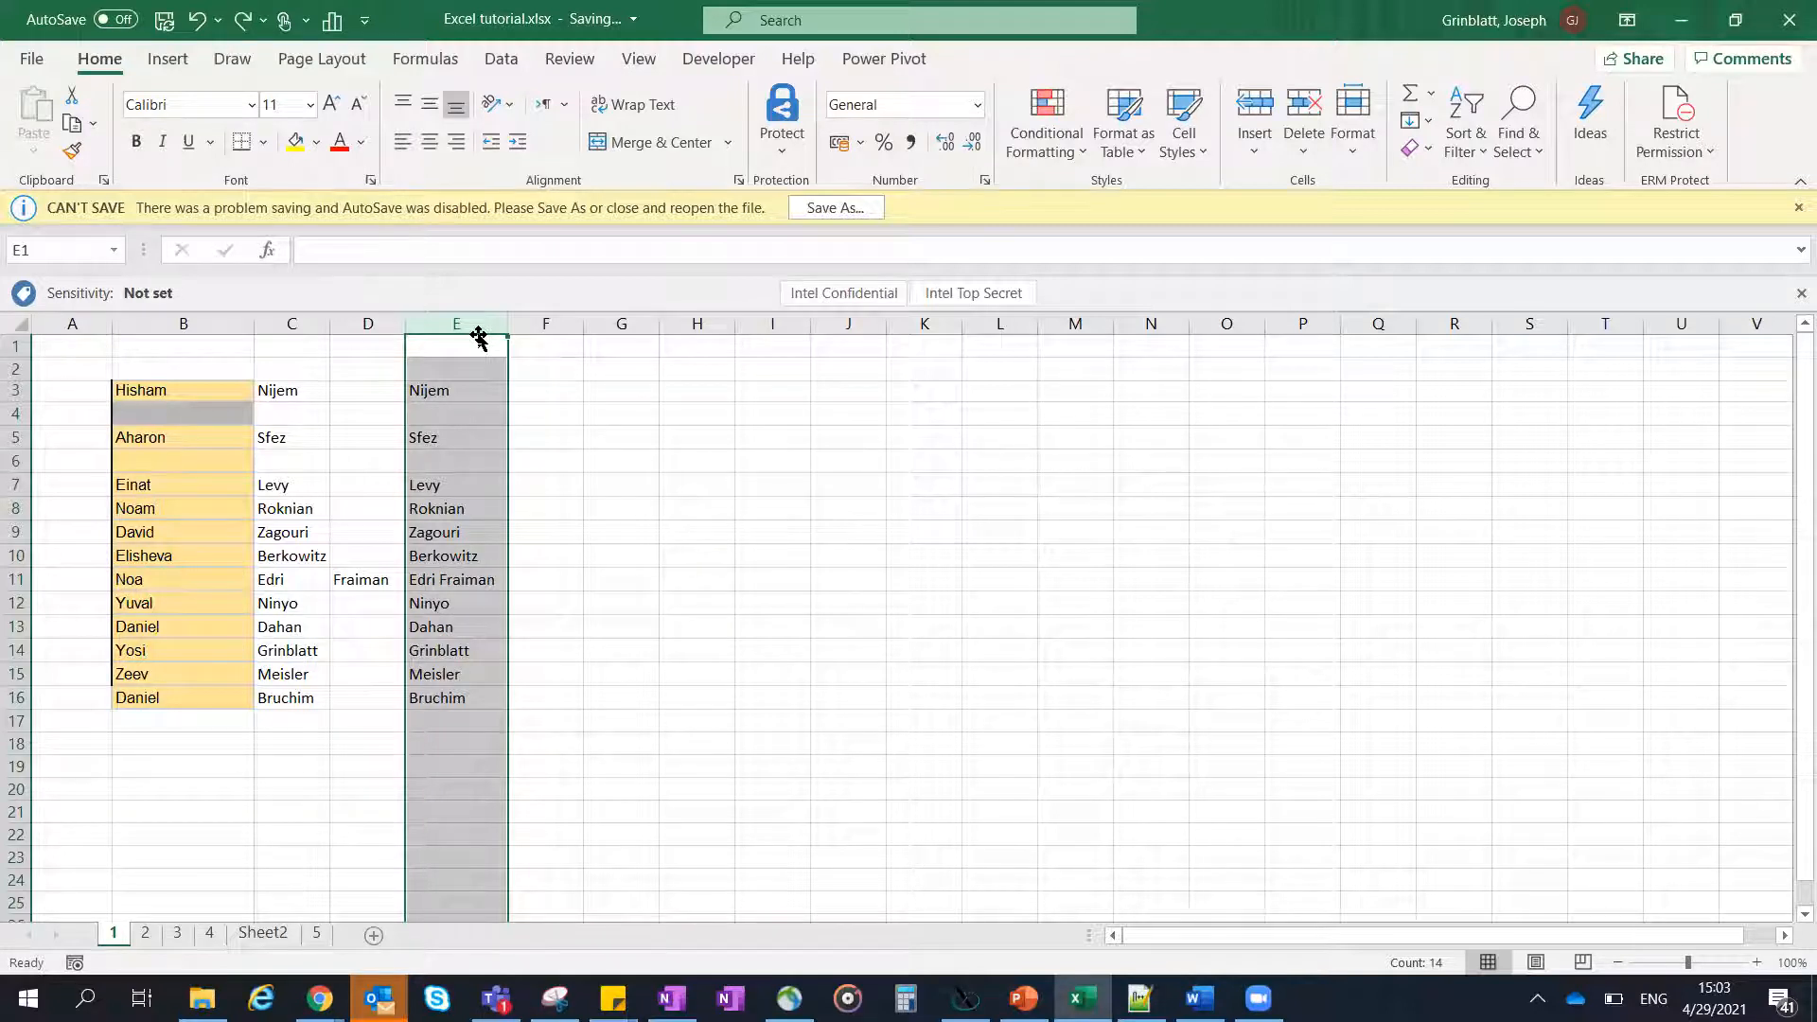
left_click(31, 58)
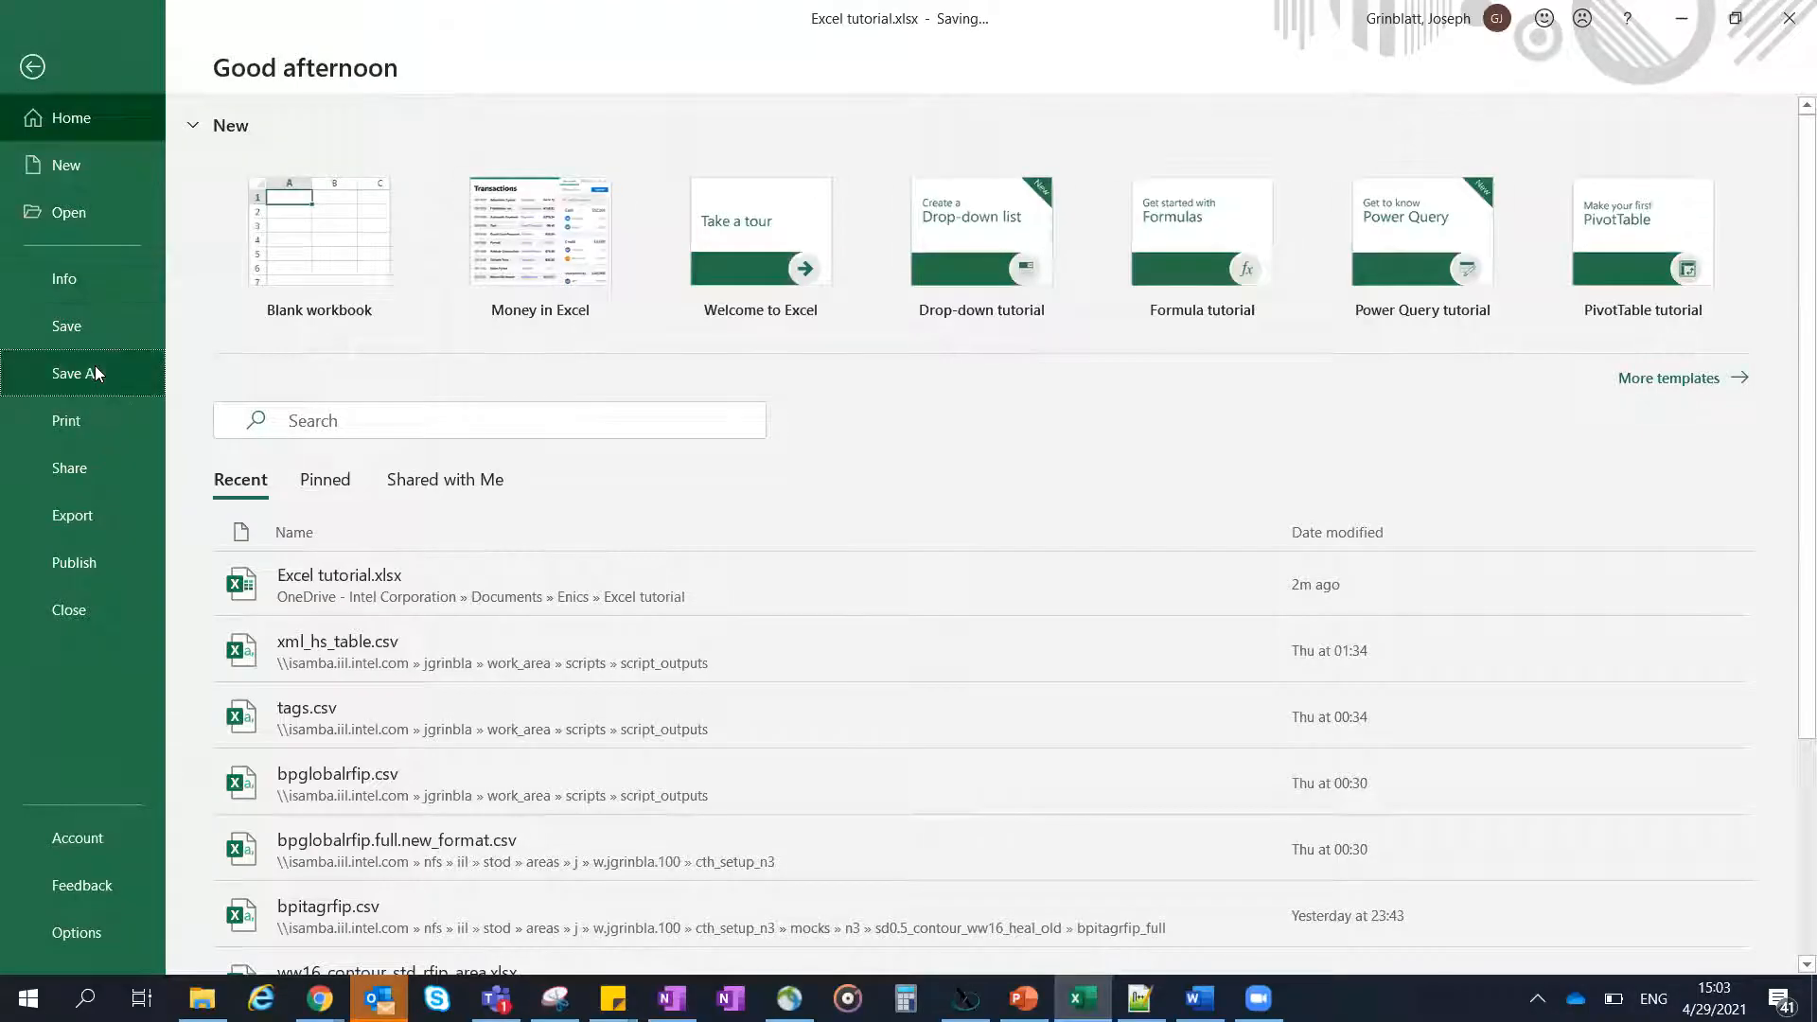
left_click(95, 367)
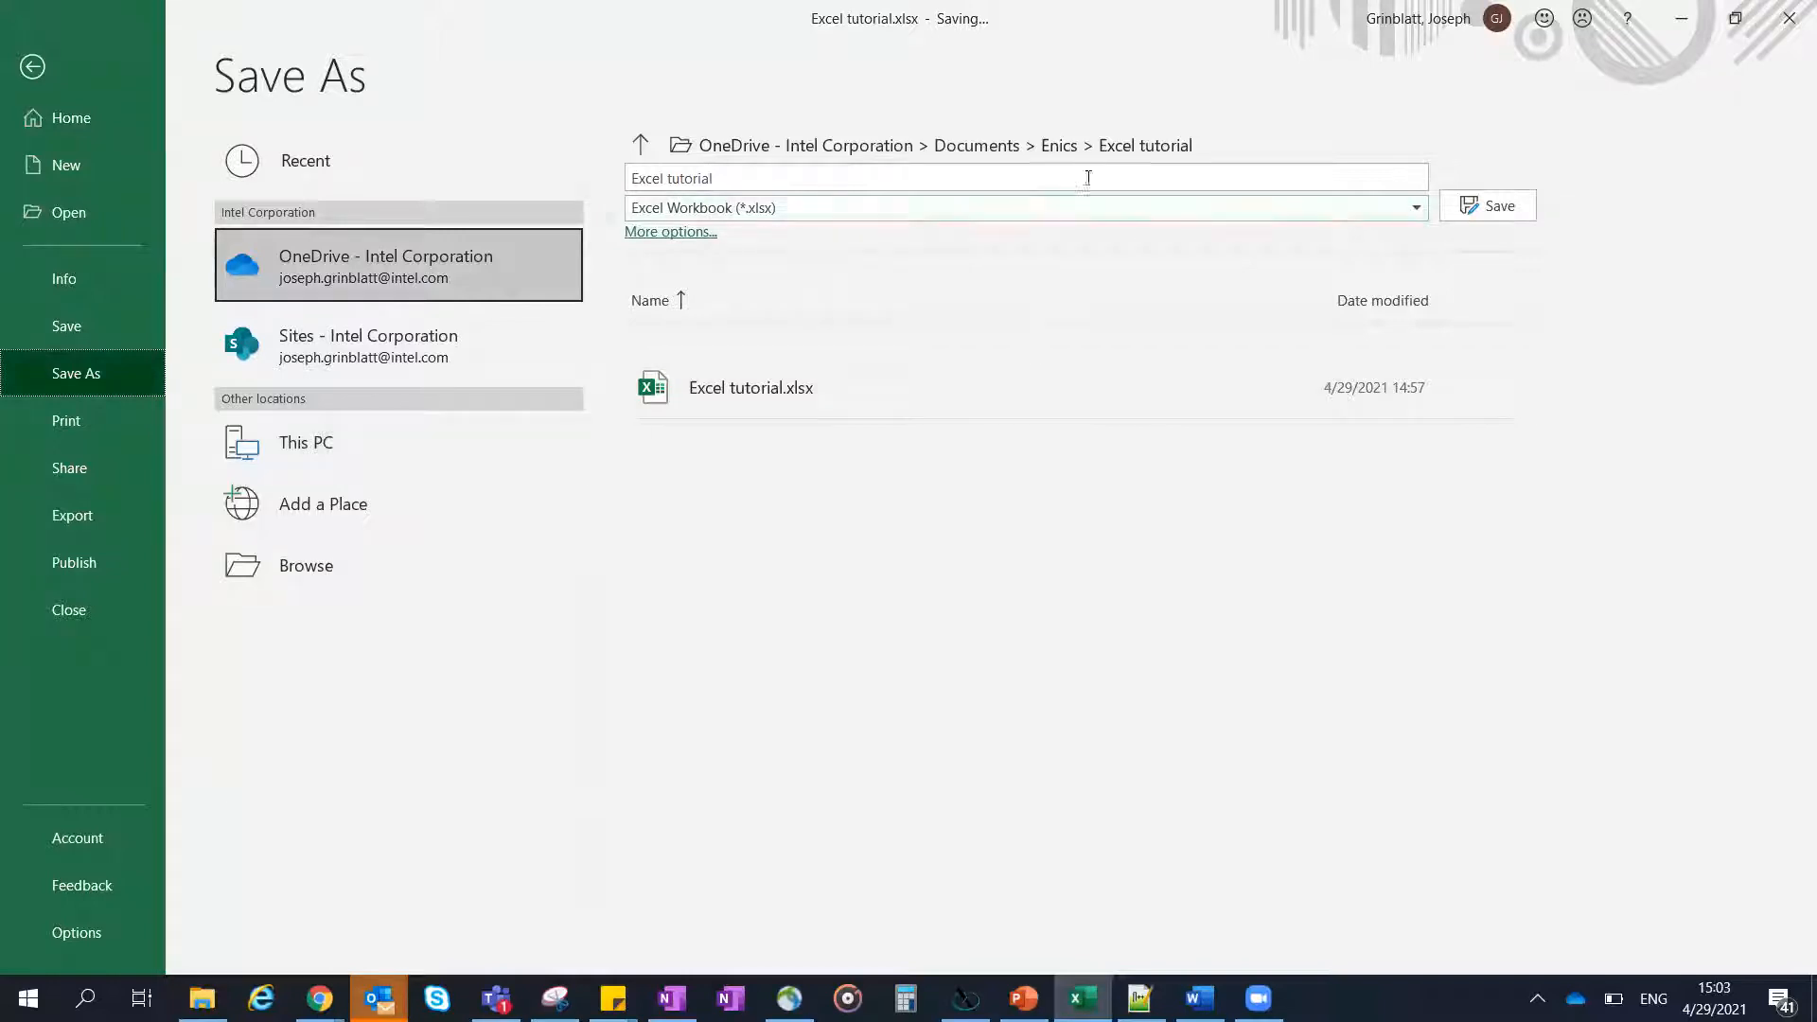
left_click(1066, 212)
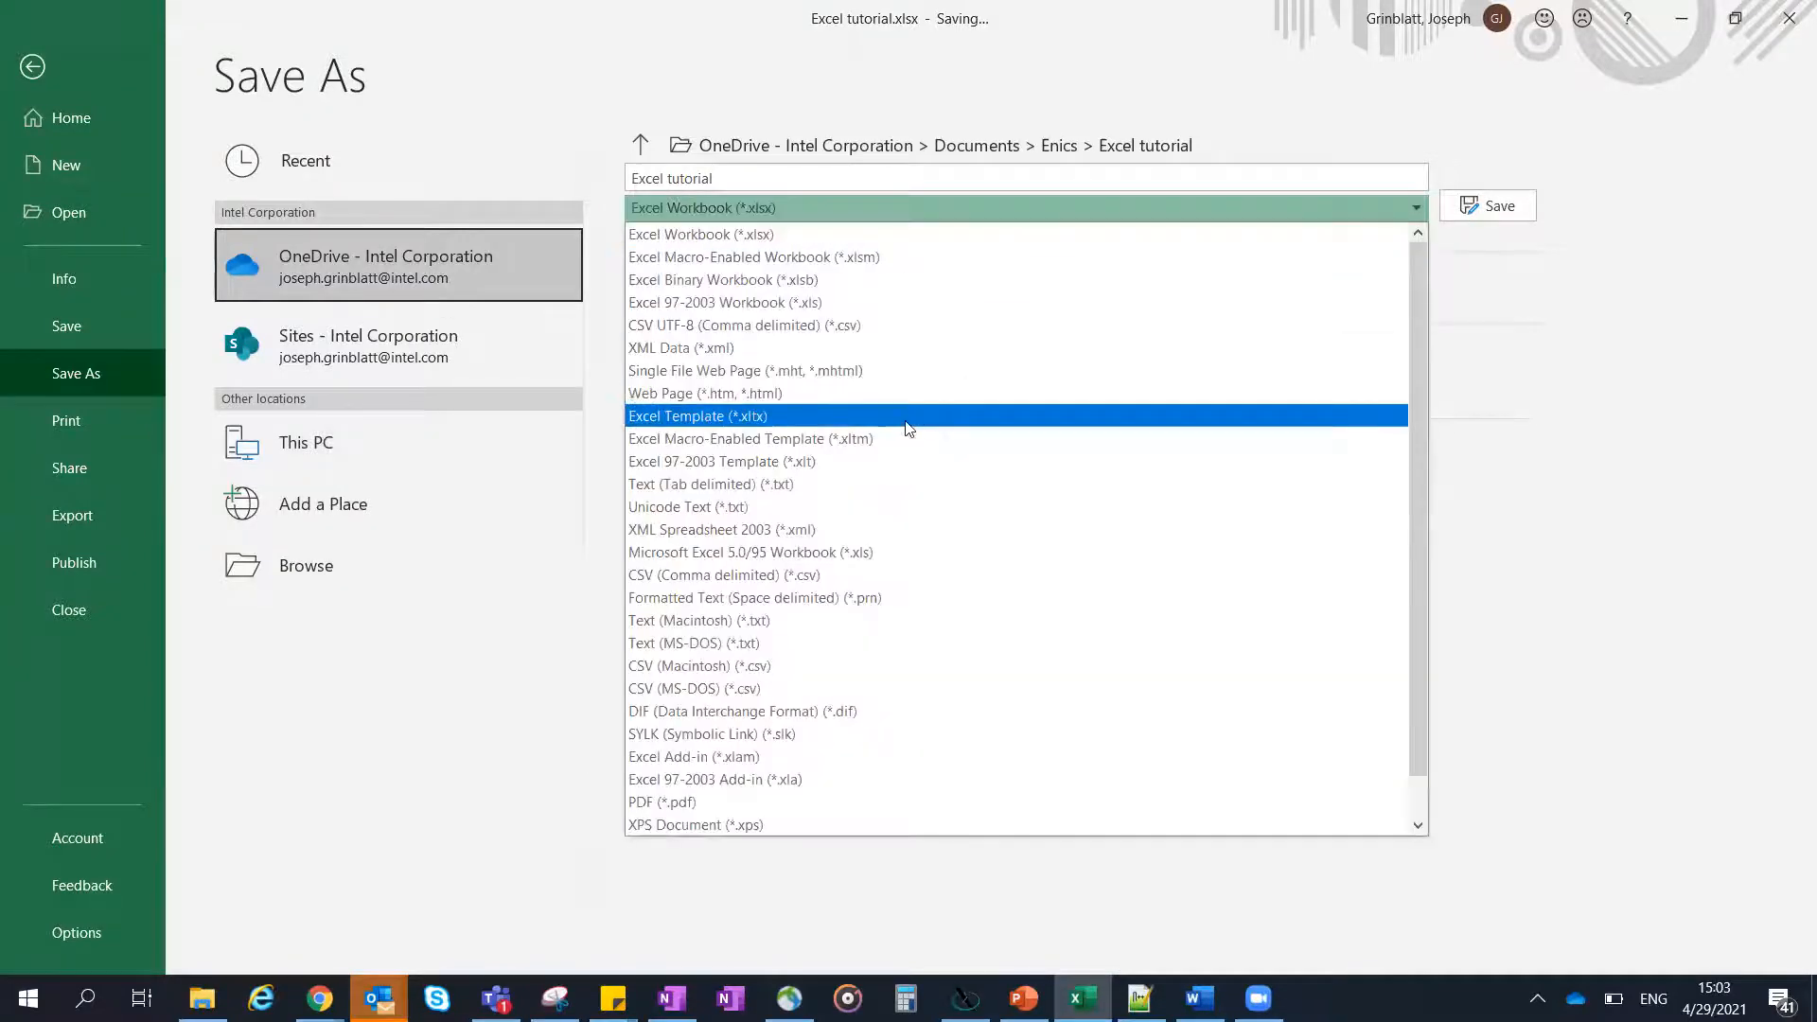
scroll(907, 428, "down", 1)
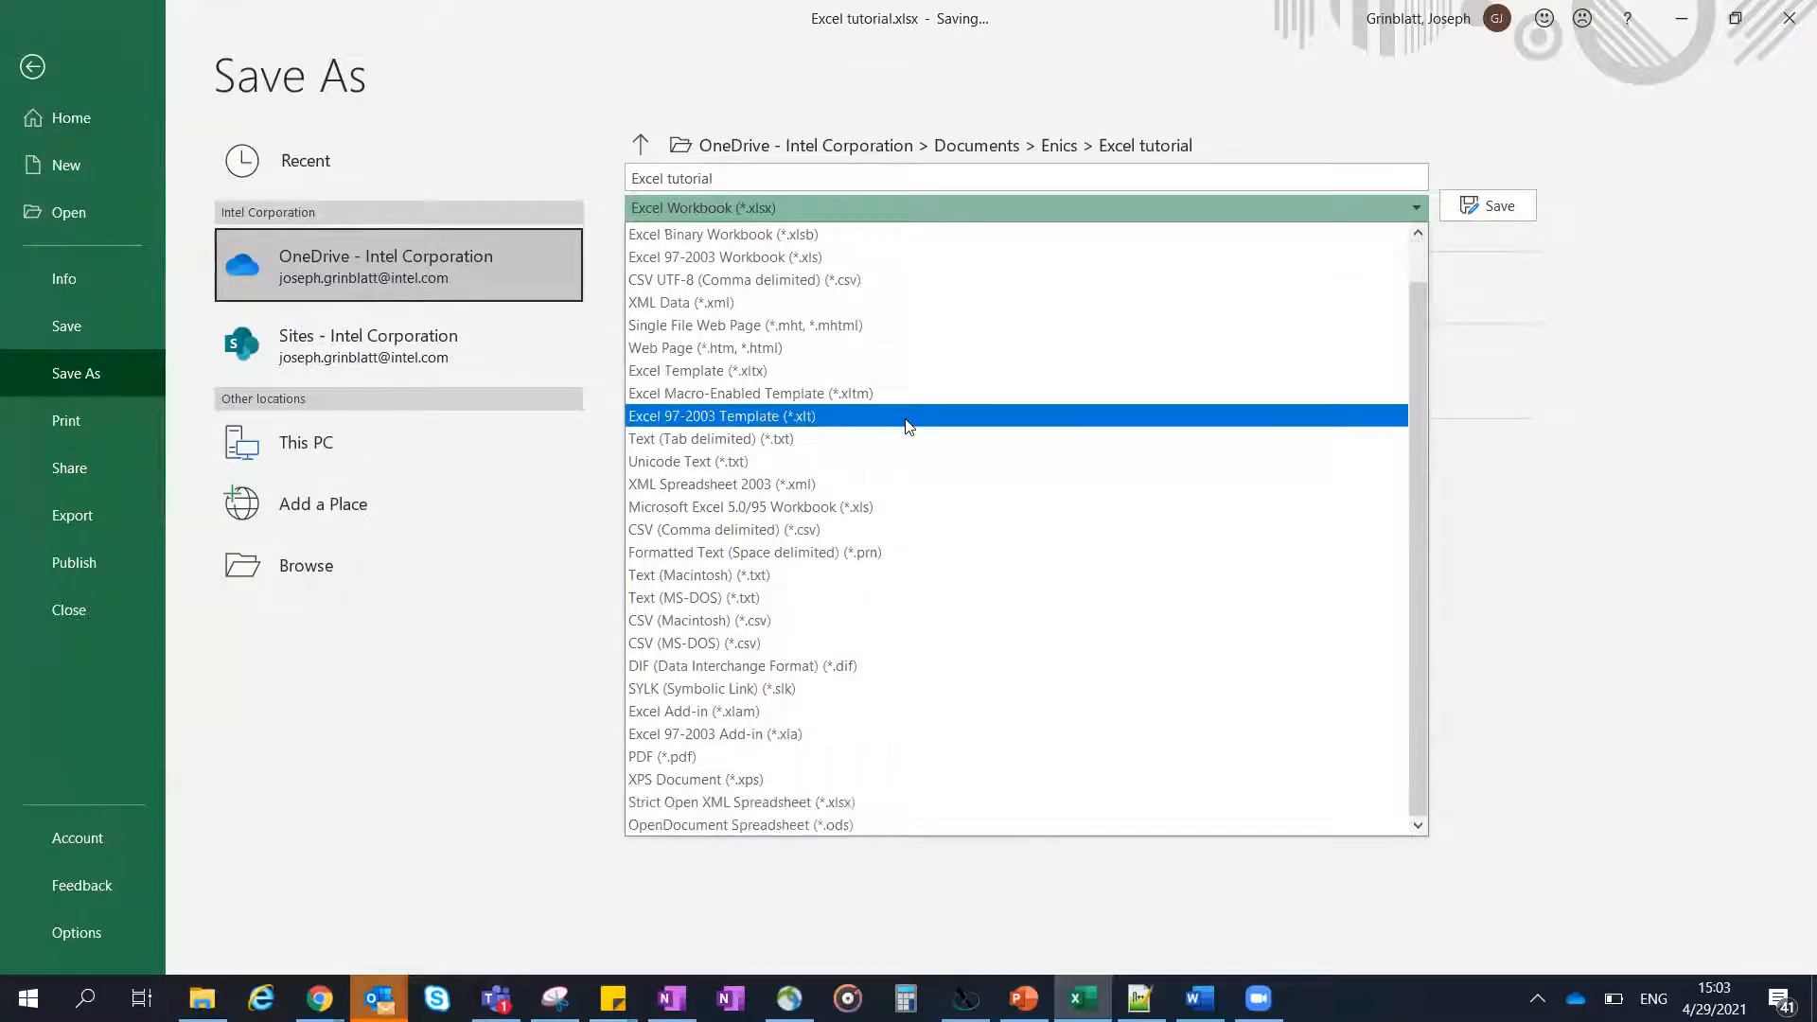
left_click(804, 758)
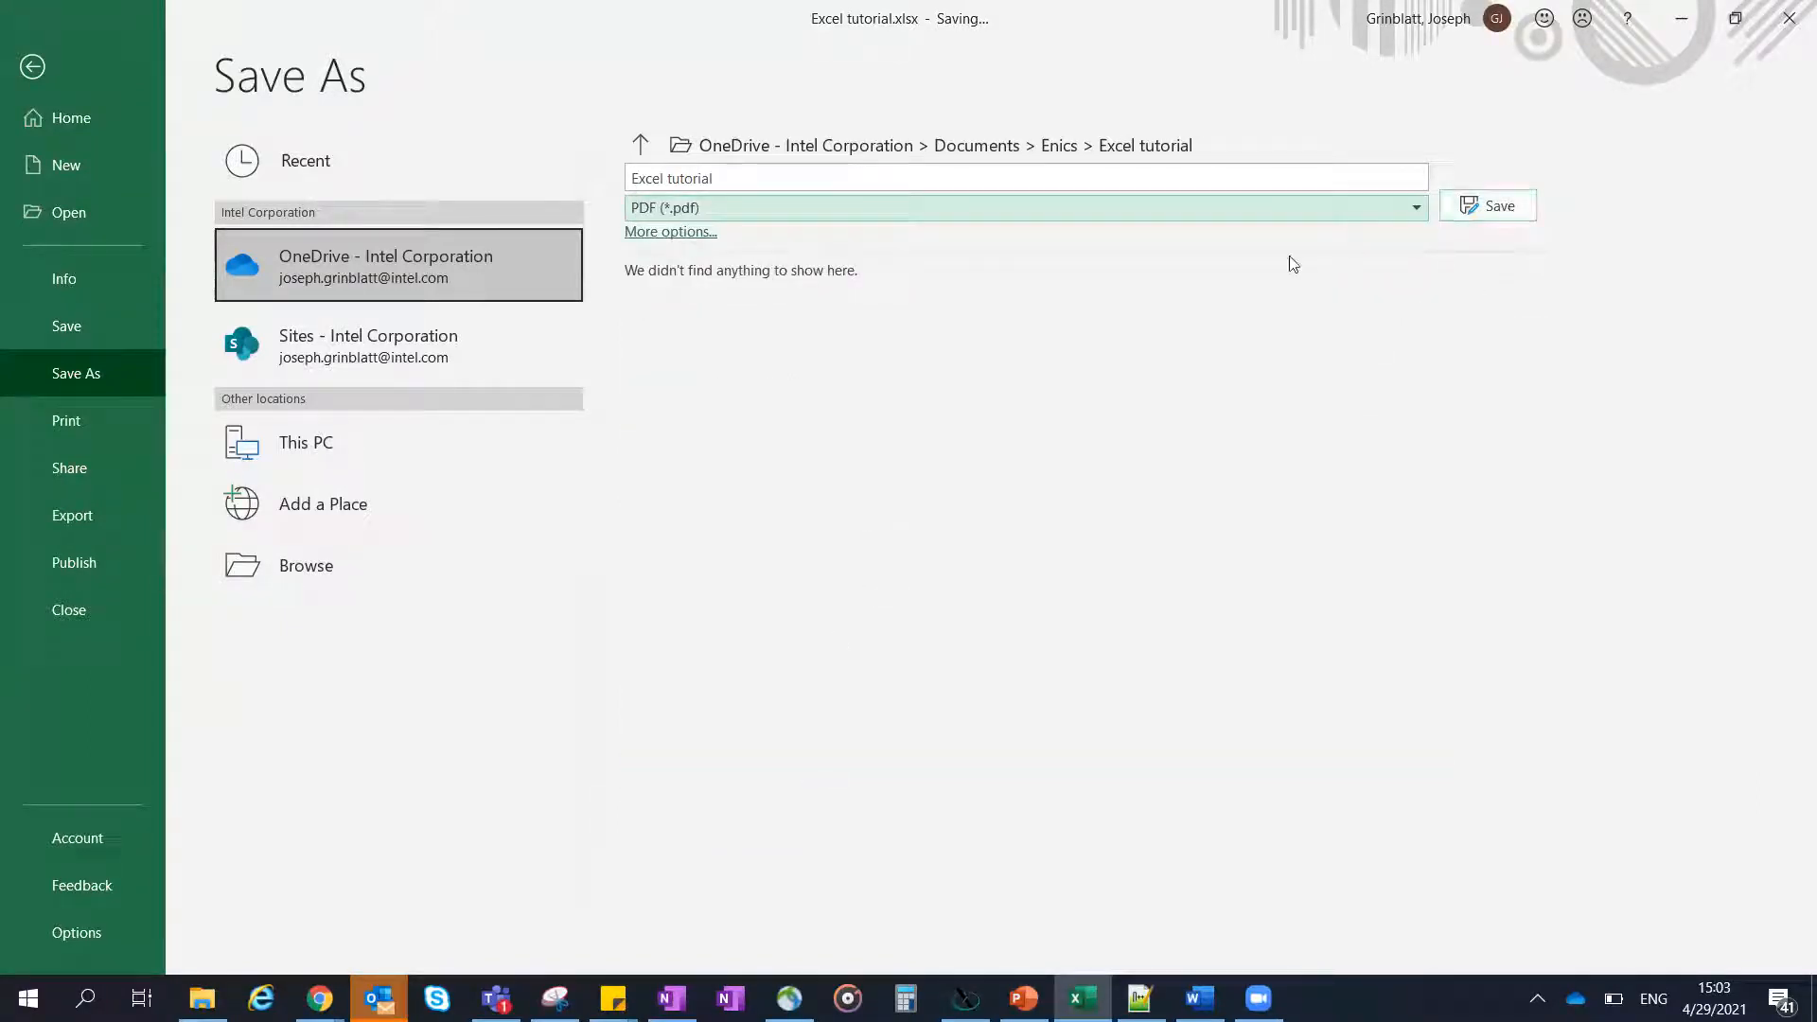
left_click(675, 233)
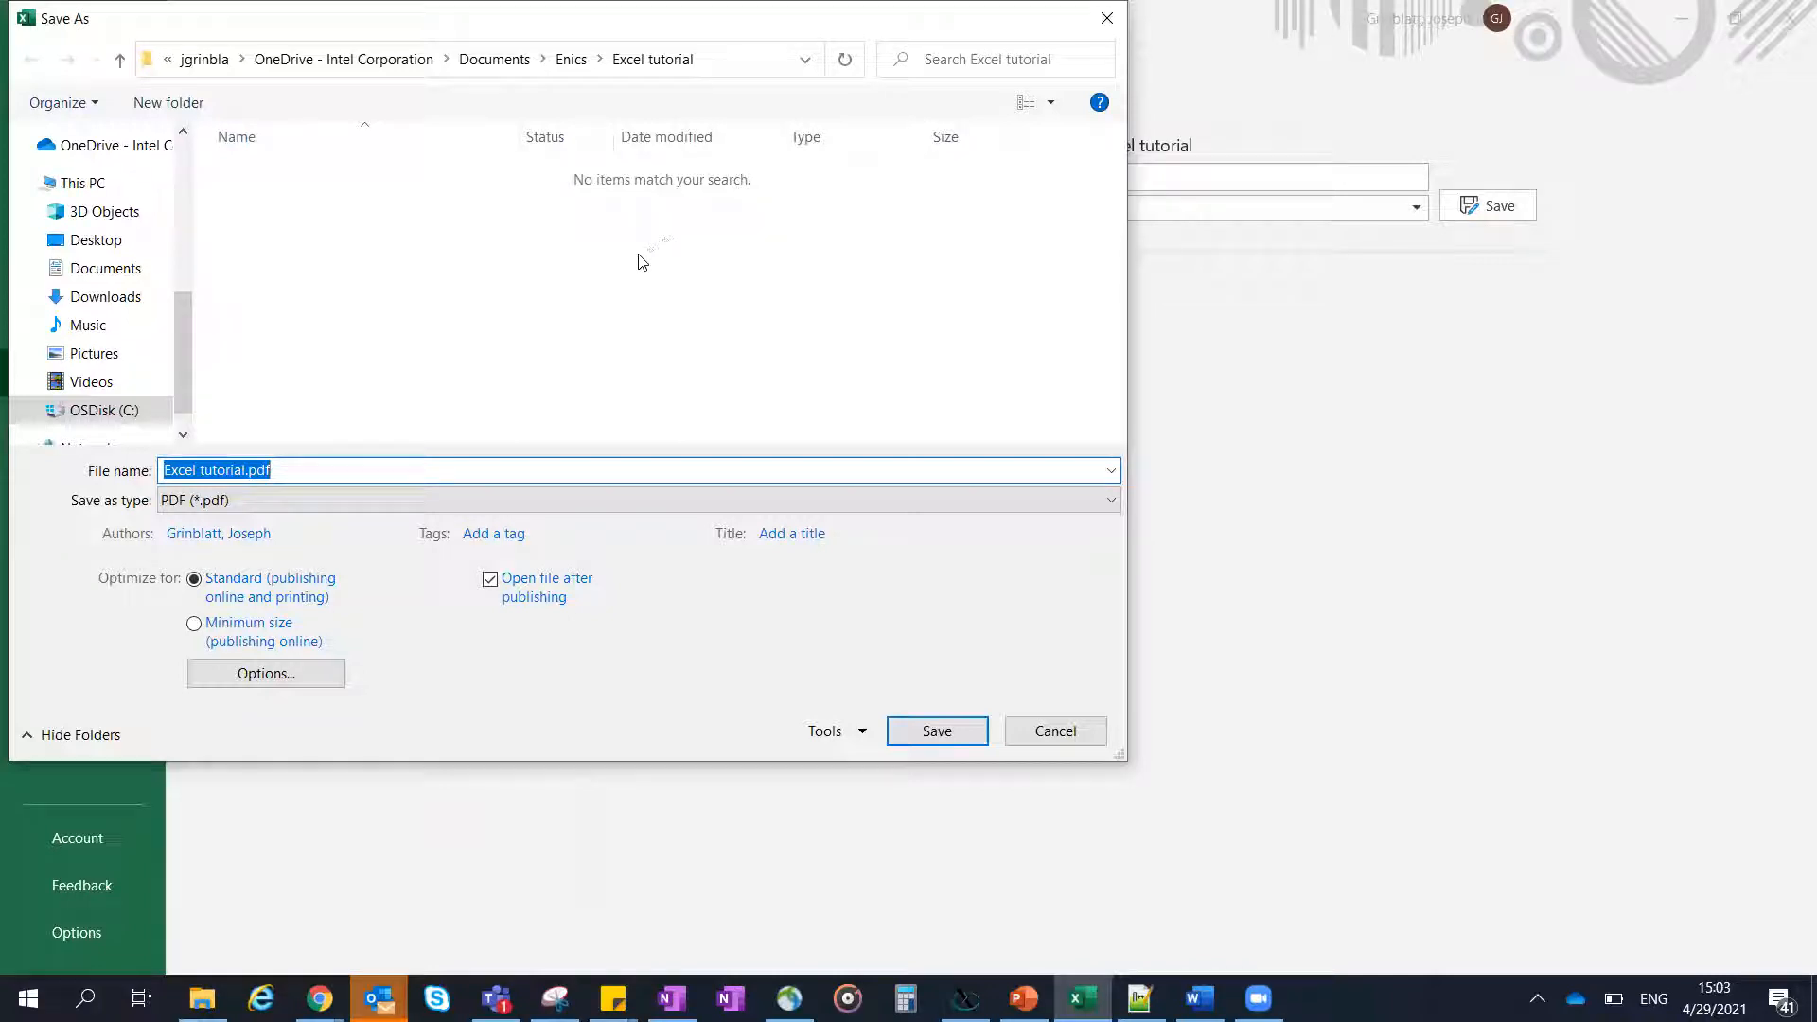
- Examine the PDF publishing options for page range and content, and return to the sheet without saving
left_click(282, 675)
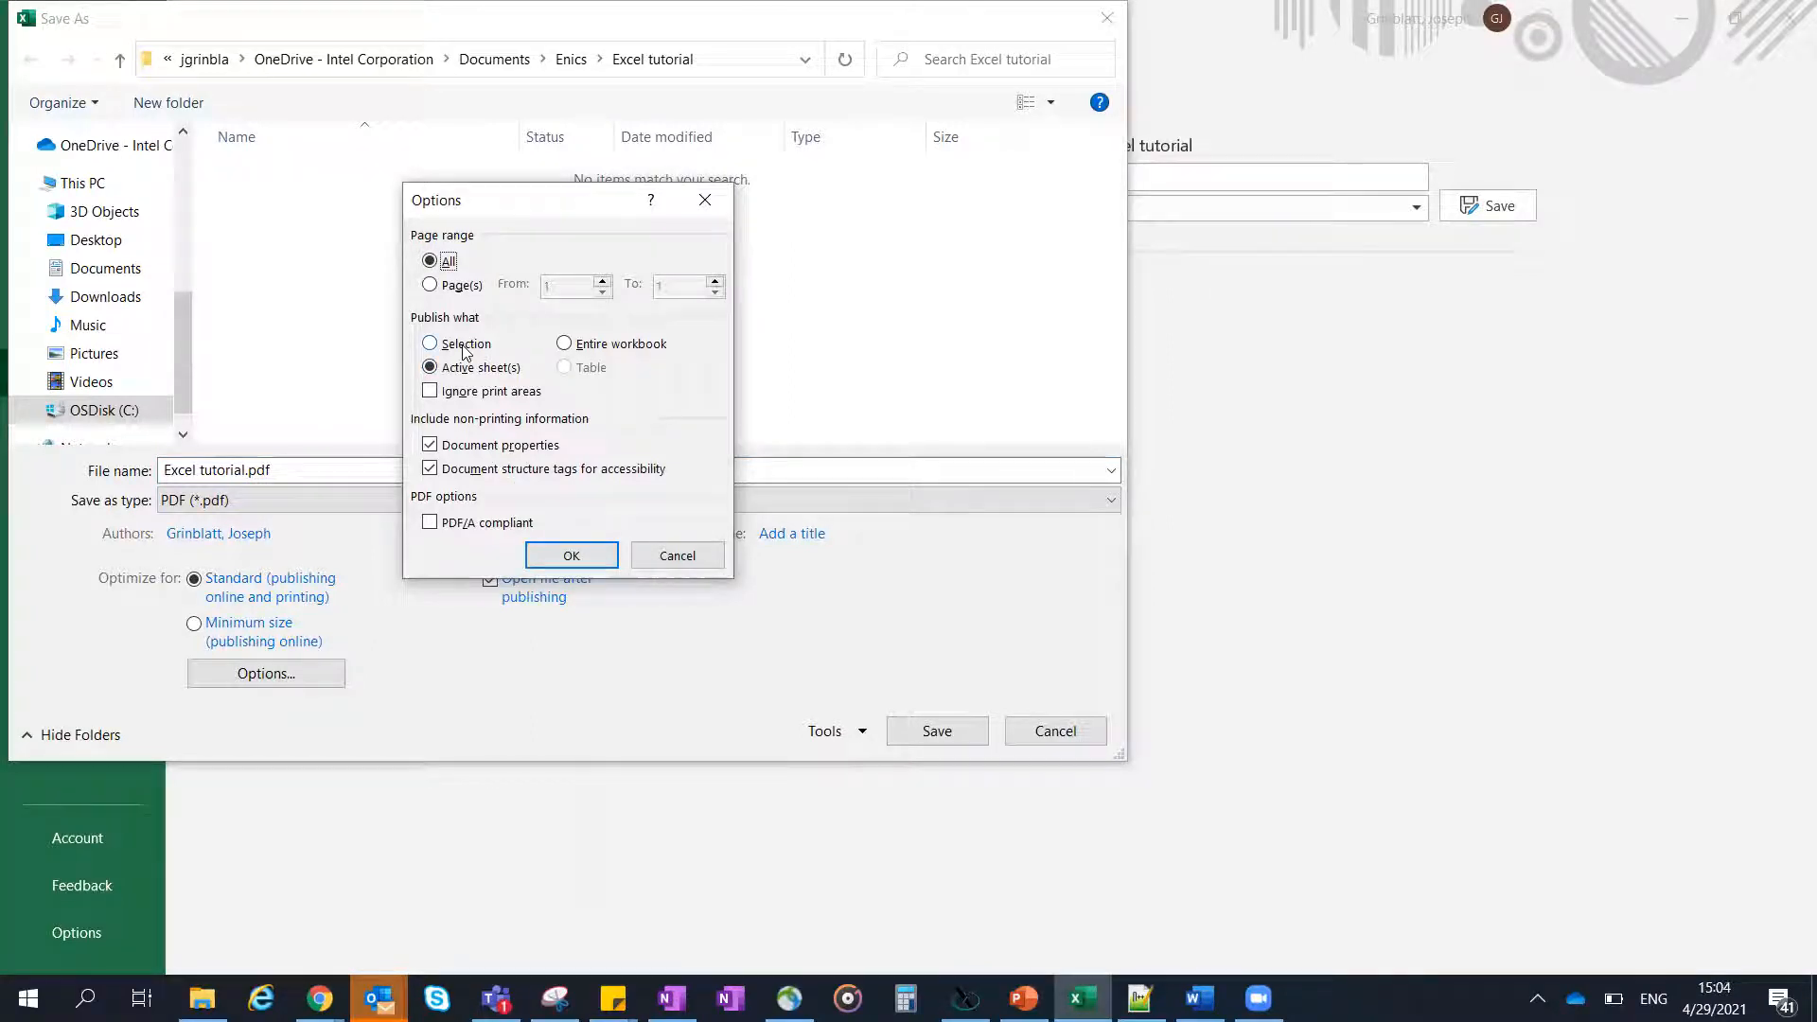
left_click(678, 556)
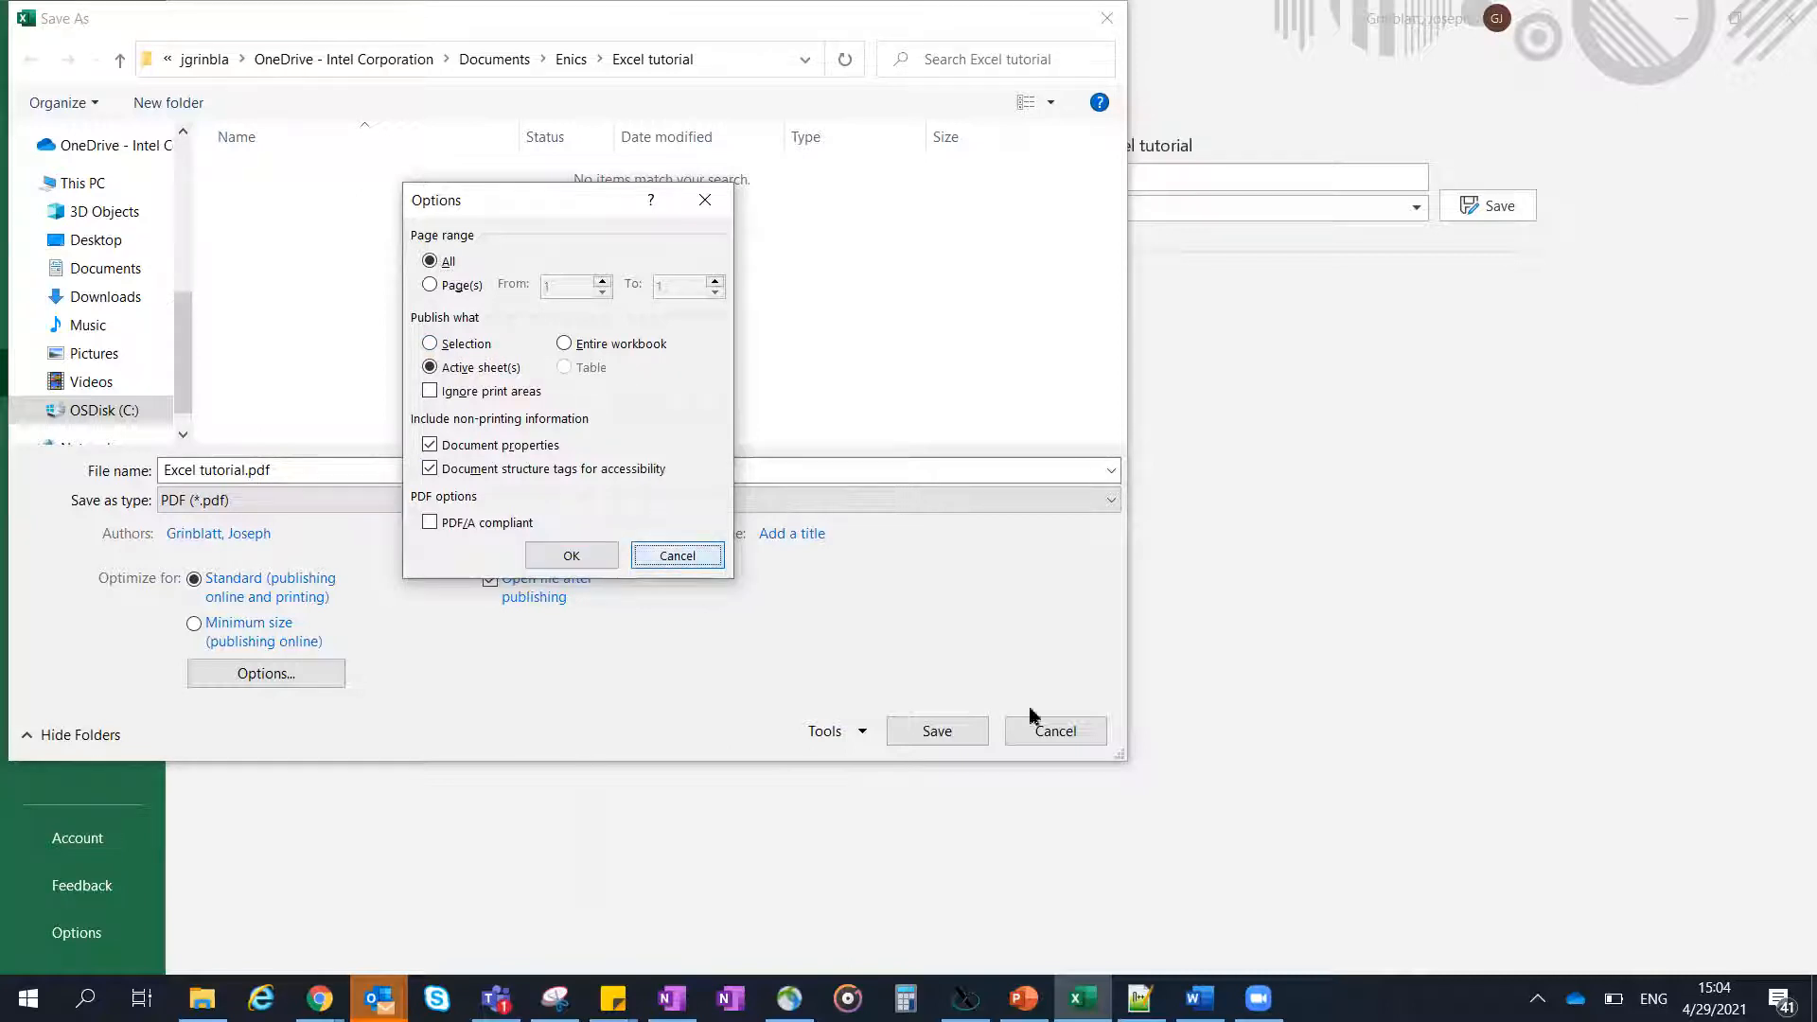
left_click(1065, 741)
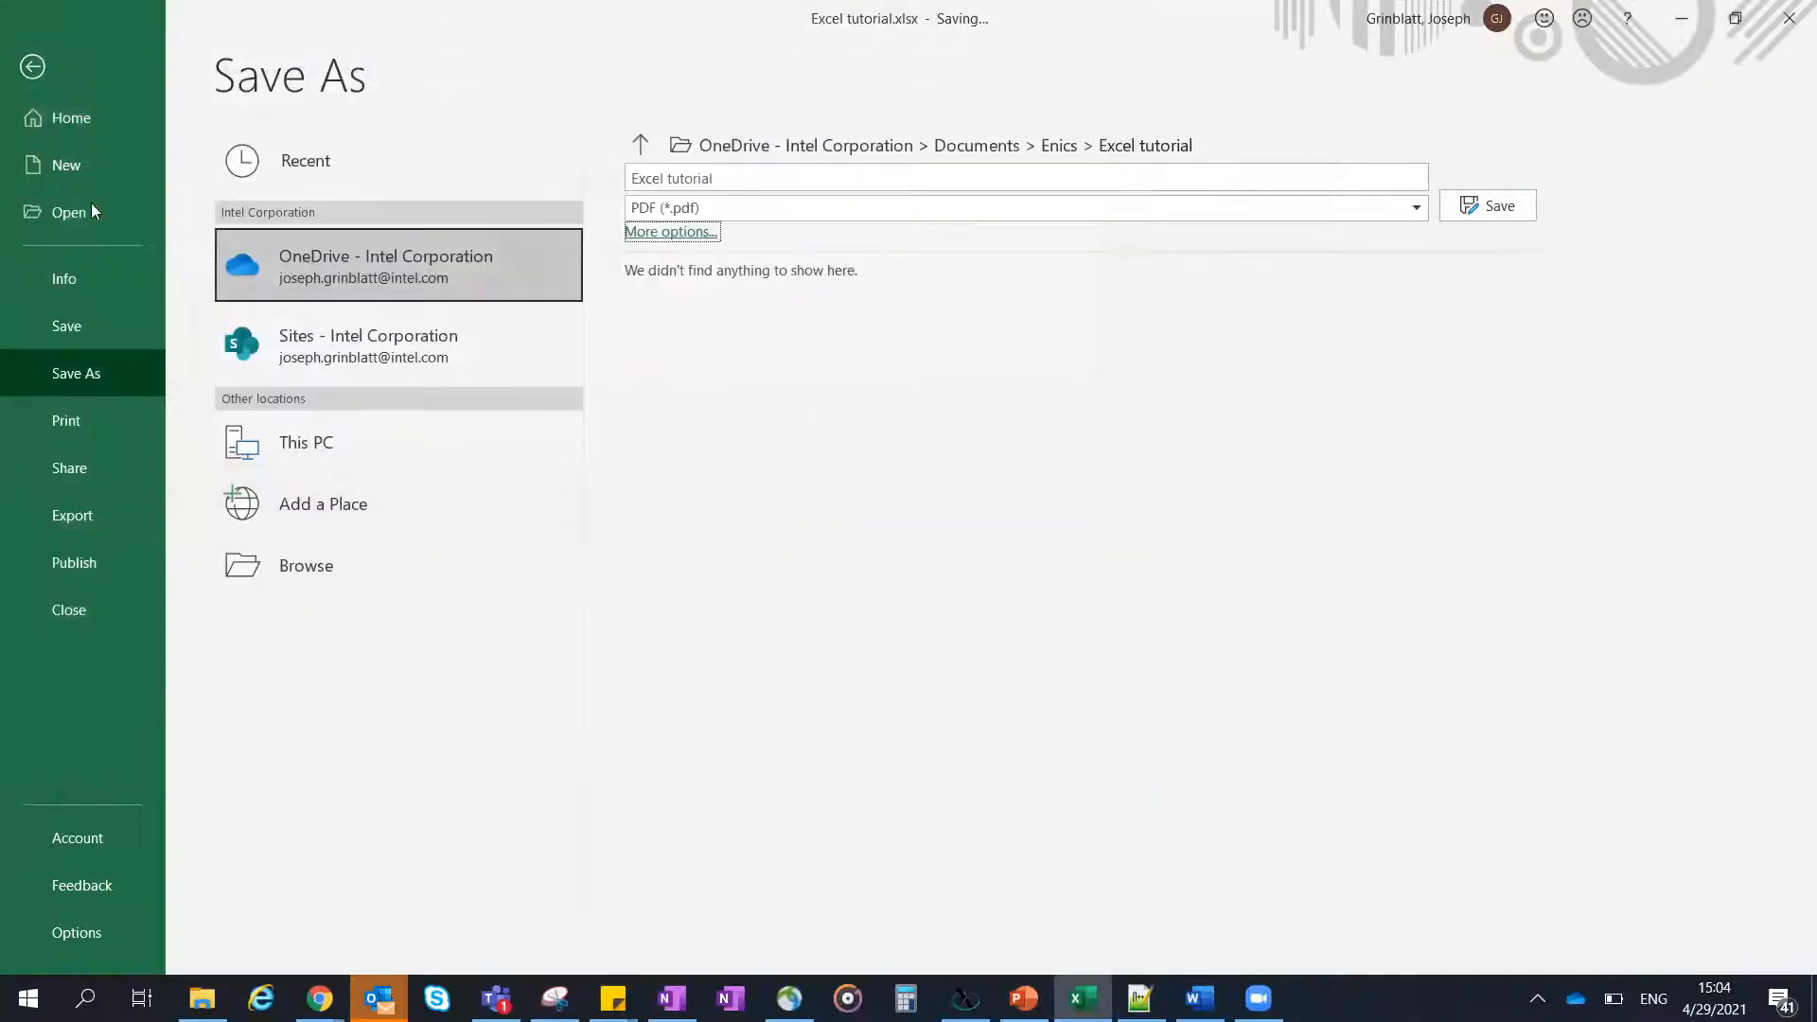
left_click(38, 68)
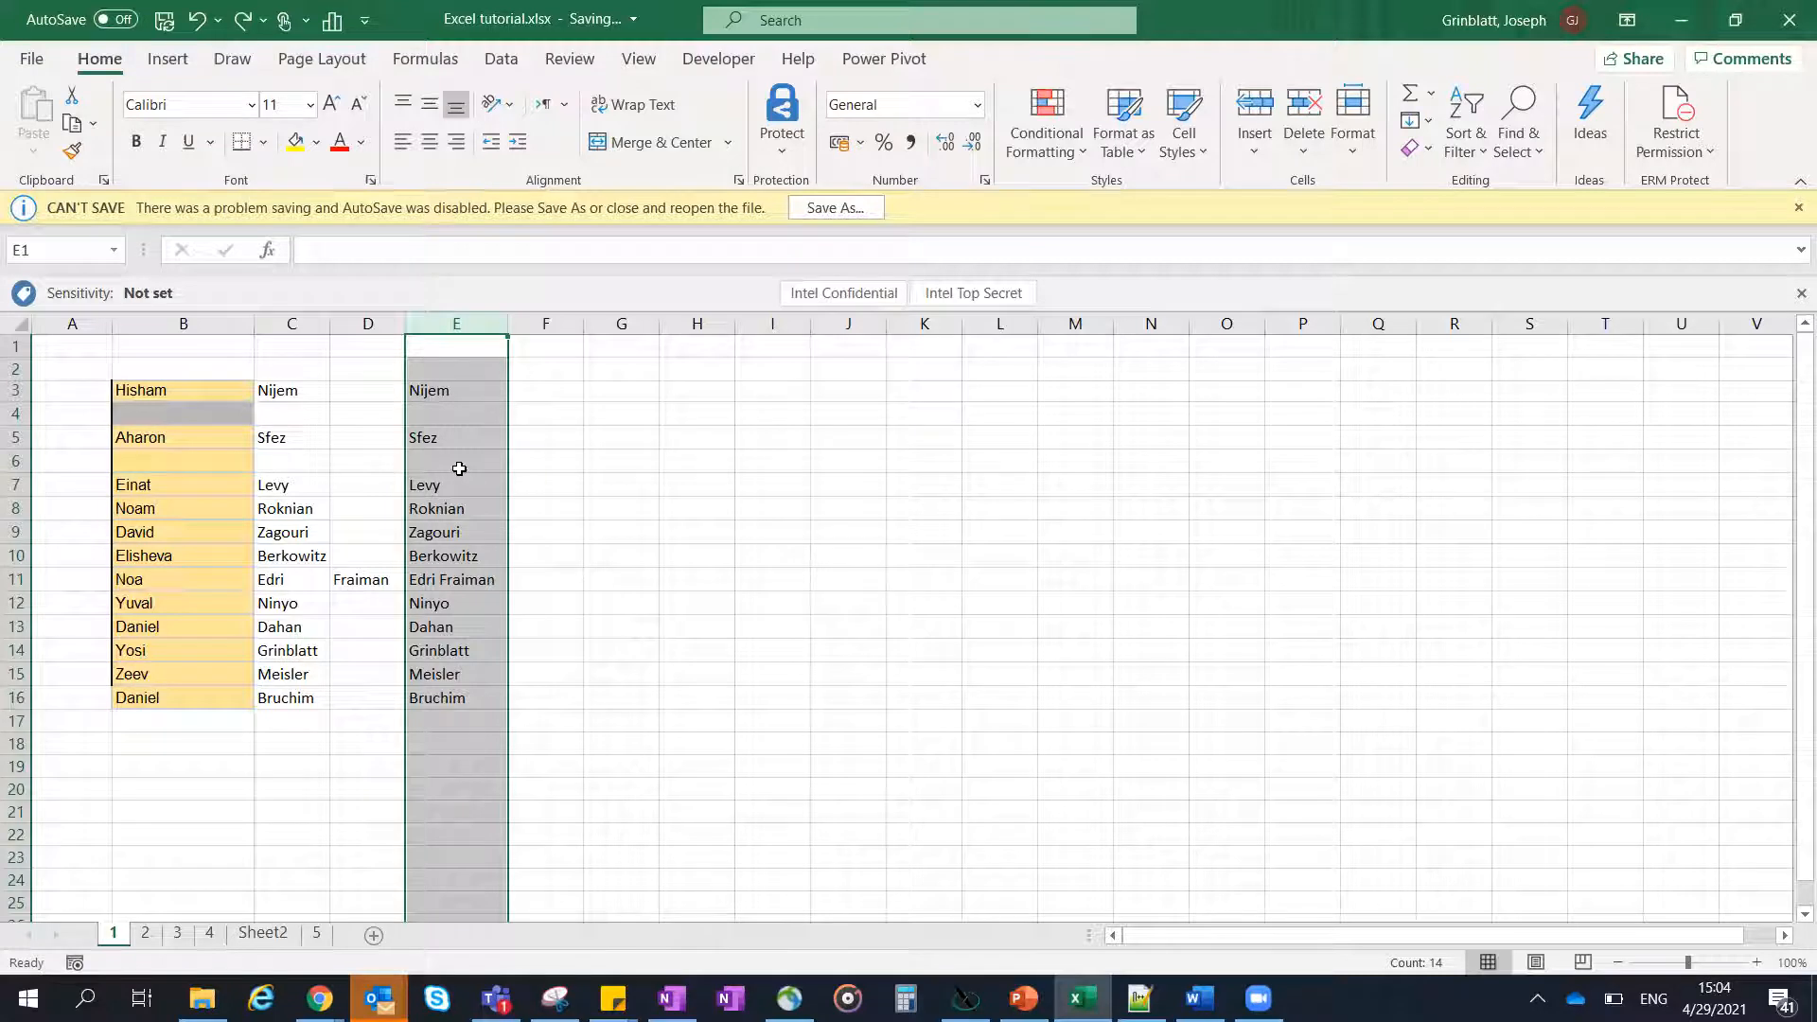
- Set cells E3:E16 on sheet 1 as the print area and deselect the range to check its outline
left_click_drag(454, 390, 458, 698)
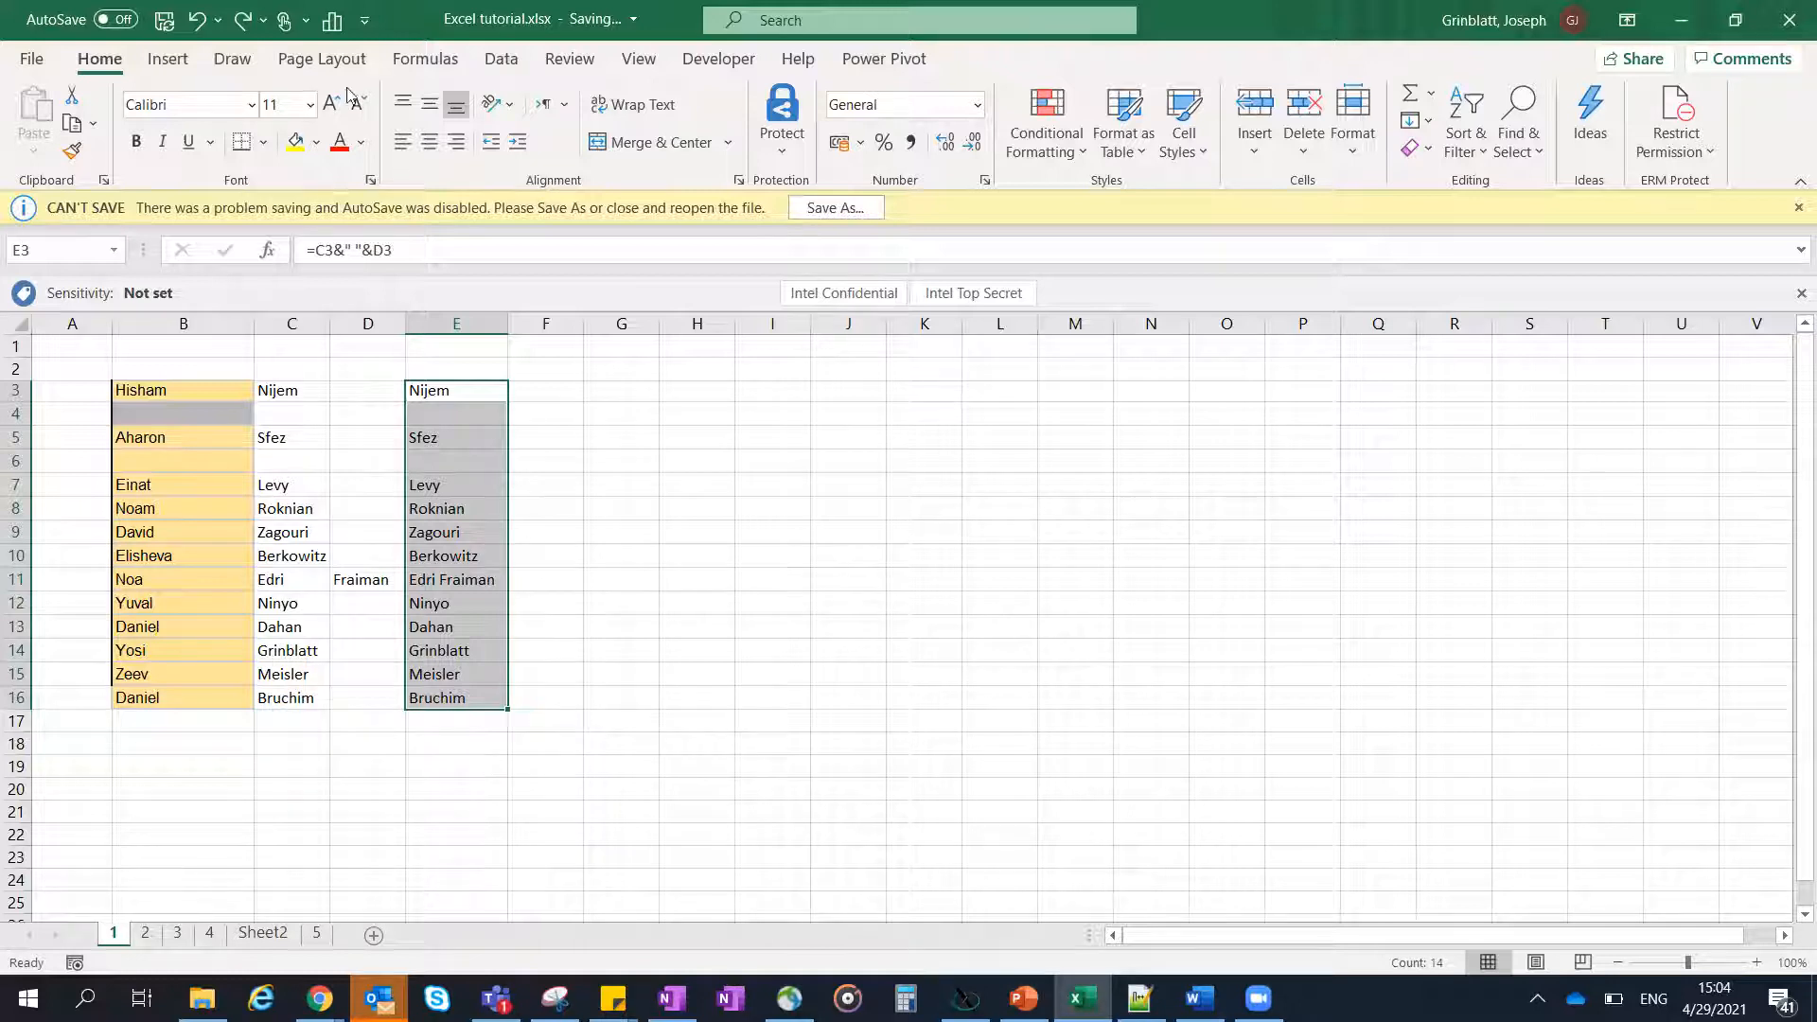
left_click(340, 57)
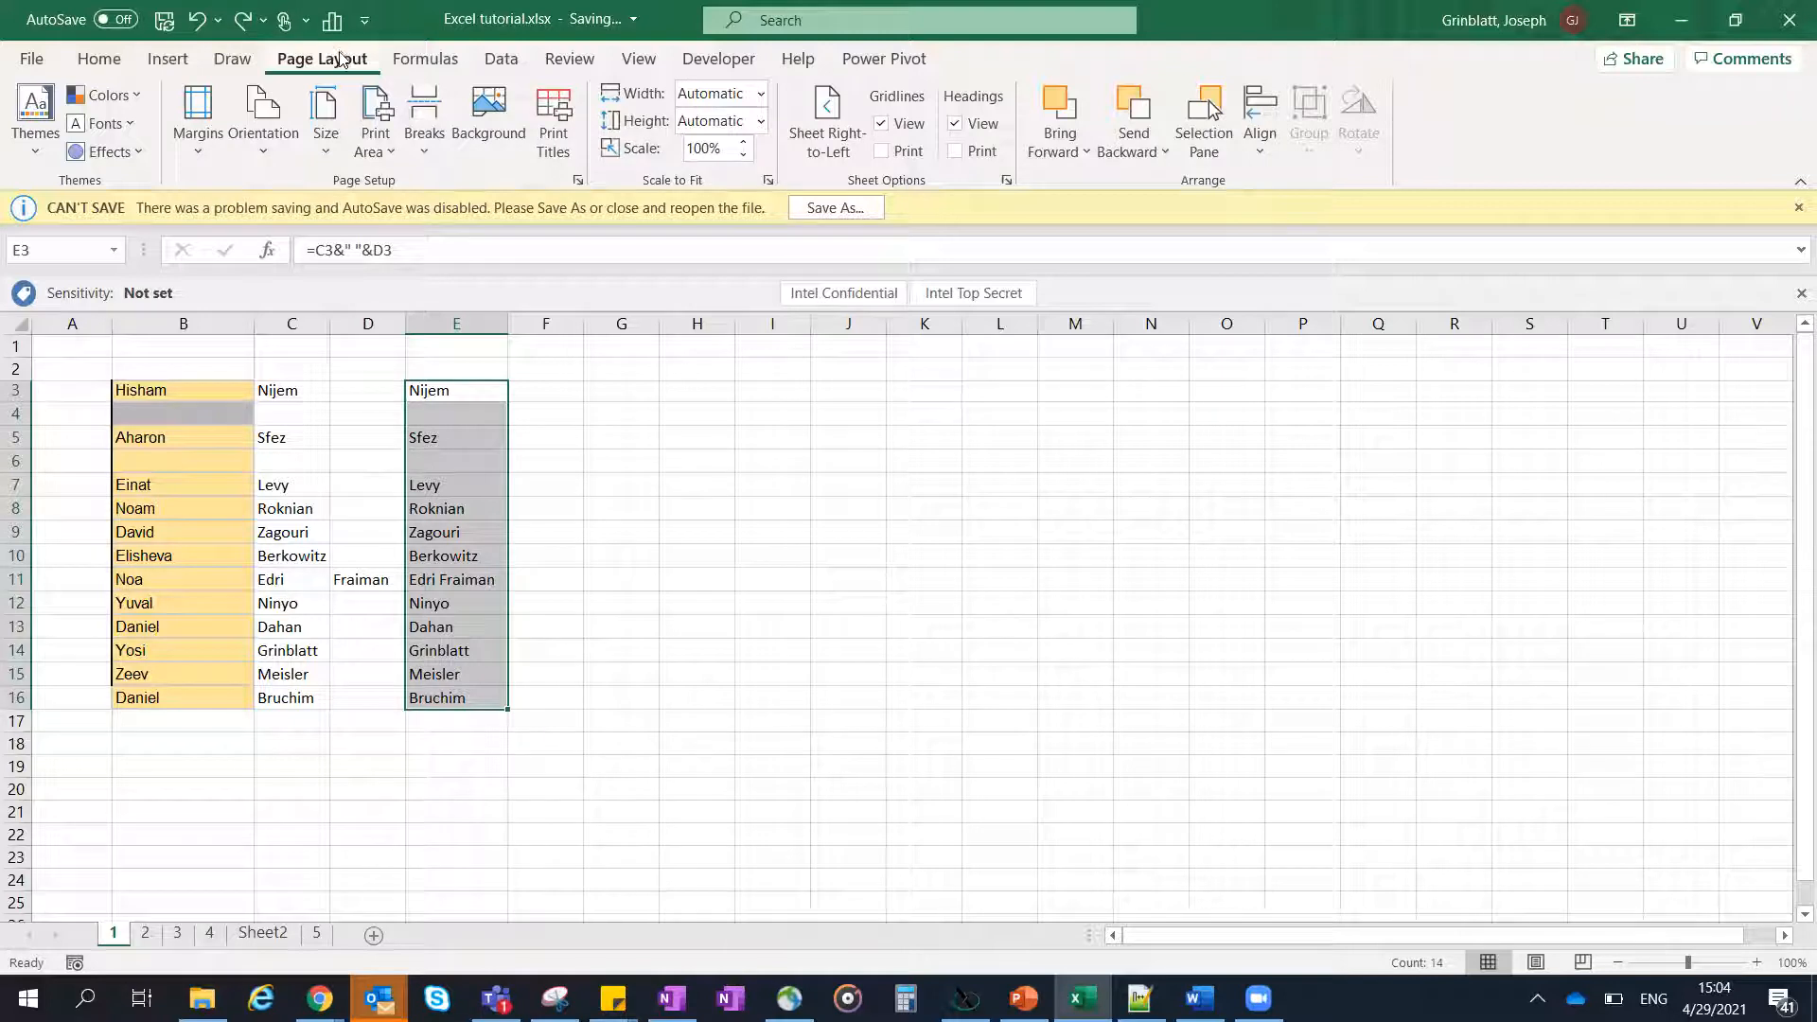
left_click(386, 151)
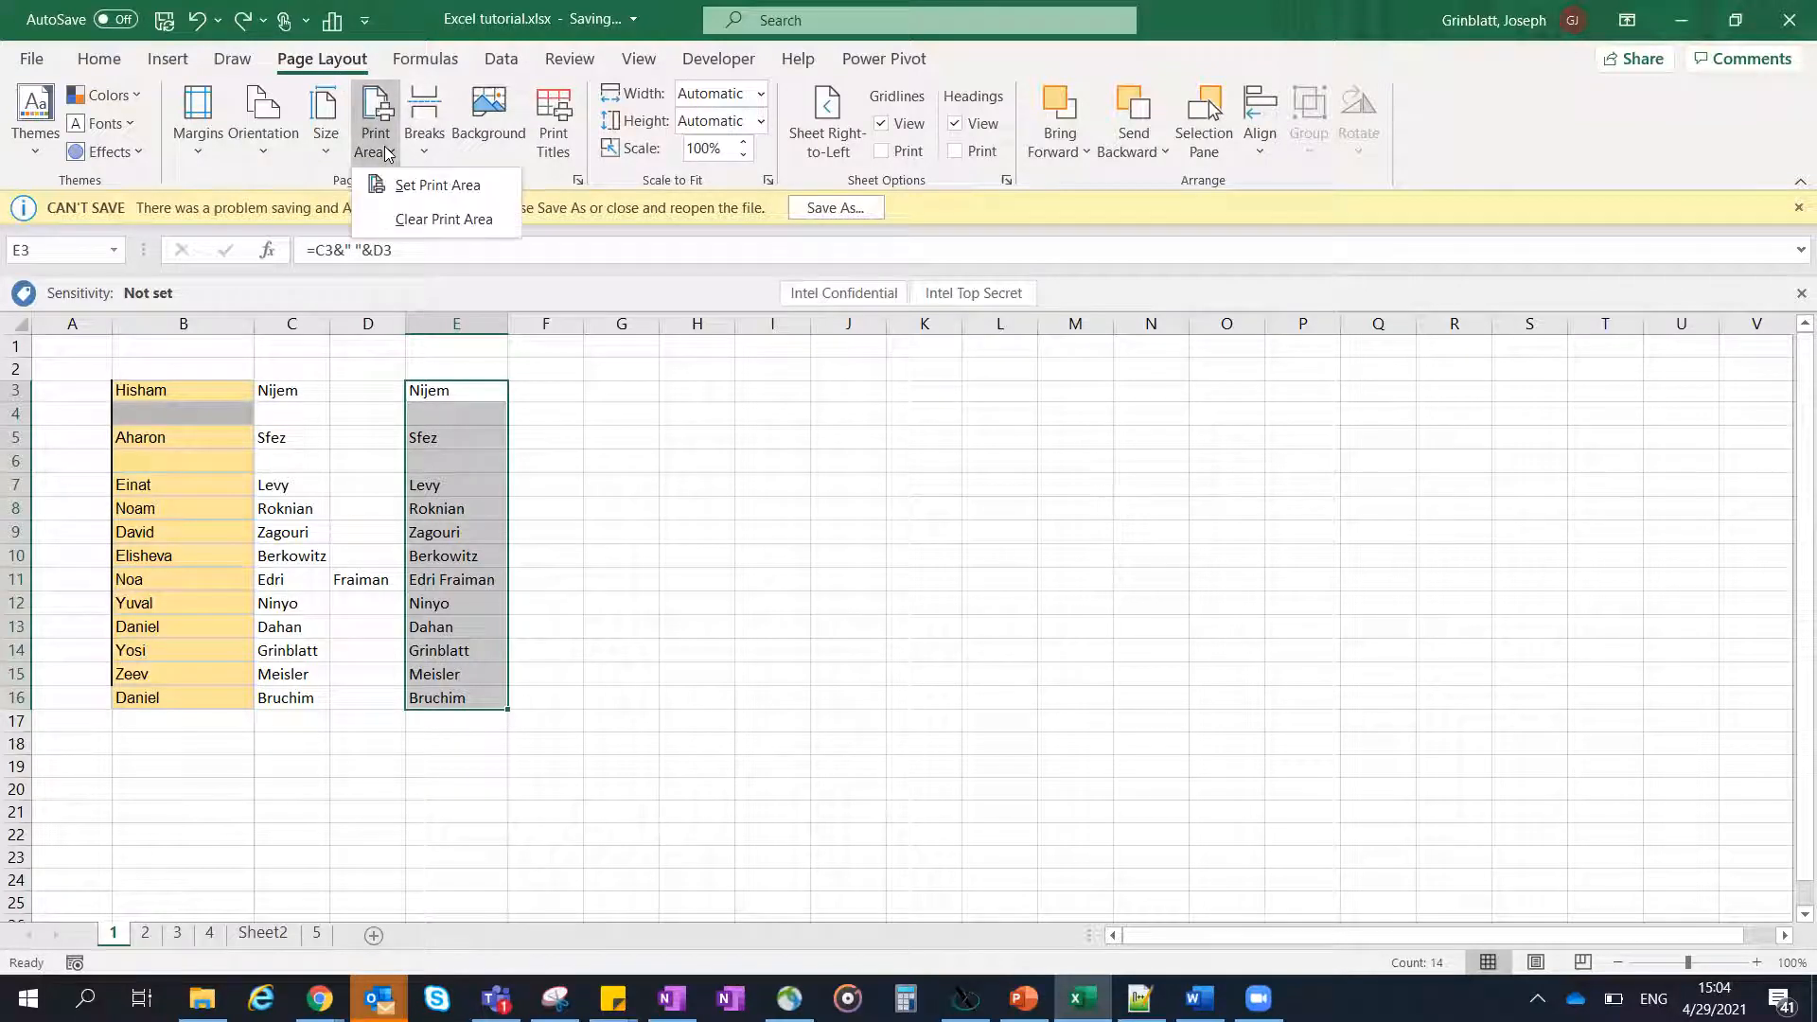
left_click(393, 185)
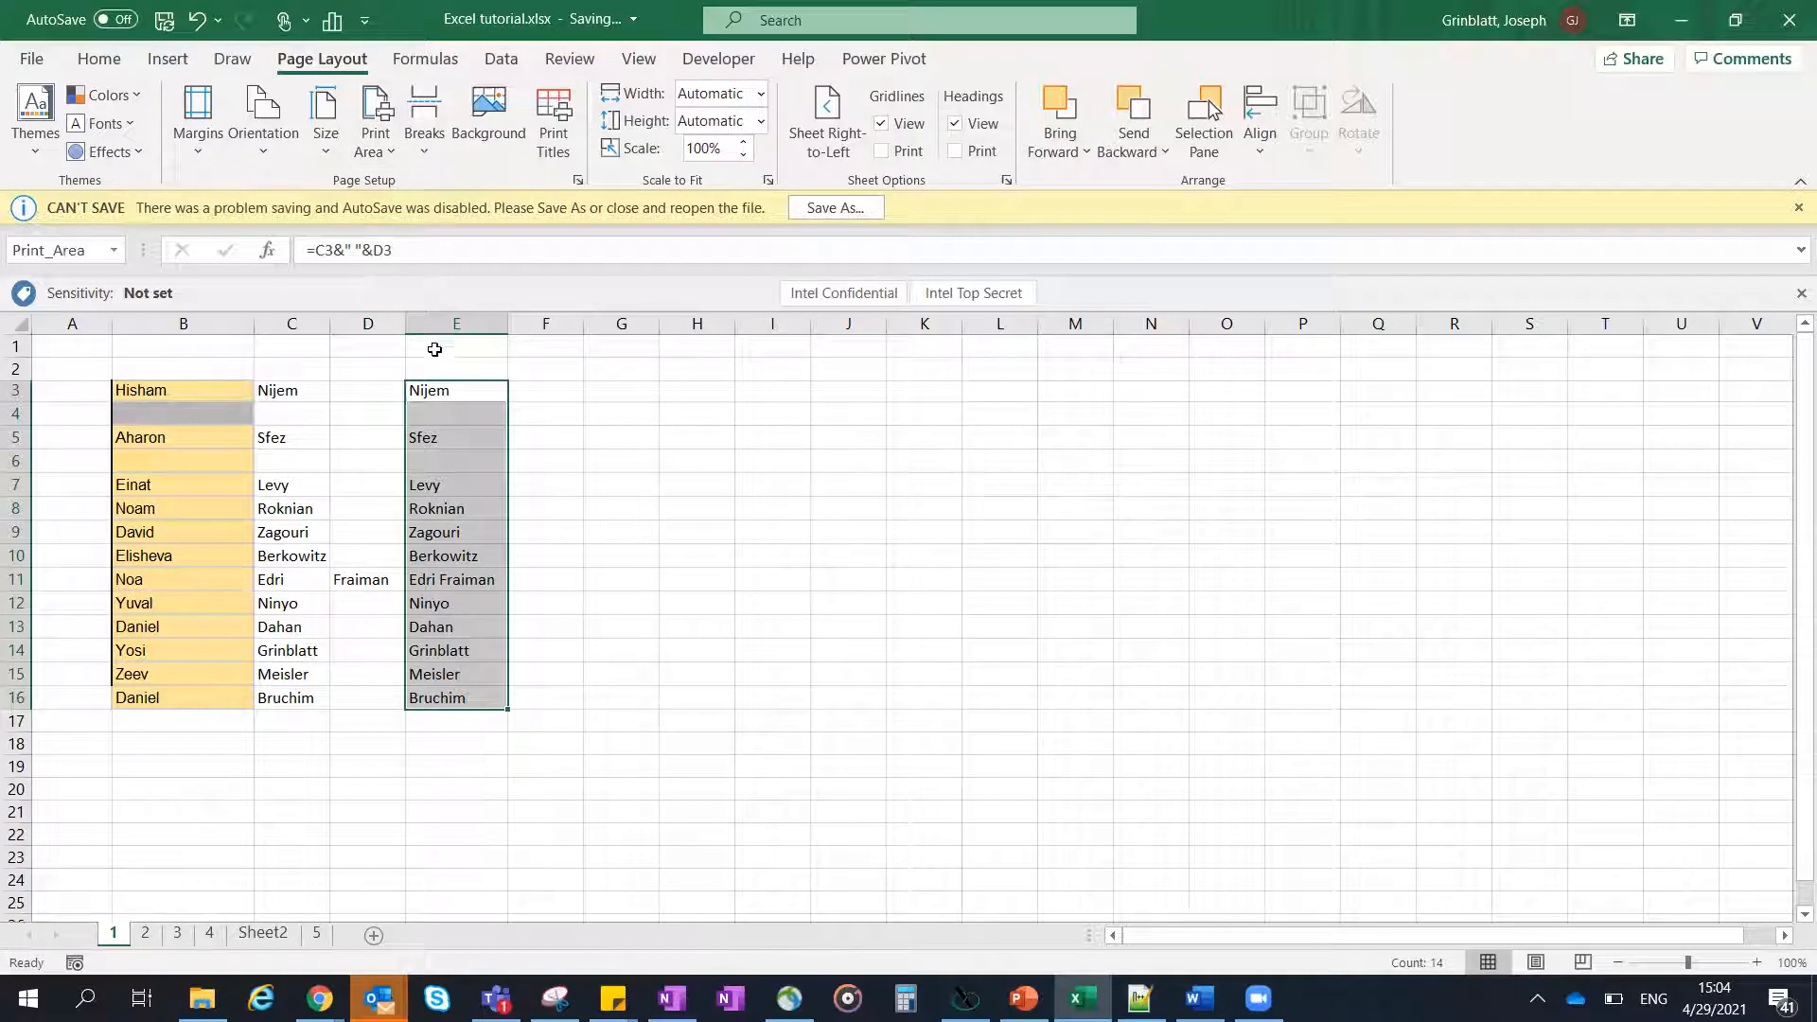
left_click(531, 508)
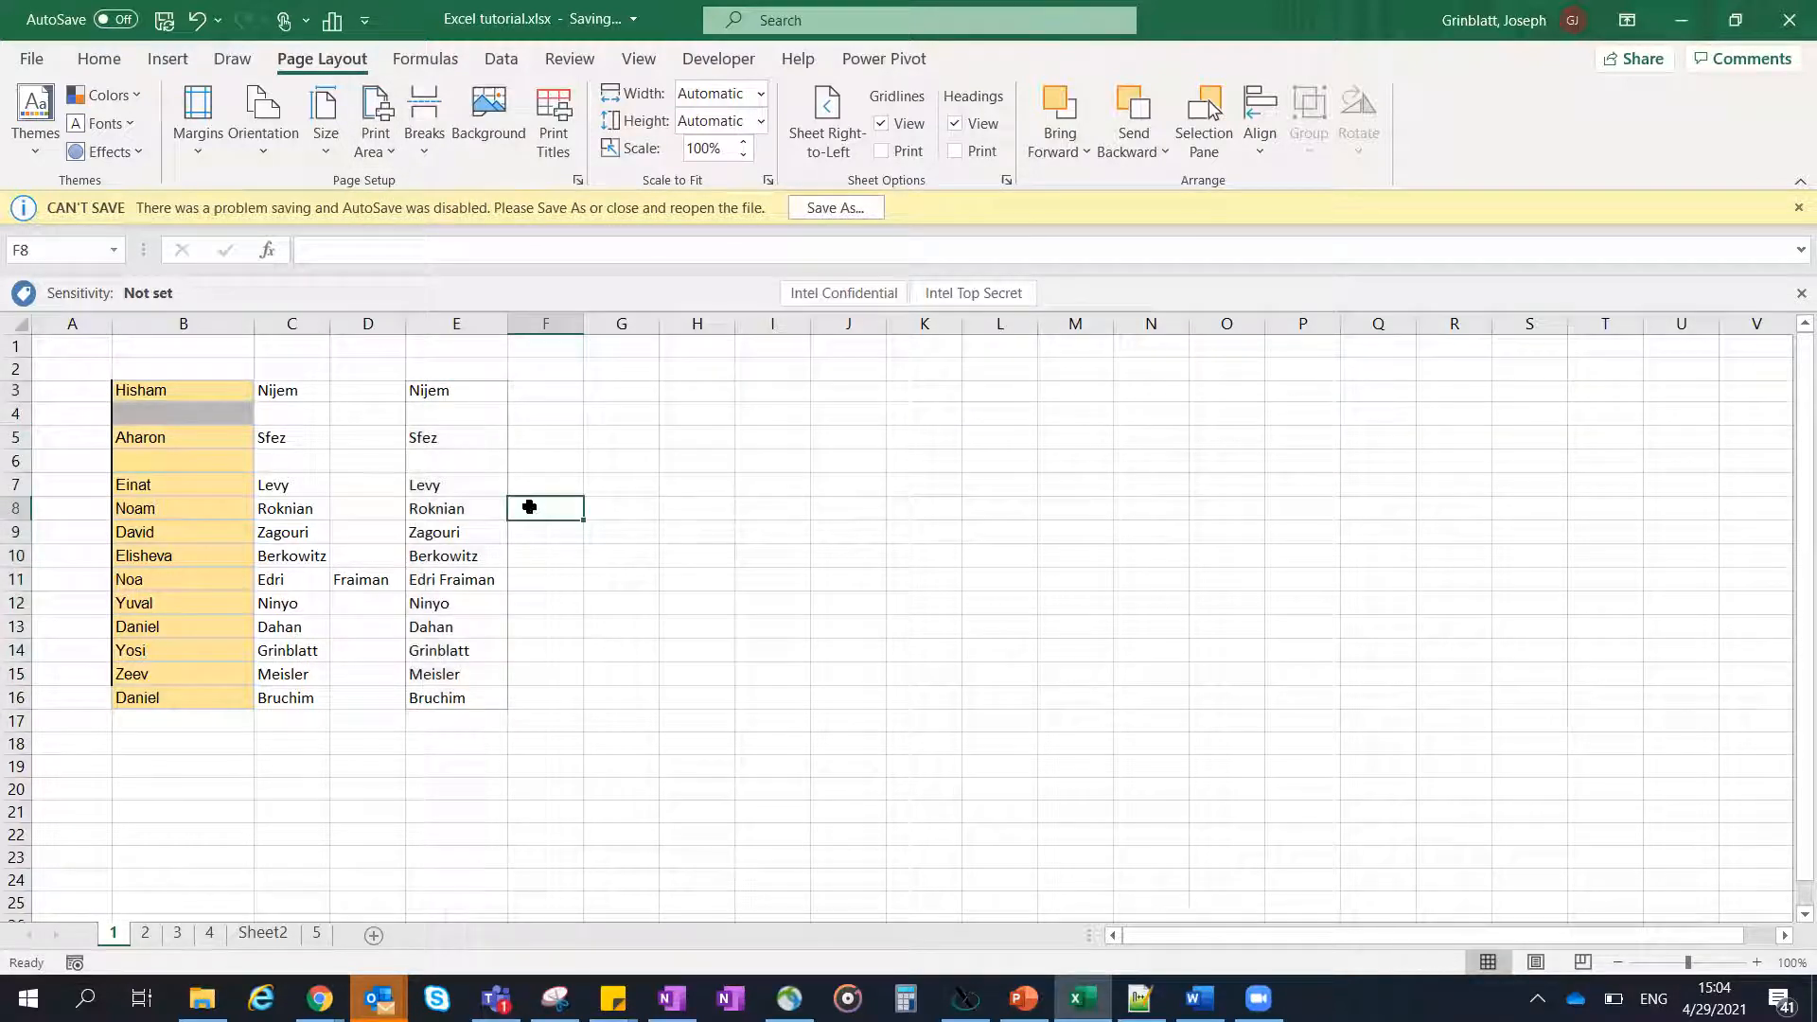
left_click(552, 392)
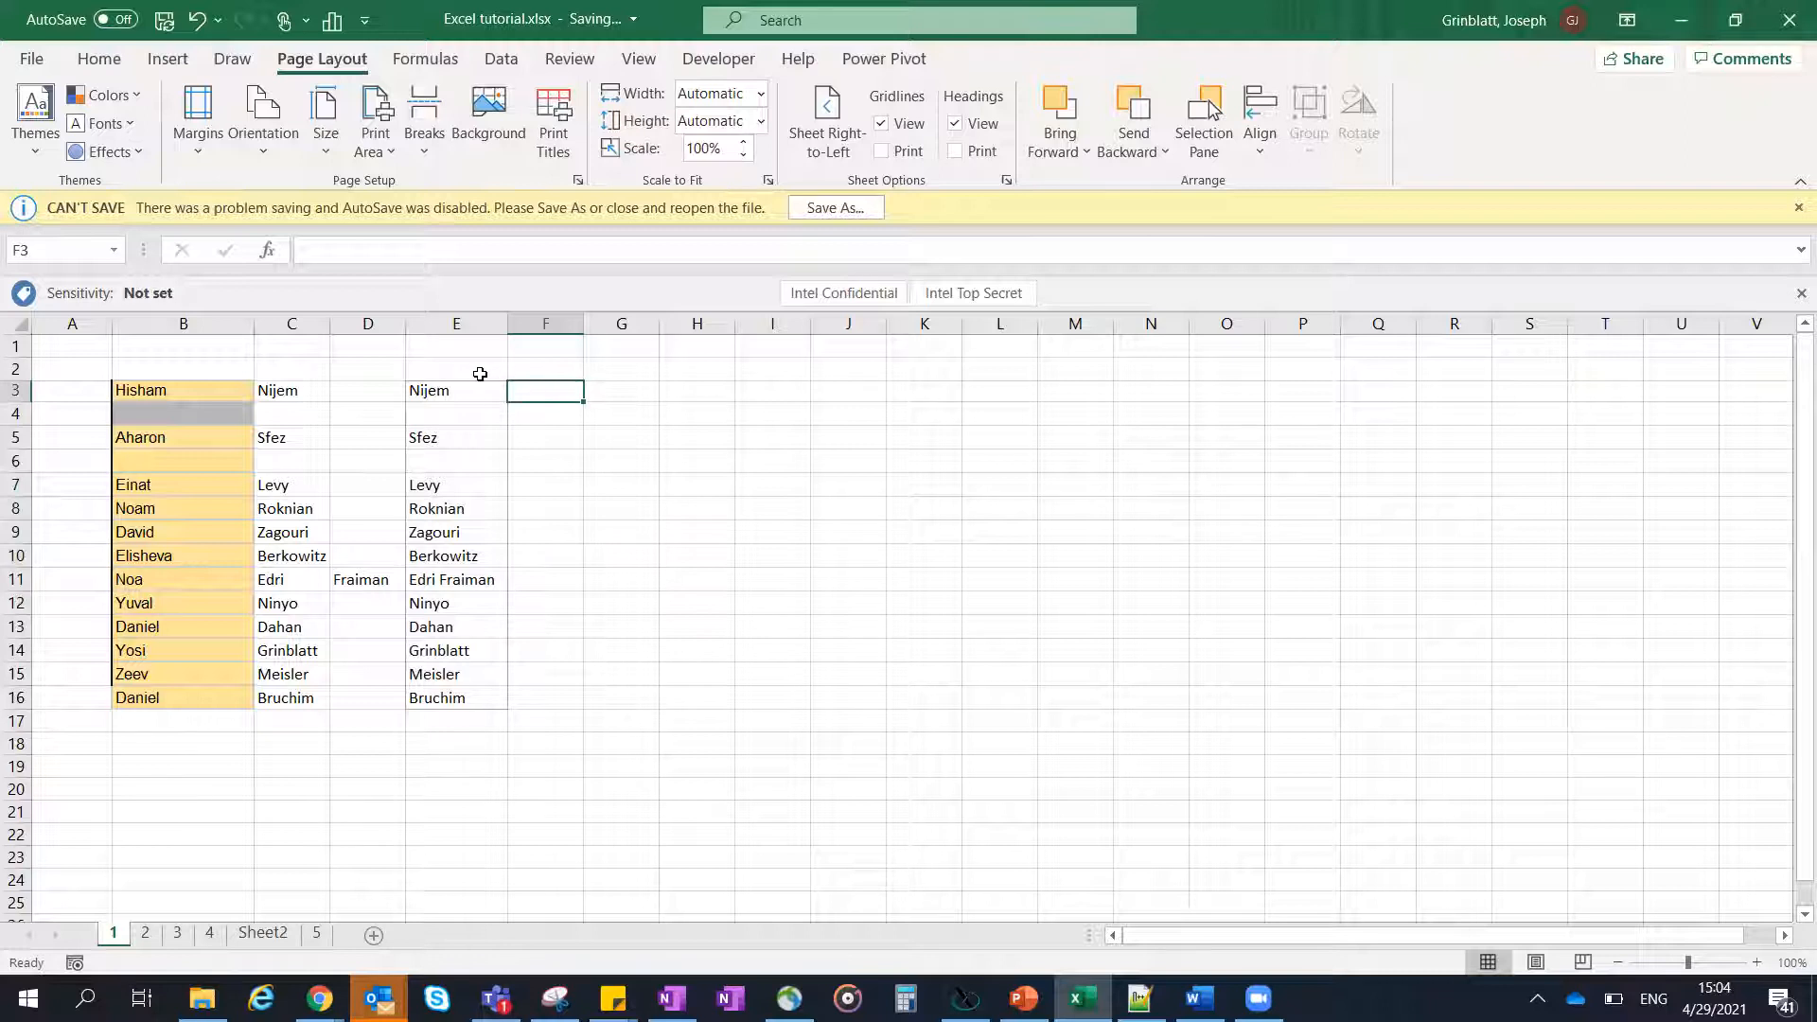
left_click(579, 509)
left_click(620, 466)
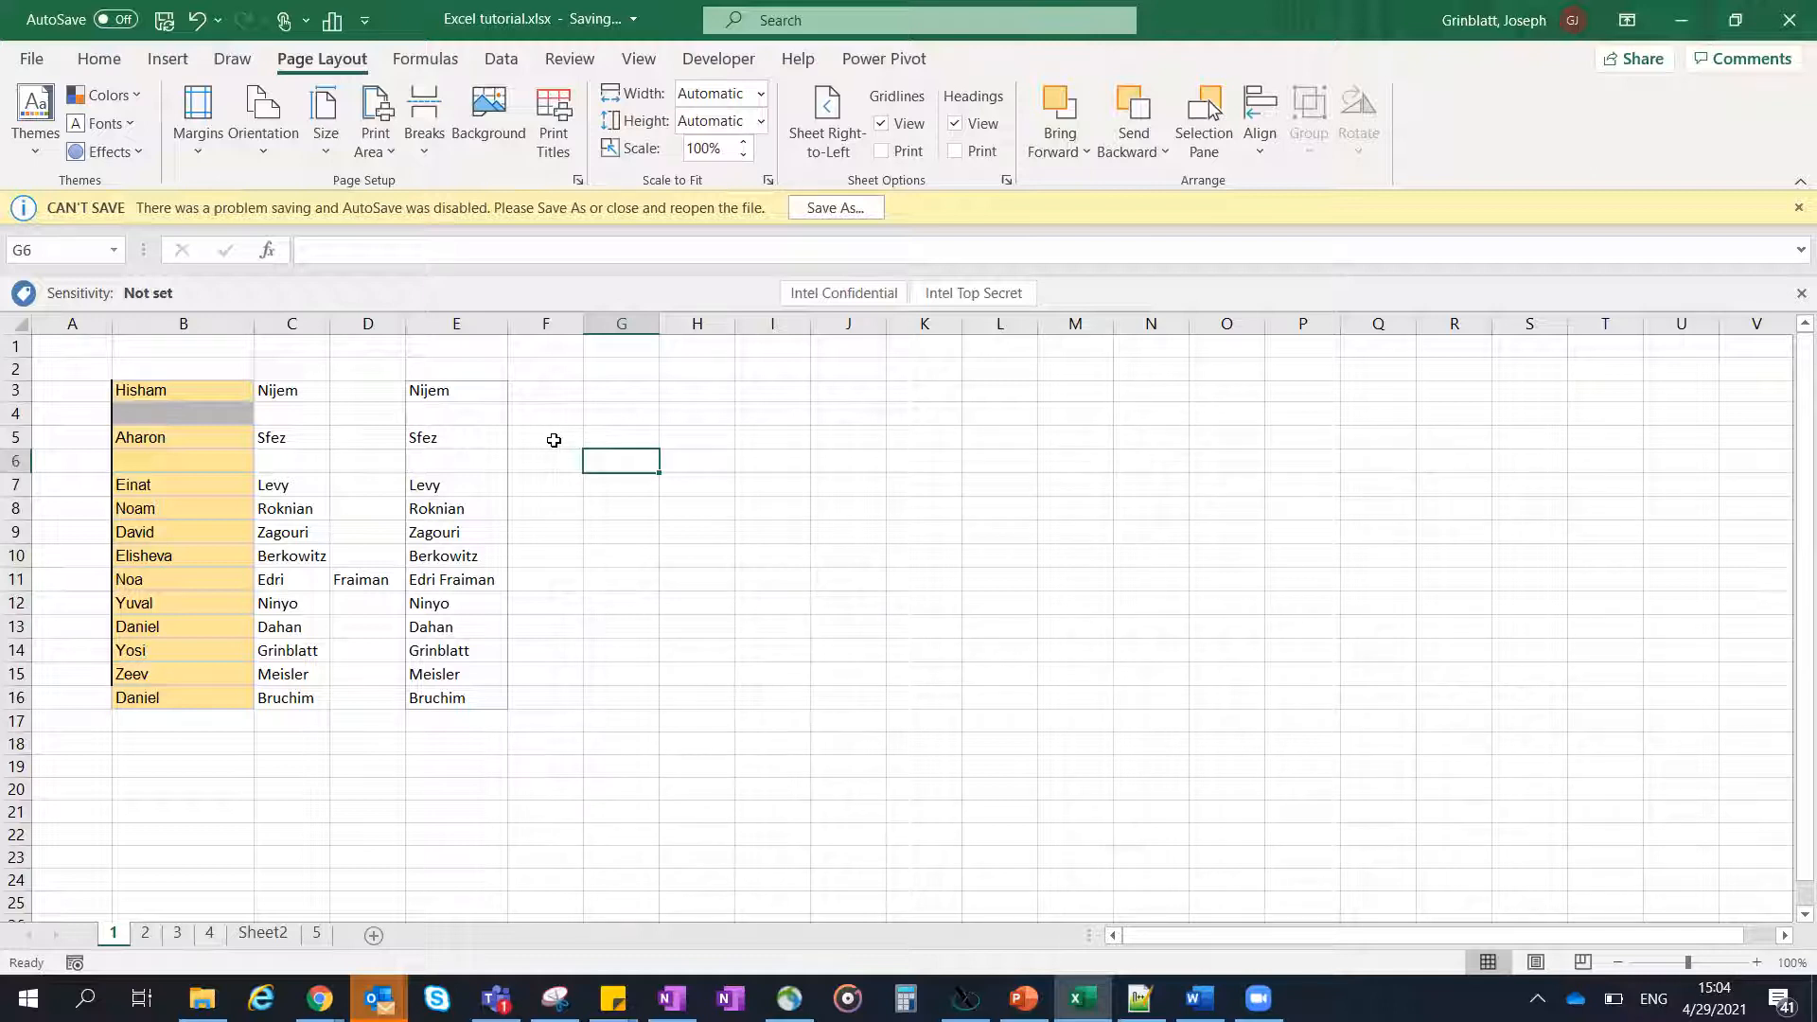
- Preview how sheet 1 prints with Microsoft Print to PDF as the printer, and return to the sheet without printing
left_click(32, 66)
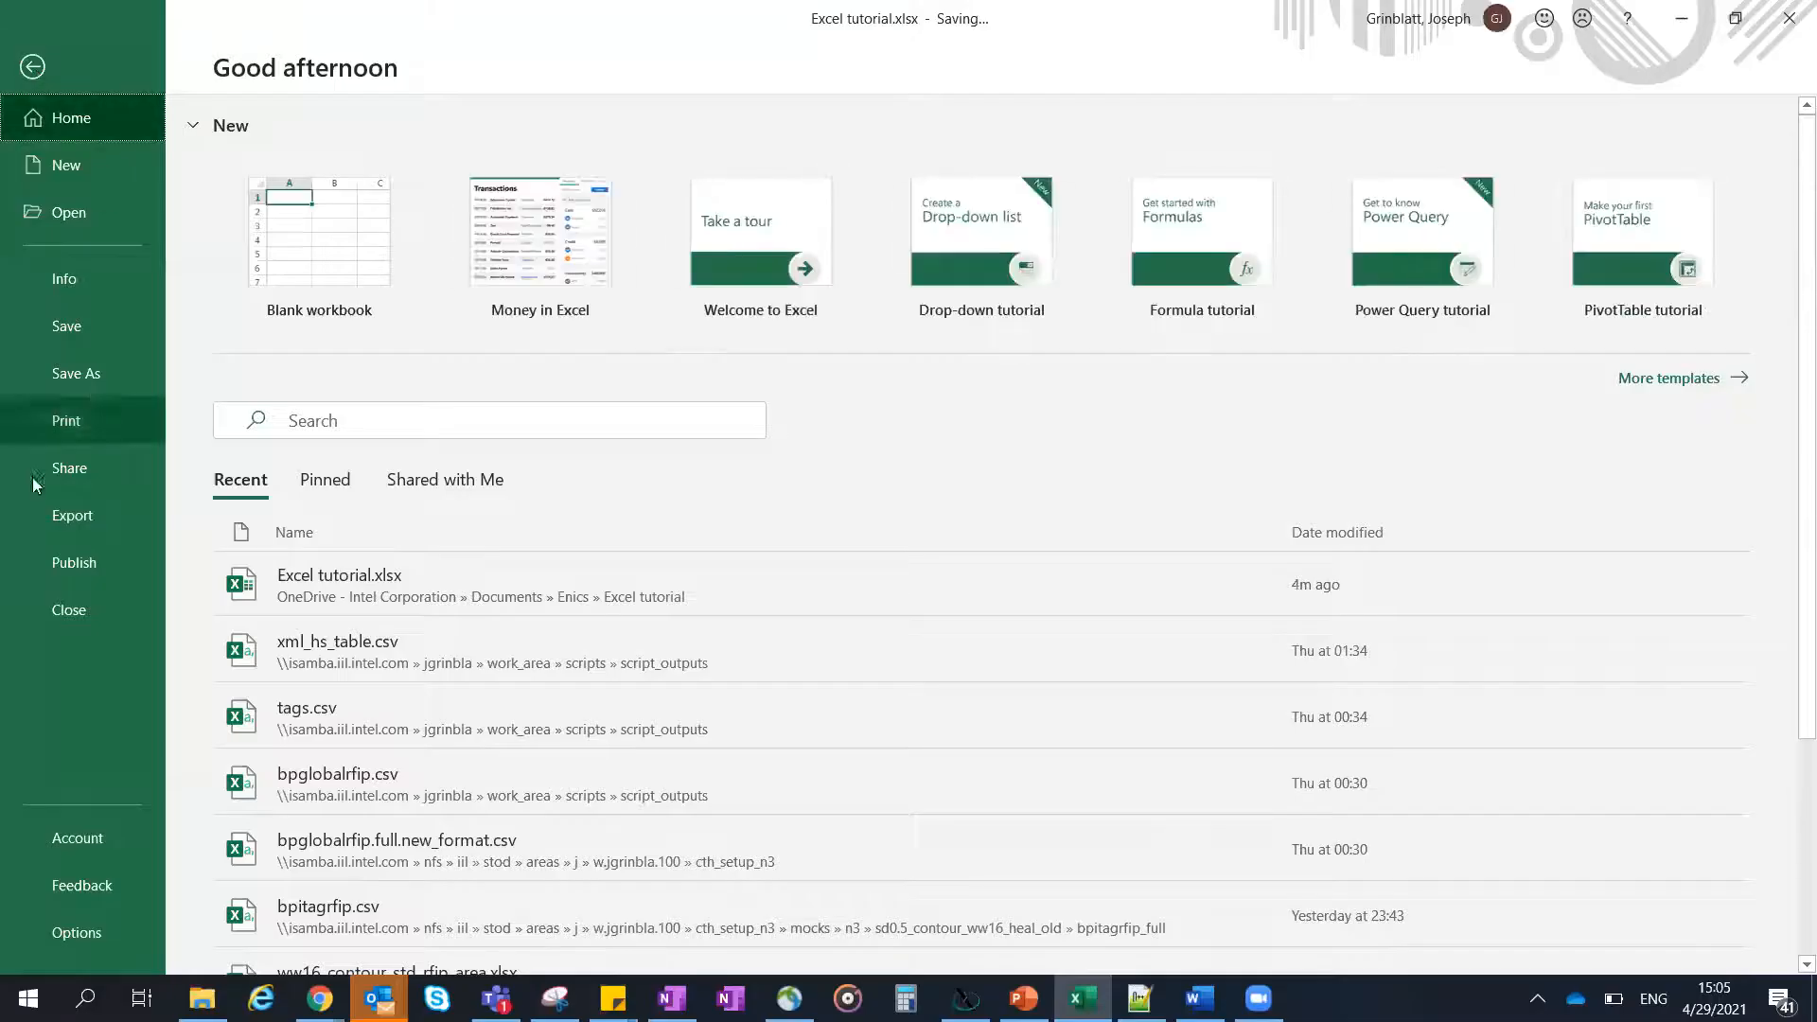
left_click(97, 430)
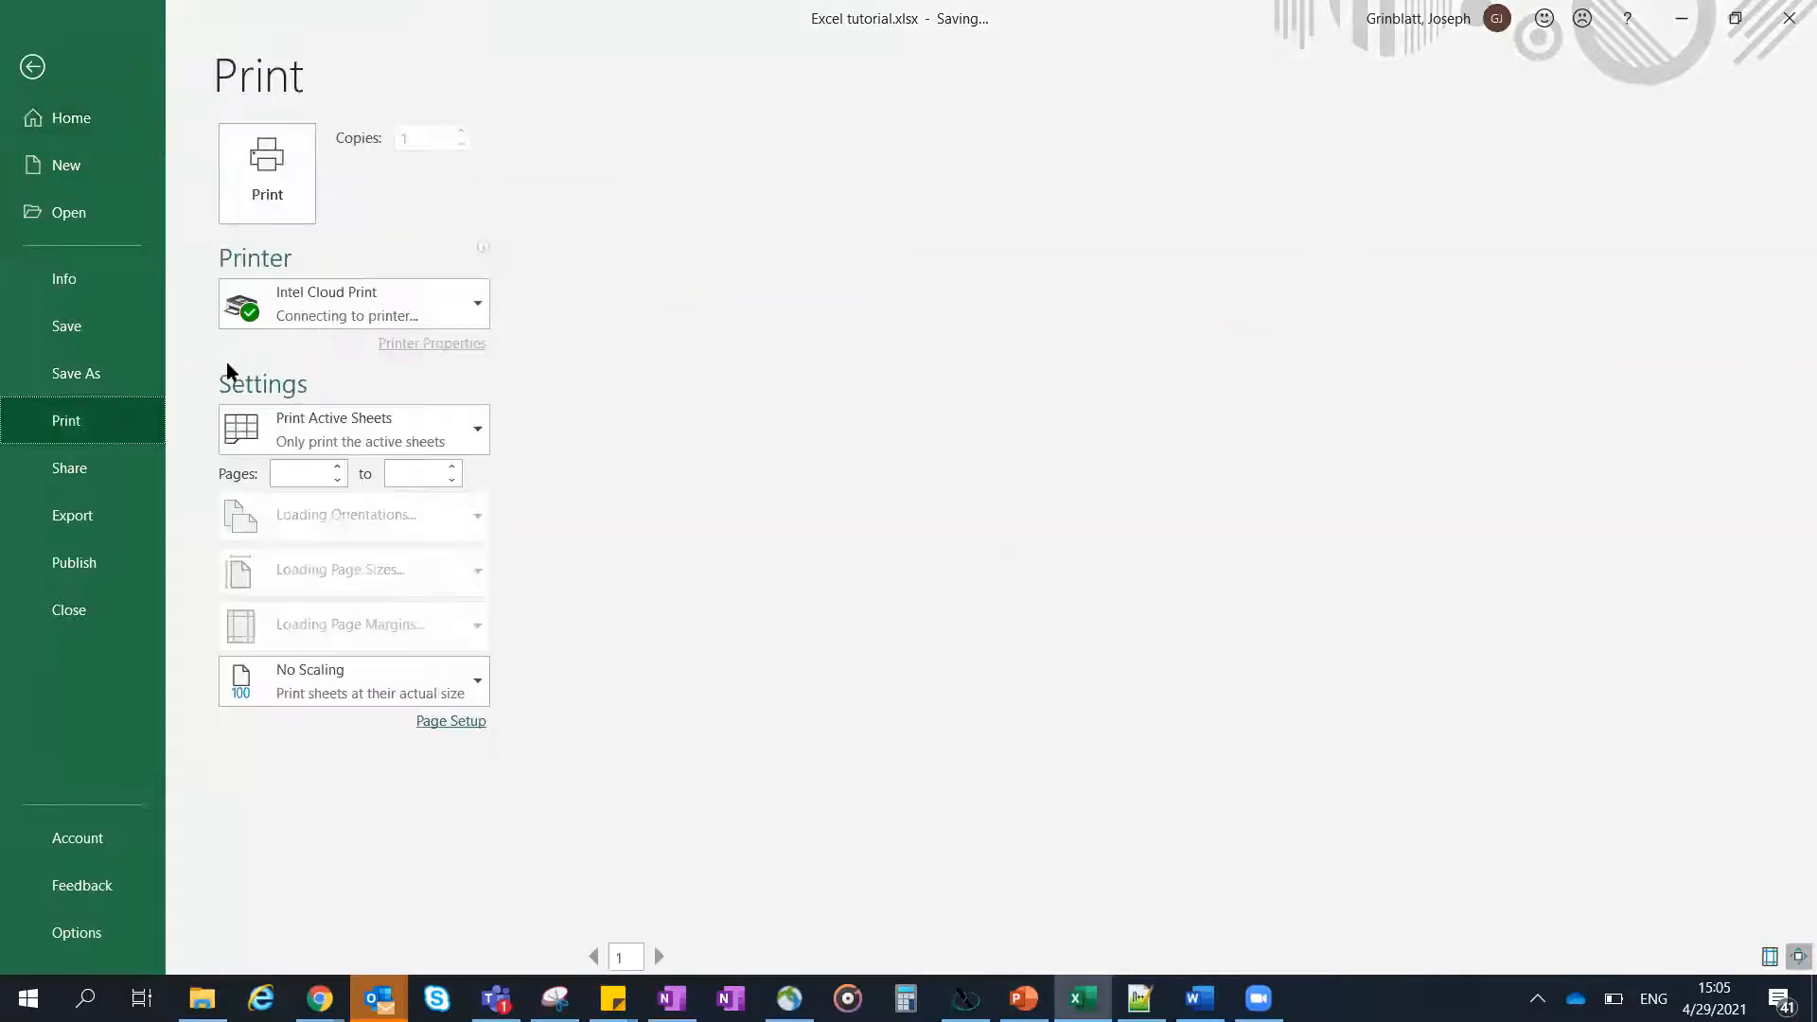
left_click(477, 301)
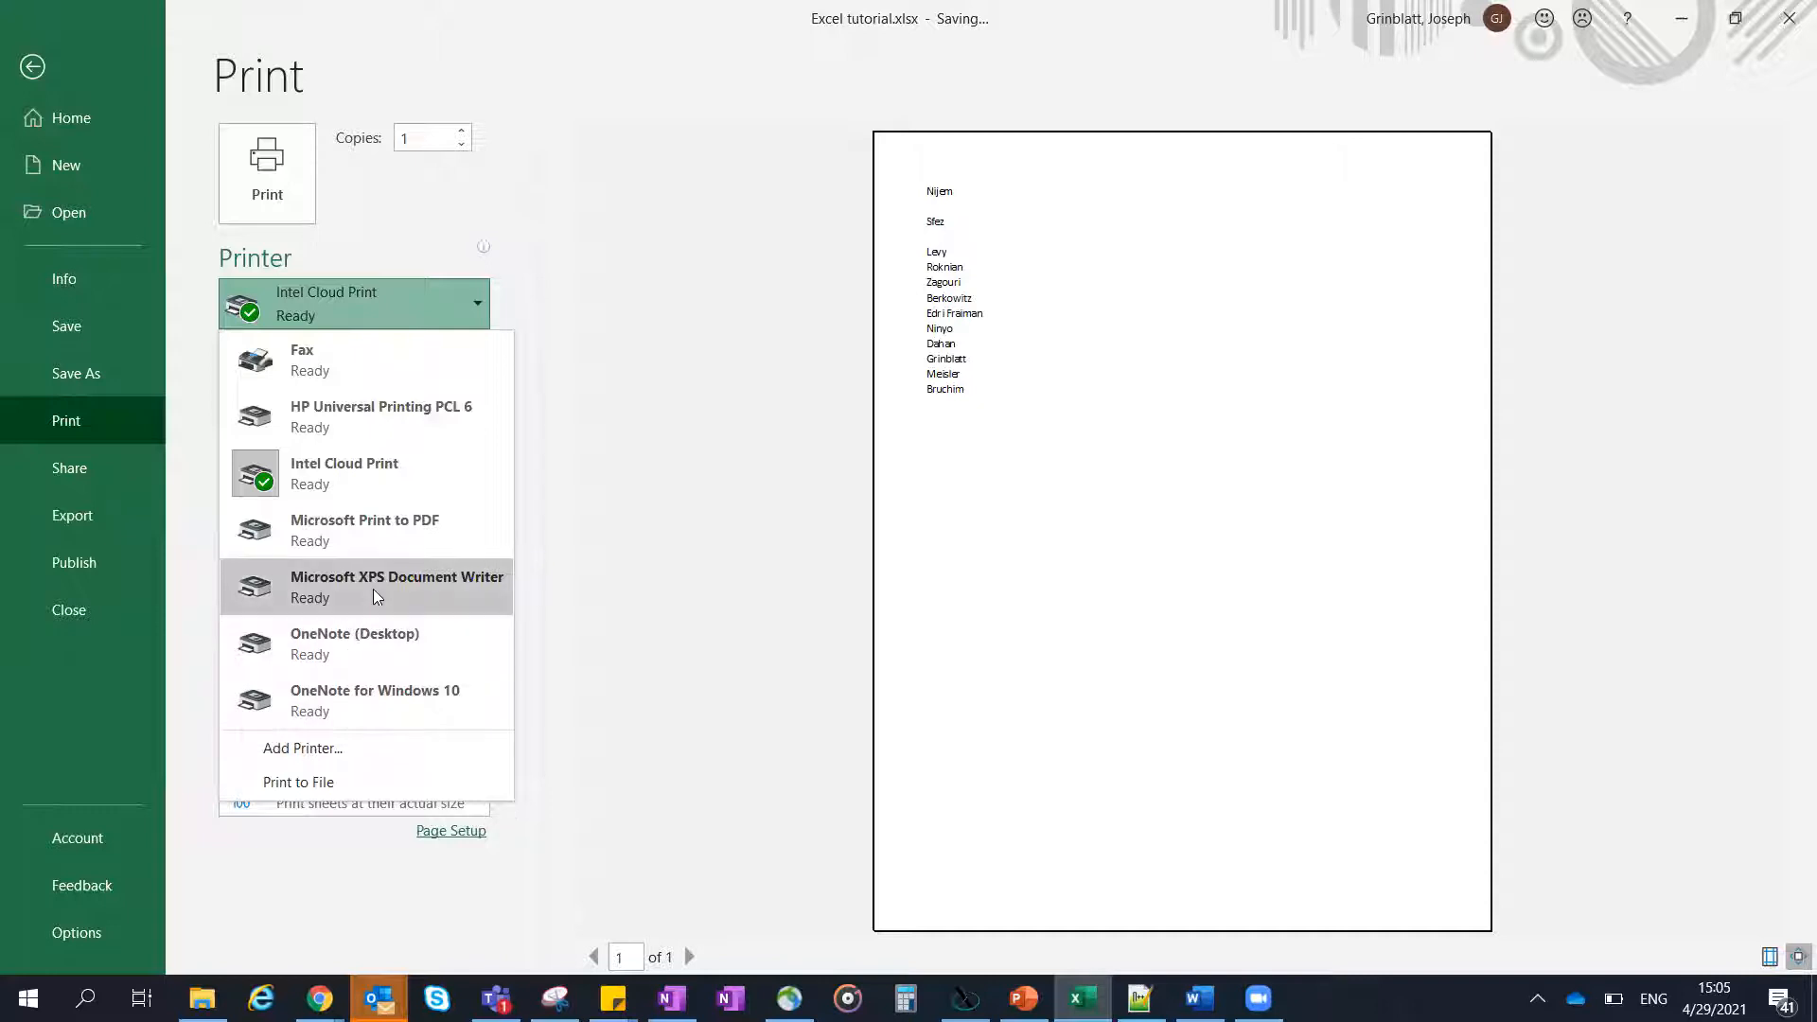
left_click(395, 527)
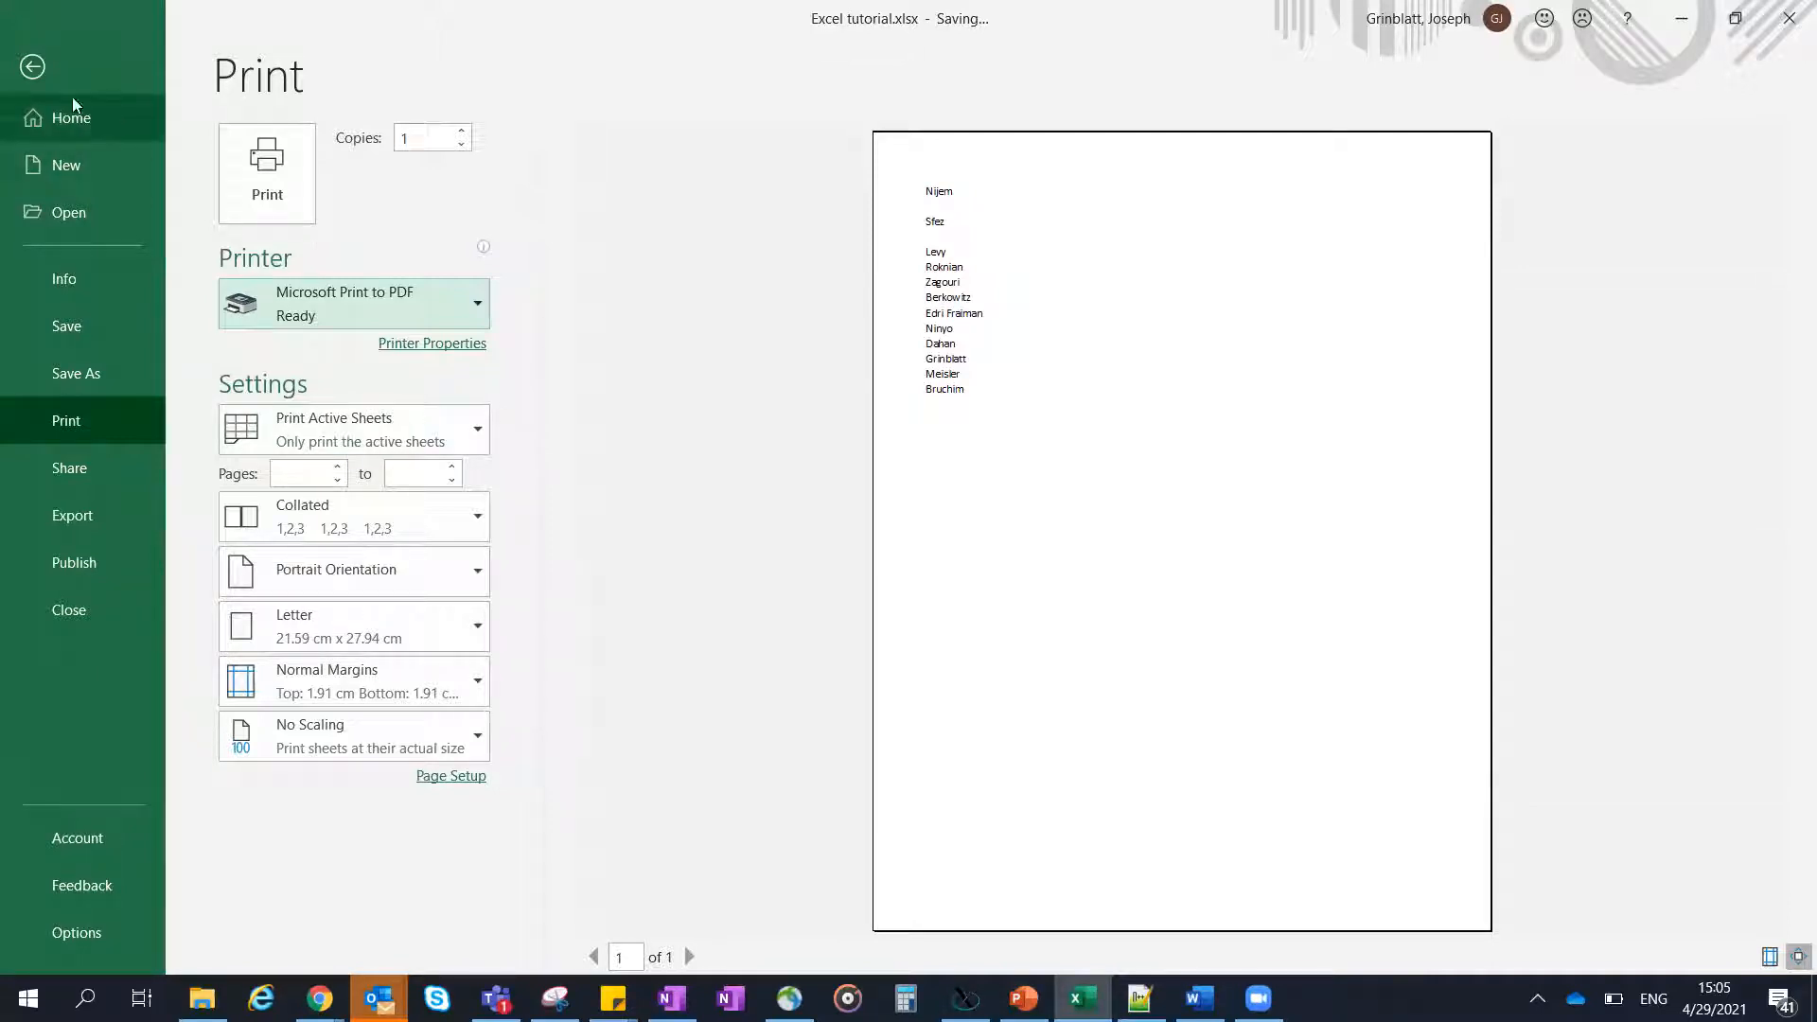
left_click(33, 68)
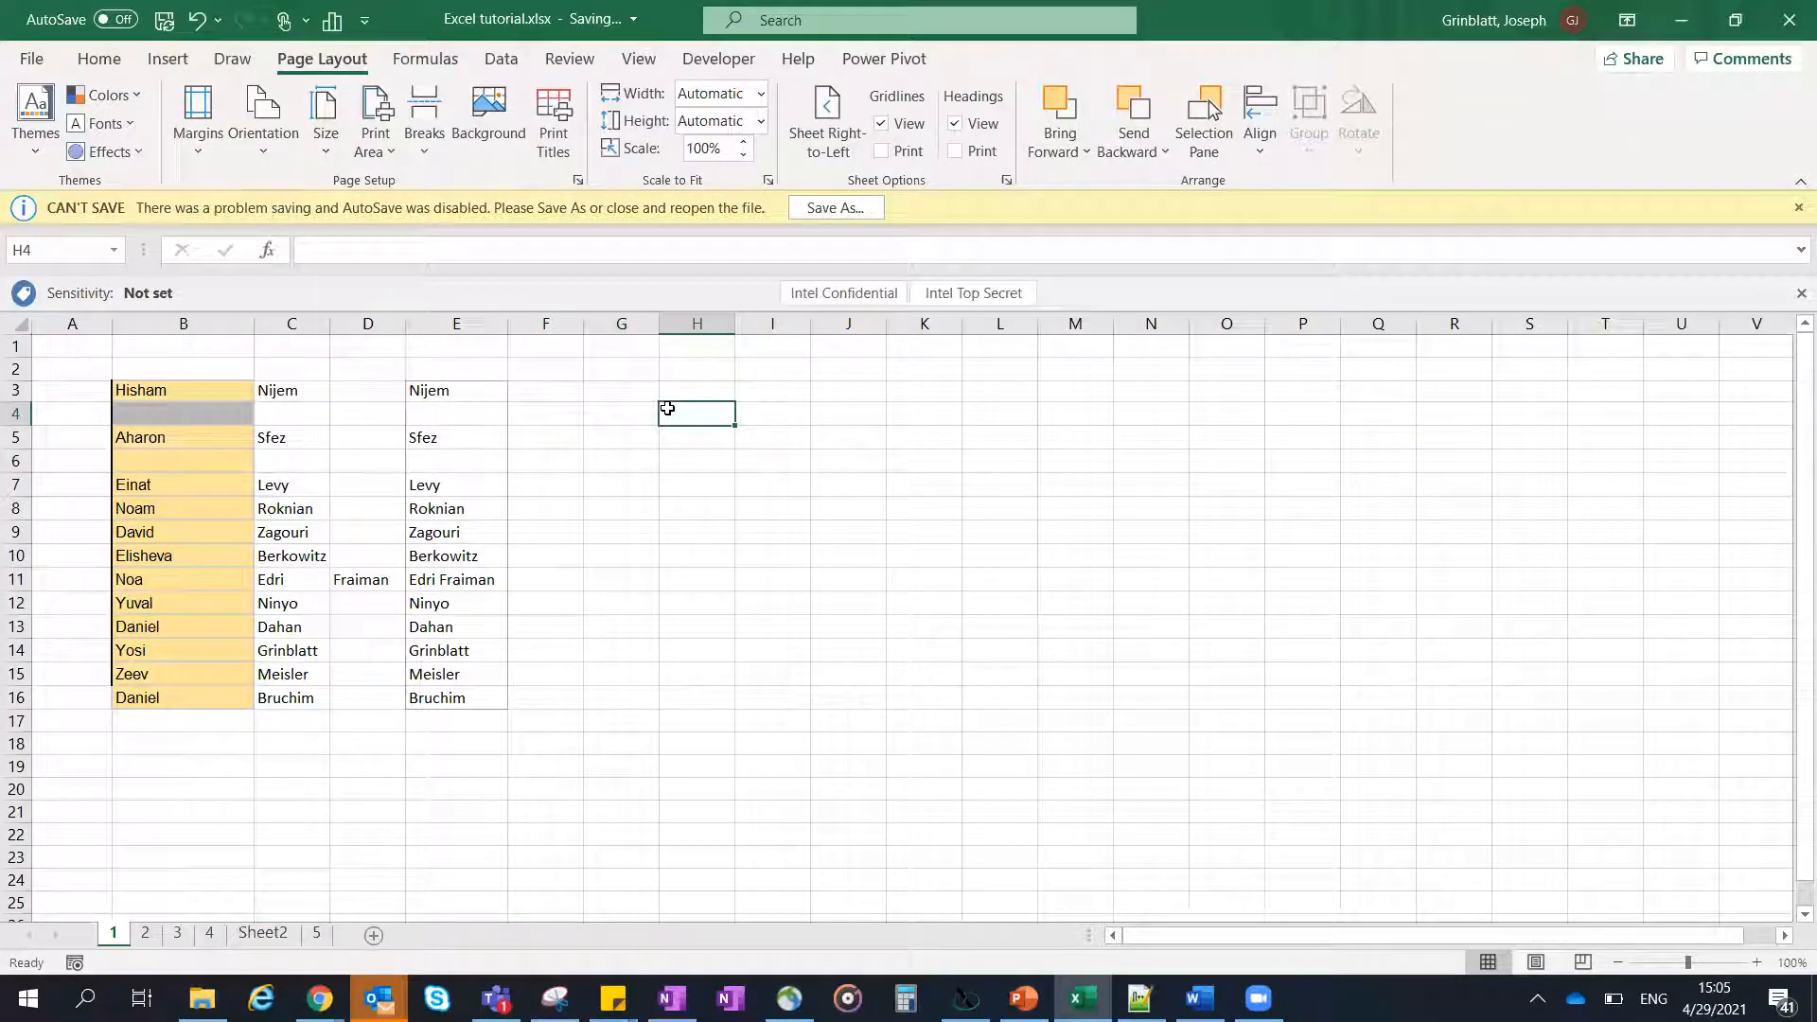
left_click(672, 393)
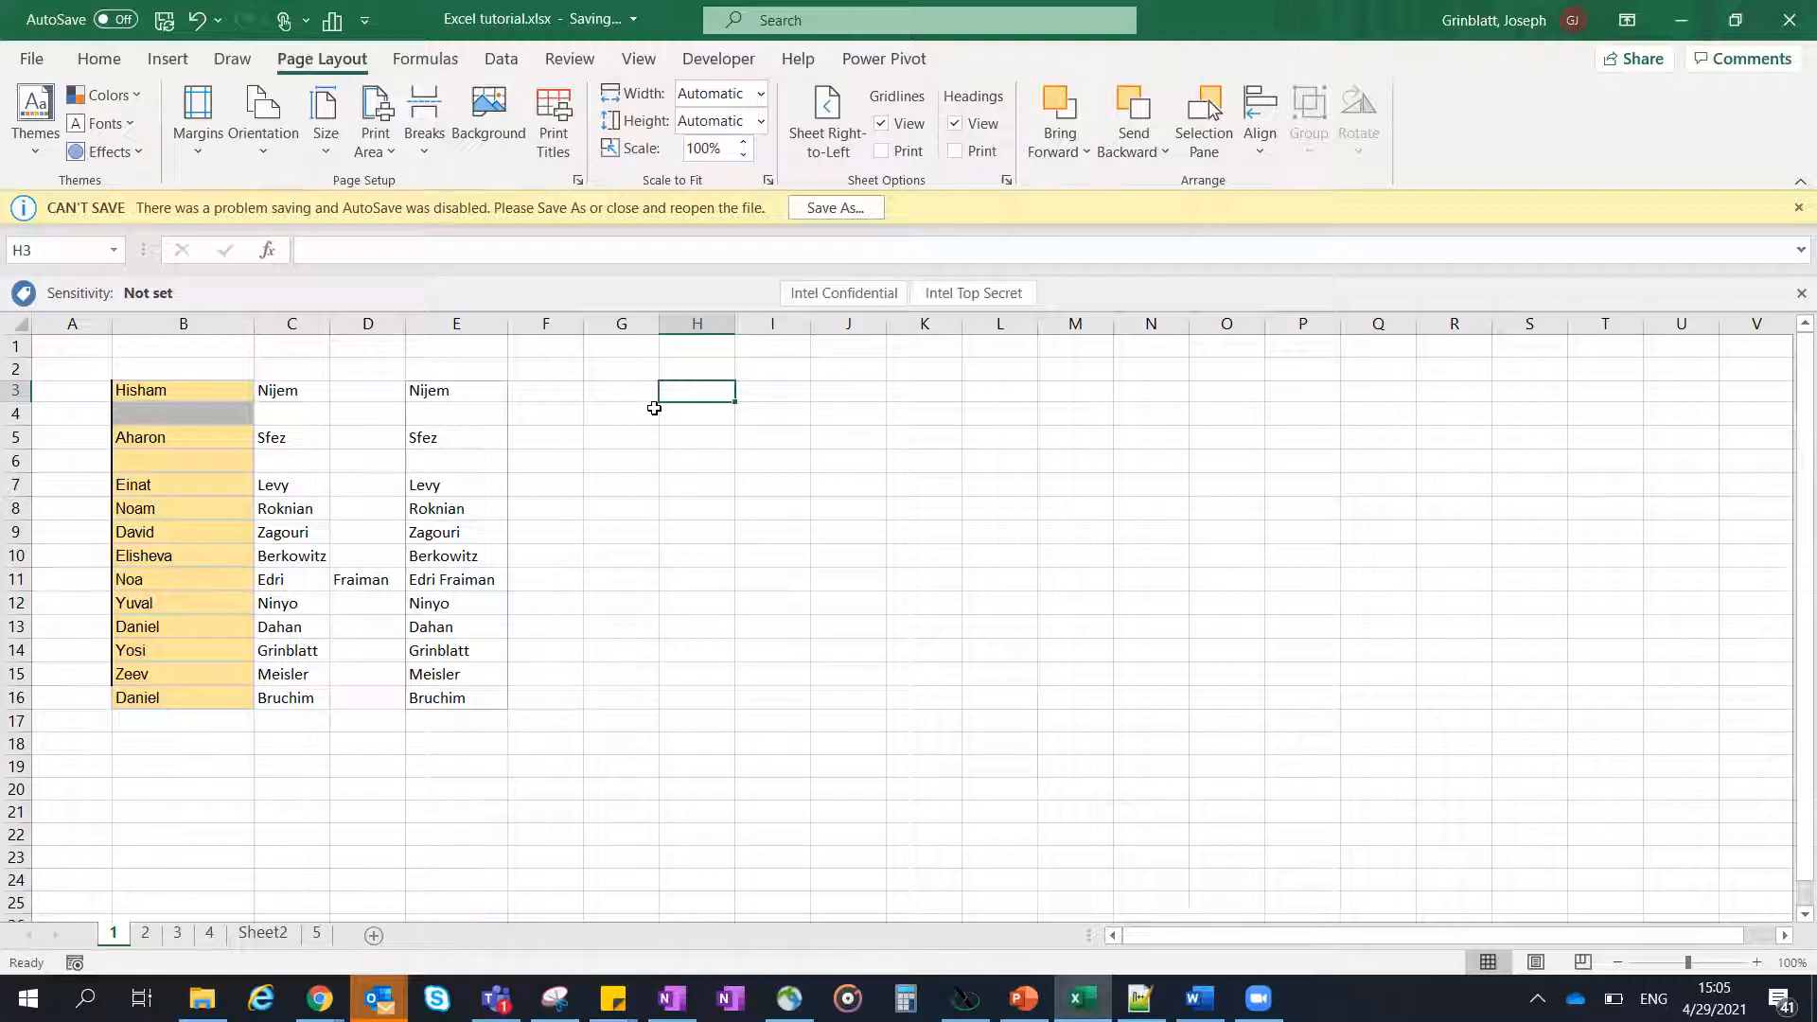
left_click(714, 66)
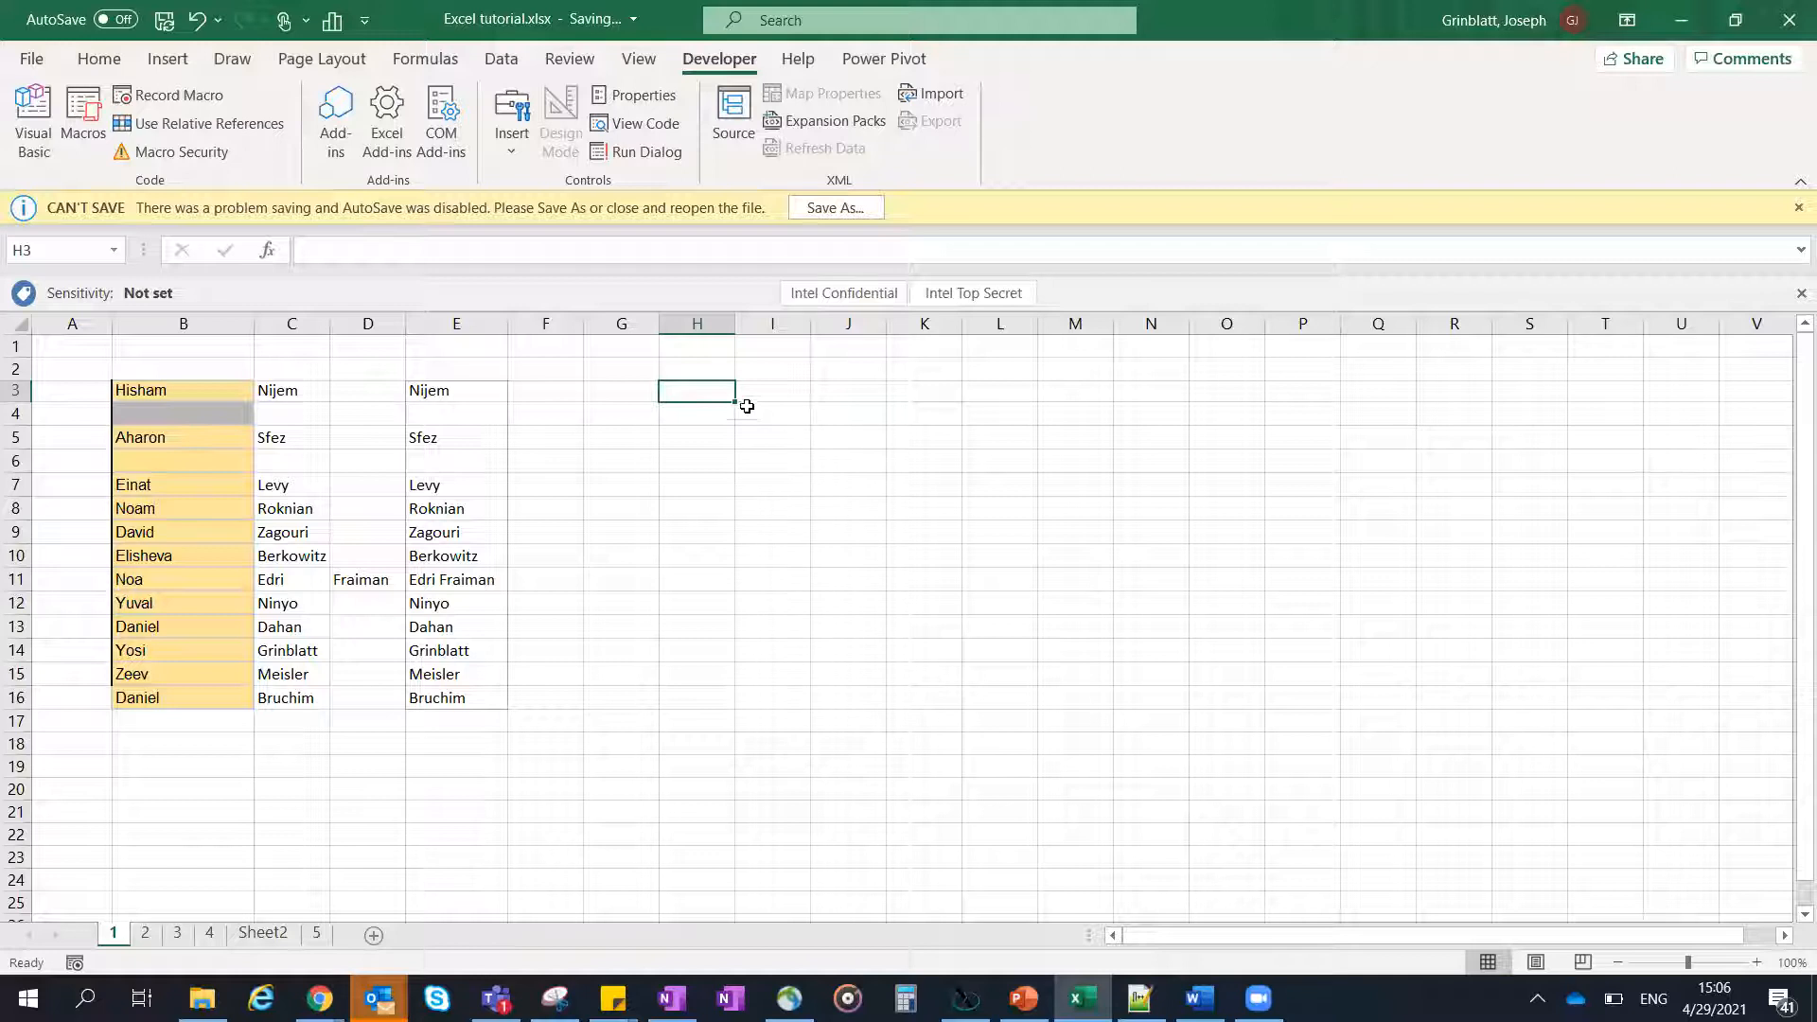
left_click(778, 390)
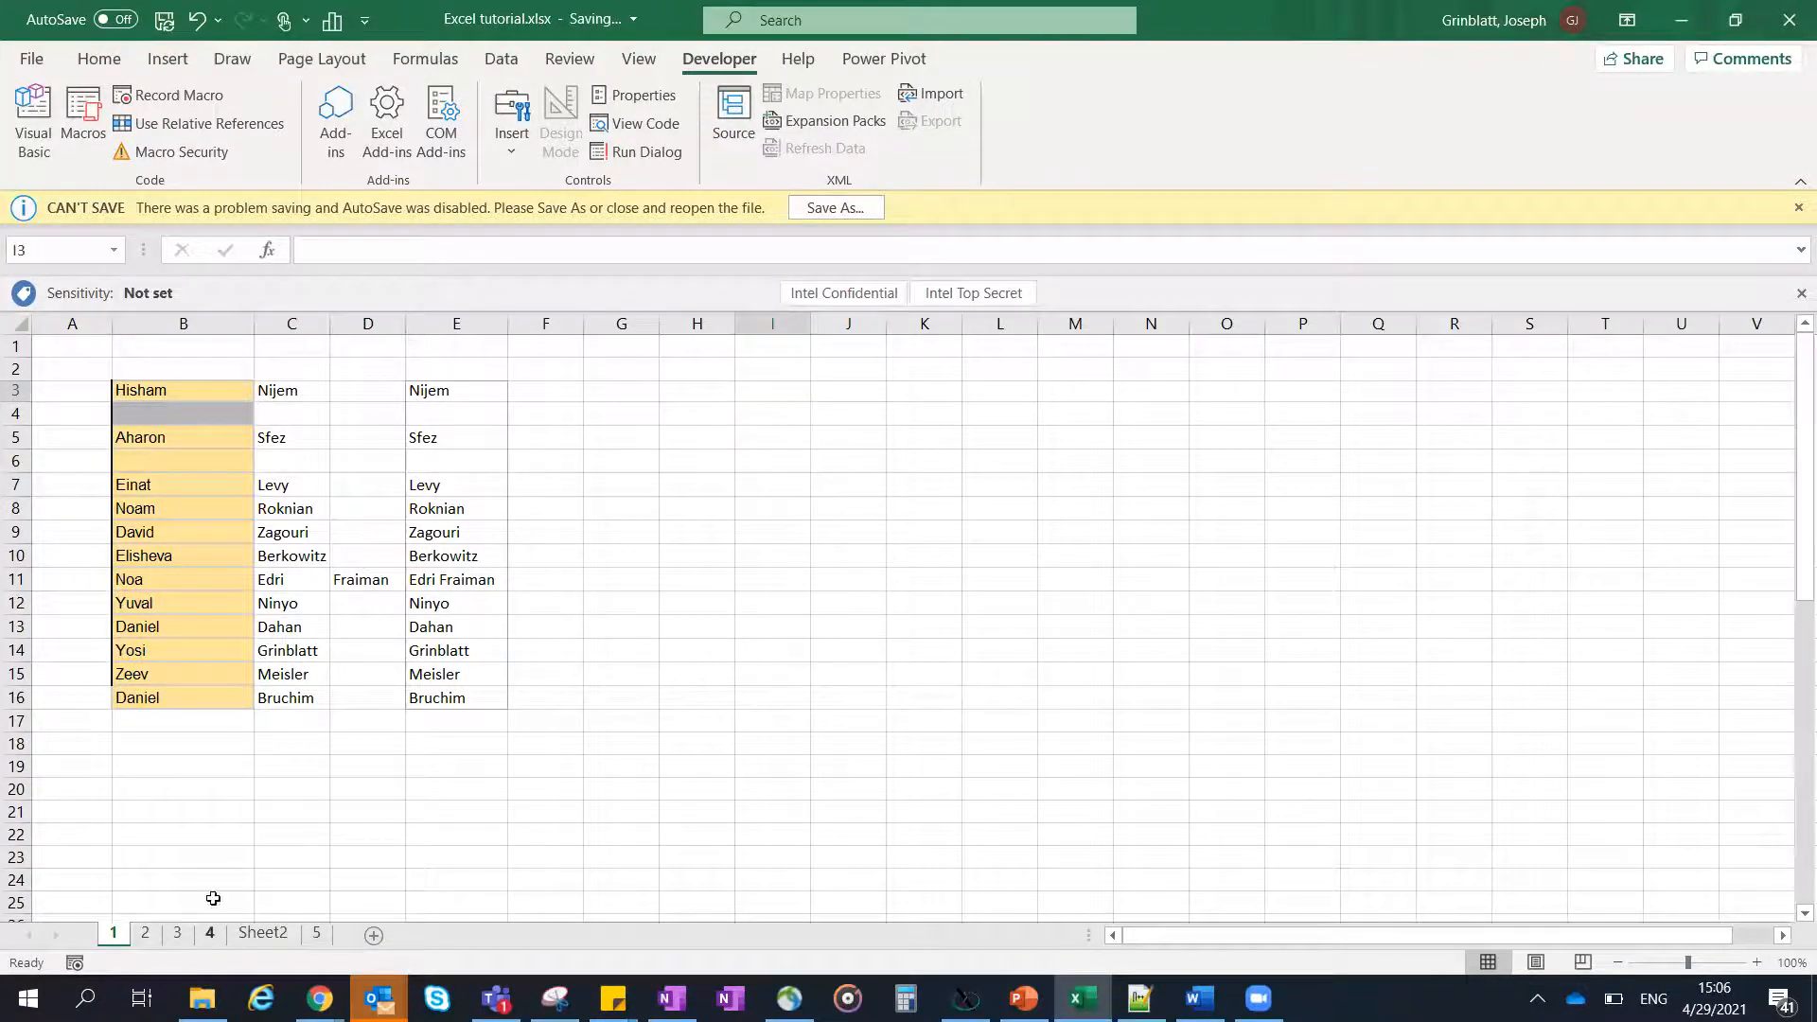
- Narrow the Name column on sheet 4 and select the column
left_click(209, 934)
left_click_drag(259, 323, 216, 320)
left_click(133, 324)
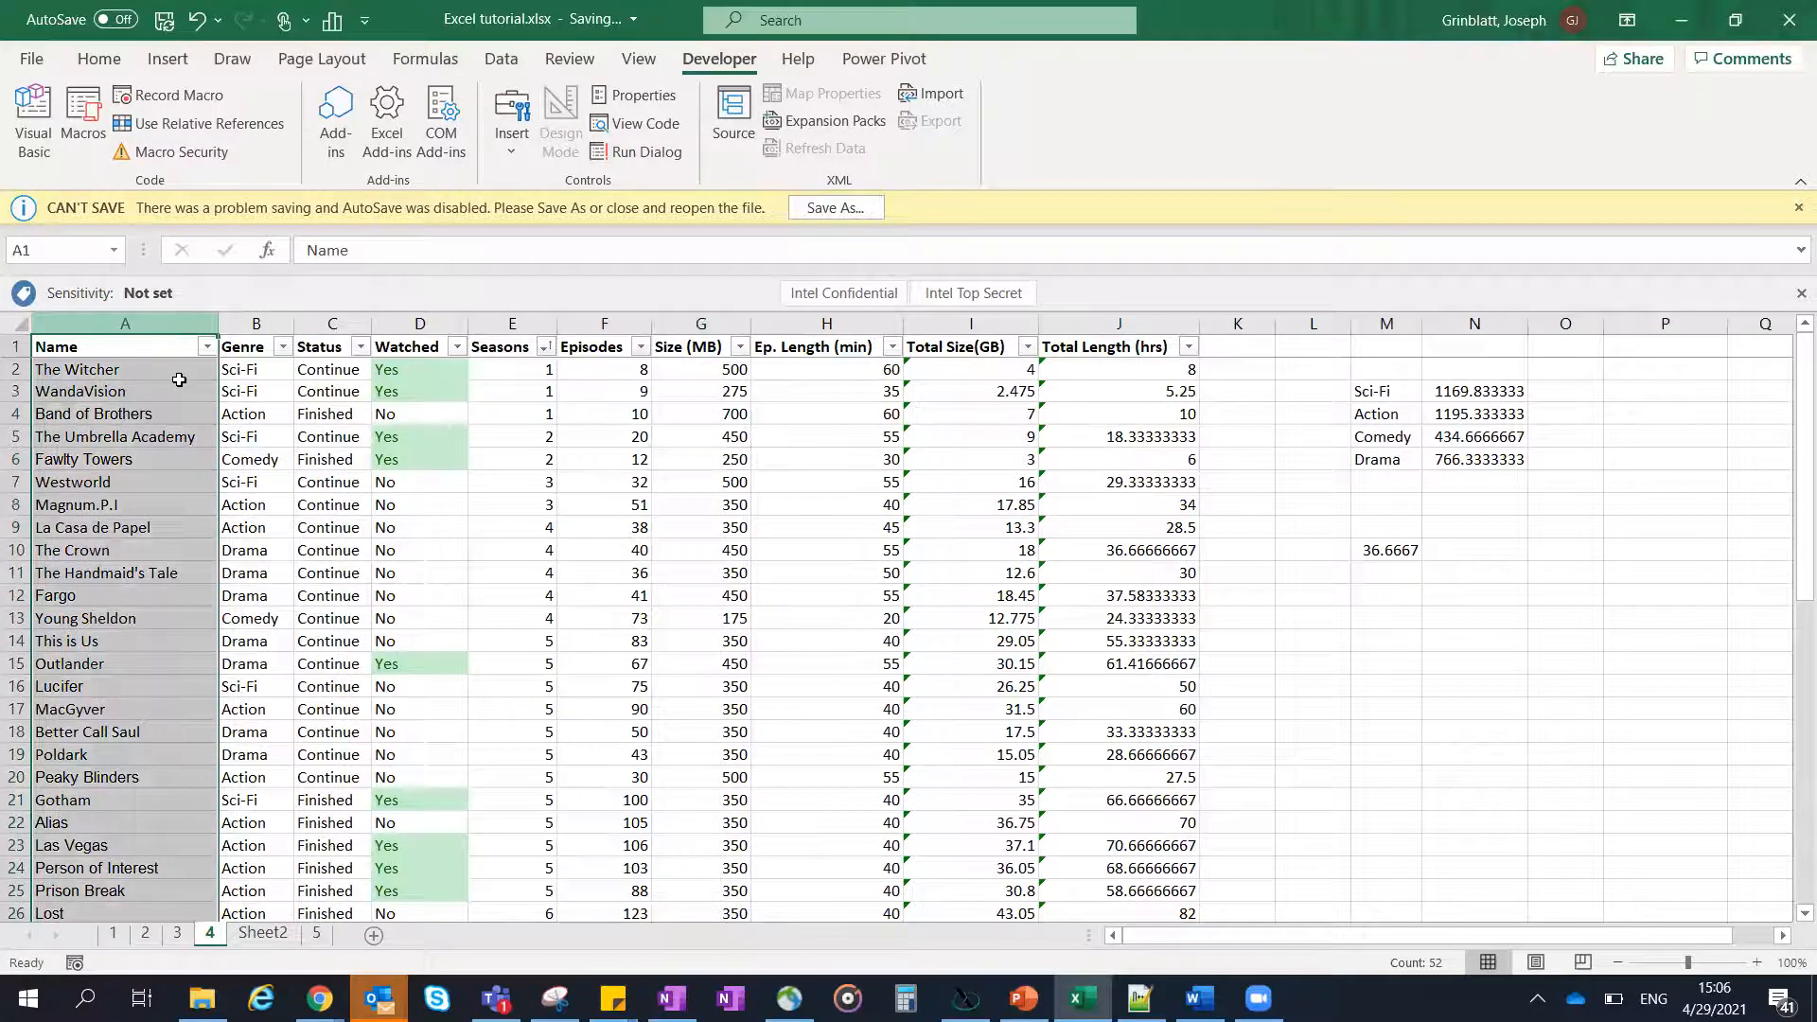
- Examine the full text of the cut-off title "How to Get Away with Murder" in cell A27 without changing it
scroll(154, 724, "down", 4)
left_click(146, 687)
left_click(144, 664)
left_click(532, 252)
triple_click(499, 250)
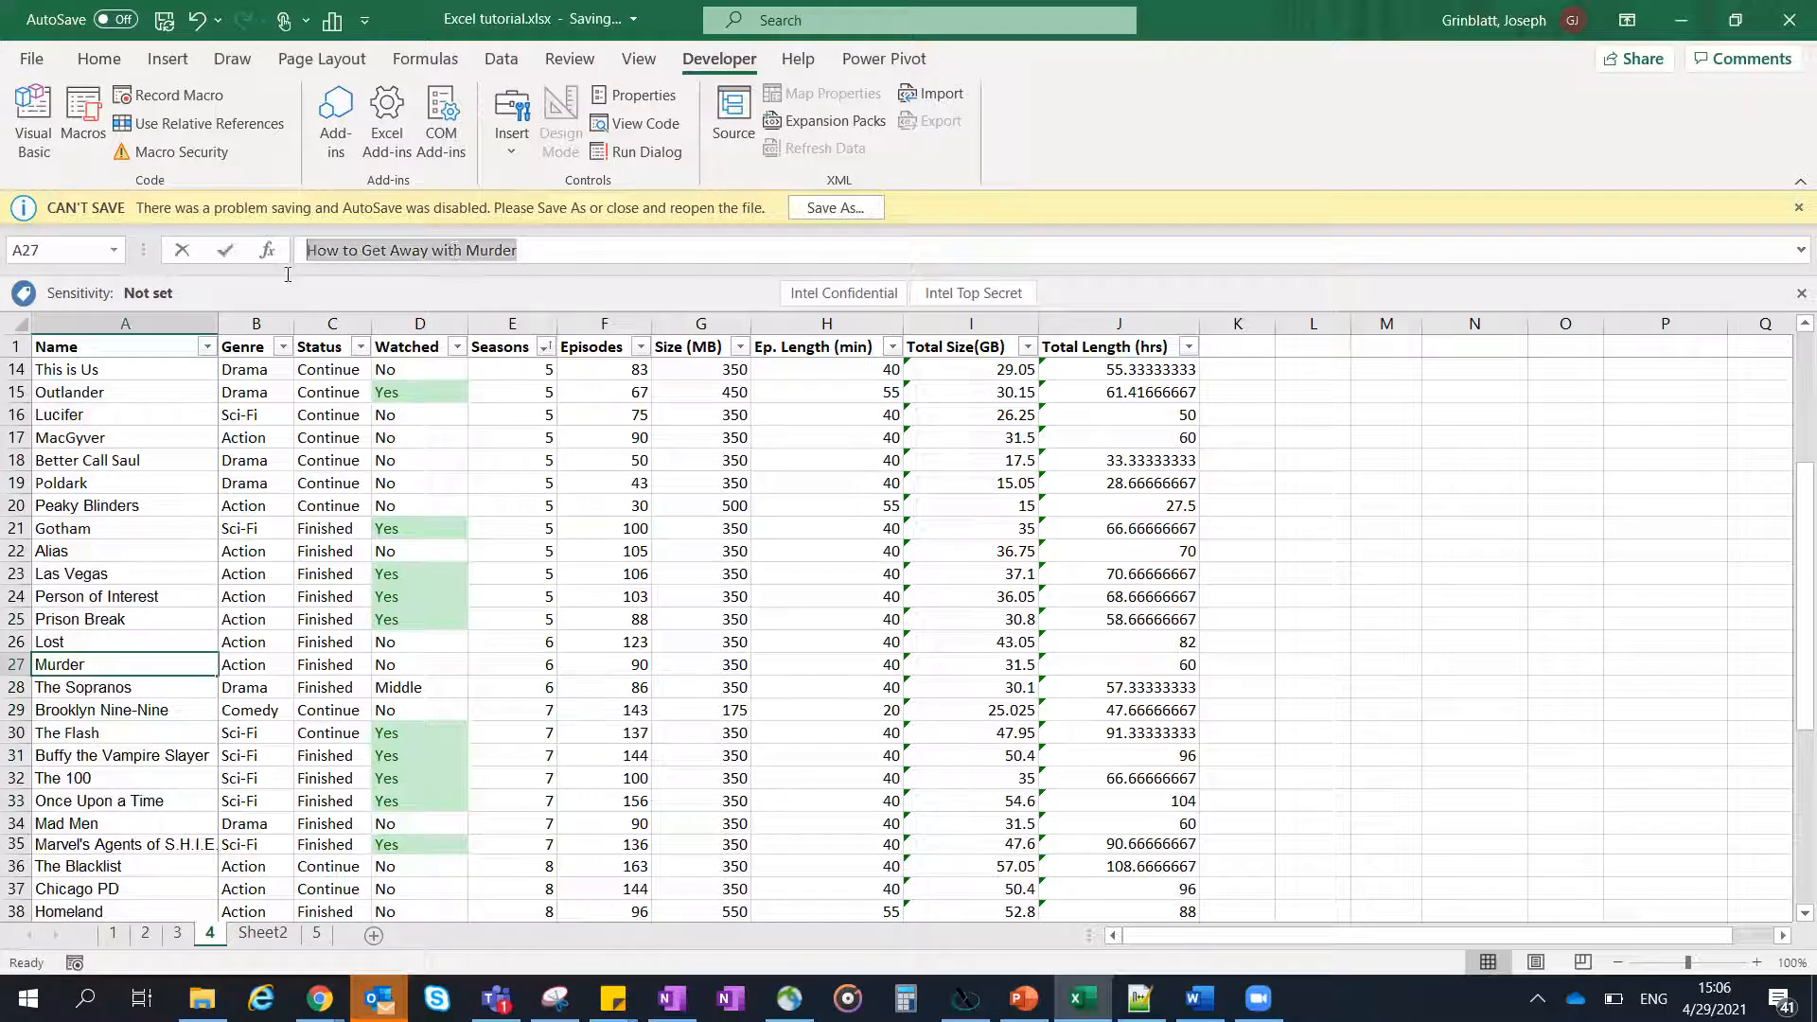
left_click(520, 250)
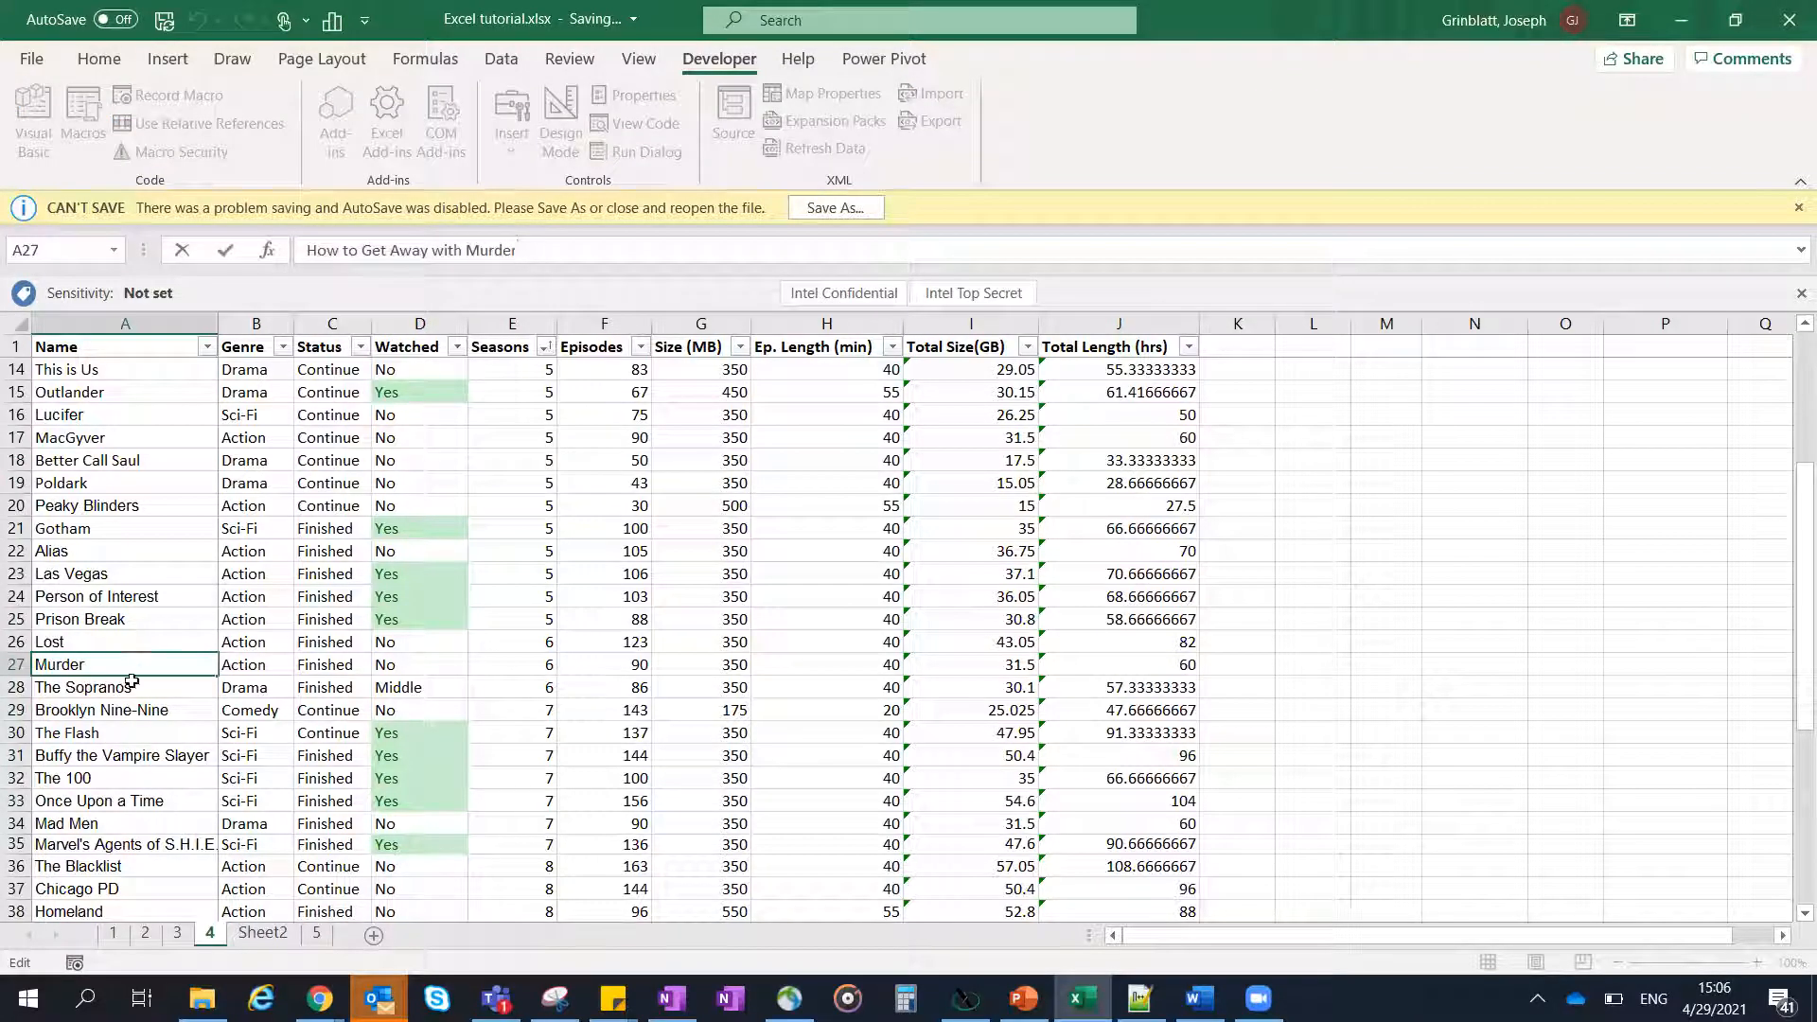
left_click(159, 625)
left_click(146, 665)
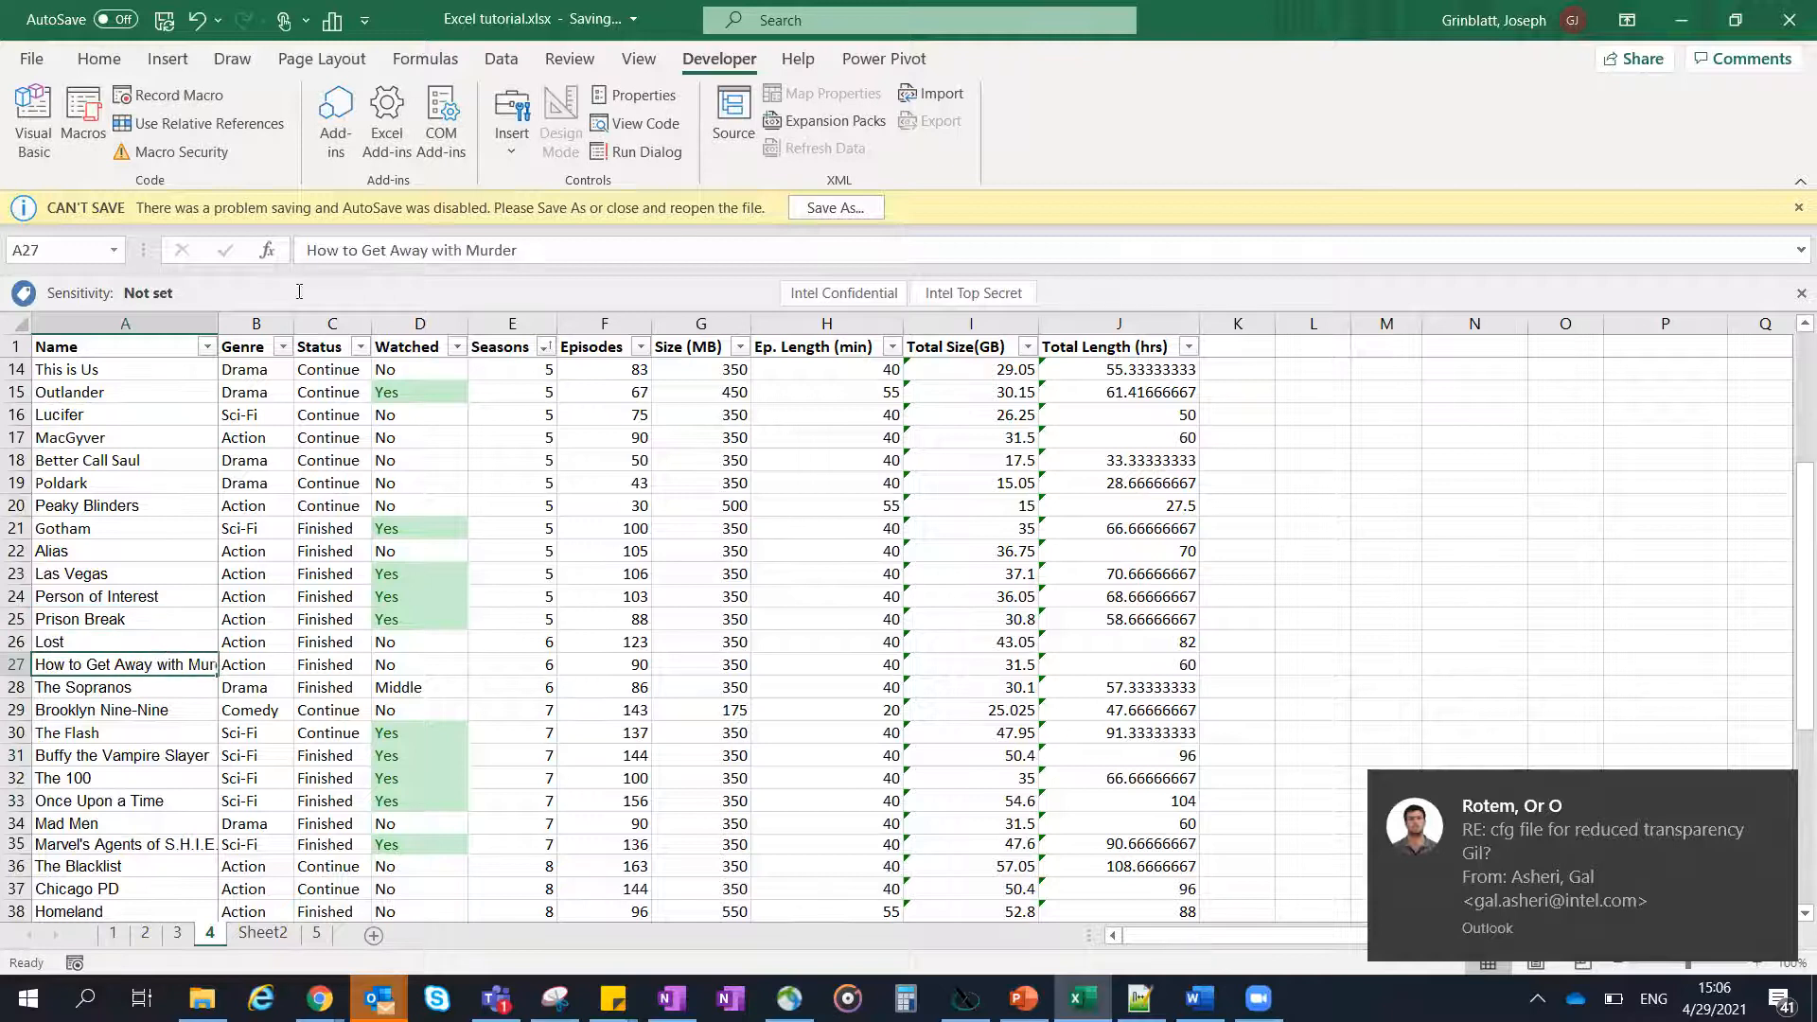
- Wrap the text of cell A27 within its column and undo the wrapping
left_click(100, 59)
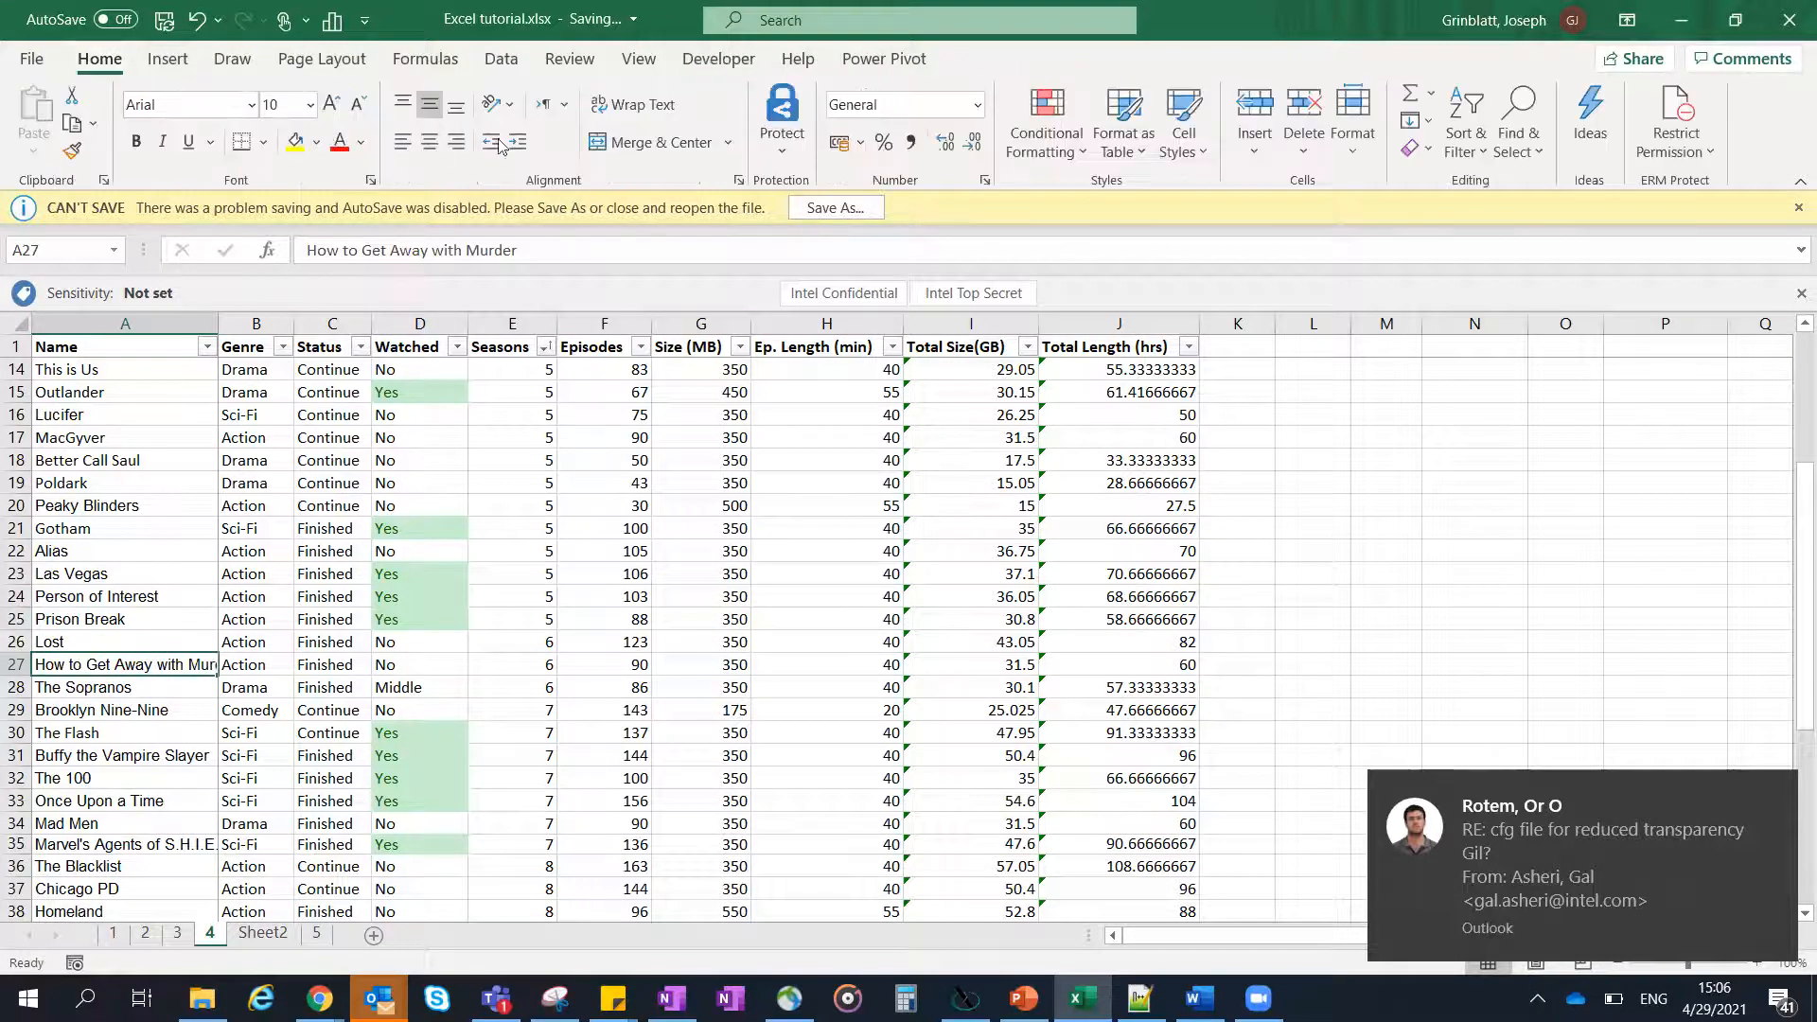
left_click(629, 109)
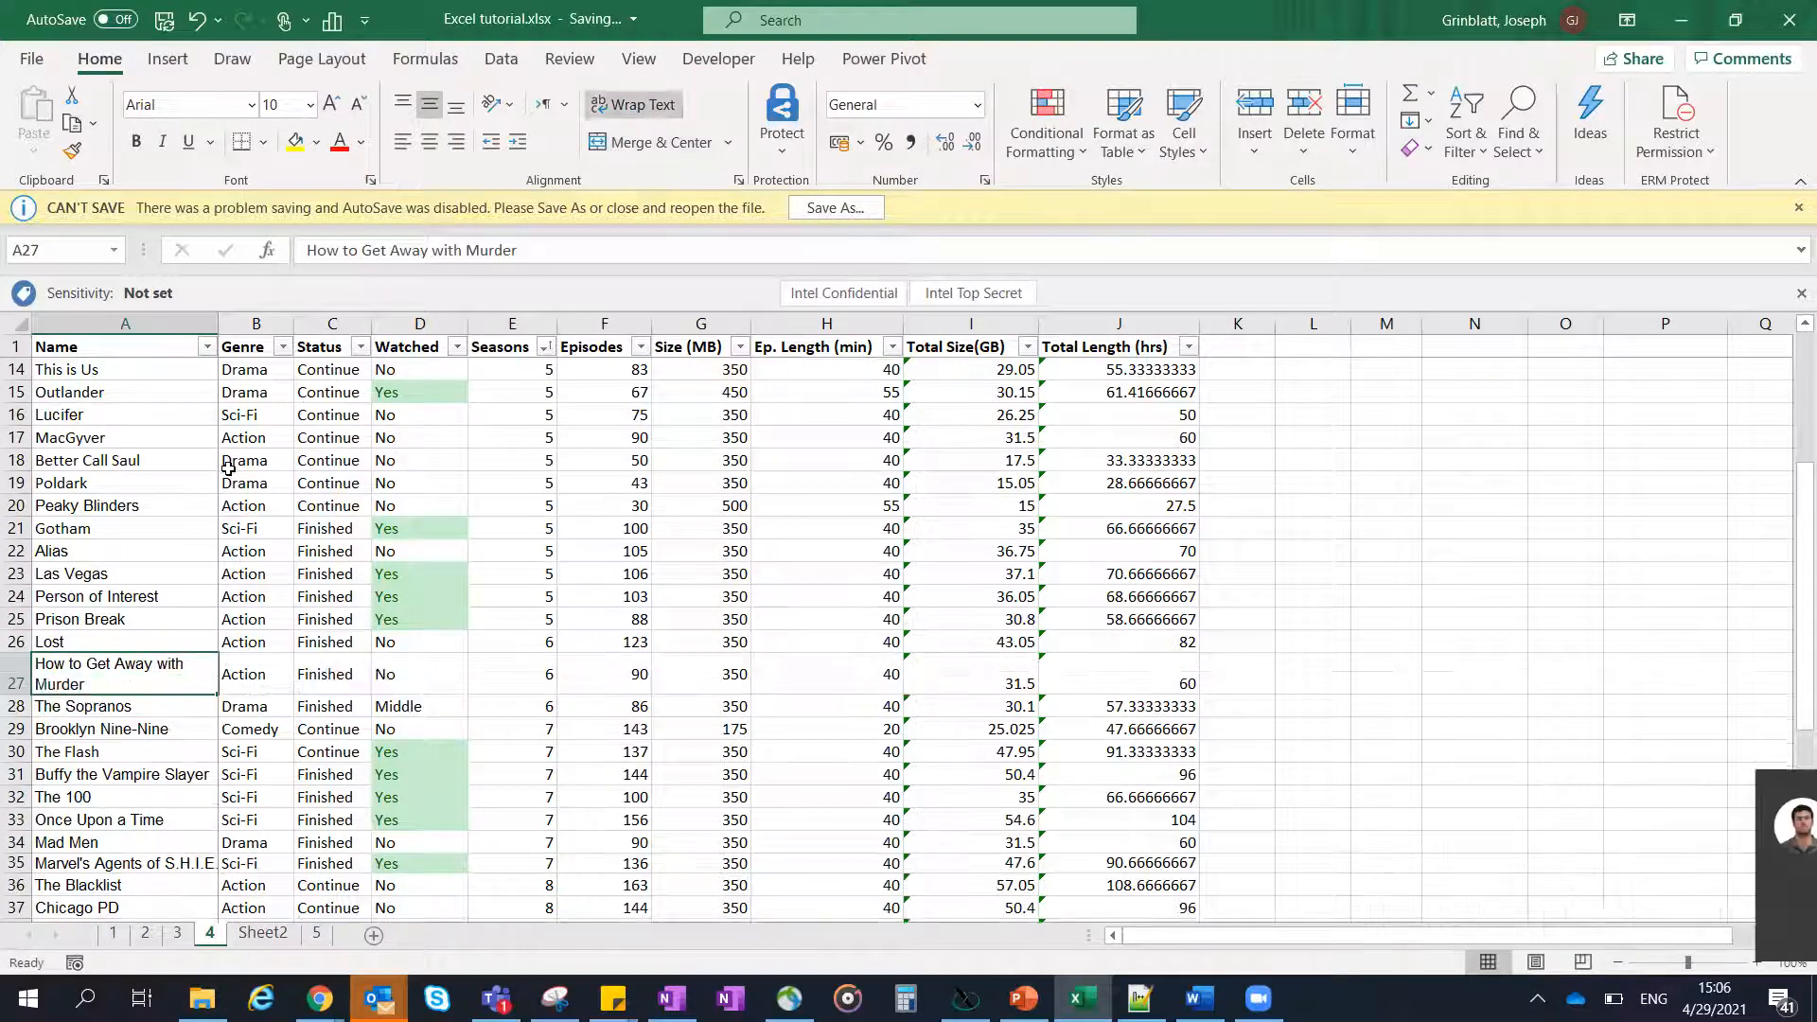
left_click(248, 462)
key("ctrl+z")
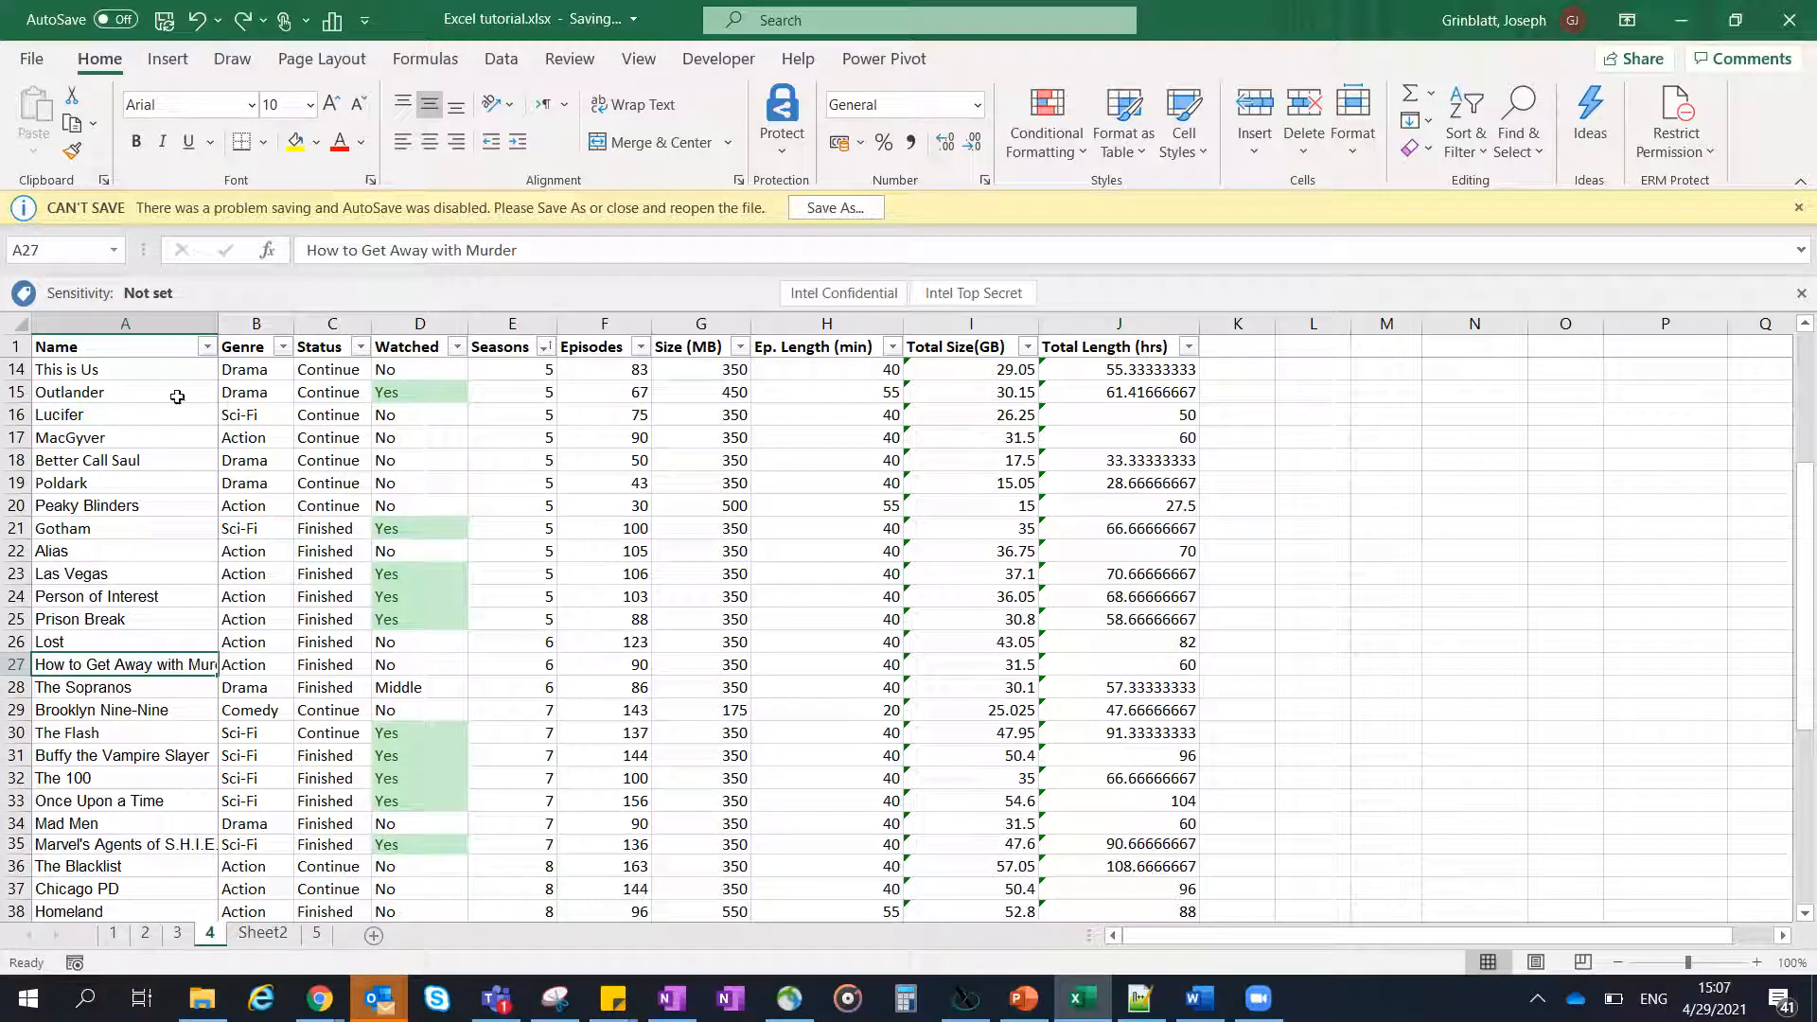
- Enter the sample text "jklj;kljj;lk klmko; , po" in cell L17 and replace it with "jkljlk"
left_click(219, 318)
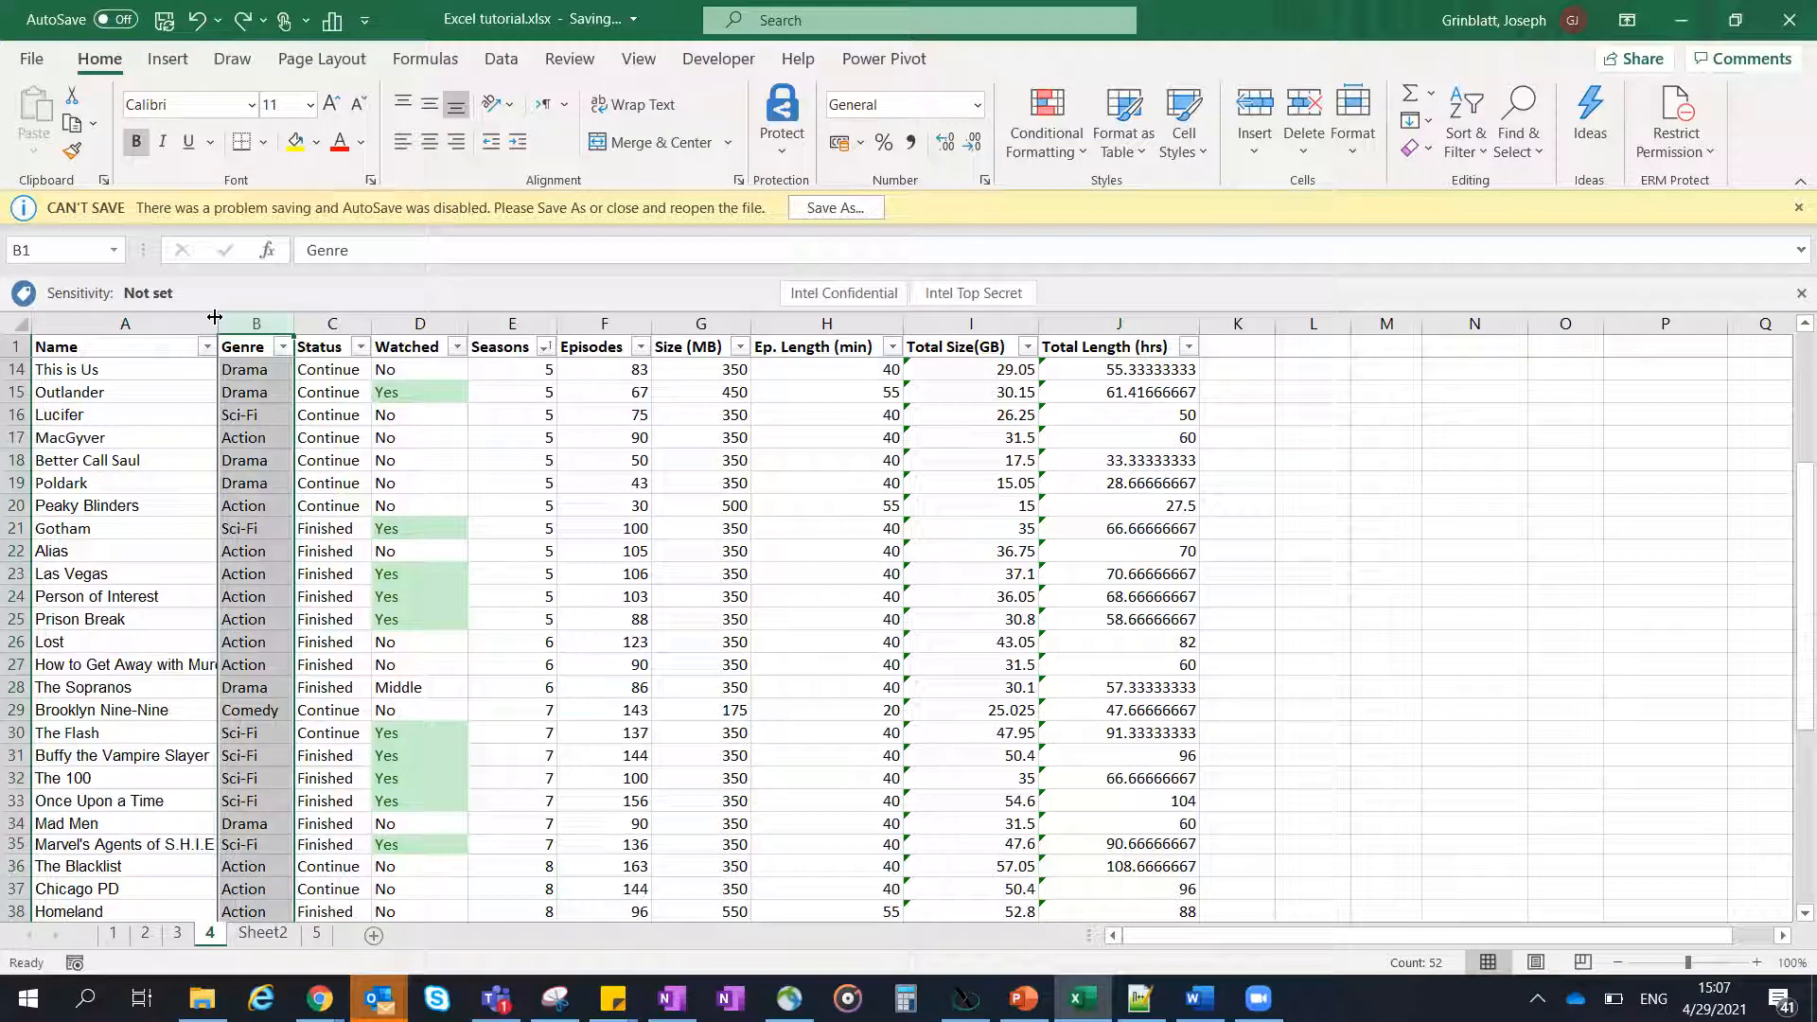
left_click(1306, 433)
type("jklj;kljj;")
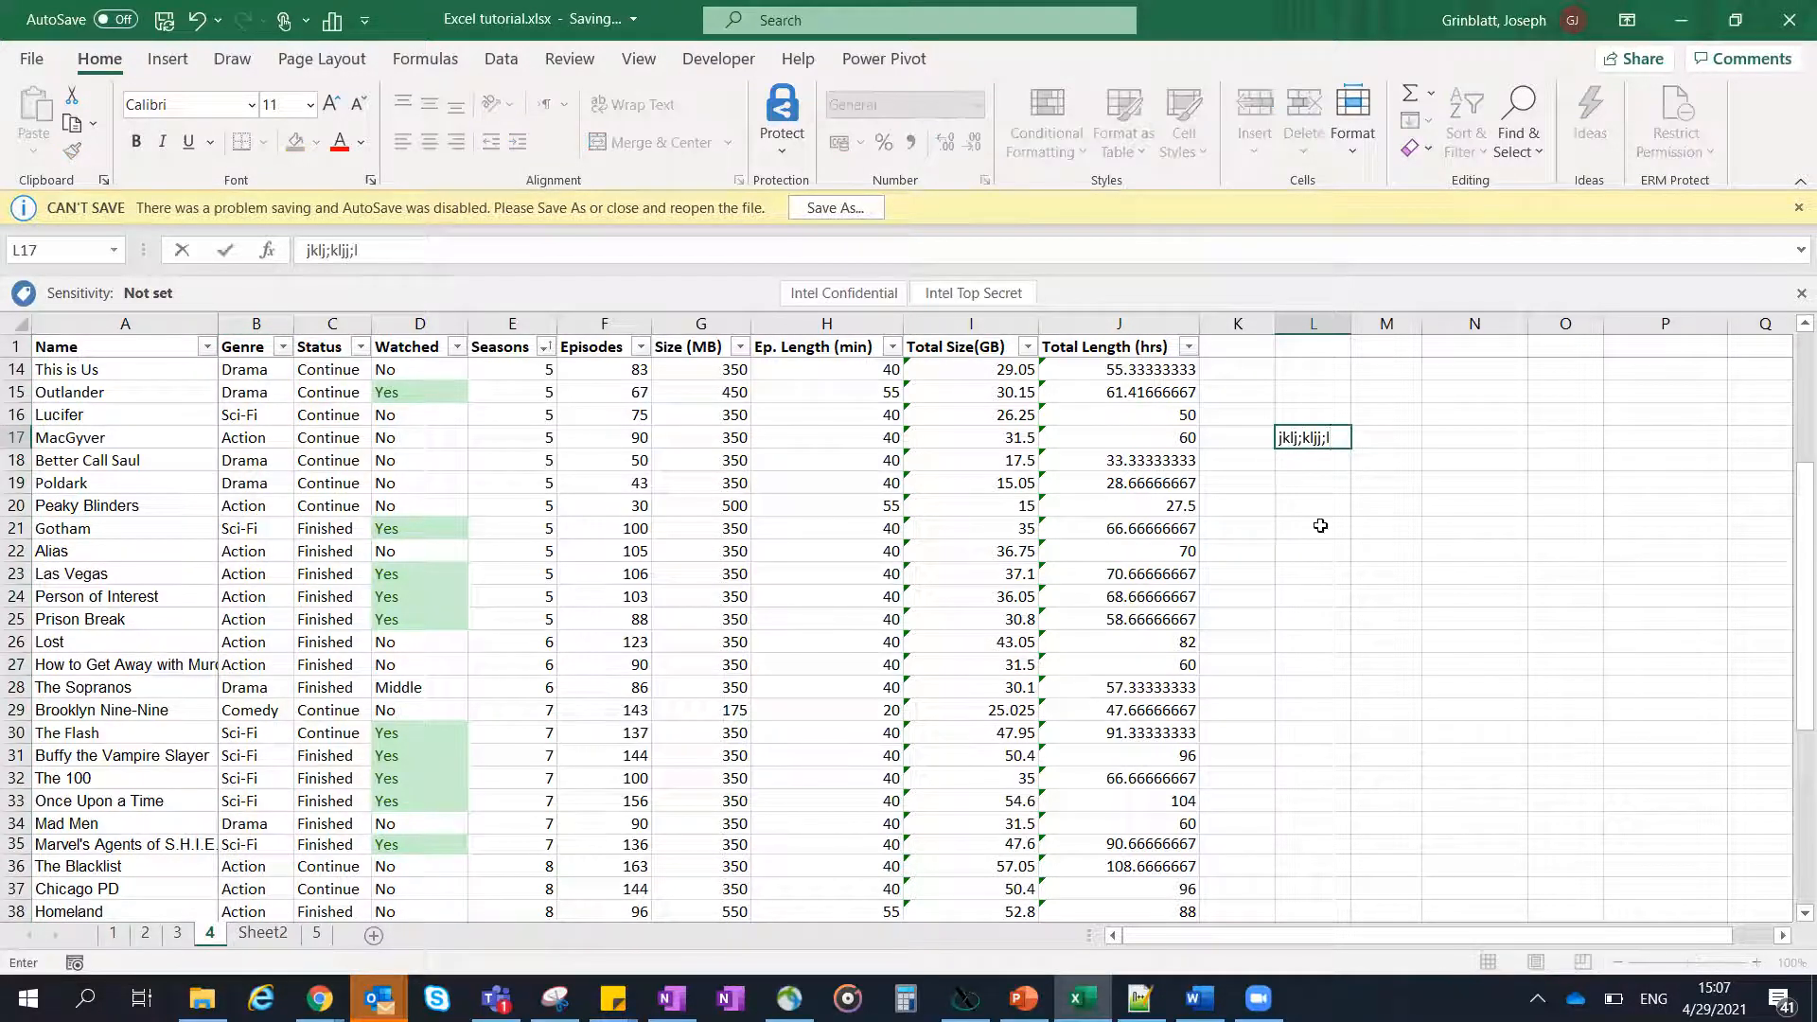
type("lk  klmko; , po")
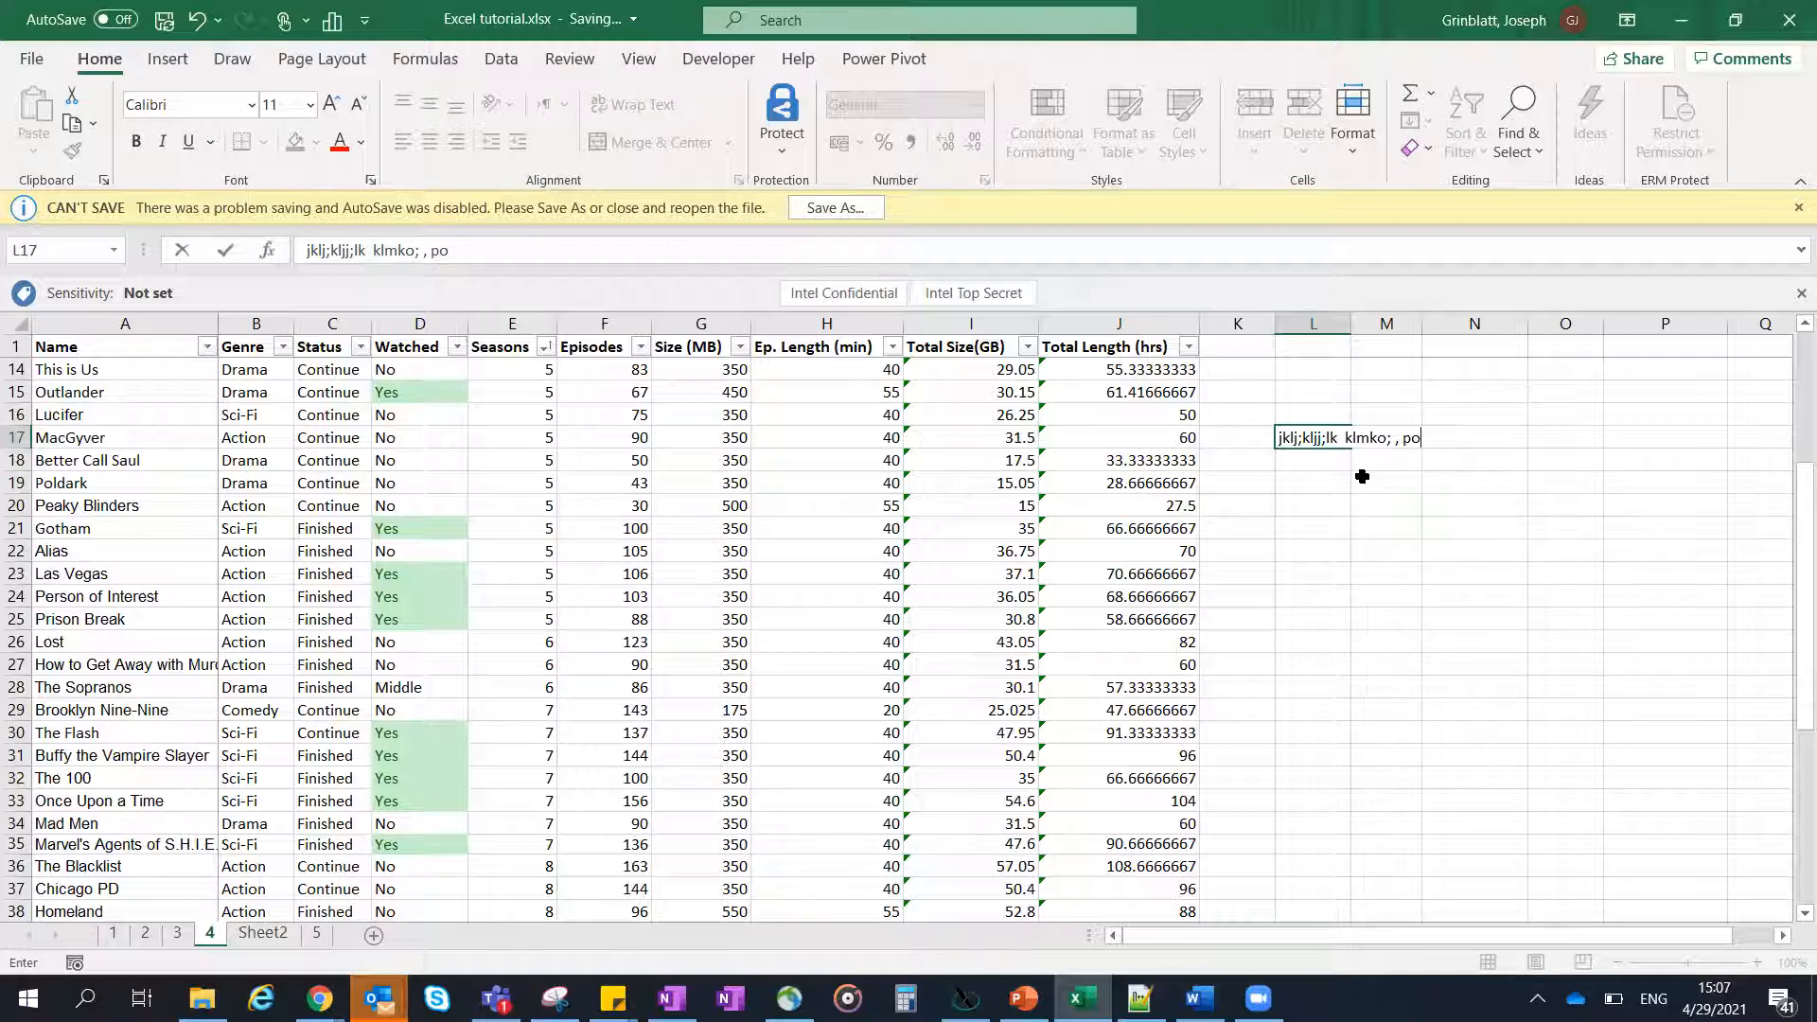
key("ctrl+Return")
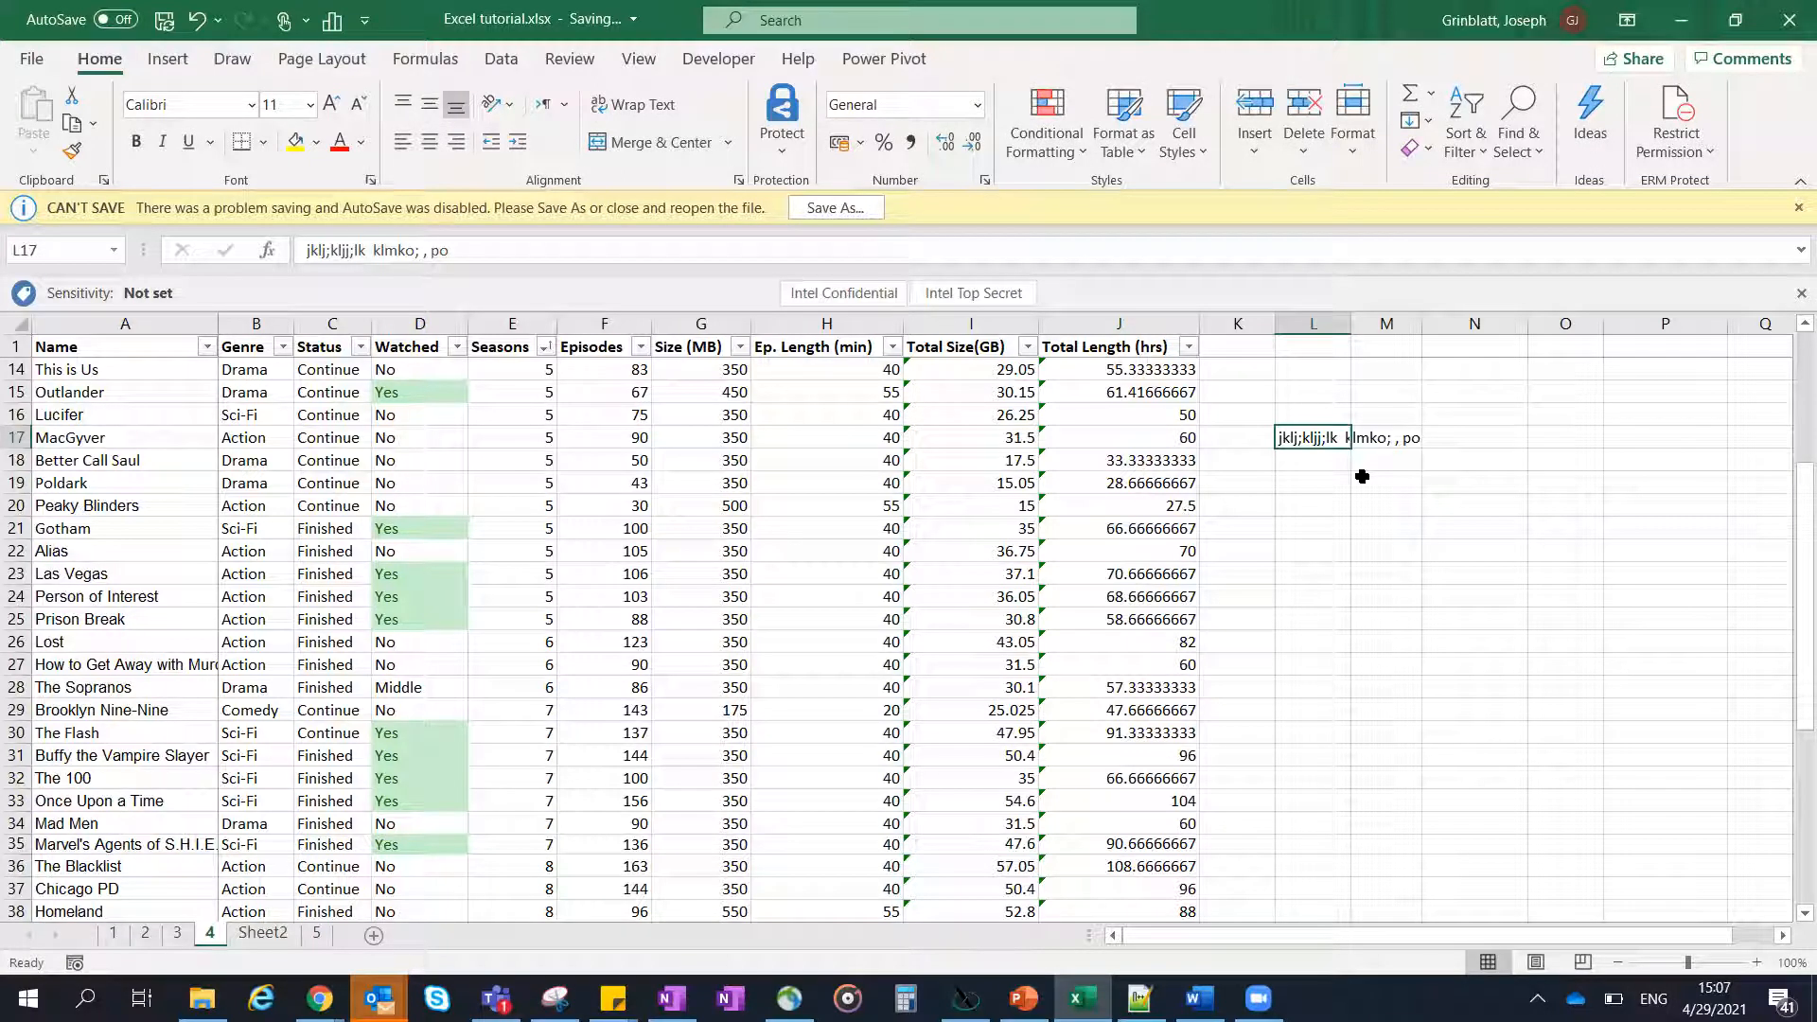
type("jkljlk")
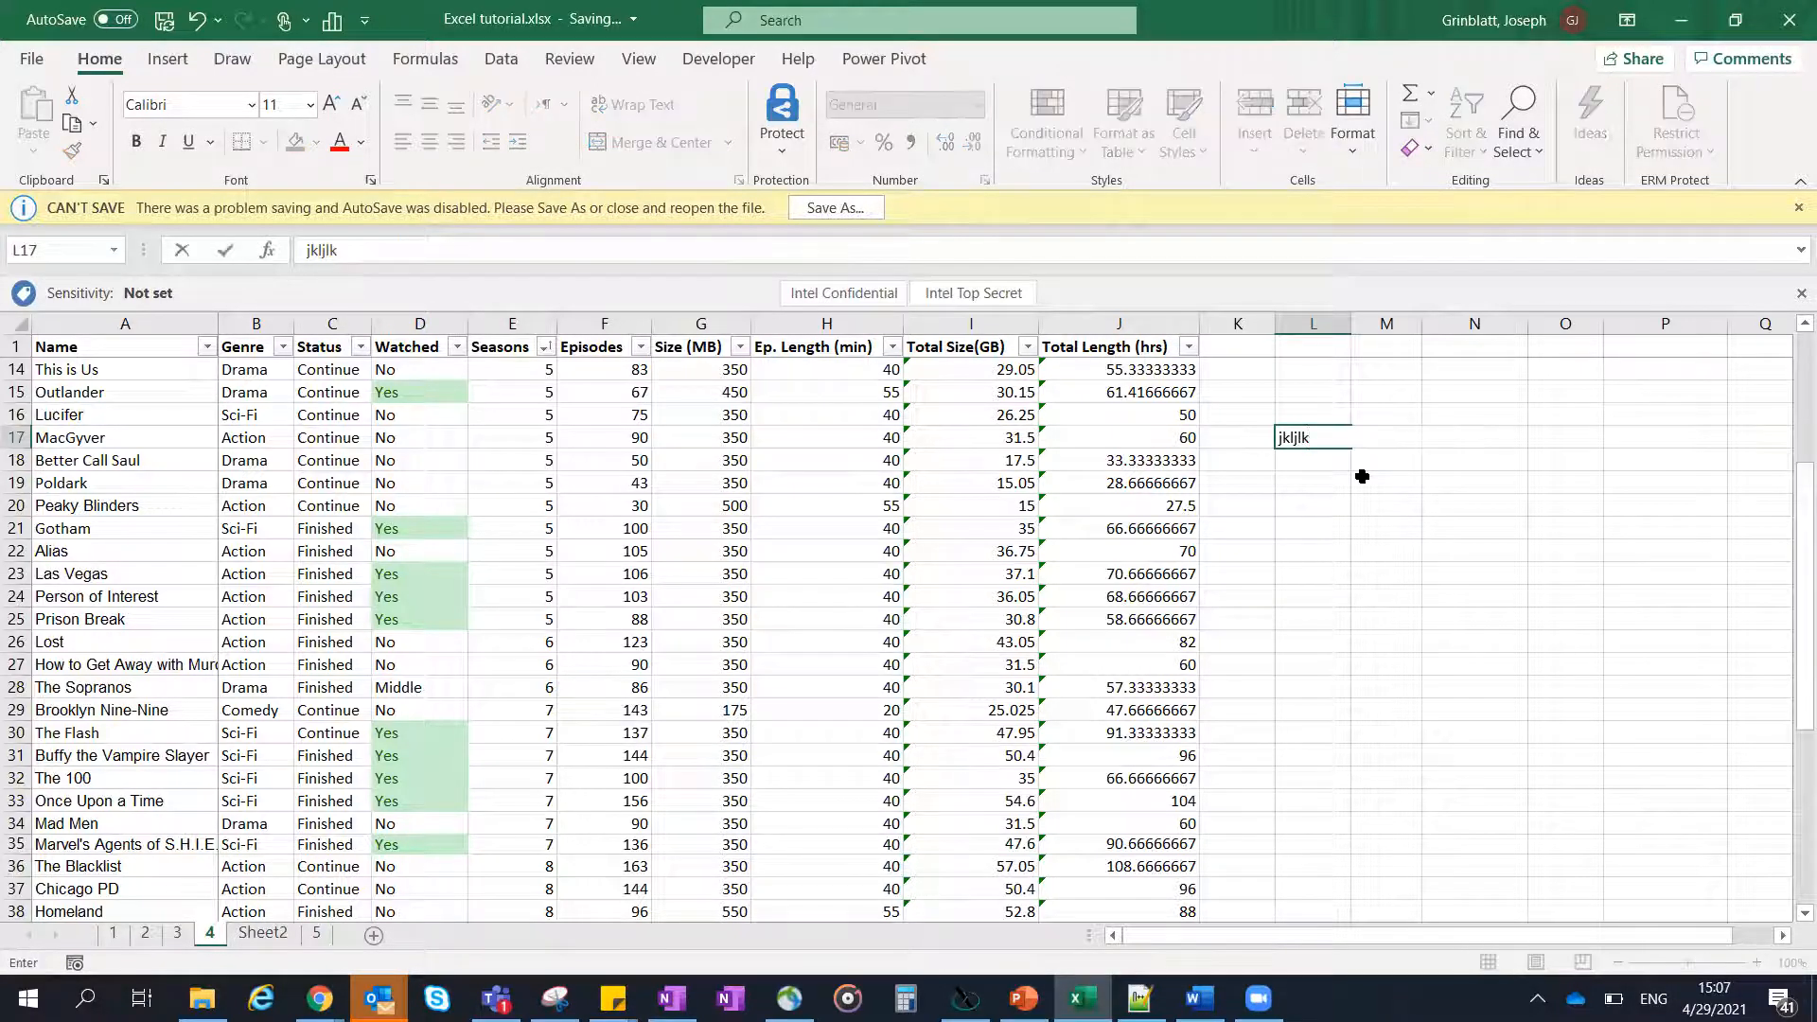
key("ctrl+Return")
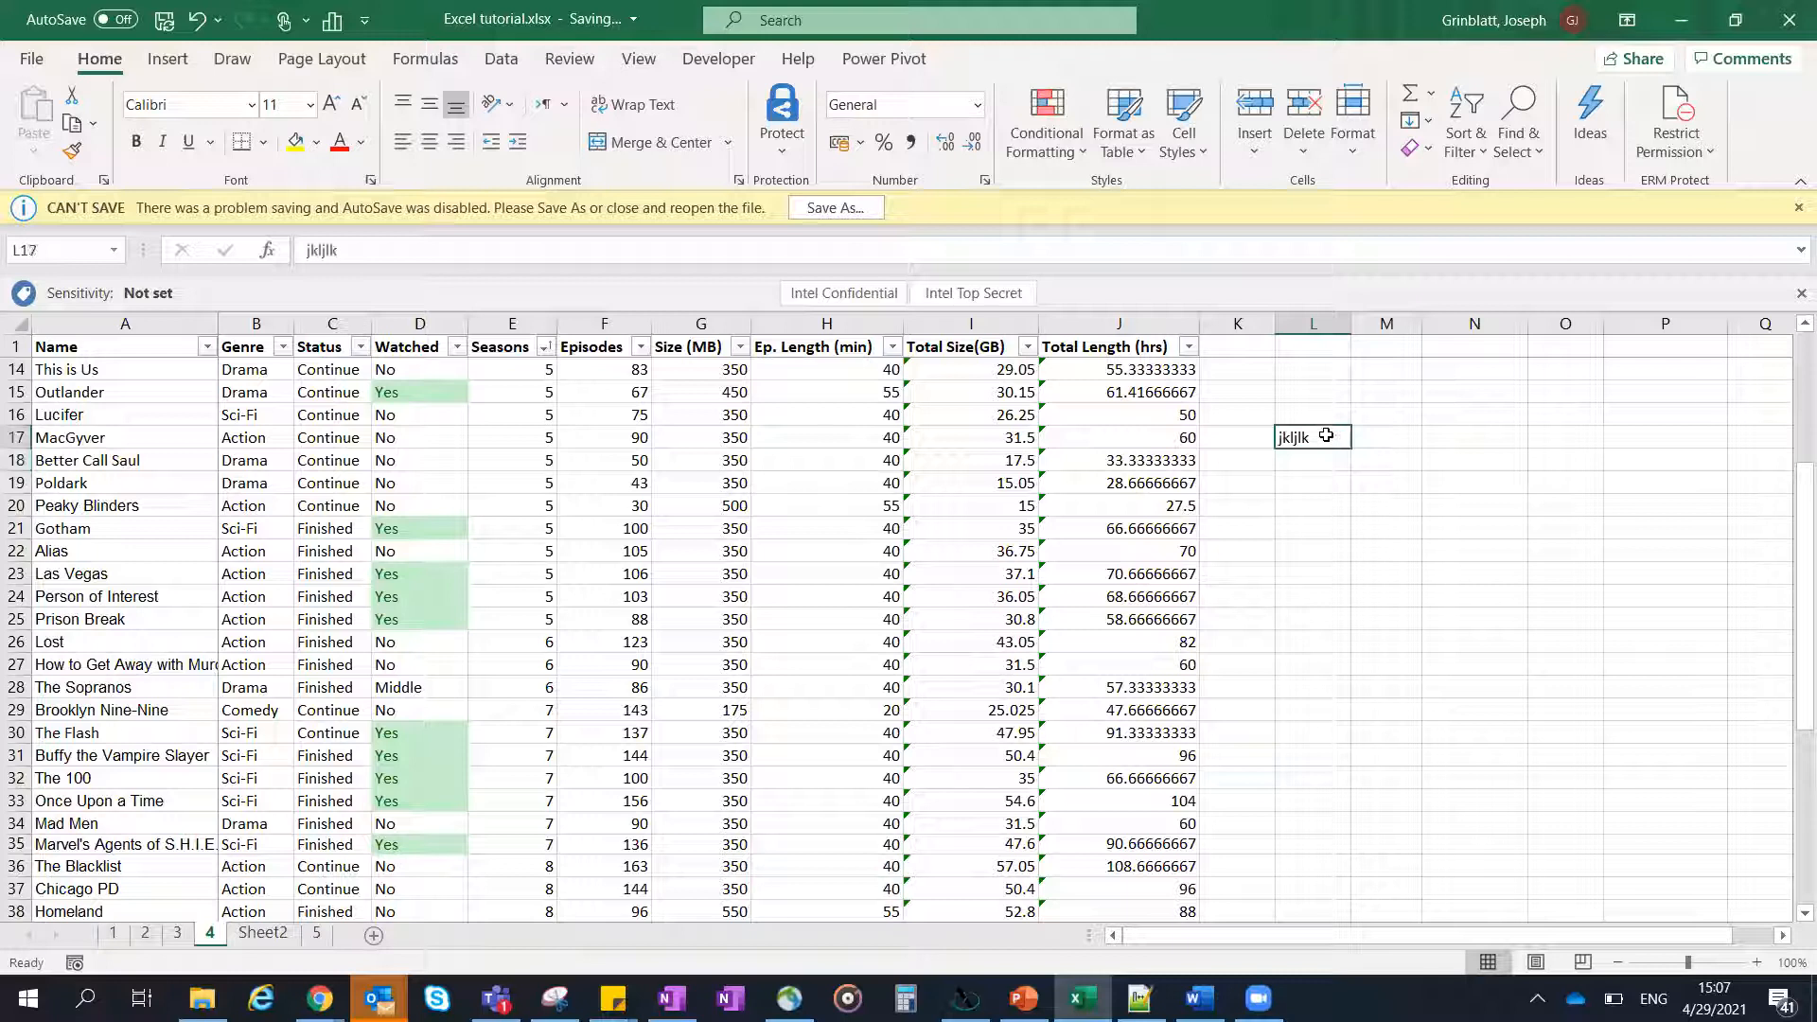
double_click(1325, 436)
key("shift+Return")
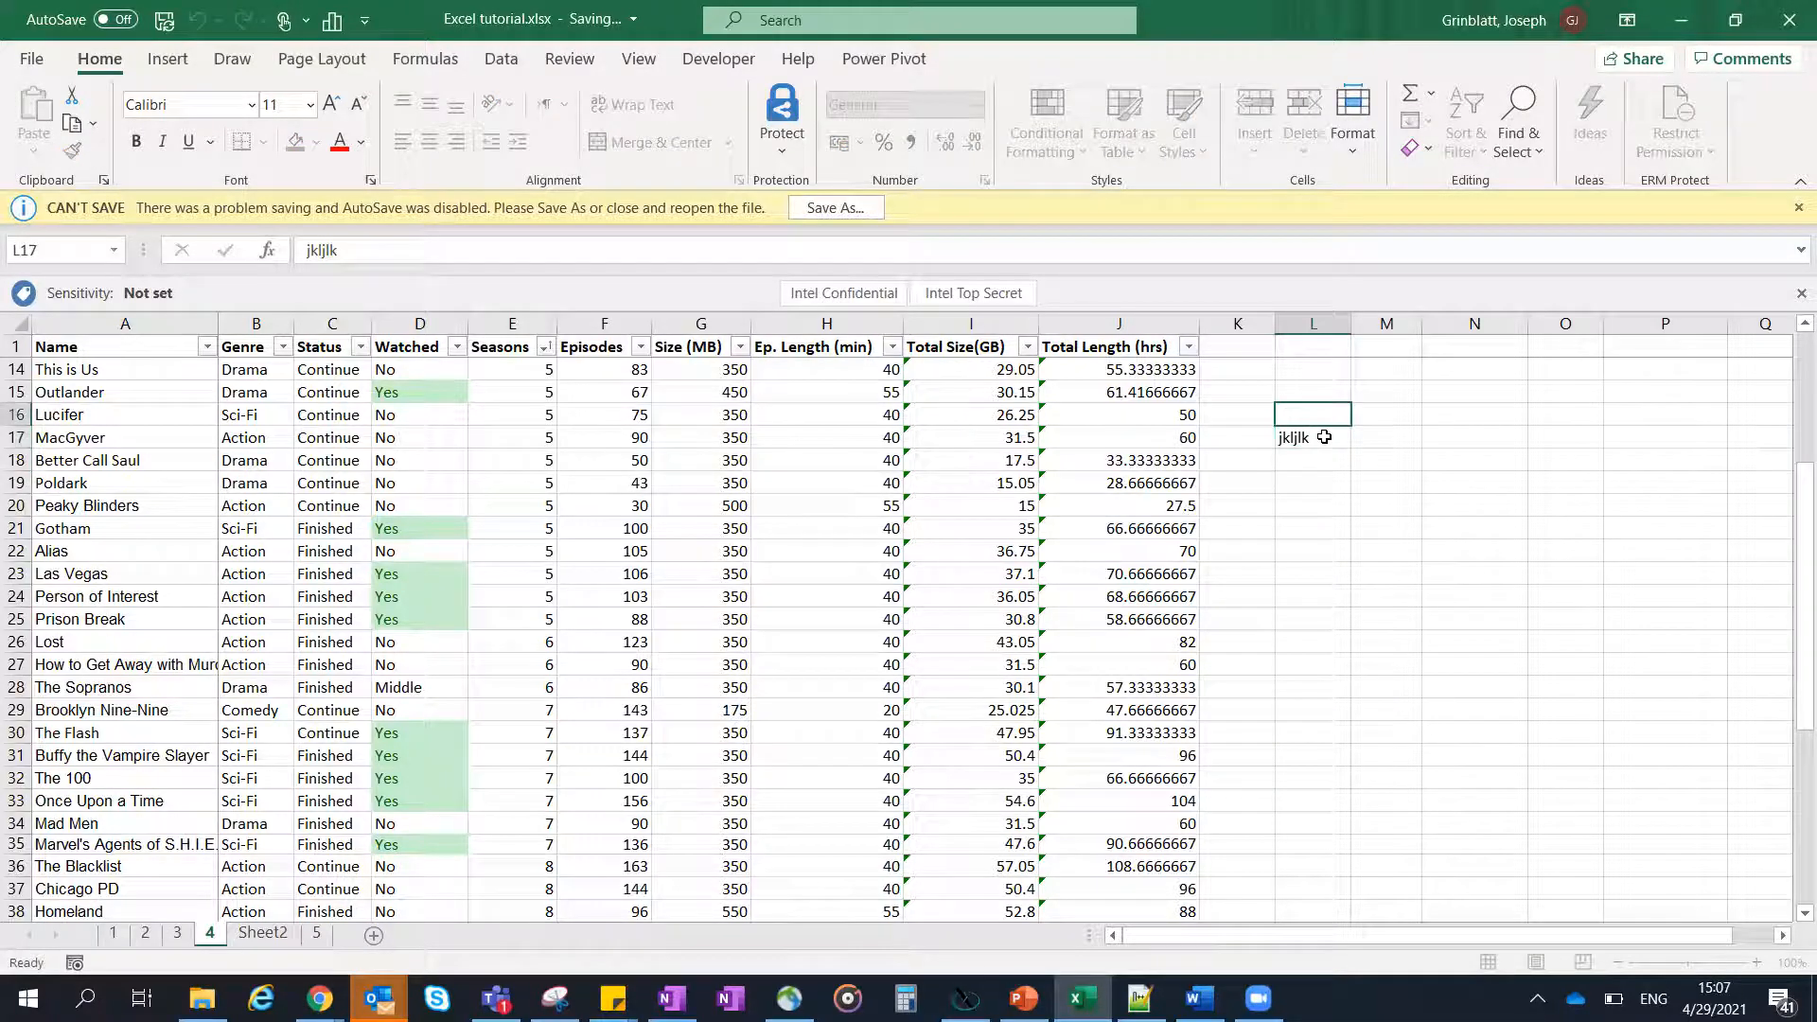
left_click(1324, 437)
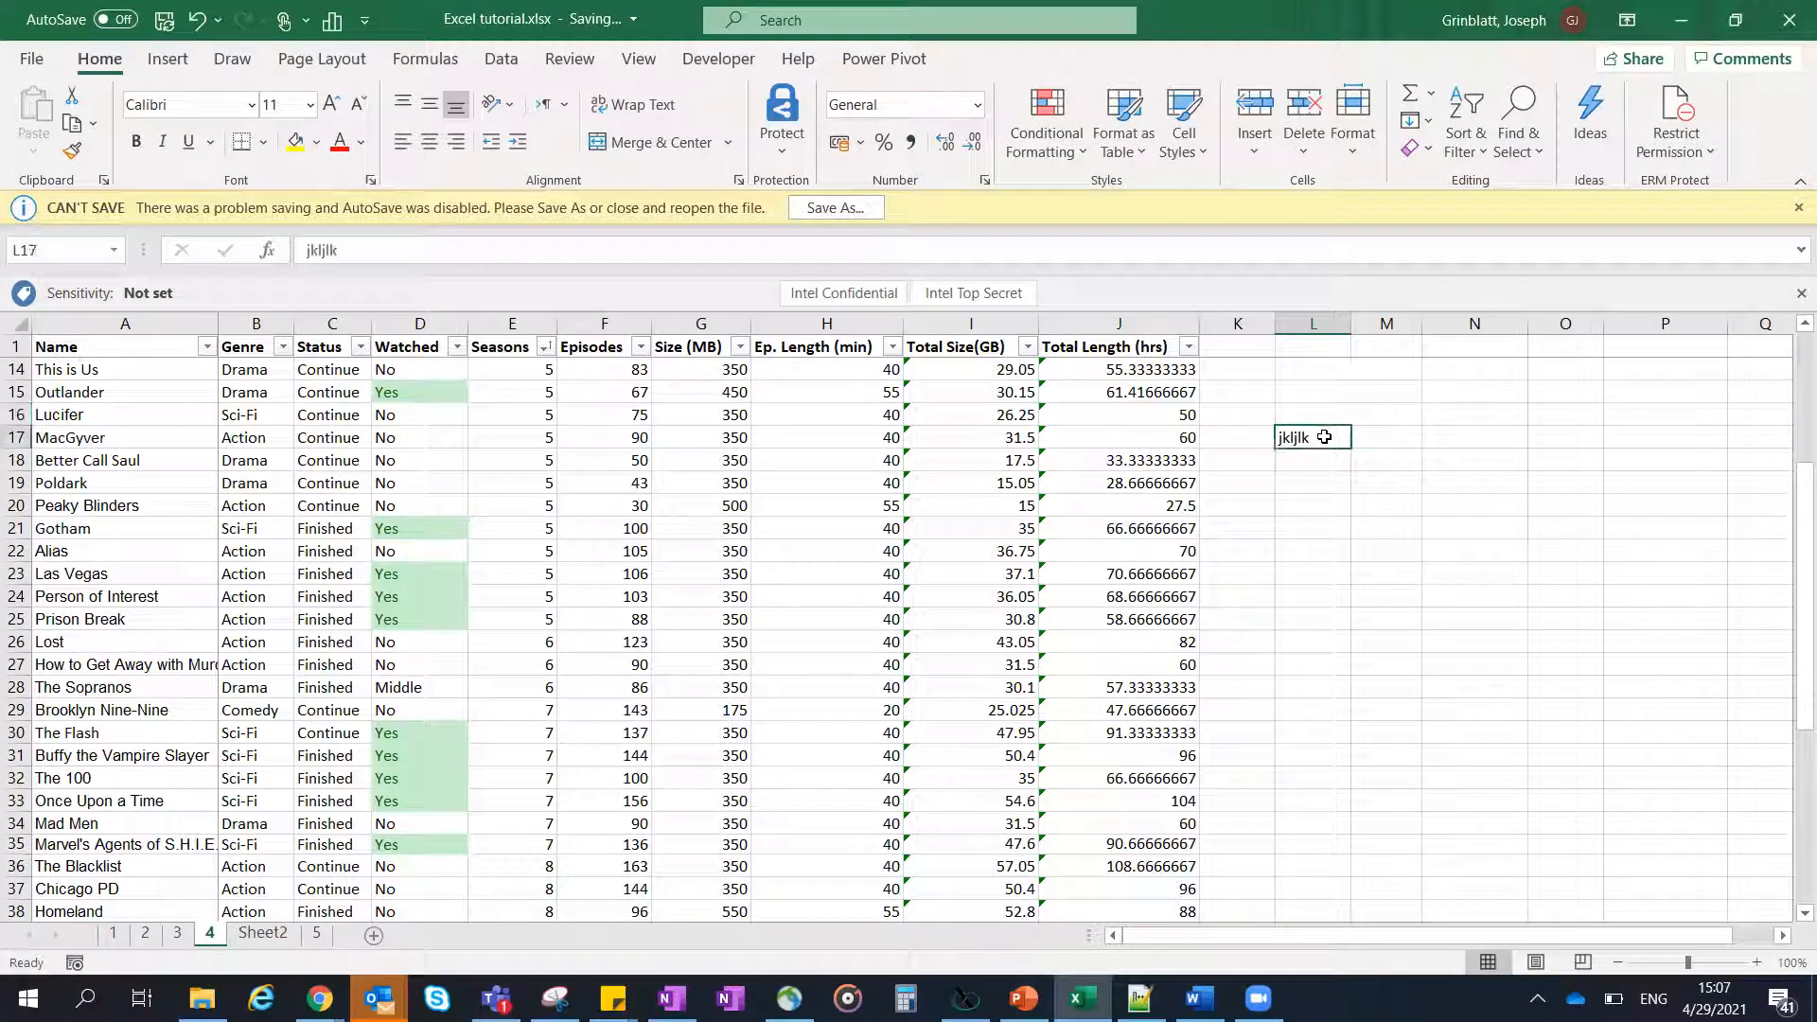
double_click(1324, 436)
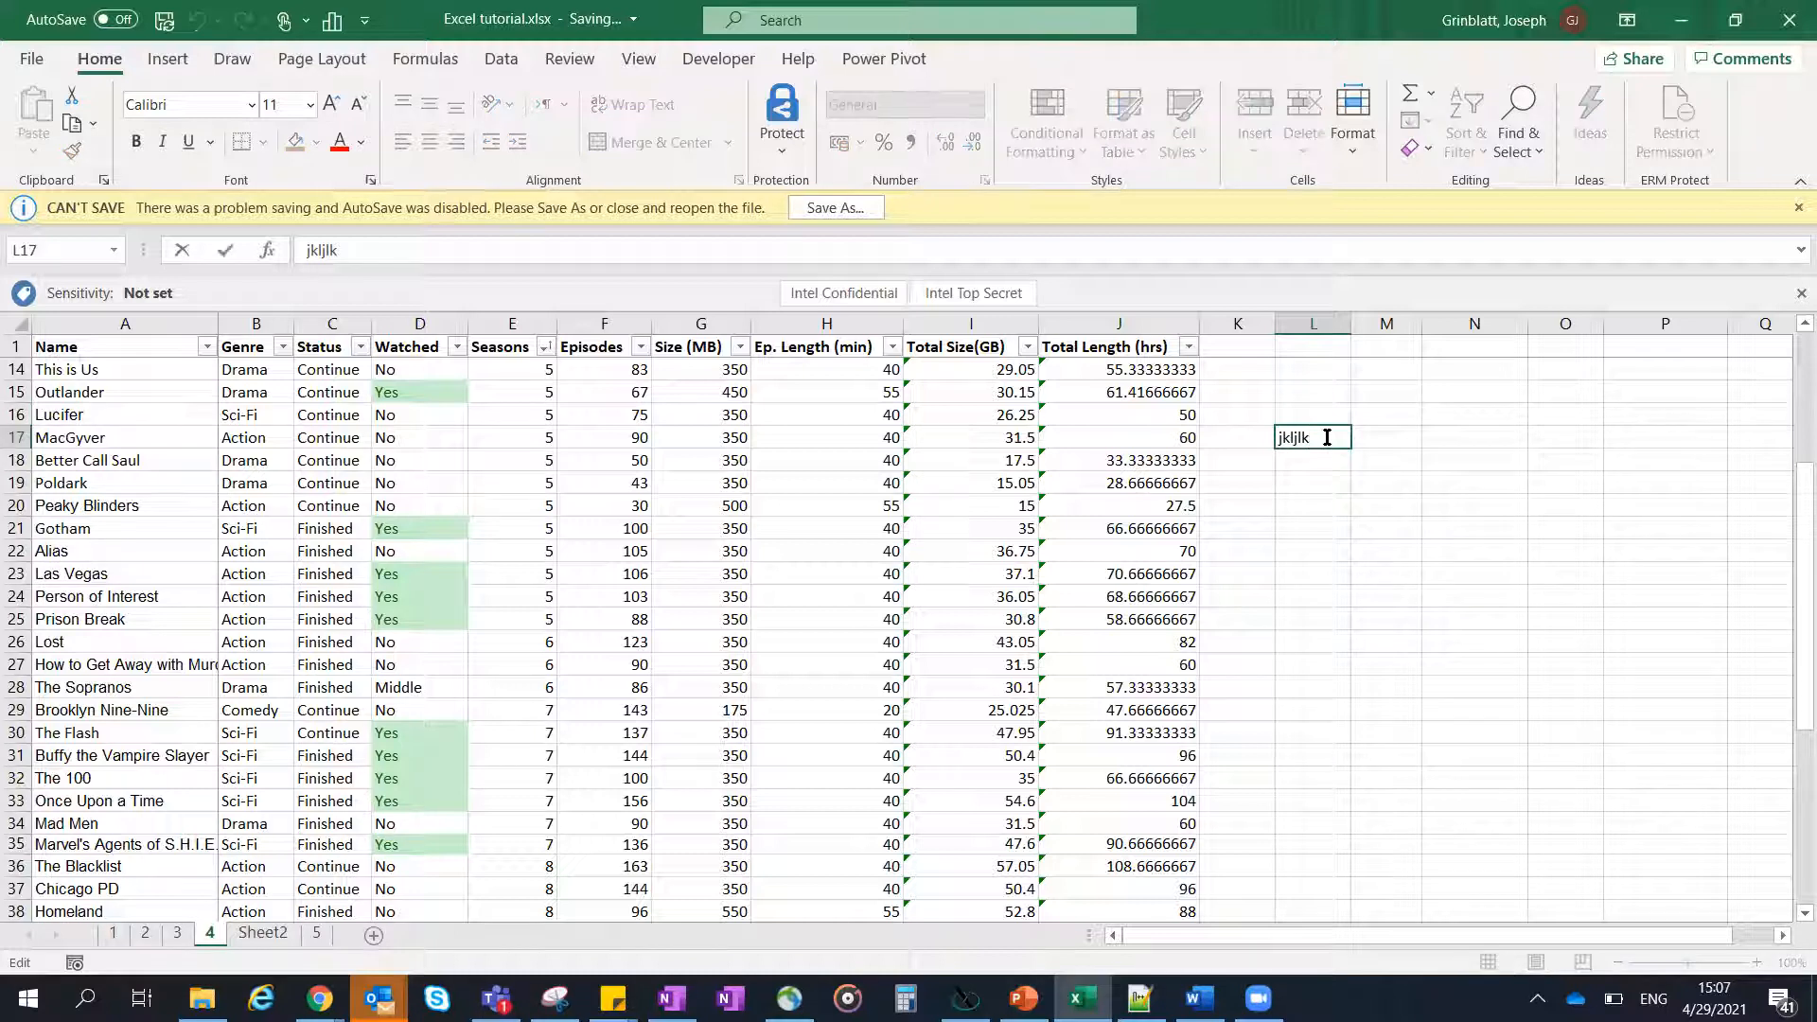
key("Escape")
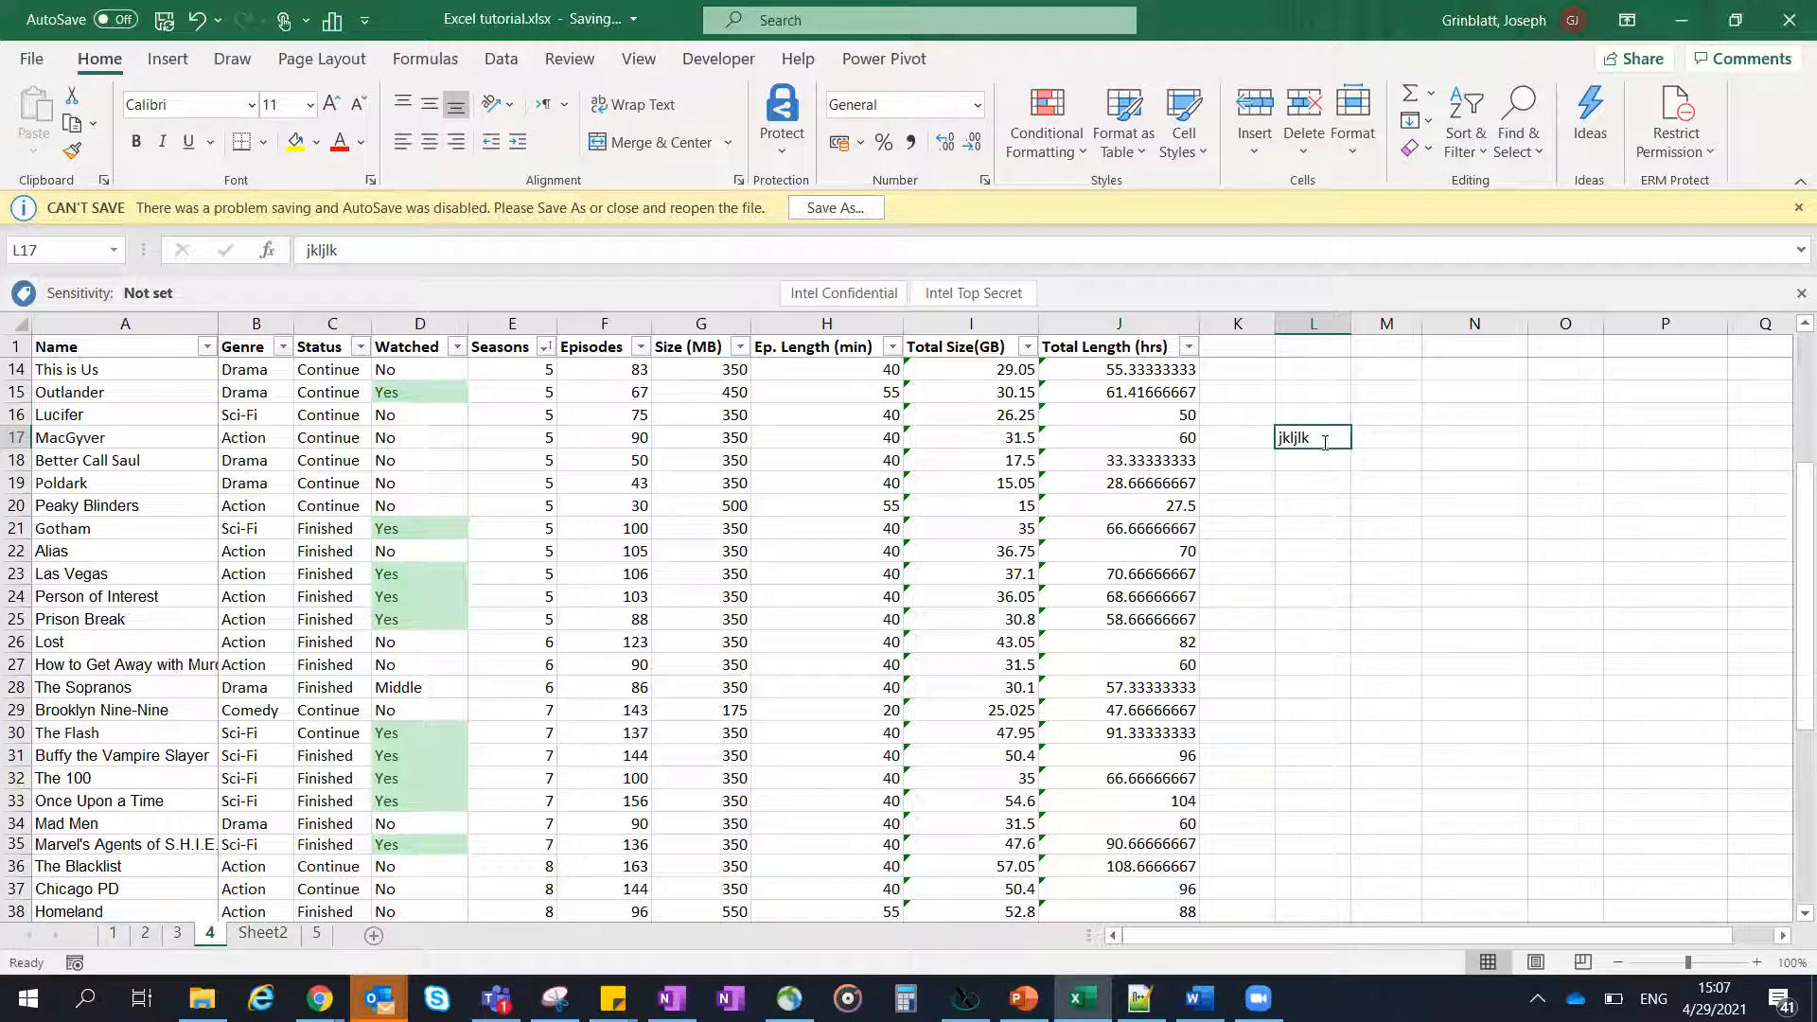
type("ff")
key("Escape")
left_click(1317, 457)
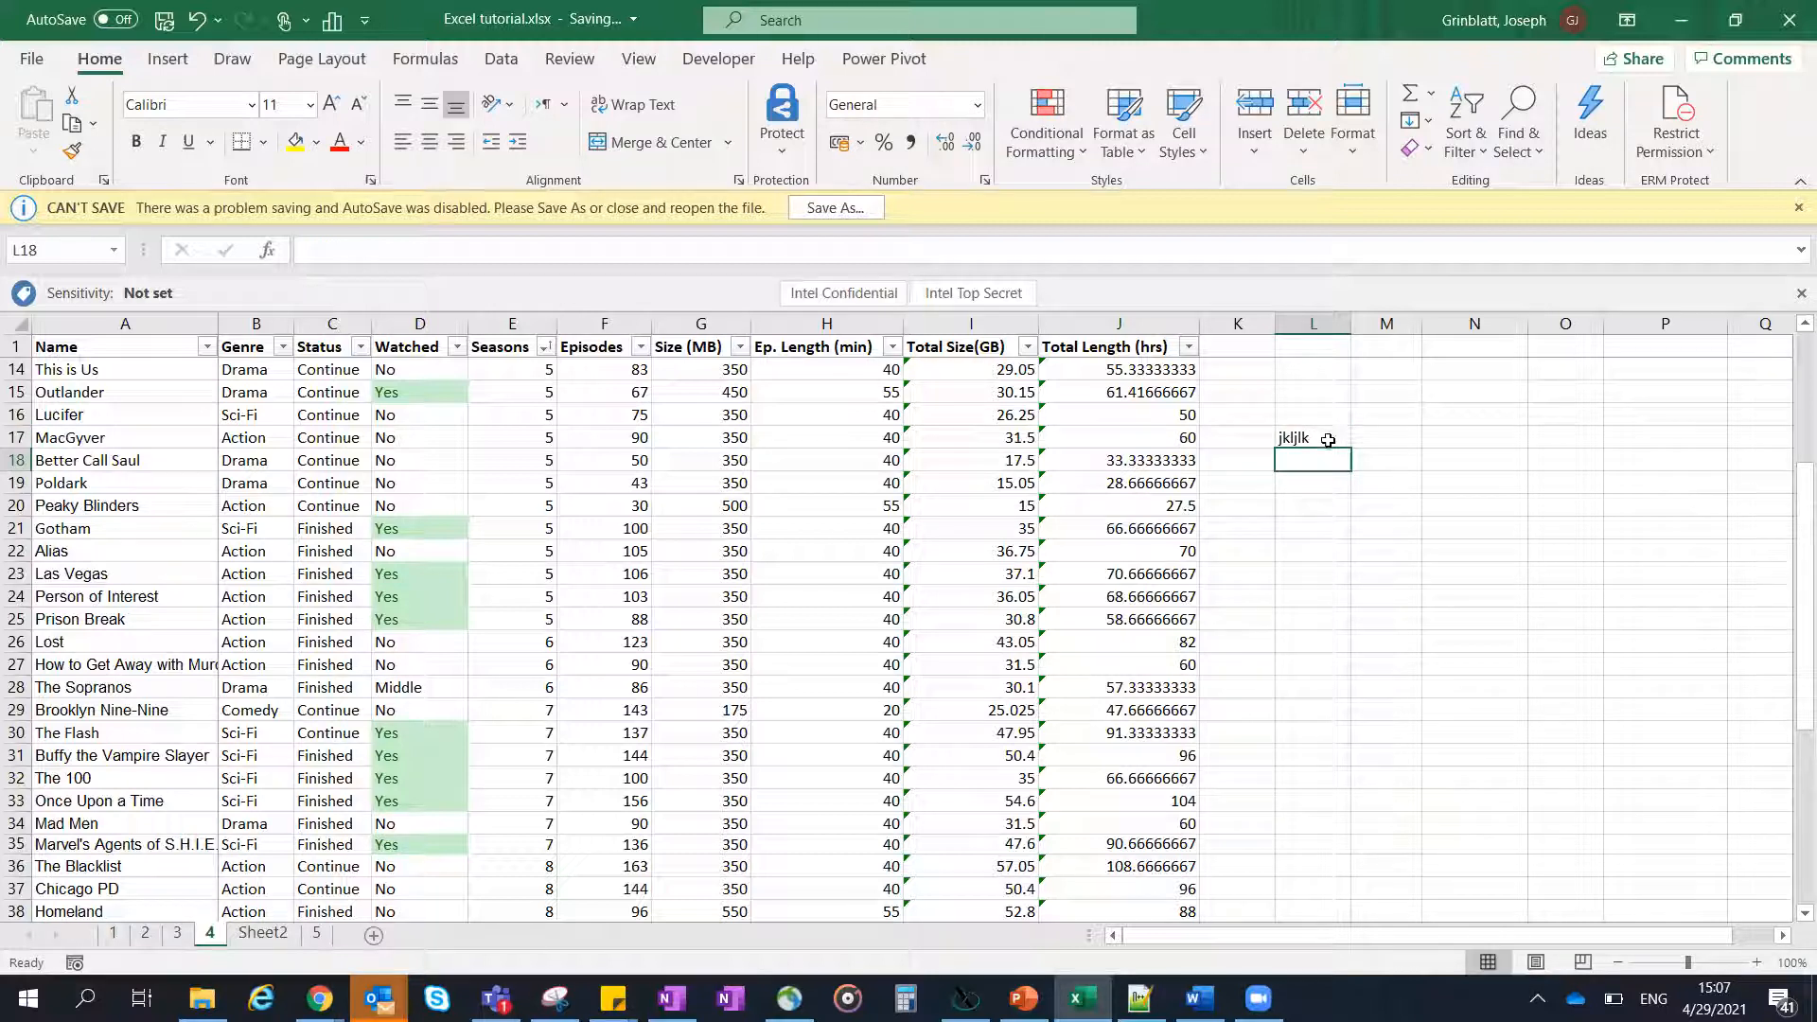
- Insert a line break after "jkljlk" in cell L17 and add "kl;k;l" as the second line
left_click(1327, 438)
double_click(1327, 438)
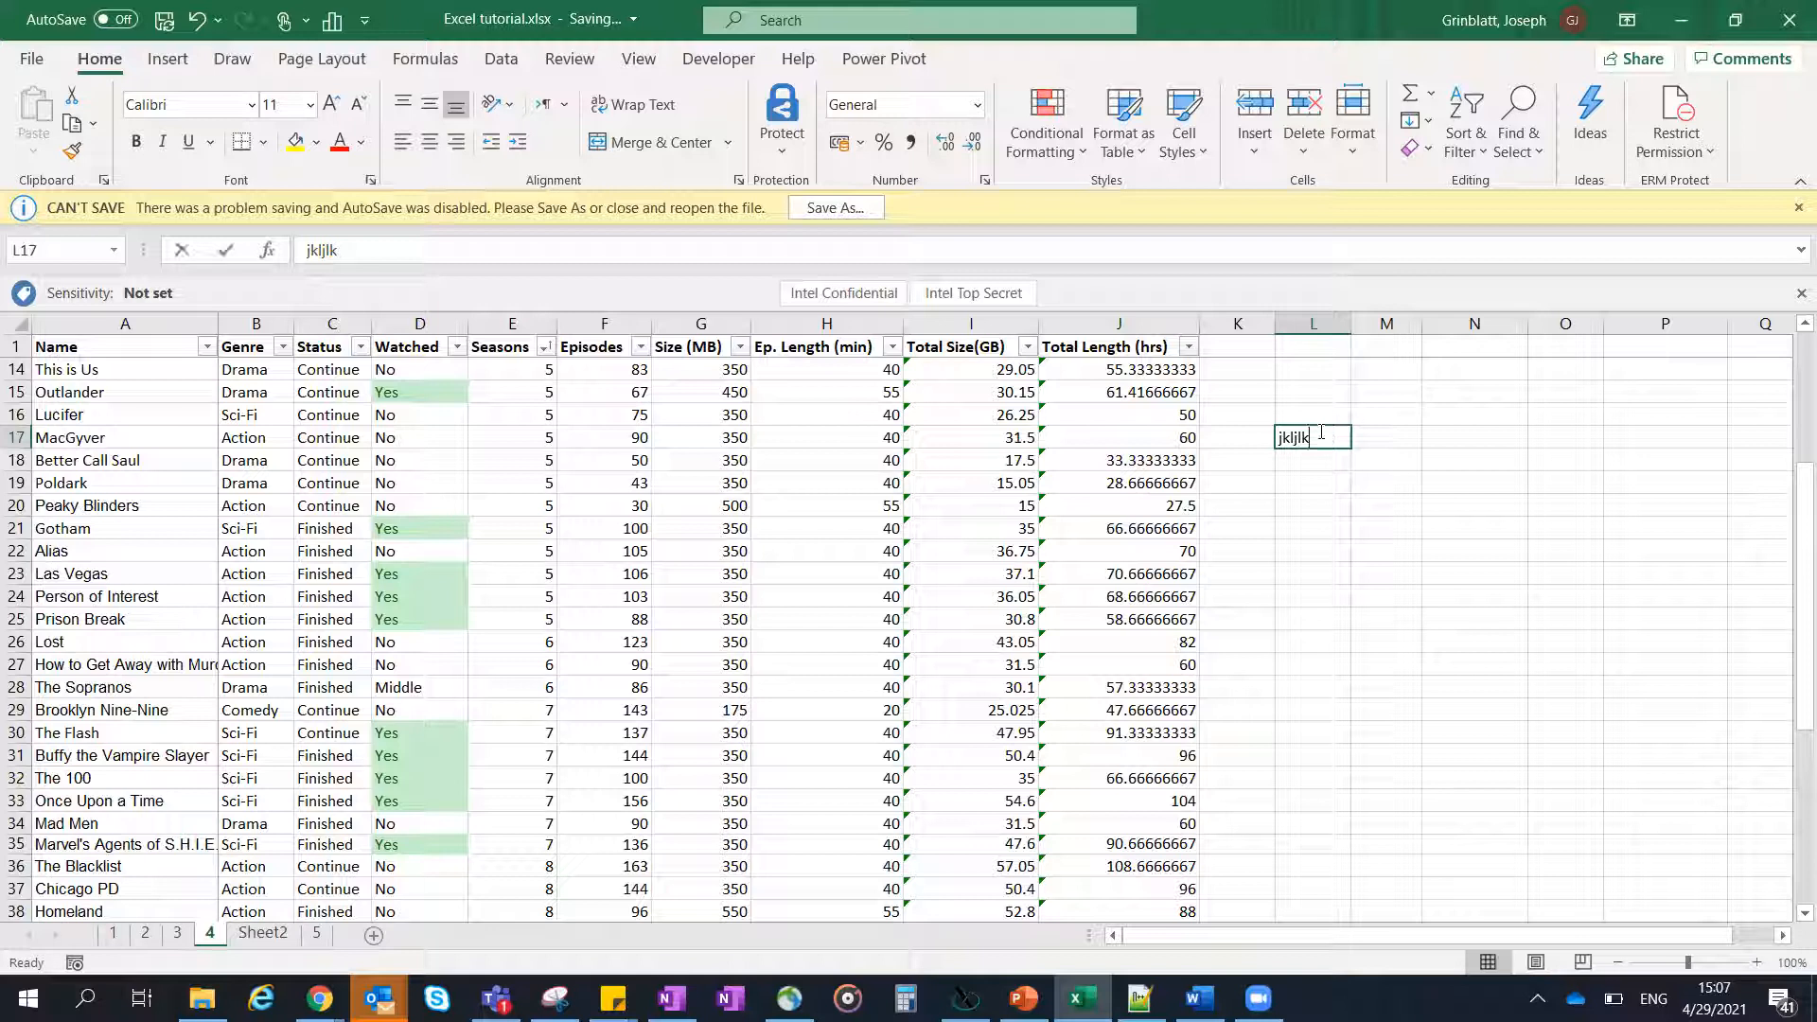
key("alt+Return")
type("kl;k;l")
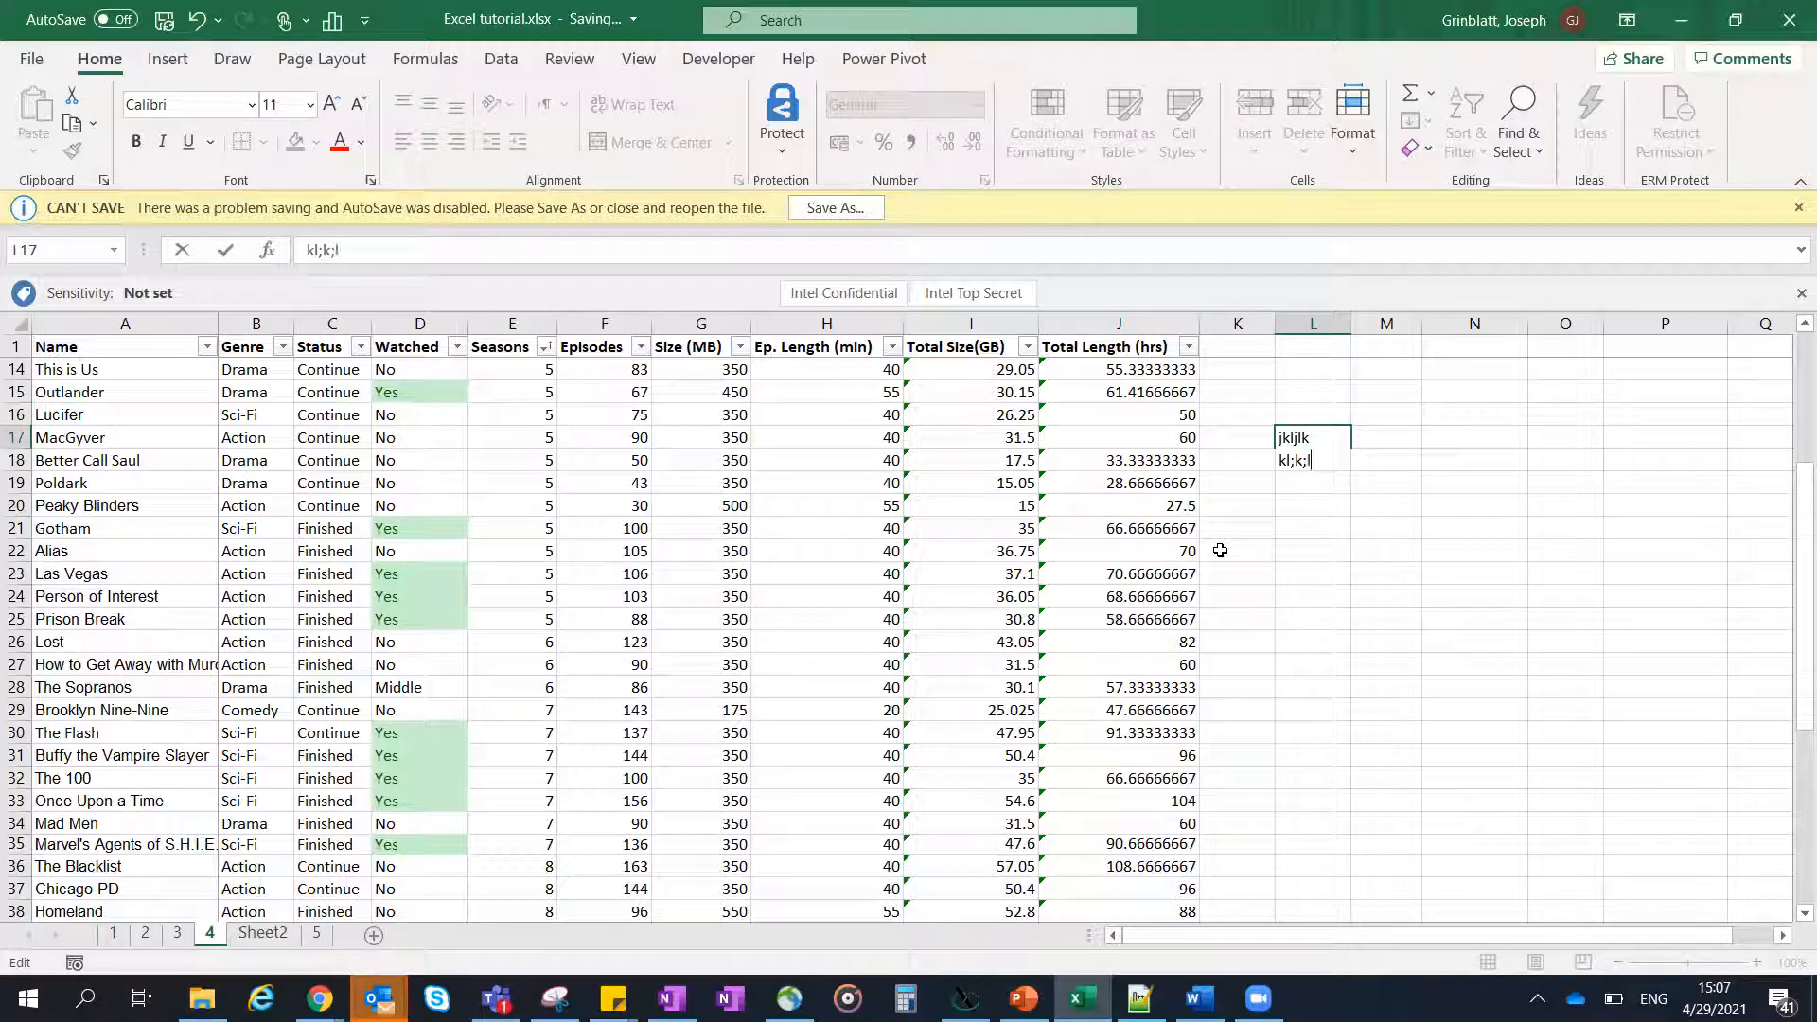
key("Return")
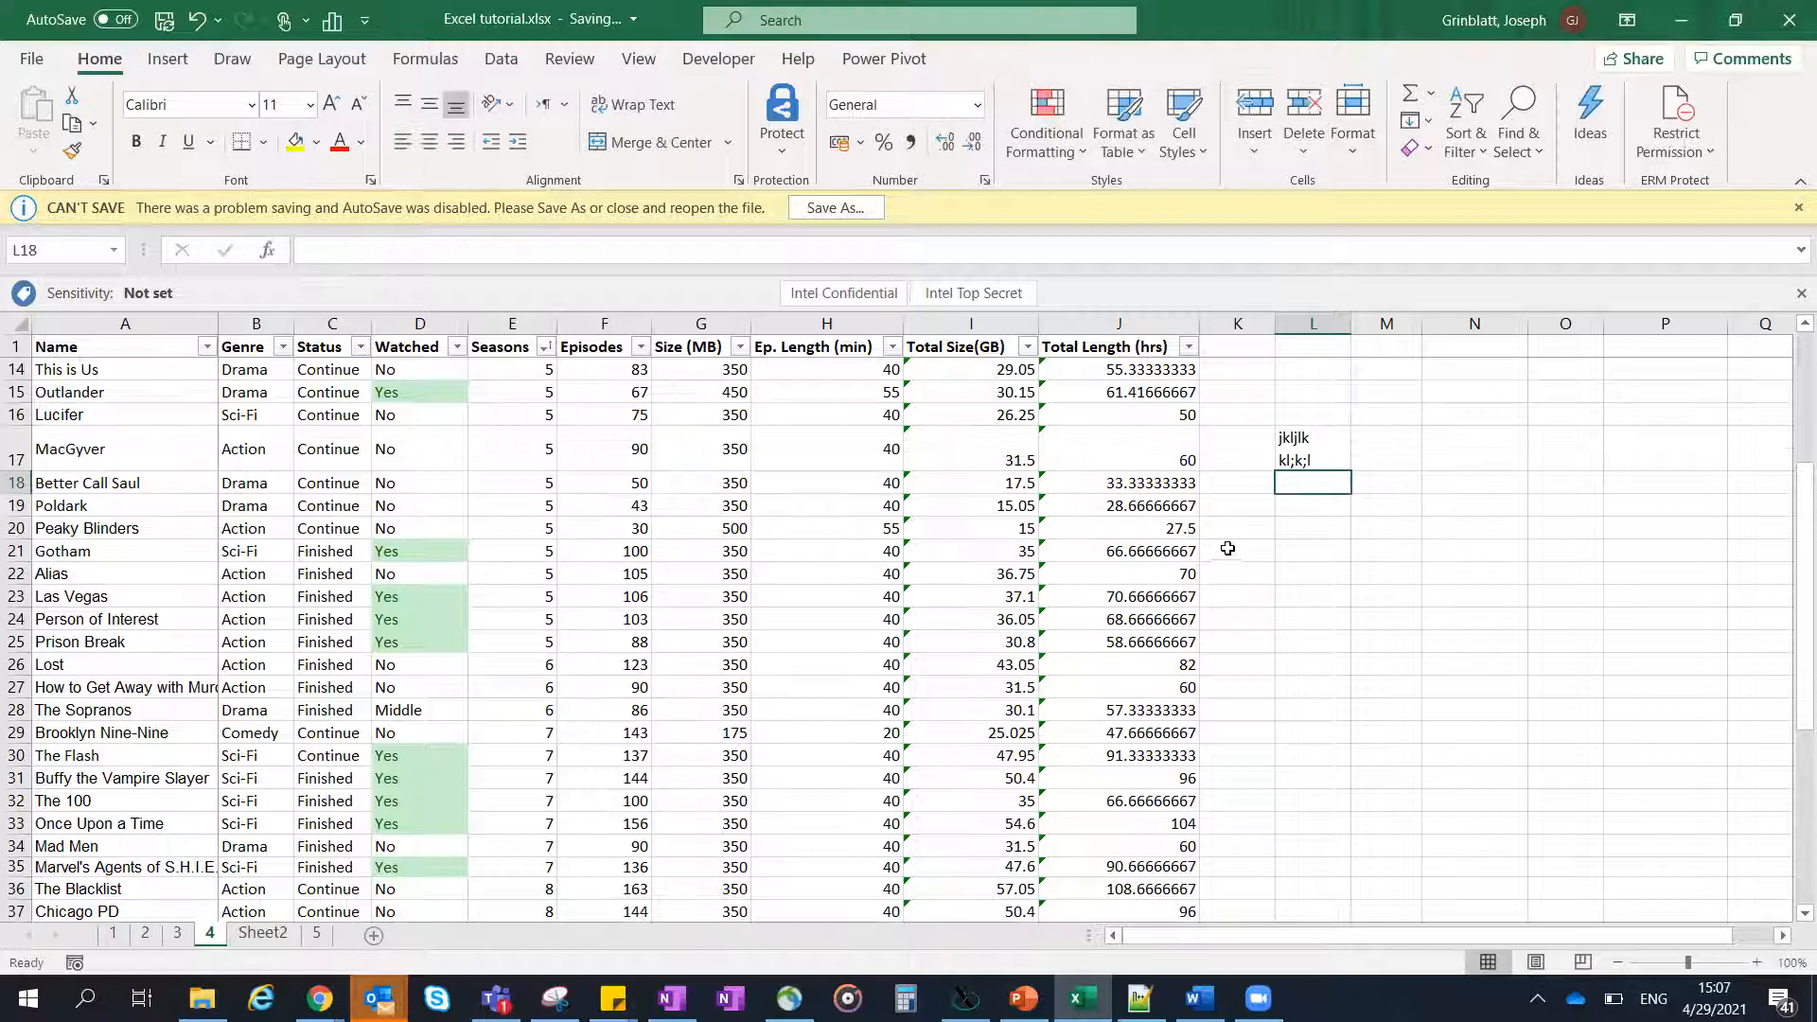
- Clear the sample text from cell L17 and enter the formula =J17 there to reference MacGyver's total length
left_click(1338, 453)
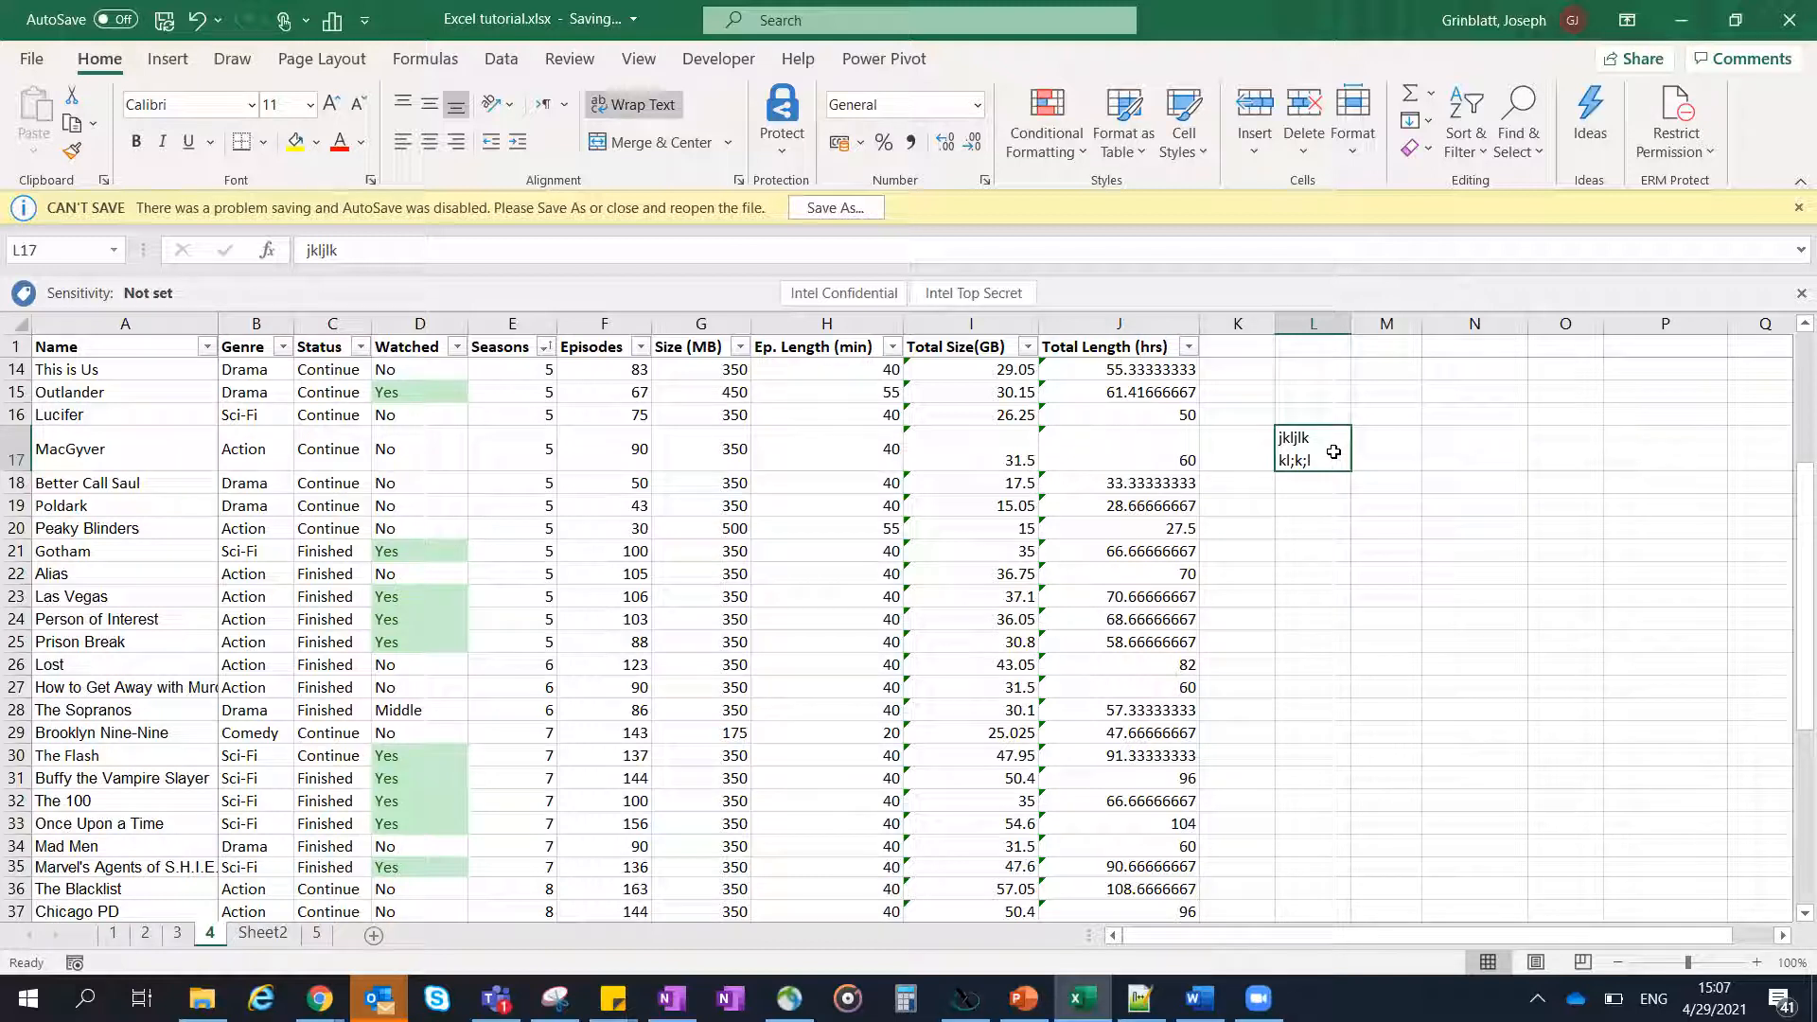
key("Delete")
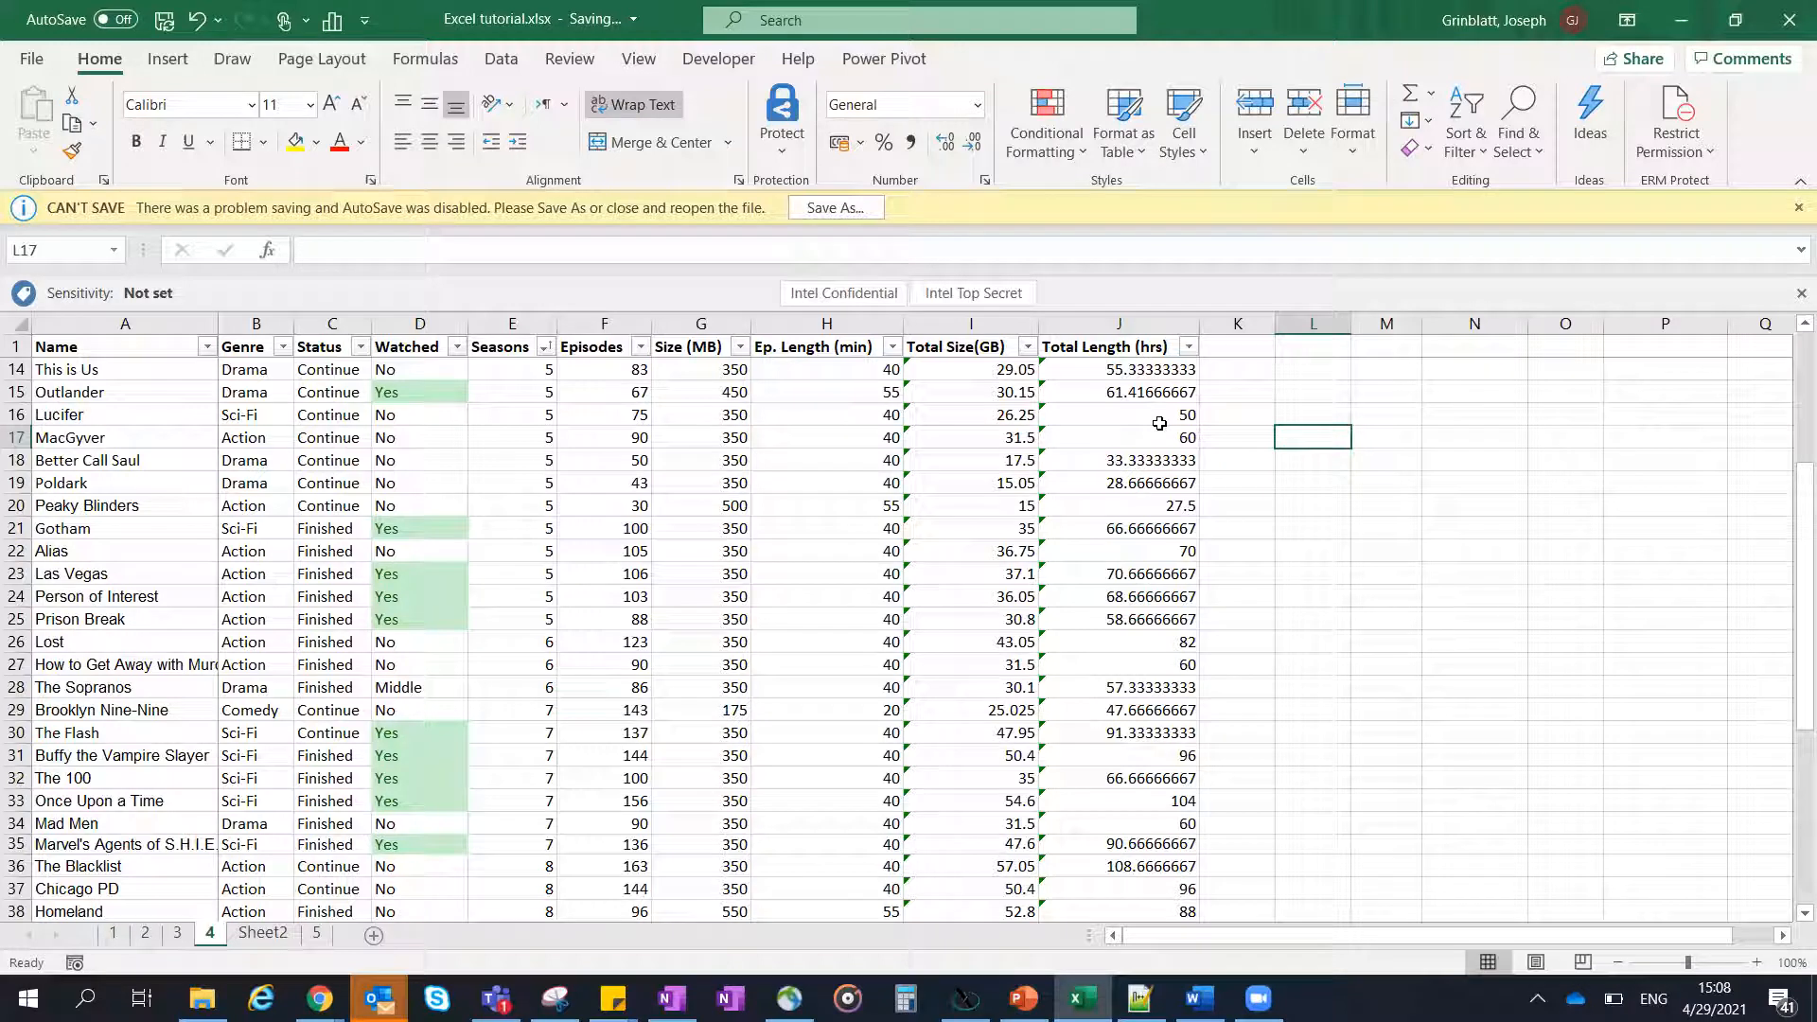
type("=")
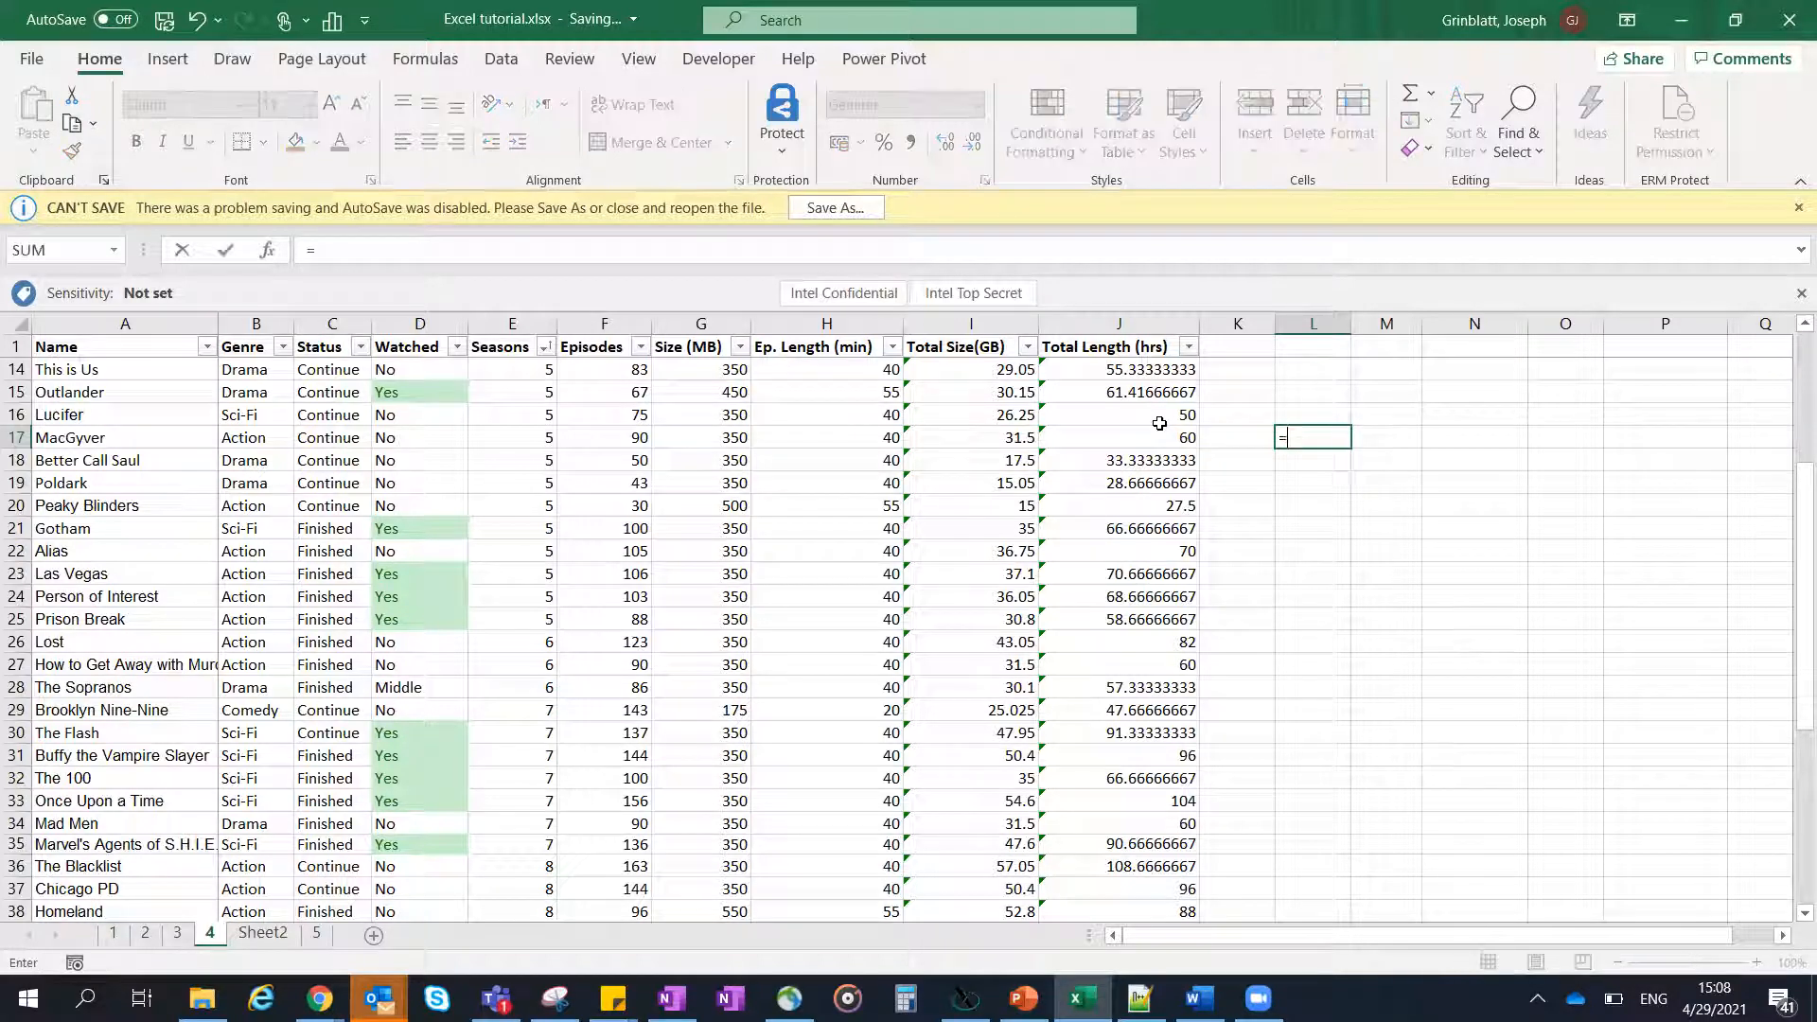
left_click(1128, 436)
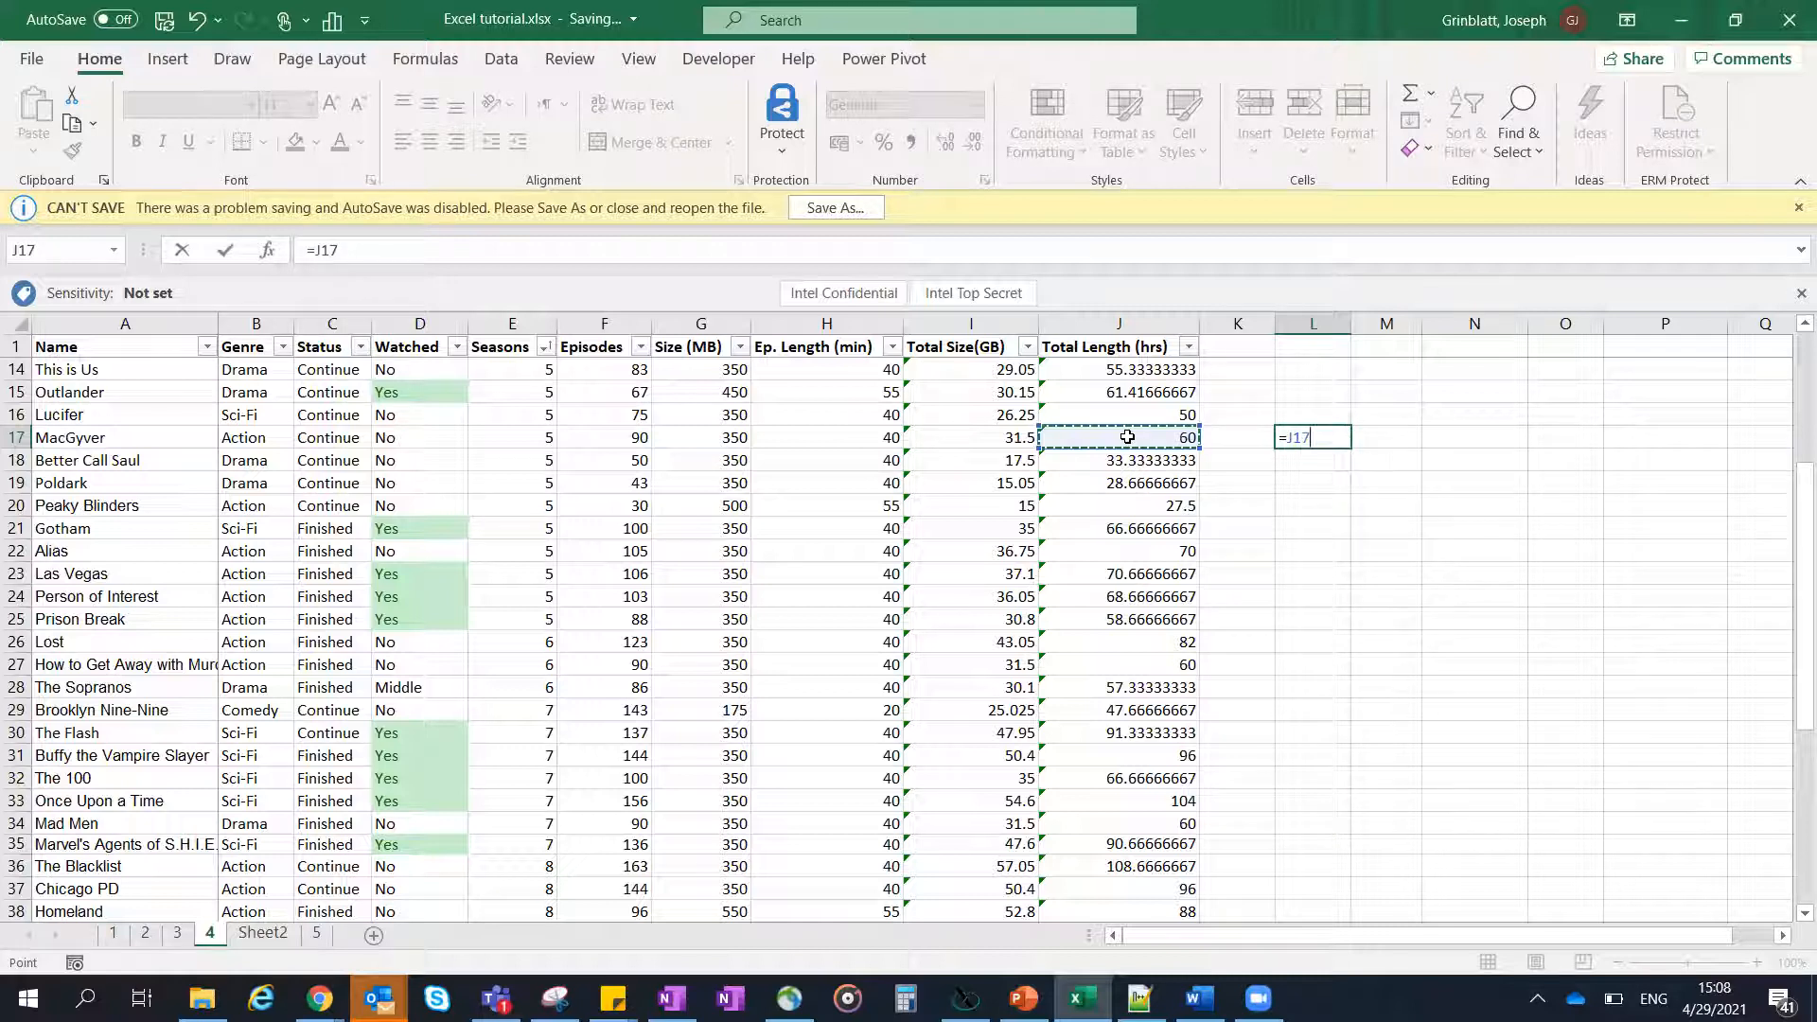
key("Return")
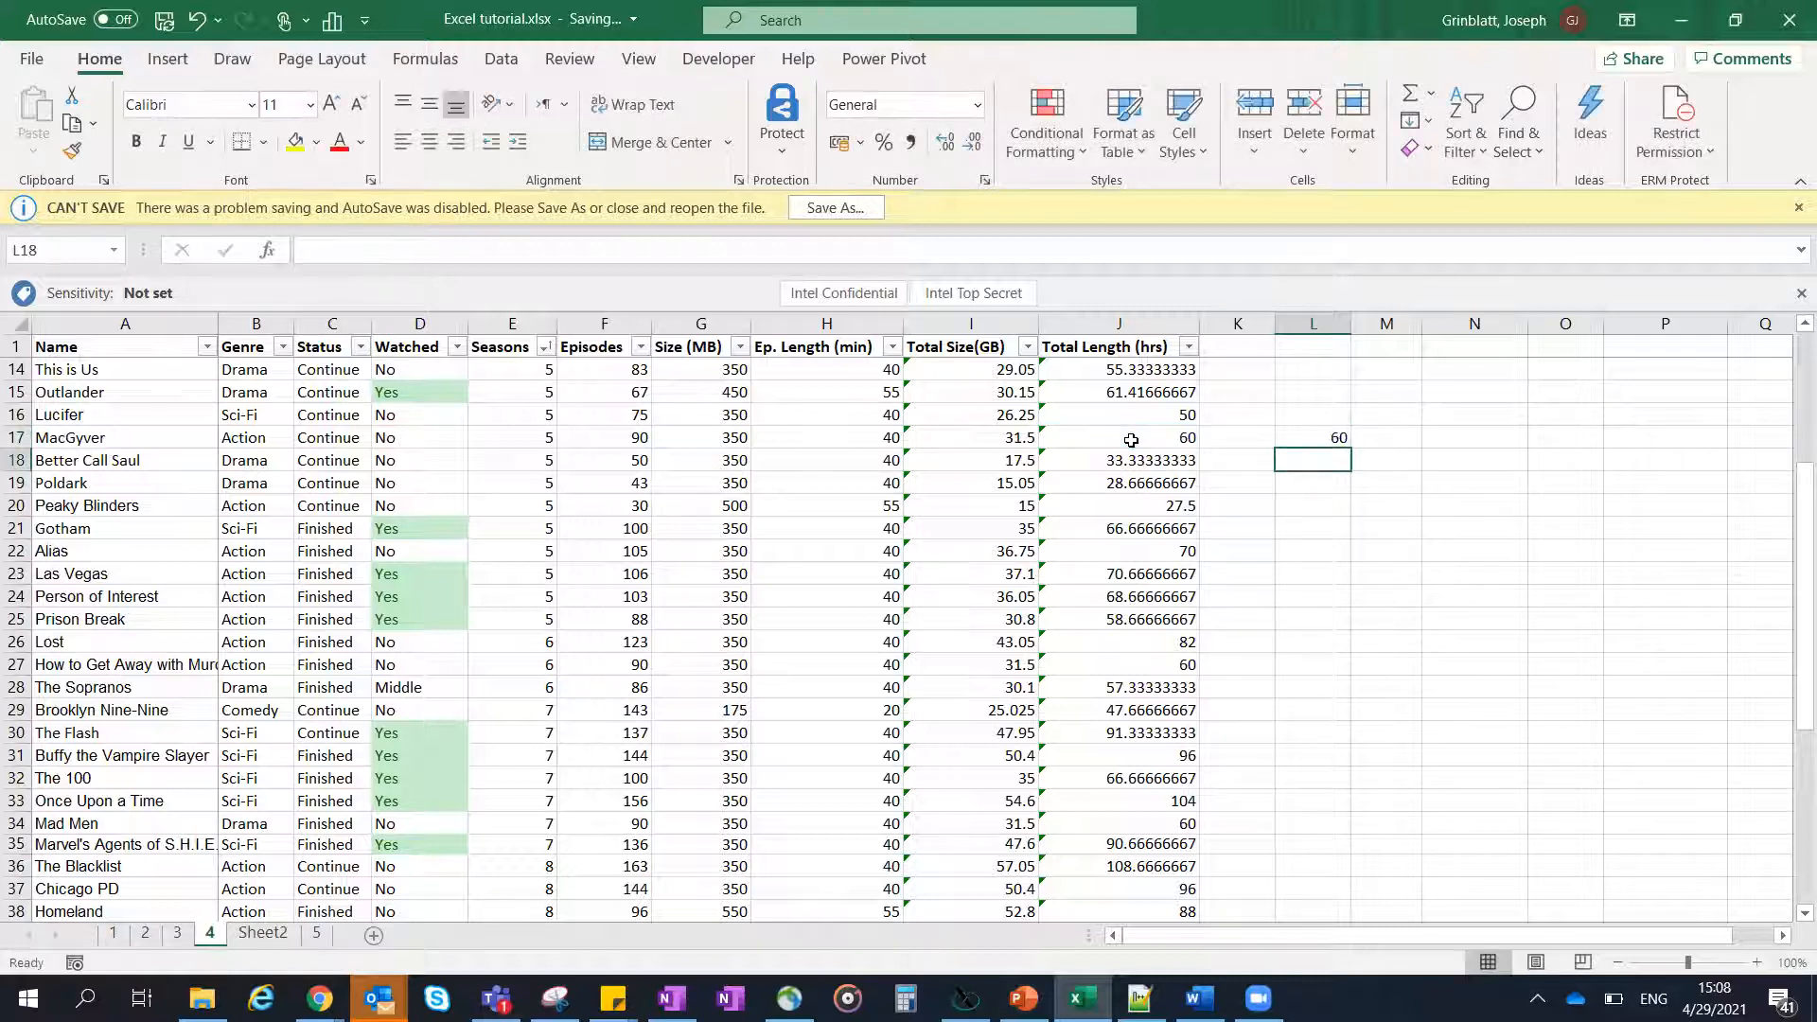
- Inspect the formula in cell L17 to see which cell it references, leaving it as it is
left_click(1290, 441)
double_click(1291, 439)
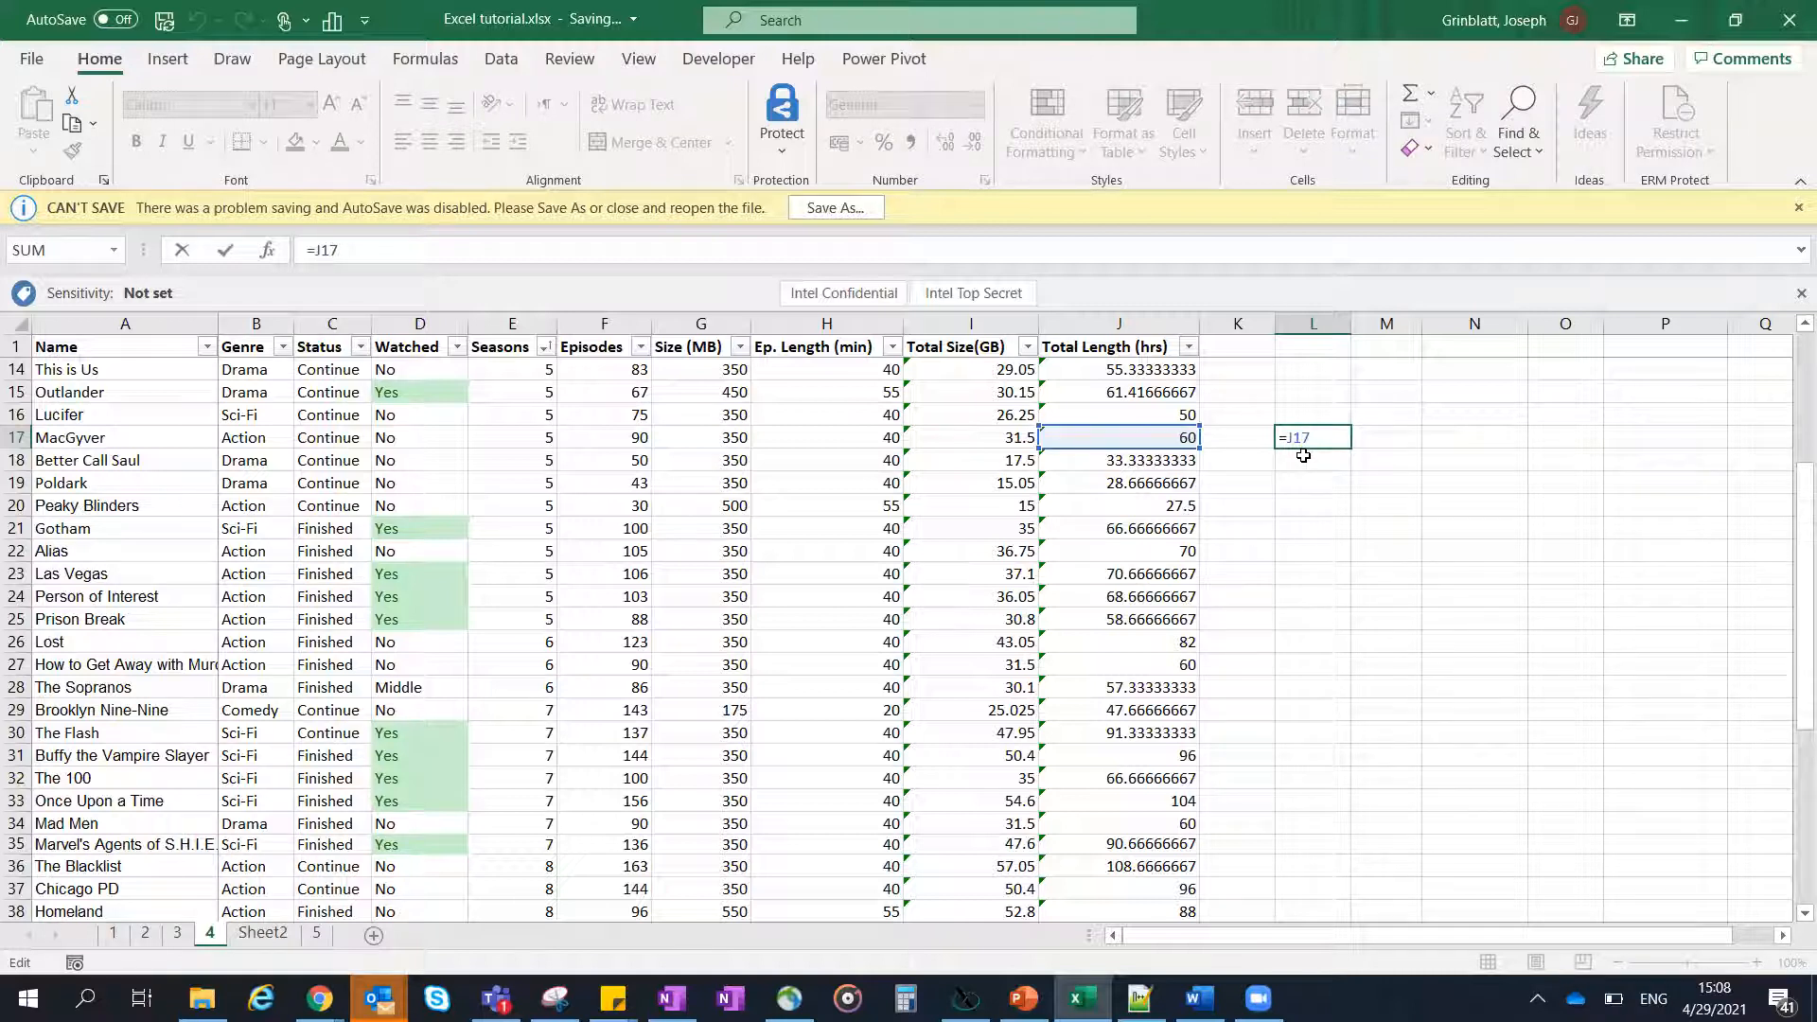
key("Return")
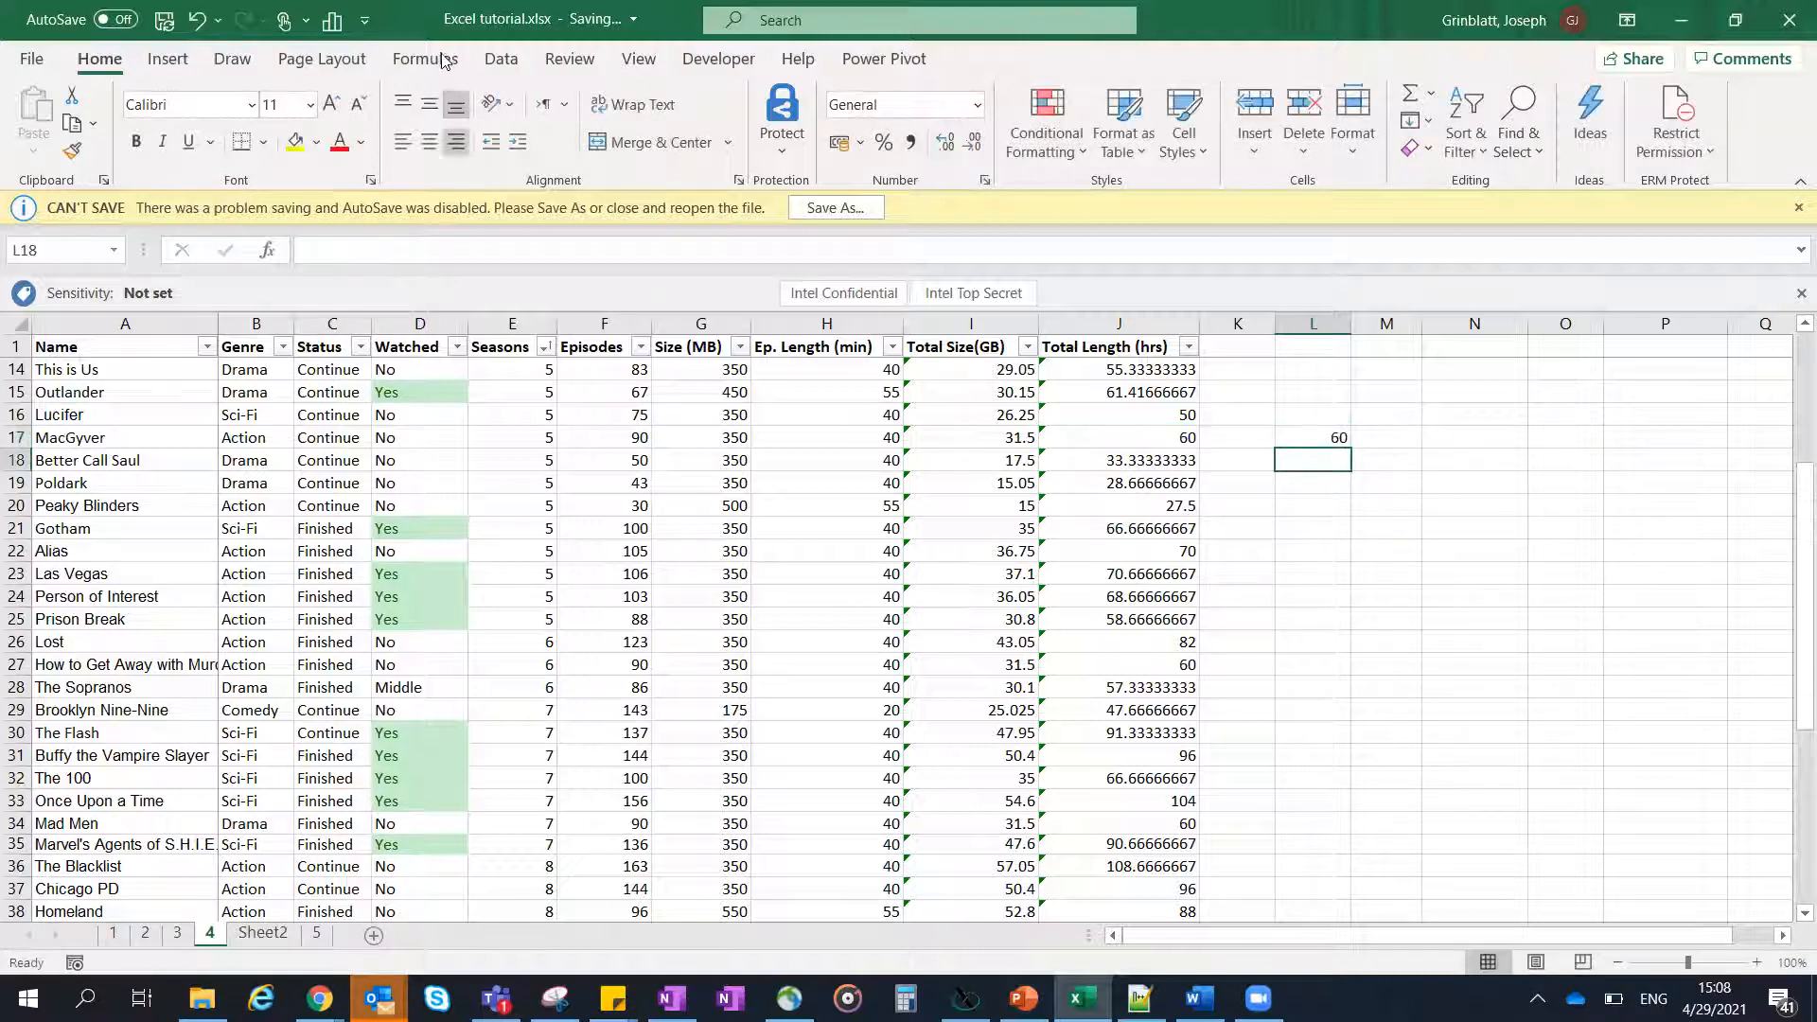
- View the workbook's queries and connections with cell L17 selected, and close the overview
left_click(501, 60)
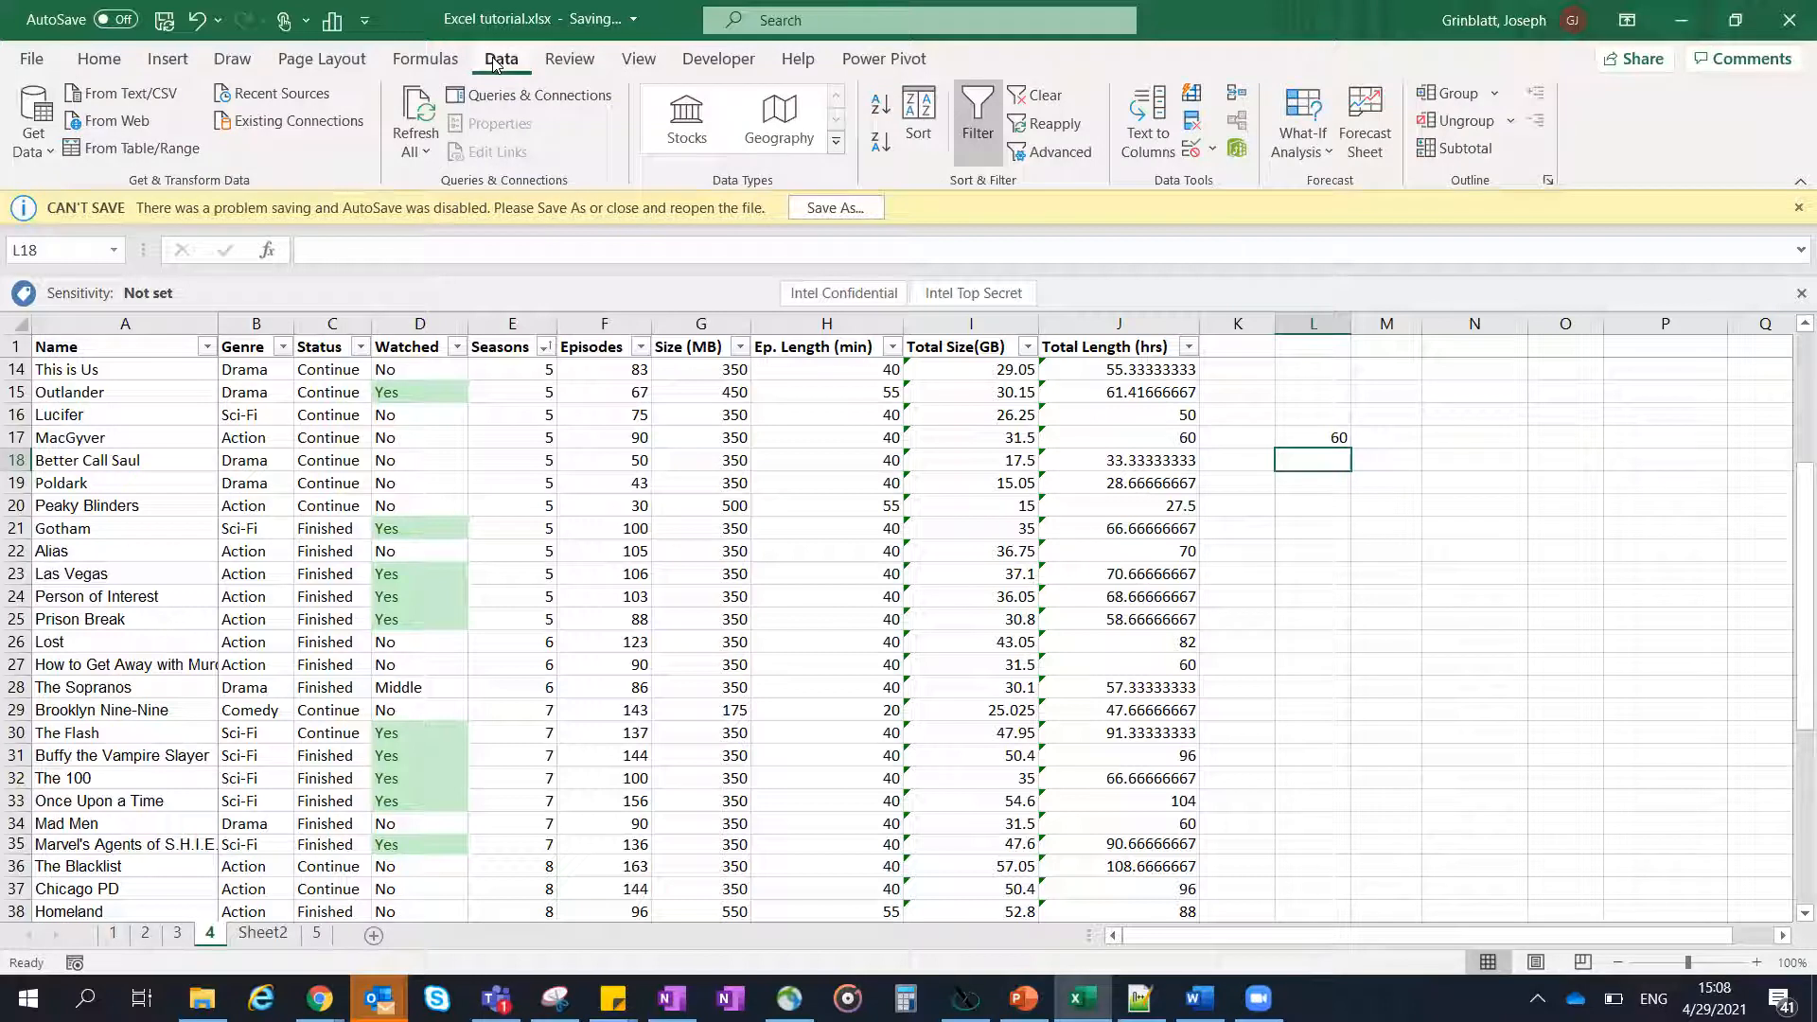
left_click(1309, 438)
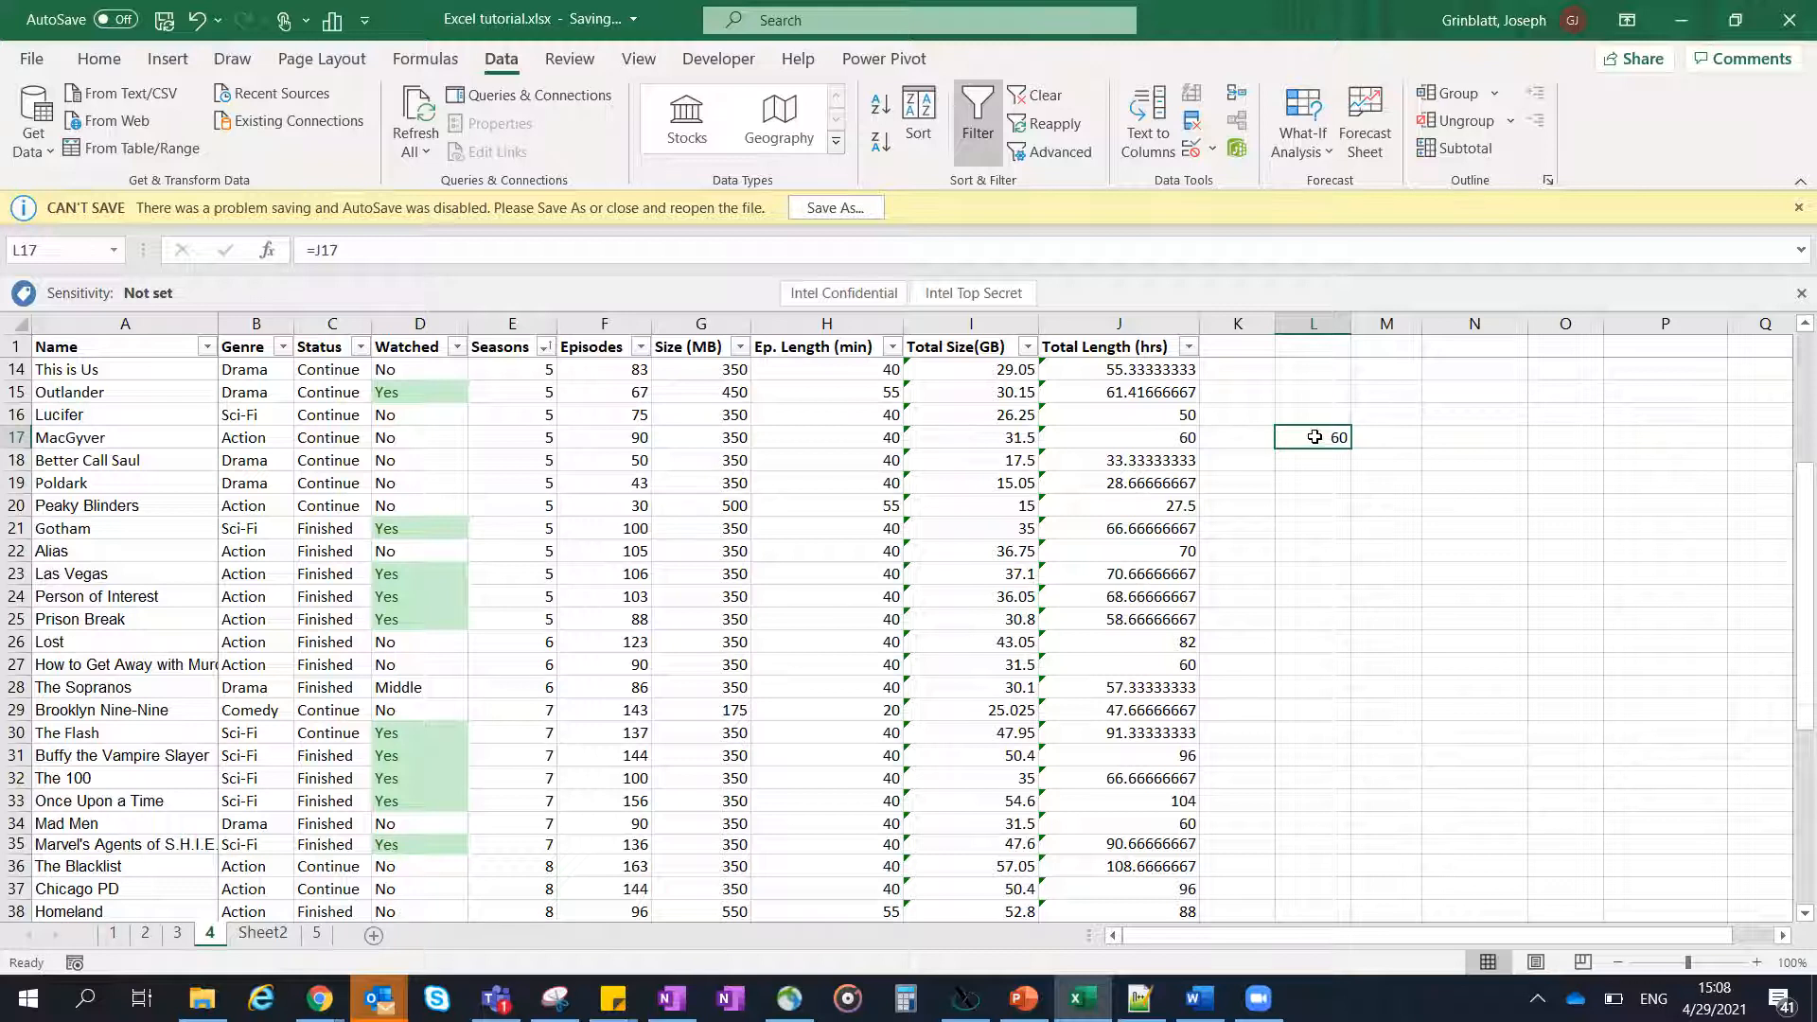
left_click(528, 104)
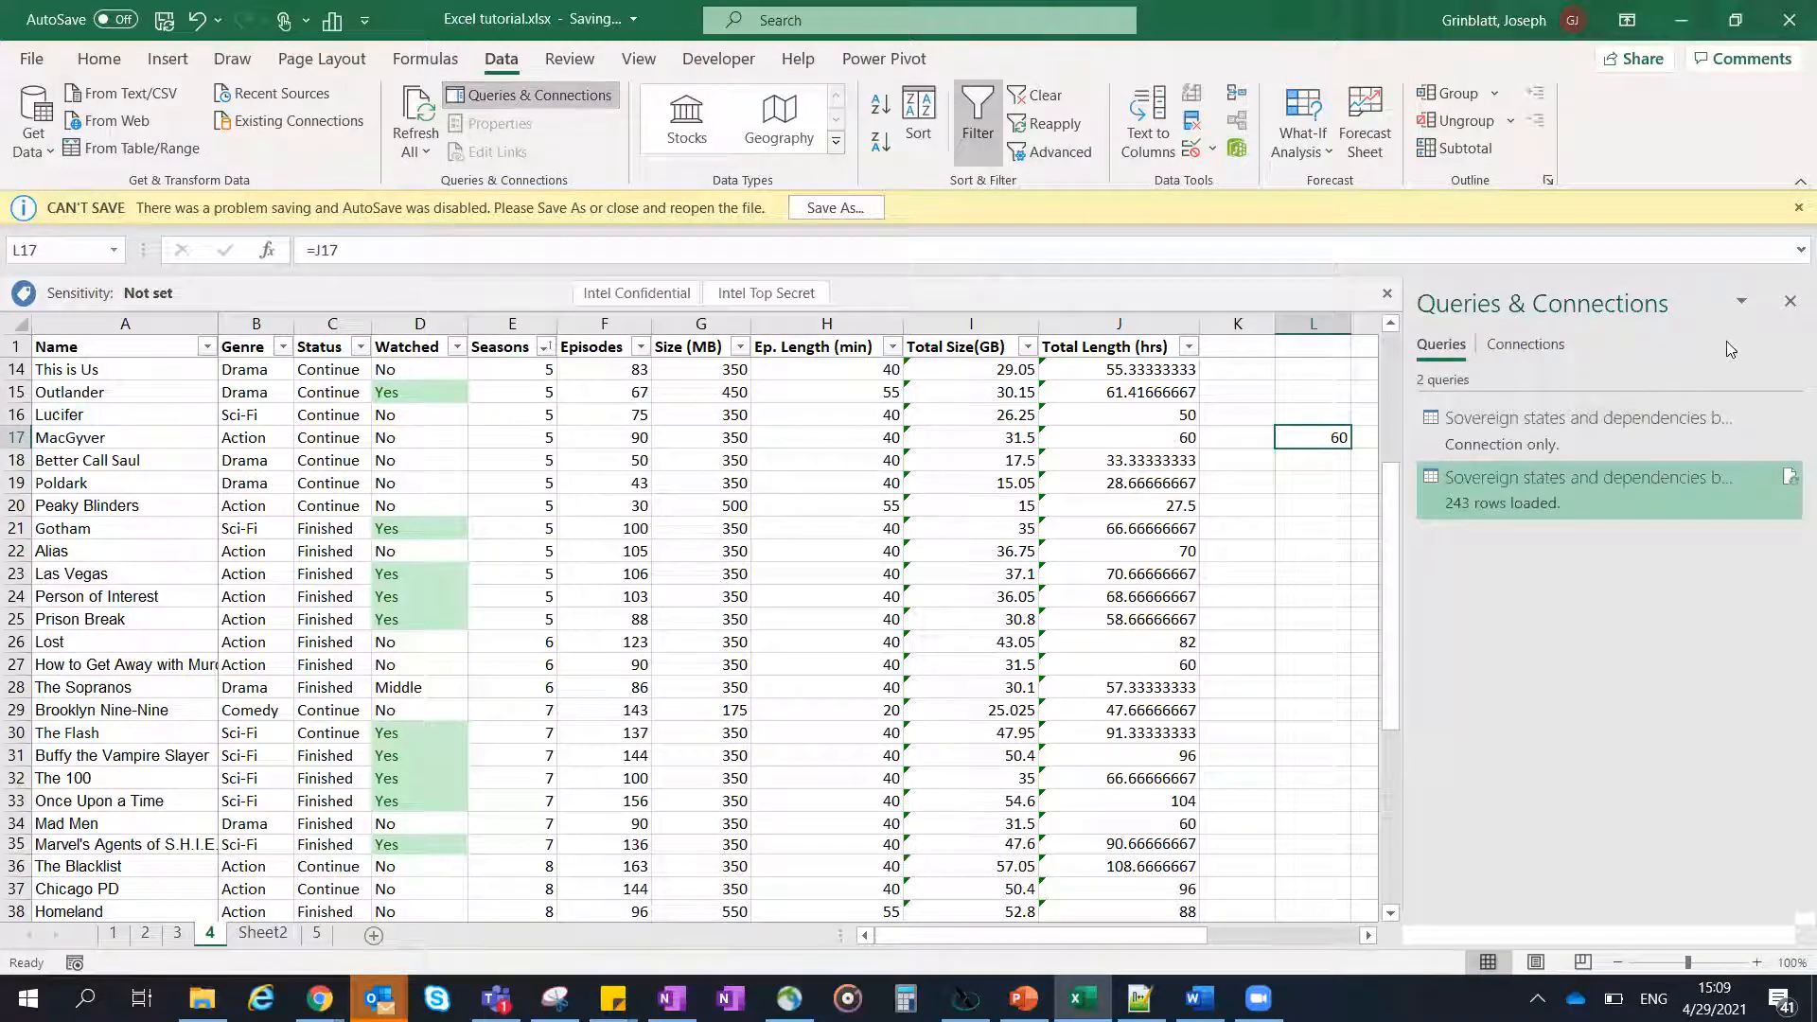
left_click(1790, 301)
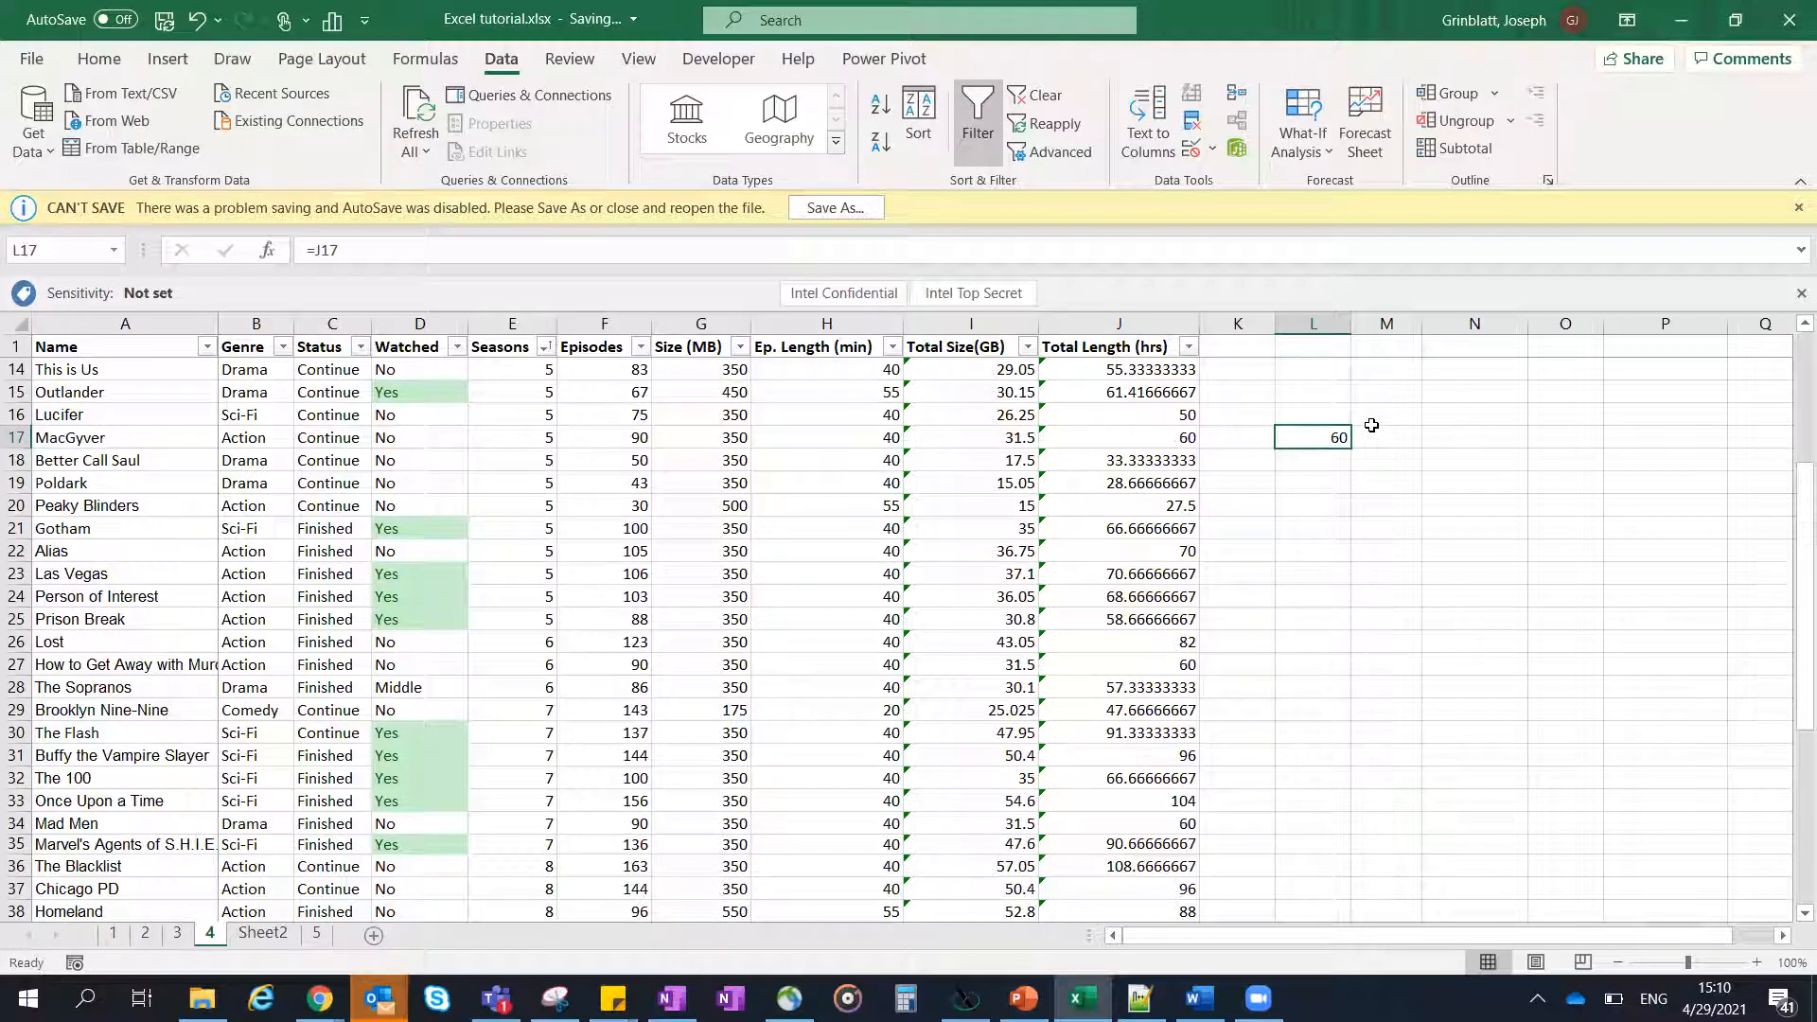
- Clear the contents of cells L16:M17 and dismiss the WorkPace break reminder
left_click_drag(1380, 438, 1332, 418)
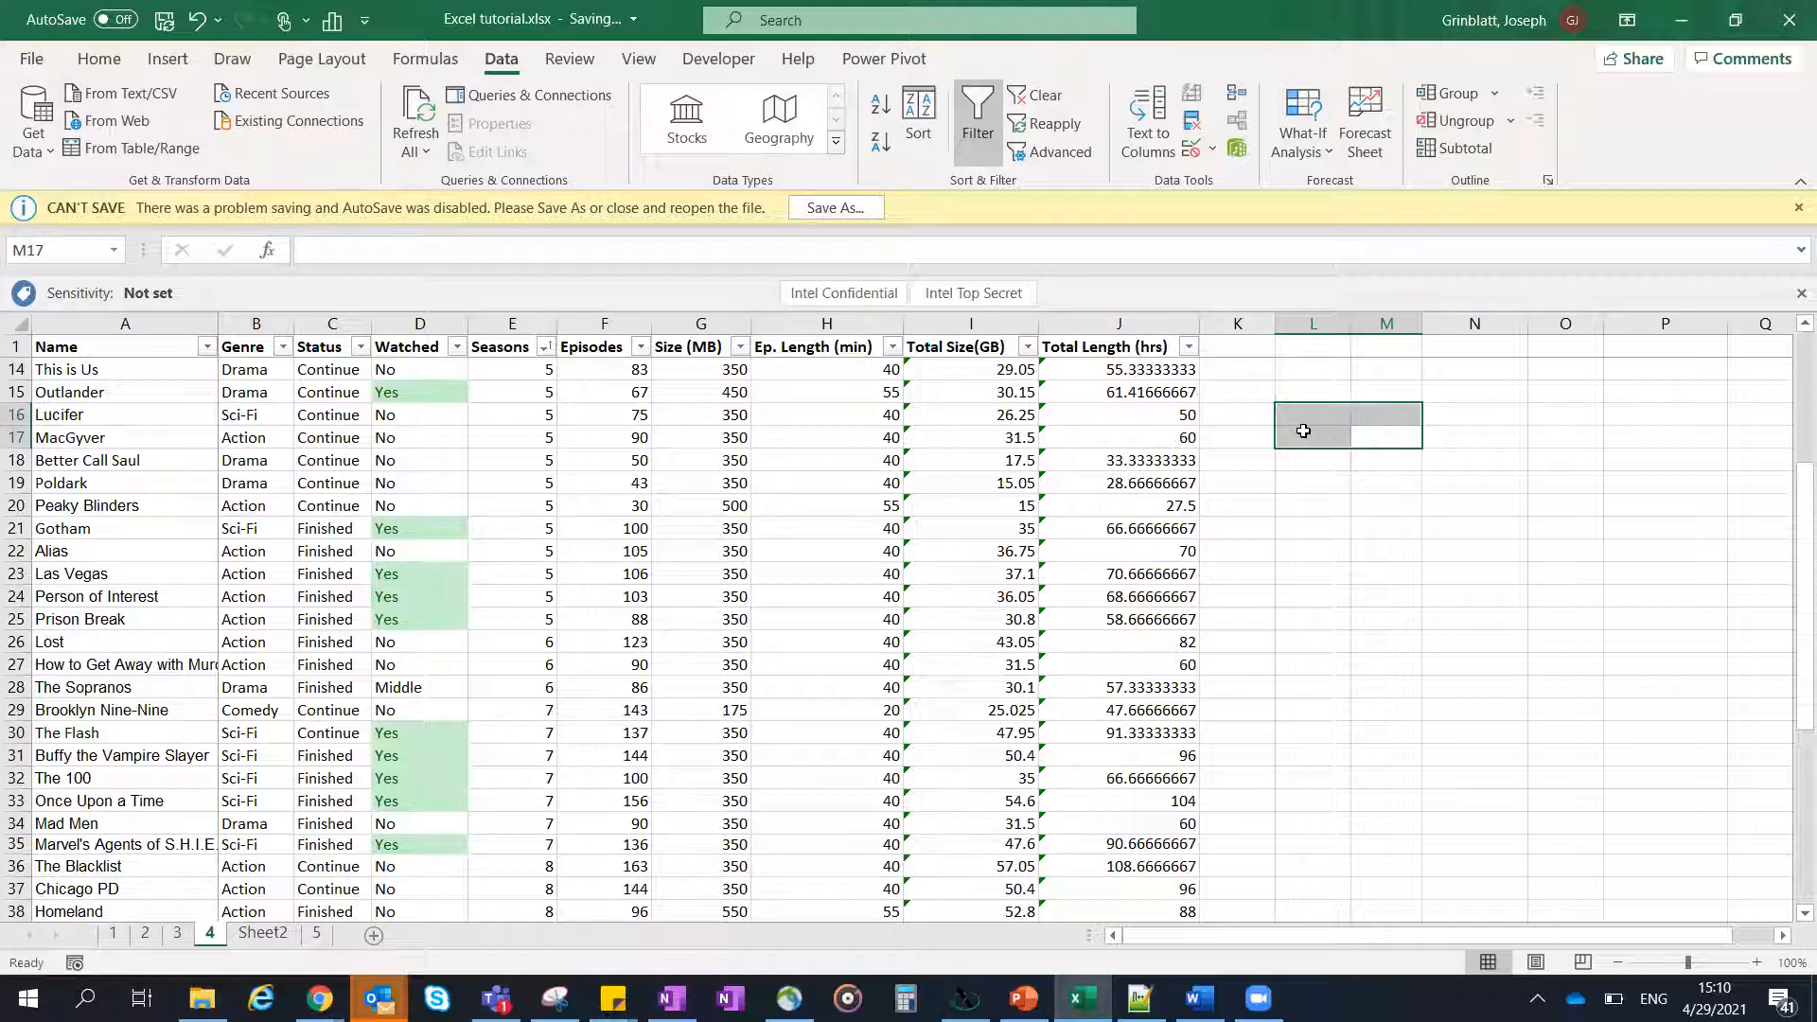
left_click(1304, 432)
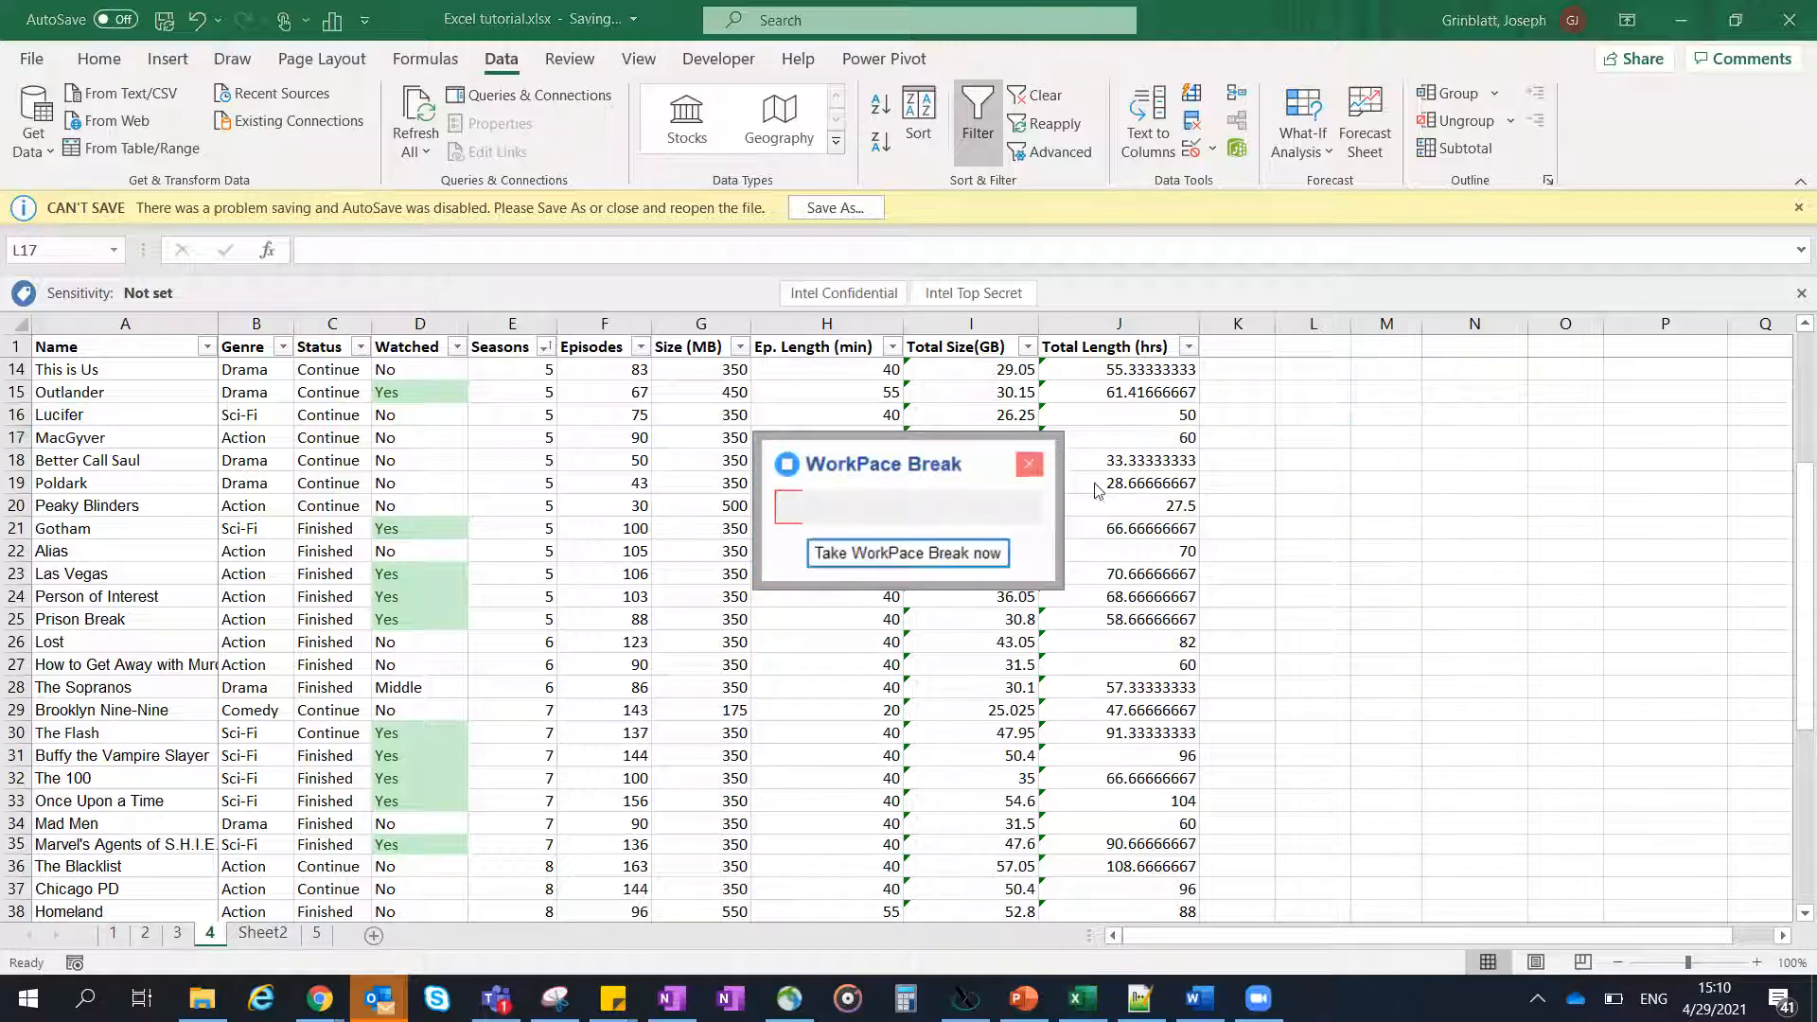
left_click(1034, 468)
- Bring up the Find and Replace dialog, close it without searching, and select cell H21
key("ctrl+f")
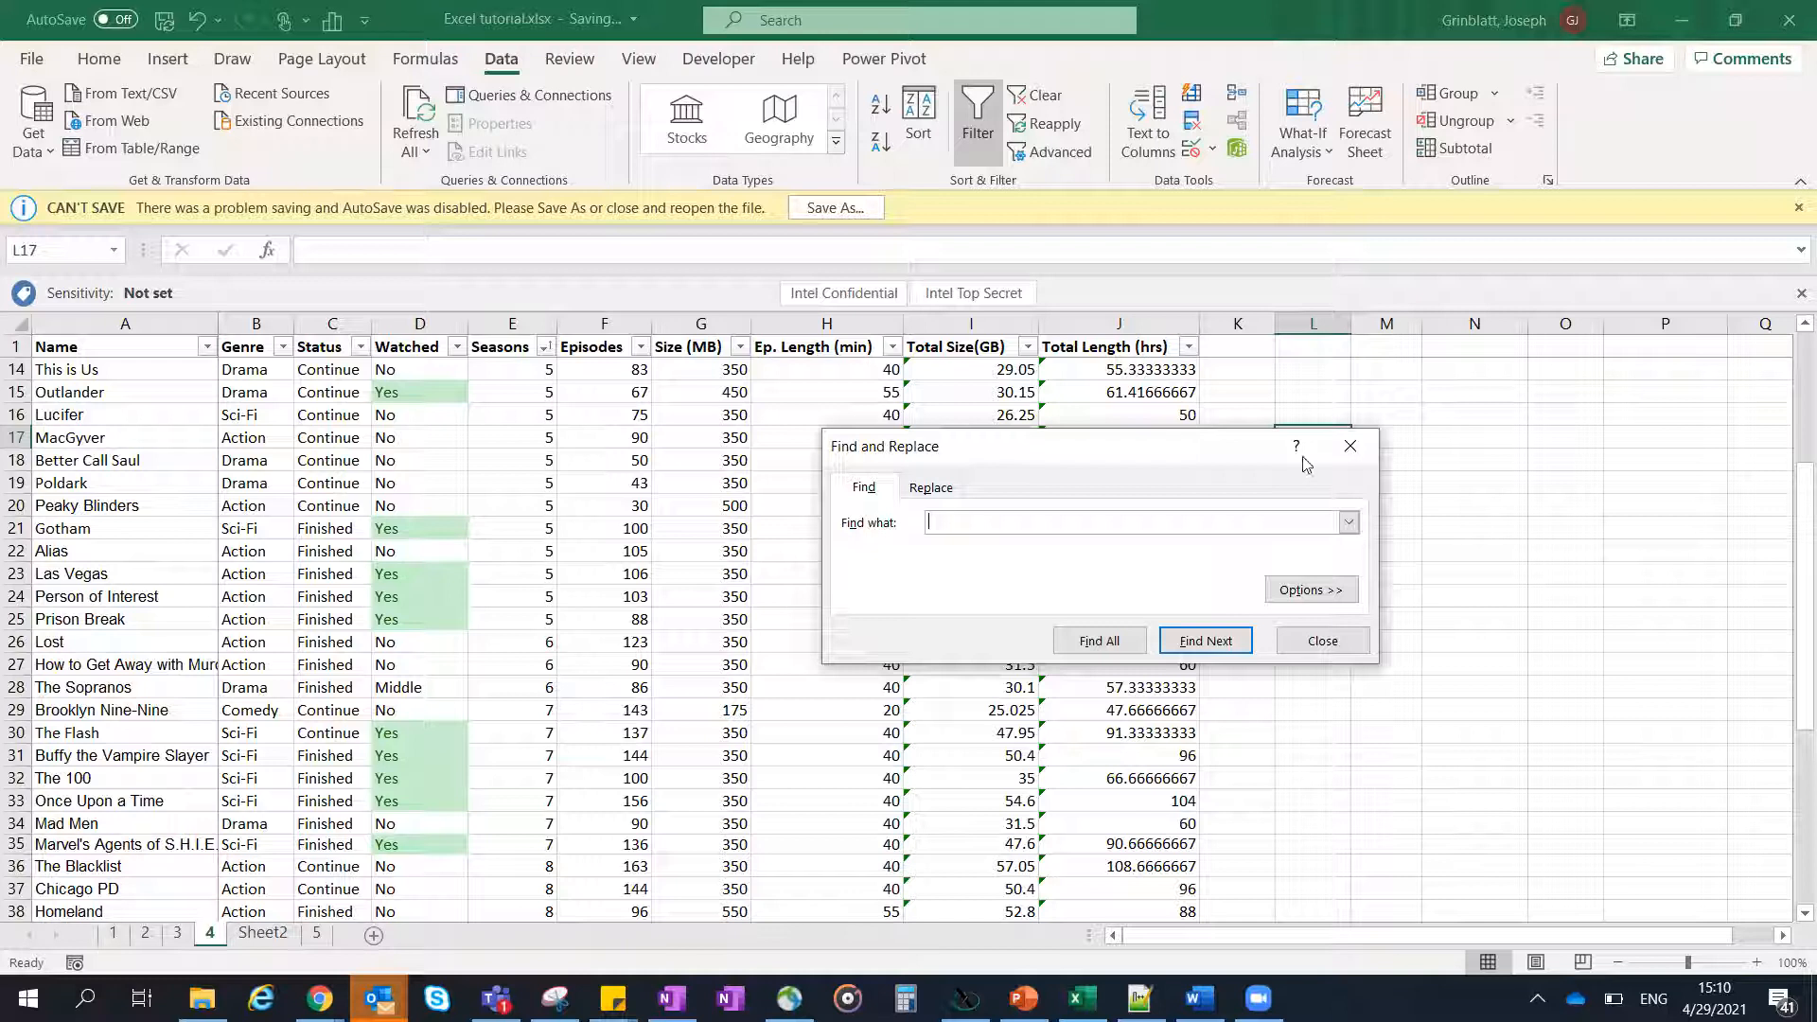
left_click(1344, 446)
left_click(1348, 447)
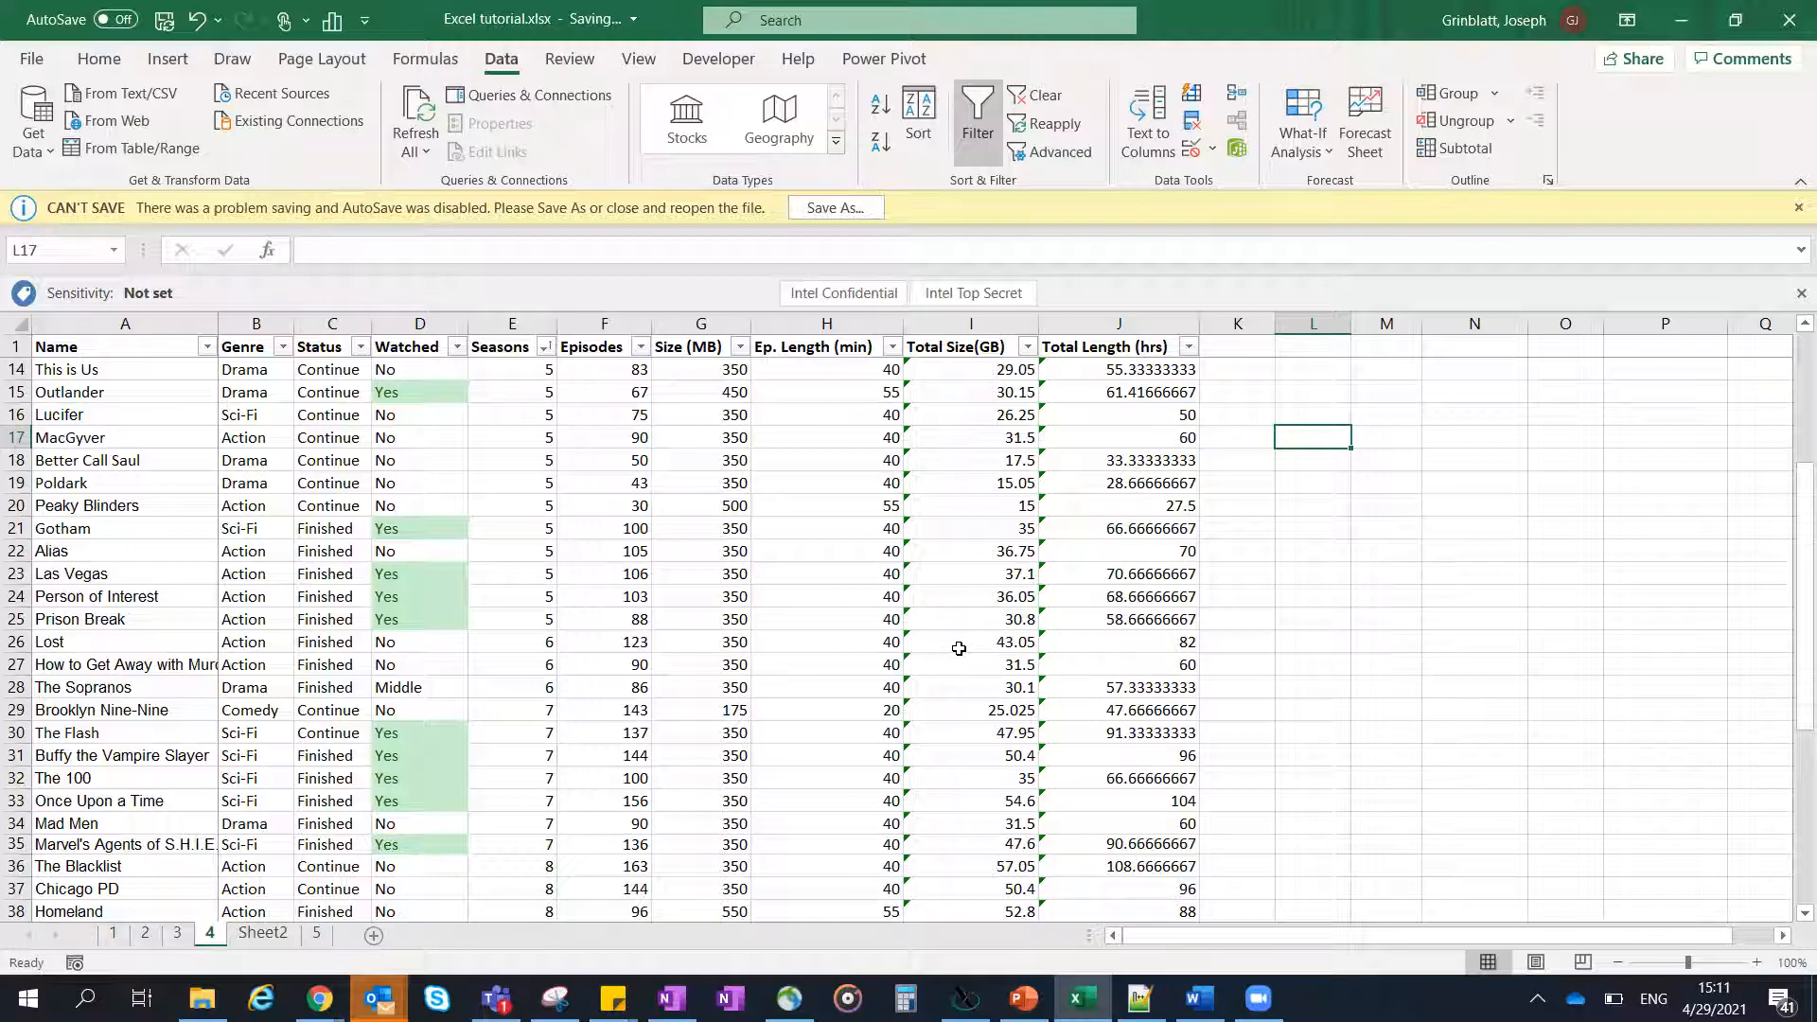
left_click(853, 522)
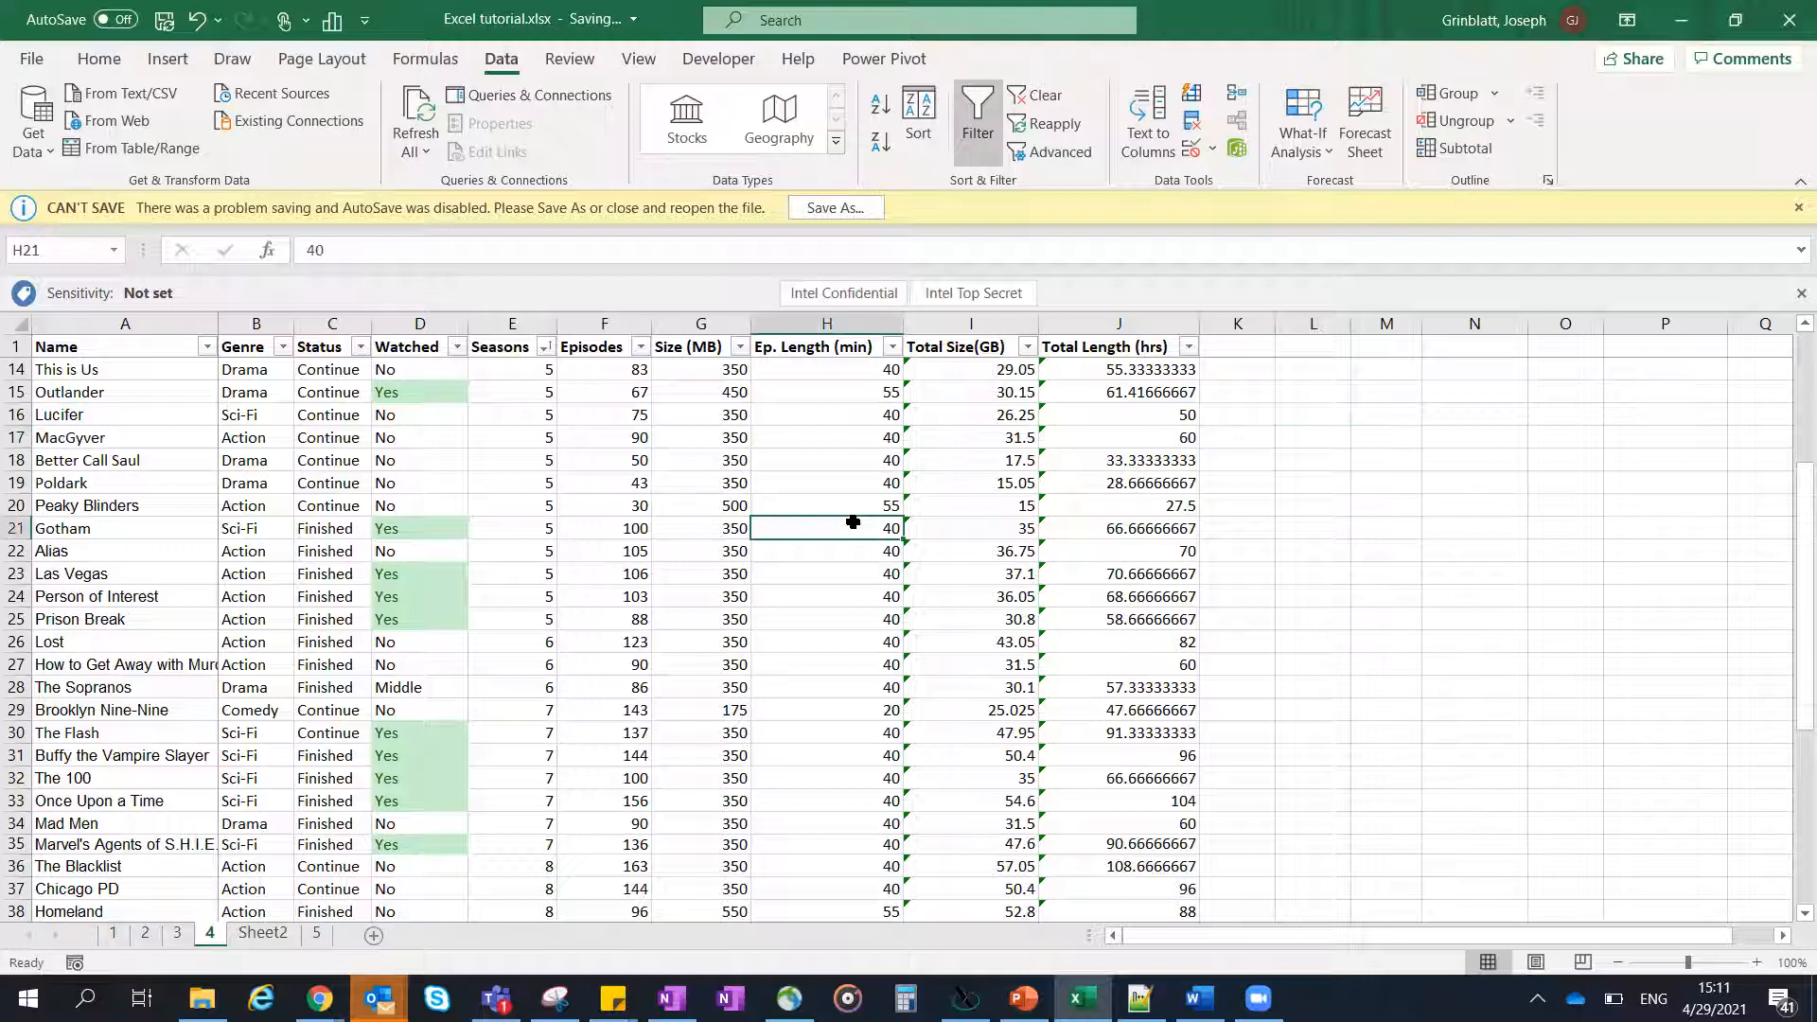